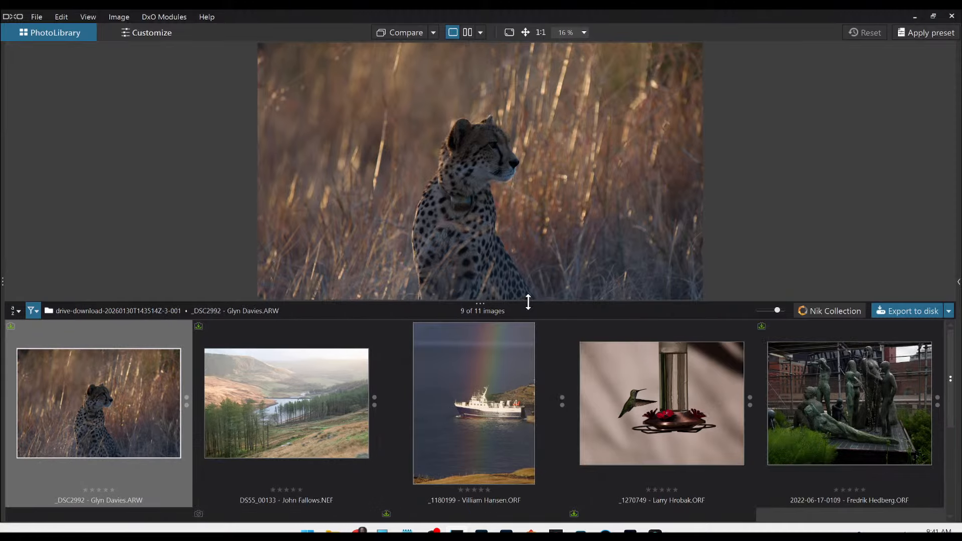
Show both the folder panel and the histogram and metadata panel around the photo preview.
key(F9)
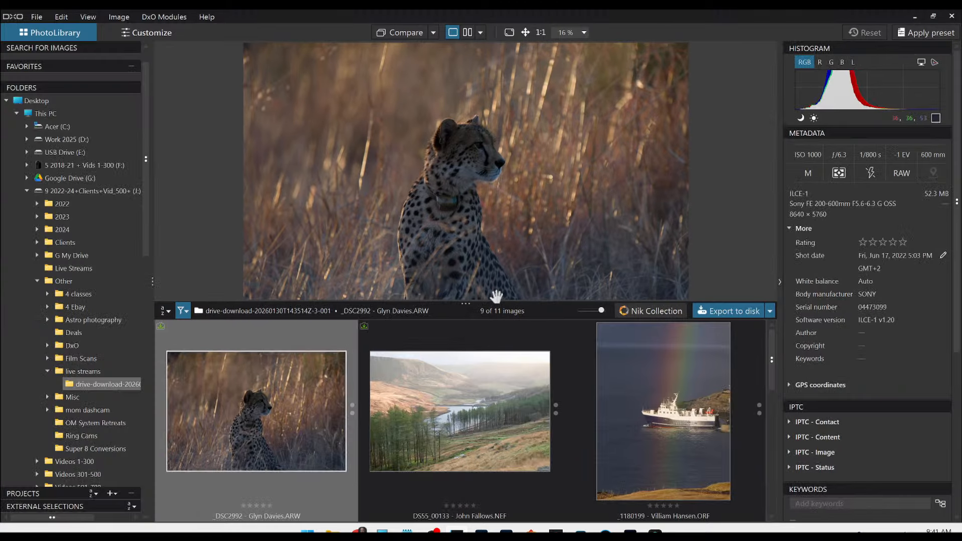
key(F9)
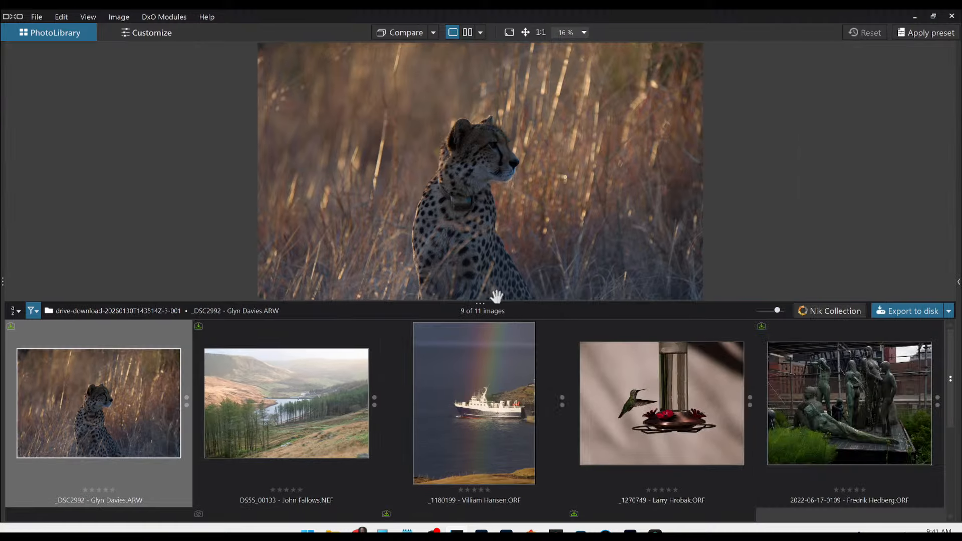
key(F9)
key(F9)
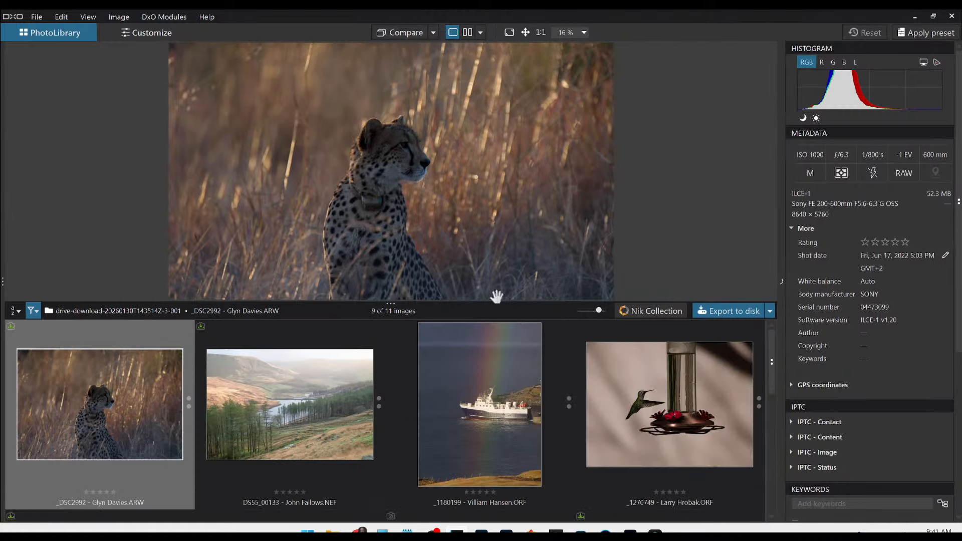
key(F9)
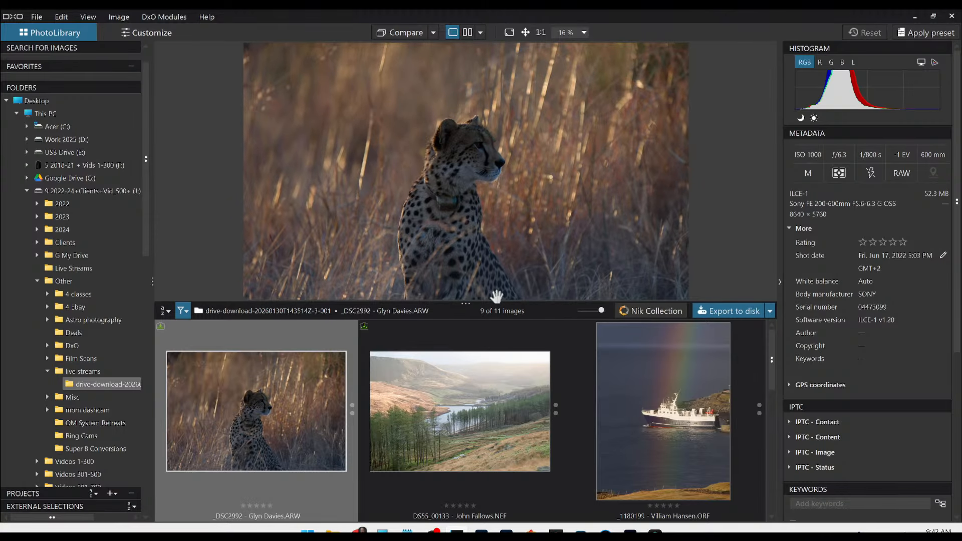
Reduce the image browser's thumbnail size and shrink the browser to about one row so the cheetah preview gets more height.
drag(496, 296, 489, 329)
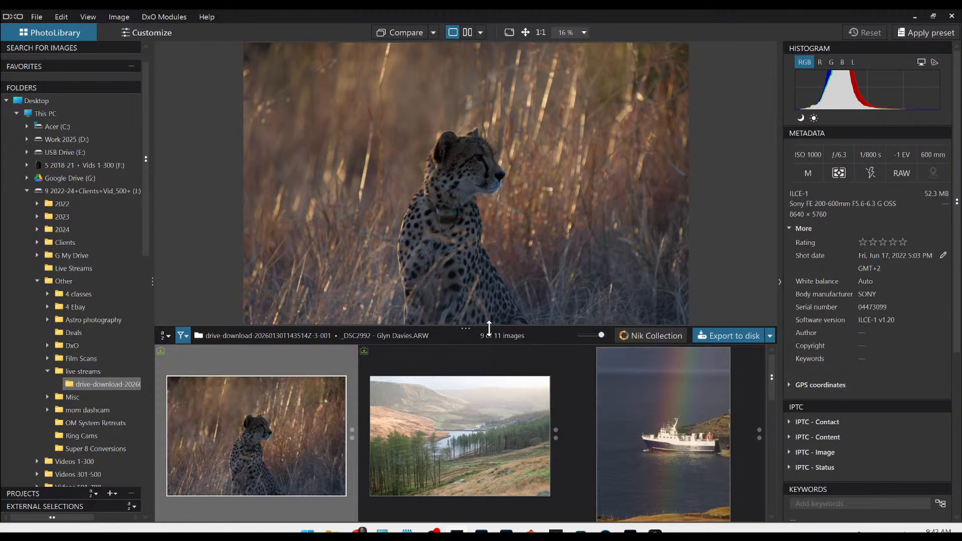
scroll(488, 401, down, 3)
scroll(486, 401, up, 2)
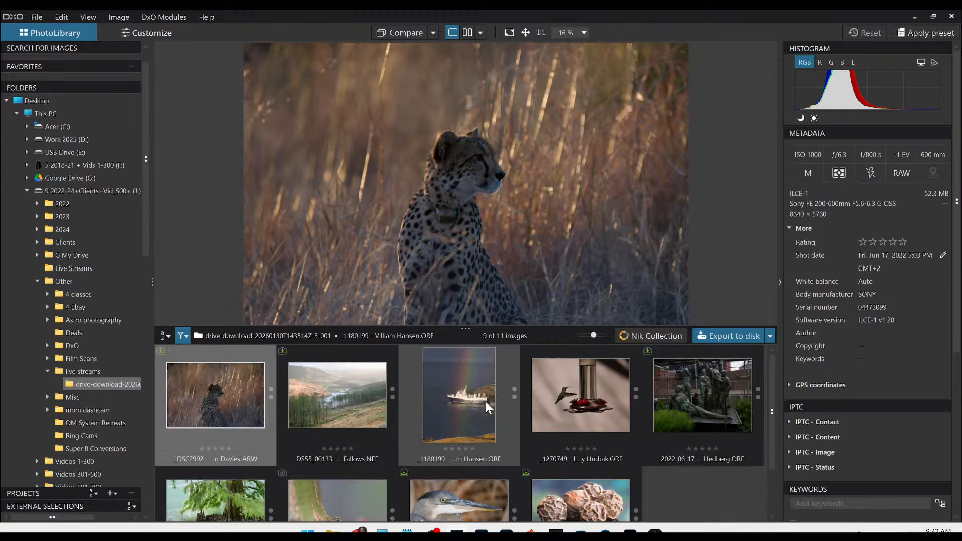
drag(483, 329, 479, 385)
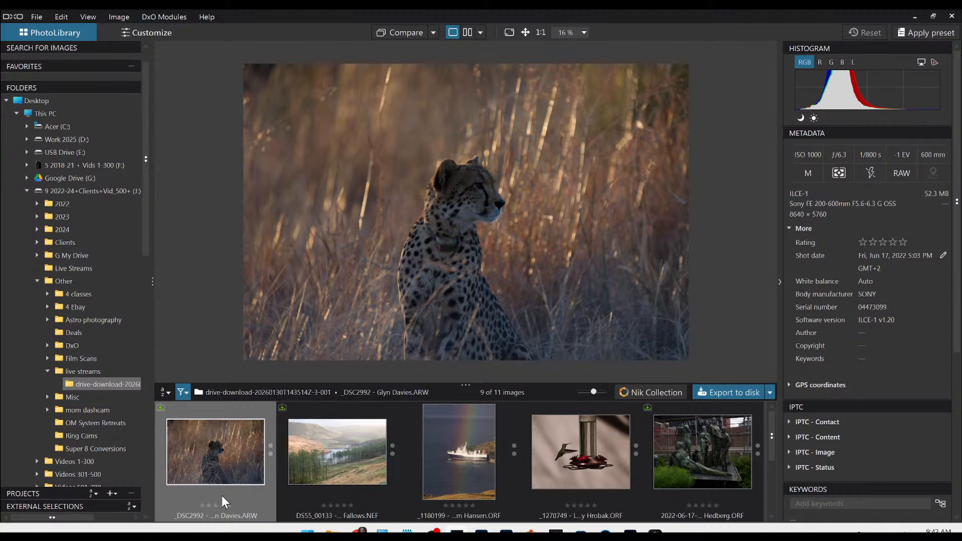
Open the _DSC2992 cheetah photo for customizing and install the Sony A1 + Sony FE 200-600mm F5.6-6.3 G OSS module.
double_click(229, 462)
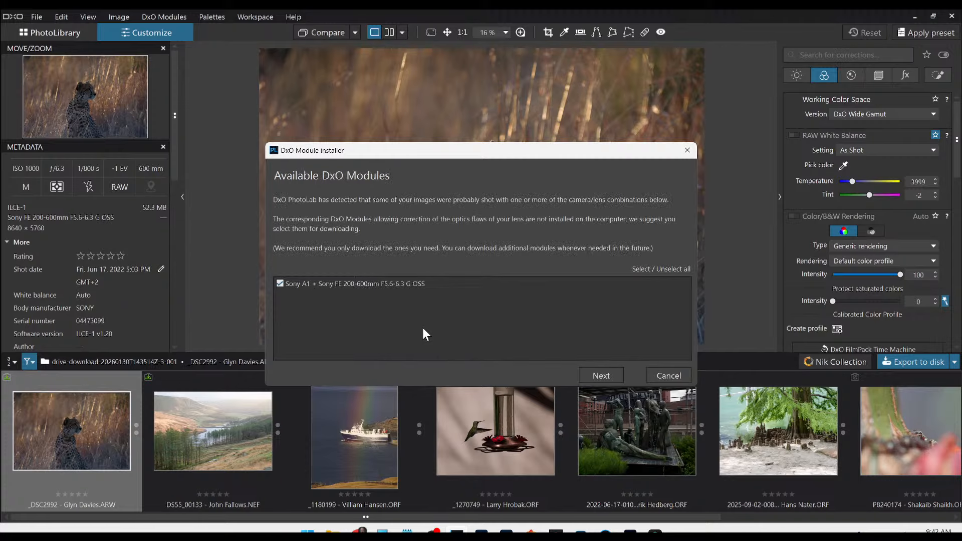
click(613, 376)
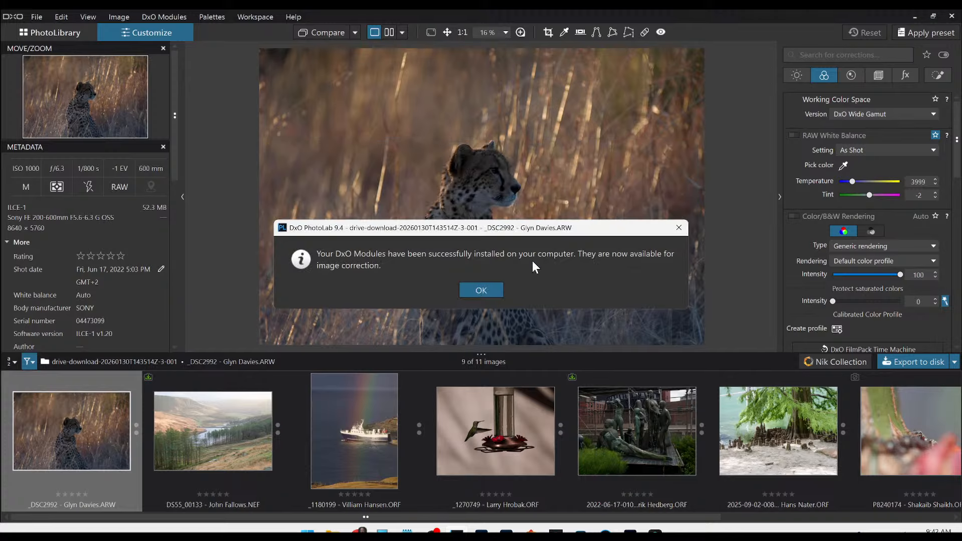
click(481, 290)
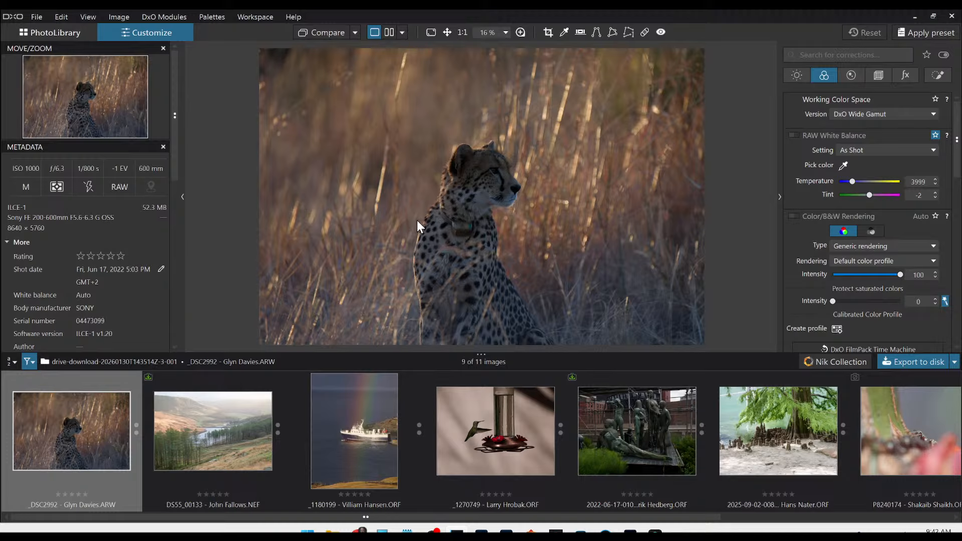
Apply the demo default preset from the general purpose presets to the cheetah photo and shrink the filmstrip to enlarge the viewer.
scroll(451, 209, down, 1)
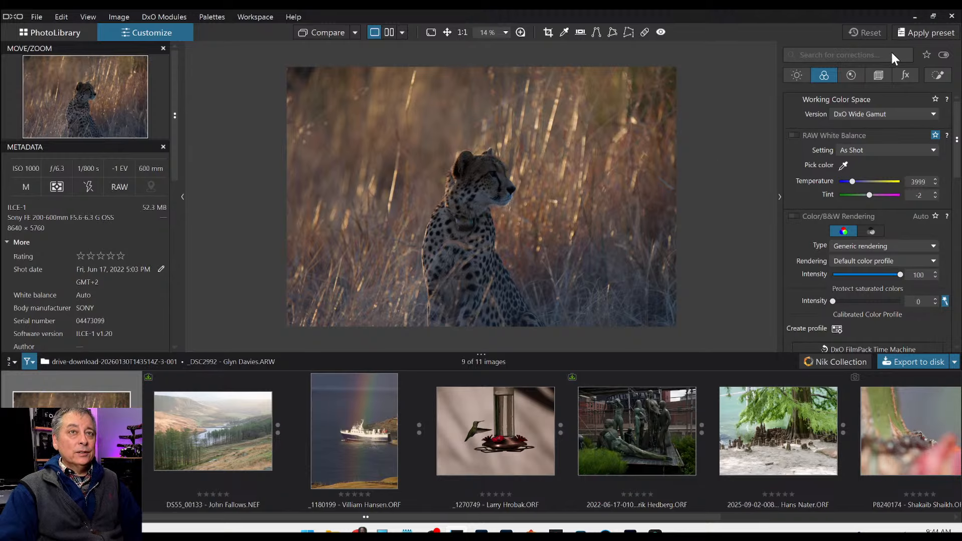
click(909, 32)
scroll(367, 176, up, 5)
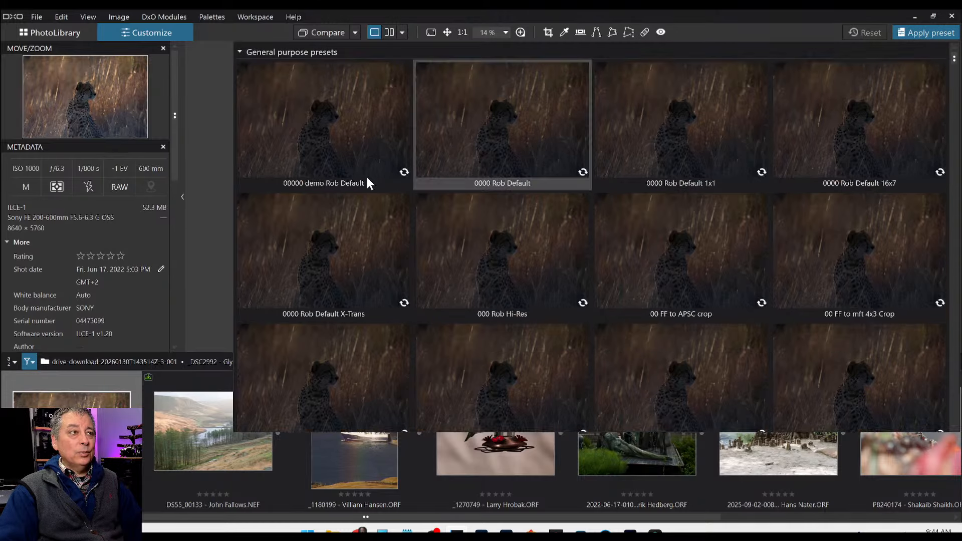
click(310, 133)
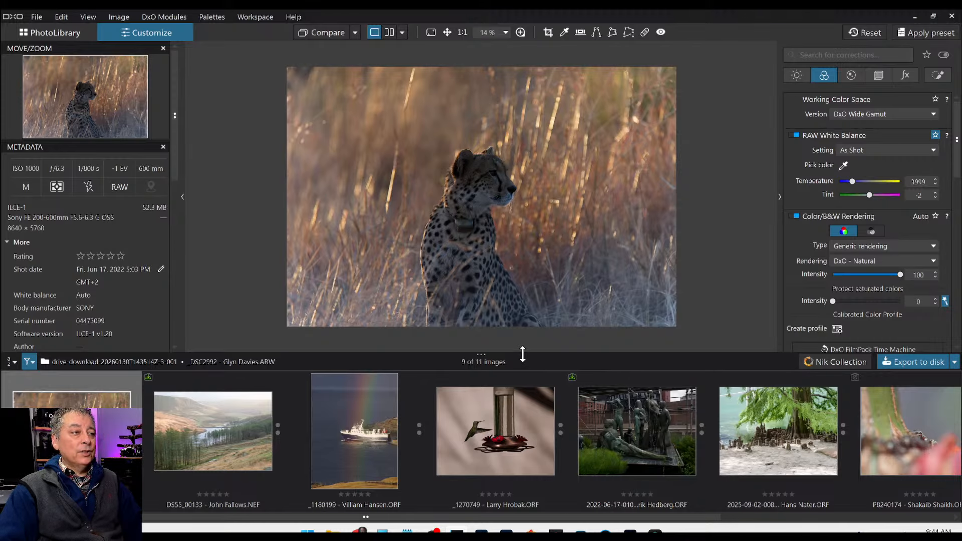
drag(521, 354, 522, 412)
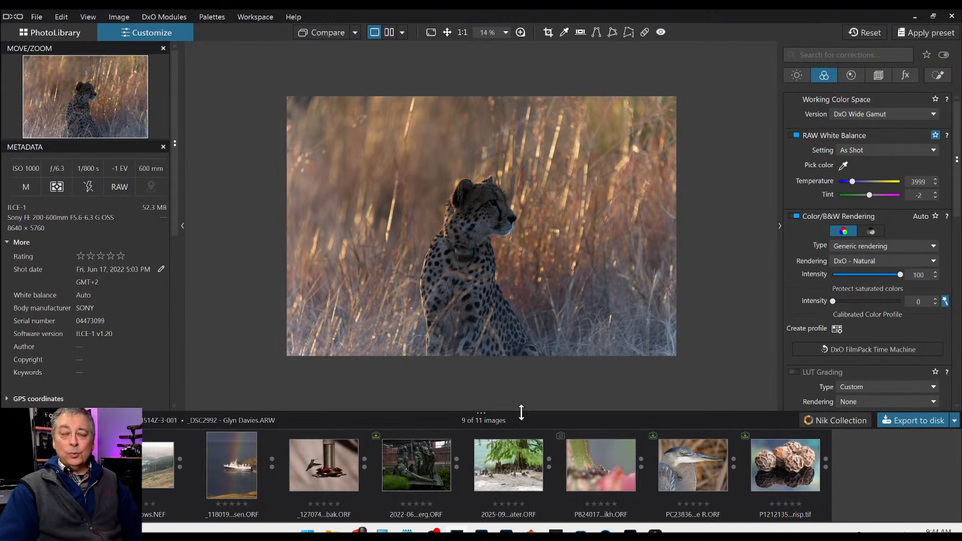
scroll(513, 300, up, 1)
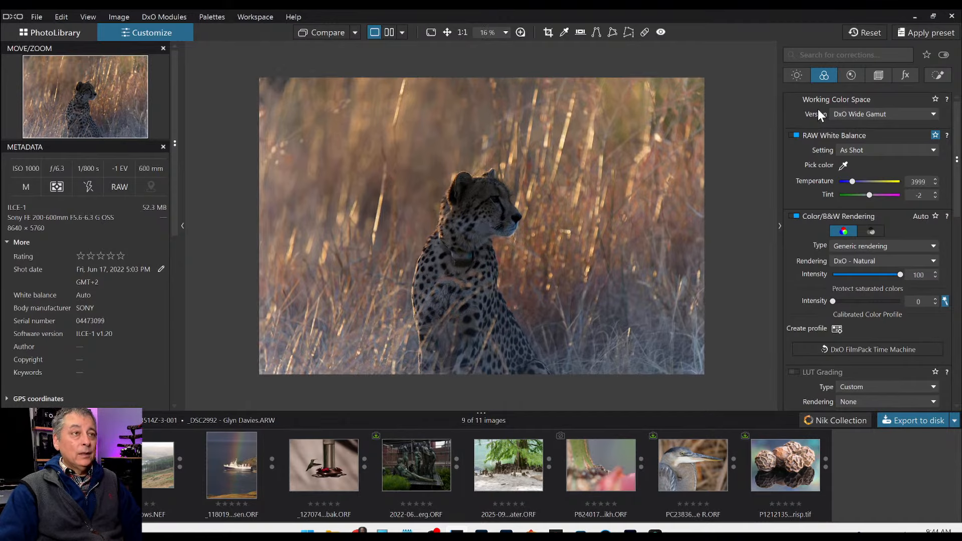
Crop the cheetah photo to a 1 × 1 aspect ratio of about 4523 × 4523 px, framed tightly around the animal.
click(874, 76)
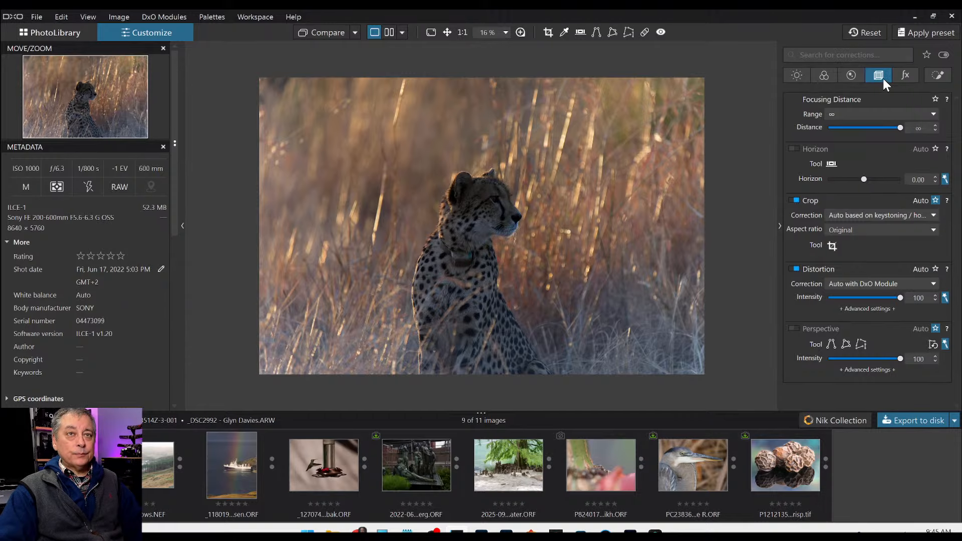
click(855, 233)
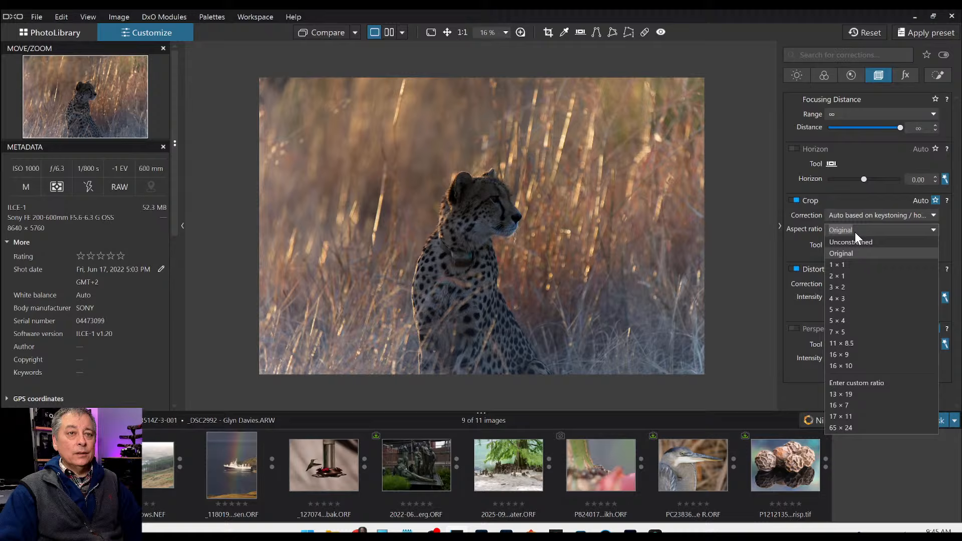
click(852, 267)
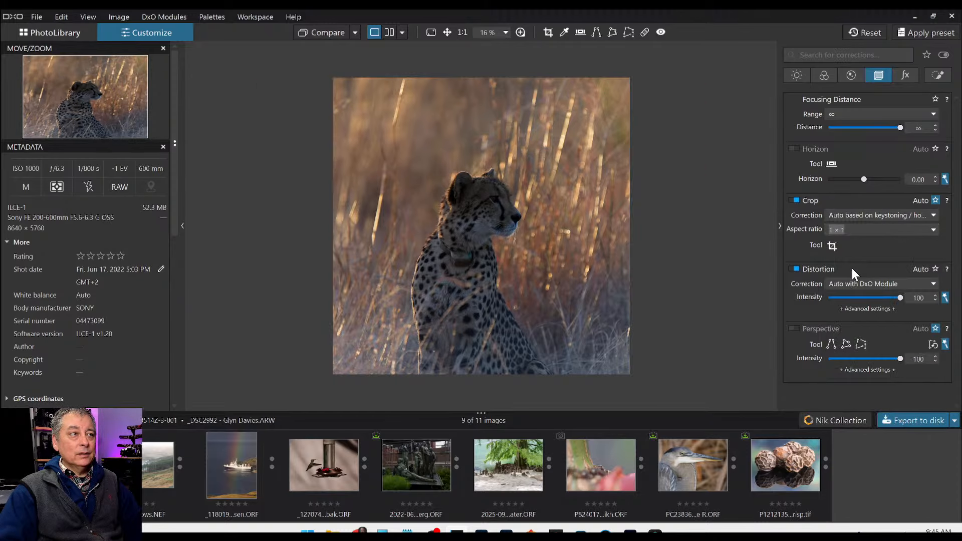
click(548, 32)
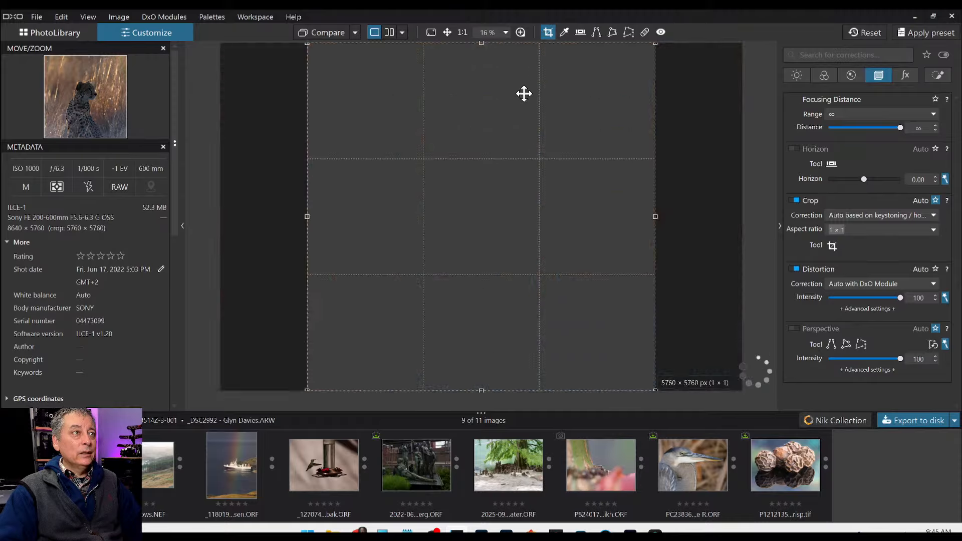
drag(482, 43, 489, 115)
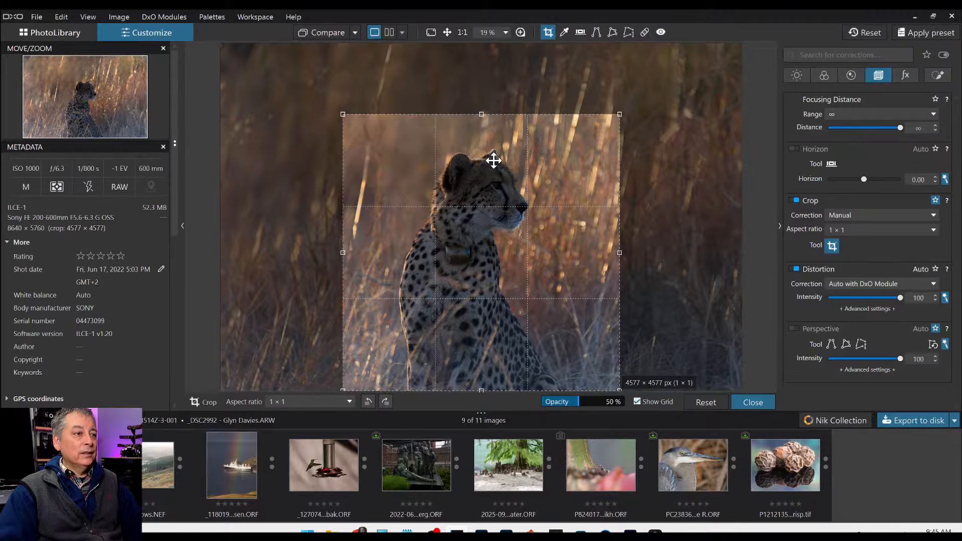
drag(498, 155, 496, 155)
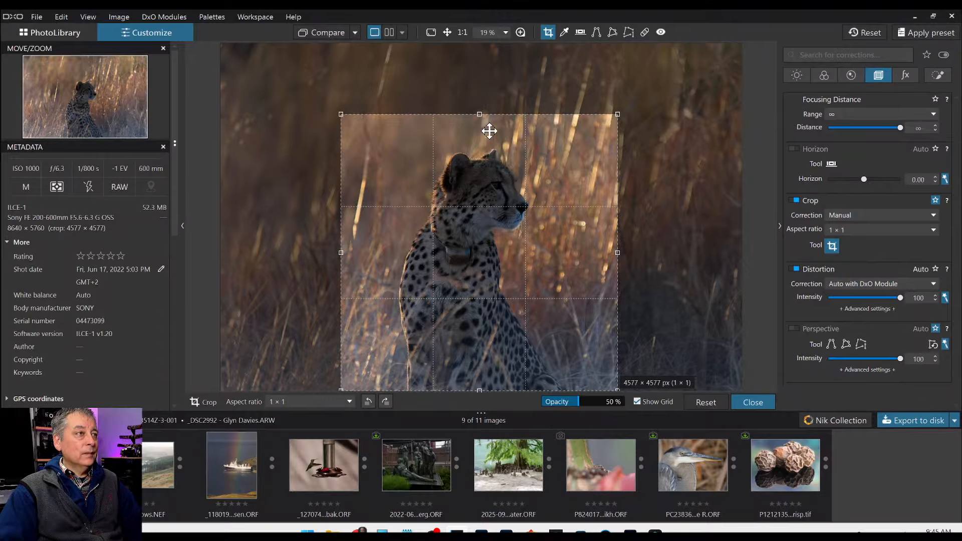
drag(481, 113, 482, 118)
key(Return)
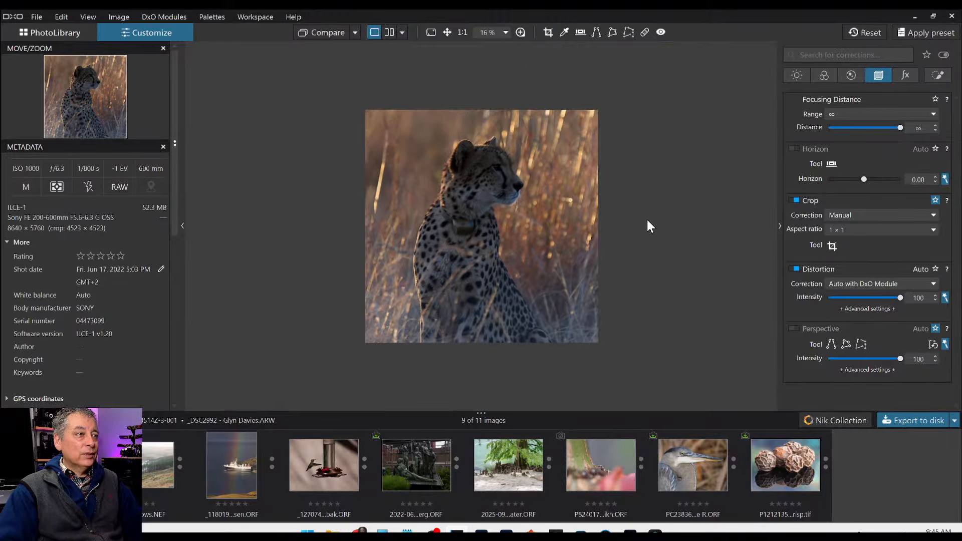
Try uniform DxO Smart Lighting in Slight mode at intensity 25 on the cropped cheetah photo.
scroll(543, 300, up, 2)
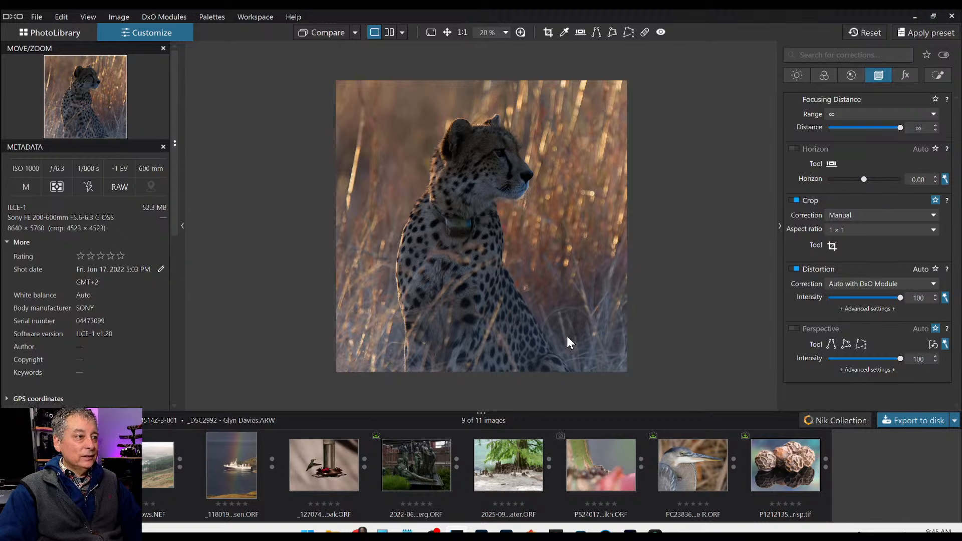
scroll(566, 343, up, 1)
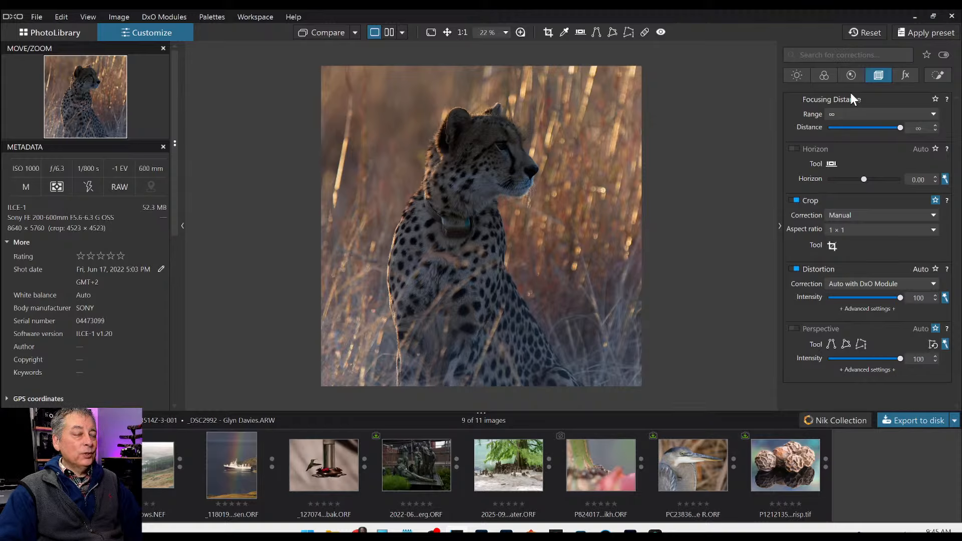
click(797, 76)
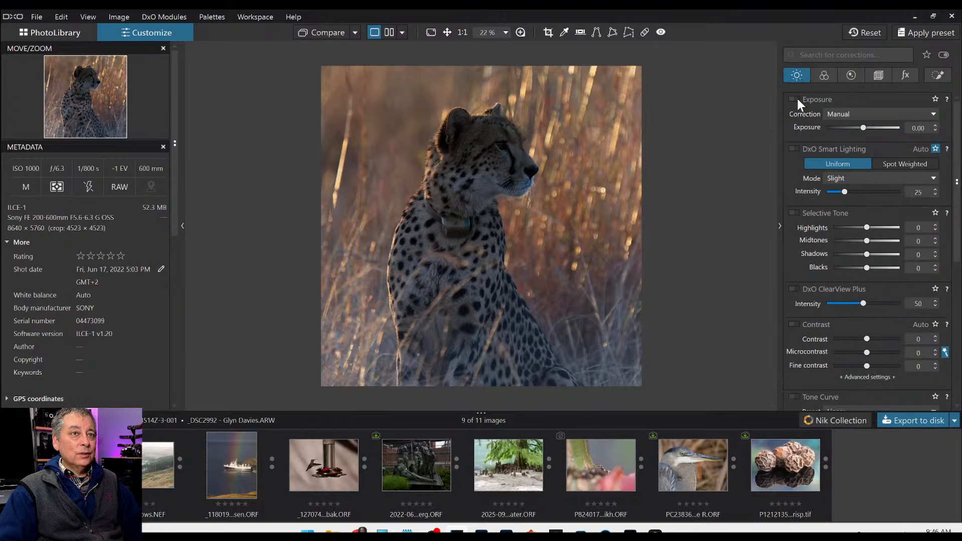
click(793, 149)
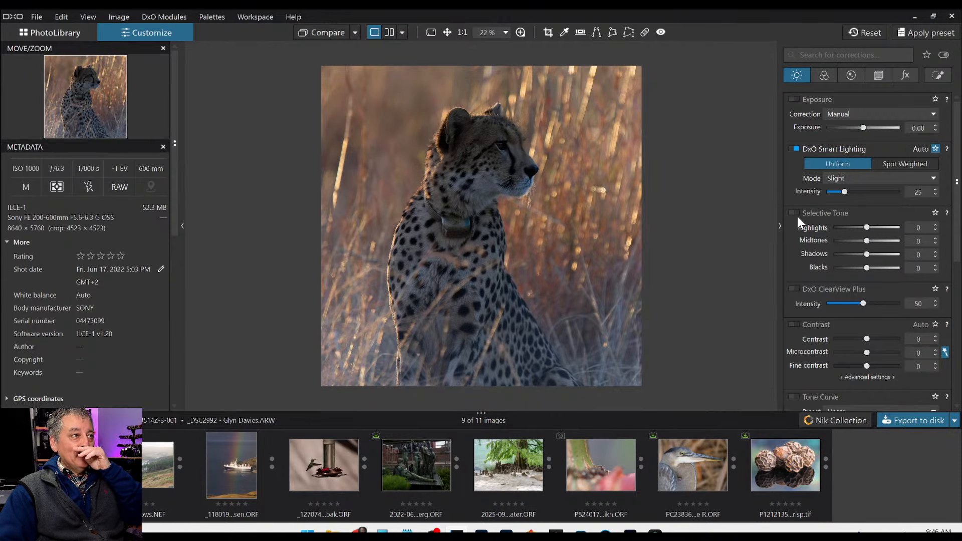
click(796, 150)
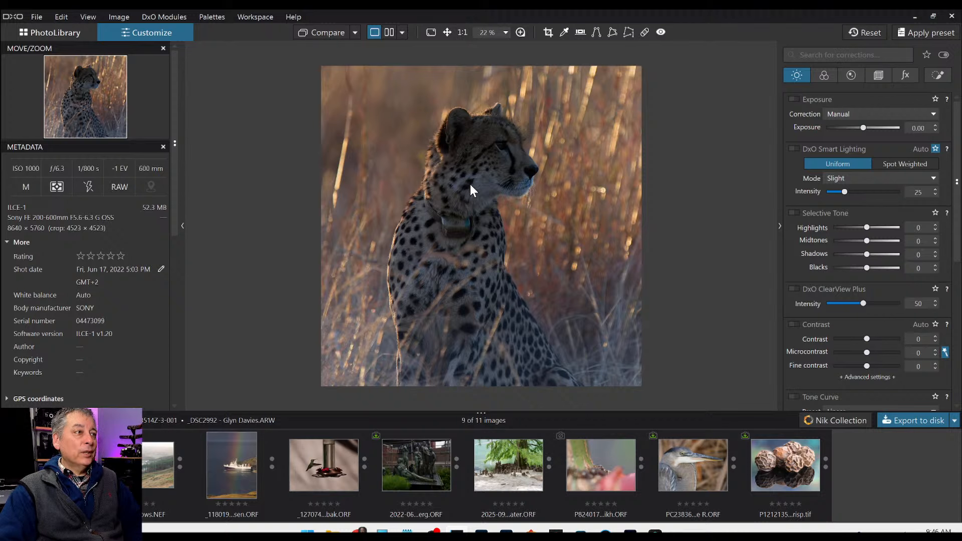
Set the global Selective Tone to Highlights 38, Midtones 15, Shadows 9 and Blacks -4.
drag(867, 228, 869, 254)
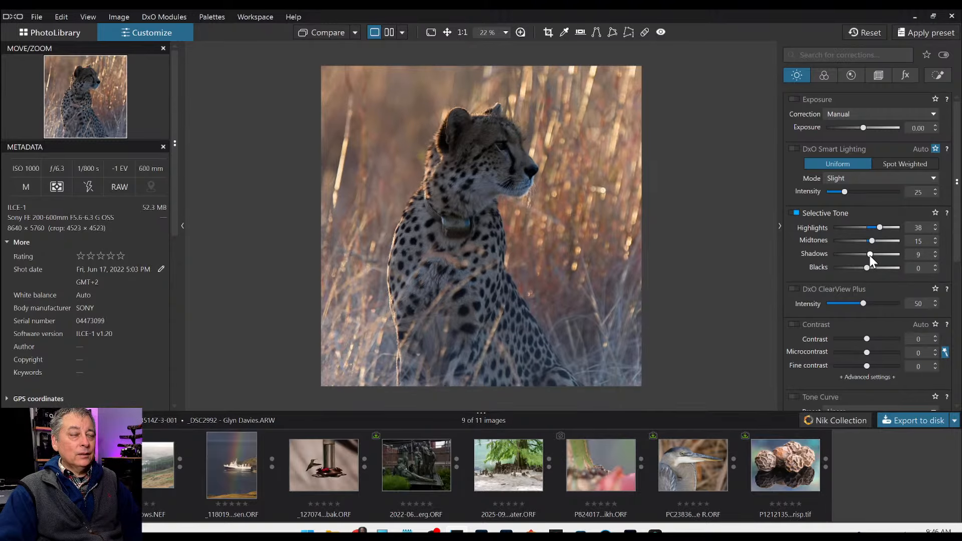
drag(867, 267, 866, 267)
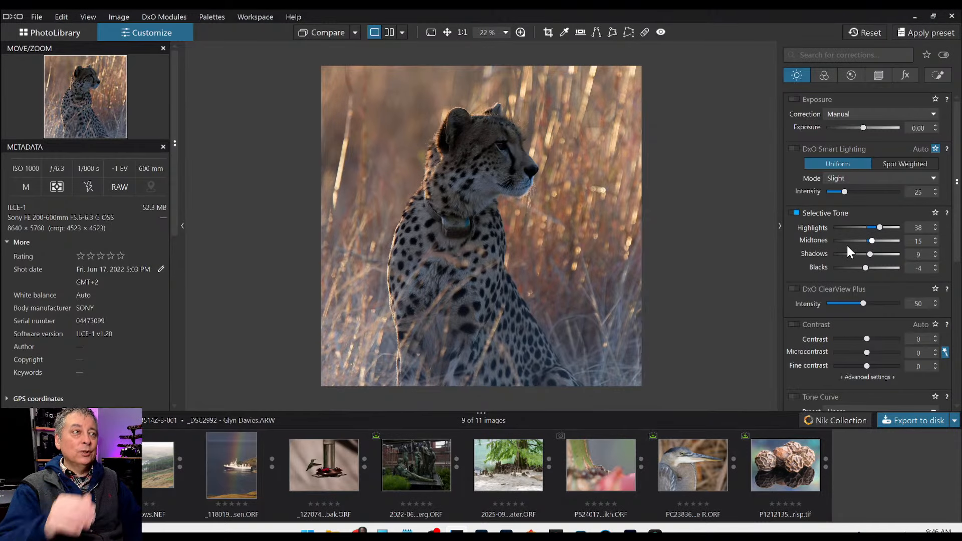
Create a local adjustment AI mask that selects the whole cheetah.
click(938, 76)
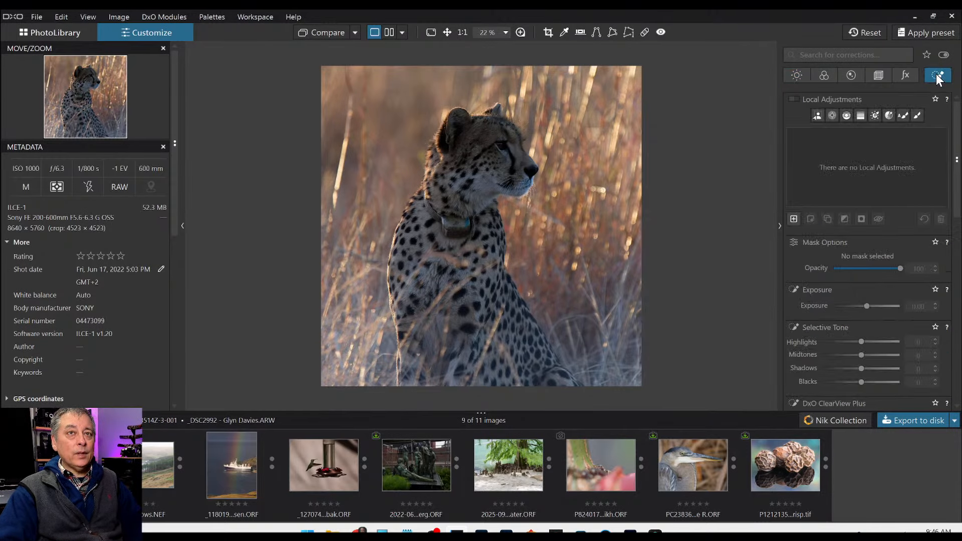
click(817, 116)
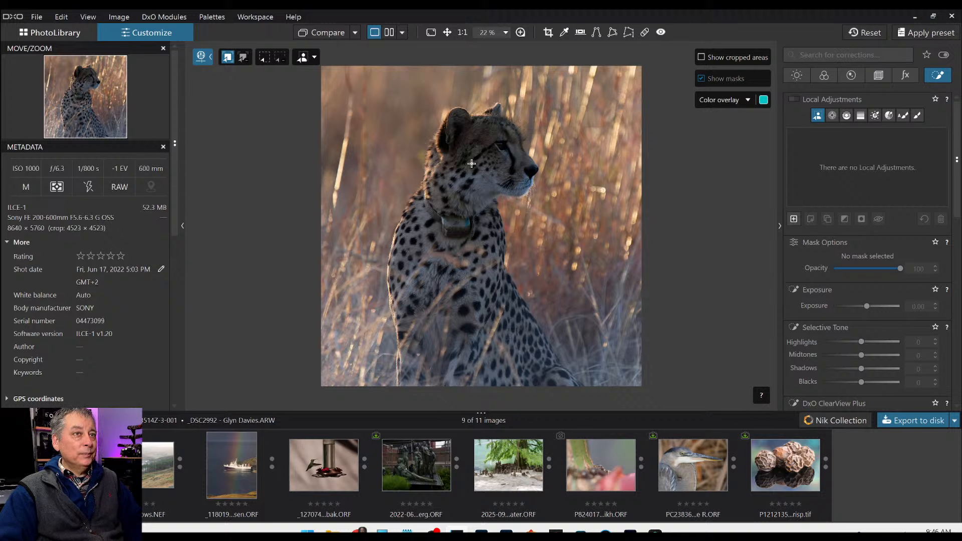
click(472, 164)
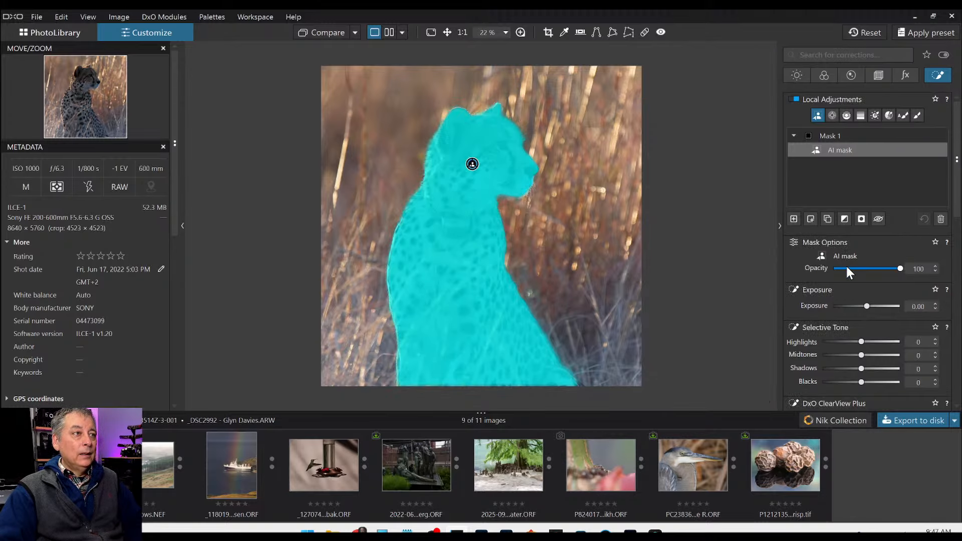
Raise the cheetah mask's local exposure to 0.60.
scroll(862, 319, down, 1)
scroll(861, 326, down, 1)
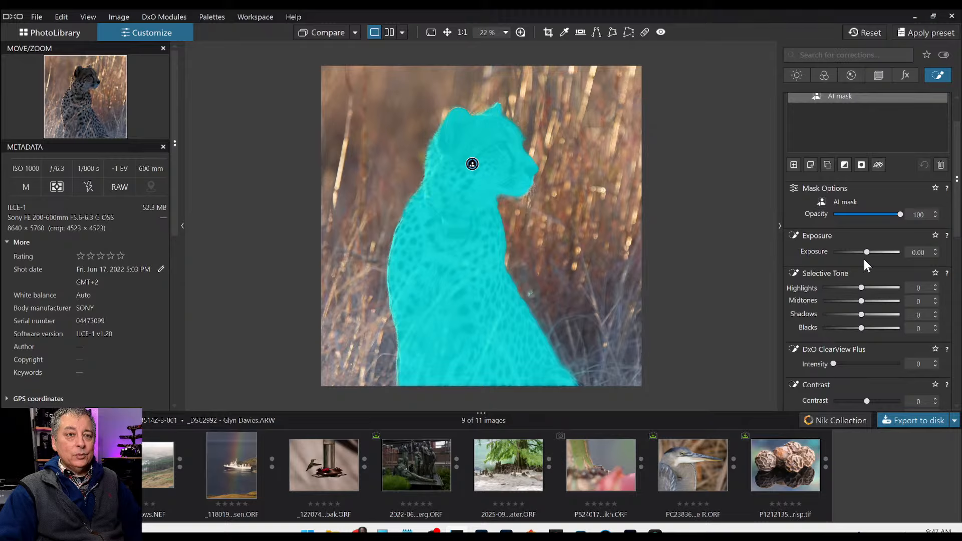
scroll(867, 253, up, 3)
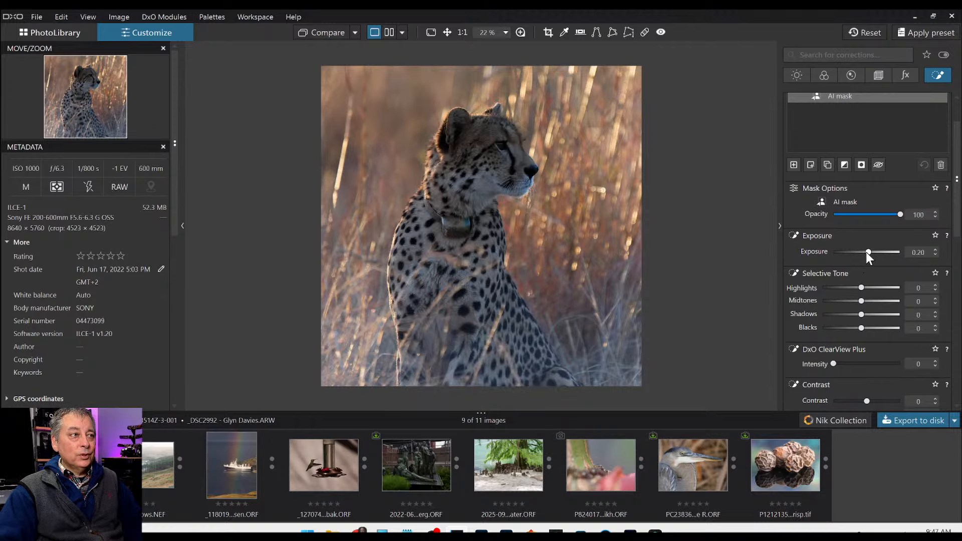
scroll(867, 254, up, 1)
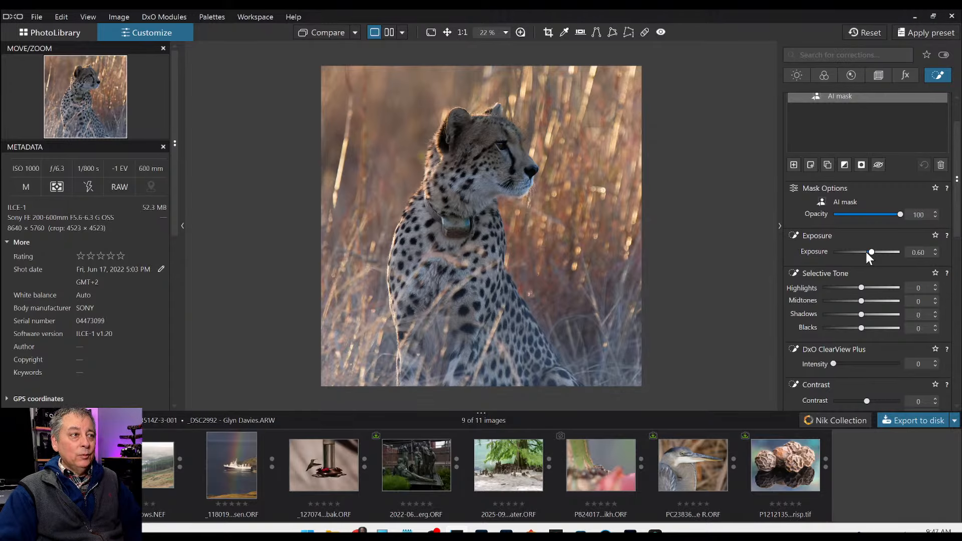
Set the cheetah mask's local exposure to 0.70 and its white balance temperature to 4599.
scroll(868, 257, up, 1)
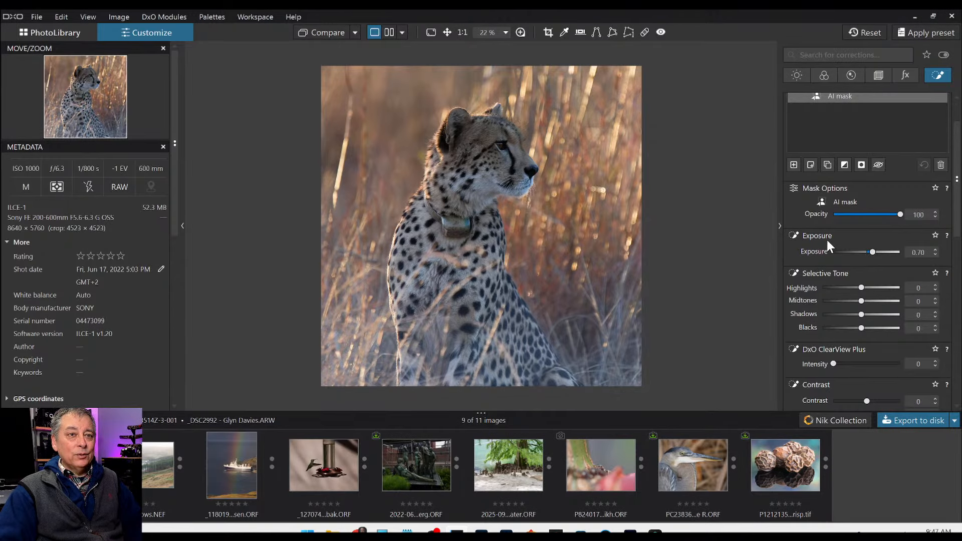
scroll(807, 284, down, 4)
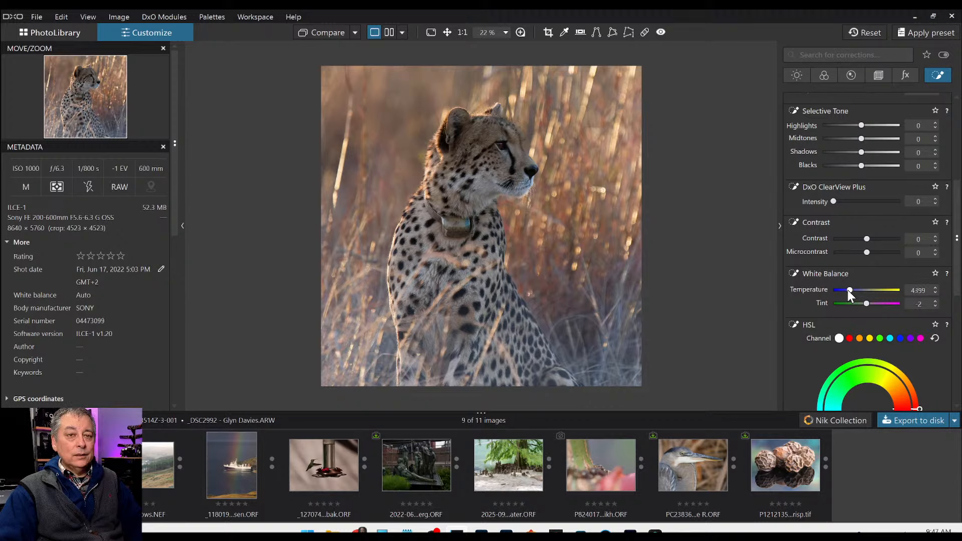
drag(849, 291, 847, 291)
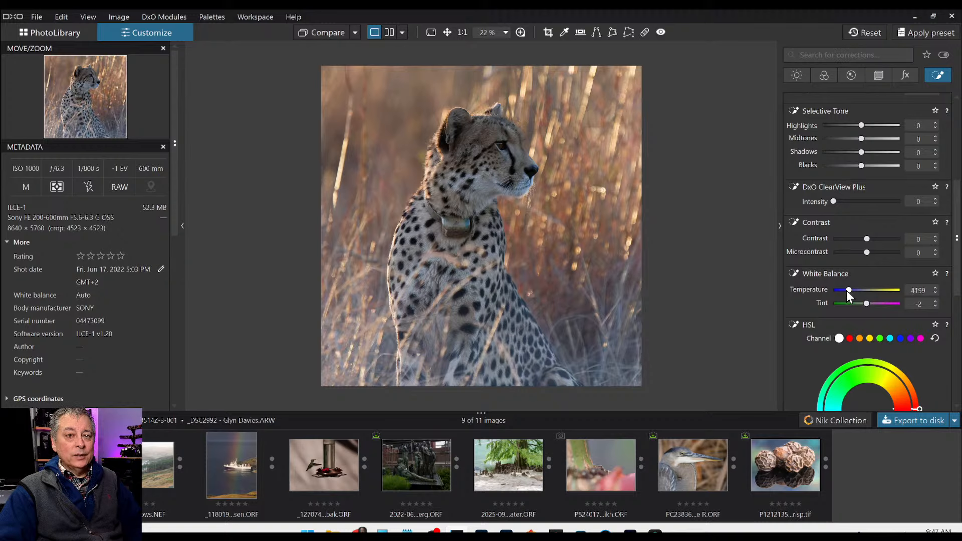
scroll(847, 291, up, 3)
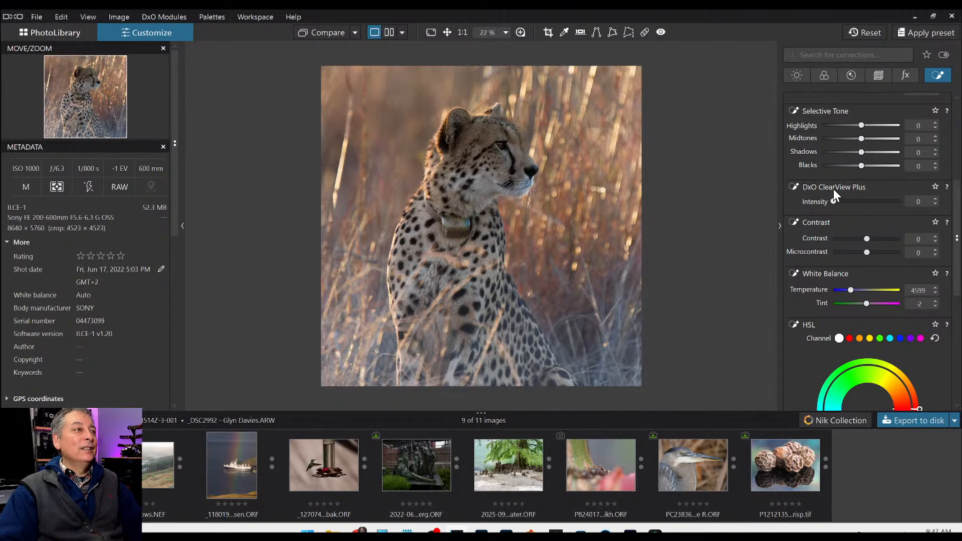
Fine-tune the cheetah mask's local exposure to 0.80.
scroll(843, 169, up, 3)
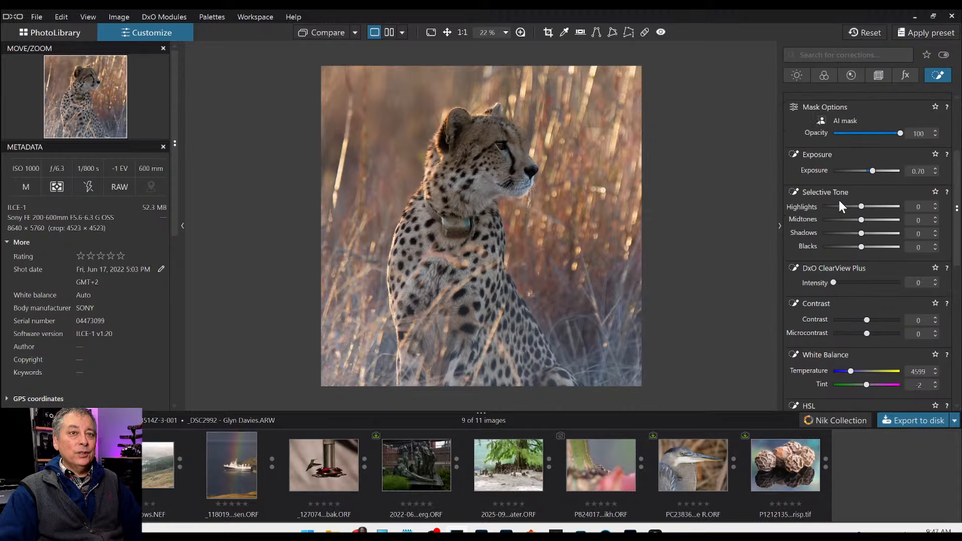
scroll(842, 203, up, 1)
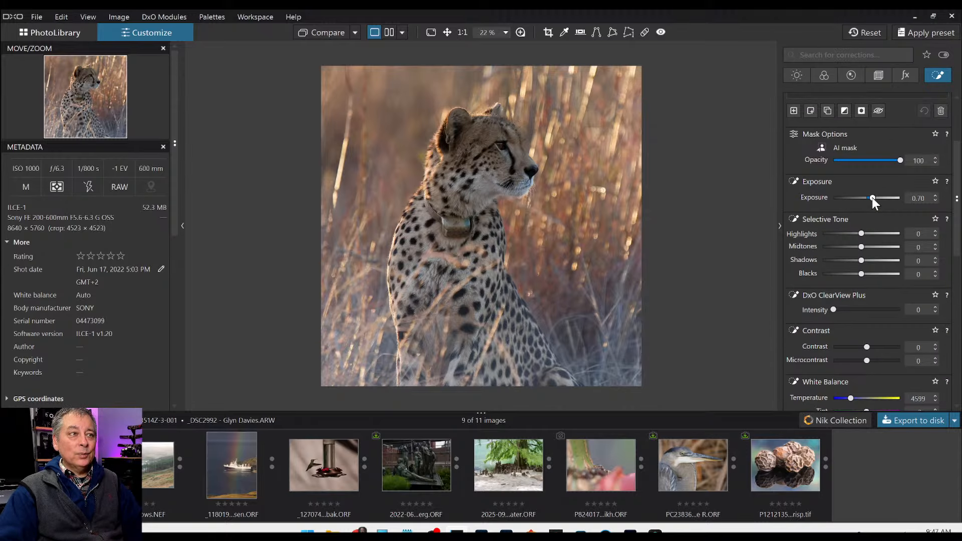
drag(872, 198, 873, 198)
scroll(873, 198, up, 1)
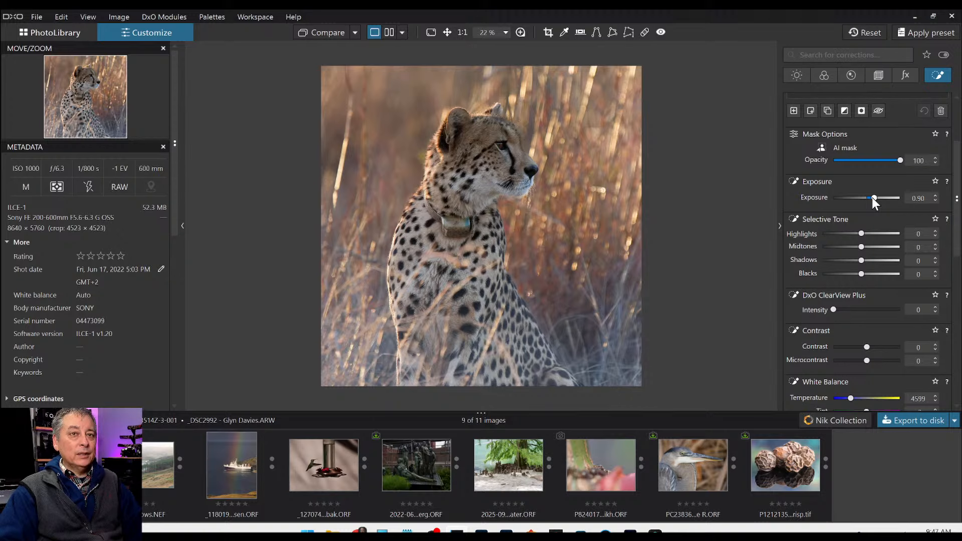
scroll(872, 198, down, 1)
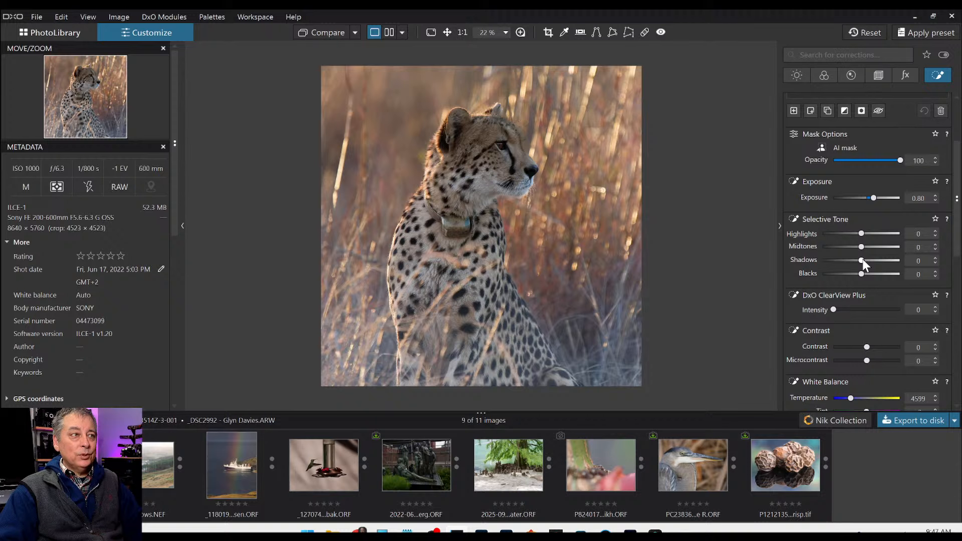
scroll(862, 259, up, 1)
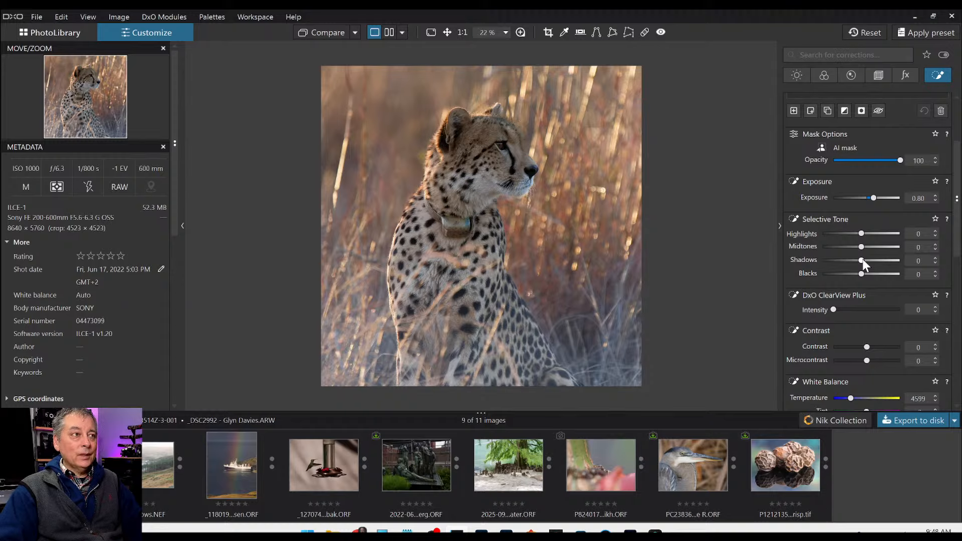
Create a new local adjustment mask with a control point on the cheetah's eye and shrink its circle to about the eye area.
scroll(829, 221, up, 4)
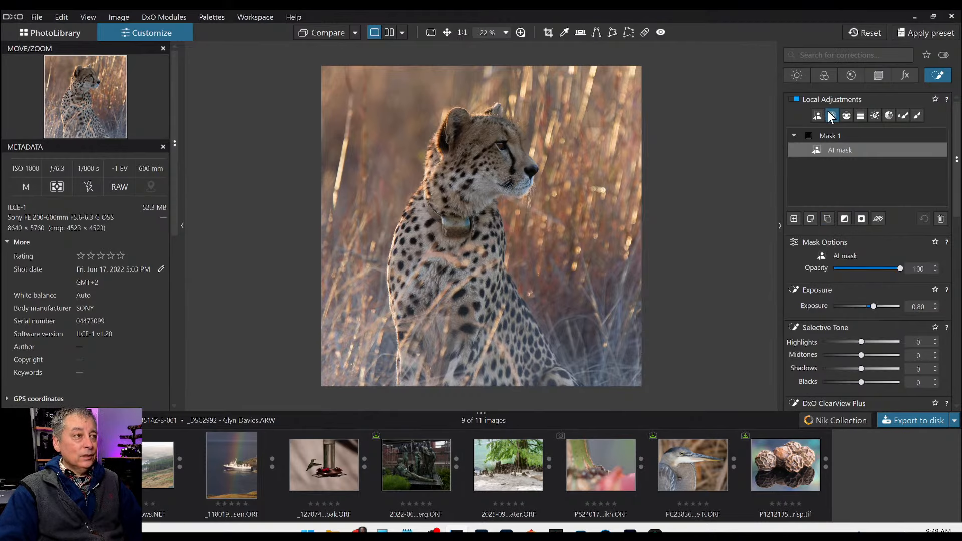
click(794, 219)
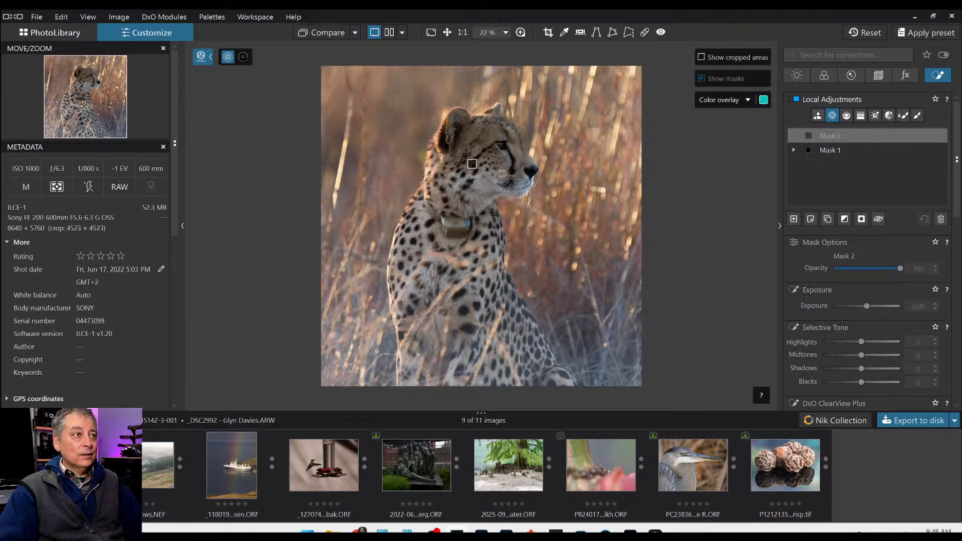
scroll(520, 133, up, 3)
scroll(521, 133, up, 3)
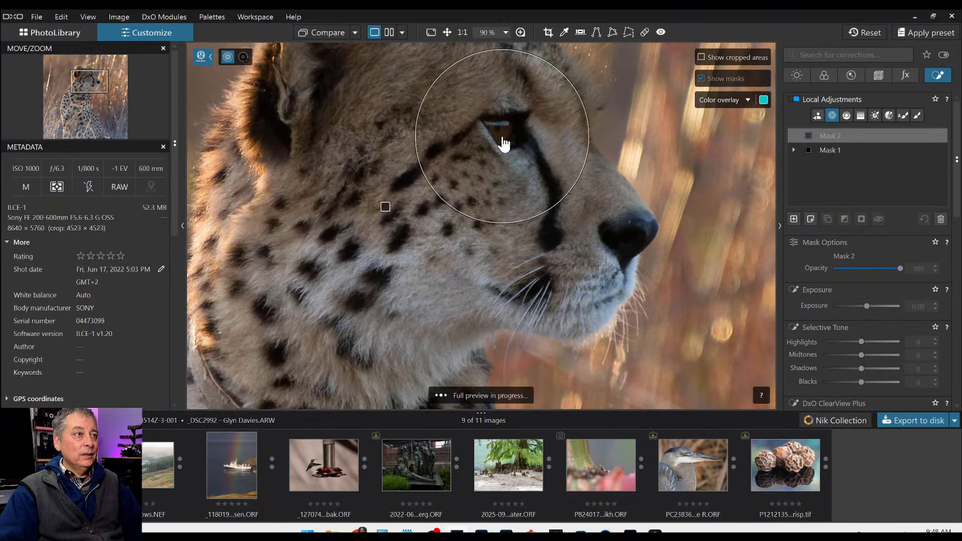
click(502, 137)
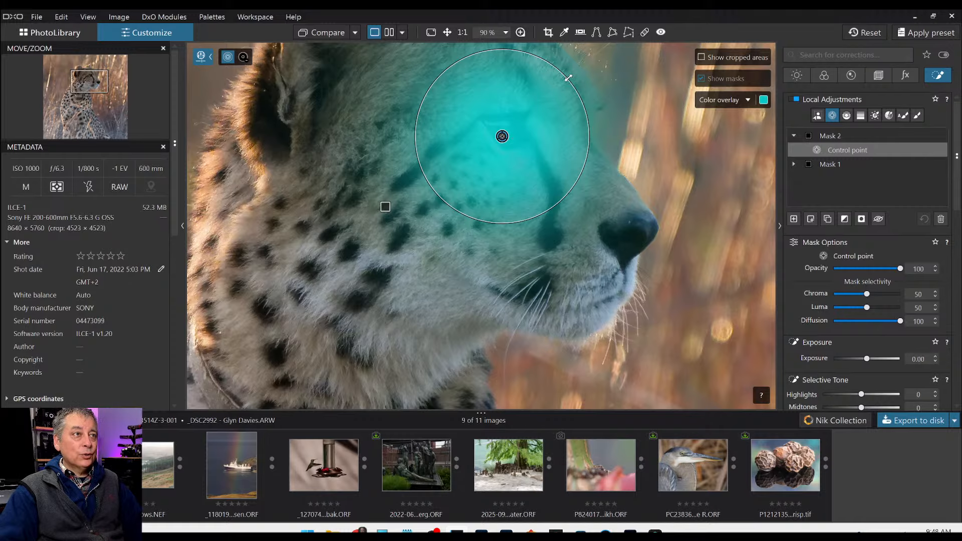
drag(568, 78, 535, 109)
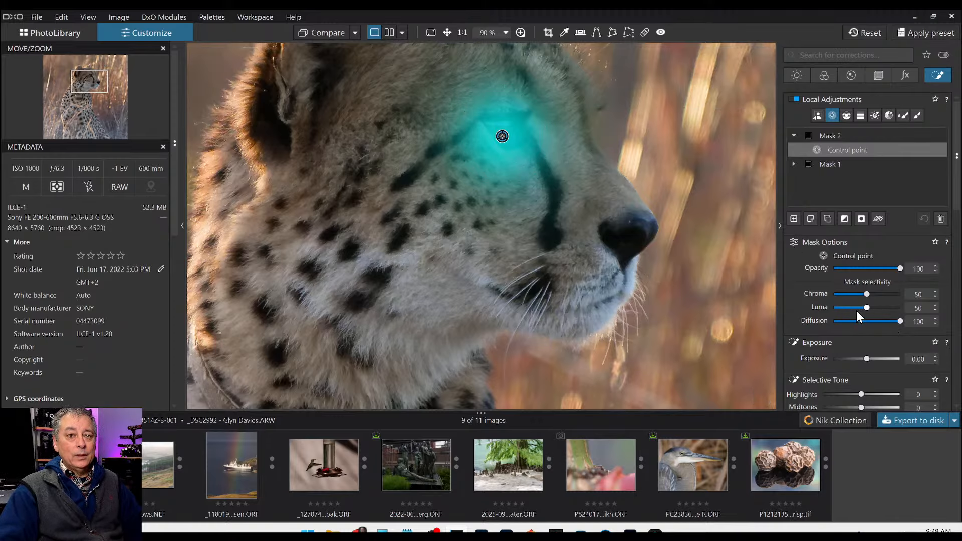
Set the eye control point's Shadows to 40 and its DxO ClearView Plus intensity to 45.
scroll(838, 309, down, 4)
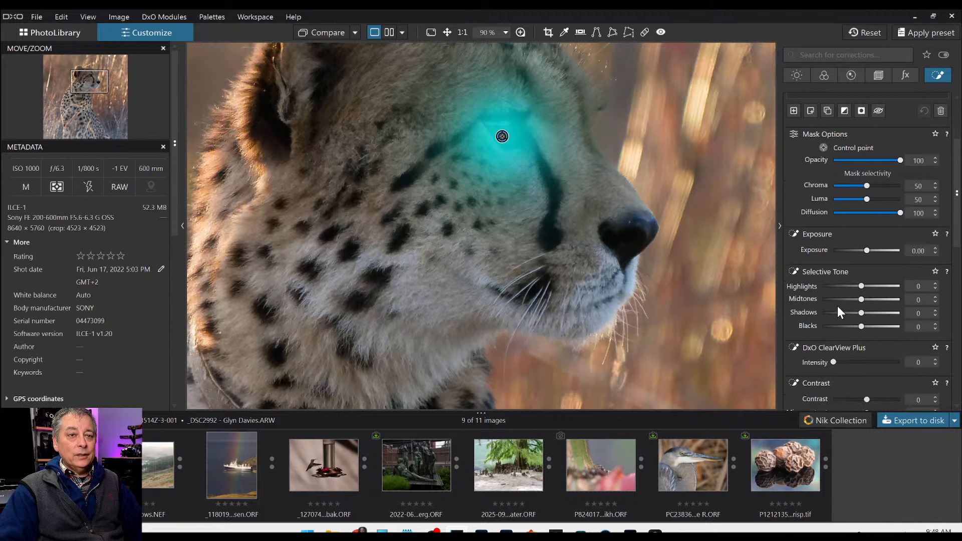
drag(861, 313, 877, 313)
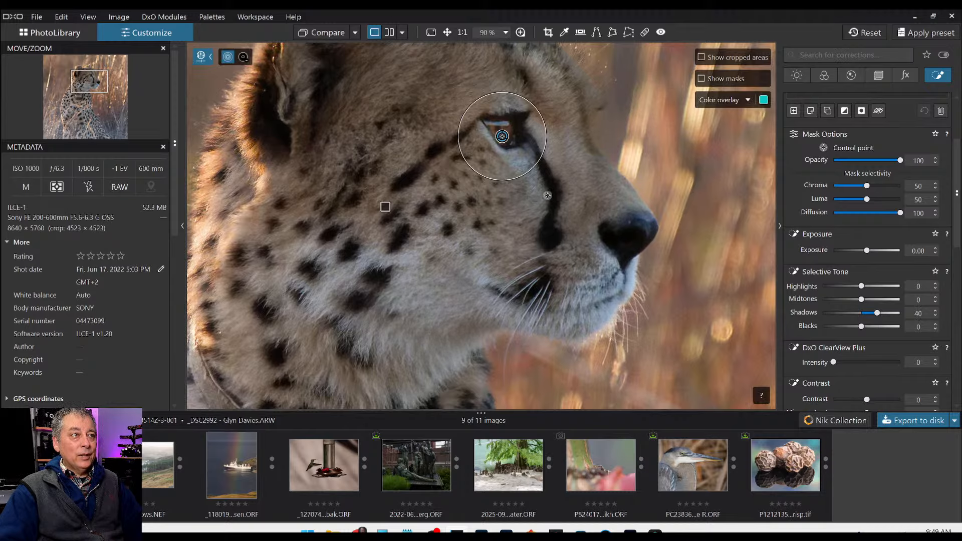
scroll(828, 308, down, 2)
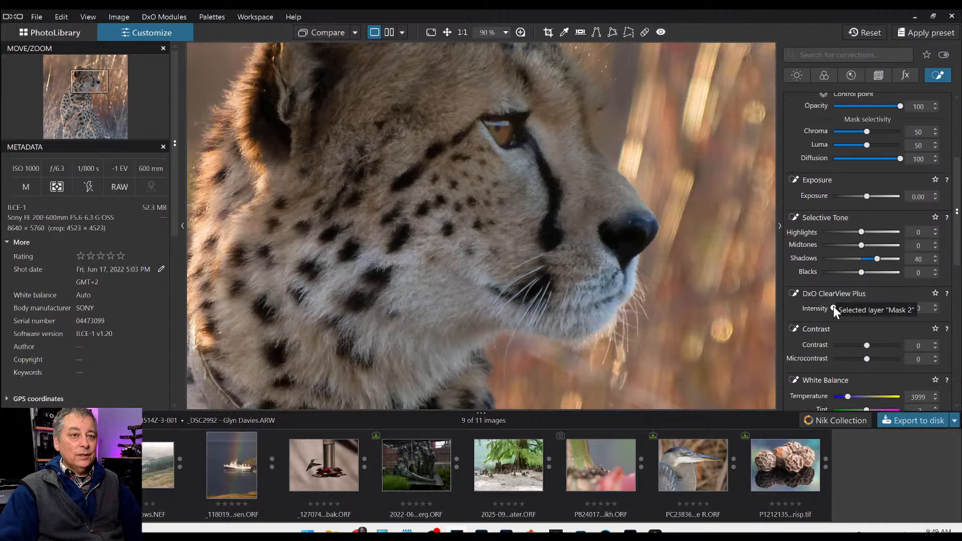
drag(834, 307, 863, 308)
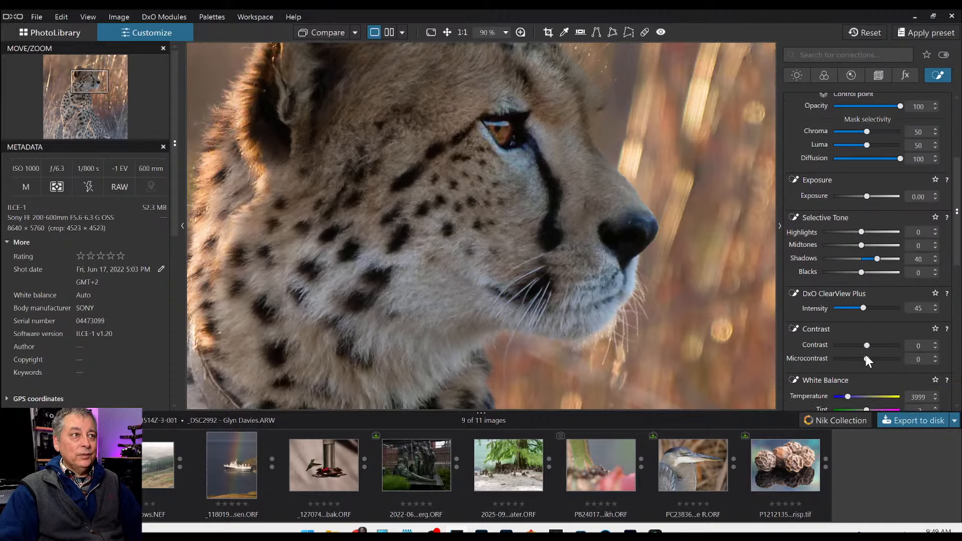
Set the eye mask's Microcontrast to 38 and raise its Shadows to 46.
drag(867, 359, 876, 359)
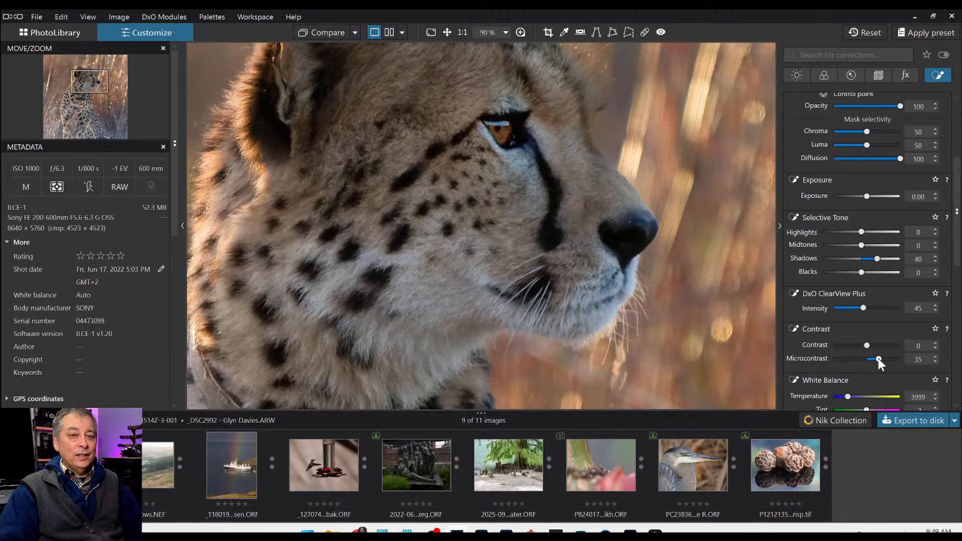
drag(878, 359, 878, 359)
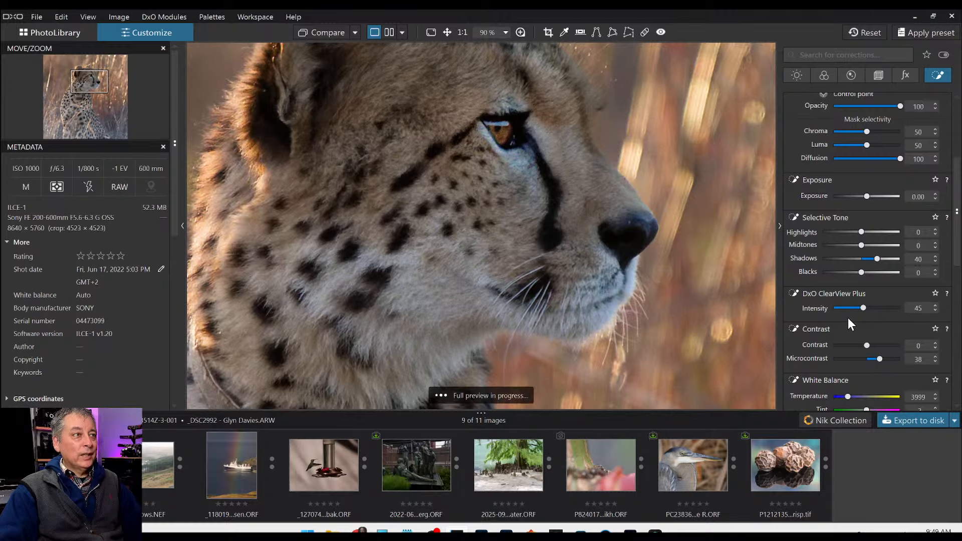
drag(876, 258, 879, 257)
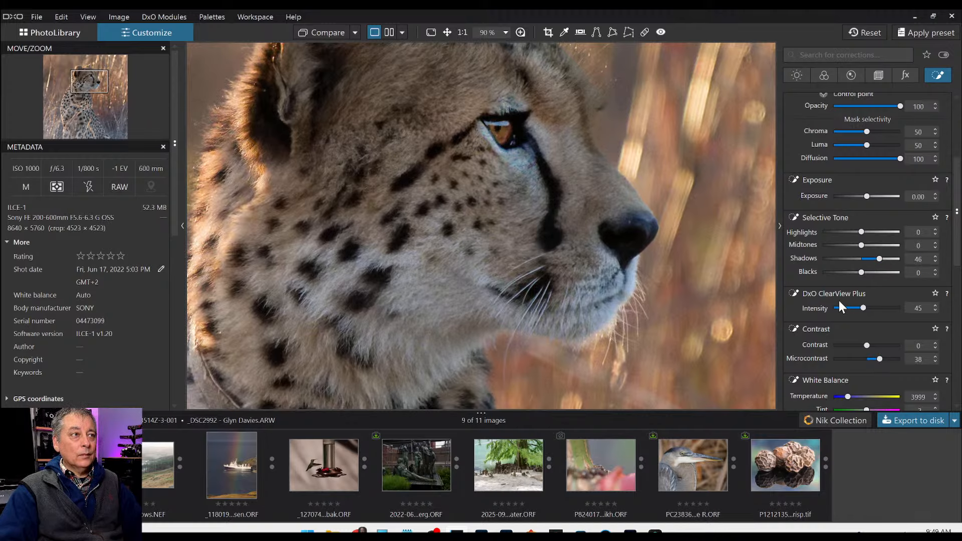
Warm the eye mask by setting its white balance temperature to 4499.
scroll(839, 299, down, 1)
scroll(839, 303, down, 1)
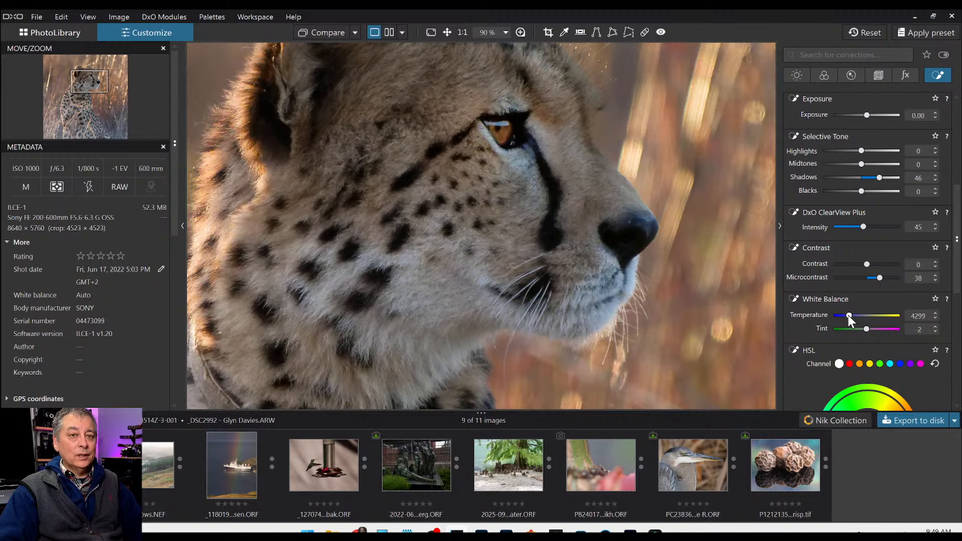
drag(849, 316, 848, 316)
scroll(722, 271, down, 2)
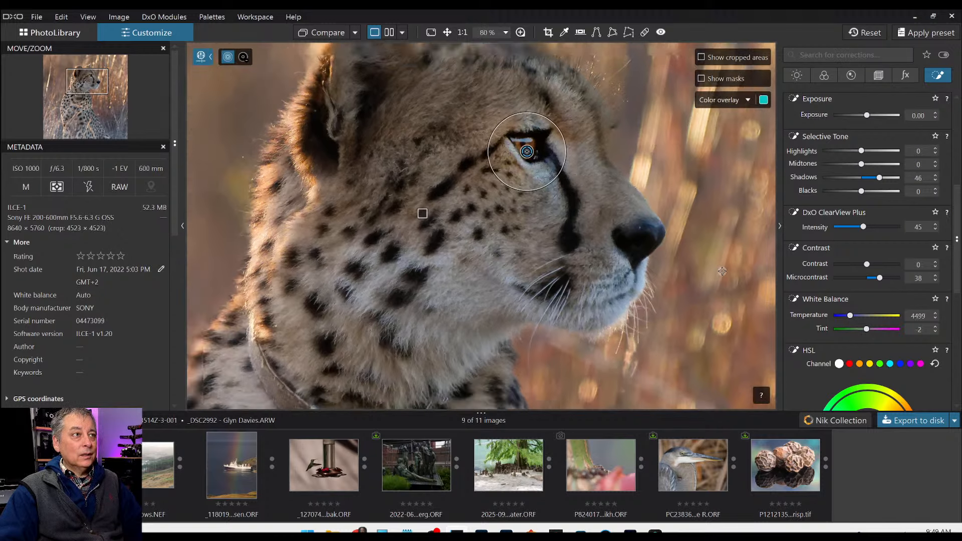
scroll(706, 270, down, 3)
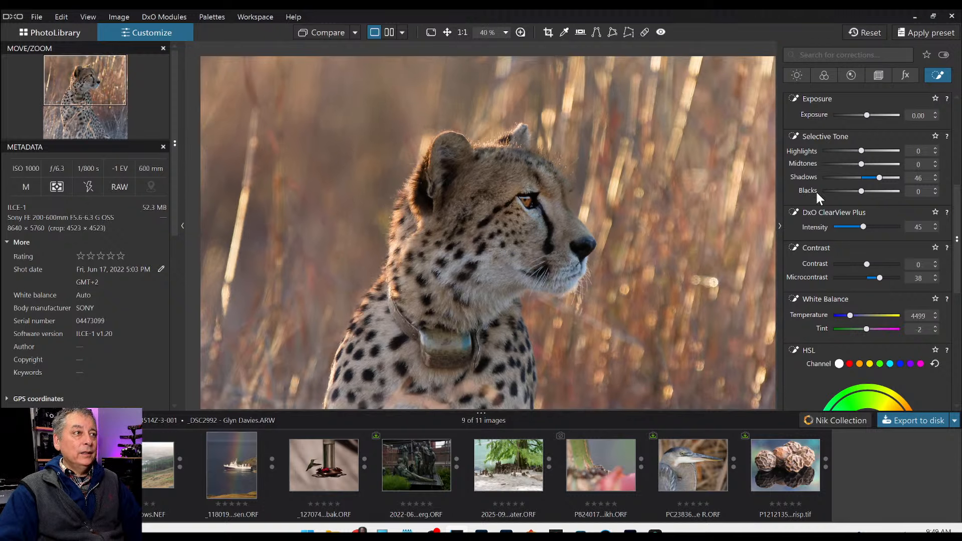
scroll(853, 236, up, 5)
scroll(852, 236, up, 1)
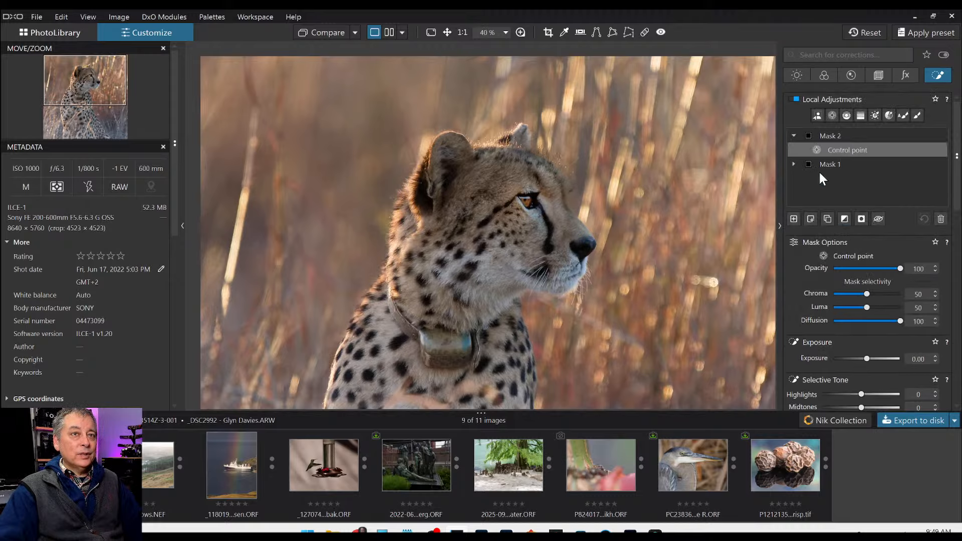
click(832, 114)
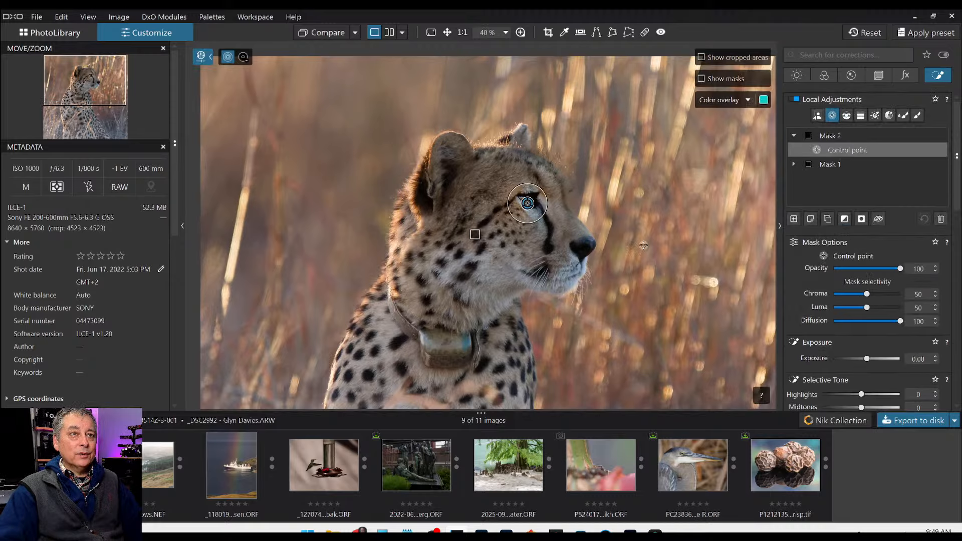
click(585, 249)
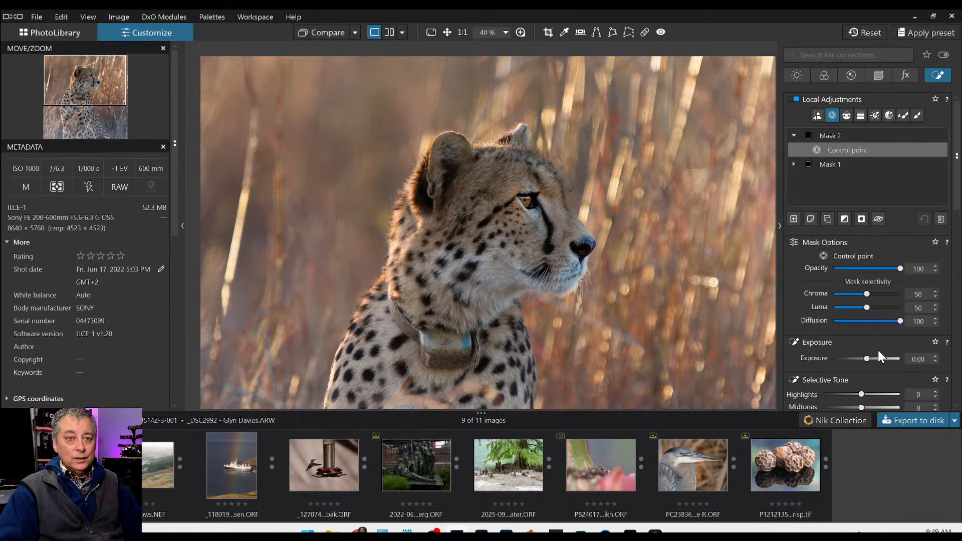
scroll(878, 357, down, 2)
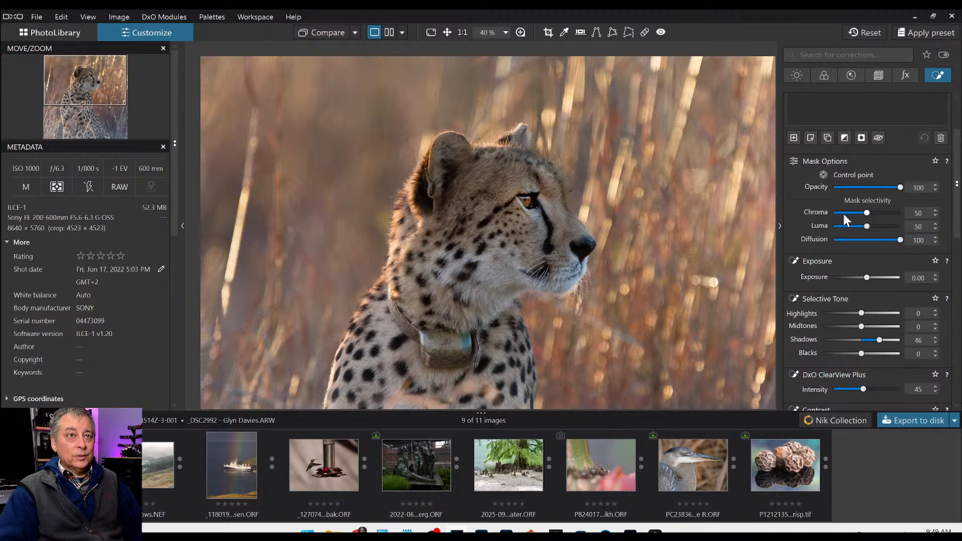
scroll(843, 214, up, 2)
mouse_move(838, 155)
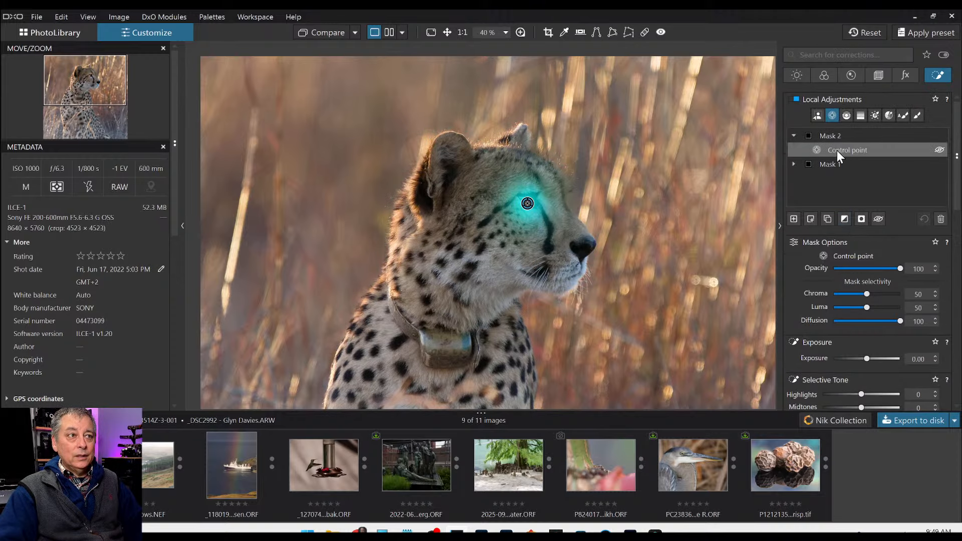
Create another new mask with a control point centred on the cheetah's nose.
click(795, 218)
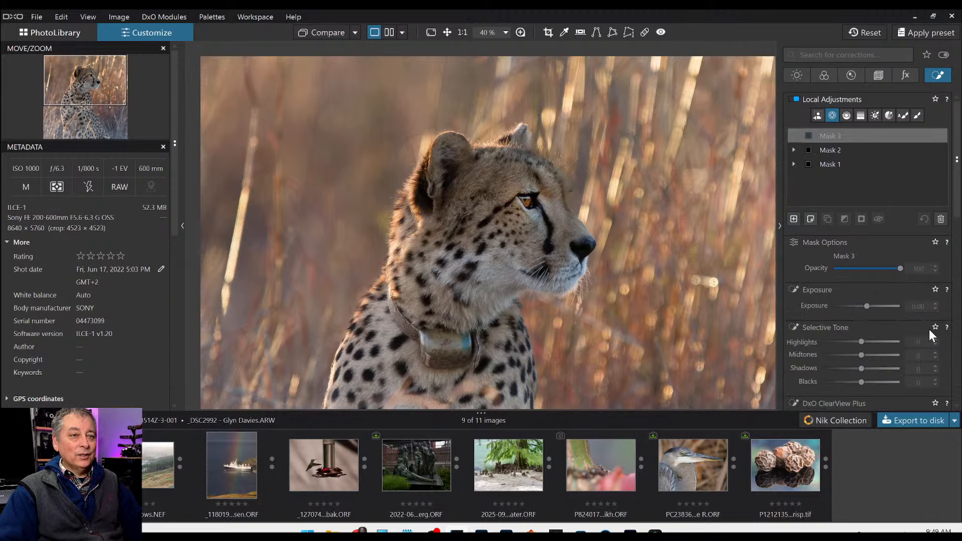
click(585, 251)
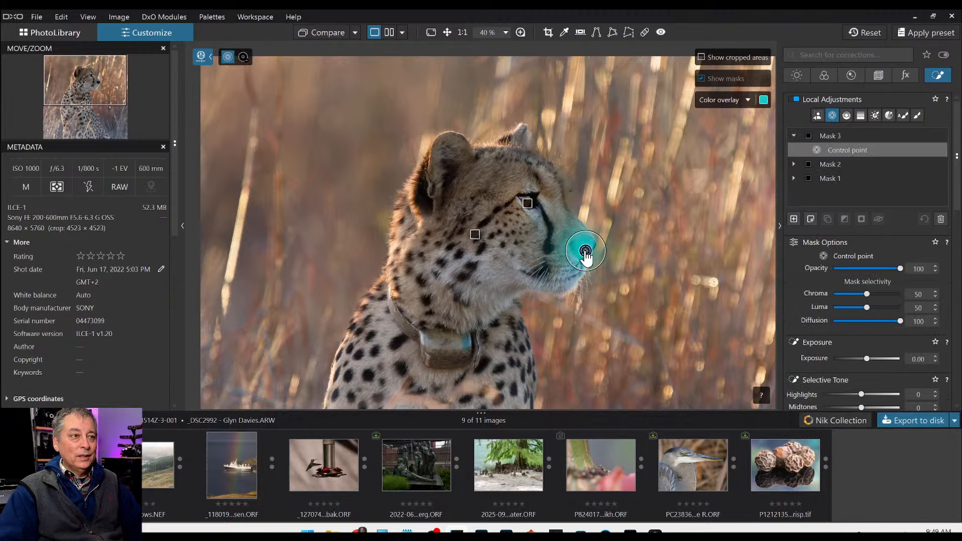
drag(585, 252, 583, 250)
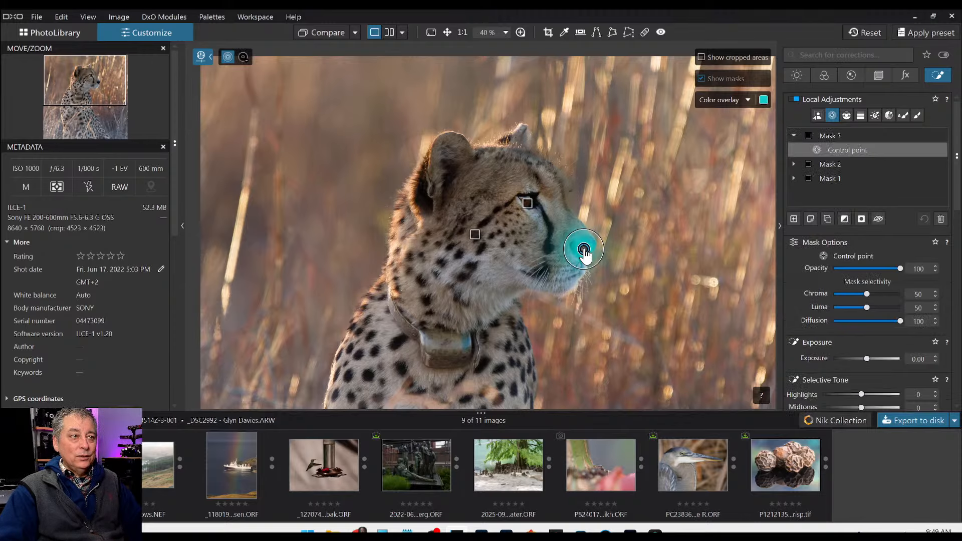
Set the nose control point's exposure to 0.50 and its Shadows to 15.
scroll(842, 334, down, 2)
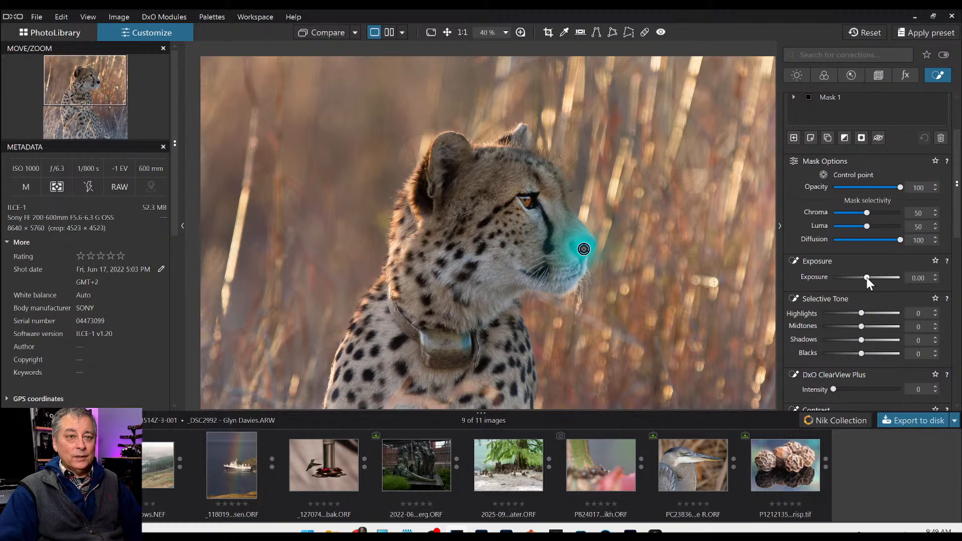
scroll(867, 278, up, 3)
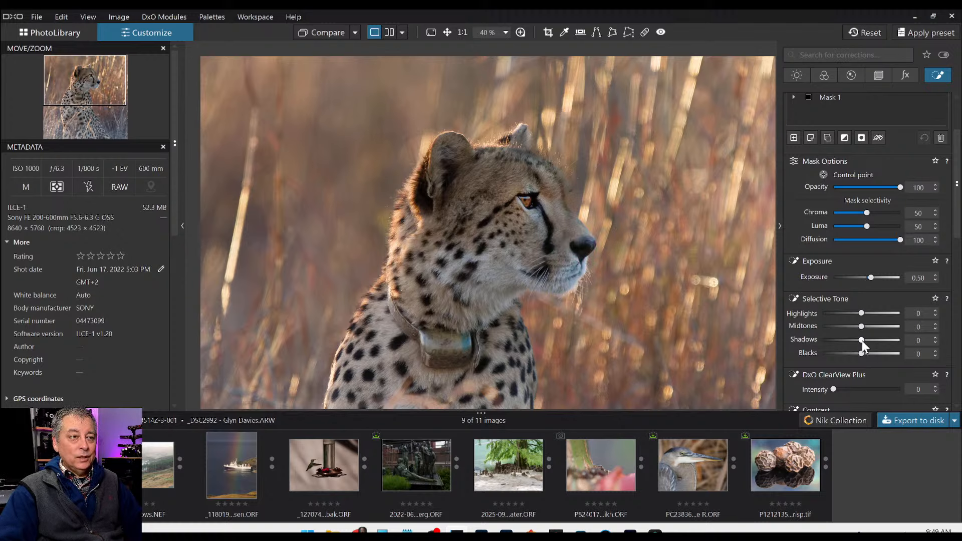
scroll(862, 341, up, 3)
scroll(816, 341, down, 1)
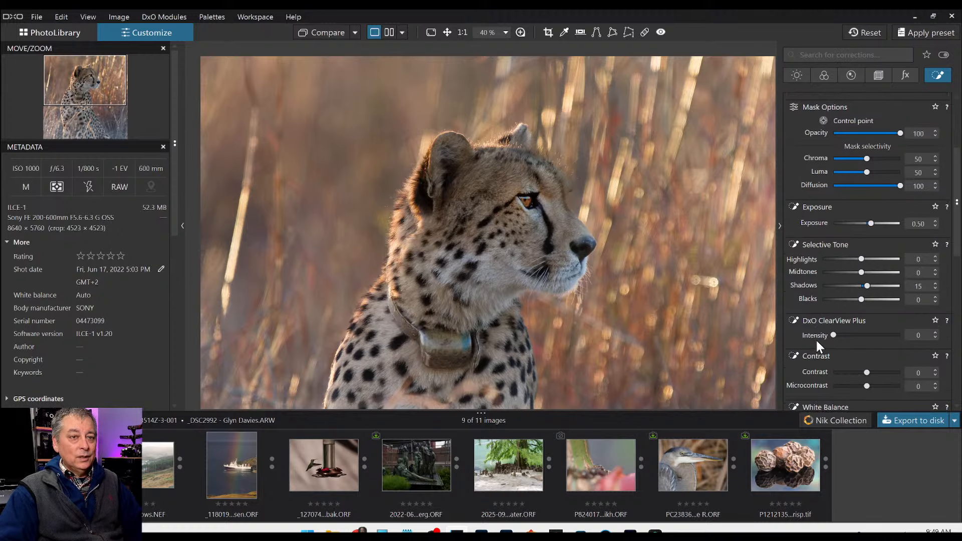
Raise the nose control point's Microcontrast to 54.
scroll(817, 346, down, 1)
drag(867, 359, 880, 358)
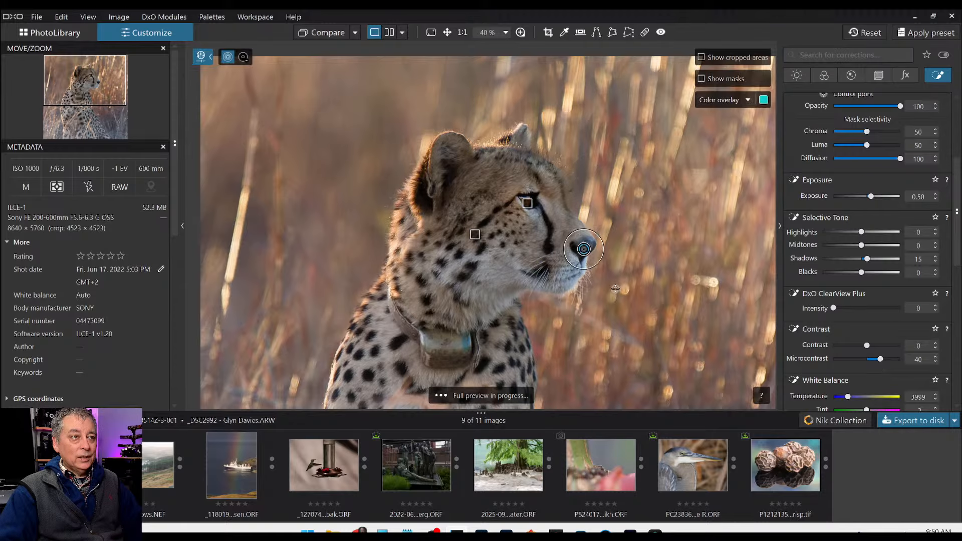
scroll(606, 283, up, 2)
scroll(606, 284, up, 1)
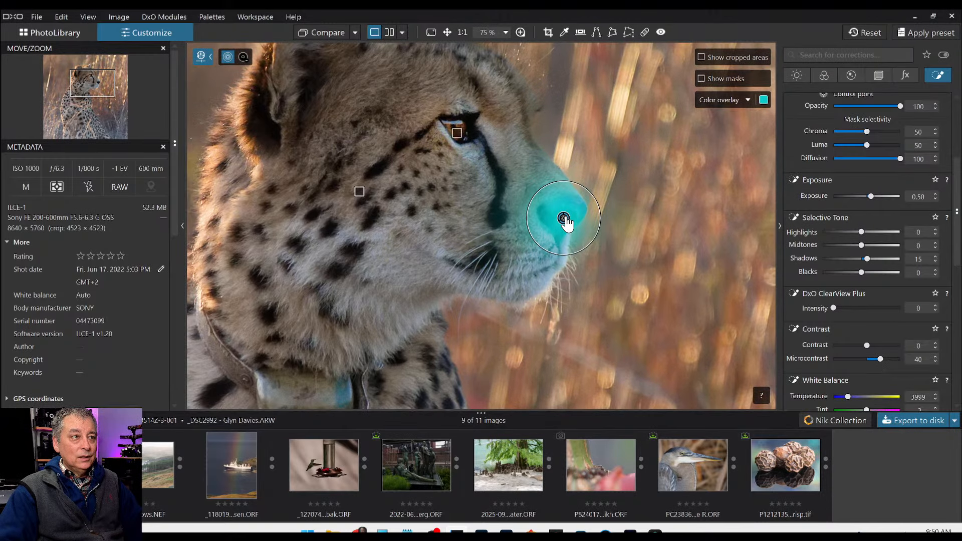
drag(880, 359, 886, 358)
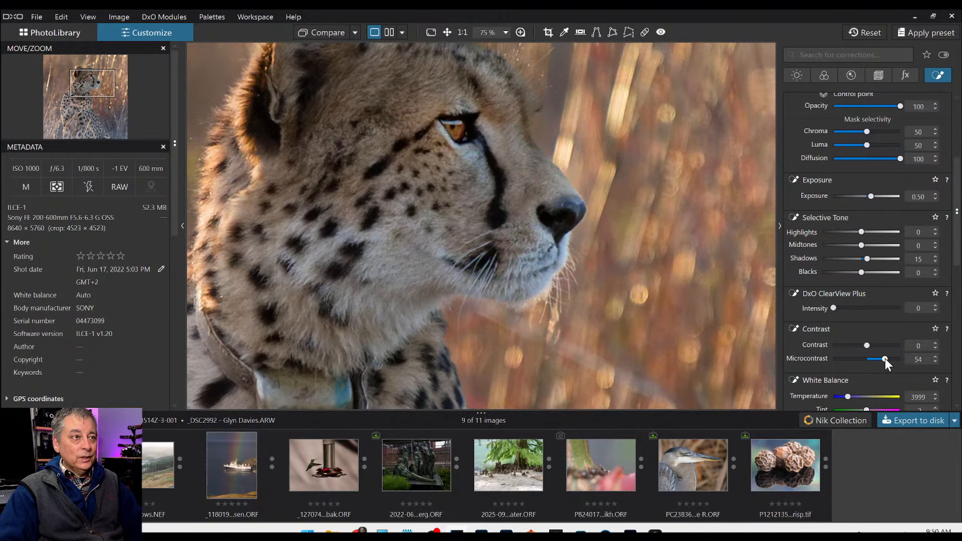
Restrict the nose control point's mask selectivity by setting both Chroma and Luma to 30.
scroll(849, 302, up, 3)
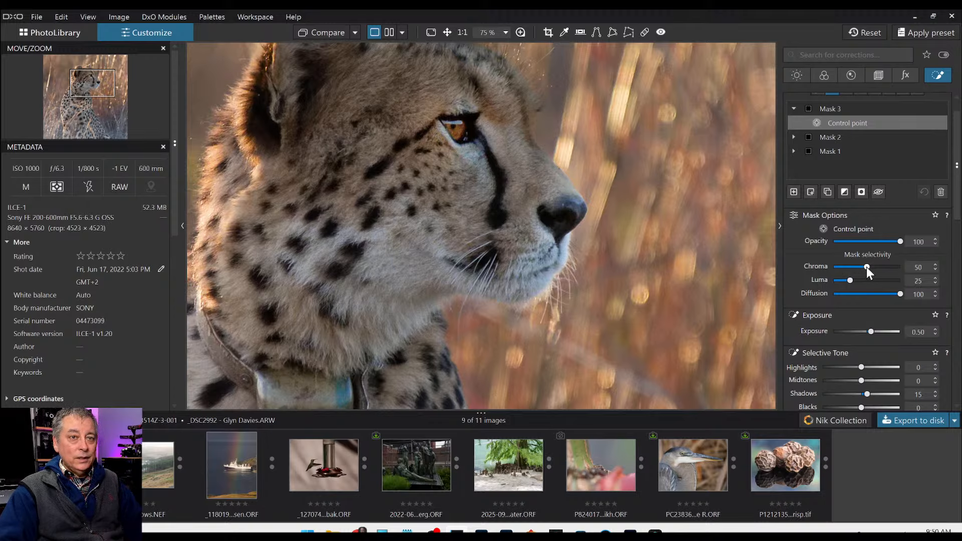
scroll(867, 267, down, 5)
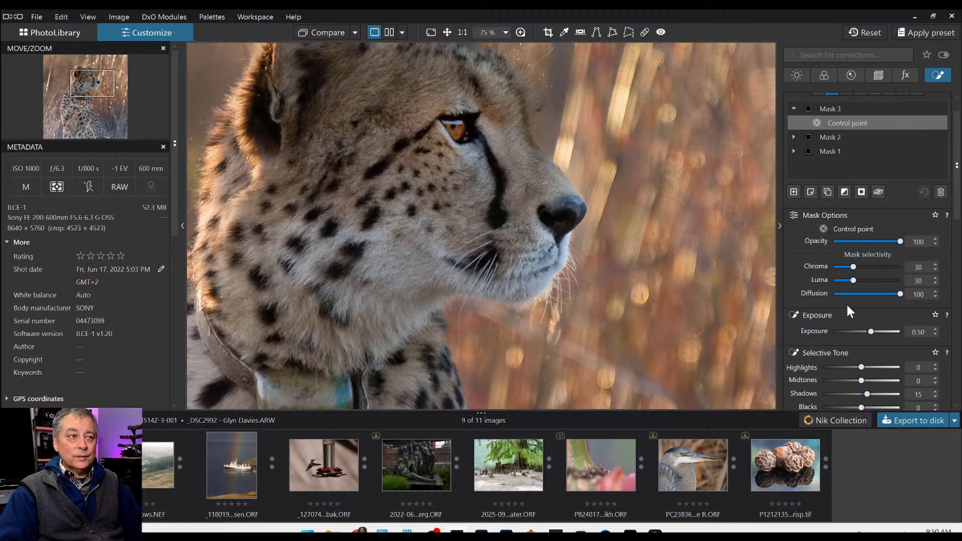
mouse_move(732, 308)
scroll(743, 388, up, 1)
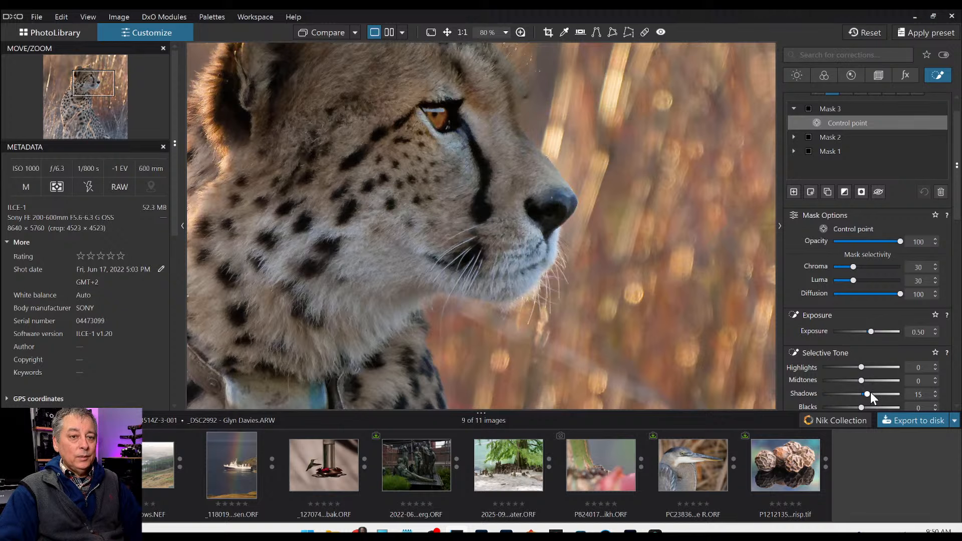
Set the nose mask's selective tones to Highlights 37, Midtones 11 and Shadows 10.
scroll(873, 376, down, 3)
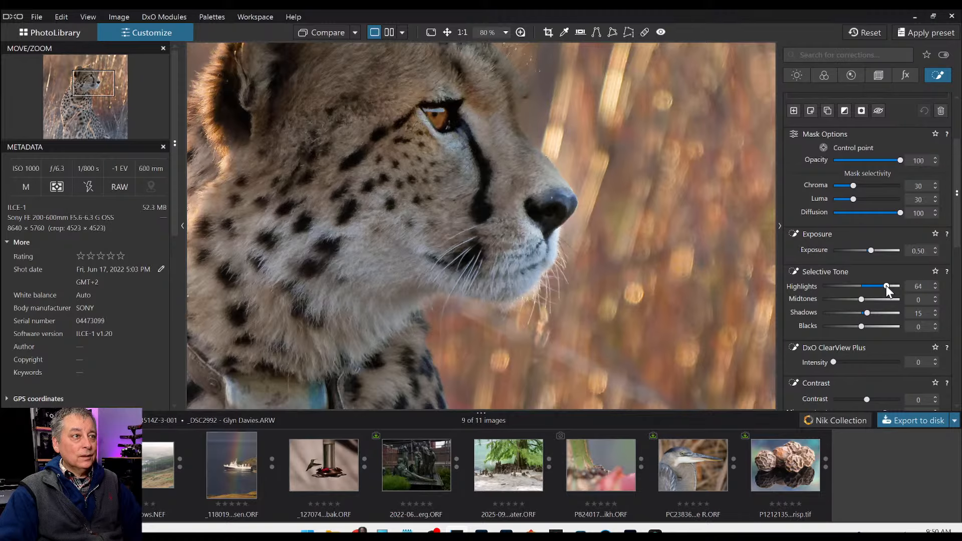
drag(884, 286, 875, 285)
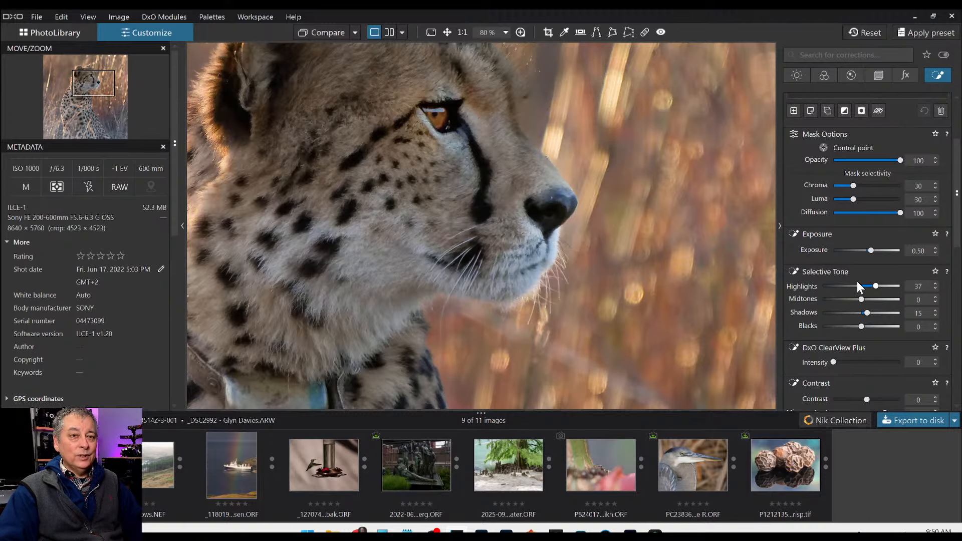
drag(861, 300, 868, 301)
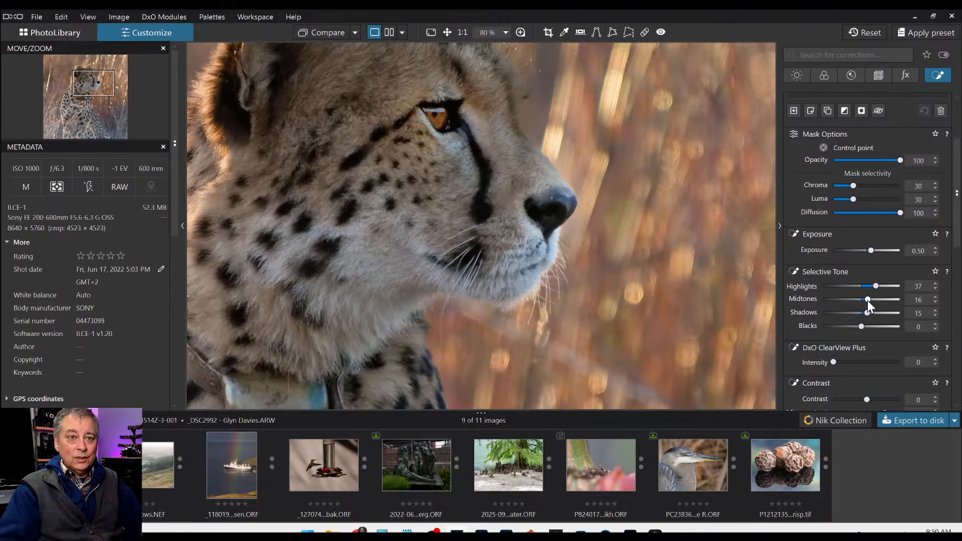
drag(868, 301, 865, 314)
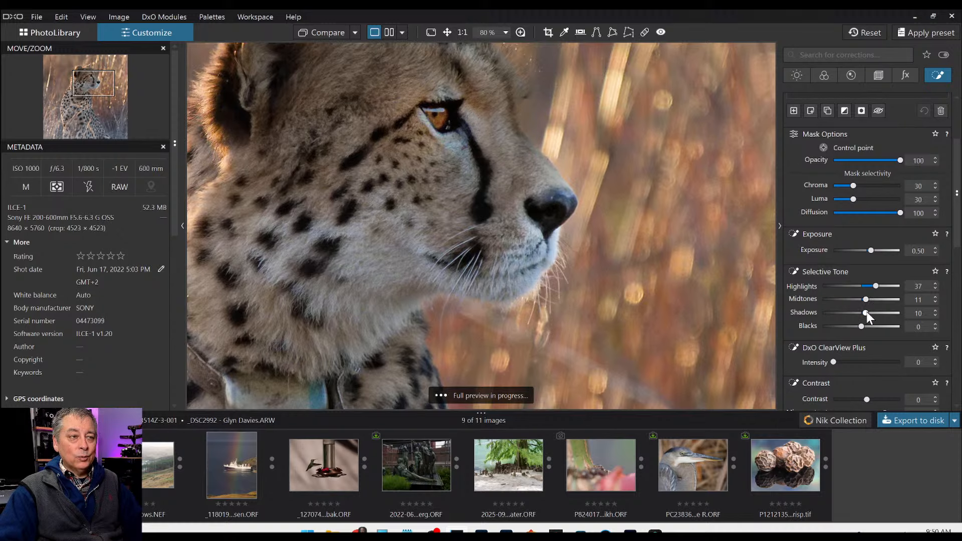
scroll(549, 265, down, 1)
scroll(549, 266, down, 1)
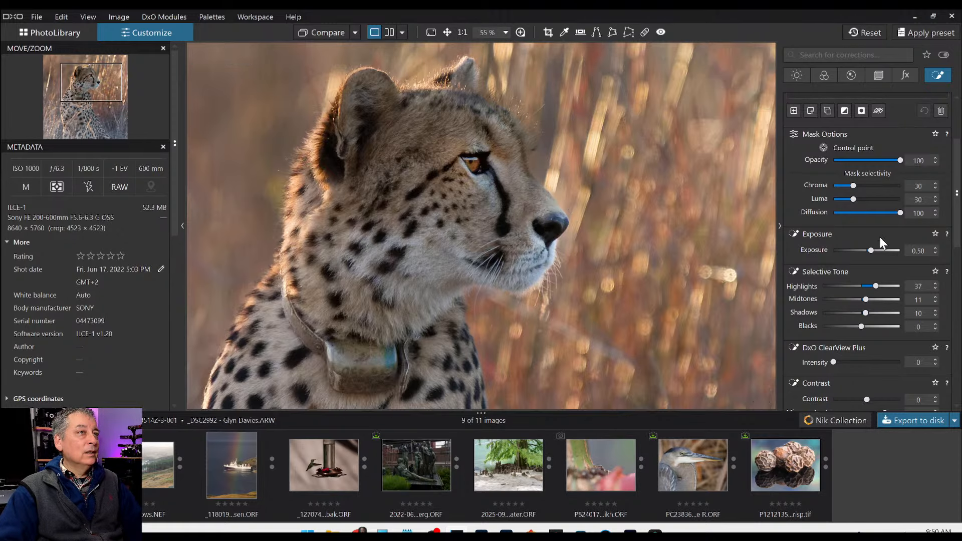
Create another new mask with a control point on each of the cheetah's ears, using a smaller circle for the far ear.
scroll(804, 203, up, 2)
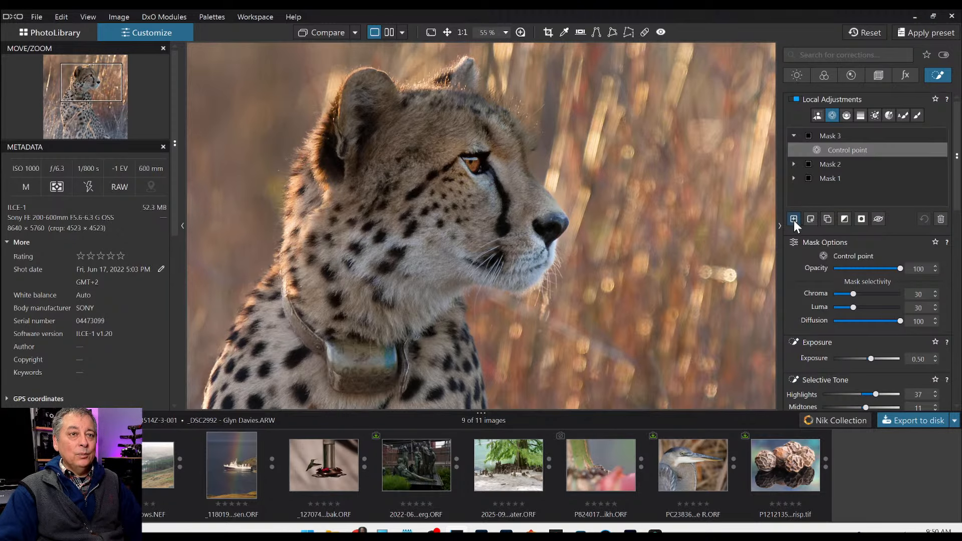
click(794, 219)
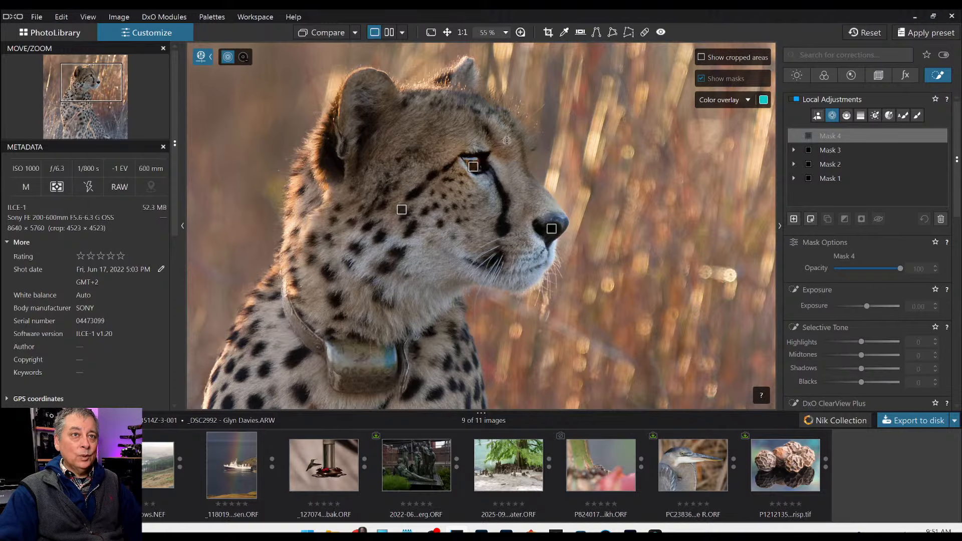
click(364, 108)
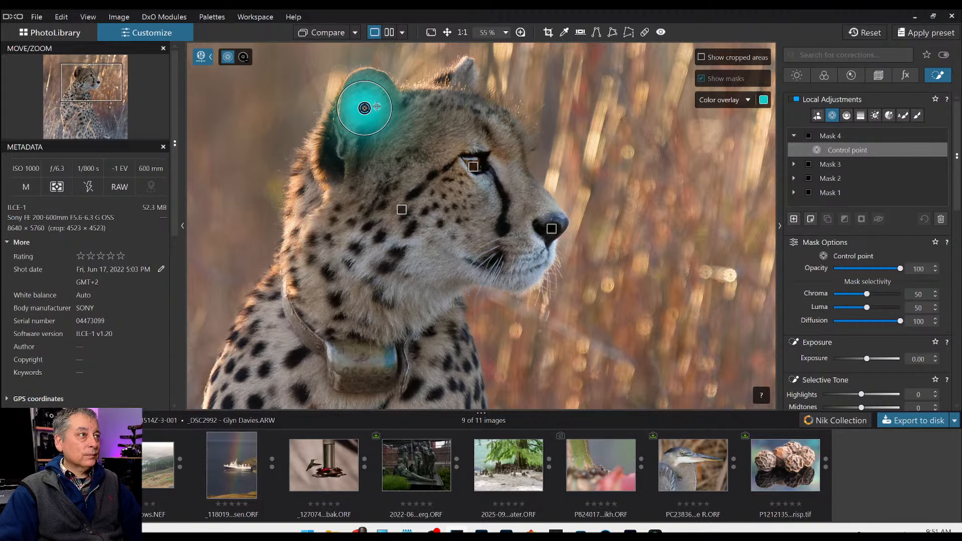
click(468, 80)
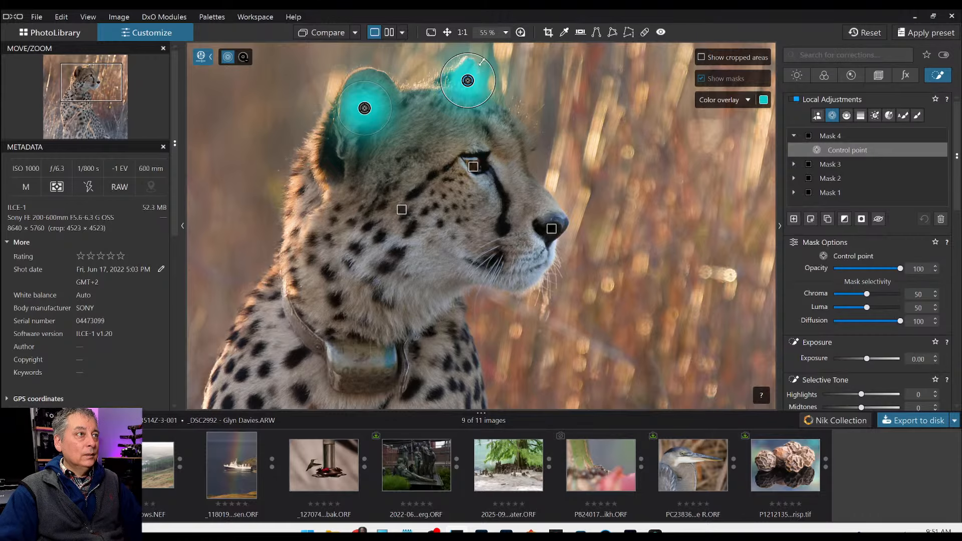
drag(483, 61, 478, 66)
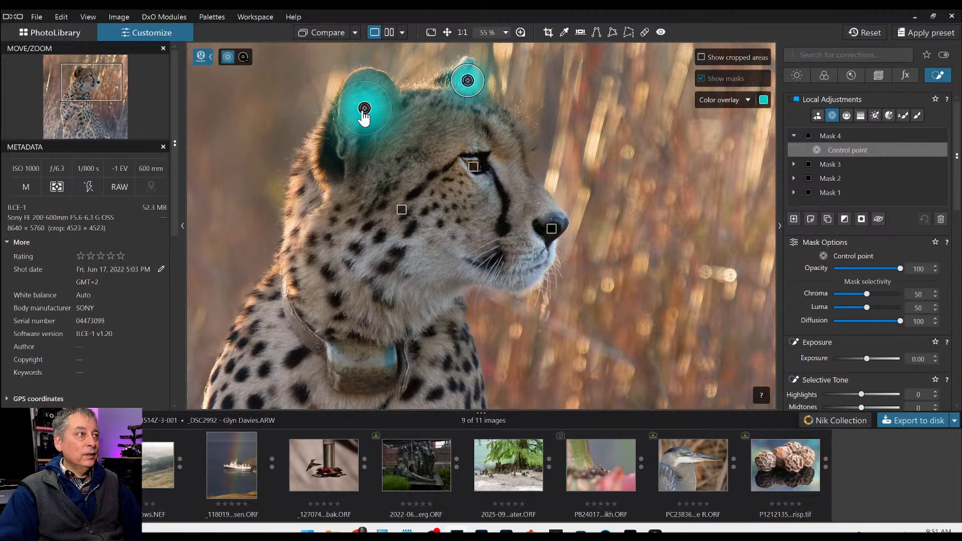
drag(364, 109, 366, 112)
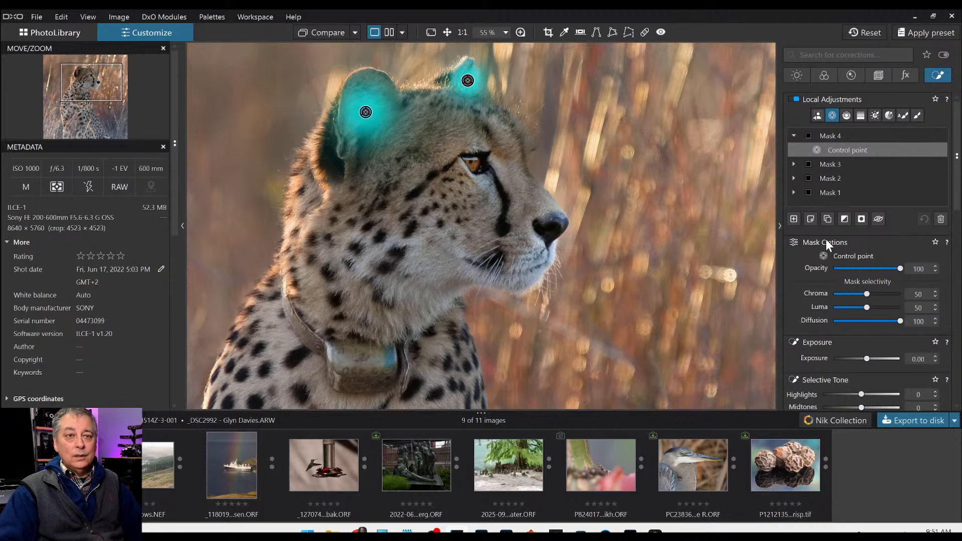
Set the ear mask's exposure to 0.80, its Microcontrast to 45 and its Highlights to 26.
scroll(876, 314, down, 4)
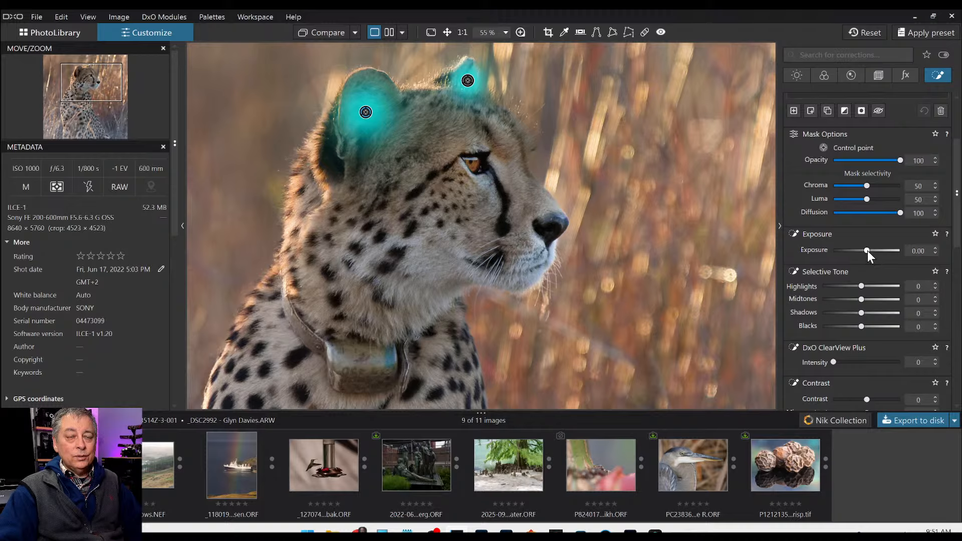
click(867, 251)
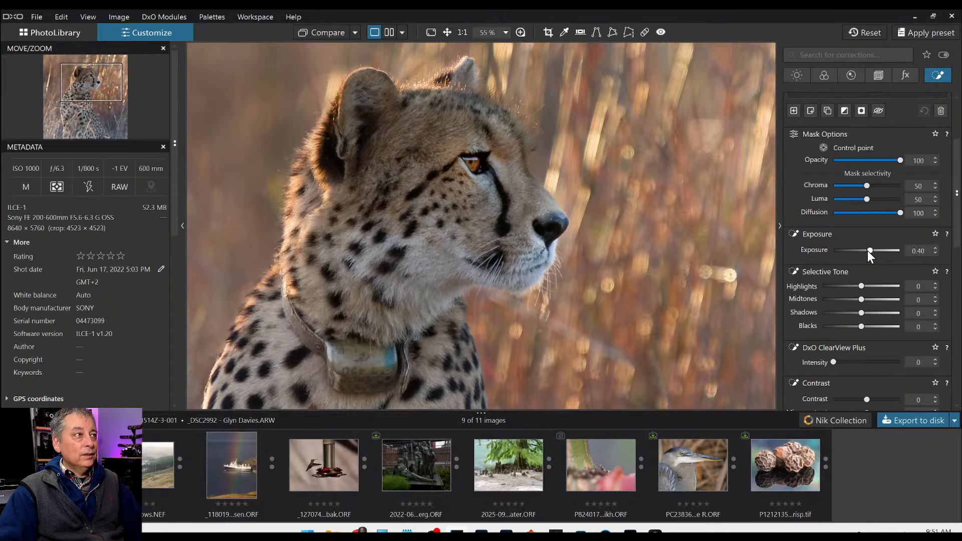
scroll(868, 250, up, 2)
scroll(867, 251, up, 1)
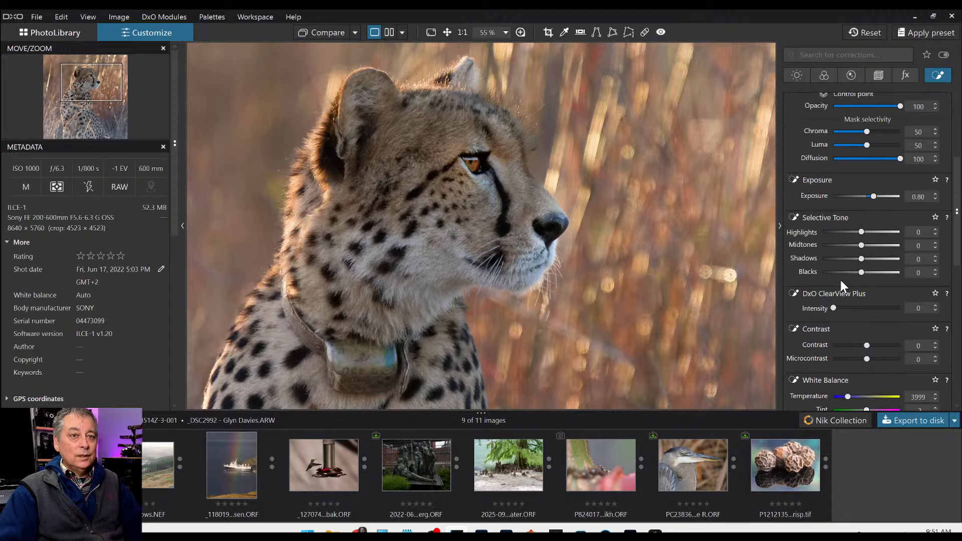
scroll(840, 281, down, 3)
drag(868, 332, 882, 333)
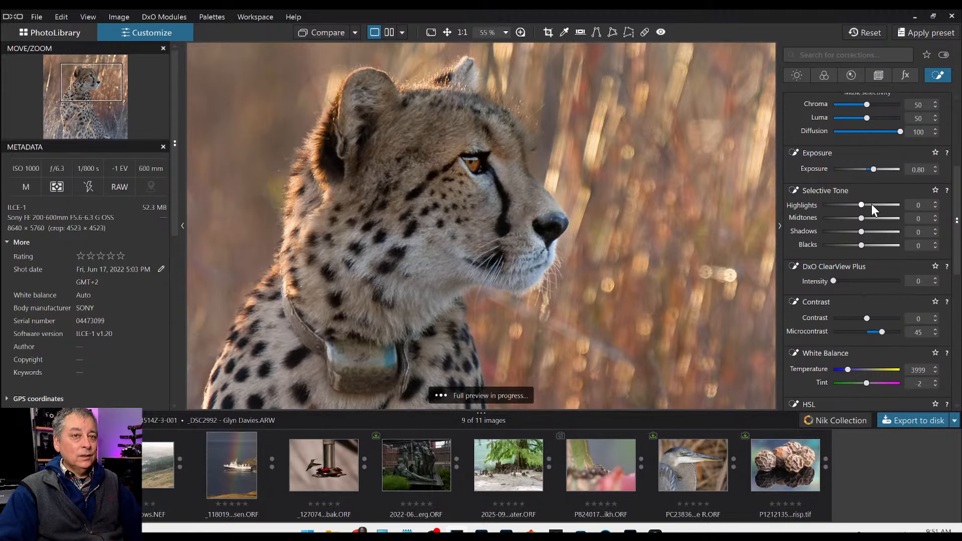
drag(863, 204, 869, 205)
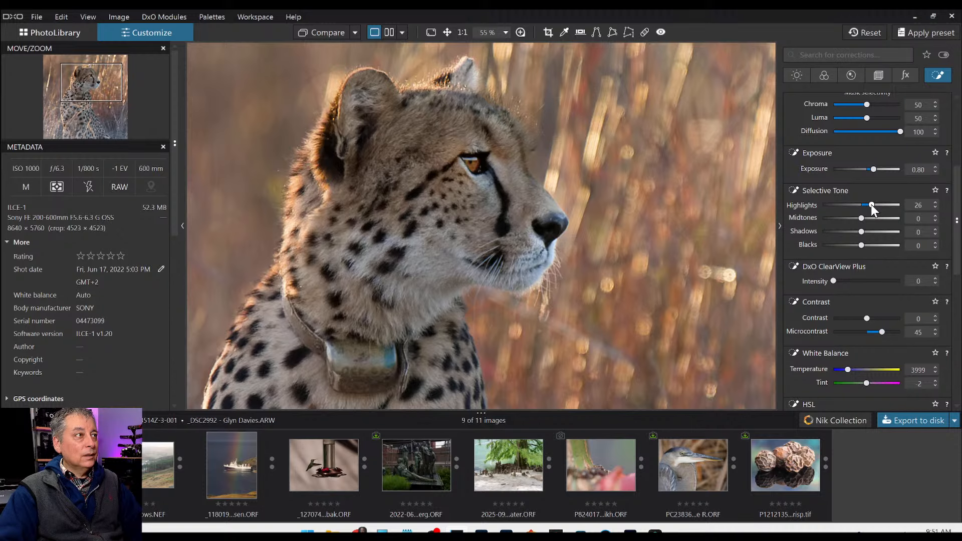
scroll(691, 267, down, 6)
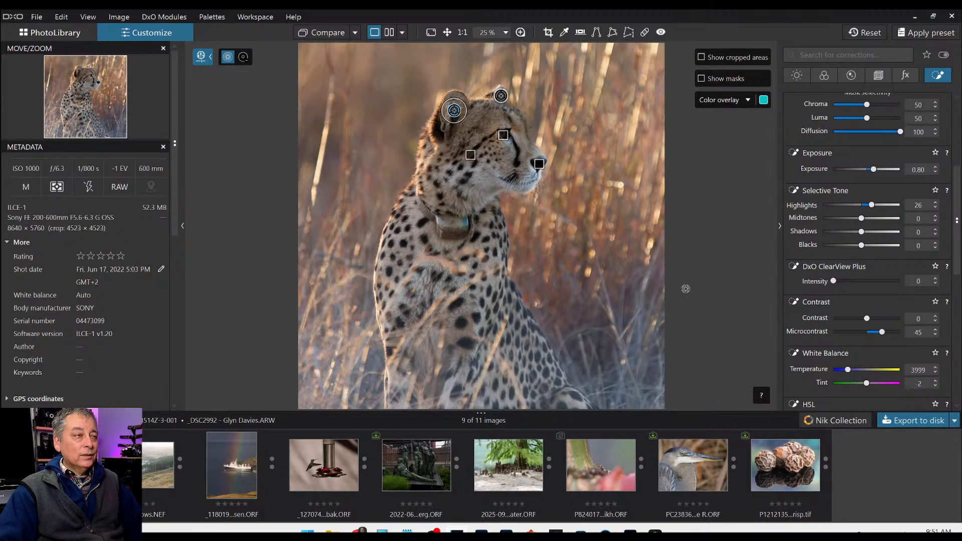
scroll(688, 289, down, 1)
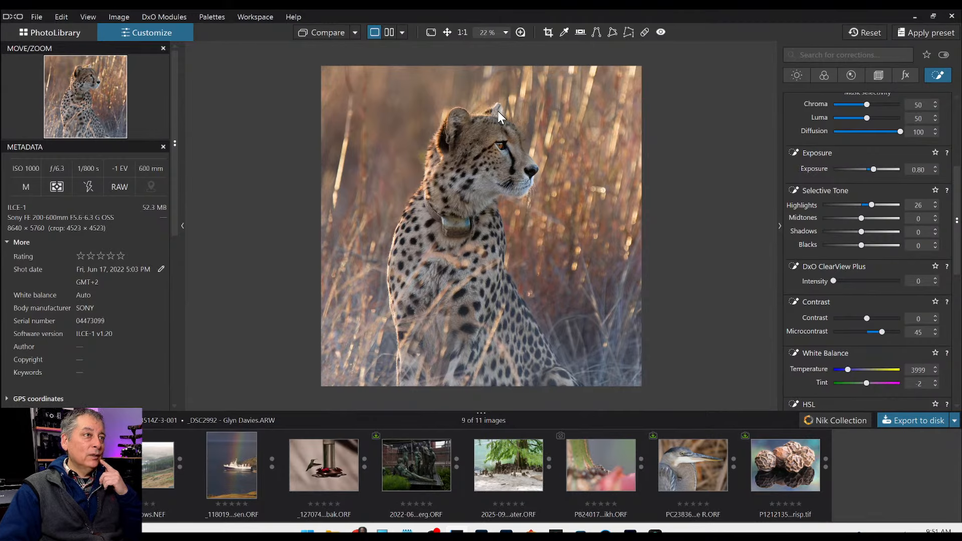
Shrink the far ear's control point circle to fit the ear, and recentre and enlarge the one on the near ear.
scroll(849, 234, up, 4)
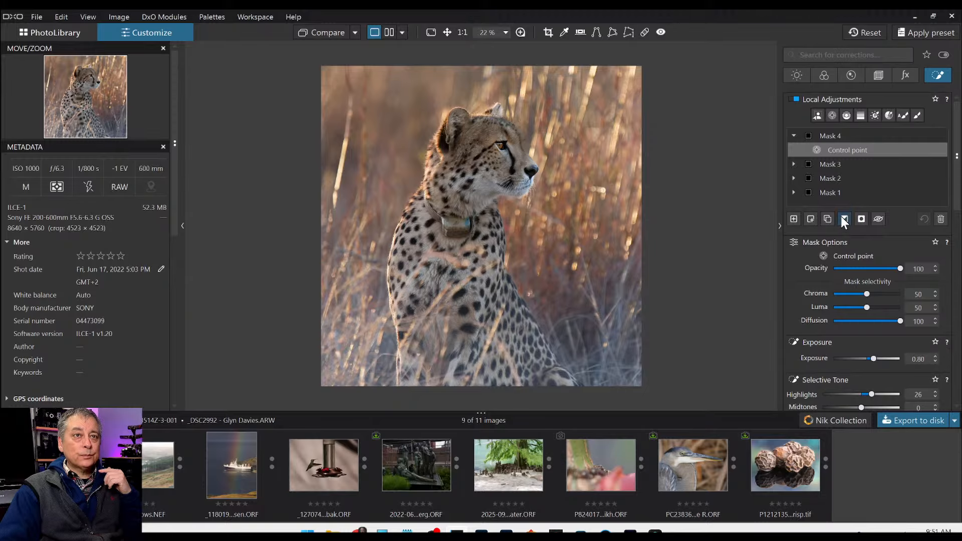
scroll(491, 103, up, 4)
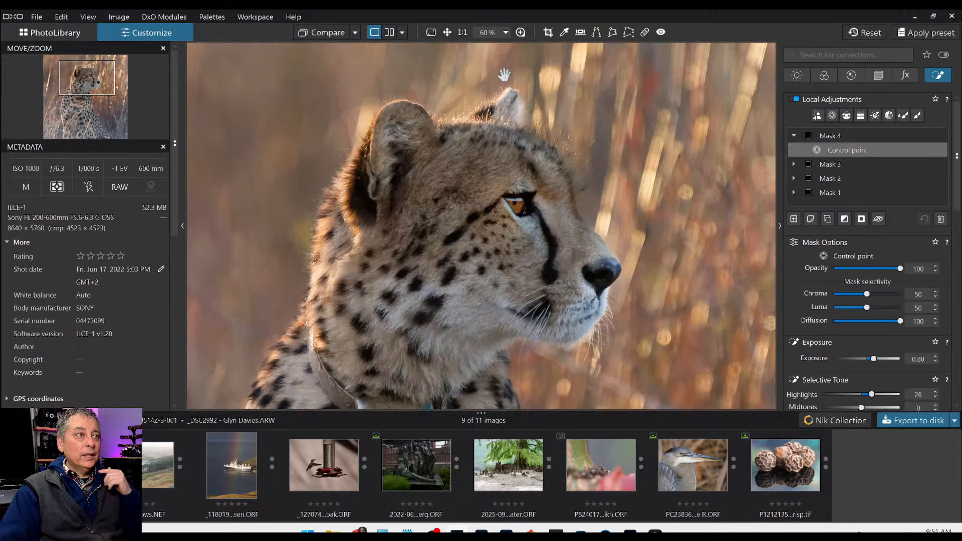
click(832, 148)
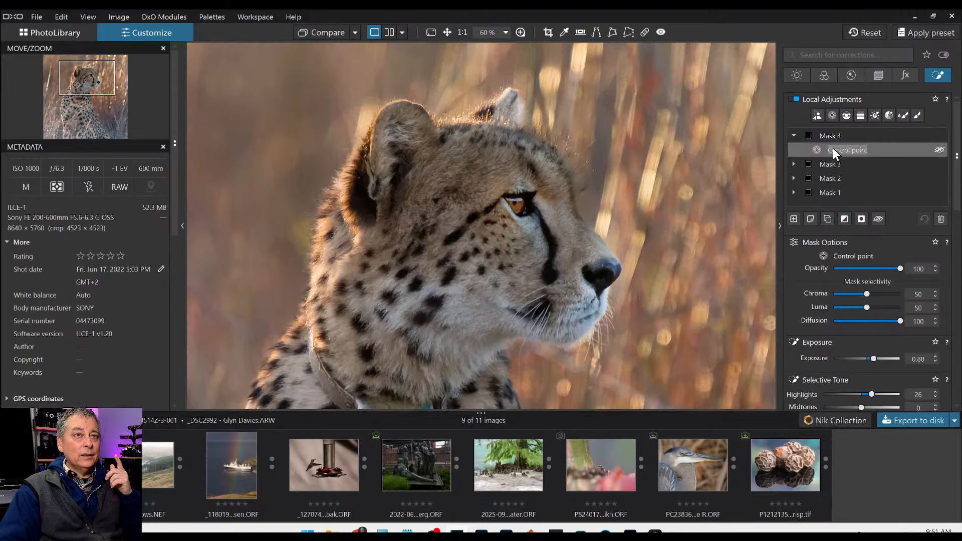
click(834, 116)
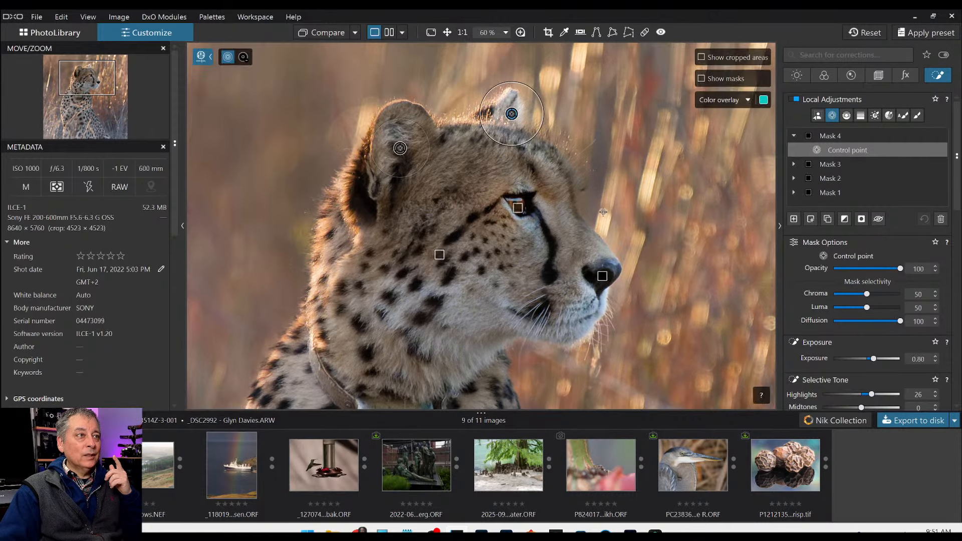
drag(534, 92, 519, 106)
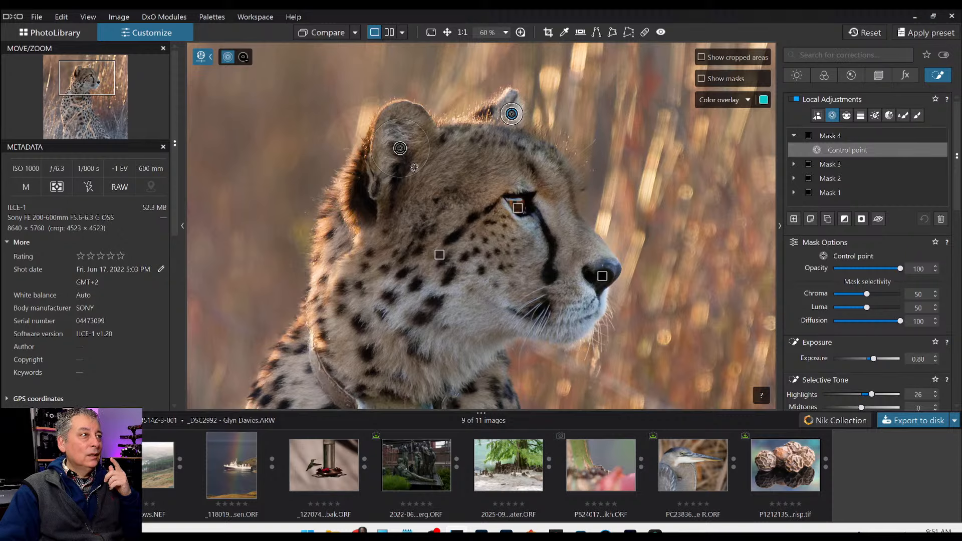
drag(400, 148, 422, 106)
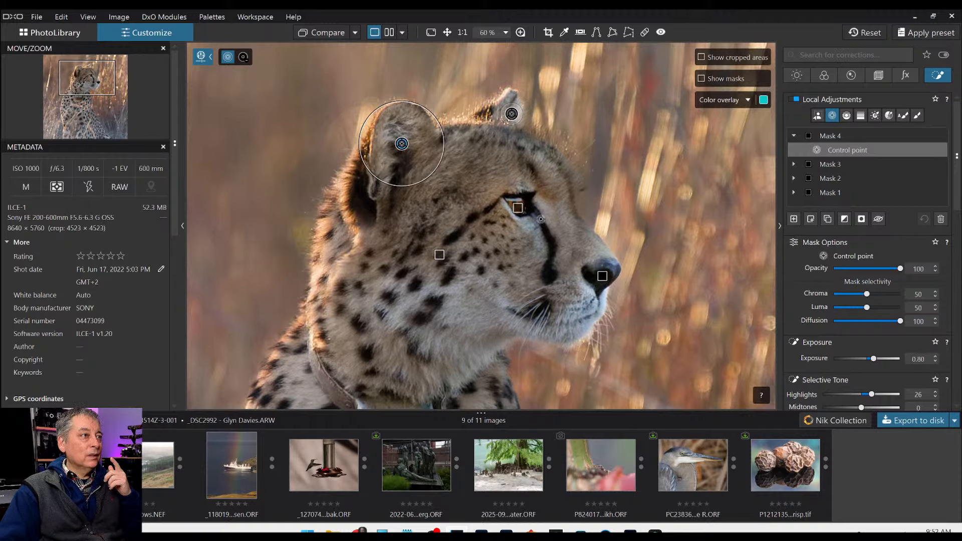
Compare the edited cheetah's head and shoulders with the original image, then return to the corrected view.
scroll(562, 250, down, 1)
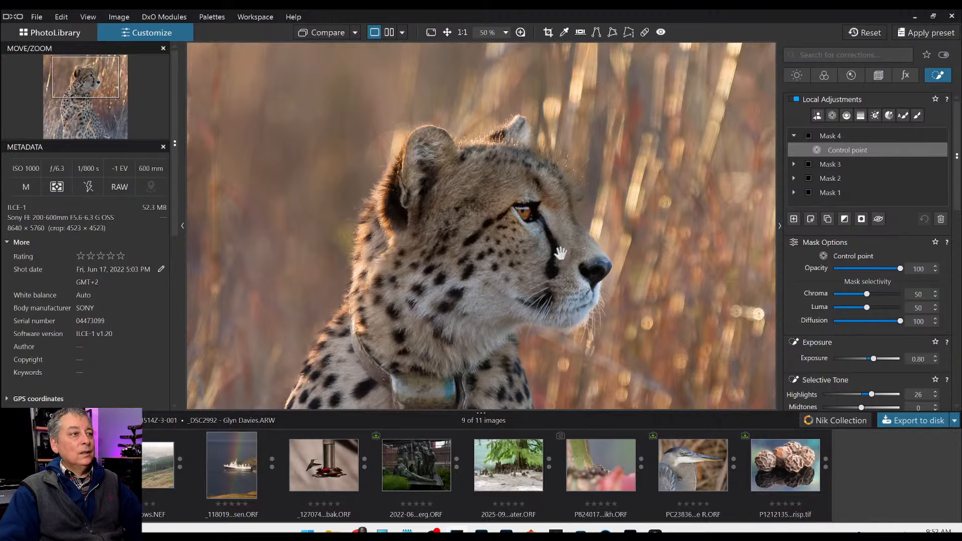
scroll(560, 260, down, 1)
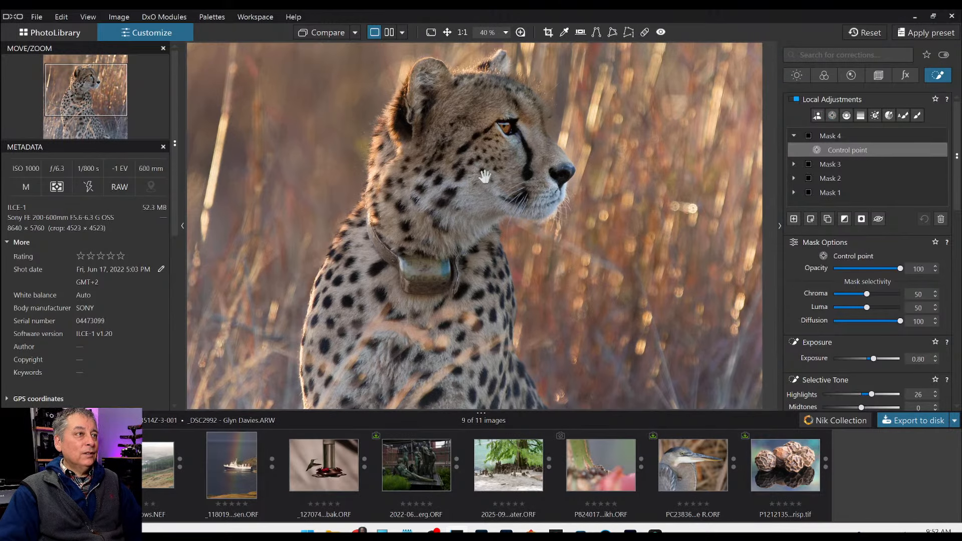
drag(483, 177, 486, 226)
drag(460, 175, 466, 201)
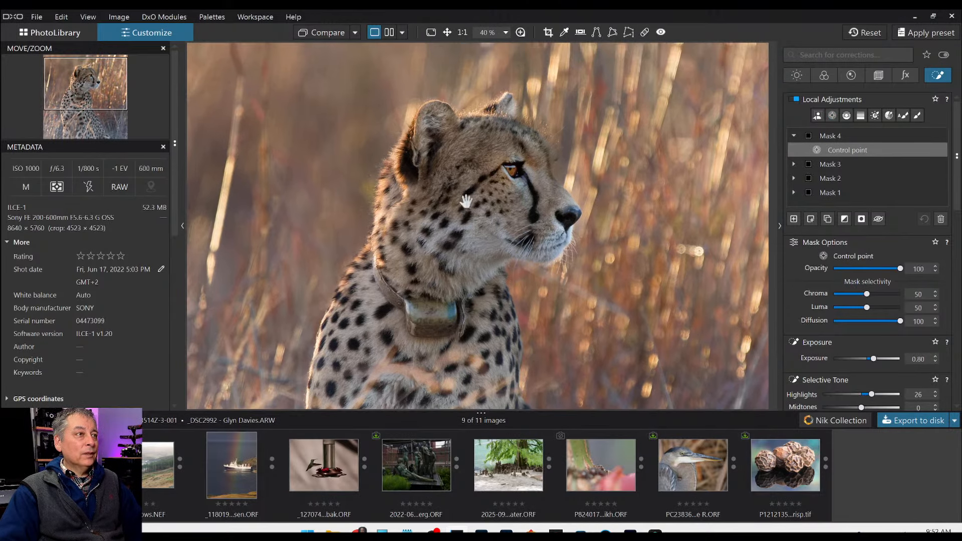
click(334, 34)
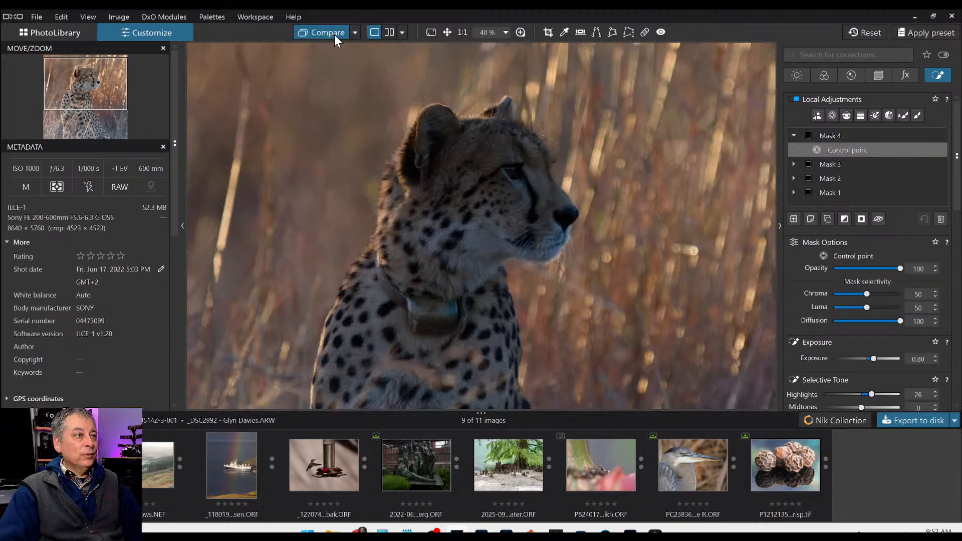
click(335, 35)
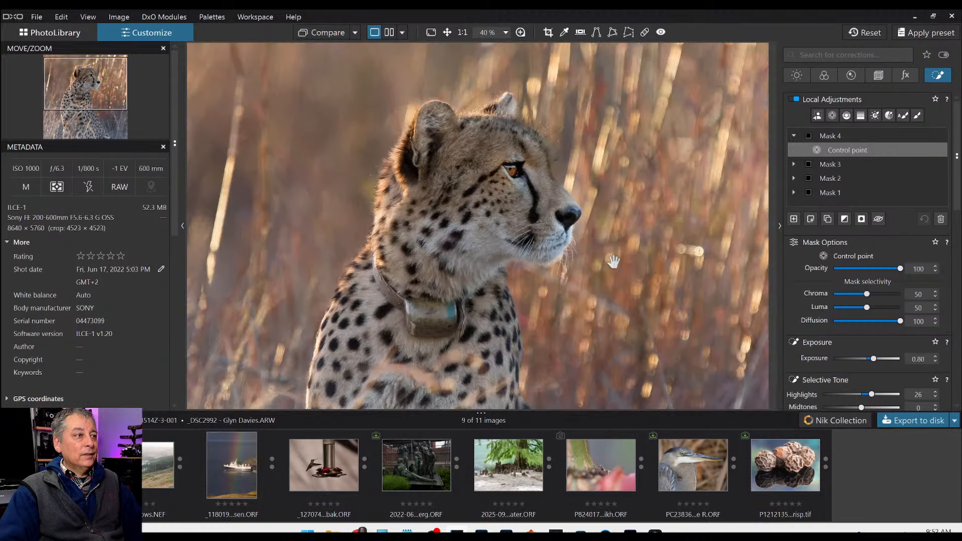
Examine the edited cheetah's face, collar, body and background up close and in the full frame.
scroll(614, 263, down, 1)
scroll(467, 315, up, 2)
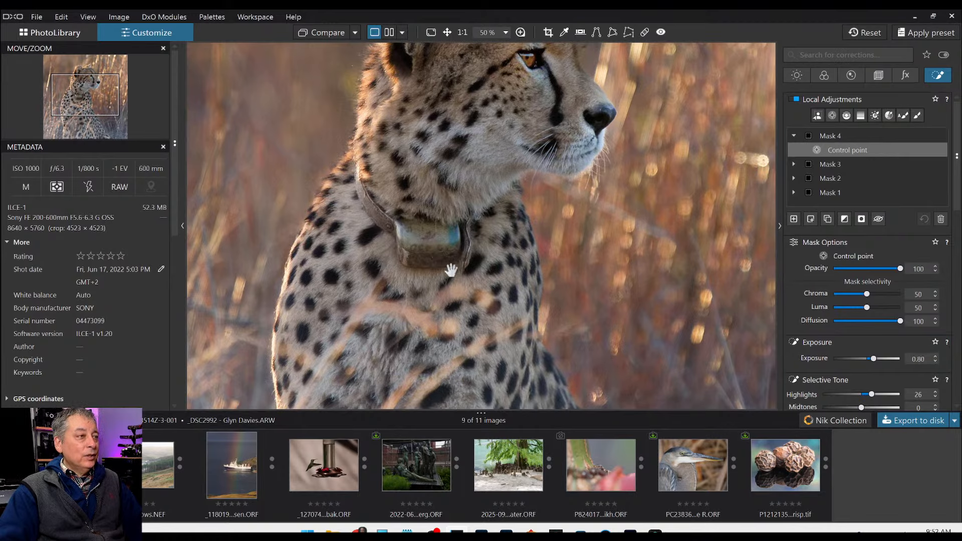
scroll(440, 275, down, 1)
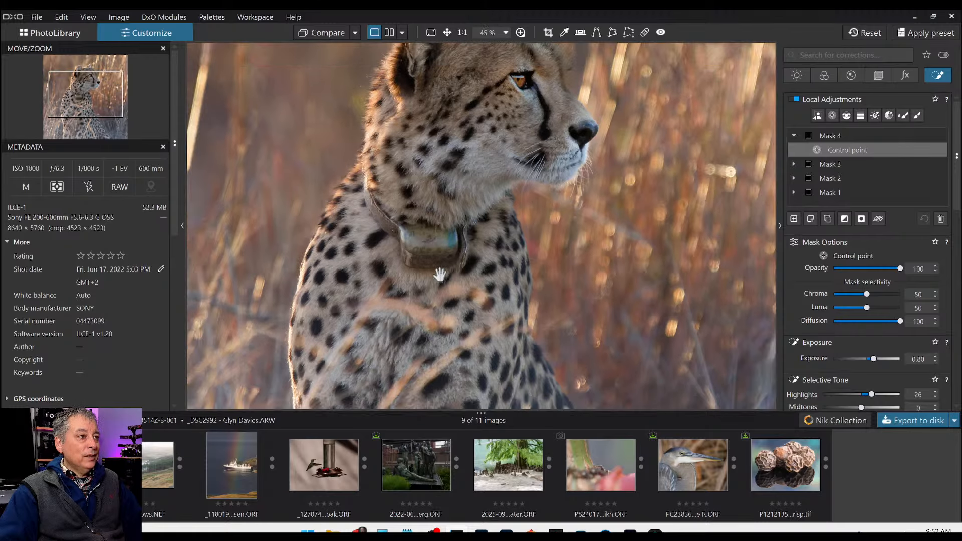
scroll(440, 275, down, 3)
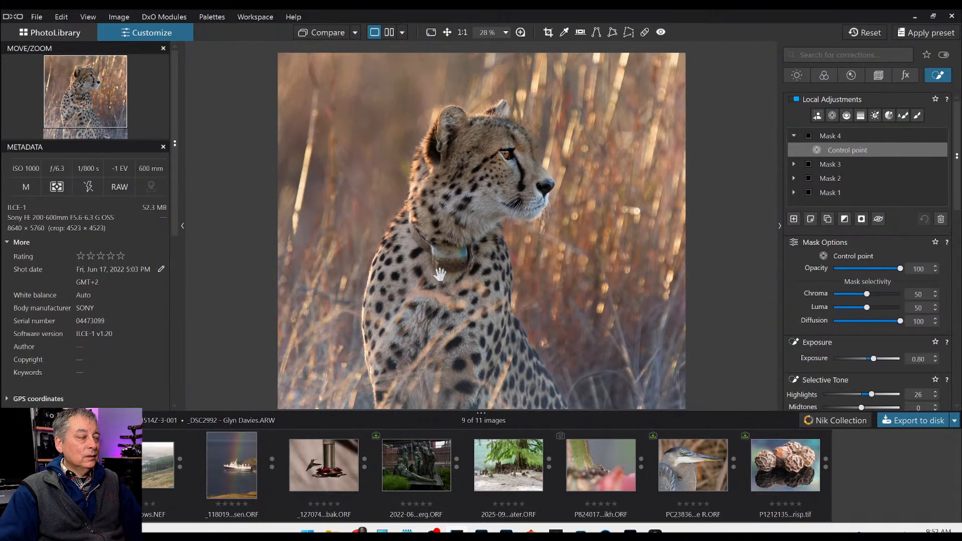
scroll(440, 275, down, 1)
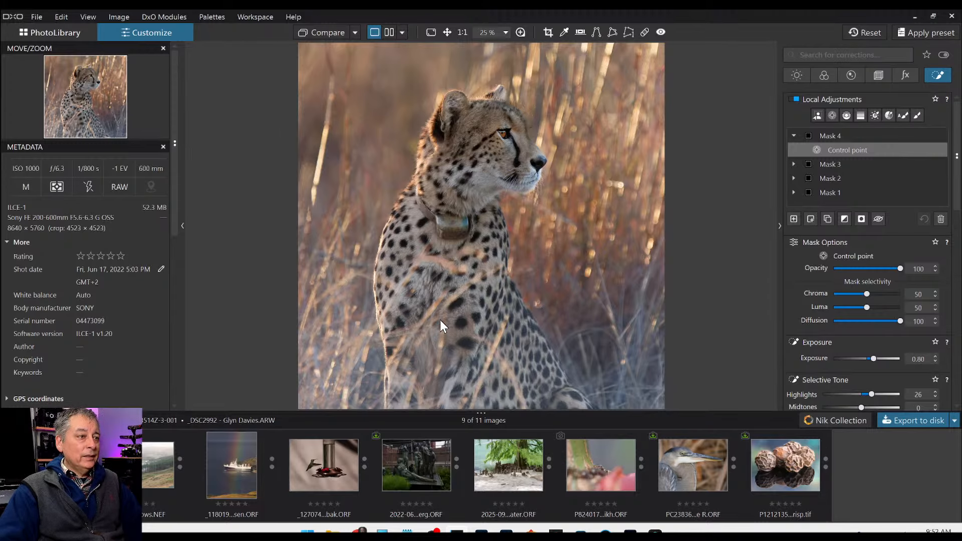
scroll(441, 321, up, 2)
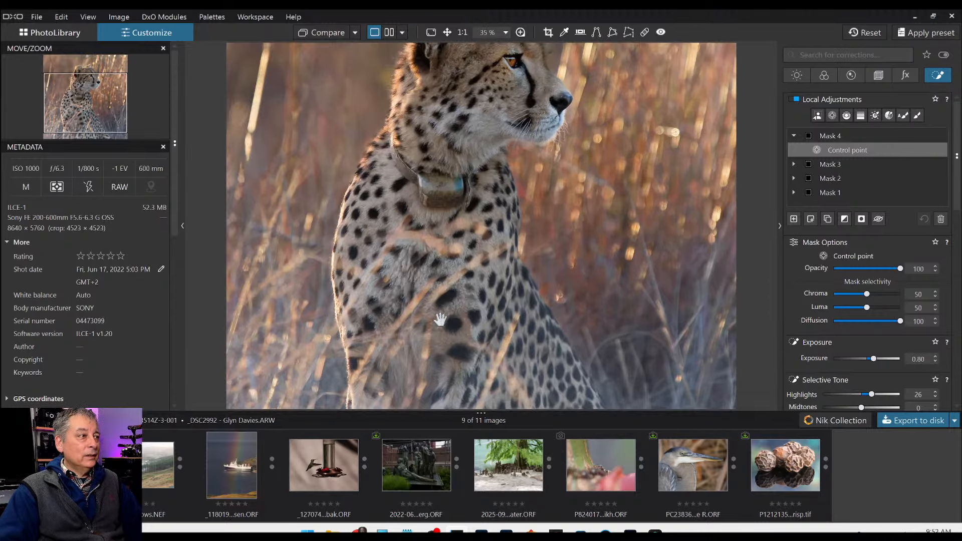
drag(471, 227, 586, 273)
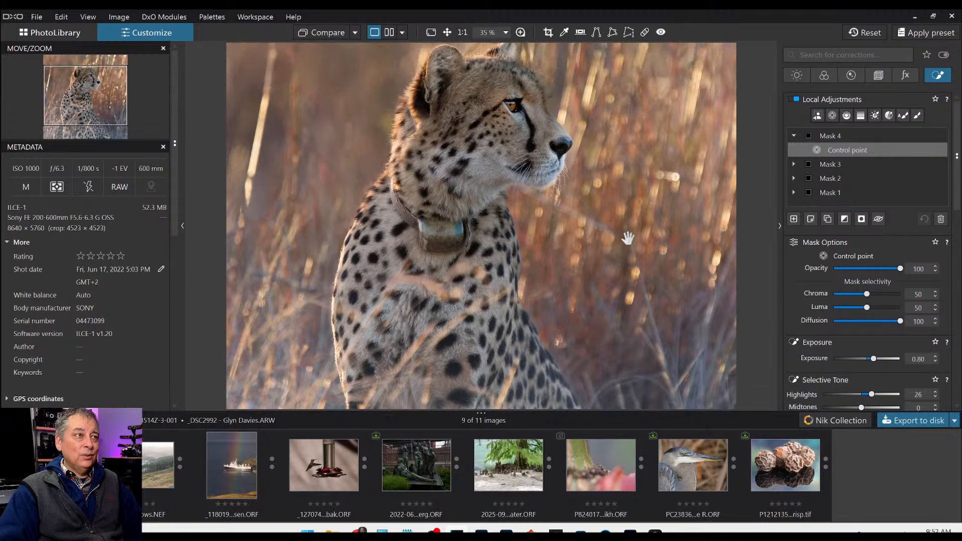
drag(629, 238, 635, 292)
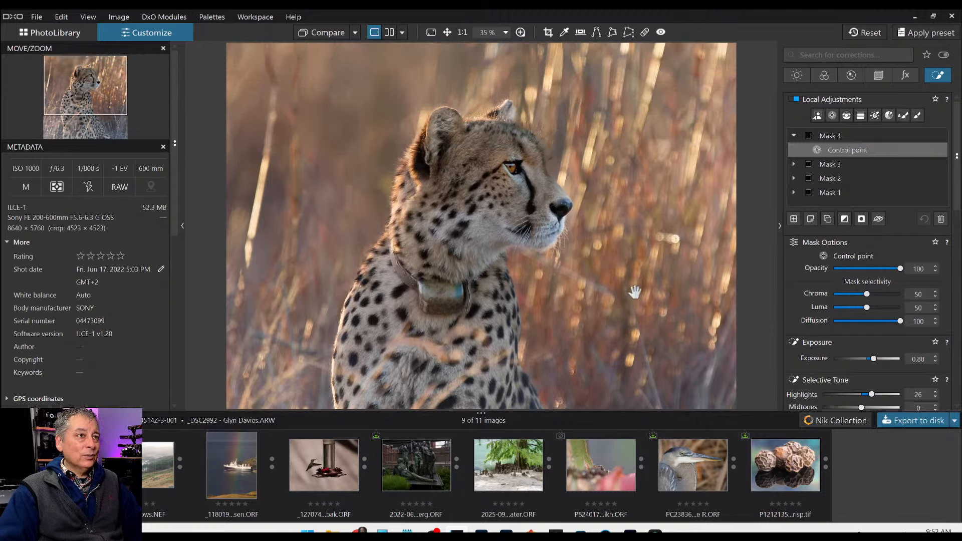
drag(676, 166, 674, 82)
drag(647, 251, 650, 173)
drag(616, 276, 618, 249)
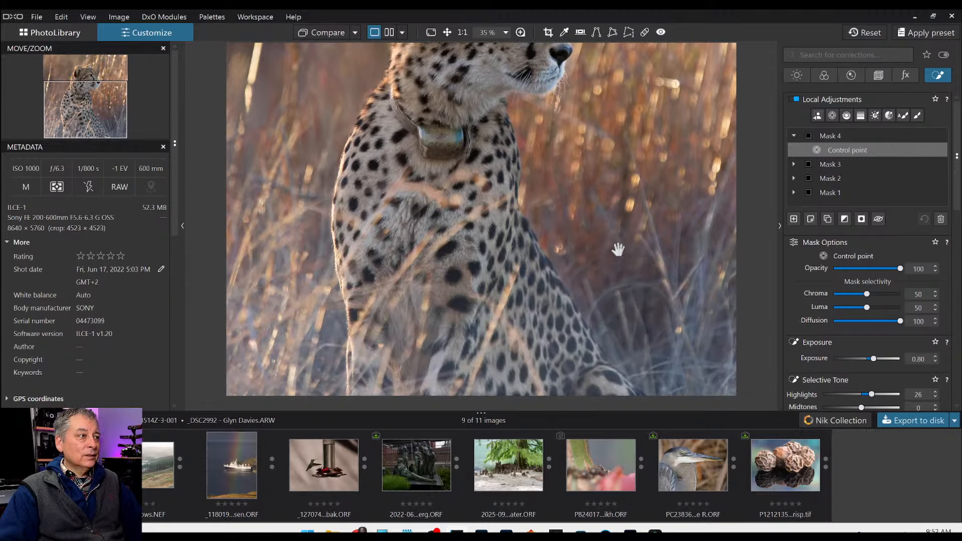
scroll(618, 249, down, 4)
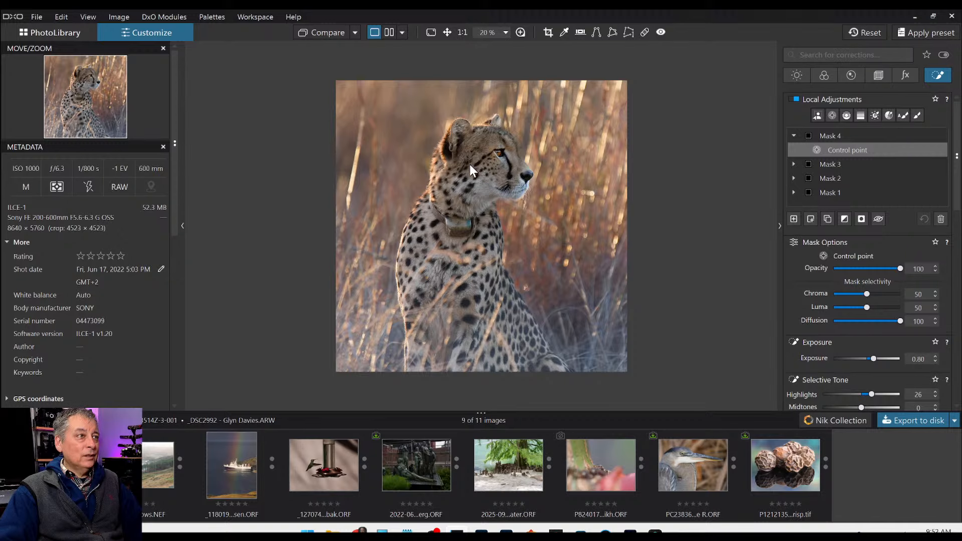
scroll(484, 167, up, 4)
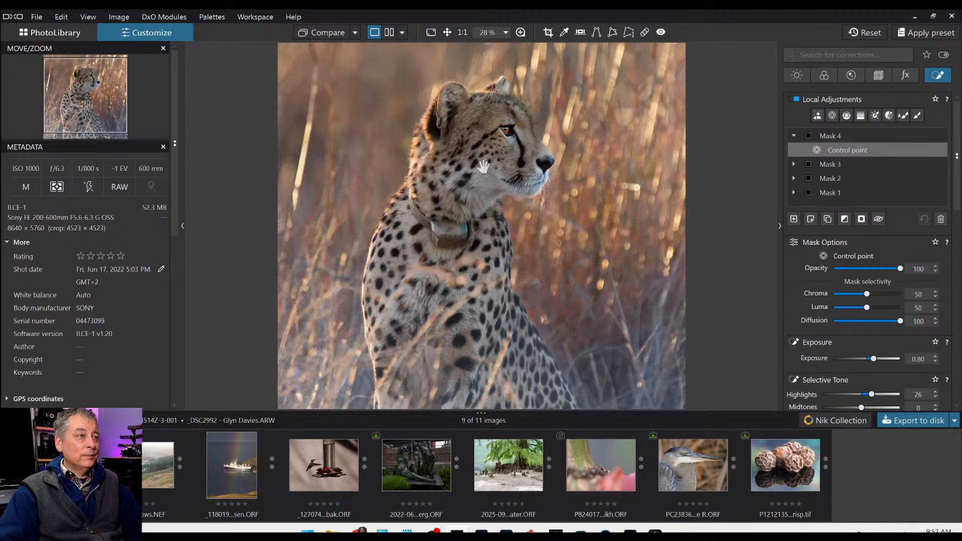
scroll(473, 118, up, 2)
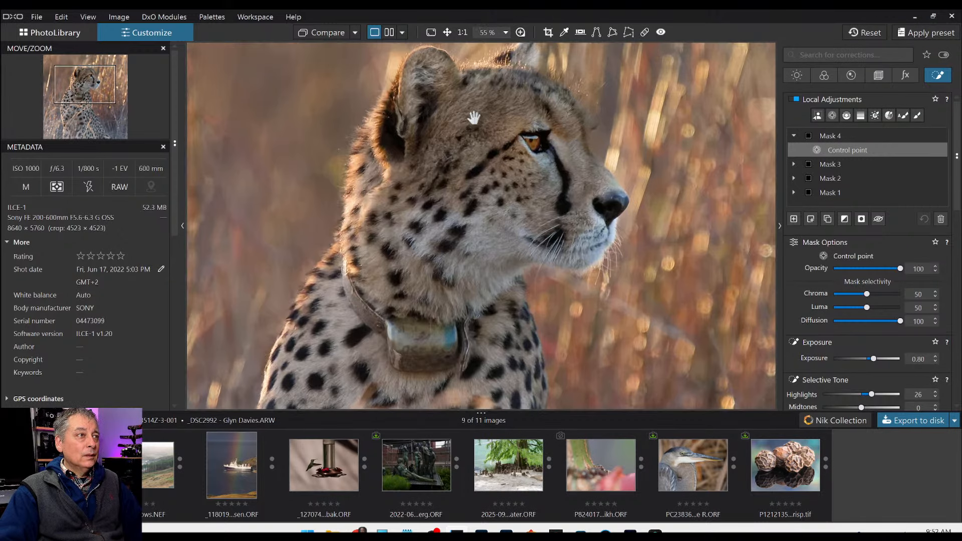
scroll(473, 119, down, 4)
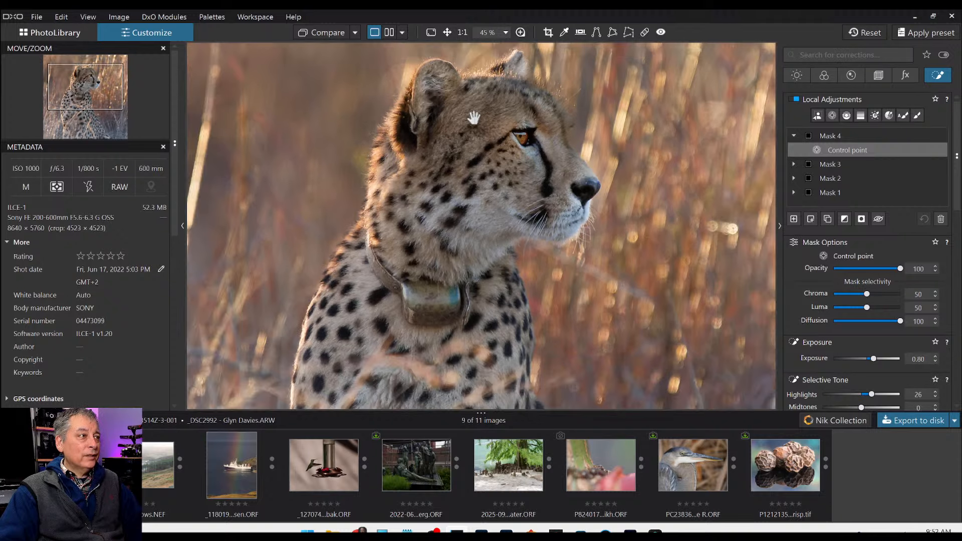
scroll(473, 119, down, 2)
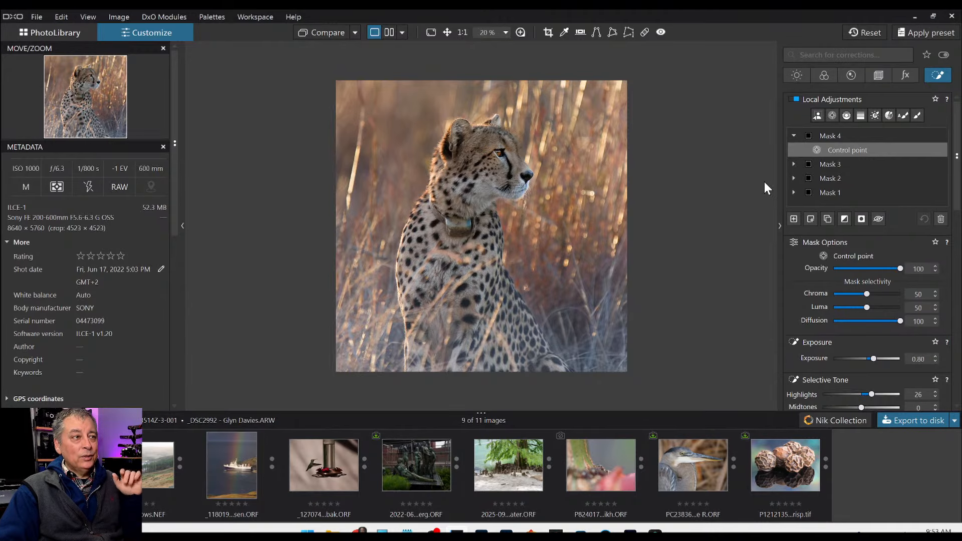
Turn on DxO ClearView Plus for the whole image and set its Intensity to 13.
click(804, 71)
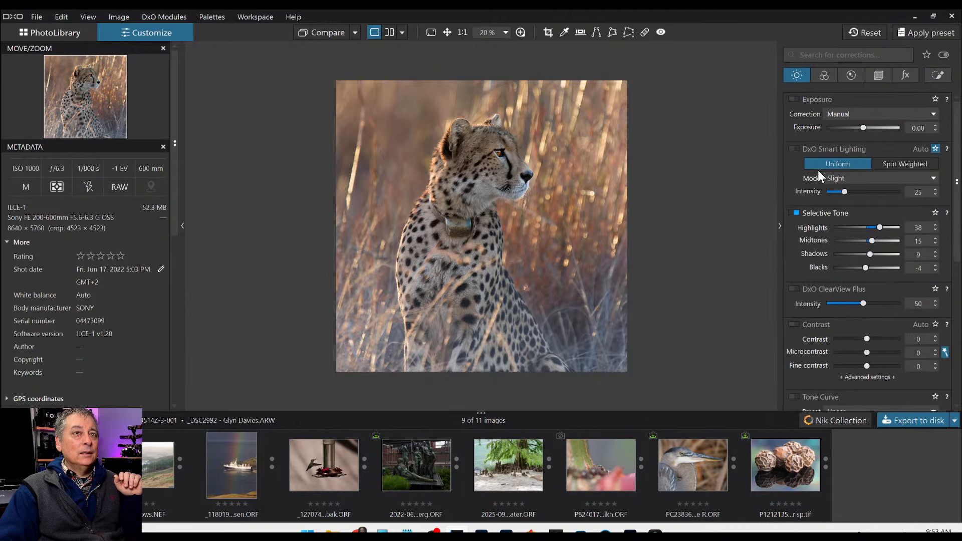
scroll(825, 231, down, 2)
click(832, 222)
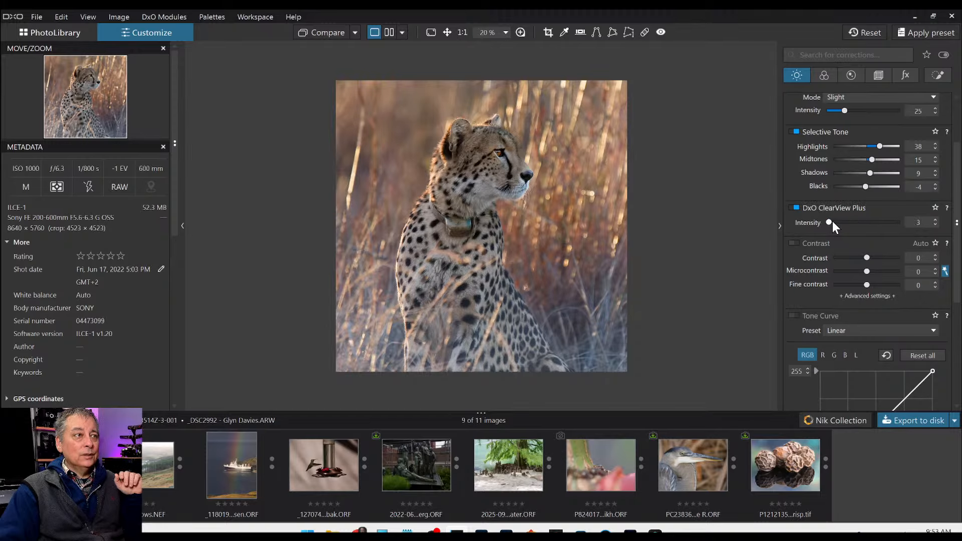
scroll(833, 221, up, 1)
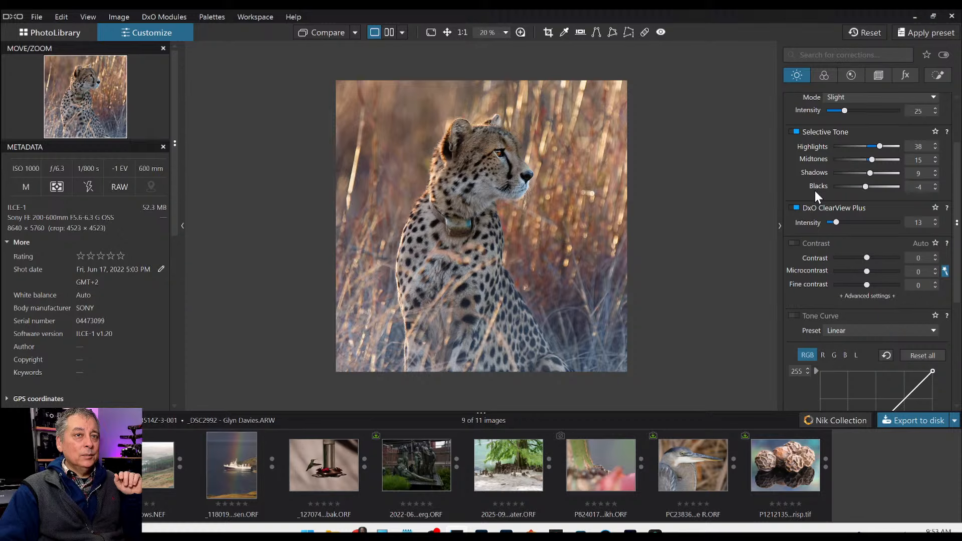
Set the whole image's Selective Tone Highlights to 30, Midtones to 14 and Shadows to 6.
double_click(880, 147)
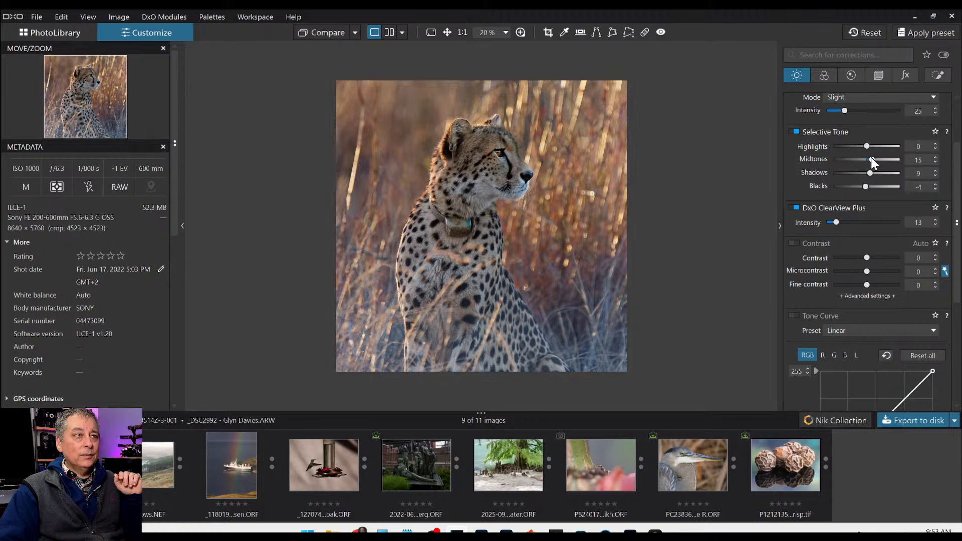
click(880, 146)
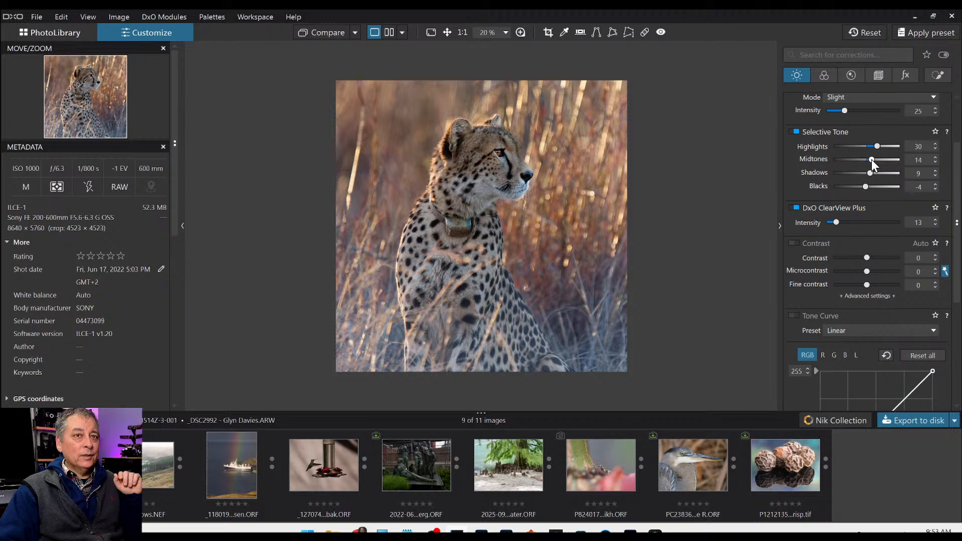
click(869, 173)
Select Mask 1's AI mask and set its Exposure to 0.90, Highlights to 16, Midtones to 2, Shadows to -2 and Blacks to -8.
click(928, 80)
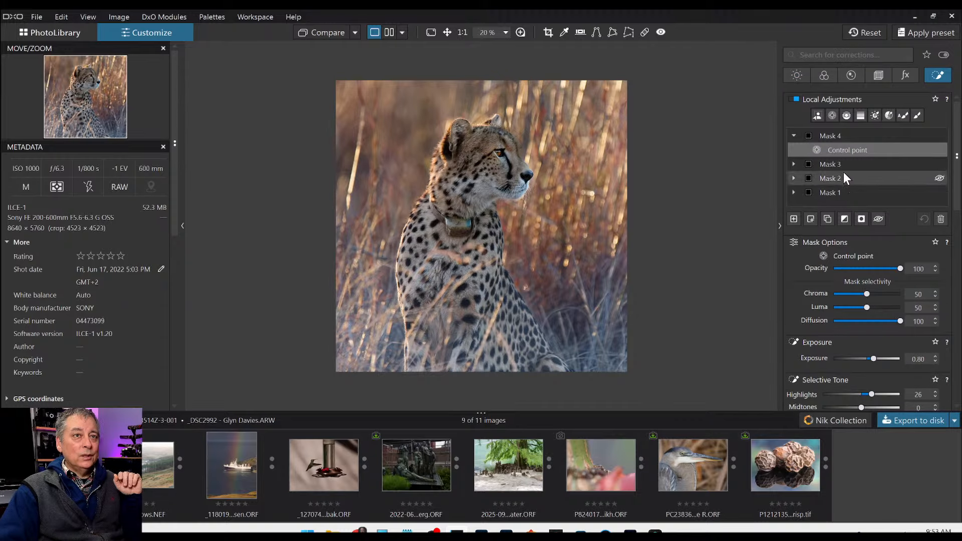
click(841, 190)
click(847, 193)
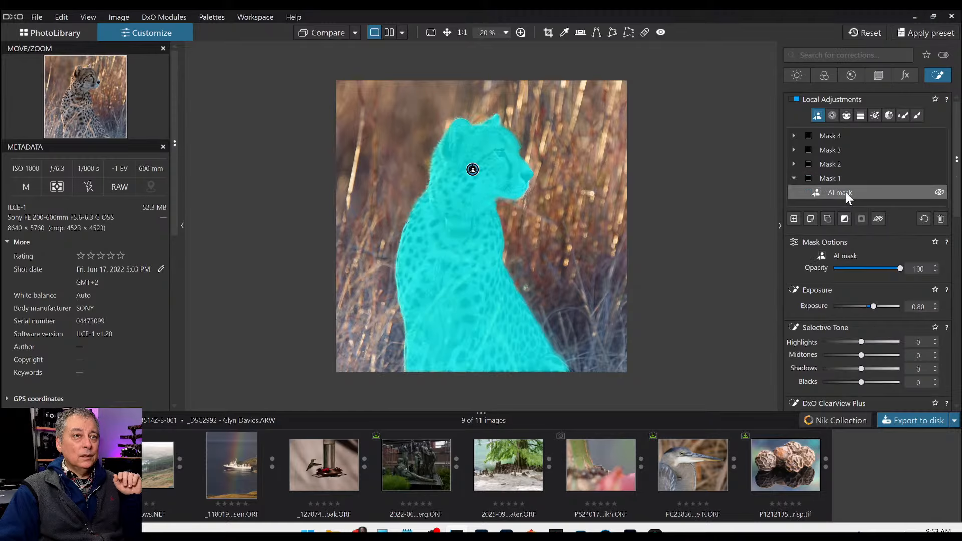
scroll(859, 240, down, 1)
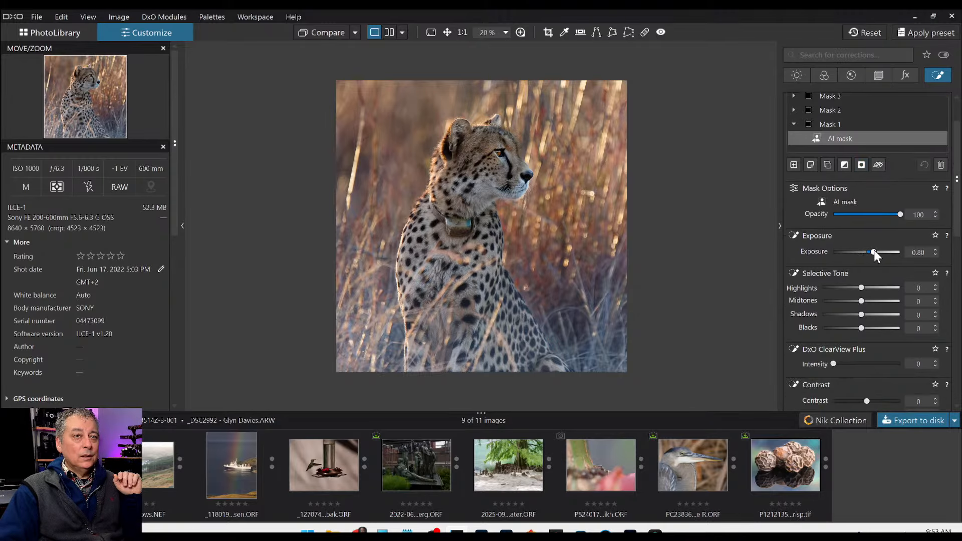
drag(875, 251, 875, 251)
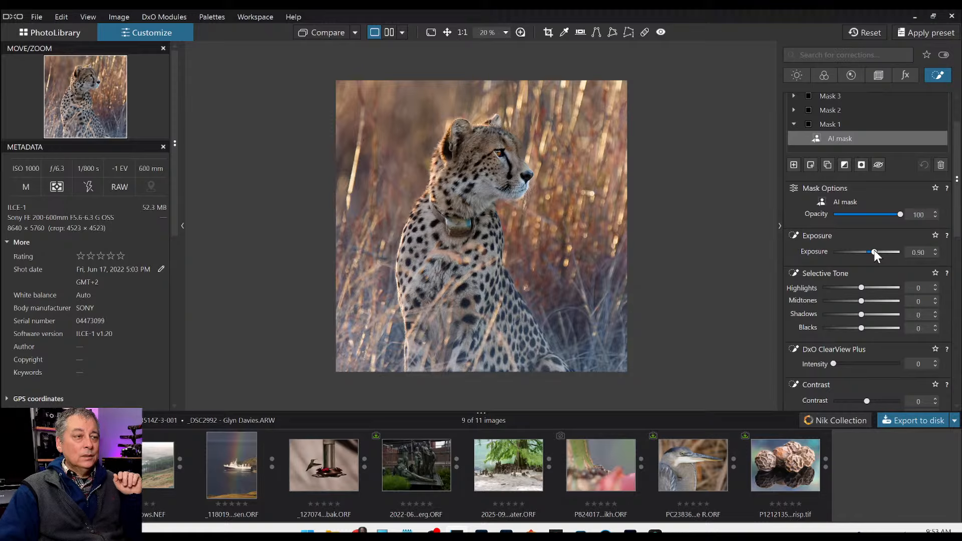
mouse_move(862, 314)
mouse_down()
mouse_move(868, 287)
mouse_move(856, 328)
mouse_move(861, 314)
mouse_up()
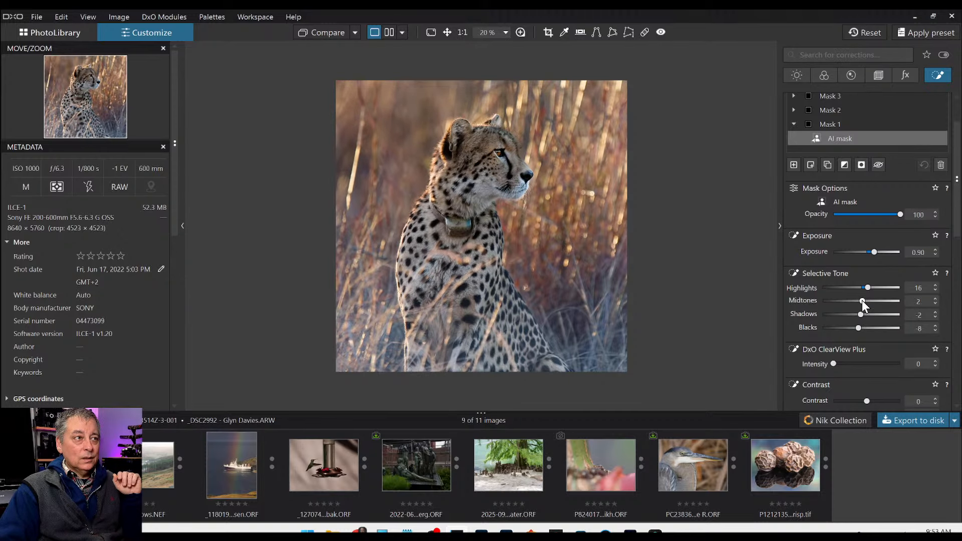
Refine the AI subject mask by setting its Exposure to 0.80, Midtones to 7 and Shadows to 3.
scroll(867, 289, up, 1)
scroll(867, 289, down, 1)
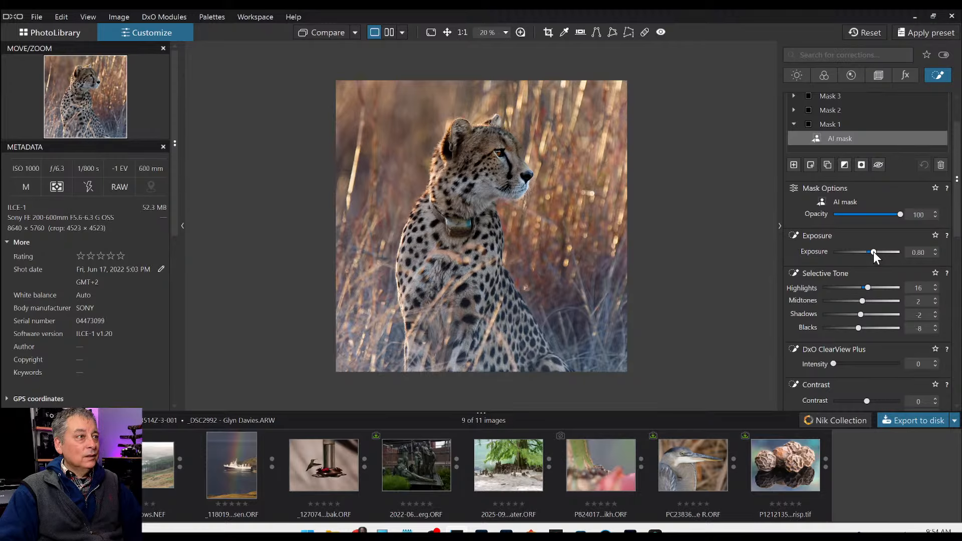
scroll(873, 251, up, 1)
scroll(874, 252, down, 1)
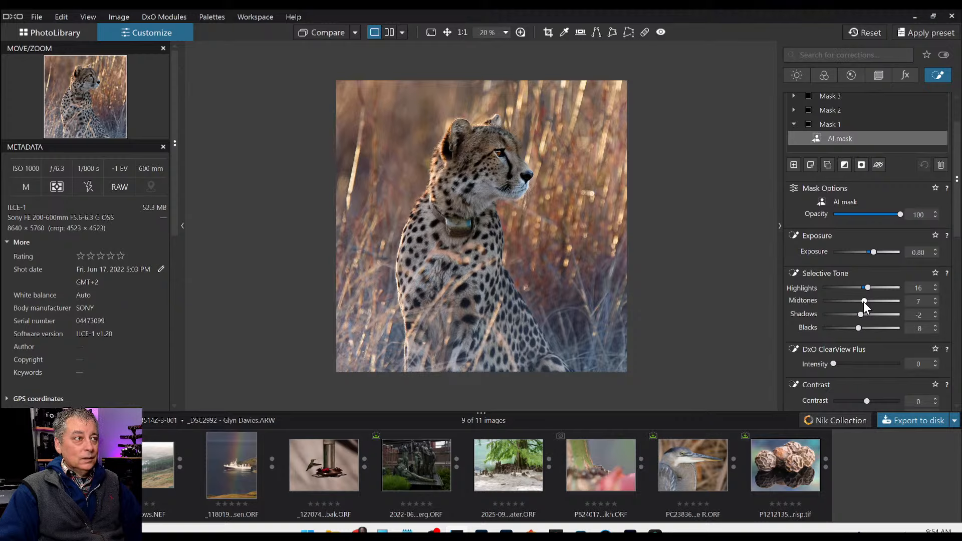
scroll(860, 315, up, 5)
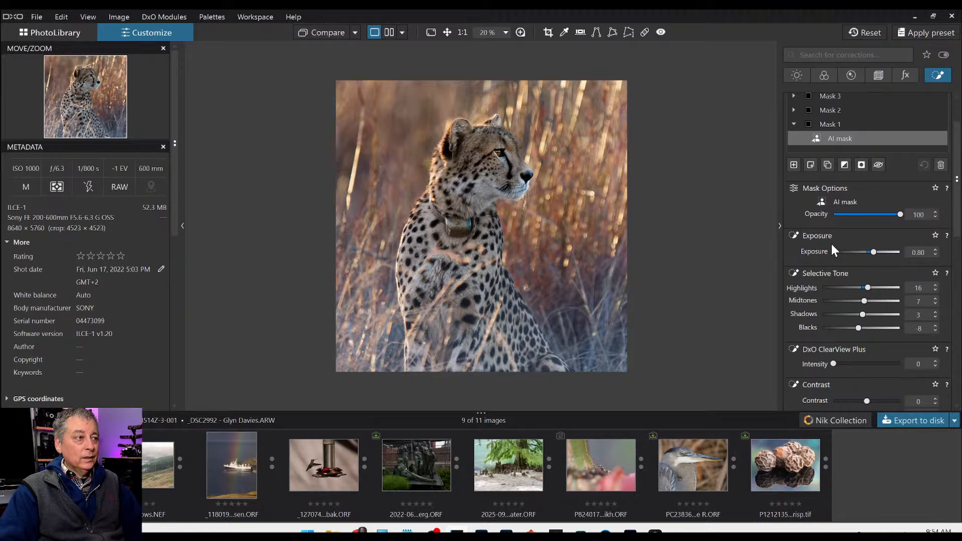
Set the whole image's Exposure correction to 0.50.
click(797, 75)
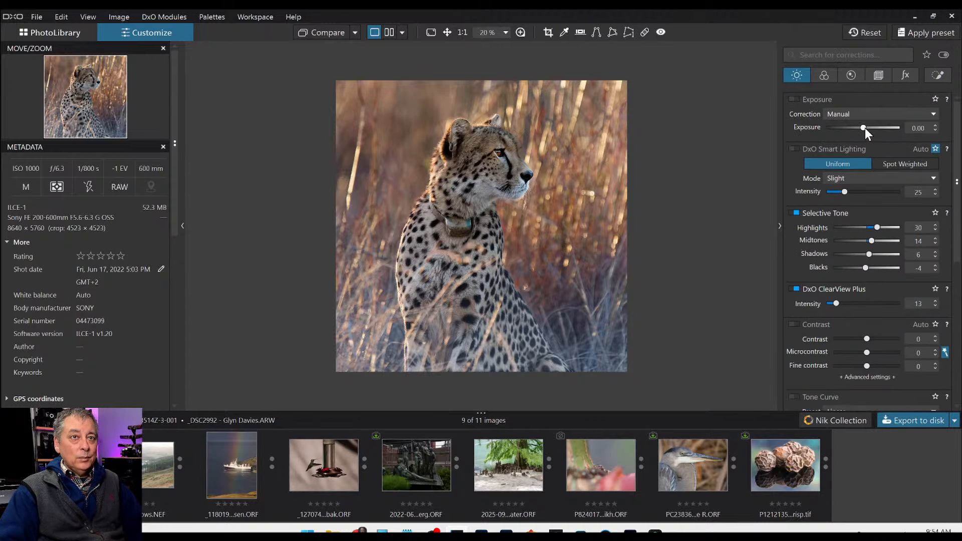
click(865, 127)
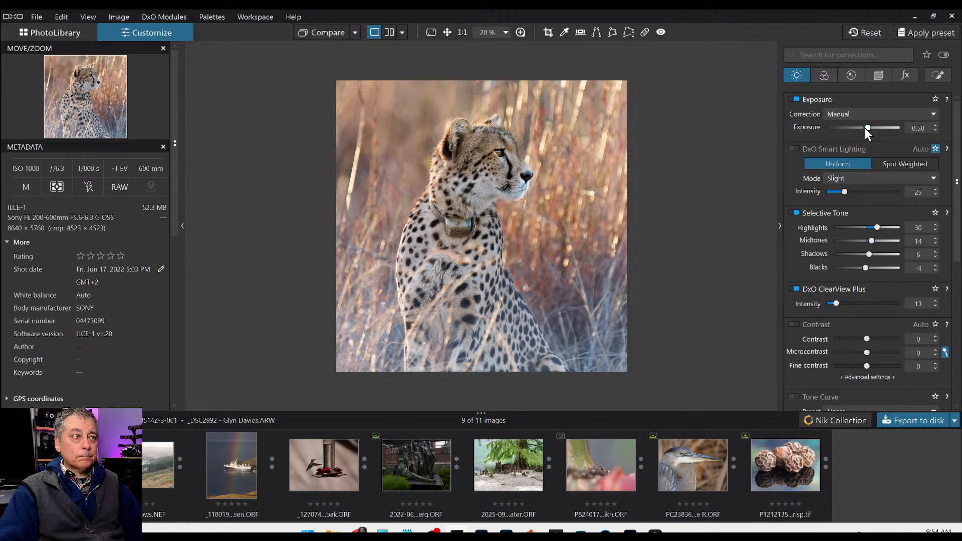
Add a control point mask on the cheetah, position it at the throat and enlarge its circle to cover nearly the whole animal.
click(934, 75)
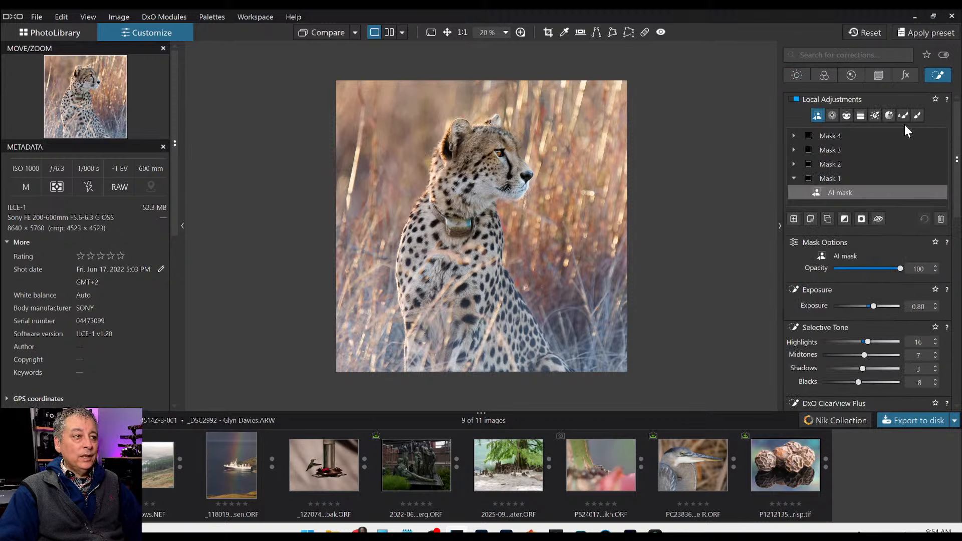
click(831, 116)
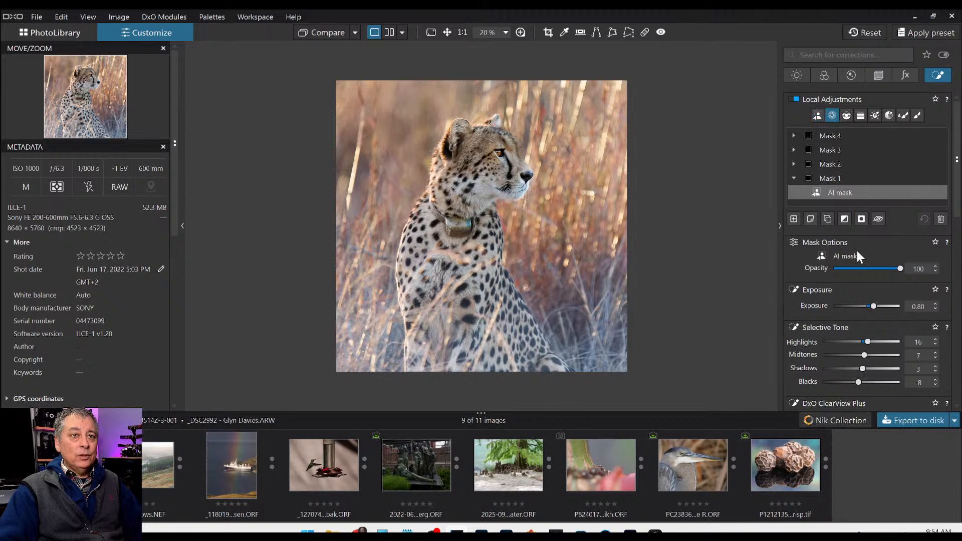
scroll(795, 288, down, 3)
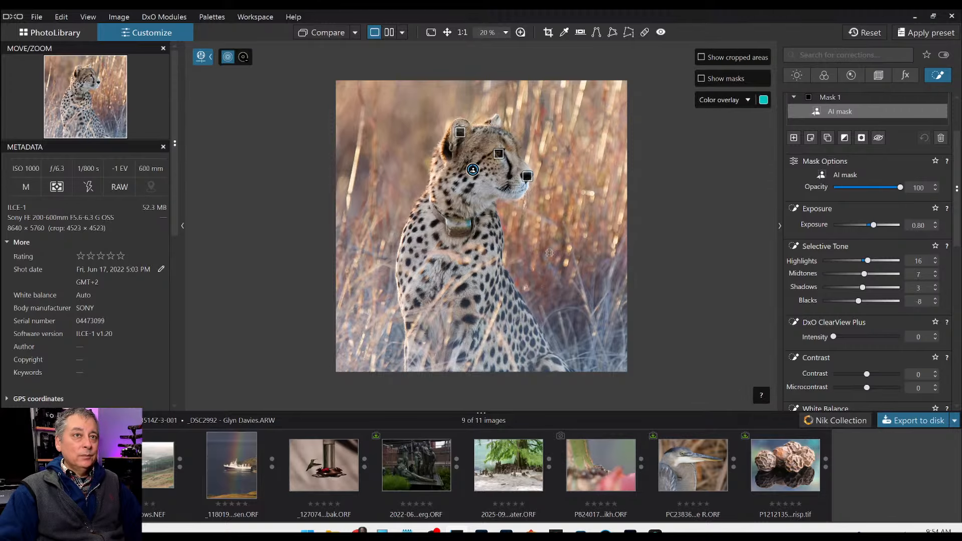
click(465, 241)
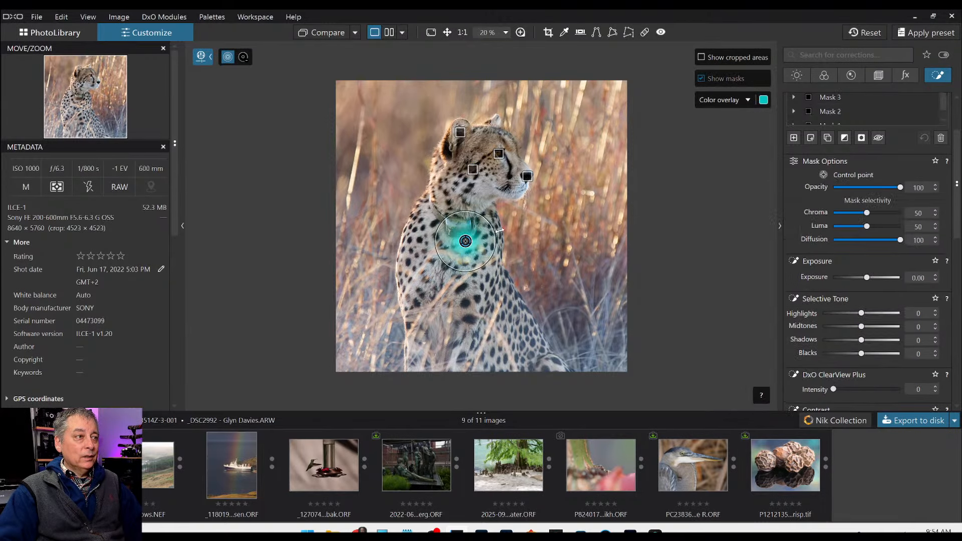
key(m)
drag(466, 241, 481, 201)
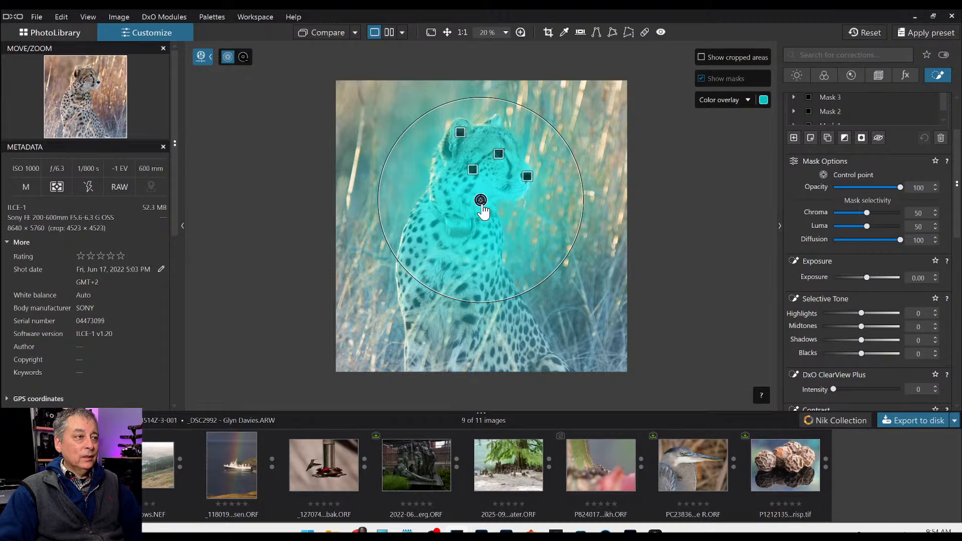
drag(547, 286, 566, 316)
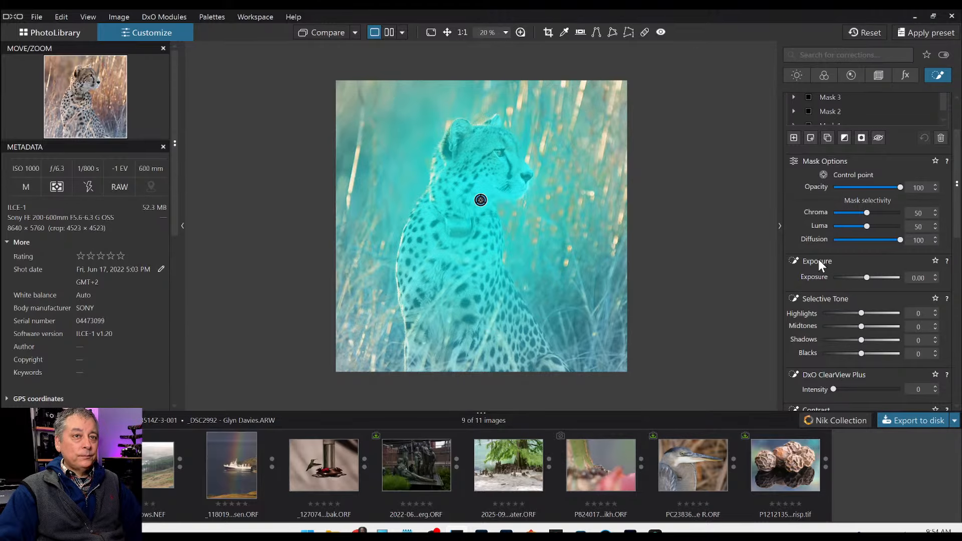
Set the control point's Chroma and Luma mask selectivity to 0.
click(833, 213)
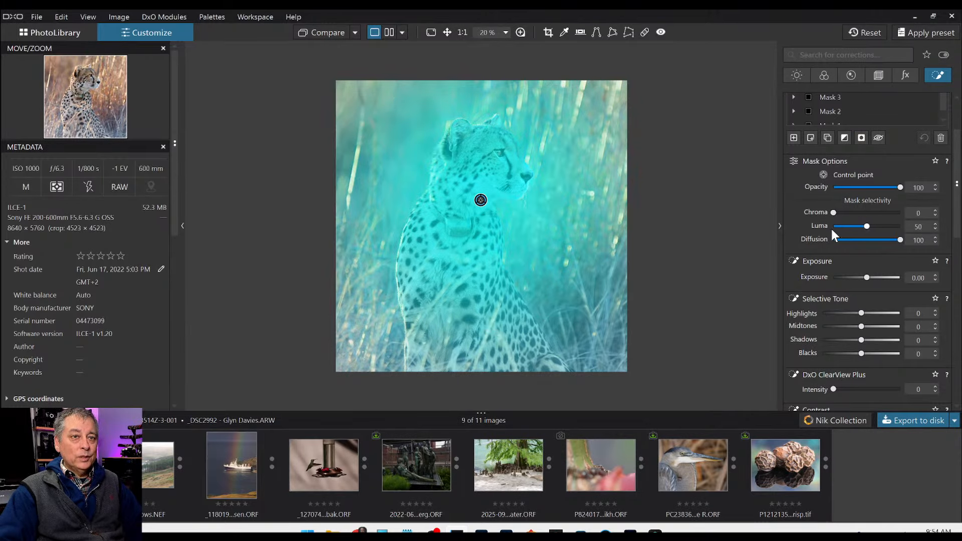
click(833, 226)
Try Blacks at -42 and Exposure at -1.94 on the control point mask, resetting each to 0.
scroll(826, 261, down, 2)
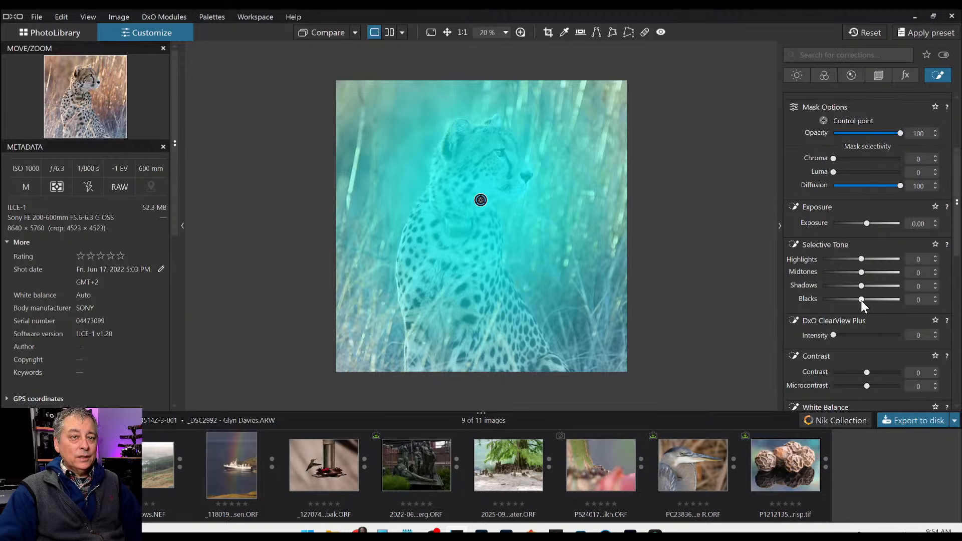
drag(861, 299, 845, 300)
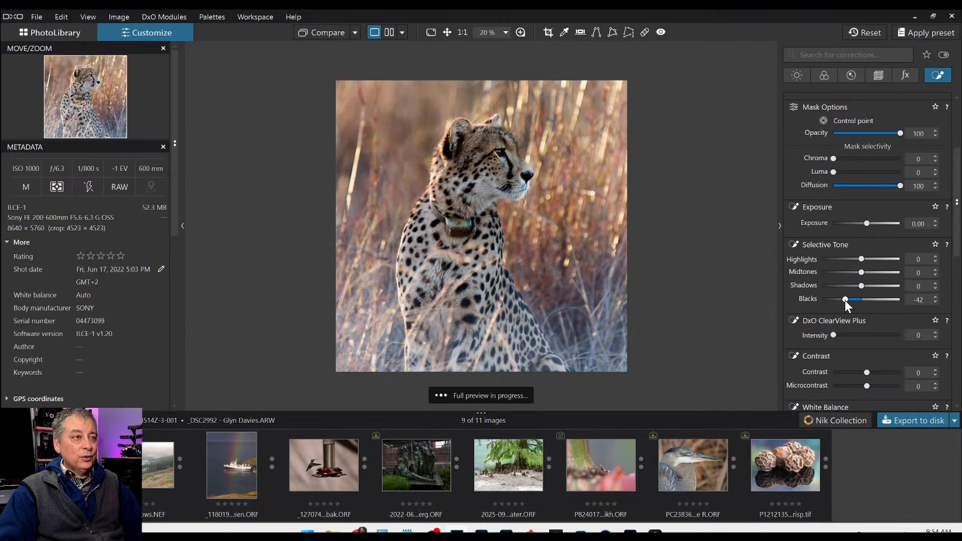
double_click(845, 299)
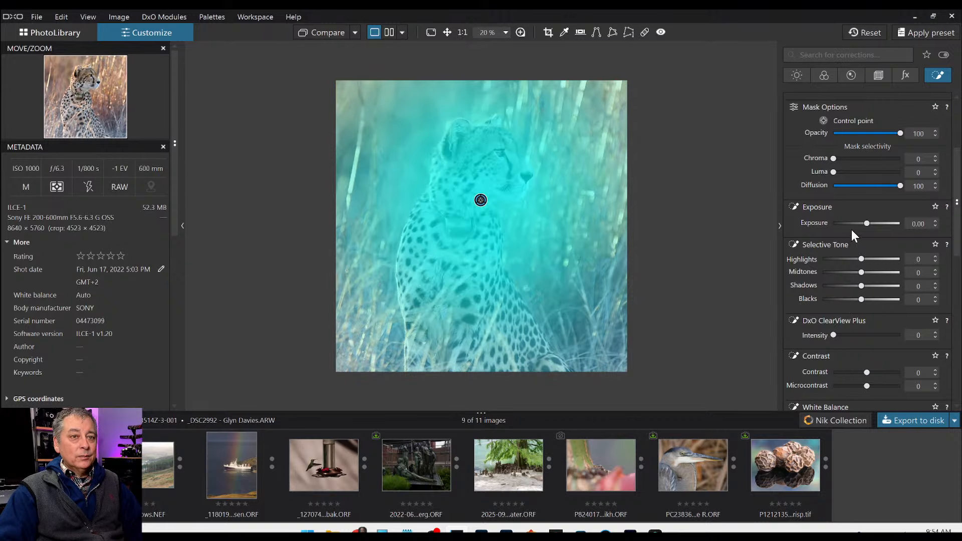
drag(868, 223, 851, 223)
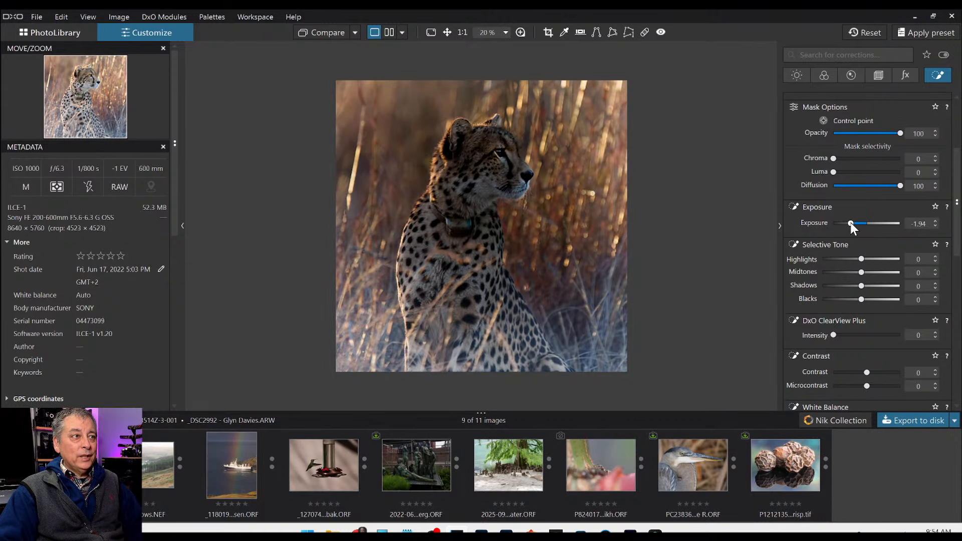
double_click(851, 223)
Invert the control point so the mask affects the surroundings instead of the cheetah.
scroll(789, 224, up, 2)
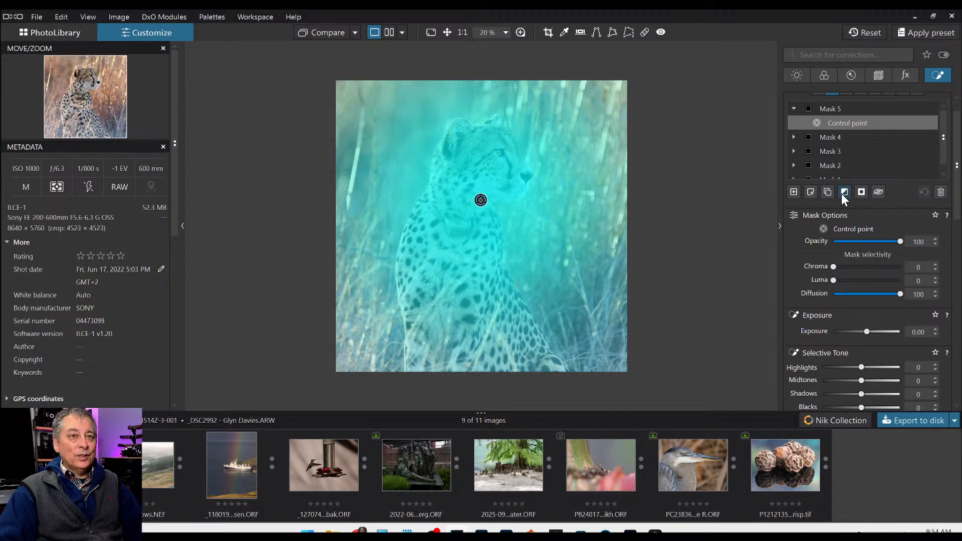
click(844, 192)
Try an Exposure of -3.33 on the inverted control point and reset it to 0.
scroll(791, 236, down, 1)
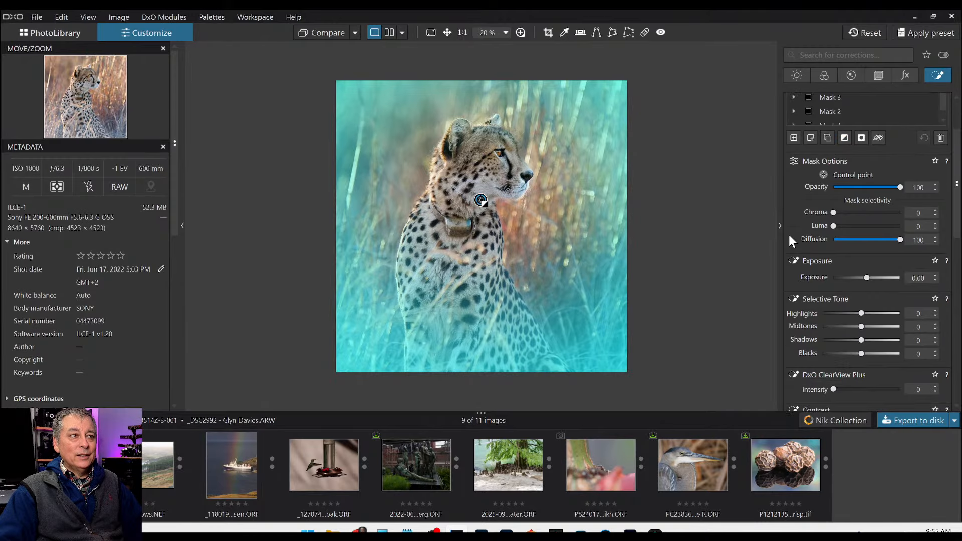
drag(865, 279, 839, 277)
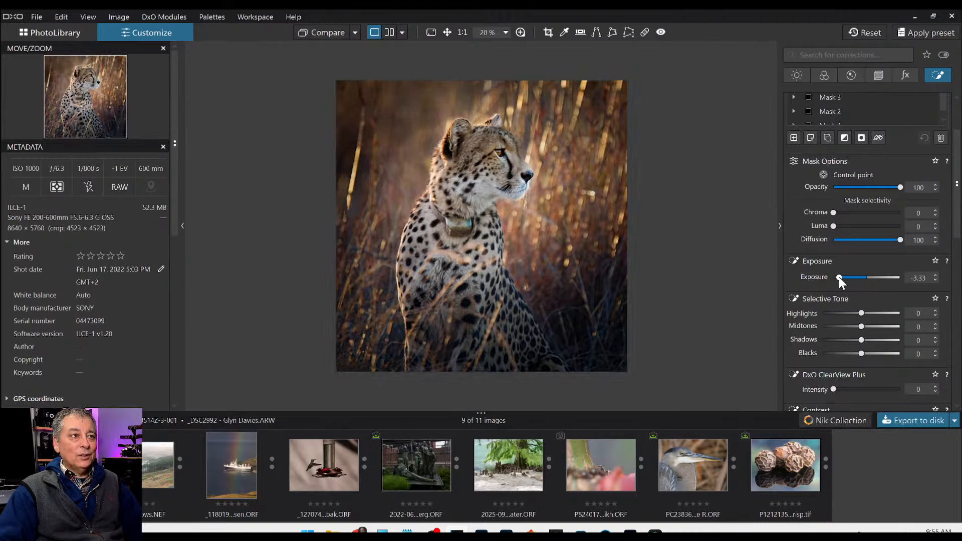
double_click(838, 277)
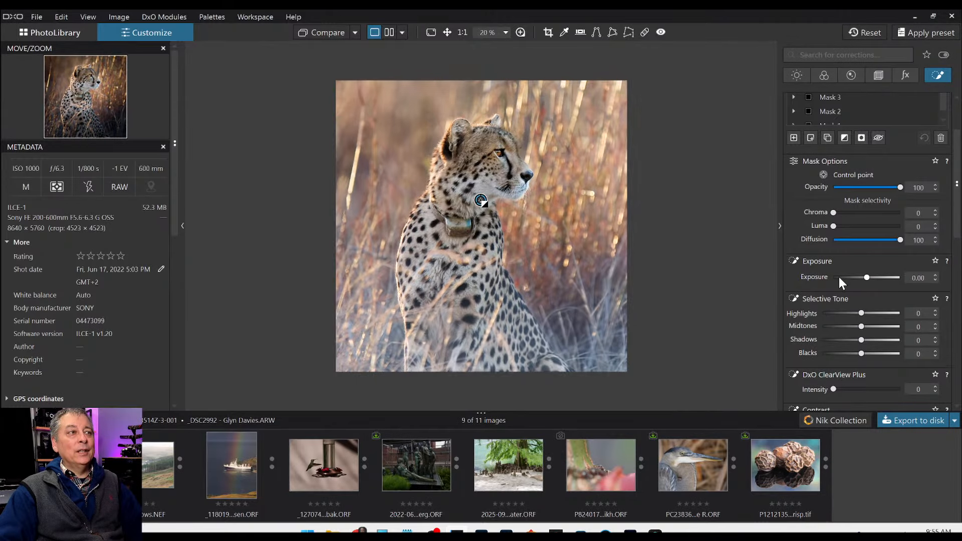
Set the inverted control point's Highlights to 22, Midtones to -10, Shadows to -36 and Blacks to -69.
scroll(832, 301, down, 1)
drag(859, 325, 840, 326)
drag(859, 313, 834, 326)
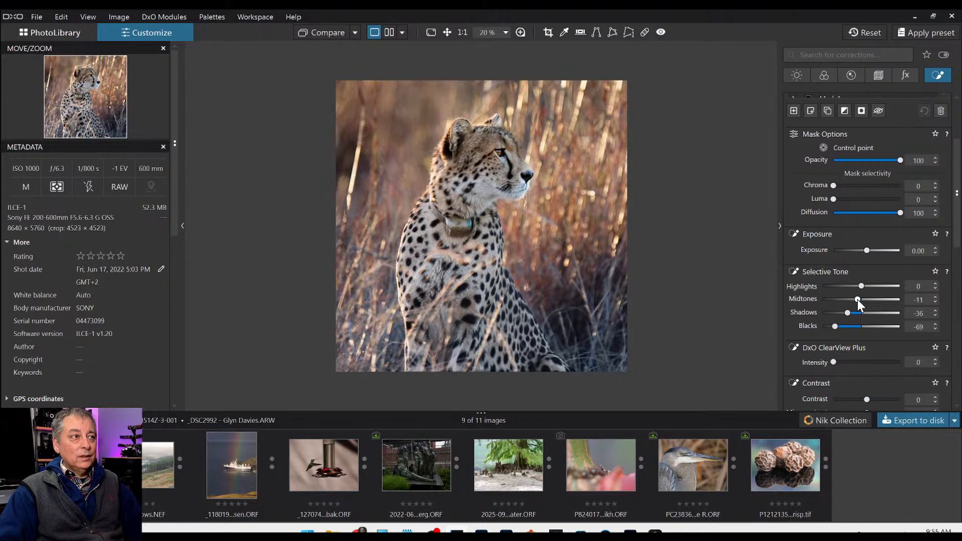
drag(862, 287, 870, 287)
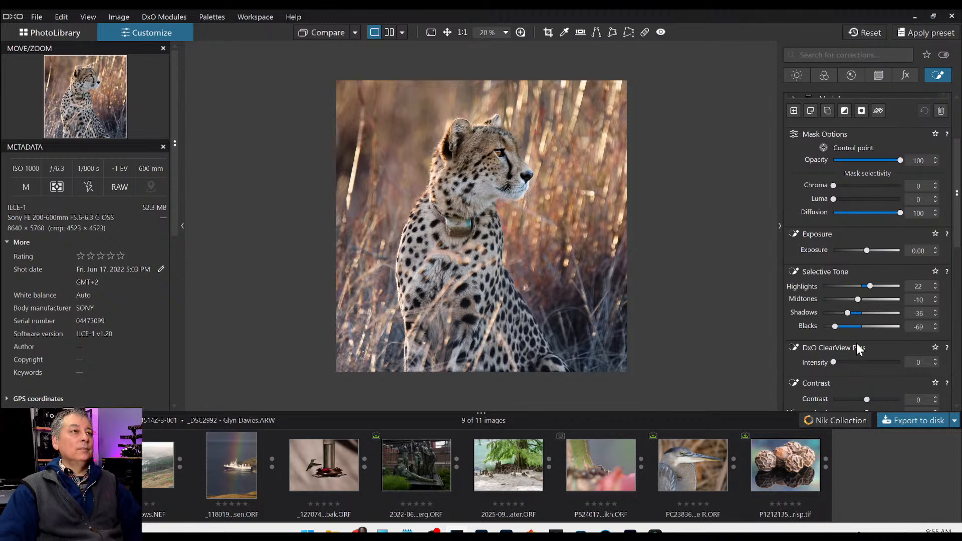
Compare the edited cheetah image with its earlier state, checking it again at 22% zoom.
click(304, 31)
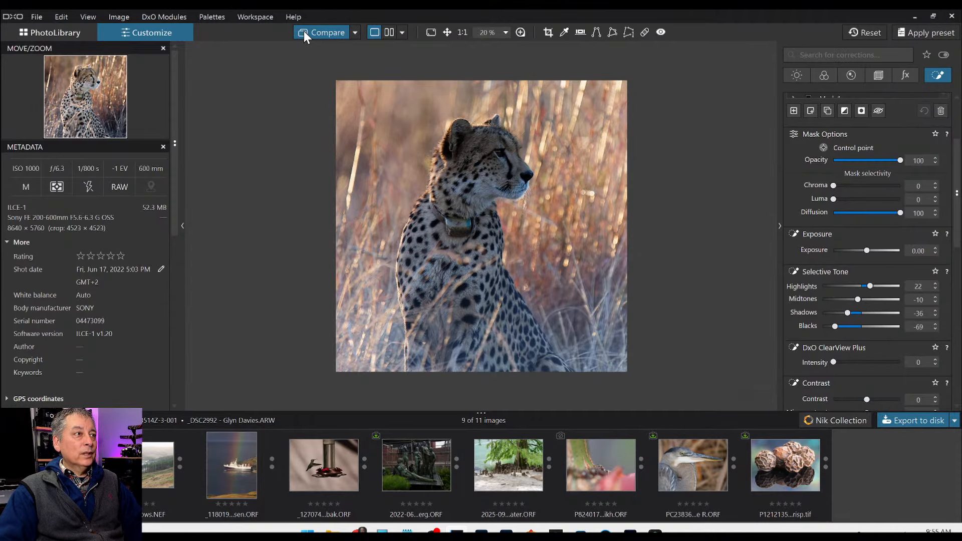
click(304, 31)
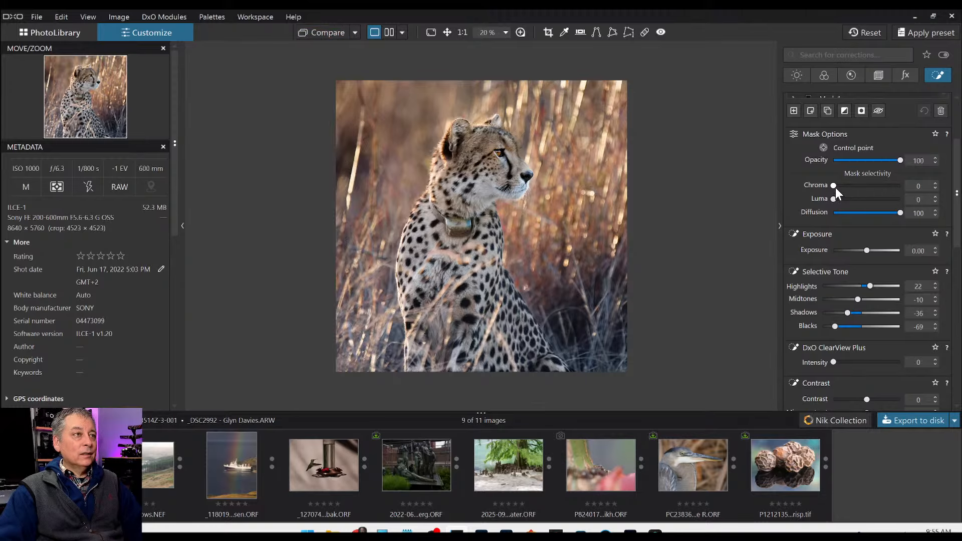
scroll(620, 288, up, 1)
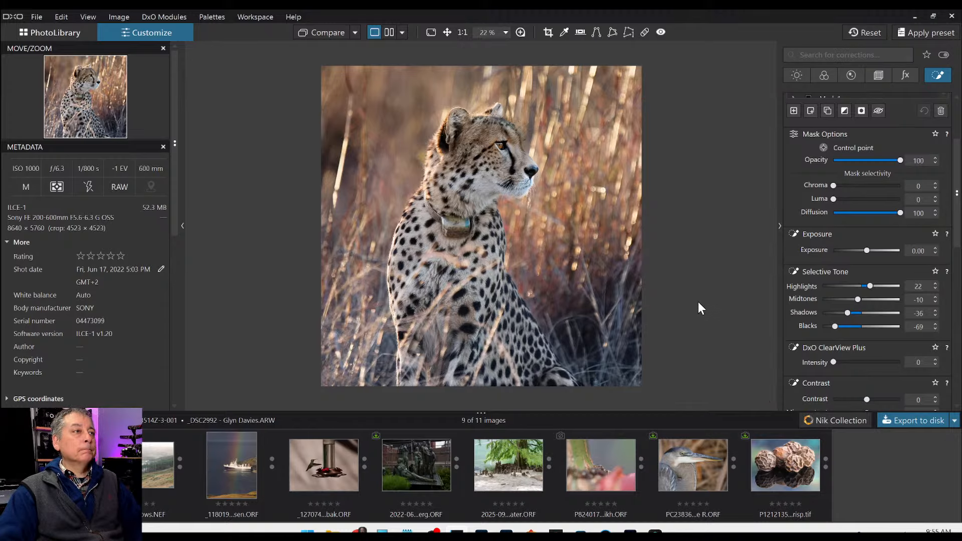
click(309, 30)
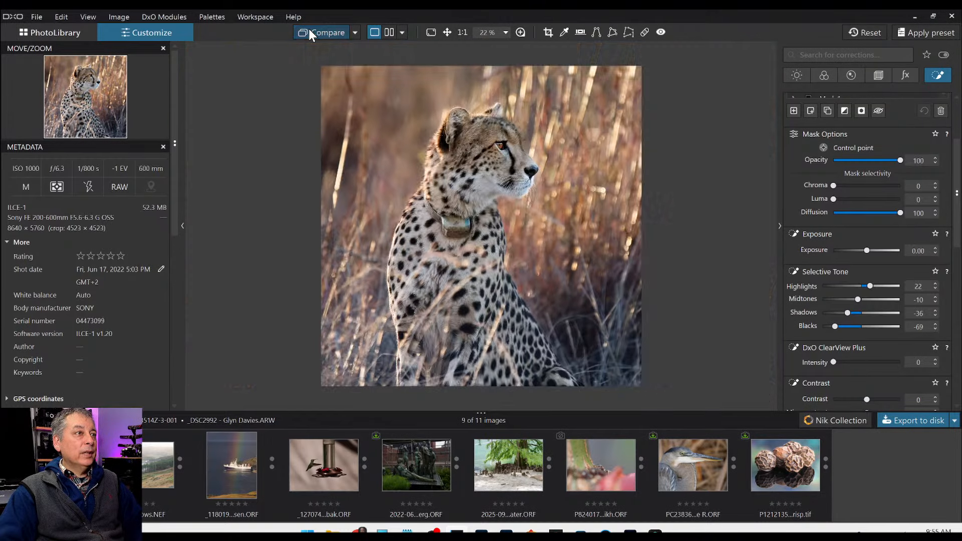
click(309, 30)
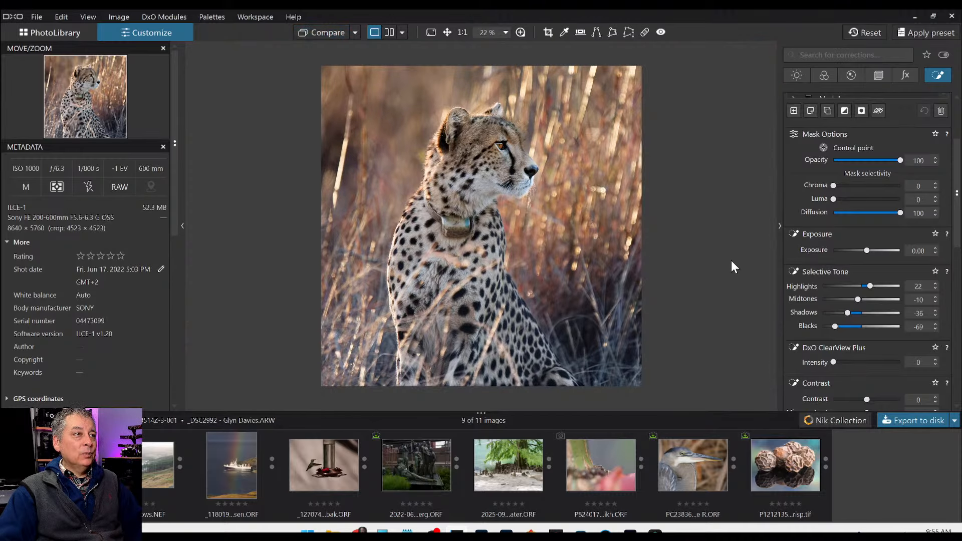
Set the whole image's HSL Vibrancy to 61 and Saturation to 15.
scroll(873, 271, up, 3)
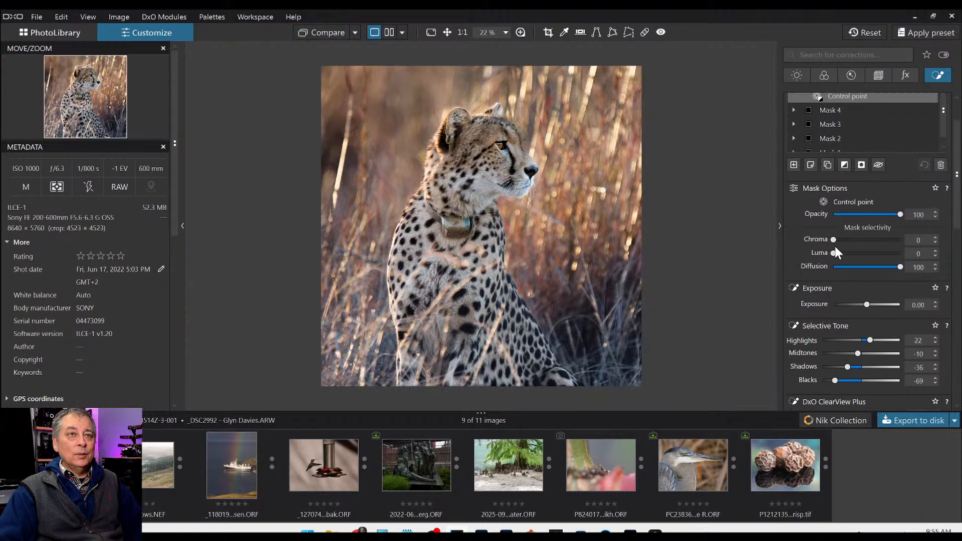
click(820, 69)
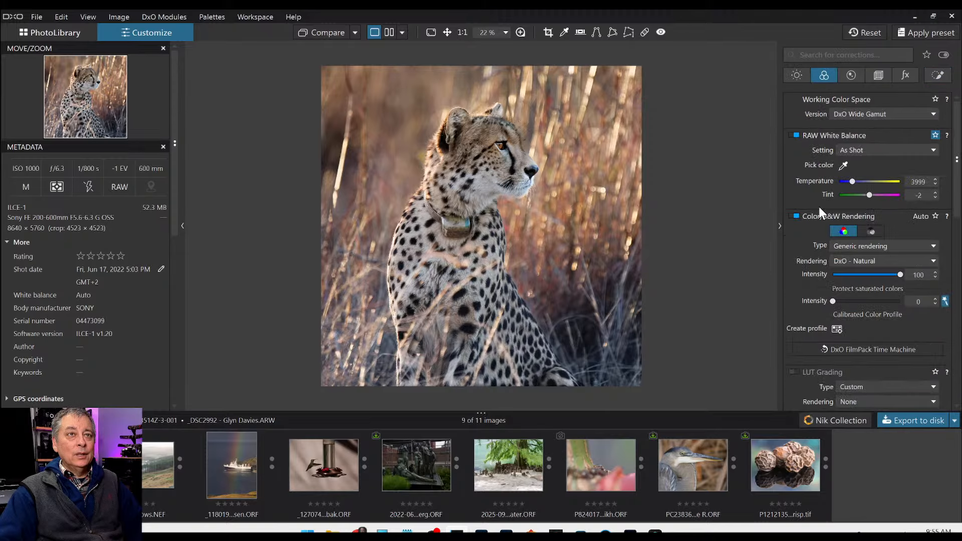
scroll(799, 279, down, 3)
scroll(799, 278, down, 5)
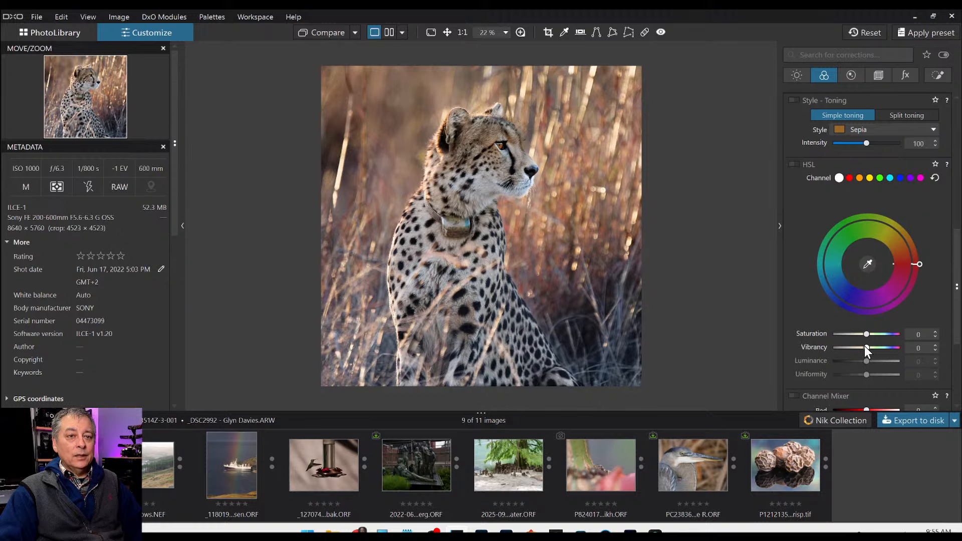
drag(866, 347, 881, 348)
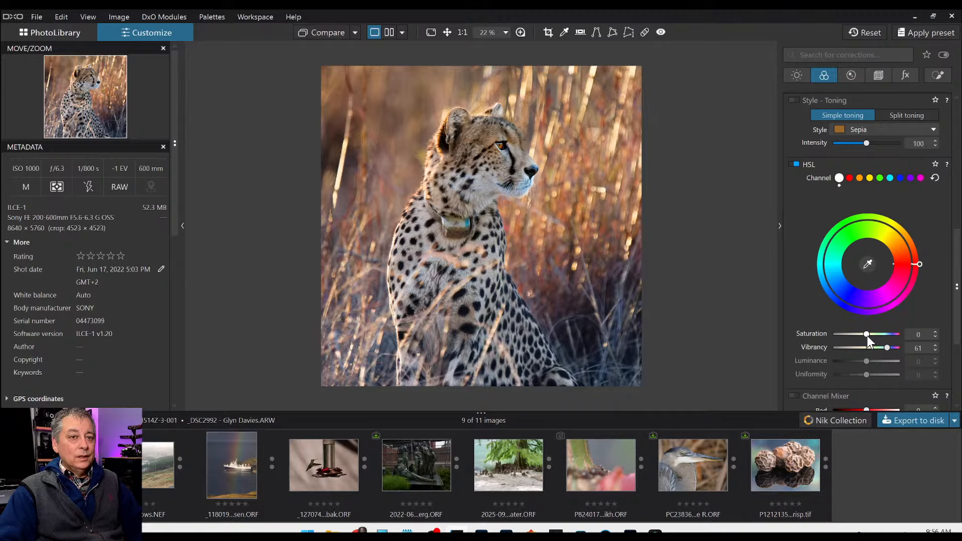
drag(867, 337, 869, 338)
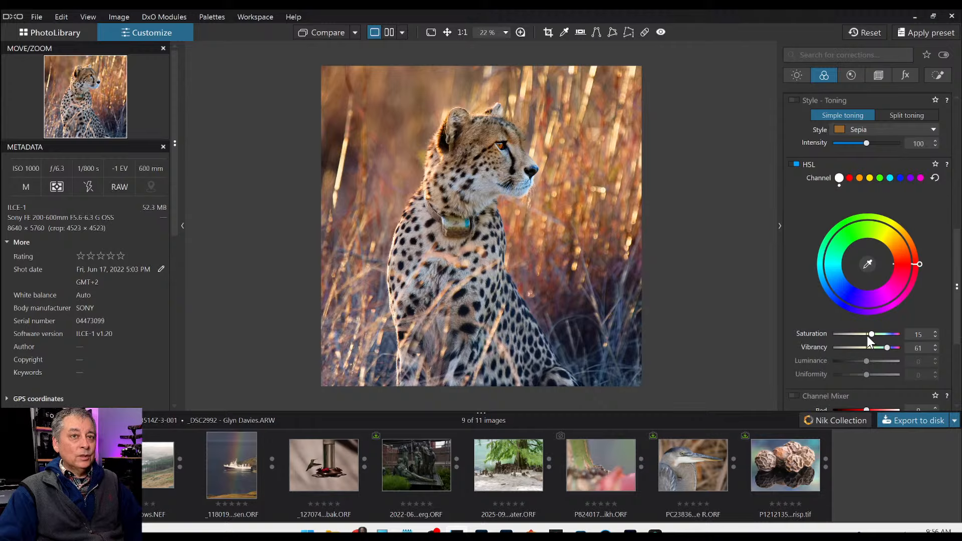
Cool the RAW white balance by setting its Temperature to 3899.
scroll(814, 293, up, 3)
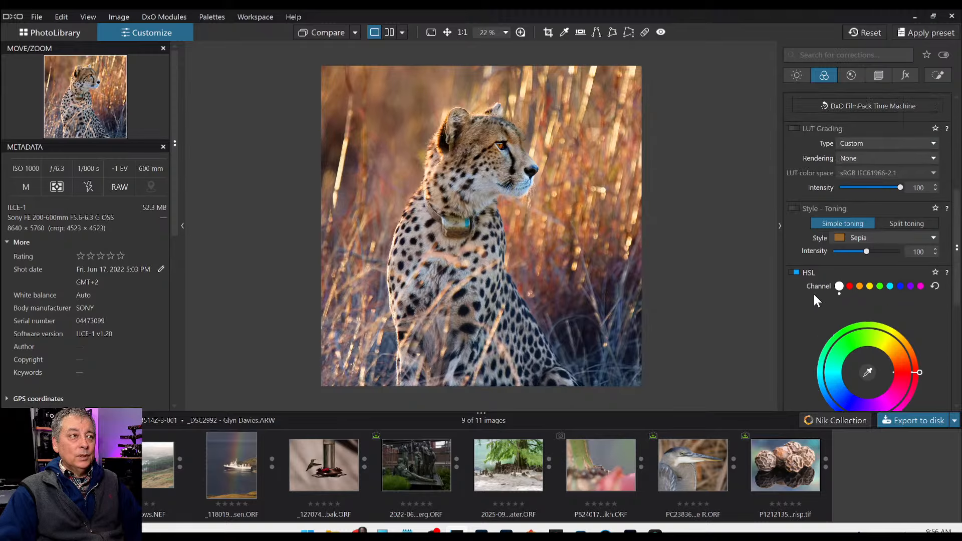
scroll(814, 294, up, 5)
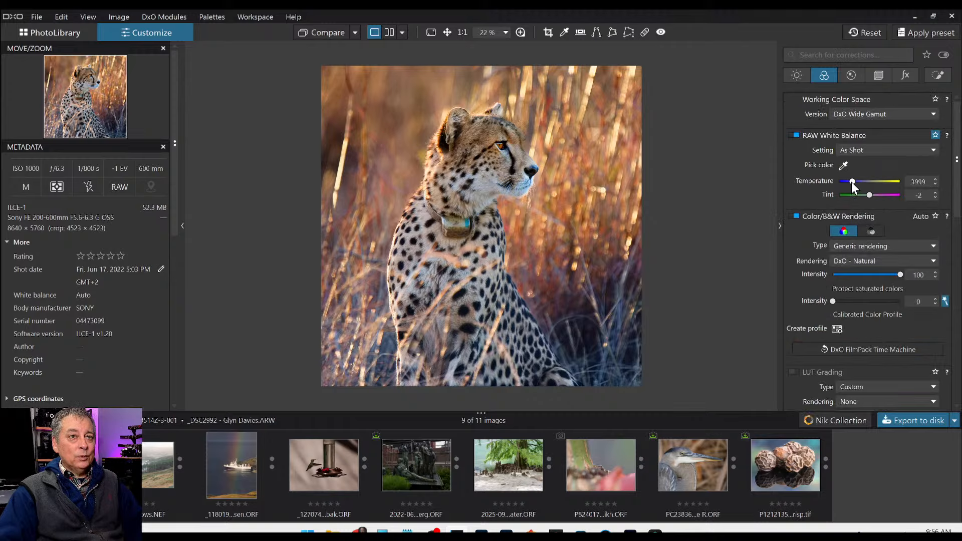
scroll(852, 182, down, 1)
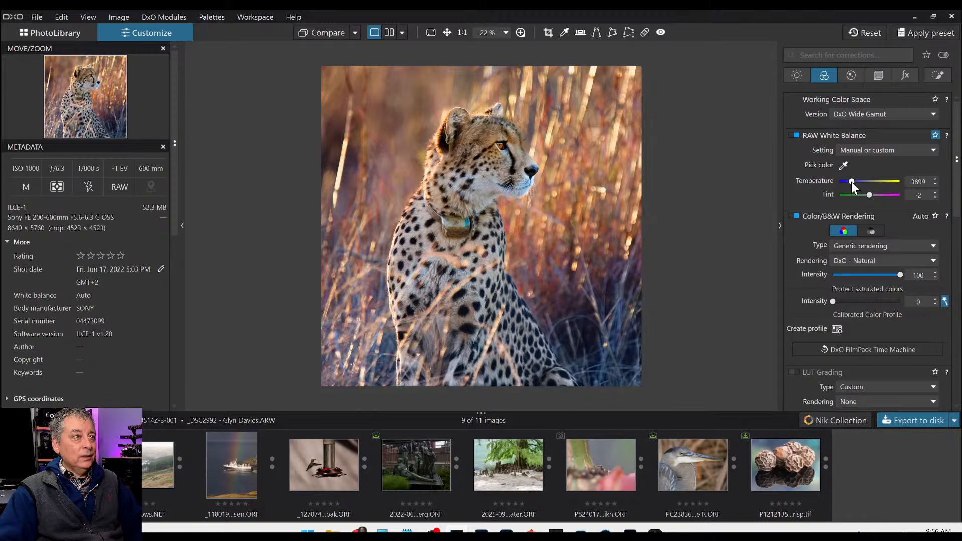
scroll(852, 182, down, 1)
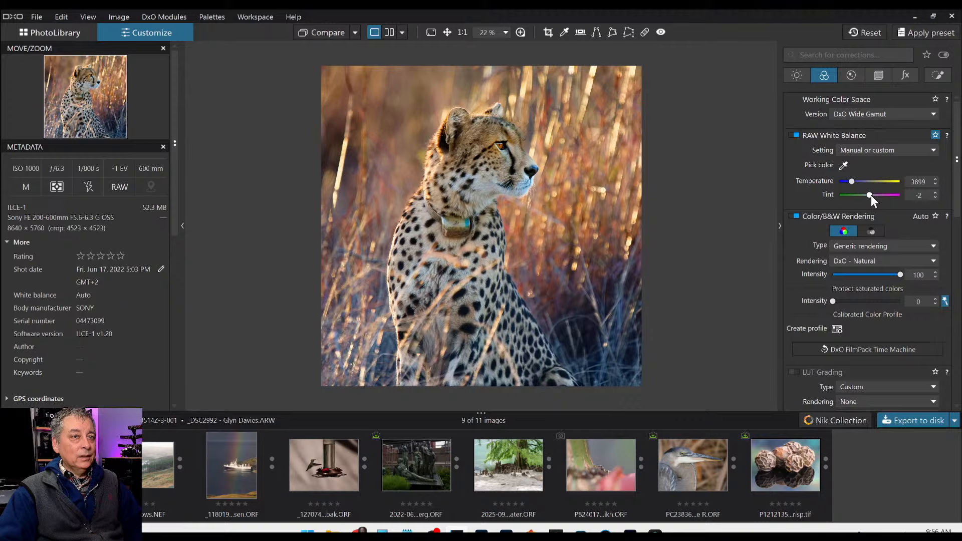
Change the generic color rendering to DxO - Vivid.
click(846, 262)
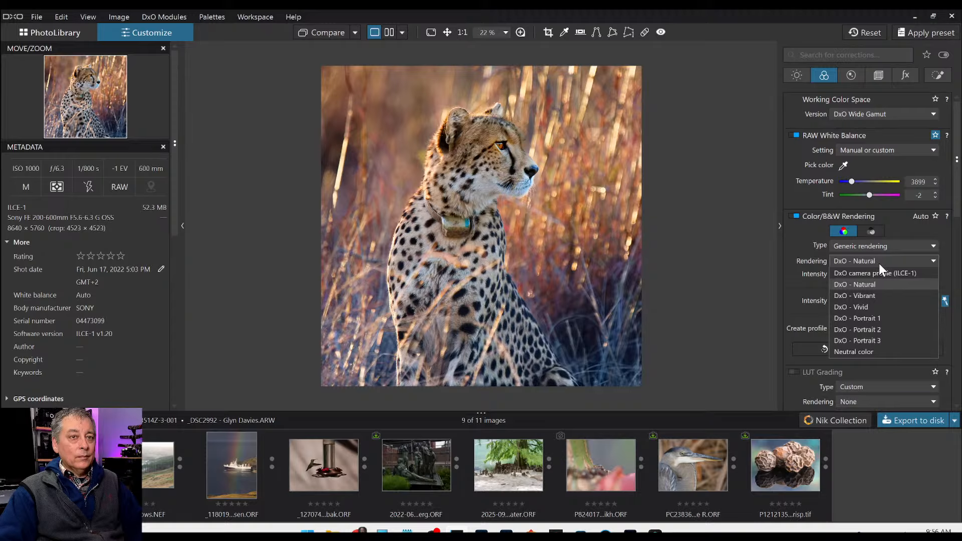
click(864, 260)
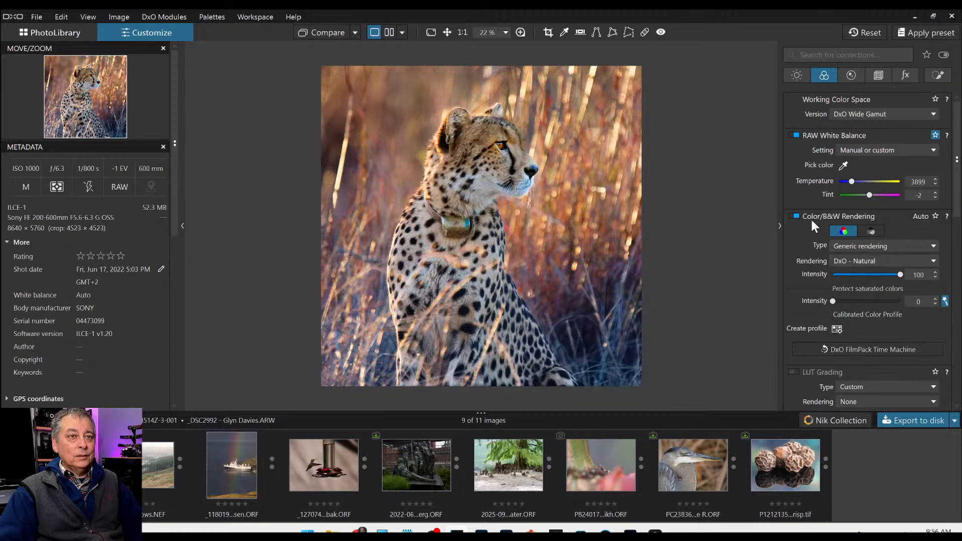
click(864, 261)
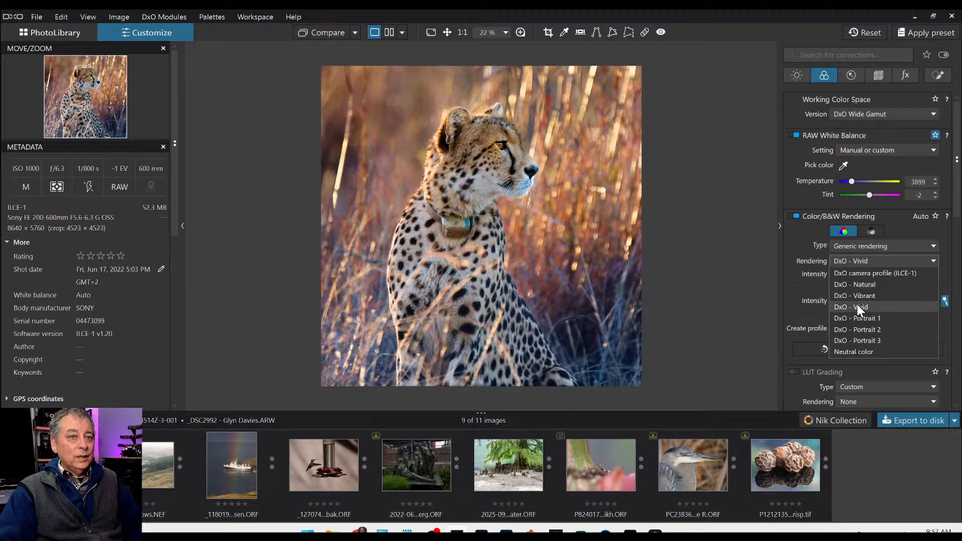
click(856, 308)
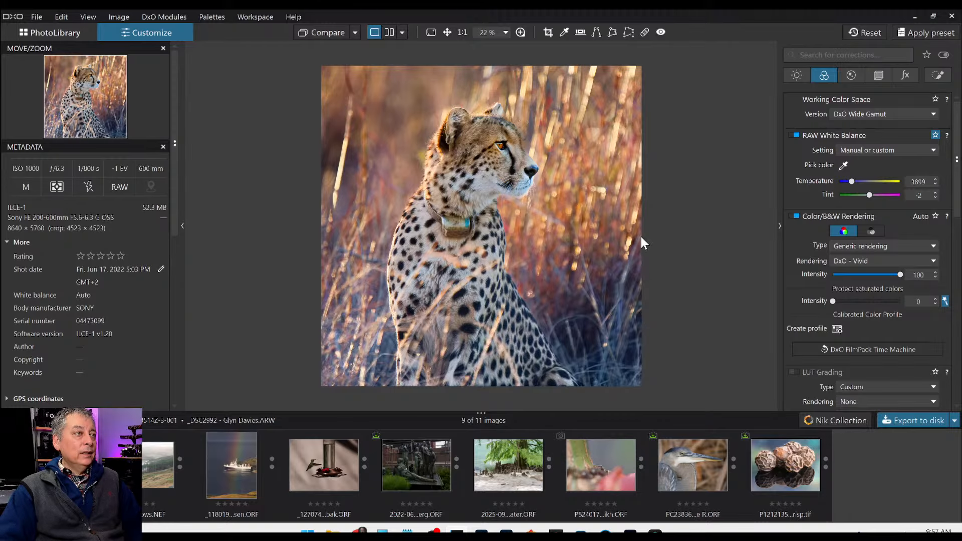
Export the cheetah image to disk as a full-size, quality 100 JPEG with the suffix -dxo, and clear the finished export entry.
right_click(576, 191)
click(611, 103)
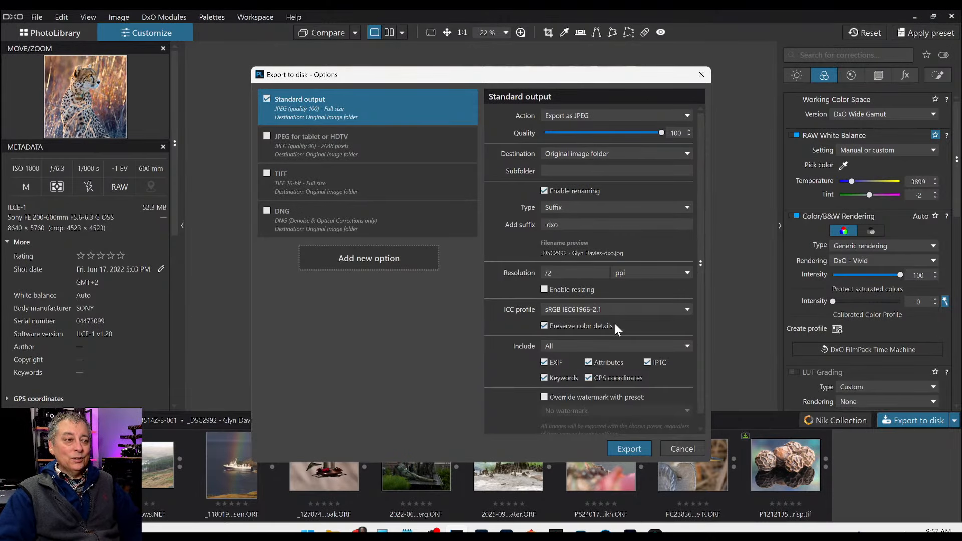
click(640, 447)
click(639, 445)
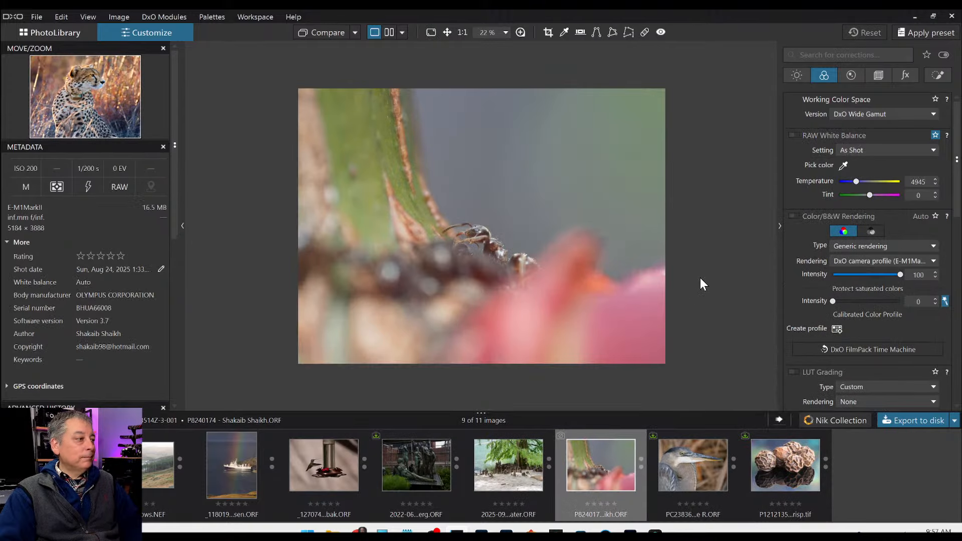
click(780, 420)
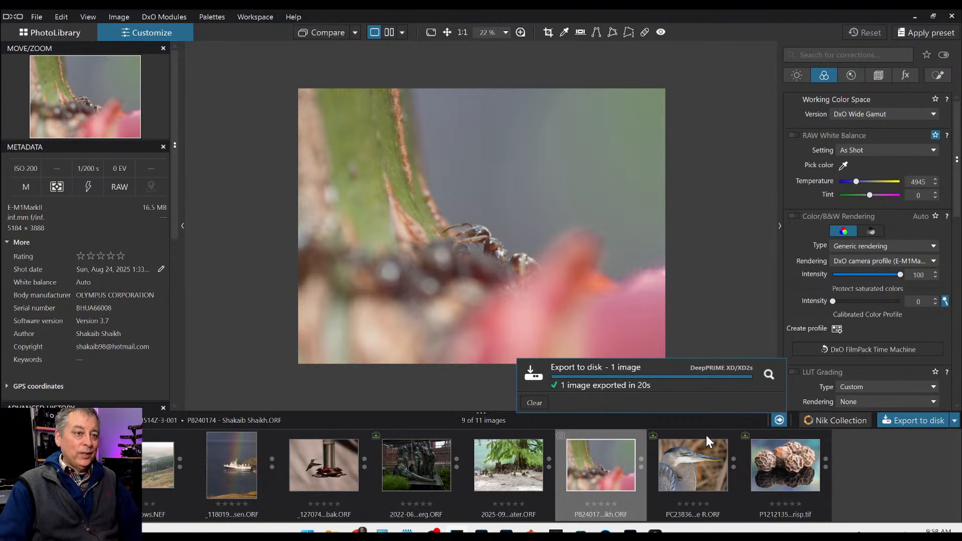
click(534, 403)
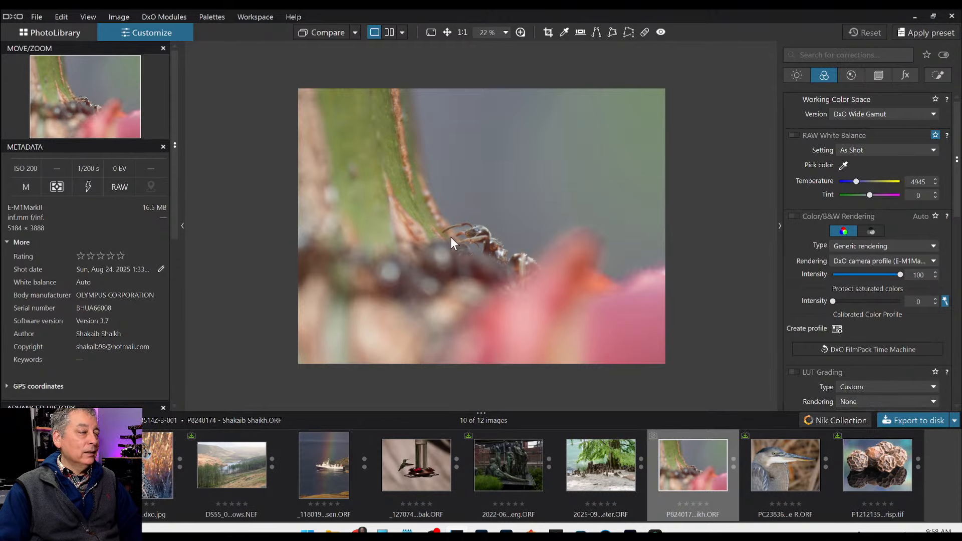
Reopen the raw cheetah image and view the original and the edited version side by side.
click(50, 466)
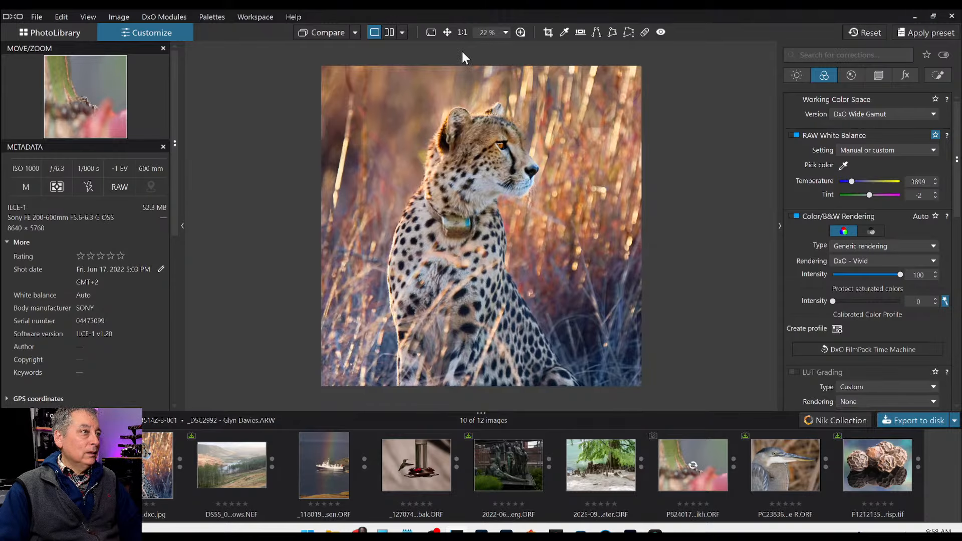
click(388, 31)
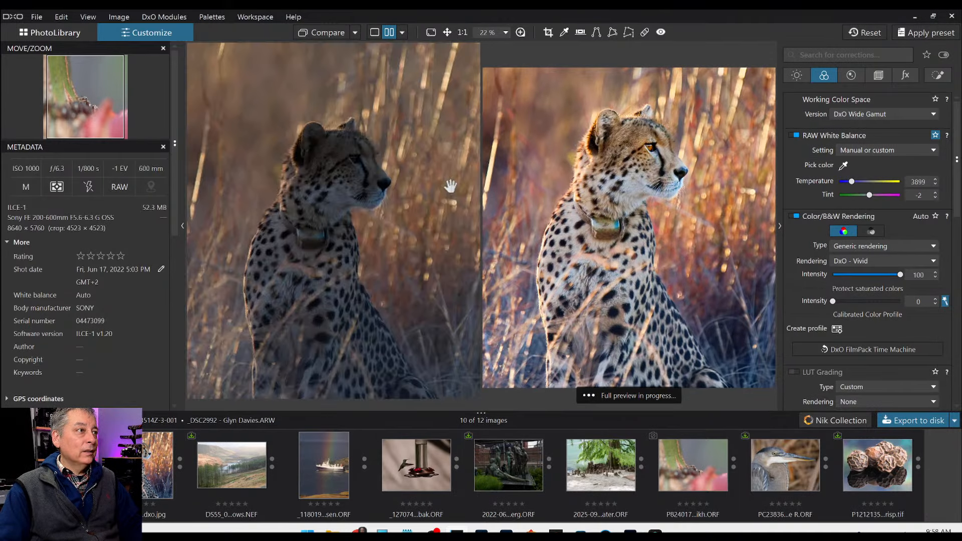
Hide the side palettes and examine the edited cheetah's face and collar up close beside the original.
key(Tab)
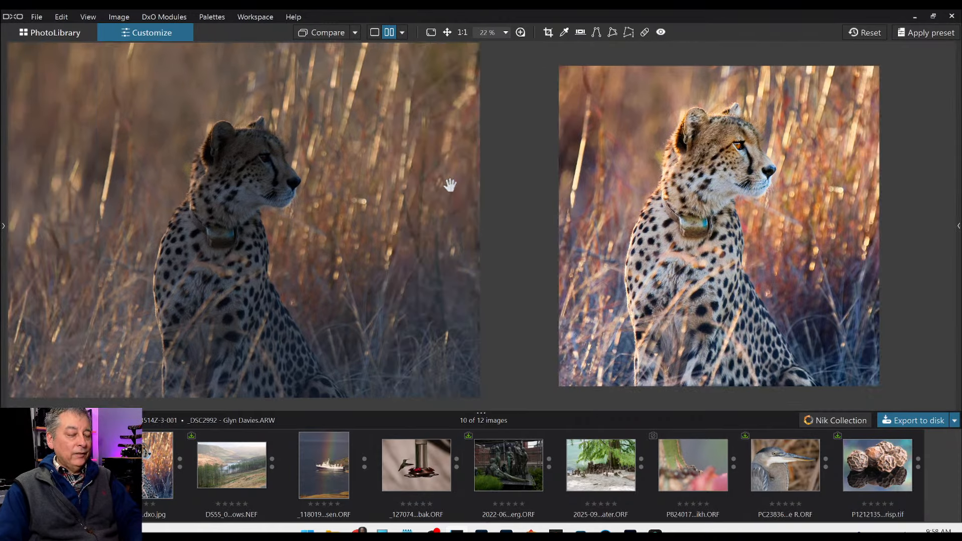
scroll(690, 238, up, 4)
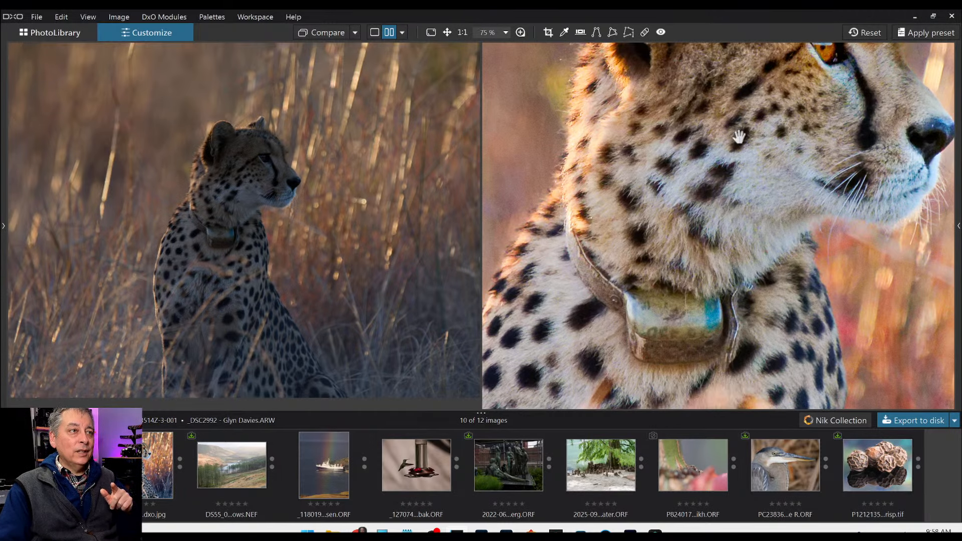
scroll(698, 276, up, 2)
drag(737, 159, 740, 228)
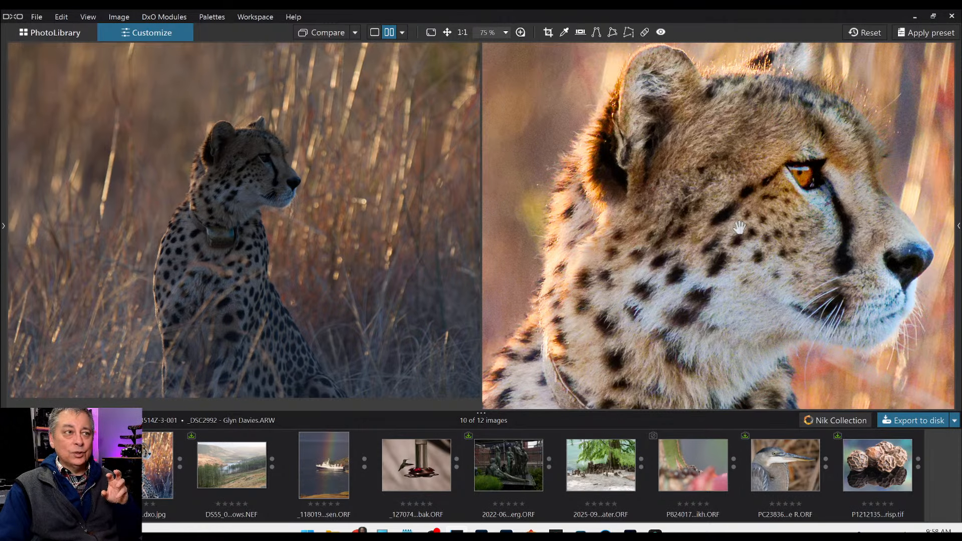
scroll(739, 228, down, 2)
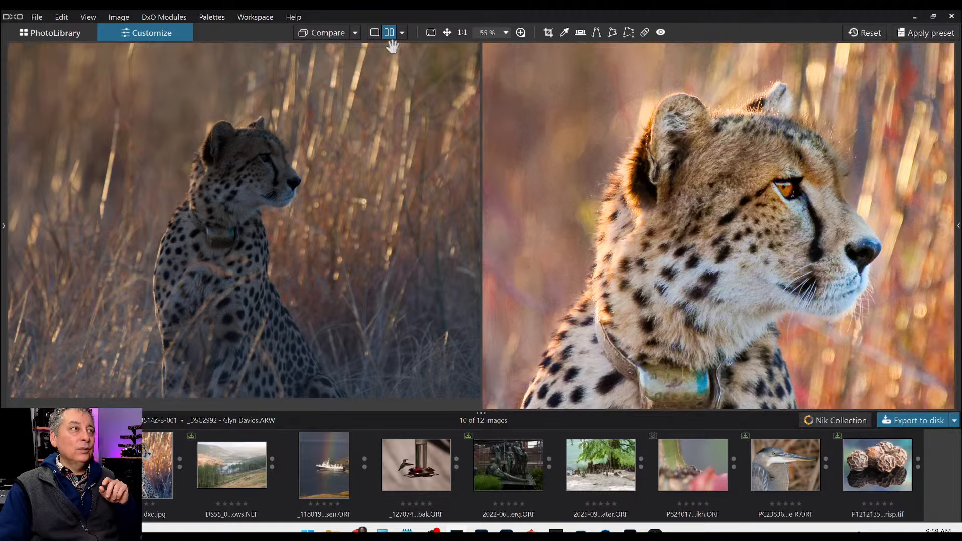
Return to the single-image view and reset all corrections on the raw cheetah image.
click(374, 32)
scroll(542, 156, down, 2)
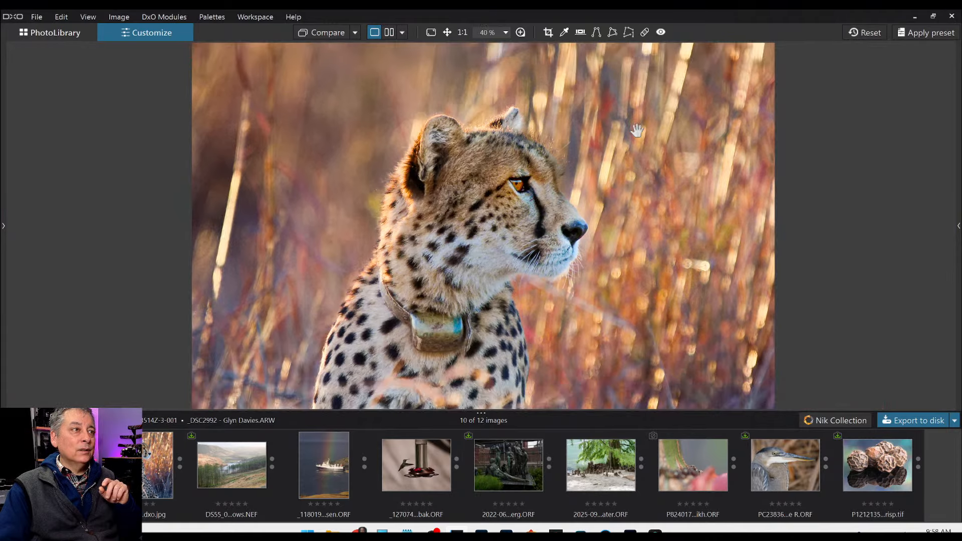
click(863, 39)
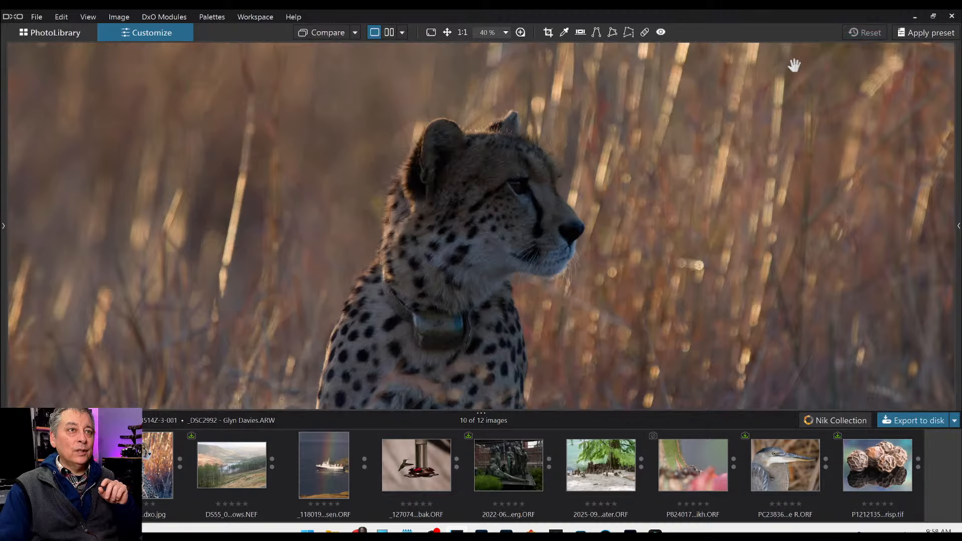
Use the exported -dxo JPEG (Standard output) as the comparison reference and show it side by side with the uncorrected raw.
right_click(59, 472)
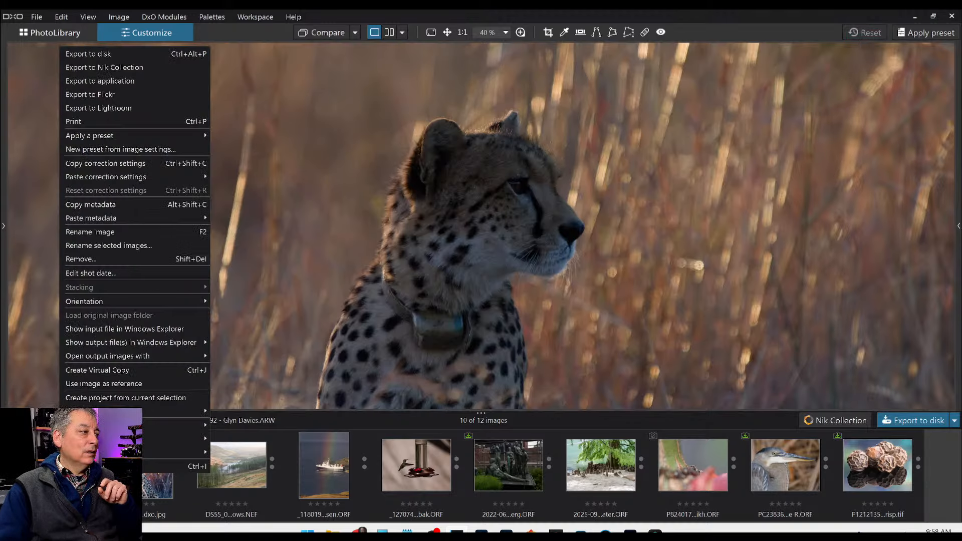
click(414, 128)
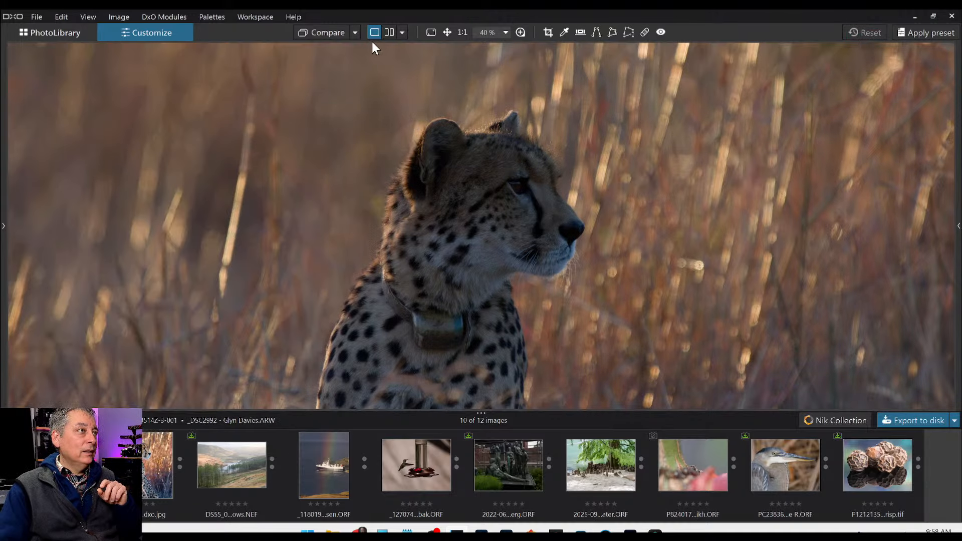
click(355, 33)
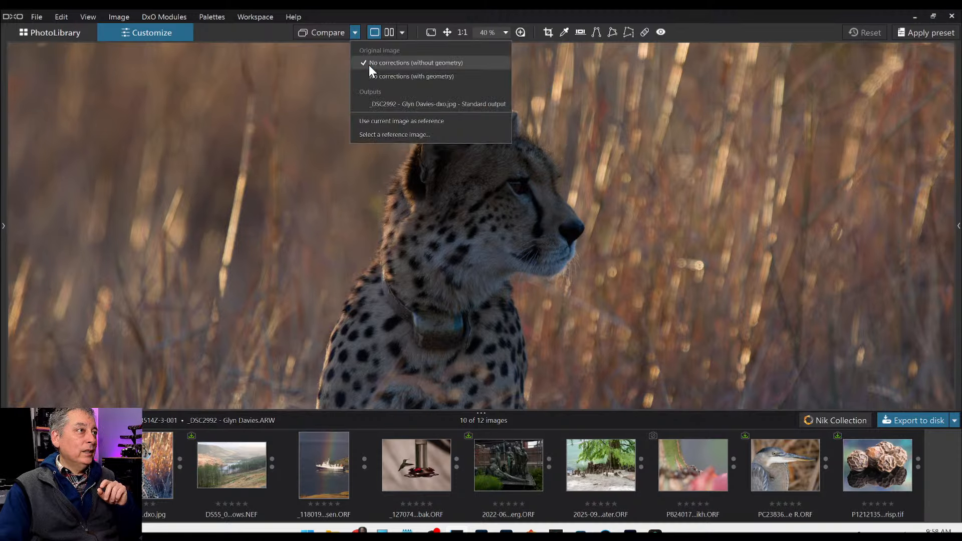
click(397, 103)
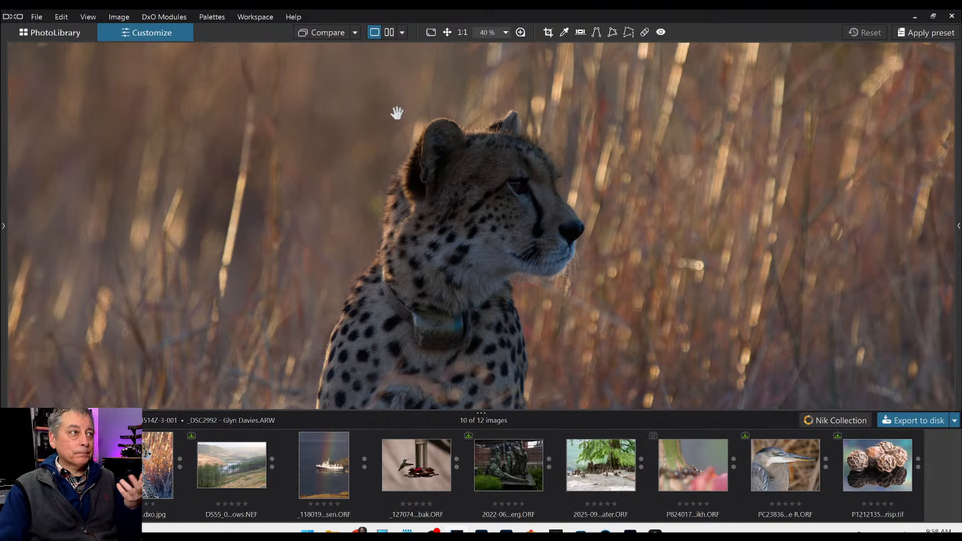
click(389, 33)
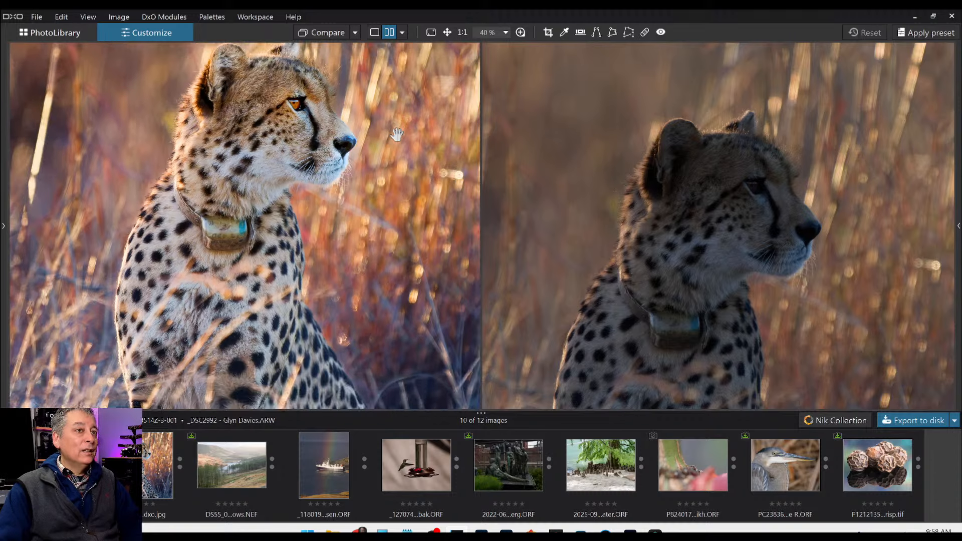
Collapse the filmstrip and view both cheetah versions in full, side by side.
scroll(397, 134, down, 2)
scroll(595, 159, down, 3)
scroll(370, 141, down, 2)
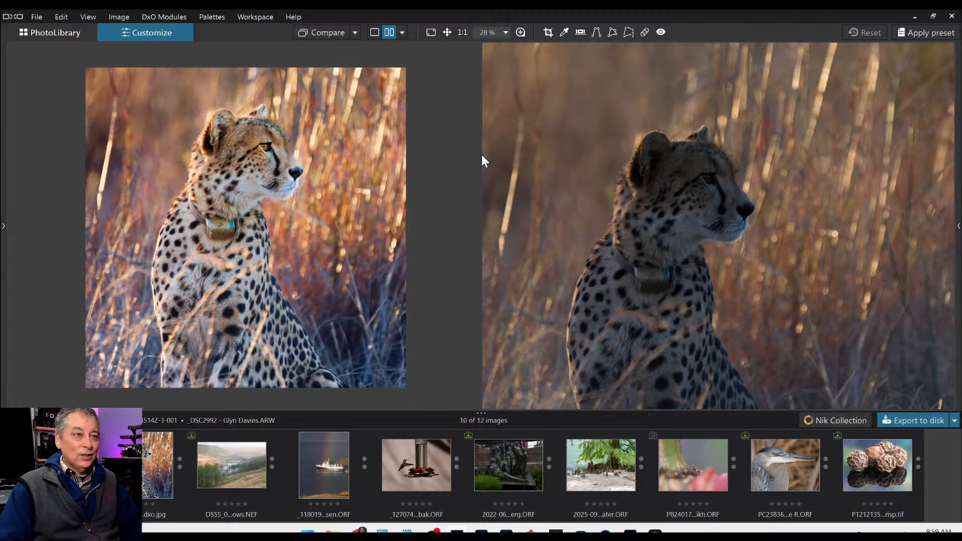
scroll(537, 178, down, 2)
scroll(546, 182, down, 1)
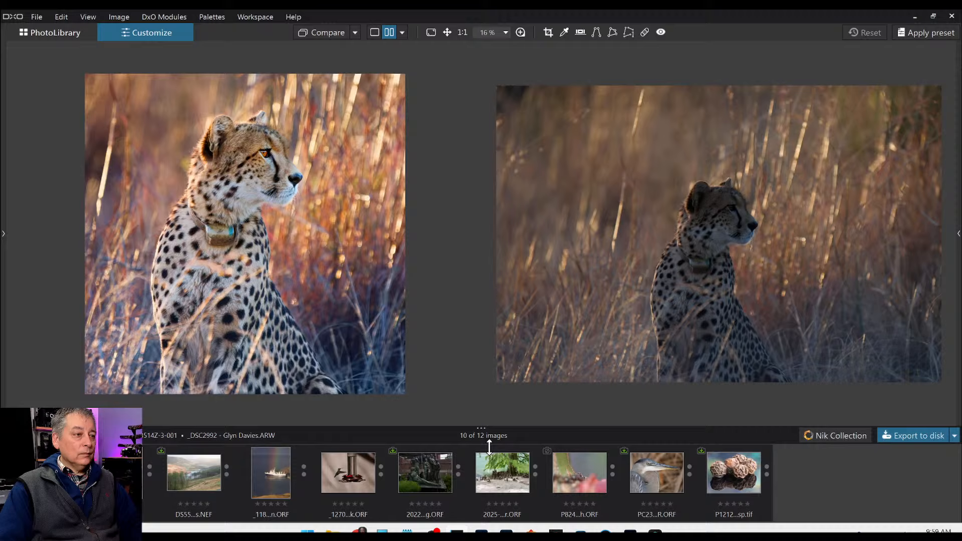
drag(487, 412, 495, 503)
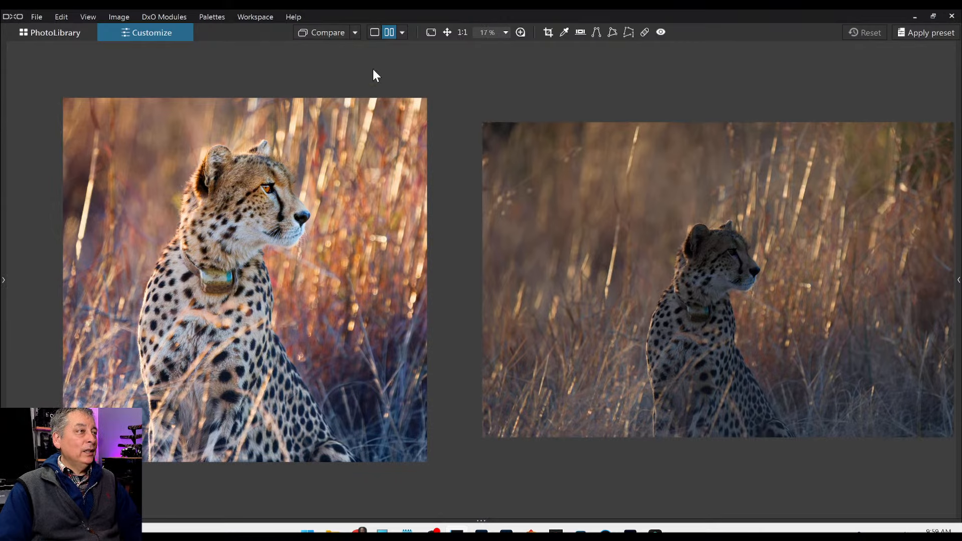
Compare the two cheetah versions in Split view left / right, sweeping the divider across the animal's head.
click(402, 33)
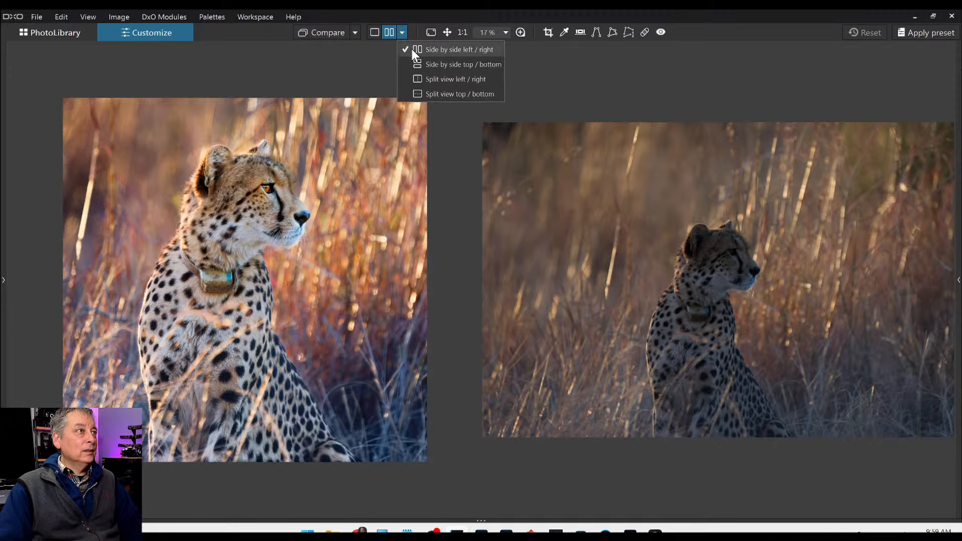
click(430, 84)
scroll(506, 266, up, 5)
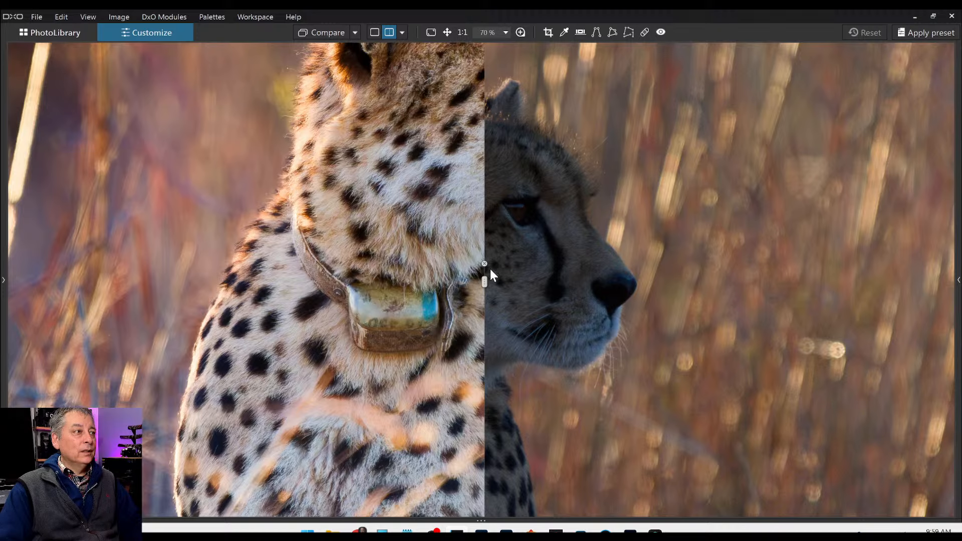
drag(483, 279, 720, 276)
drag(435, 242, 364, 340)
drag(721, 281, 356, 273)
Switch back to Side by side left / right and line up the cheetah's head in both versions.
click(402, 32)
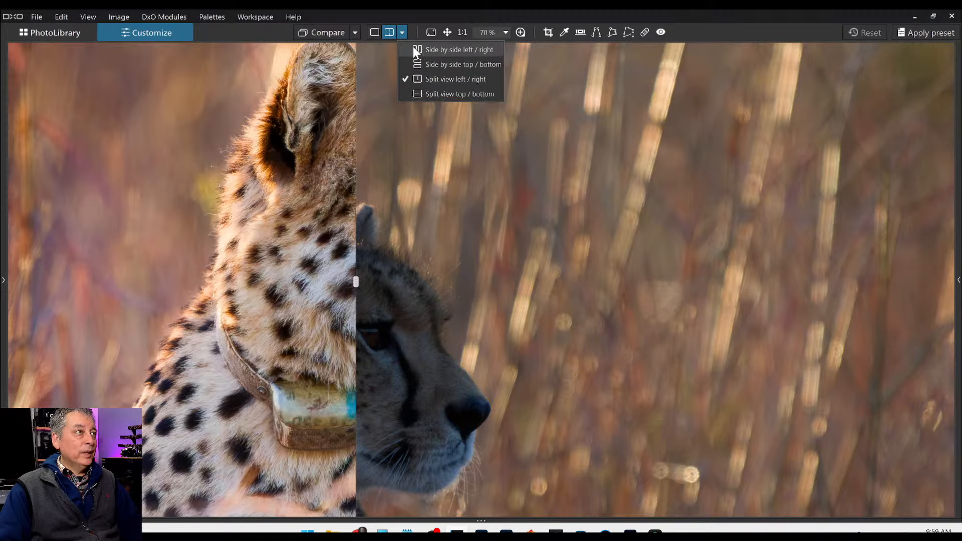
click(412, 46)
drag(597, 361, 740, 107)
drag(301, 222, 388, 249)
drag(621, 255, 645, 249)
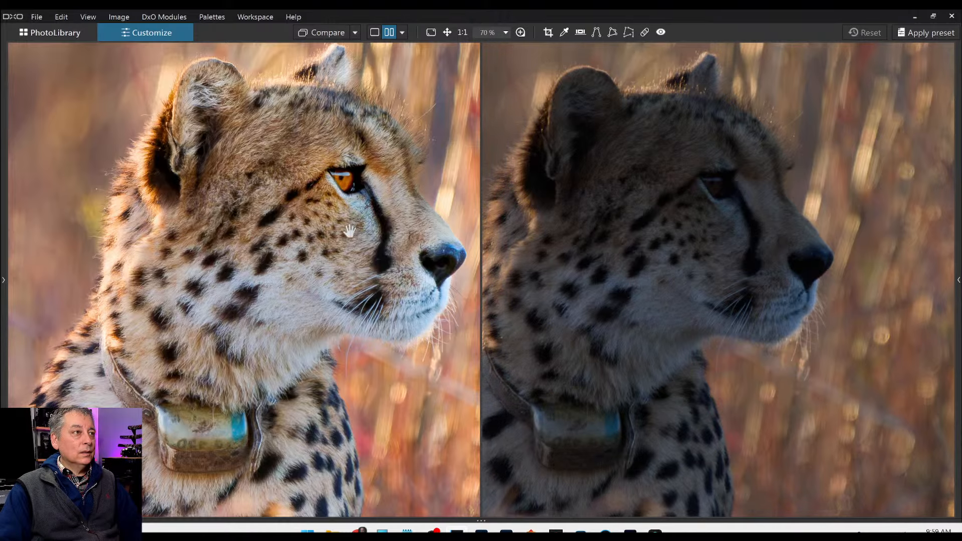
Examine the eye and fur detail in both versions at up to 100 %, and return to viewing both whole images.
scroll(328, 227, up, 2)
scroll(368, 258, up, 2)
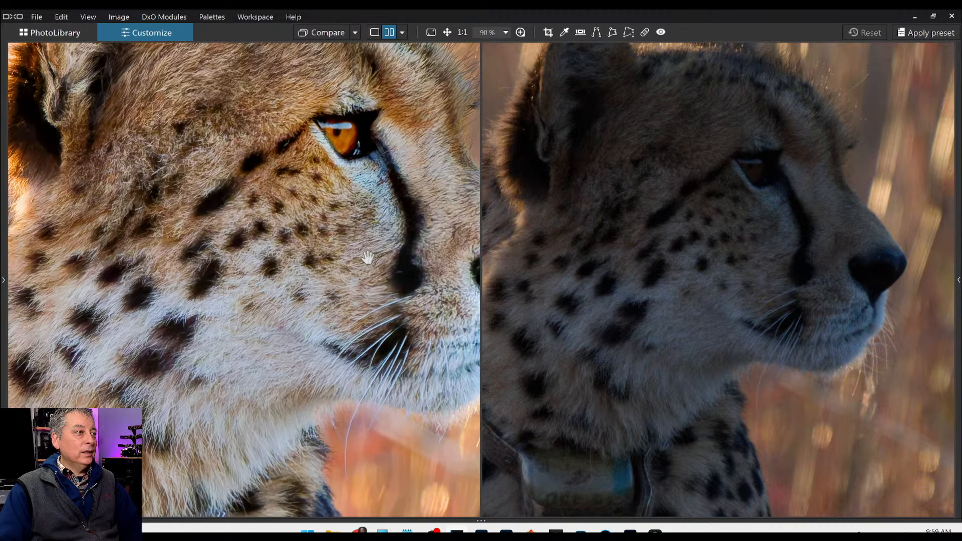
scroll(601, 266, up, 1)
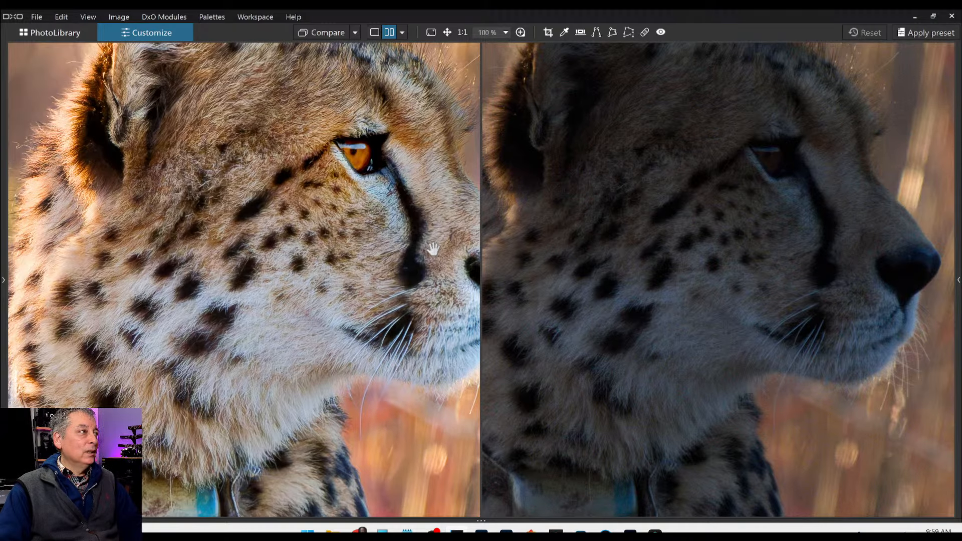
scroll(641, 250, down, 1)
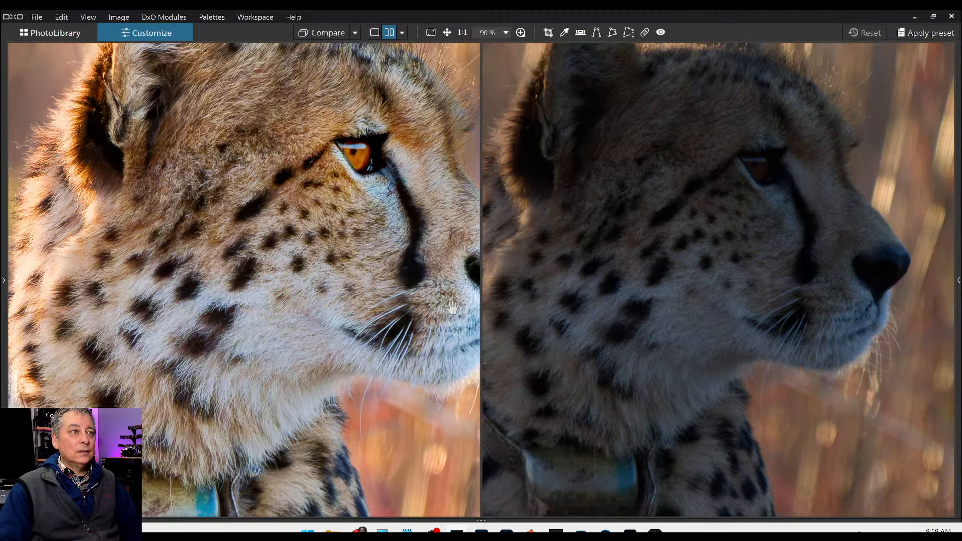
scroll(604, 290, down, 8)
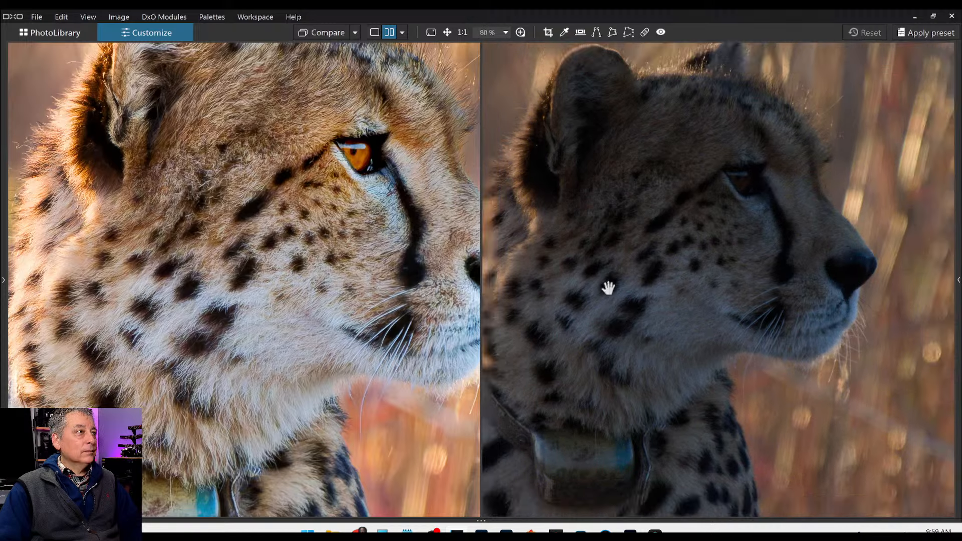
scroll(604, 290, down, 1)
scroll(366, 265, down, 10)
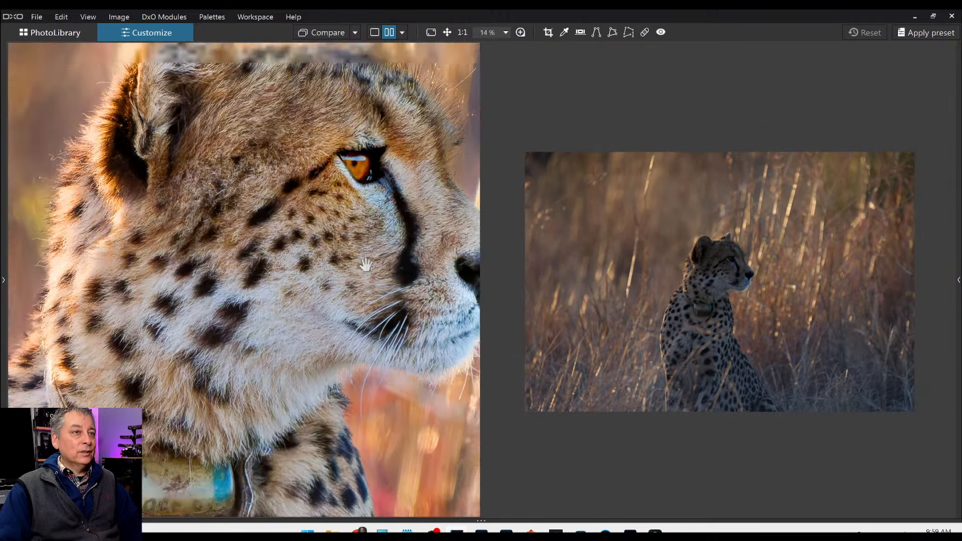
scroll(367, 267, down, 1)
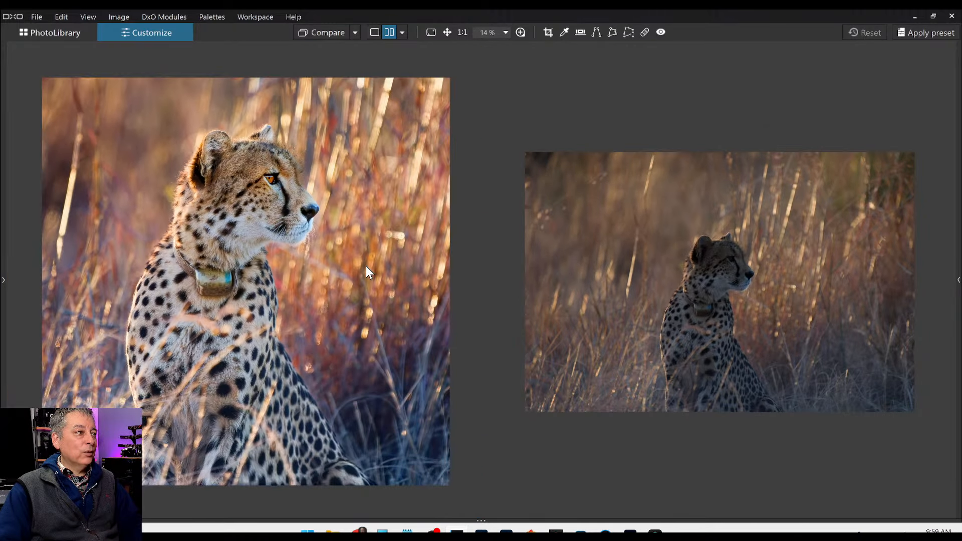
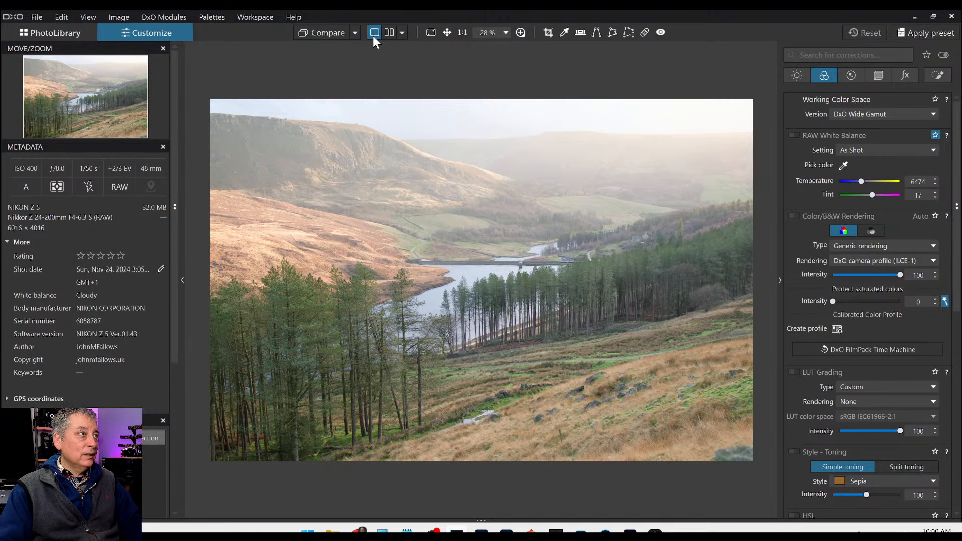
Restore the filmstrip and install the suggested DxO Module for the Nikon Z5 + Nikkor Z 24-200mm F4-6.3 S (RAW).
drag(447, 521, 441, 420)
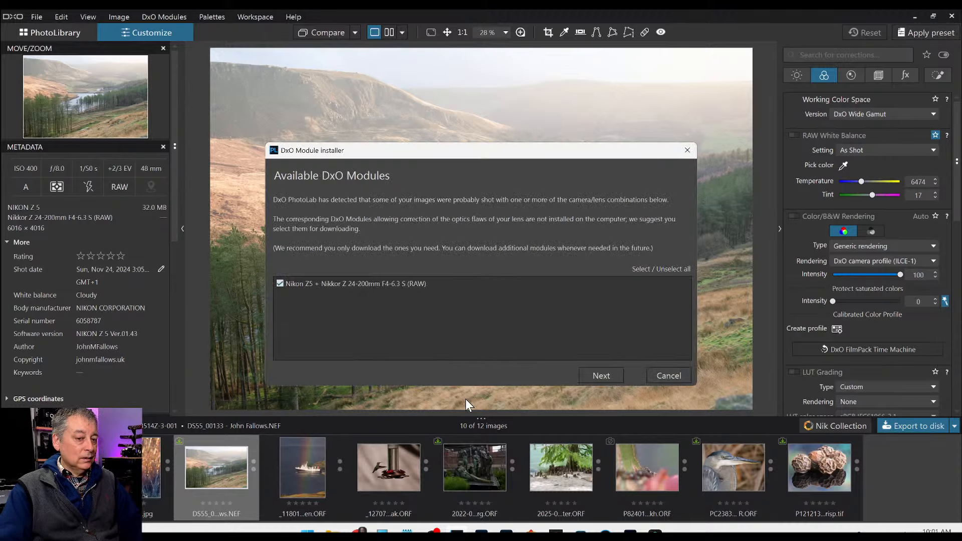
click(609, 374)
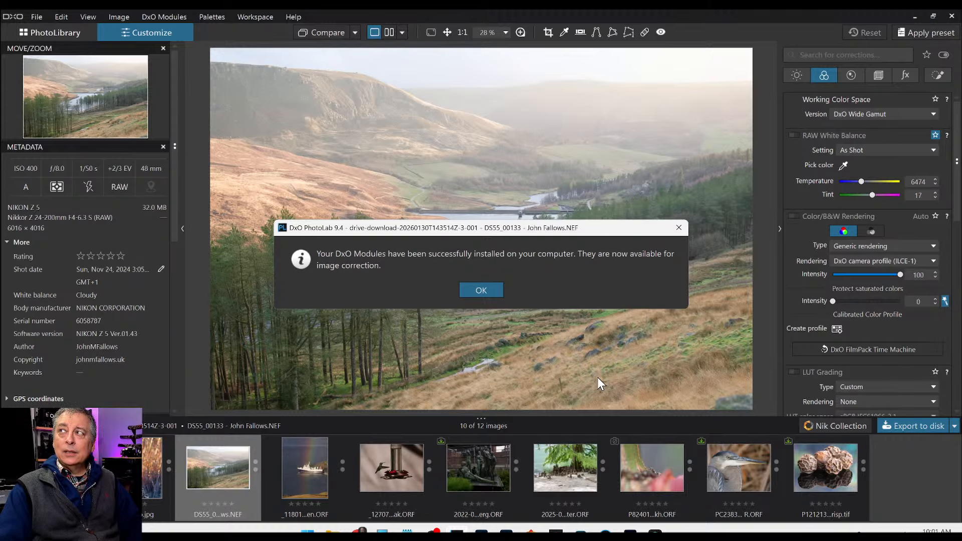
click(482, 290)
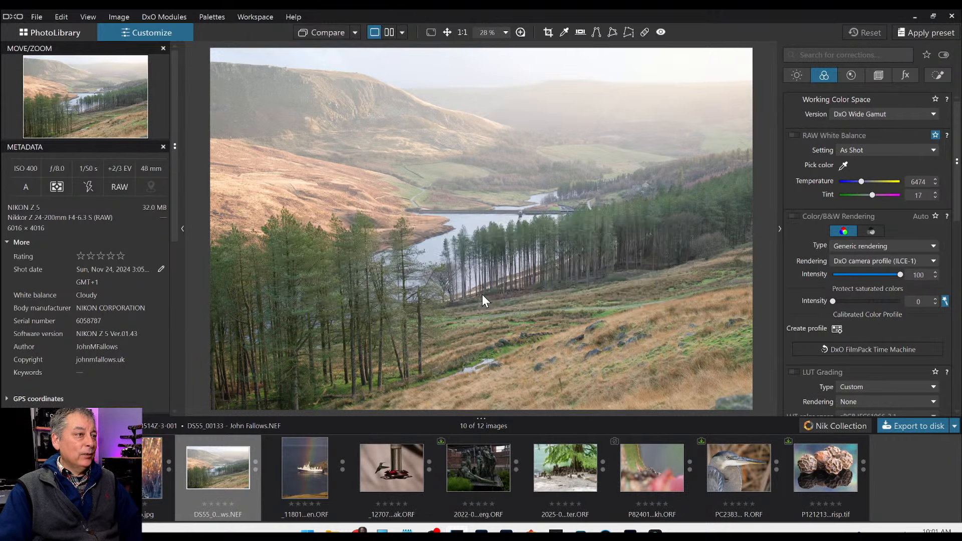
Show the geometry corrections and examine the trees, reservoir and hazy hills of the landscape image at 70 %.
scroll(432, 342, down, 1)
scroll(431, 342, up, 1)
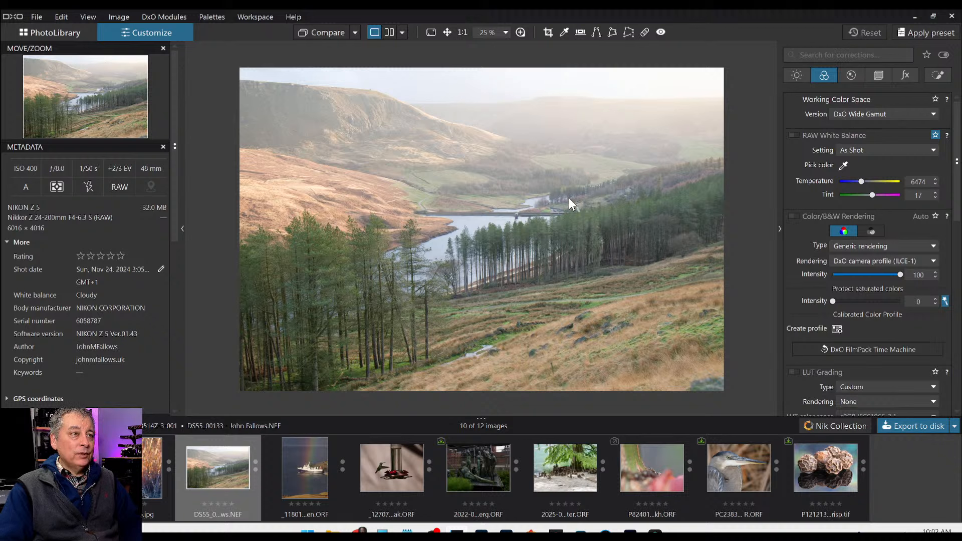
click(879, 75)
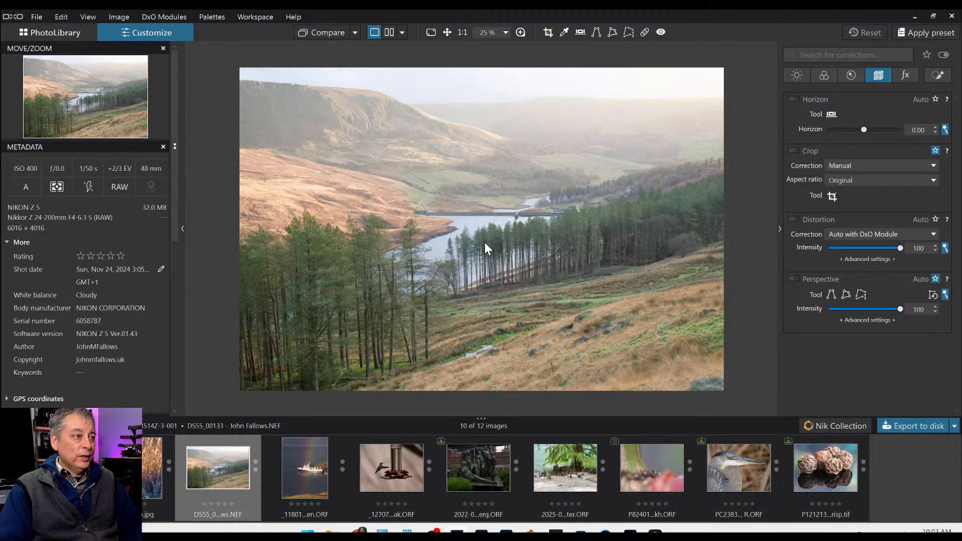
scroll(327, 296, up, 5)
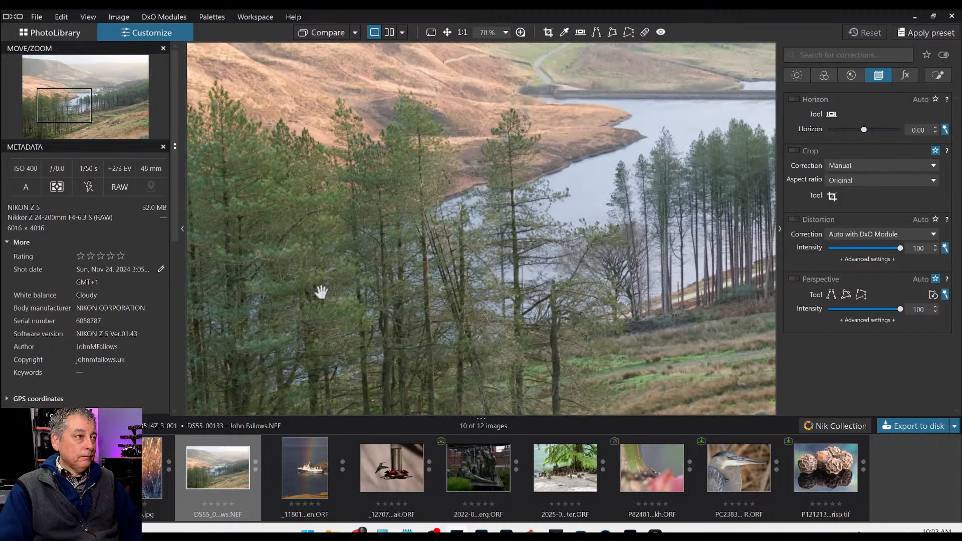
drag(657, 191, 582, 239)
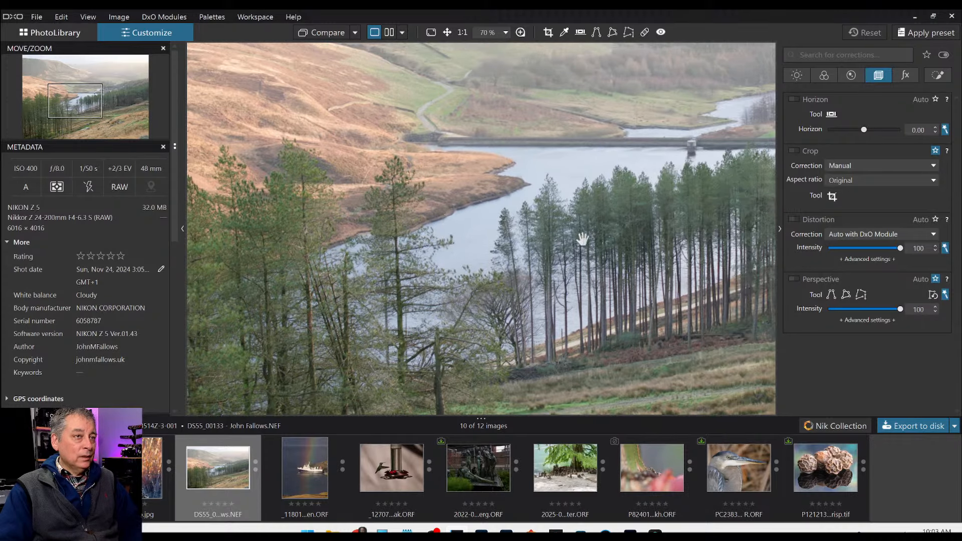
drag(663, 215, 645, 239)
drag(667, 181, 633, 231)
scroll(633, 214, down, 3)
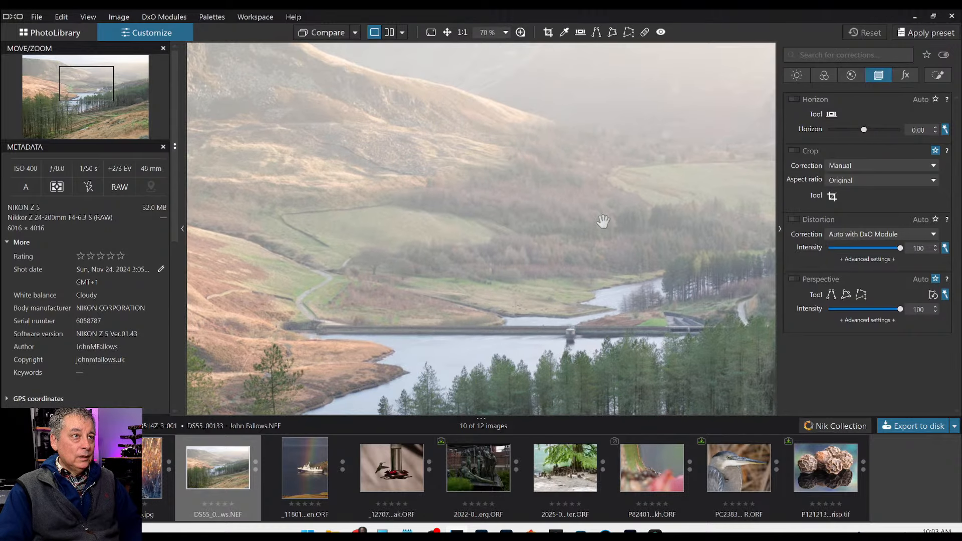
scroll(603, 221, down, 3)
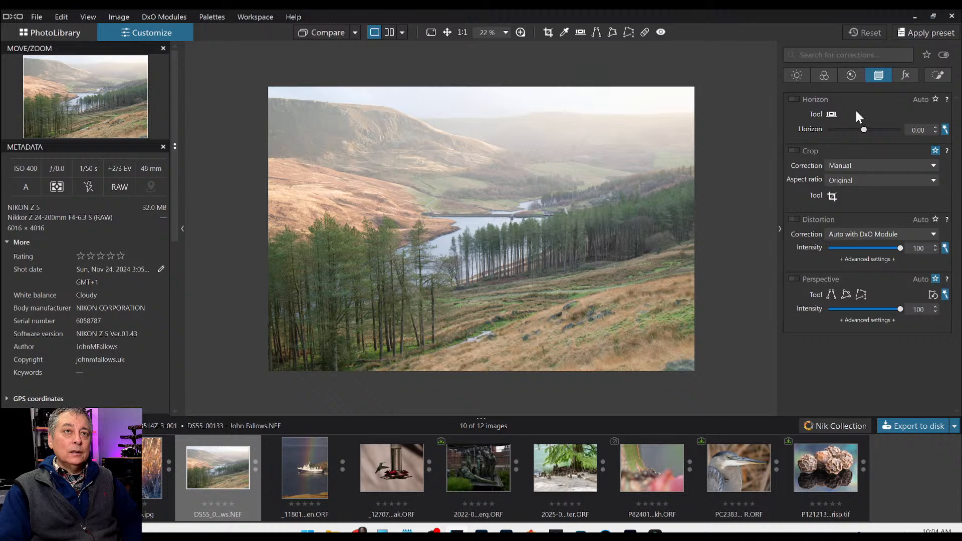
Crop the landscape image to a portrait frame of about 2530 × 3790 px around the reservoir and central trees, keeping the original ratio.
click(831, 195)
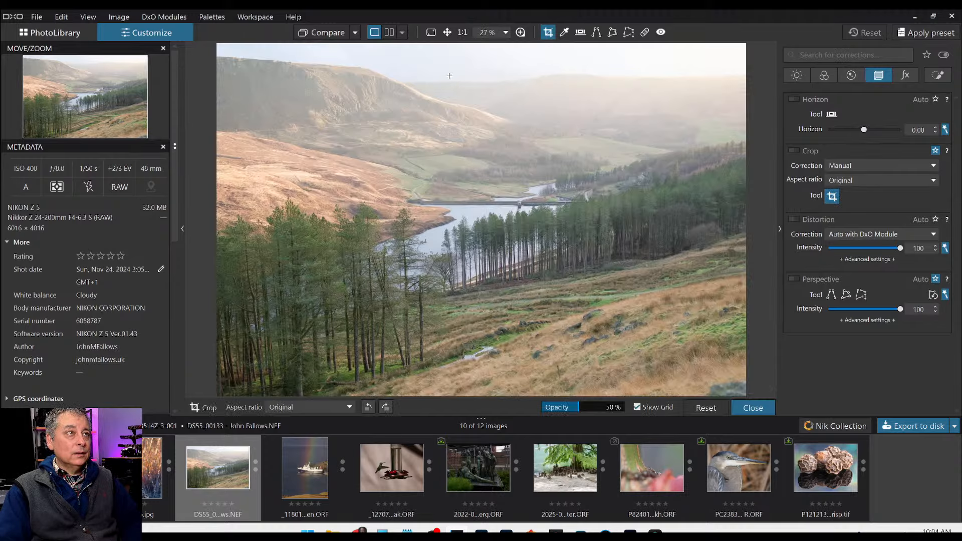
drag(361, 52, 595, 395)
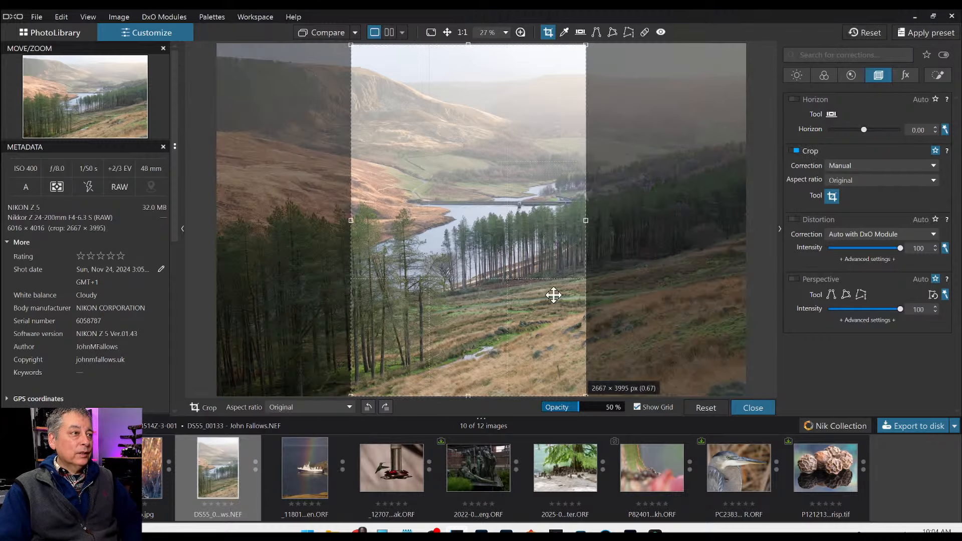
drag(550, 289, 578, 289)
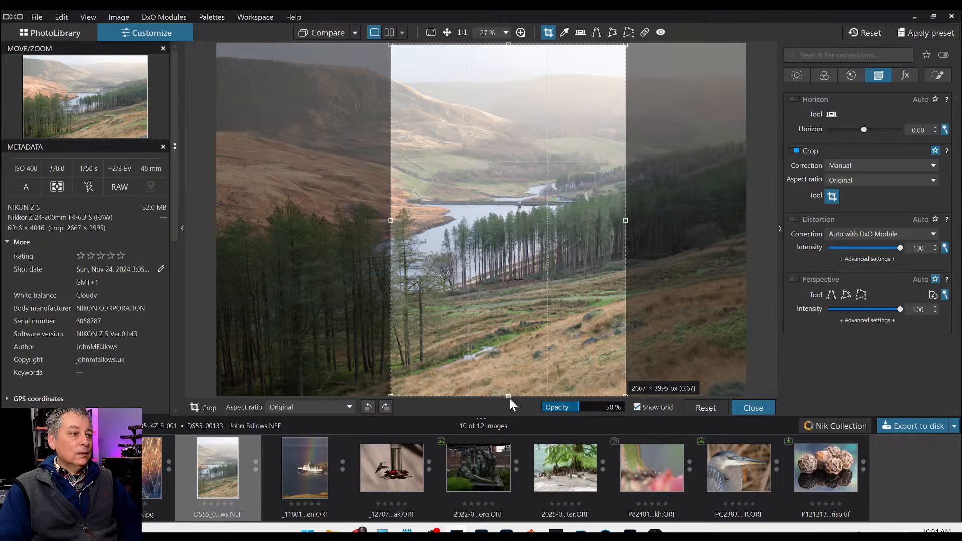
drag(508, 398, 508, 378)
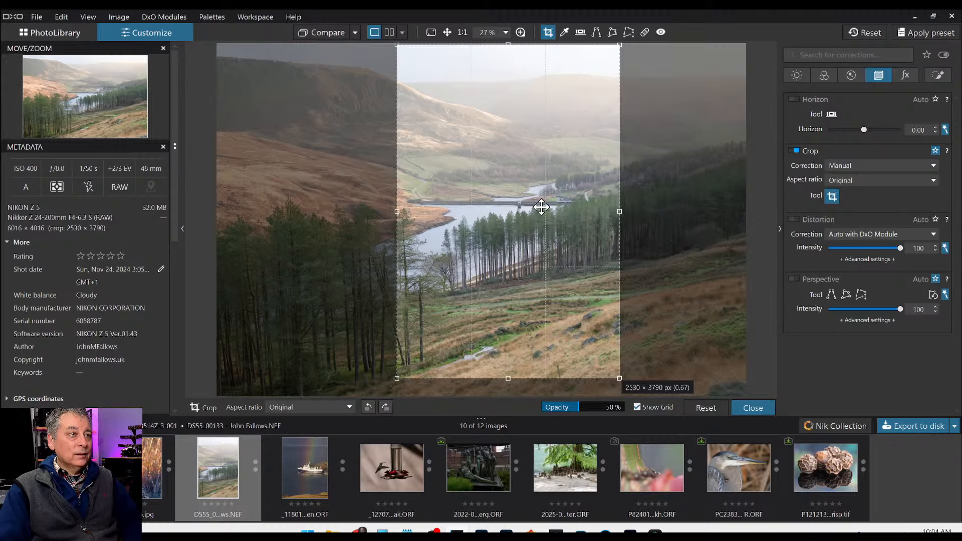
key(Return)
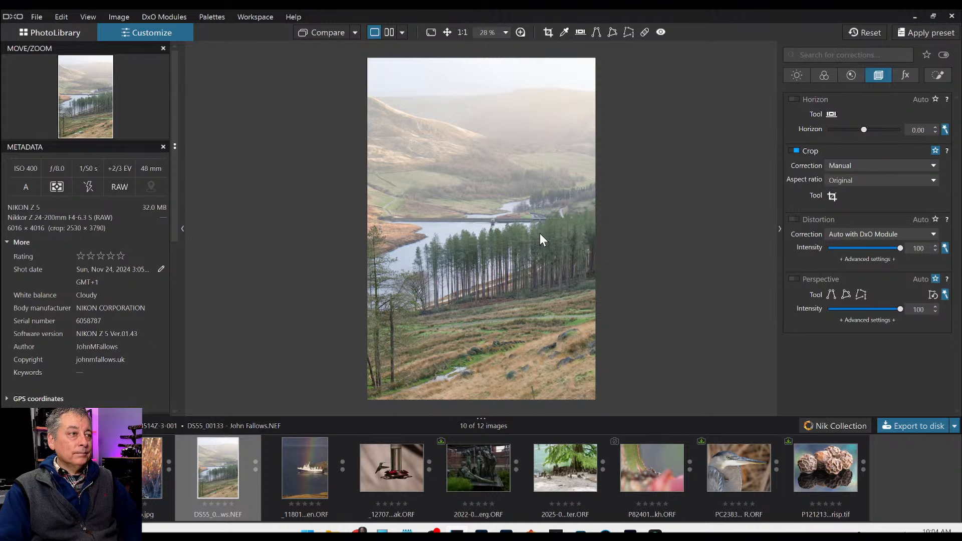
Reshape the crop to a landscape-format frame of about 3966 × 2648 px, centre it on the reservoir and trees, and apply it.
click(832, 197)
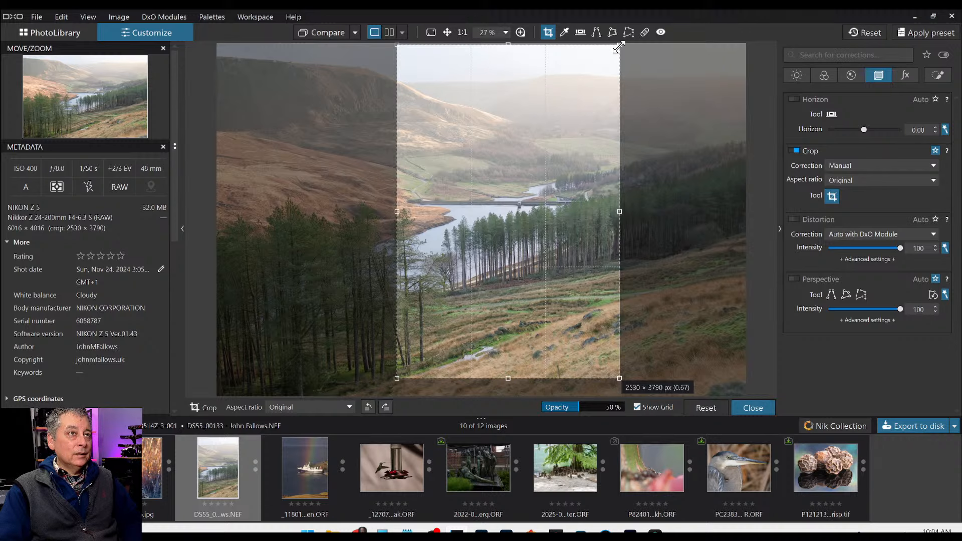
drag(619, 47, 694, 145)
drag(640, 230, 586, 188)
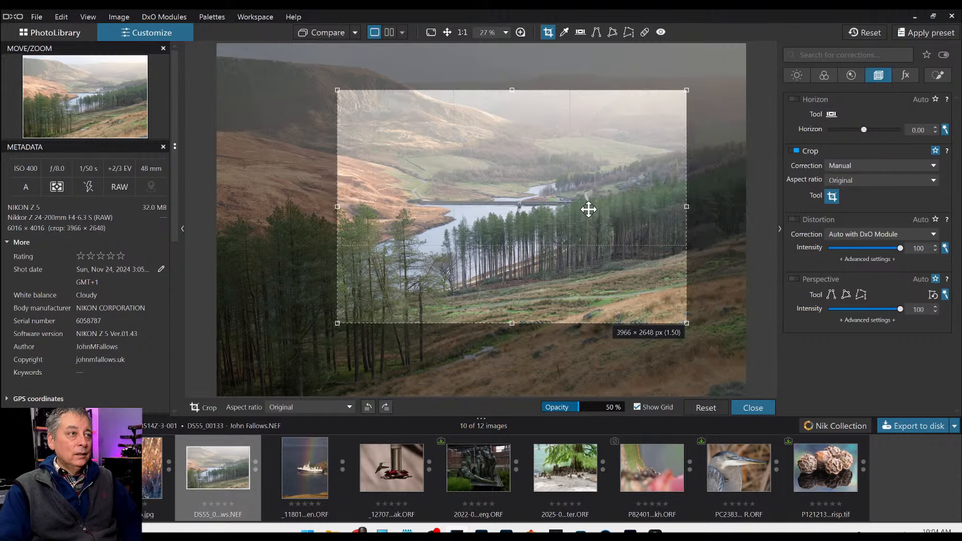
key(Return)
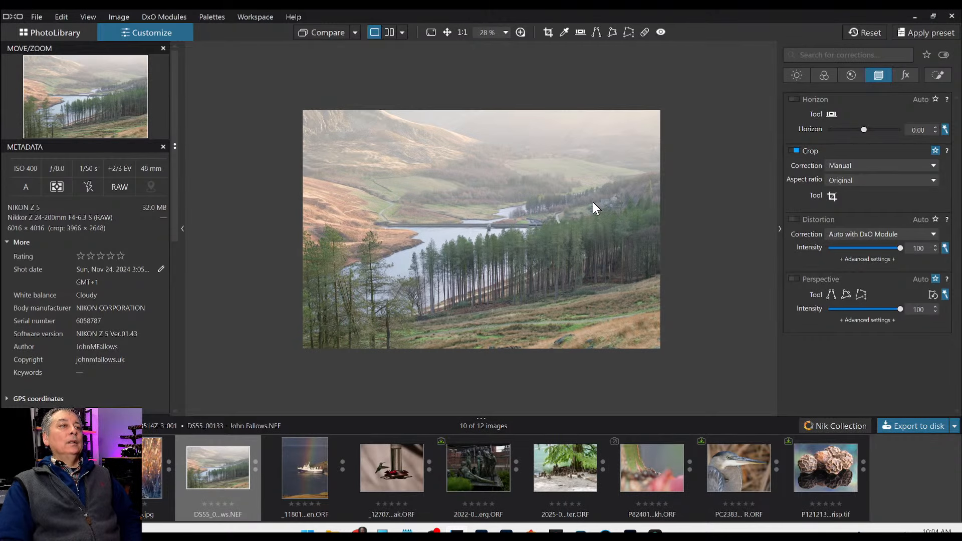
Change the crop's aspect ratio to 16 × 9, enlarge and reposition it to about 4324 × 2432 px, and apply it.
click(831, 195)
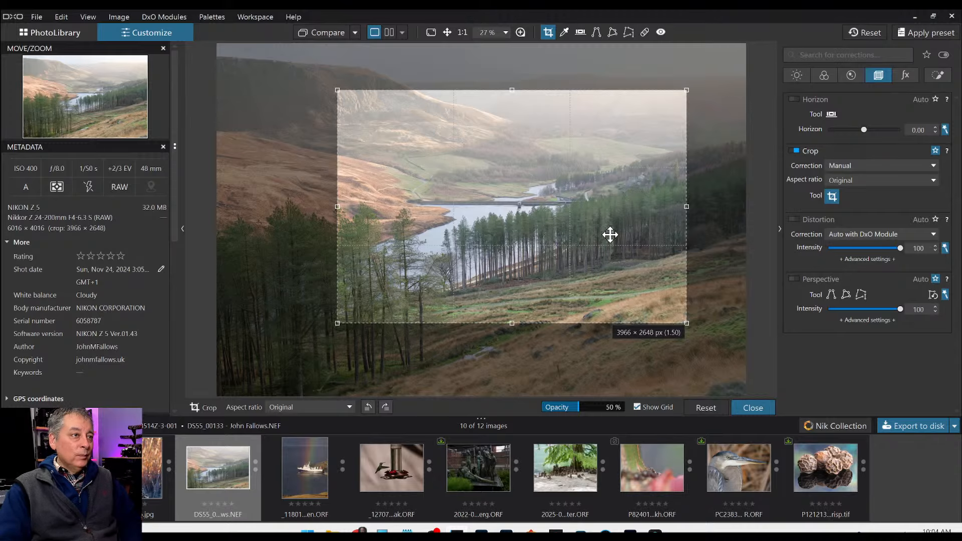
click(872, 181)
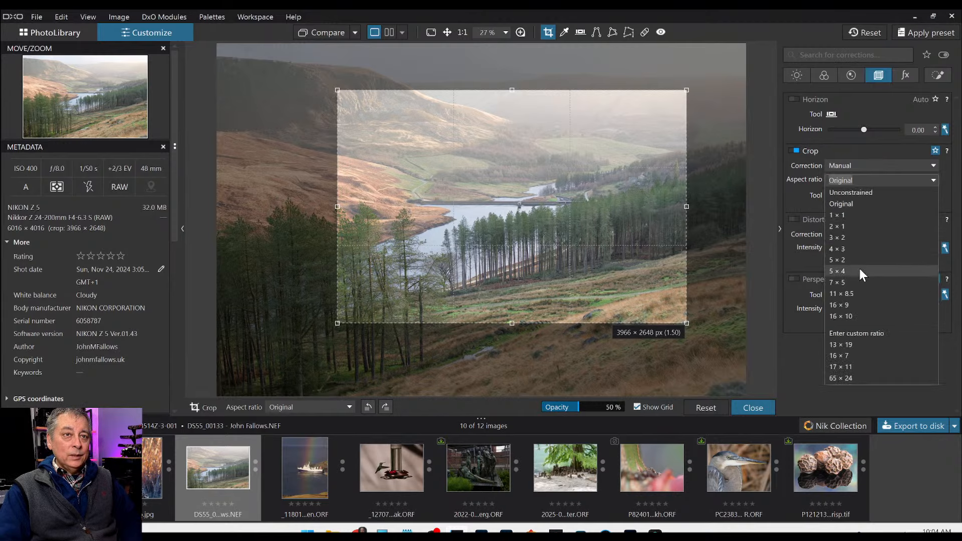
click(853, 306)
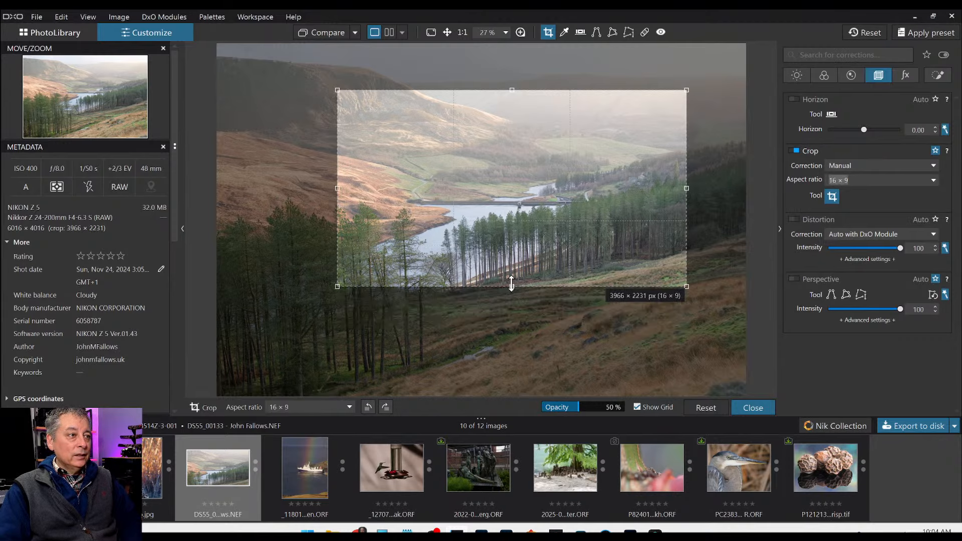
drag(511, 289, 516, 304)
drag(503, 262, 523, 268)
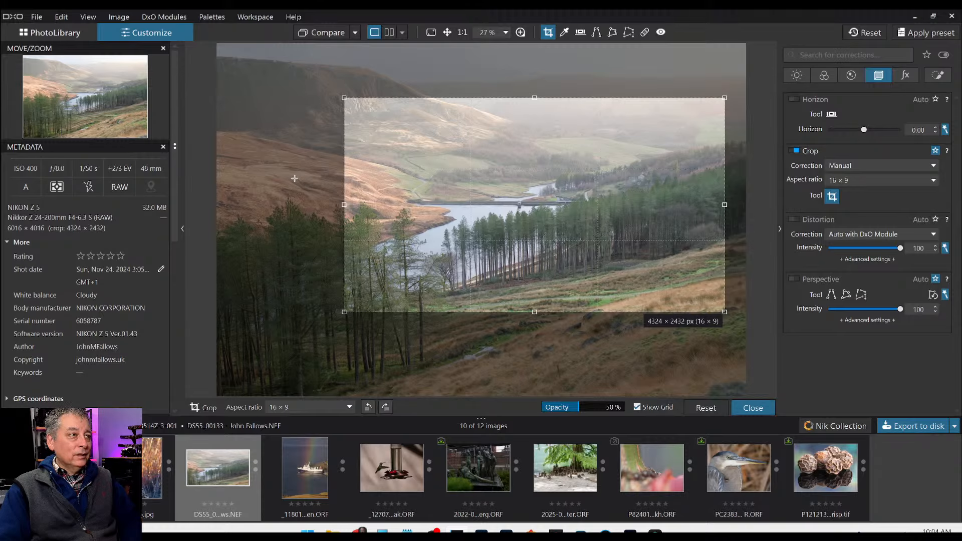
double_click(485, 200)
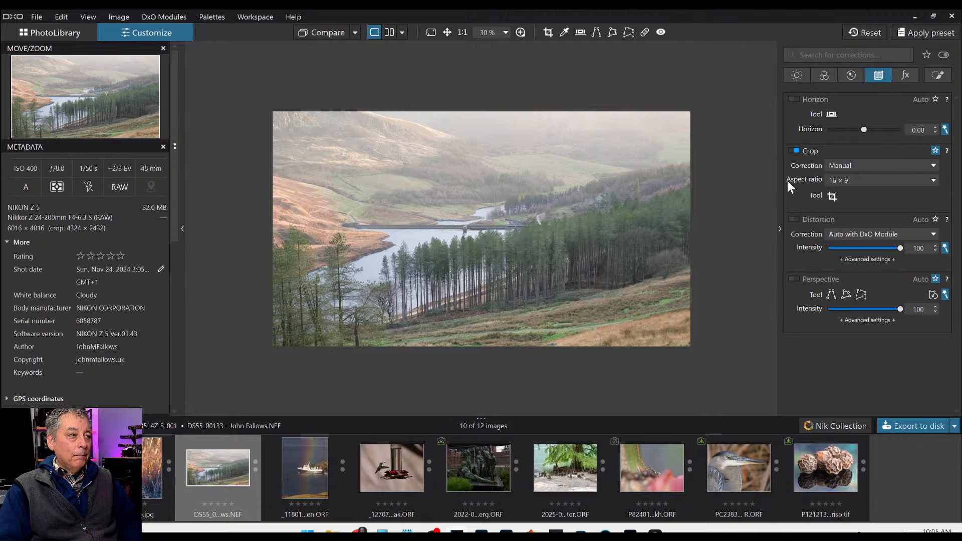
Extend the 16 × 9 crop to the image's right edge, about 4569 × 2570 px, apply it, and collapse the filmstrip.
click(831, 195)
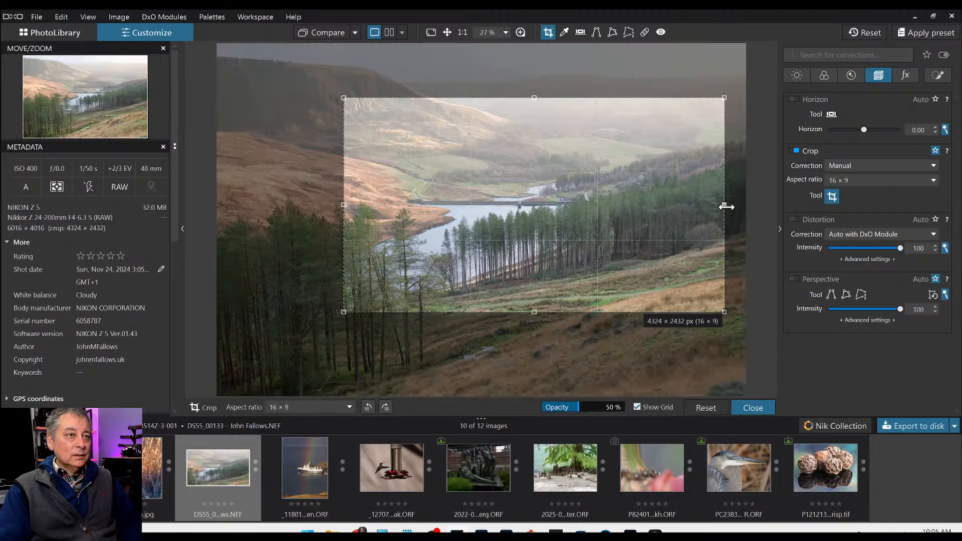
drag(725, 205, 750, 208)
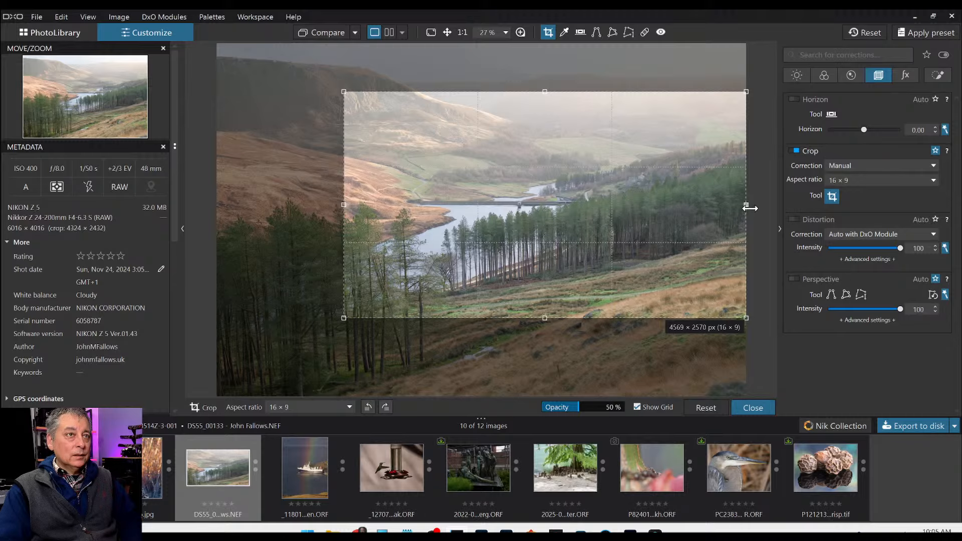
double_click(733, 225)
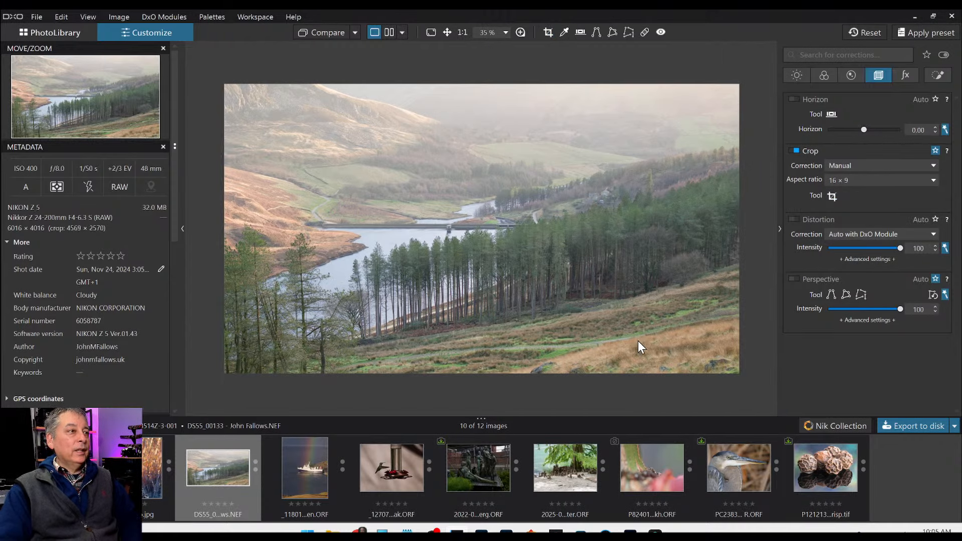
drag(493, 416, 492, 465)
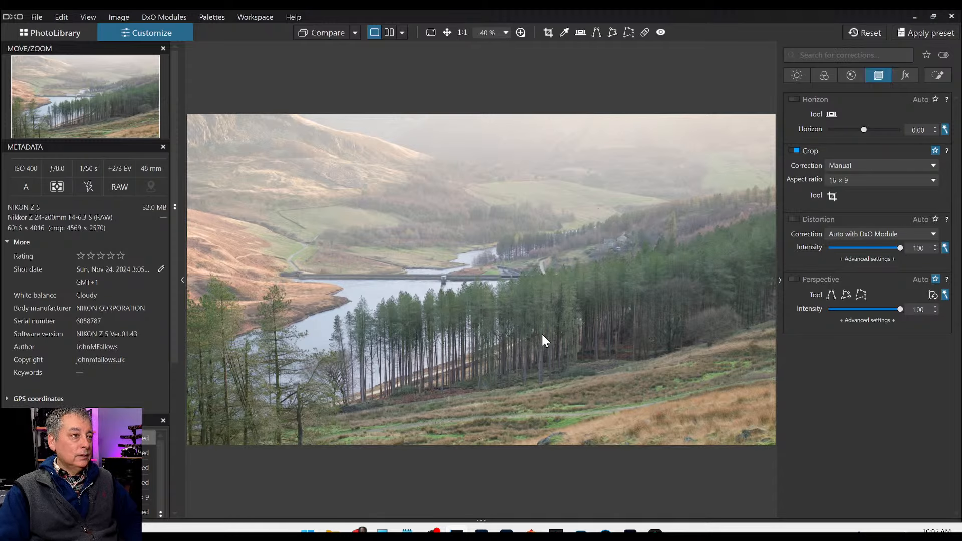
Add a local-adjustment control line on the grassy foreground slope, with its gradient fading out near the image's upper edge.
click(938, 75)
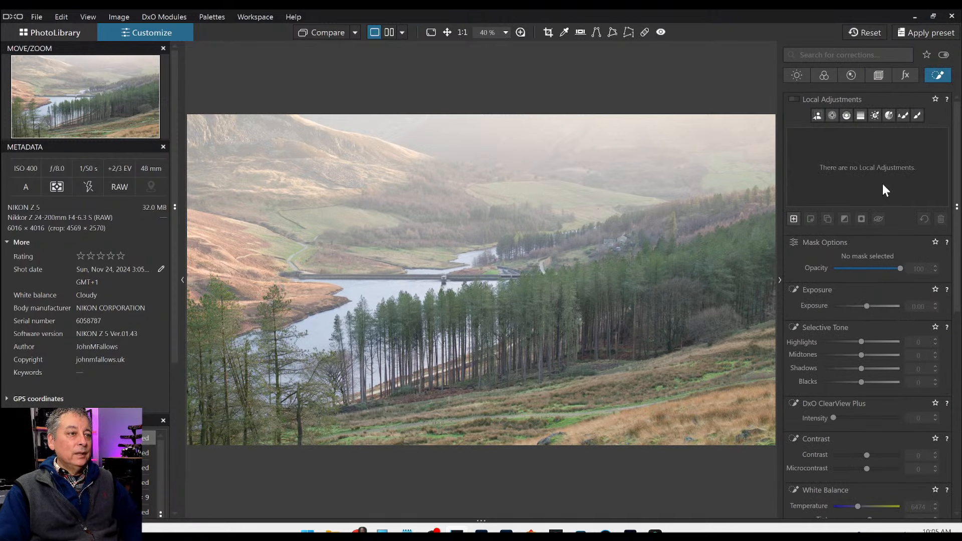
click(850, 117)
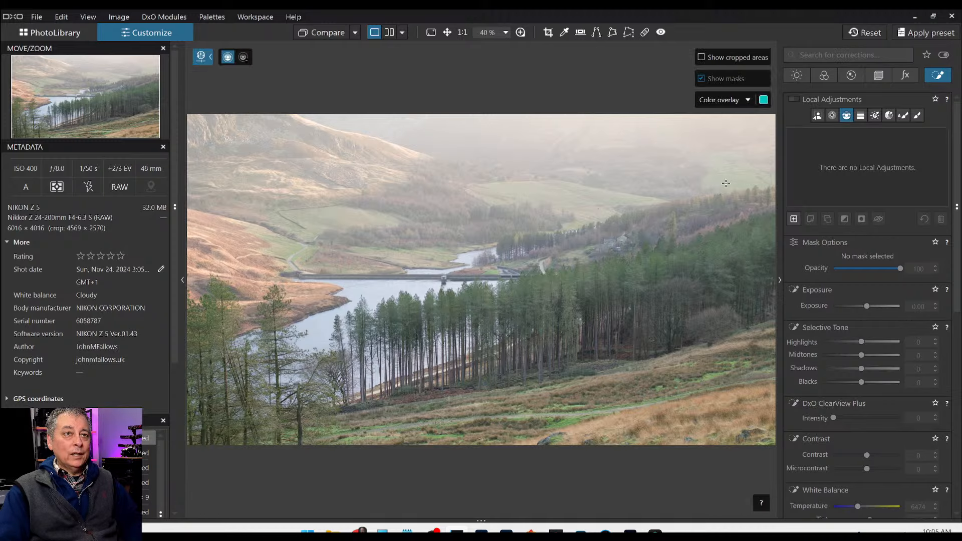
drag(557, 387, 560, 248)
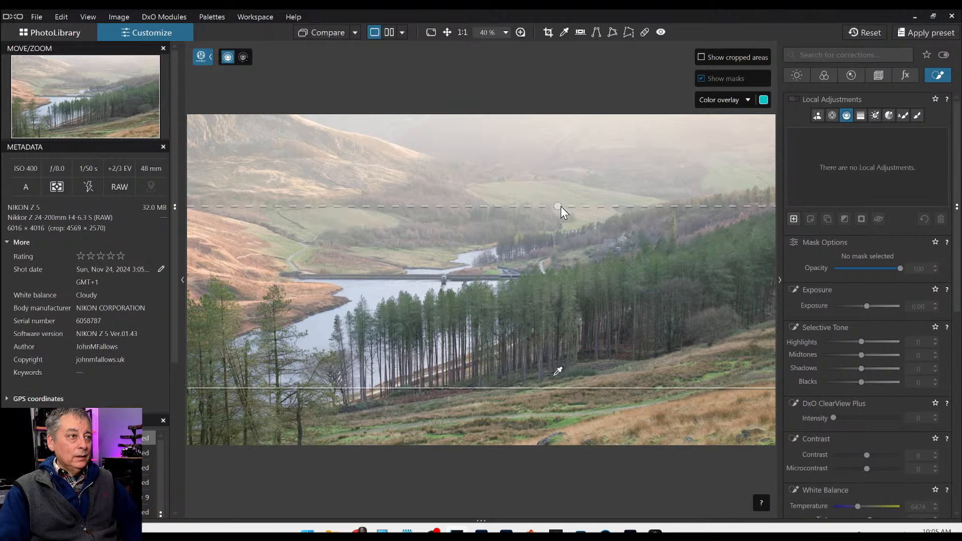
drag(561, 196, 561, 194)
drag(561, 125, 561, 121)
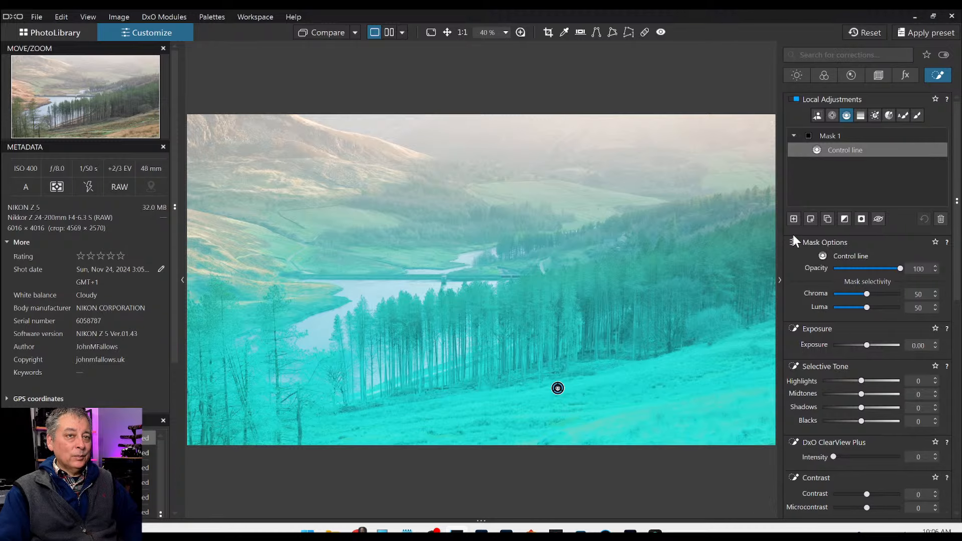
Set the control line mask's Selective Tone to Highlights 33, Midtones 10, Shadows -8 and Blacks -35.
scroll(837, 268, down, 3)
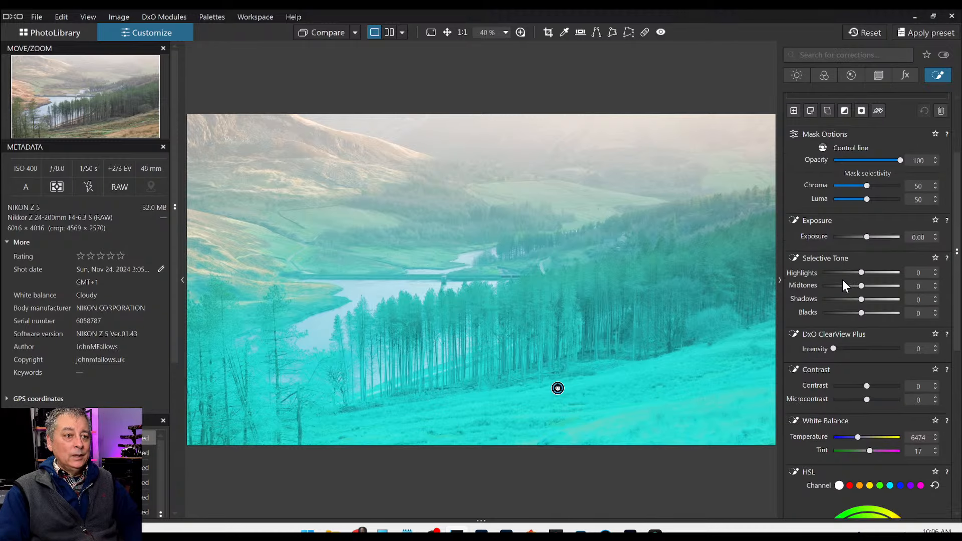
drag(861, 314, 853, 314)
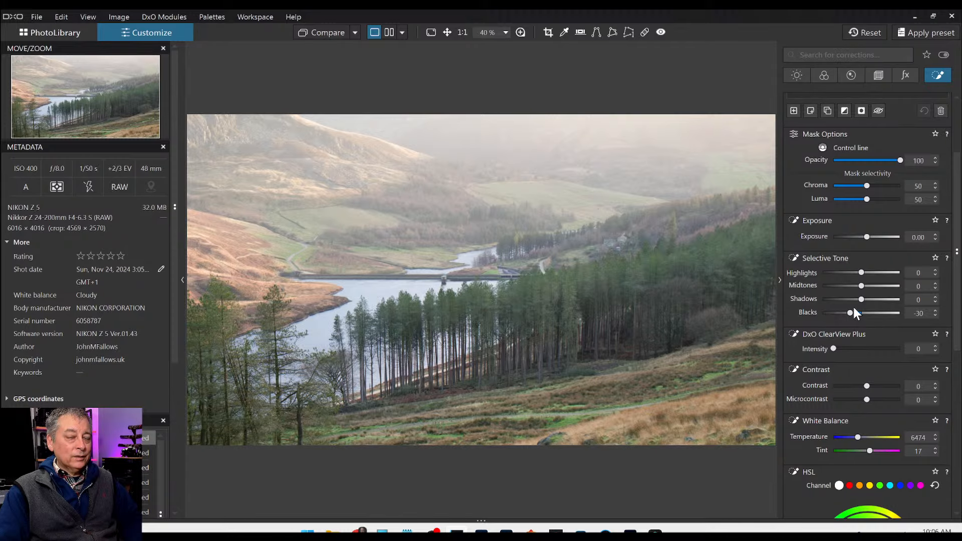
mouse_move(861, 299)
mouse_down()
mouse_move(877, 272)
mouse_move(891, 272)
mouse_move(866, 285)
mouse_up()
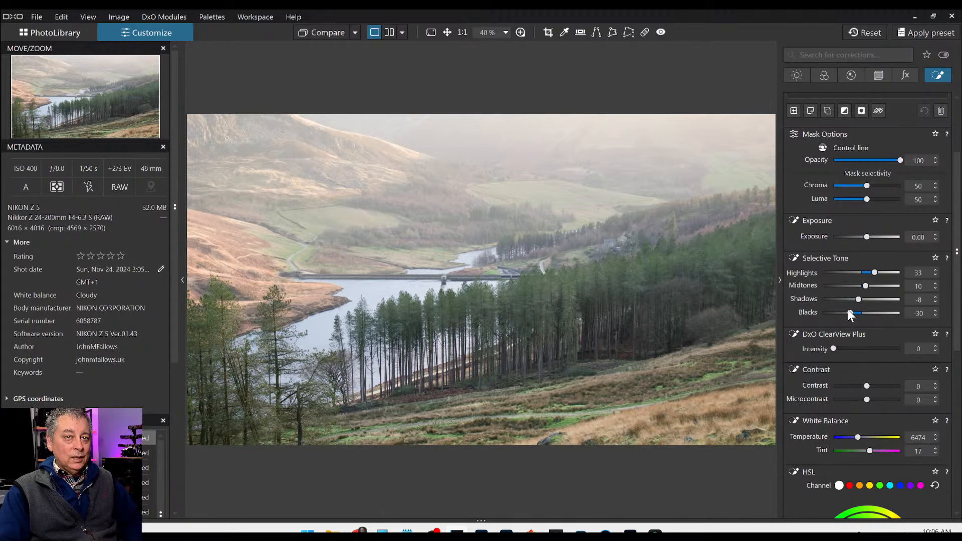
drag(849, 312, 848, 312)
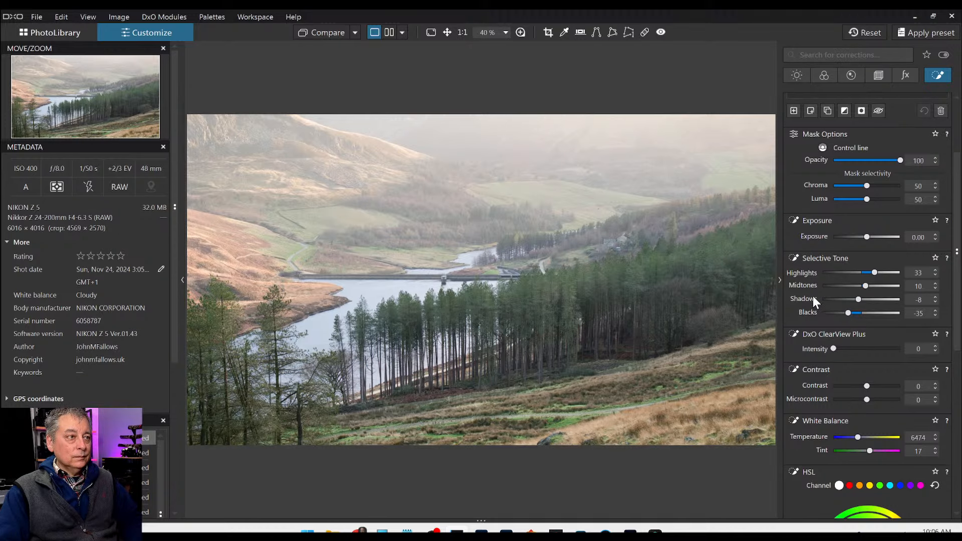
Set the control line mask's white balance temperature to 6274.
scroll(812, 295, down, 3)
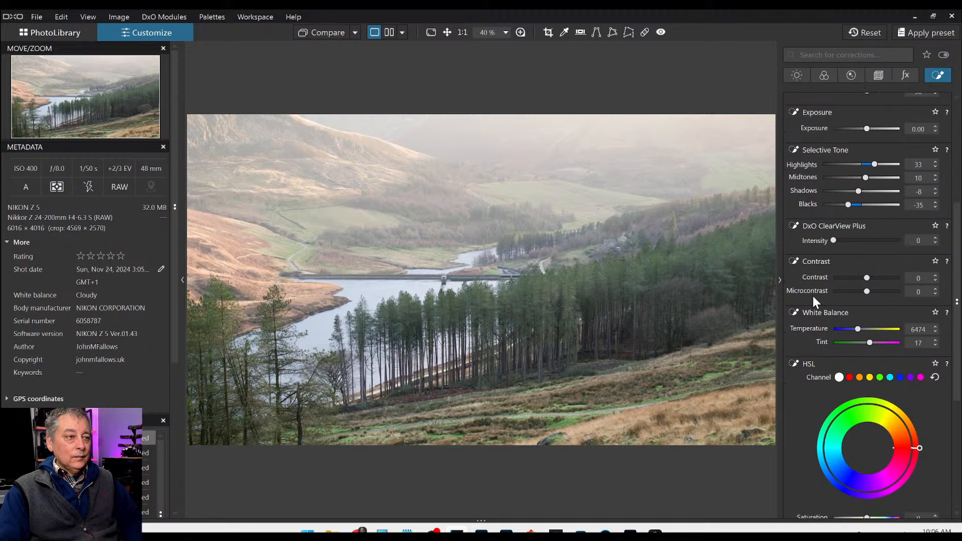
scroll(813, 296, up, 1)
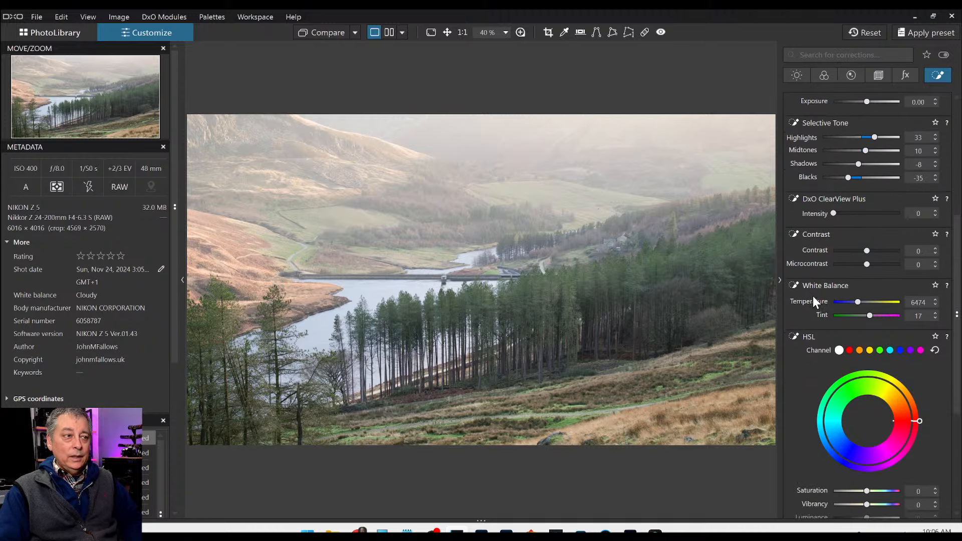
scroll(813, 296, down, 1)
scroll(812, 301, down, 1)
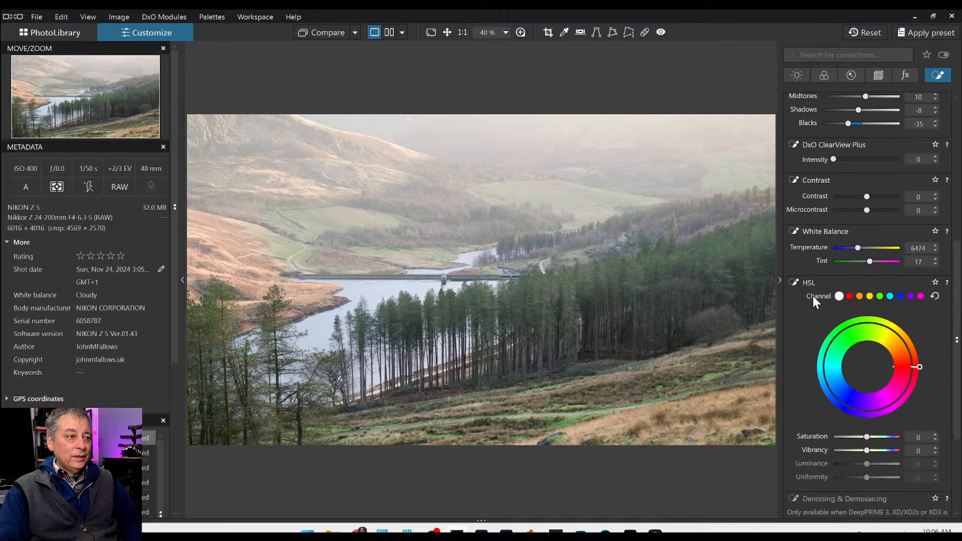
scroll(813, 295, down, 5)
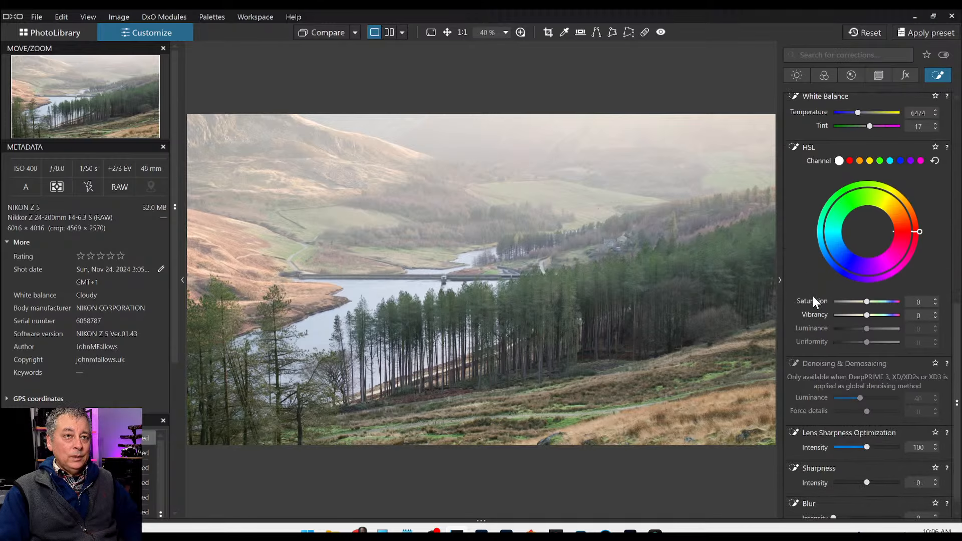
scroll(813, 296, up, 1)
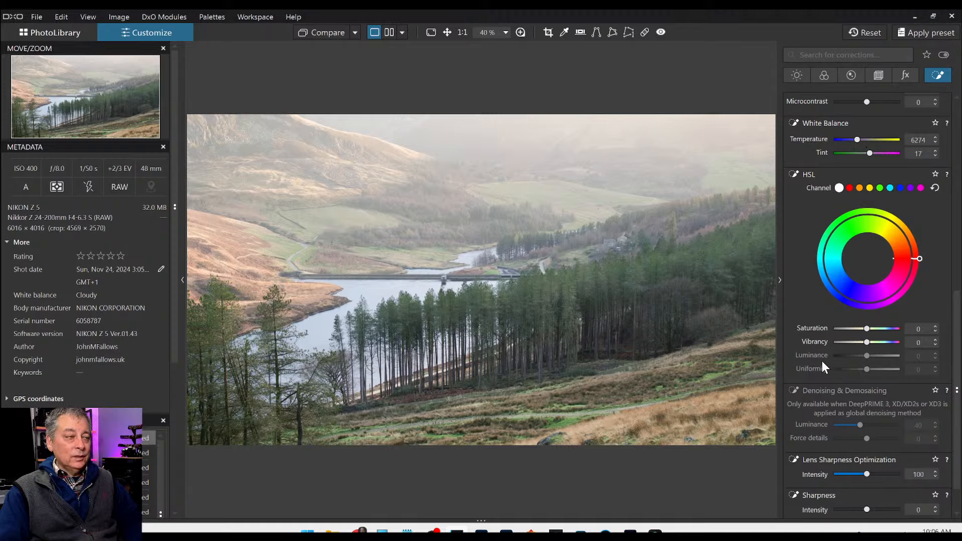
scroll(825, 364, up, 6)
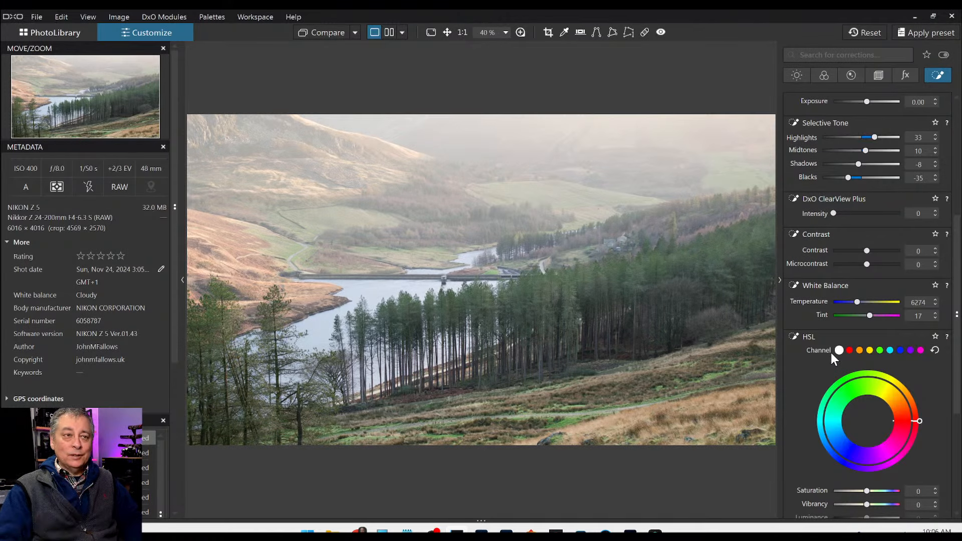
Check the control line's placement over the image and lower the mask's Microcontrast to -59.
key(l)
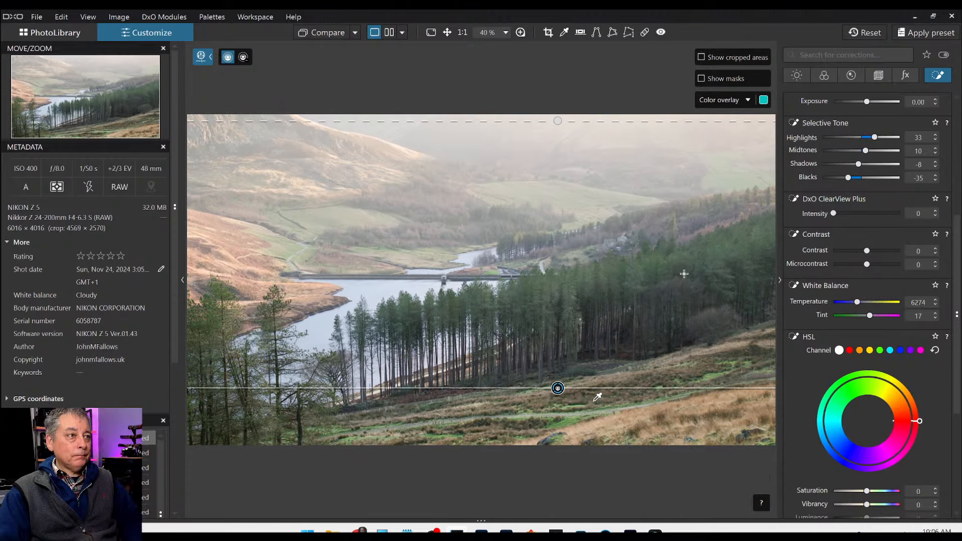
key(l)
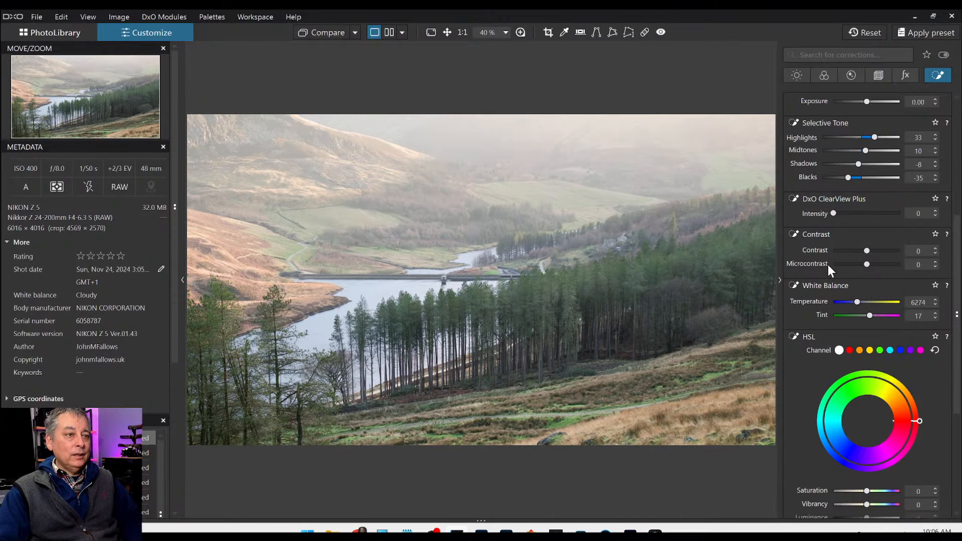
scroll(828, 265, up, 1)
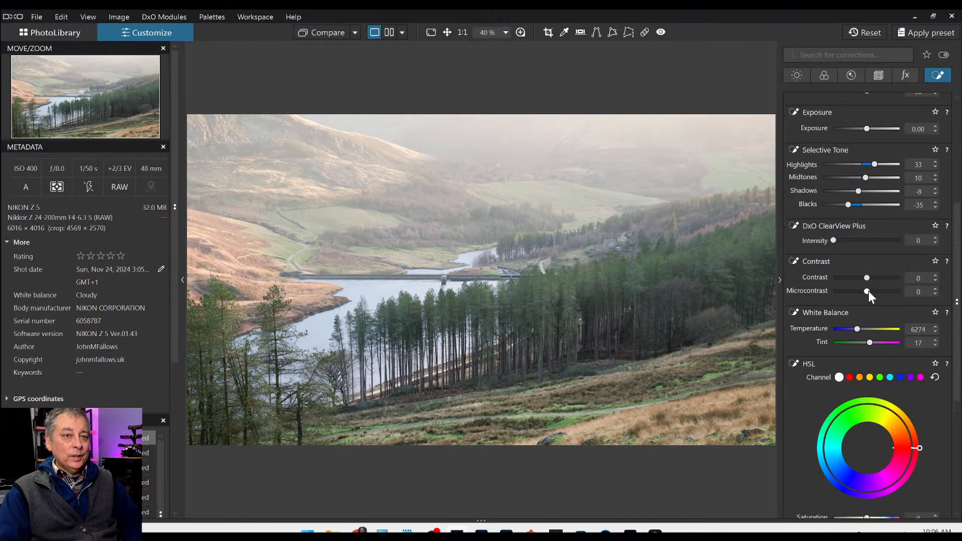
drag(870, 291, 847, 292)
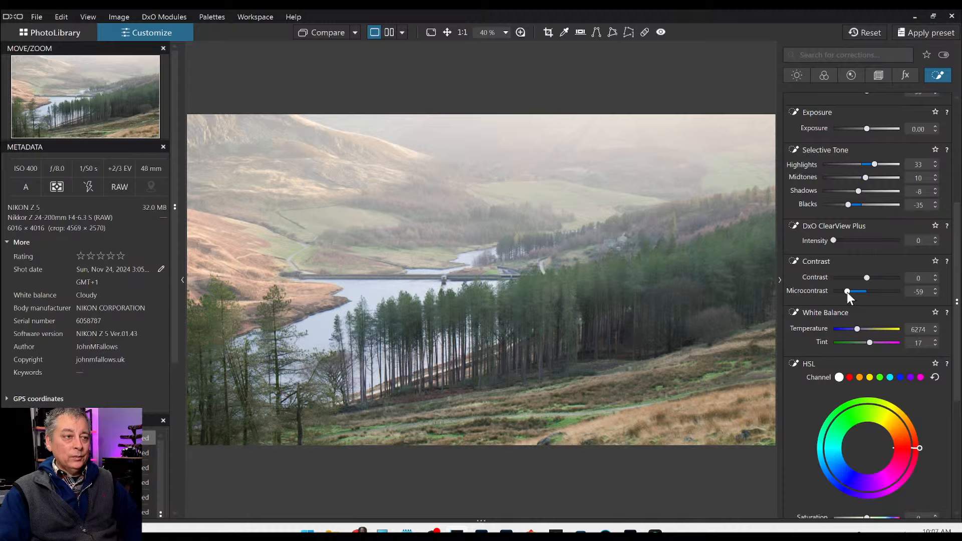
Reset the control line mask's Microcontrast to 0 and set its DxO ClearView Plus Intensity to 5.
double_click(847, 292)
scroll(835, 241, up, 1)
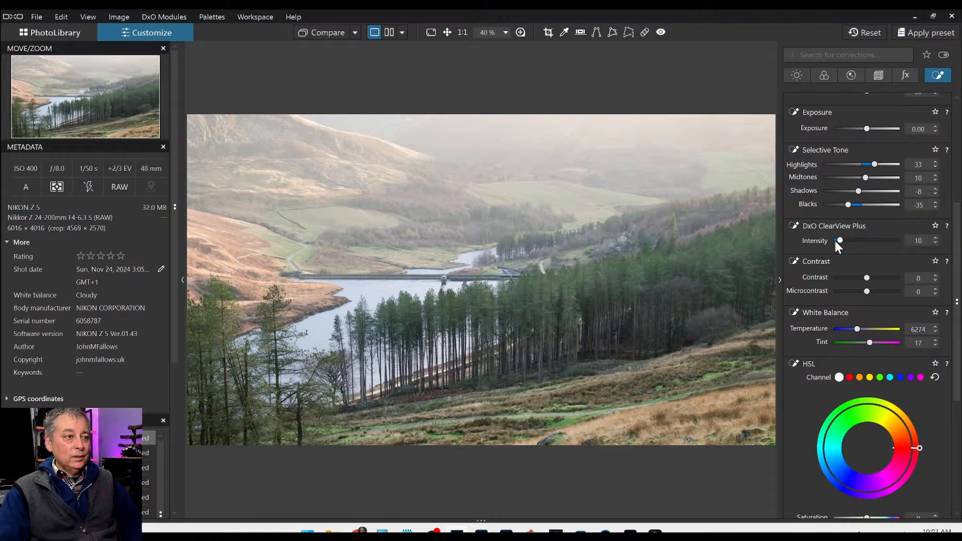
scroll(835, 241, down, 1)
scroll(823, 284, up, 1)
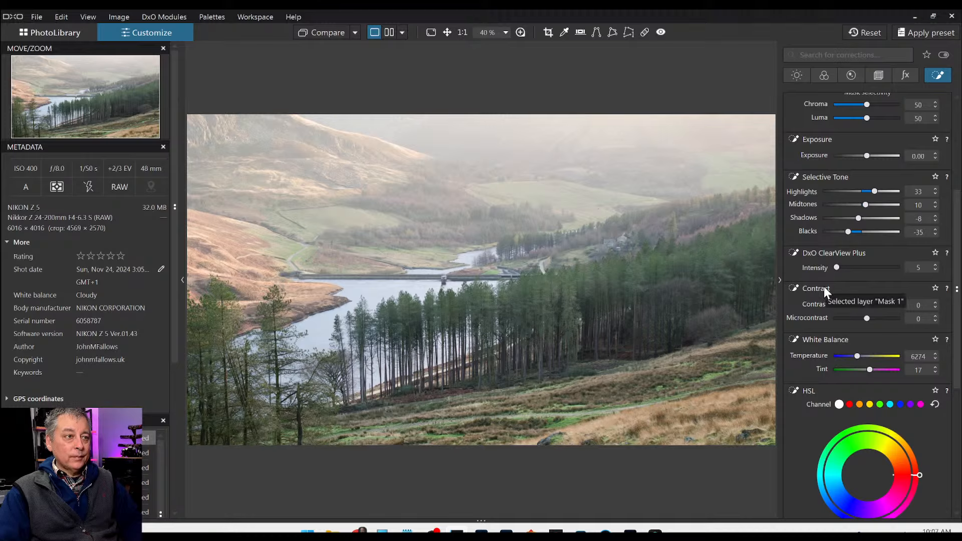
Create a new mask with a control line across the distant hills, its gradient fading out down at the grassy foreground slope.
scroll(835, 203, up, 3)
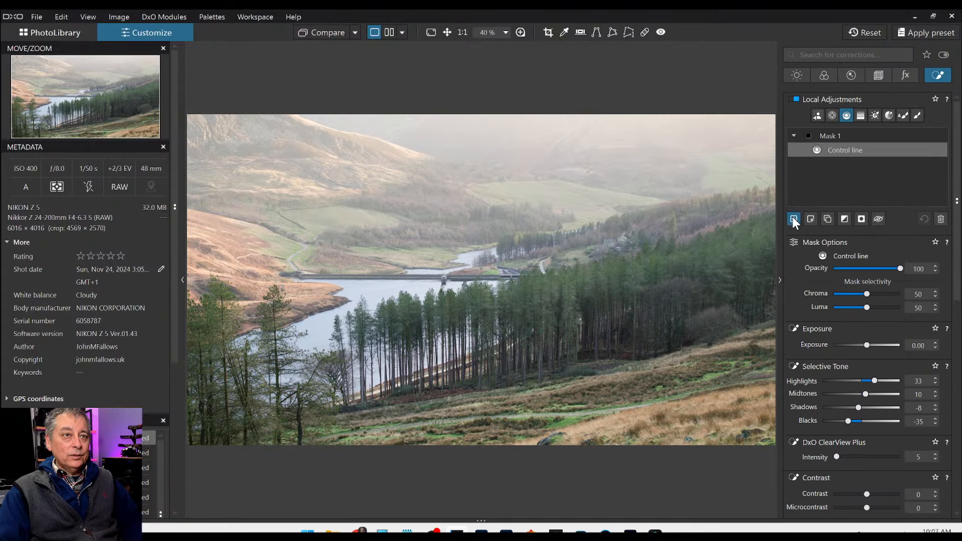
click(794, 219)
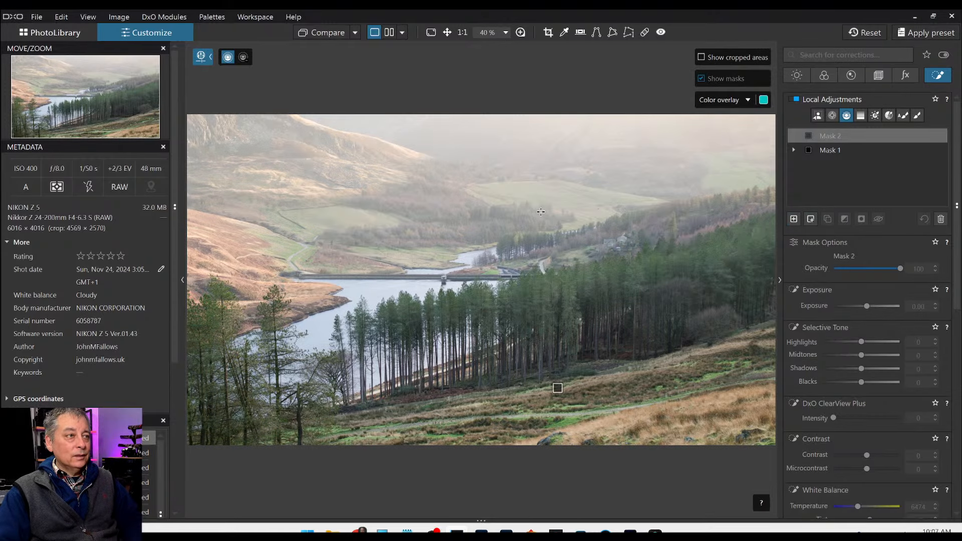
drag(550, 184, 553, 383)
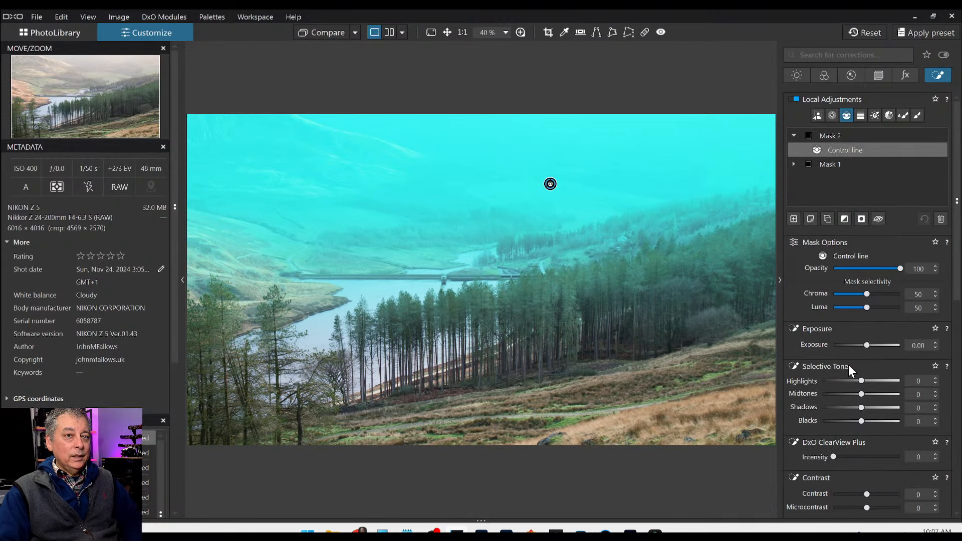
Set the new mask's Selective Tone to Highlights -25, Midtones 5, Shadows 20 and Blacks 35, and compare with the earlier version.
scroll(862, 382, down, 3)
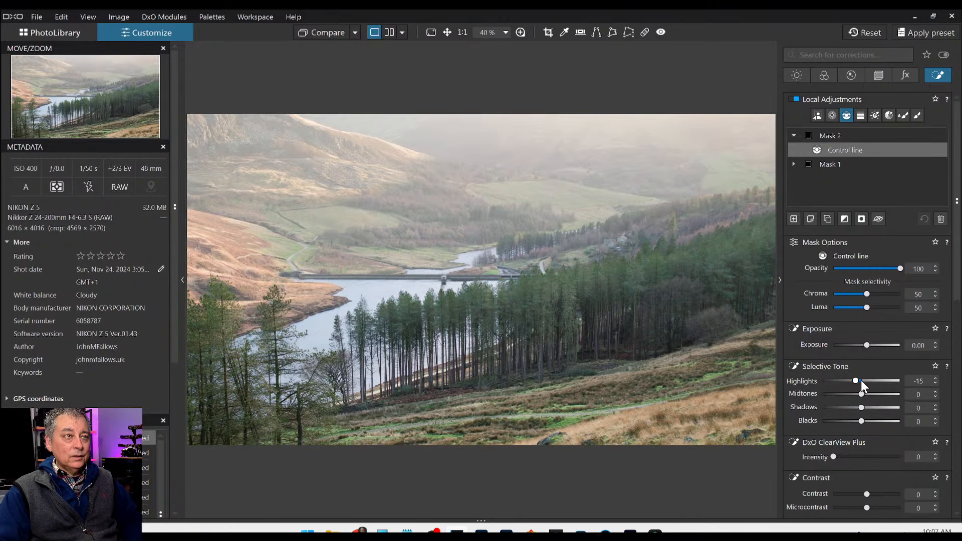
scroll(861, 380, down, 1)
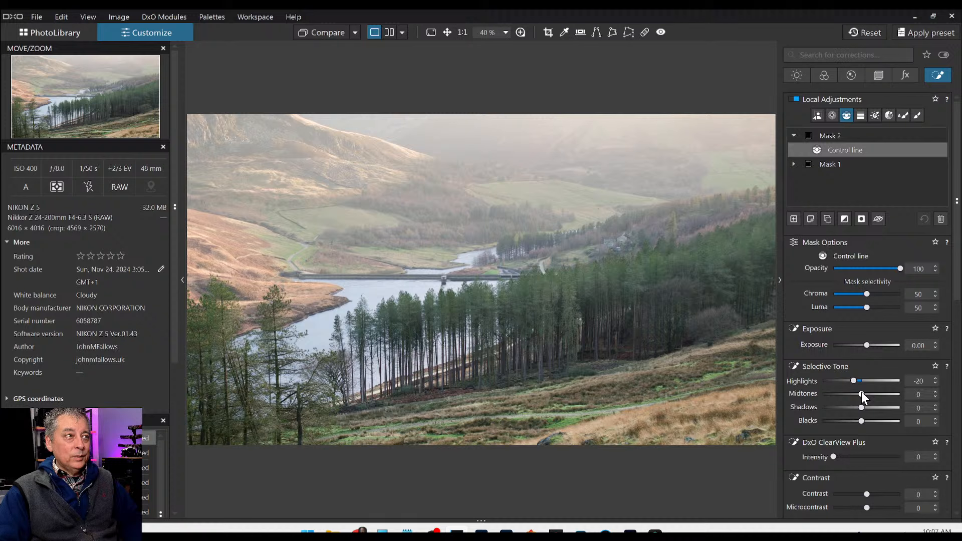
click(862, 393)
scroll(861, 408, up, 3)
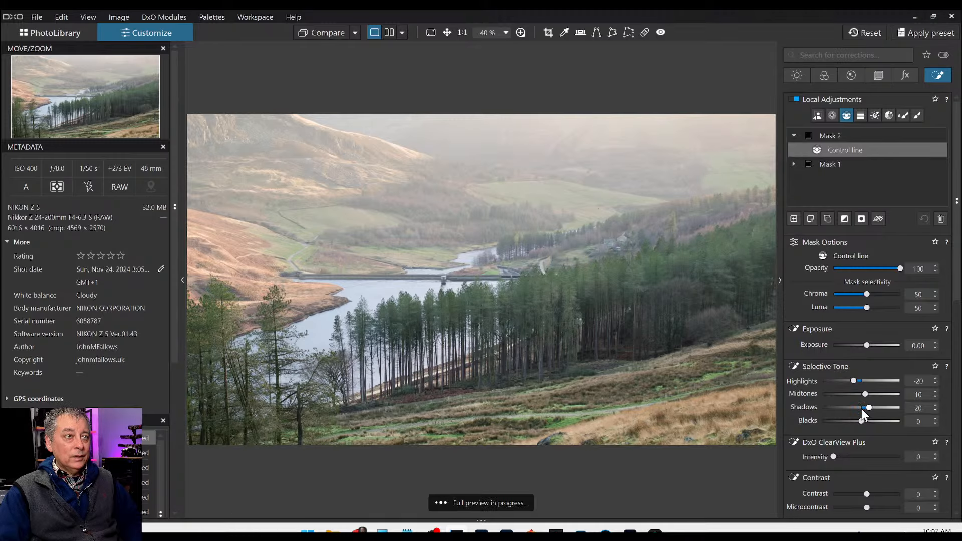
drag(862, 423, 875, 422)
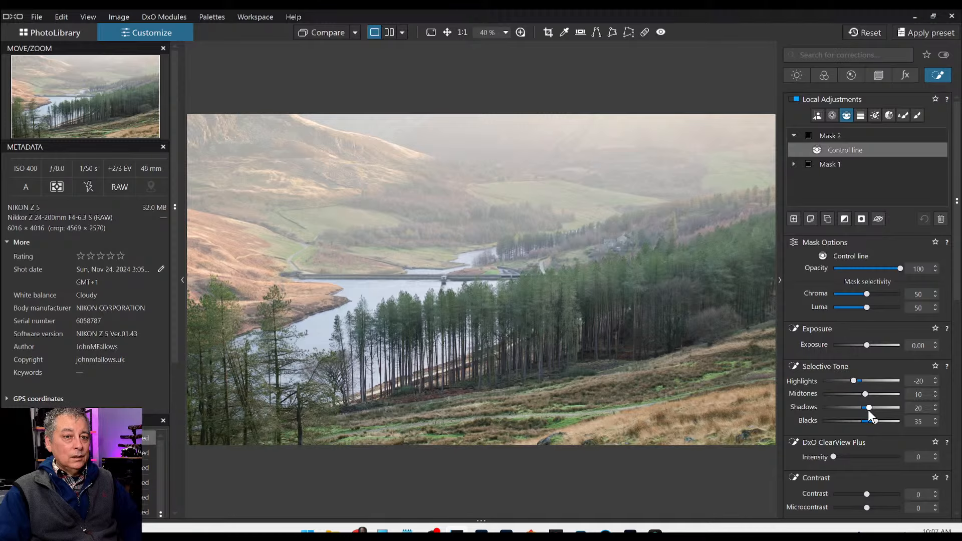
scroll(864, 393, down, 1)
scroll(853, 381, down, 1)
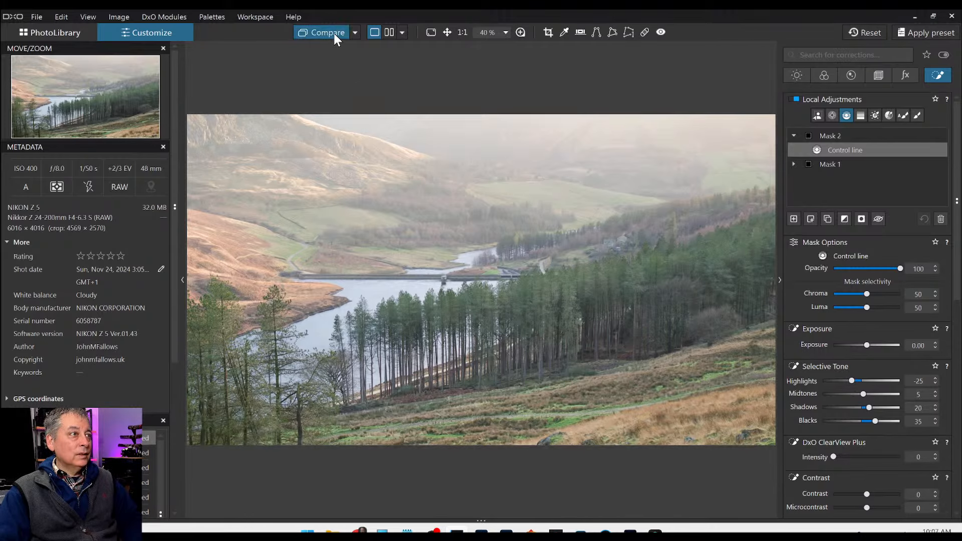
click(334, 34)
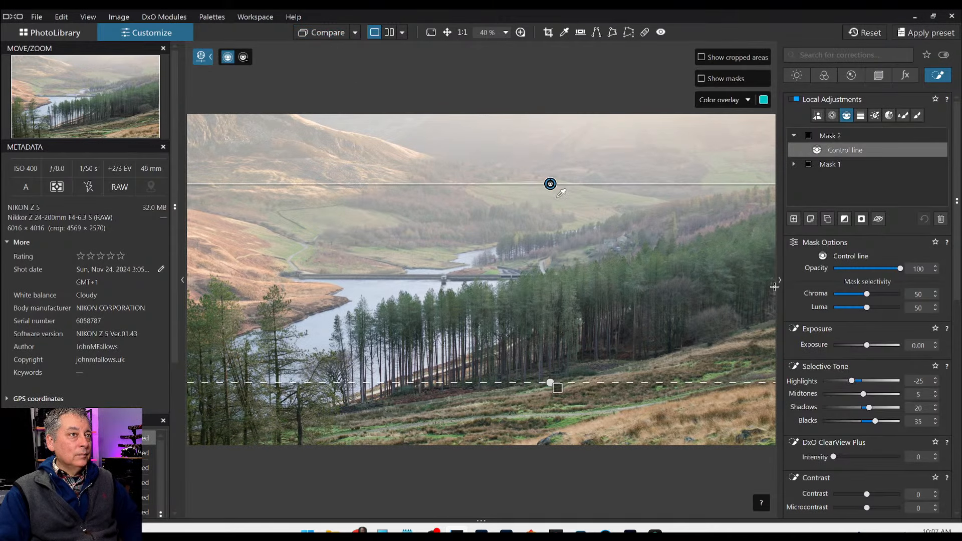
Sample the sunlit hillside with the control line's picker and, with the mask overlay shown, set Chroma and Luma selectivity to 60.
scroll(807, 387, down, 5)
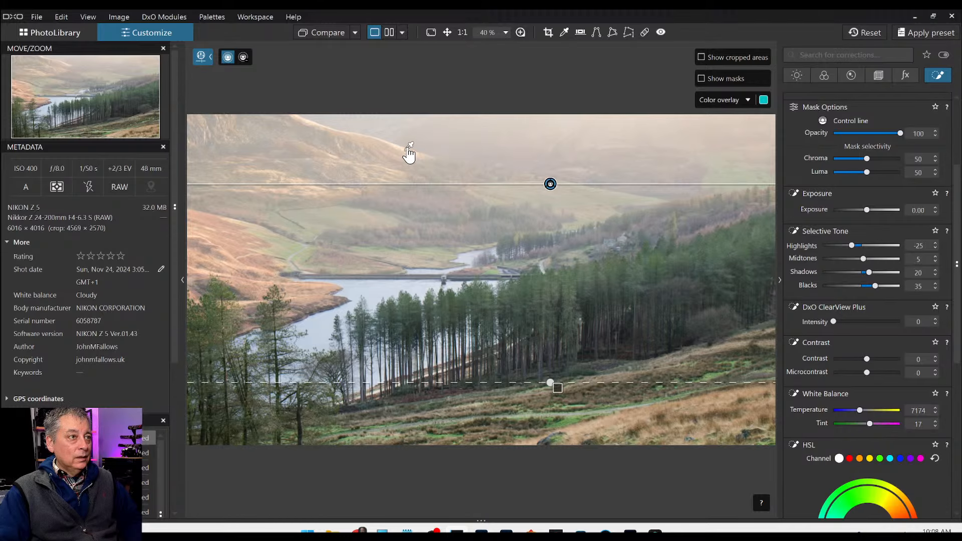
click(703, 79)
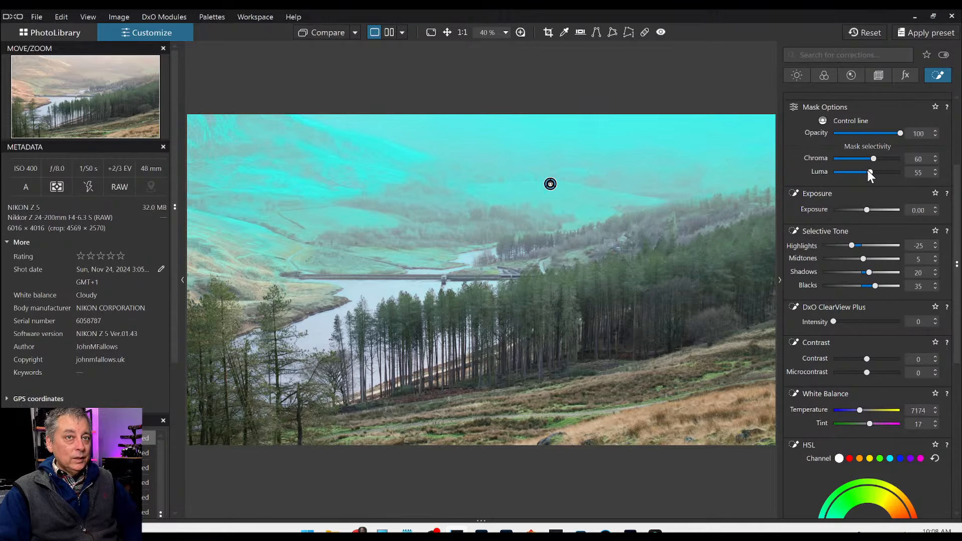
drag(870, 172, 873, 172)
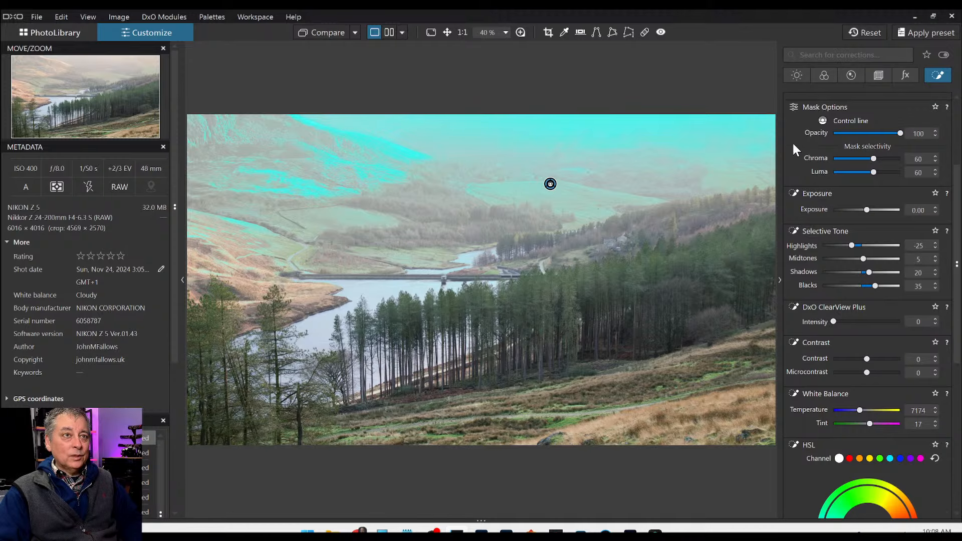
mouse_move(739, 103)
click(703, 79)
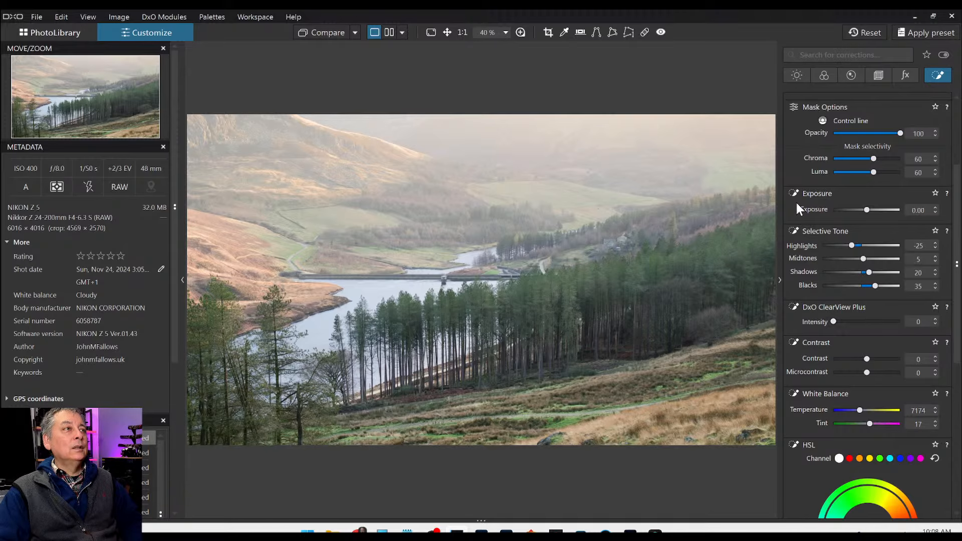
Compare the photo with and without the corrections to judge the effect of the distant-hills mask.
click(309, 34)
click(308, 33)
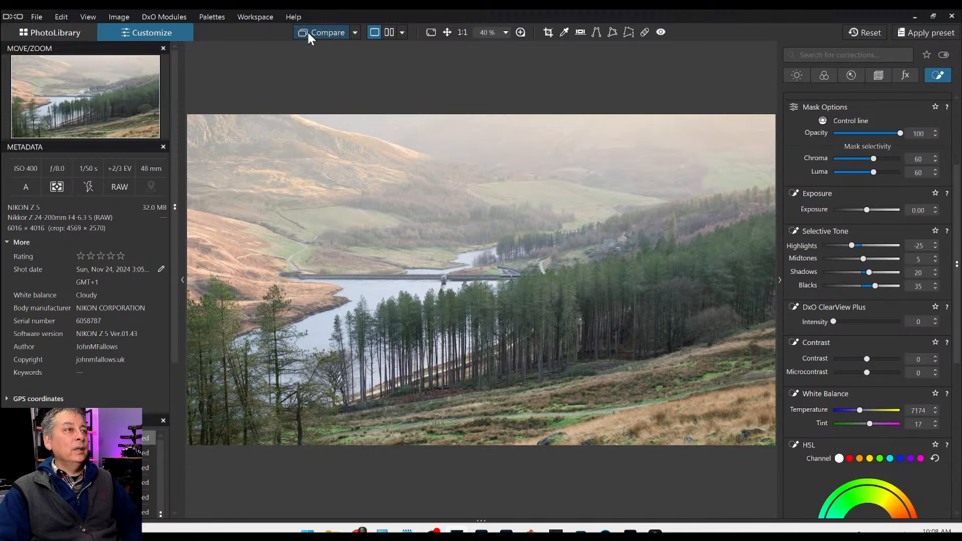
click(307, 32)
click(308, 33)
click(307, 32)
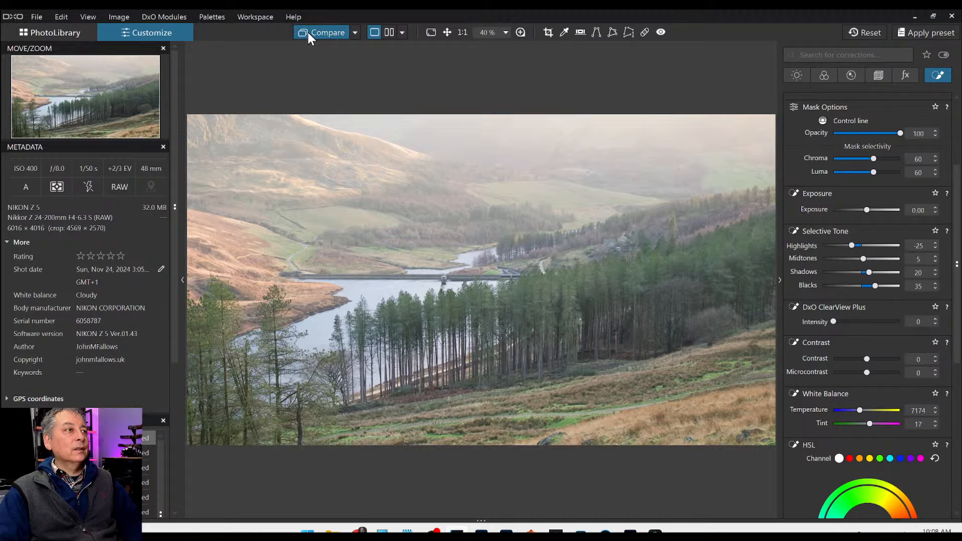
click(307, 32)
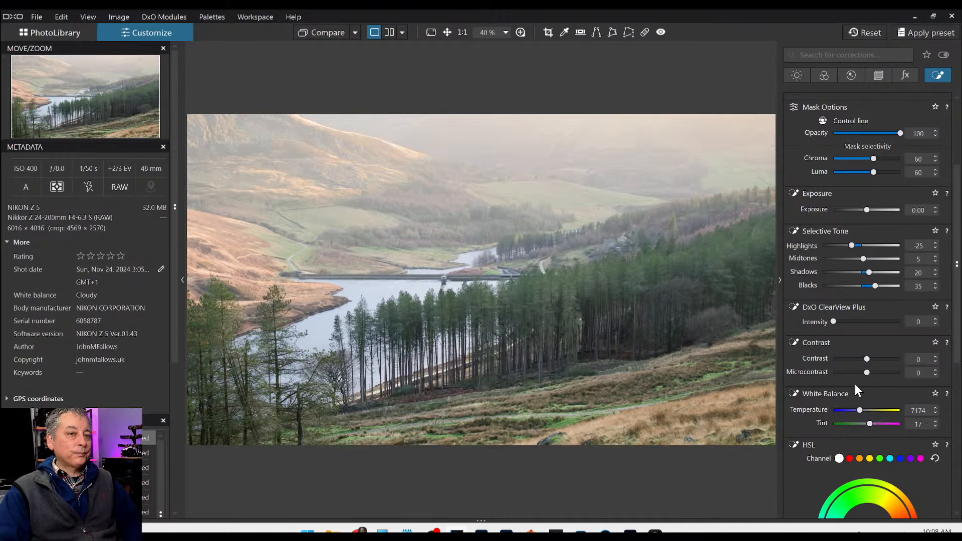
Set the distant-hills mask's Microcontrast to 15, then Blacks to 23, Shadows to 13 and Midtones to 1.
scroll(841, 379, down, 1)
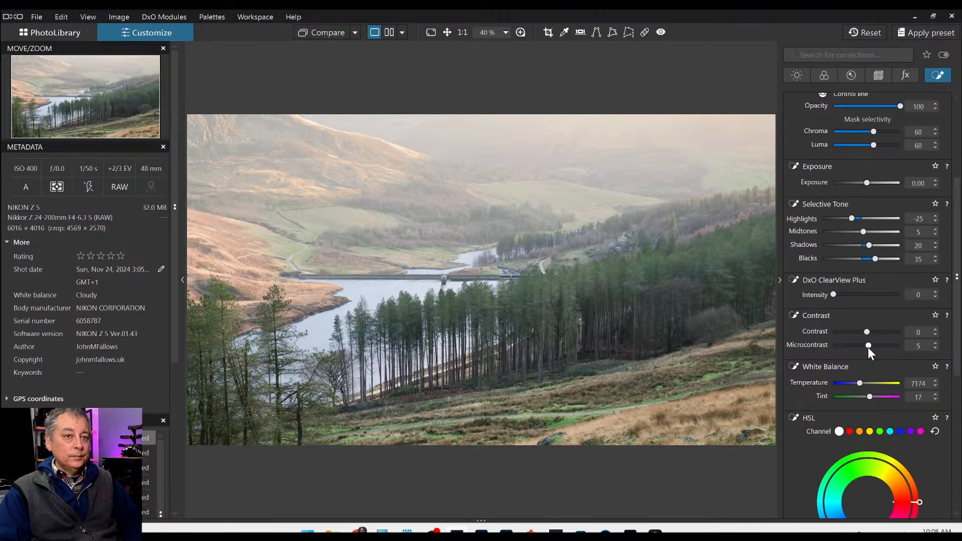
scroll(868, 347, up, 1)
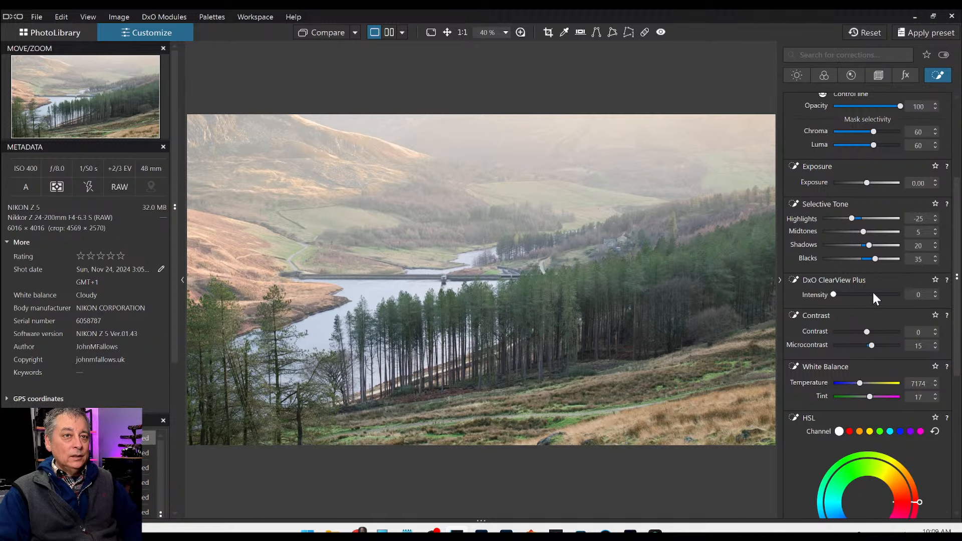
drag(874, 259, 862, 233)
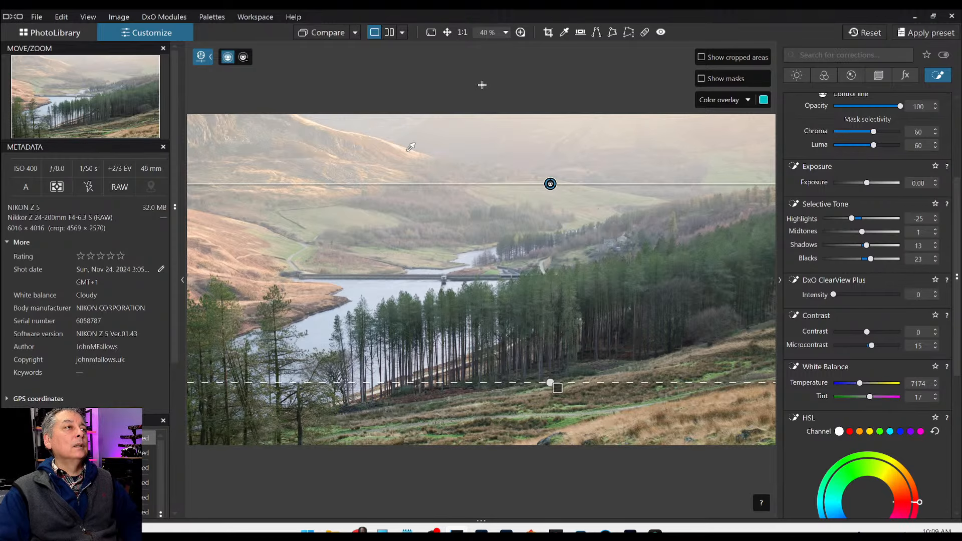
Compare the edited reservoir photo with its earlier state several times, switching the comparison reference to another version.
click(320, 32)
click(319, 32)
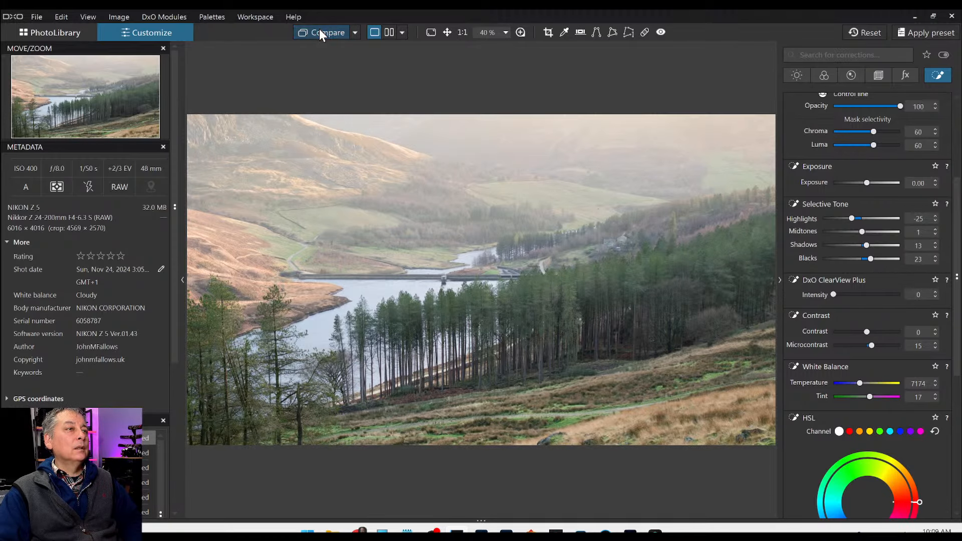
click(320, 32)
click(319, 33)
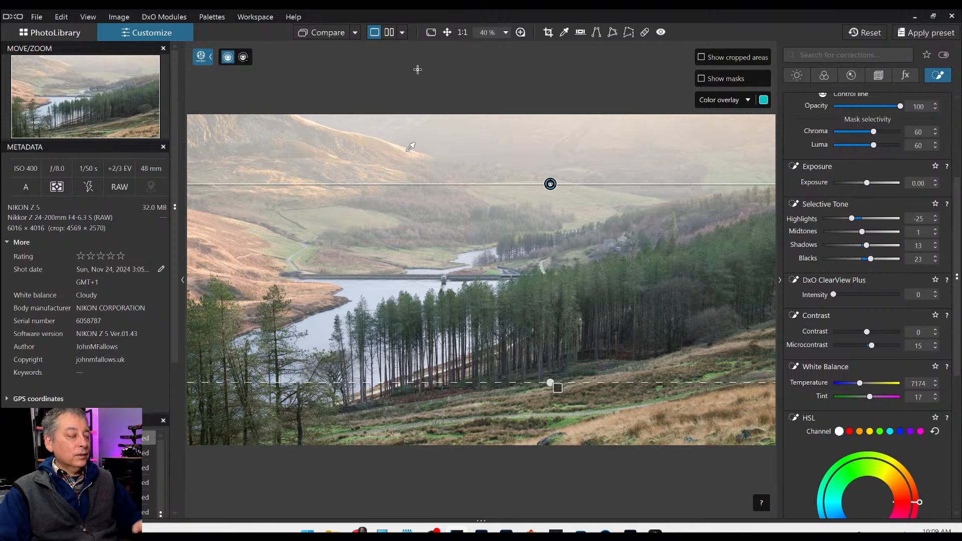
click(327, 34)
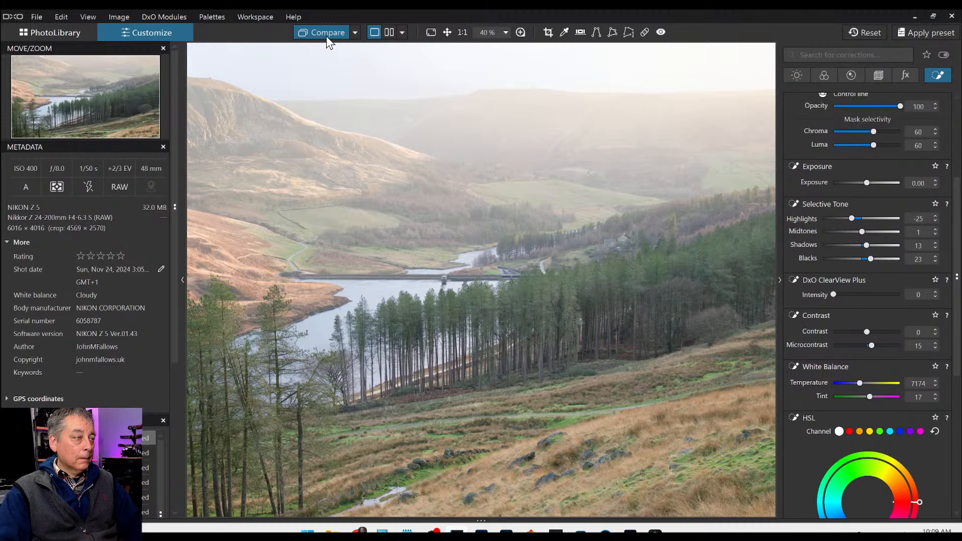
click(326, 37)
click(354, 34)
click(373, 74)
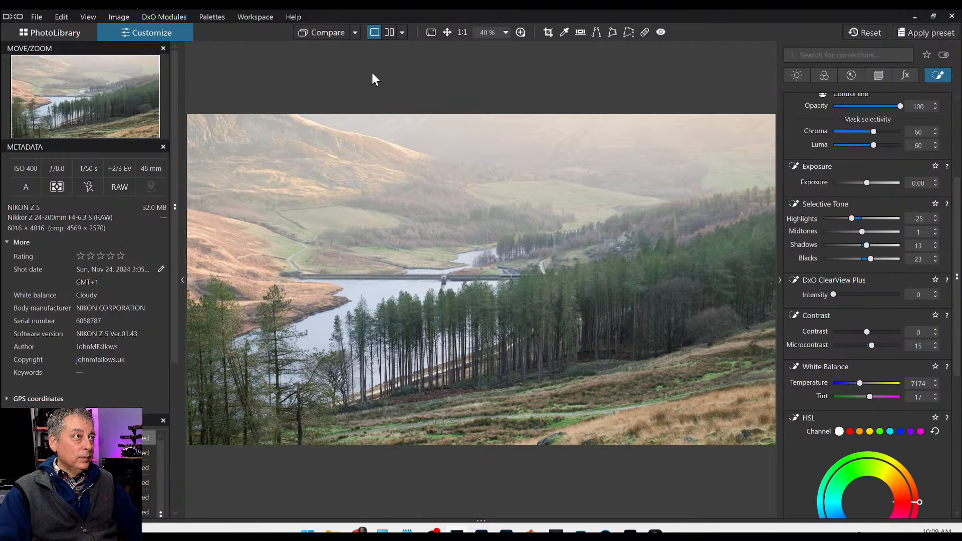
click(334, 32)
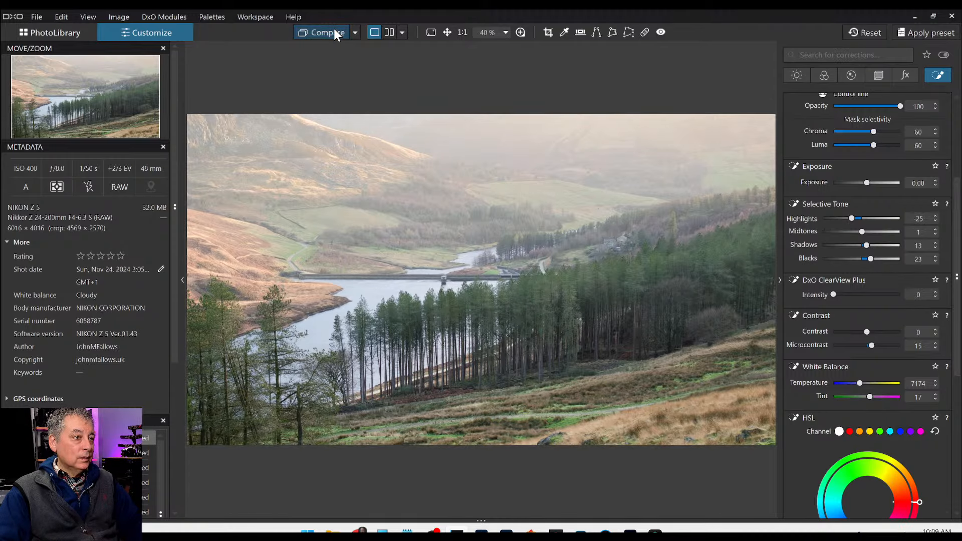
click(334, 28)
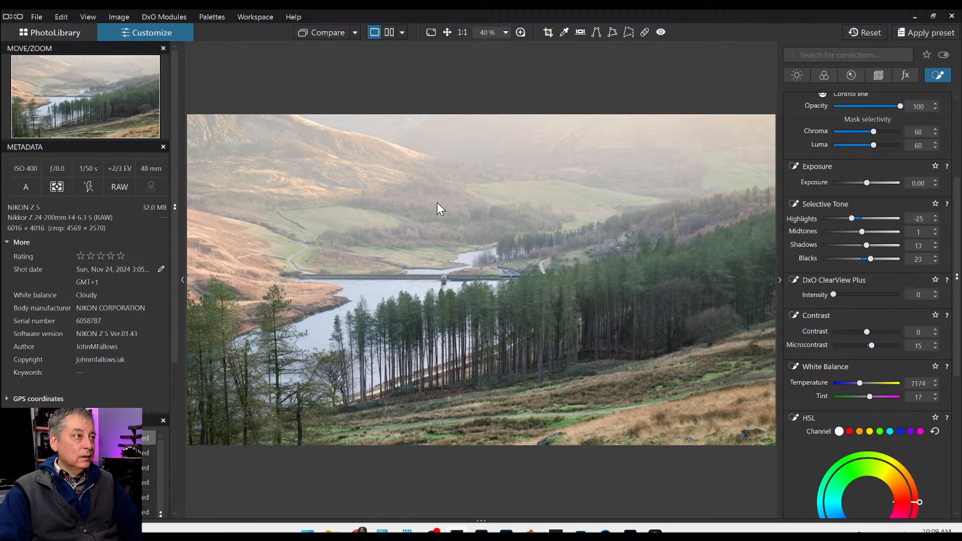
click(326, 32)
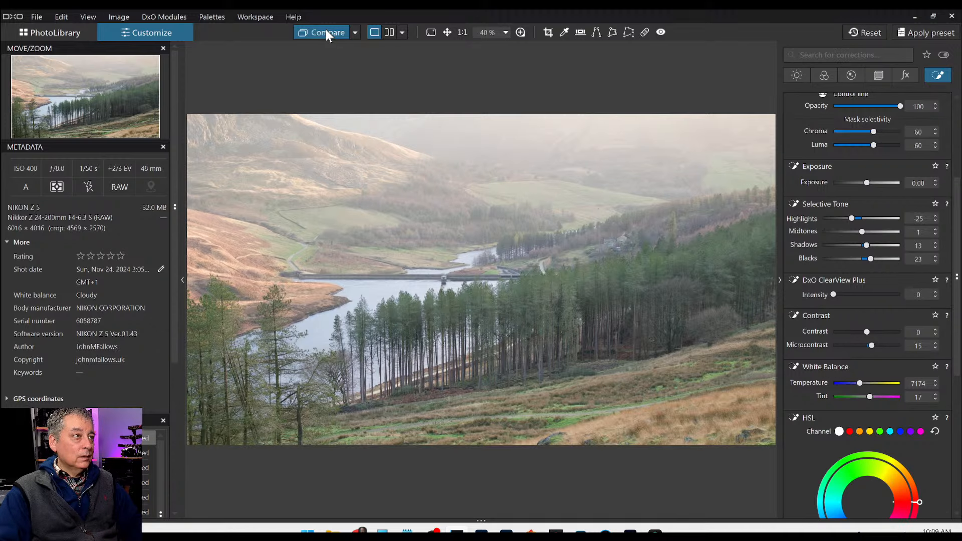
click(326, 31)
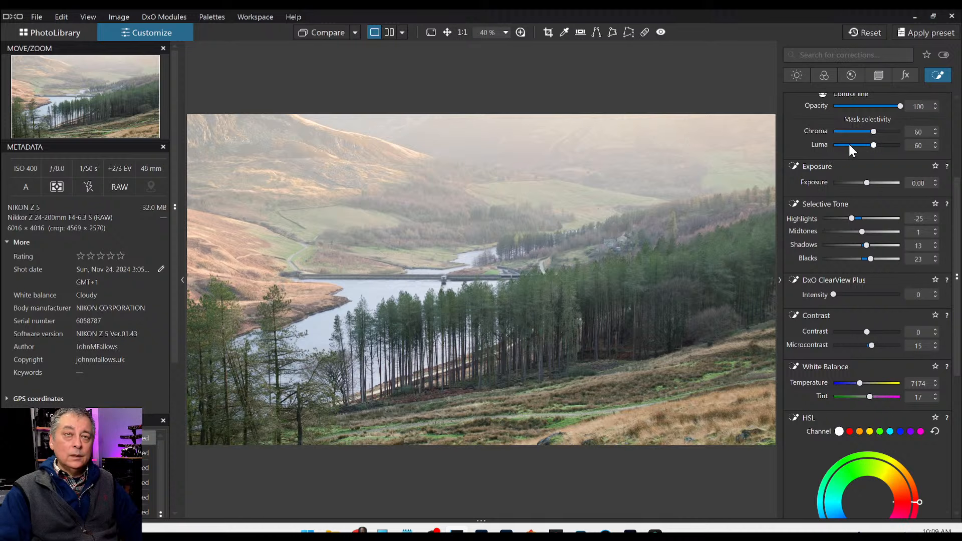
Select the control line of Mask 1 and set its white balance Tint to 7.
scroll(851, 241, up, 5)
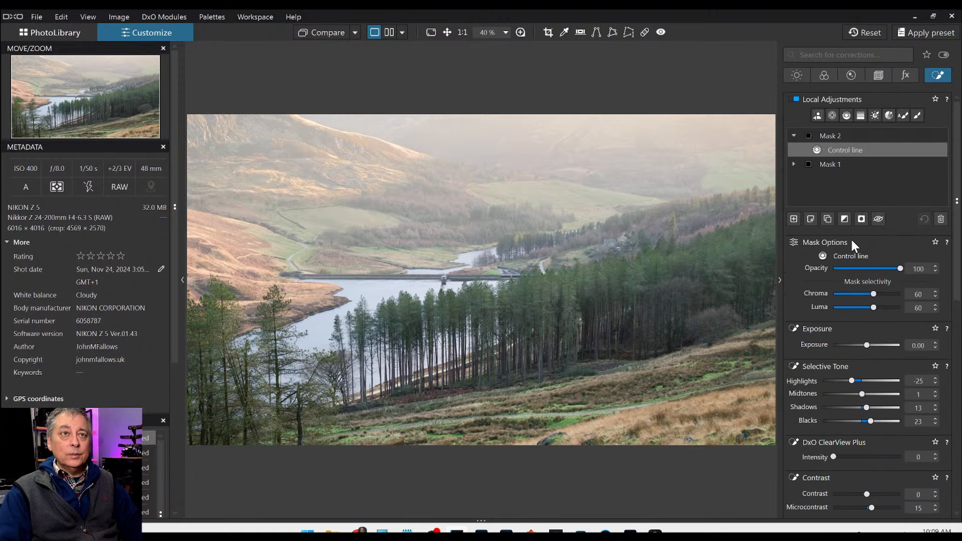
click(841, 166)
click(843, 166)
scroll(870, 378, down, 3)
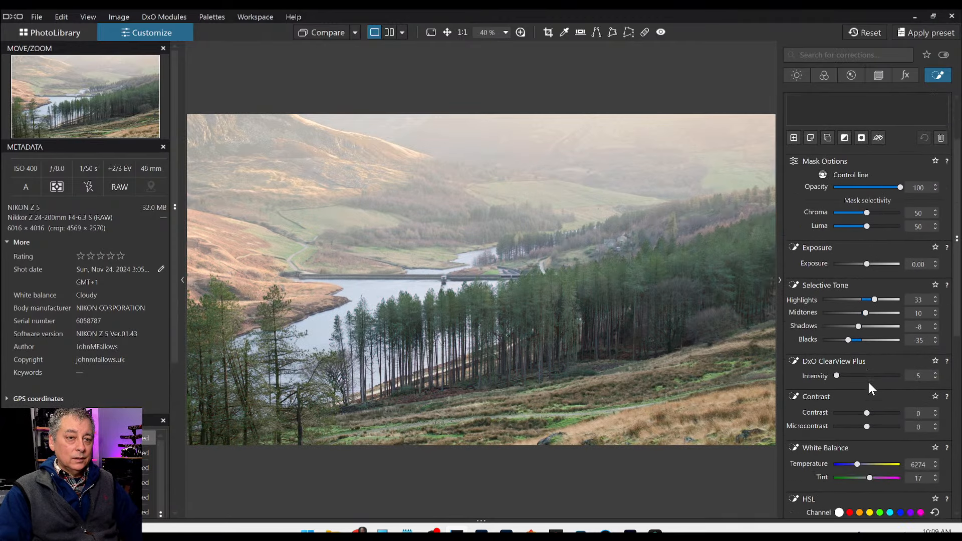
scroll(869, 387, down, 1)
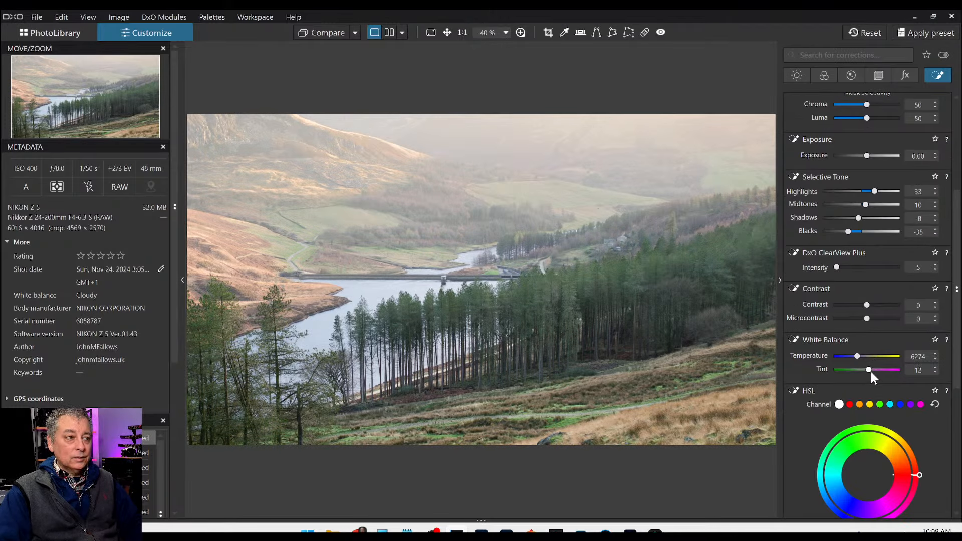
scroll(871, 372, down, 5)
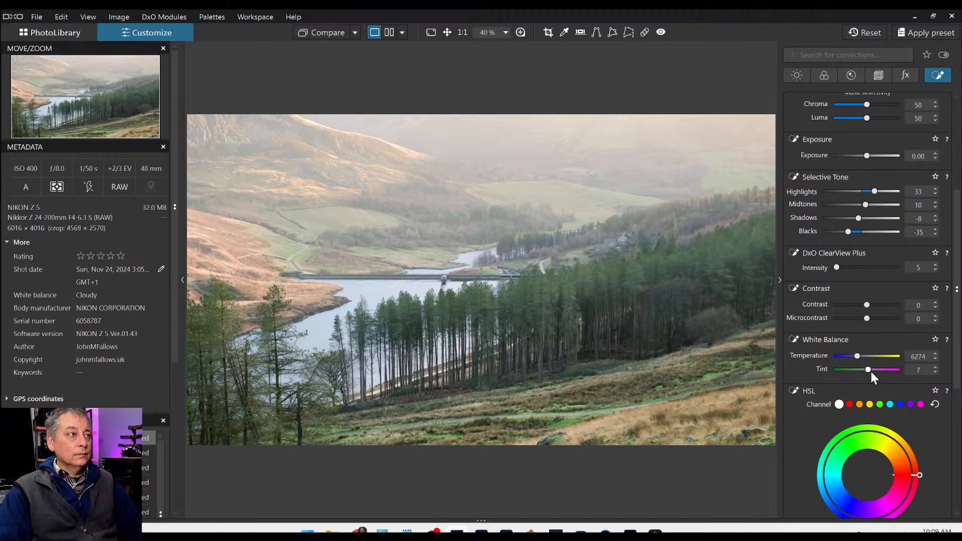
Select the control line of Mask 2 and set its white balance Tint to 22.
scroll(882, 125, up, 3)
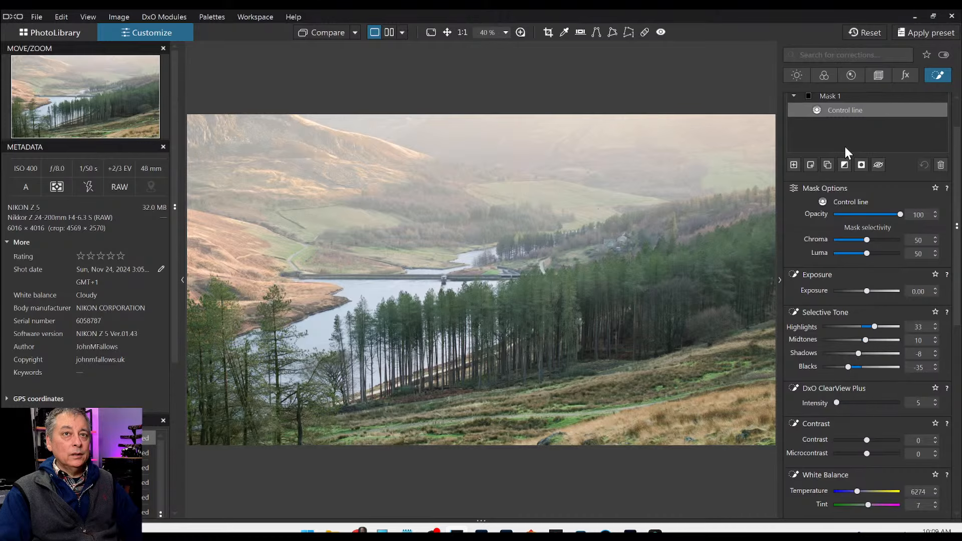
scroll(817, 207, up, 1)
click(831, 112)
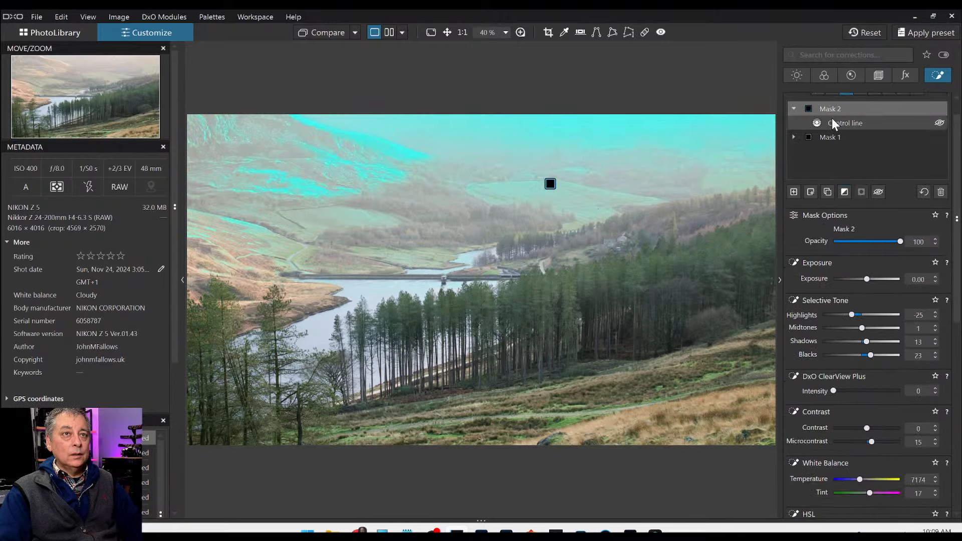
click(833, 123)
scroll(853, 441, down, 3)
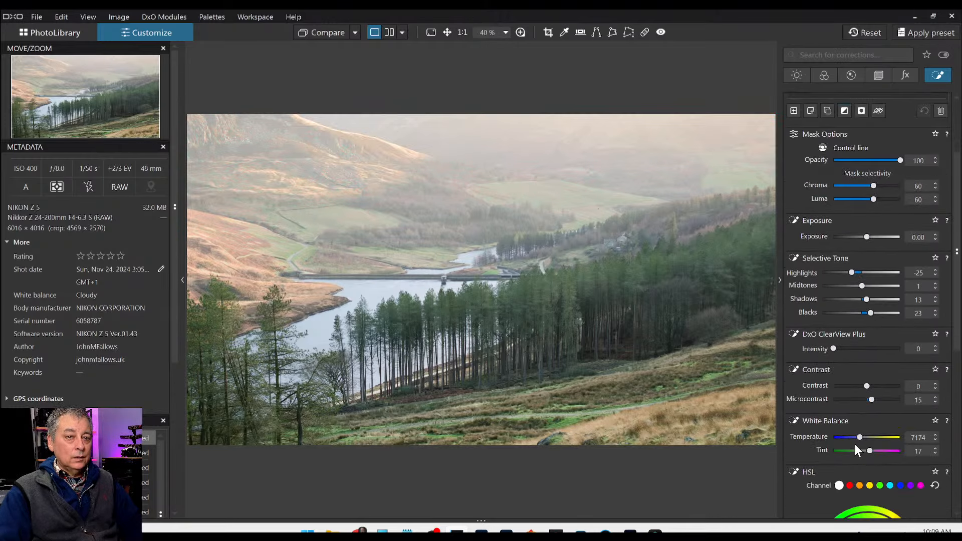
scroll(855, 445, down, 1)
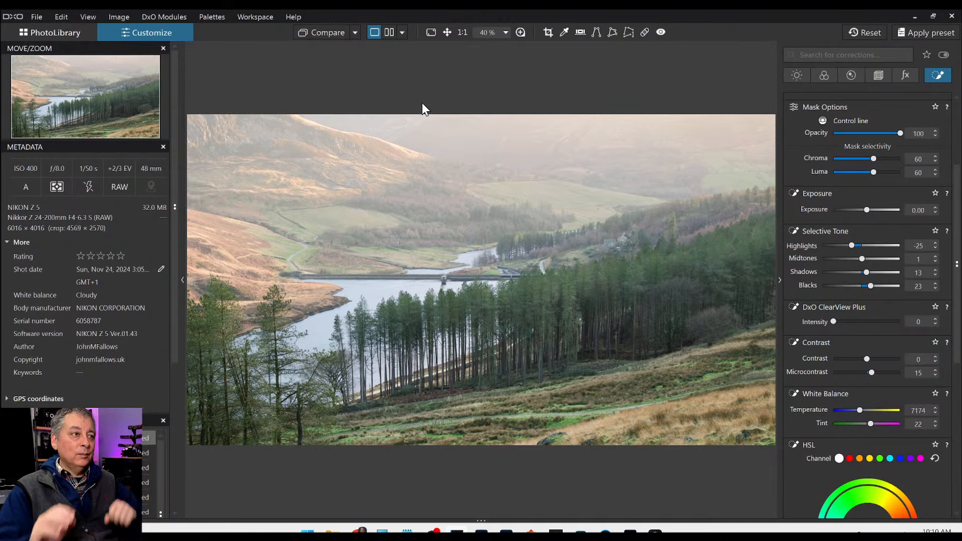
Create a new mask and use AI mask selection to cover the narrow stretches of water beyond the dam.
scroll(852, 212, up, 5)
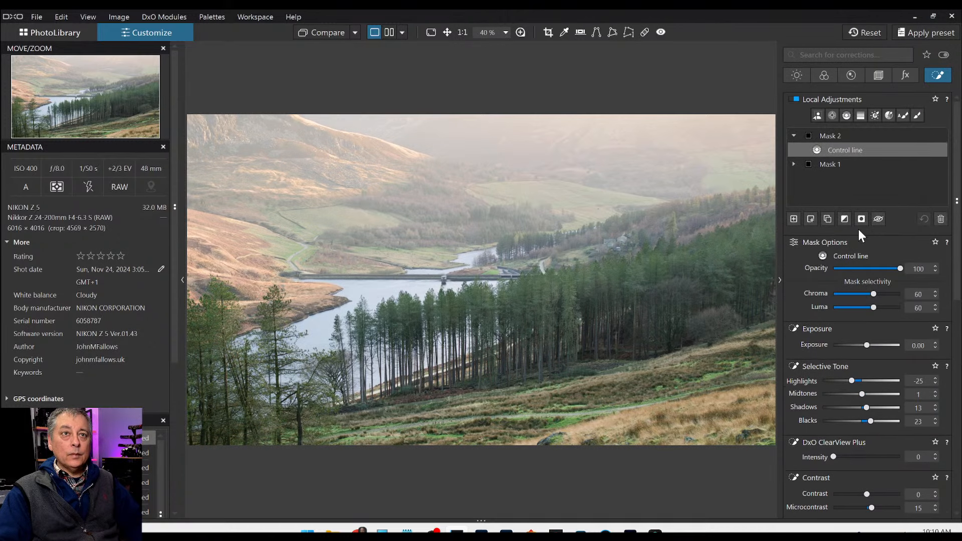
click(794, 219)
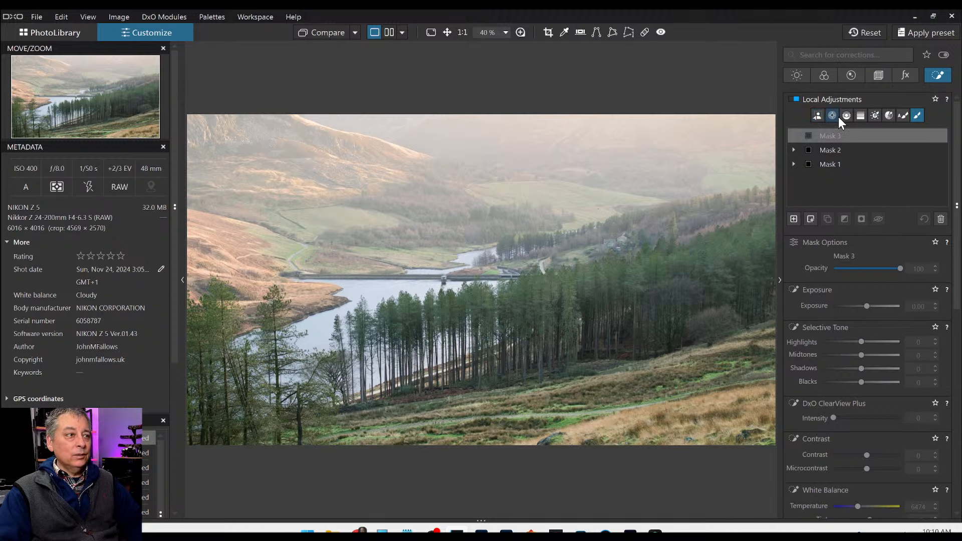
click(822, 116)
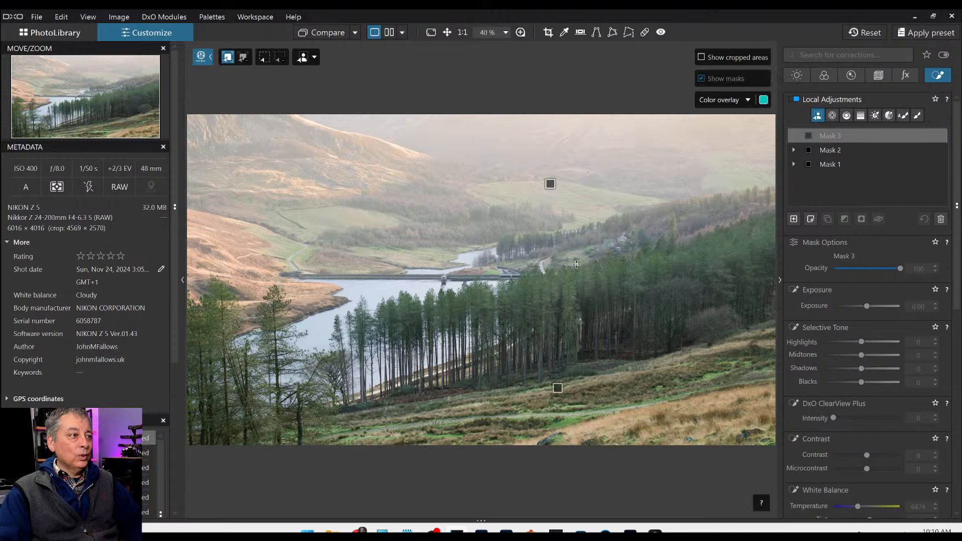
click(398, 284)
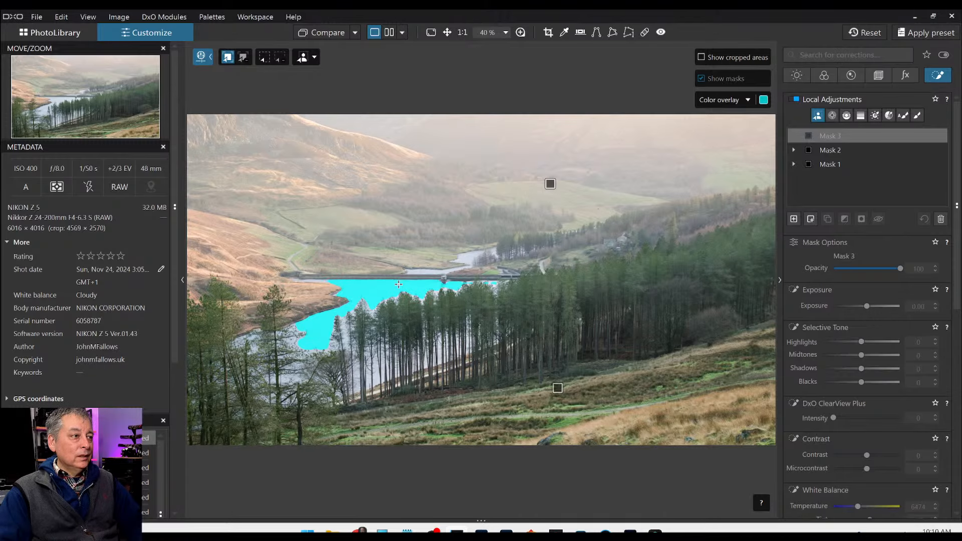
click(425, 273)
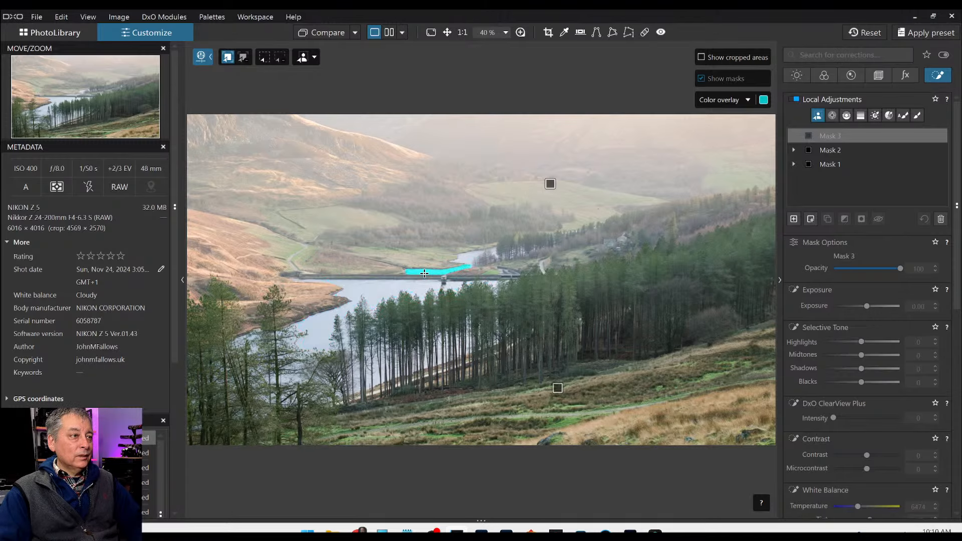
click(459, 258)
click(469, 261)
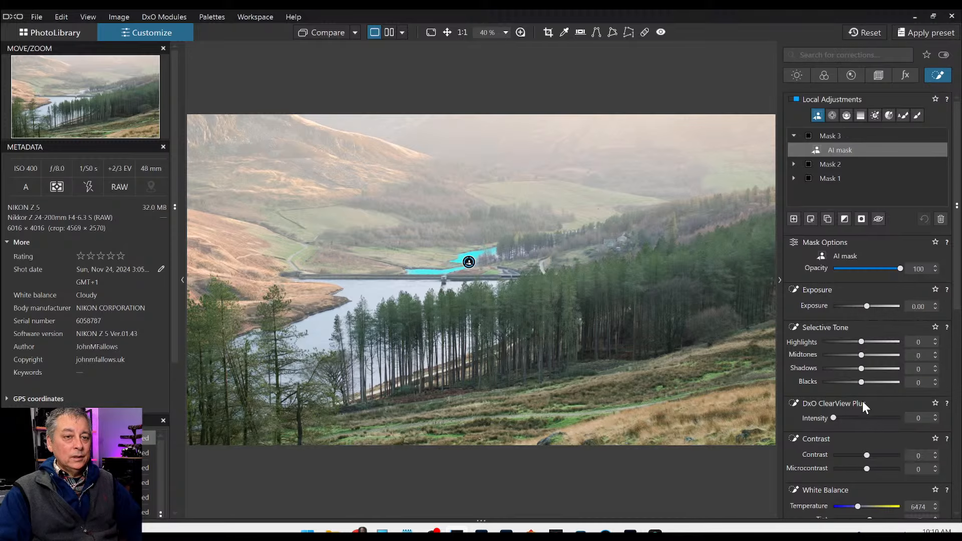
Set the water mask's ClearView Plus intensity to 50, Blacks to -44, Shadows to -19, Exposure to -0.30 and Temperature to 6074.
click(867, 418)
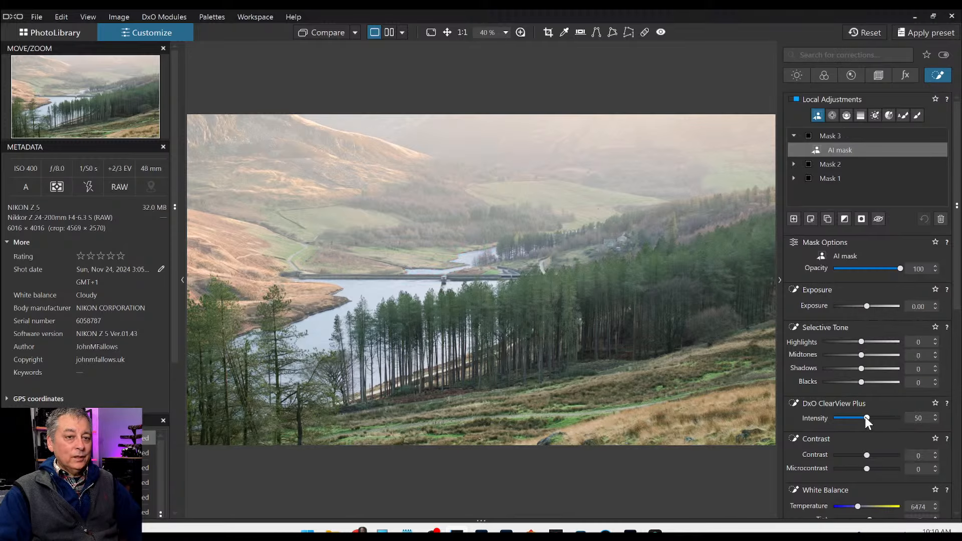
drag(850, 383, 844, 383)
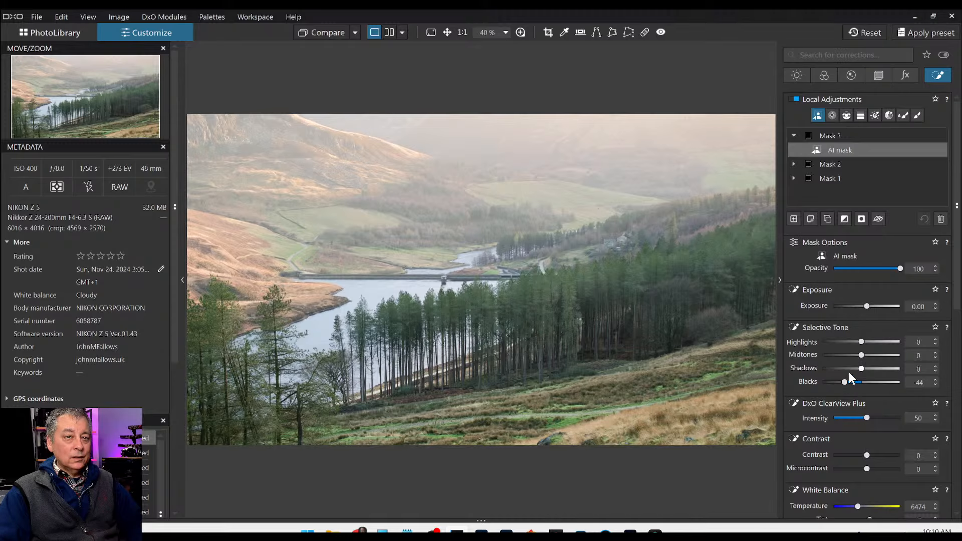
drag(849, 371, 855, 371)
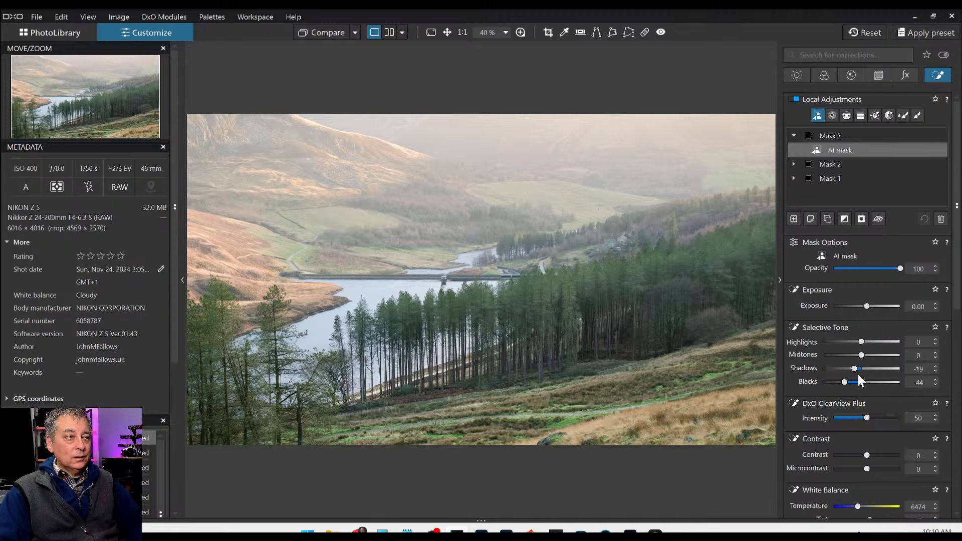
scroll(840, 434, down, 1)
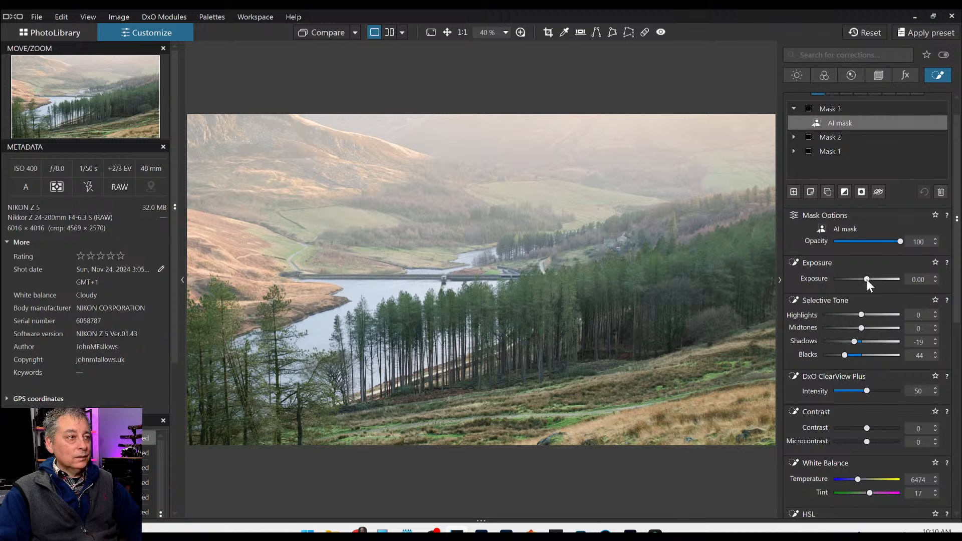
drag(867, 279, 866, 279)
scroll(814, 394, down, 3)
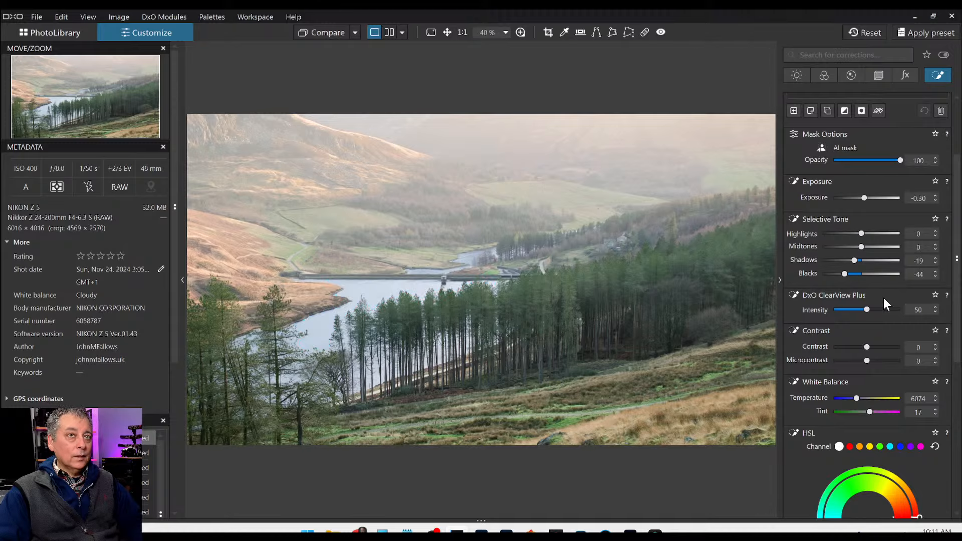
Add an AI sub mask to Mask 3 that covers the main reservoir water in front of the dam.
scroll(854, 289, up, 3)
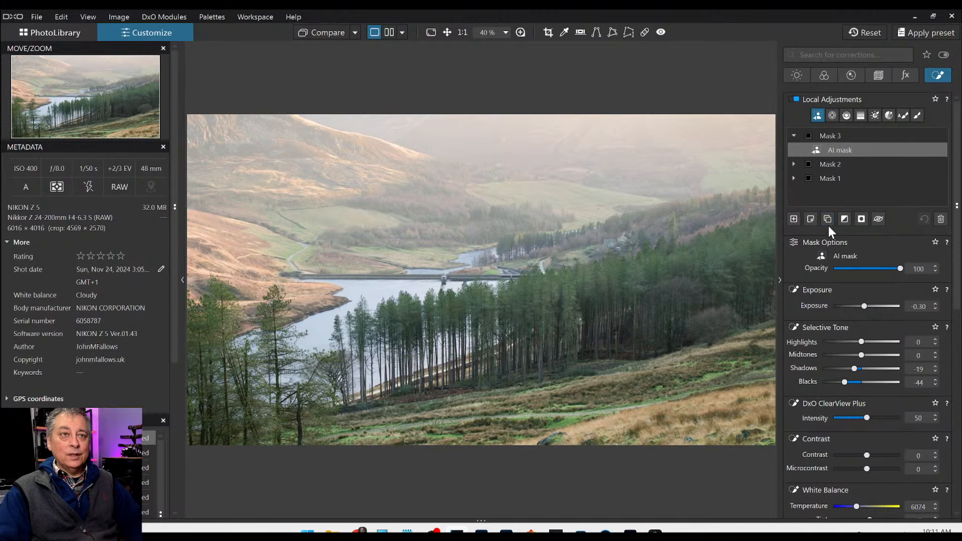
click(812, 219)
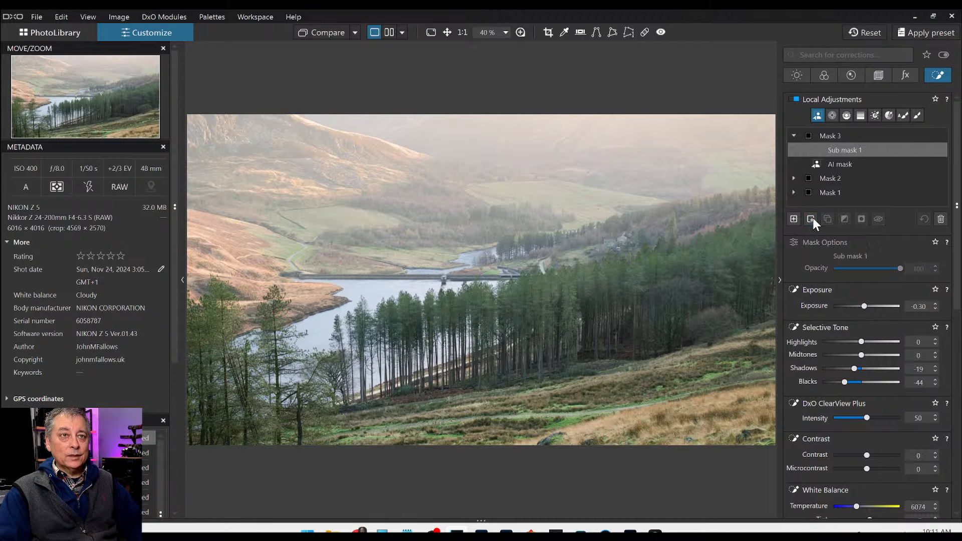
click(817, 116)
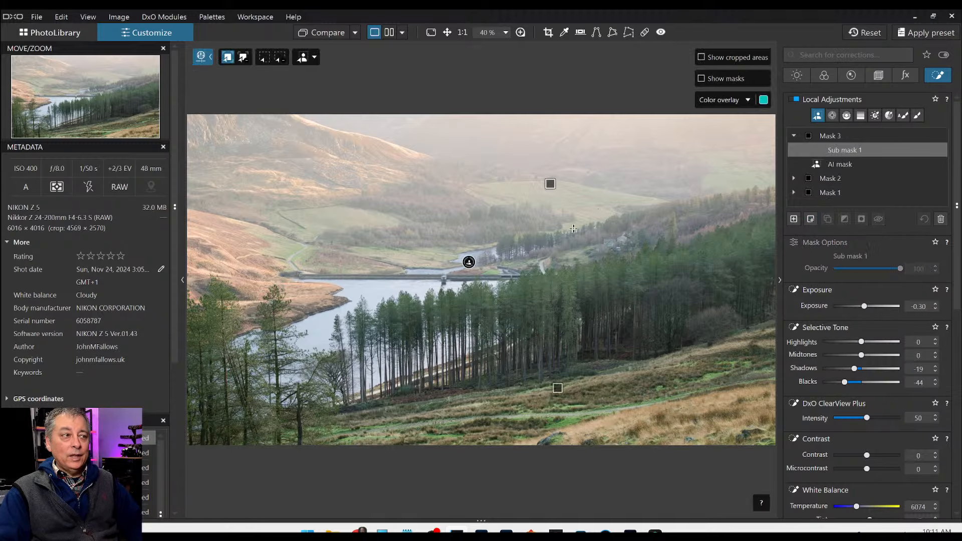
click(392, 290)
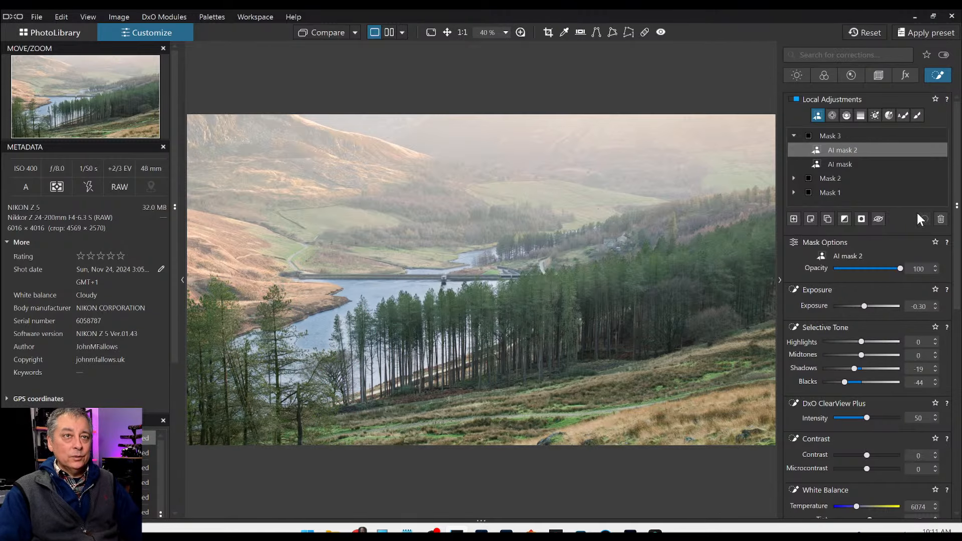
click(811, 219)
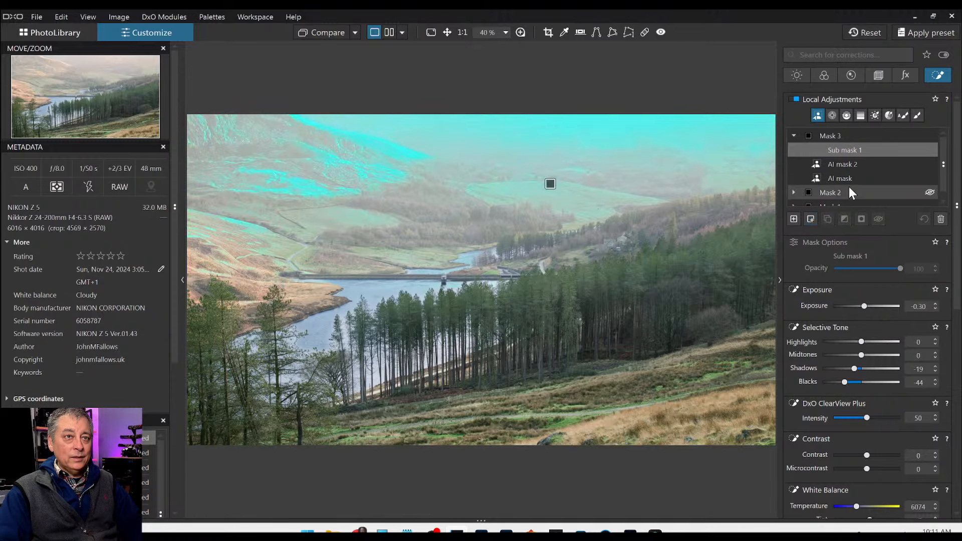
click(917, 116)
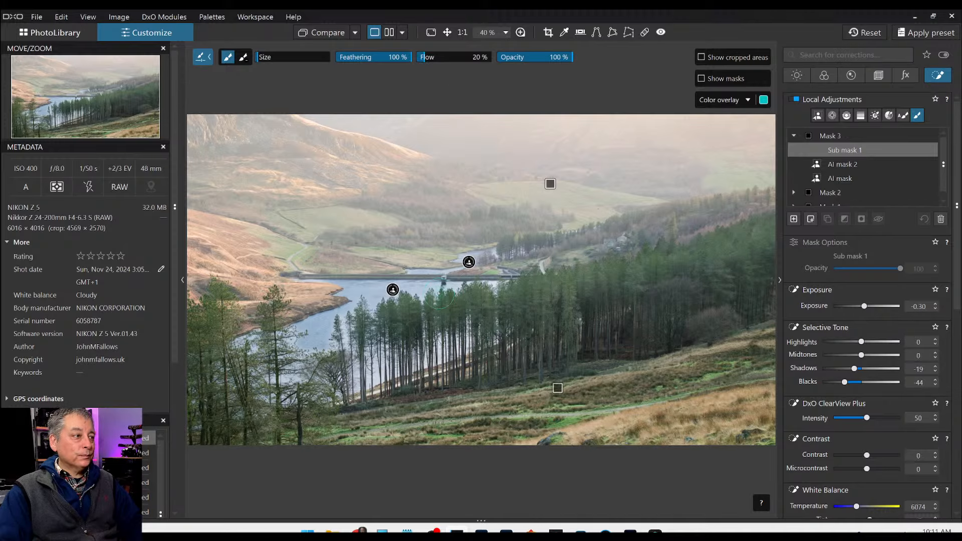
mouse_move(375, 363)
mouse_down()
mouse_move(376, 384)
mouse_move(379, 365)
mouse_move(386, 372)
mouse_up()
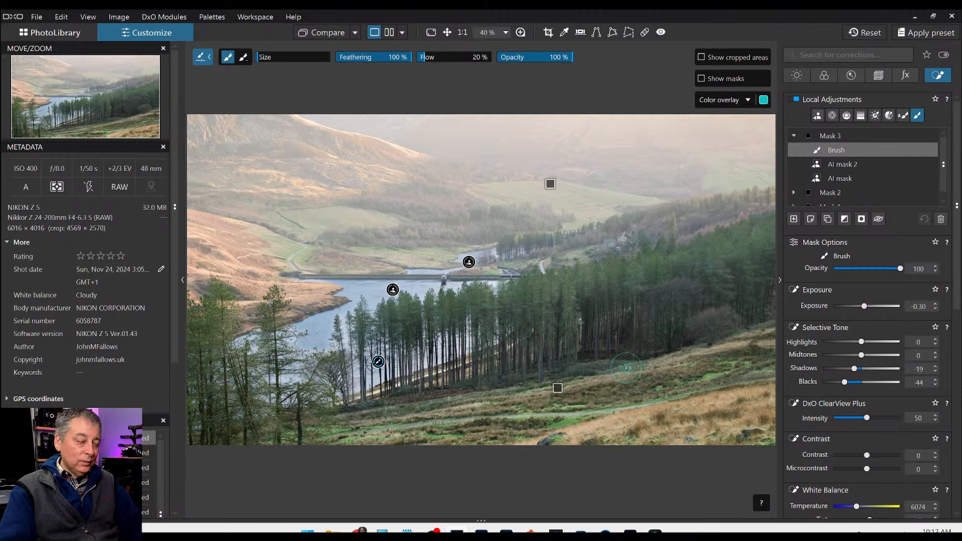
key(Delete)
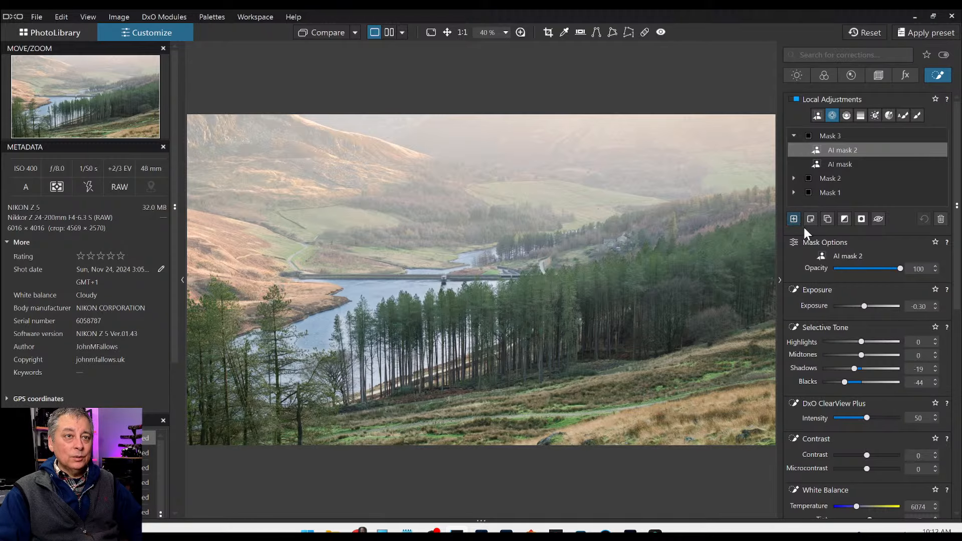
Add a control point sub mask on the water behind the nearer trees, shrink its radius, and set Chroma to 55 and Luma to 60.
click(810, 221)
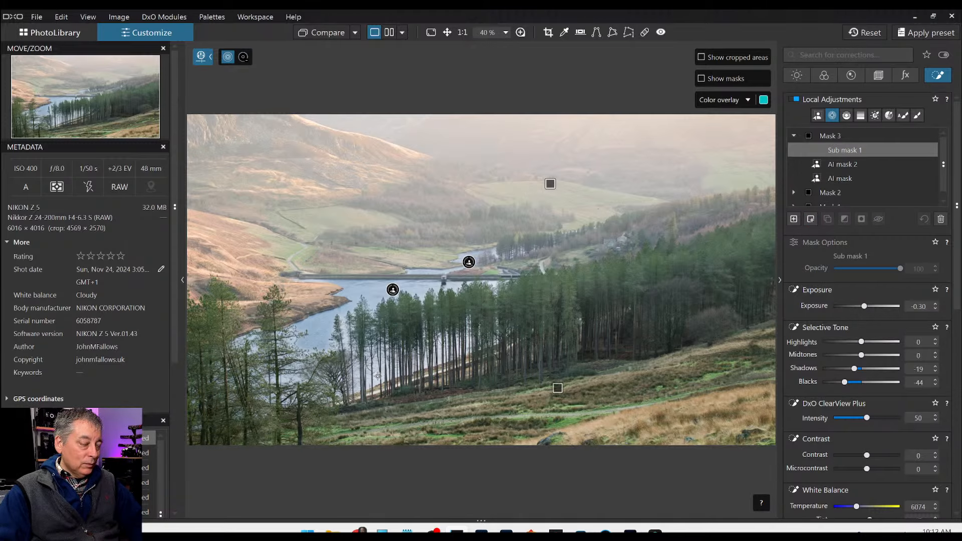
scroll(377, 377, up, 1)
scroll(375, 387, up, 1)
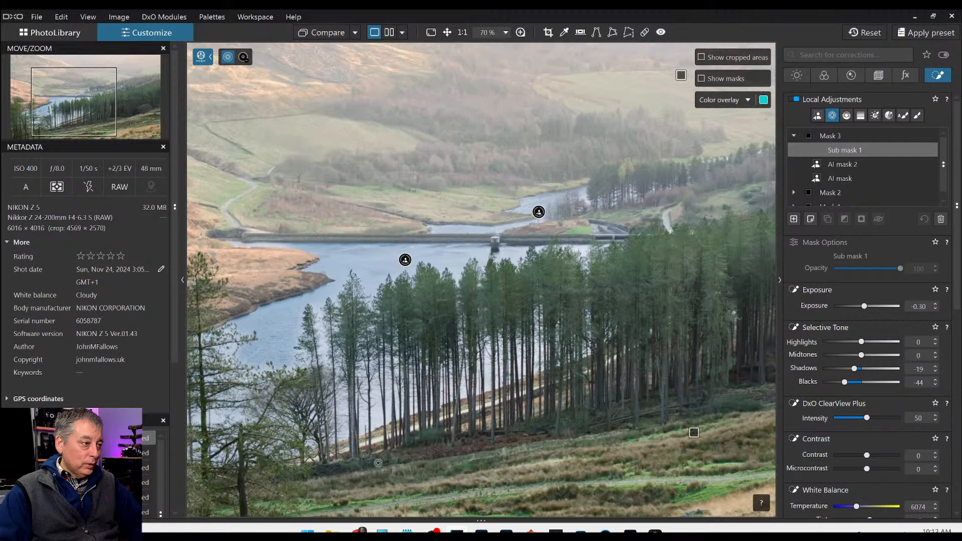
click(379, 412)
scroll(379, 413, down, 2)
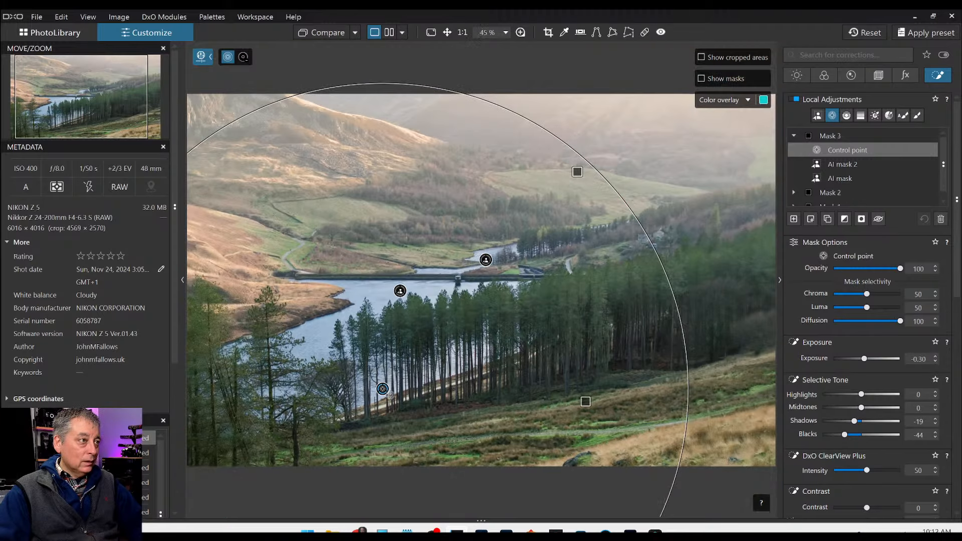
drag(518, 140, 384, 300)
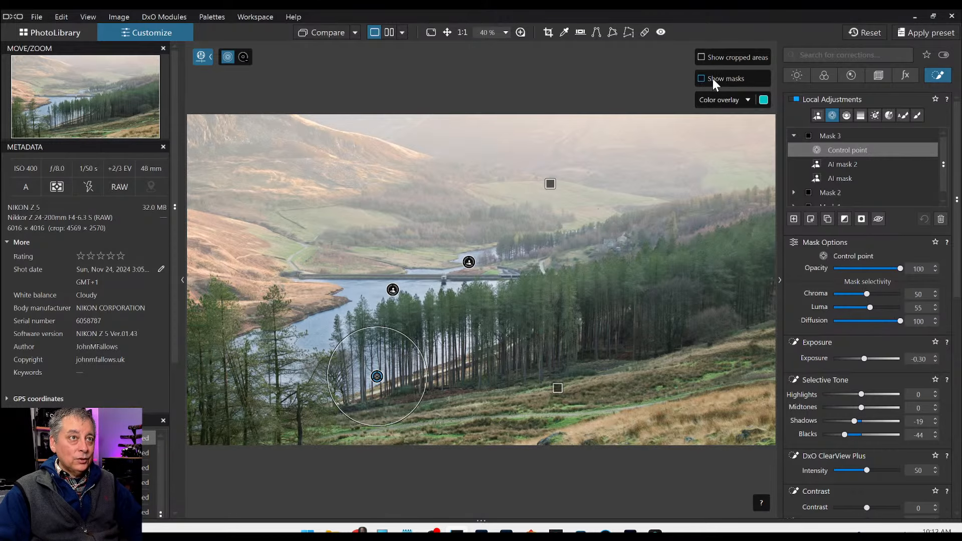
Add a second control point on the water between the tree trunks, just right of the first control point.
scroll(438, 406, up, 1)
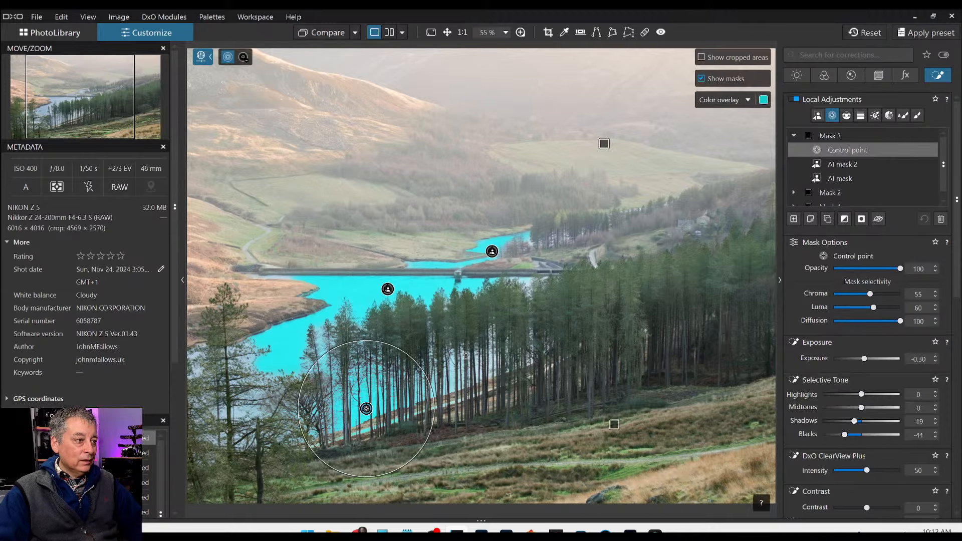
scroll(449, 389, up, 2)
scroll(449, 389, up, 1)
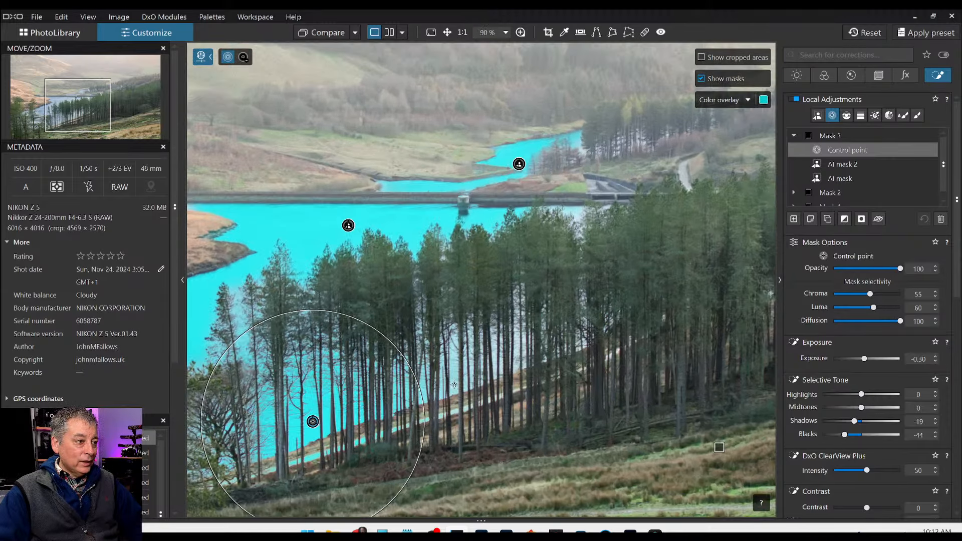
click(454, 380)
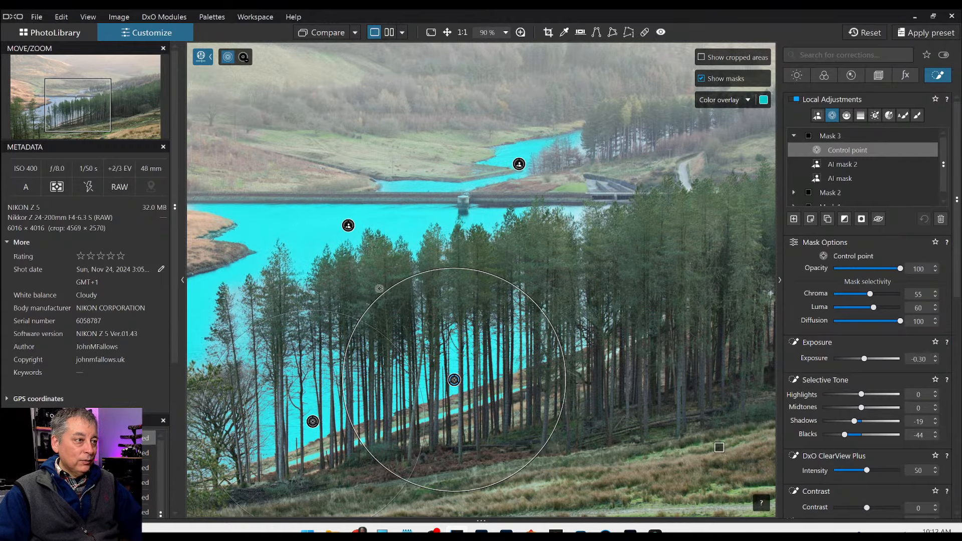
Add a third control point on the water behind the tall trees at the photo's left shoreline.
scroll(451, 416, down, 1)
scroll(370, 452, down, 4)
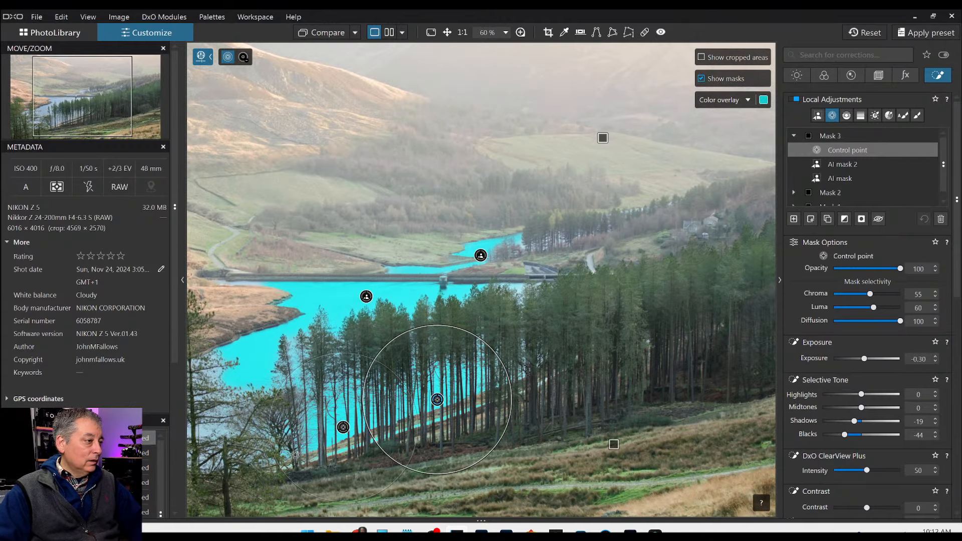
scroll(220, 432, down, 1)
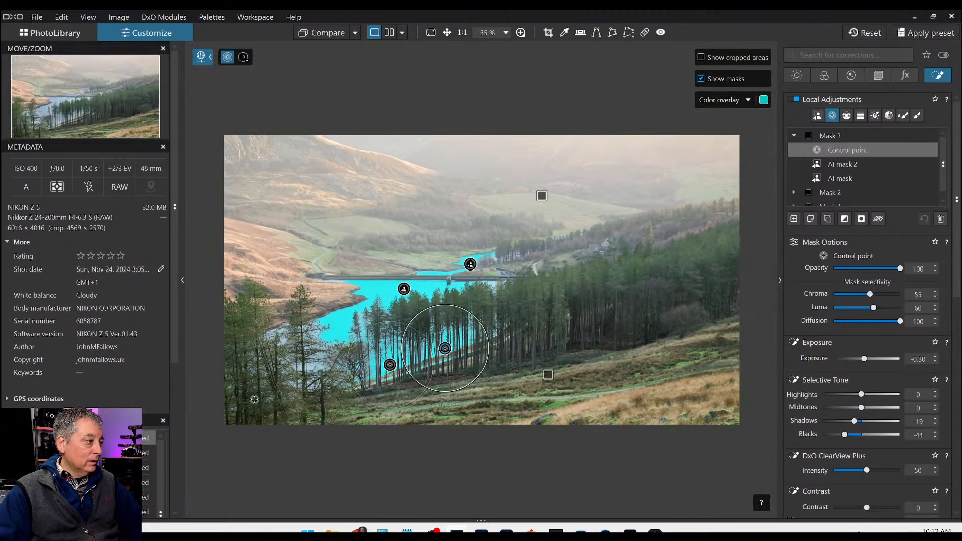
scroll(240, 396, up, 5)
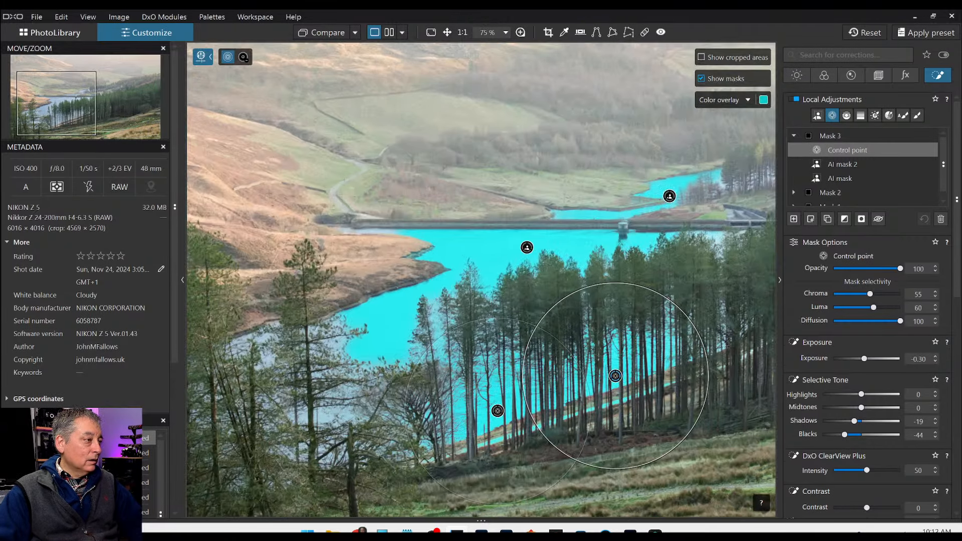
click(67, 94)
drag(68, 95, 31, 116)
click(400, 308)
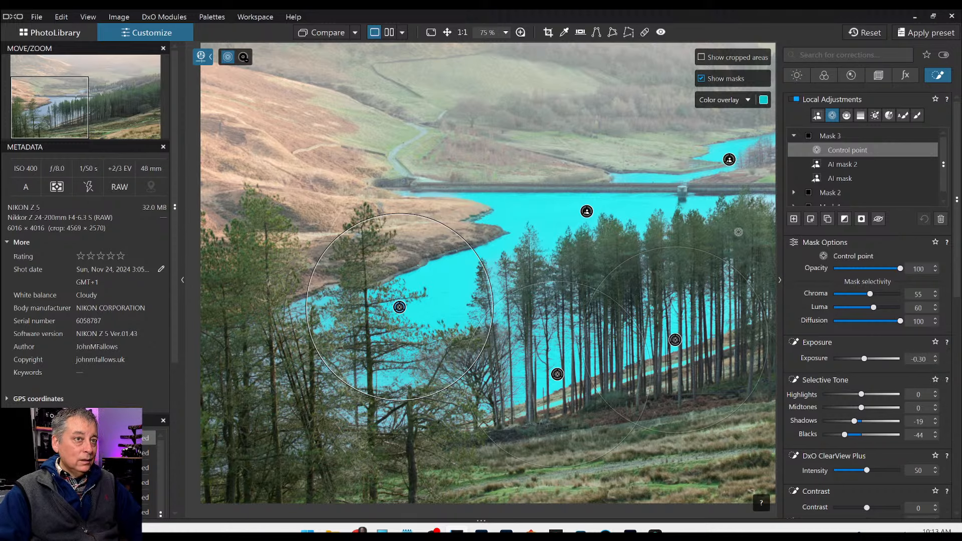
drag(46, 95, 65, 96)
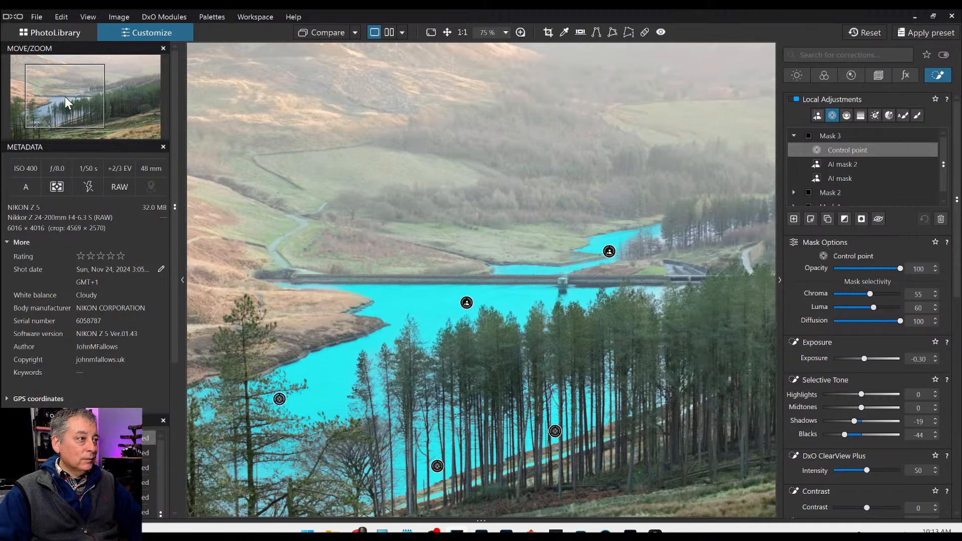
Add a fourth control point to Mask 3 on the water between the trunks near the far end of the tree-lined shore, and hide the mask overlay.
scroll(479, 251, down, 3)
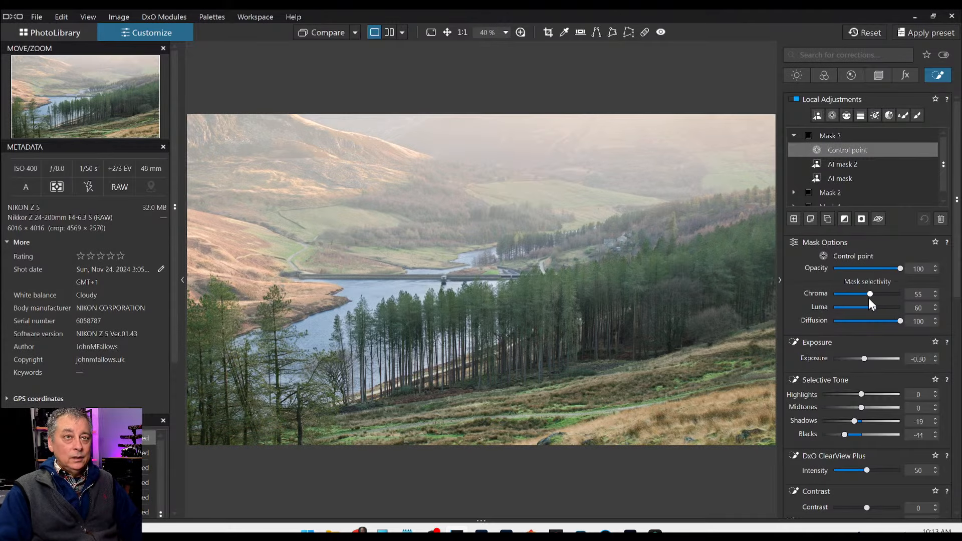
scroll(514, 383, up, 1)
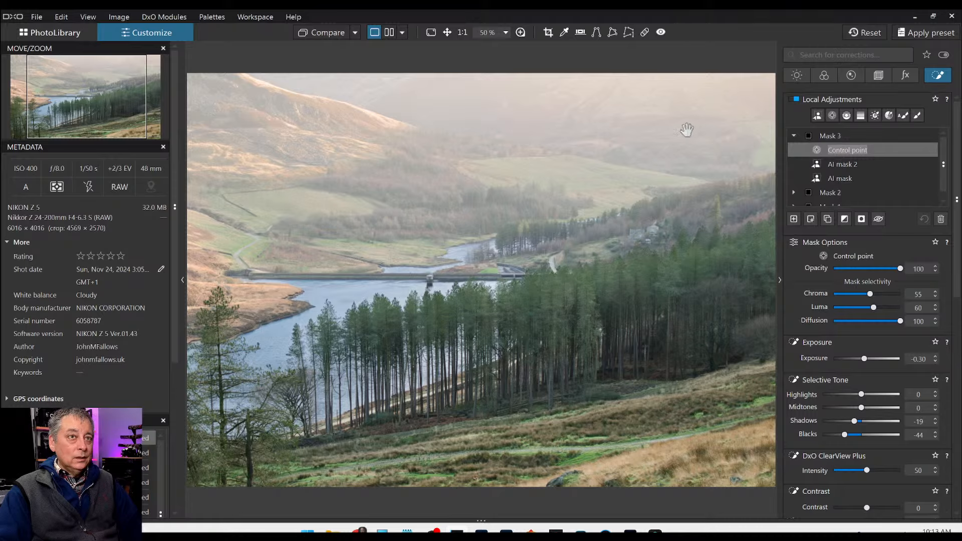
scroll(711, 144, down, 1)
click(831, 116)
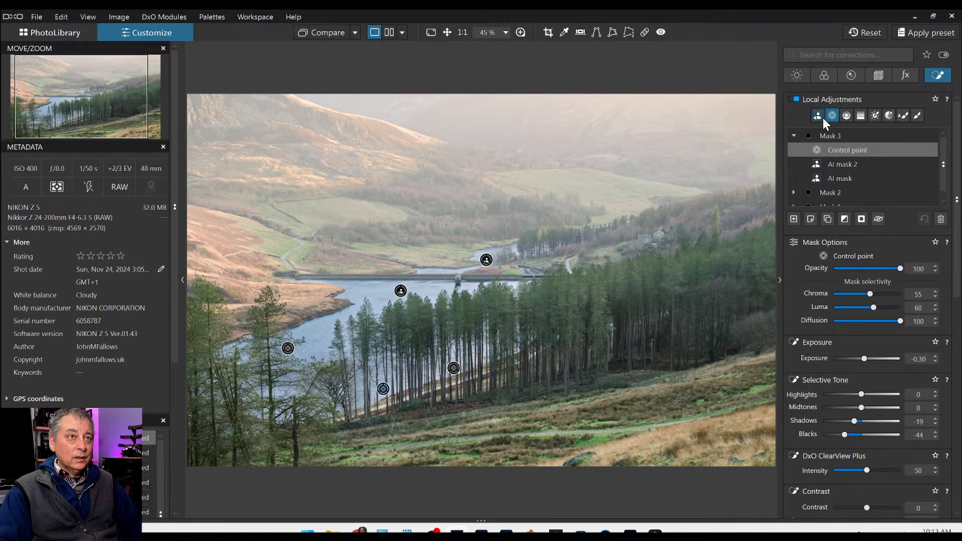
scroll(446, 373, up, 4)
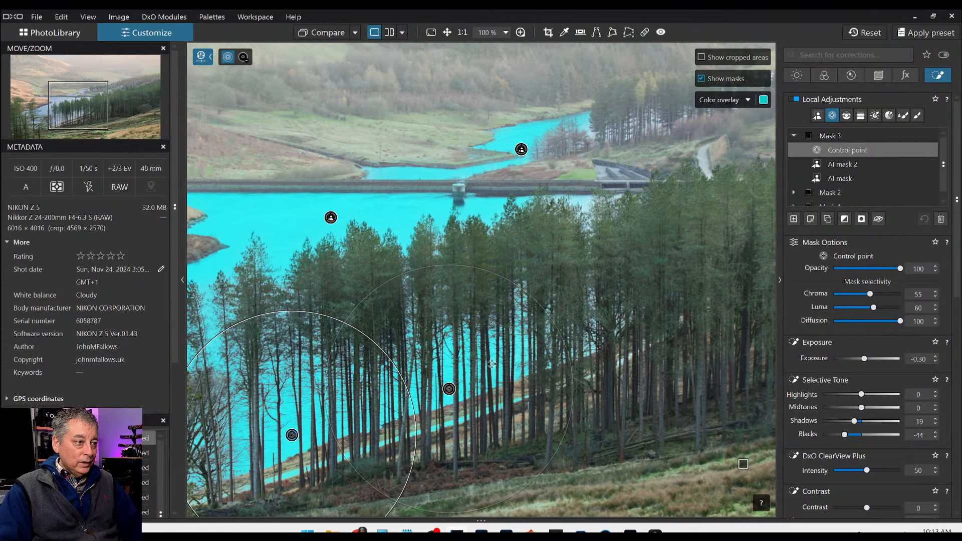
click(494, 364)
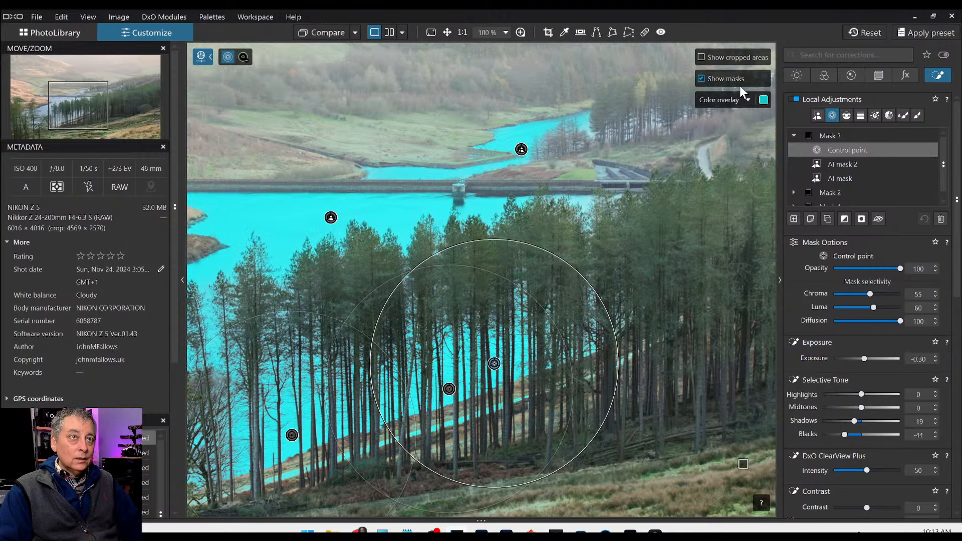
click(702, 79)
Compare the whole edited photo with its unedited version.
scroll(501, 300, down, 4)
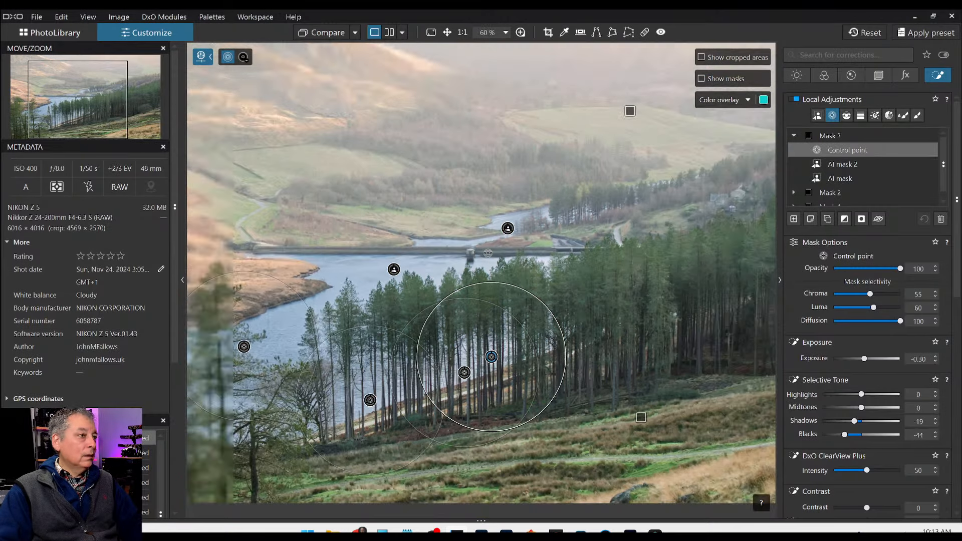
scroll(552, 364, down, 1)
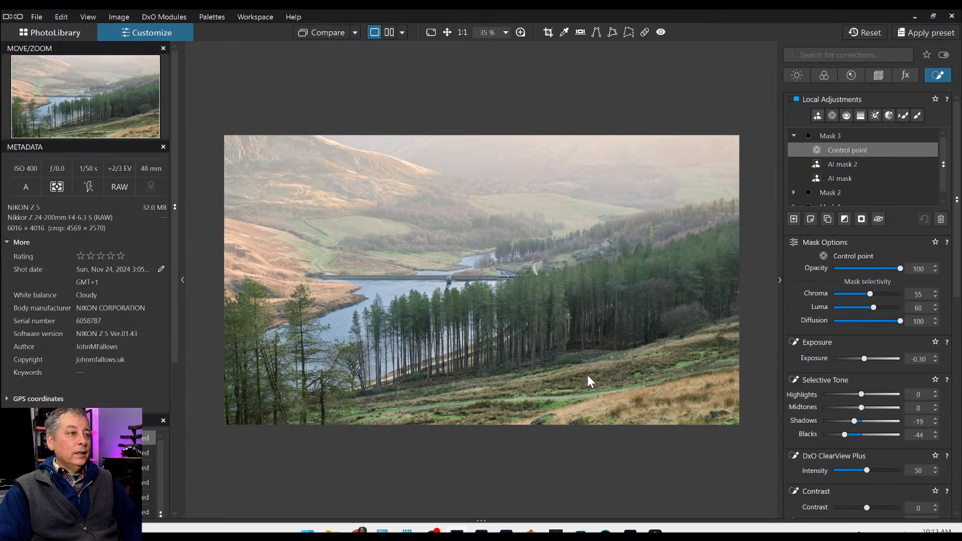
scroll(587, 374, down, 1)
click(326, 31)
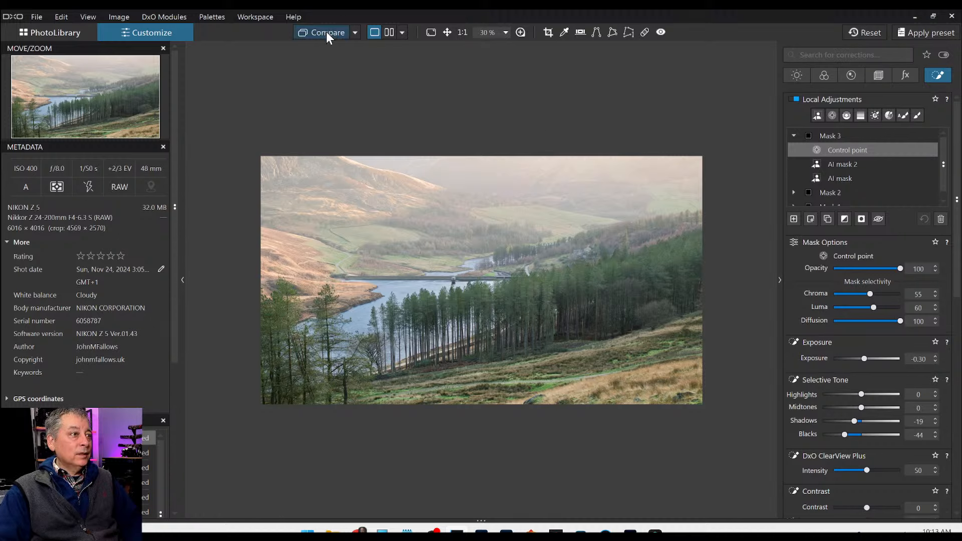
click(326, 32)
Darken the water in Mask 3 by setting Exposure to -0.70 and Blacks to -42.
scroll(869, 354, down, 1)
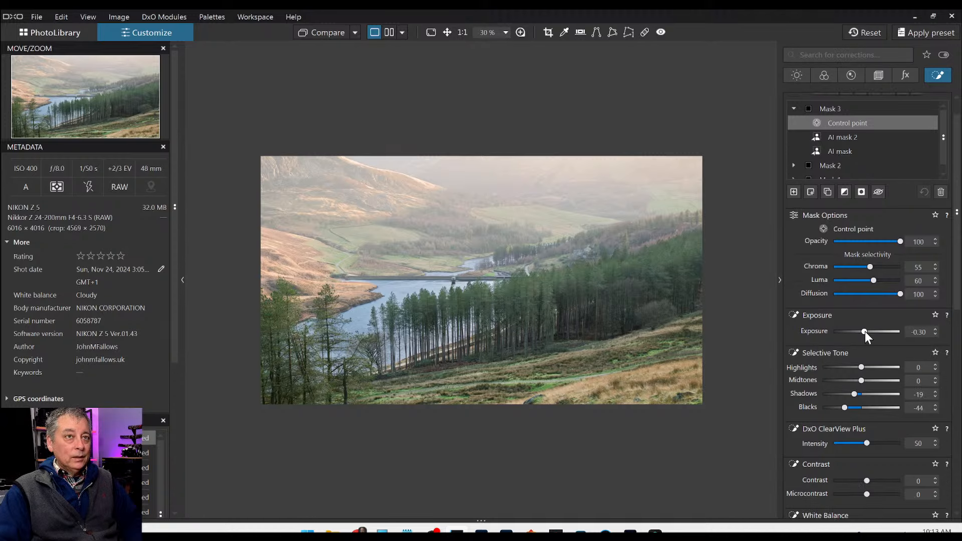
scroll(865, 332, down, 1)
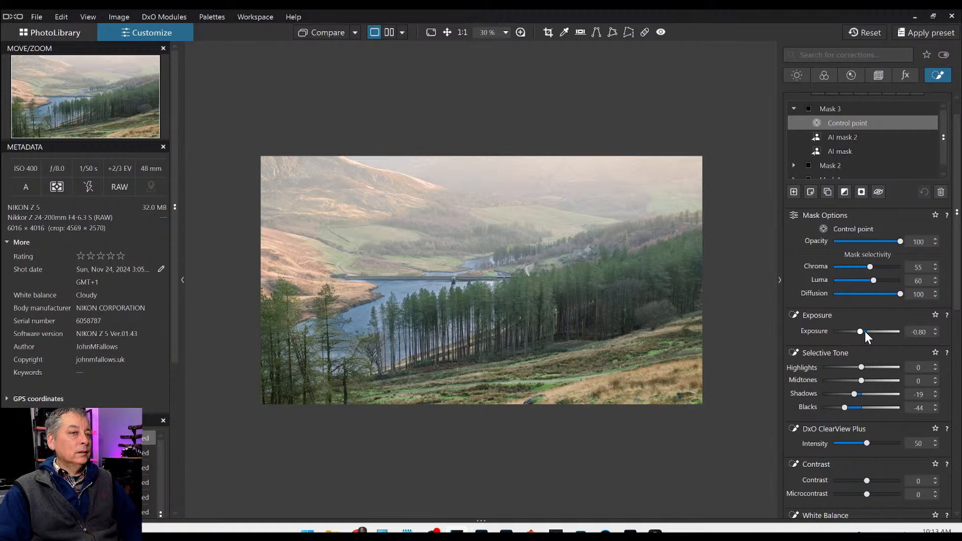
mouse_move(841, 408)
mouse_down()
mouse_move(832, 407)
mouse_move(845, 406)
mouse_up()
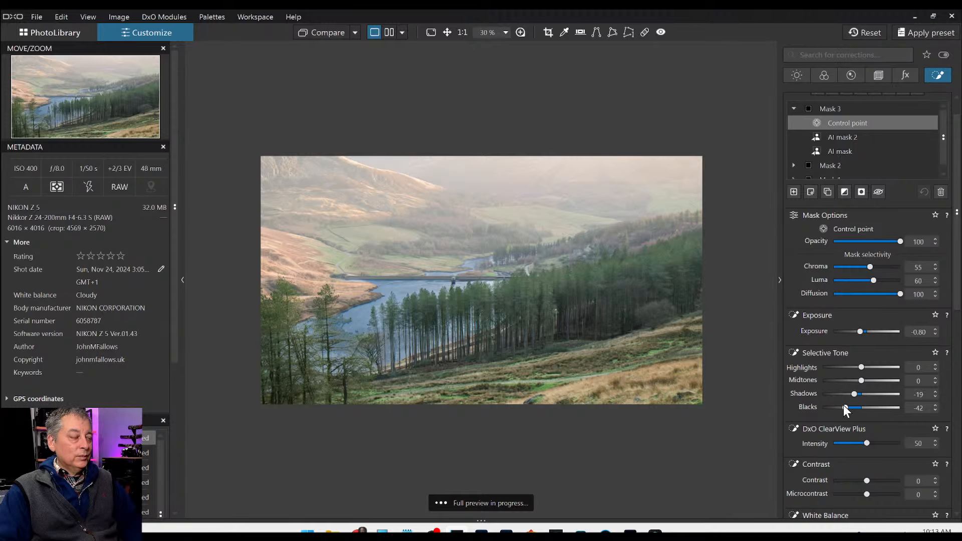
scroll(280, 345, up, 3)
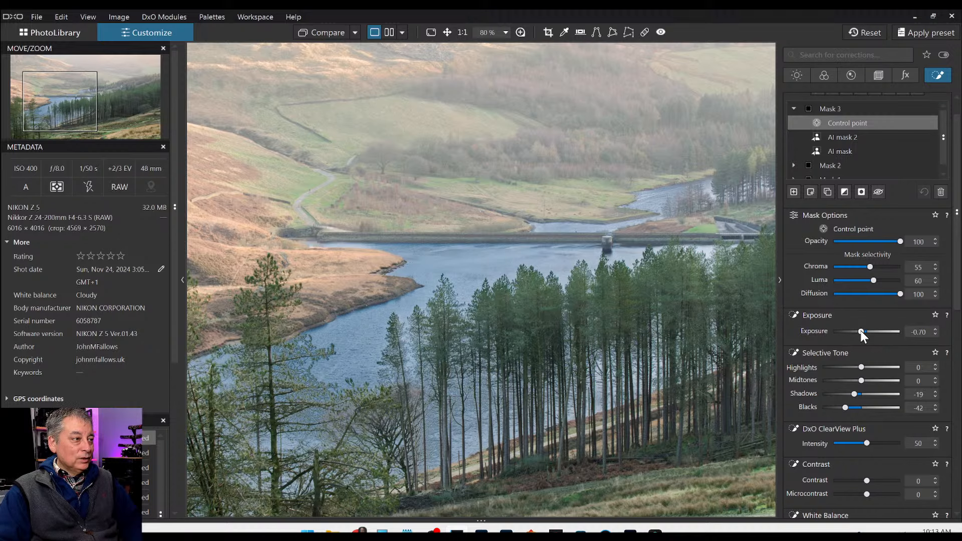
scroll(675, 331, down, 1)
scroll(675, 331, down, 1)
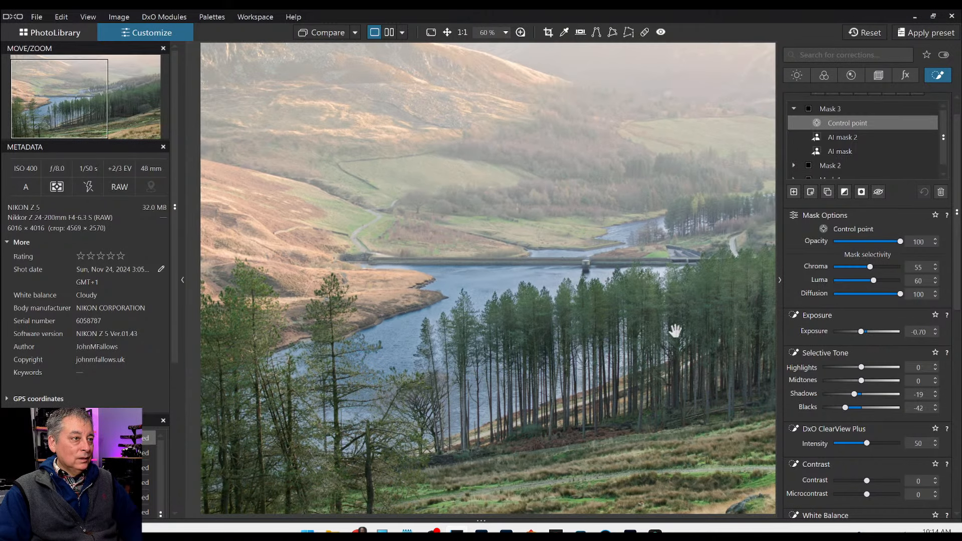
scroll(675, 331, down, 1)
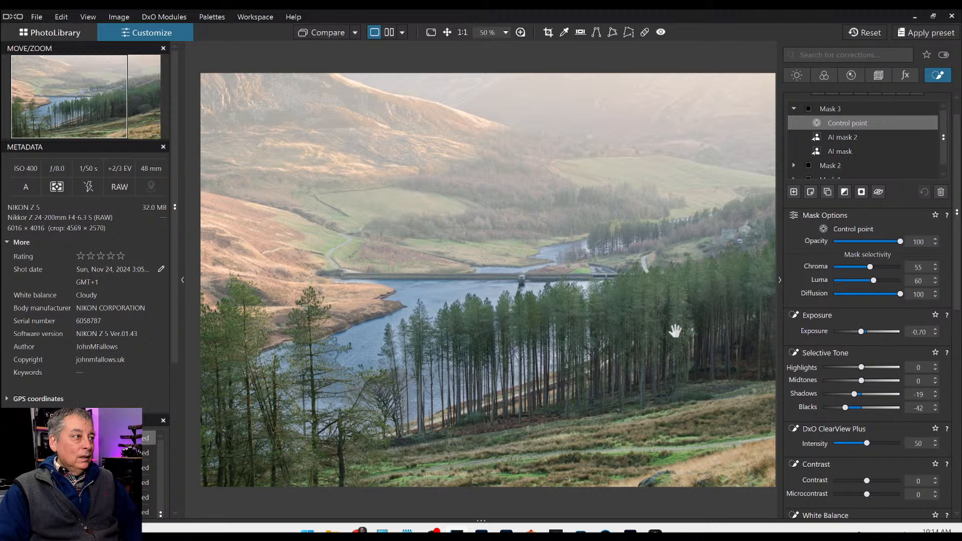
scroll(658, 299, down, 1)
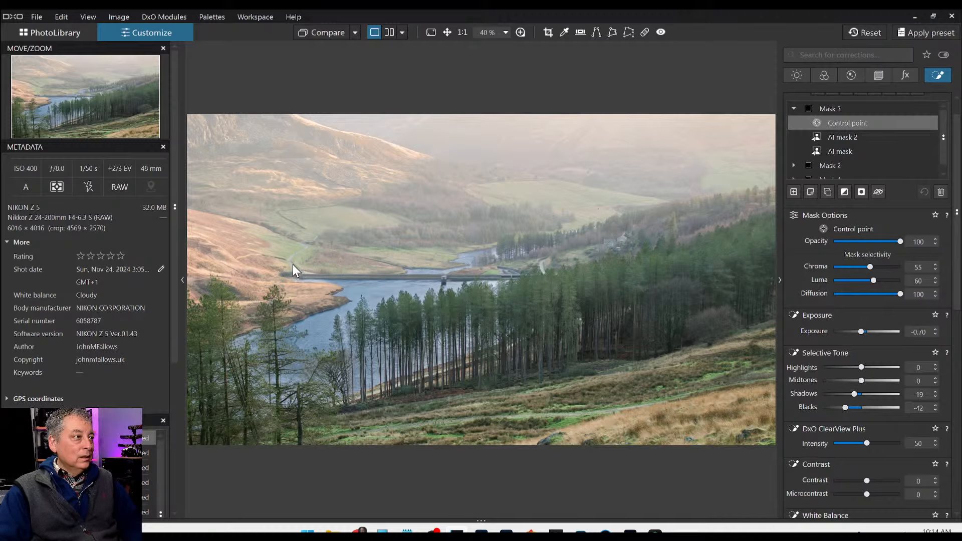
scroll(630, 287, down, 3)
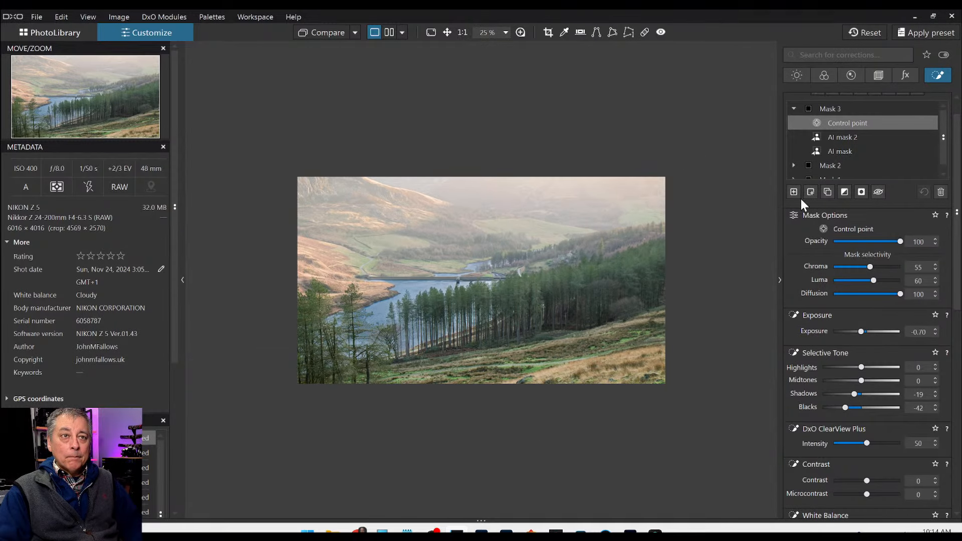
Create a new mask and add an AI selection at the left end of the dam wall.
click(795, 194)
scroll(568, 277, up, 2)
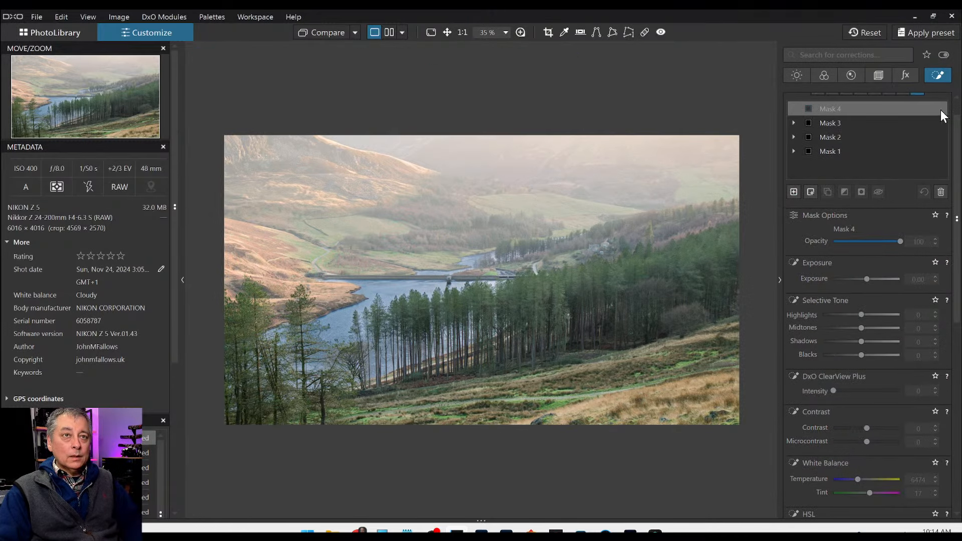
scroll(877, 178, up, 1)
click(816, 115)
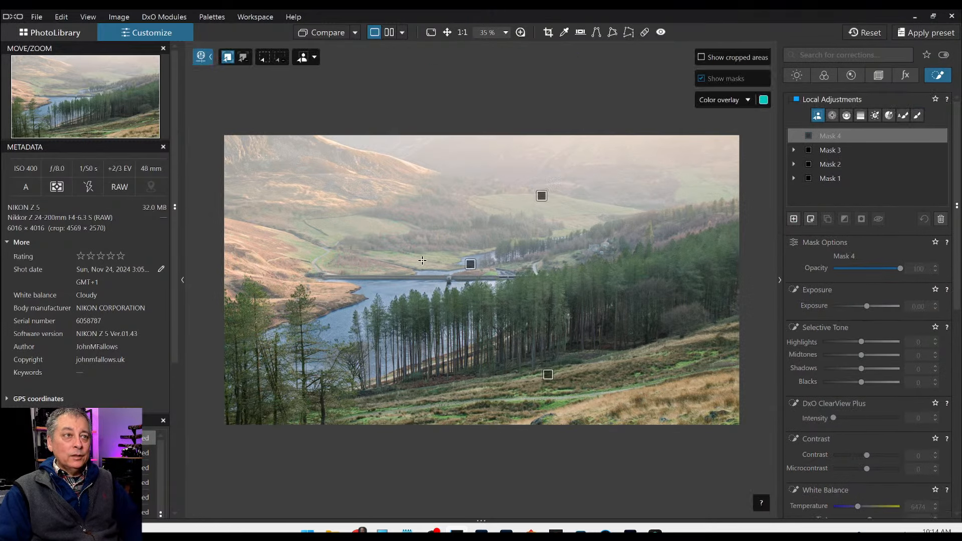
click(319, 268)
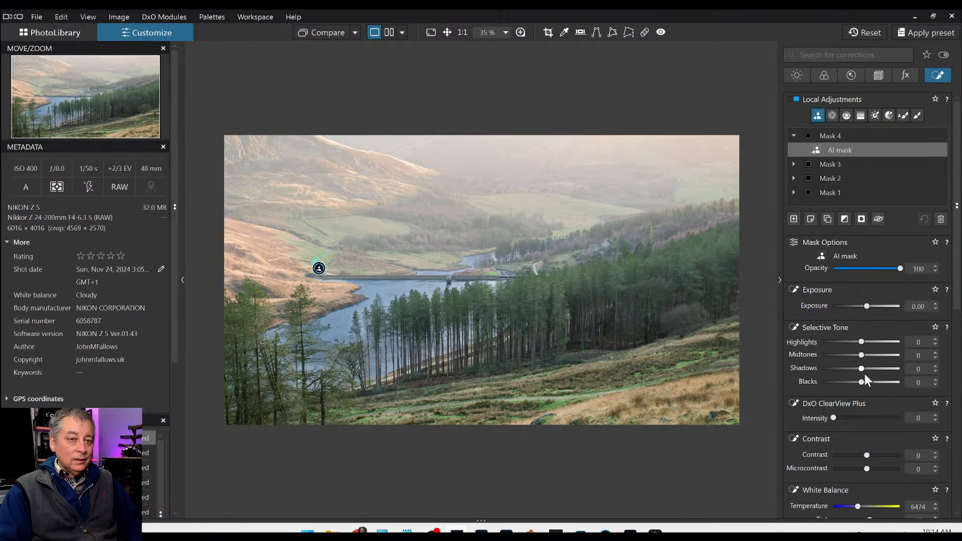
Set Mask 4's Exposure to -0.90, Blacks to -78, Microcontrast to 11 and ClearView Plus intensity to 60.
drag(861, 381, 850, 381)
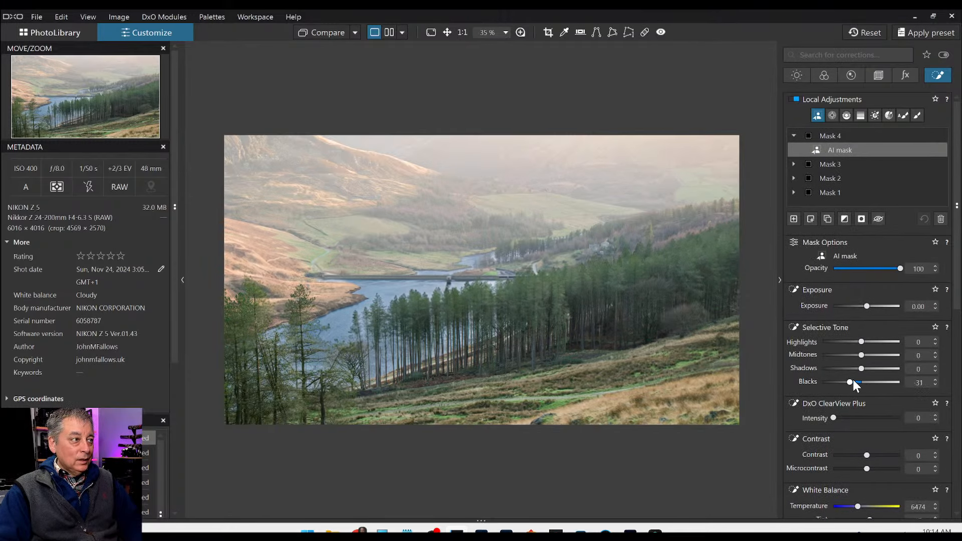
drag(868, 305, 859, 305)
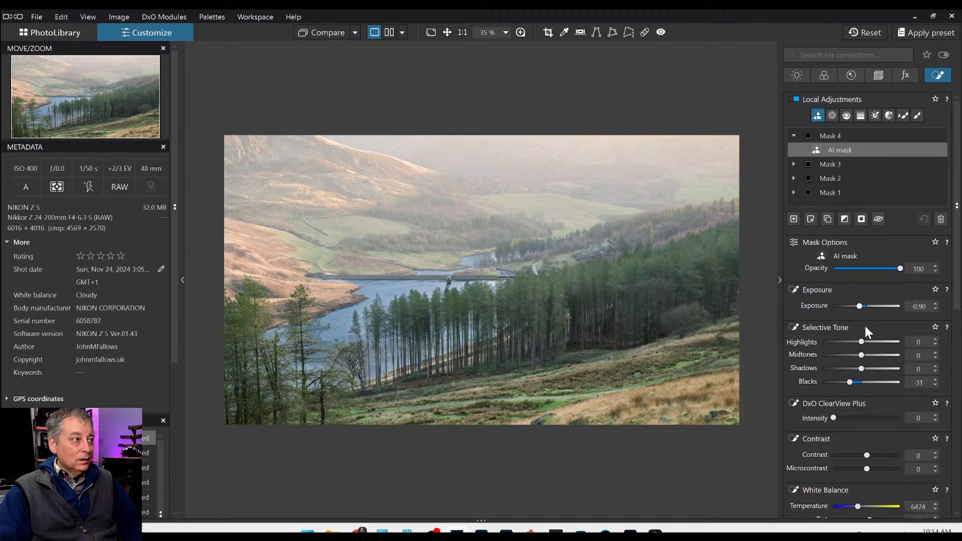
scroll(870, 413, down, 1)
drag(874, 440, 874, 443)
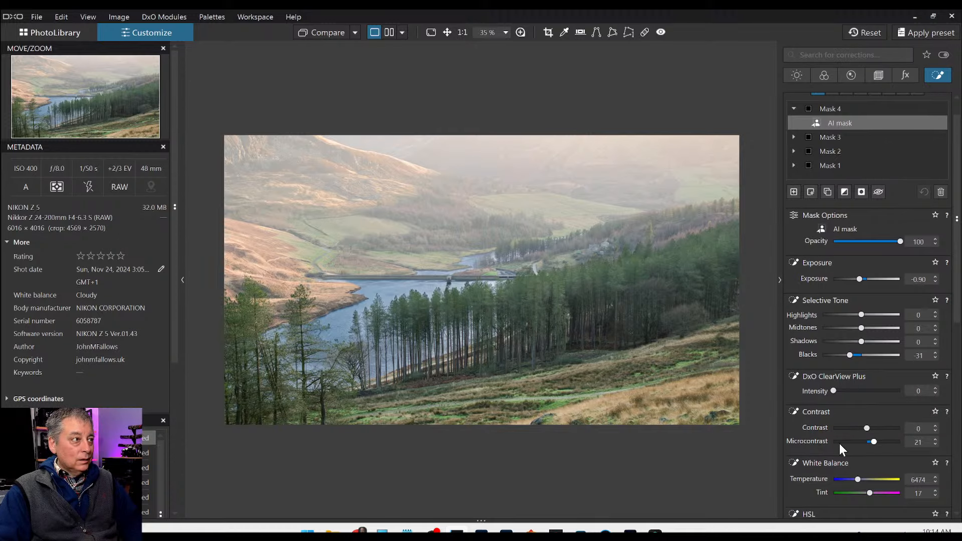
scroll(837, 447, down, 2)
click(867, 391)
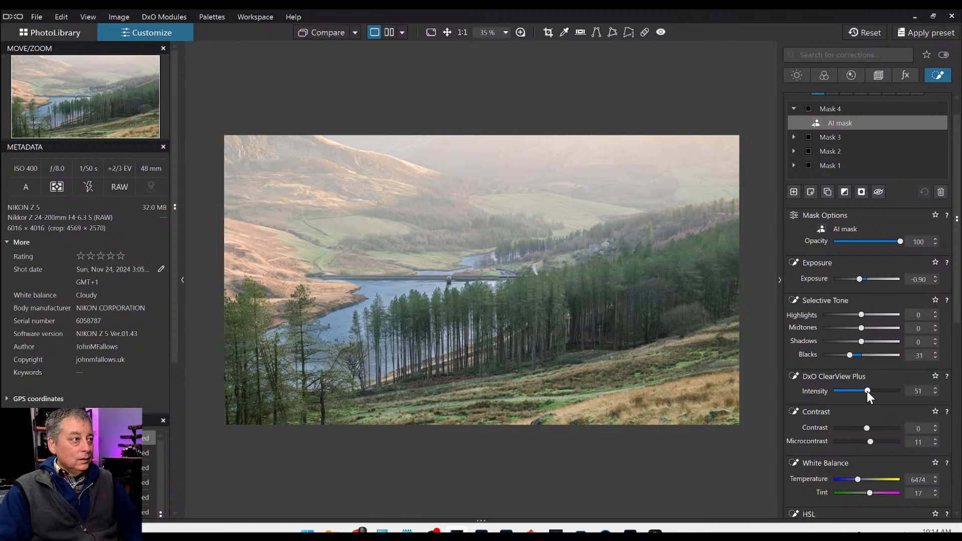
drag(867, 391, 873, 391)
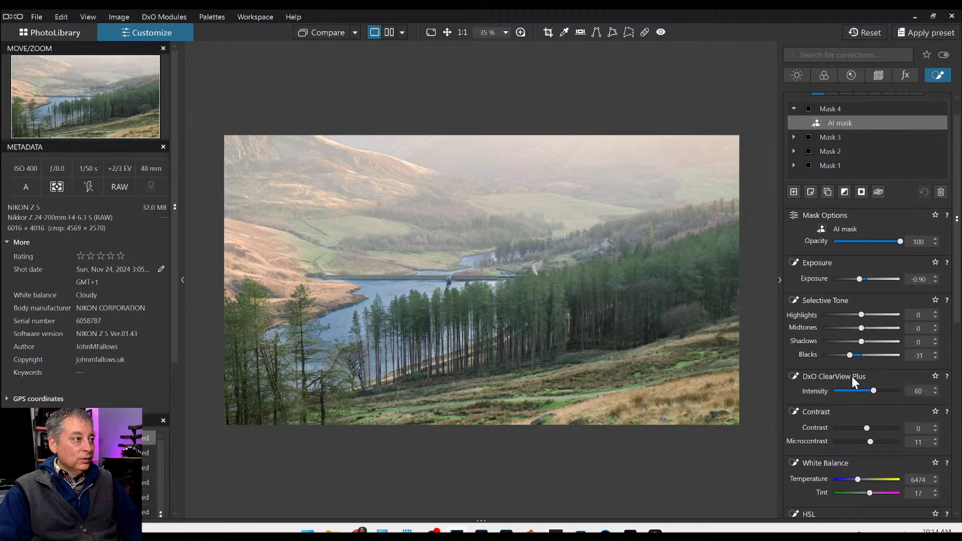
drag(850, 355, 833, 355)
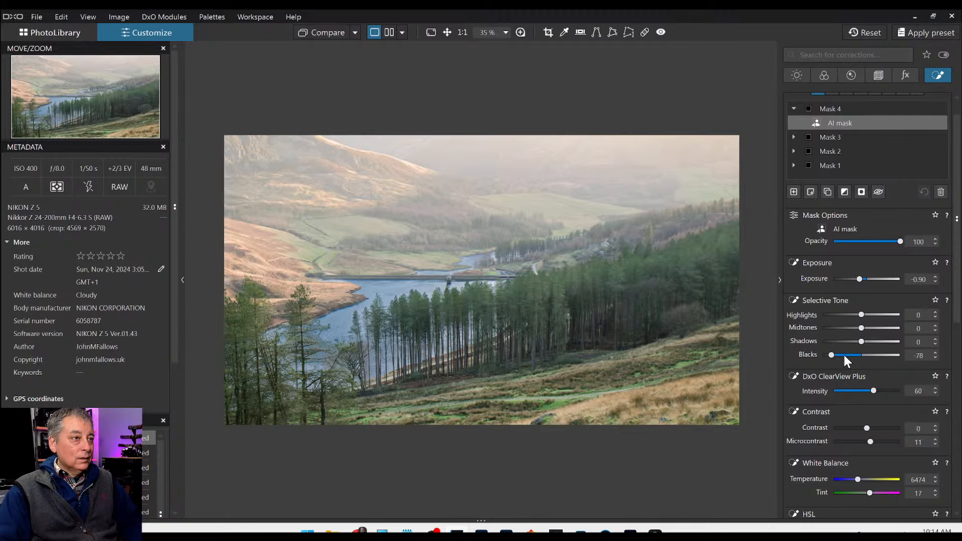
Create another new mask and add an AI selection on the distant house among the trees on the hillside.
scroll(796, 324, up, 1)
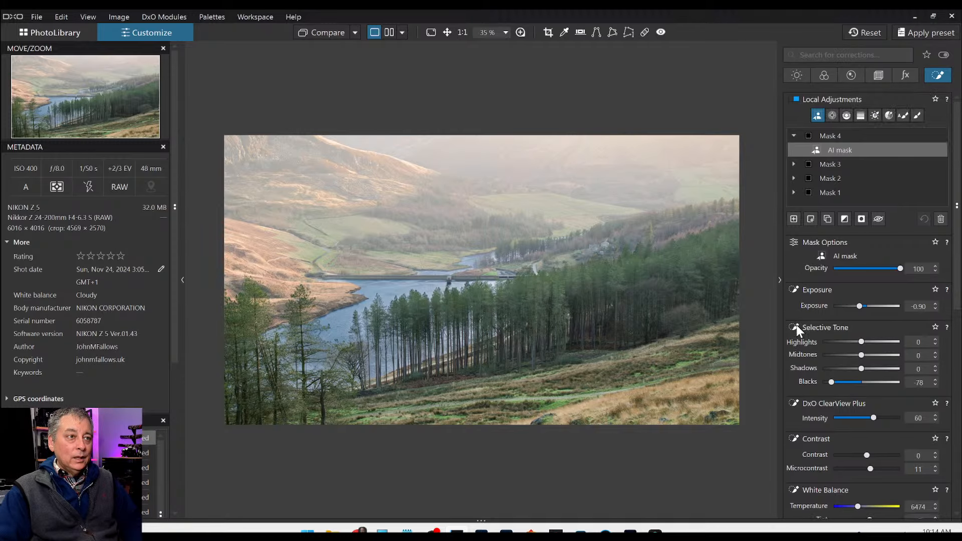
click(794, 218)
scroll(607, 232, up, 2)
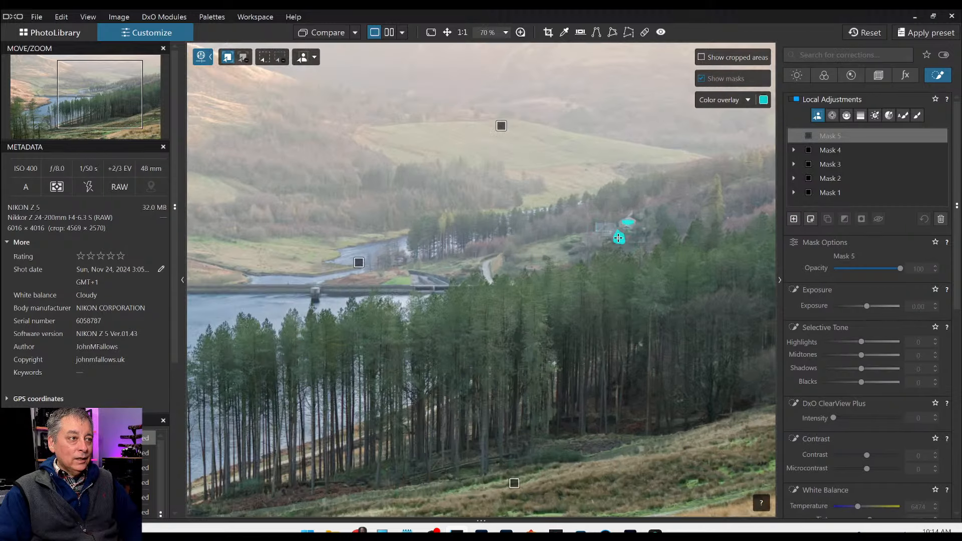
scroll(618, 238, up, 1)
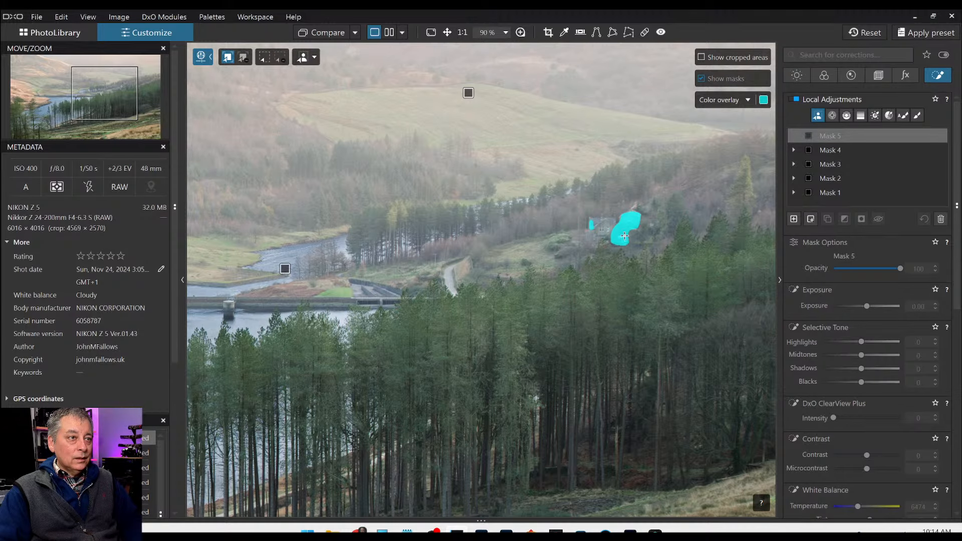
click(623, 234)
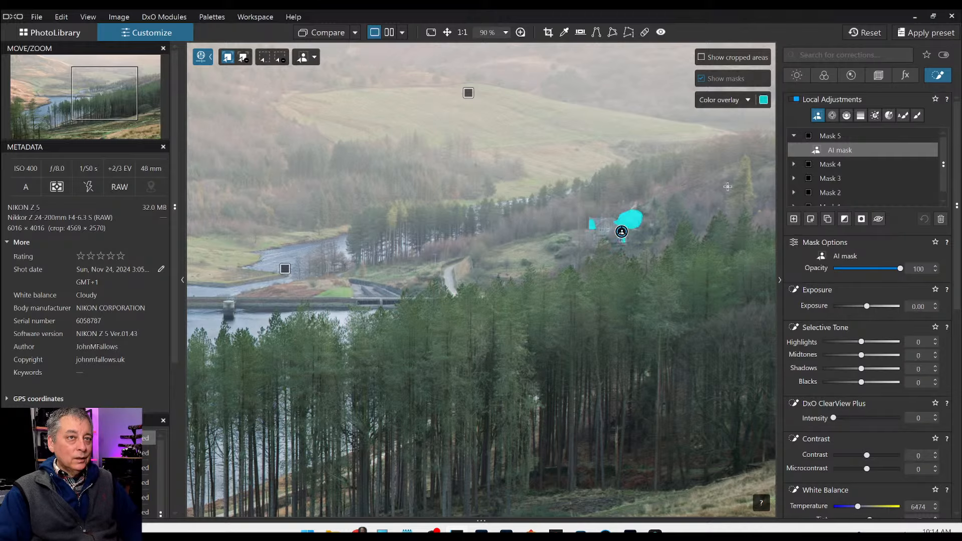
Create a separate new mask for the lone pale tree on the hillside to the right of the house.
click(793, 219)
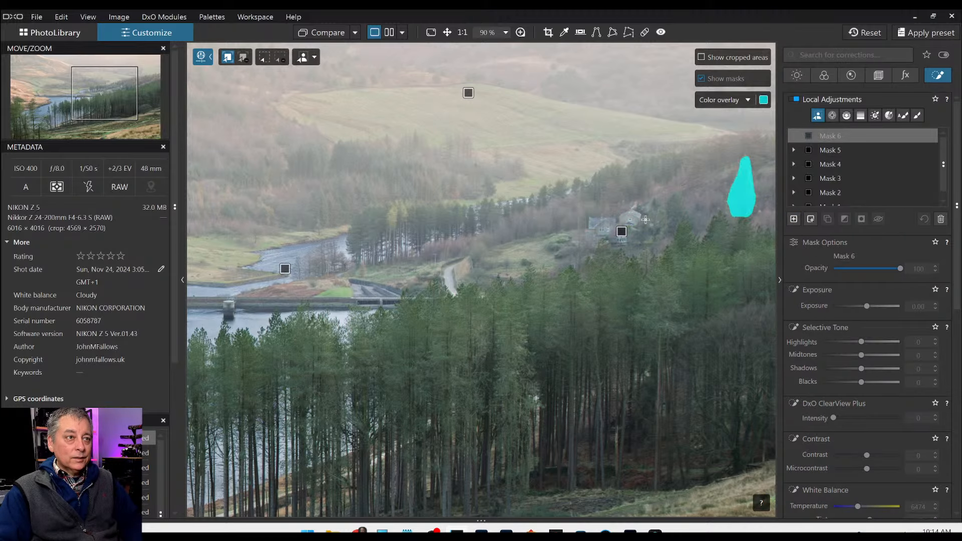
Discard the new separate AI mask placed on the houses.
click(613, 224)
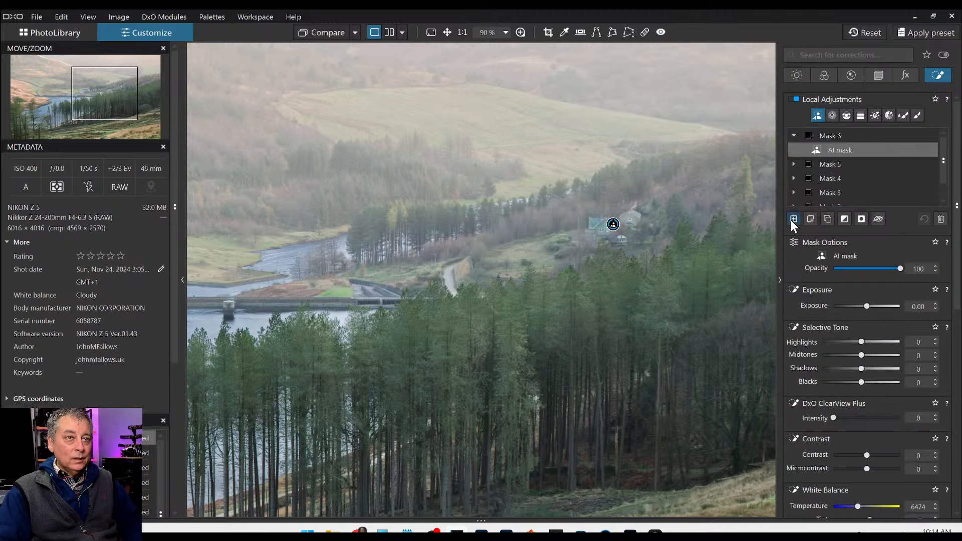
click(940, 219)
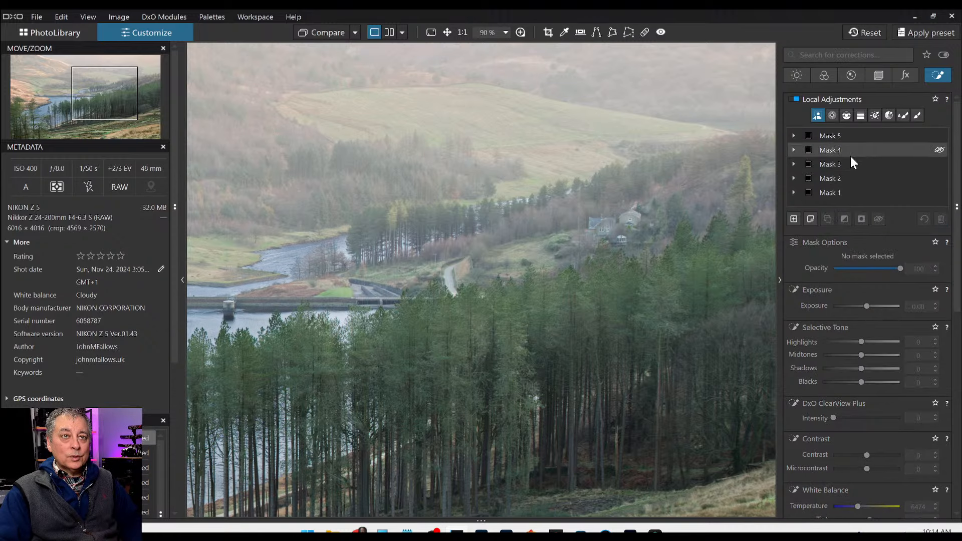
Add two AI selections as sub masks of Mask 5 to cover the rest of the distant houses.
click(809, 219)
click(601, 226)
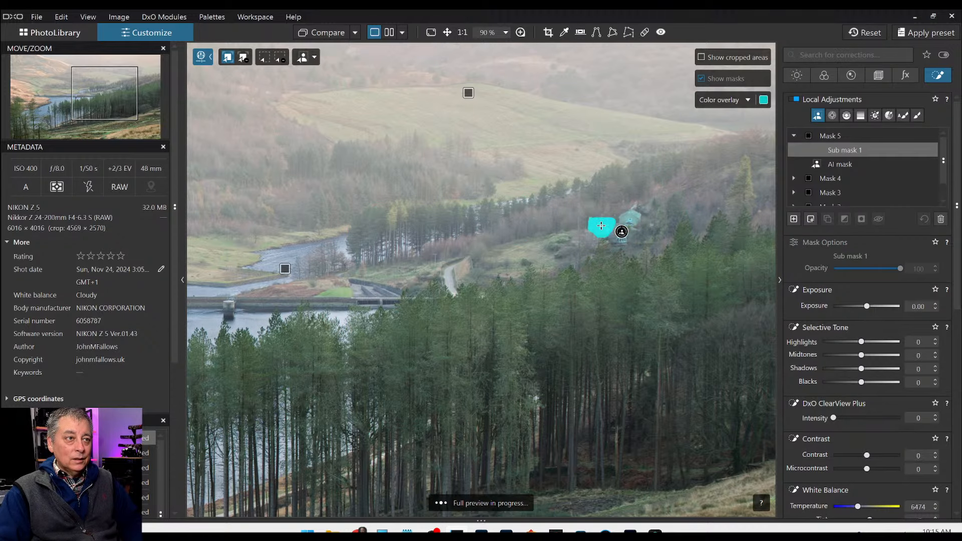
click(811, 219)
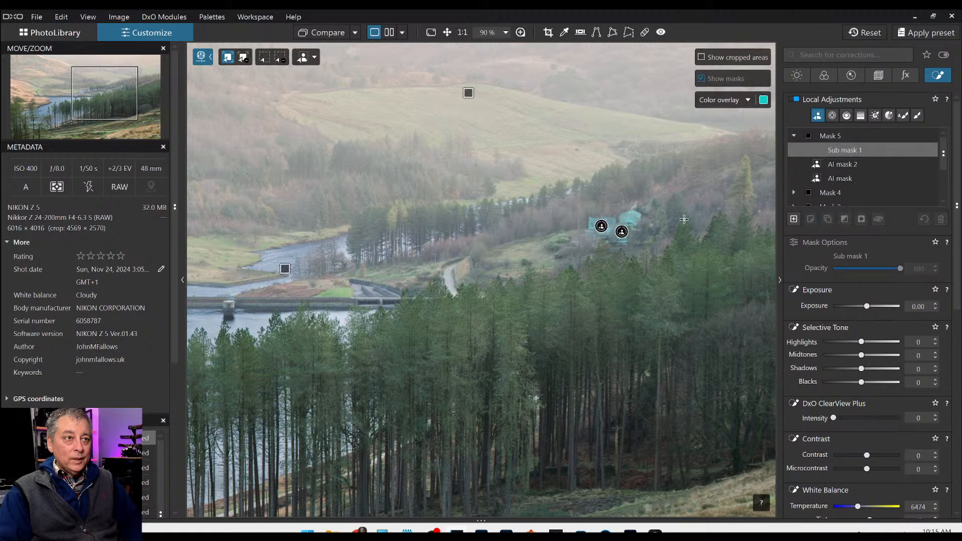
click(594, 238)
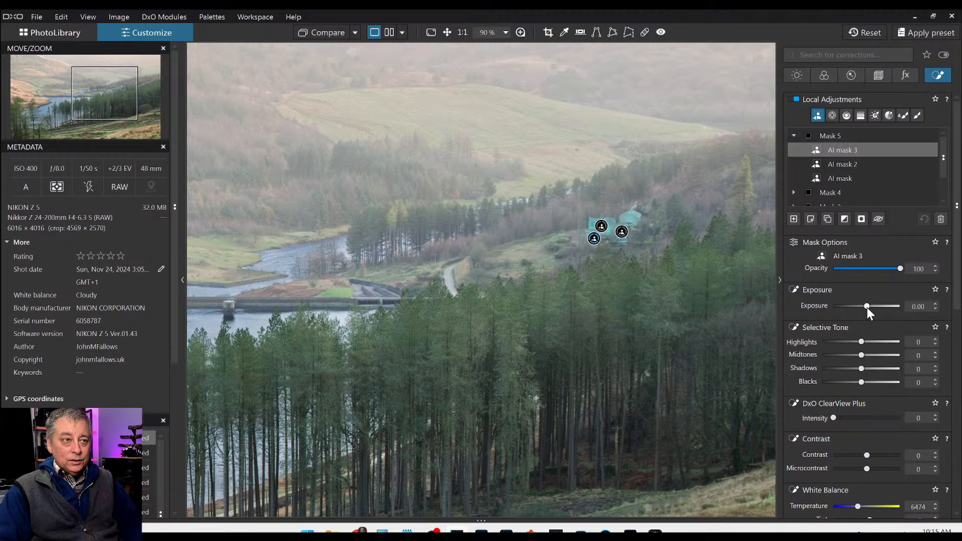
Set the house mask's Highlights to 89, Midtones to 60, Shadows to 29, ClearView Plus intensity to 47 and Microcontrast to 79.
drag(864, 341, 872, 367)
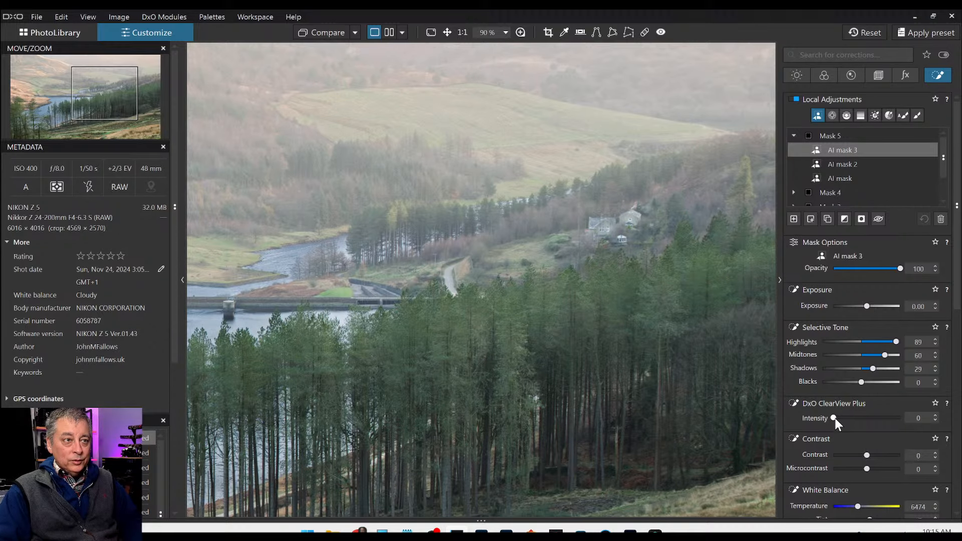
drag(834, 418, 864, 417)
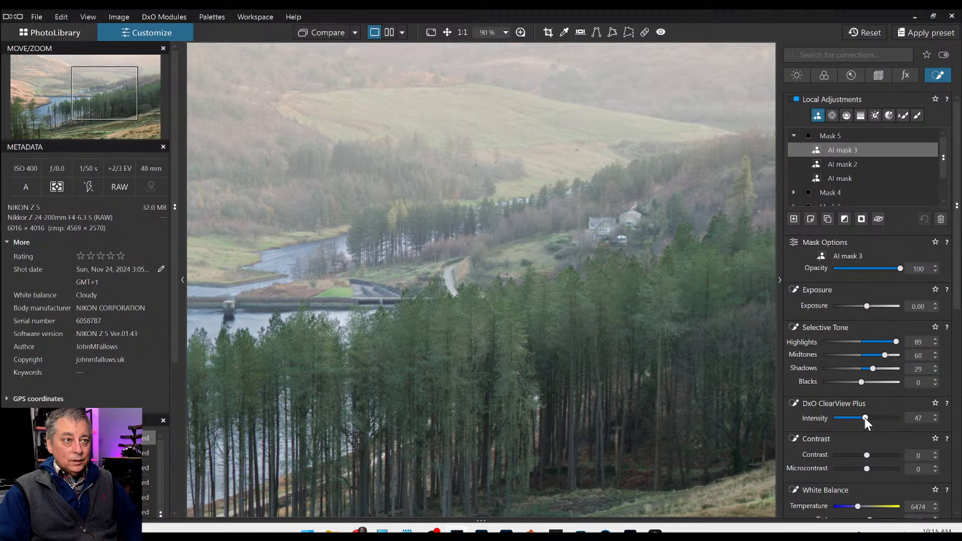
drag(867, 468, 893, 468)
Set the house mask's HSL Saturation to 36 and Vibrancy to 93.
scroll(796, 461, down, 3)
scroll(817, 451, down, 3)
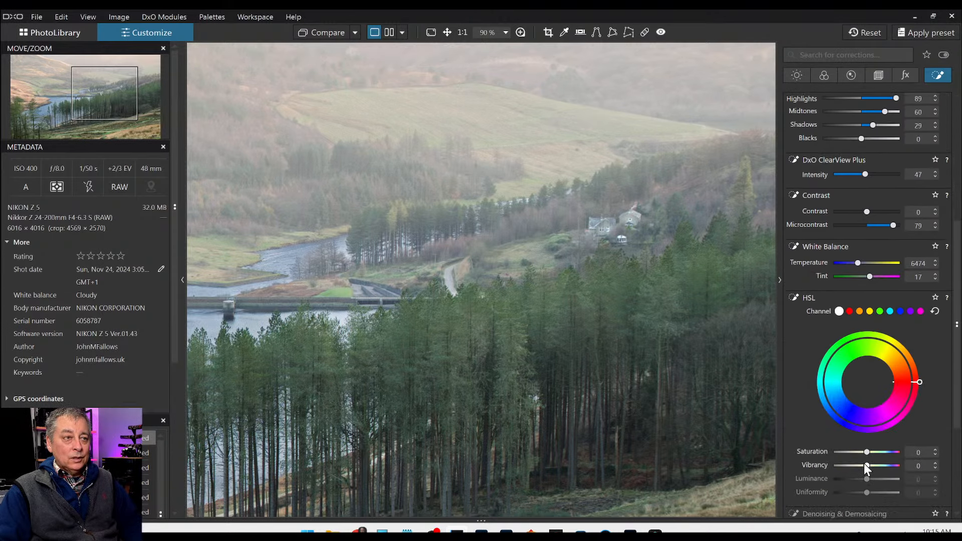
mouse_move(865, 465)
mouse_down()
mouse_move(897, 469)
mouse_move(878, 453)
mouse_up()
Place a control point near the crest of the far hillside and set its selectivity to Chroma 64 and Luma 100.
scroll(640, 378, down, 3)
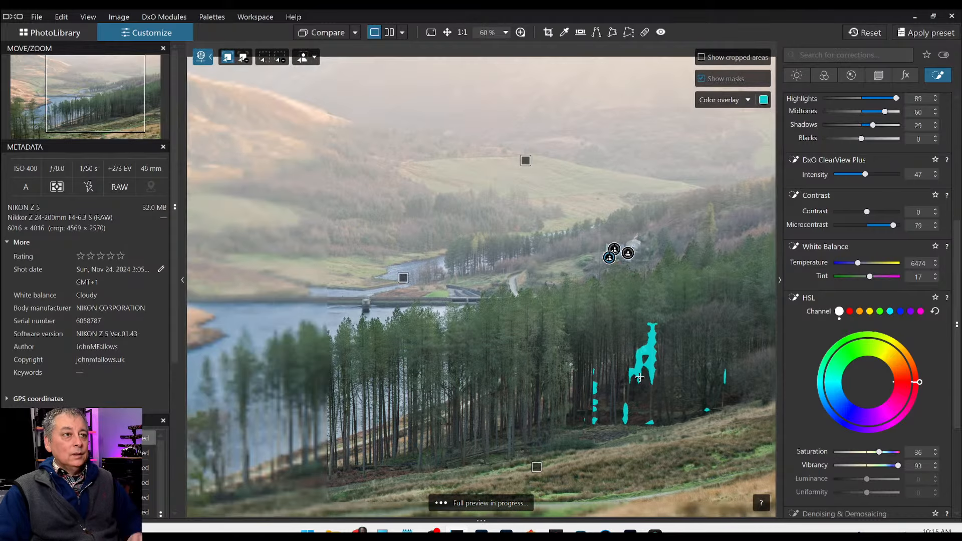
scroll(640, 377, down, 2)
scroll(638, 373, down, 2)
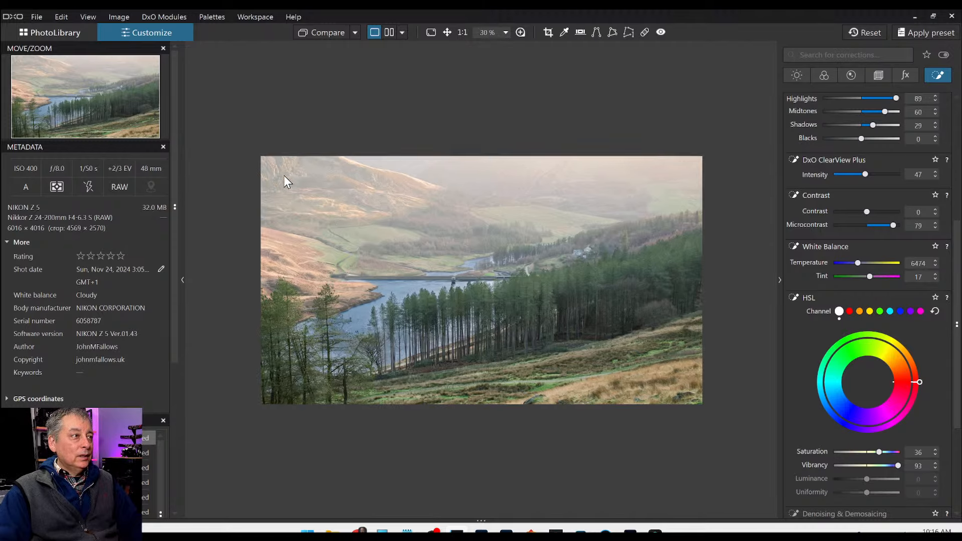
scroll(281, 175, up, 2)
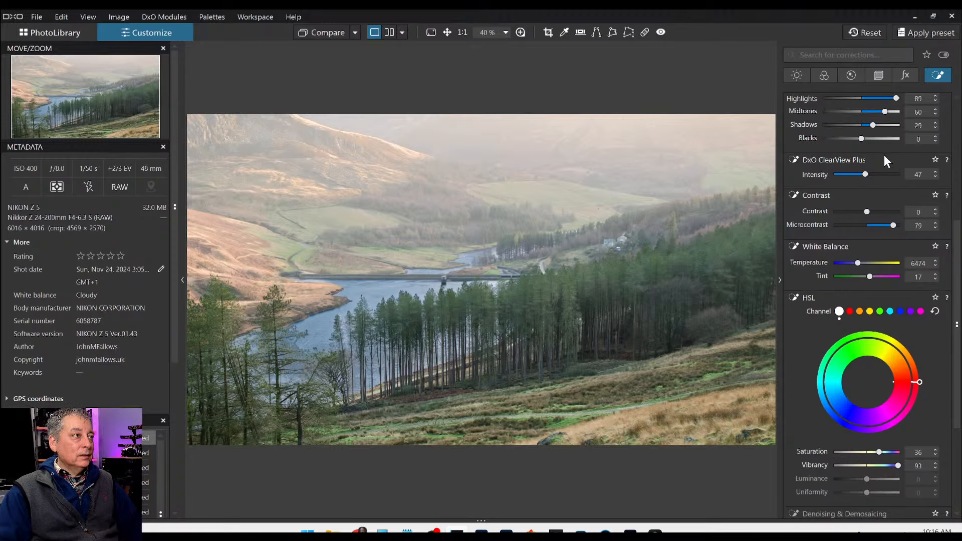
scroll(873, 215, up, 5)
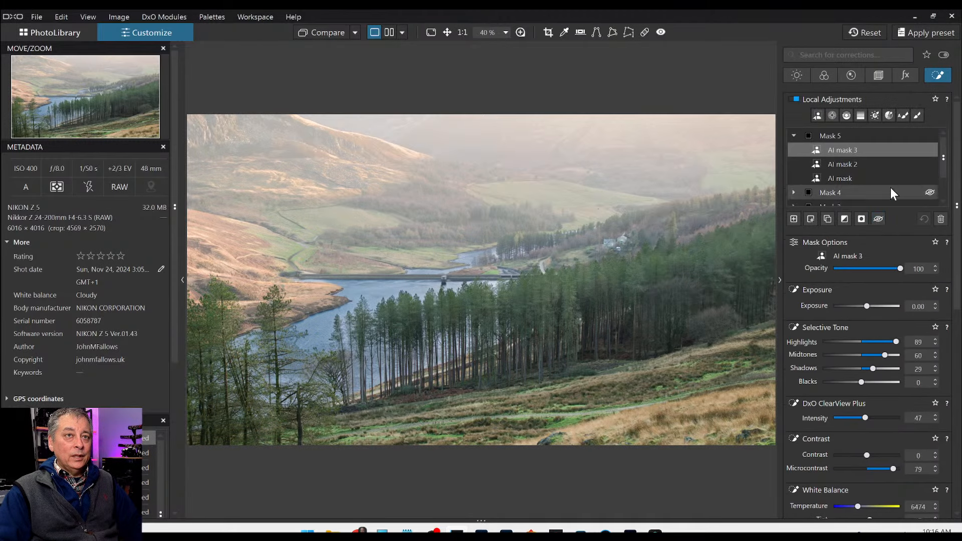
click(832, 115)
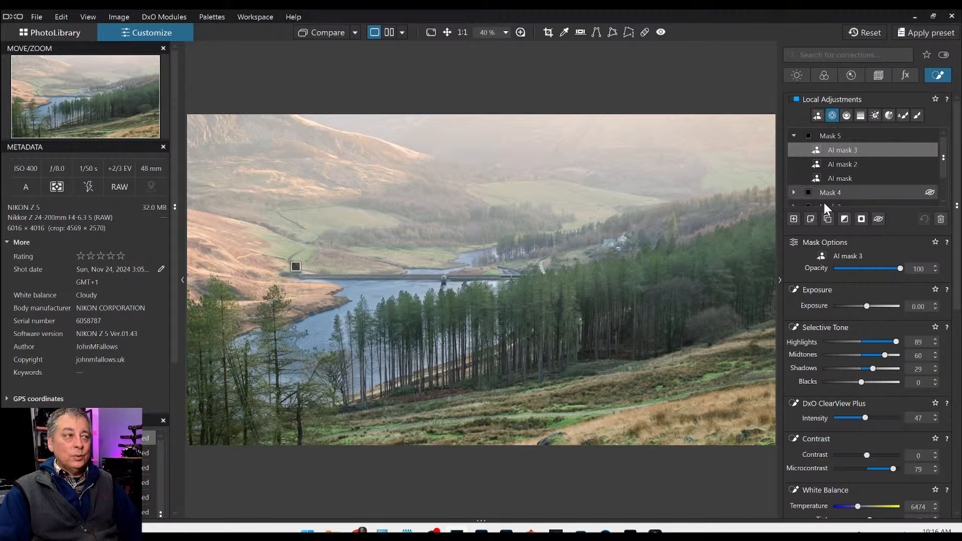
click(302, 132)
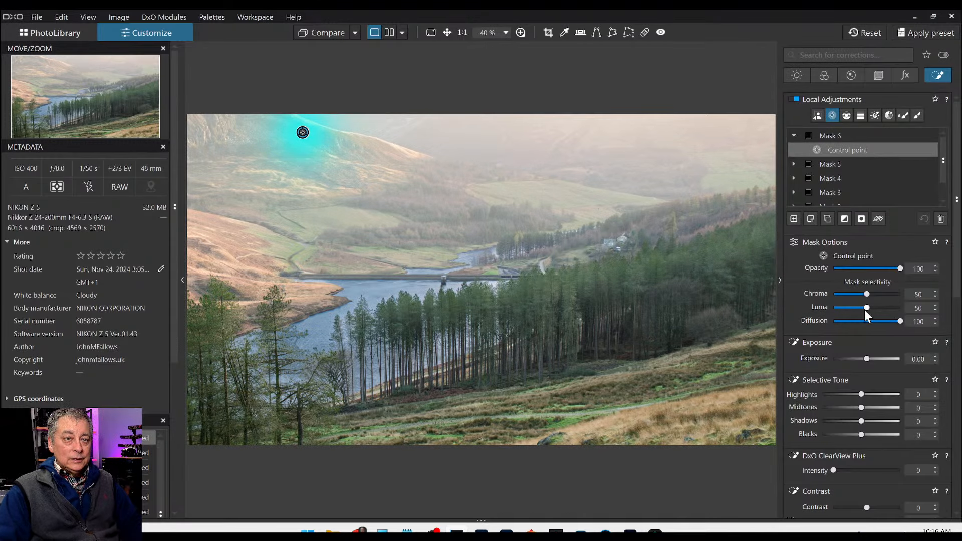
drag(867, 307, 895, 308)
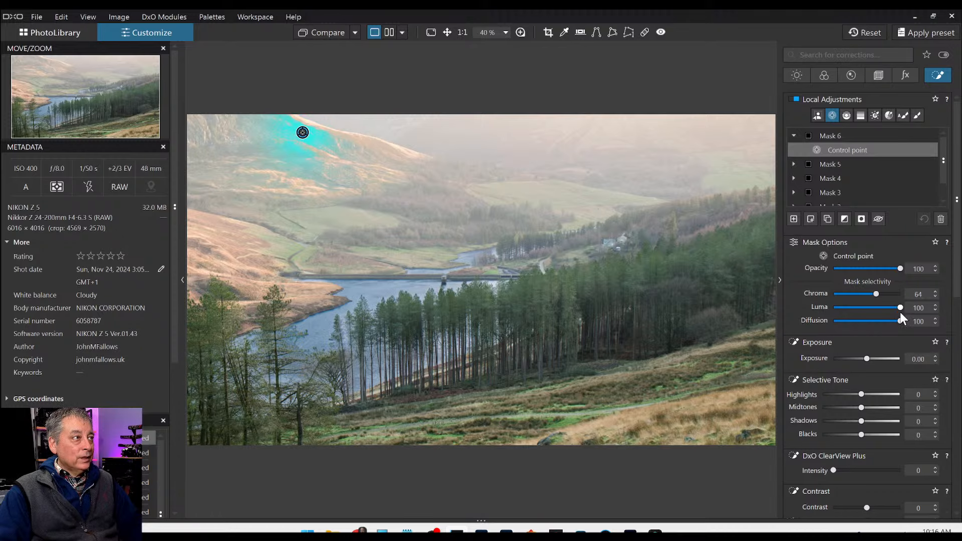
Move the control point slightly down the hillside and add three more points across the far slope to the same mask.
scroll(302, 123, up, 3)
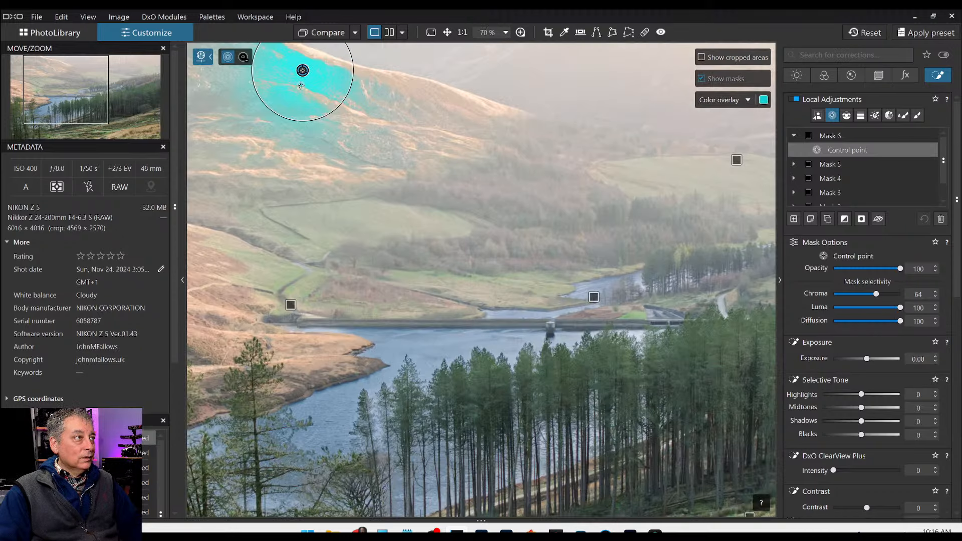
drag(303, 71, 311, 83)
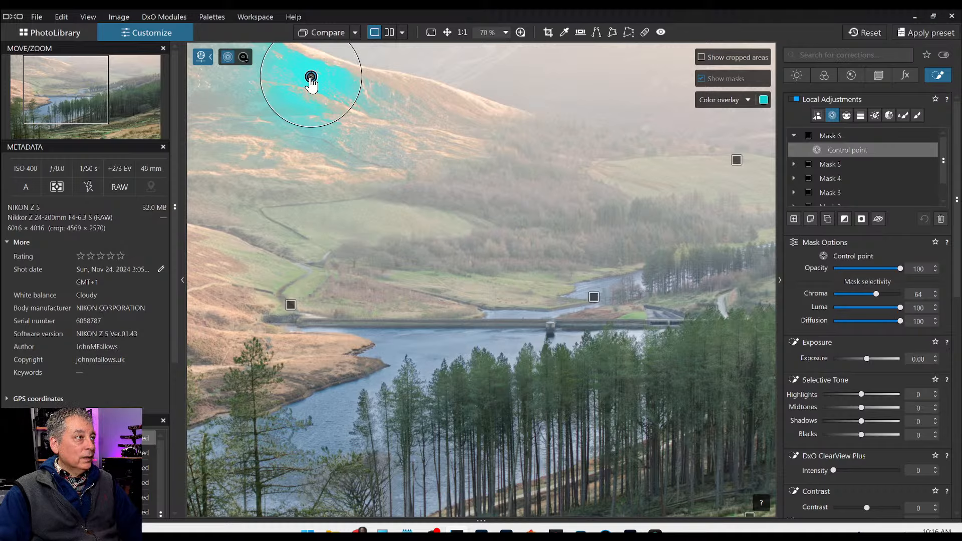
click(384, 97)
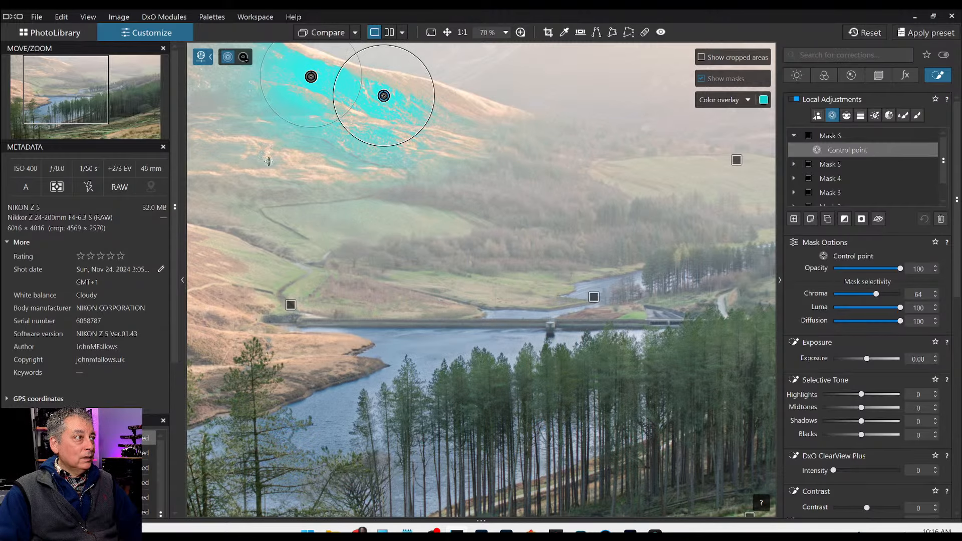
click(234, 150)
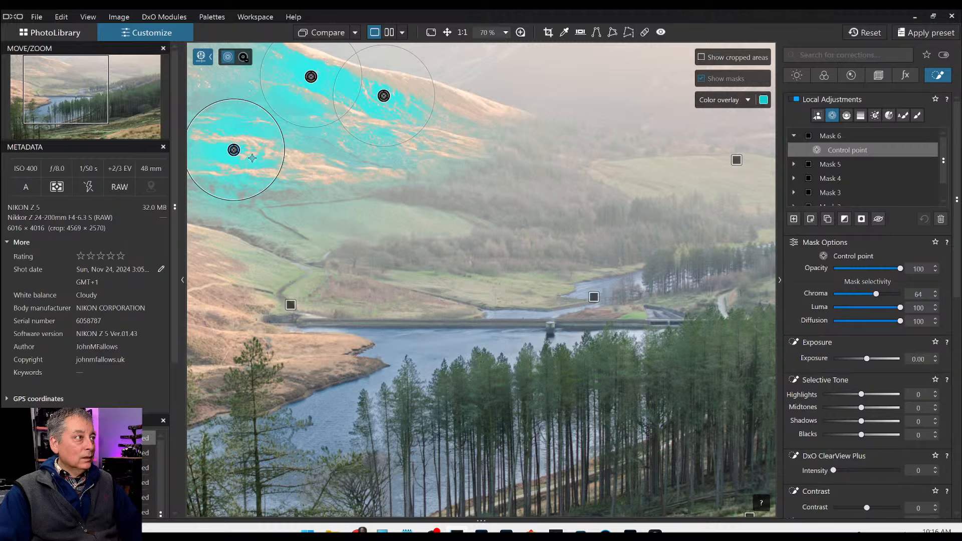
scroll(357, 199, down, 3)
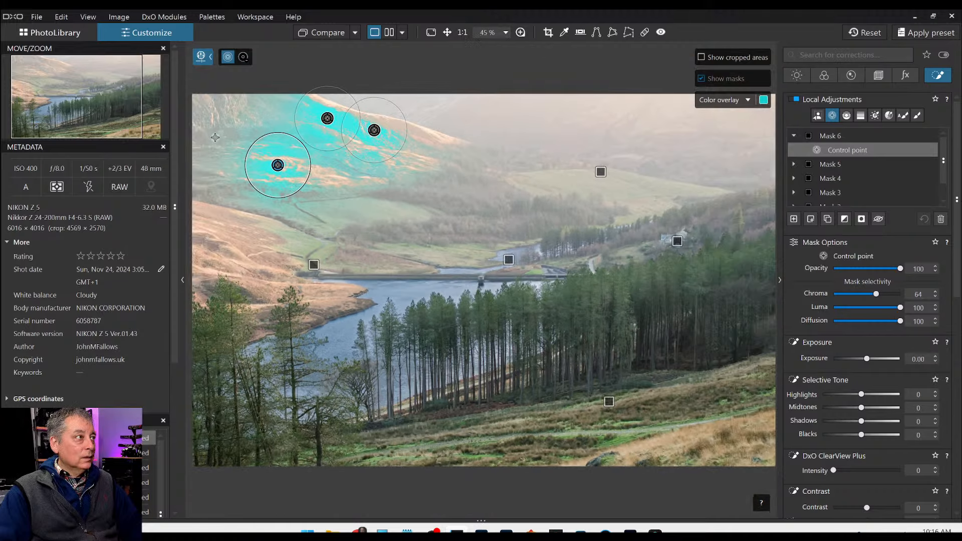
click(200, 140)
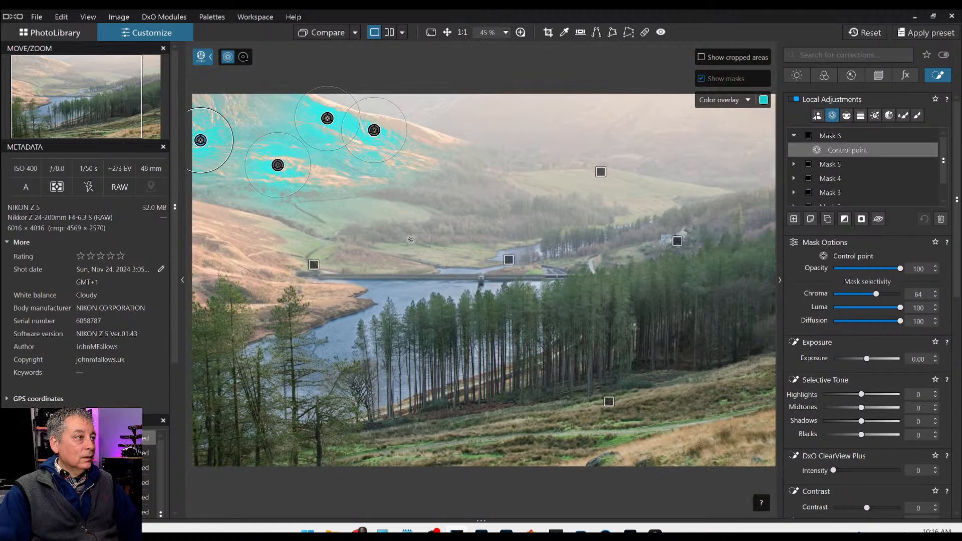
Add a large control point over the valley woodland and a moderately sized one on the lower end of the far ridge.
click(517, 209)
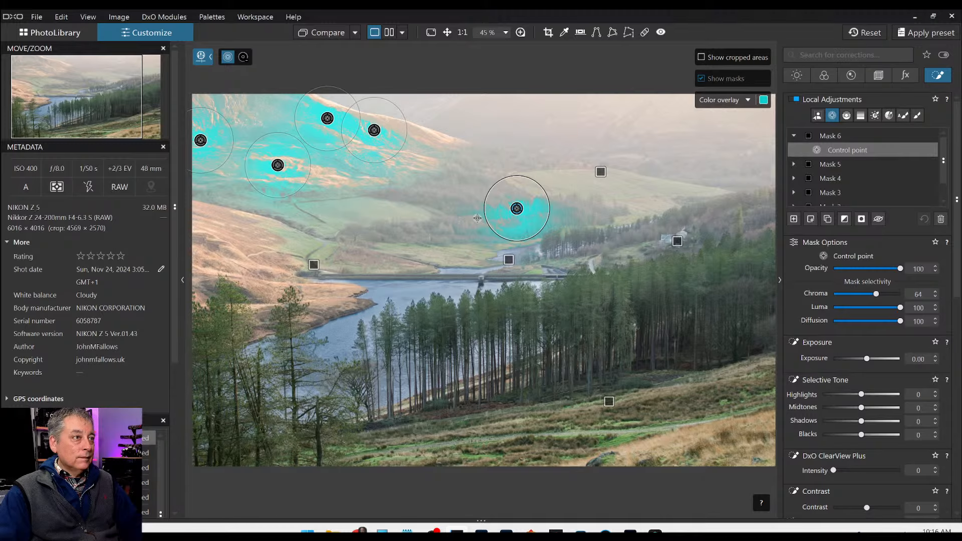
drag(484, 218, 424, 219)
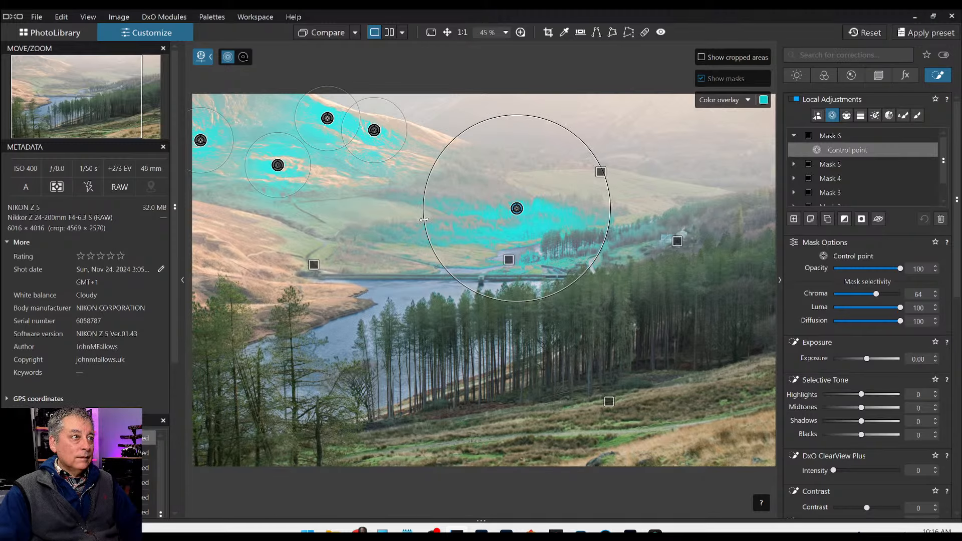
click(425, 148)
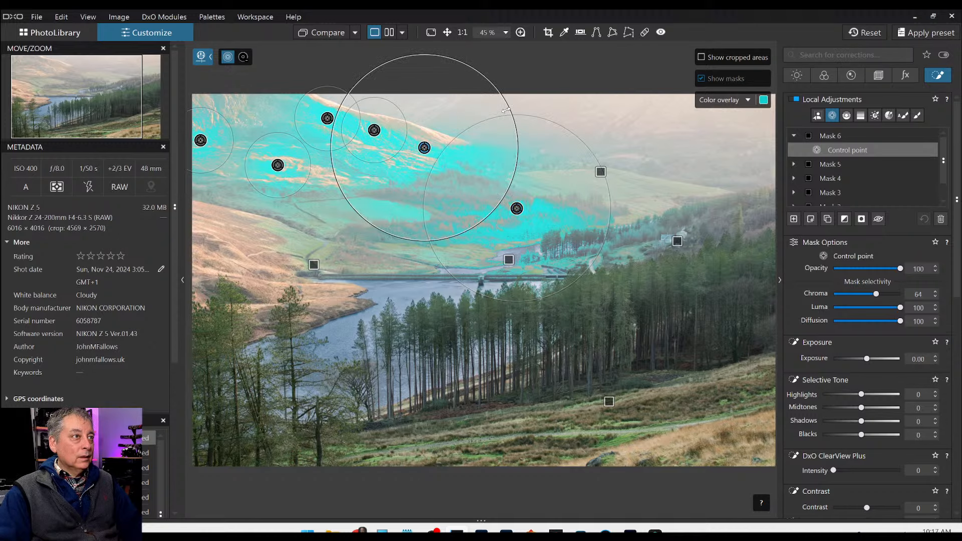
drag(506, 112, 479, 121)
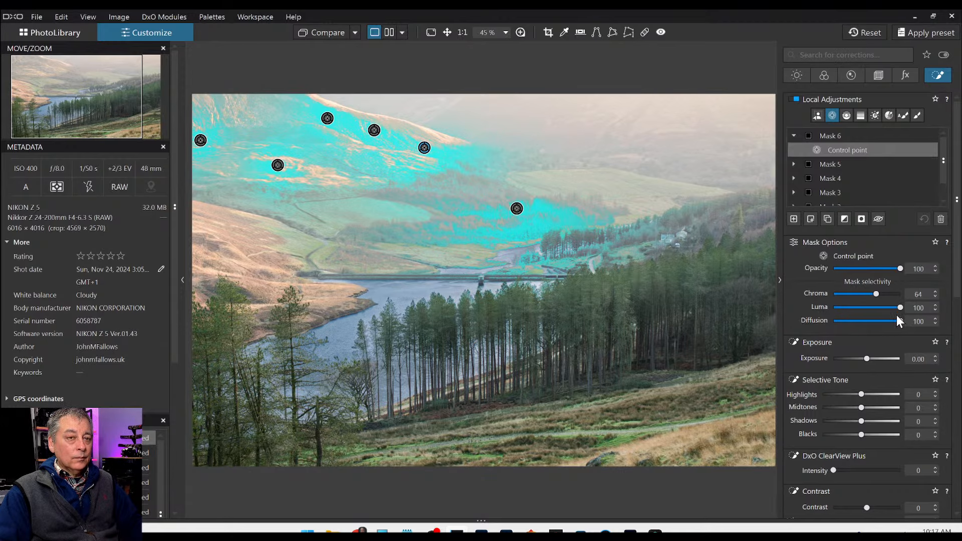
Set the control point mask's Chroma selectivity to 82, Blacks to -79 and Shadows to -48.
mouse_move(876, 296)
mouse_down()
mouse_move(901, 296)
mouse_move(887, 295)
mouse_up()
scroll(855, 339, down, 2)
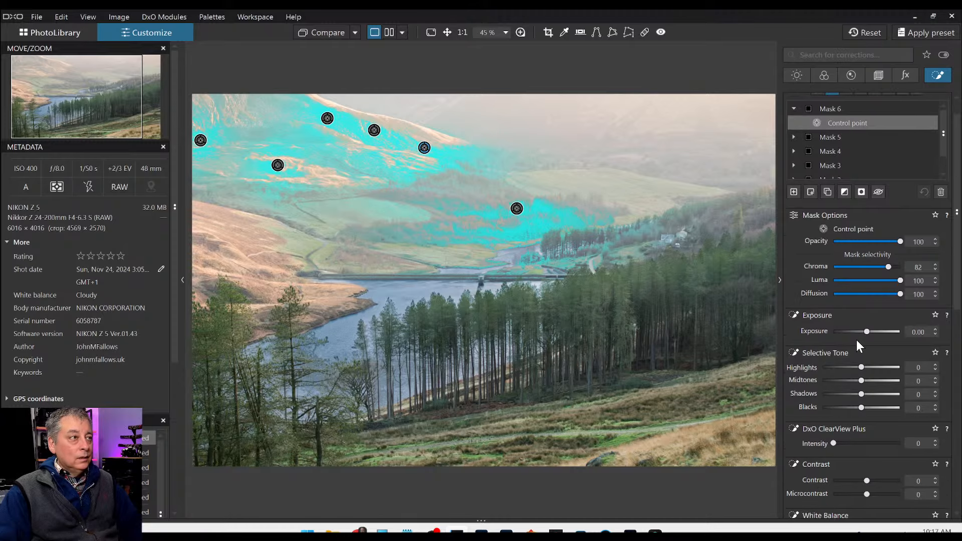
scroll(856, 339, down, 1)
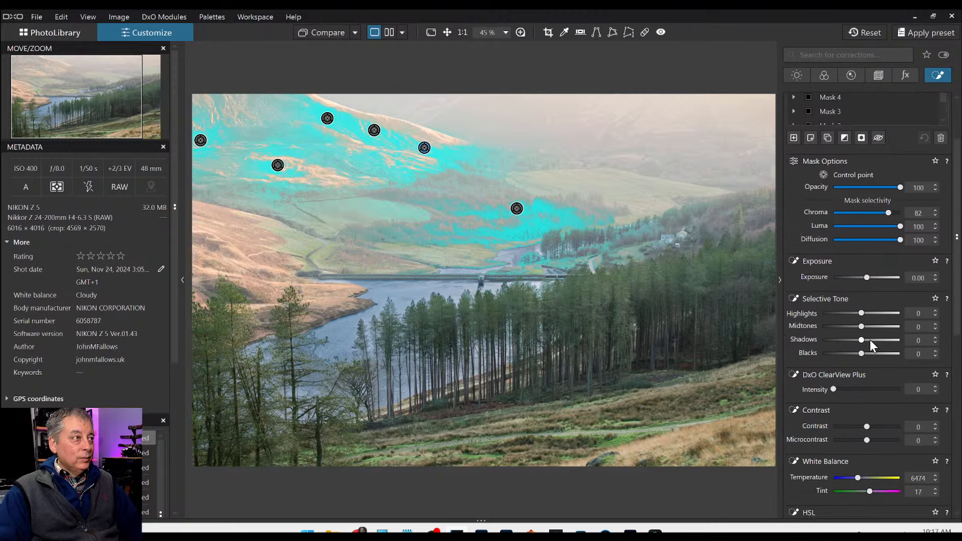
drag(862, 353, 831, 352)
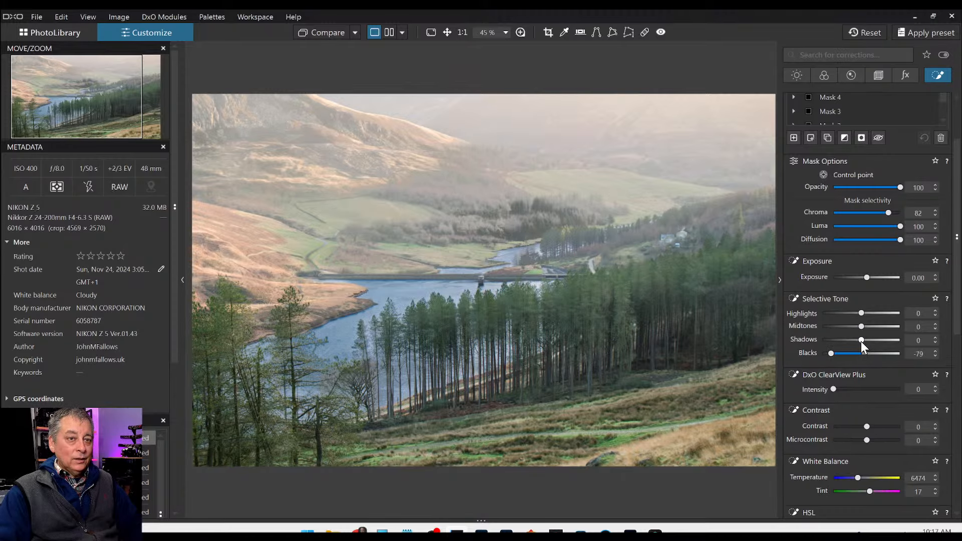
drag(861, 341, 843, 341)
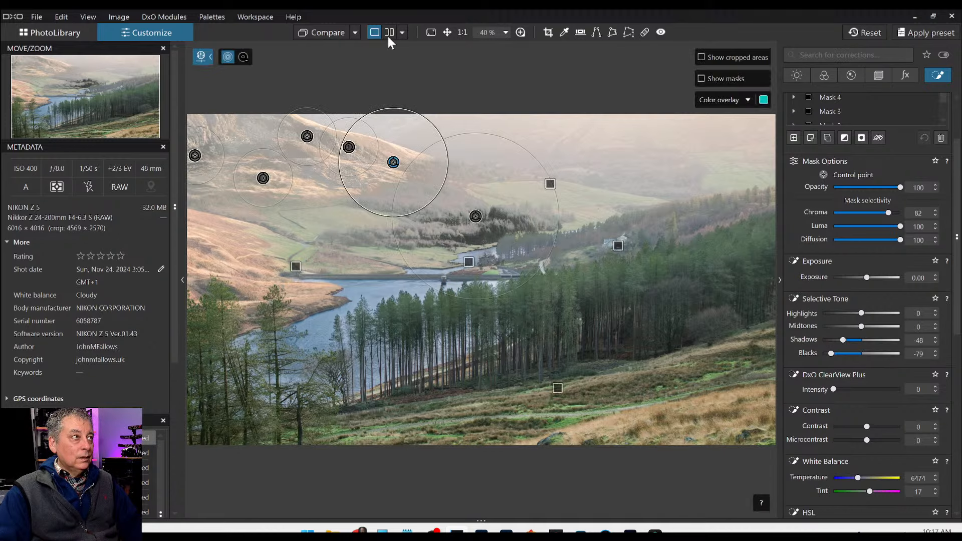
Compare the photo with its uncorrected version and try lower Luma and Diffusion selectivity on the mask.
click(310, 33)
click(311, 32)
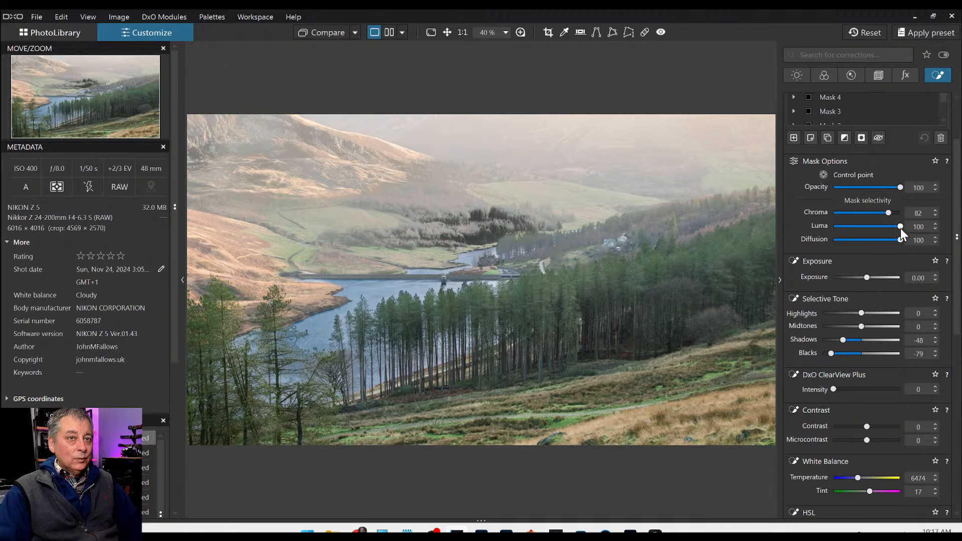
drag(892, 226, 888, 240)
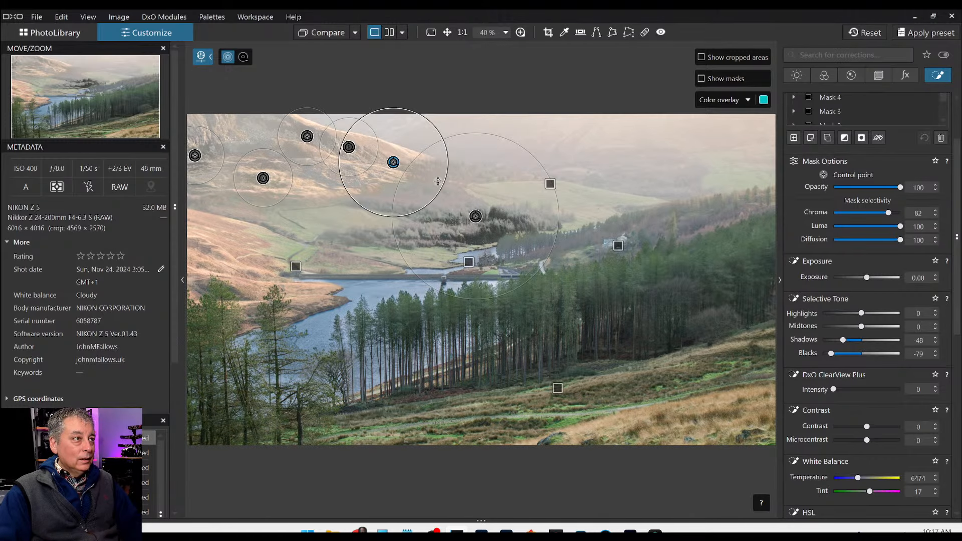
Remove the large control point over the valley woodland and shrink the radius of the one at the ridge's lower end.
mouse_move(416, 164)
mouse_down()
mouse_move(445, 188)
mouse_move(357, 133)
mouse_move(401, 158)
mouse_up()
click(394, 162)
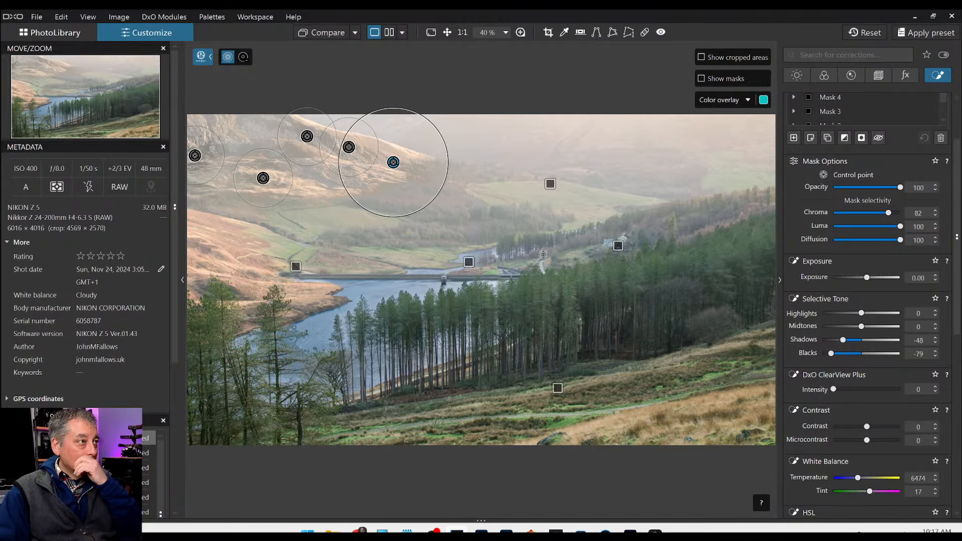
scroll(543, 254, down, 3)
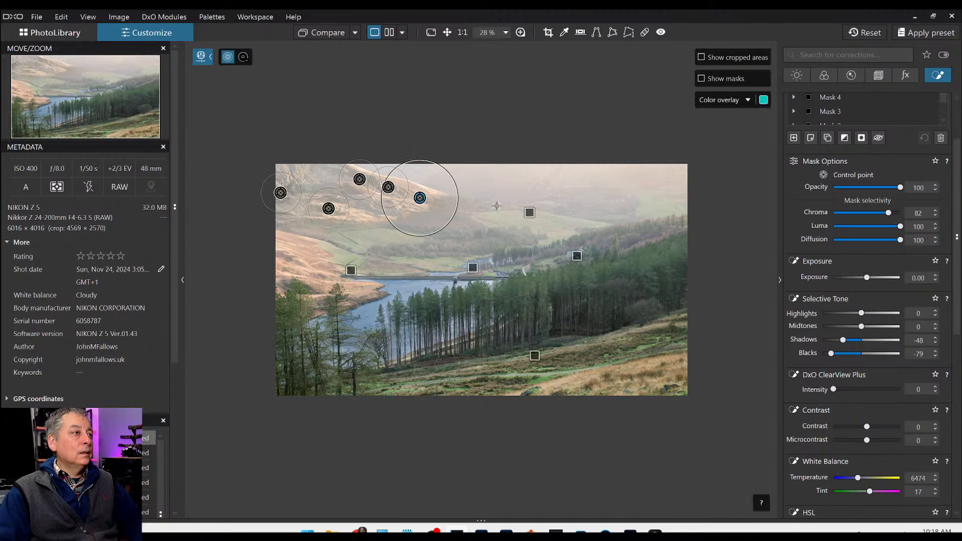
drag(451, 215, 434, 206)
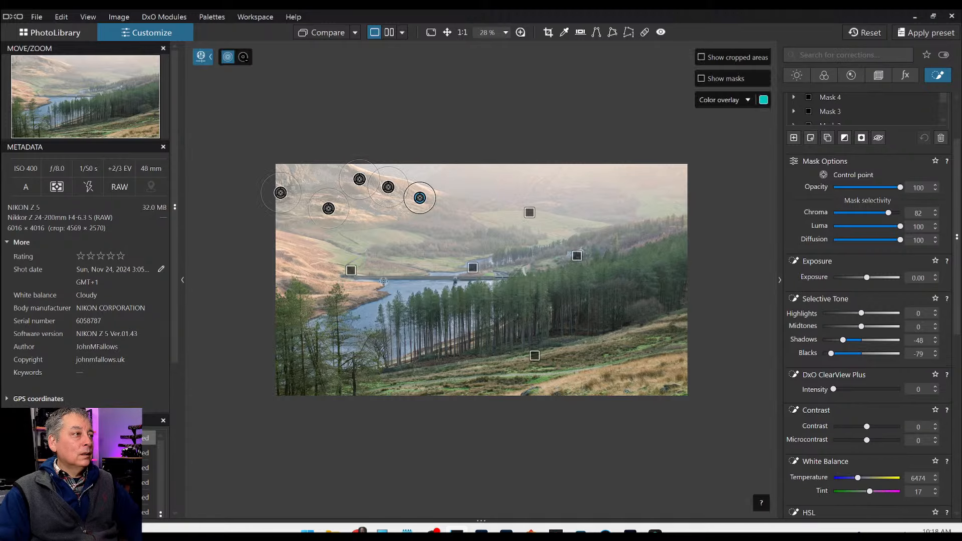
Add another control point on the brown near slope at the photo's left edge, above the foreground trees.
click(289, 257)
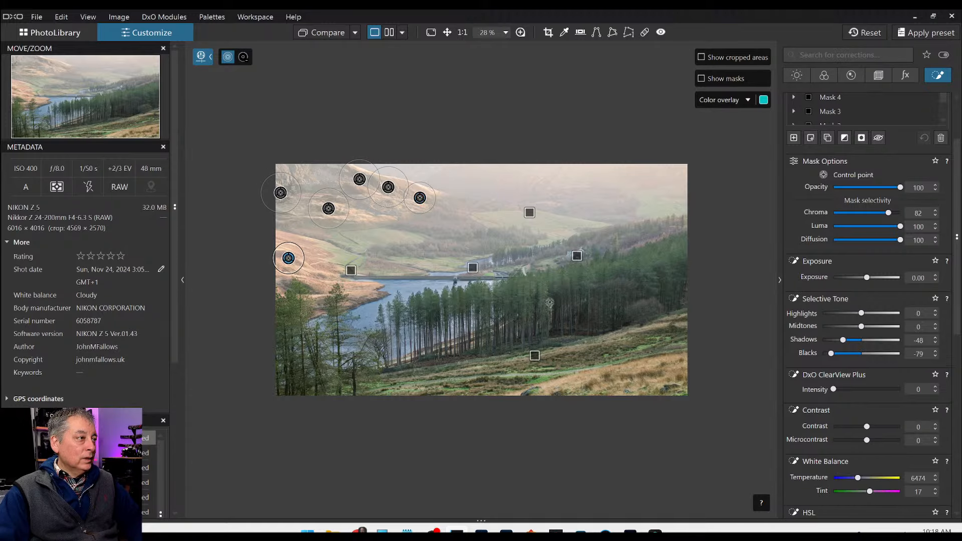
Enlarge the radius of the control point on the brown near slope and shift it slightly towards the reservoir.
scroll(242, 268, up, 4)
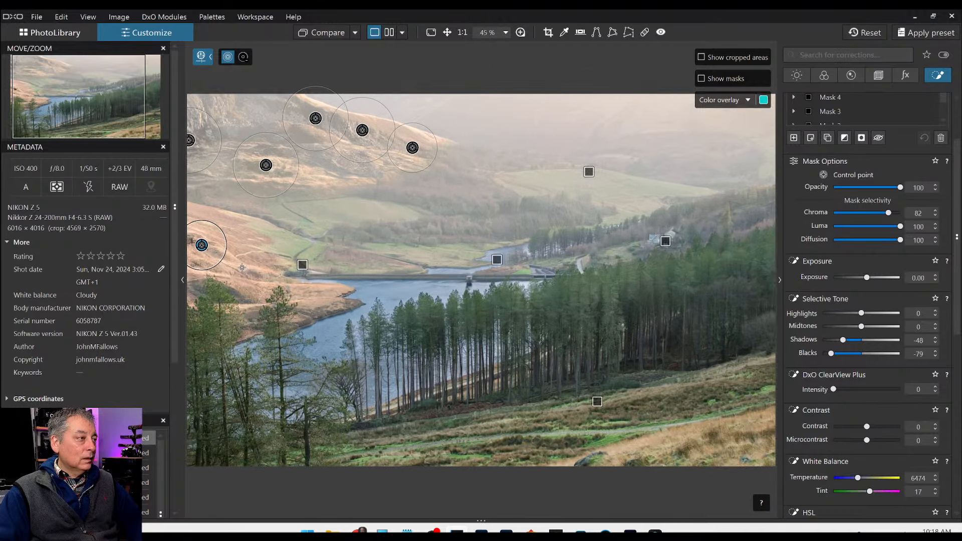
scroll(228, 256, down, 2)
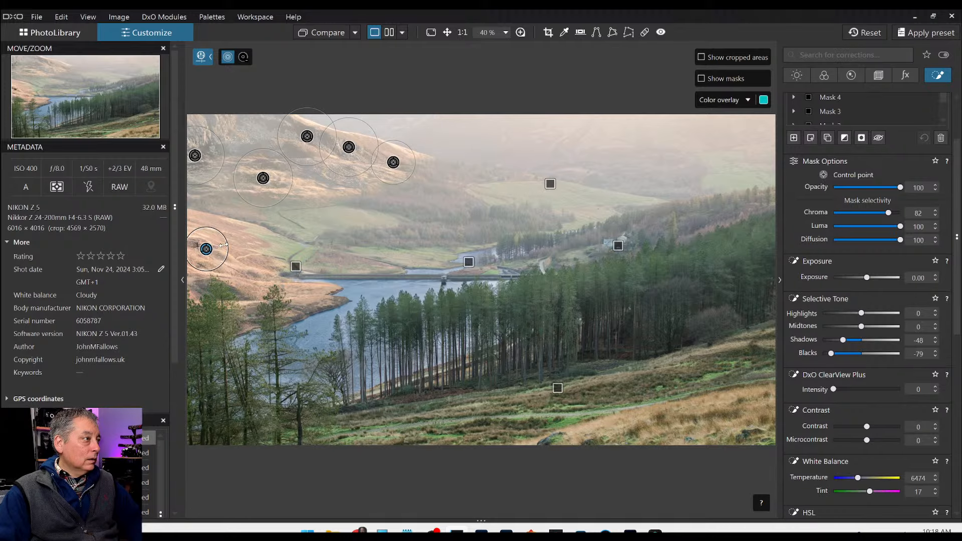
drag(228, 249, 259, 244)
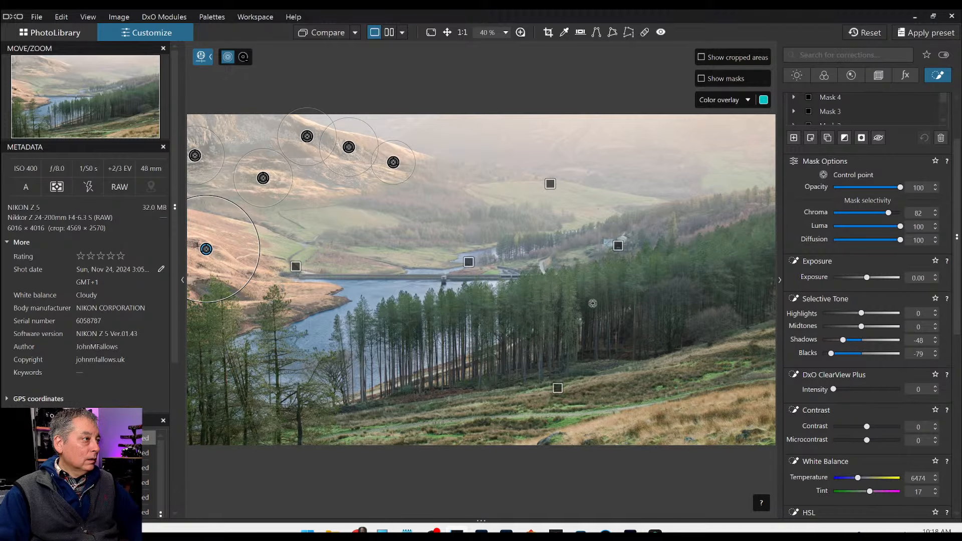
mouse_move(205, 249)
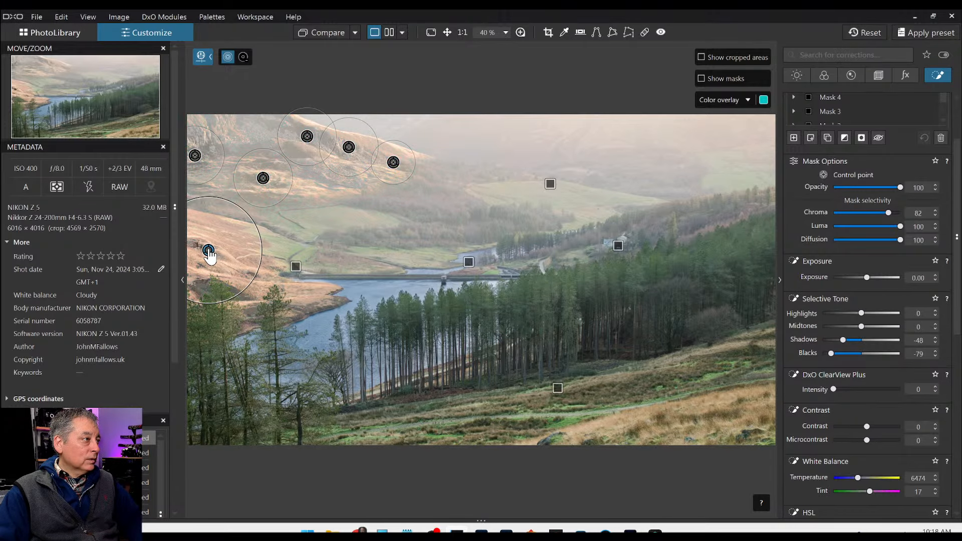
drag(206, 249, 213, 254)
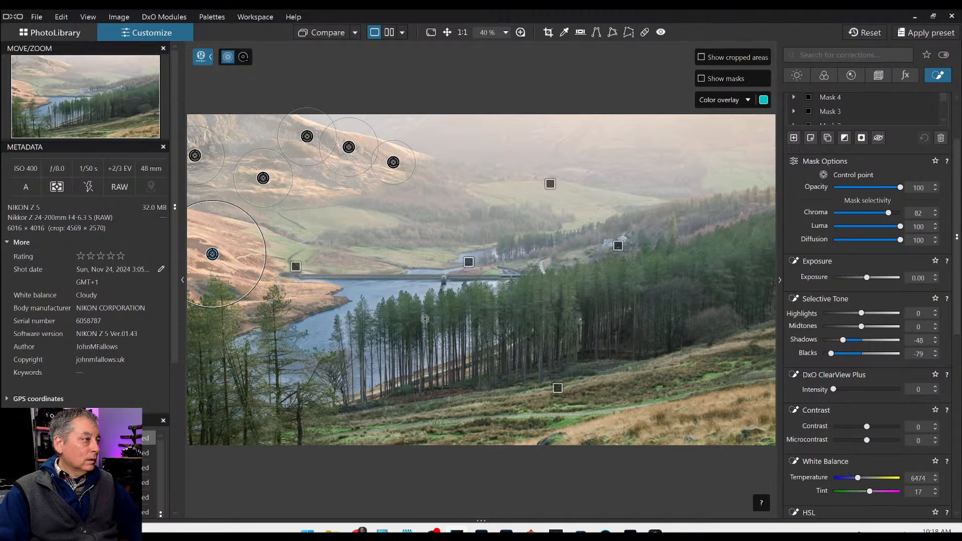
scroll(622, 310, down, 5)
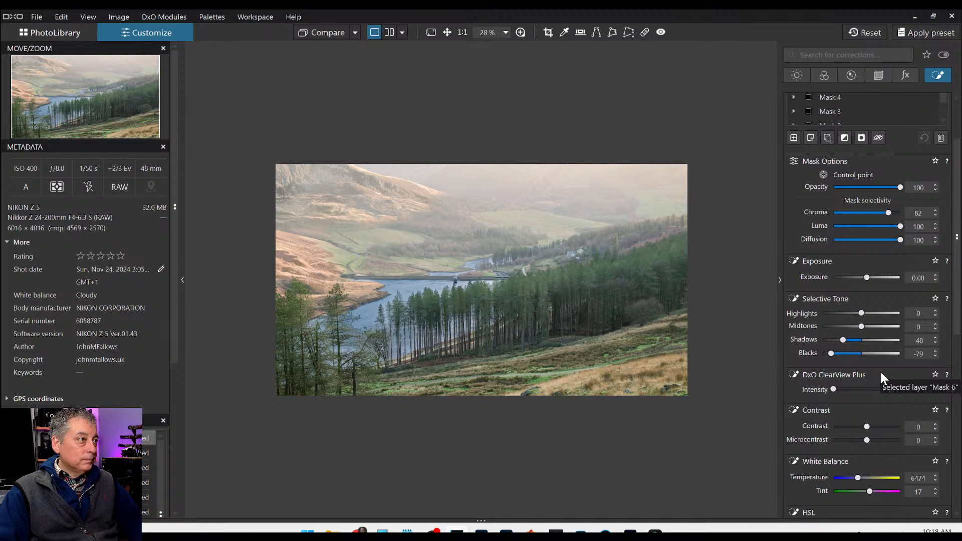
Add another control point on the far hillside's lower slope, just below the row of points along the ridge.
scroll(358, 207, up, 4)
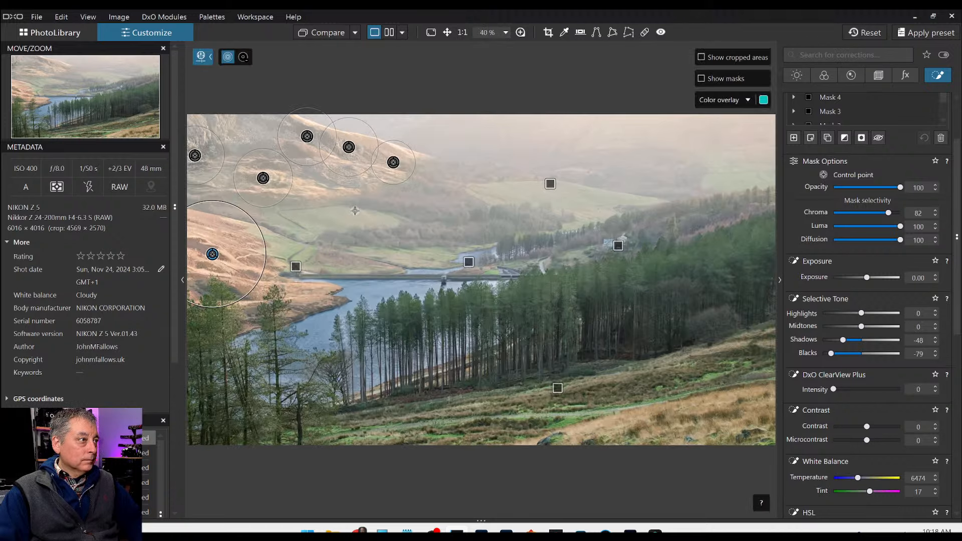
click(313, 155)
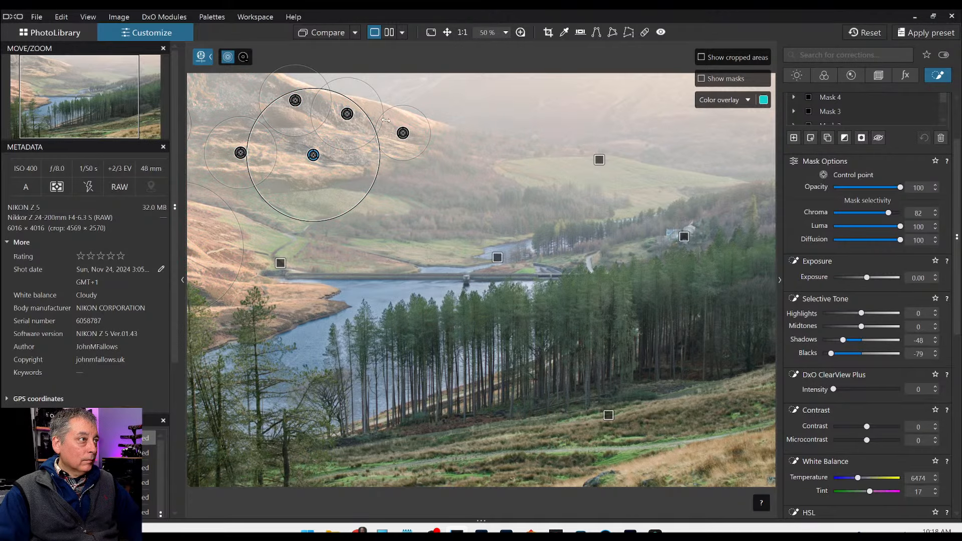
scroll(737, 373, down, 4)
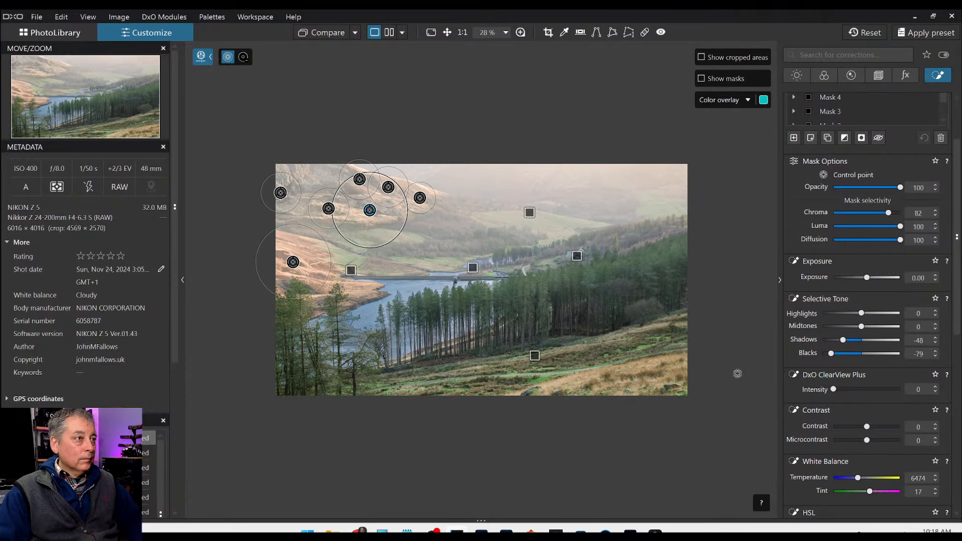
Set the control point mask's Microcontrast to 30.
scroll(897, 434, down, 1)
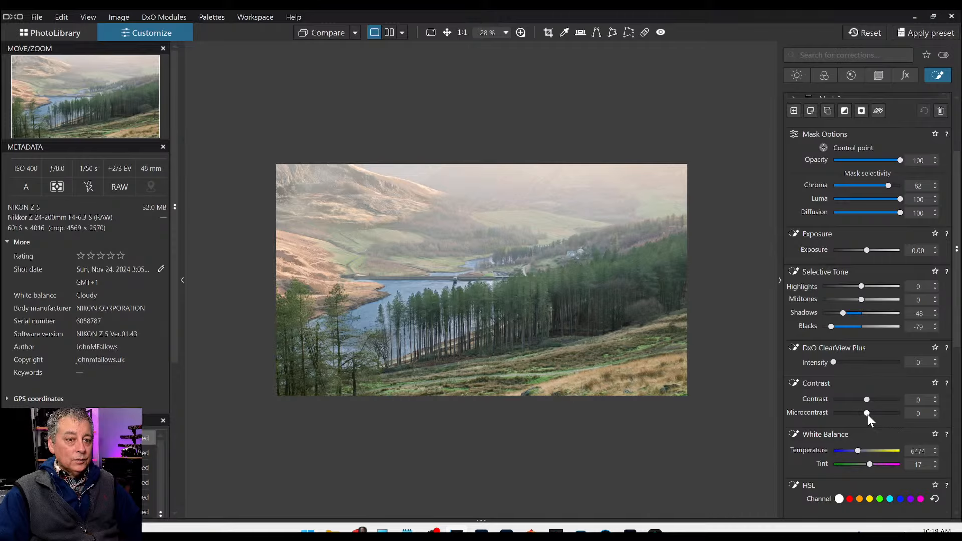
drag(867, 414, 874, 414)
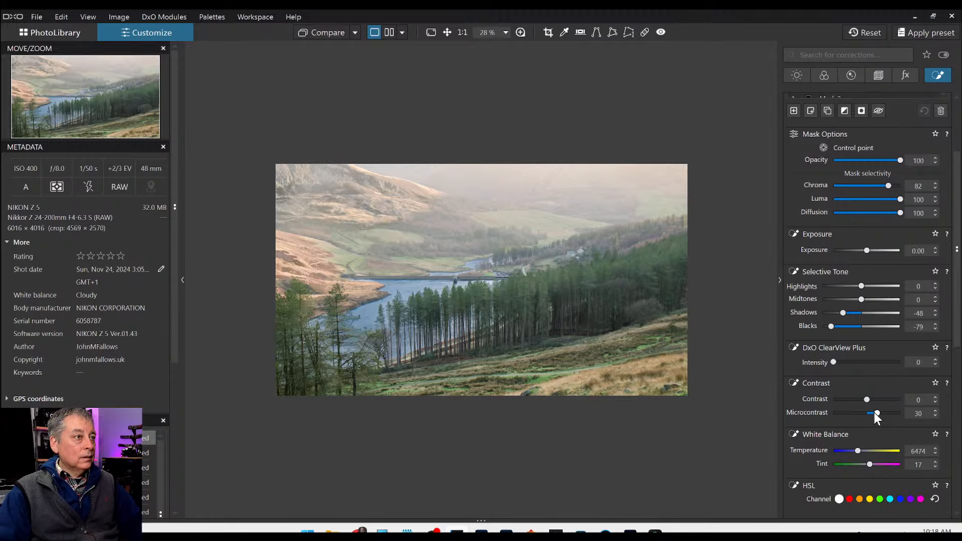
scroll(702, 339, up, 1)
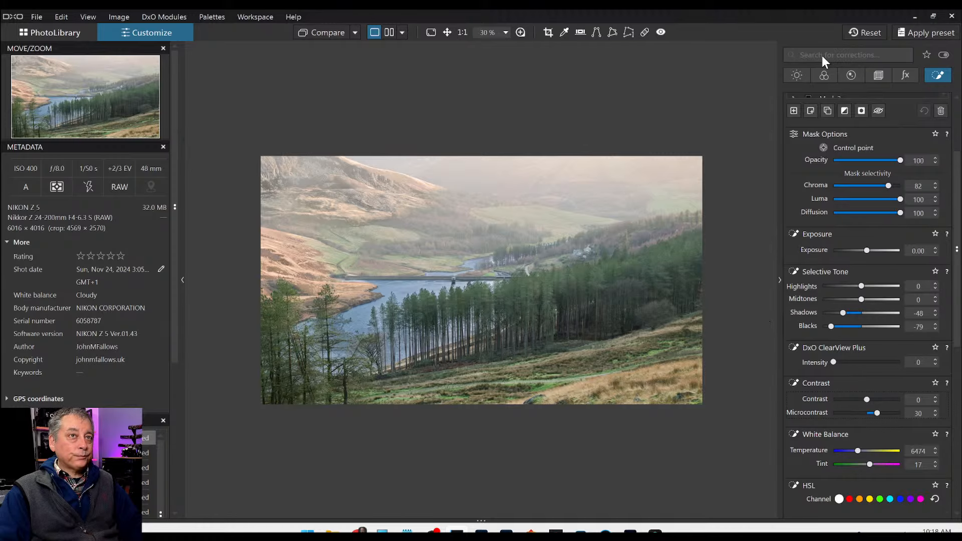
Set the whole photo's HSL Vibrancy to 44 in the global color corrections.
click(823, 73)
scroll(834, 272, down, 6)
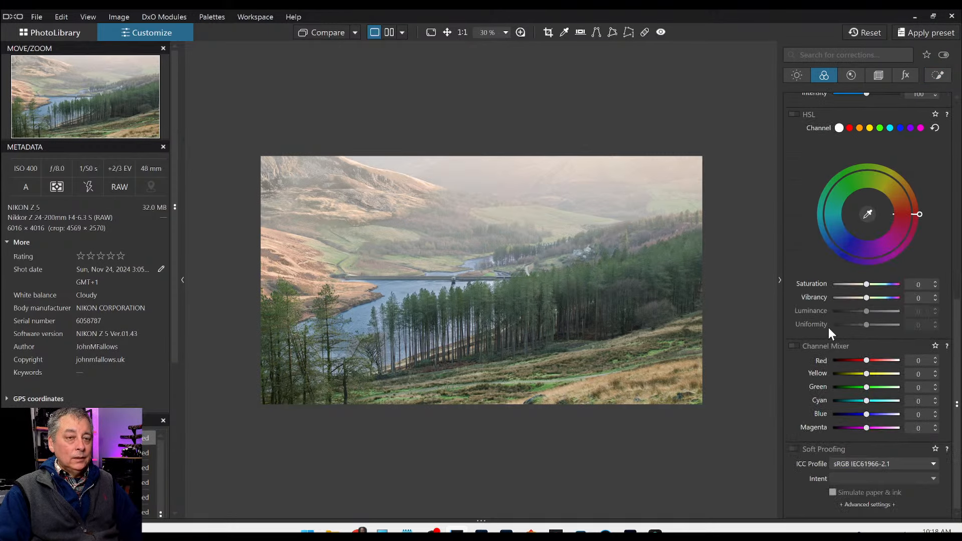
drag(866, 298, 881, 297)
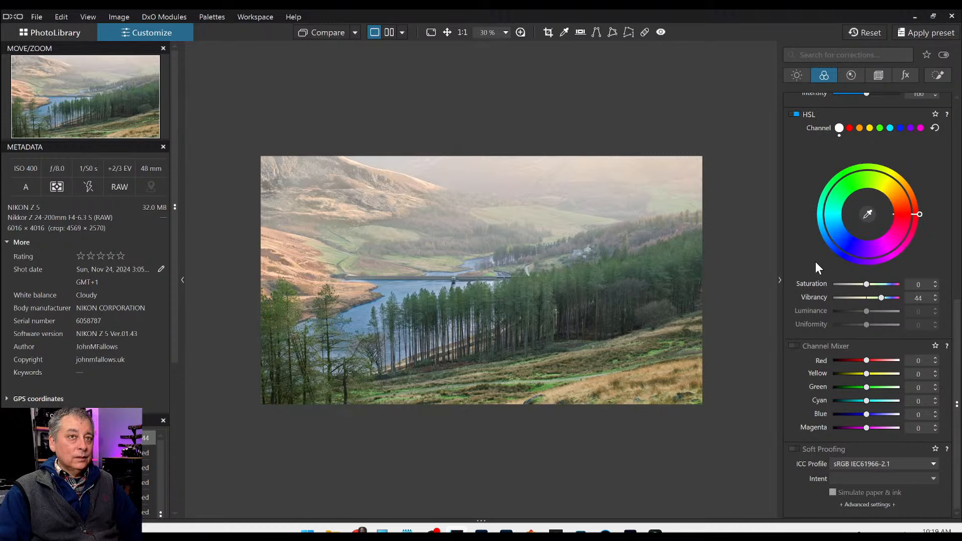
Set the RAW White Balance to a Temperature of 6774 and a Tint of 12.
scroll(810, 249, up, 6)
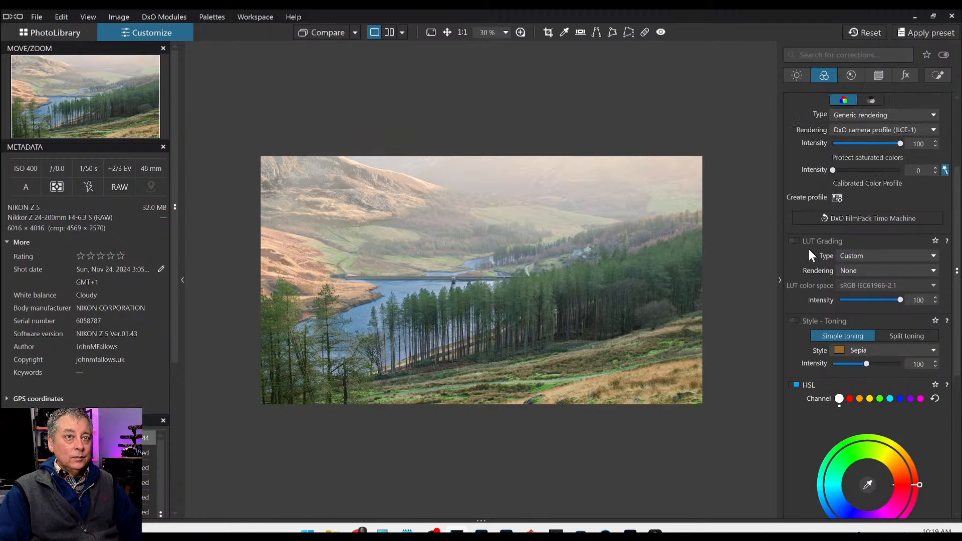
scroll(810, 241, up, 3)
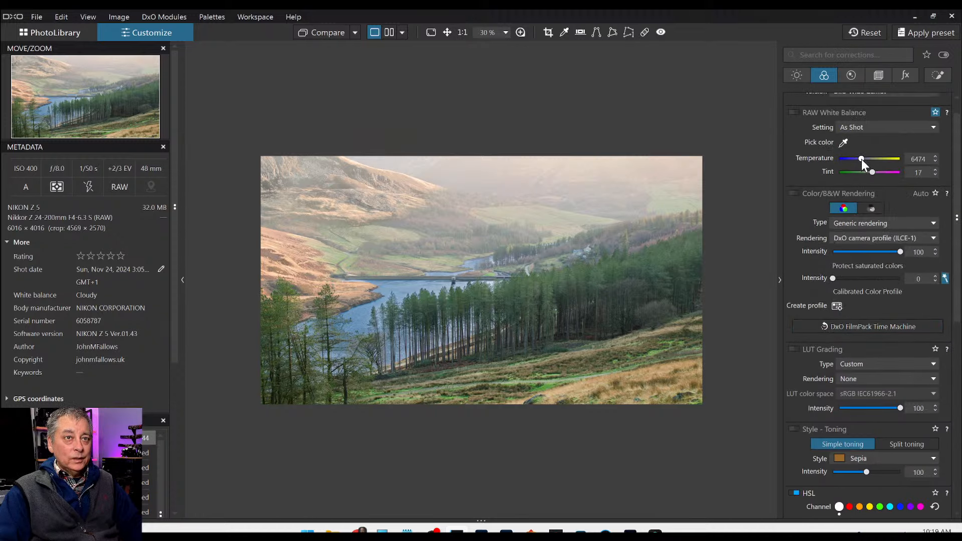
scroll(862, 158, up, 1)
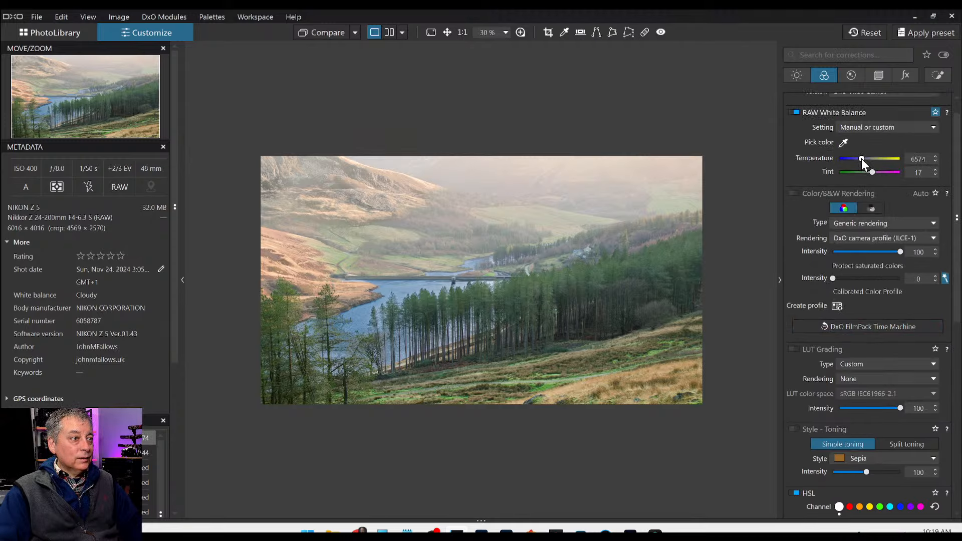
scroll(862, 158, up, 1)
scroll(861, 158, up, 1)
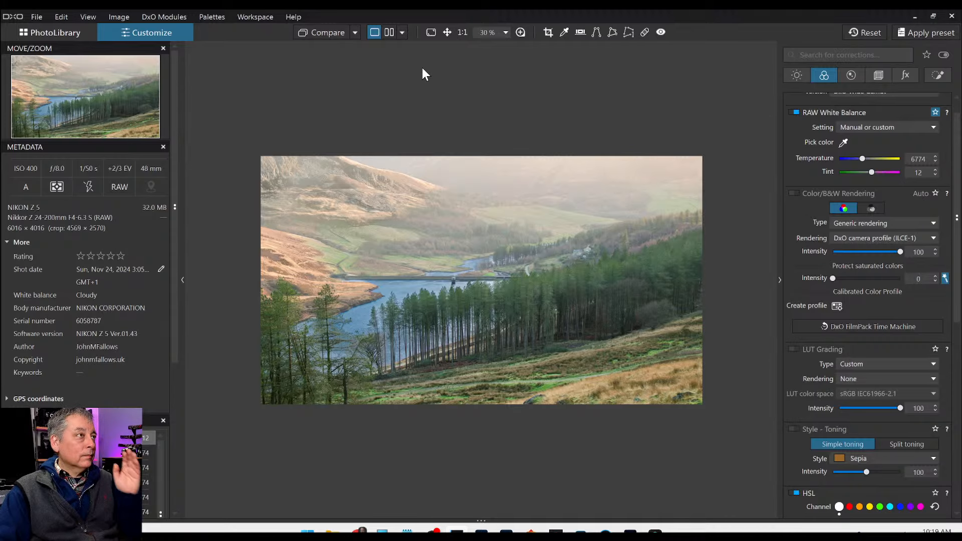
Compare the finished edit with the uncorrected photo.
click(326, 35)
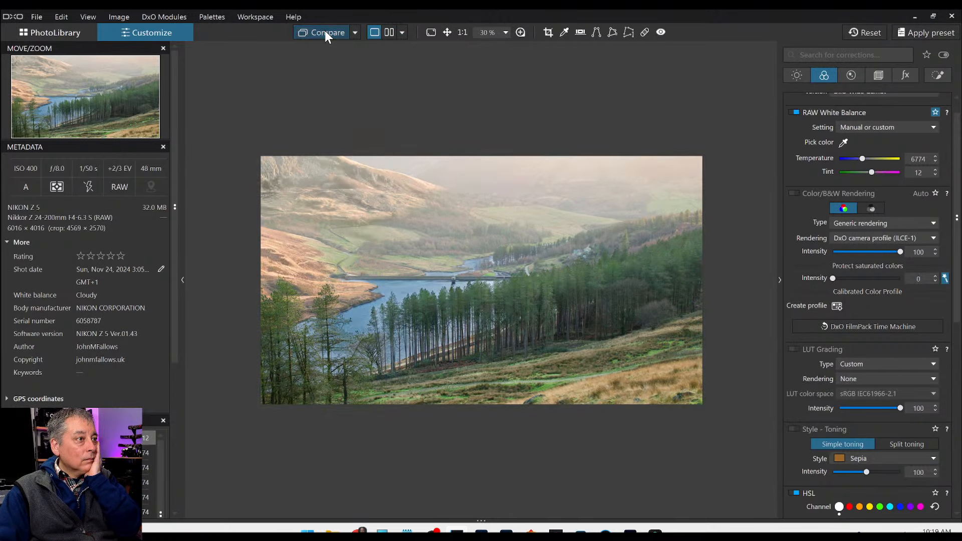
click(324, 31)
click(325, 31)
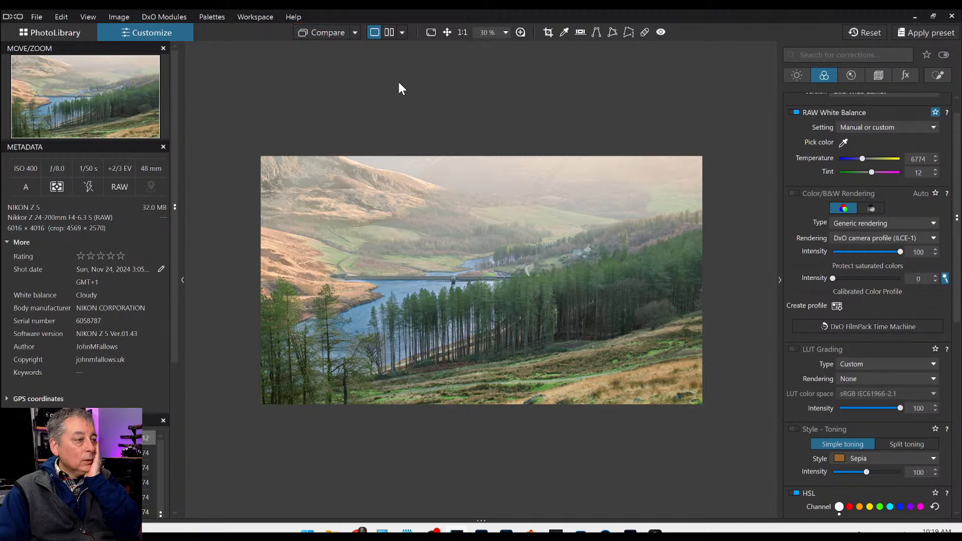
Export the photo to disk as a full-size JPEG at quality 100 using Standard output, and check the export progress.
right_click(422, 124)
click(440, 108)
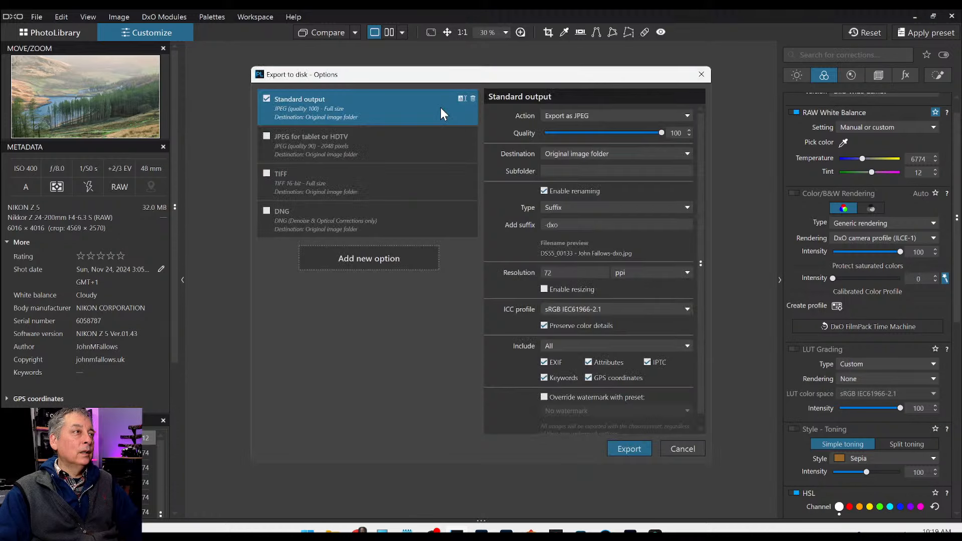
key(Escape)
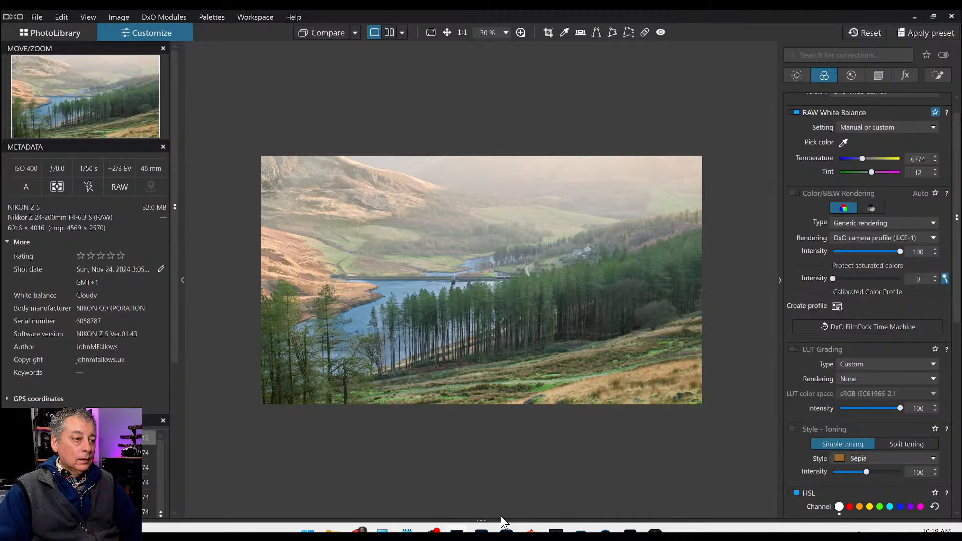
drag(501, 516, 494, 420)
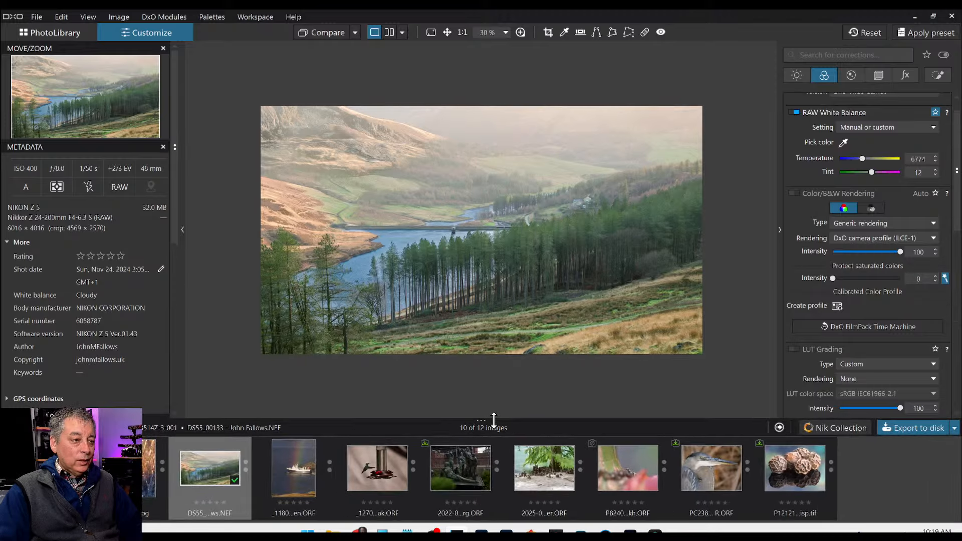
click(779, 426)
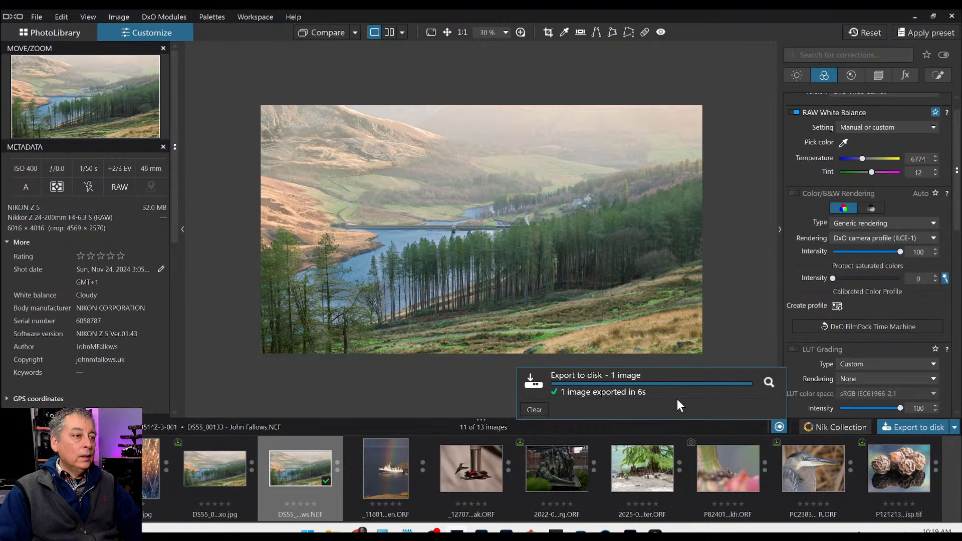
click(777, 427)
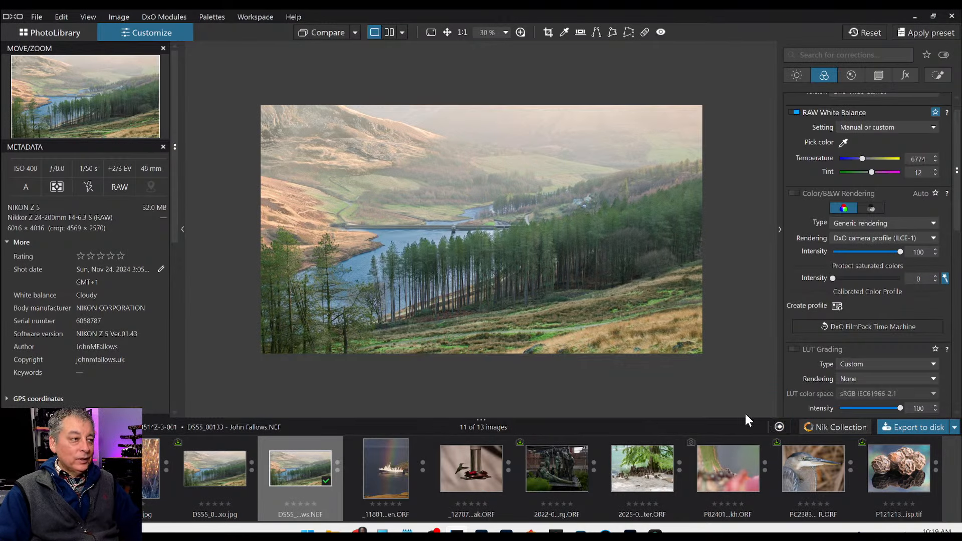
Reset all corrections on the photo and choose its exported Standard output JPEG as the comparison reference.
scroll(429, 245, up, 1)
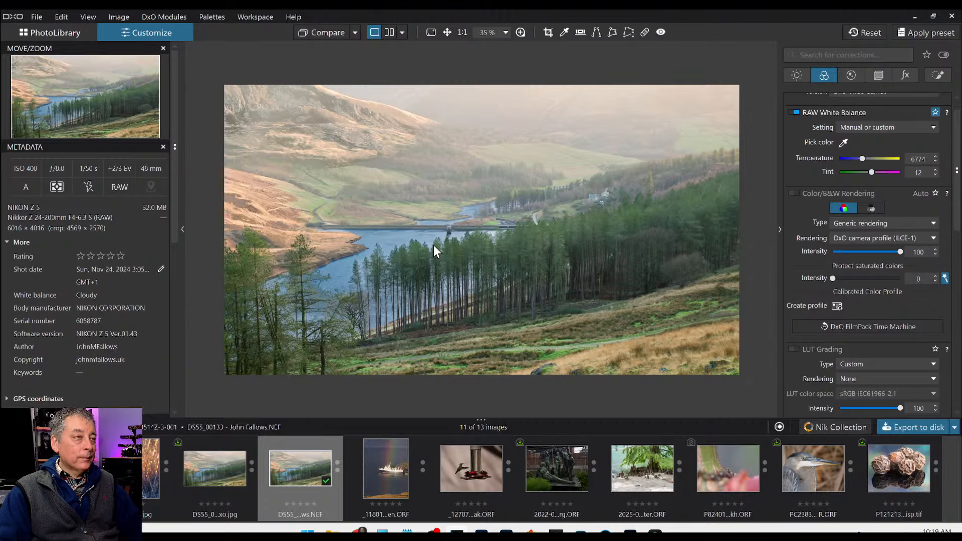
click(860, 31)
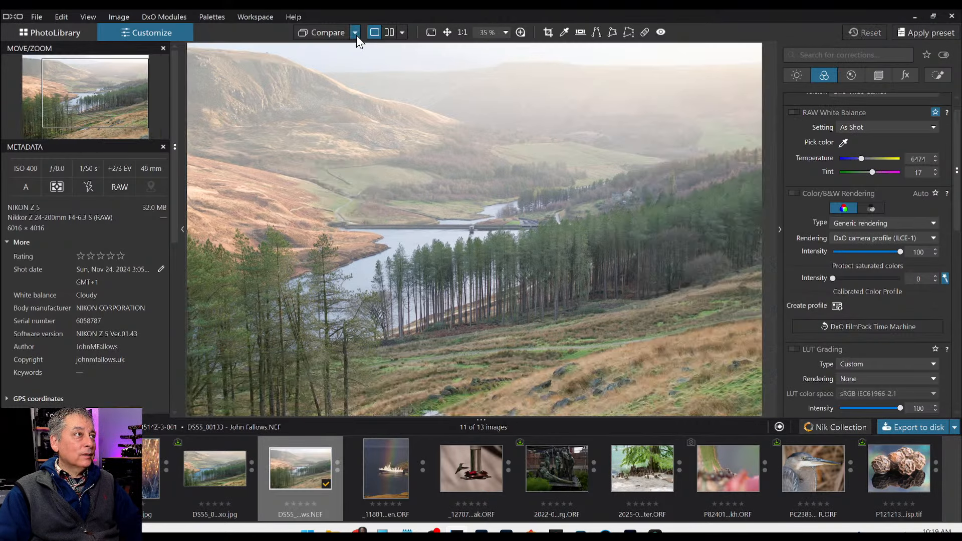
click(356, 33)
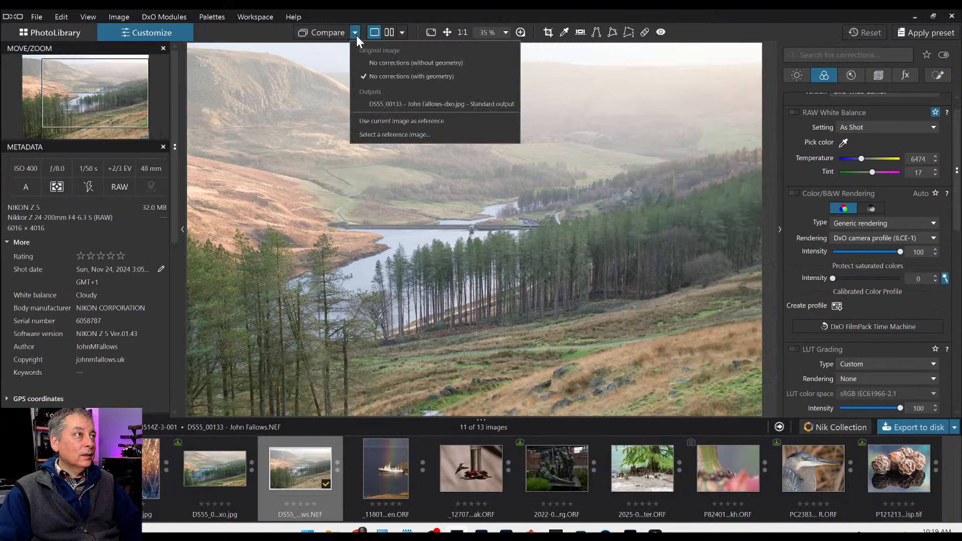
click(378, 100)
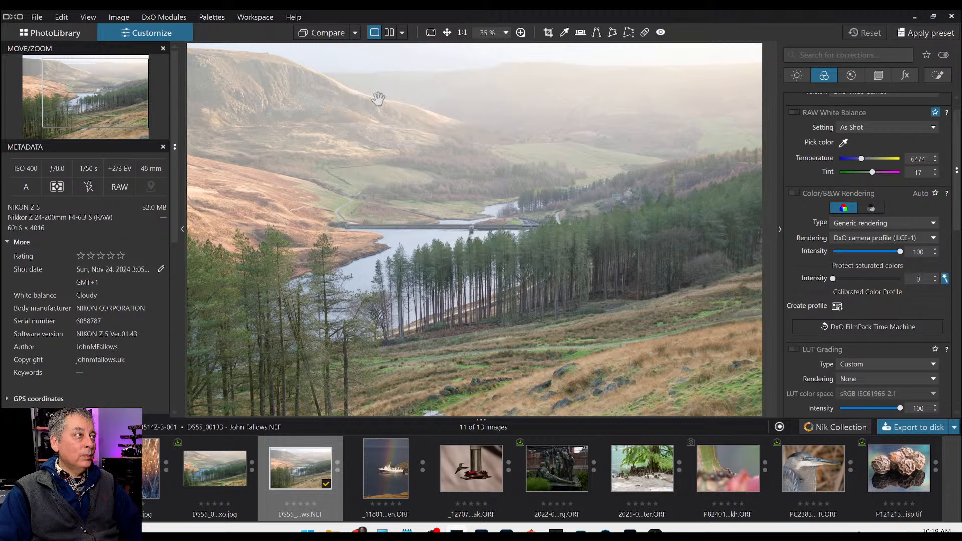
Hide the side palettes and show the exported JPEG side by side with the reset photo.
key(F9)
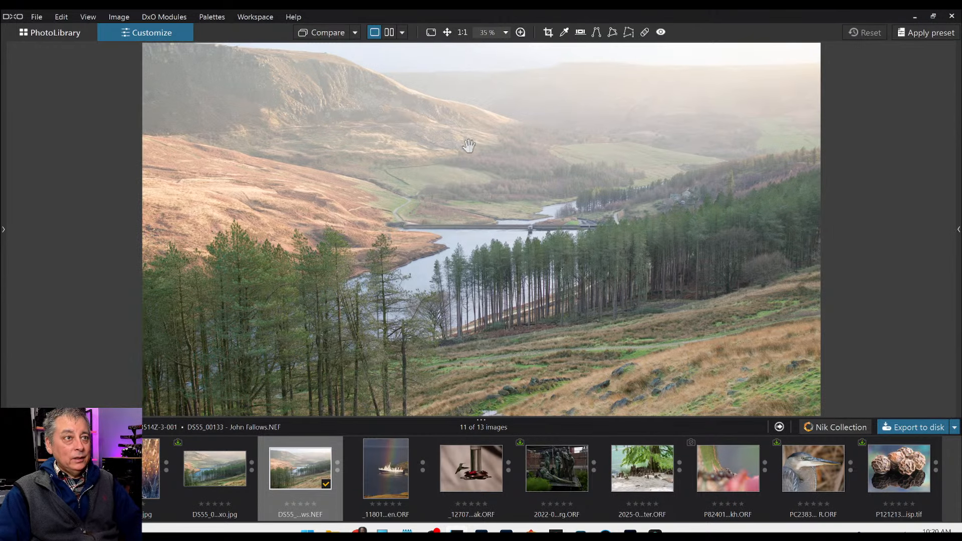
scroll(469, 147, down, 3)
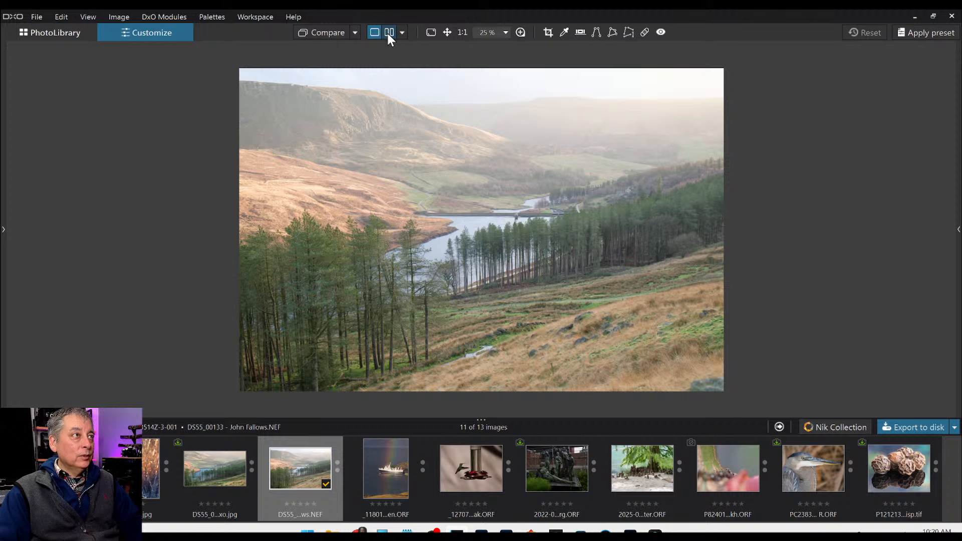
click(389, 33)
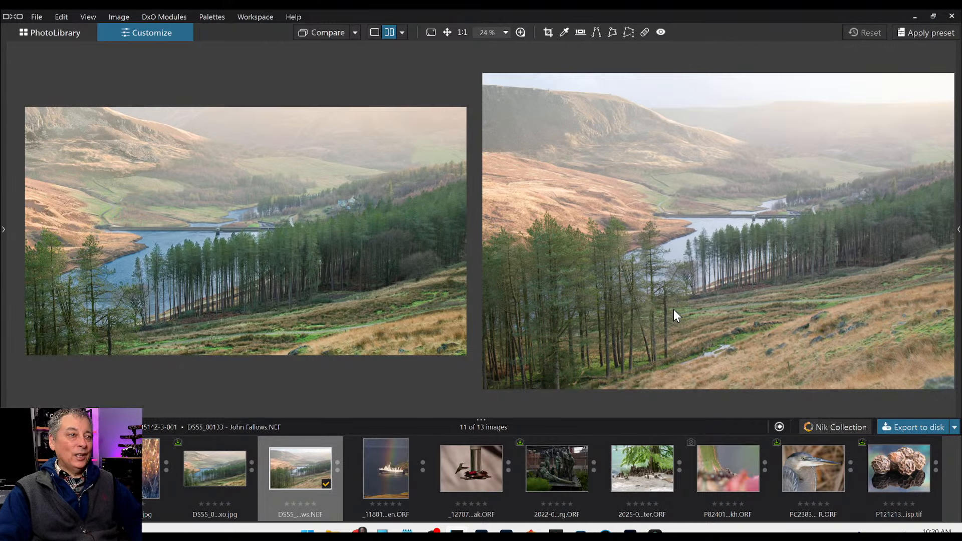
scroll(672, 309, down, 1)
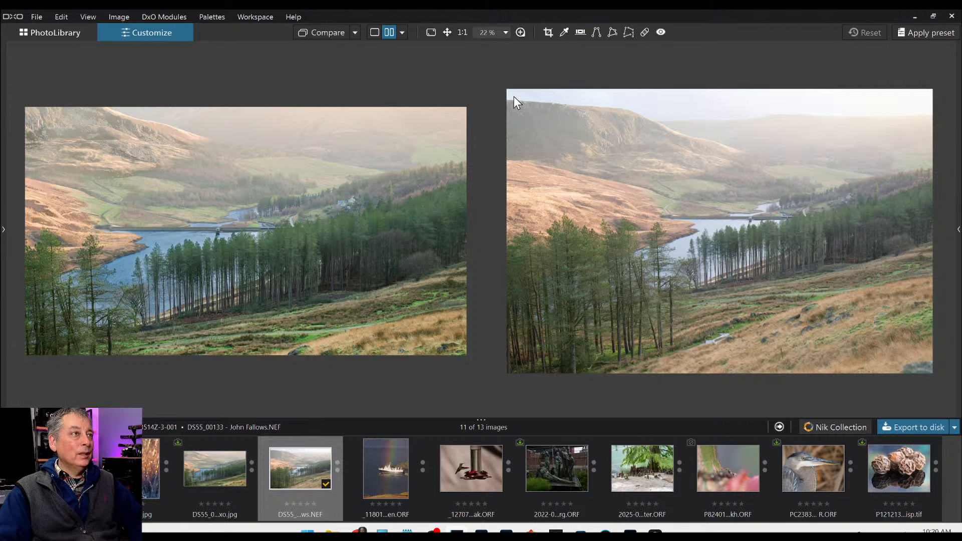
Switch the comparison to a split view of the exported JPEG and the reset photo.
click(402, 32)
click(422, 77)
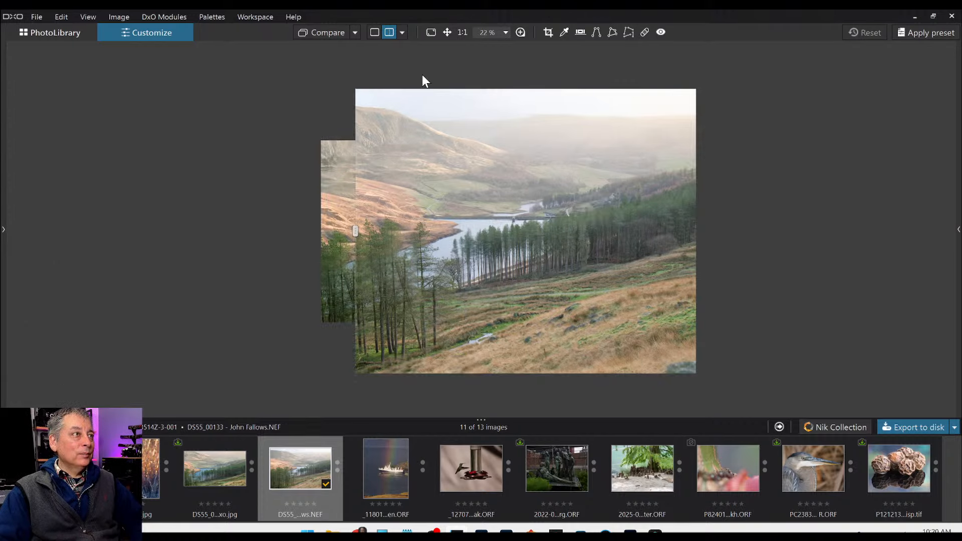
scroll(486, 201, up, 2)
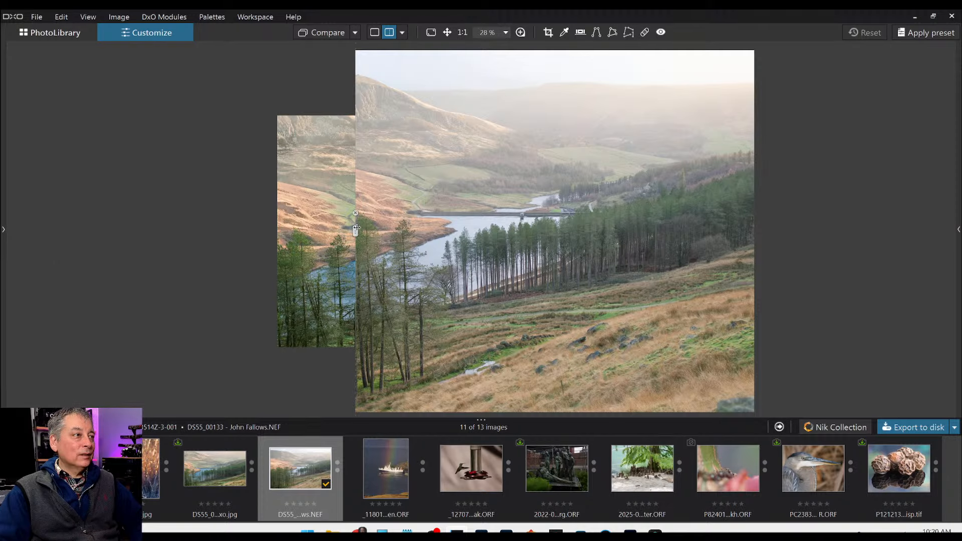
Sweep the split divider across the compared reservoir photos, and view the exported JPEG alone in single-image view.
drag(356, 228, 790, 230)
click(379, 33)
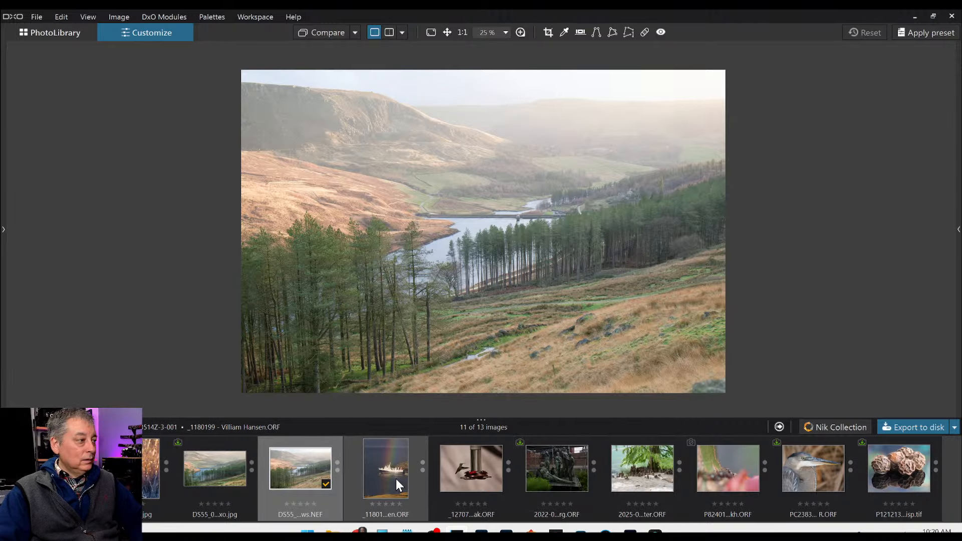
click(219, 473)
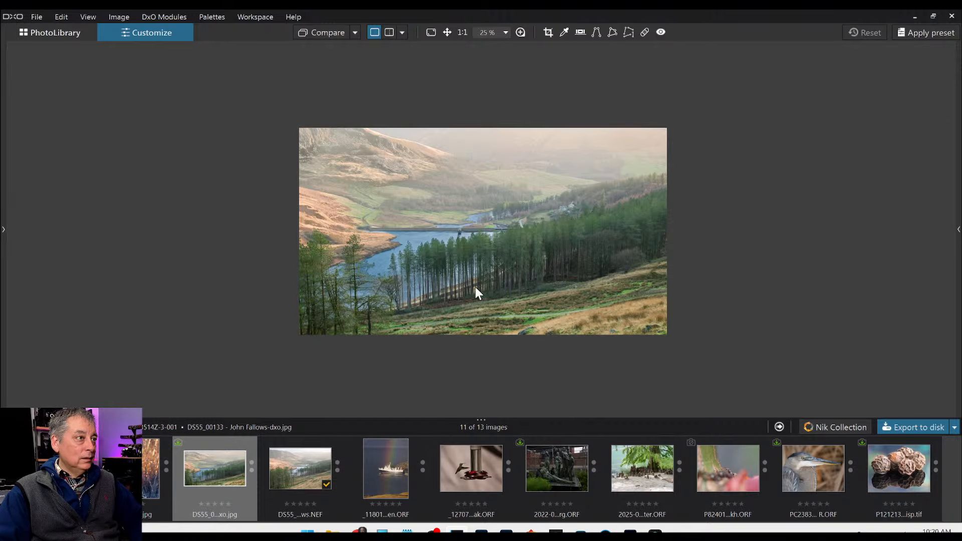
scroll(479, 286, up, 2)
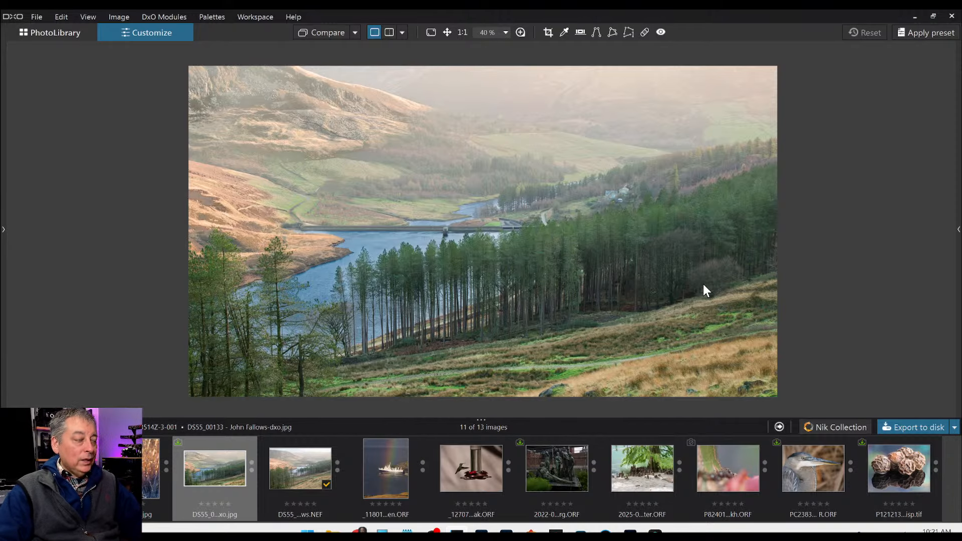
Open the photo of the ship with the rainbow, restore the side palettes and apply the "00000 demo Rob Default" preset.
click(394, 469)
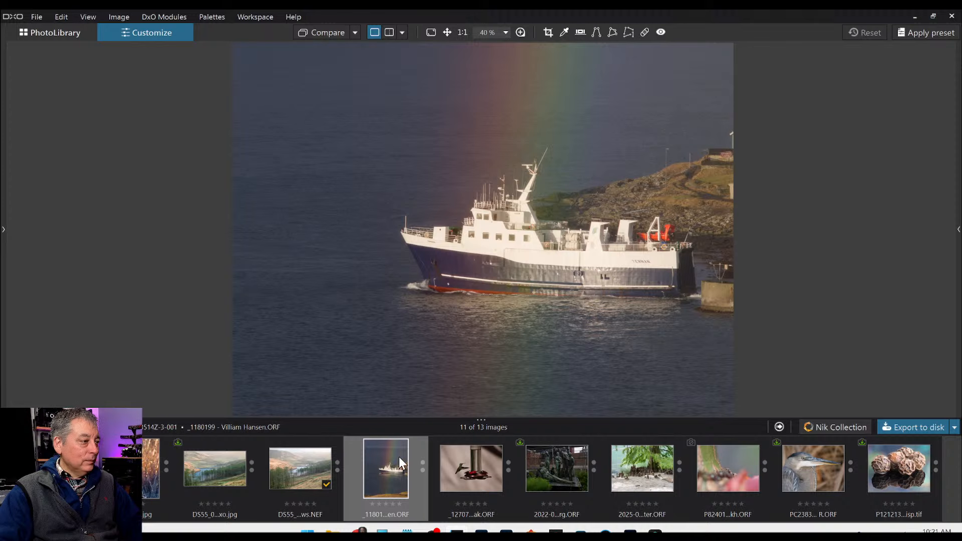
scroll(499, 314, down, 2)
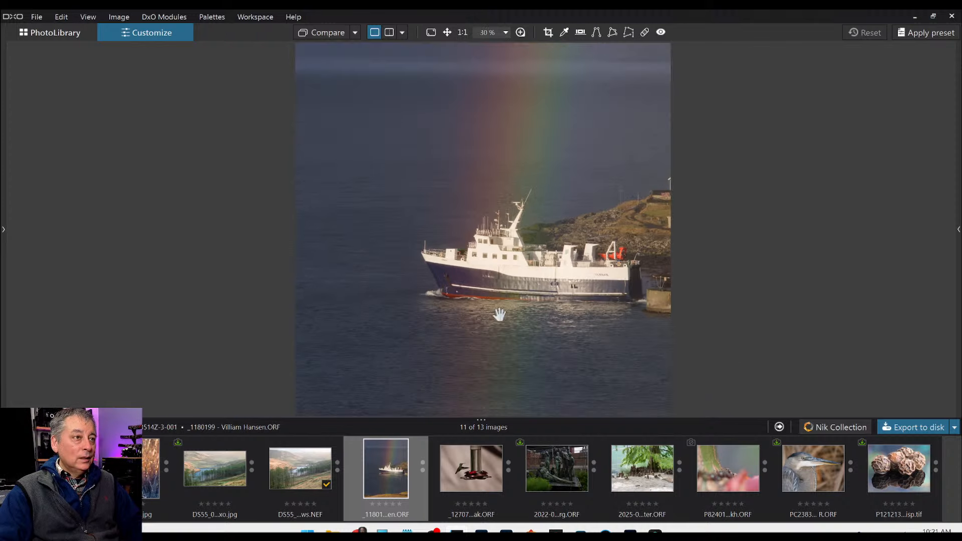
scroll(500, 314, down, 1)
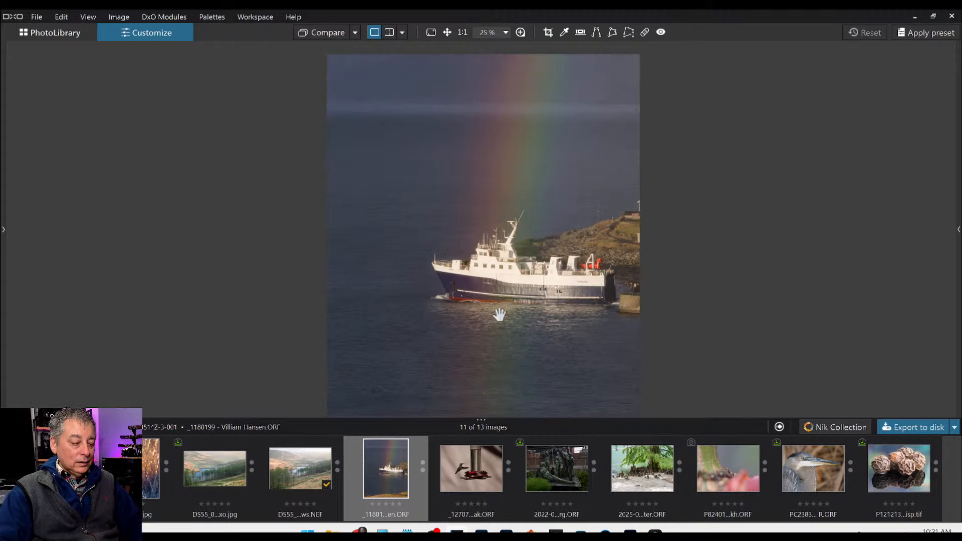
key(F9)
scroll(500, 316, down, 1)
scroll(500, 315, down, 1)
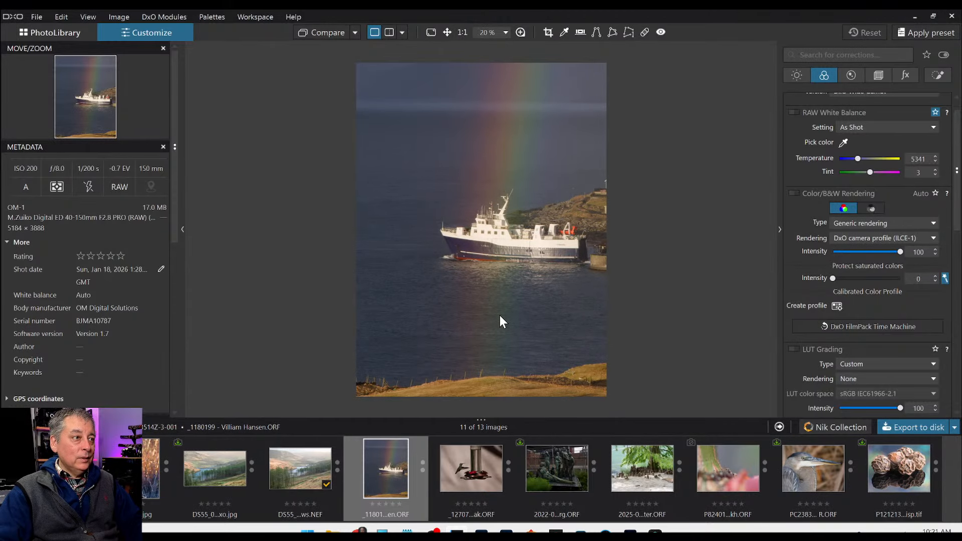
scroll(501, 321, down, 1)
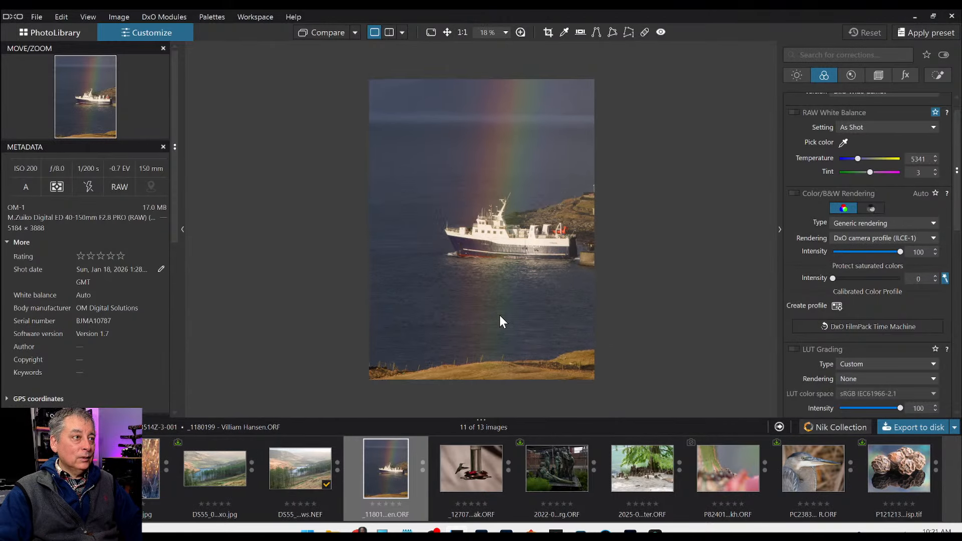
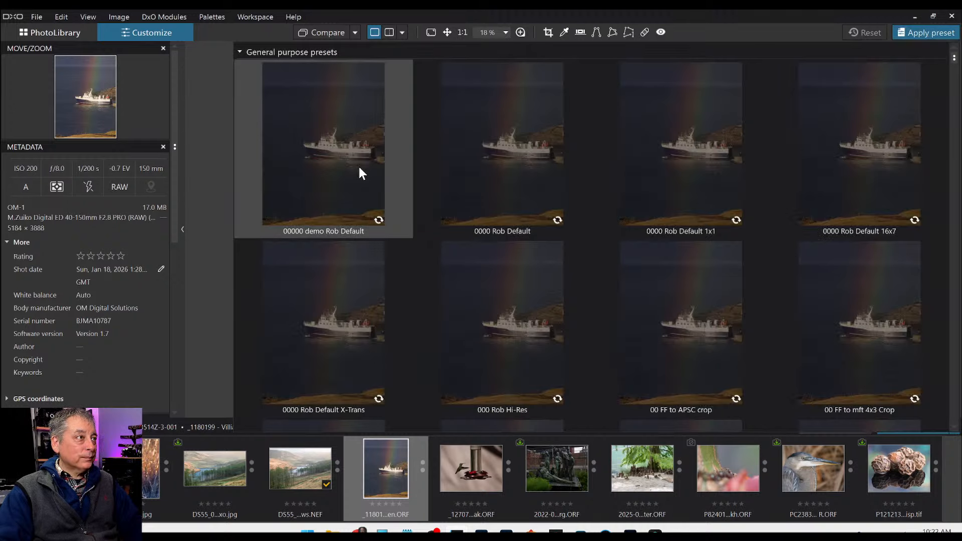
click(357, 164)
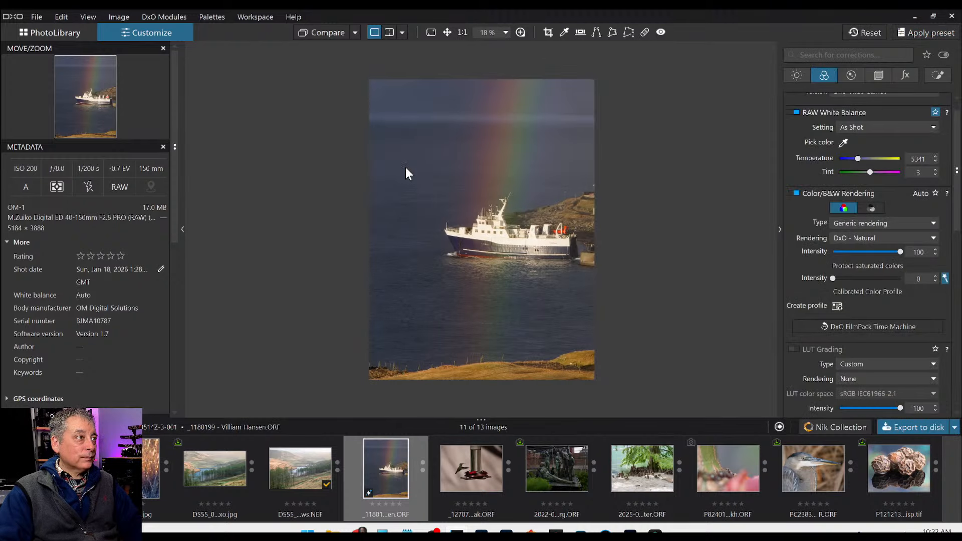
Level the ship photo by setting its Horizon correction to -0.80.
click(878, 76)
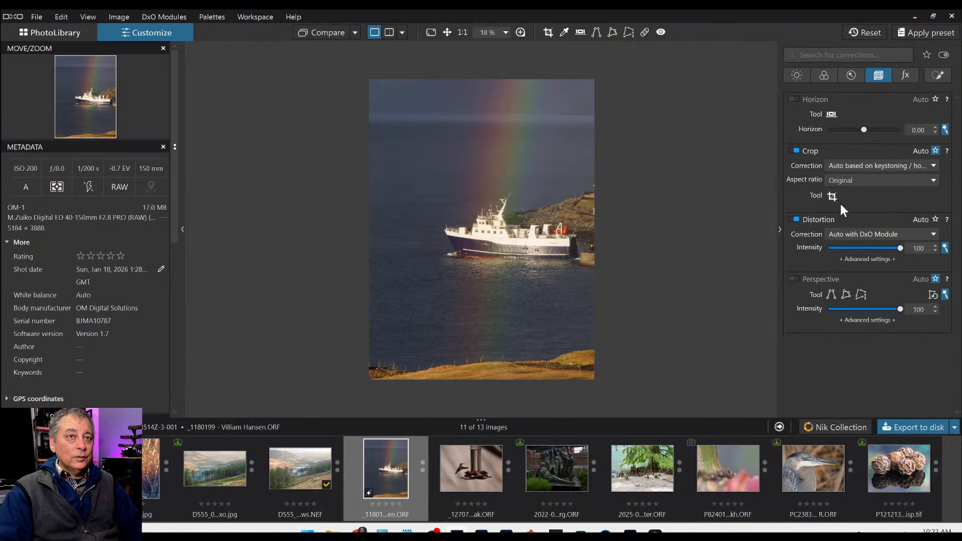
click(862, 129)
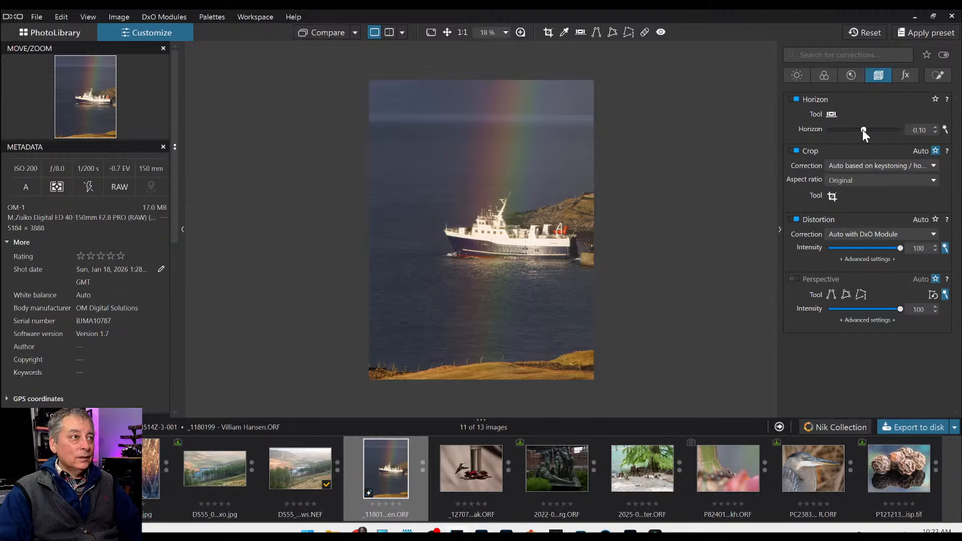
scroll(862, 129, down, 3)
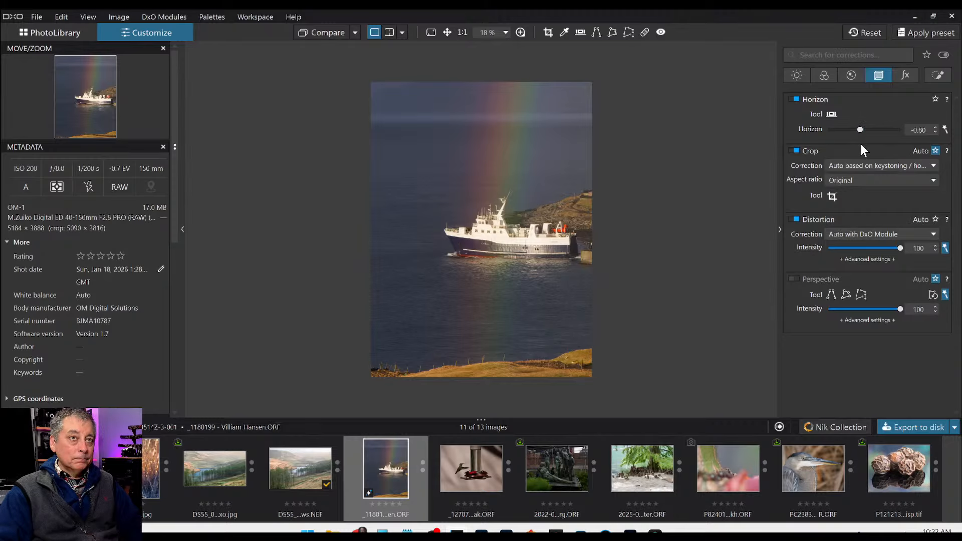
Crop the foreground land off the bottom of the ship photo, keeping the original aspect ratio, to 3418 × 4558 px.
click(832, 196)
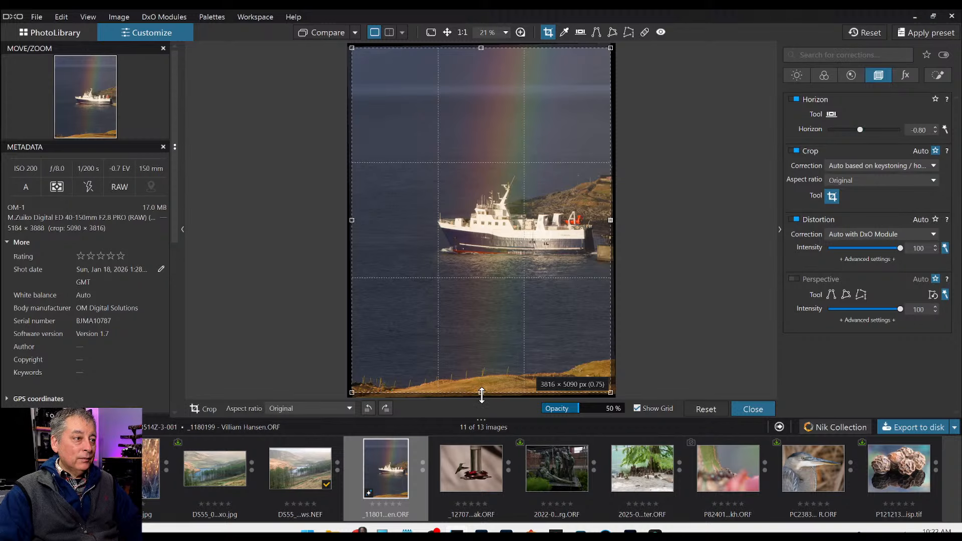
drag(481, 392, 485, 357)
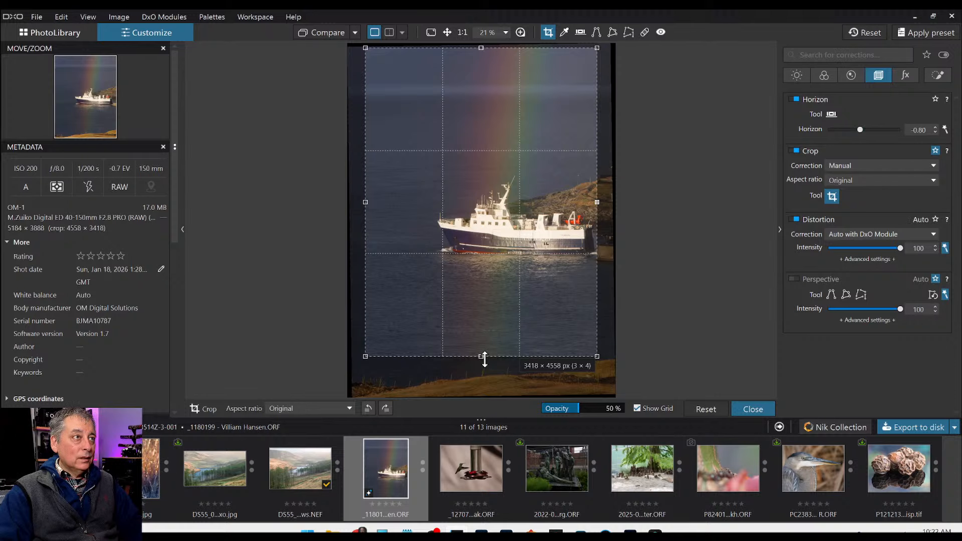
key(Return)
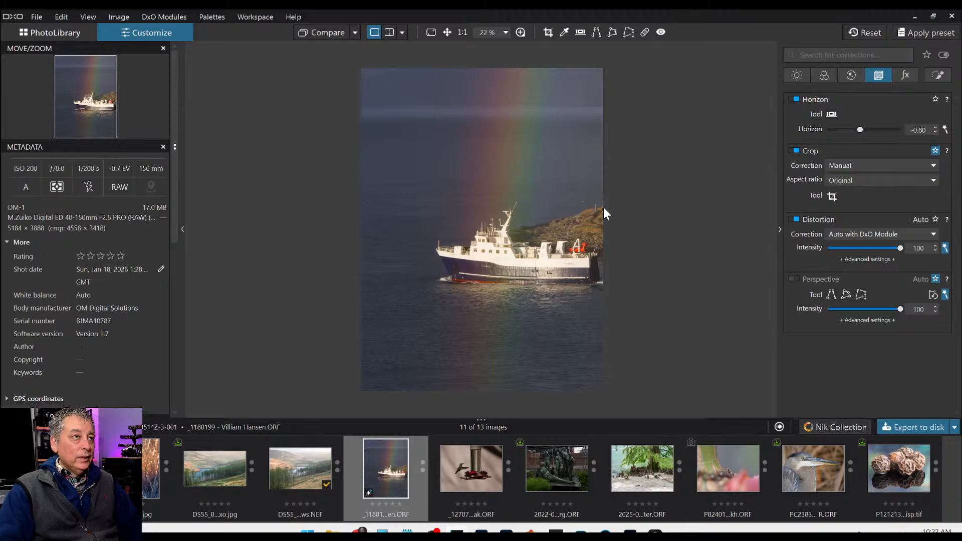
Collapse the filmstrip to enlarge the viewing area and create a local adjustment AI mask covering the ship.
click(932, 75)
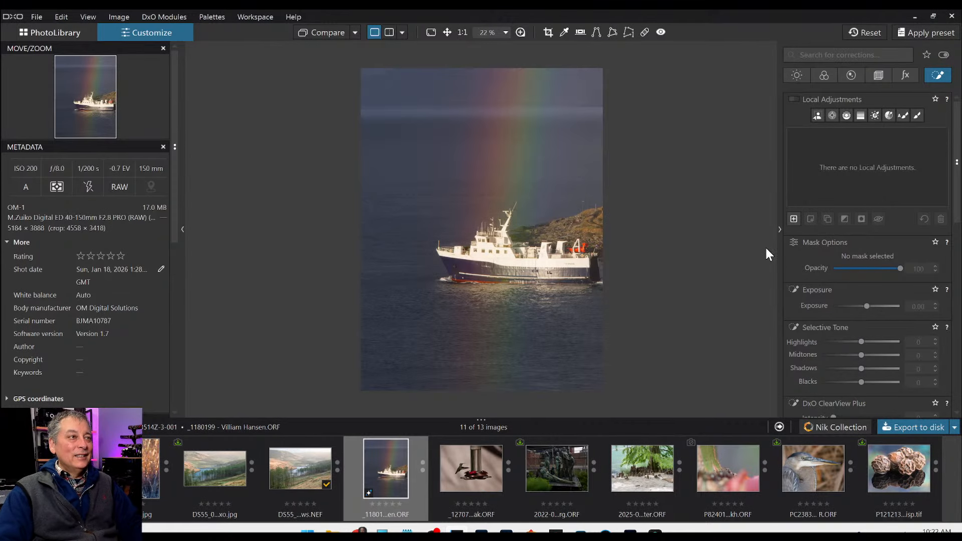
scroll(558, 212, up, 1)
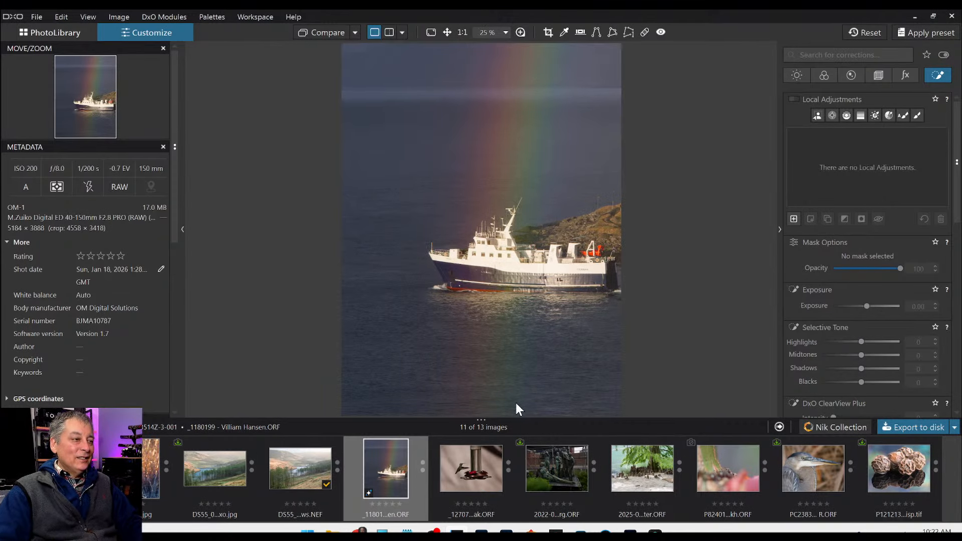
drag(511, 422, 507, 516)
scroll(546, 350, up, 1)
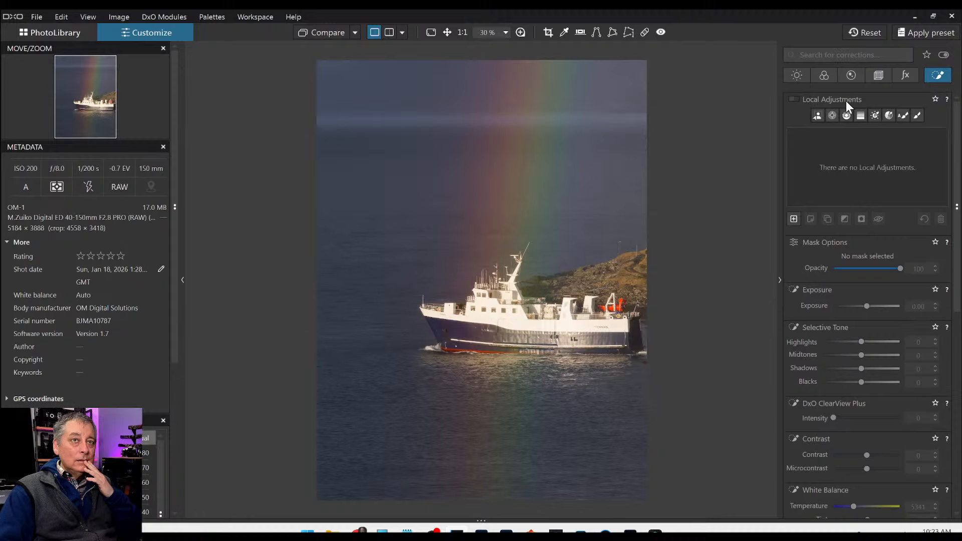
click(819, 116)
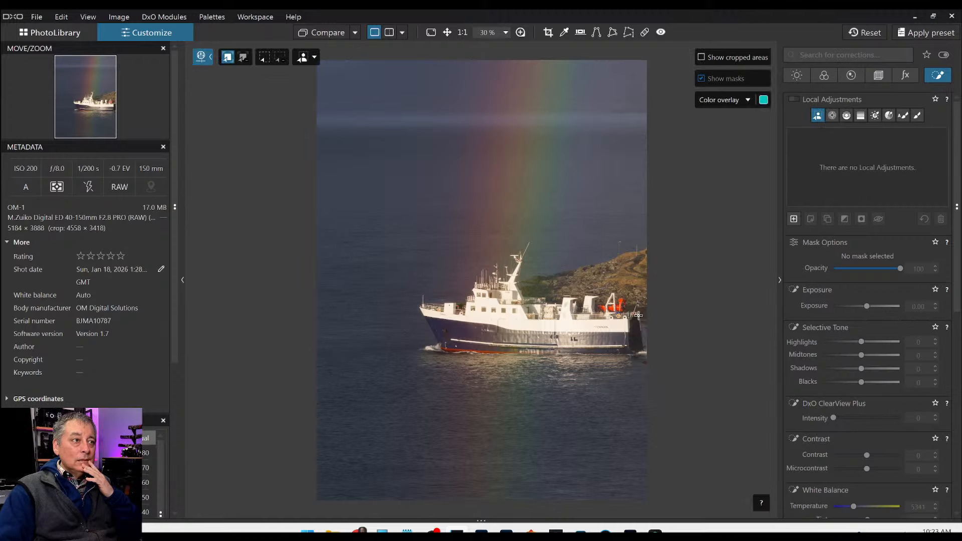
click(571, 334)
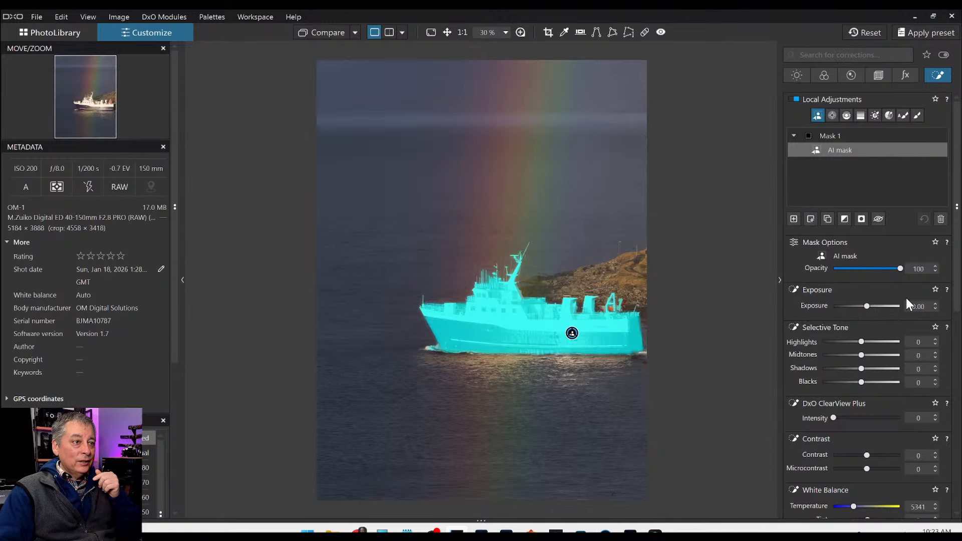
Darken the ship mask's selective tones with Highlights -60, Midtones -28 and Shadows -5.
click(860, 342)
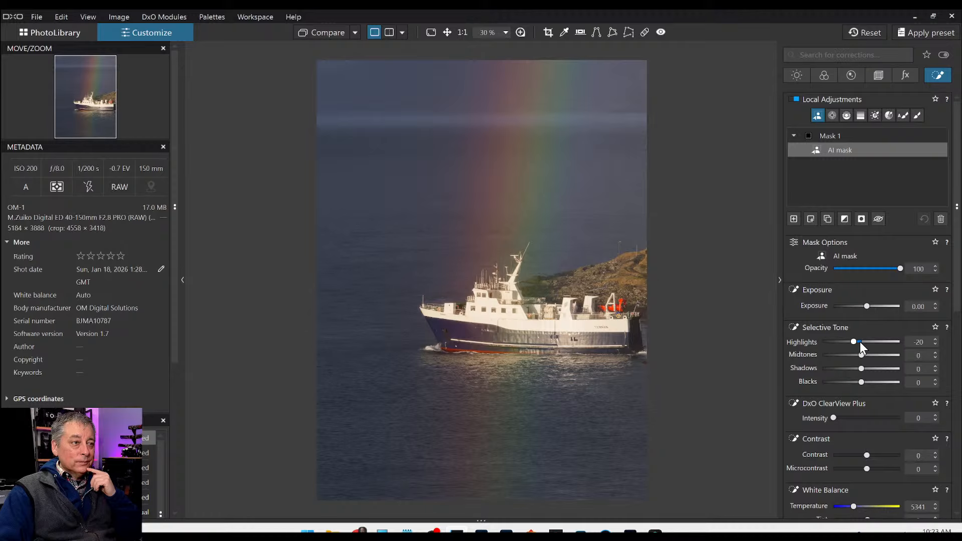
scroll(860, 342, down, 3)
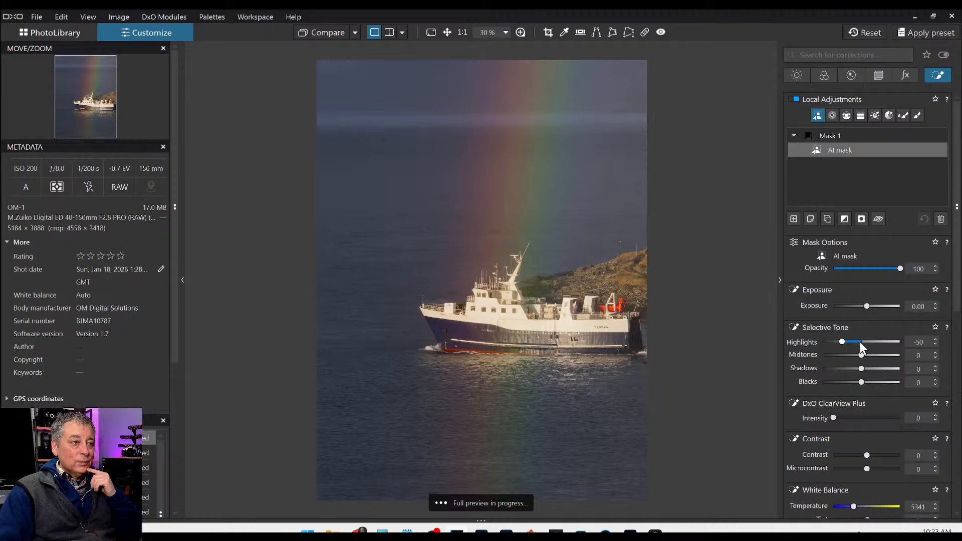
scroll(860, 342, down, 1)
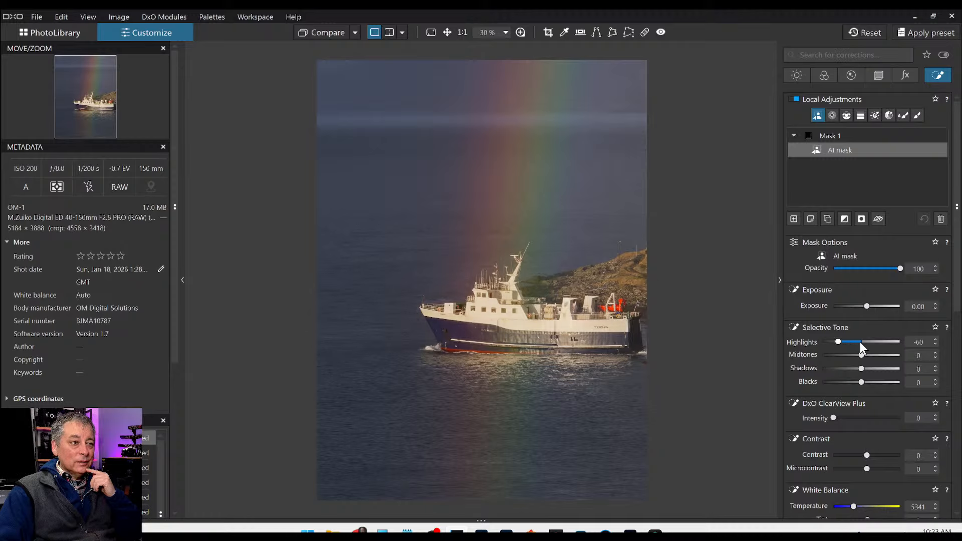
scroll(817, 359, down, 1)
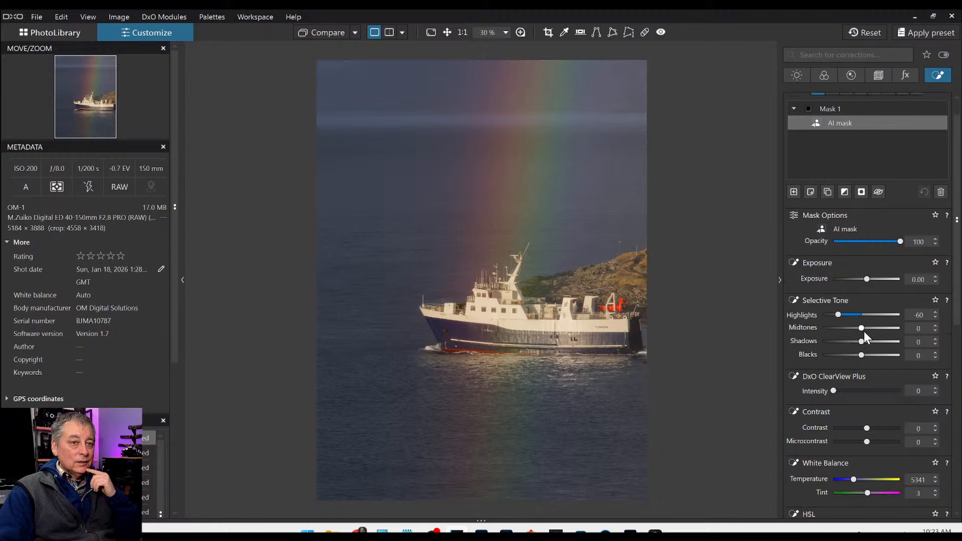
drag(863, 330, 851, 329)
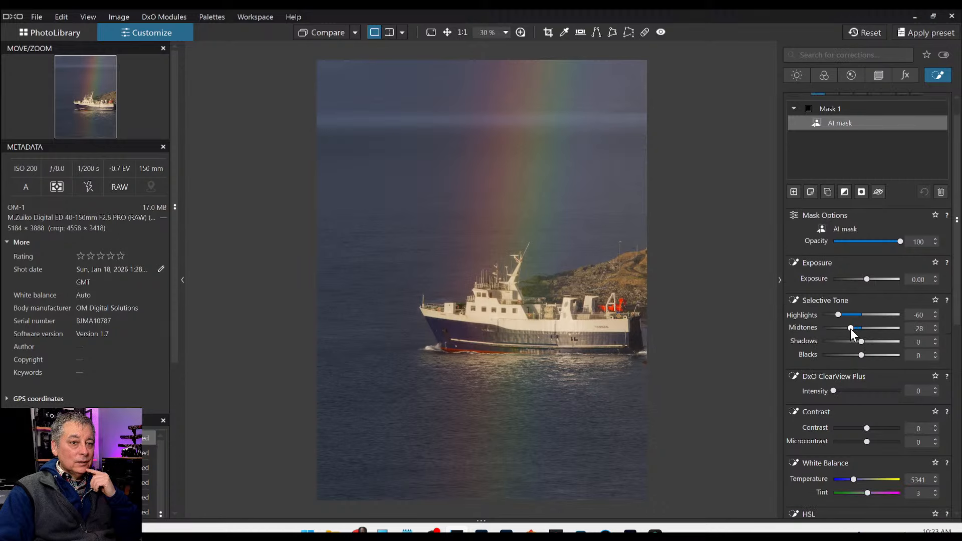
scroll(860, 340, down, 1)
scroll(861, 386, down, 1)
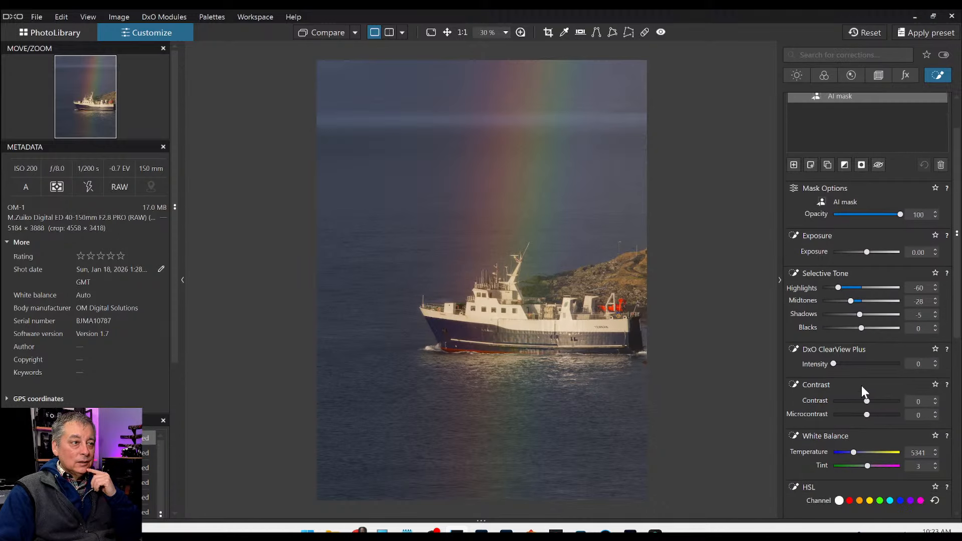
Bring out detail in the ship mask with DxO ClearView Plus intensity 40 and Microcontrast 21.
scroll(862, 386, down, 2)
drag(833, 309, 859, 306)
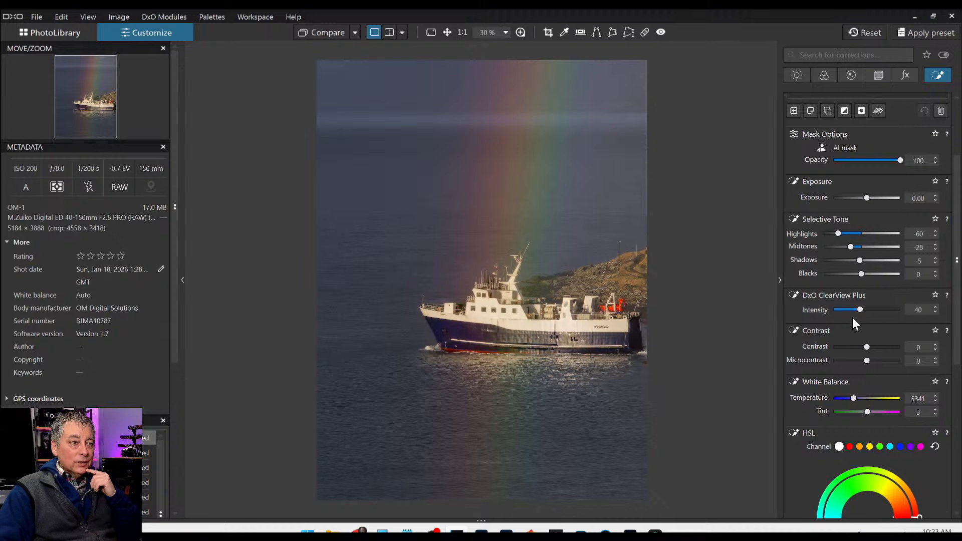
scroll(853, 326, down, 1)
scroll(854, 333, down, 1)
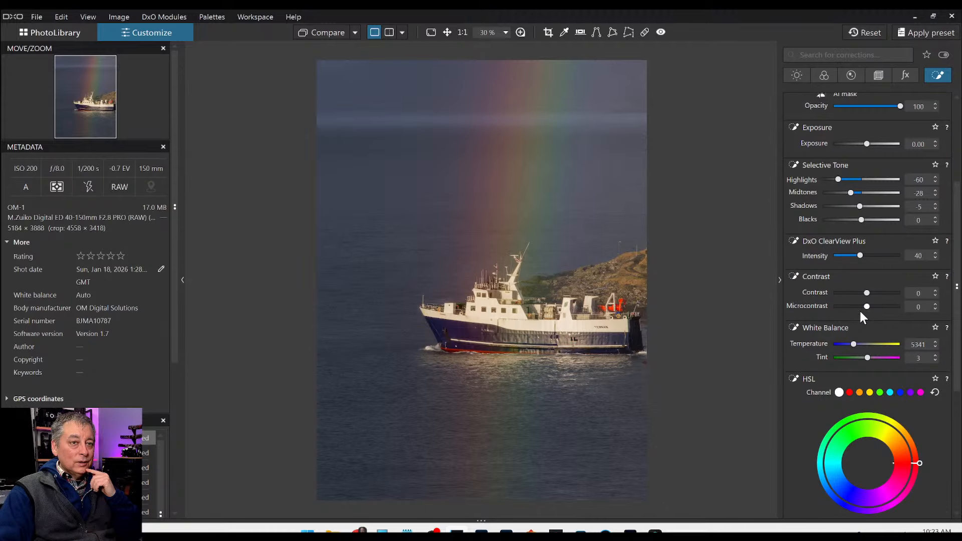
drag(867, 306, 874, 307)
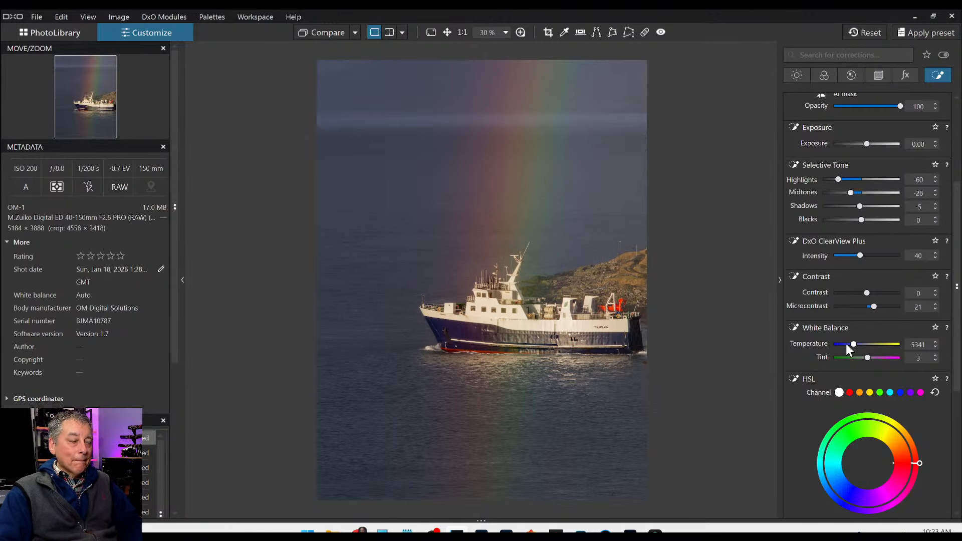
Add a new local adjustment with an AI mask covering the sea and rainbow around the ship.
key(l)
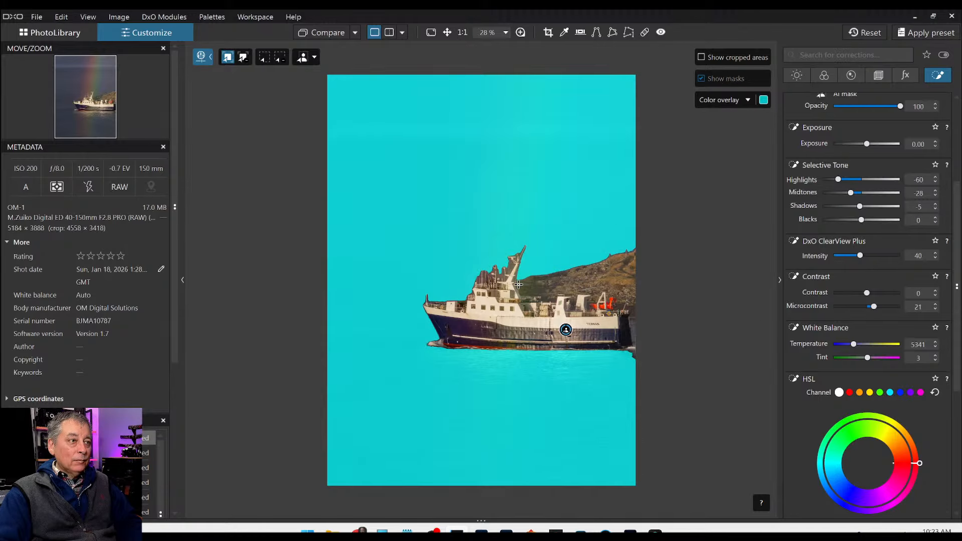
key(m)
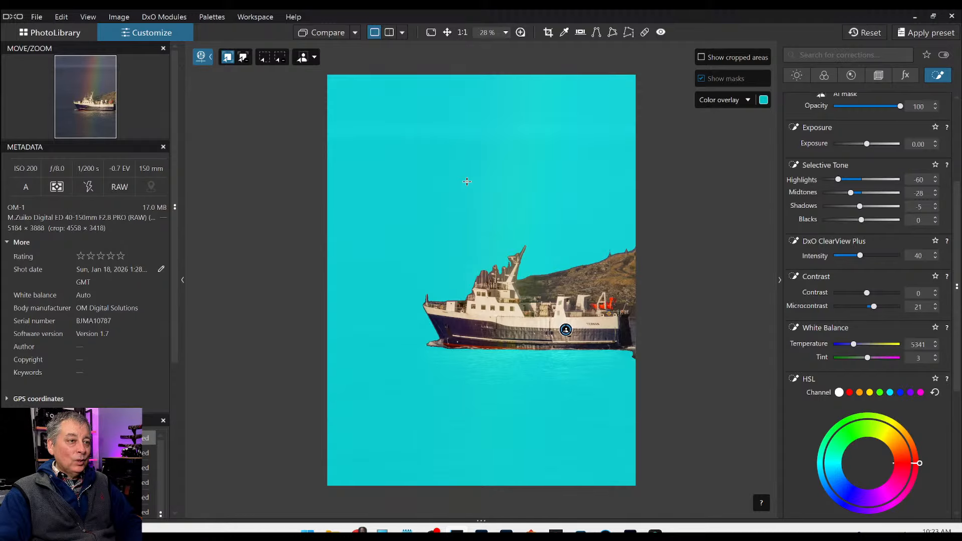
click(467, 181)
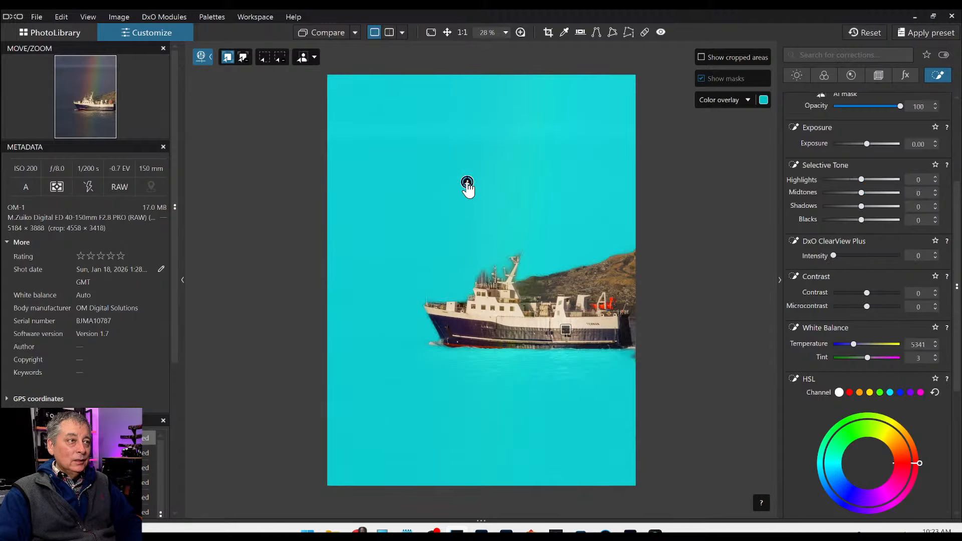
Set the DxO ClearView Plus intensity of the sea and rainbow mask to 42.
click(865, 257)
drag(863, 255, 859, 254)
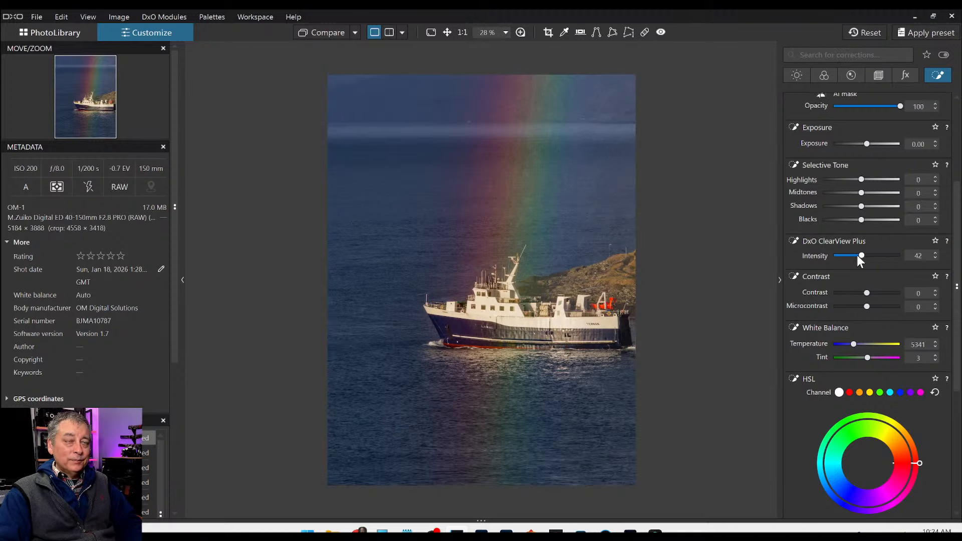
scroll(864, 260, up, 1)
scroll(864, 259, up, 3)
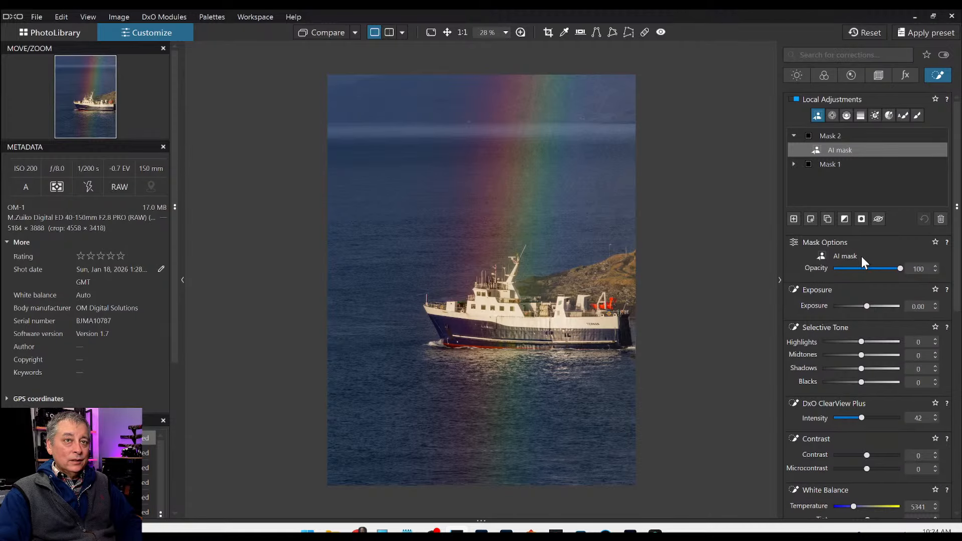
click(794, 219)
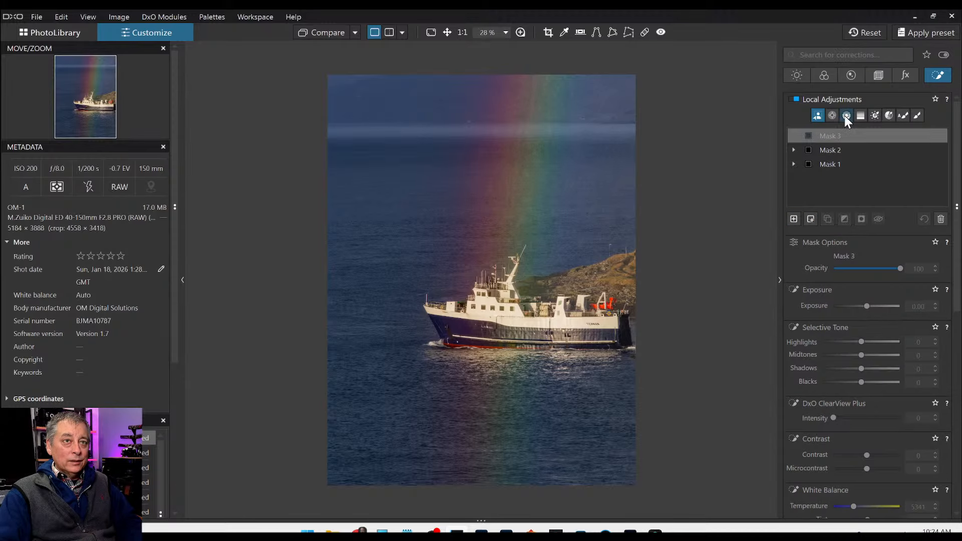
click(845, 115)
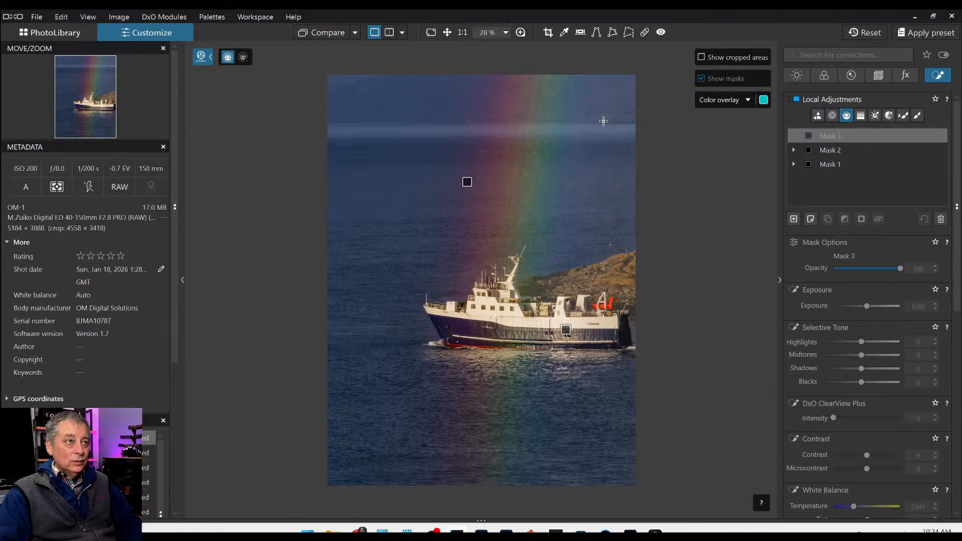
drag(603, 121, 603, 71)
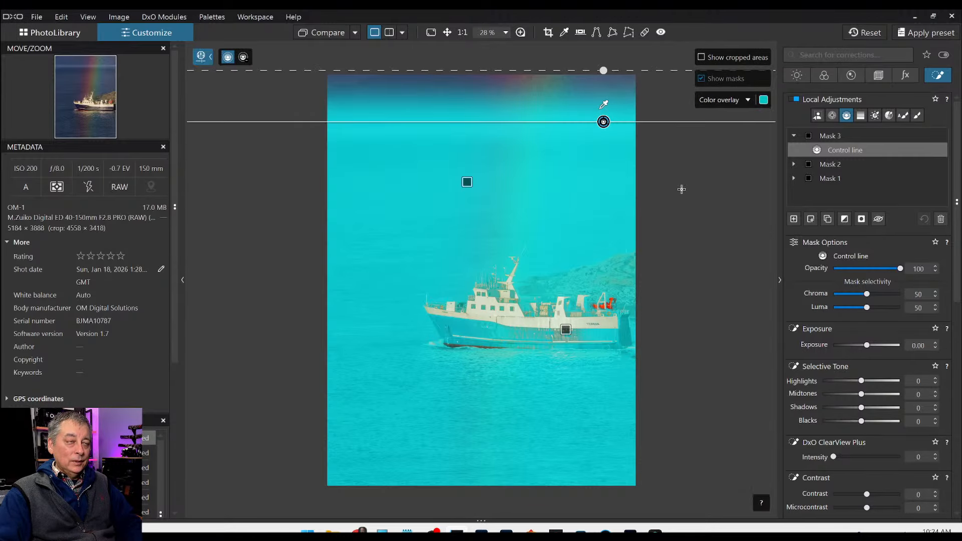
key(Delete)
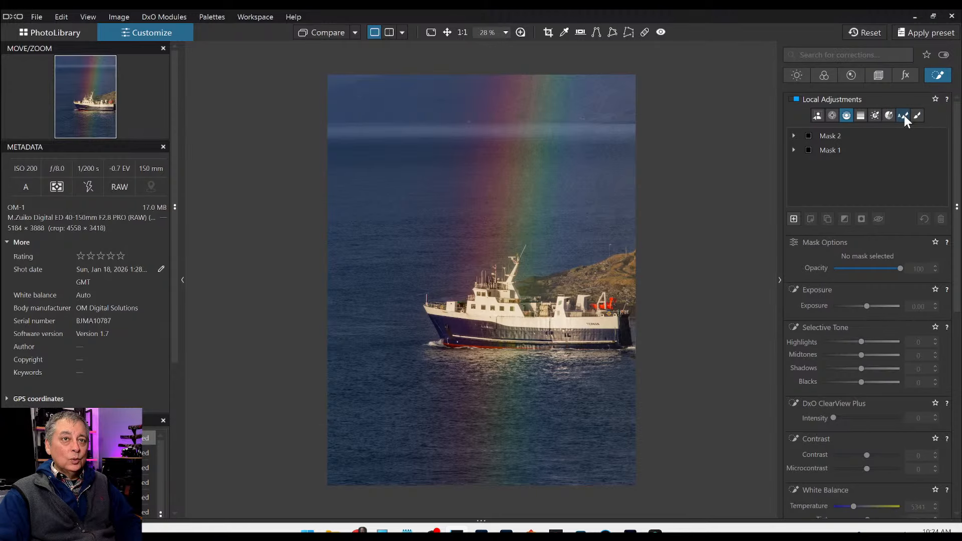
click(916, 116)
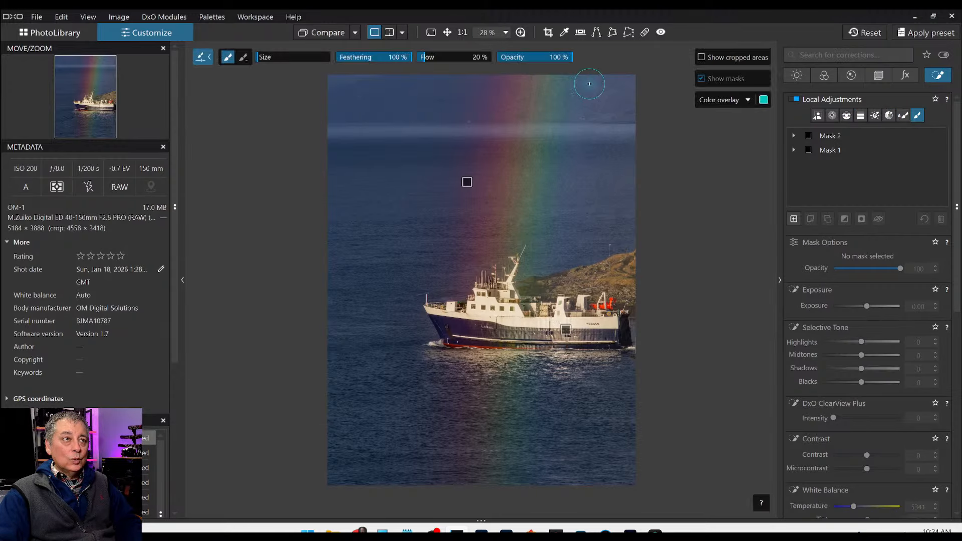
mouse_move(619, 117)
mouse_down()
mouse_move(509, 109)
mouse_move(345, 119)
mouse_up()
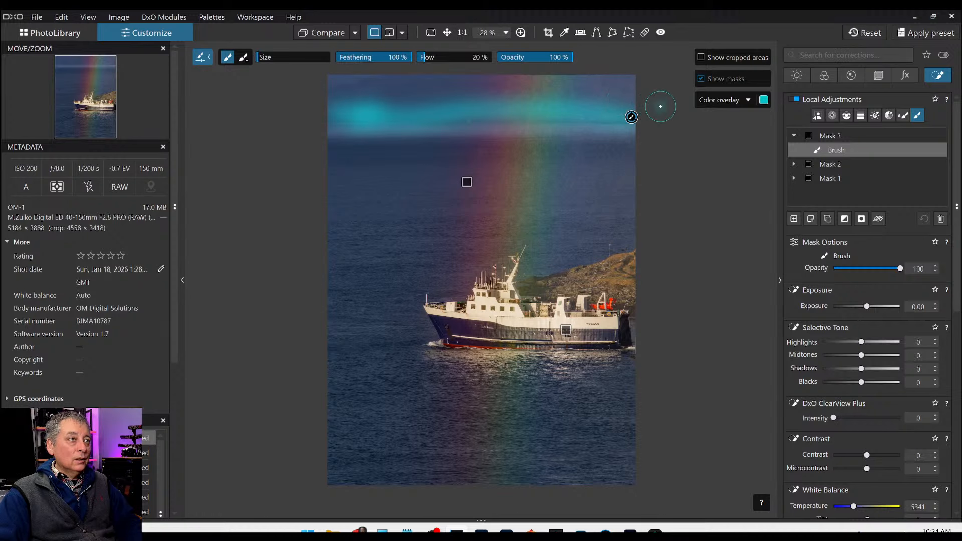
drag(862, 342, 864, 370)
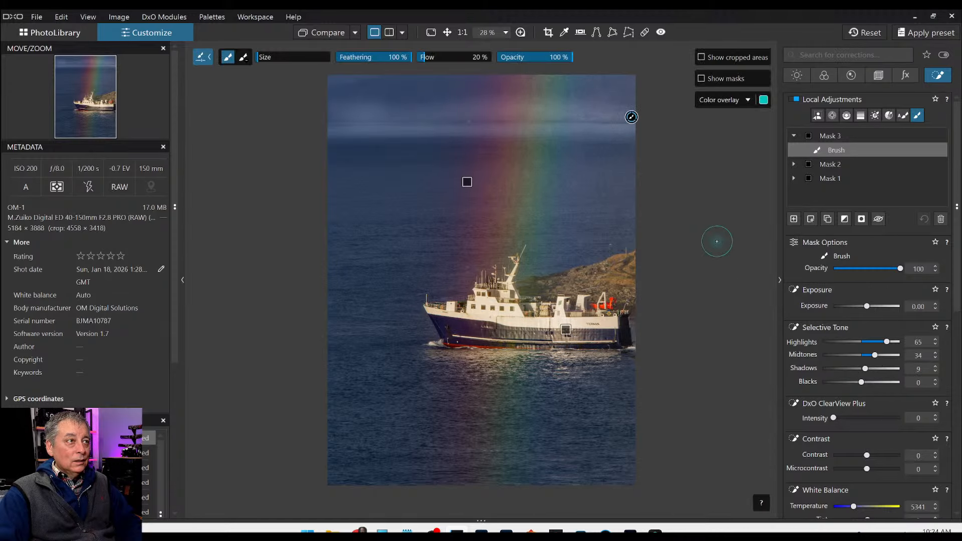
key(alt)
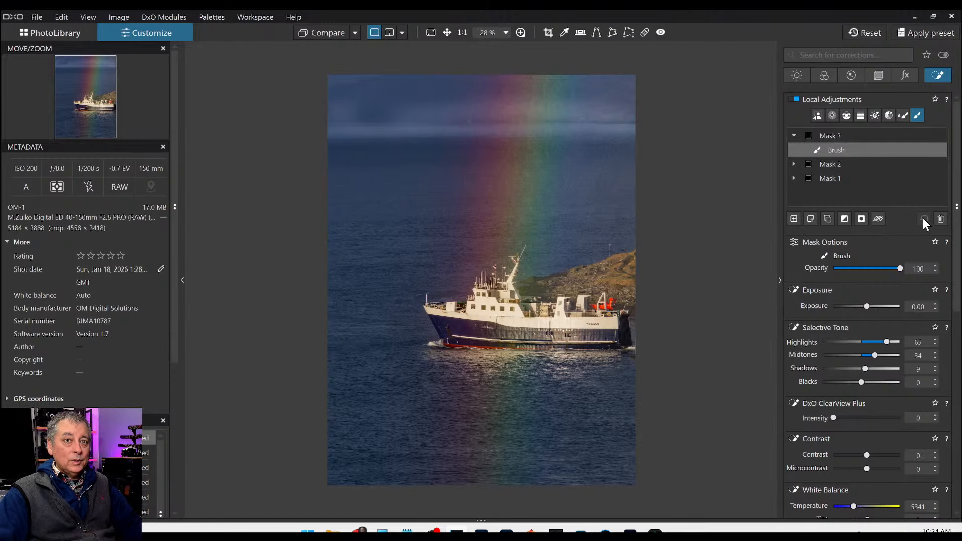
click(941, 219)
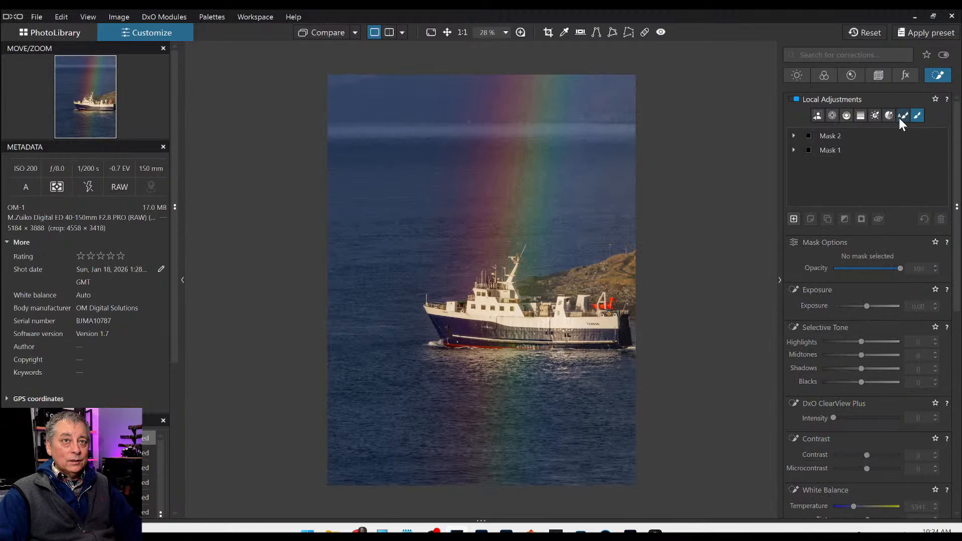
Add a new brush mask with 10% flow and paint it across the dark band above the horizon.
click(794, 219)
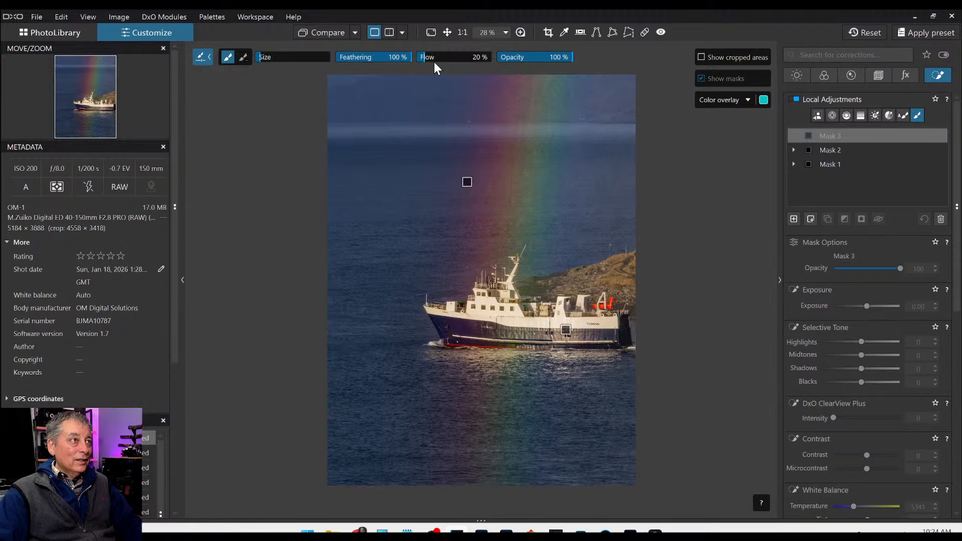
drag(423, 59, 416, 59)
drag(566, 107, 299, 109)
click(837, 151)
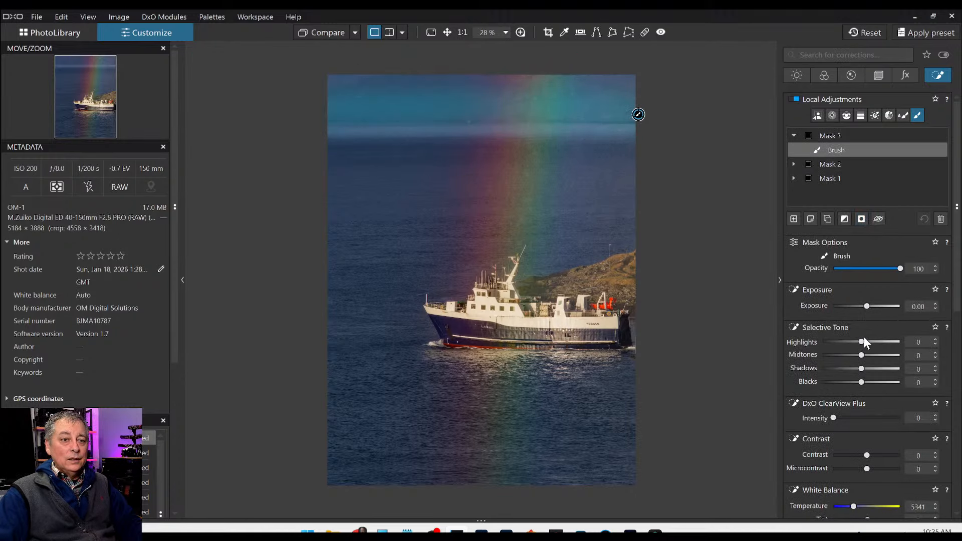
Lift the brush mask's selective tones with Highlights 62, Midtones 43 and Shadows 35, and paint another stroke across the upper band.
drag(861, 342, 878, 354)
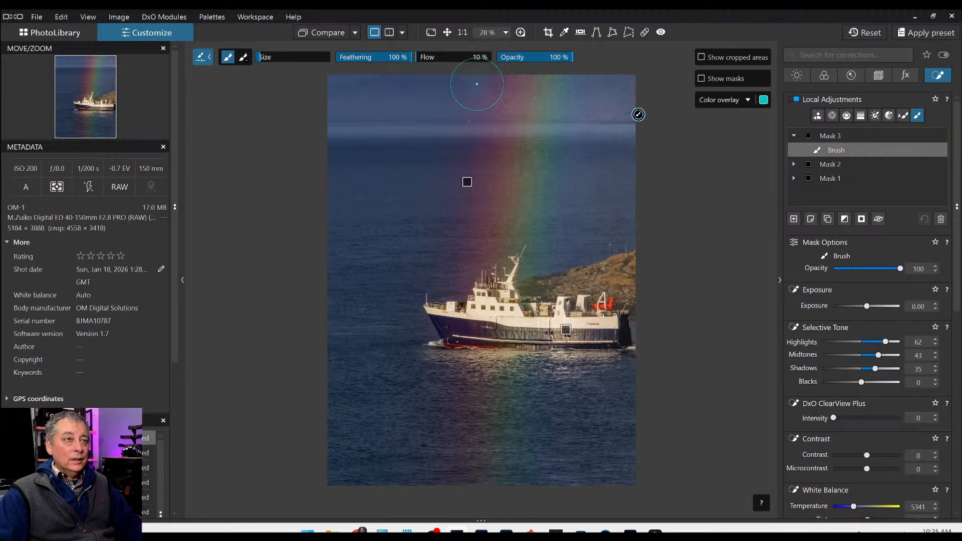
scroll(377, 107, down, 3)
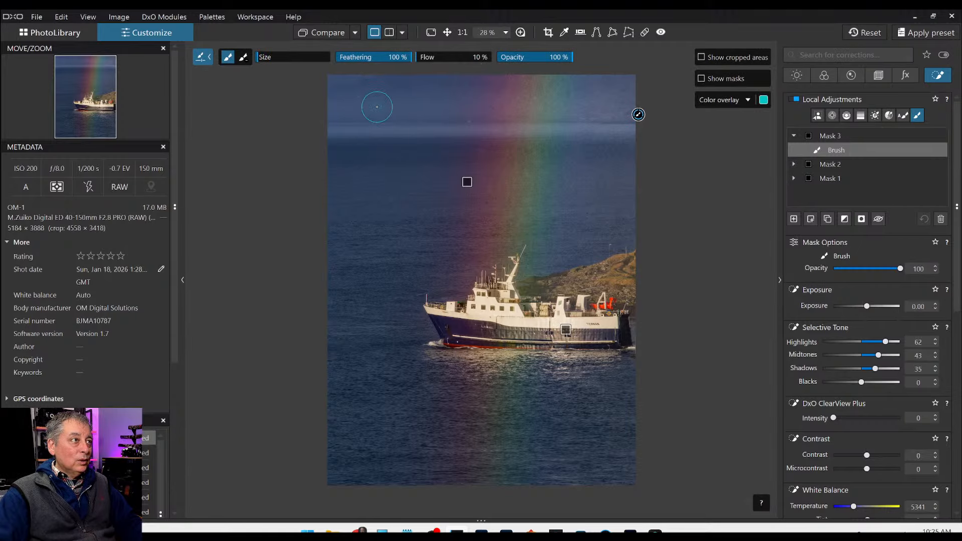
drag(322, 116, 685, 118)
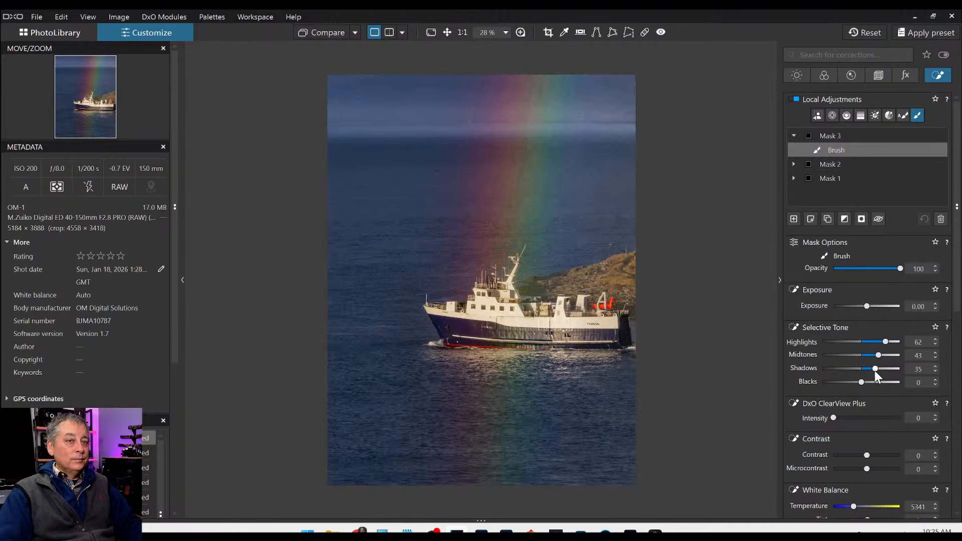
Set the brush mask's DxO ClearView Plus intensity to 45 and its Exposure to 0.10.
scroll(874, 371, down, 1)
drag(867, 389, 863, 390)
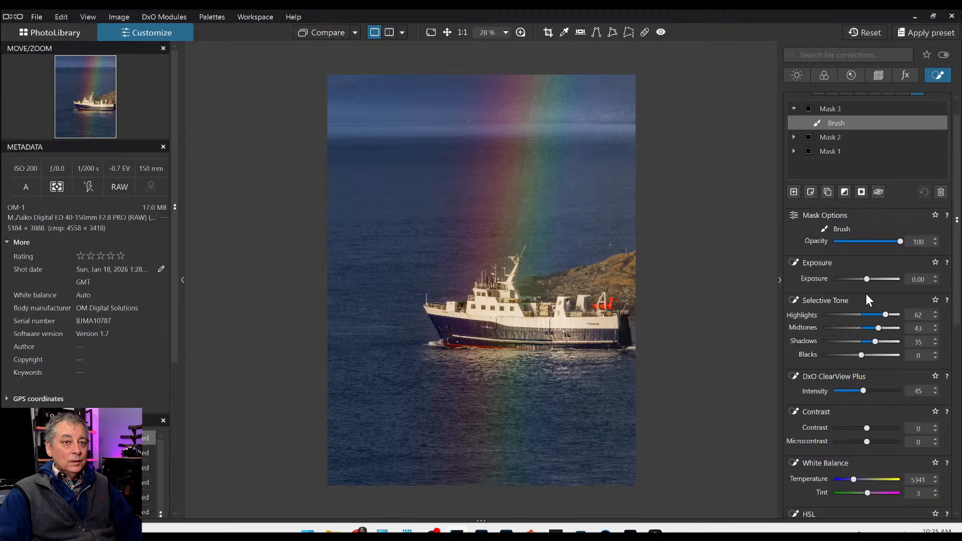
double_click(867, 279)
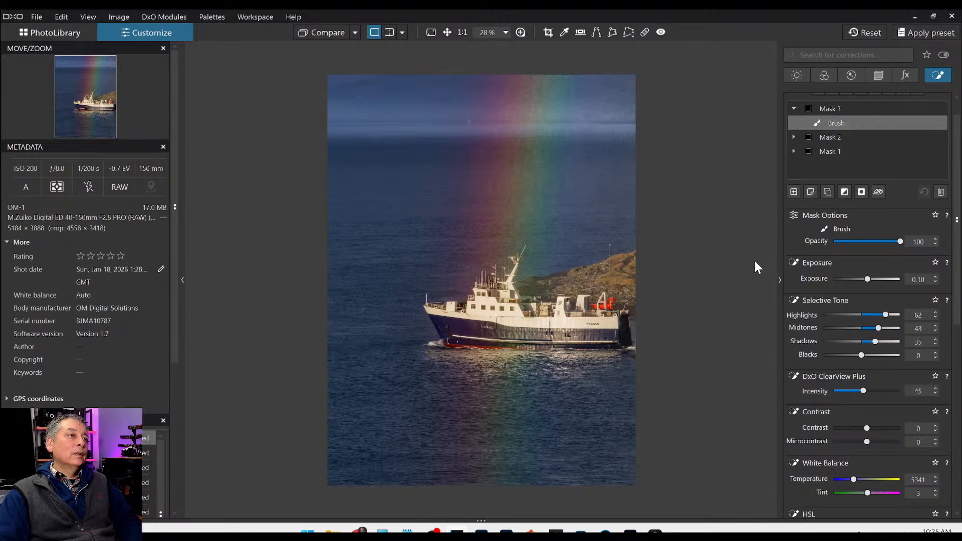
Check the rainbow's grain with the magnifier at 200% and set the brush mask's DxO ClearView Plus intensity to 0.
click(520, 31)
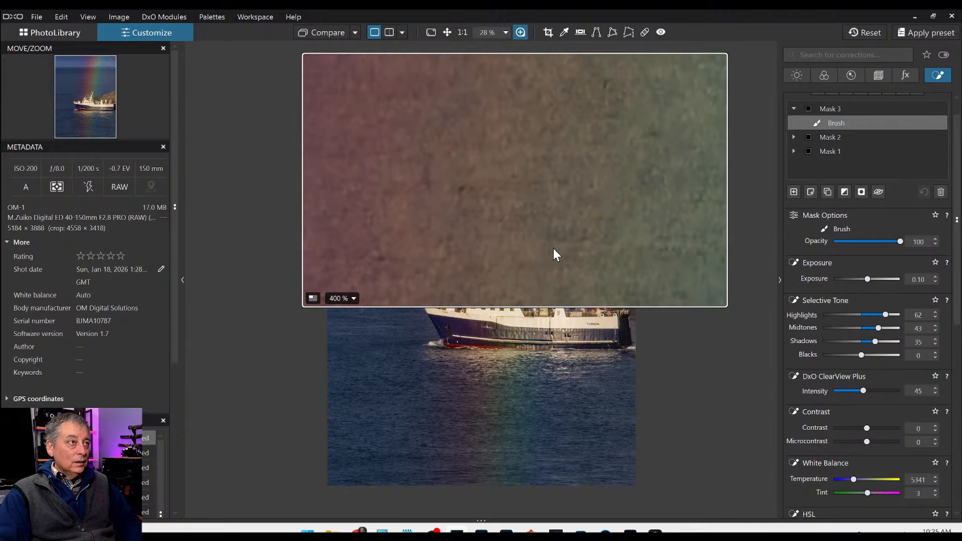
click(851, 75)
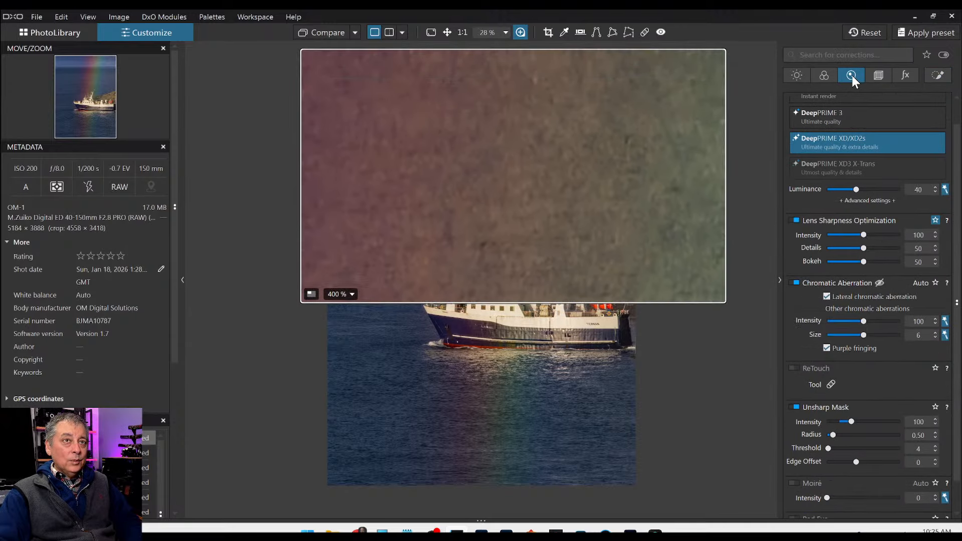
click(938, 76)
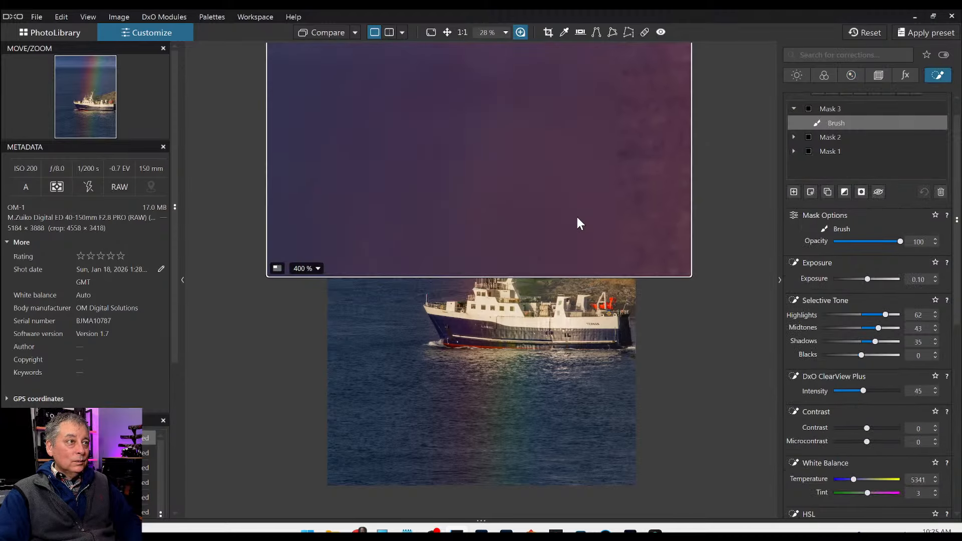
scroll(612, 230, down, 1)
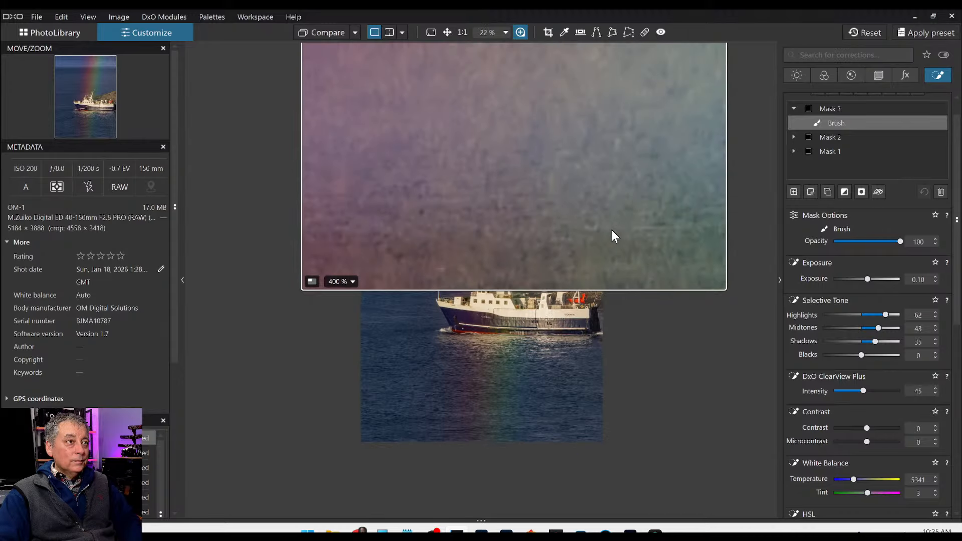
click(353, 284)
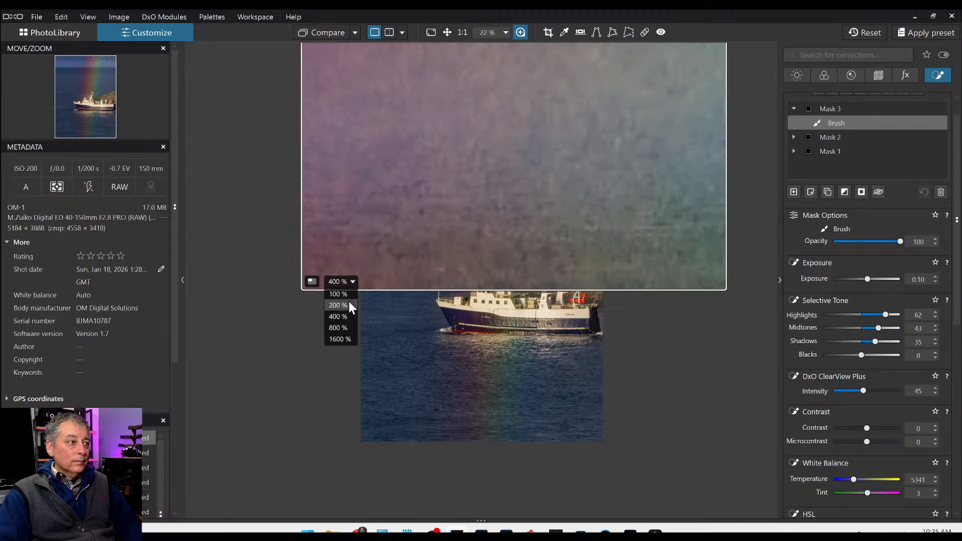
click(349, 302)
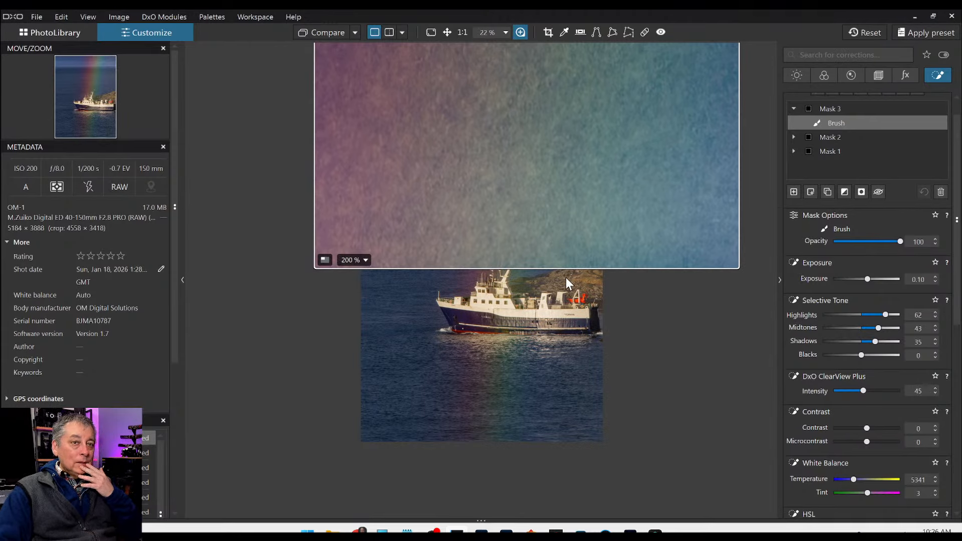
click(835, 390)
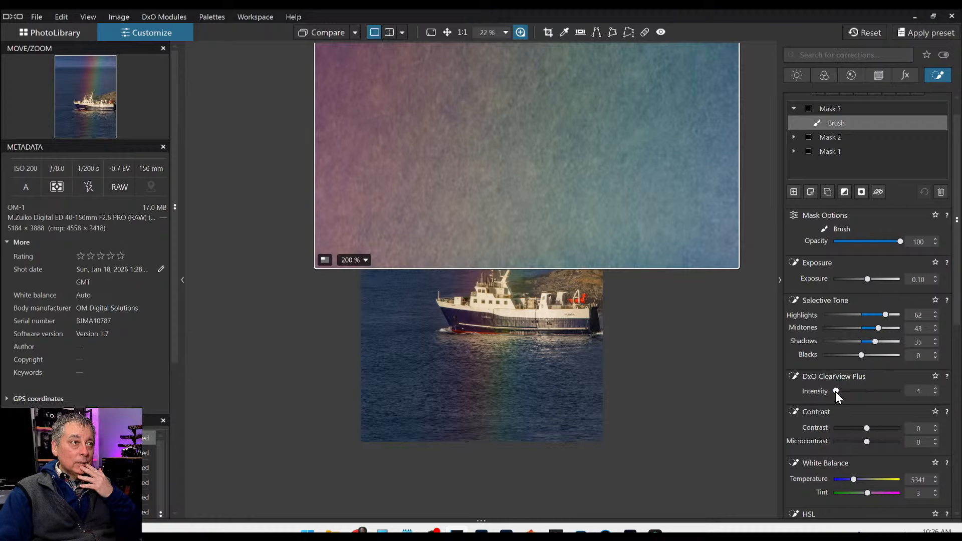
drag(835, 392, 829, 390)
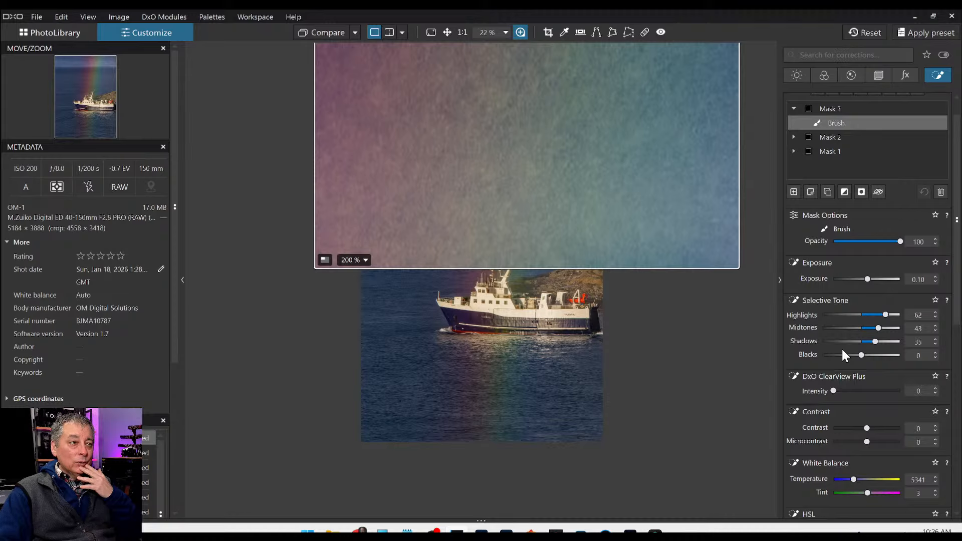
Soften the sea and rainbow AI mask with DxO ClearView Plus intensity 19 and Microcontrast -23, checking the rainbow with the magnifier.
click(861, 141)
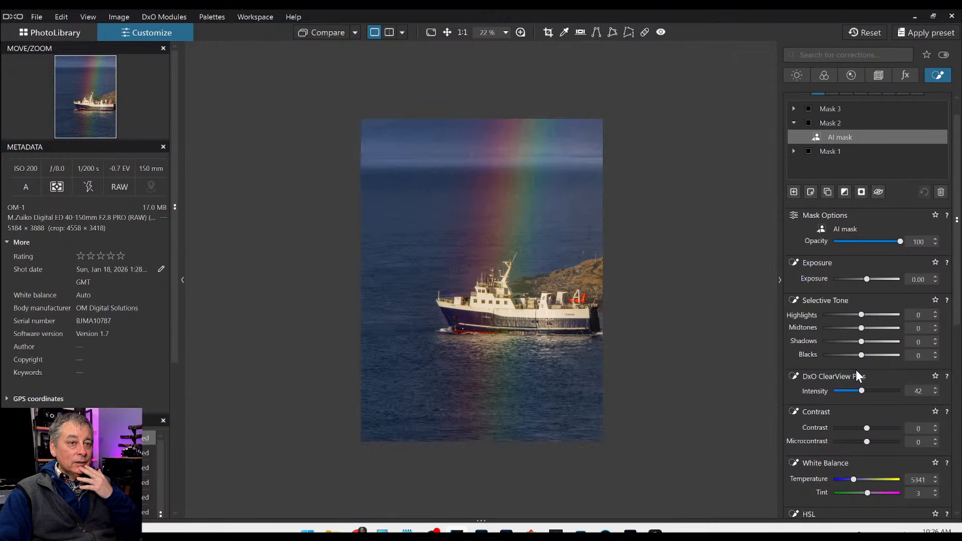
click(832, 391)
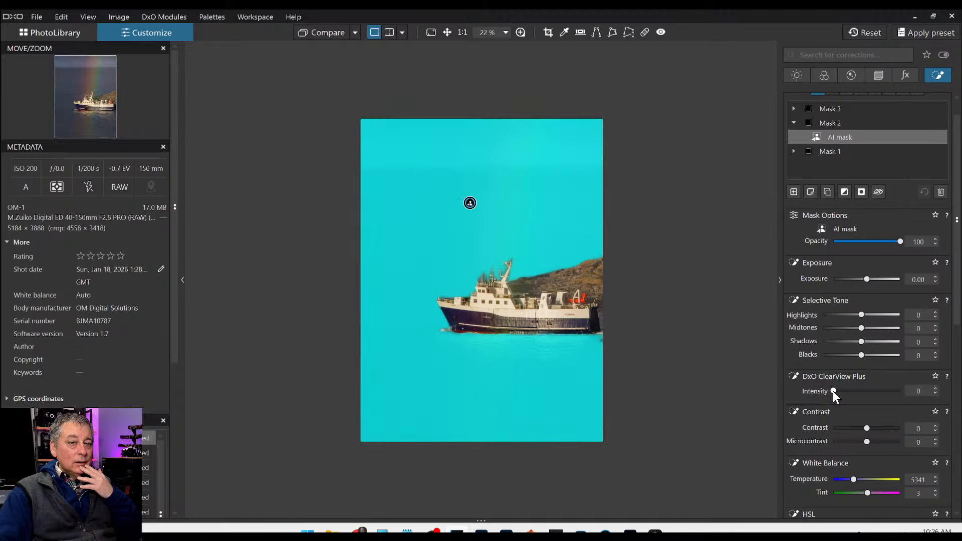
drag(833, 391, 826, 389)
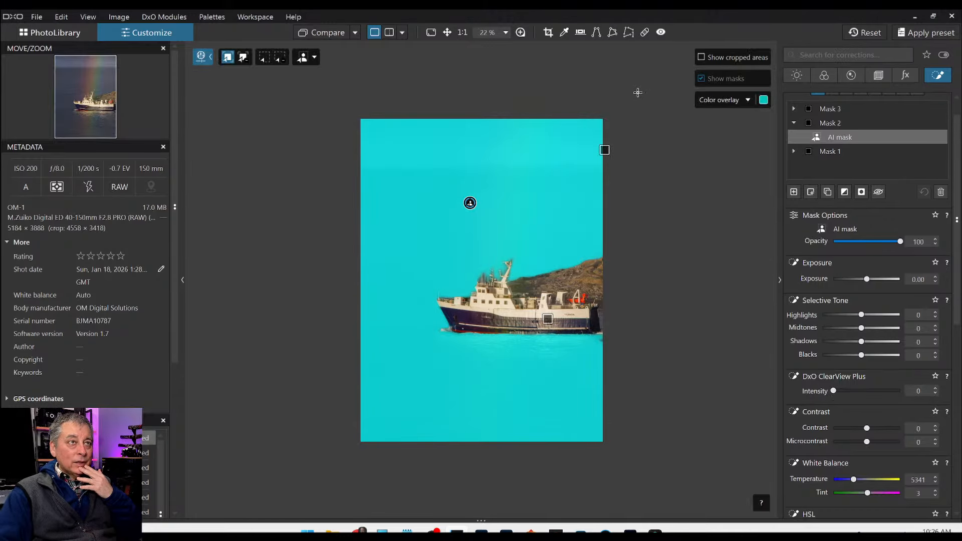
click(521, 32)
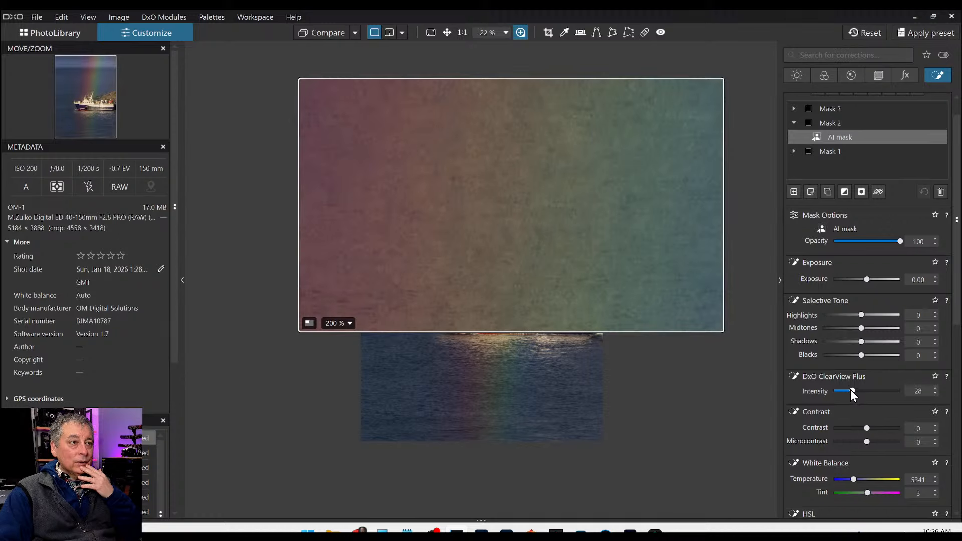
drag(850, 389, 844, 389)
drag(866, 441, 861, 441)
click(514, 31)
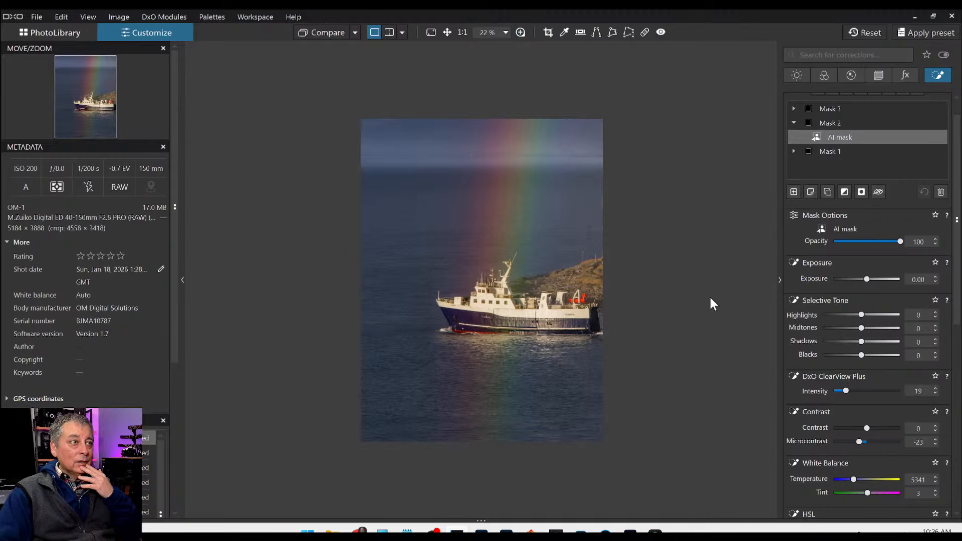
Inspect the rainbow's texture again under magnification and set the sea and rainbow mask's DxO ClearView Plus intensity to 0.
scroll(514, 176, up, 4)
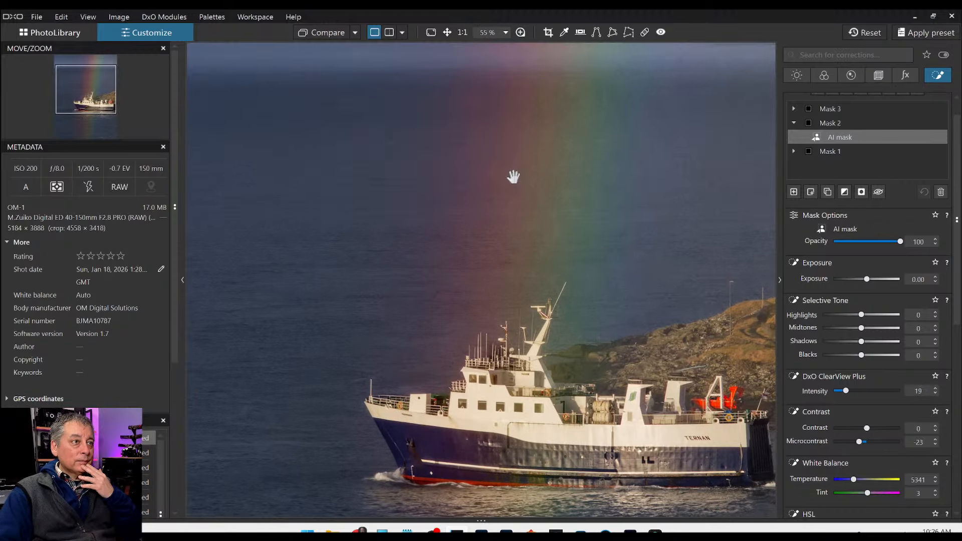
scroll(513, 176, up, 1)
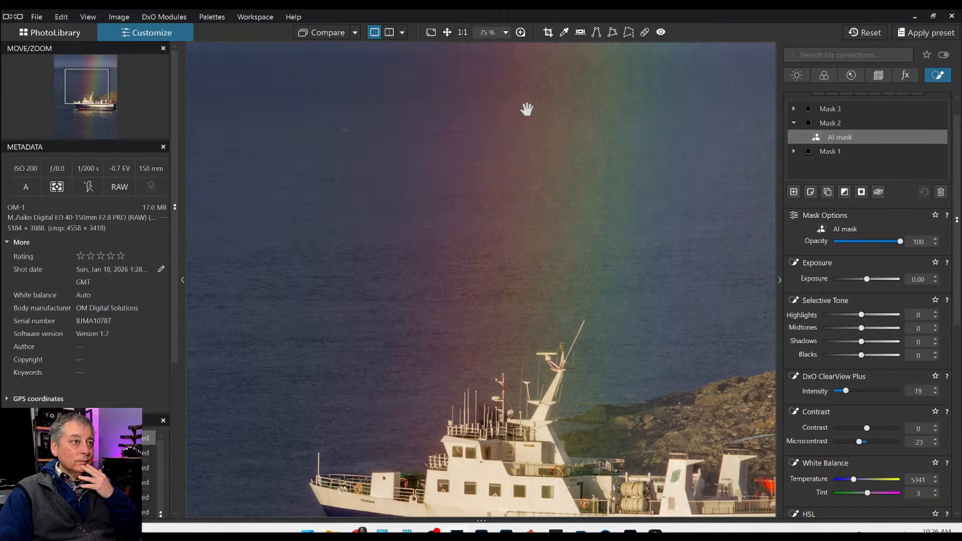
click(520, 32)
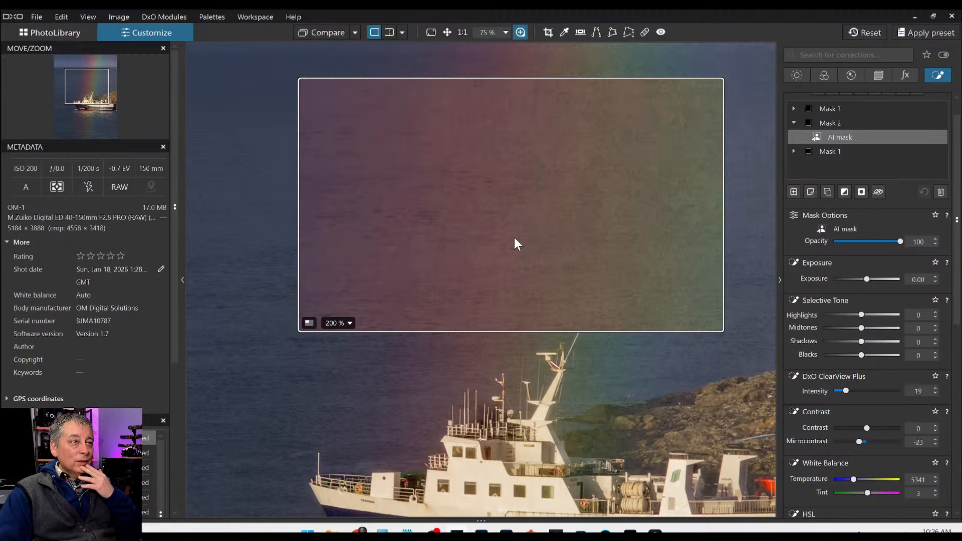
drag(515, 238, 553, 237)
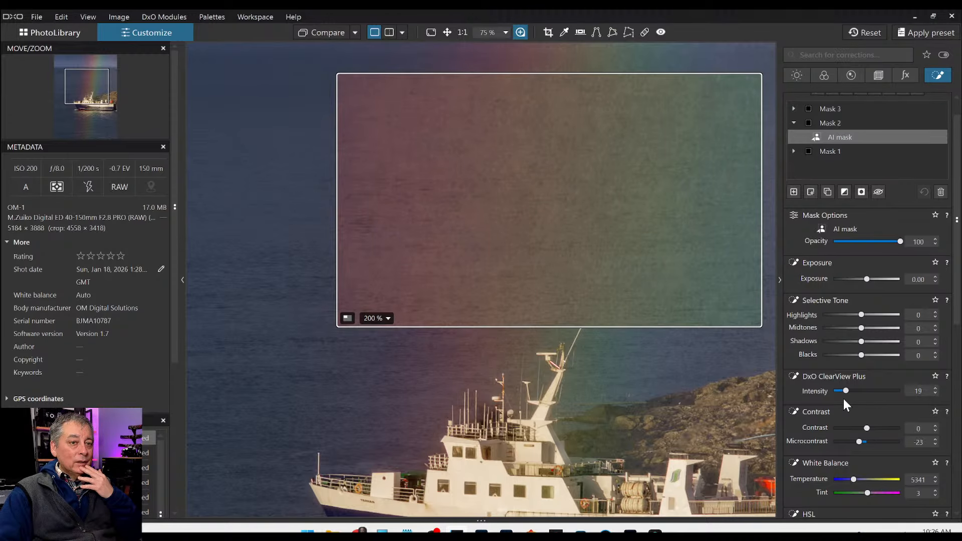
drag(845, 390, 816, 388)
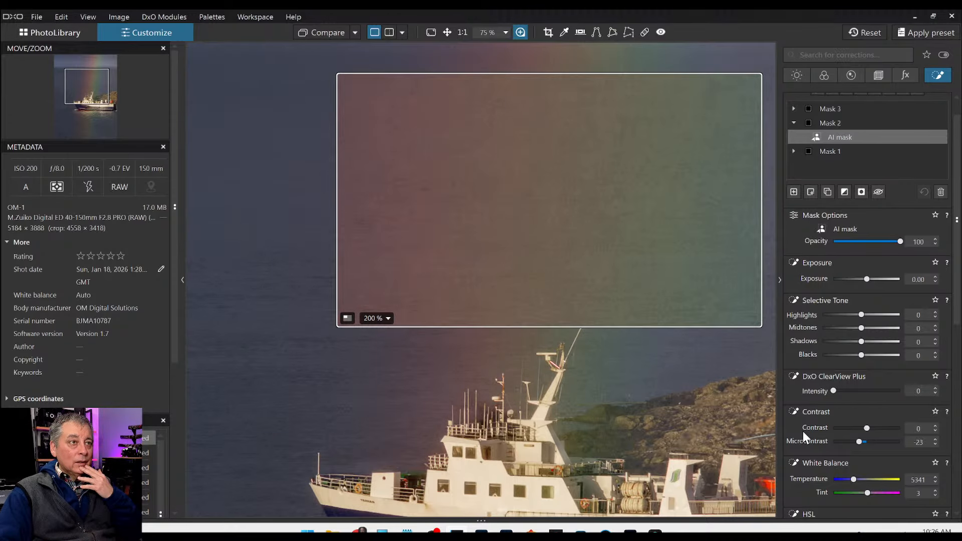
click(524, 32)
scroll(639, 251, down, 3)
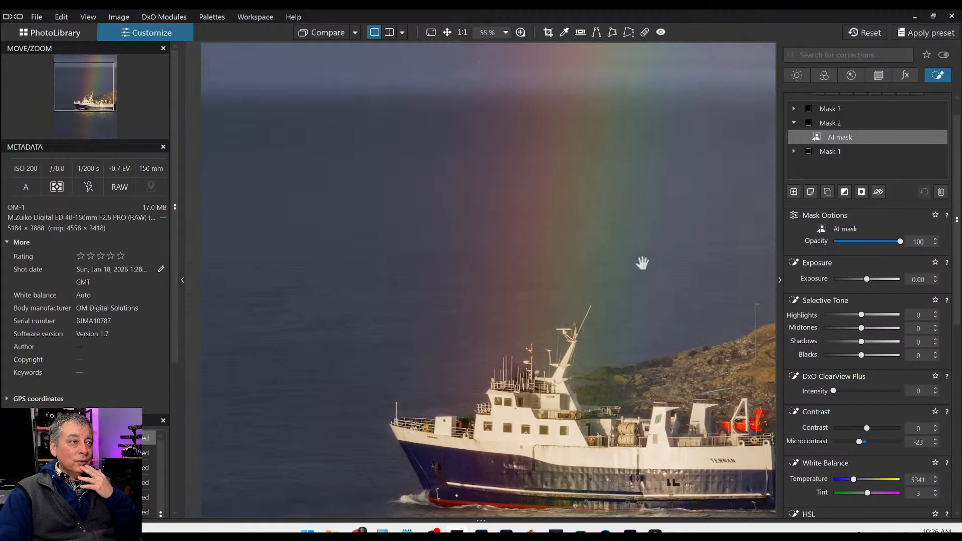
Delete the sea and rainbow AI mask and paint a new brush mask along the rainbow's full length, down across the ship to the sea.
scroll(642, 264, down, 1)
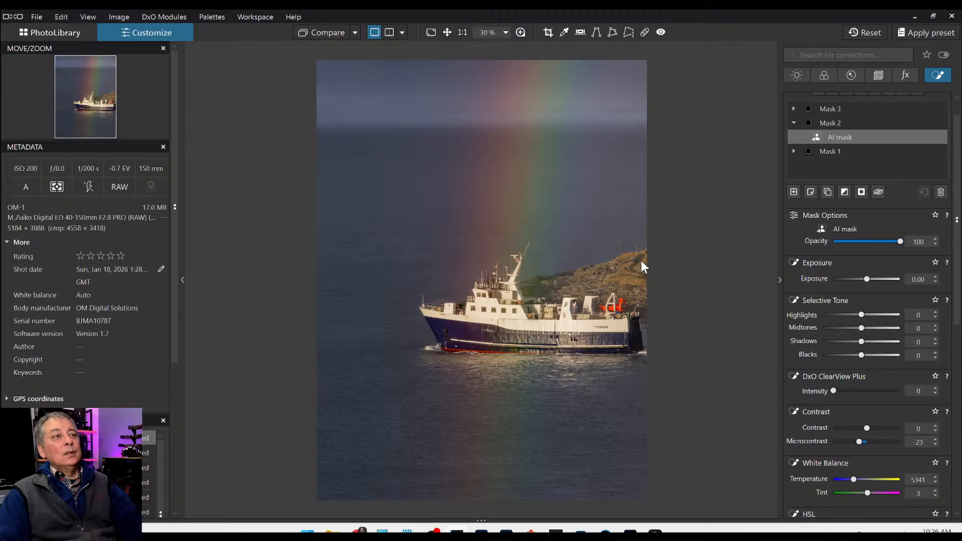
click(940, 192)
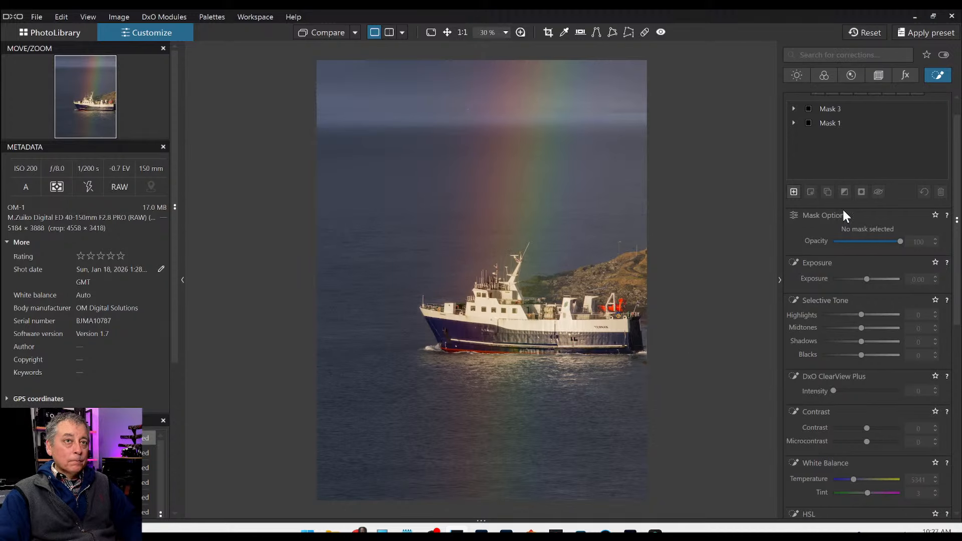
scroll(842, 208, up, 1)
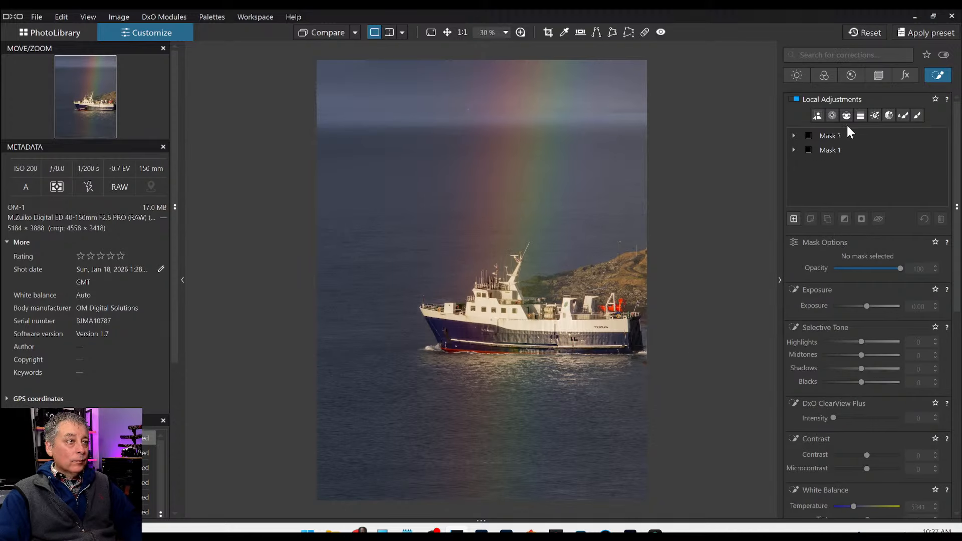
click(917, 115)
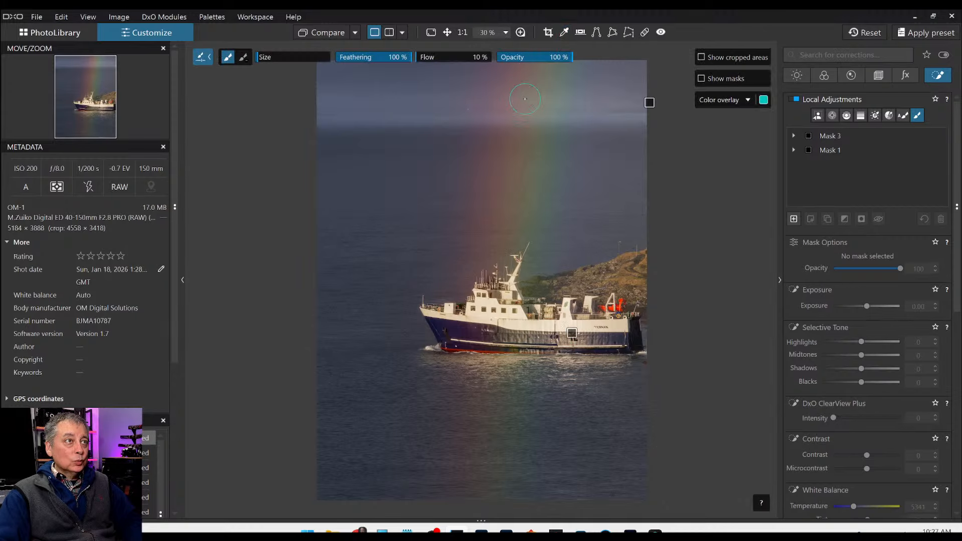
scroll(534, 118, up, 5)
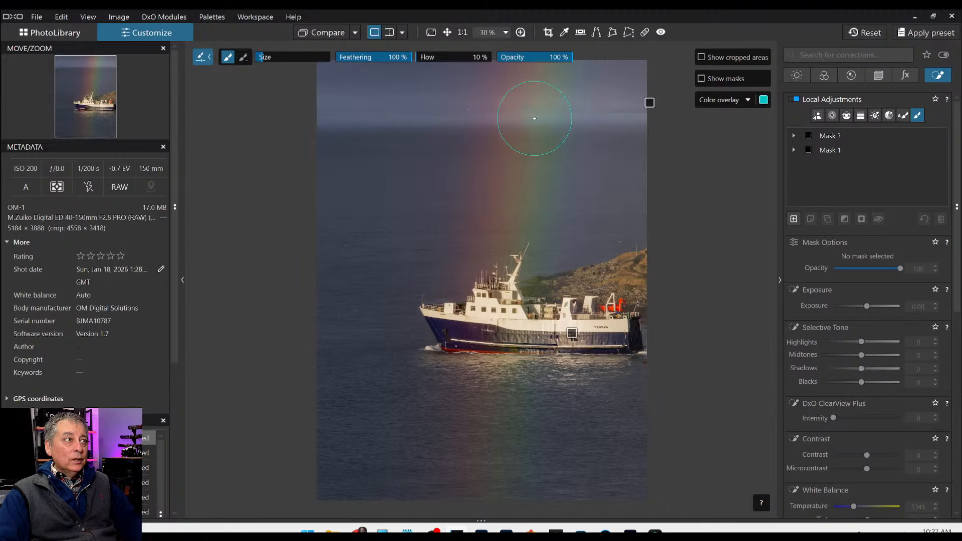
mouse_move(536, 91)
mouse_down()
mouse_move(520, 85)
mouse_move(515, 129)
mouse_move(490, 168)
mouse_move(504, 209)
mouse_move(496, 483)
mouse_up()
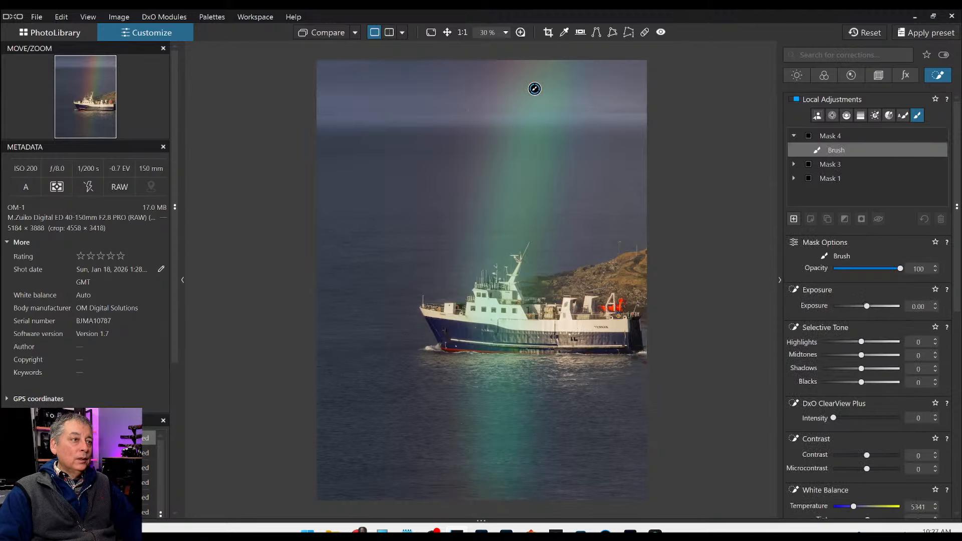
Boost the rainbow brush mask's HSL Saturation to 60 and Vibrancy to 100.
scroll(871, 425, down, 6)
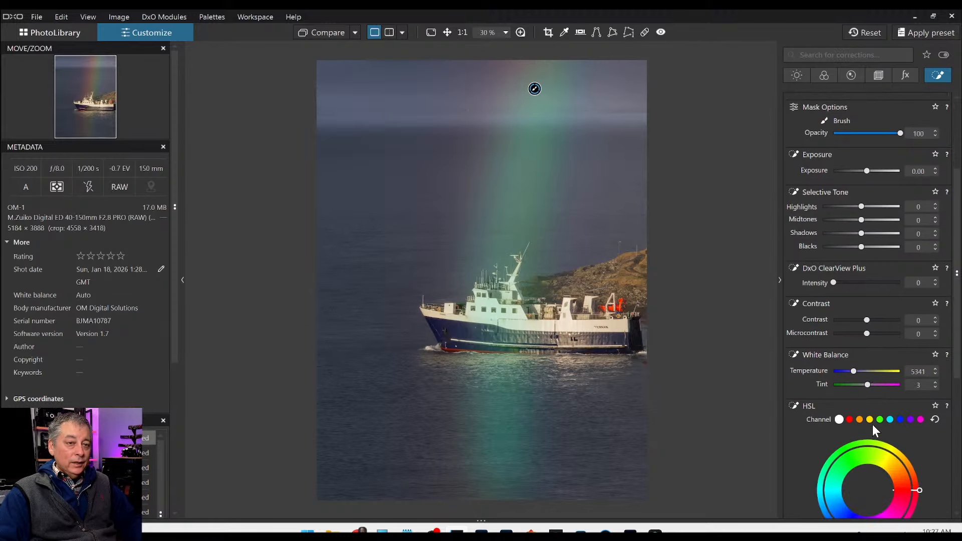
scroll(860, 383, down, 3)
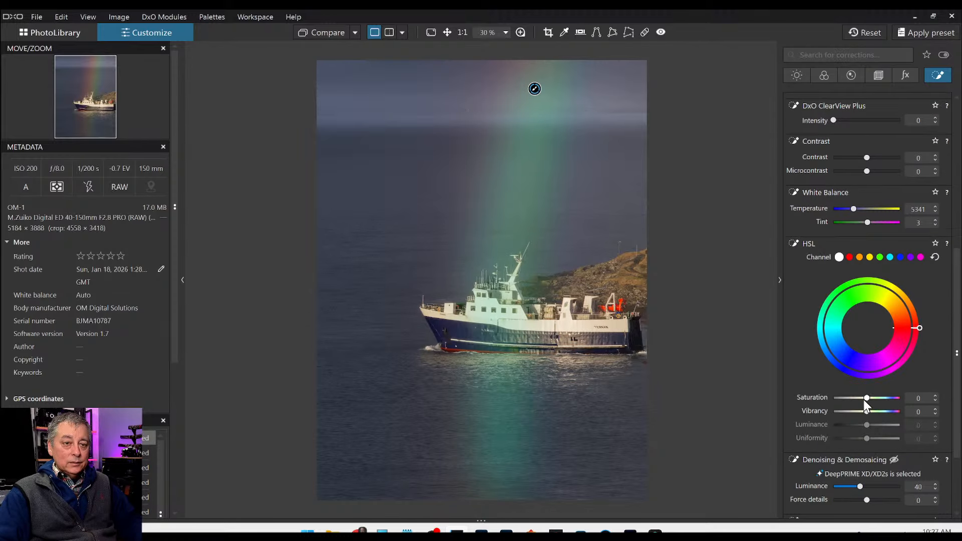
drag(867, 410, 884, 397)
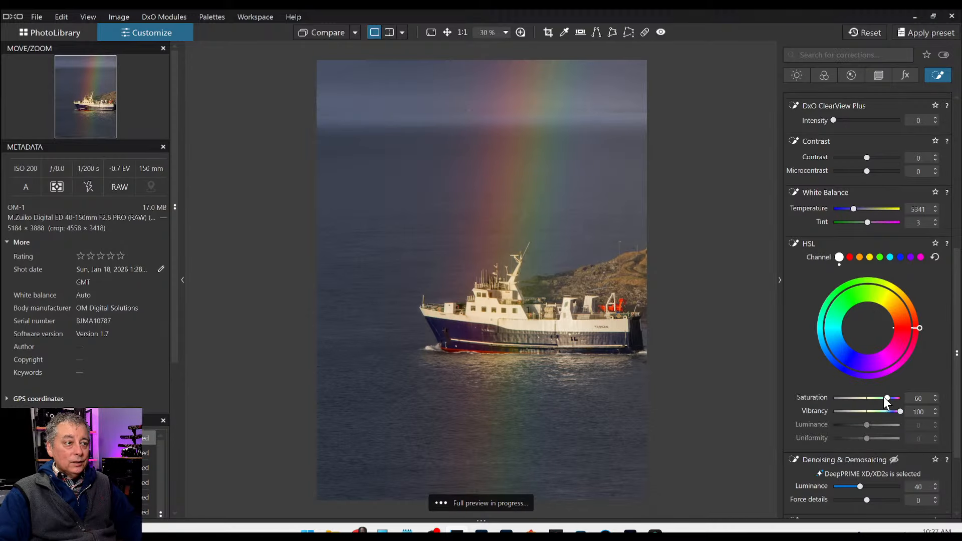
Brush additional strokes over the rainbow's lower end in the sea and its upper end in the sky.
key(l)
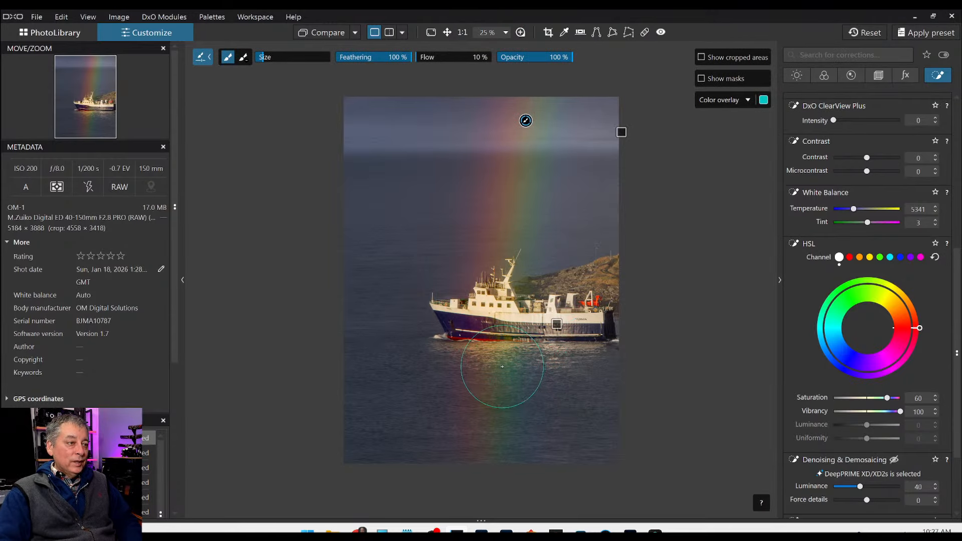
mouse_move(500, 463)
mouse_down()
mouse_move(483, 378)
mouse_move(521, 480)
mouse_move(506, 435)
mouse_move(527, 434)
mouse_up()
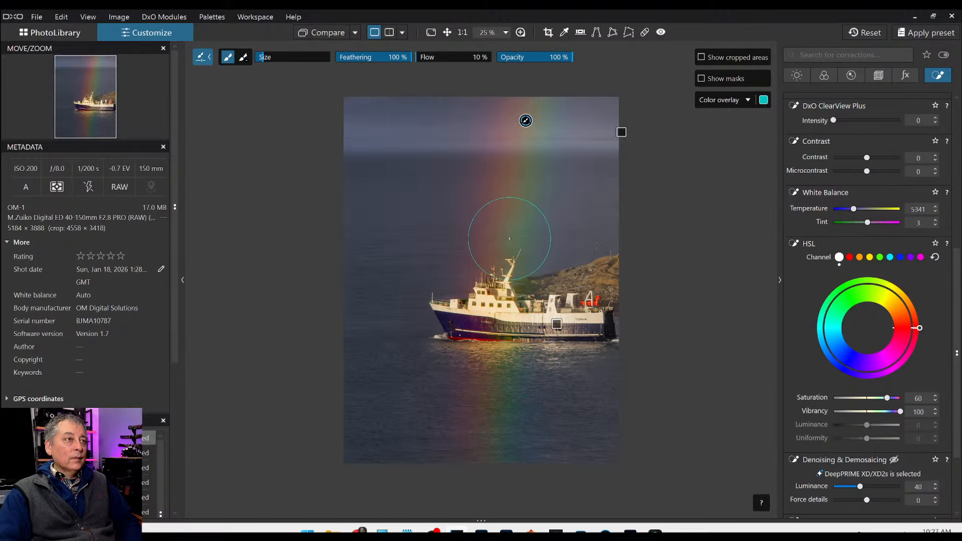
drag(520, 118, 522, 100)
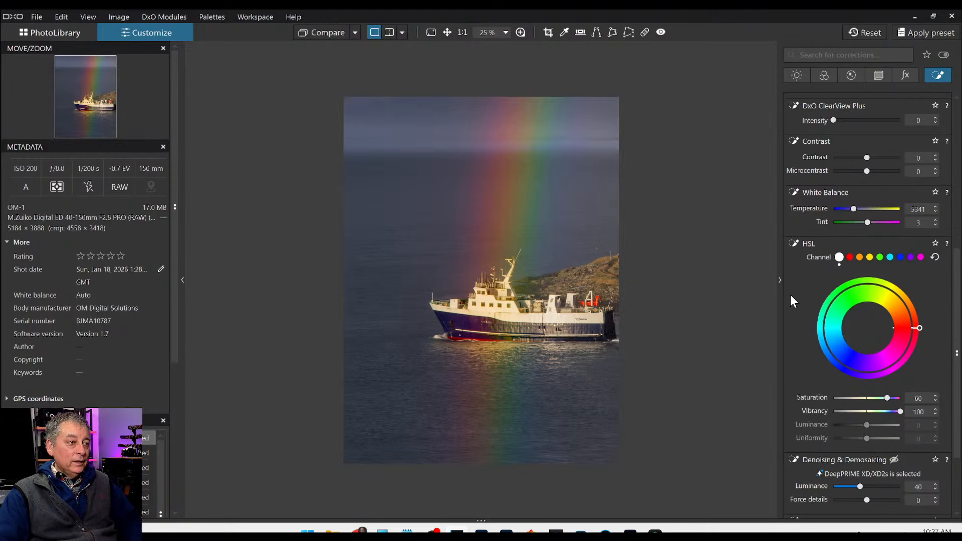
Compare the edited ship photo with the uncorrected original, first by toggling between them and also side by side.
click(330, 33)
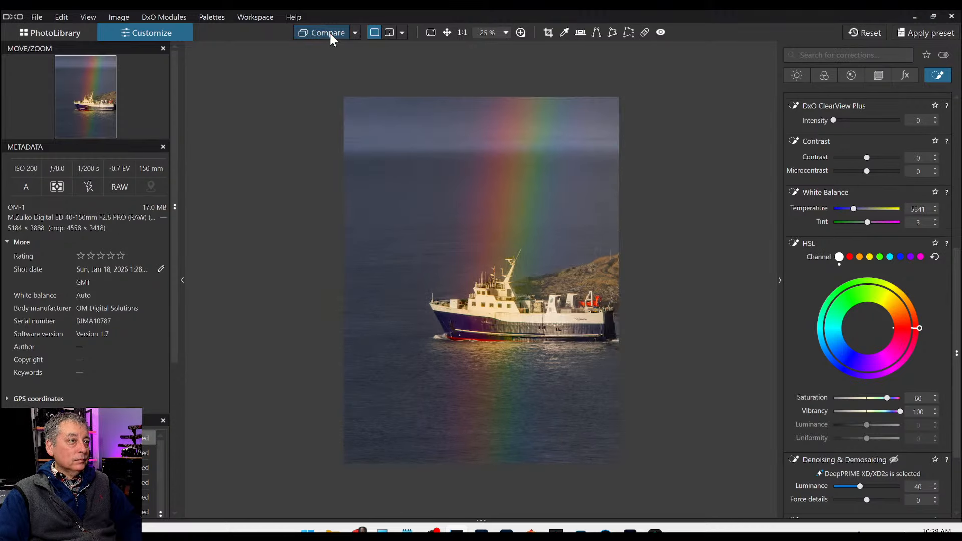
click(329, 33)
click(330, 33)
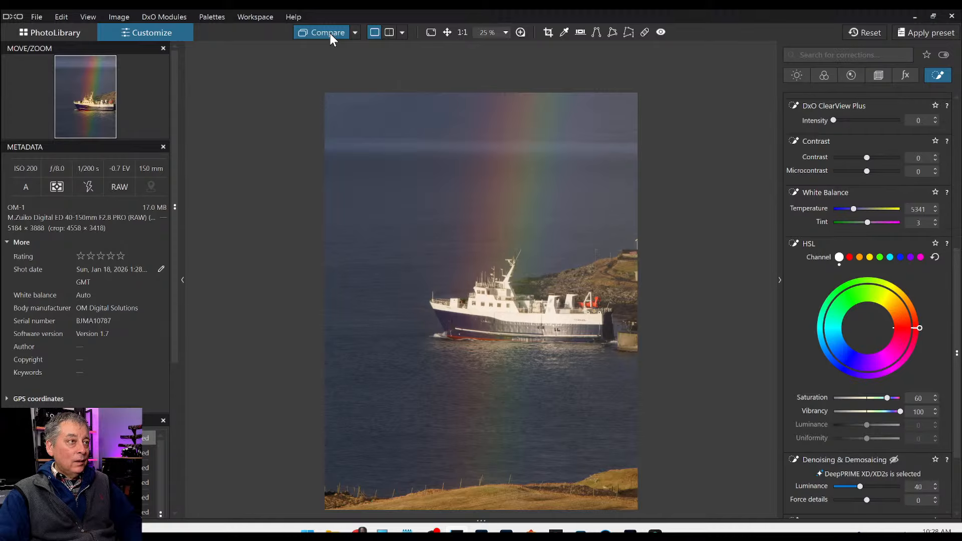
click(330, 33)
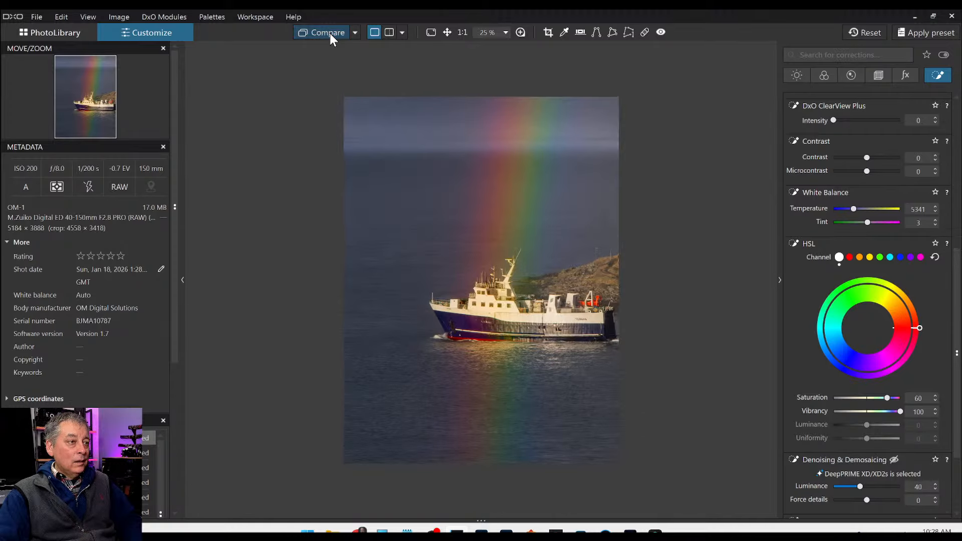
click(402, 33)
click(412, 47)
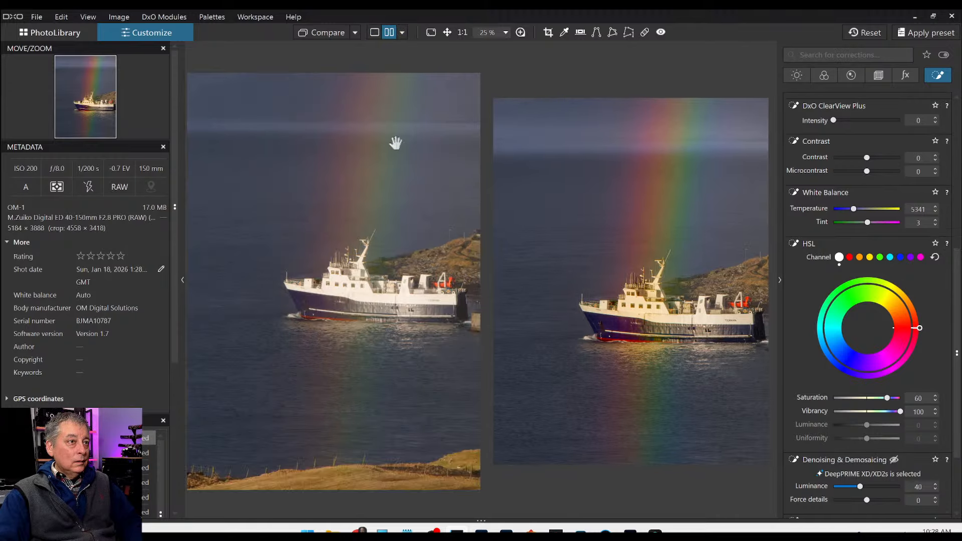
scroll(464, 222, down, 1)
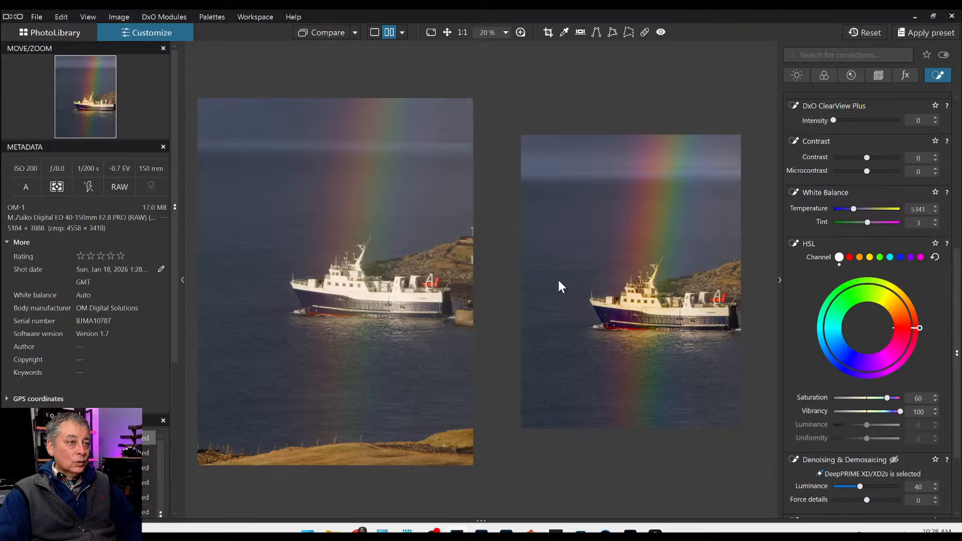
click(370, 33)
scroll(509, 212, up, 1)
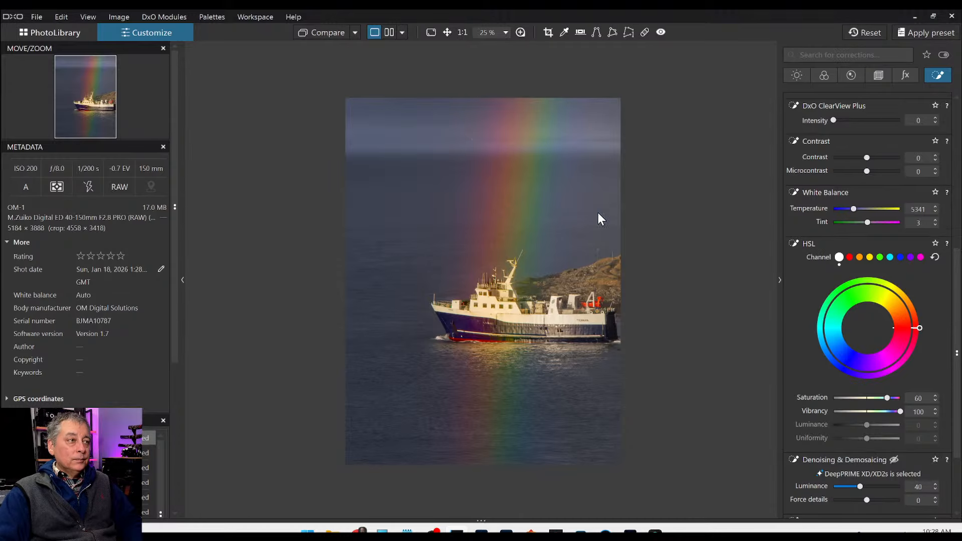
Create a new brush mask and paint it with a larger brush over the sea on both sides of the rainbow.
scroll(859, 240, up, 1)
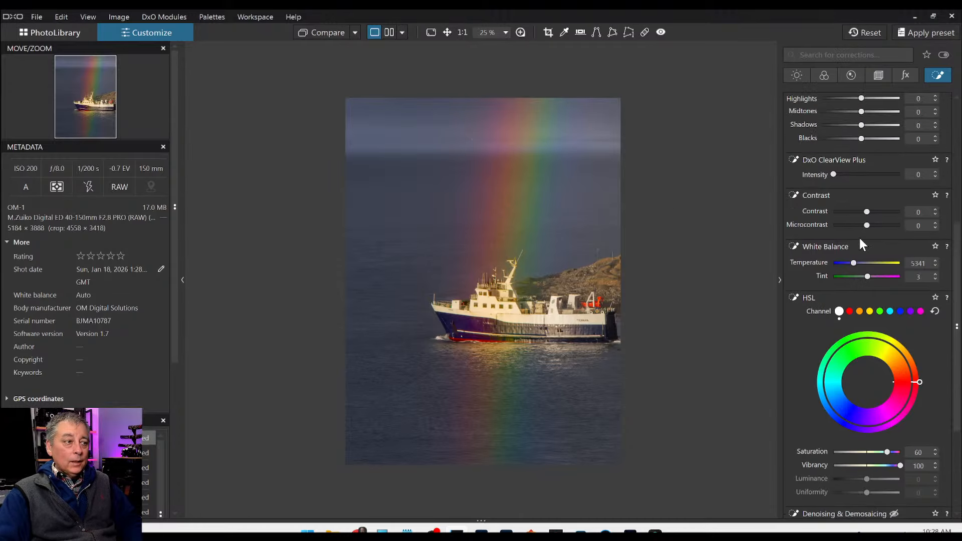
scroll(859, 240, up, 4)
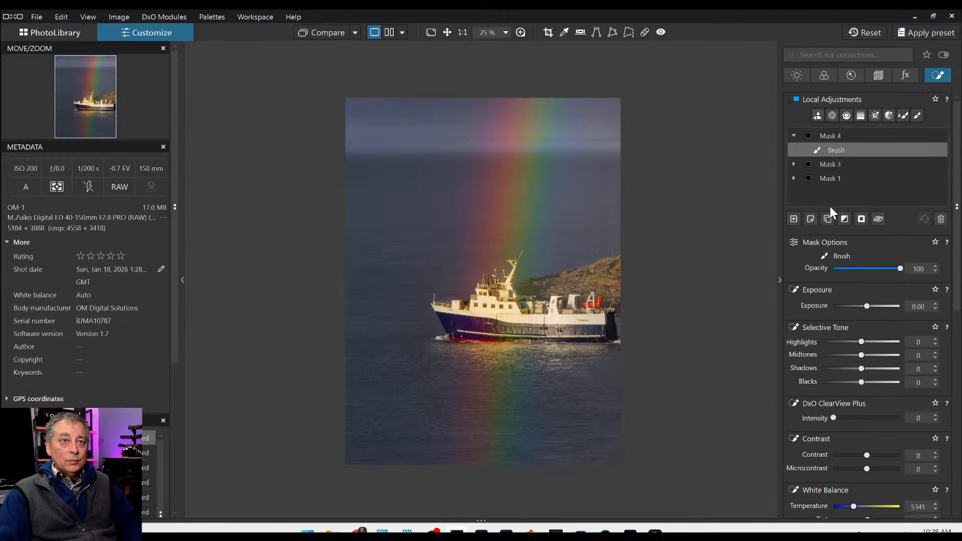
click(794, 219)
click(918, 116)
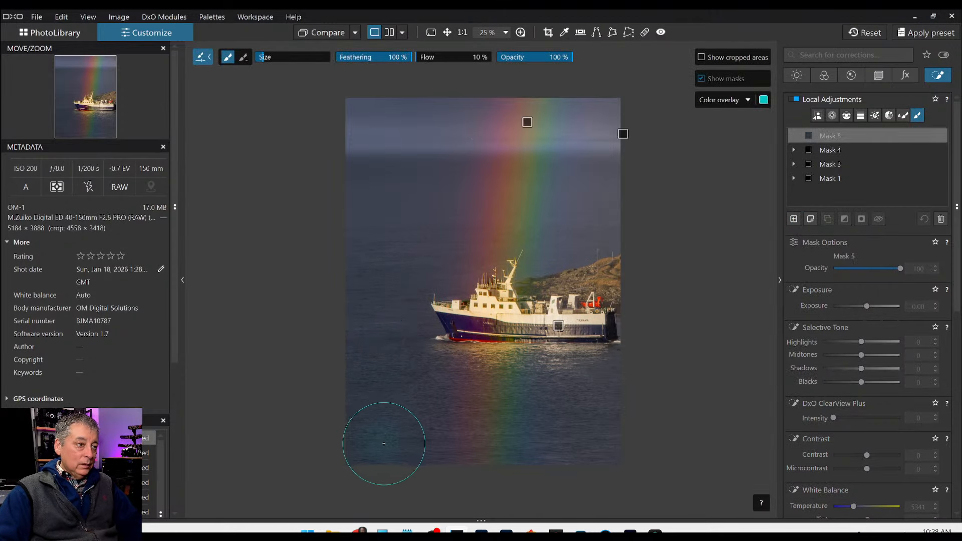
scroll(387, 406, up, 6)
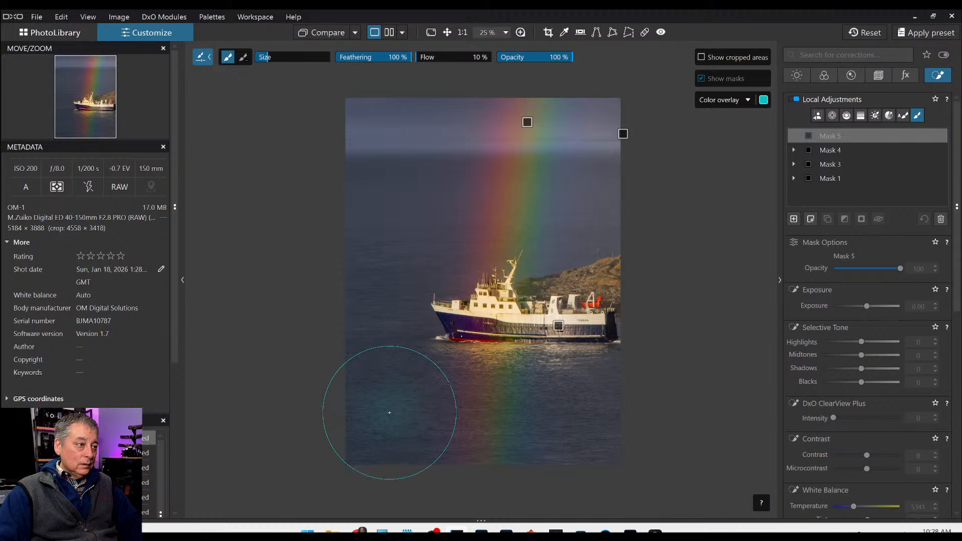
drag(353, 335, 434, 440)
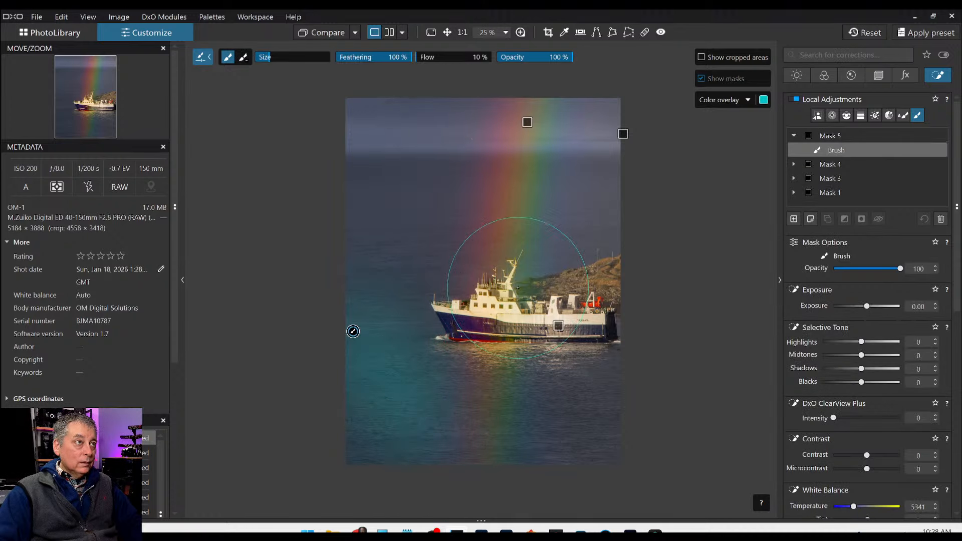
drag(607, 400, 590, 444)
mouse_move(404, 230)
mouse_down()
mouse_move(400, 237)
mouse_move(440, 194)
mouse_up()
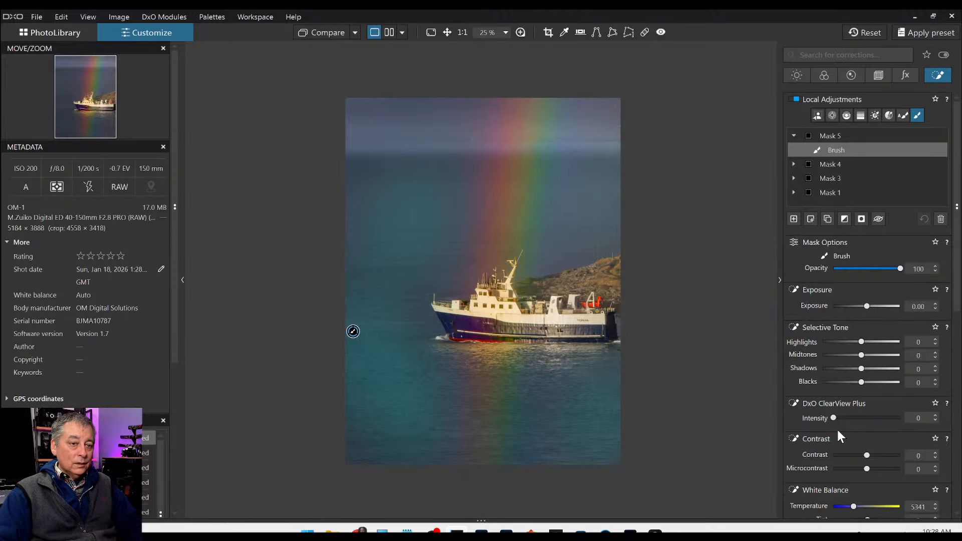
Set the sea brush mask's DxO ClearView Plus intensity to 16, Microcontrast 39, Highlights 61, Midtones 9, Shadows -17 and Blacks -41.
scroll(842, 423, down, 1)
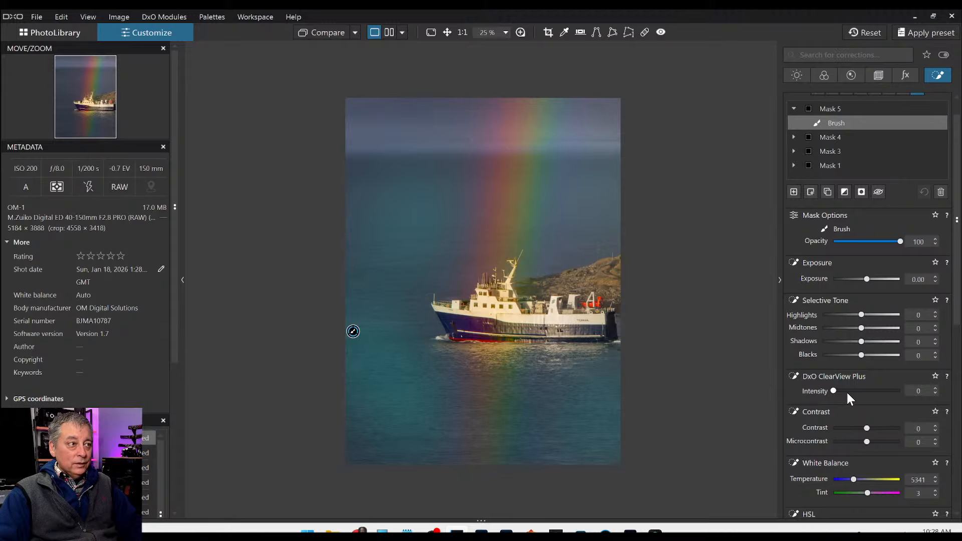
drag(831, 389, 844, 388)
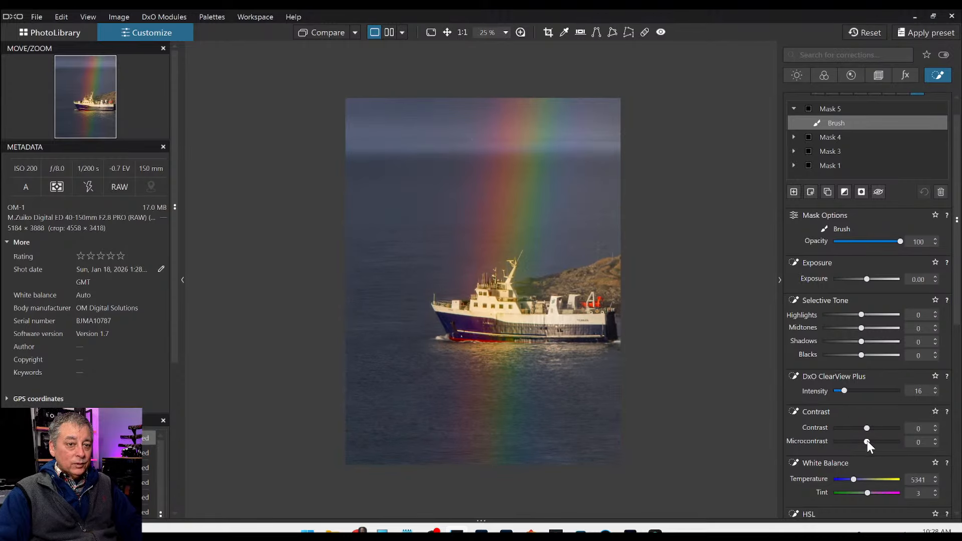
drag(866, 441, 884, 442)
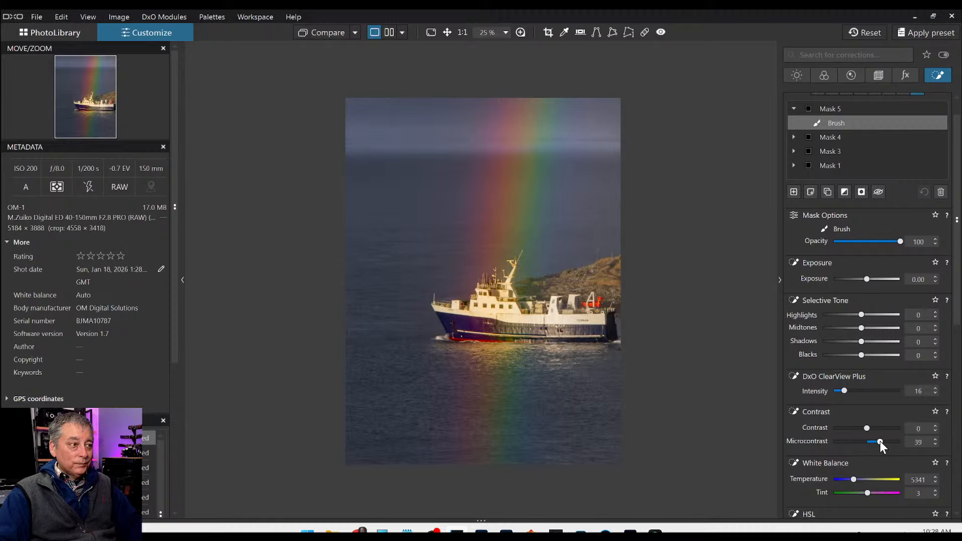
drag(862, 355, 893, 314)
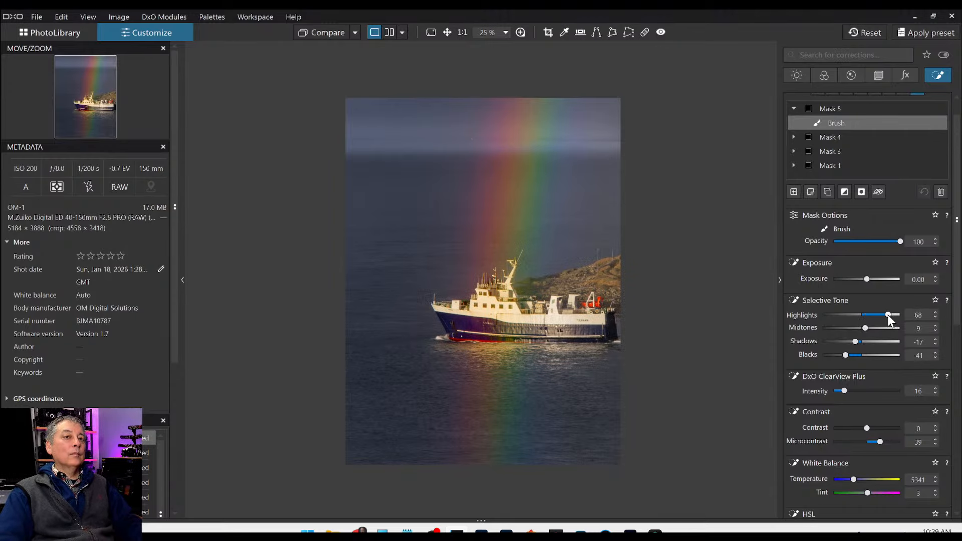
drag(888, 315, 885, 314)
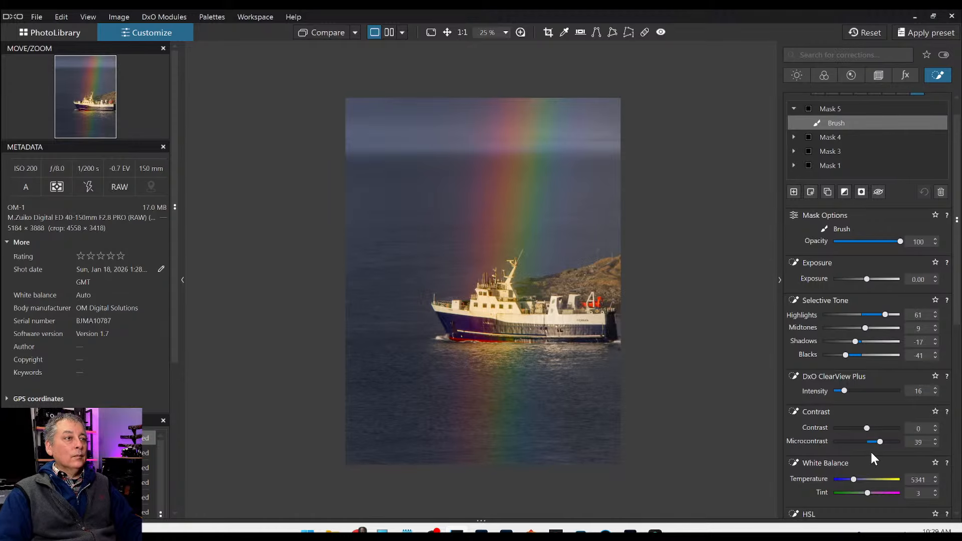
Export the ship photo to disk as a full-size JPEG at quality 100 in the original image folder.
right_click(580, 336)
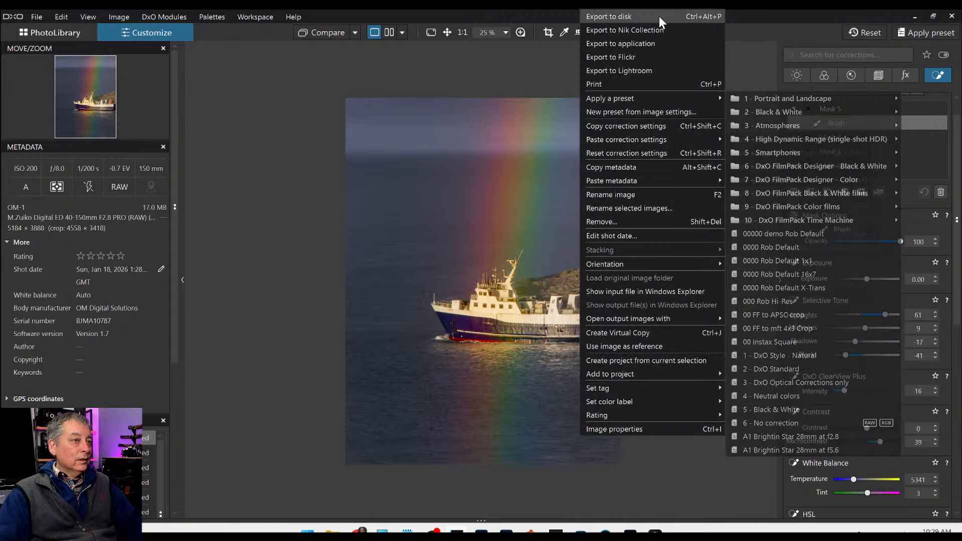
click(660, 15)
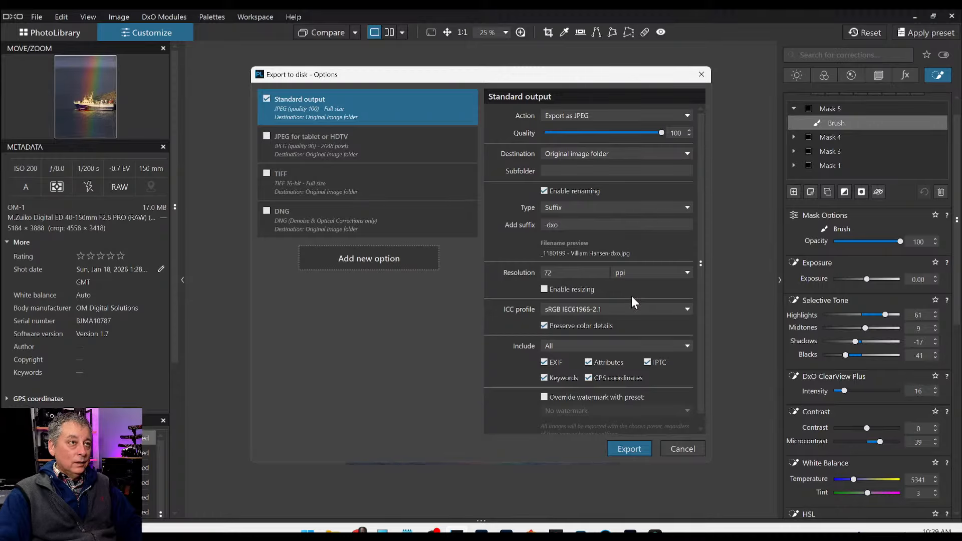
click(629, 448)
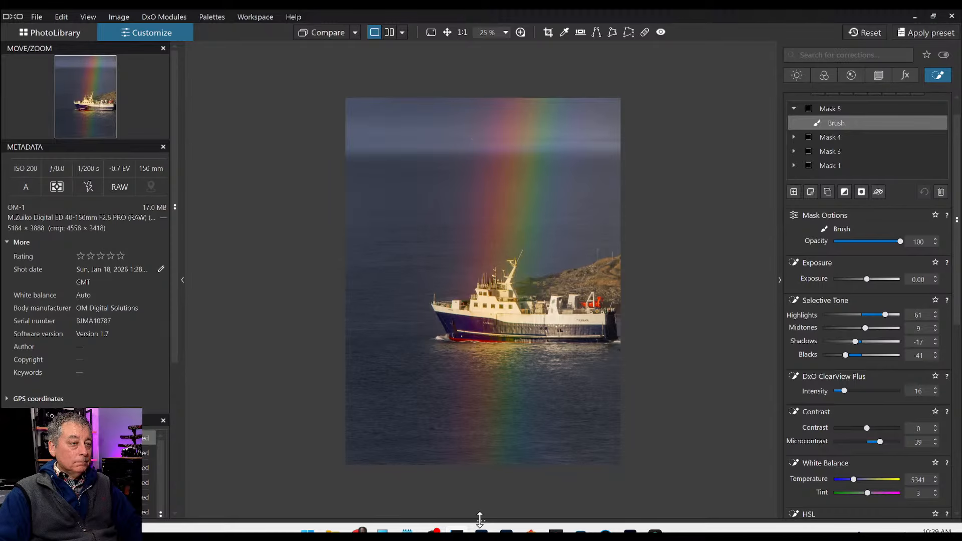
Choose the exported Standard output JPEG as the reference for comparing the ship photo.
click(355, 32)
click(356, 32)
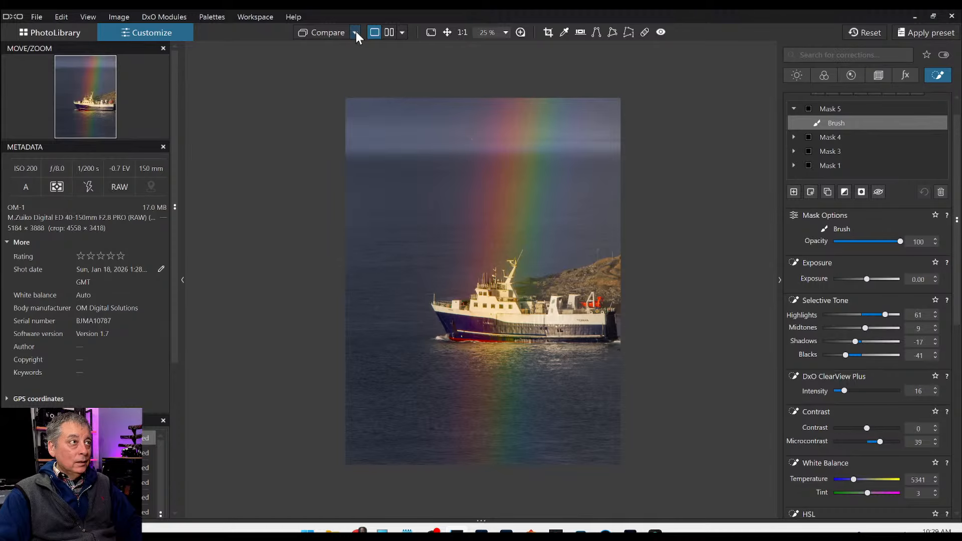
click(355, 31)
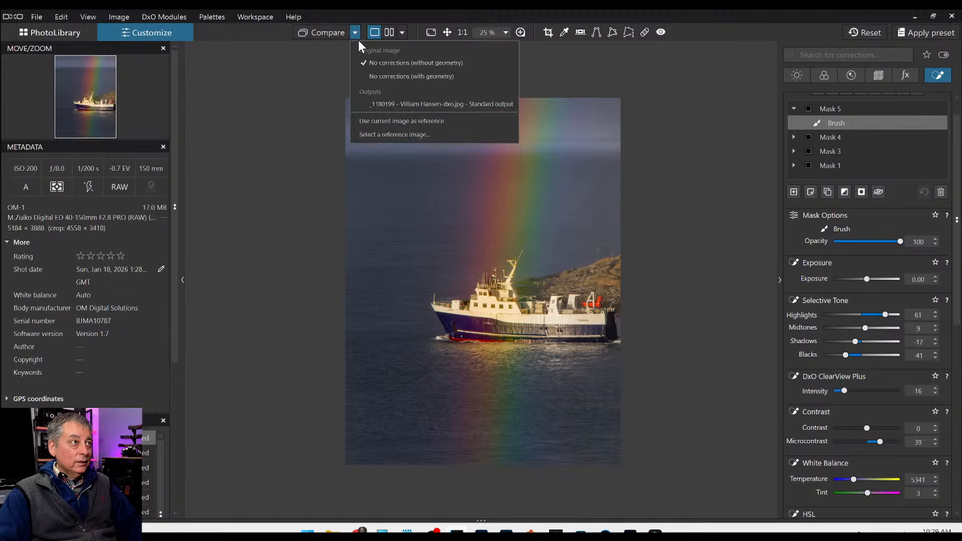
click(375, 103)
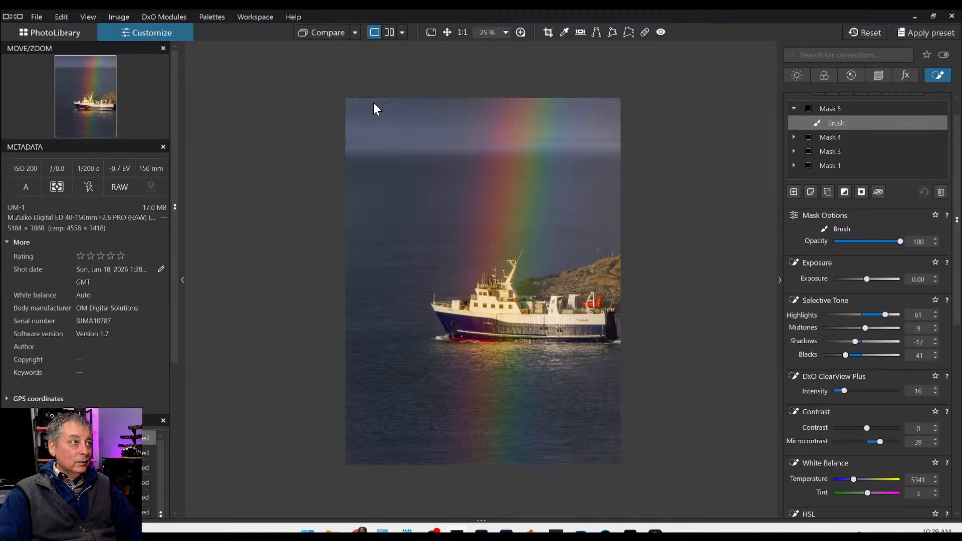
Reset all corrections on the ship photo and view it side by side with the exported JPEG, hiding the side palettes.
click(850, 33)
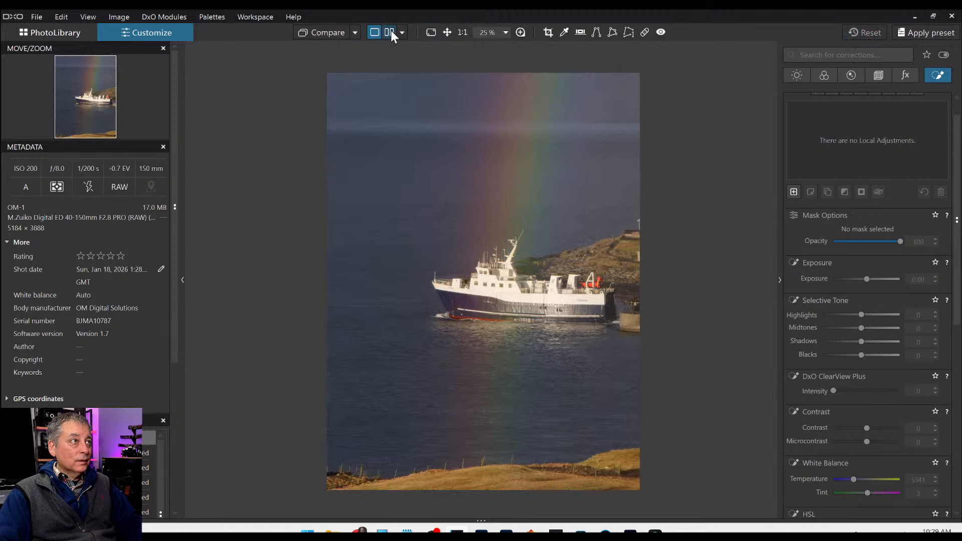
click(390, 32)
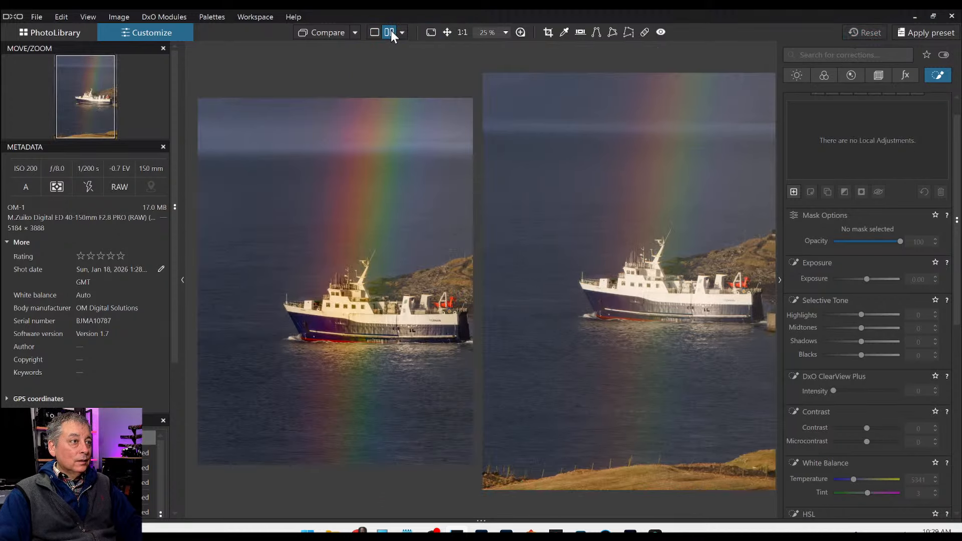
key(Tab)
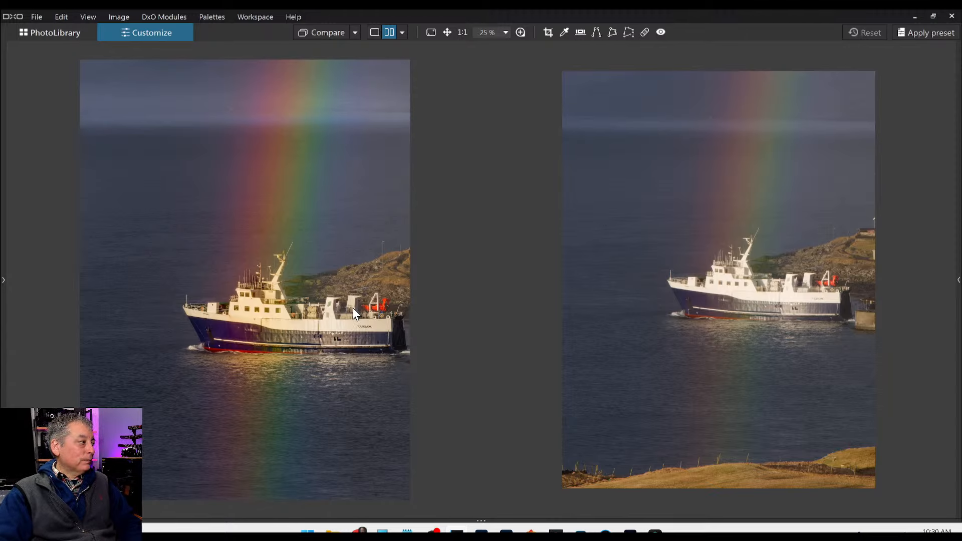
Return to the photo library, select the hummingbird feeder photo and look through the other photos in the folder.
click(55, 32)
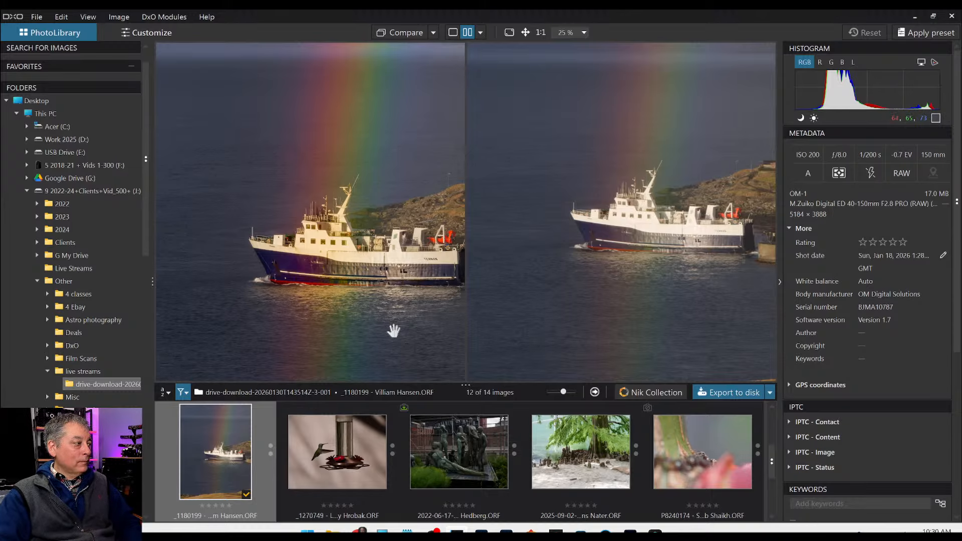
scroll(450, 292, down, 2)
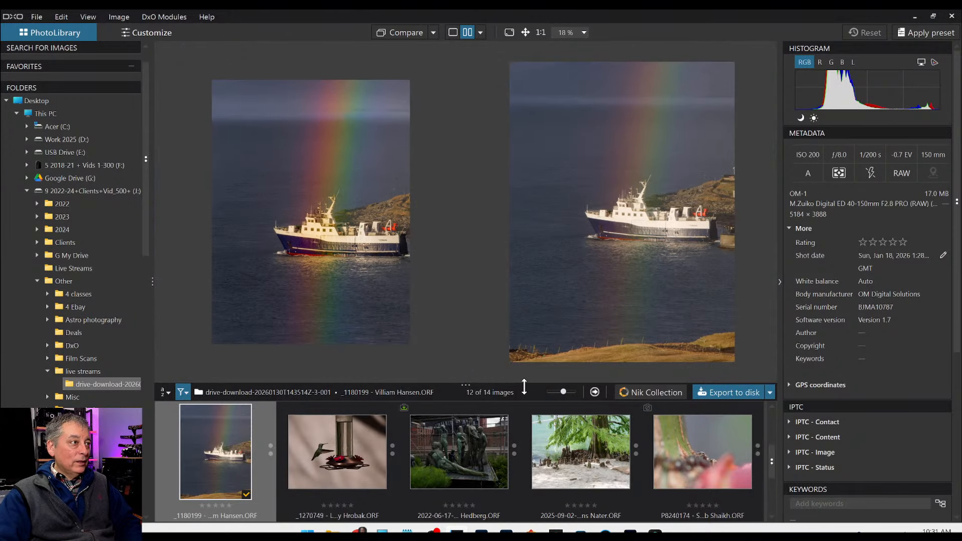
click(359, 447)
scroll(327, 477, up, 3)
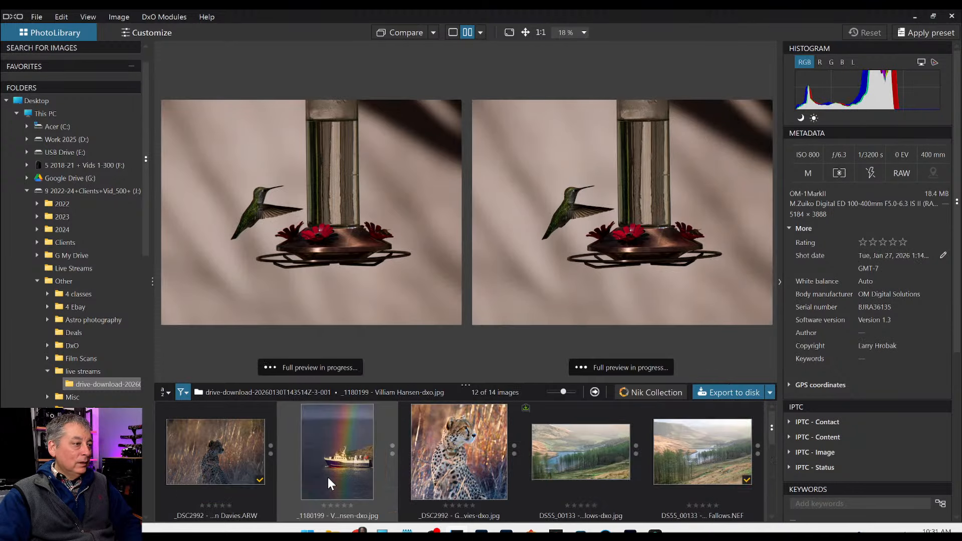
scroll(359, 477, down, 3)
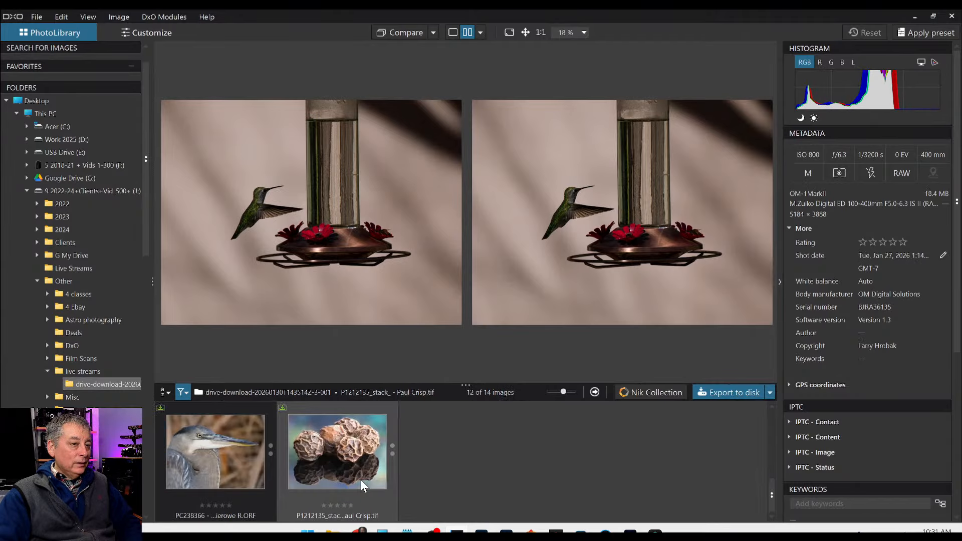
scroll(360, 479, up, 3)
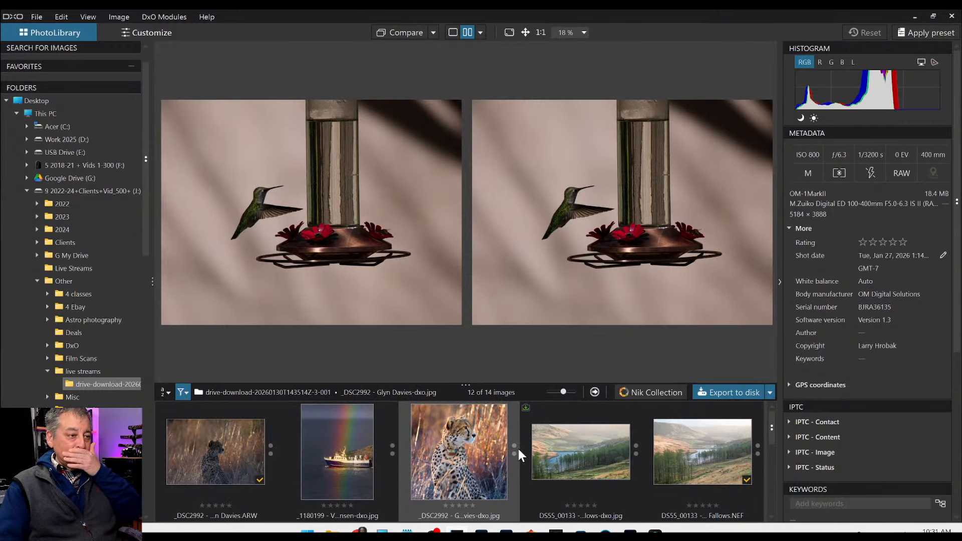
scroll(518, 446, down, 3)
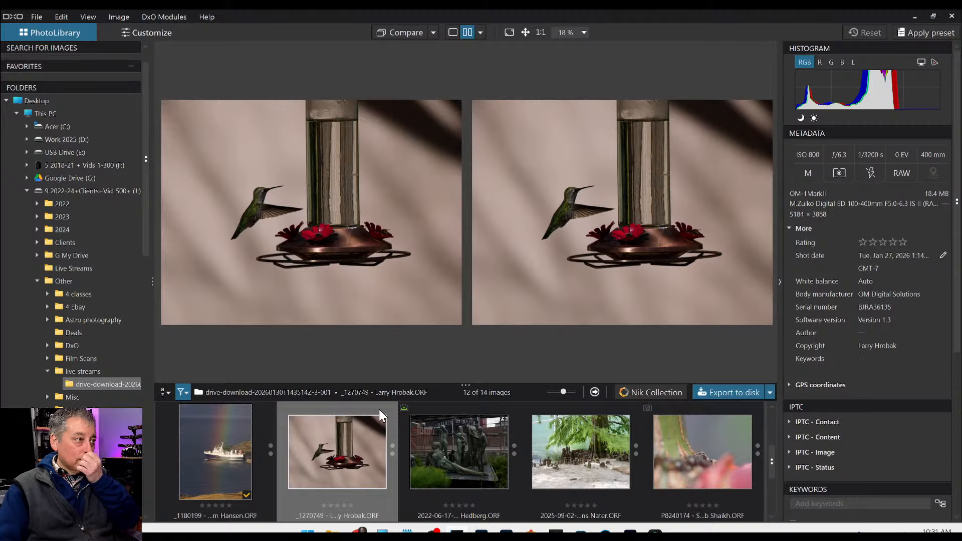
Show the hummingbird photo alone without the filmstrip, and open it for customizing with the side palettes shown.
click(453, 31)
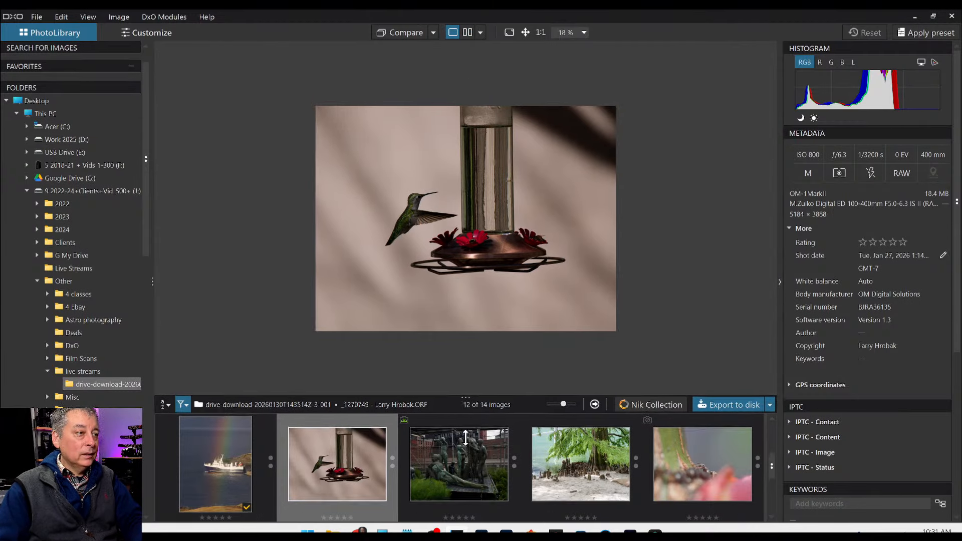
drag(465, 383, 462, 506)
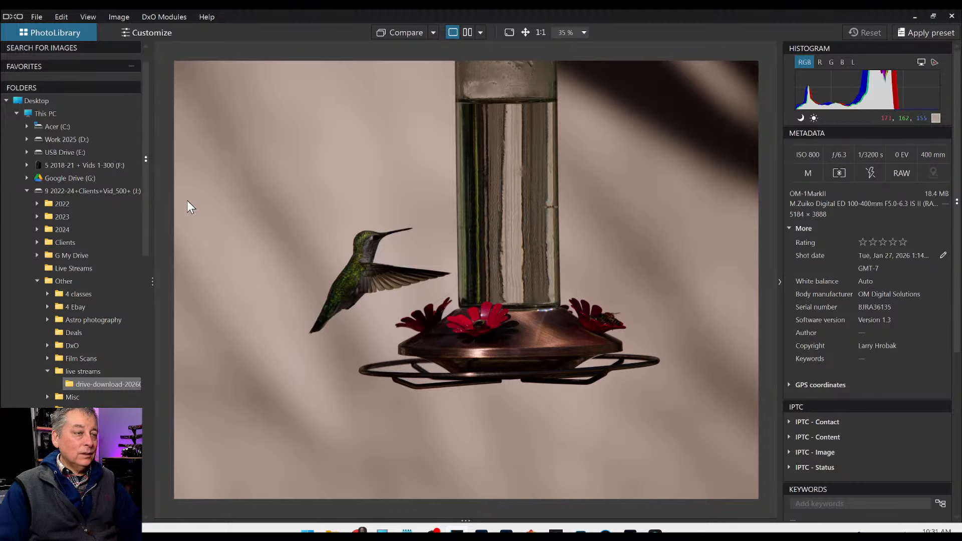
click(154, 31)
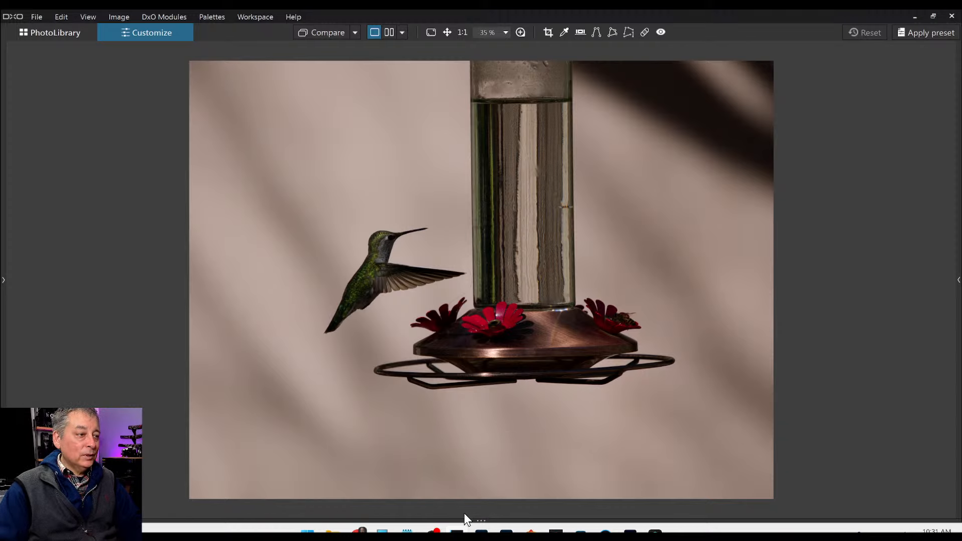
key(F9)
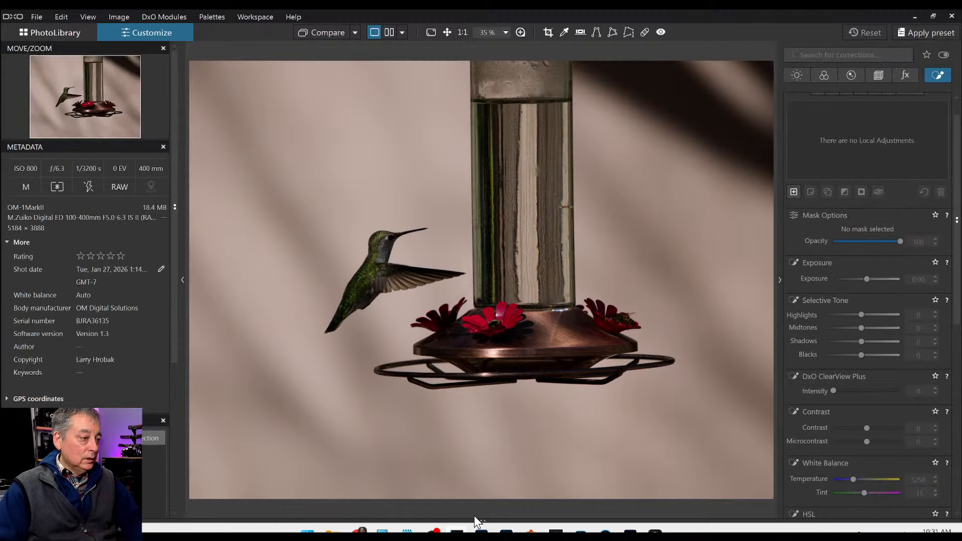
drag(474, 518, 473, 485)
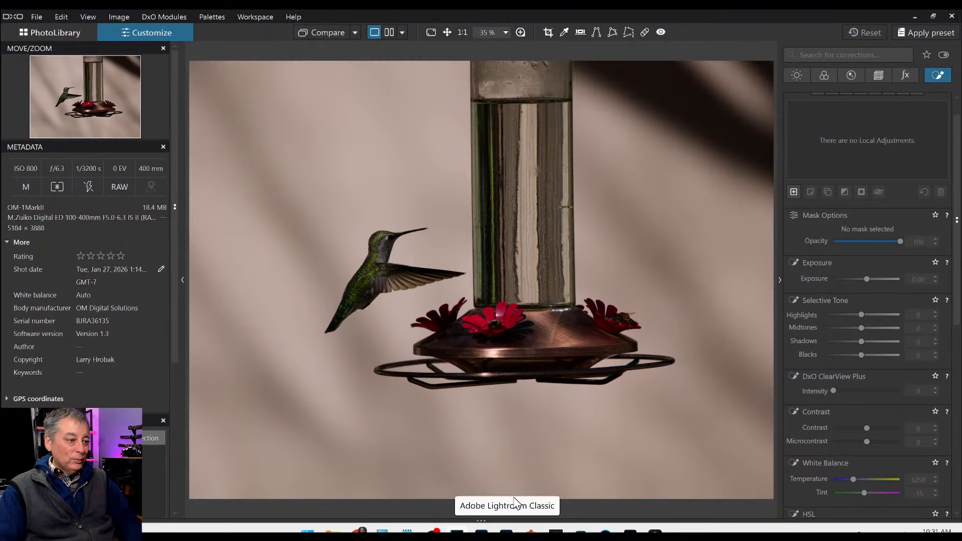
Apply the general purpose preset numbered 00000, the demo default, to the hummingbird photo.
scroll(531, 280, down, 1)
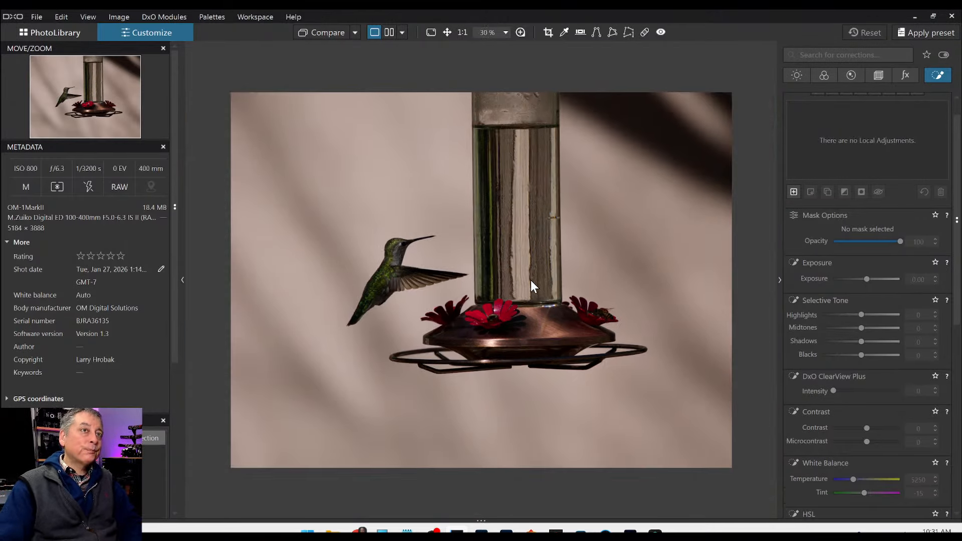
scroll(530, 280, up, 1)
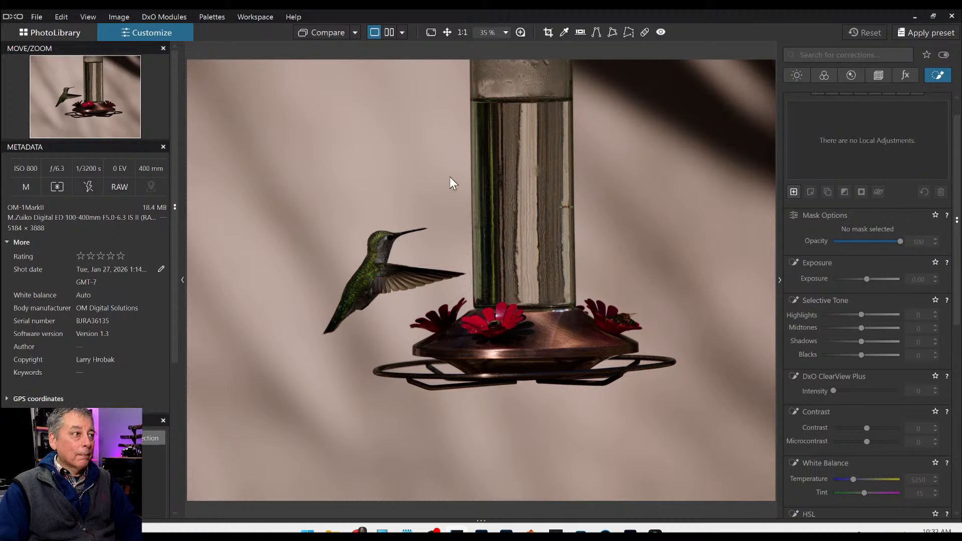
scroll(337, 179, down, 1)
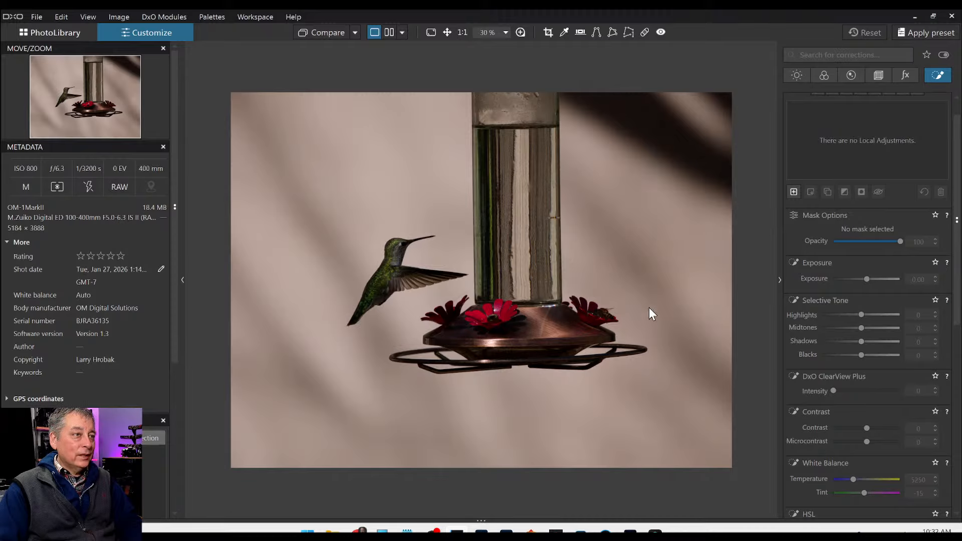
scroll(876, 194, up, 1)
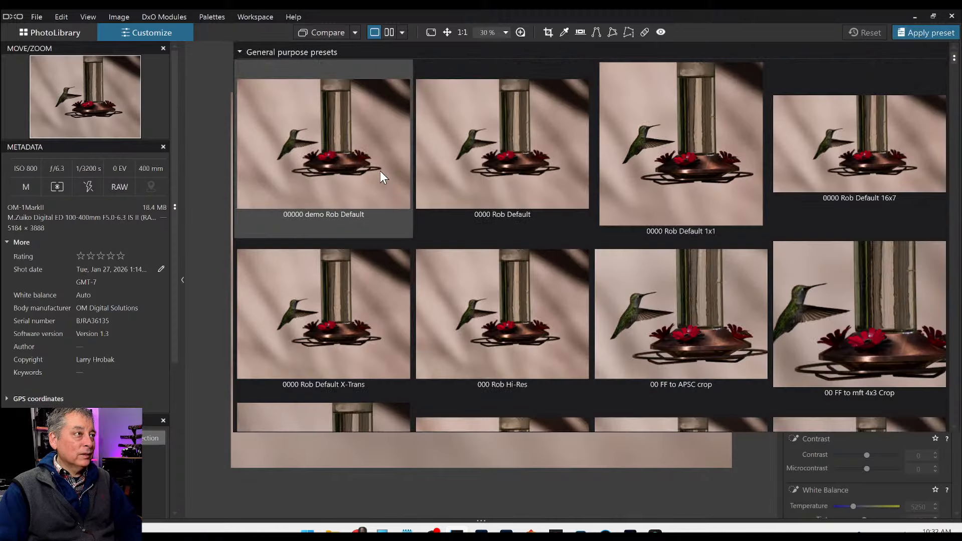
click(380, 171)
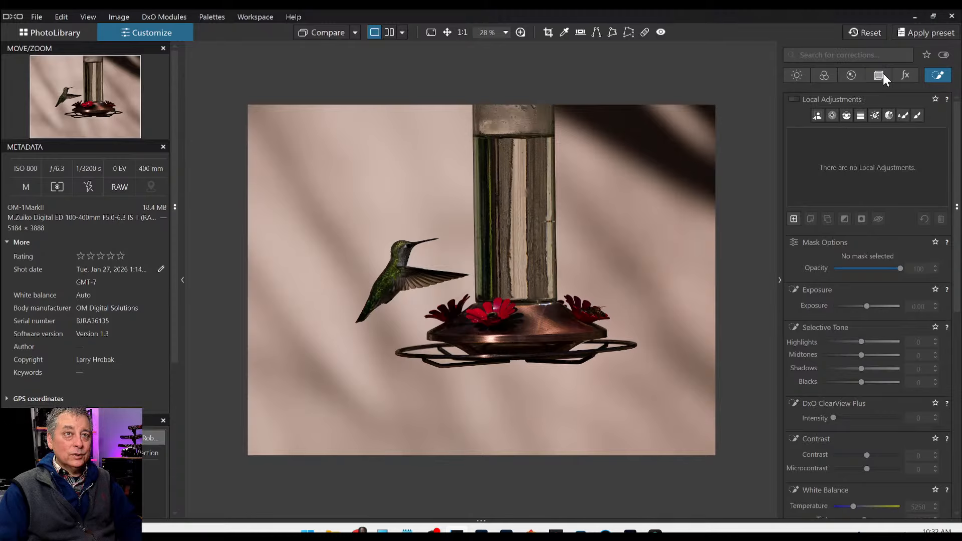
Enable the Horizon correction at 0.85 and crop the photo around the hummingbird and feeder to about 3859 × 2894 px.
click(880, 76)
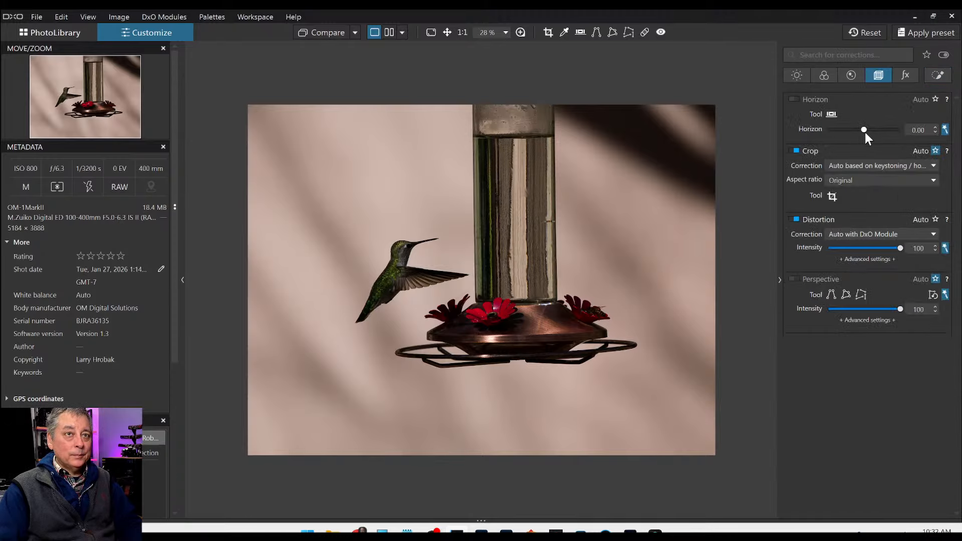
click(797, 99)
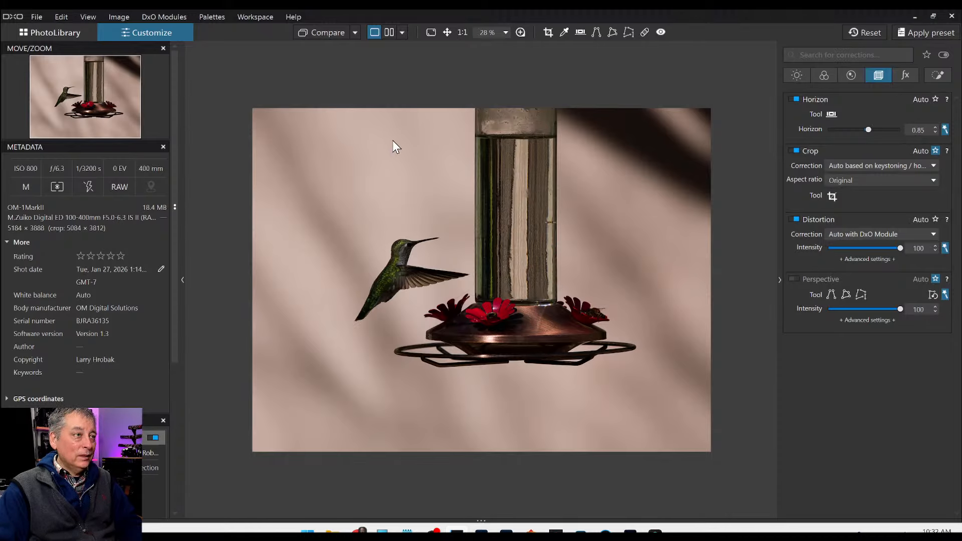
click(832, 197)
drag(766, 59, 608, 175)
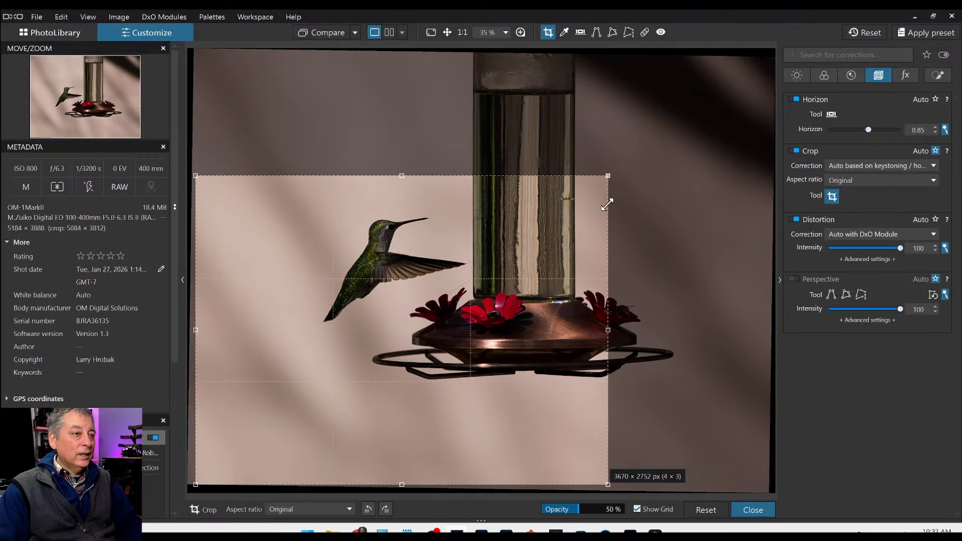
drag(392, 318, 447, 272)
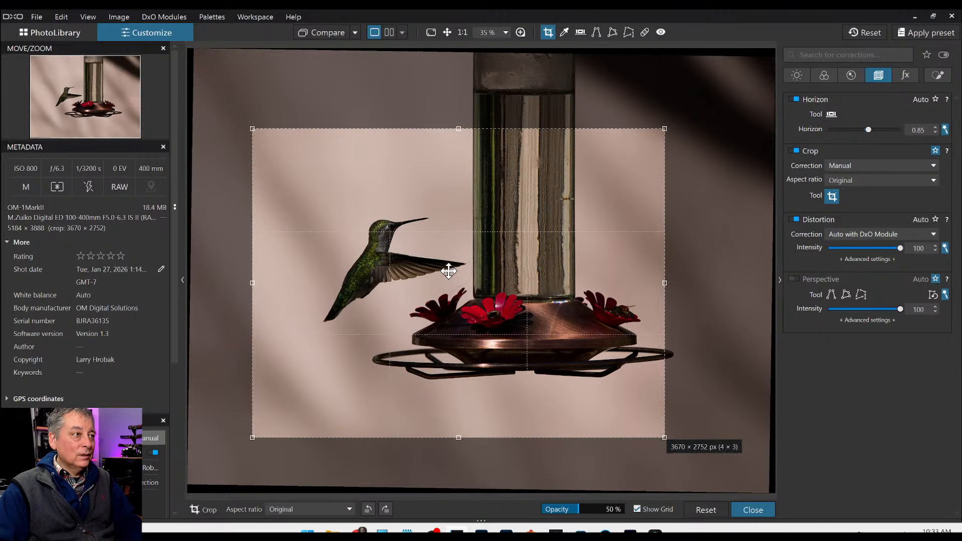
drag(665, 281, 685, 280)
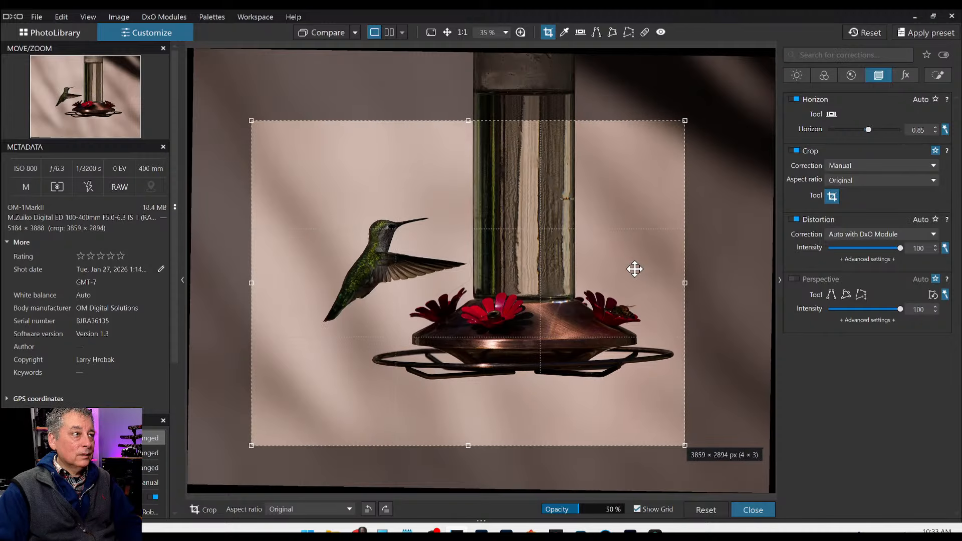
key(Return)
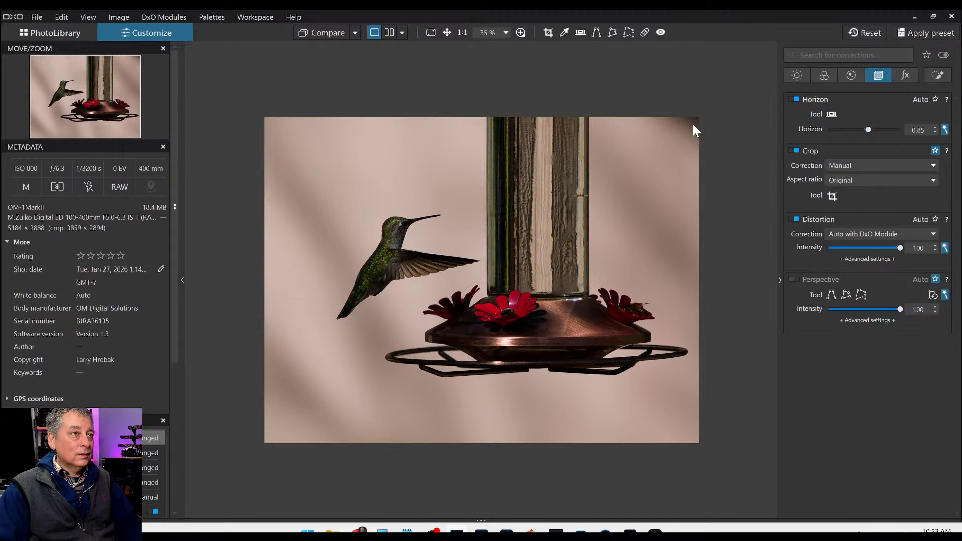
Tighten the hummingbird crop to about 3813 × 2860 px and shift it slightly up and to the right.
click(831, 196)
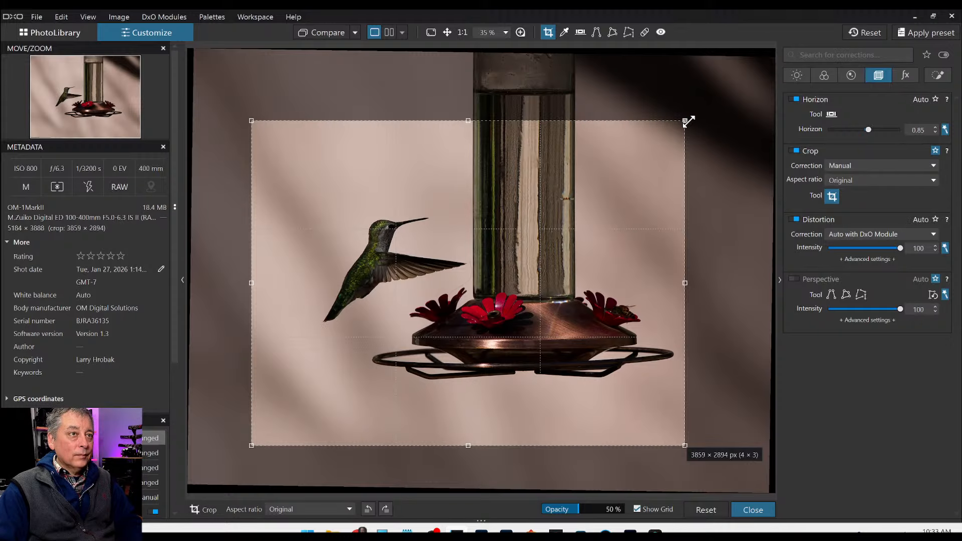
drag(688, 121, 682, 125)
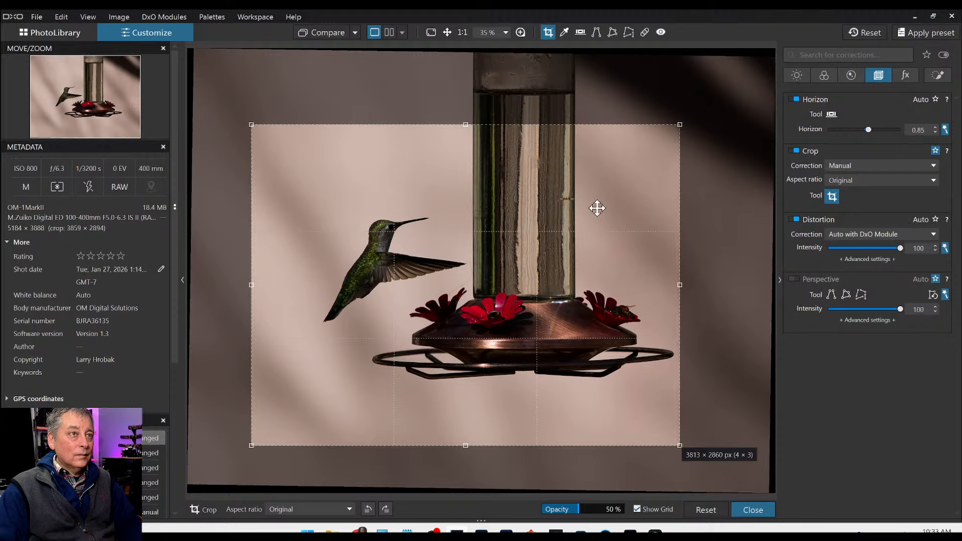
key(Return)
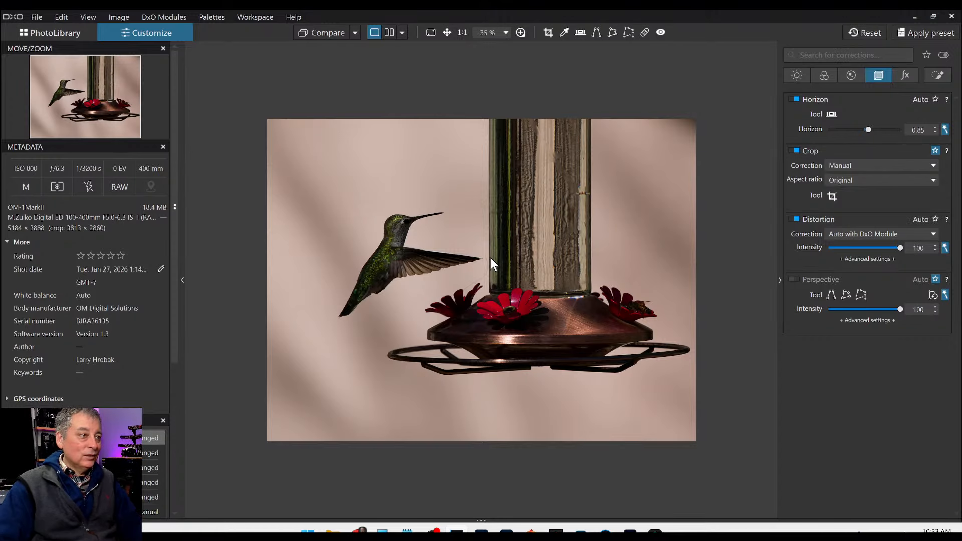
click(836, 199)
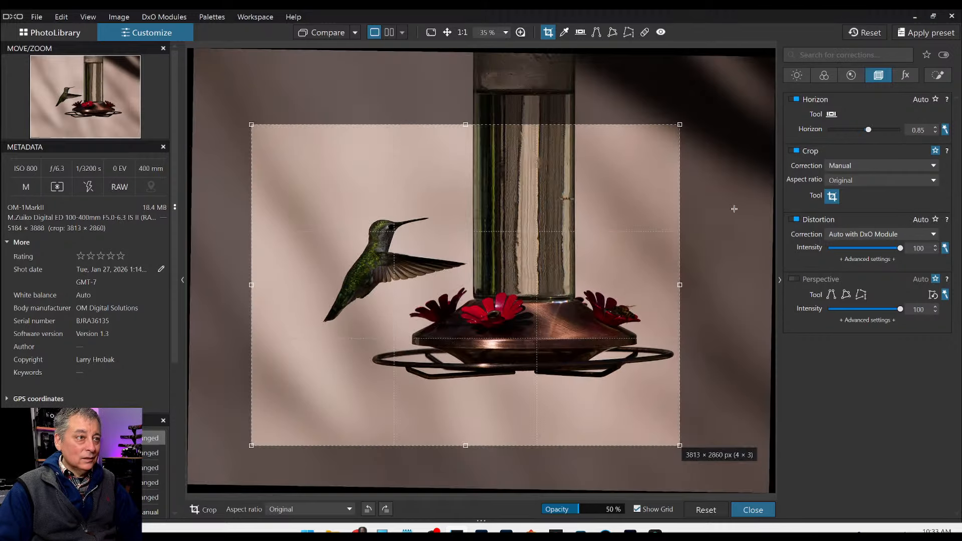
mouse_move(580, 247)
mouse_down()
mouse_move(598, 249)
mouse_move(597, 260)
mouse_move(596, 242)
mouse_up()
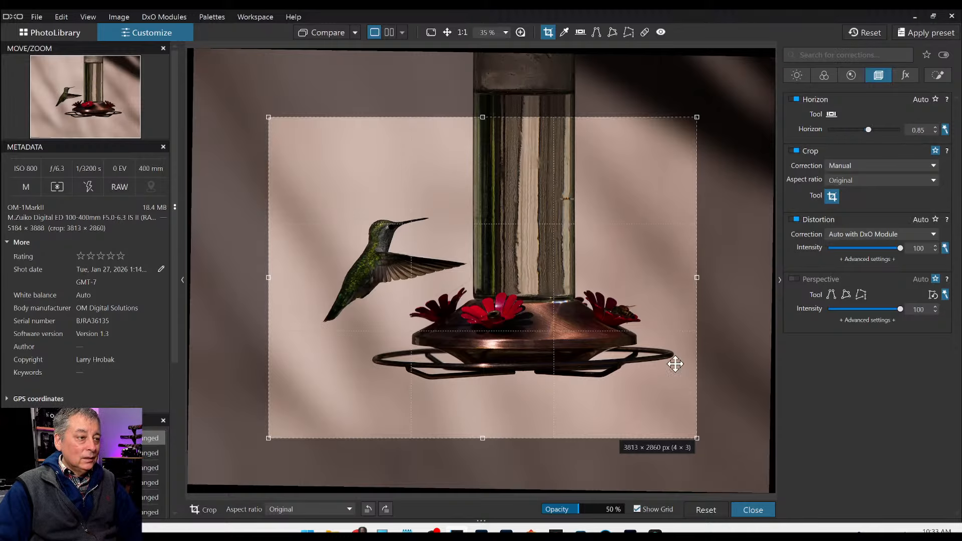
Change the crop's aspect ratio to 5 × 4, shrink it to about 3616 × 2893 px and nudge it slightly to the right.
click(863, 180)
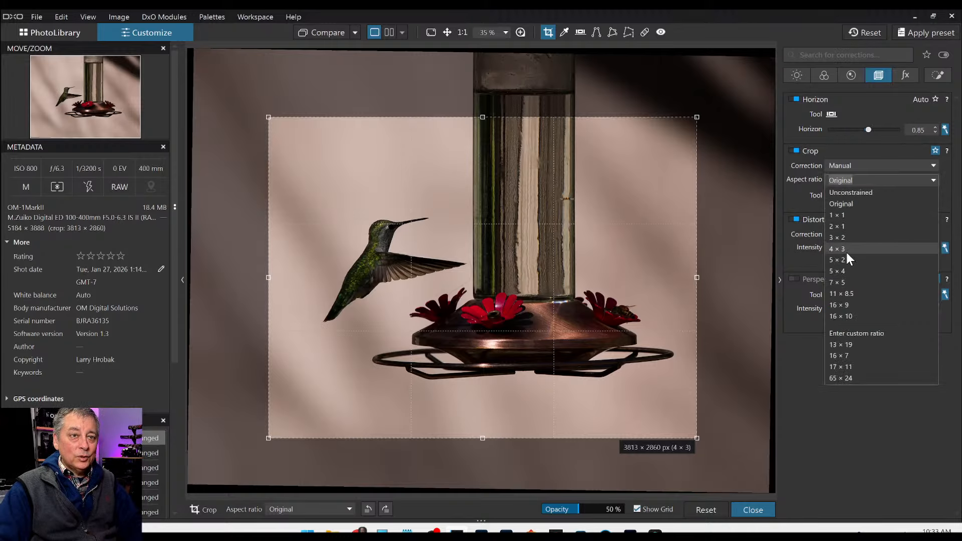
click(845, 271)
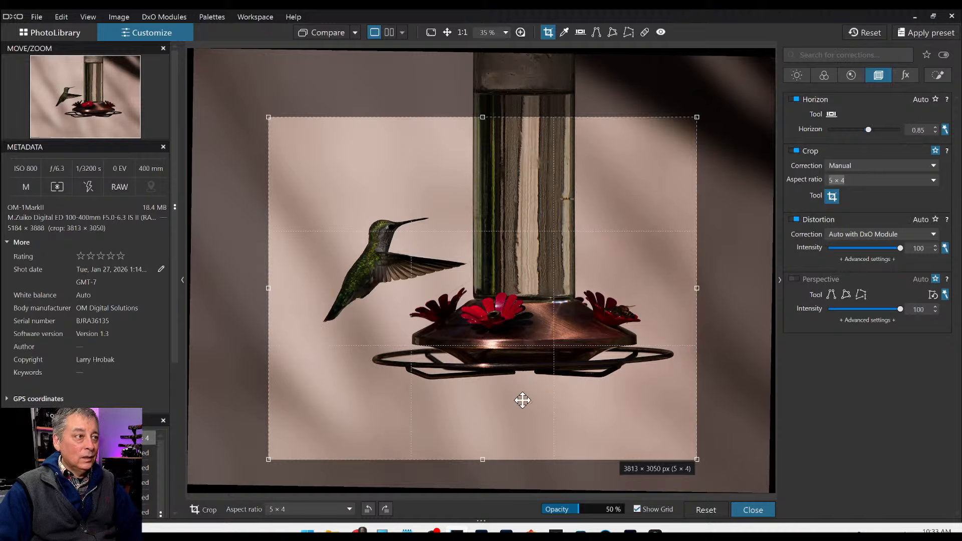
mouse_move(481, 458)
mouse_down()
mouse_move(494, 434)
mouse_move(492, 443)
mouse_up()
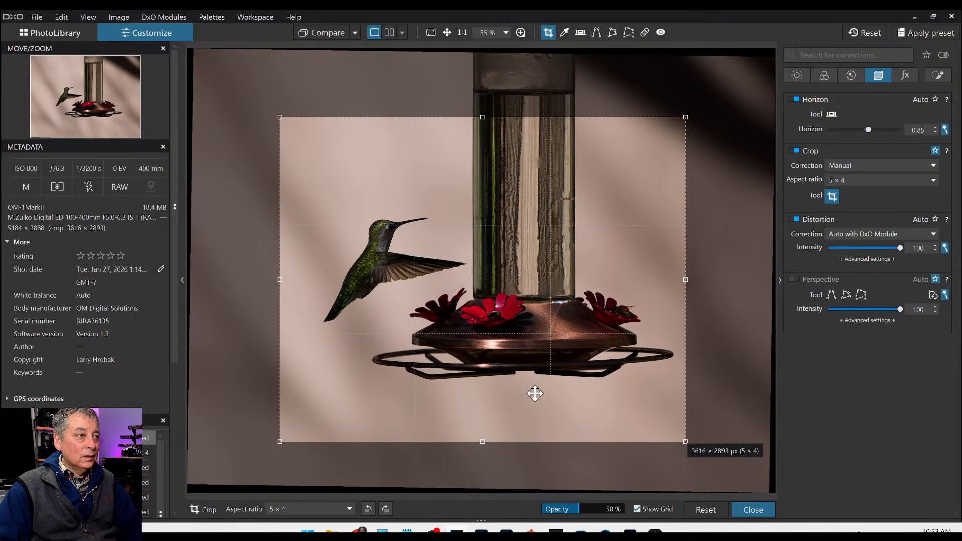
key(Return)
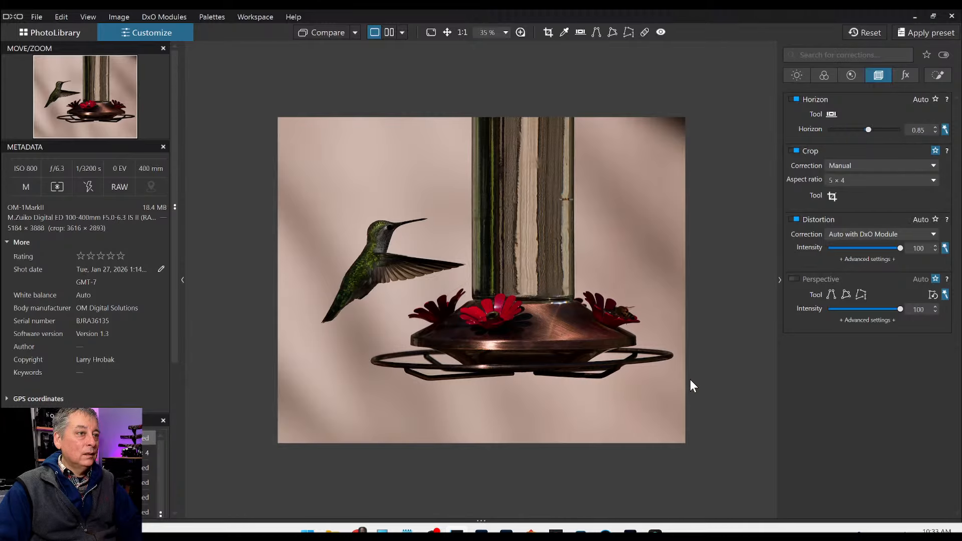
click(830, 195)
key(Return)
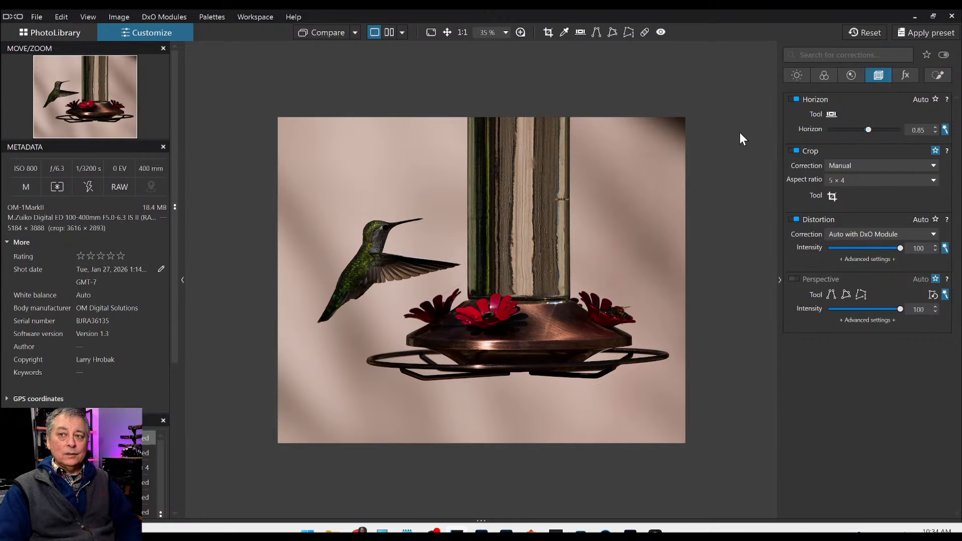
Shift the 5 × 4 crop frame slightly upward over the hummingbird and feeder.
click(832, 196)
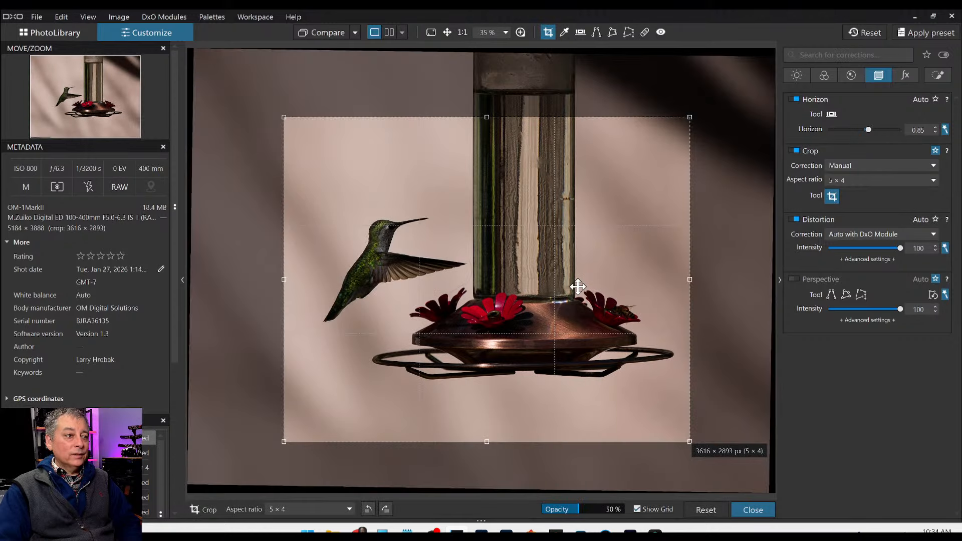
drag(578, 285, 576, 282)
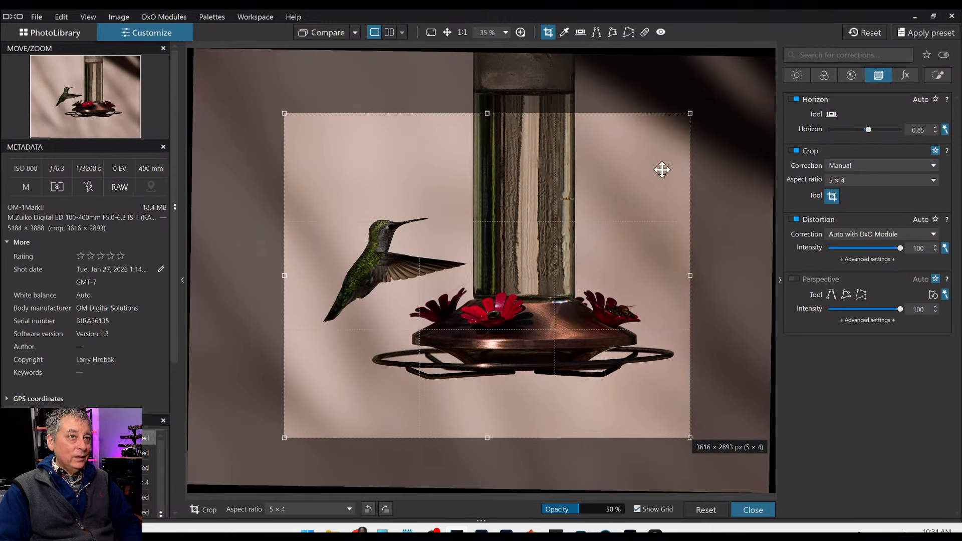
key(Return)
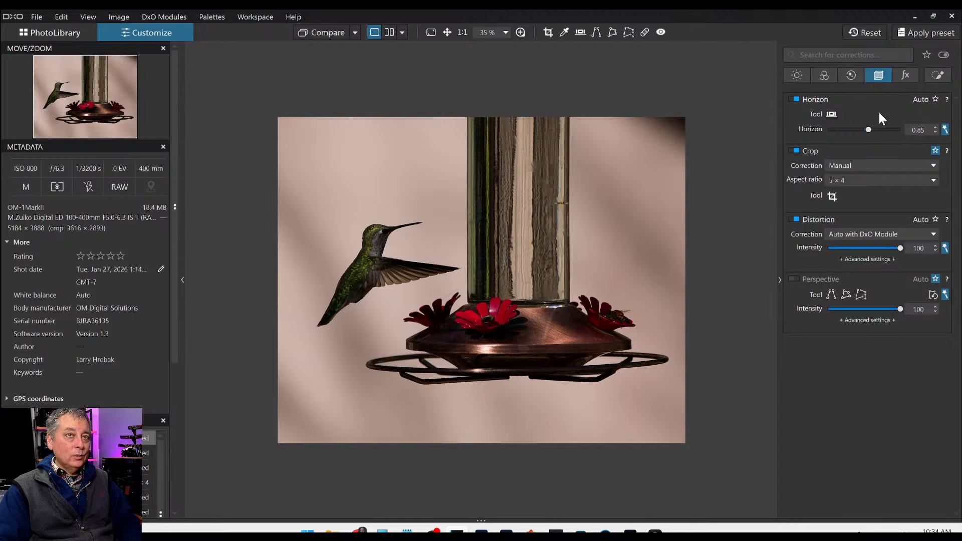
Create a local adjustment AI mask of the plain background behind the hummingbird and feeder.
click(937, 76)
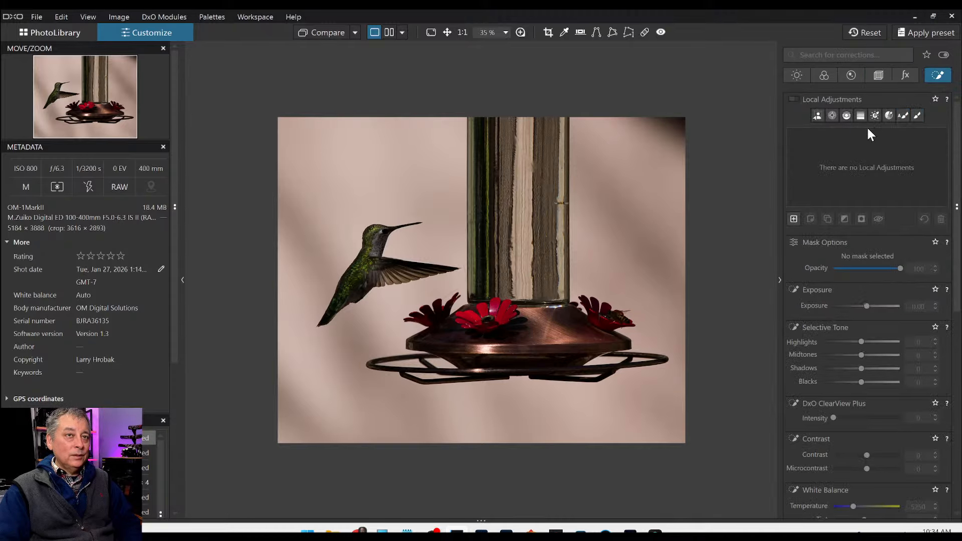
click(818, 119)
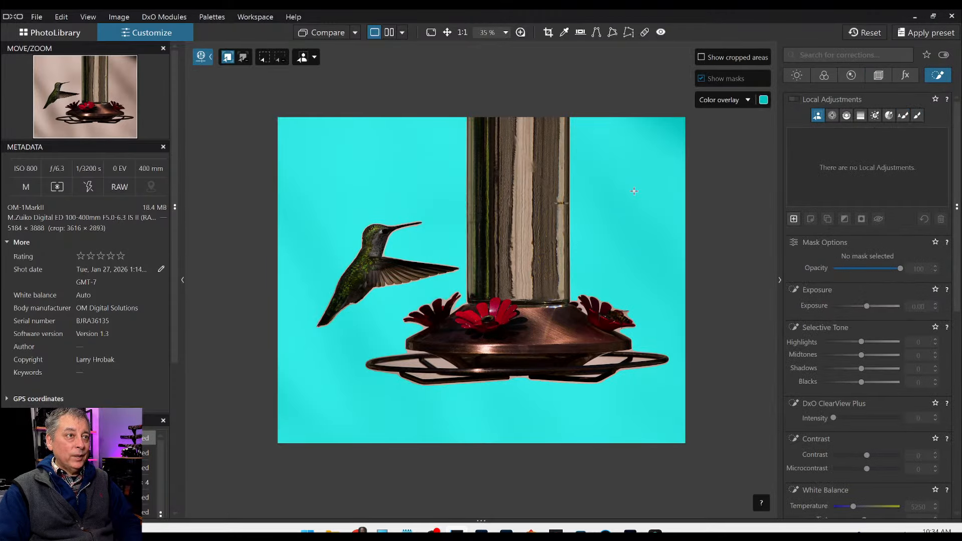
click(634, 190)
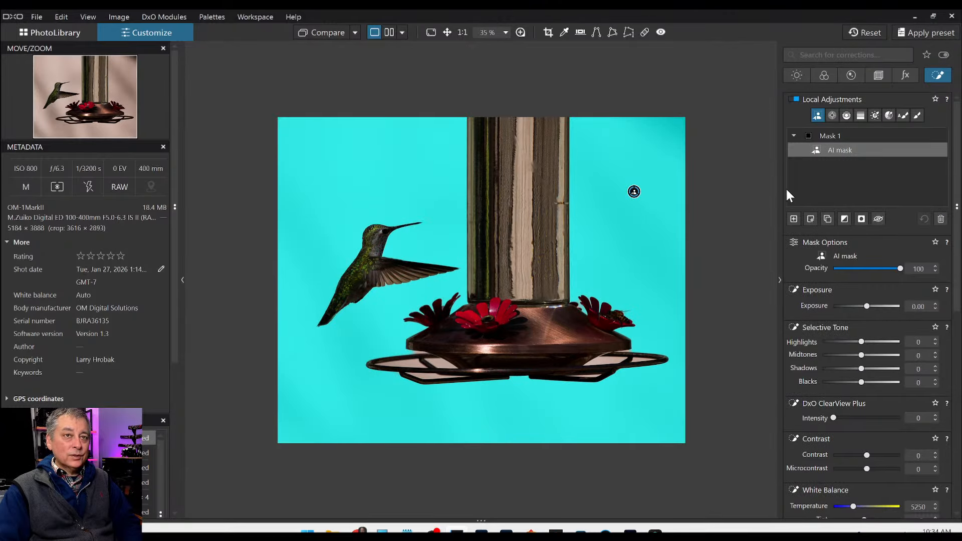
Try to add the gaps in the feeder's perch ring to the background mask as an AI sub mask and delete it.
click(810, 217)
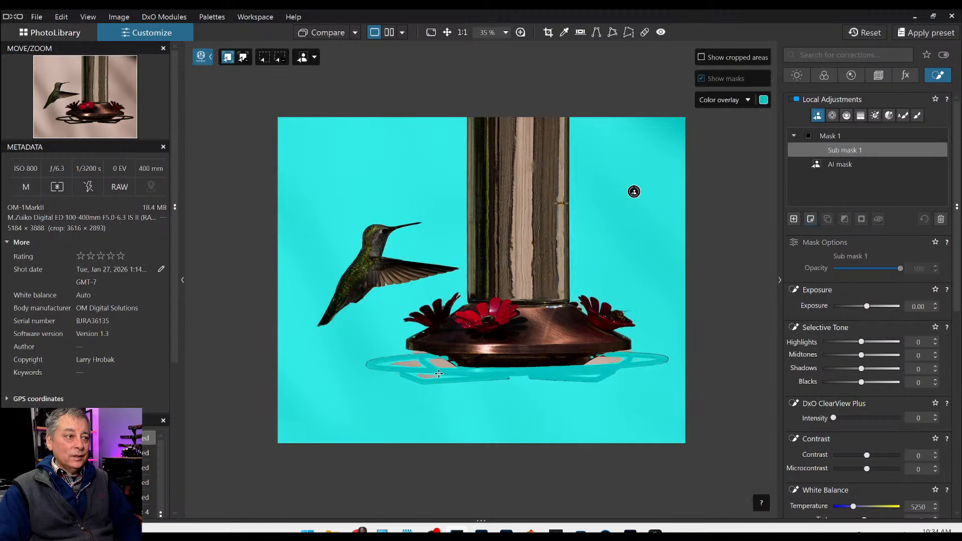
click(415, 364)
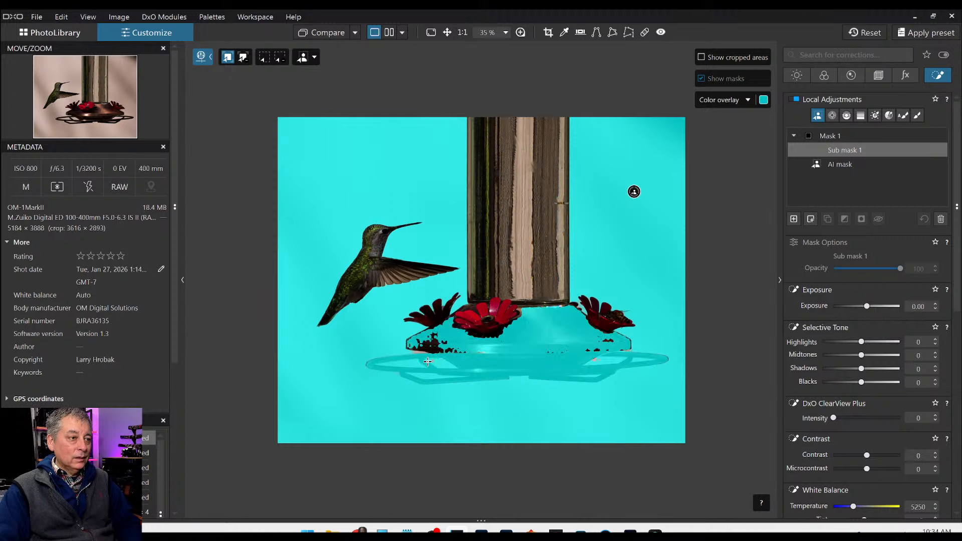
click(416, 362)
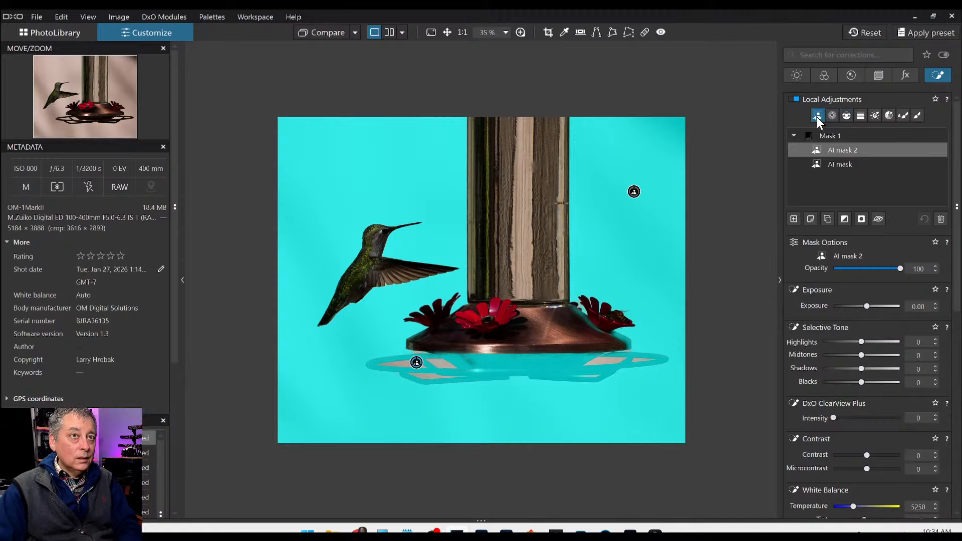
click(817, 116)
click(817, 117)
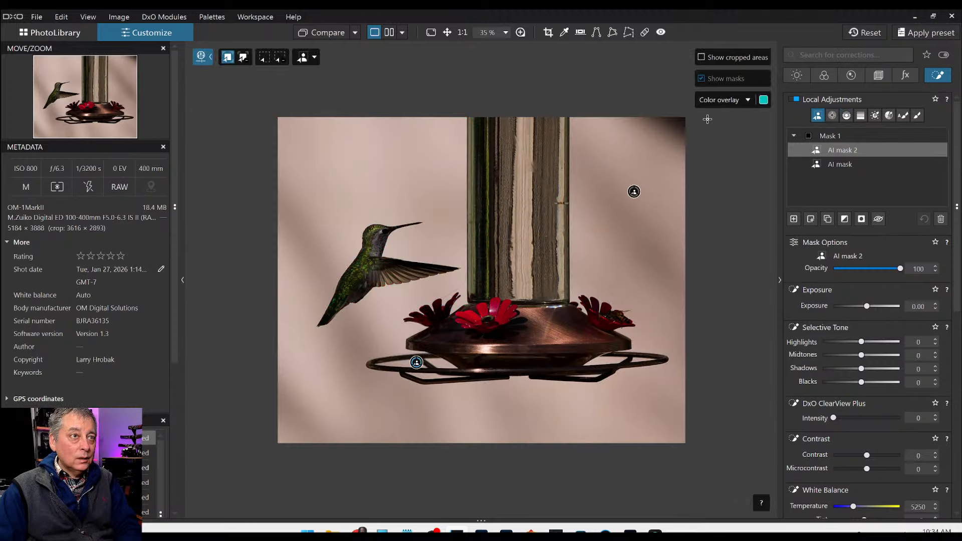
click(701, 79)
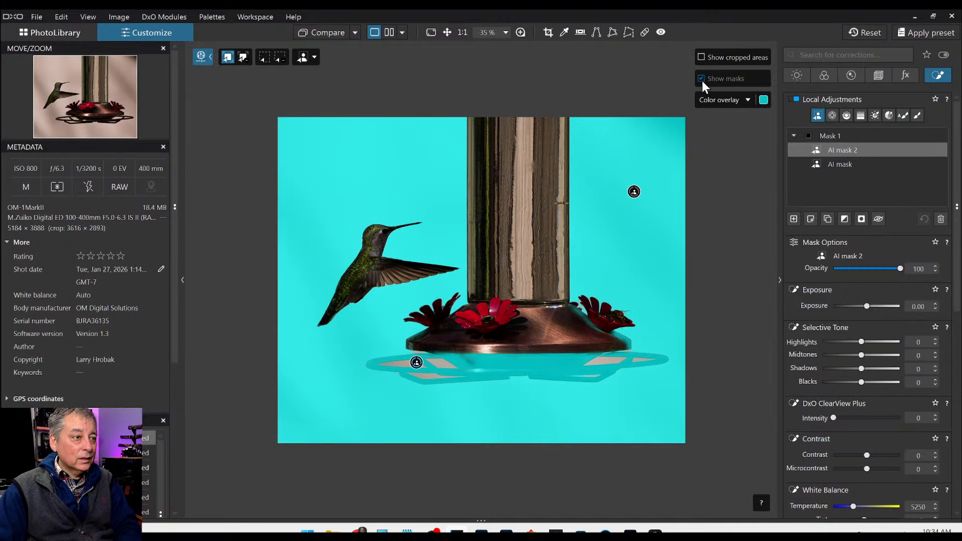
click(941, 219)
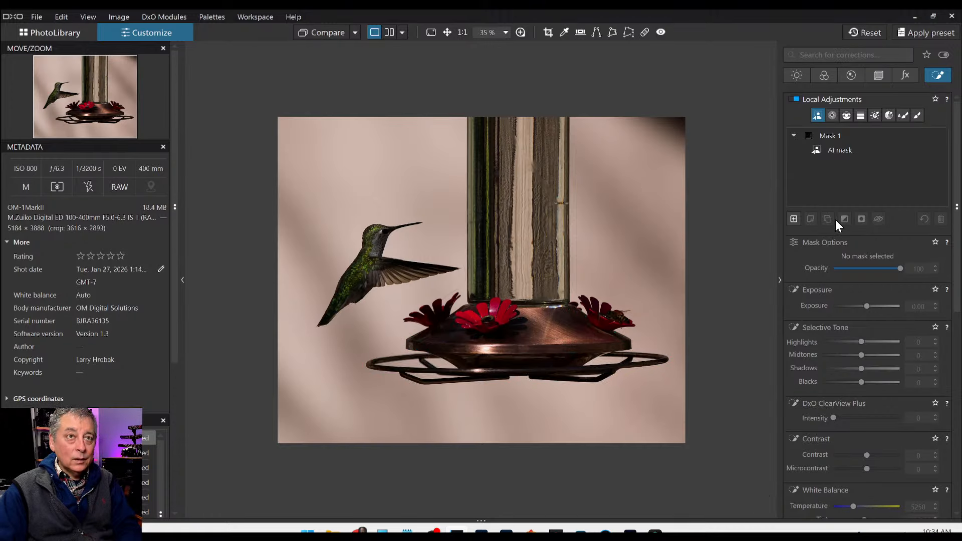
Delete the background AI mask from the local adjustments.
scroll(436, 340, up, 3)
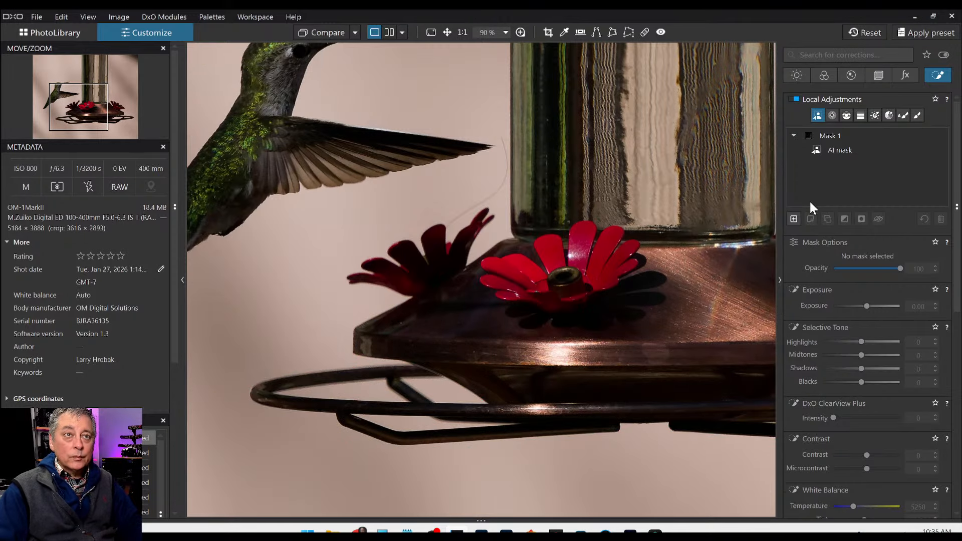
click(831, 154)
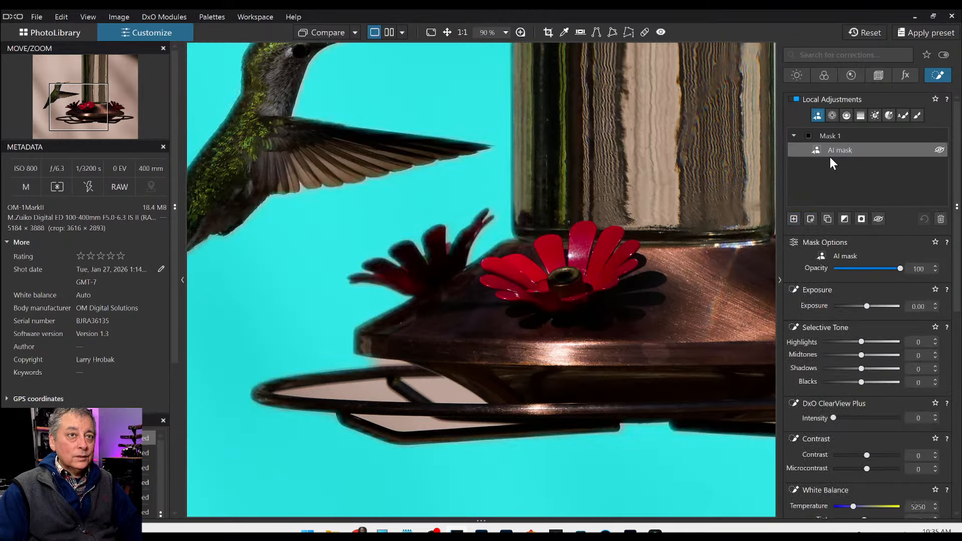
click(941, 221)
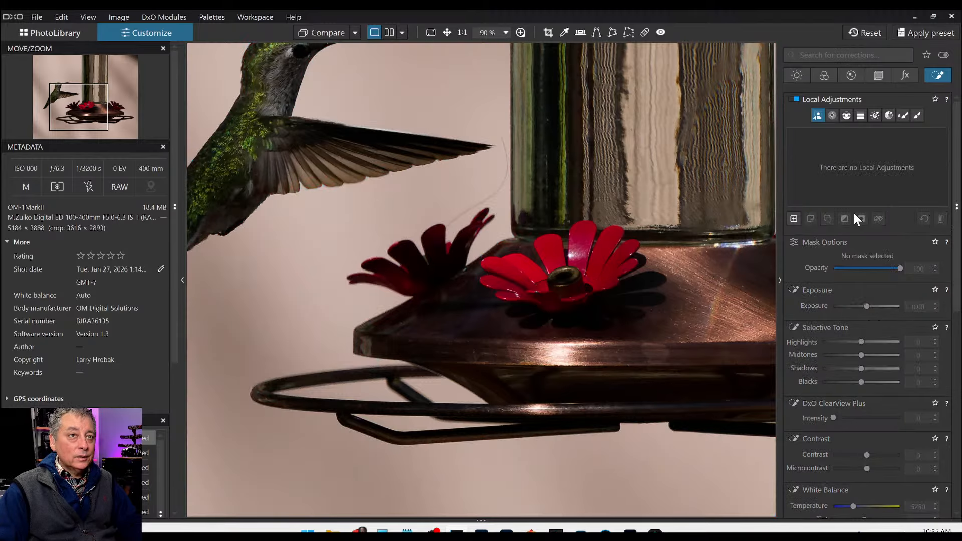
scroll(442, 216, down, 2)
scroll(442, 217, down, 1)
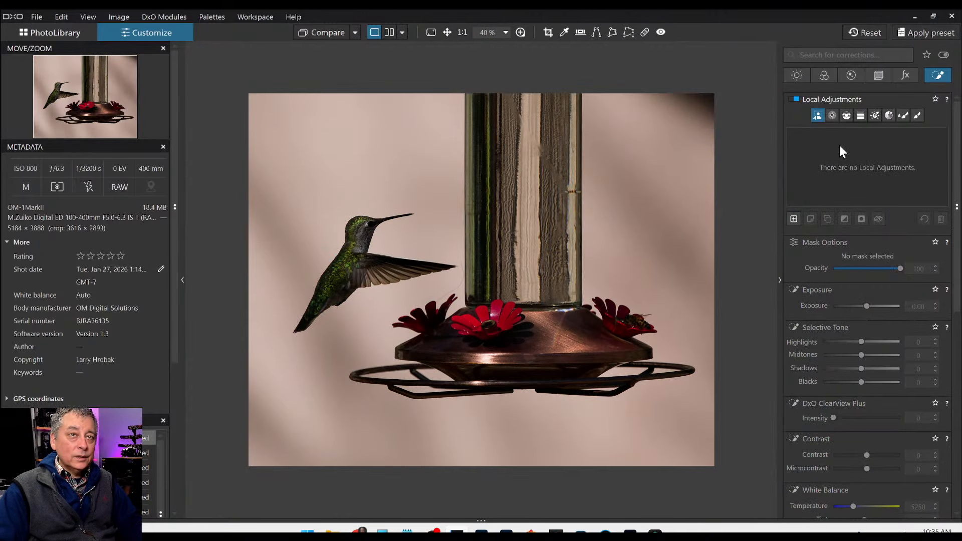
Create separate AI masks for the hummingbird, the feeder's glass tube and its copper base.
click(364, 276)
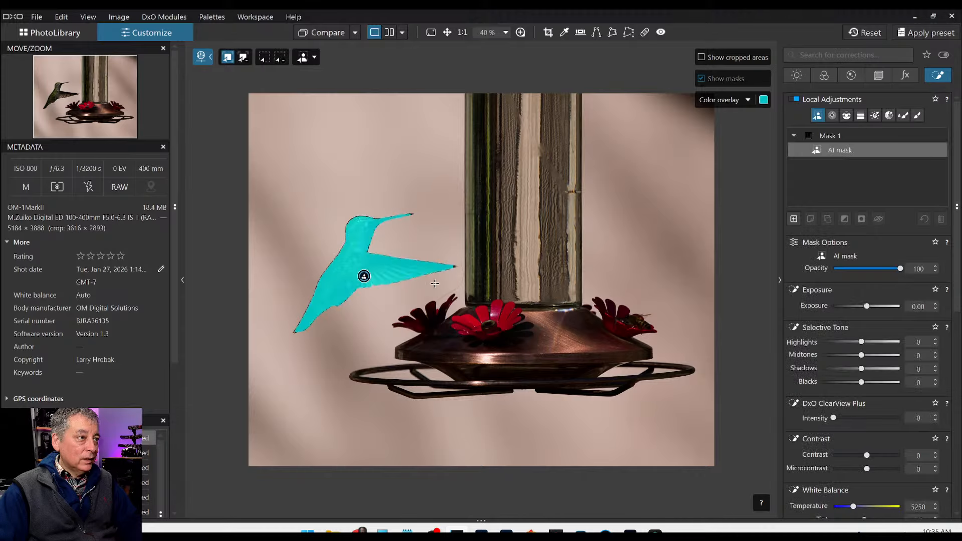
click(508, 267)
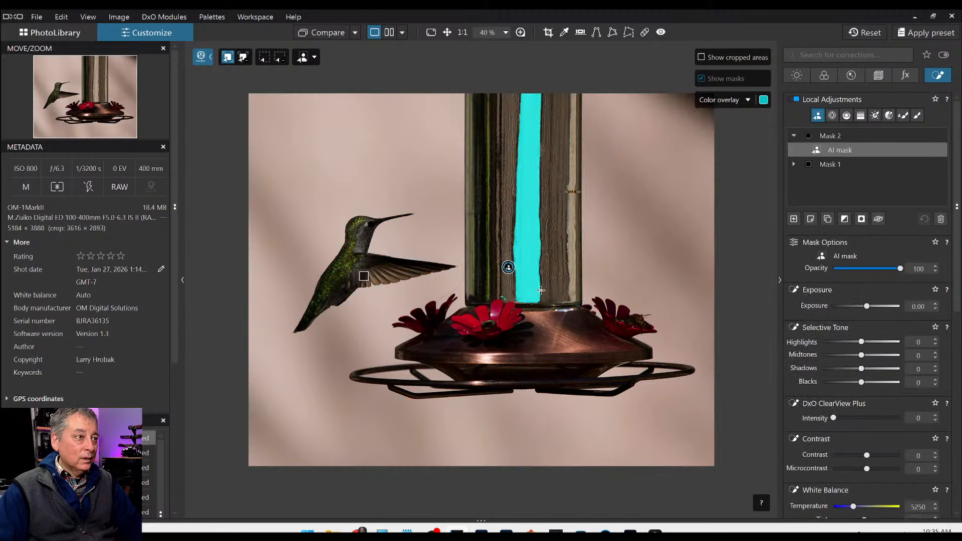
click(545, 327)
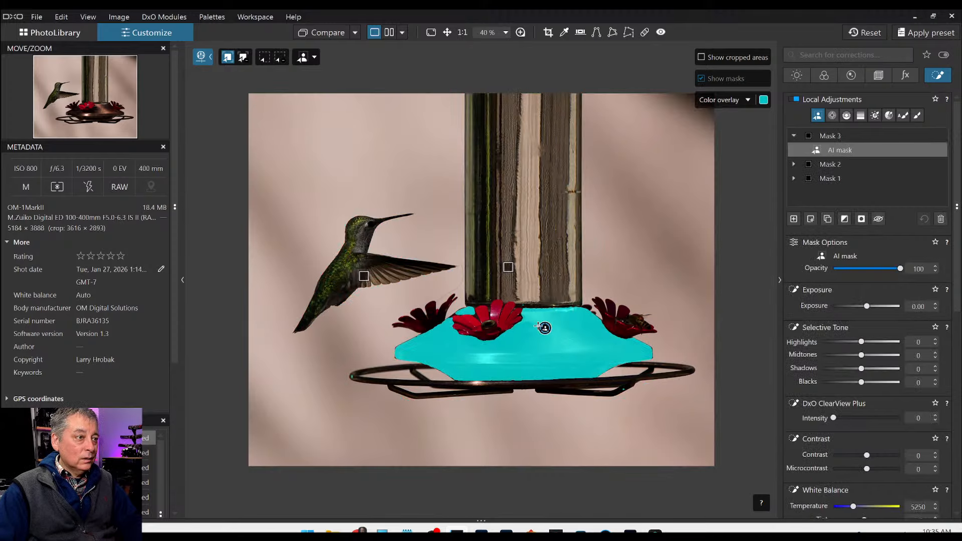
Add the feeder's perch ring to the copper base's mask as an AI sub mask instead of a separate mask.
click(523, 384)
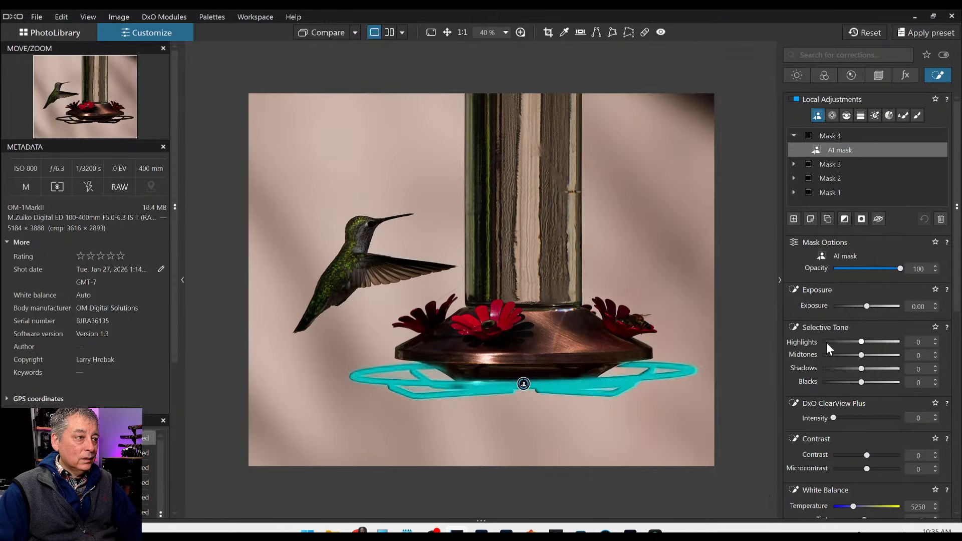
click(941, 219)
click(910, 136)
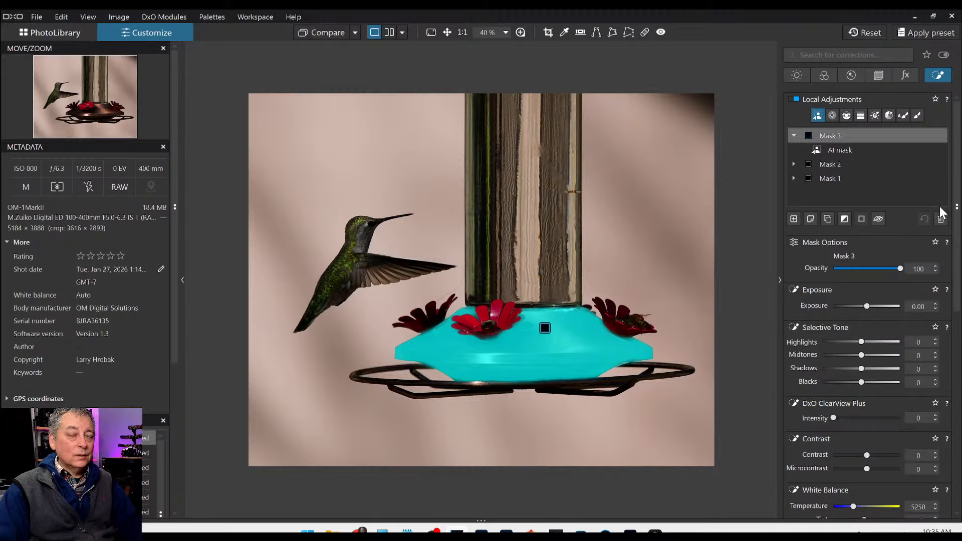
click(870, 152)
click(811, 218)
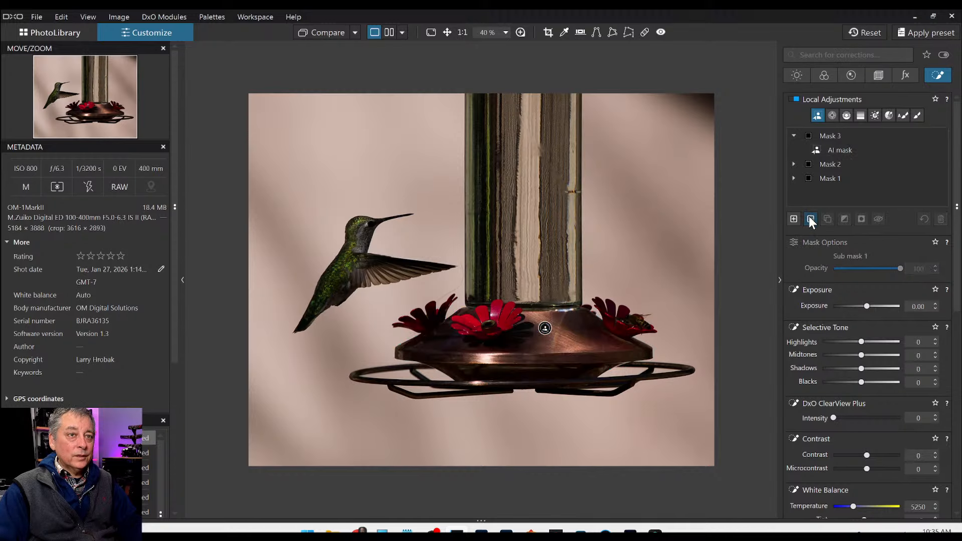
click(539, 383)
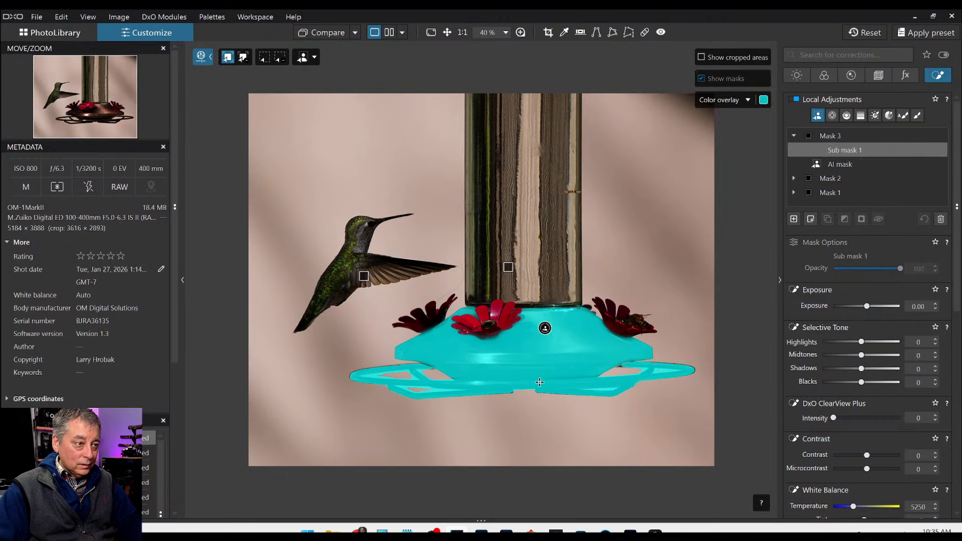
Move the AI masks of the glass tube, copper base and perch ring into Mask 1 together with the hummingbird.
click(881, 179)
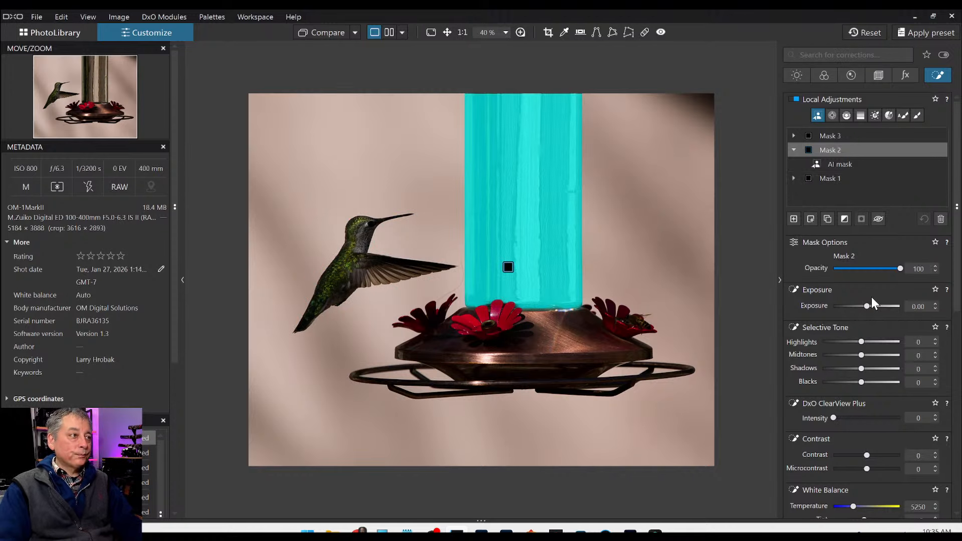
click(827, 178)
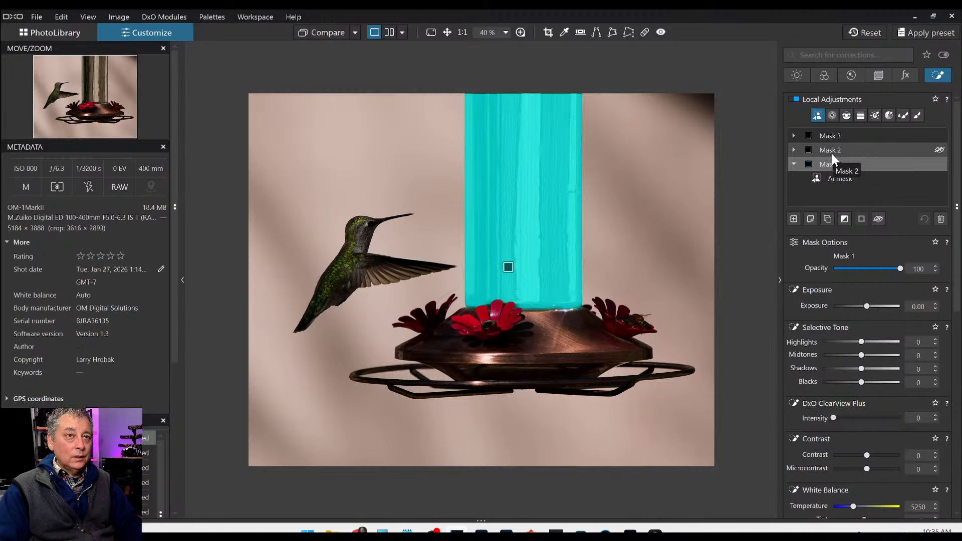
click(832, 153)
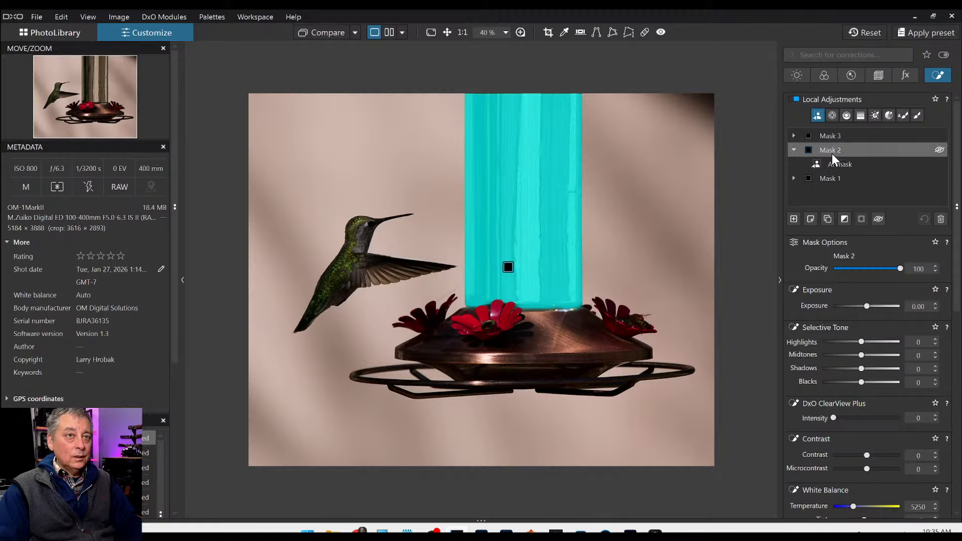
click(834, 182)
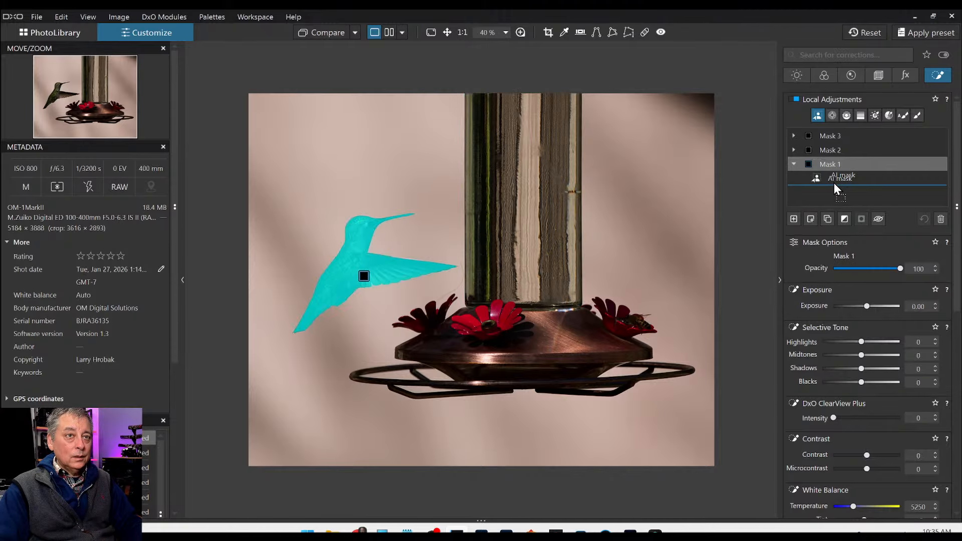
mouse_move(834, 182)
mouse_down()
mouse_move(836, 136)
mouse_move(838, 180)
mouse_up()
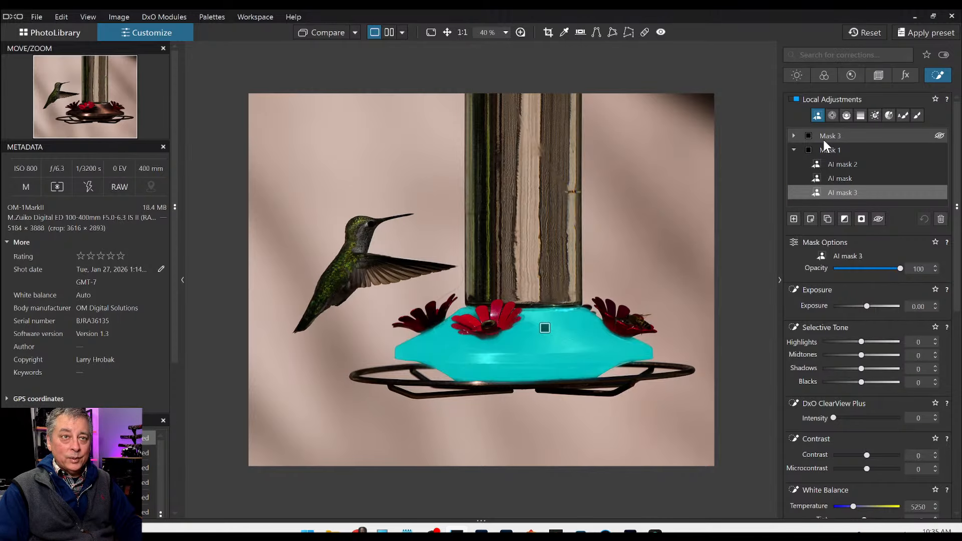
click(824, 139)
drag(836, 148, 835, 169)
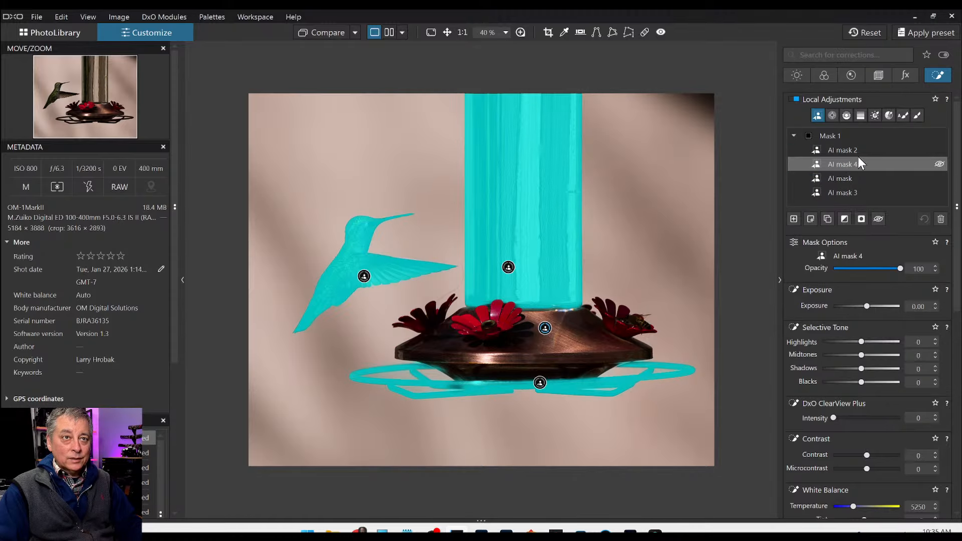
click(859, 163)
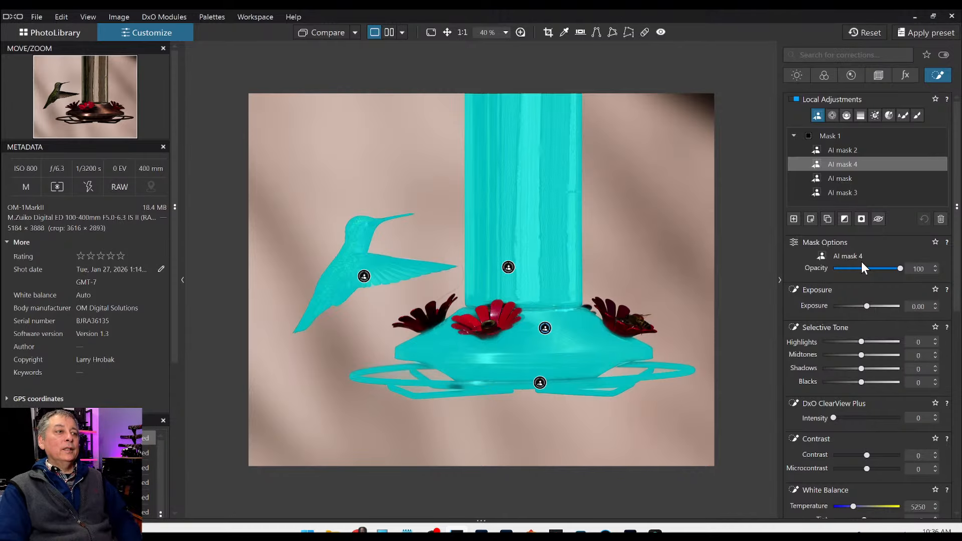
Add the feeder's front red flower and the red flower on its right side to Mask 1 as AI sub masks.
click(812, 219)
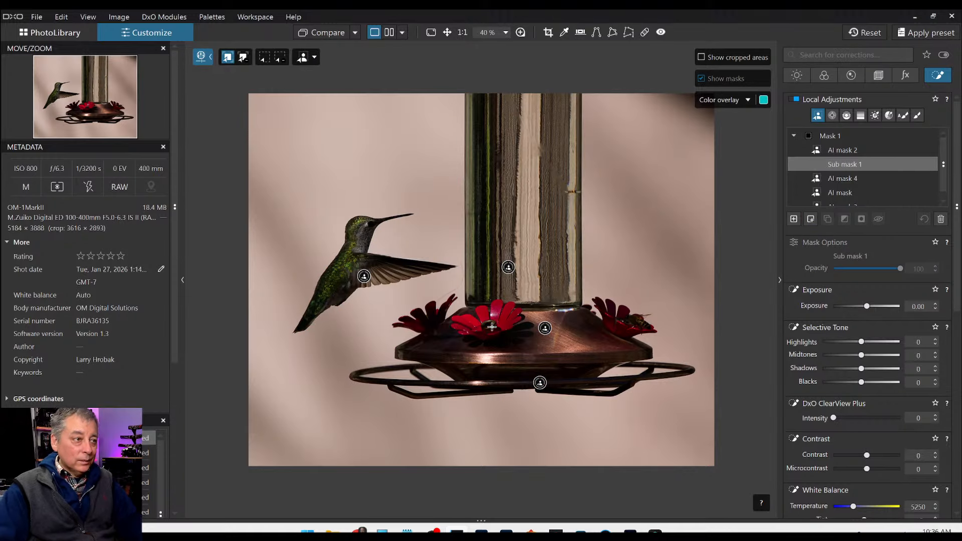
click(492, 327)
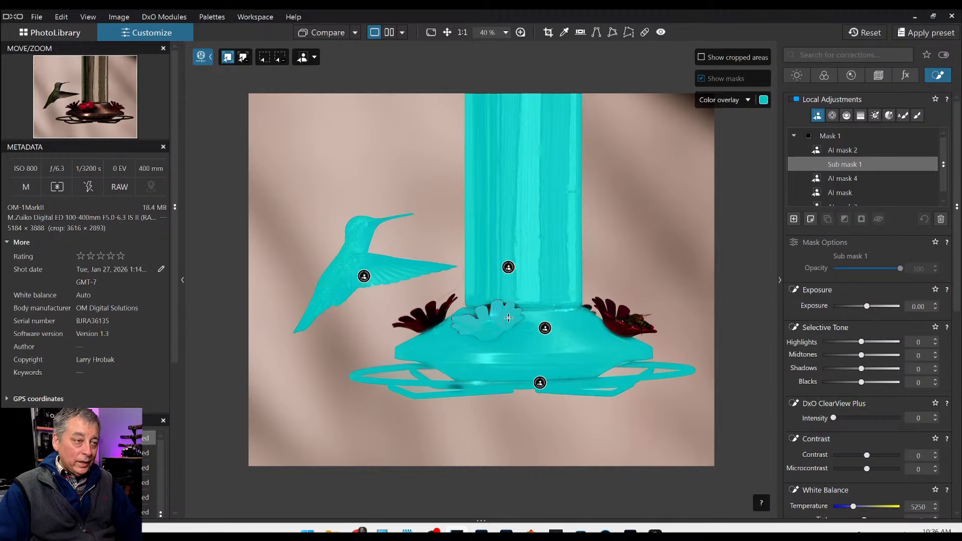
click(509, 318)
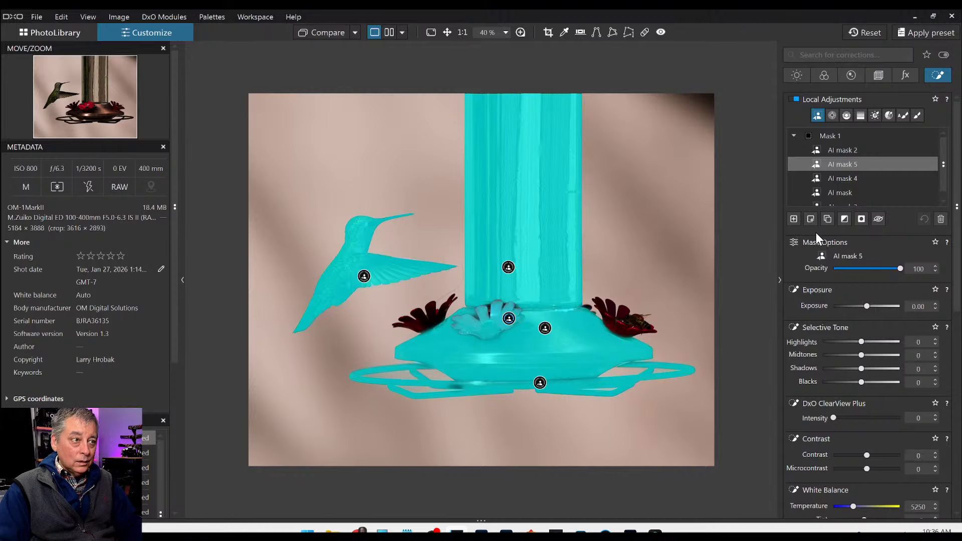
click(812, 223)
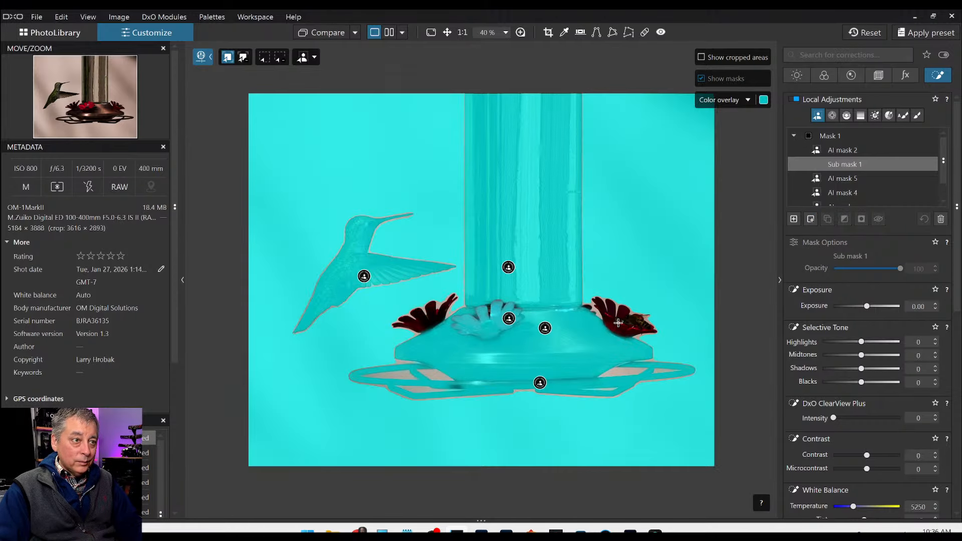
click(618, 324)
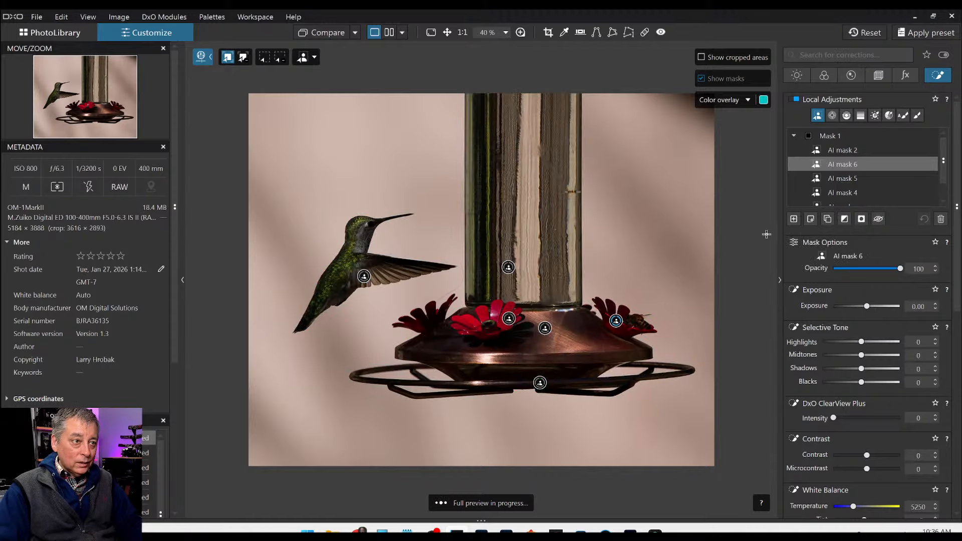
Add the red flower on the feeder's left side to Mask 1 as an AI sub mask.
click(811, 219)
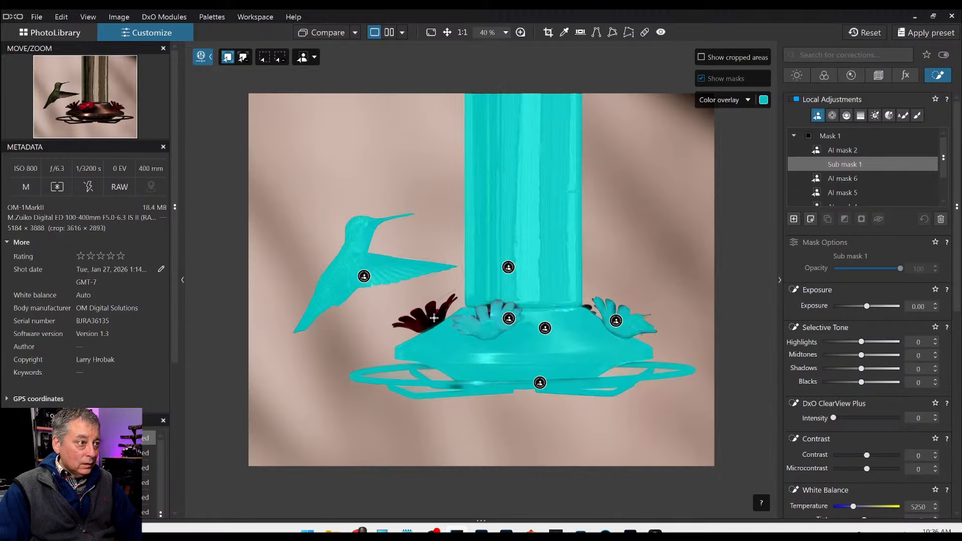
click(432, 316)
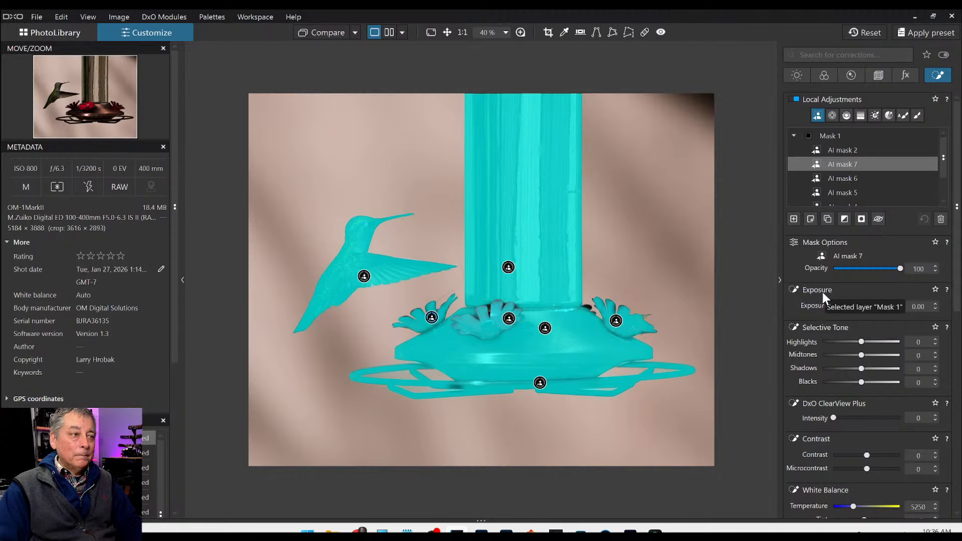
Set the whole of Mask 1 to highlights 92, midtones 55, shadows 34 and blacks 9, and raise its exposure to 0.60.
click(834, 133)
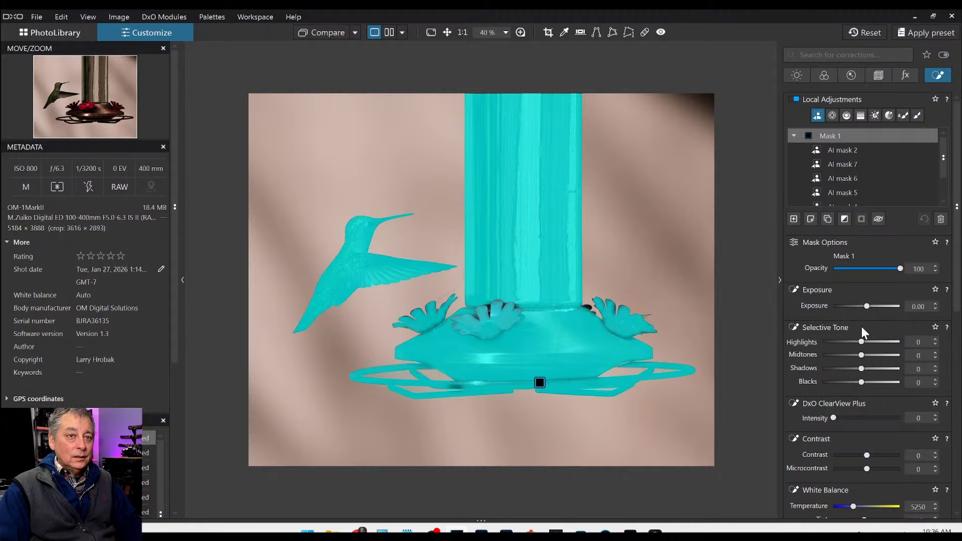
drag(862, 341, 863, 382)
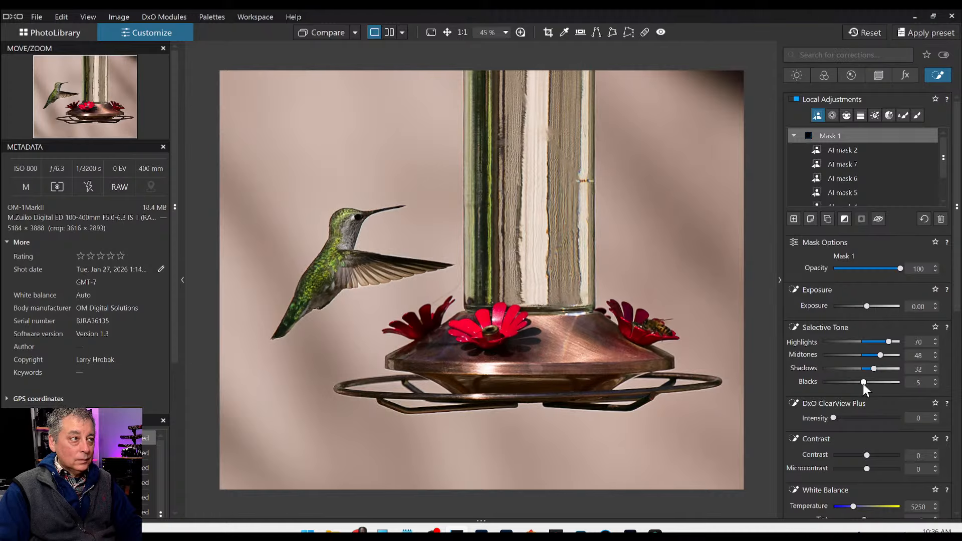
click(898, 341)
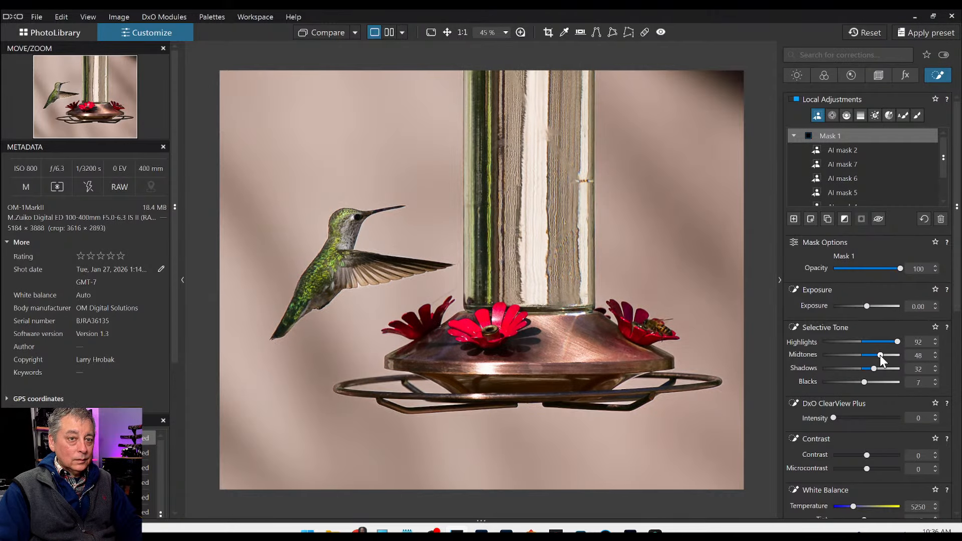
drag(880, 354, 882, 355)
click(874, 369)
drag(864, 382, 865, 382)
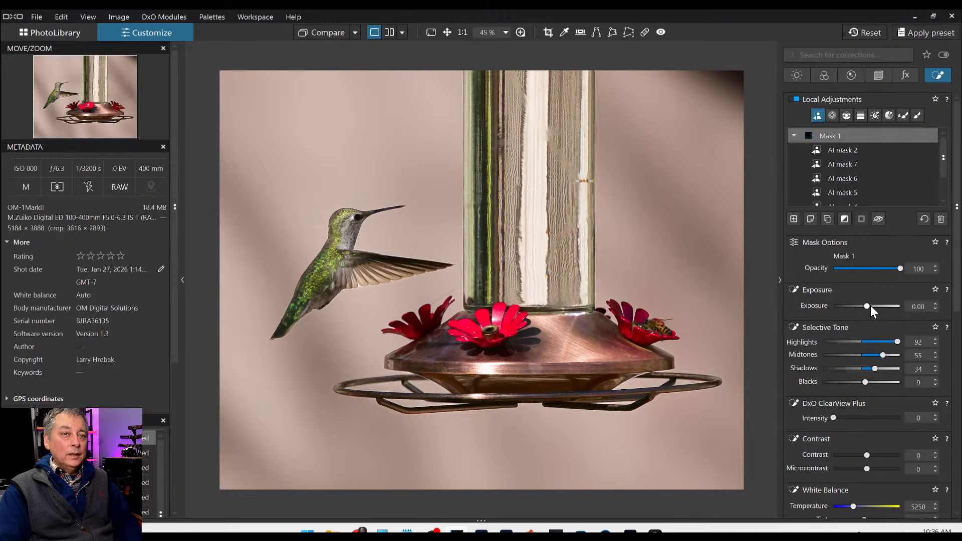
scroll(867, 307, up, 4)
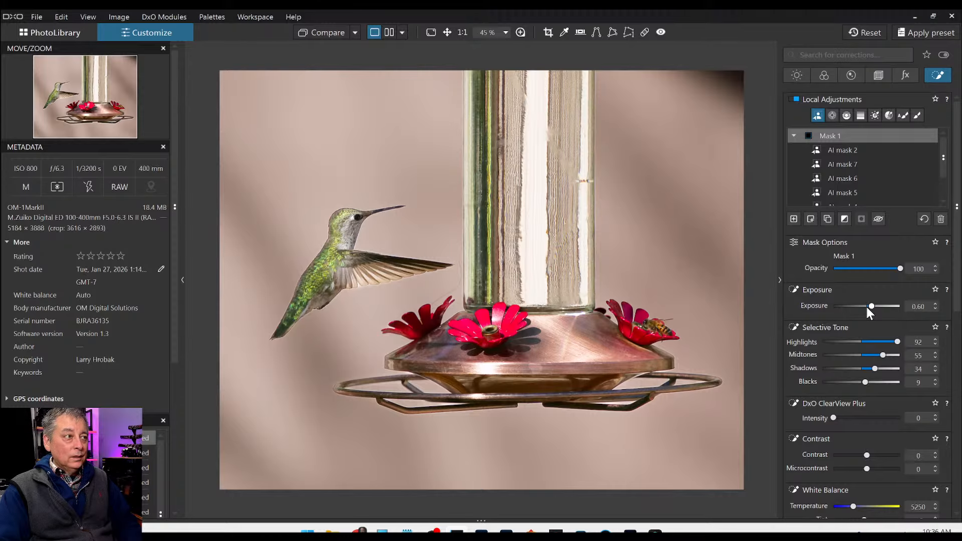
Darken the whole photo by setting the global exposure to -0.30.
click(798, 76)
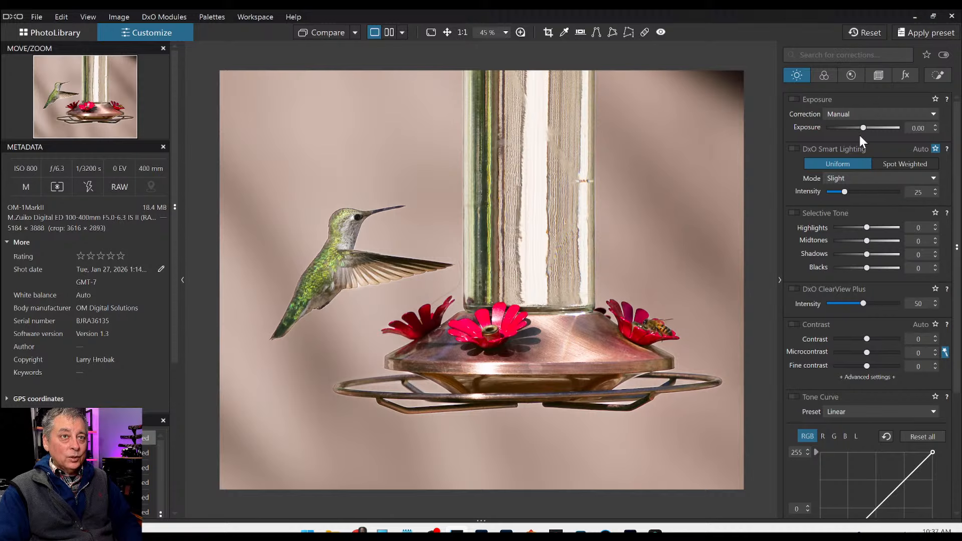
scroll(864, 128, down, 3)
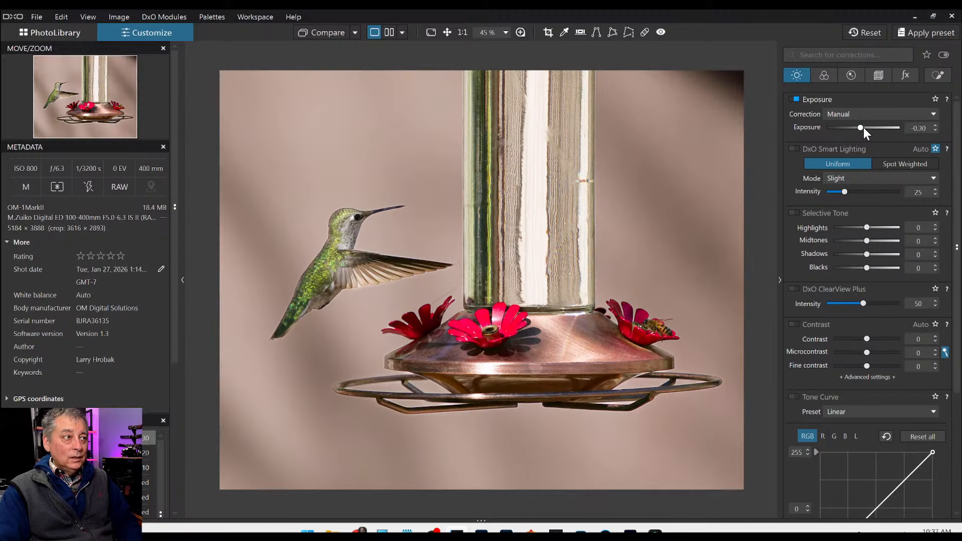
scroll(864, 128, down, 1)
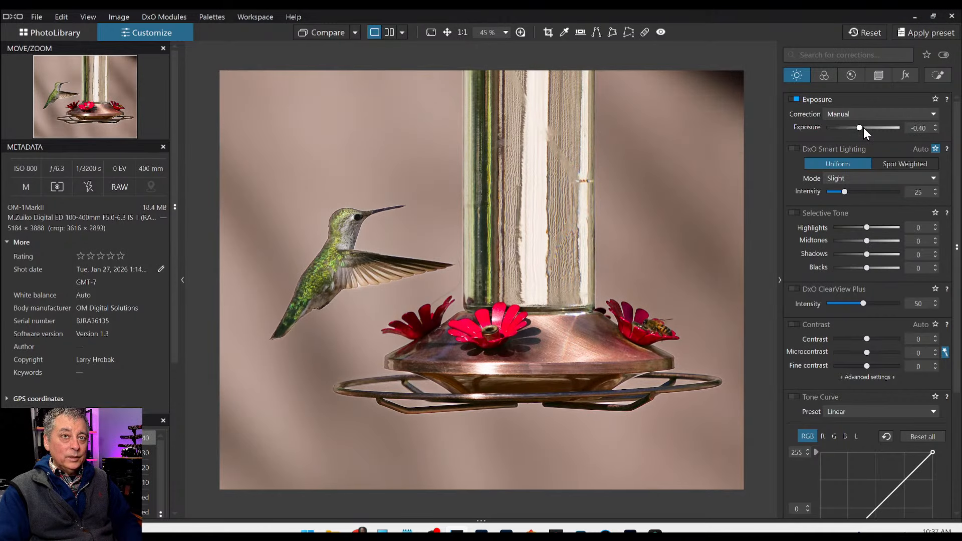
scroll(864, 127, down, 1)
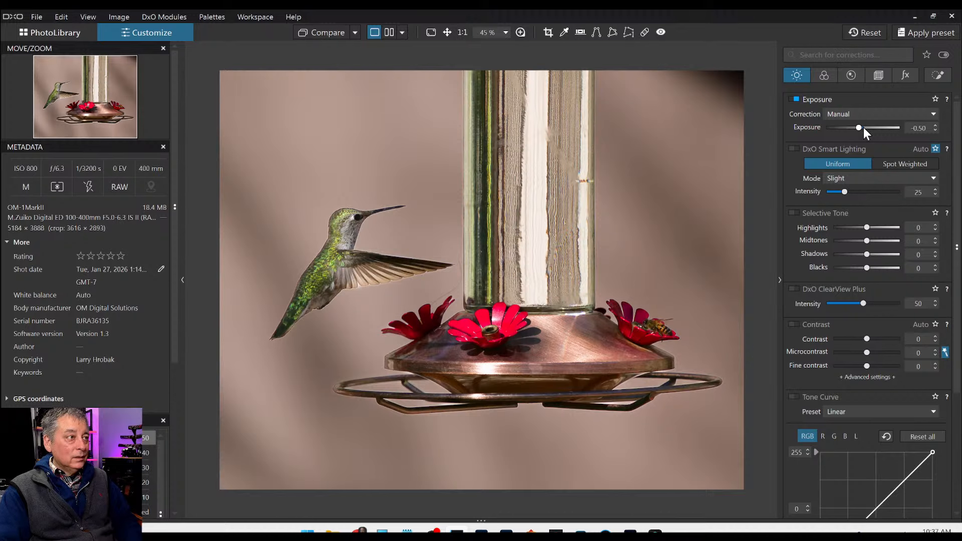
scroll(863, 127, up, 1)
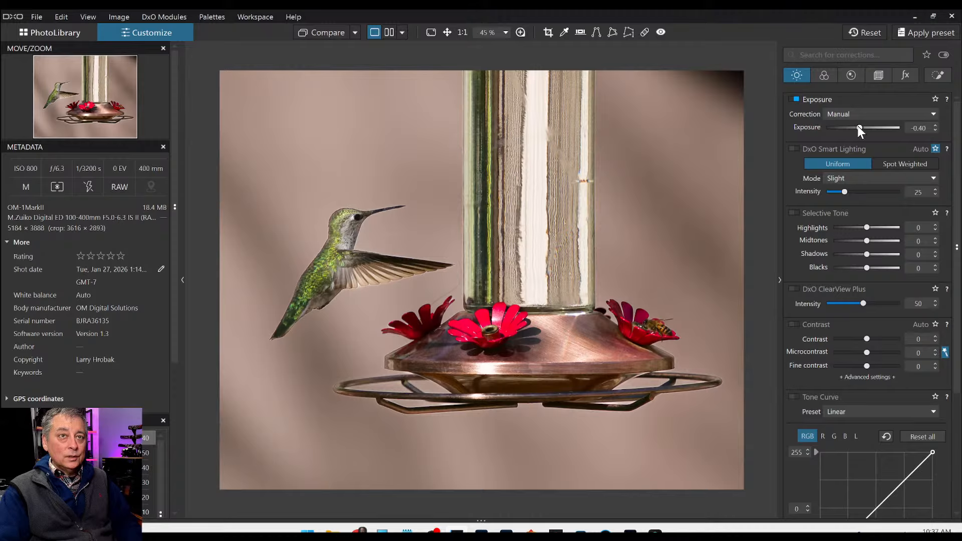
scroll(860, 131, up, 1)
Return to the local adjustments and set Mask 1's exposure to 0.40.
click(877, 76)
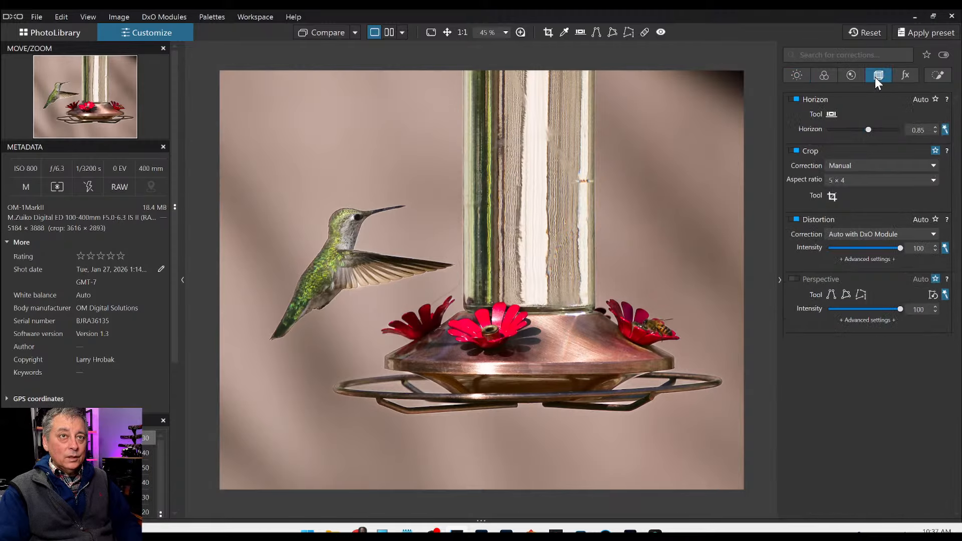
click(938, 76)
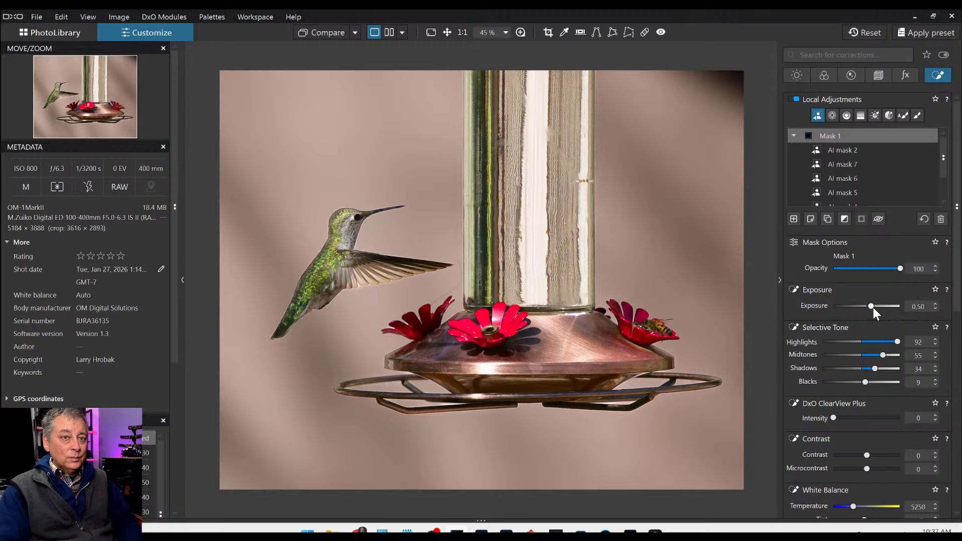
scroll(873, 308, down, 1)
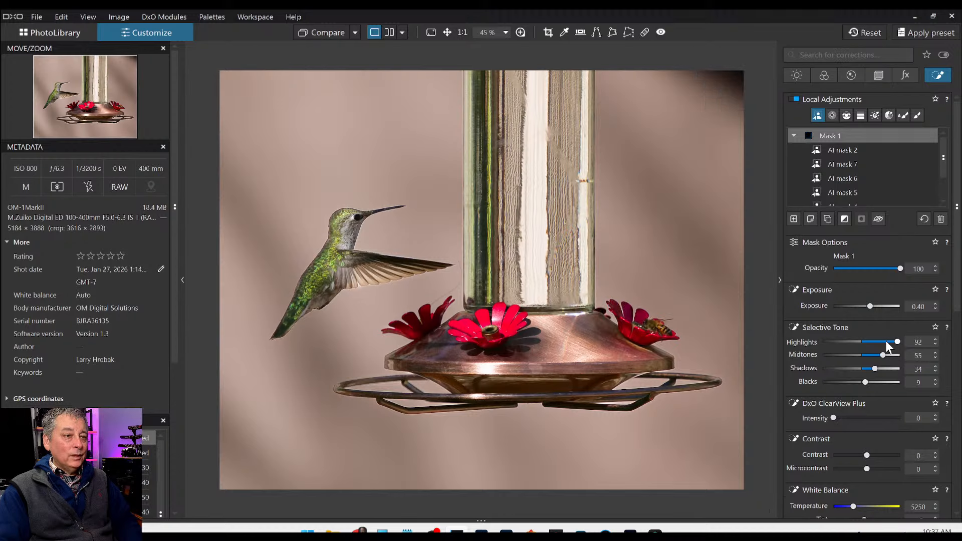
Create a new mask and paint over the bee on the feeder's right flower with the Auto brush.
click(793, 219)
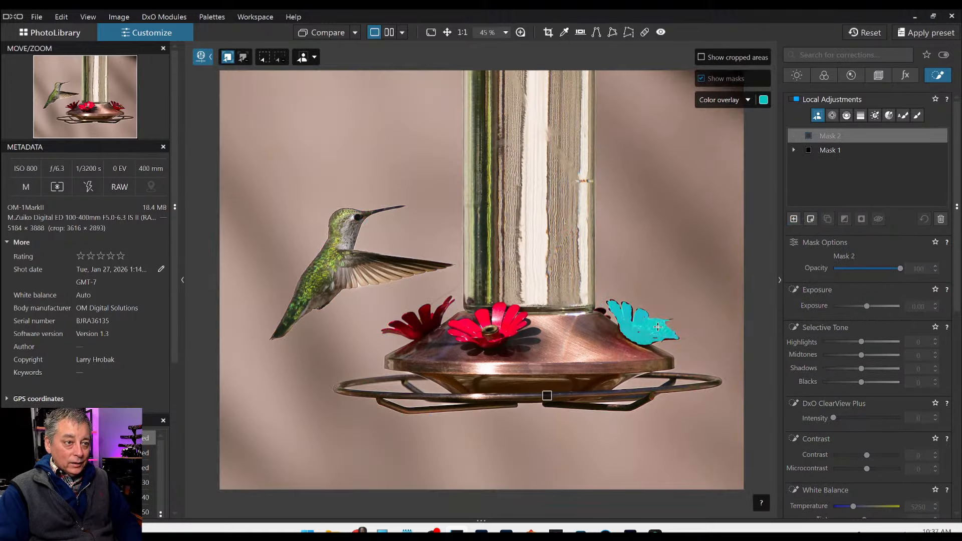
scroll(658, 328, up, 5)
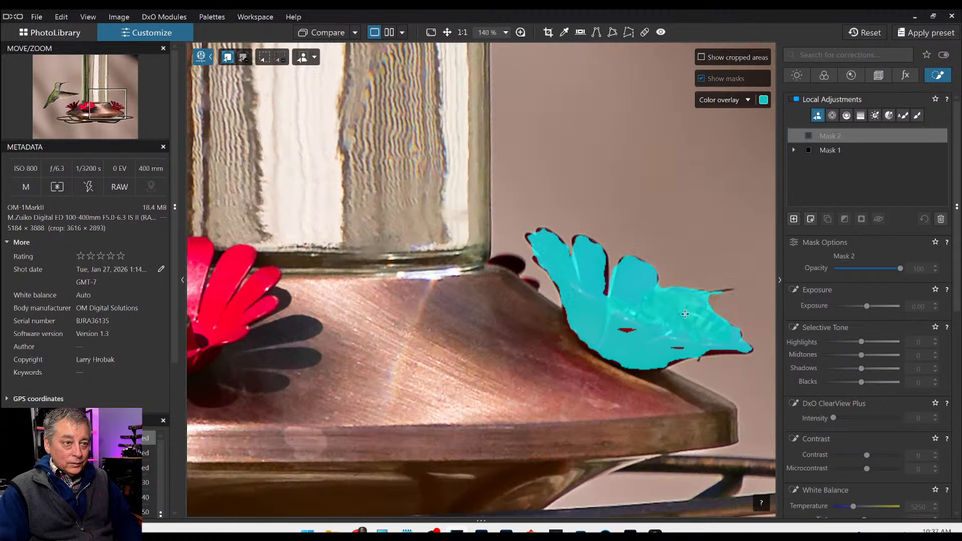
click(902, 116)
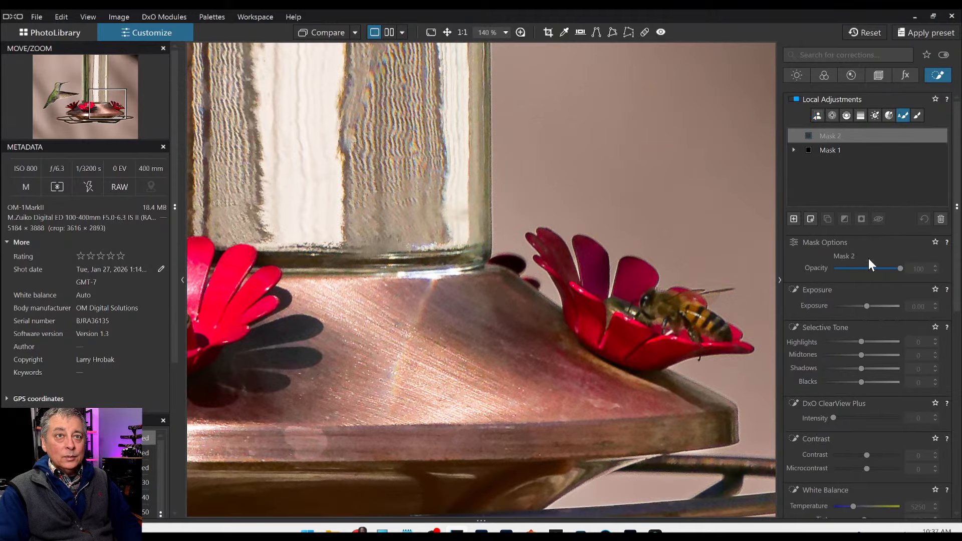
mouse_move(647, 300)
mouse_down()
mouse_move(721, 329)
mouse_move(653, 311)
mouse_move(647, 300)
mouse_move(692, 310)
mouse_move(716, 295)
mouse_up()
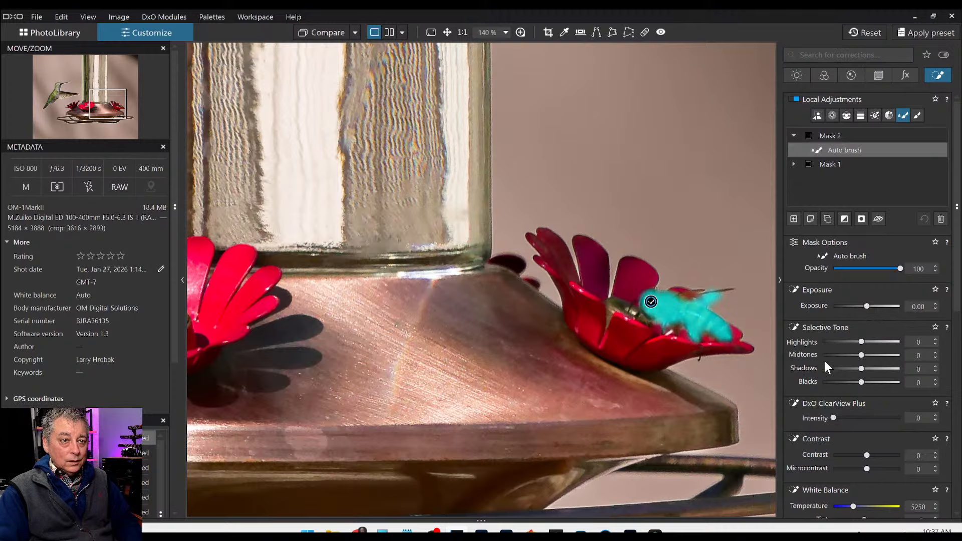
Brighten the bee's mask with highlights 84, midtones 34 and shadows 13.
drag(858, 344, 867, 369)
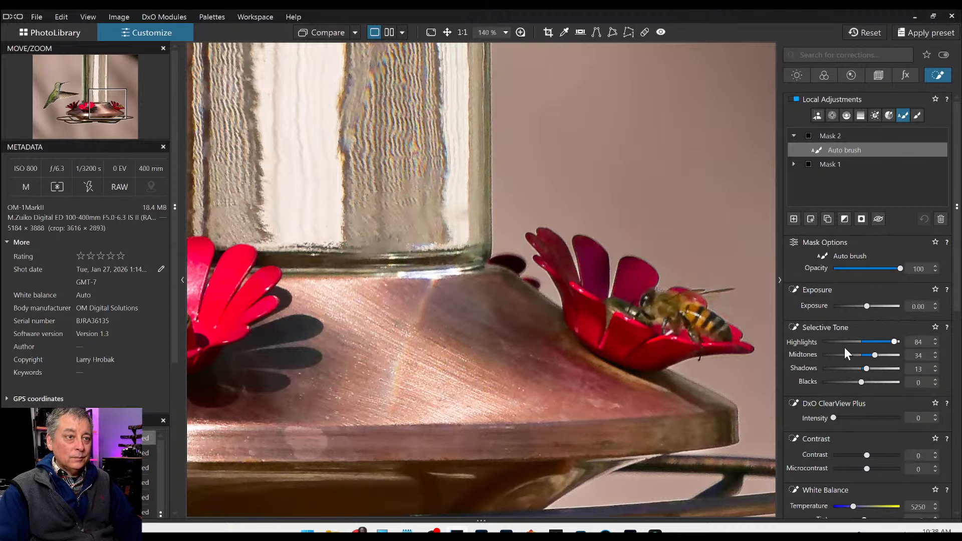
key(Escape)
scroll(701, 393, down, 5)
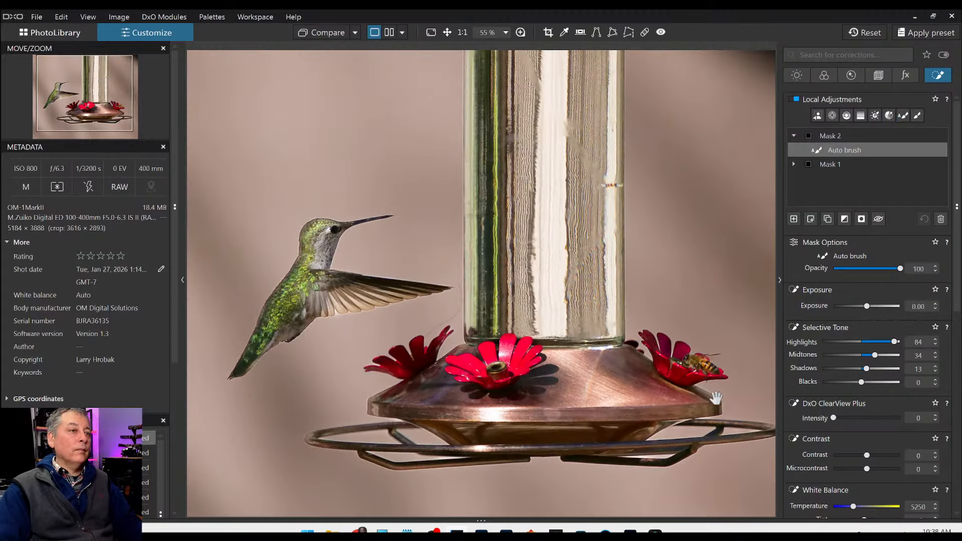
scroll(693, 466, down, 1)
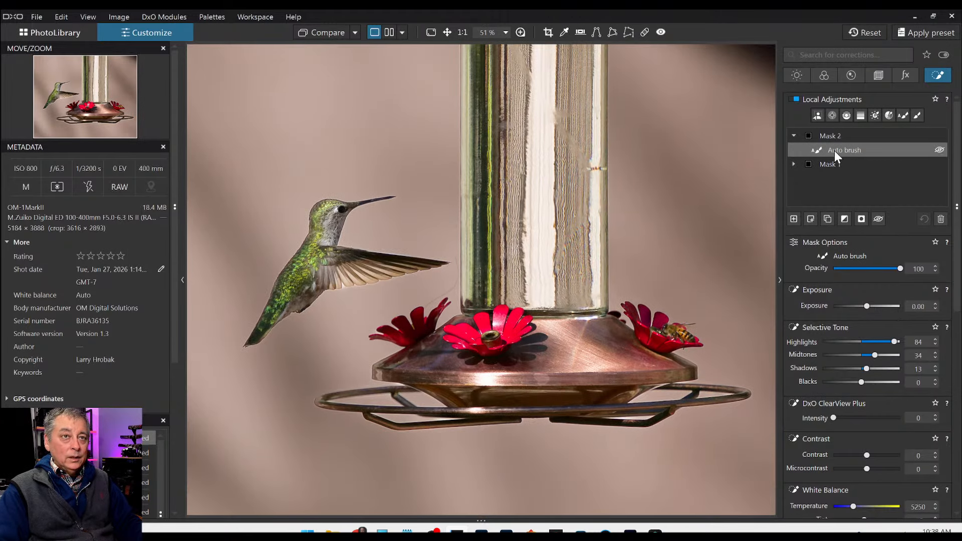
Select the front red flower's sub mask in Mask 1 and raise the HSL vibrancy to 33.
click(830, 164)
mouse_move(835, 176)
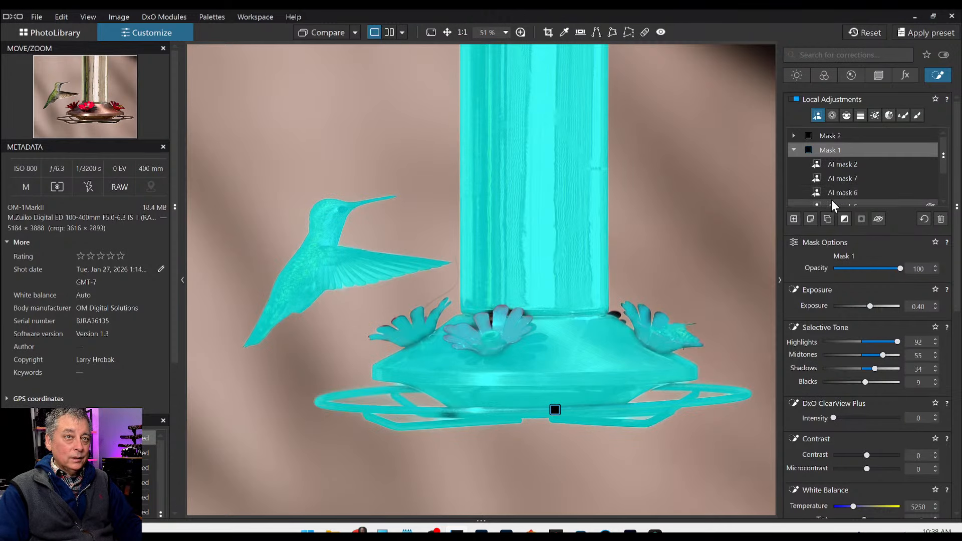
scroll(831, 200, down, 1)
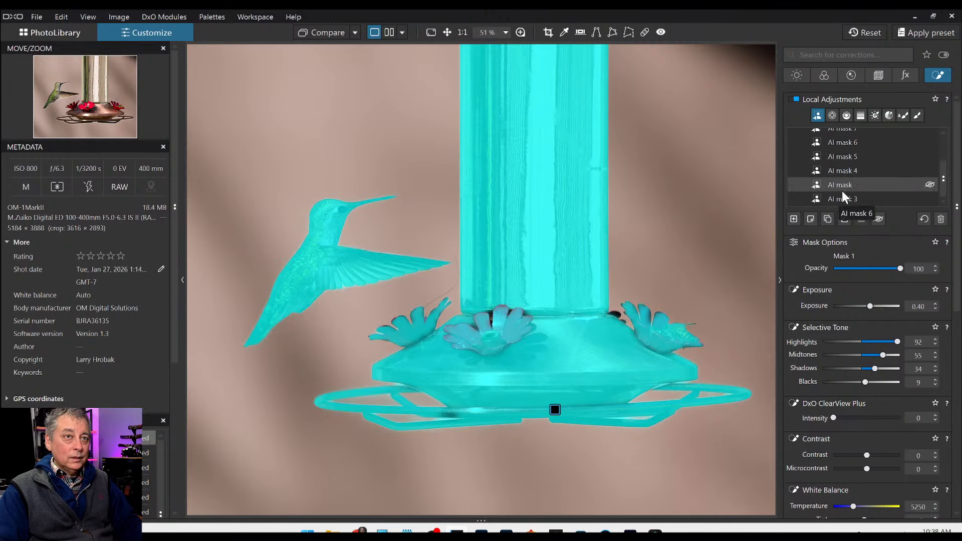
click(842, 143)
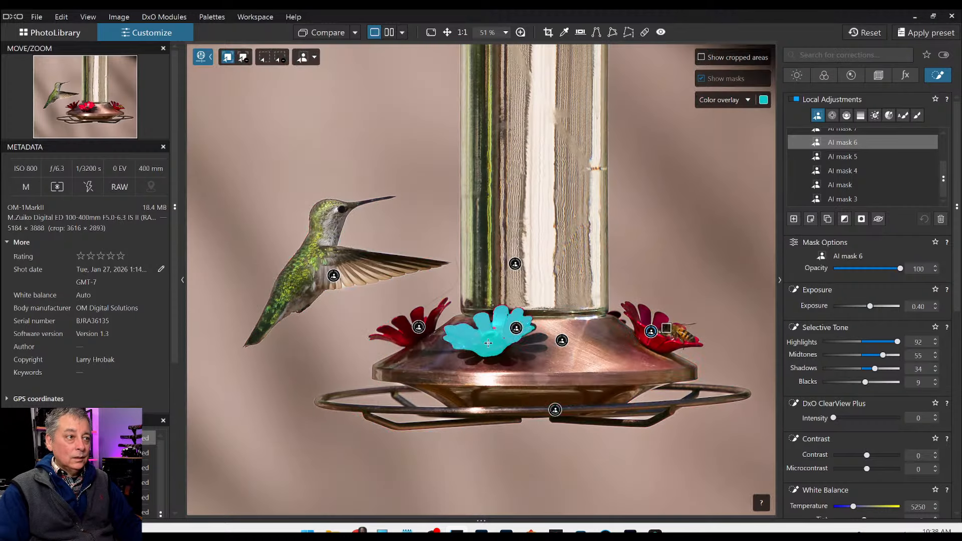
click(516, 333)
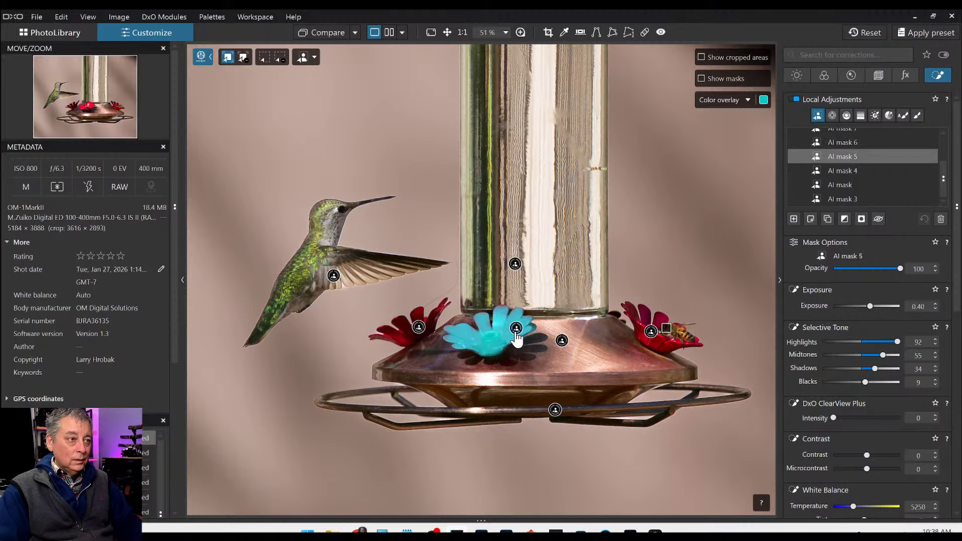
scroll(856, 421, down, 1)
scroll(856, 422, down, 3)
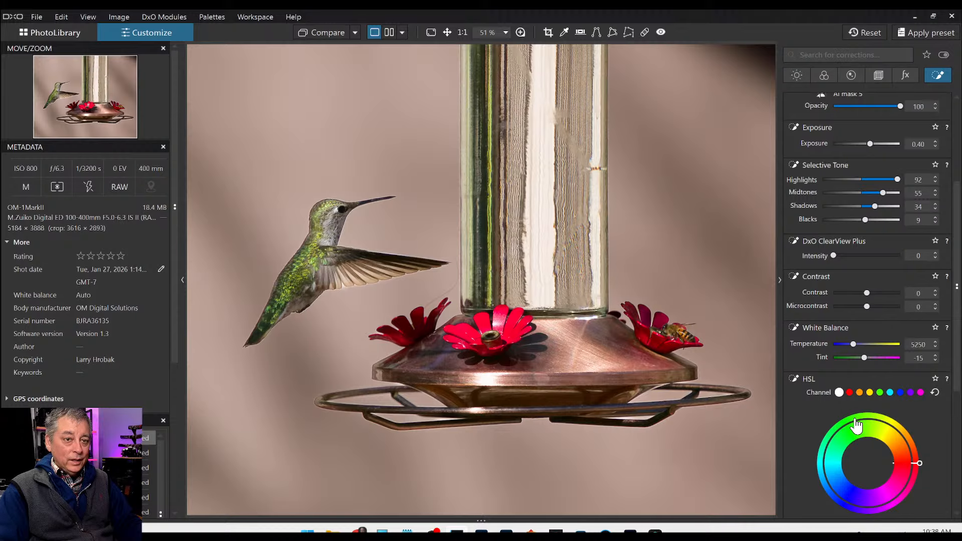
scroll(855, 418, down, 1)
scroll(855, 418, down, 1)
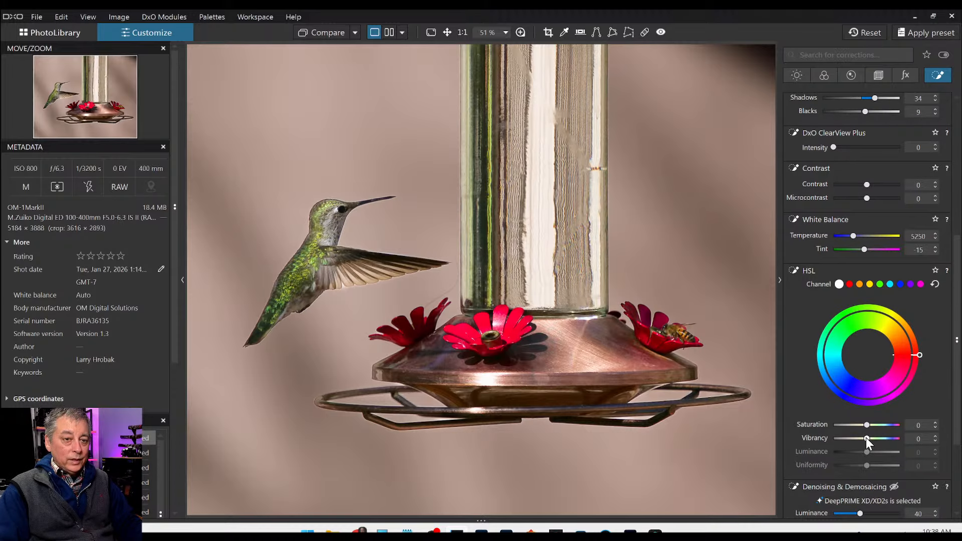
drag(866, 438, 877, 440)
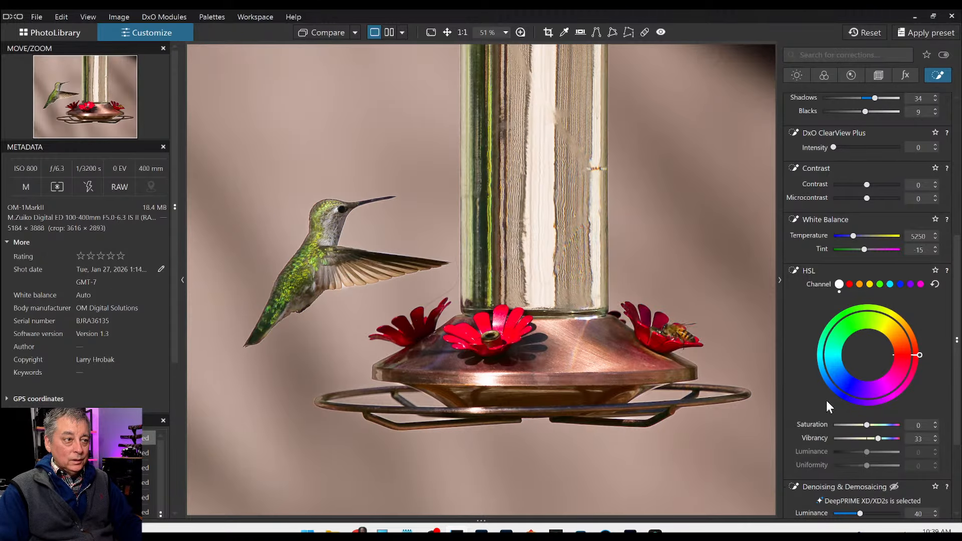
key(m)
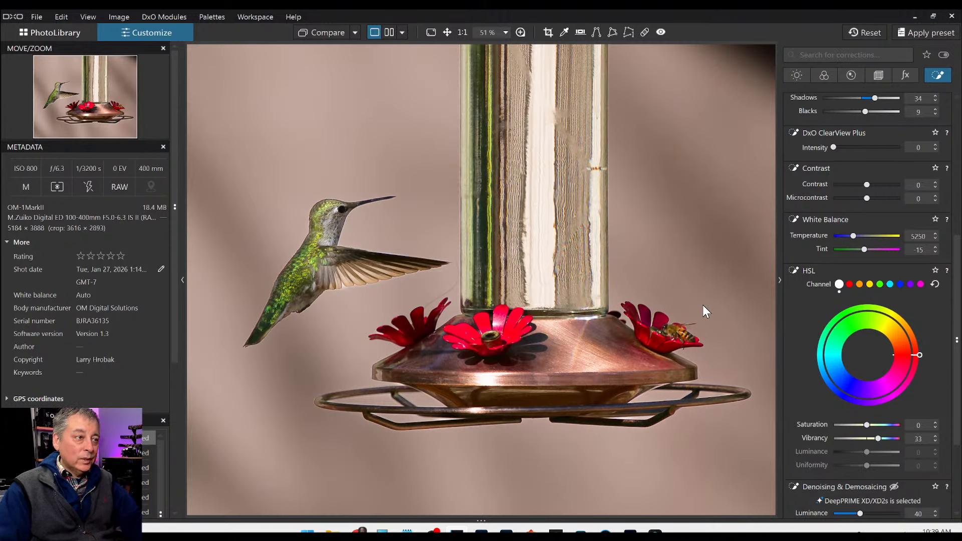
scroll(629, 279, down, 1)
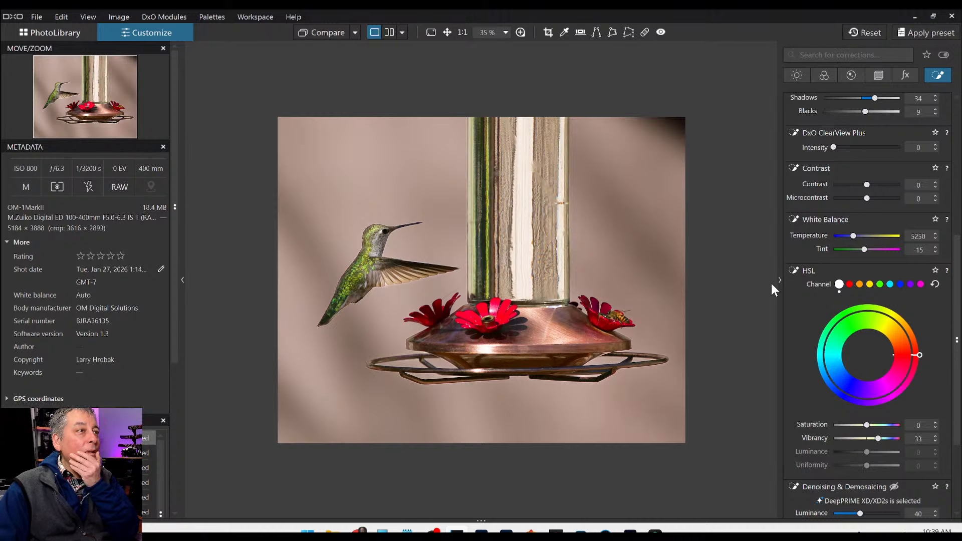
Create a new mask with a control point on the hummingbird's eye and shrink its circle to the area around the eye.
scroll(838, 276, up, 10)
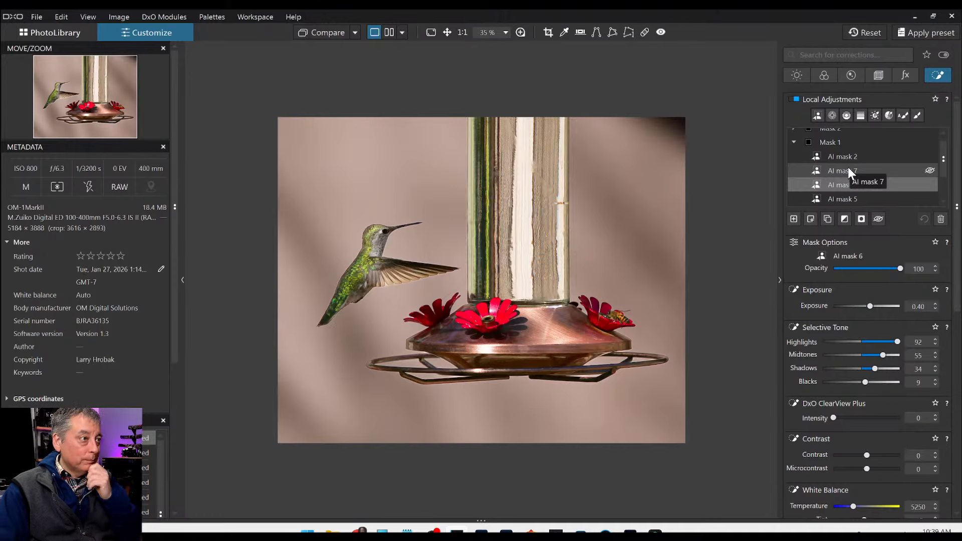
scroll(344, 227, up, 1)
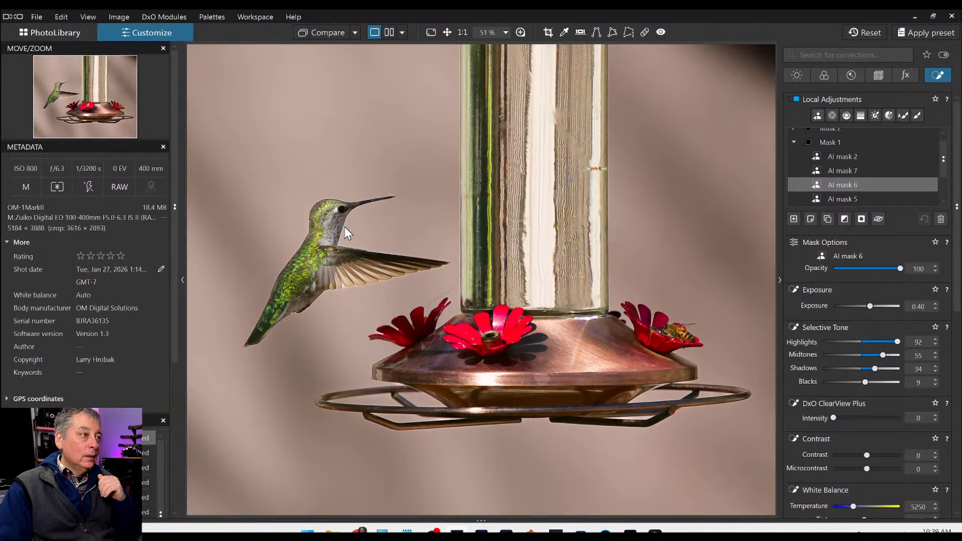
scroll(345, 226, up, 4)
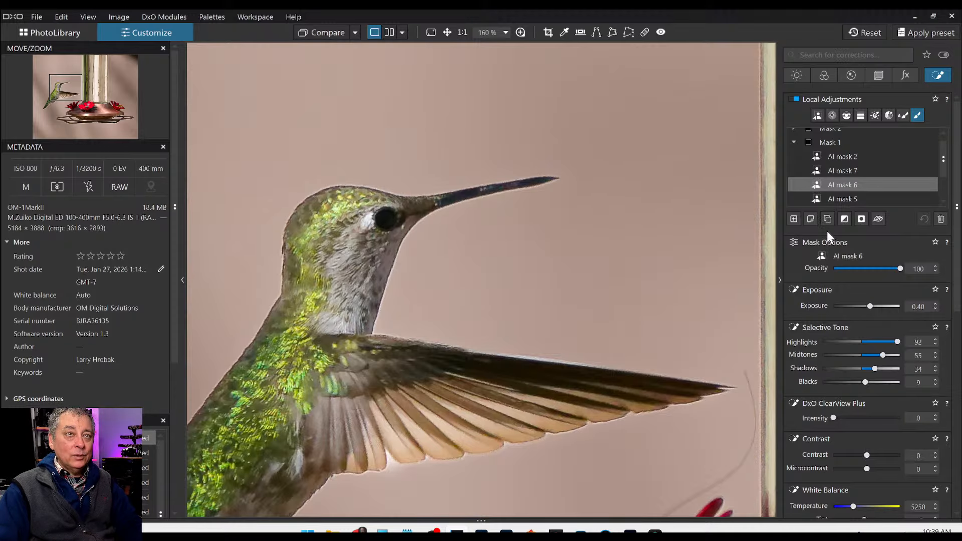
click(795, 220)
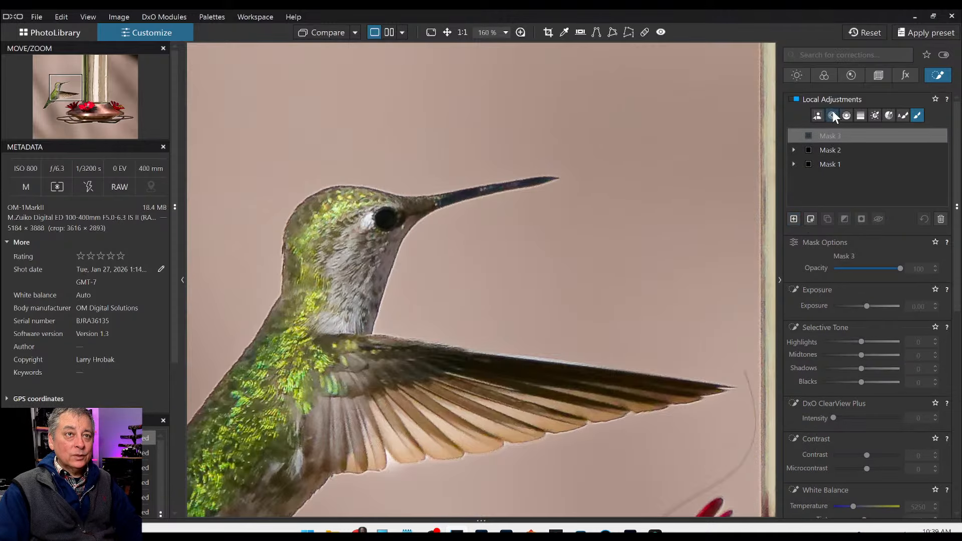
click(832, 114)
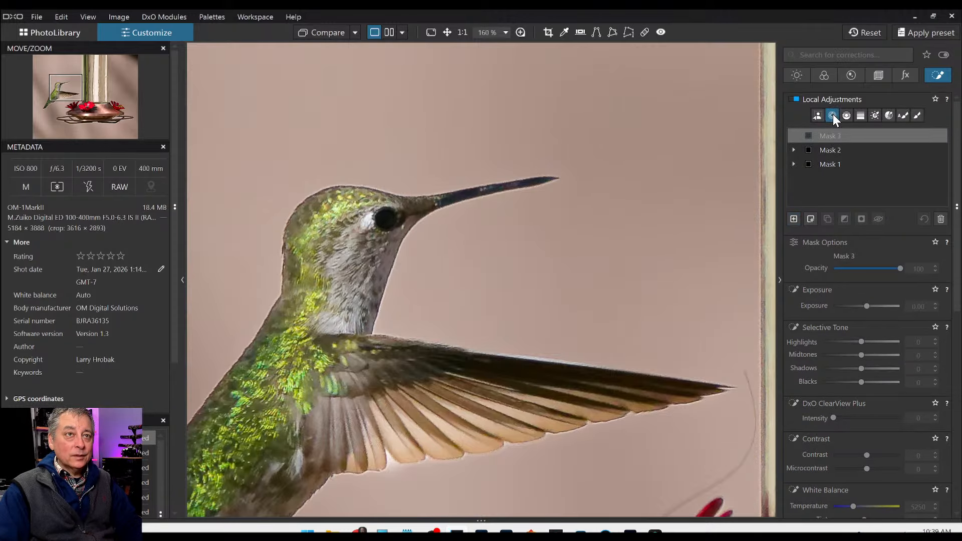
click(389, 223)
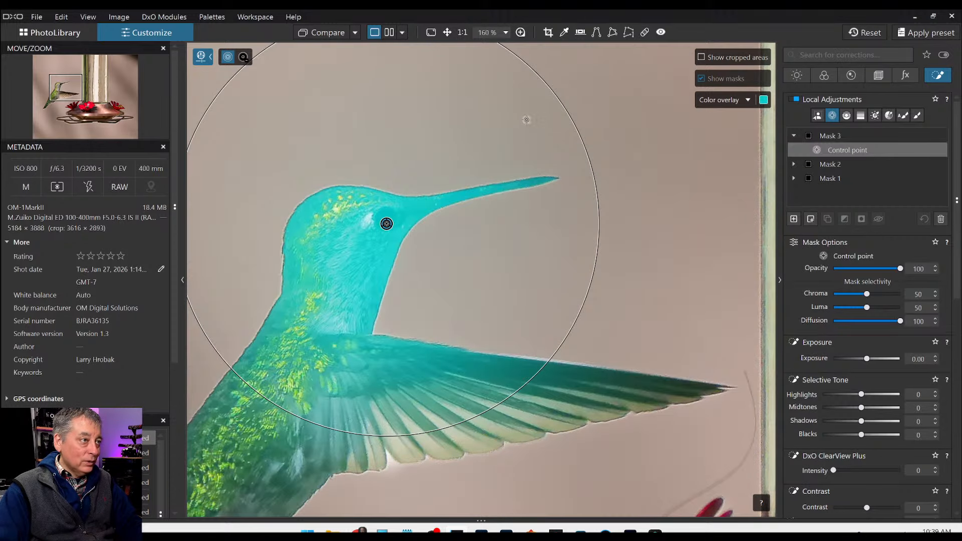
drag(562, 99, 386, 220)
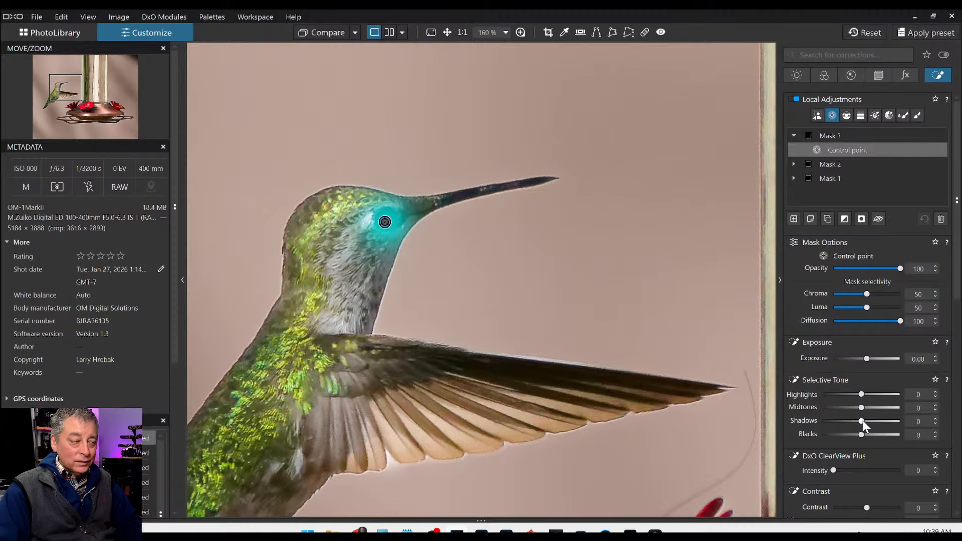
Recenter the eye's control point slightly, set luma selectivity to 60, and brighten it with highlights 100, midtones 12 and shadows 47.
drag(862, 421, 877, 422)
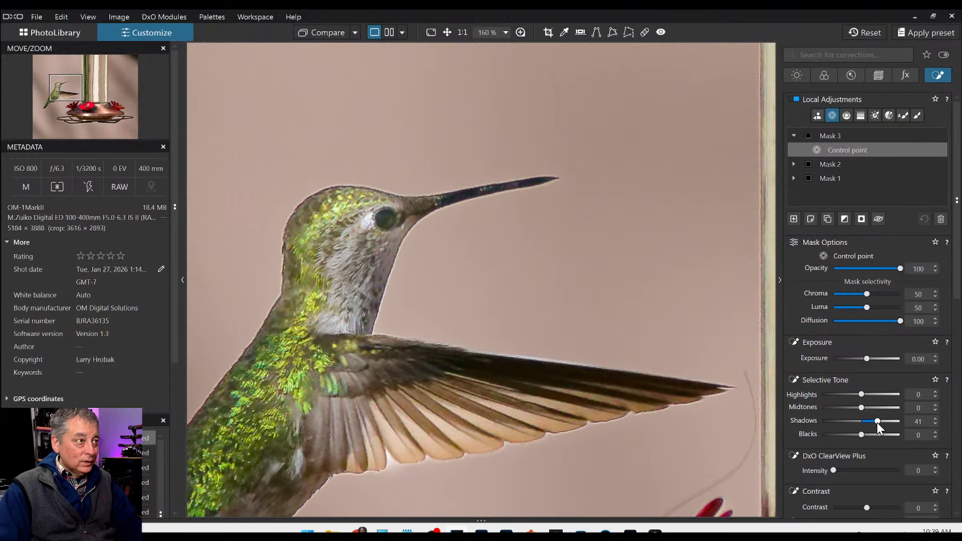
scroll(379, 236, up, 5)
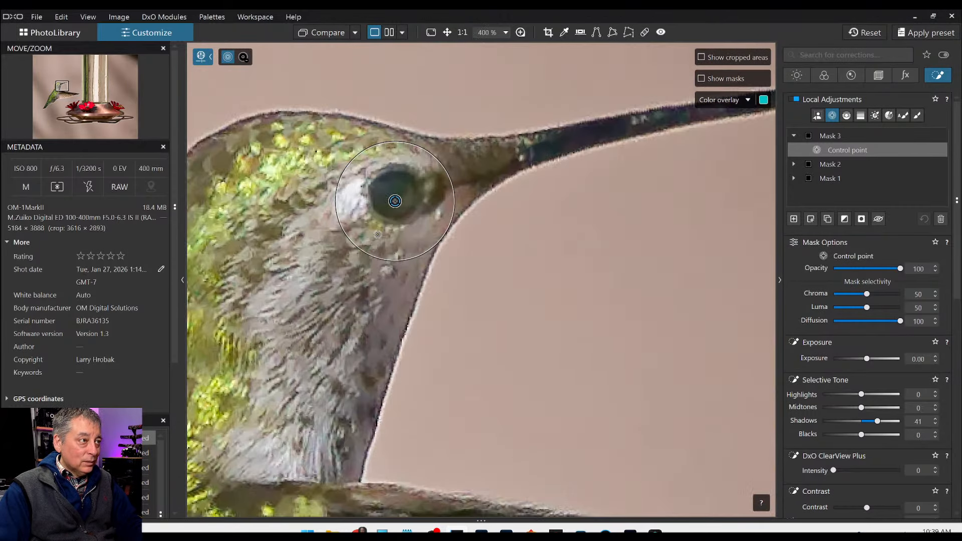
drag(399, 206, 401, 207)
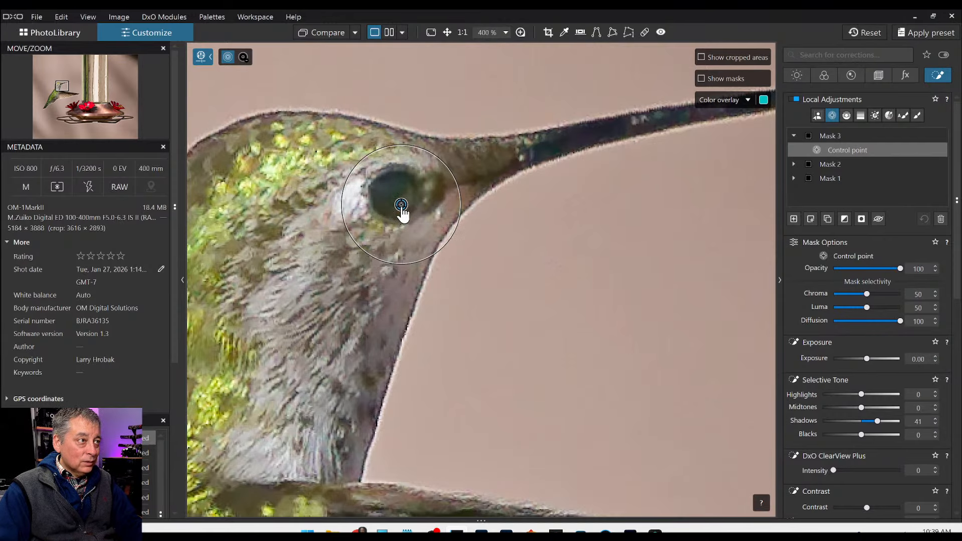
click(868, 306)
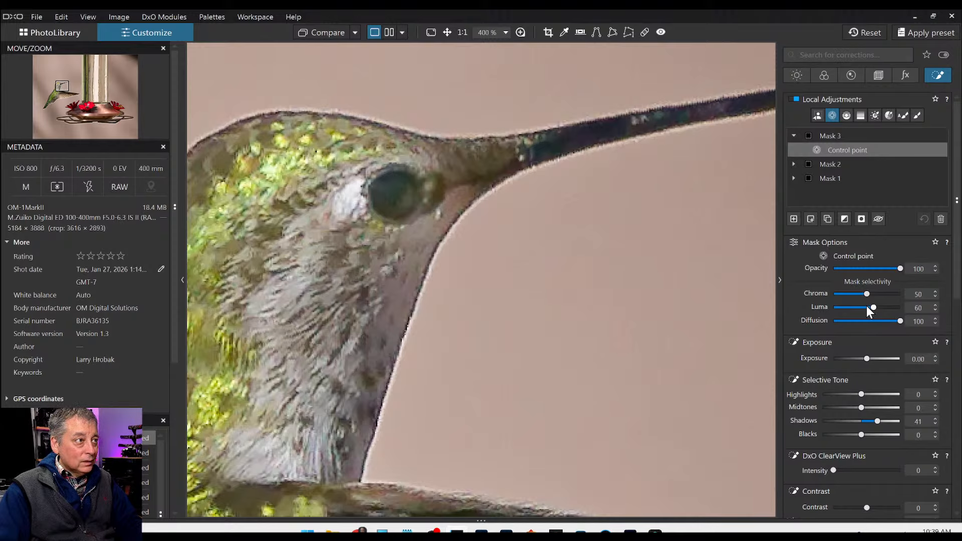
scroll(868, 429, down, 1)
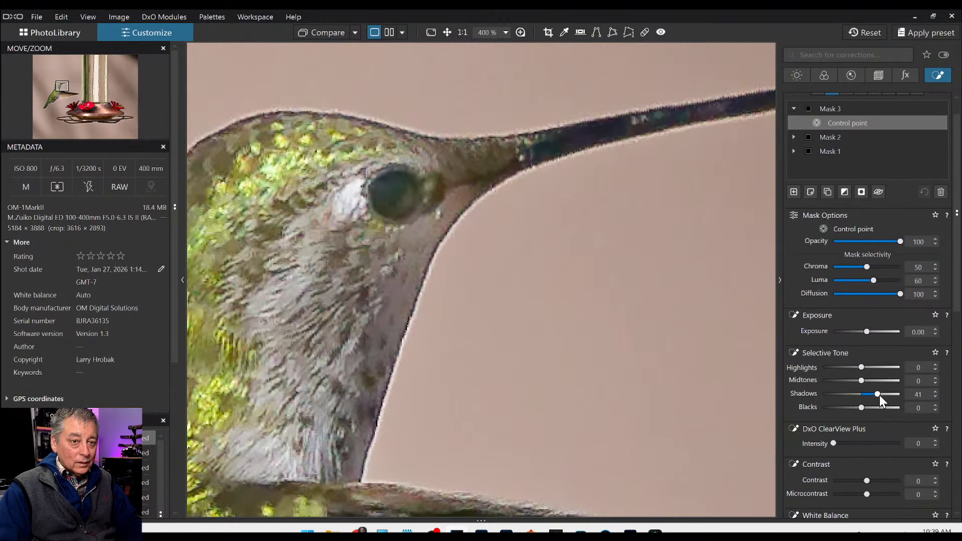
drag(879, 395, 906, 368)
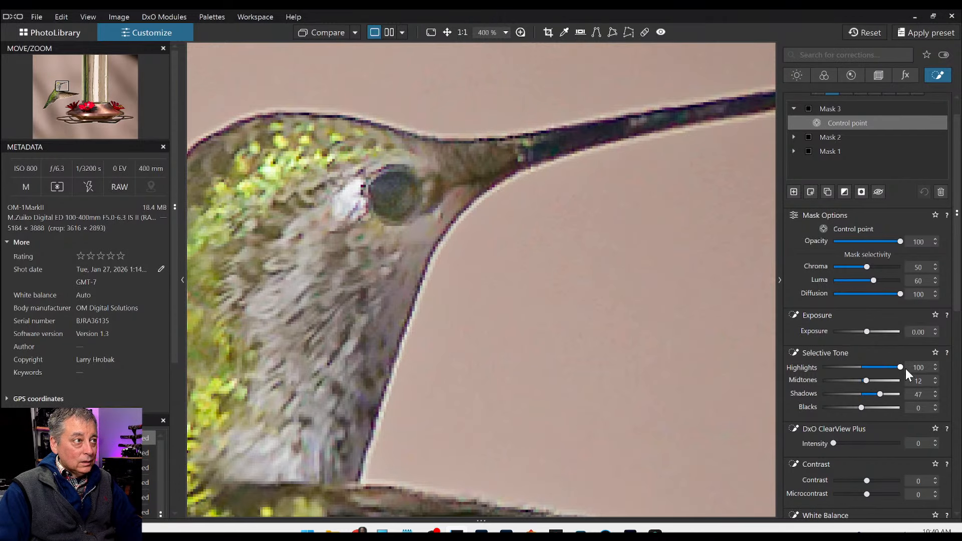
Set the eye mask's ClearView Plus intensity to 45 and microcontrast to 59.
scroll(814, 416, down, 2)
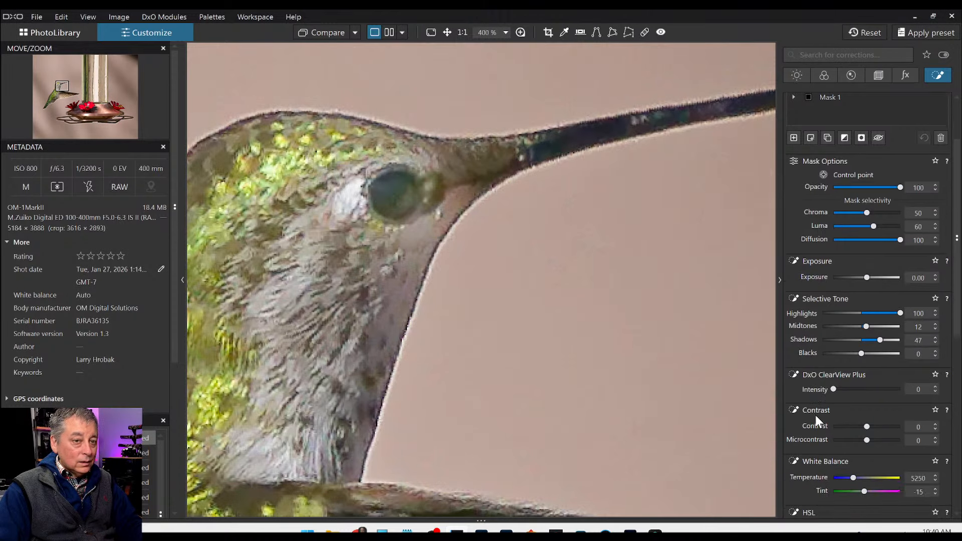
drag(835, 389, 862, 390)
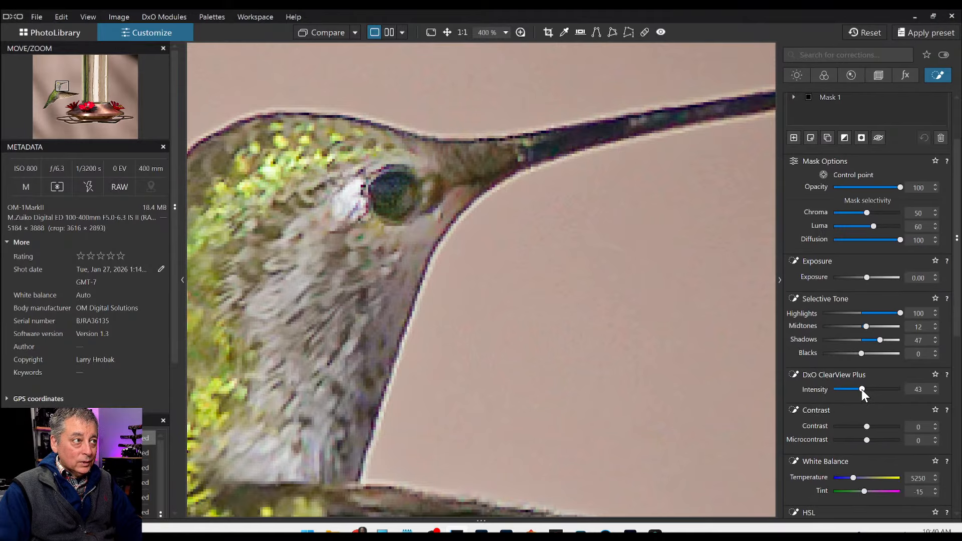
drag(866, 439, 886, 441)
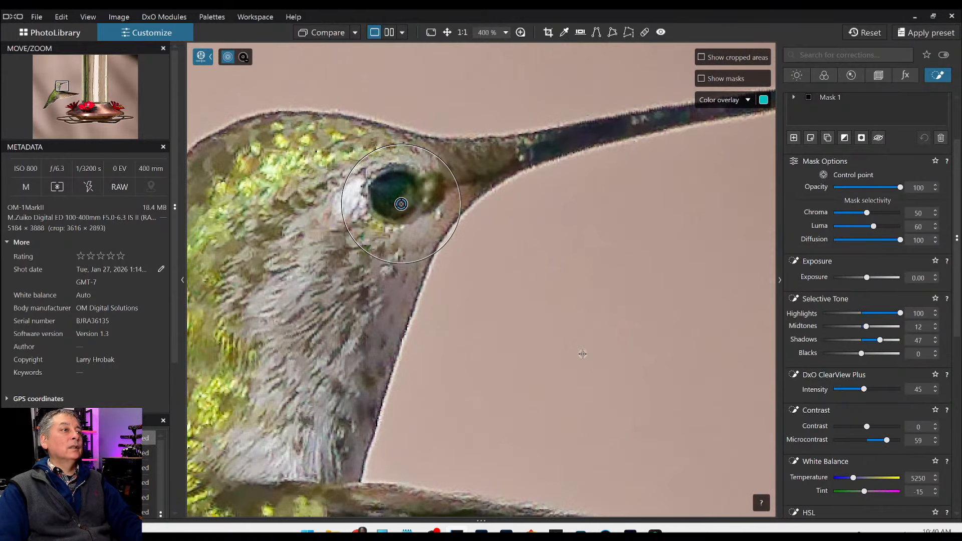
scroll(581, 352, down, 2)
scroll(571, 345, down, 3)
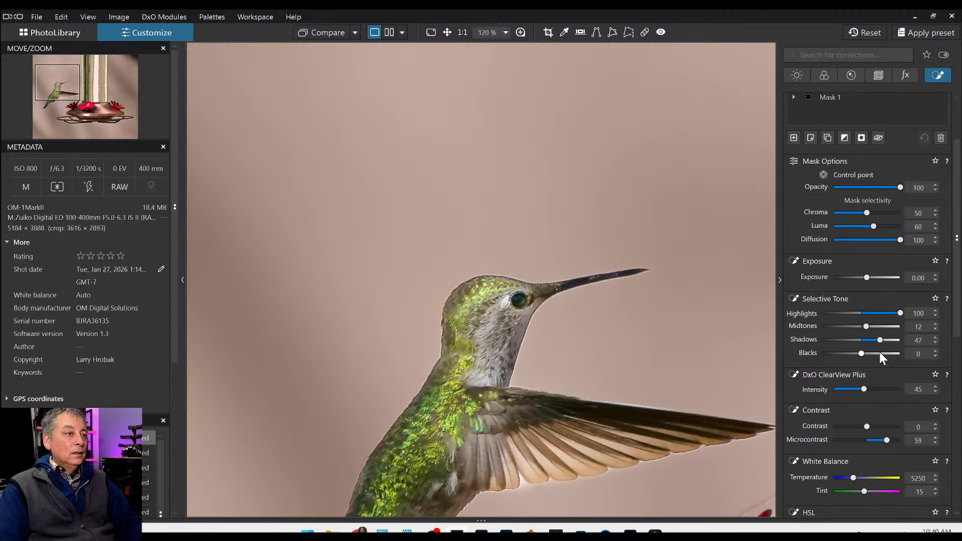
scroll(692, 364, down, 2)
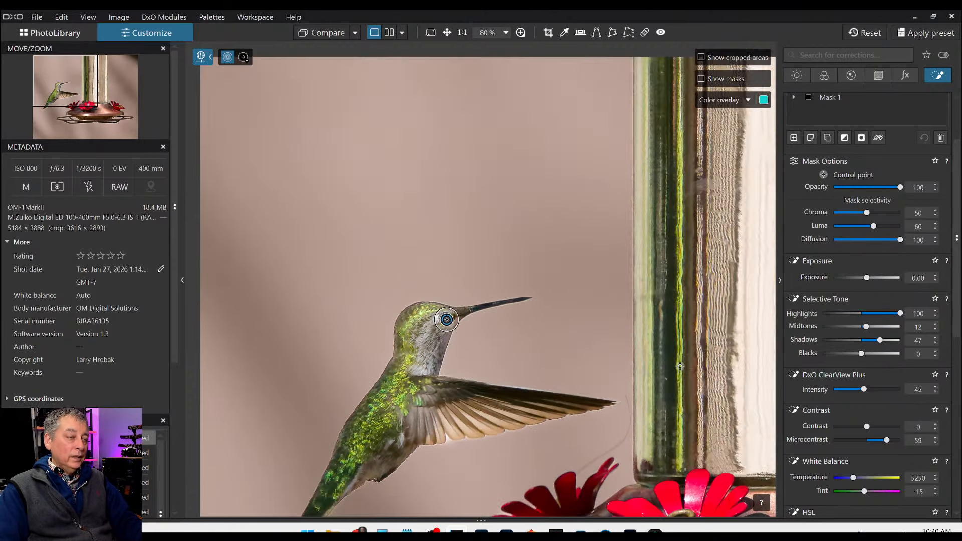
scroll(702, 370, down, 1)
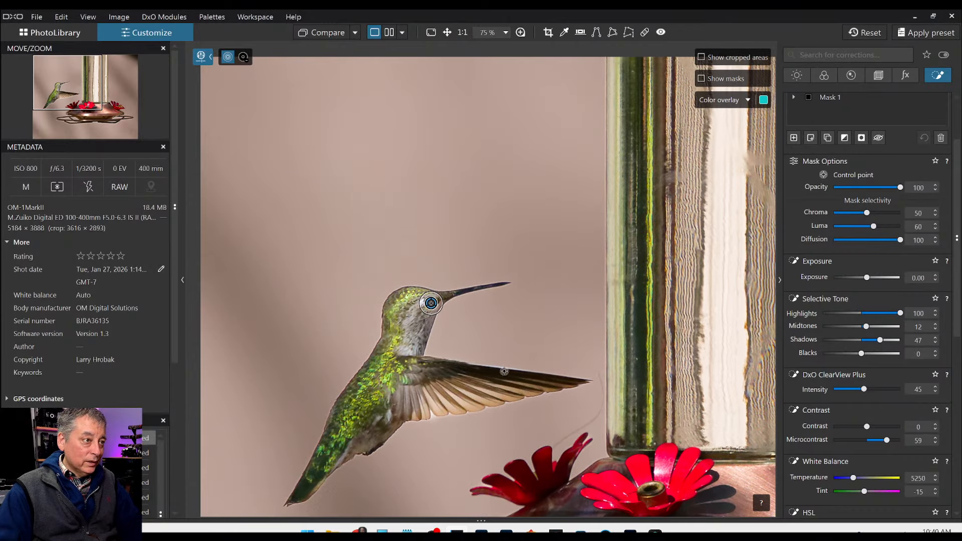
Create a new mask and paint along the hummingbird's bill with the Auto brush.
scroll(423, 293, up, 4)
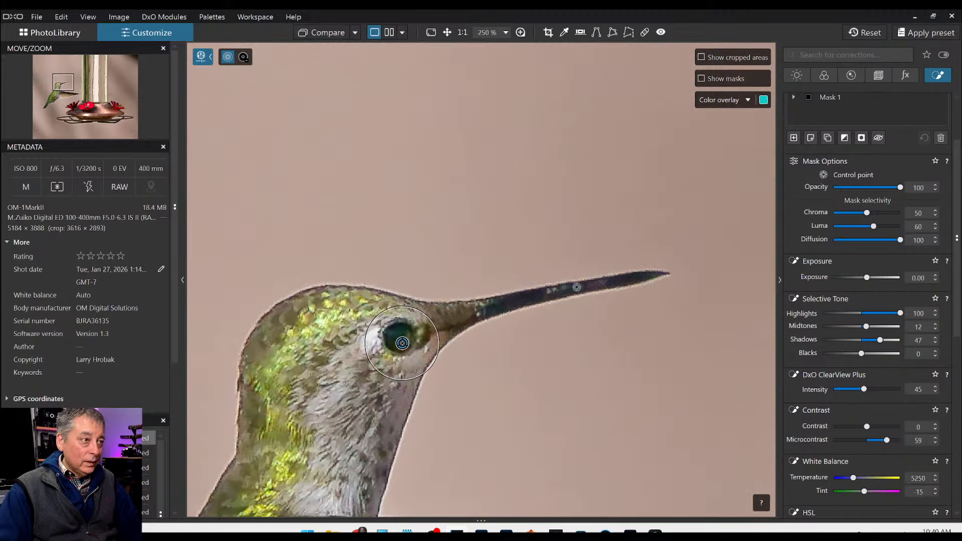
scroll(872, 245, up, 2)
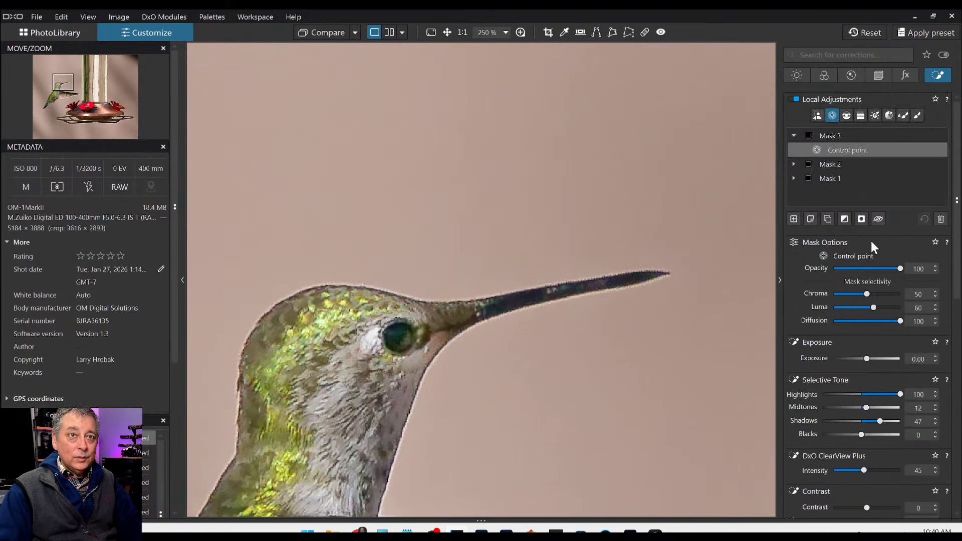
click(795, 217)
click(901, 119)
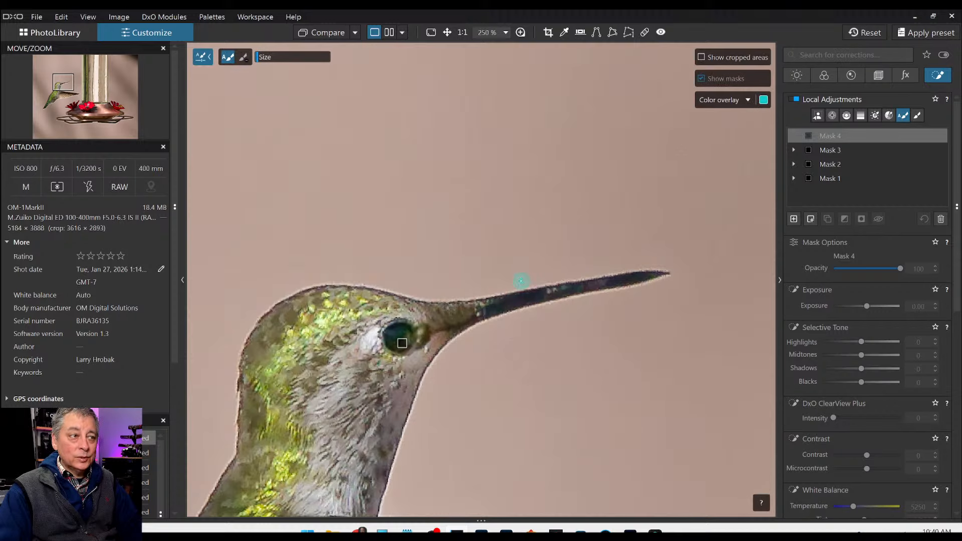
drag(483, 307, 655, 276)
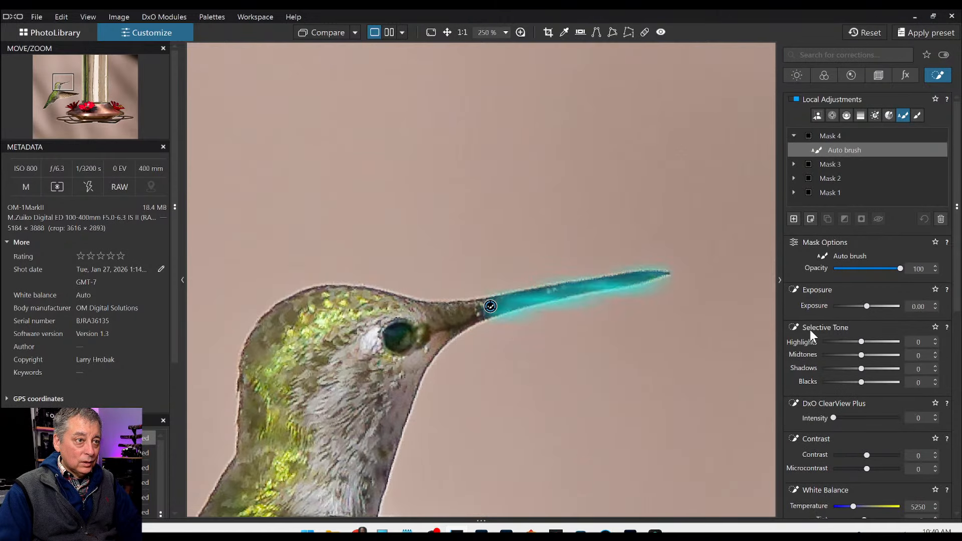
Enhance the bill's mask with ClearView Plus intensity 47, highlights 82, midtones 52, shadows 23 and microcontrast 20.
scroll(874, 335, down, 2)
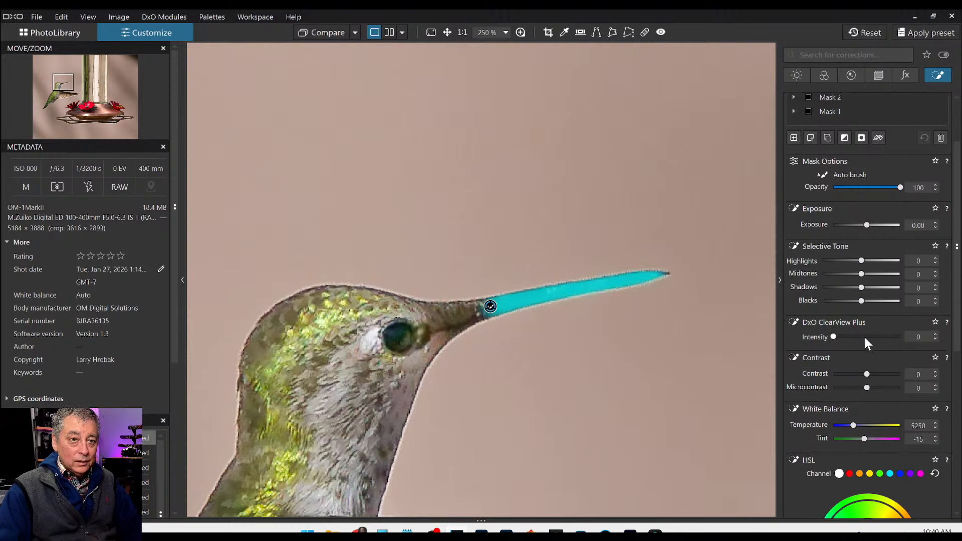
click(864, 336)
drag(861, 261, 893, 260)
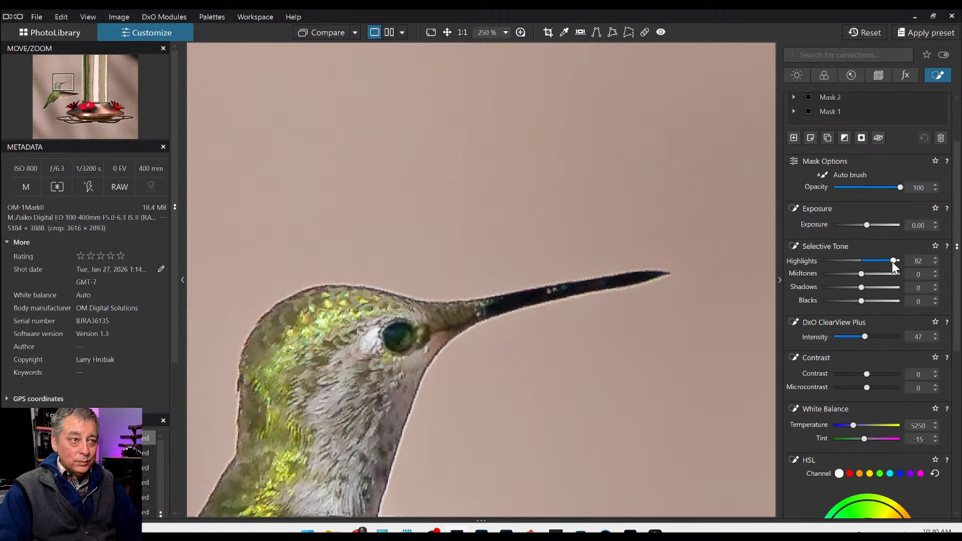
click(882, 273)
click(873, 287)
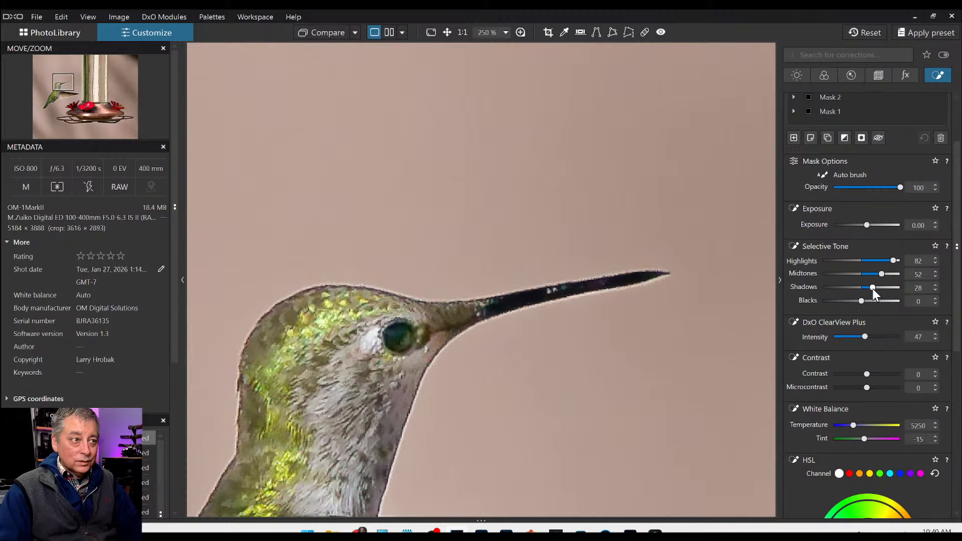
drag(873, 289, 870, 288)
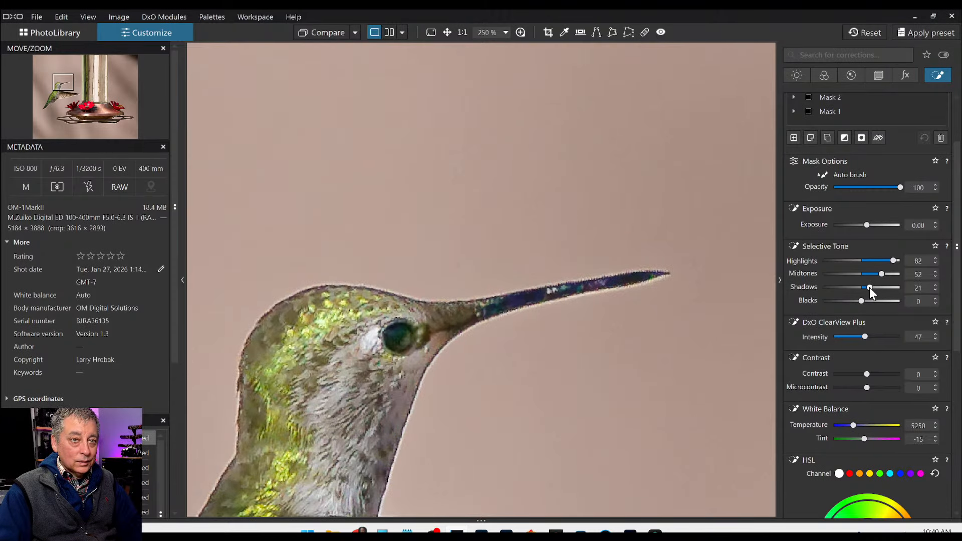
click(870, 287)
drag(867, 389, 874, 386)
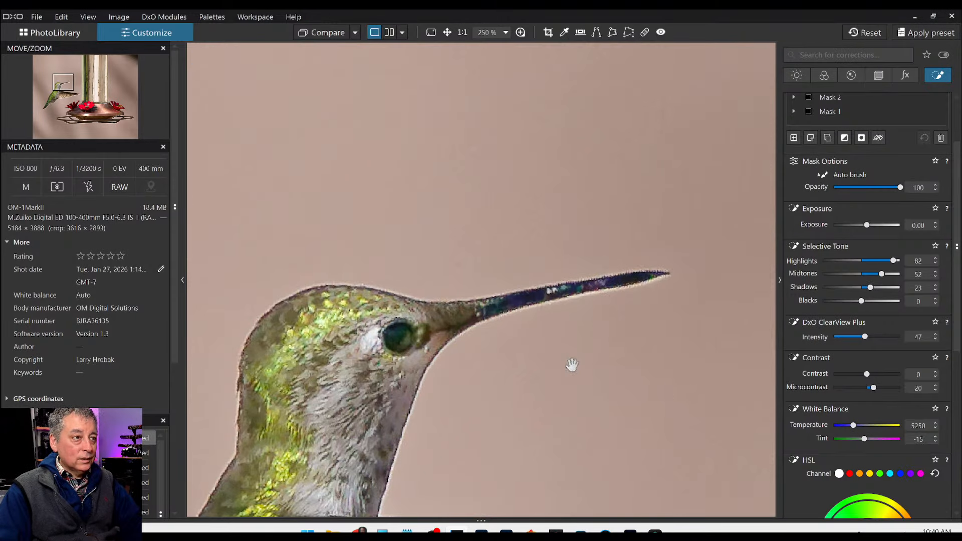
scroll(573, 365, down, 3)
scroll(558, 365, down, 2)
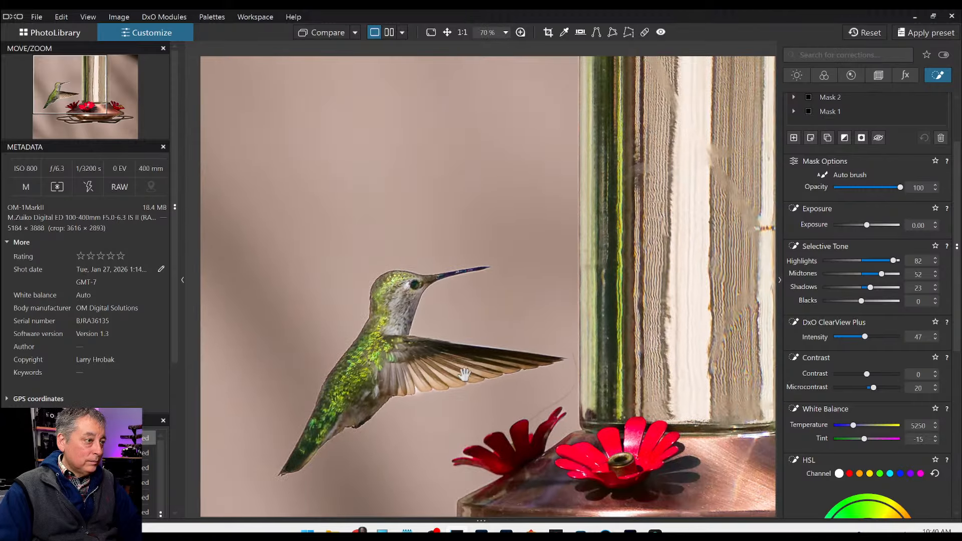
scroll(868, 180, up, 3)
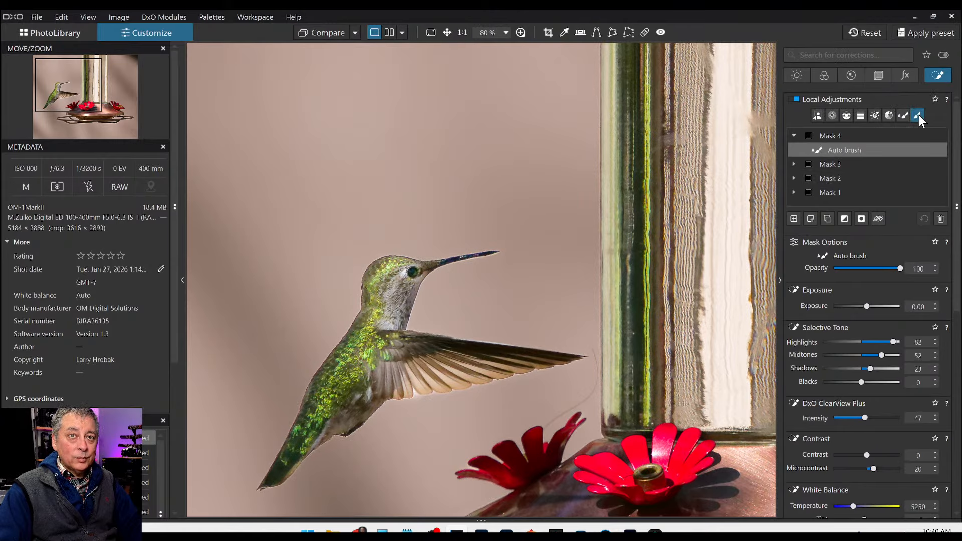
click(919, 115)
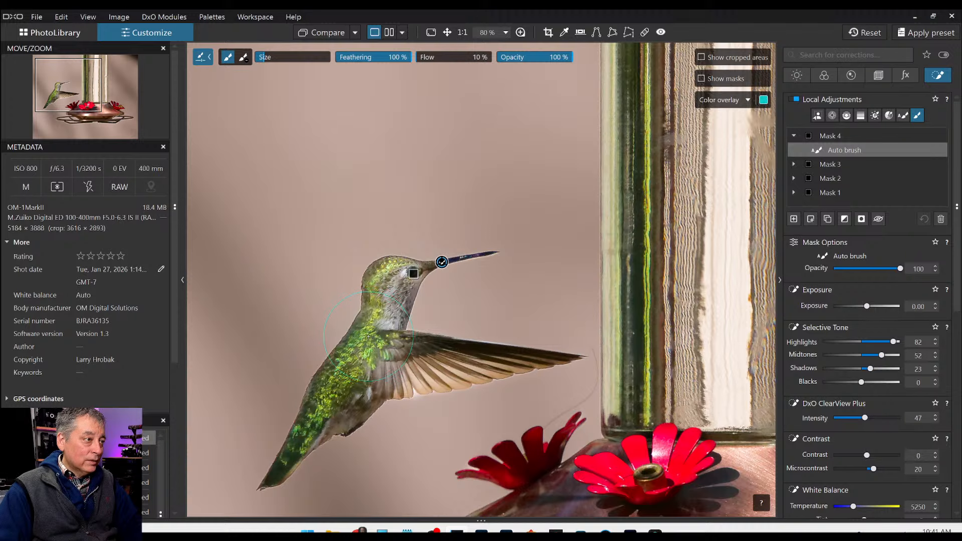
scroll(441, 239, down, 1)
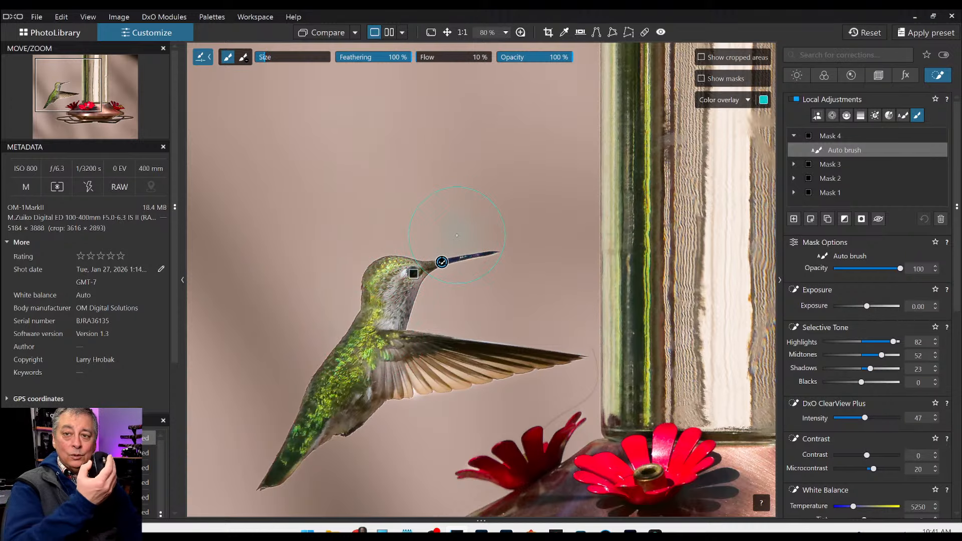
scroll(456, 235, up, 2)
scroll(456, 235, up, 2)
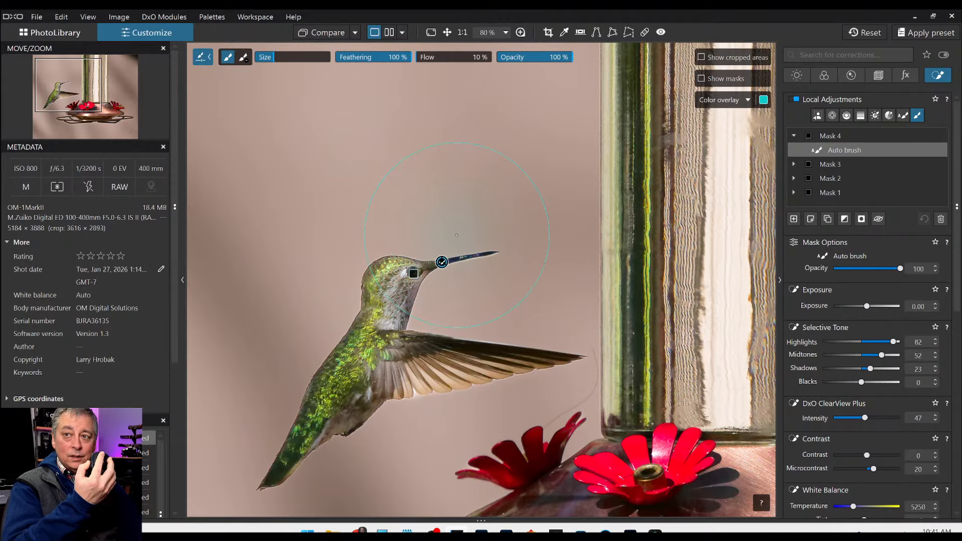
scroll(374, 266, down, 3)
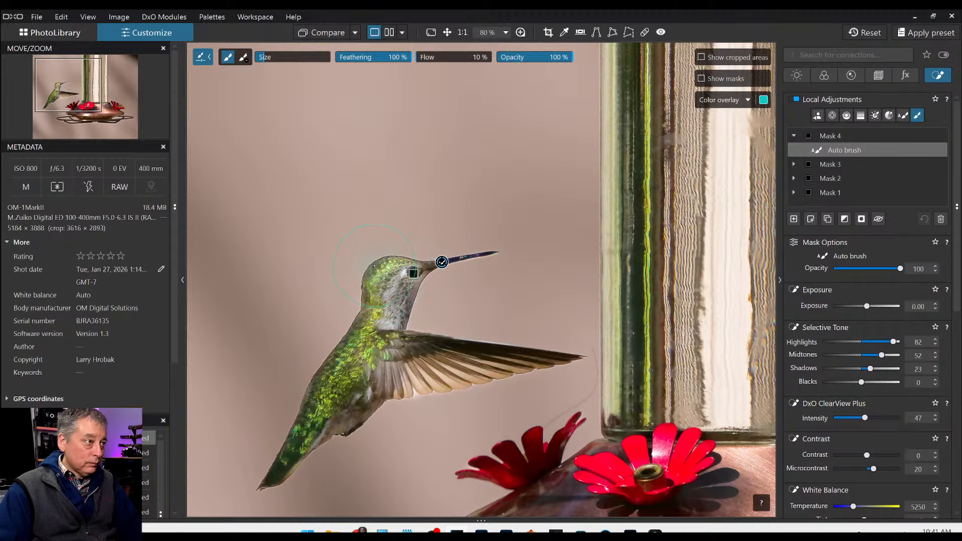
scroll(375, 266, down, 3)
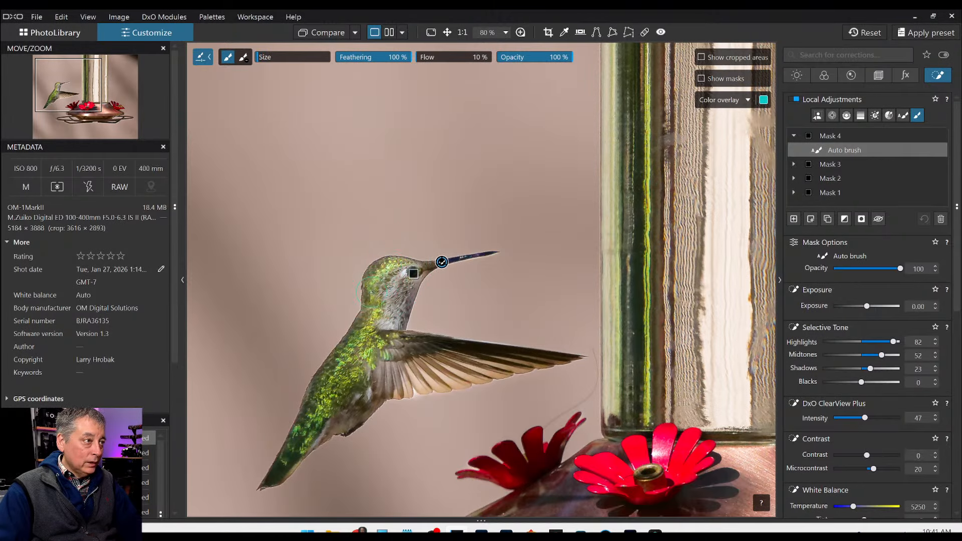
mouse_move(371, 292)
mouse_down()
mouse_move(357, 345)
mouse_move(370, 342)
mouse_move(294, 451)
mouse_move(337, 370)
mouse_move(391, 351)
mouse_move(462, 353)
mouse_move(418, 358)
mouse_move(426, 366)
mouse_move(489, 364)
mouse_move(411, 368)
mouse_move(393, 294)
mouse_up()
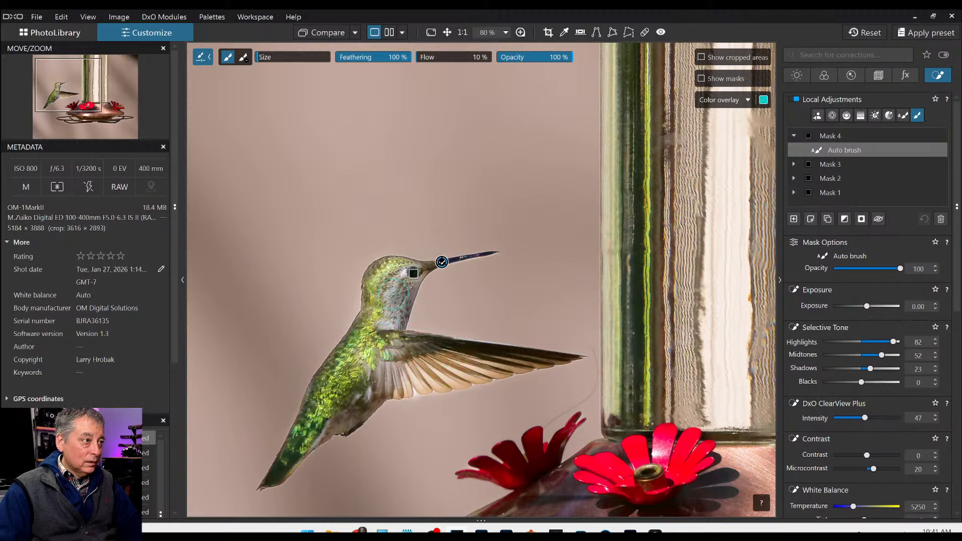
scroll(855, 355, down, 2)
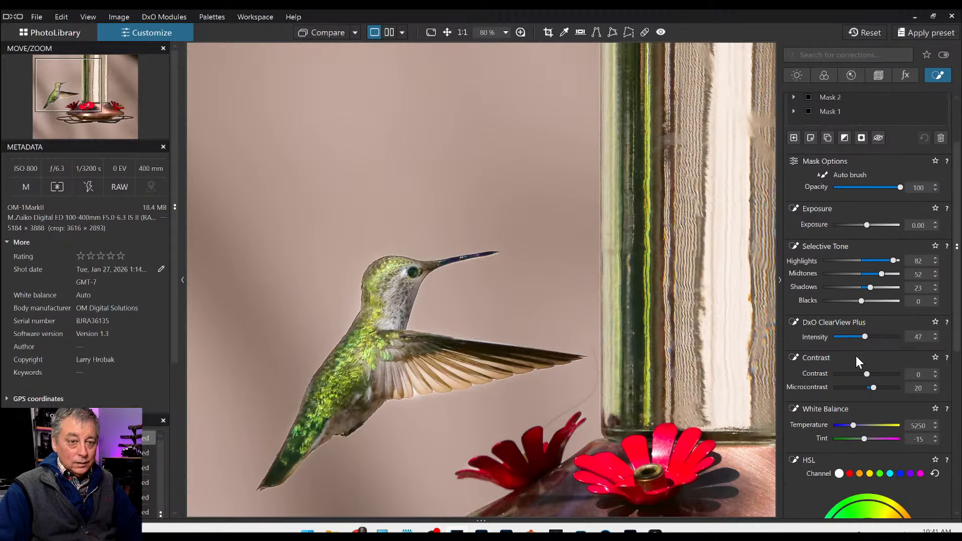
scroll(856, 356, up, 2)
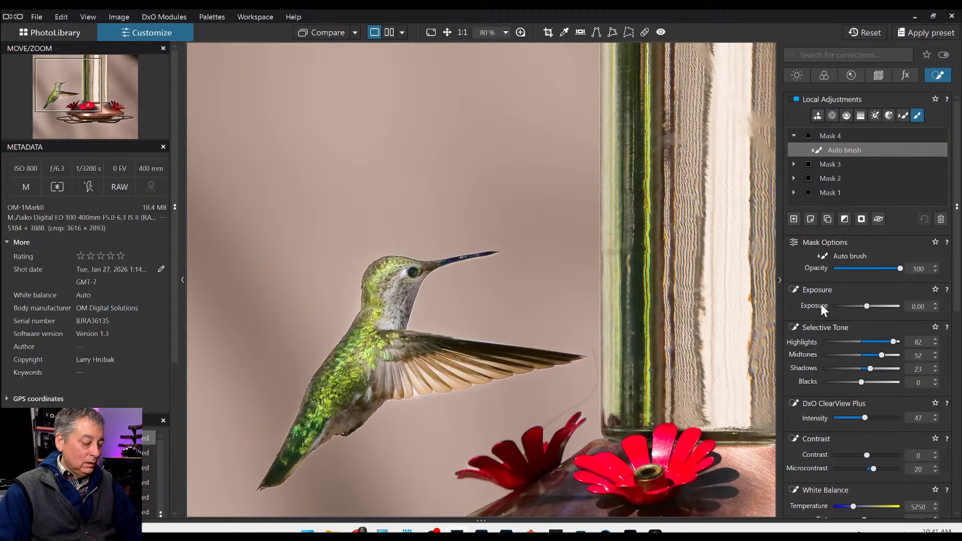
Create a new mask and paint over the hummingbird's head, body and wing with the Brush.
click(792, 219)
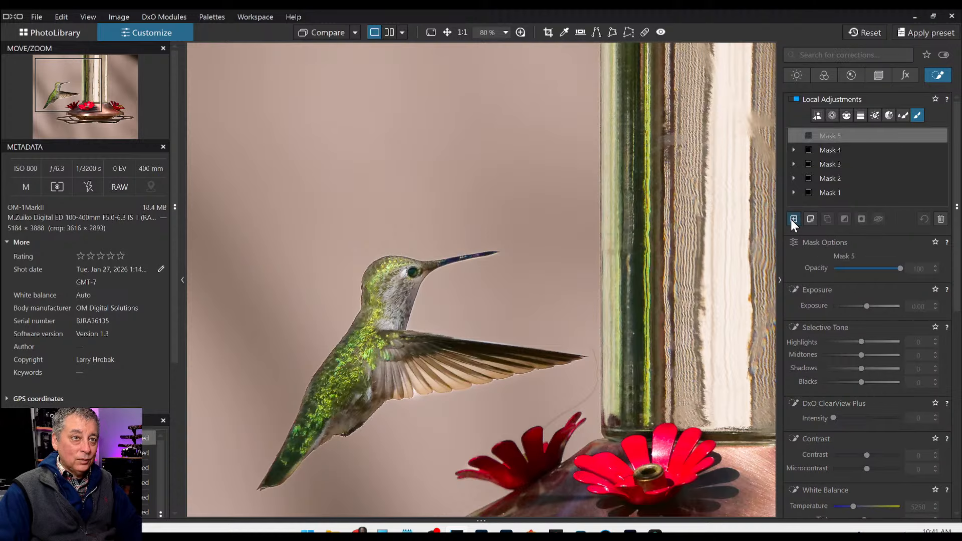
click(917, 116)
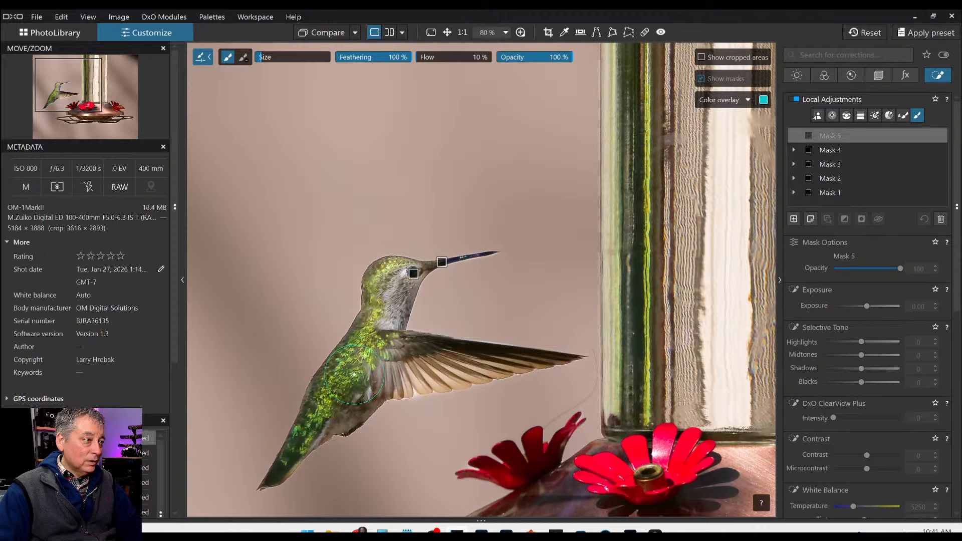
scroll(354, 375, up, 1)
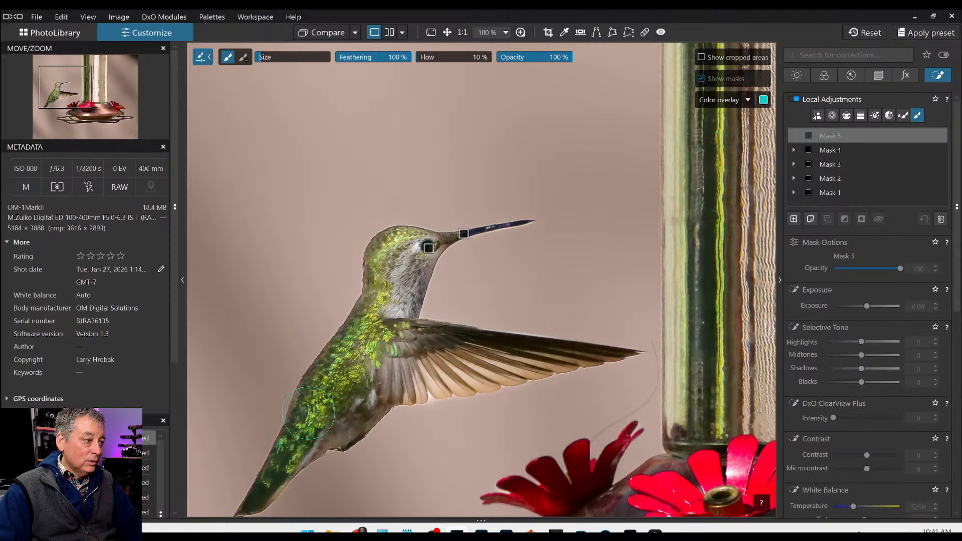
scroll(336, 407, up, 3)
scroll(300, 233, down, 2)
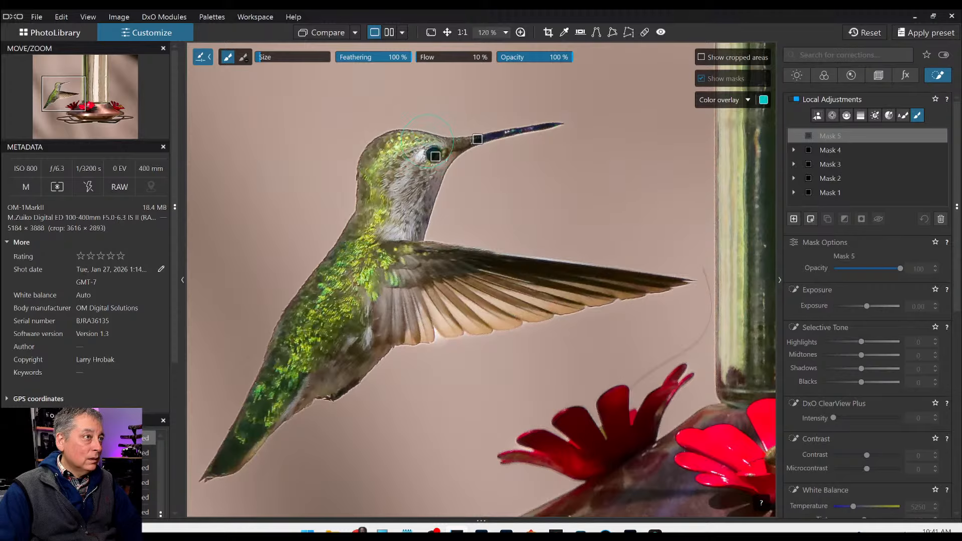
mouse_move(416, 145)
mouse_down()
mouse_move(387, 162)
mouse_move(366, 238)
mouse_move(234, 452)
mouse_move(410, 274)
mouse_move(521, 288)
mouse_move(383, 330)
mouse_move(343, 354)
mouse_move(365, 243)
mouse_move(386, 201)
mouse_move(410, 184)
mouse_move(400, 260)
mouse_up()
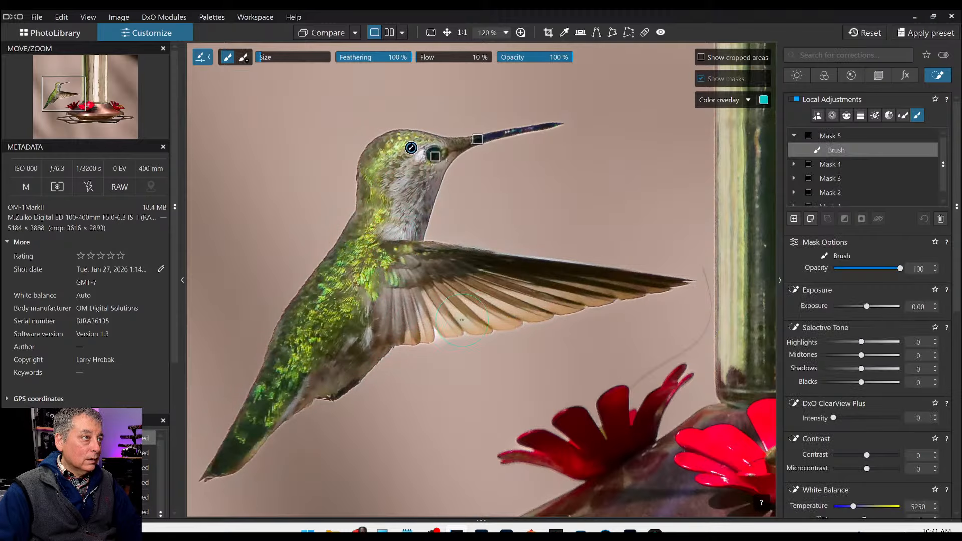
Set the body mask's microcontrast to 41, ClearView Plus intensity to 9 and HSL vibrancy to 52.
scroll(857, 416, down, 2)
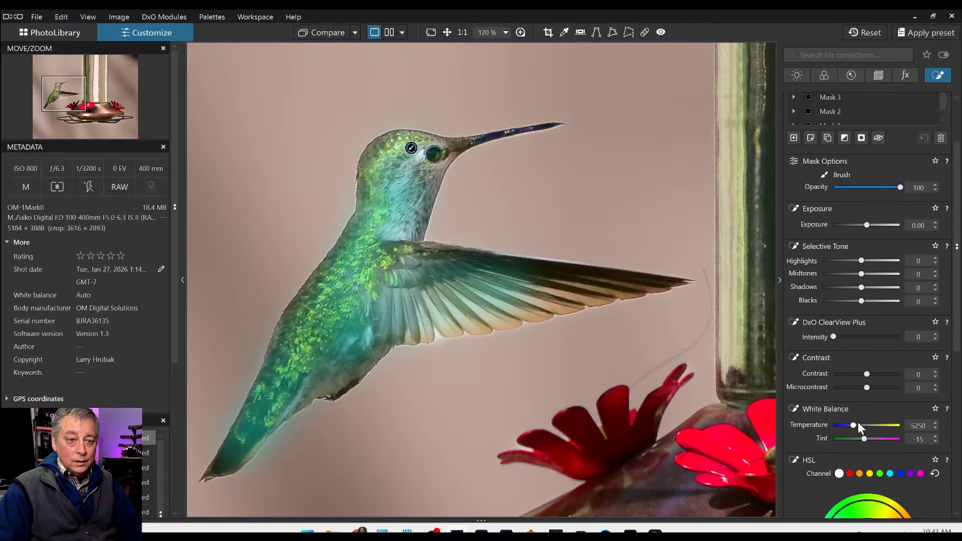
drag(867, 387, 880, 386)
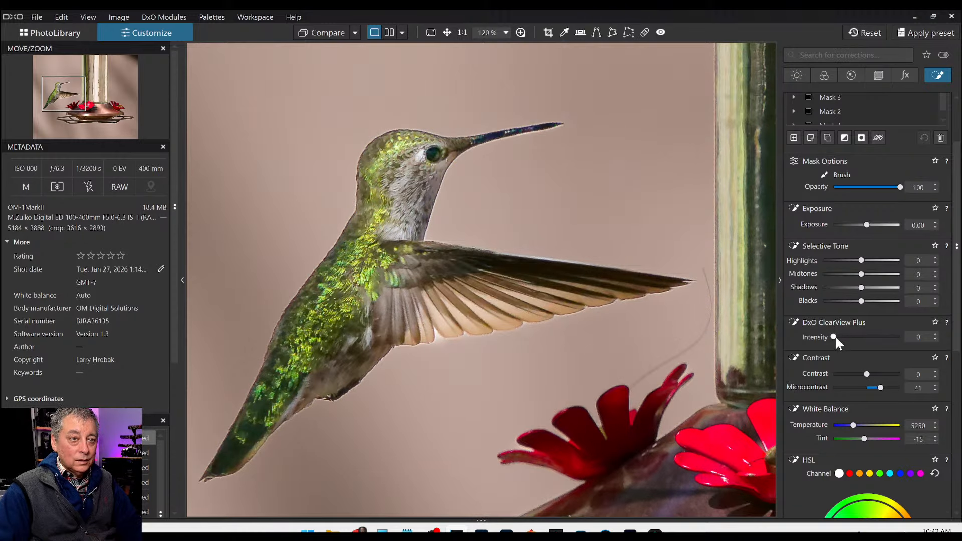
drag(836, 337, 839, 335)
scroll(820, 371, down, 1)
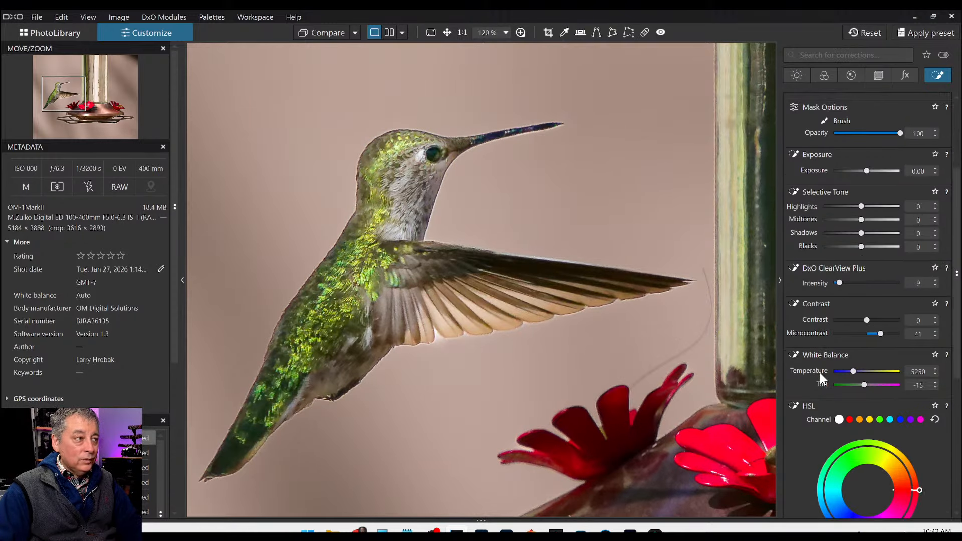
scroll(820, 372, down, 3)
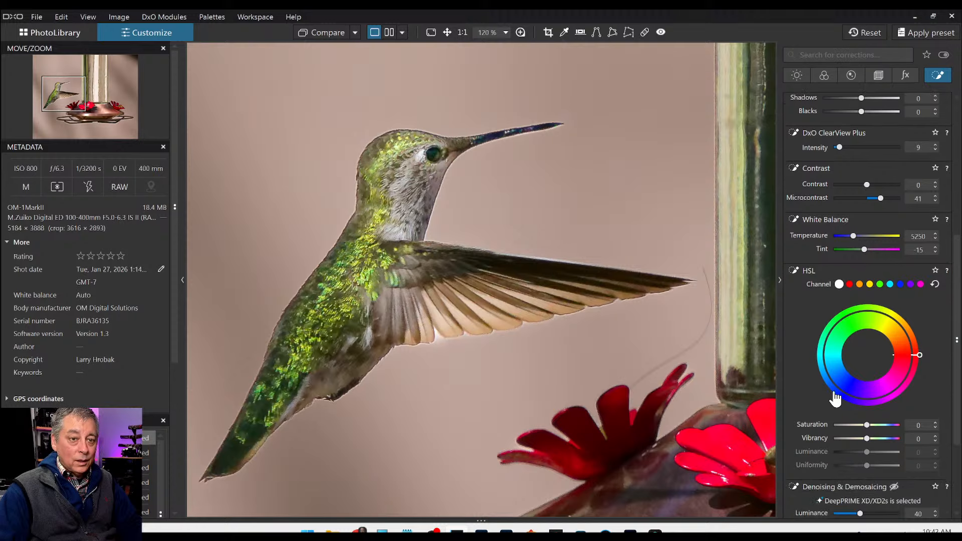
drag(867, 437, 880, 437)
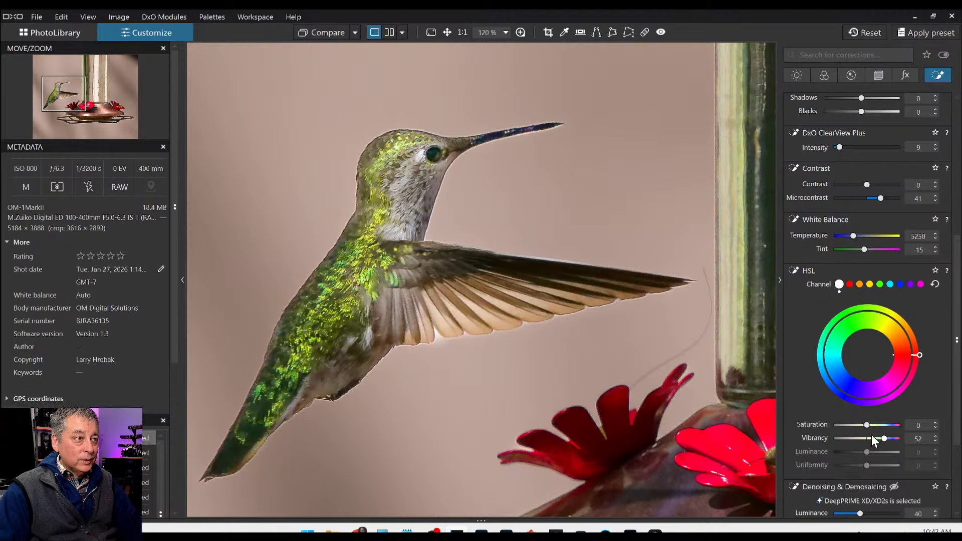
Set the body mask's white balance temperature to 5650 and compare the whole photo with the uncorrected original.
scroll(814, 329, up, 2)
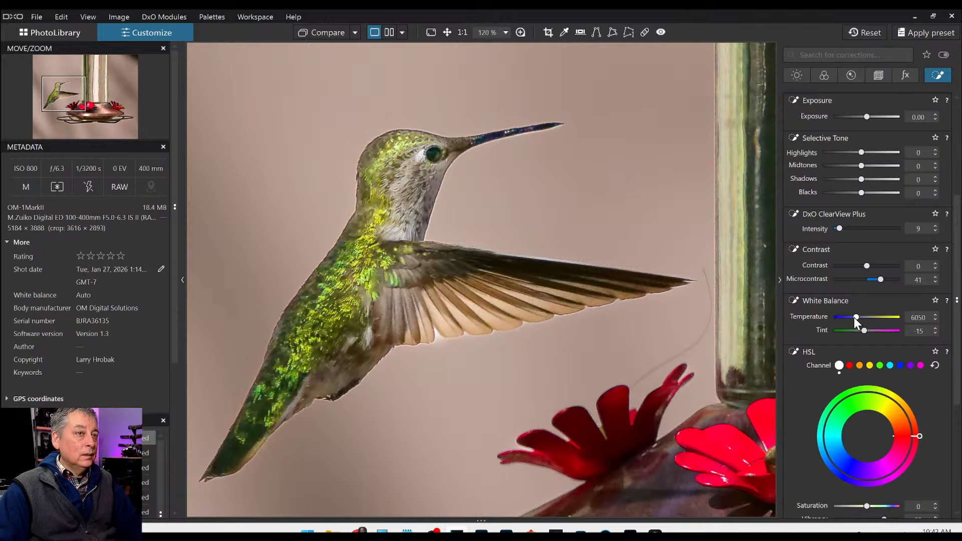
scroll(837, 317, down, 4)
scroll(735, 298, down, 4)
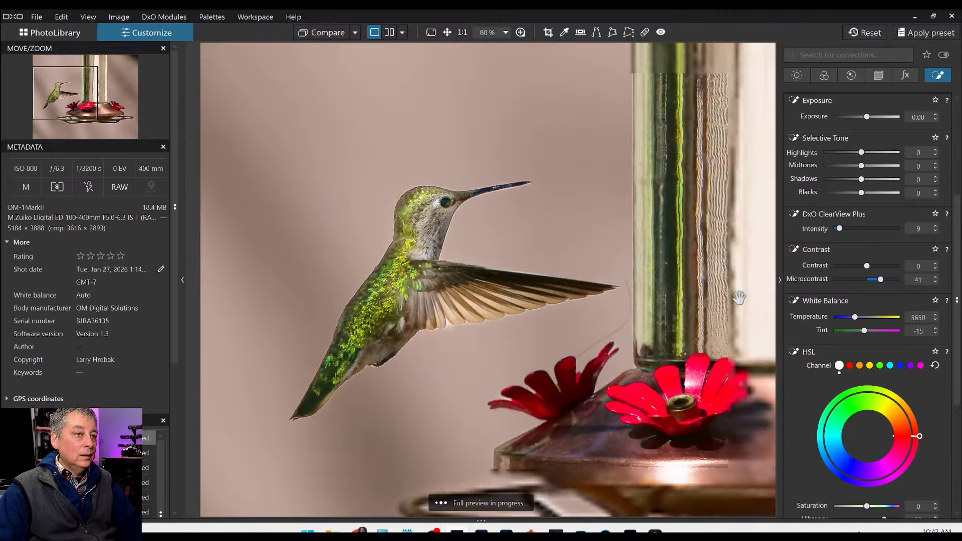
scroll(735, 296, down, 1)
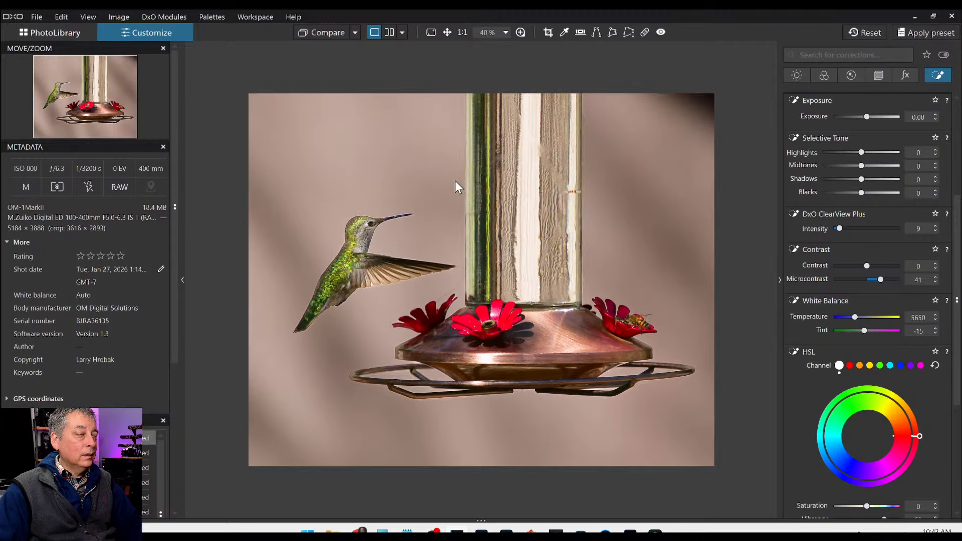
click(308, 34)
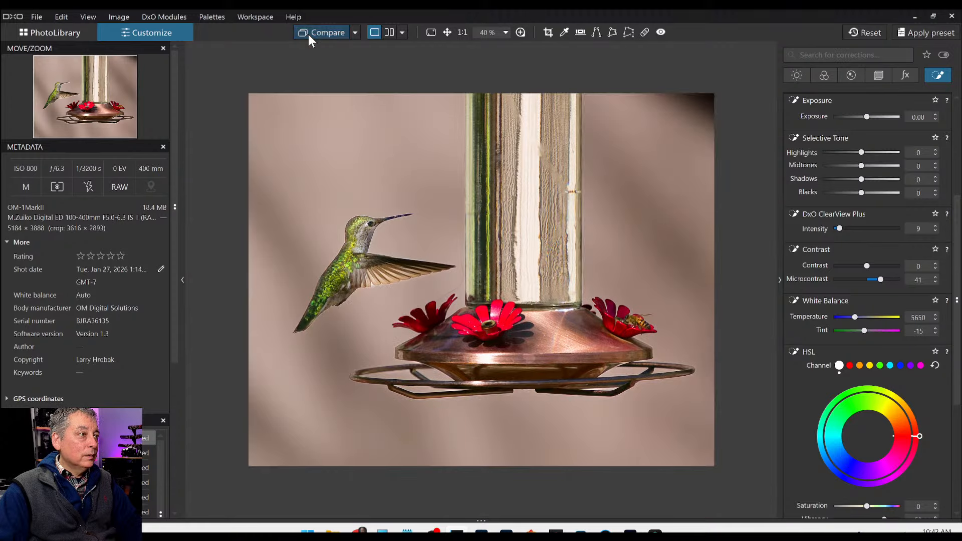
click(309, 34)
Set the body mask's microcontrast to 30 and its highlights to -17.
scroll(801, 300, up, 1)
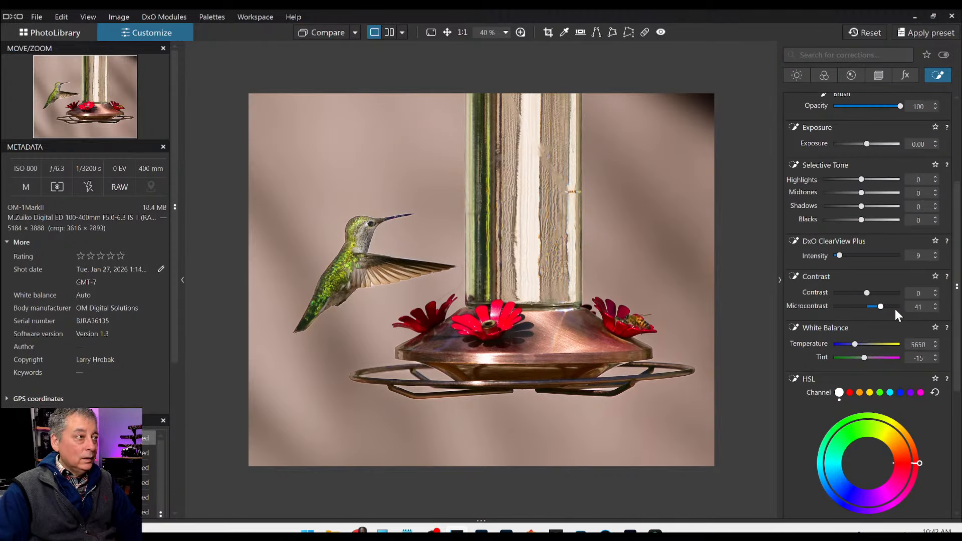
drag(877, 307, 876, 306)
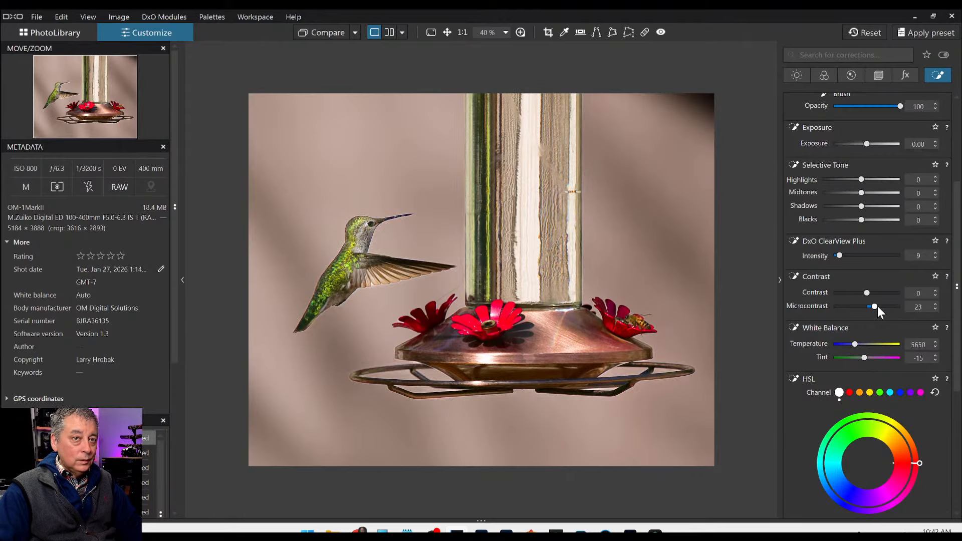
drag(875, 307, 877, 306)
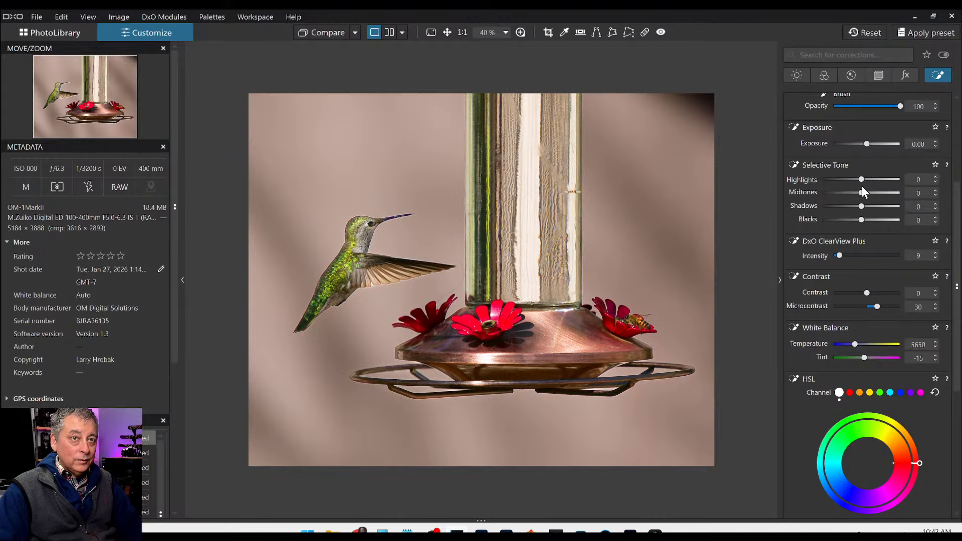
drag(860, 181, 855, 180)
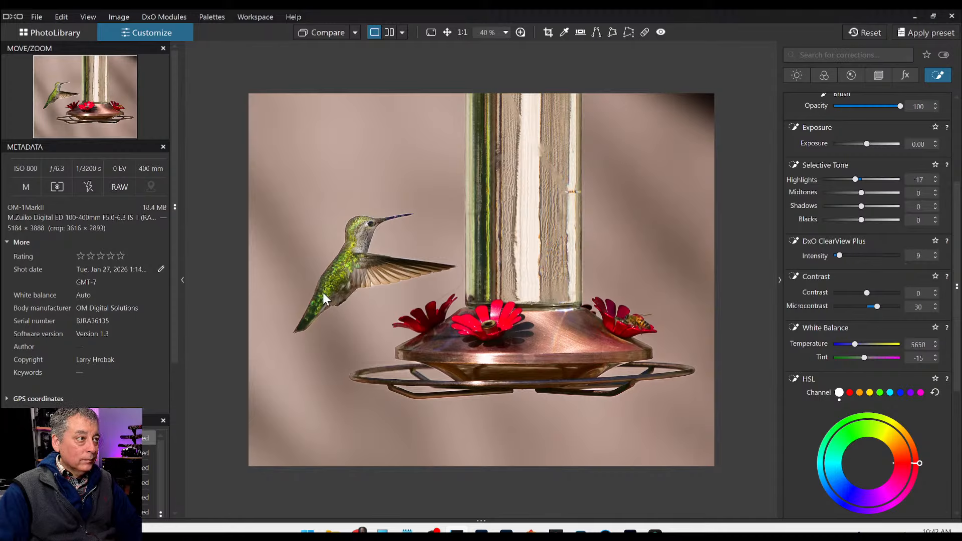
Brush additional strokes over the hummingbird's lower back in the body mask.
scroll(323, 294, up, 3)
scroll(889, 157, up, 5)
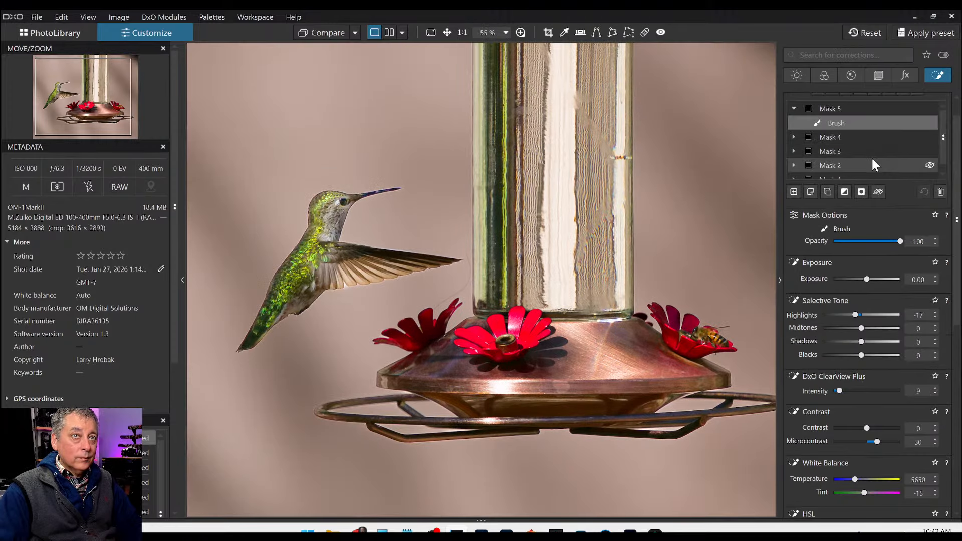
scroll(846, 97, up, 1)
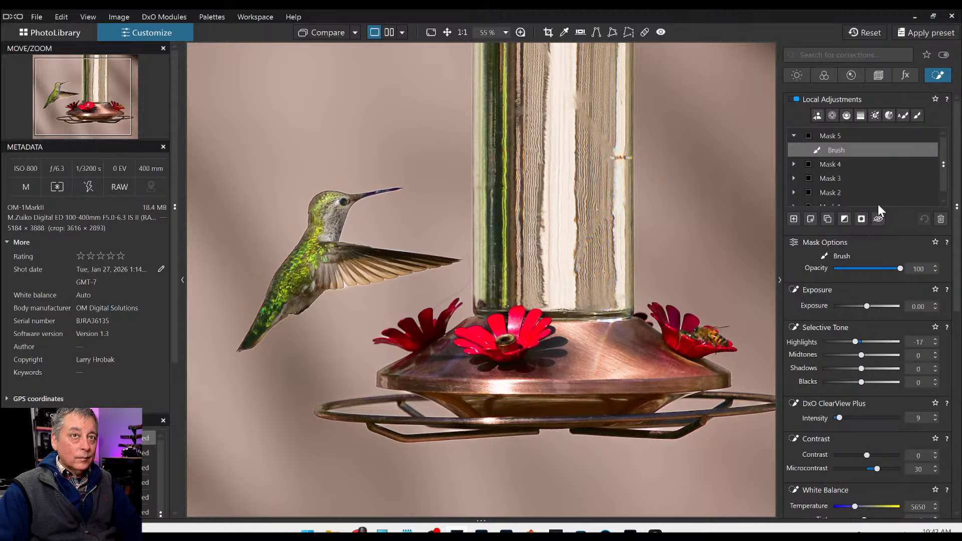
click(916, 115)
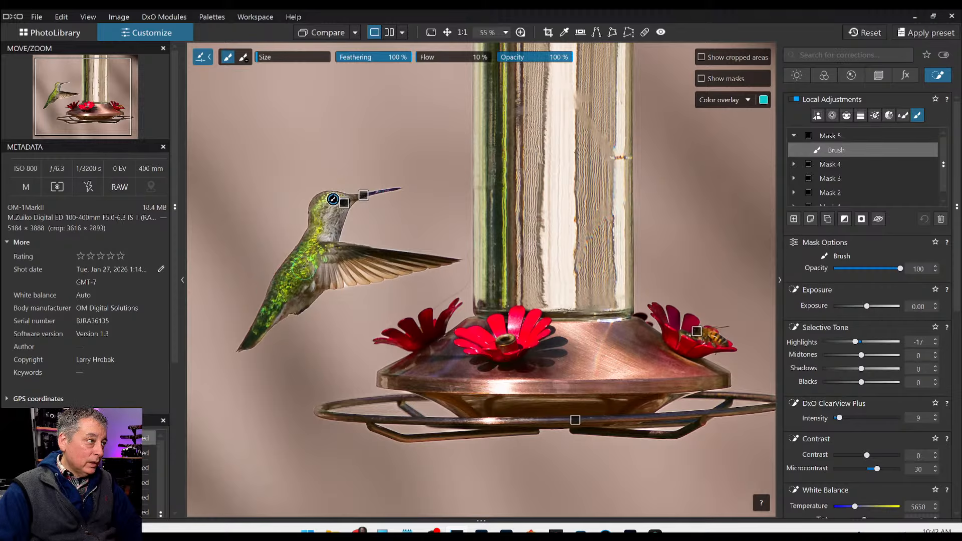
mouse_move(276, 311)
mouse_down()
mouse_move(312, 299)
mouse_move(280, 297)
mouse_up()
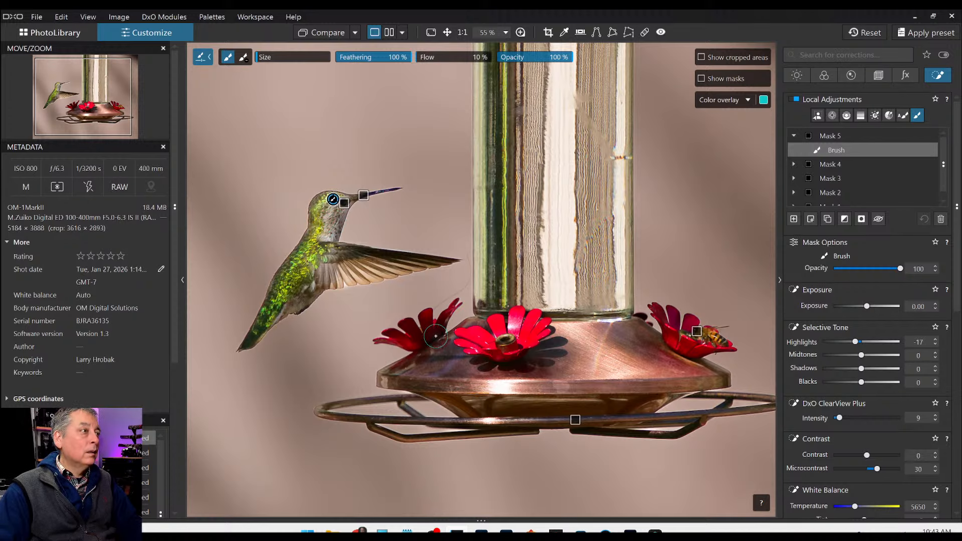
key(Escape)
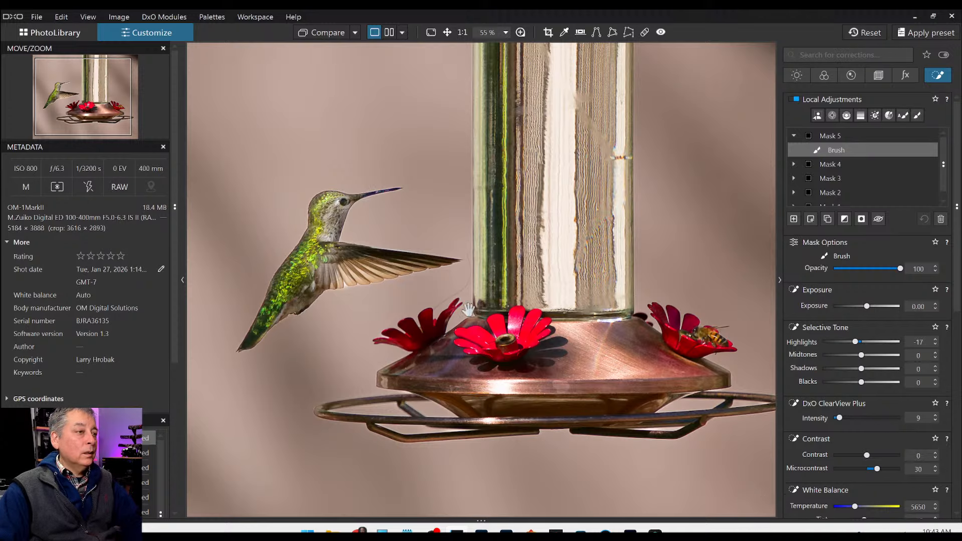
scroll(468, 314, down, 3)
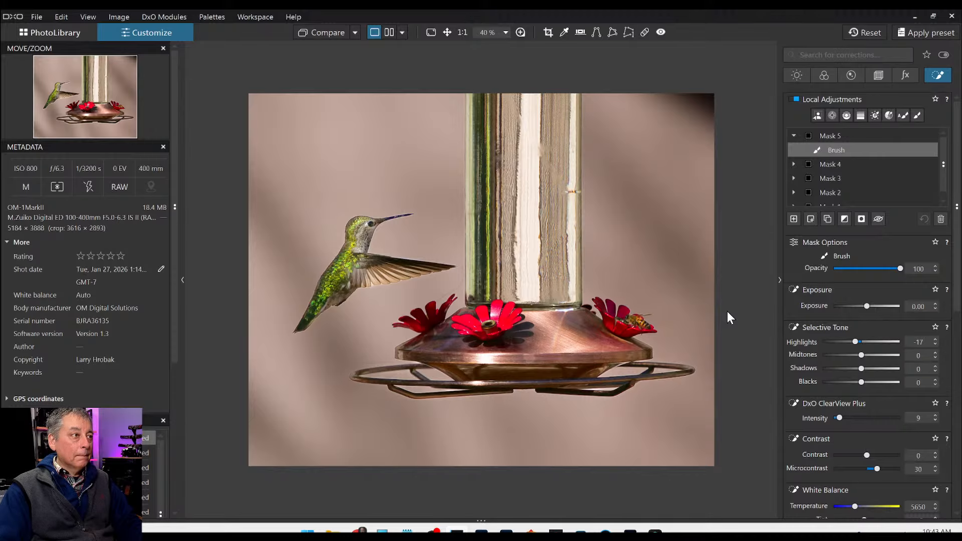
right_click(642, 292)
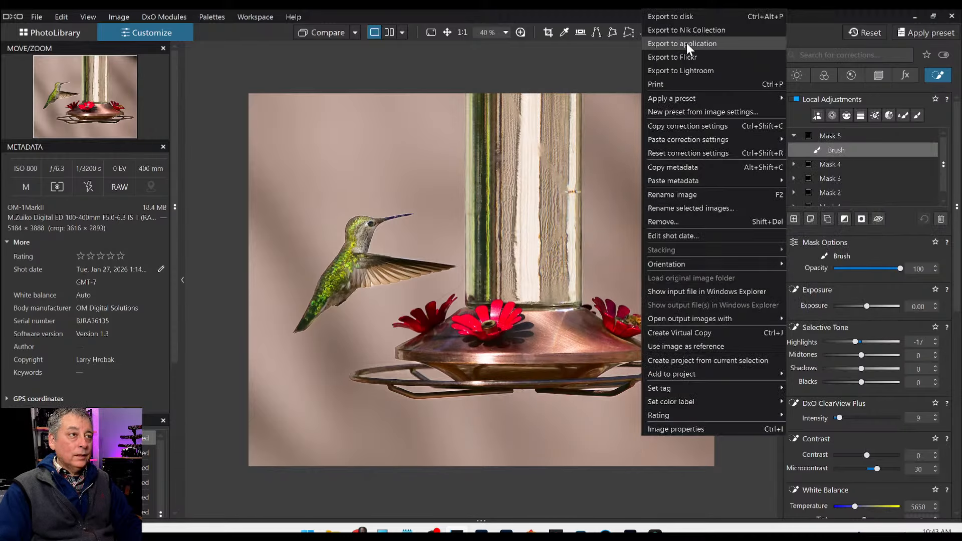
click(691, 13)
key(Escape)
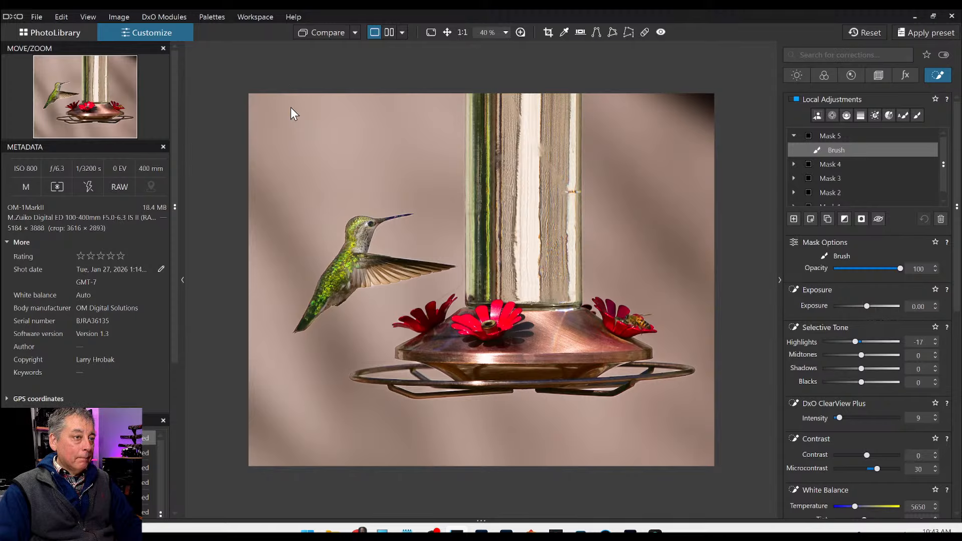
Open the choice of reference images for the before-and-after comparison.
click(356, 34)
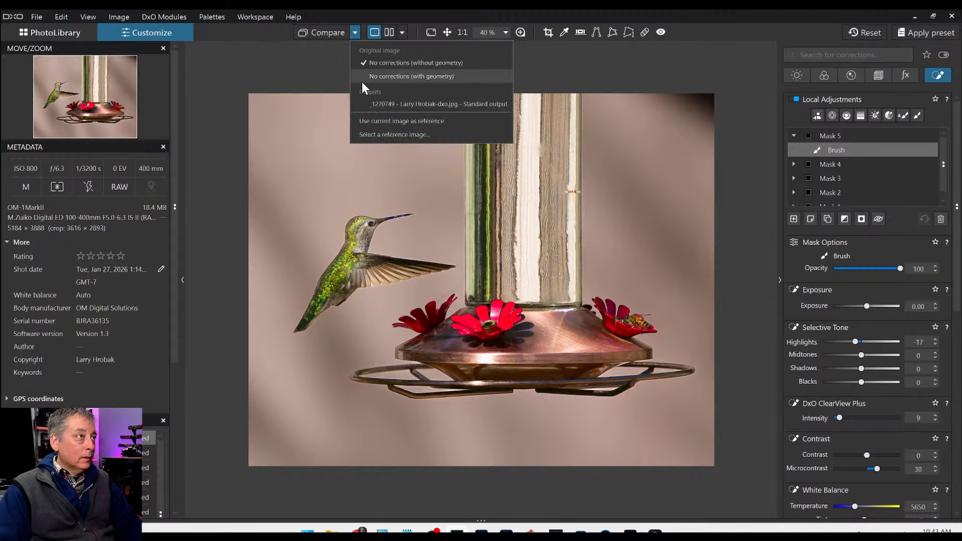
Set the exported JPEG as comparison reference, reset the hummingbird RAW photo's corrections, and show both side by side with the palettes hidden.
click(368, 103)
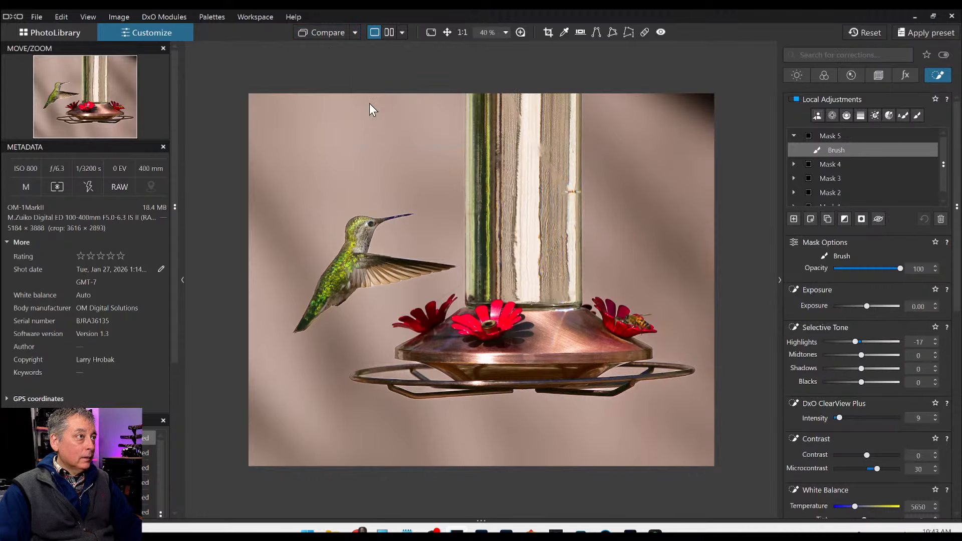
click(873, 38)
click(390, 35)
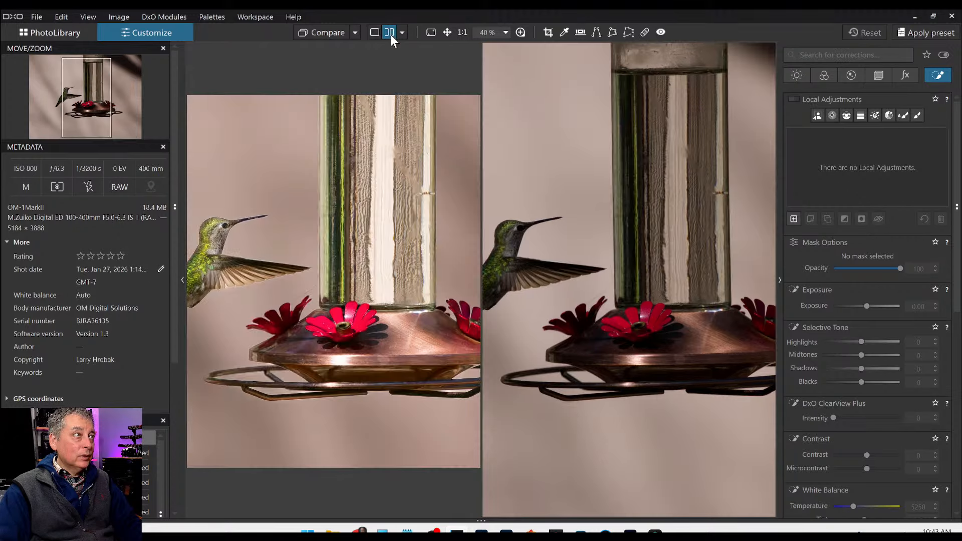
key(Tab)
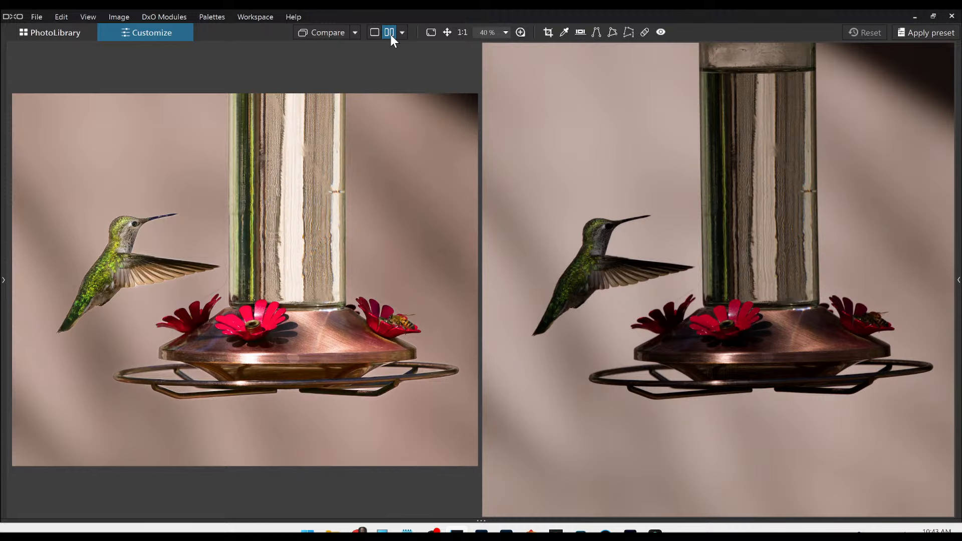
Examine the hummingbird's head, body feathers and wing up close in both versions, and compare the two full frames.
scroll(557, 298, down, 2)
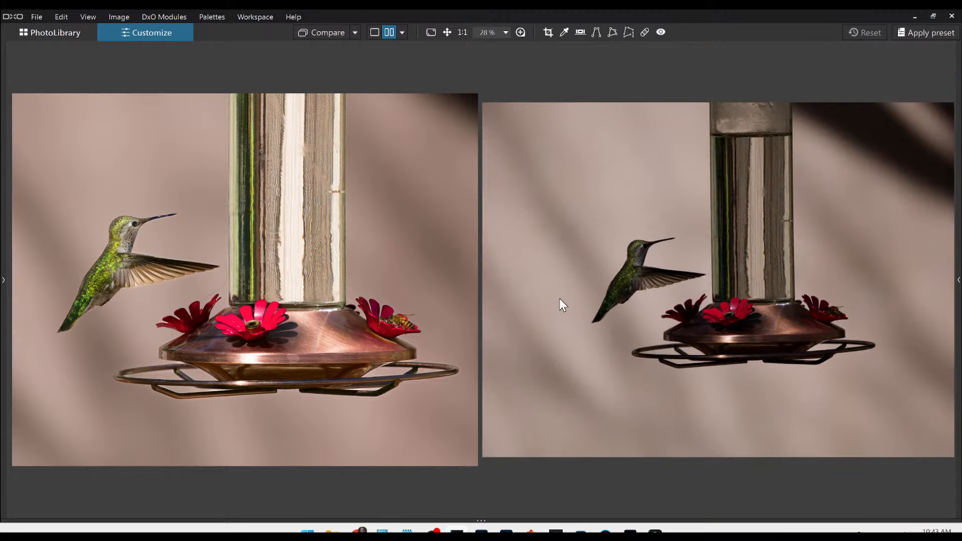
scroll(296, 316, down, 1)
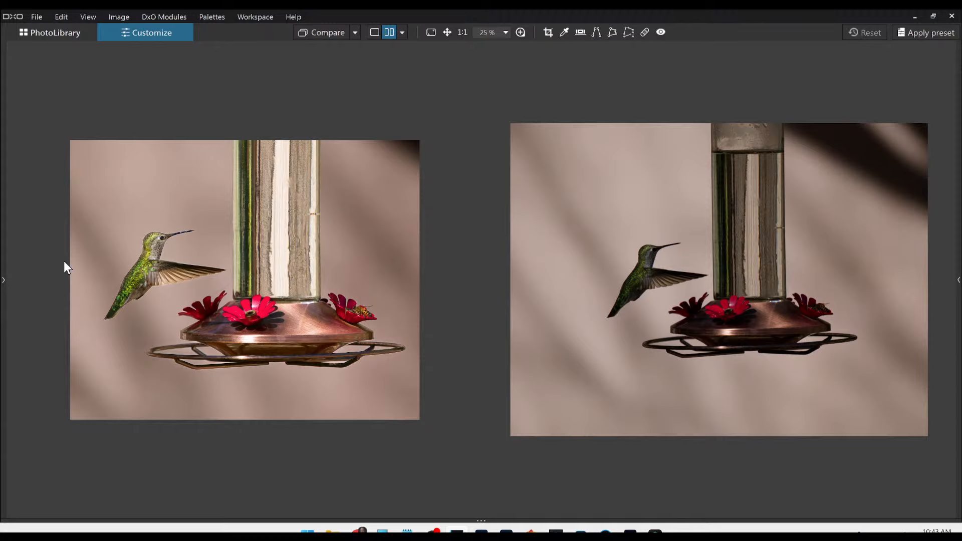
scroll(155, 290, up, 1)
scroll(491, 301, up, 1)
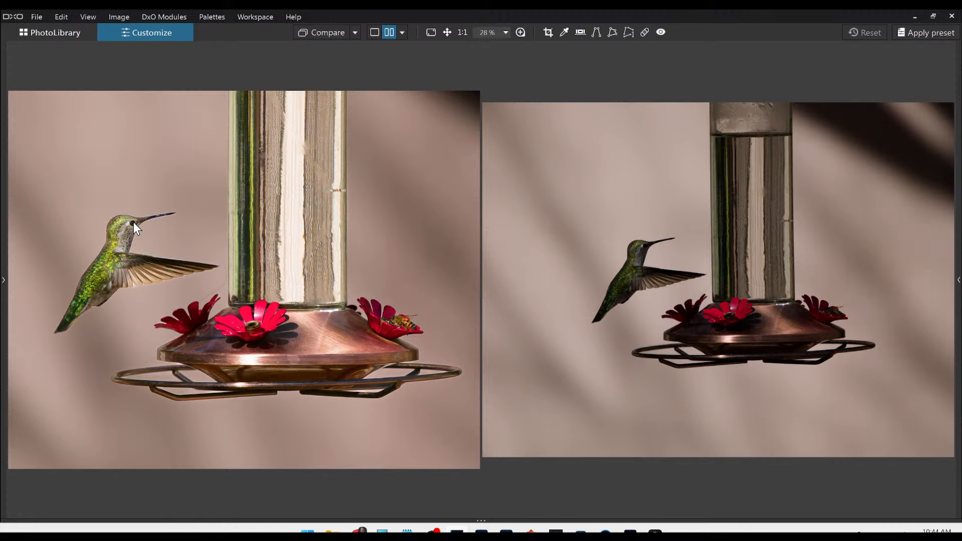
scroll(208, 304, up, 5)
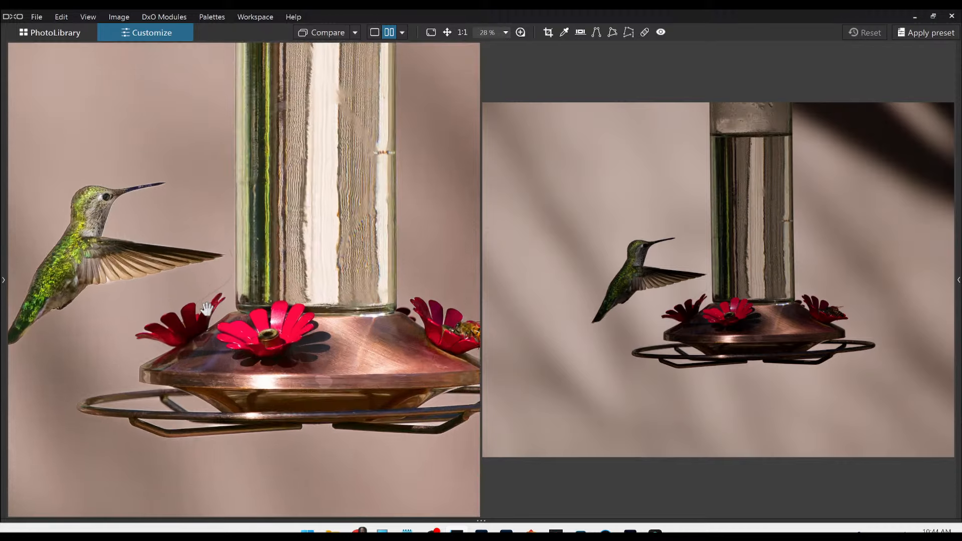
drag(208, 273, 482, 321)
scroll(668, 272, up, 5)
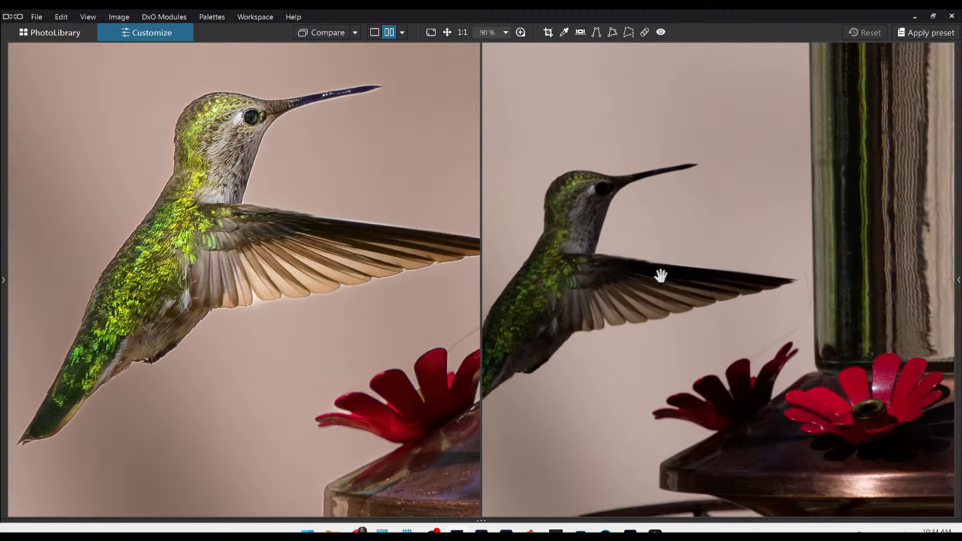
drag(638, 303, 763, 252)
scroll(712, 232, up, 2)
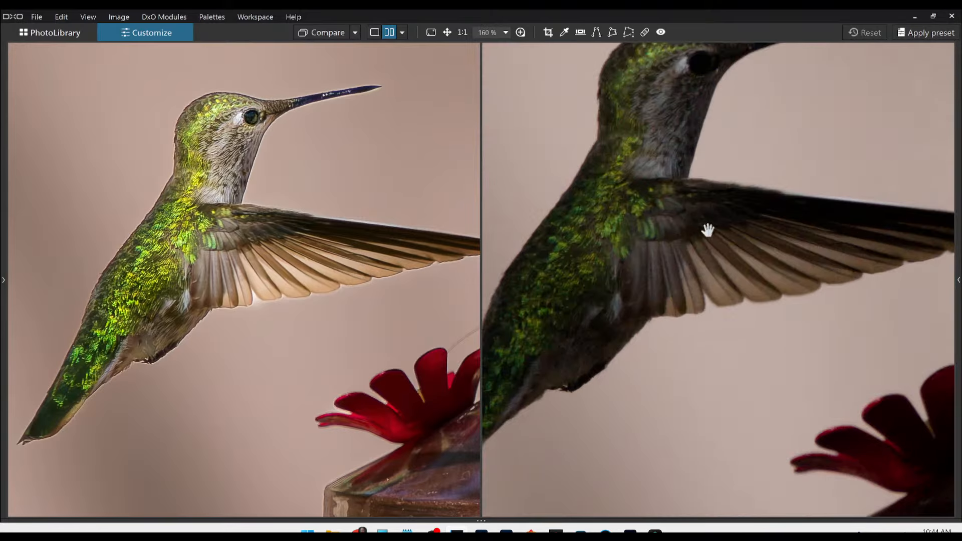
drag(655, 176, 692, 220)
scroll(336, 277, up, 3)
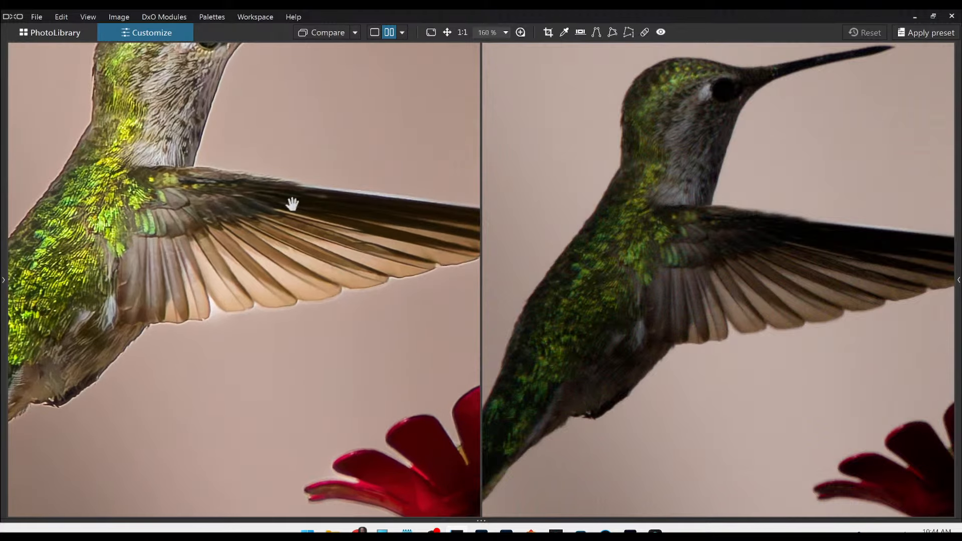
drag(292, 204, 368, 312)
scroll(380, 312, down, 1)
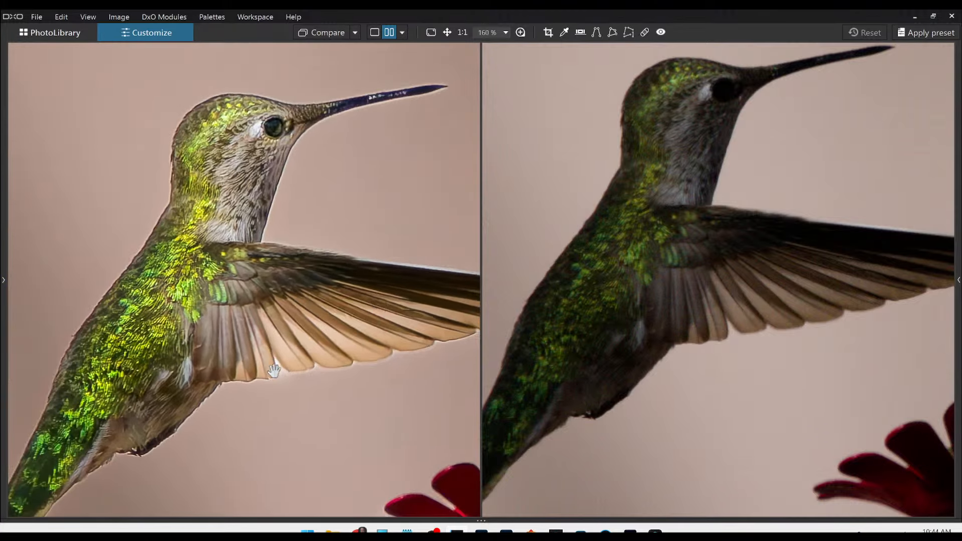
drag(629, 221, 617, 268)
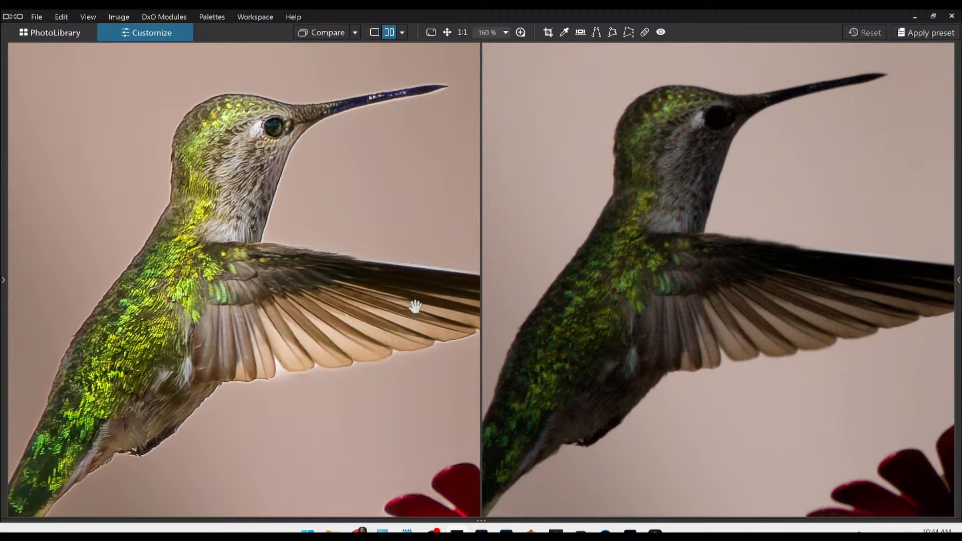
drag(400, 308, 393, 325)
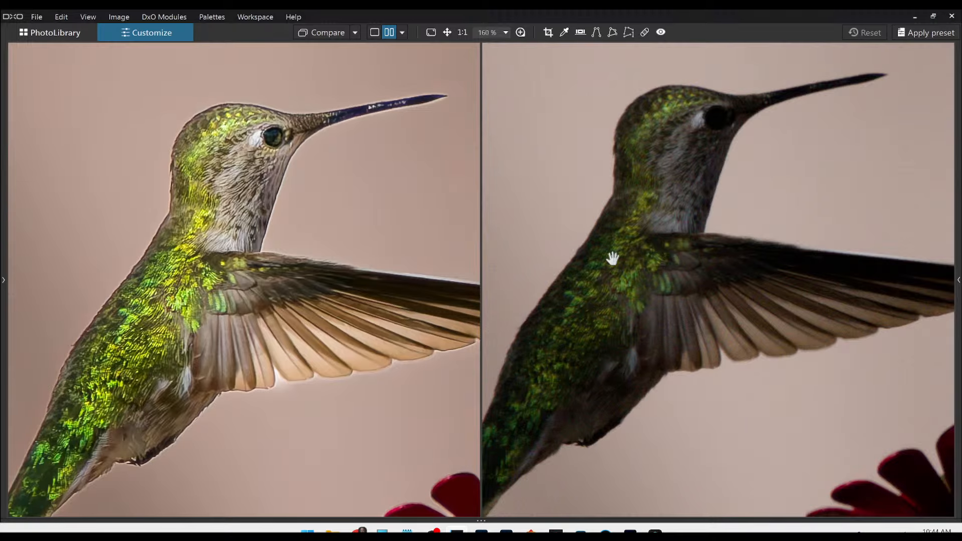
scroll(406, 236, down, 5)
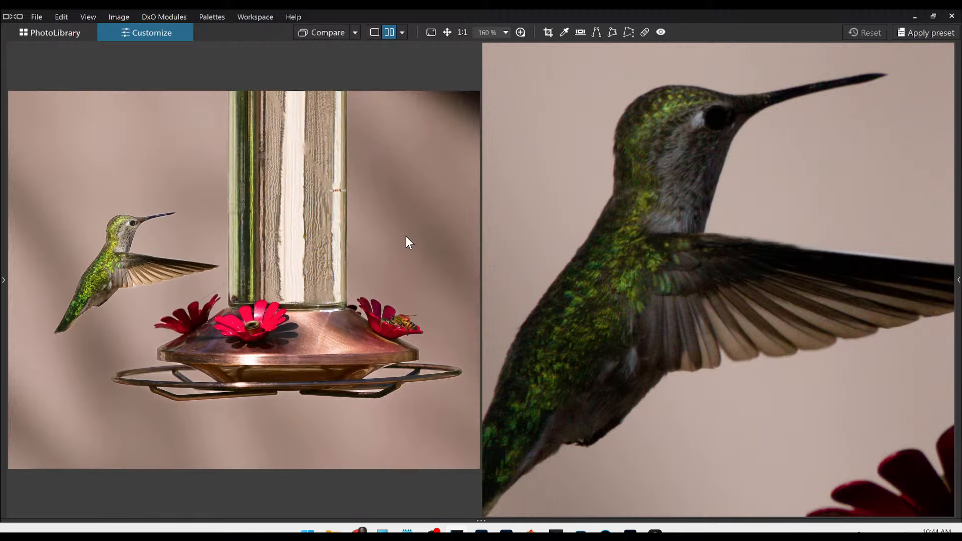
scroll(628, 237, down, 5)
scroll(629, 239, down, 2)
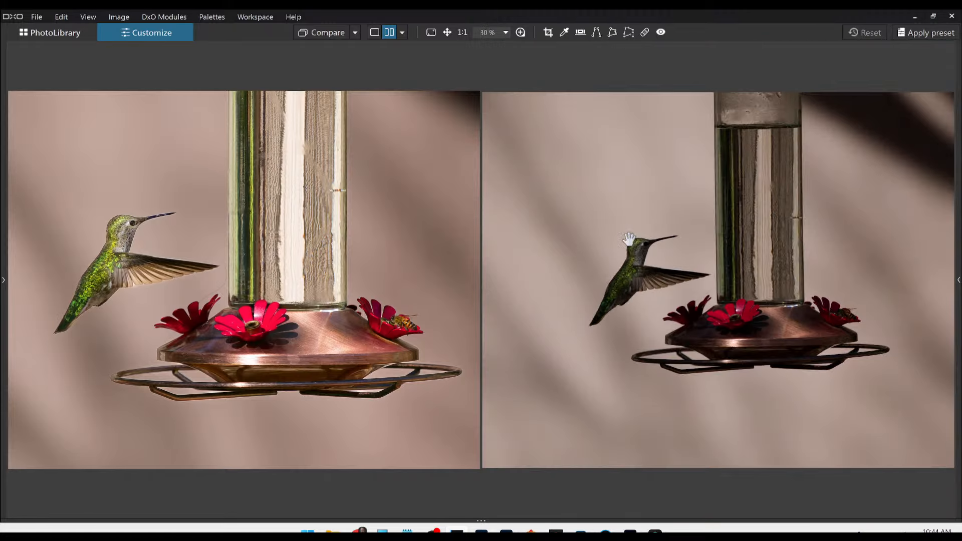
scroll(372, 251, down, 1)
scroll(373, 251, up, 1)
Return to the photo library, reveal the image browser, and select the fountain statues photo.
click(74, 31)
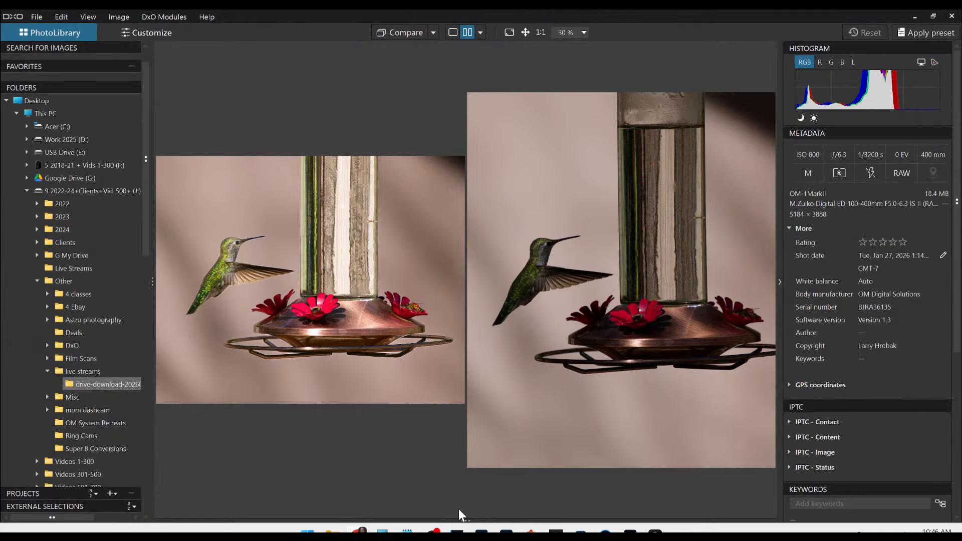
click(463, 521)
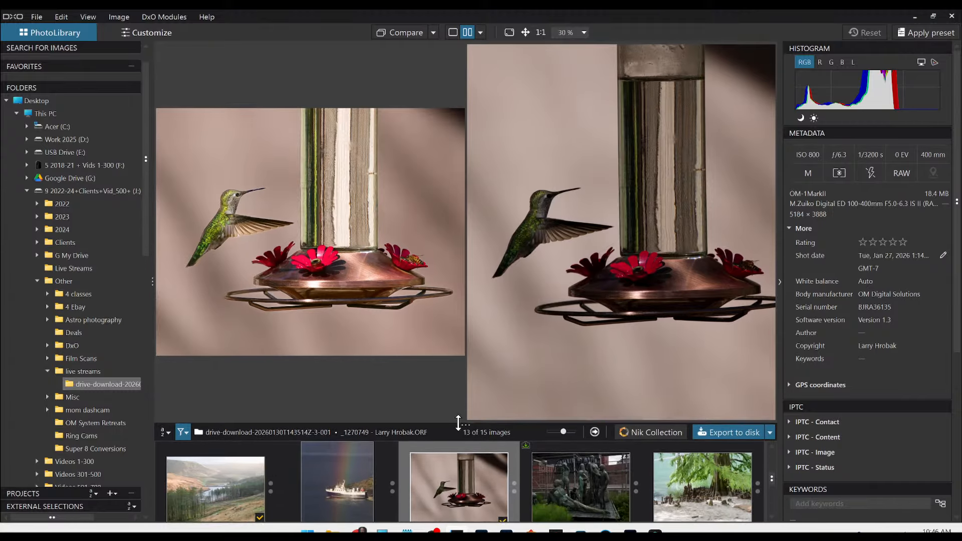
click(552, 474)
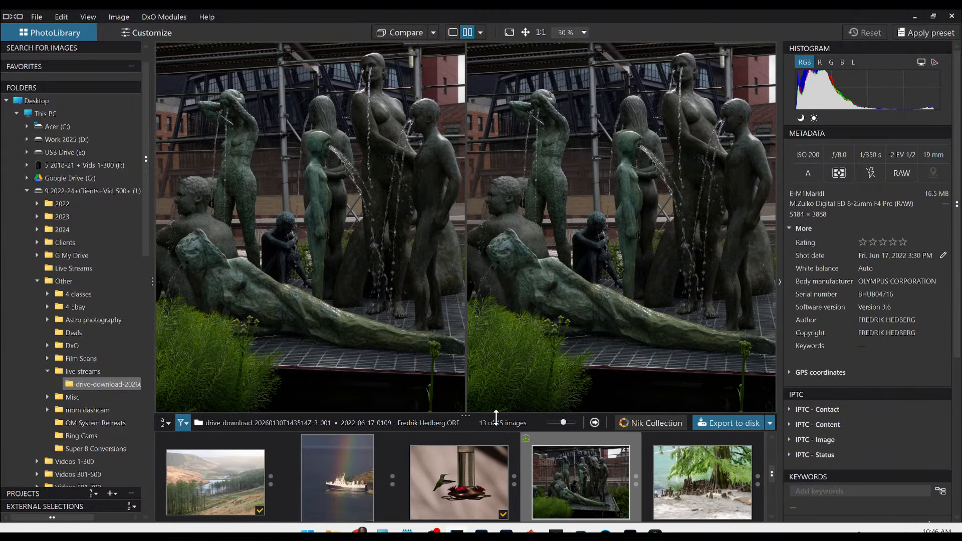
Download and install the DxO Module for the Olympus OM-D E-M1 Mark II with the M.Zuiko Digital ED 8-25mm F4 Pro (RAW).
click(526, 439)
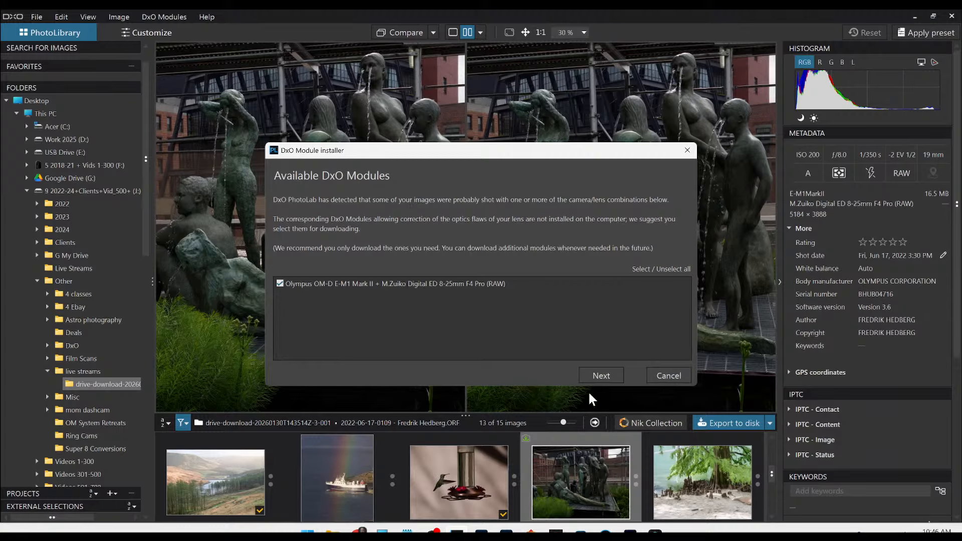
click(601, 376)
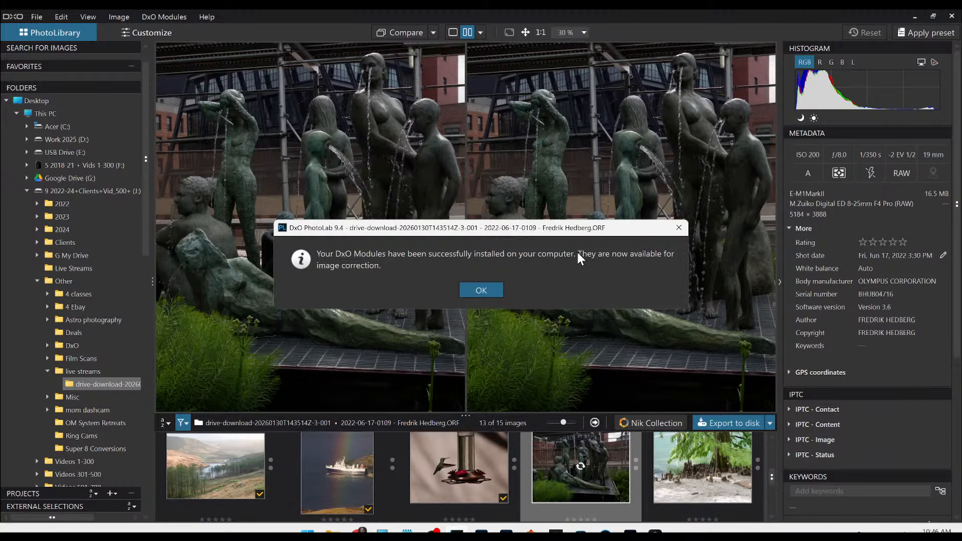
click(490, 291)
Switch to single-image view and open the statues photo for editing in the Customize workspace.
click(453, 32)
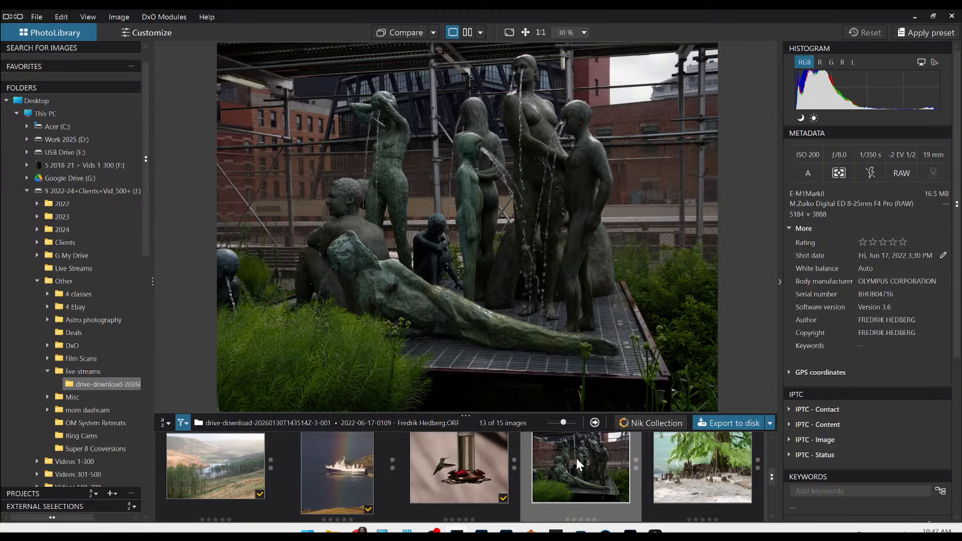
click(143, 33)
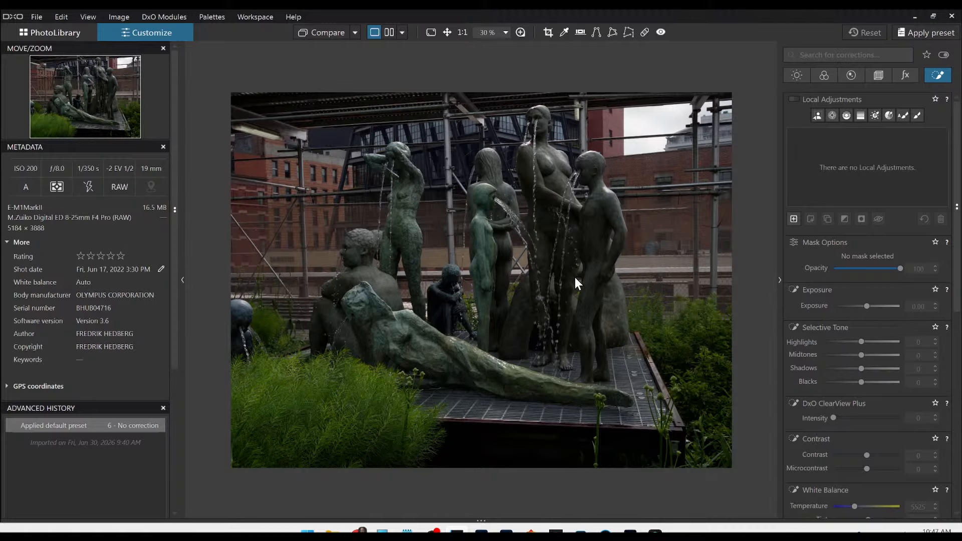
scroll(568, 284, up, 1)
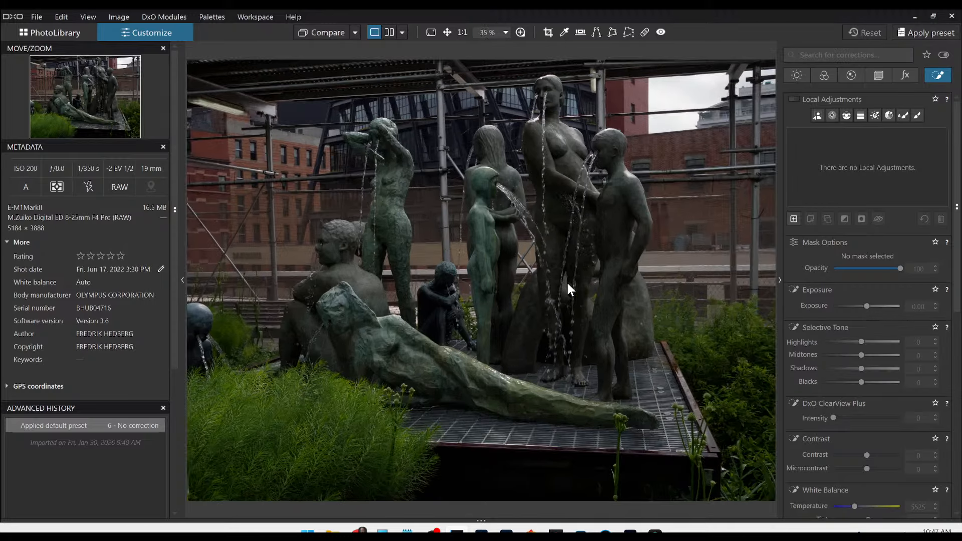
scroll(568, 283, down, 1)
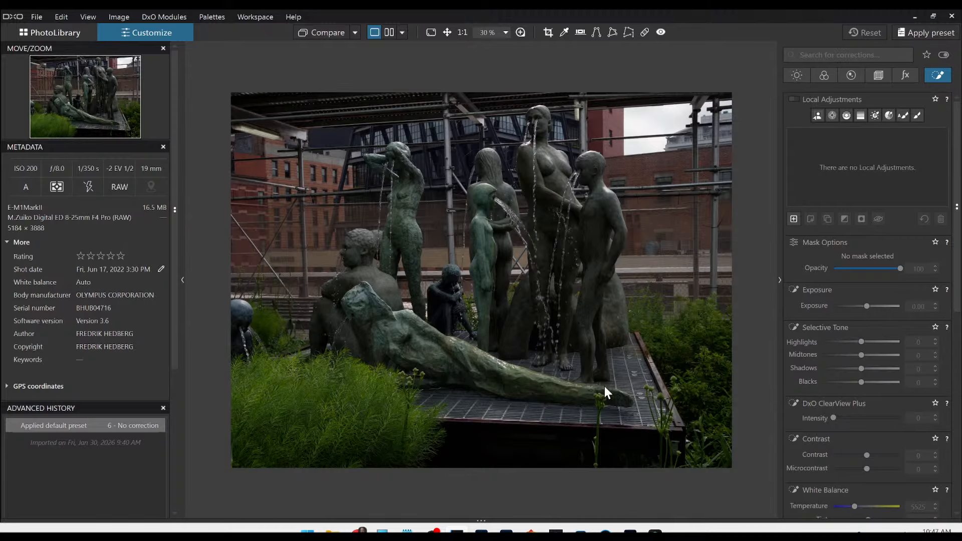
Turn on automatic perspective correction at intensity 100 and set the crop correction to Auto based on keystoning / horizon.
click(877, 79)
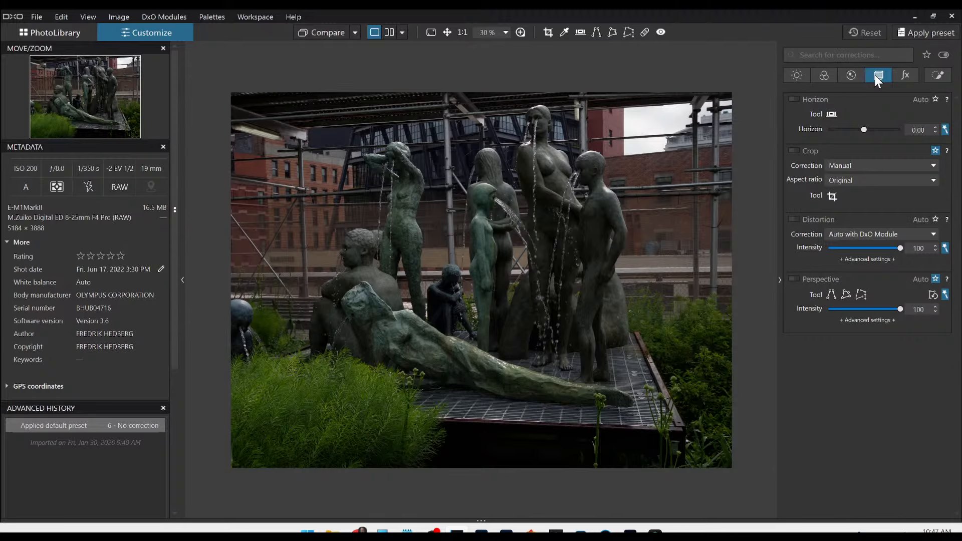
click(790, 280)
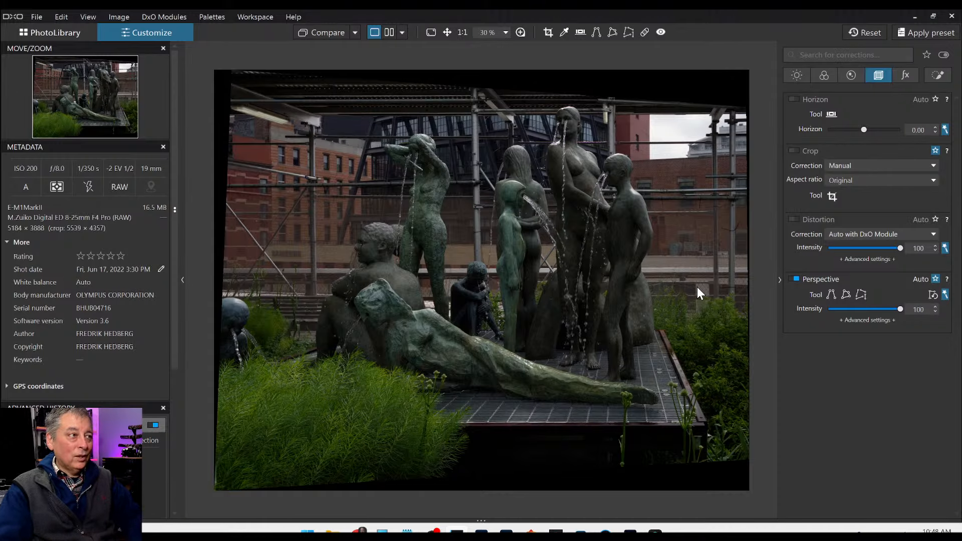
click(848, 167)
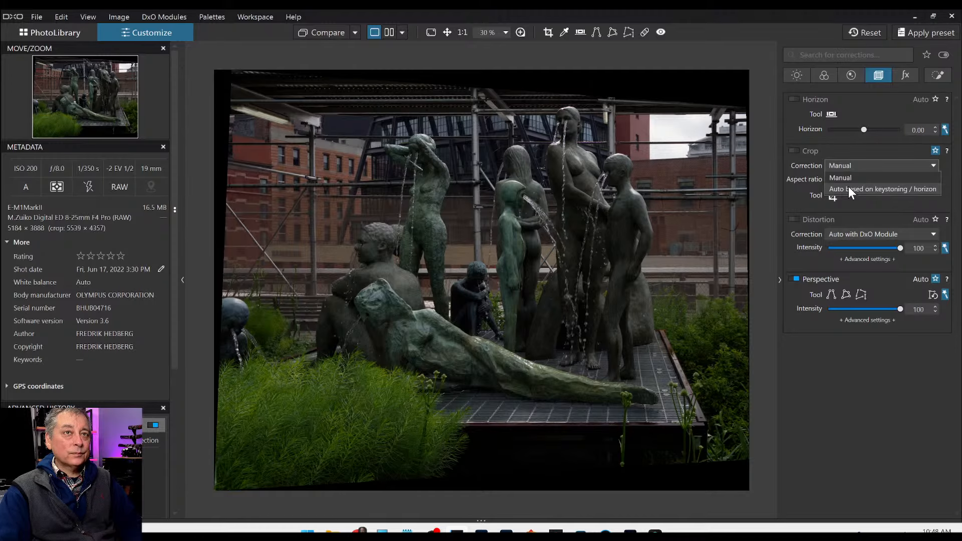
click(849, 188)
Apply the demo default preset from the general purpose presets to the statues photo.
click(853, 75)
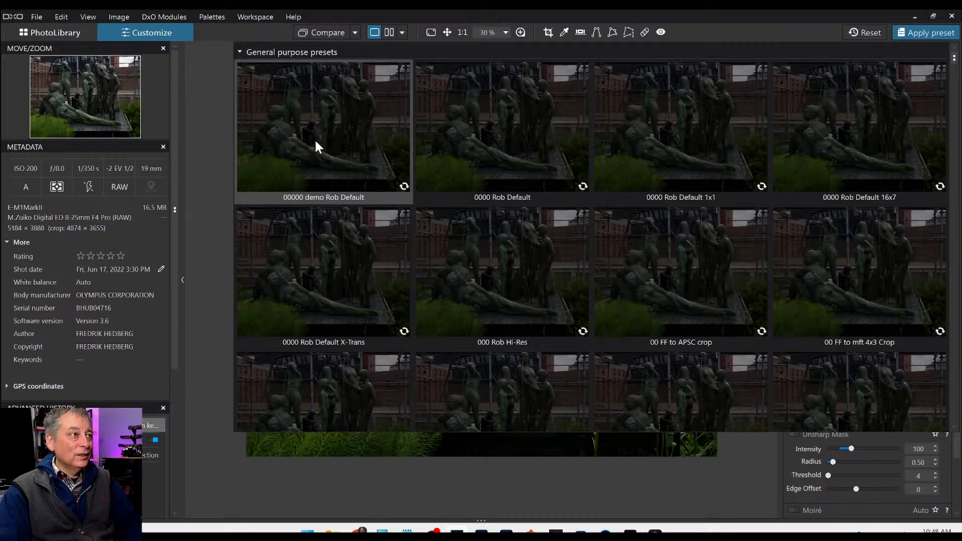
click(314, 141)
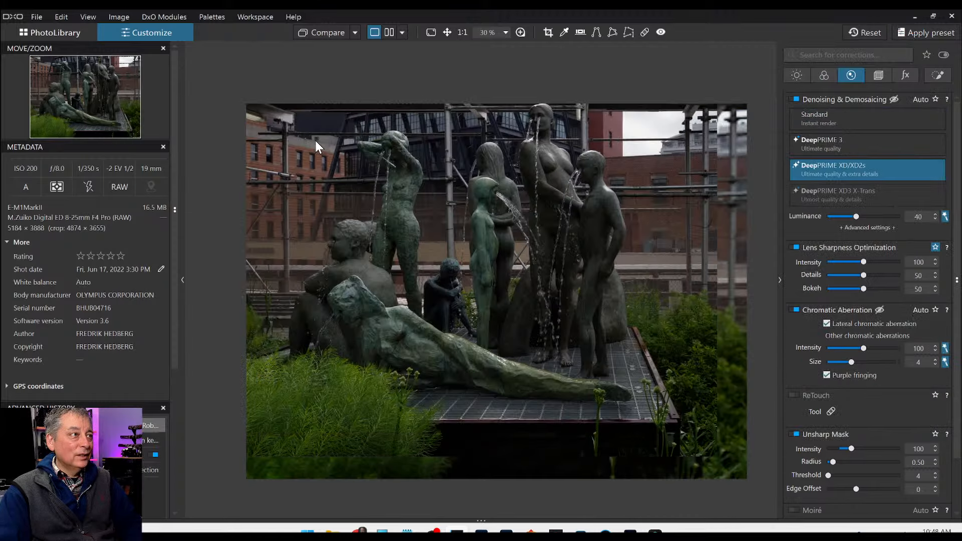
Reposition the 4877 × 3657 px crop frame slightly higher in the statues photo, keeping the original aspect ratio, and inspect its upper right corner.
click(882, 74)
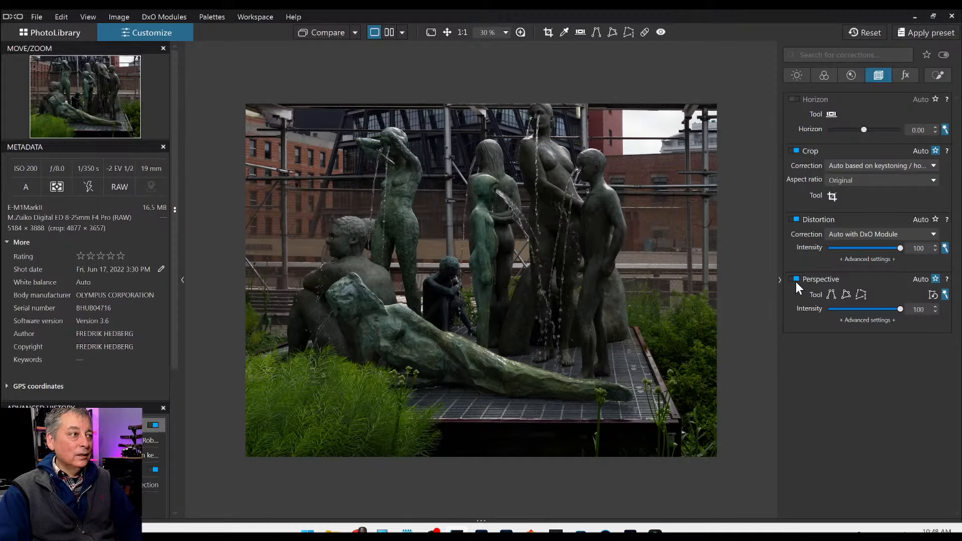
click(832, 196)
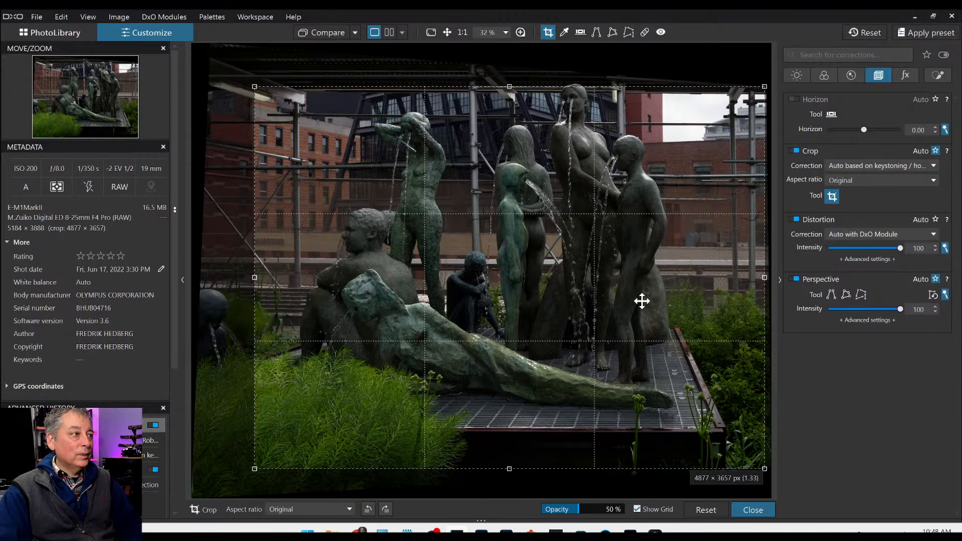
drag(640, 300, 637, 286)
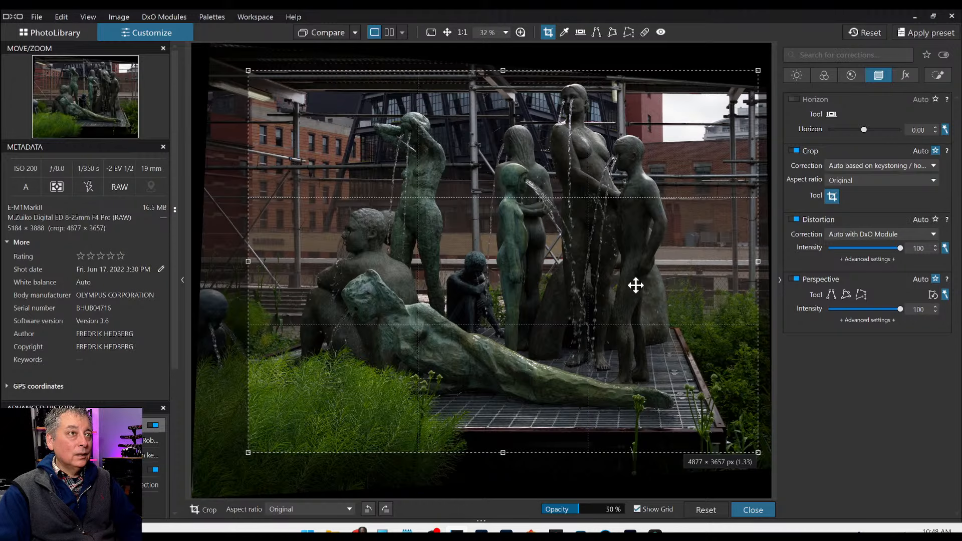
scroll(767, 53, up, 2)
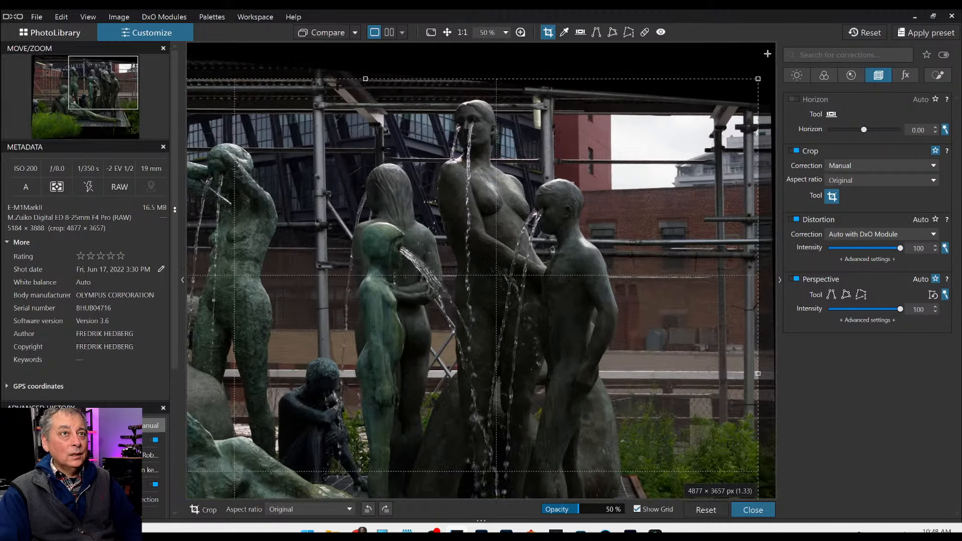
scroll(767, 53, up, 2)
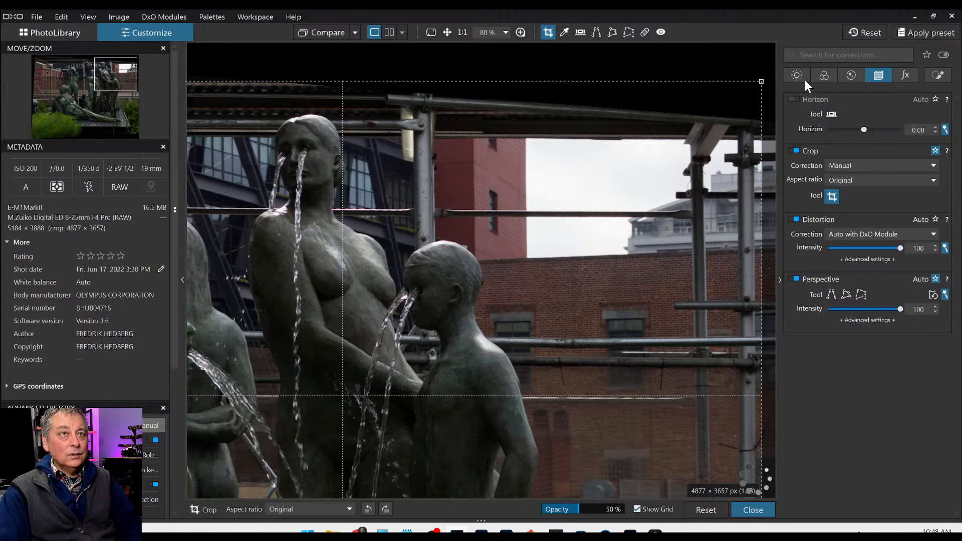
Raise the statues photo's exposure to 2.88 with manual correction.
click(799, 76)
drag(852, 126, 889, 132)
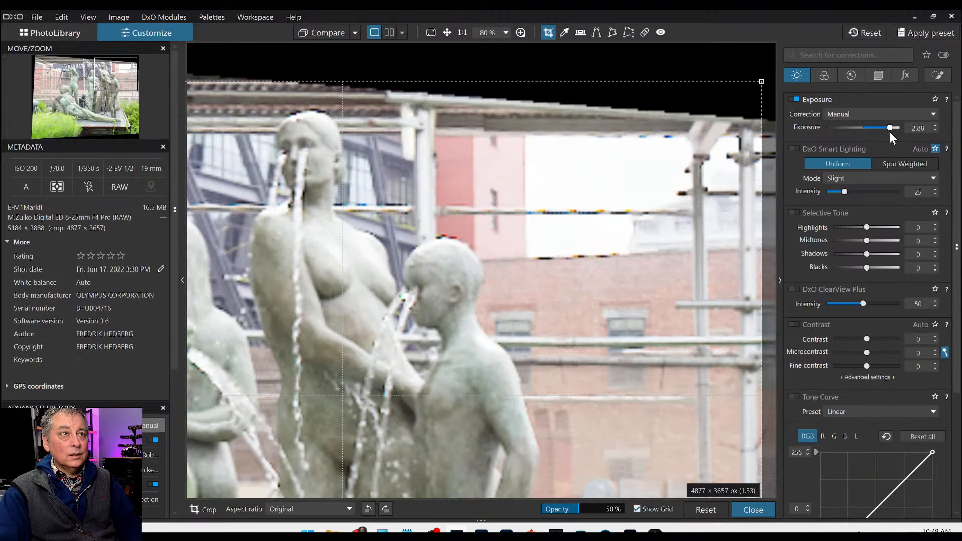
Shrink the crop frame from its upper right corner to about 4677 × 3508 px, excluding the black border.
scroll(608, 206, down, 1)
scroll(608, 206, down, 4)
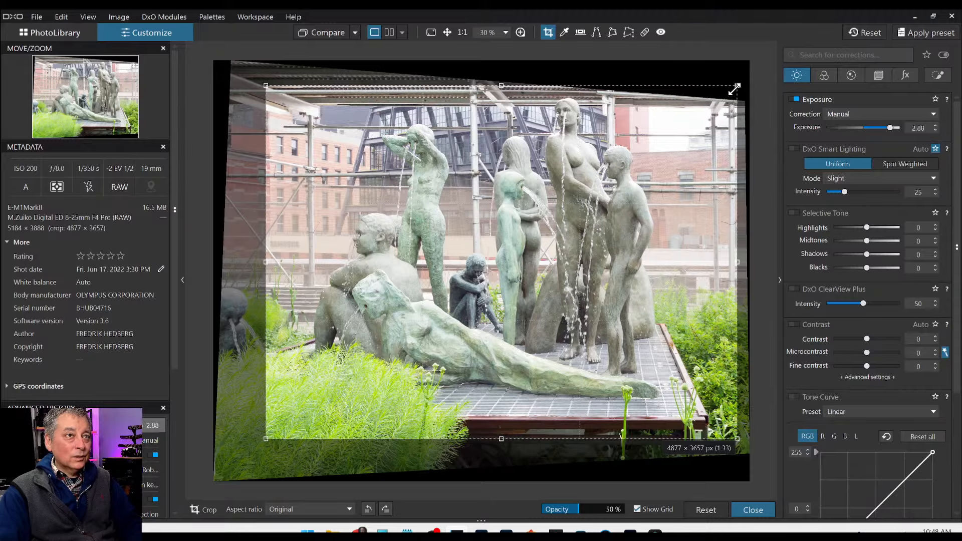
drag(736, 87, 716, 104)
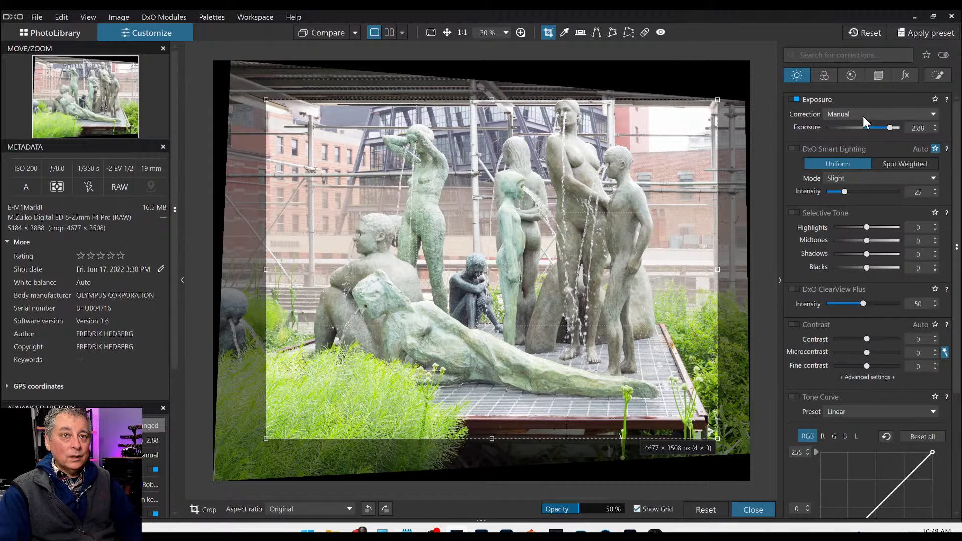
Set the crop aspect ratio to 5 × 4, reduce the frame to about 4430 × 3544 px and shift it up around the statues.
click(878, 76)
click(858, 179)
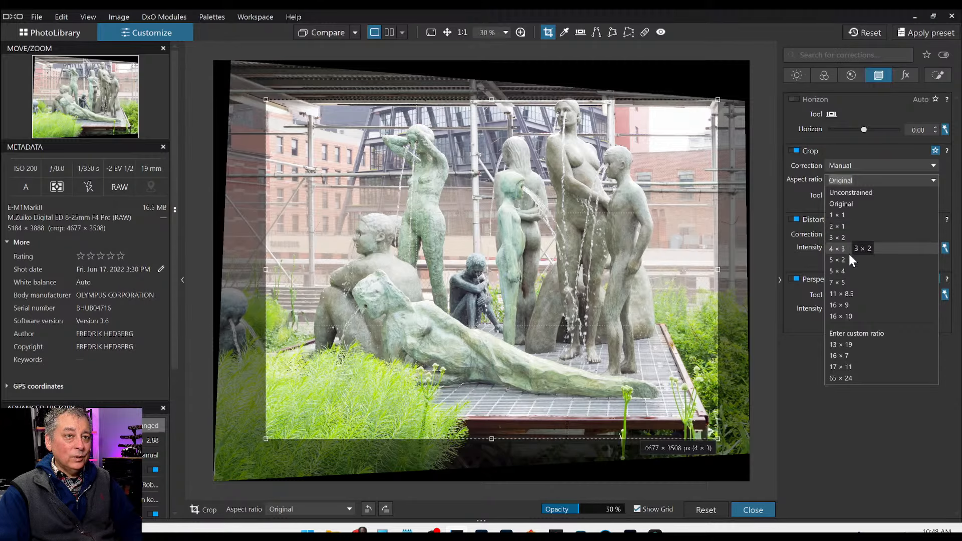
click(852, 271)
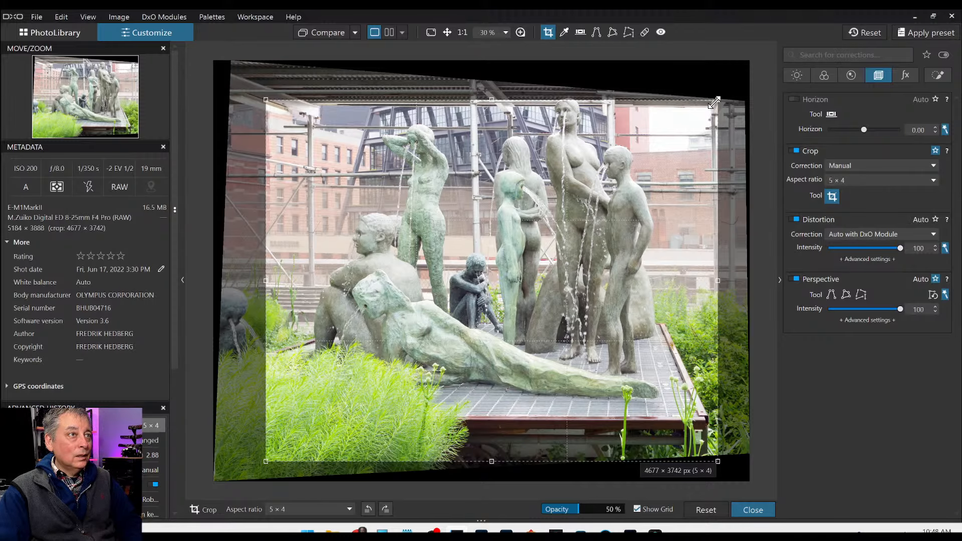
drag(716, 101, 684, 115)
drag(633, 177, 624, 153)
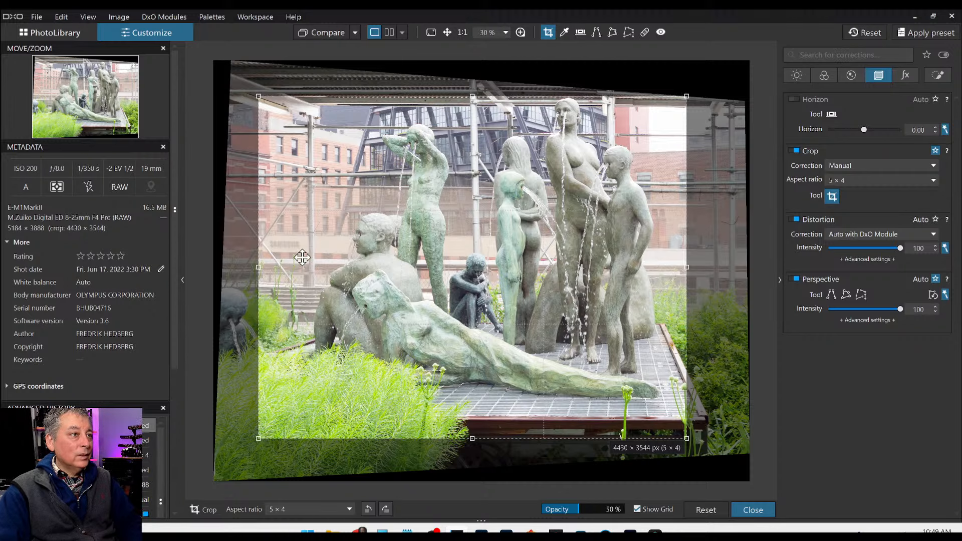
Reshape the crop frame into a 4 × 5 portrait of about 3034 × 3792 px, positioned over the central statue group.
drag(261, 102, 485, 87)
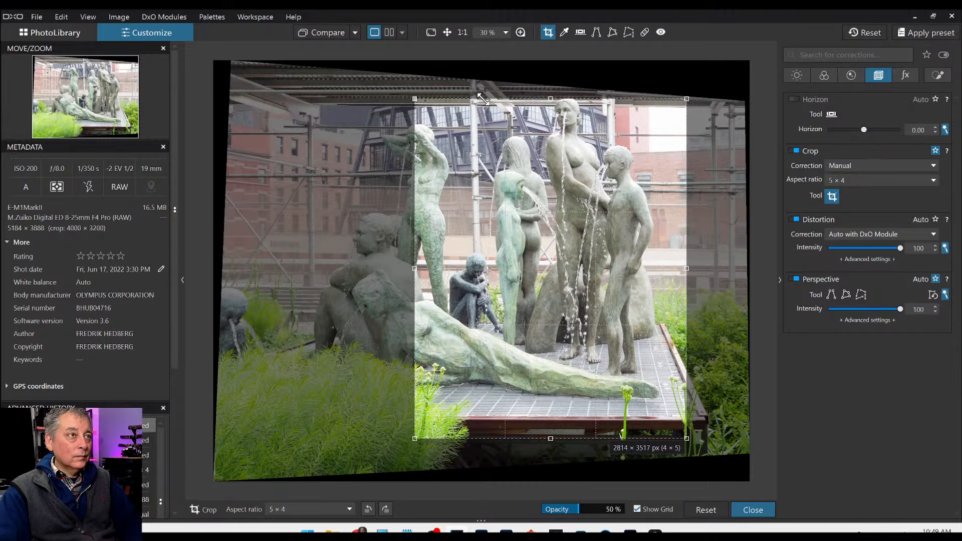
drag(561, 180, 519, 176)
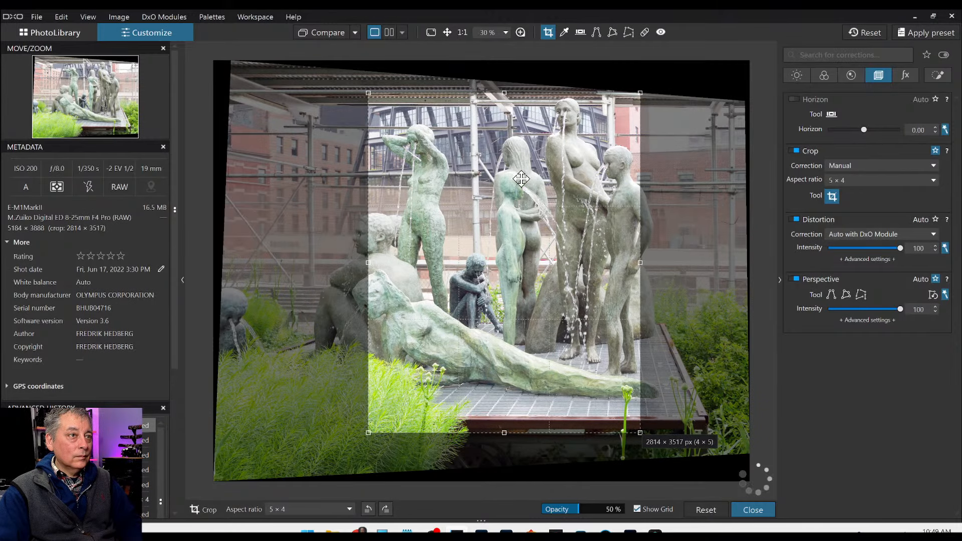
drag(640, 433, 653, 448)
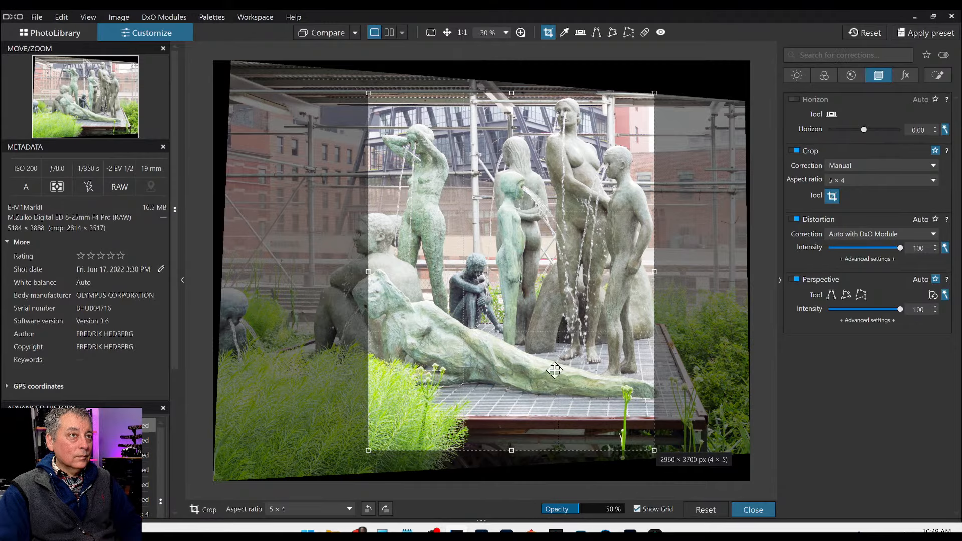
drag(545, 361, 540, 361)
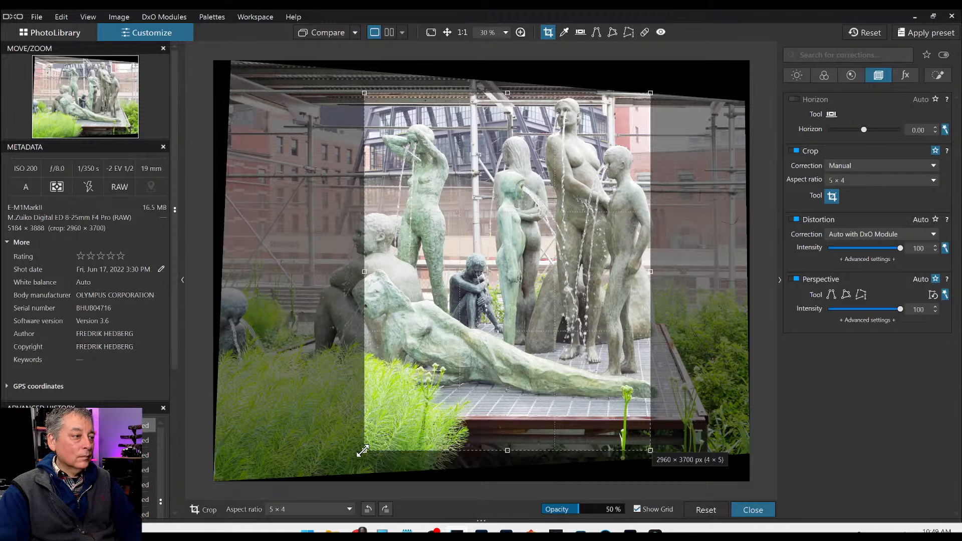
mouse_move(364, 450)
mouse_down()
mouse_move(333, 459)
mouse_move(349, 456)
mouse_move(356, 439)
mouse_up()
drag(395, 404, 373, 400)
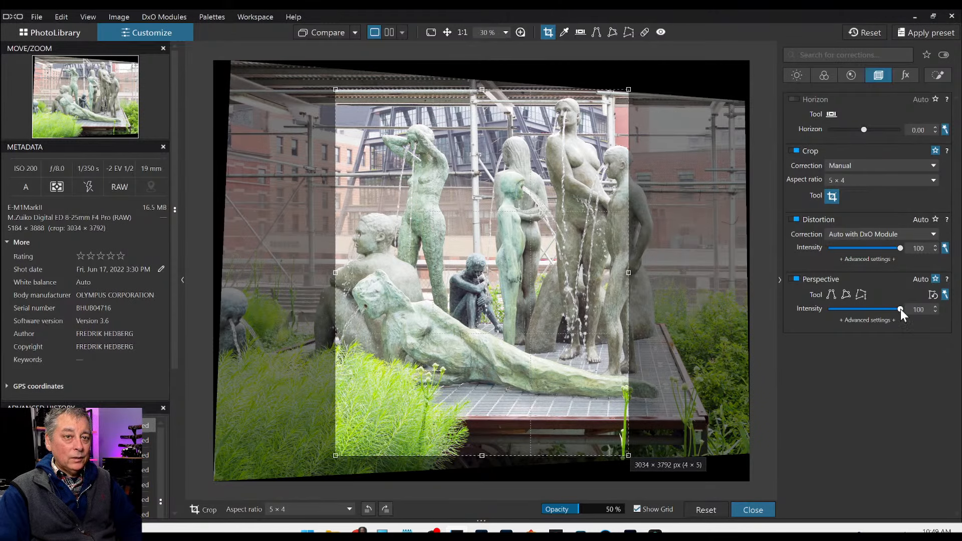
Reduce the perspective intensity to 61, then refit the portrait crop to about 3009 × 3762 px and apply it.
drag(900, 309, 872, 306)
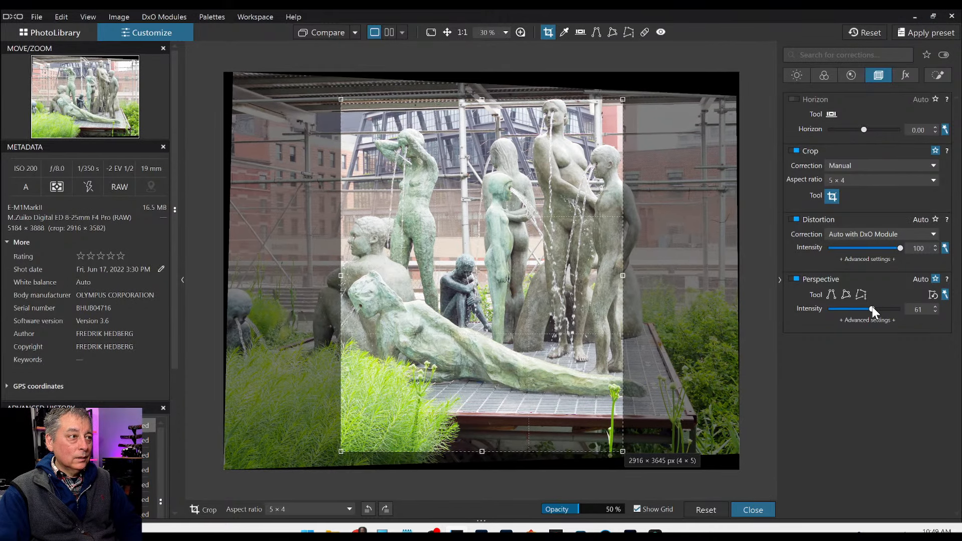
drag(626, 279, 634, 275)
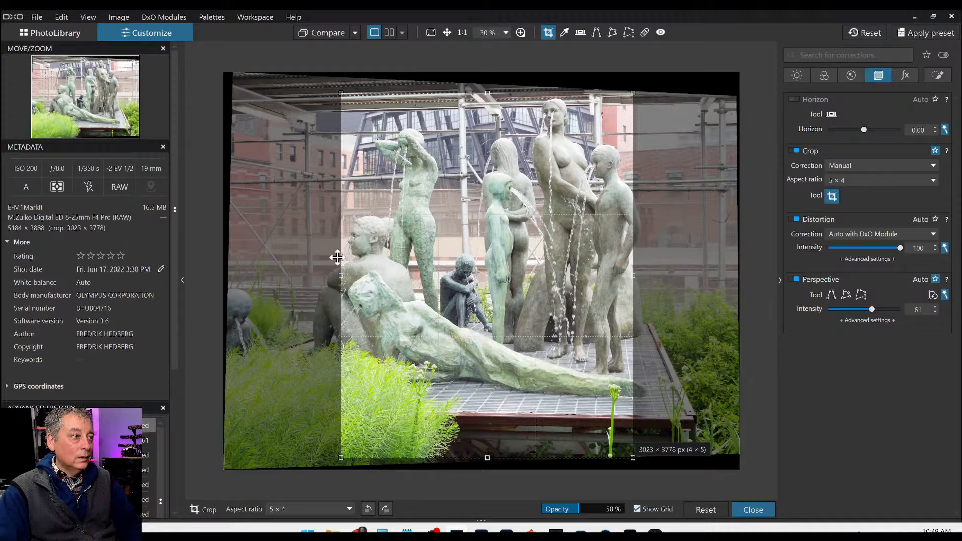
drag(339, 275, 341, 274)
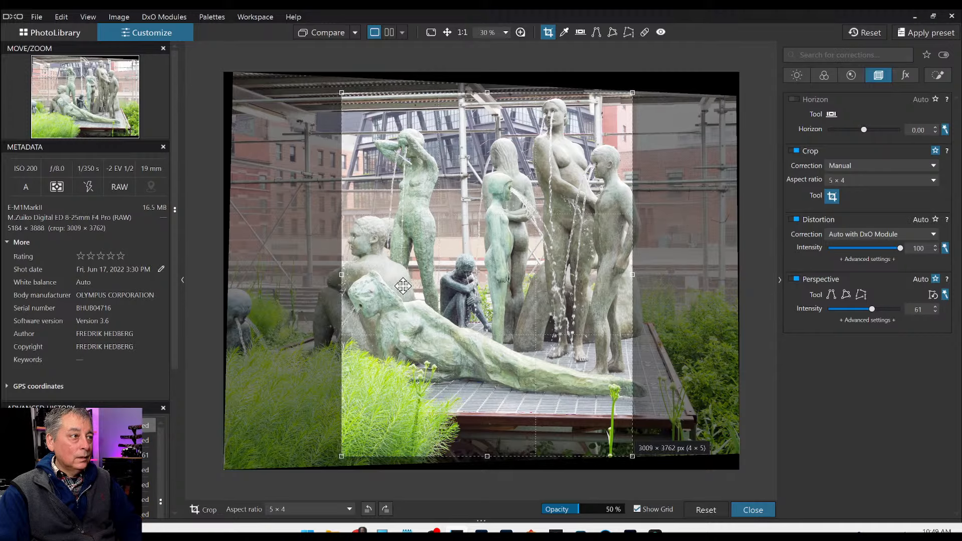
drag(403, 286, 403, 286)
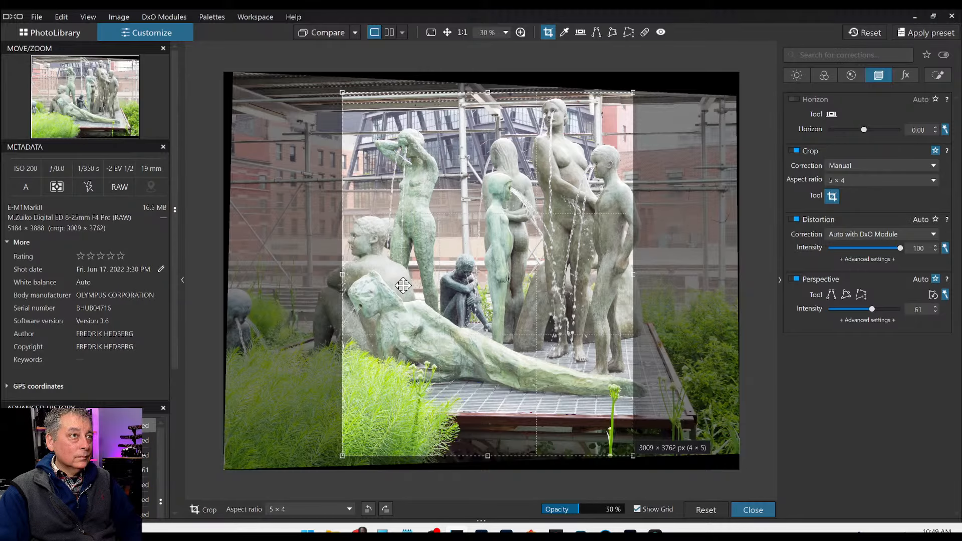
key(Return)
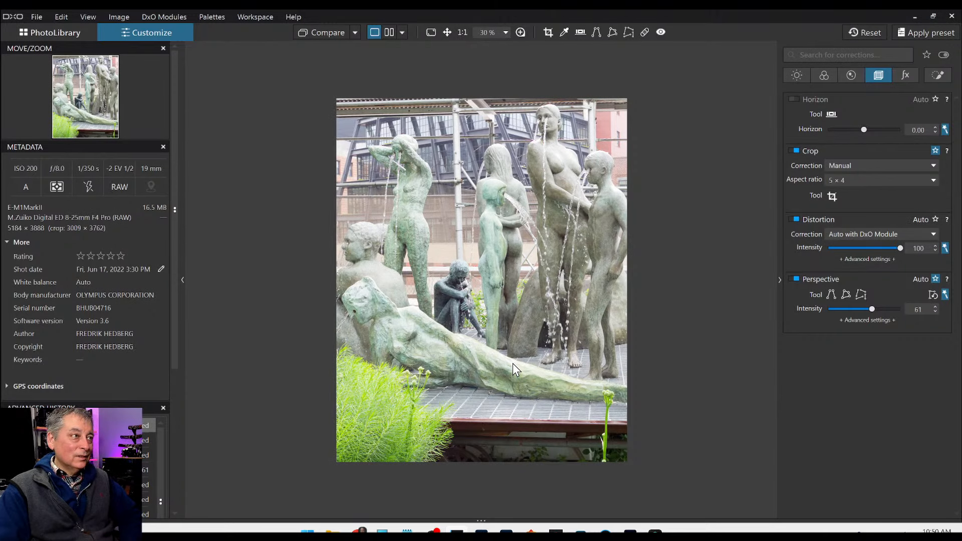
Reset the statues photo's exposure correction to 0.00.
click(801, 77)
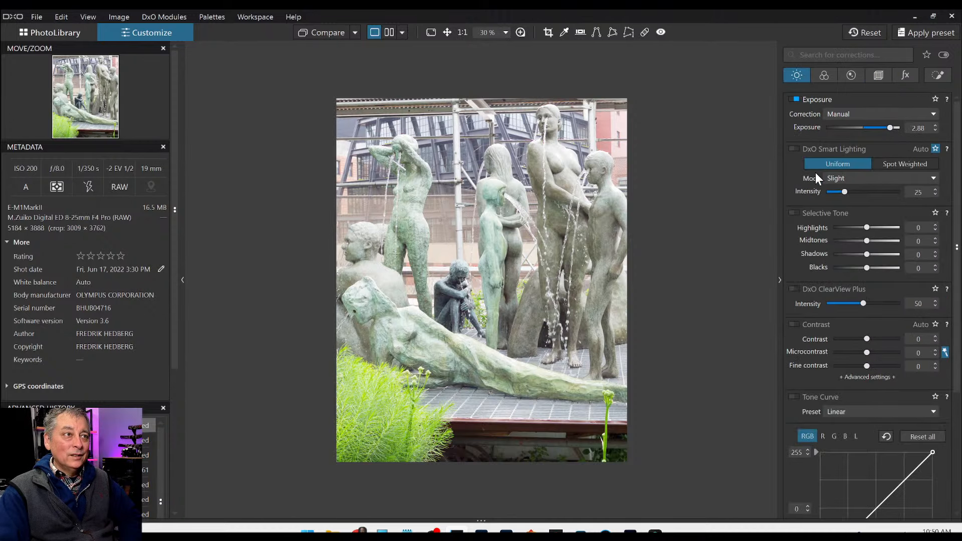
double_click(891, 128)
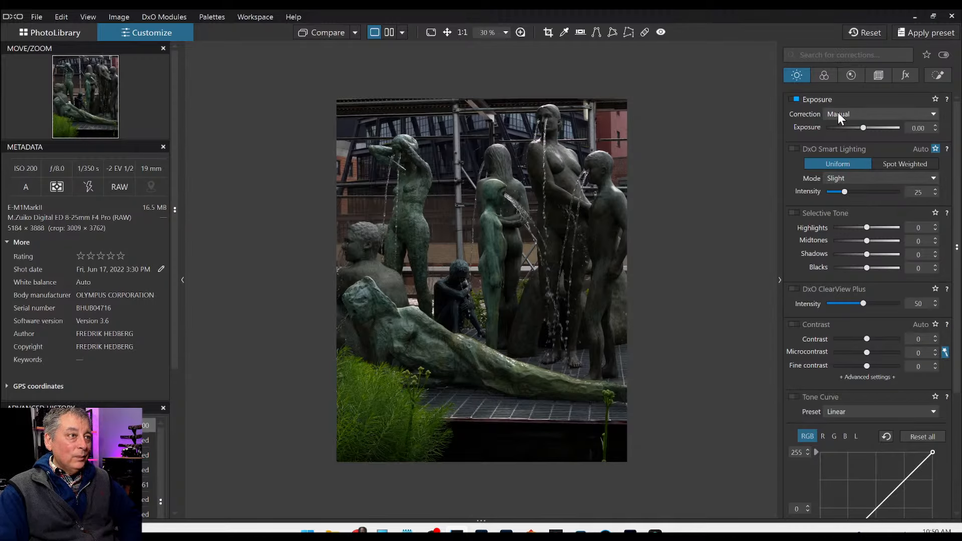
Warm the RAW white balance slightly, then sample it with the color picker from the background beside the crouching statue's head.
click(846, 77)
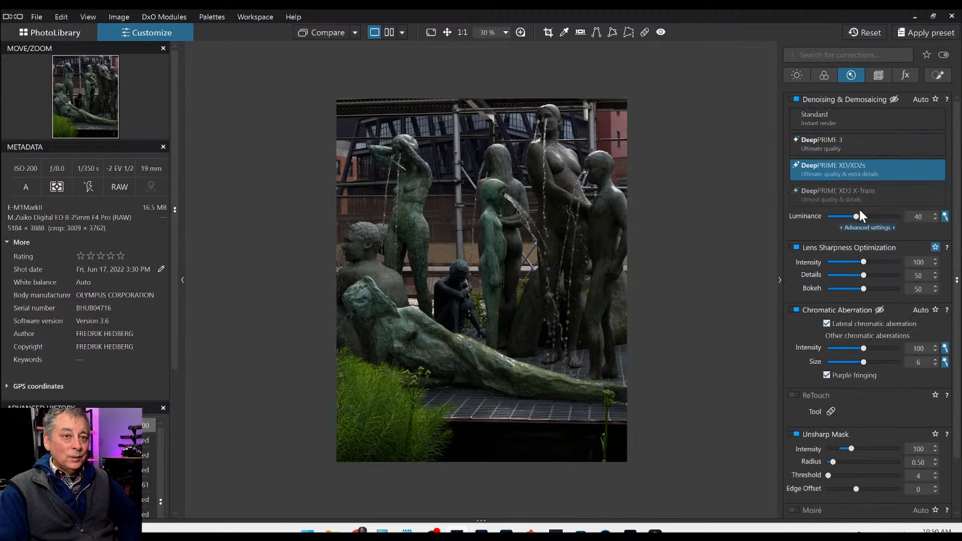
click(827, 78)
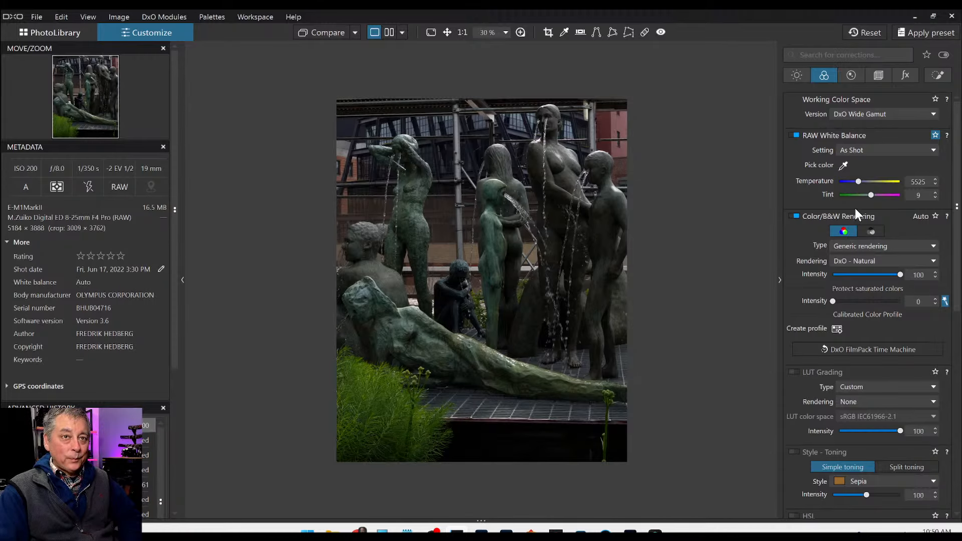
click(861, 183)
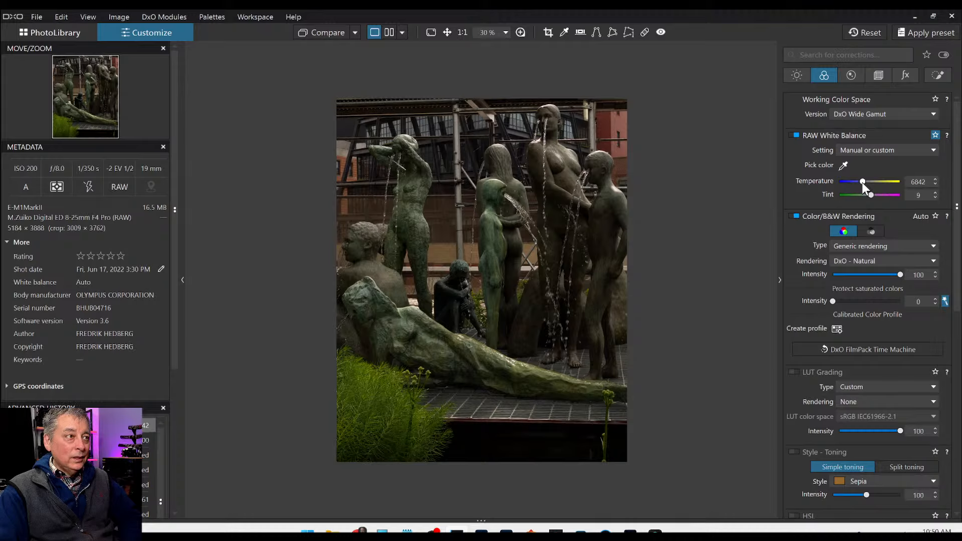
click(843, 166)
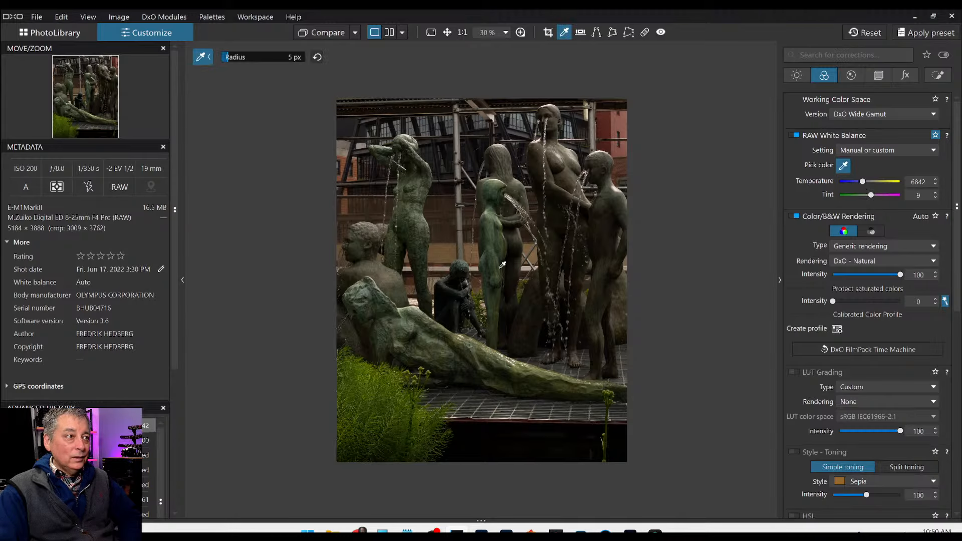
click(444, 266)
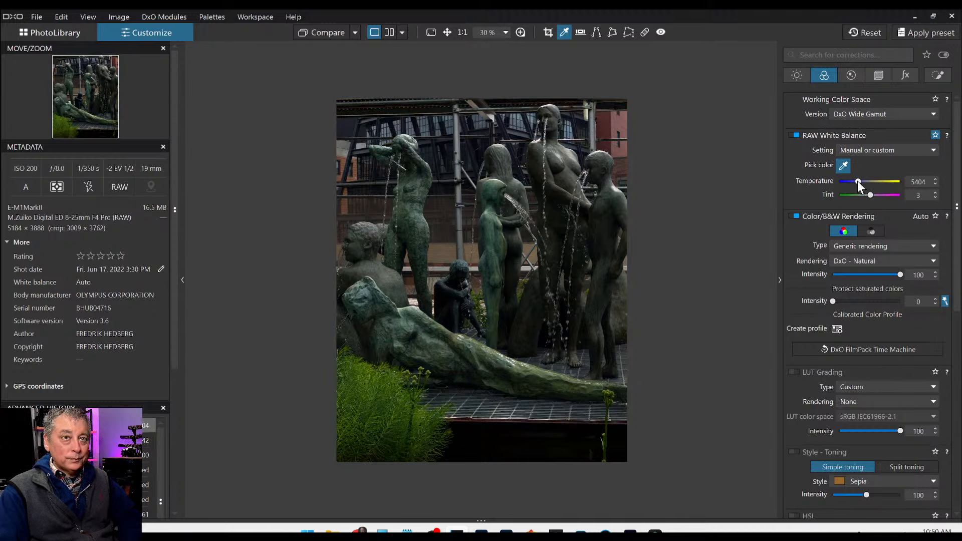
Fine-tune the RAW white balance temperature to 6025.
click(857, 181)
scroll(858, 181, up, 4)
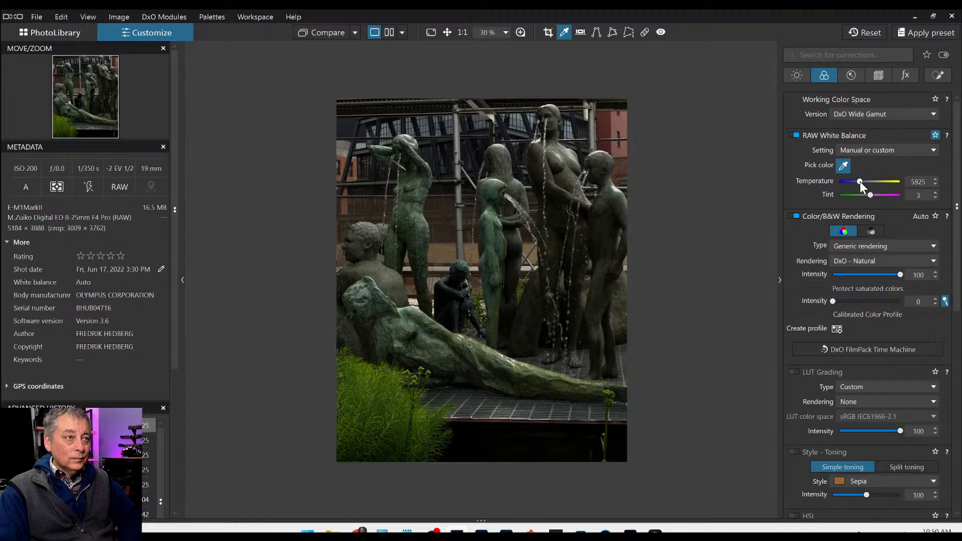
scroll(860, 182, up, 3)
scroll(863, 182, down, 12)
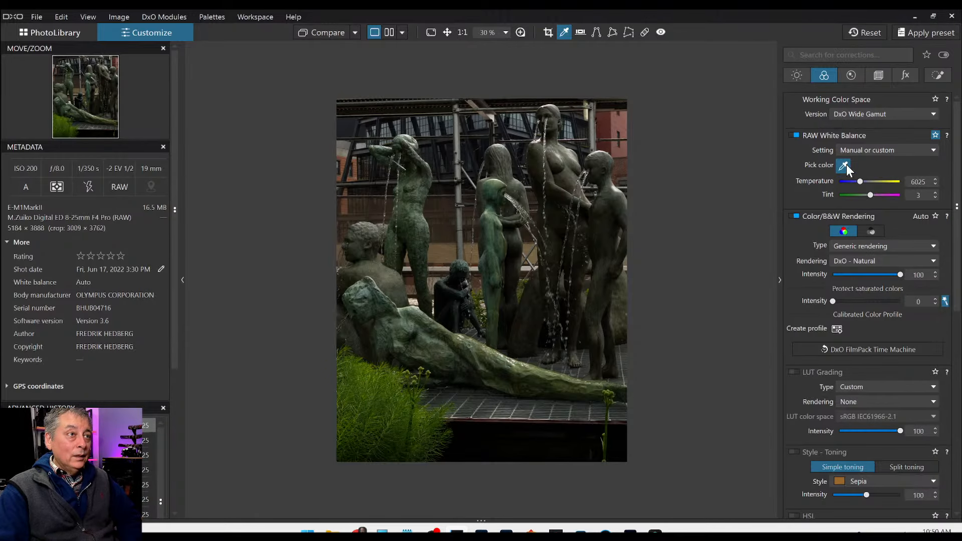
Create an AI mask of the rightmost standing statue, and delete the separate second mask made on the tall statue beside it.
click(938, 76)
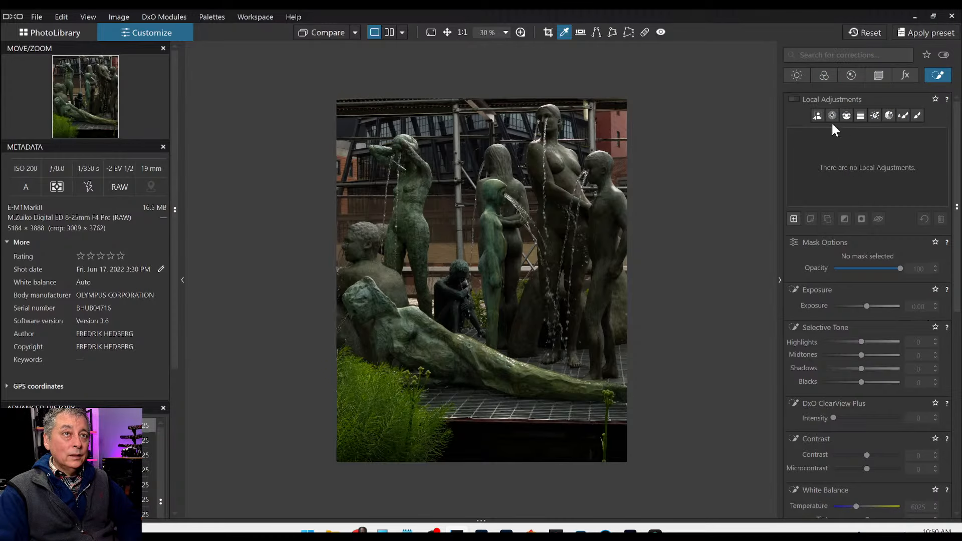
click(817, 116)
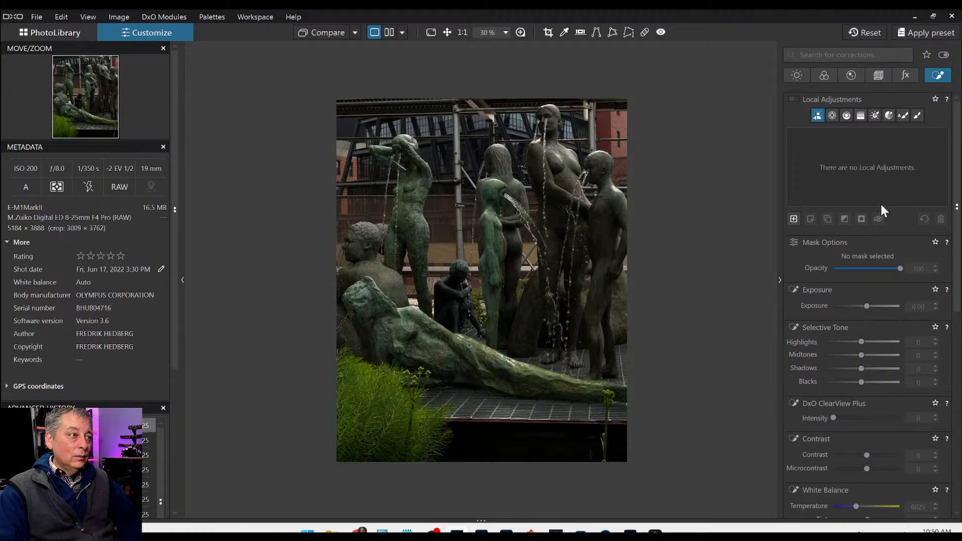
click(611, 210)
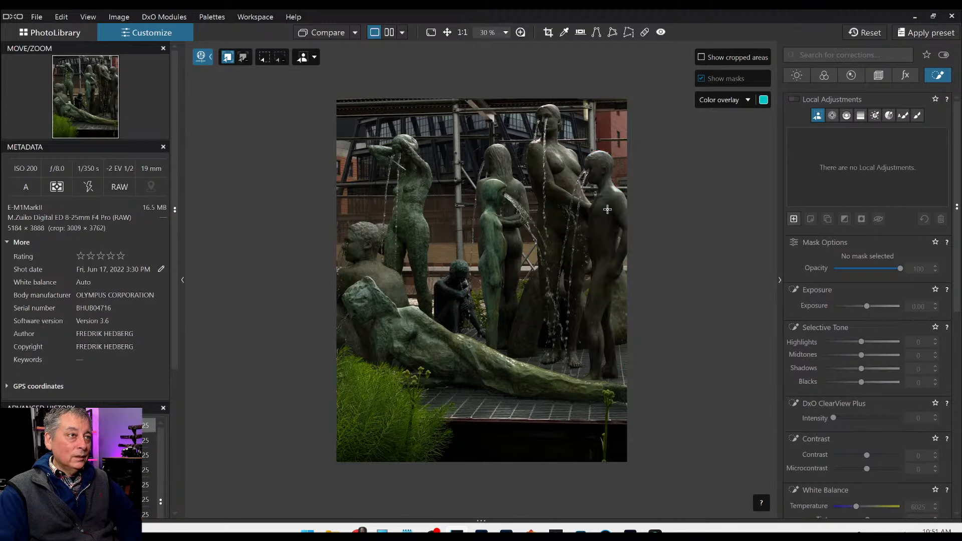
click(569, 196)
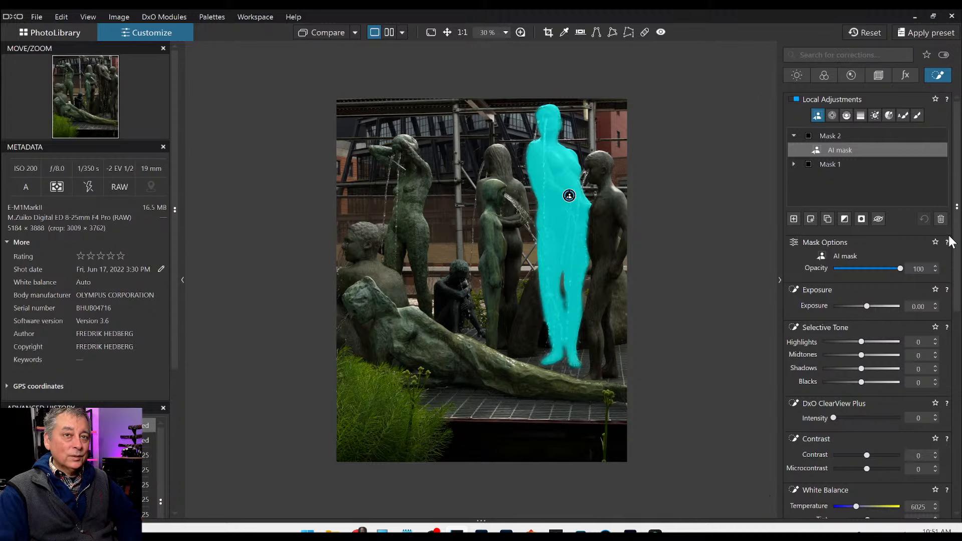
click(941, 221)
Add AI selections of the tall, two middle, crouching, reclining, seated and far-left standing statues to Mask 1.
click(835, 137)
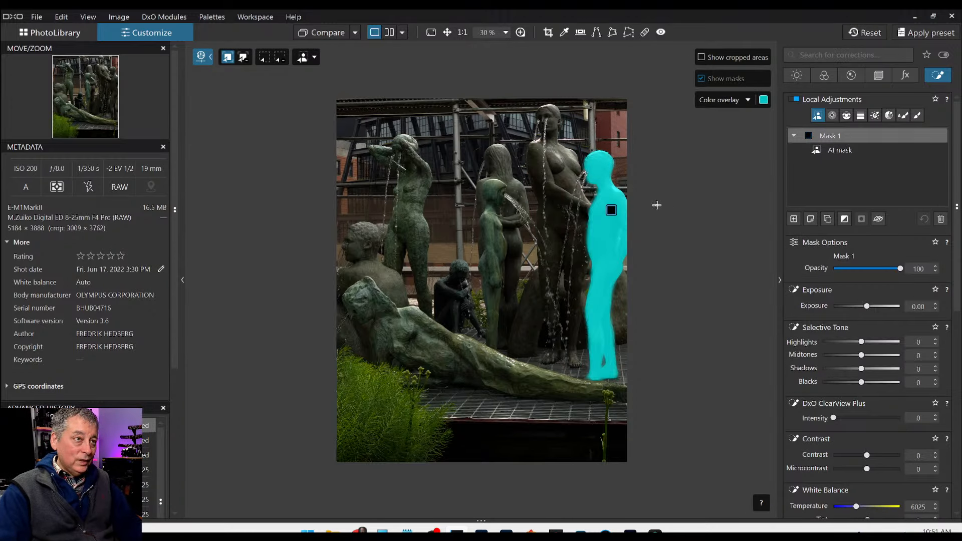
click(587, 193)
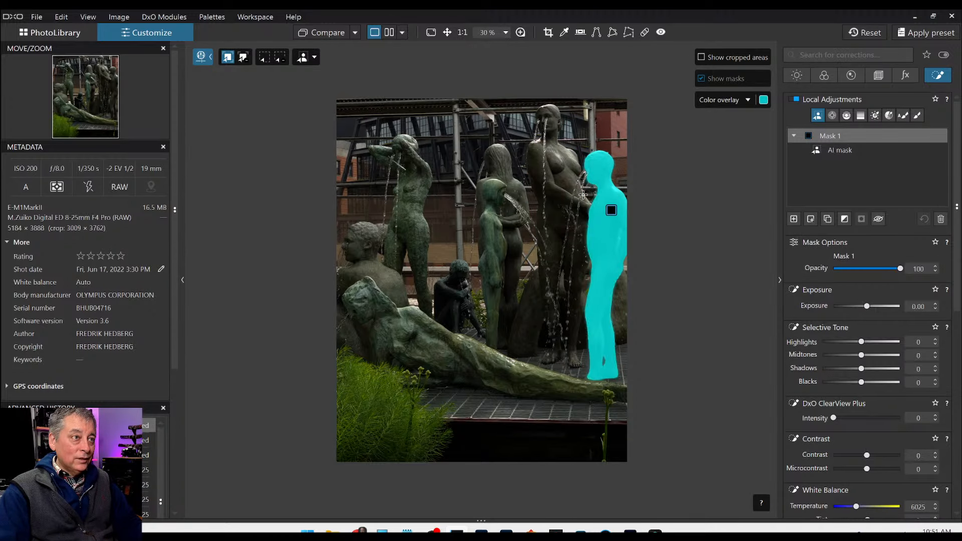
click(559, 183)
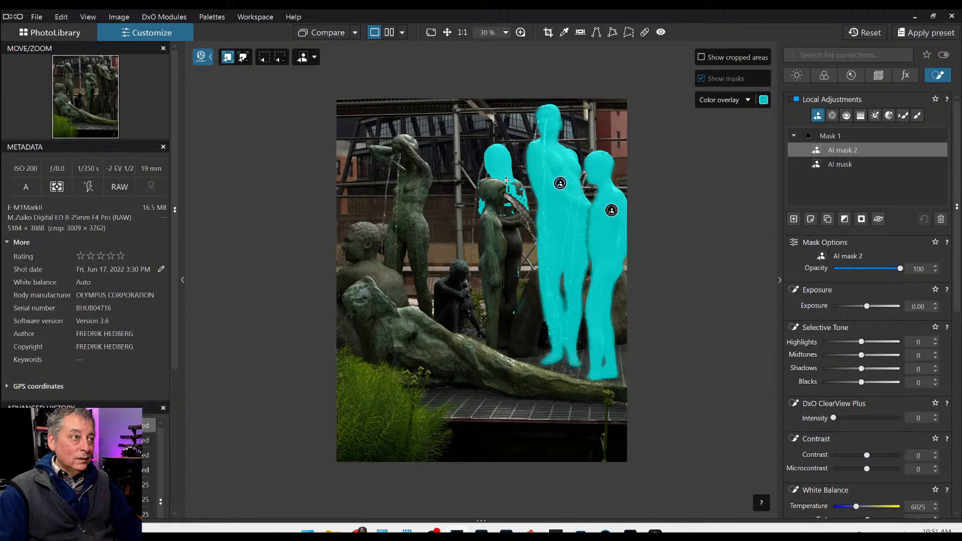
click(513, 190)
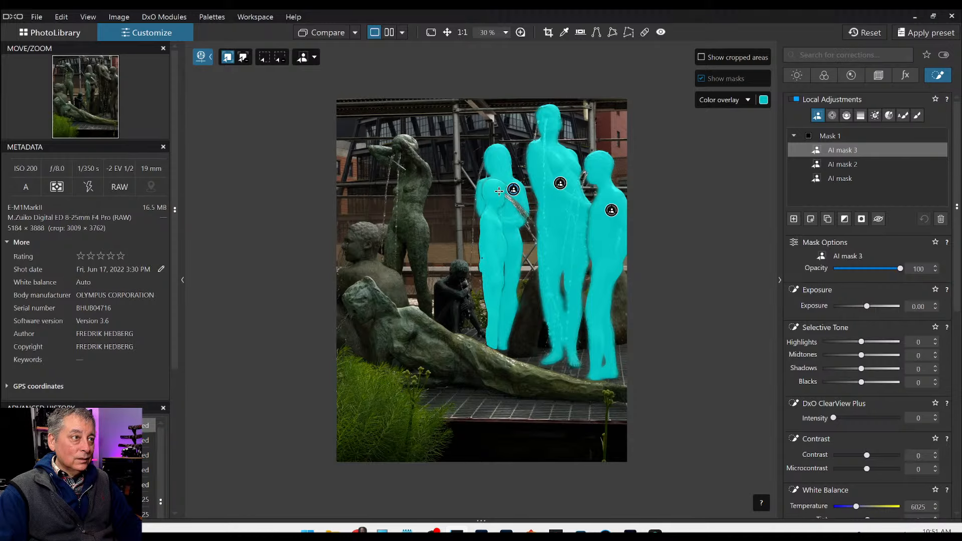
click(500, 192)
click(459, 299)
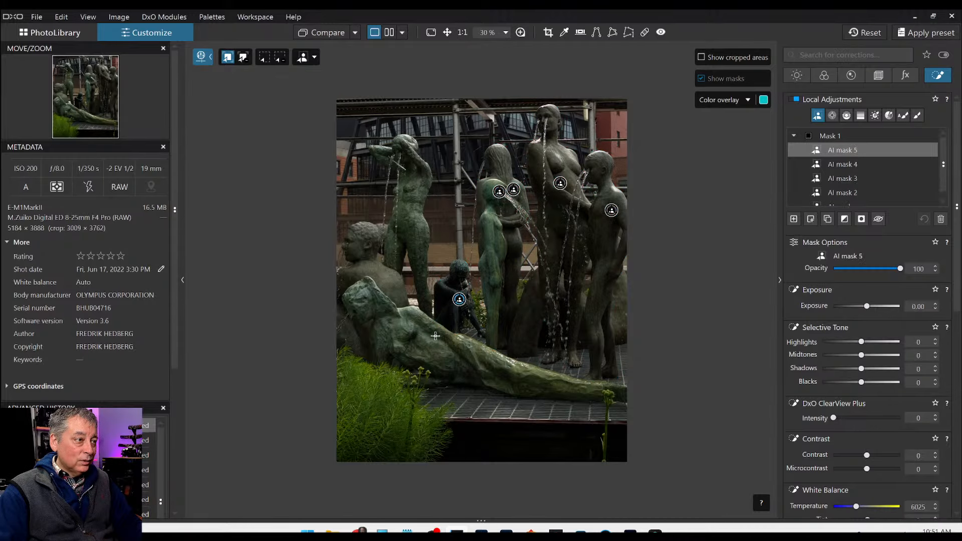
click(435, 337)
click(386, 283)
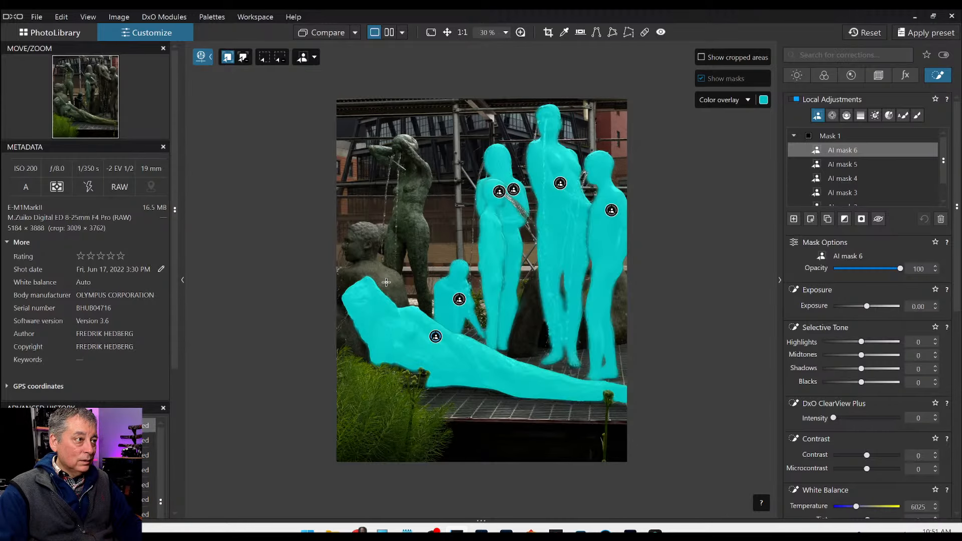
click(413, 217)
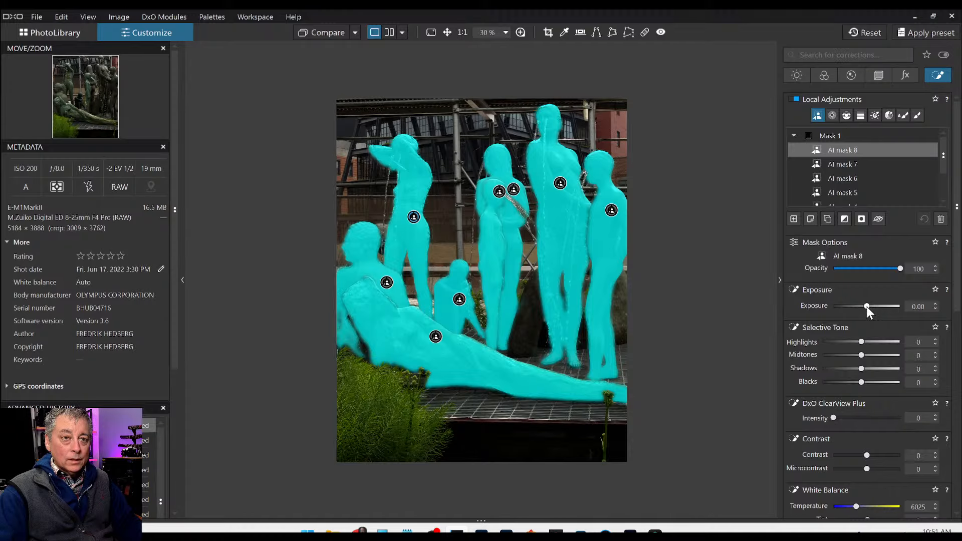
Raise the statues mask's exposure to 2.14 and lower the photo's overall exposure to -0.57.
drag(867, 306, 883, 305)
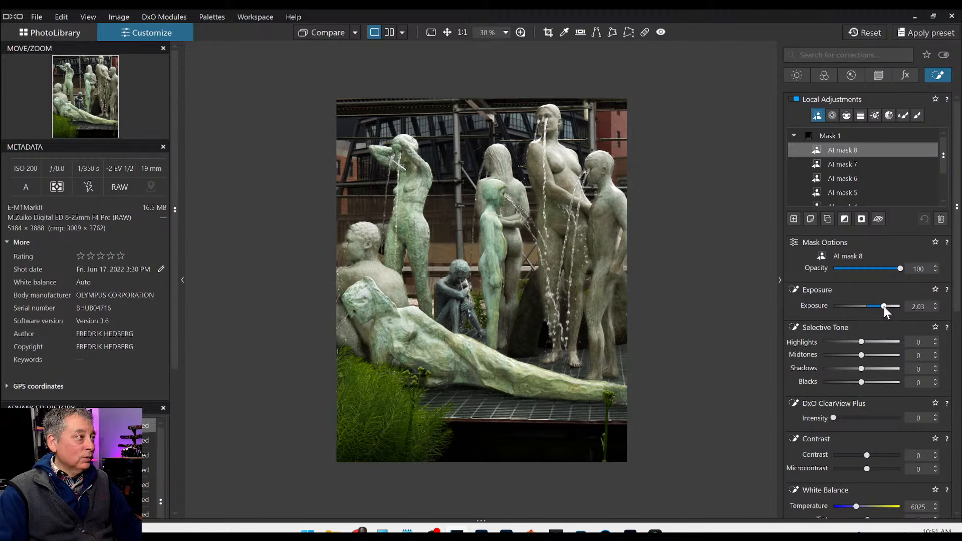
drag(883, 306, 885, 306)
click(796, 76)
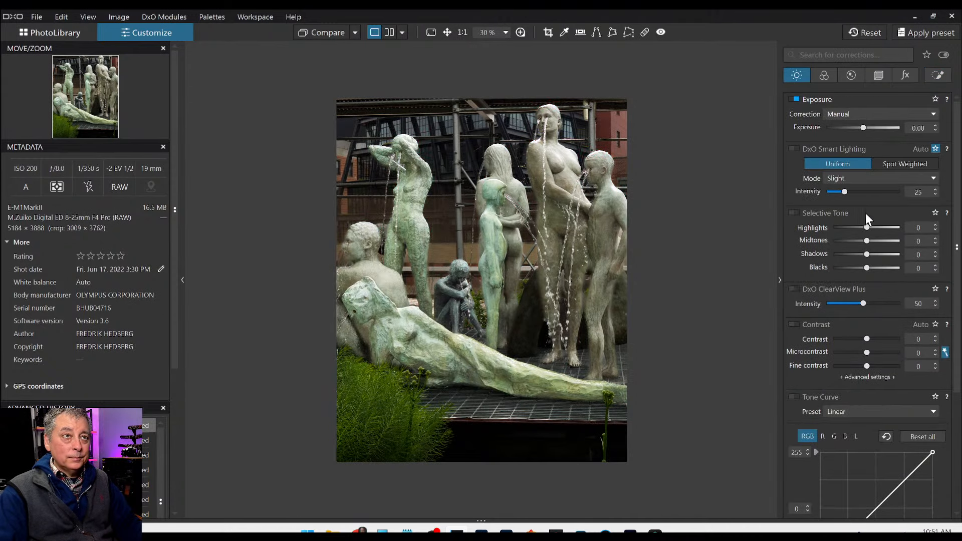
drag(864, 126, 857, 128)
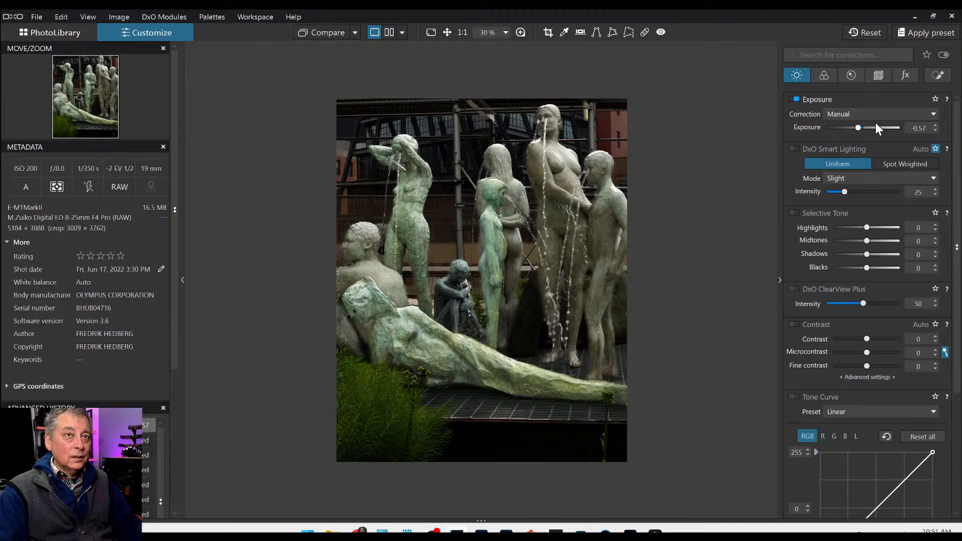
Set the statues mask's exposure to 1.03 and its selective tone to highlights 48, midtones 29, shadows 9 and blacks -13.
click(929, 77)
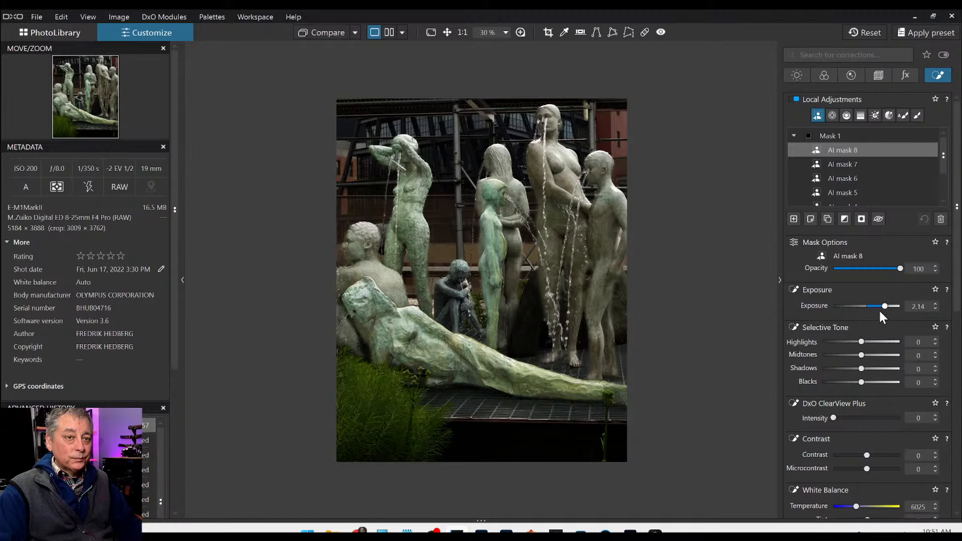
drag(884, 306, 879, 306)
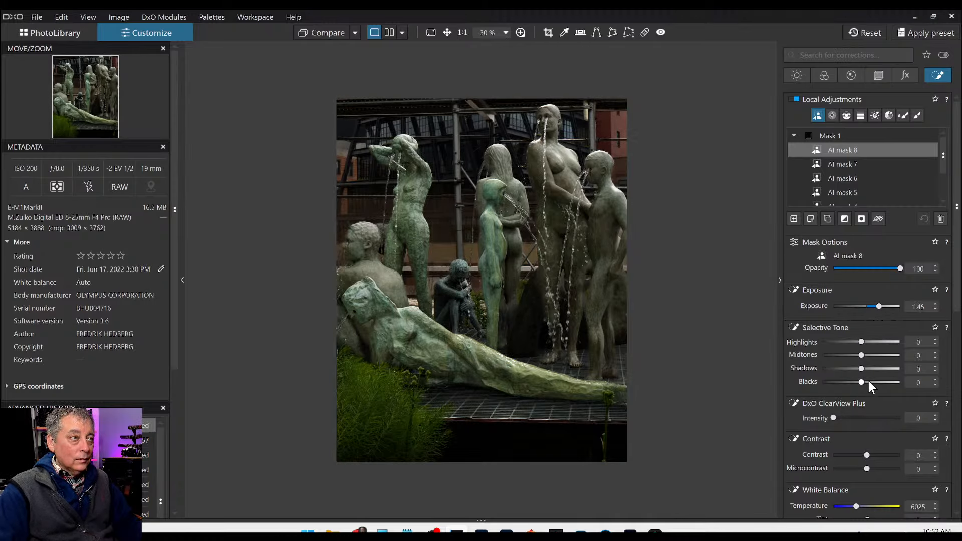
drag(879, 305, 875, 306)
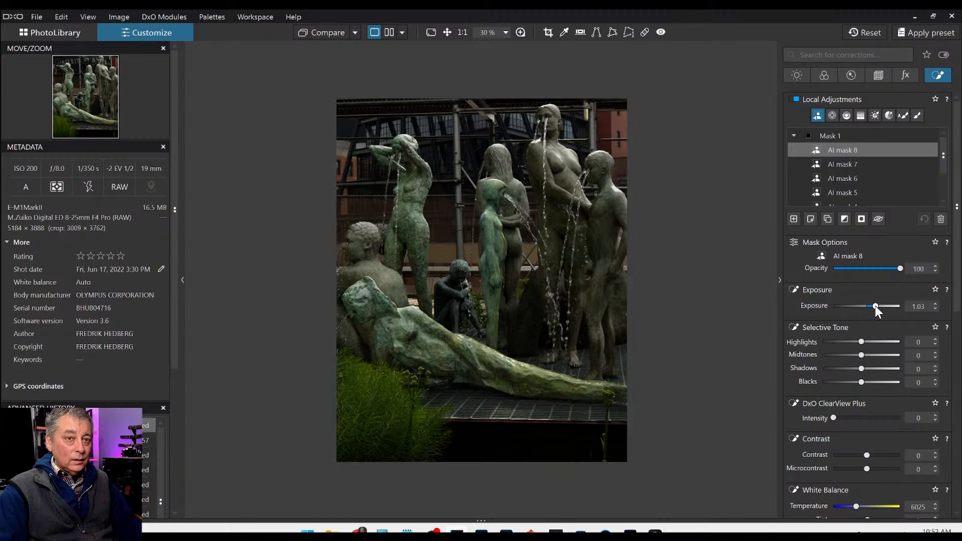
drag(861, 342, 881, 342)
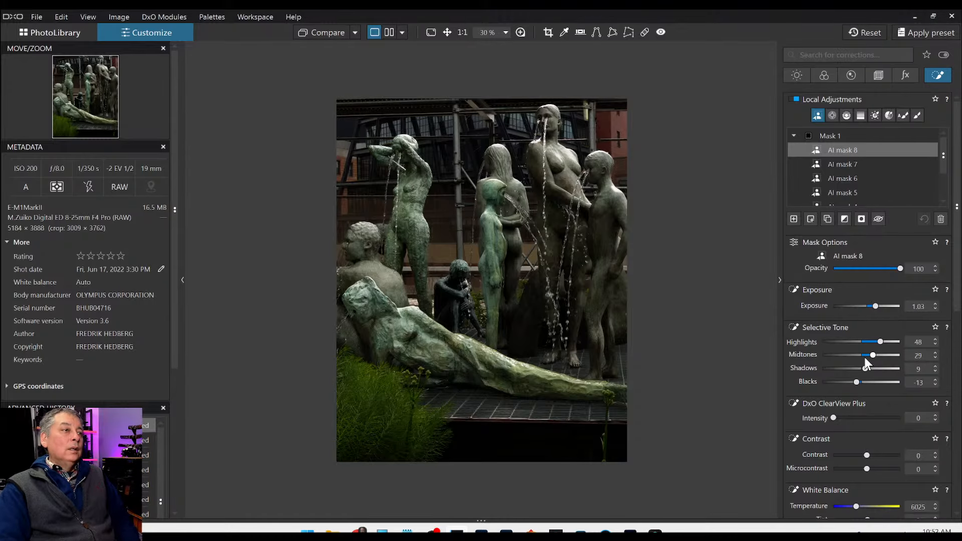
Convert the photo to black and white with the Neutral Black and White rendering, comparing it once with the color version.
click(817, 75)
click(865, 233)
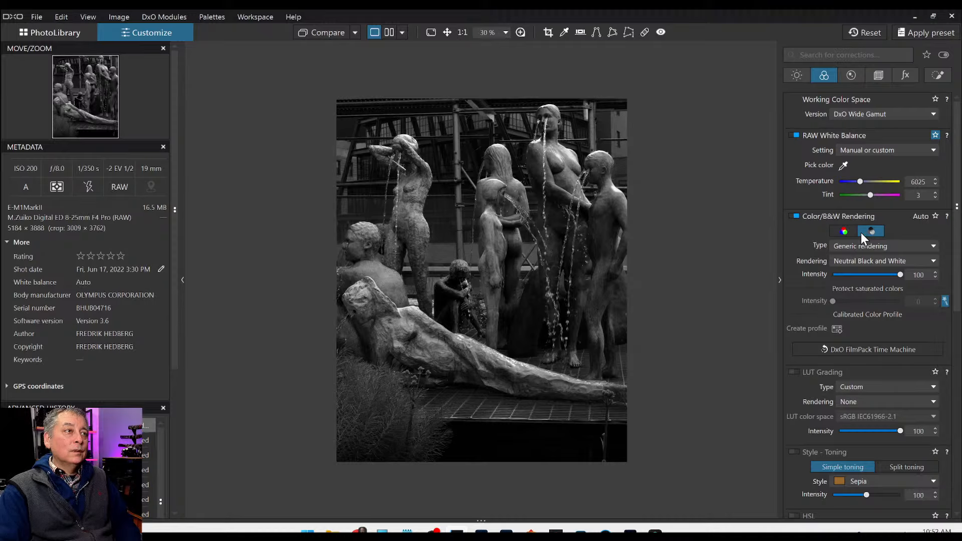
click(846, 231)
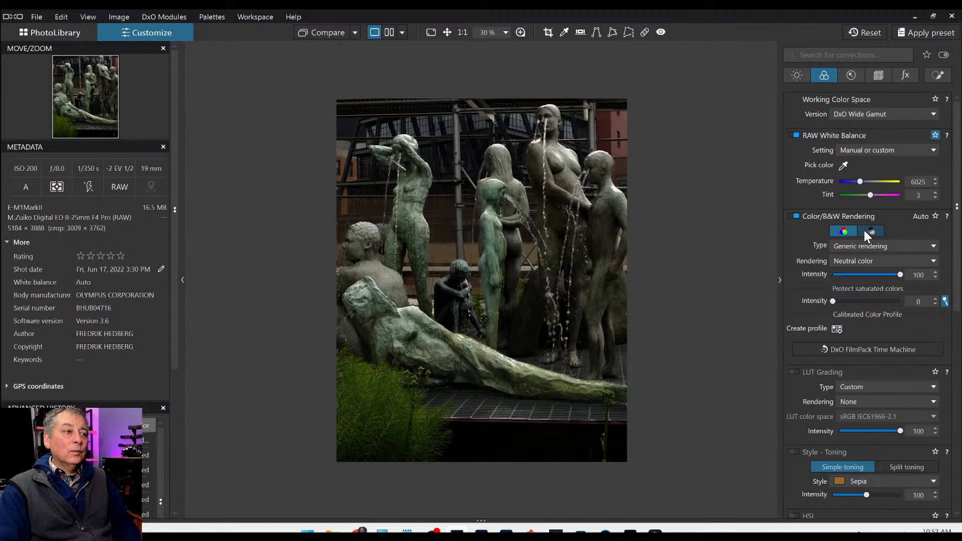
click(865, 231)
Set the statues mask's midtones to 33, shadows to 16, blacks to -7, ClearView Plus to 10, contrast to 24 and microcontrast to 27.
click(937, 75)
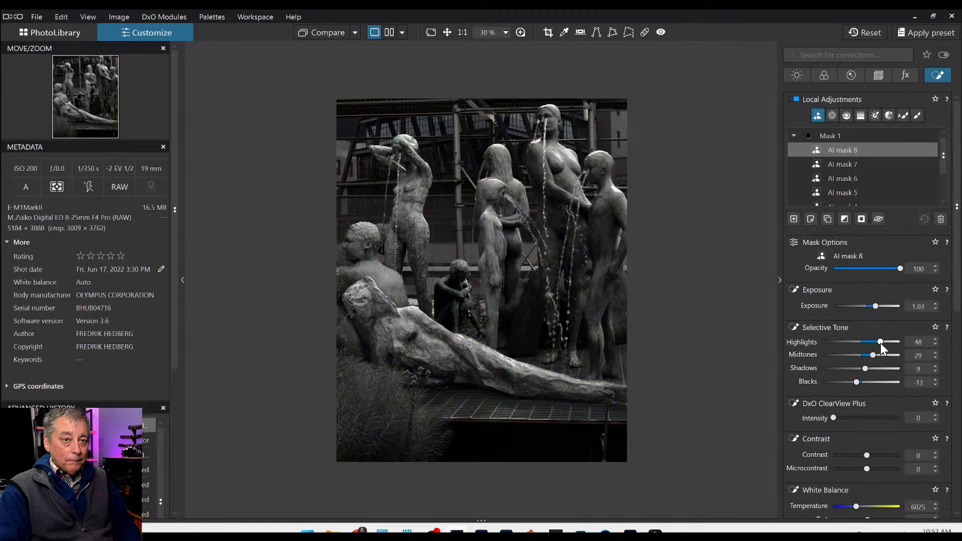
mouse_move(865, 368)
mouse_down()
mouse_move(874, 355)
mouse_move(859, 382)
mouse_up()
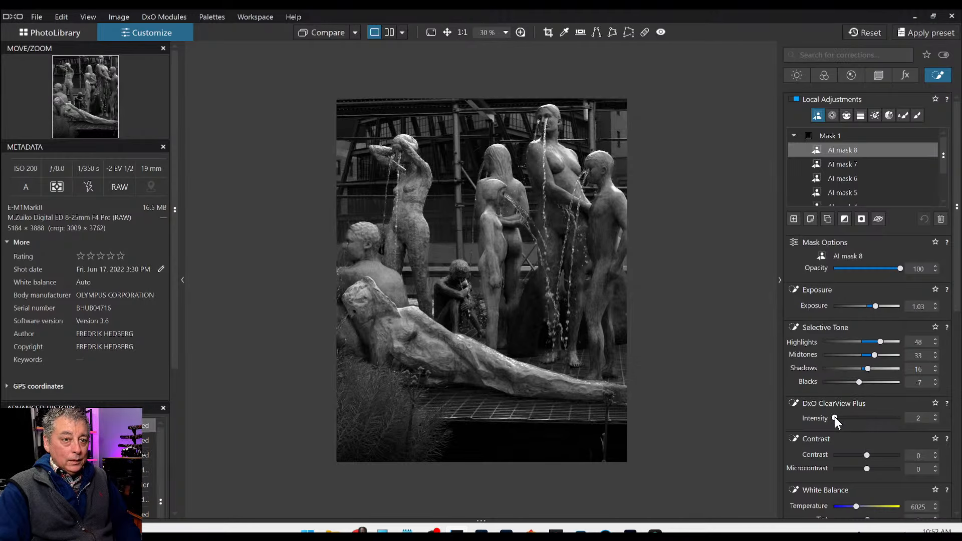
drag(835, 418, 838, 418)
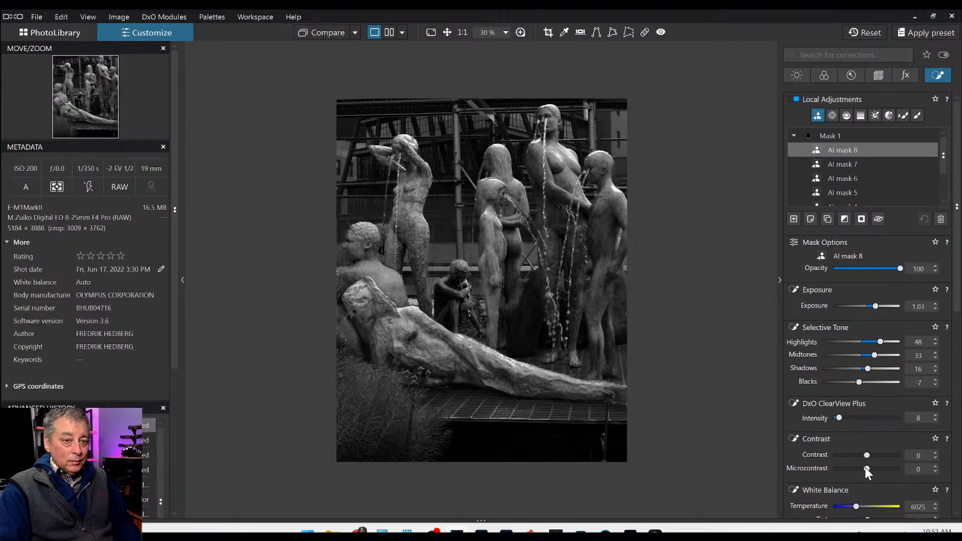
mouse_move(865, 468)
mouse_down()
mouse_move(886, 470)
mouse_move(876, 469)
mouse_up()
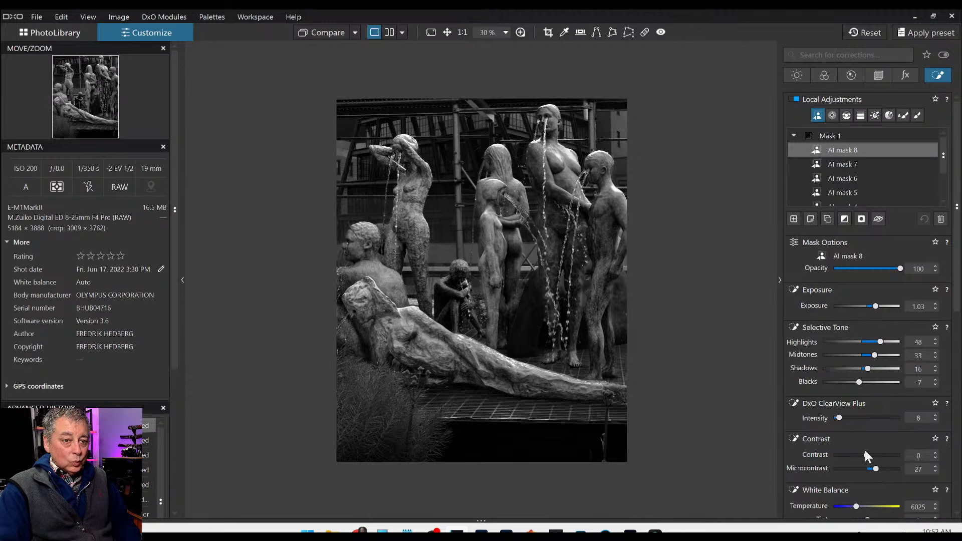
drag(867, 454, 876, 456)
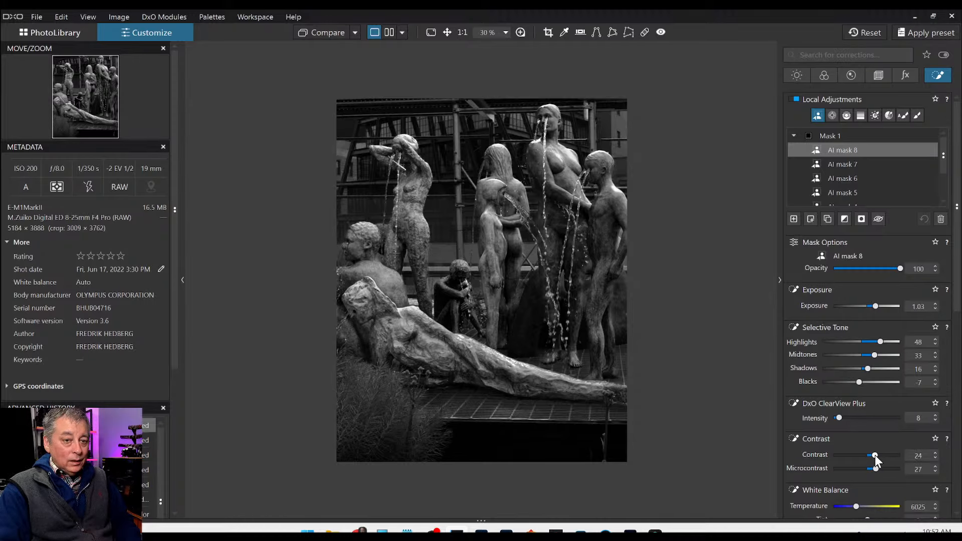
click(840, 417)
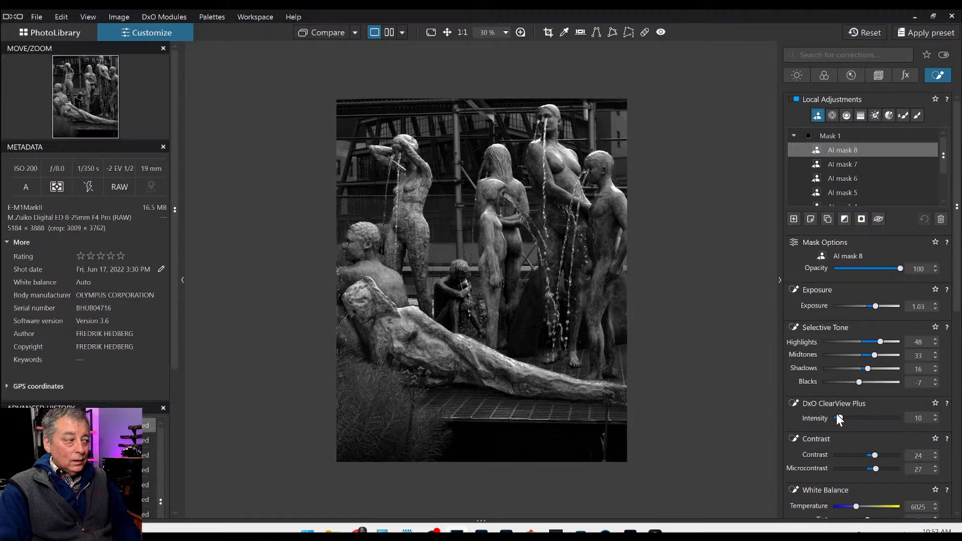
Brighten the masked statues with exposure 1.33, highlights 53, midtones 38, shadows 21 and blacks -2.
mouse_move(727, 354)
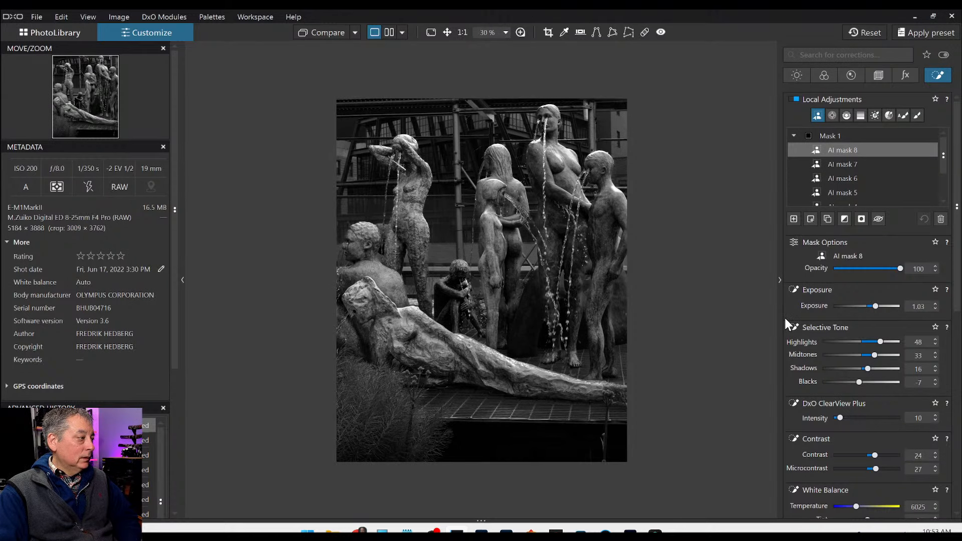
mouse_move(767, 290)
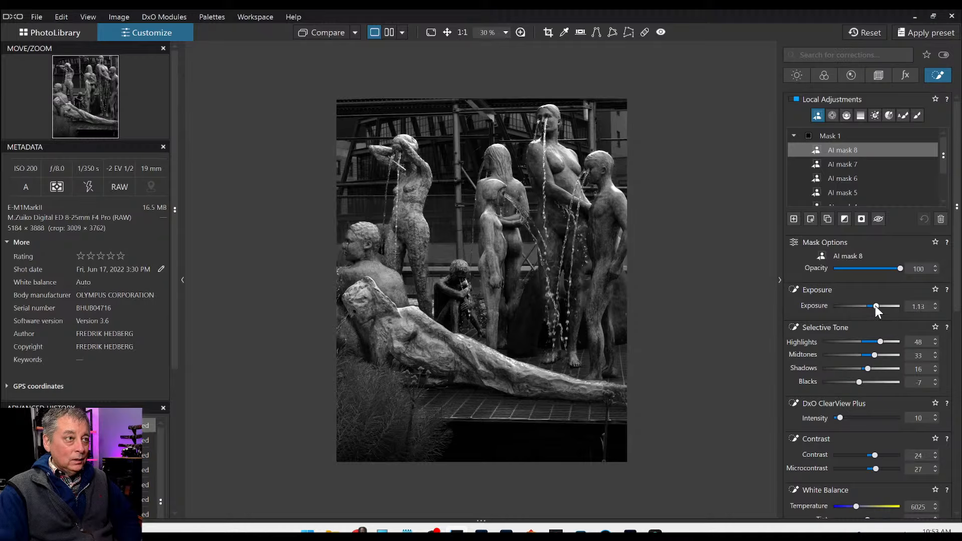
drag(875, 305, 876, 307)
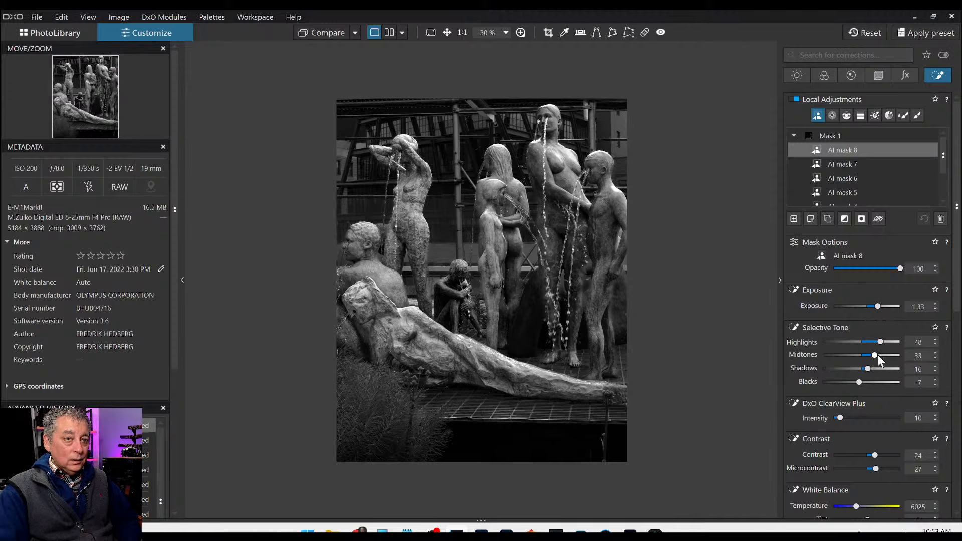
drag(880, 342, 882, 343)
scroll(869, 369, up, 2)
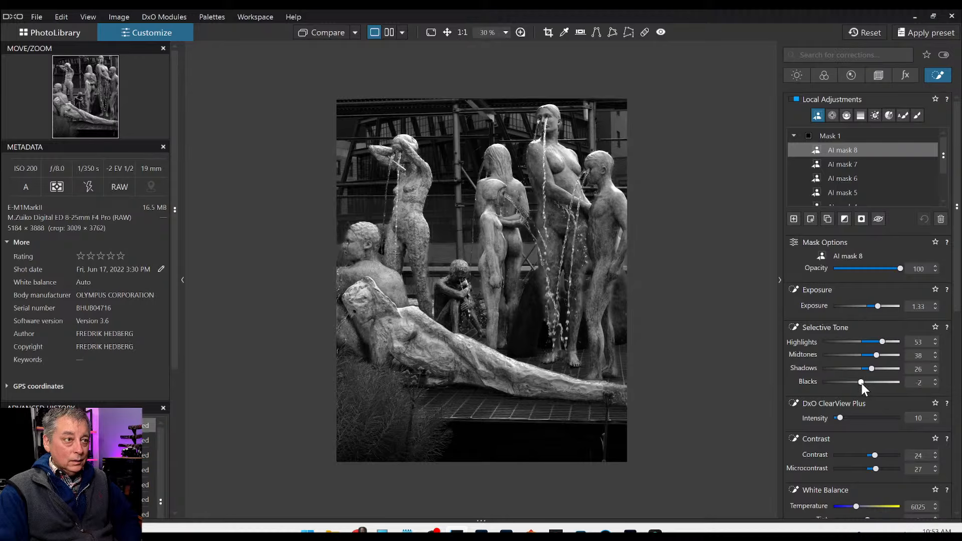
scroll(871, 372, down, 1)
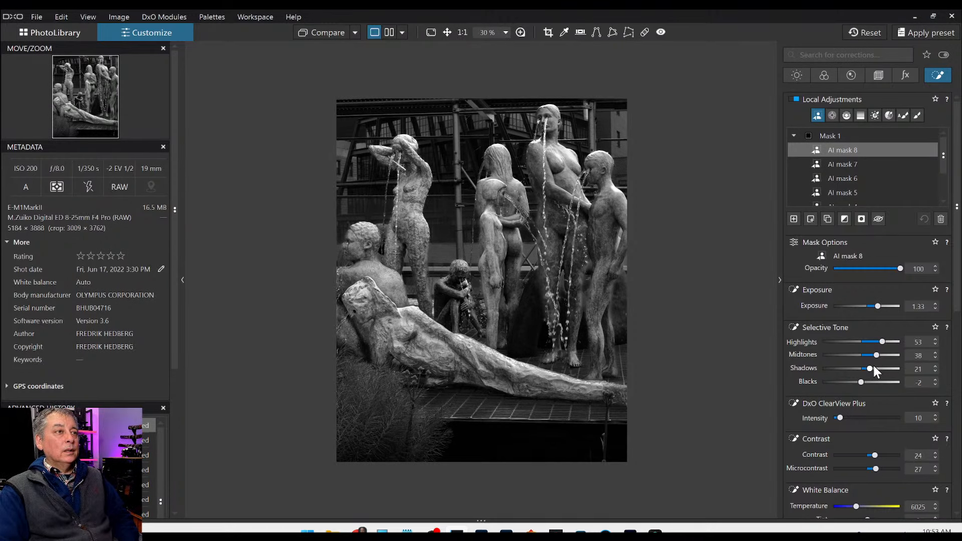
Inspect the black-and-white statues and water jets up close without the mask overlay.
scroll(508, 201, up, 1)
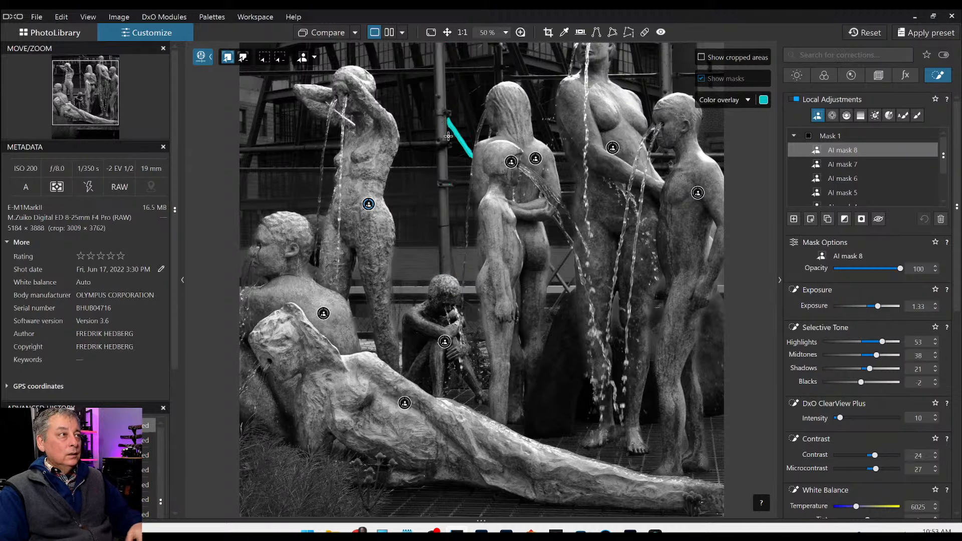
key(Escape)
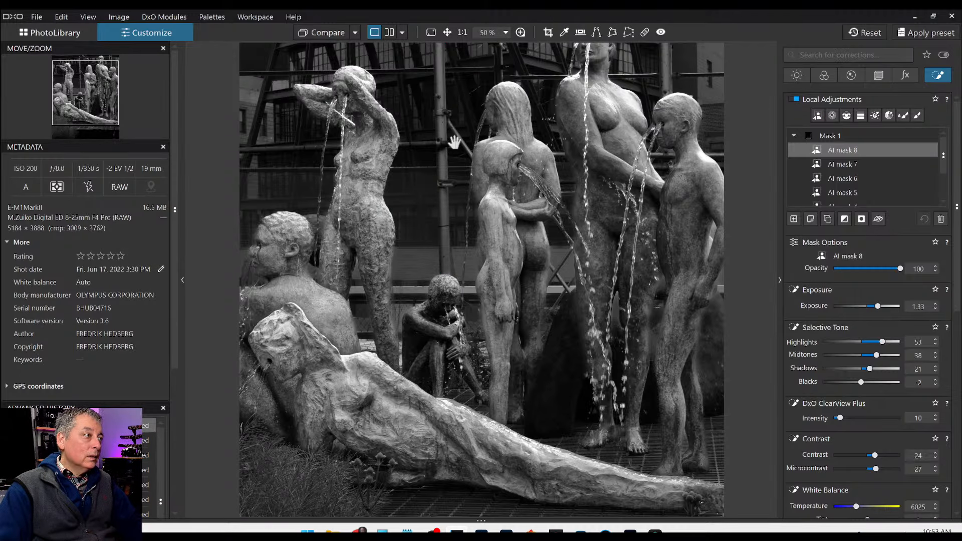
drag(566, 156, 564, 176)
drag(556, 139, 558, 165)
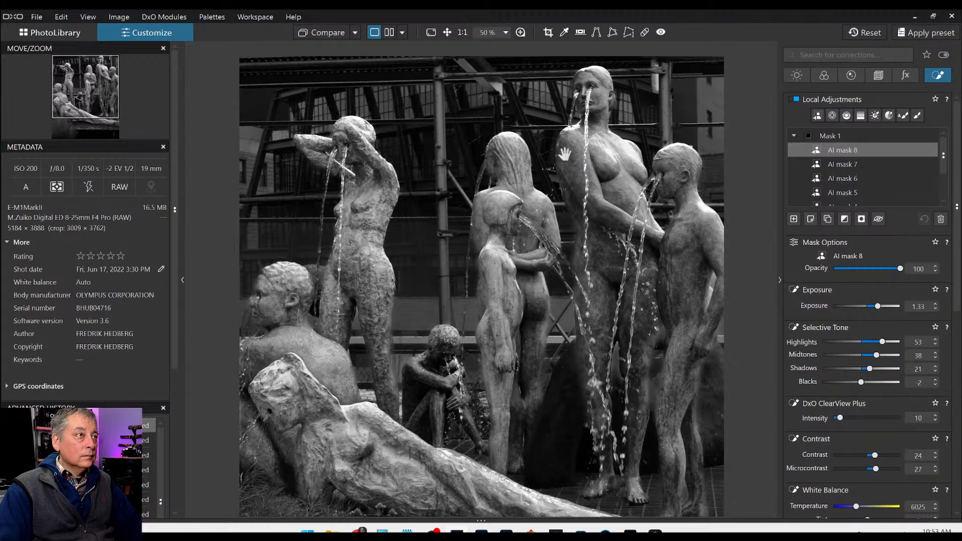
scroll(564, 154, down, 2)
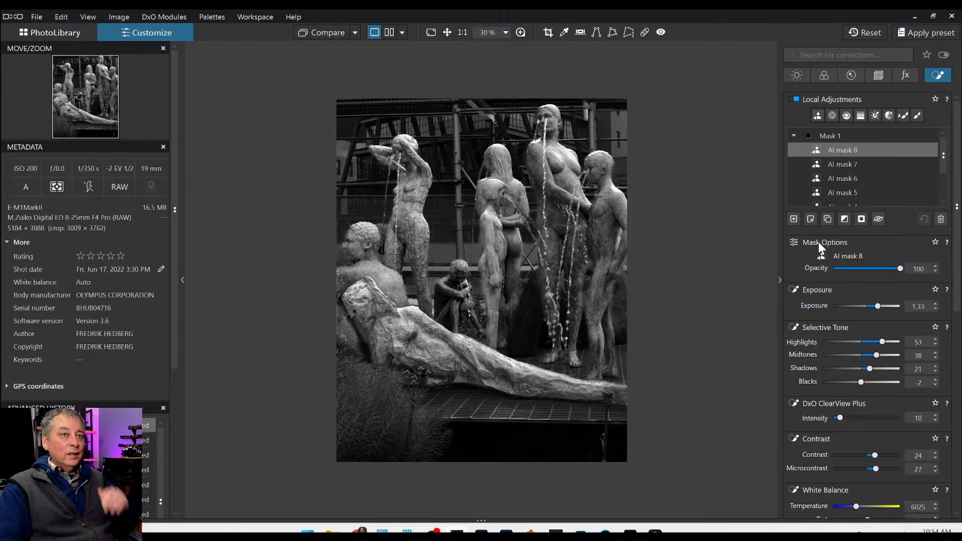
Check the coverage of Mask 1 with the mask overlay shown and hidden, and review its list of AI masks.
click(824, 137)
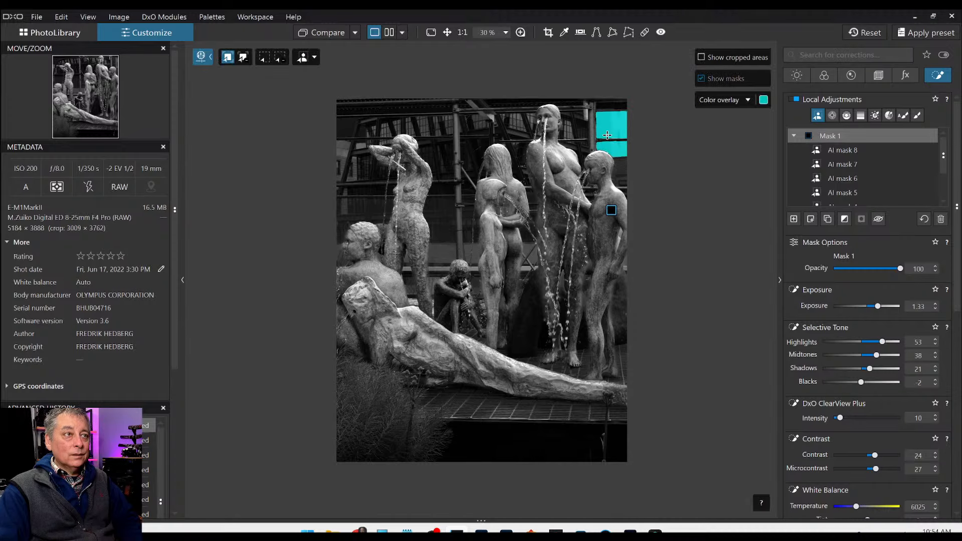
click(703, 83)
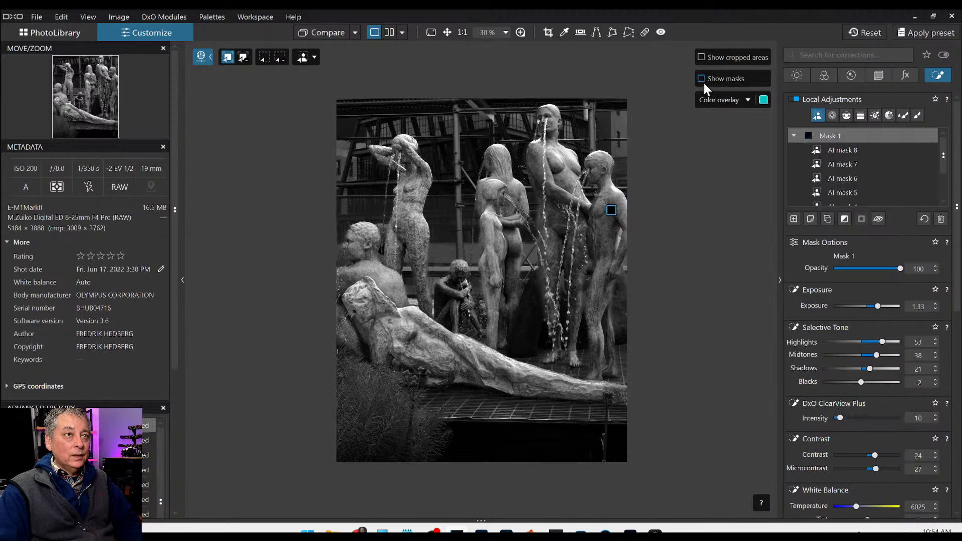
click(703, 83)
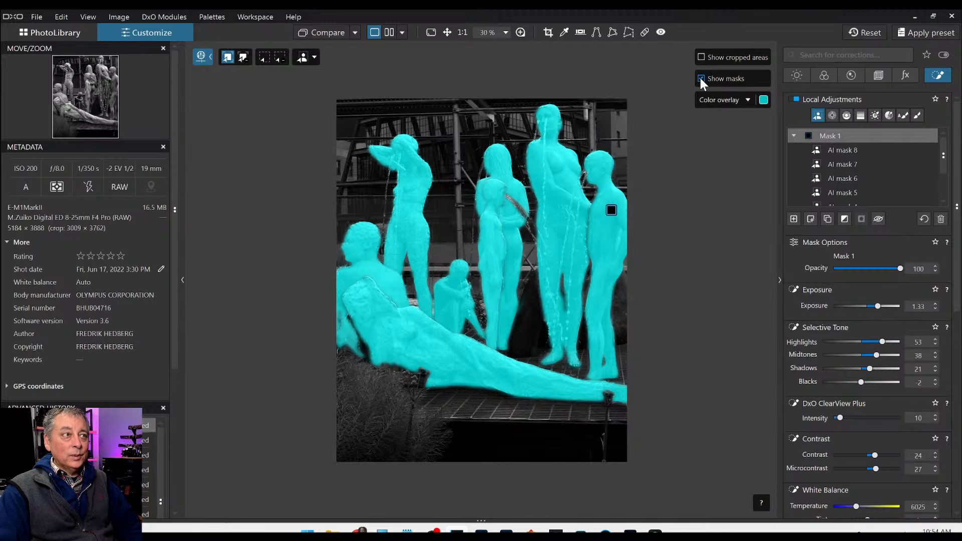
click(702, 79)
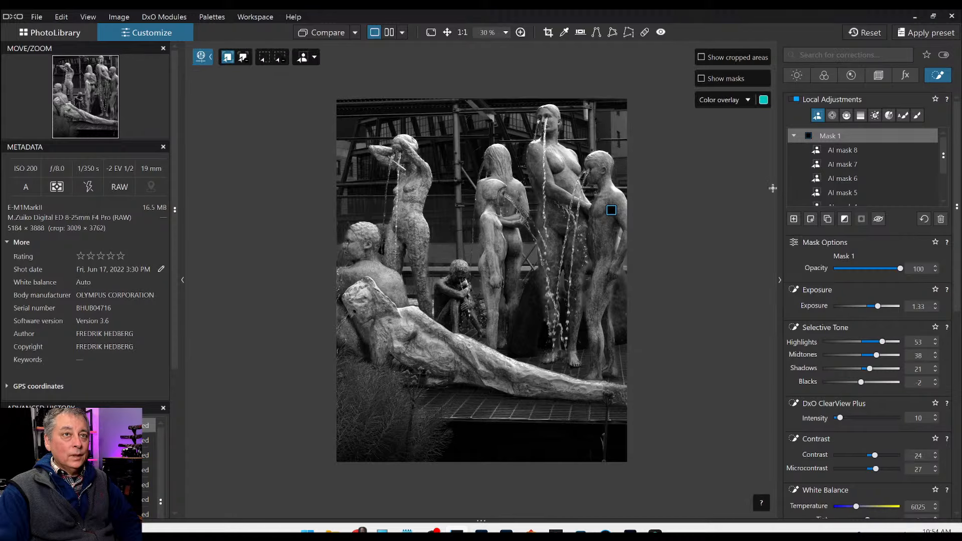
mouse_move(612, 211)
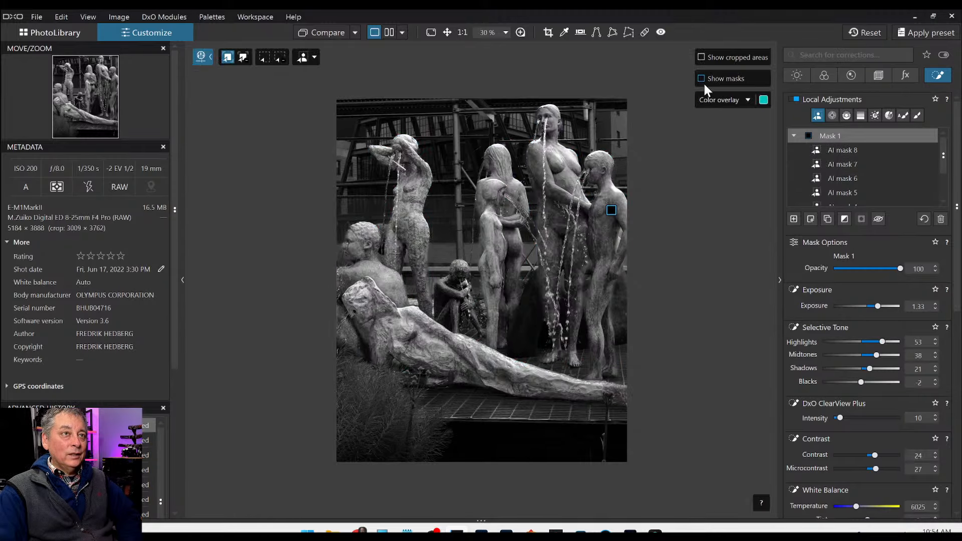
click(701, 79)
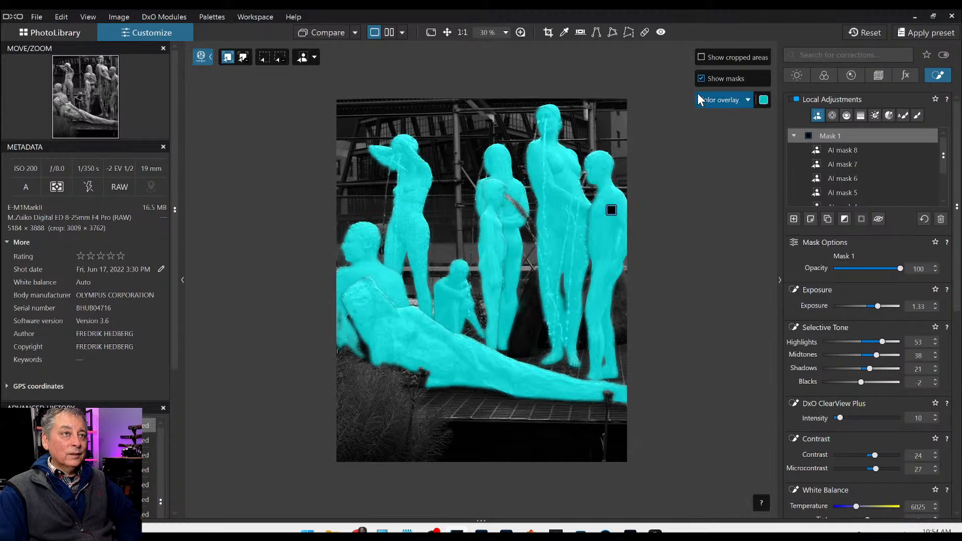
click(700, 79)
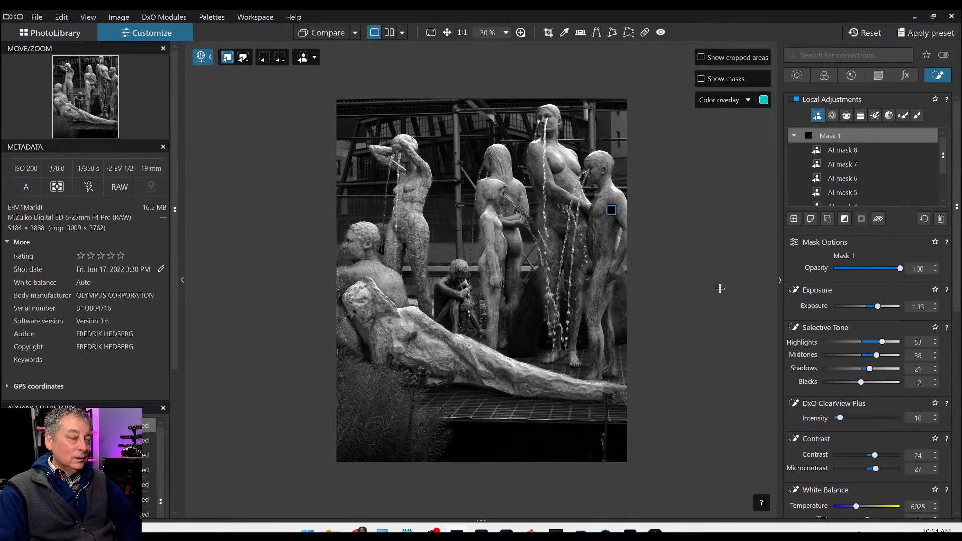
mouse_move(831, 151)
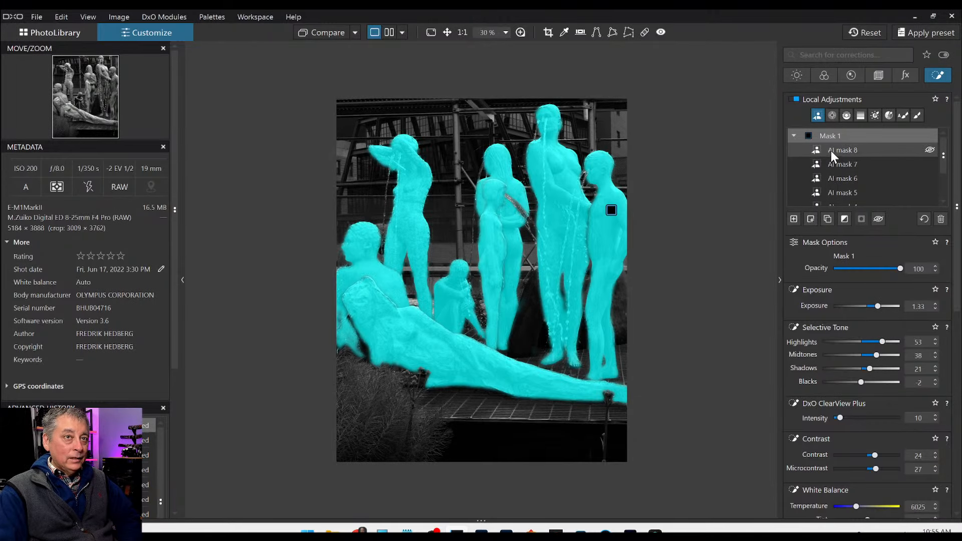
scroll(804, 191, down, 2)
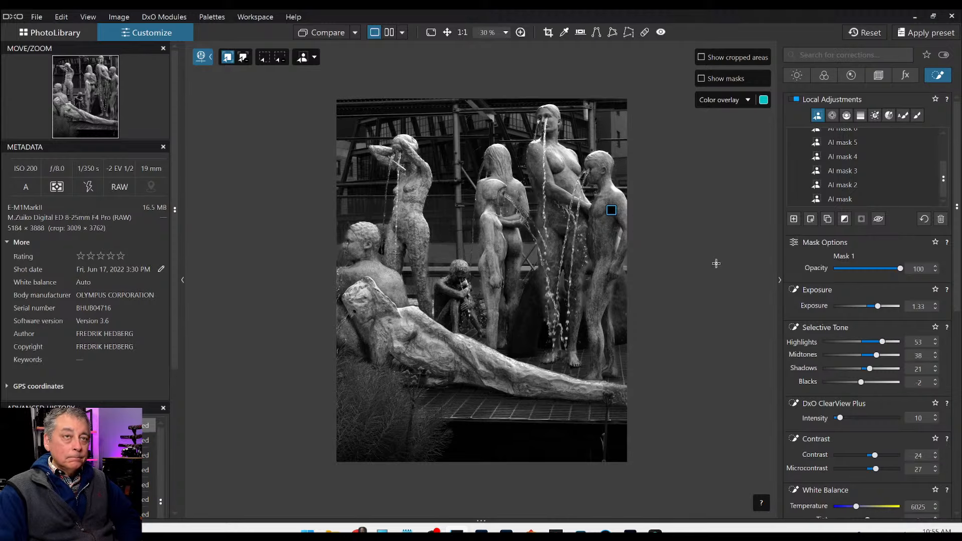
scroll(814, 167, up, 3)
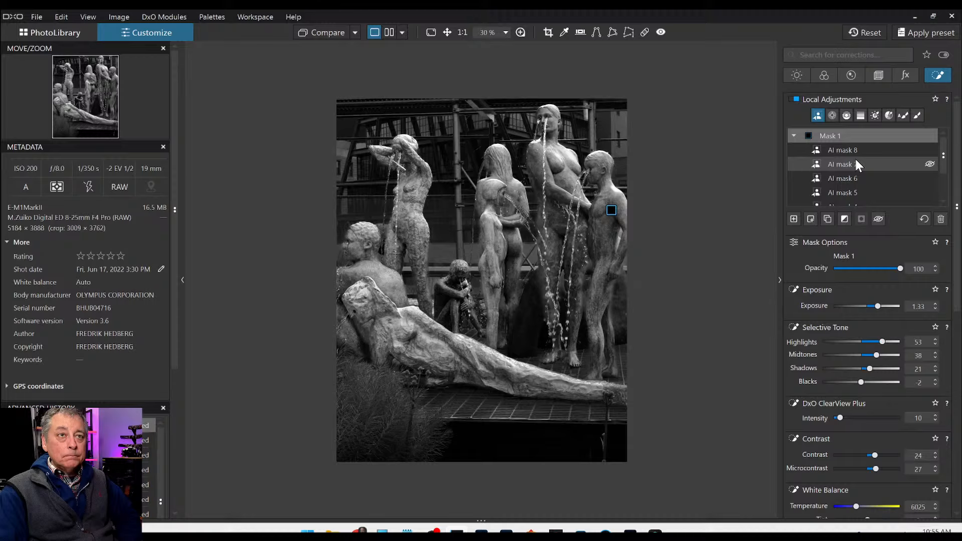
Brush a new mask over the foreground grass and grating, and set midtones to -32, shadows to -50 and blacks to -69.
click(919, 114)
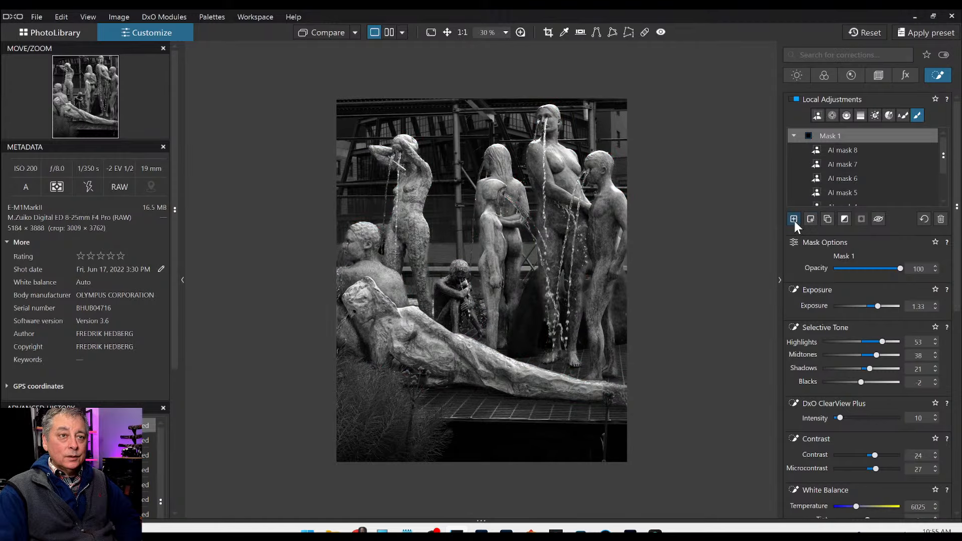
click(793, 219)
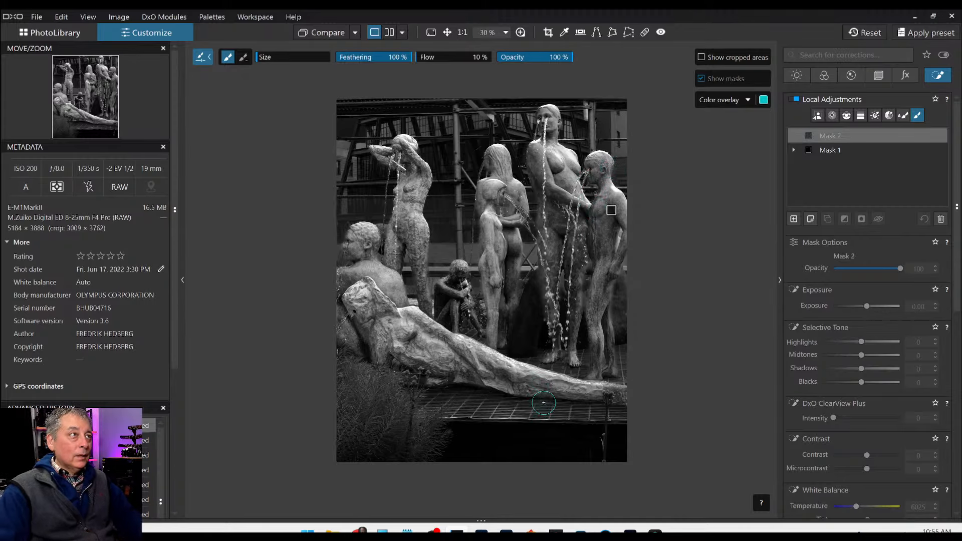
scroll(553, 449, up, 2)
scroll(553, 449, up, 3)
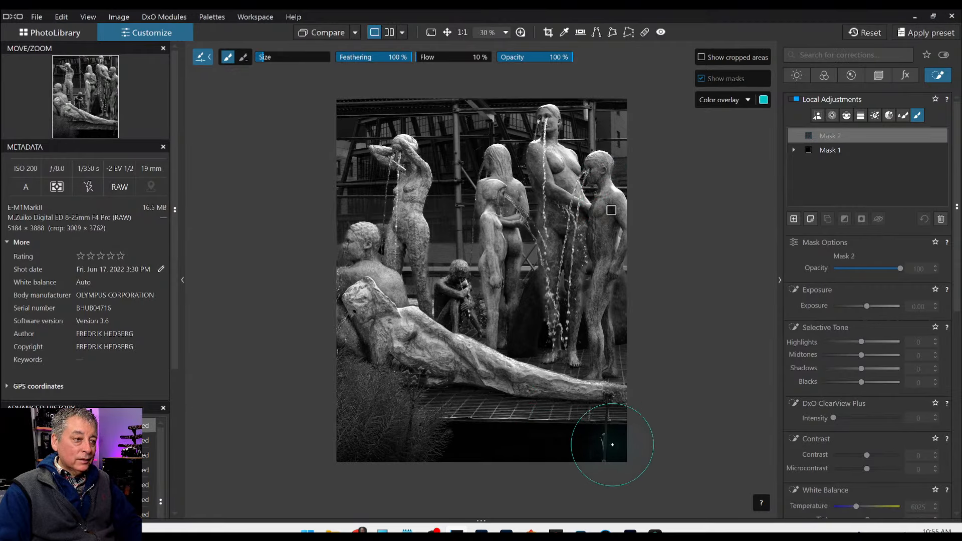
drag(608, 445, 354, 400)
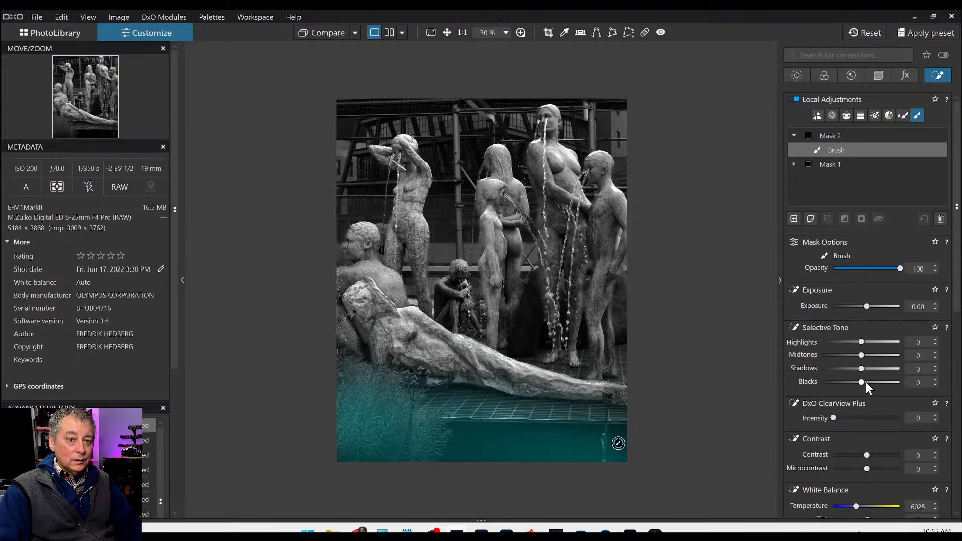
drag(865, 382, 842, 368)
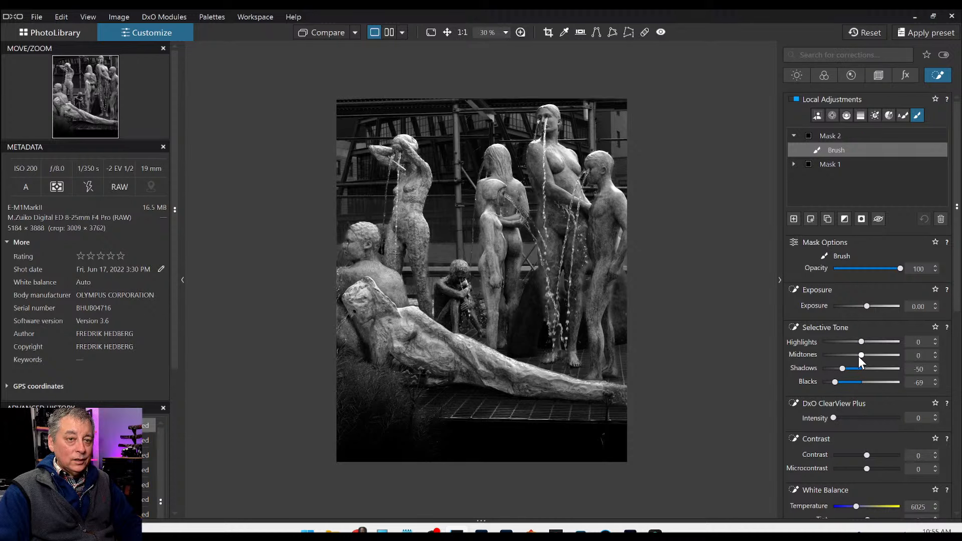
drag(858, 356, 849, 356)
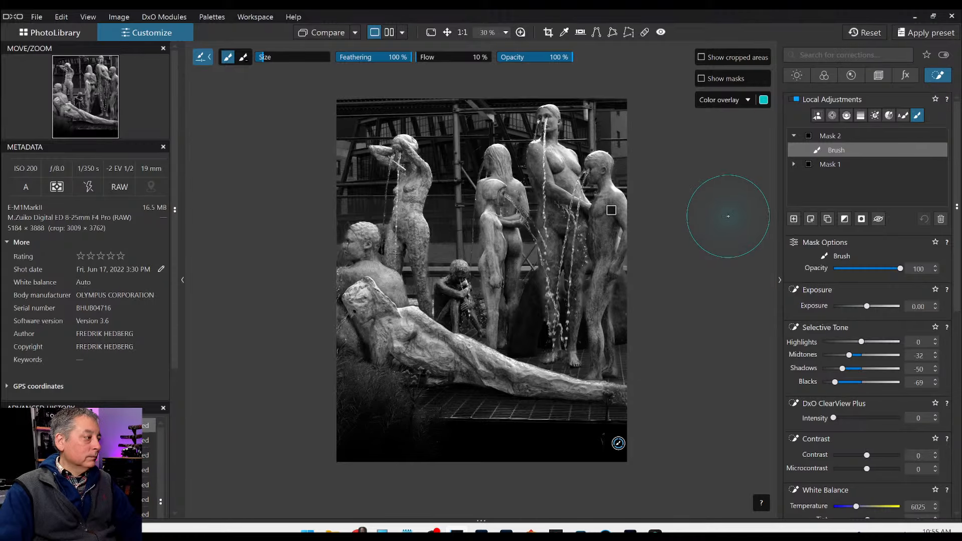
Extend Mask 2 with a smaller brush along the photo's upper and right-hand background, and erase it from the grating beneath the reclining statue.
scroll(371, 107, down, 5)
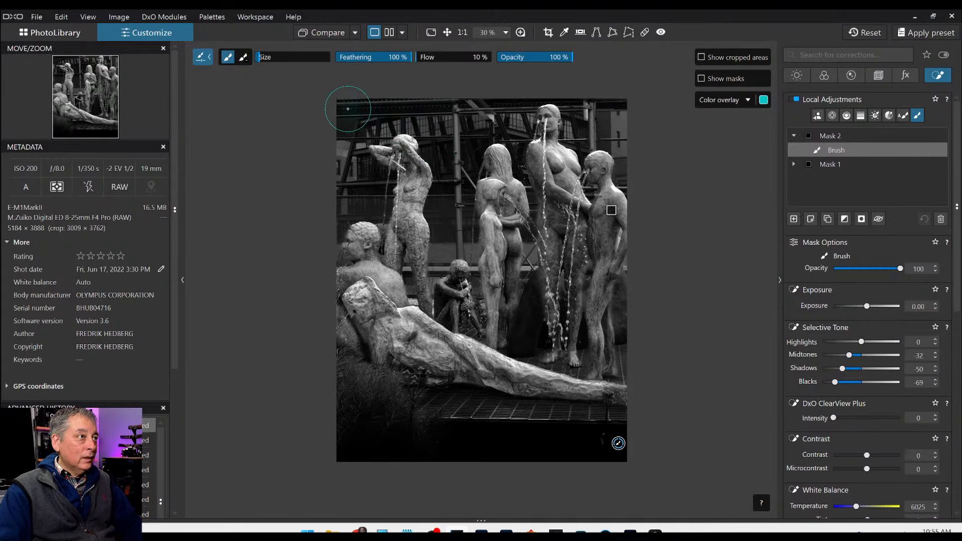
mouse_move(348, 109)
mouse_down()
mouse_move(490, 106)
mouse_move(441, 120)
mouse_move(378, 114)
mouse_move(354, 130)
mouse_move(346, 155)
mouse_move(339, 188)
mouse_move(447, 211)
mouse_move(455, 229)
mouse_move(460, 115)
mouse_up()
mouse_move(581, 111)
mouse_down()
mouse_move(646, 137)
mouse_move(615, 108)
mouse_move(629, 143)
mouse_up()
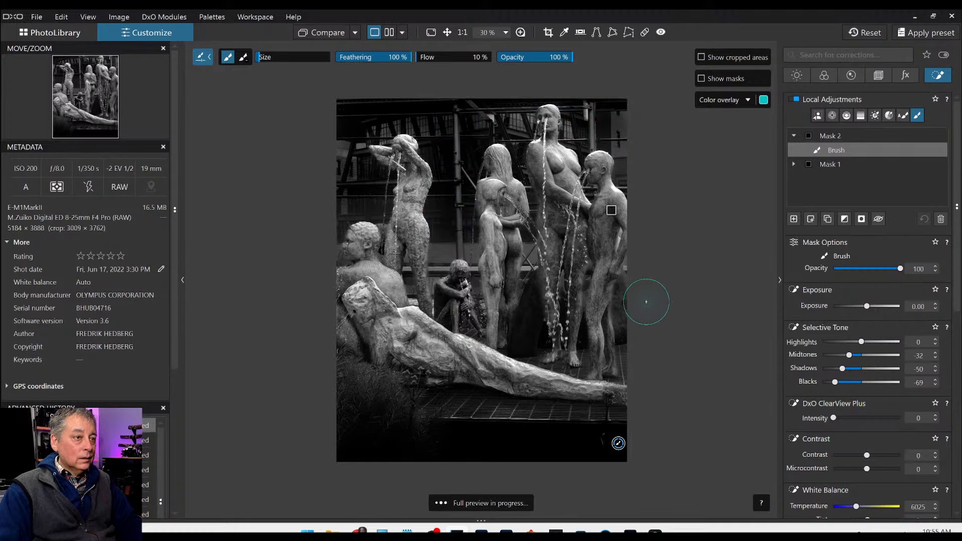
drag(628, 354, 682, 360)
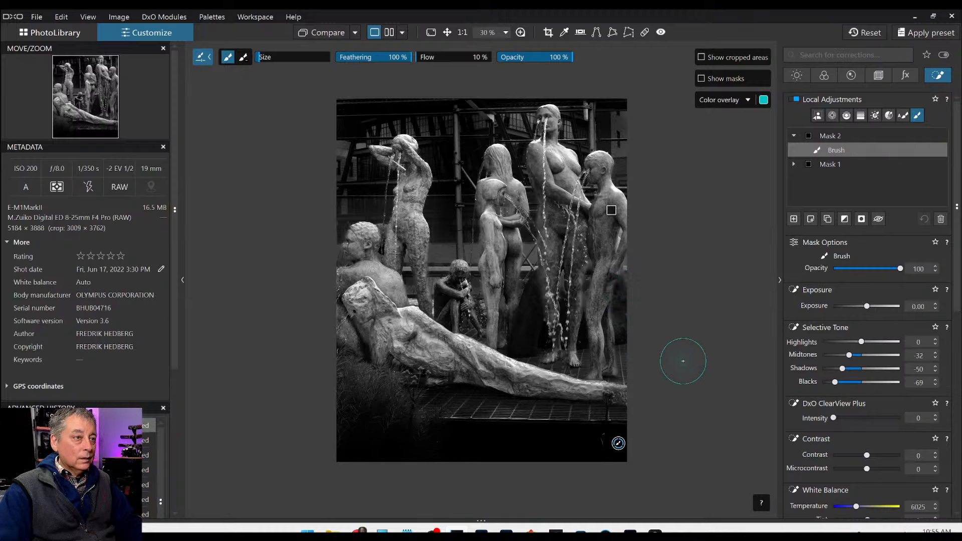
mouse_move(508, 426)
mouse_down()
mouse_move(474, 424)
mouse_move(547, 421)
mouse_move(426, 411)
mouse_move(558, 421)
mouse_move(393, 417)
mouse_move(561, 423)
mouse_up()
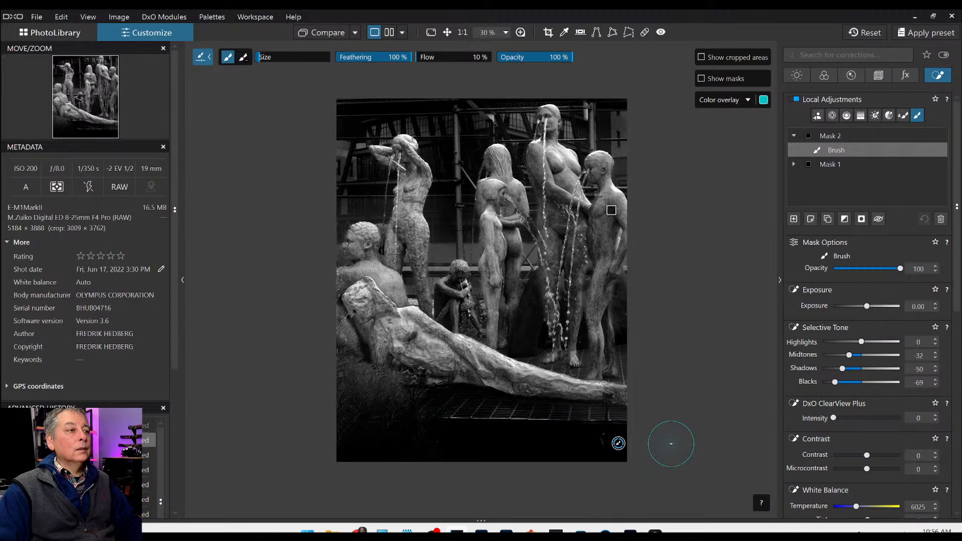
key(alt)
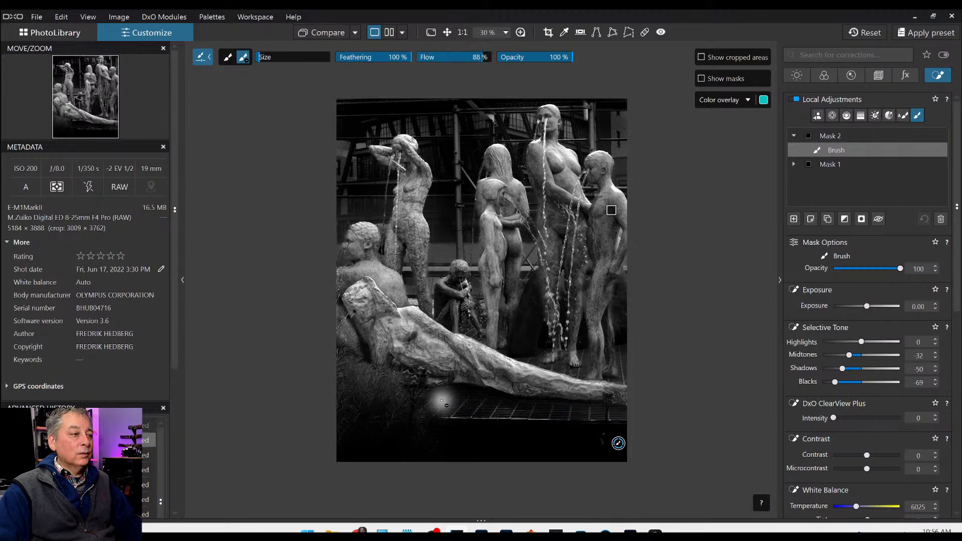
drag(443, 393, 540, 400)
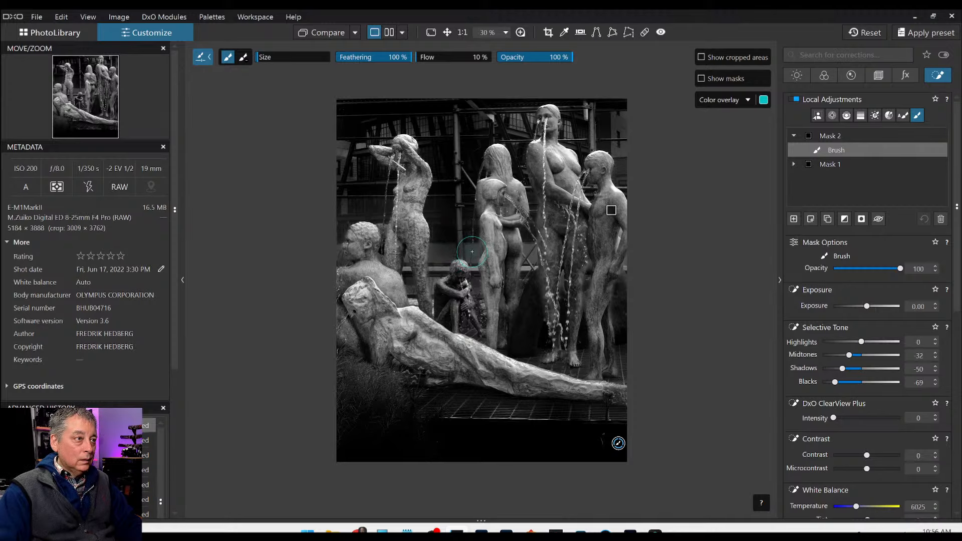
Brush Mask 2 over the background between the standing statues and around the tallest statue's head.
drag(472, 251, 464, 253)
scroll(414, 272, up, 3)
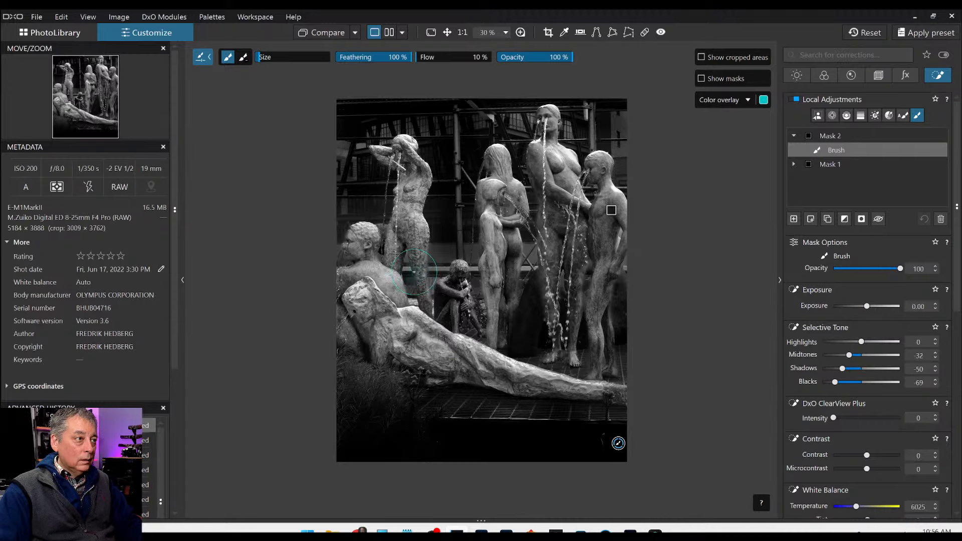
scroll(414, 272, down, 3)
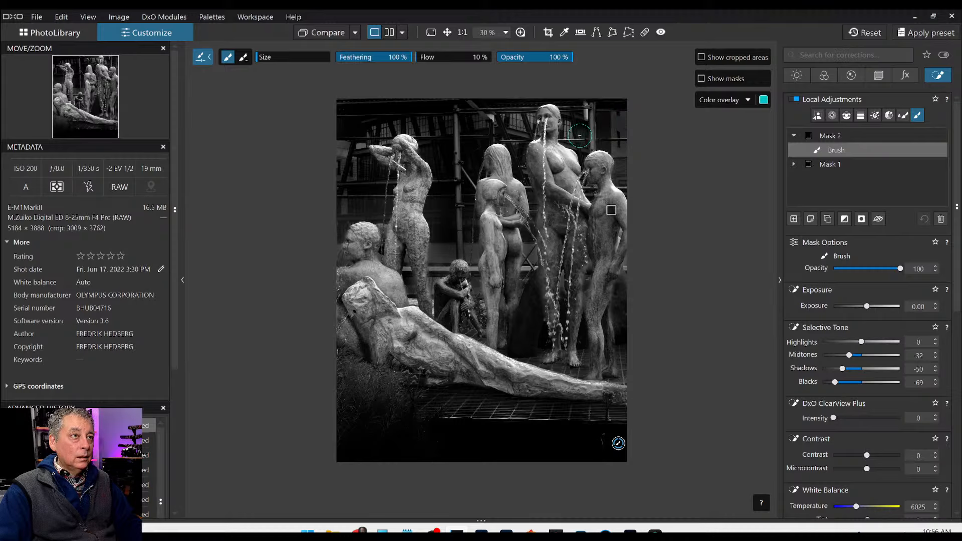
drag(569, 116, 519, 133)
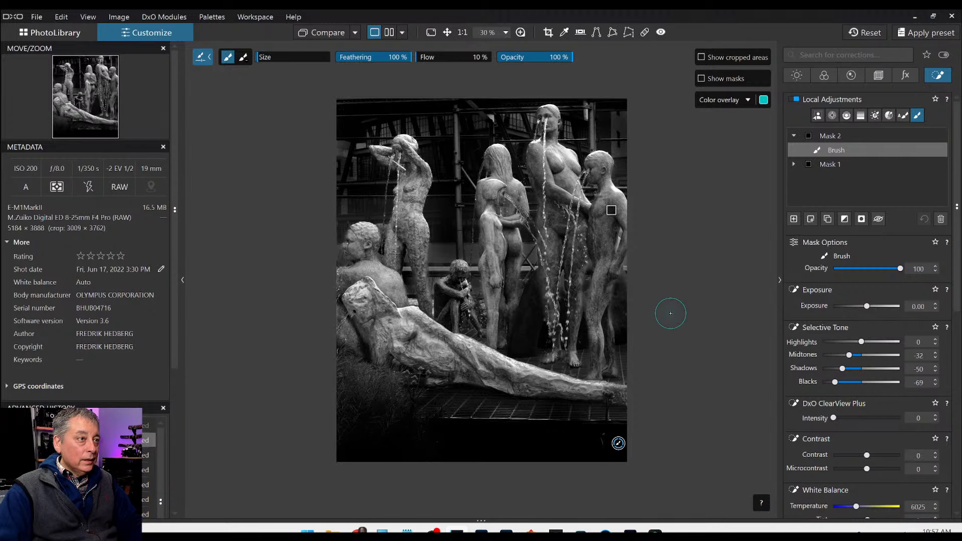
Create a new mask and AI-select the upper and lower parts of the water jet coming from the child statue.
scroll(670, 310, up, 1)
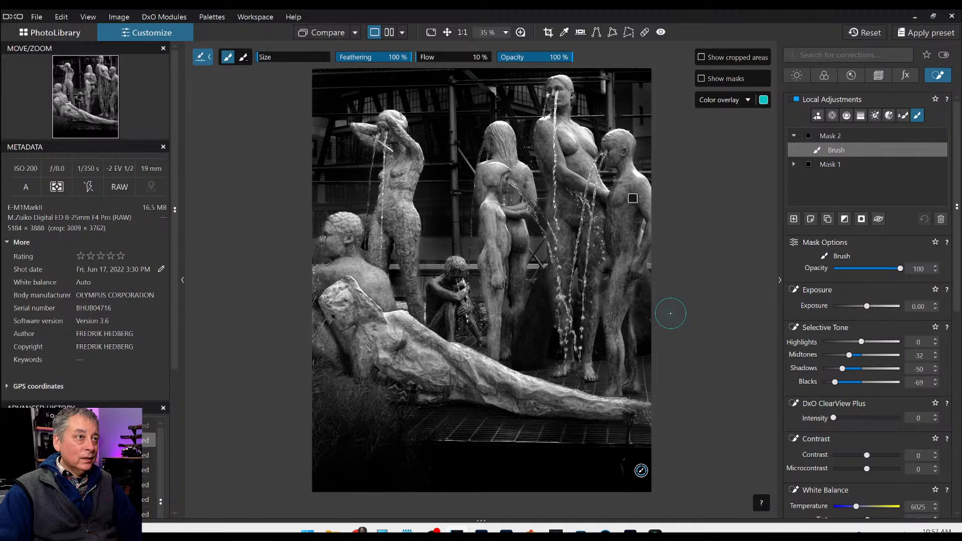
click(793, 219)
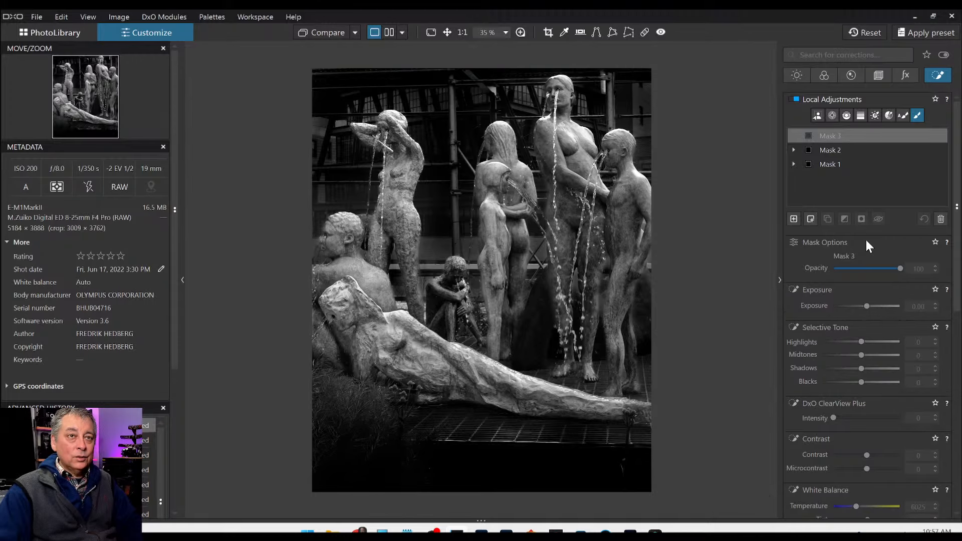
click(903, 115)
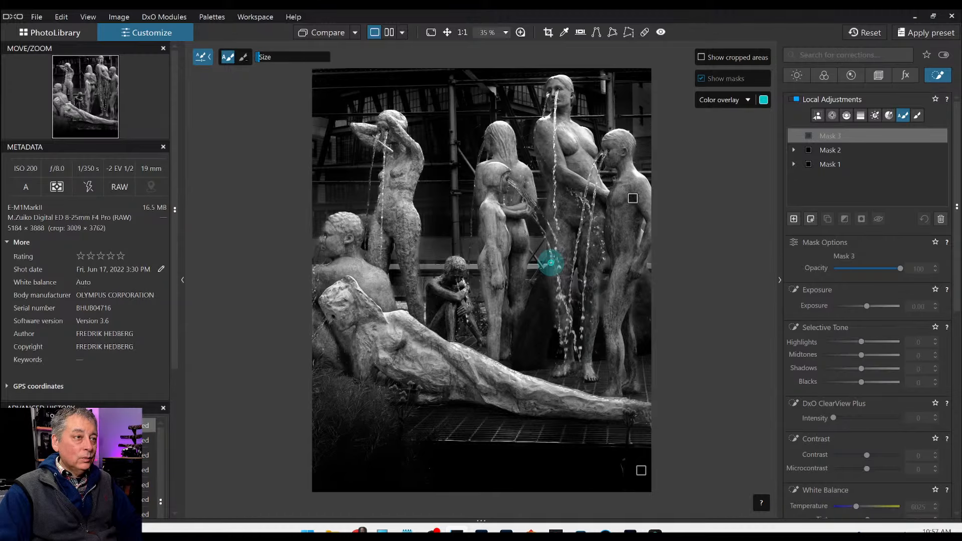
click(817, 116)
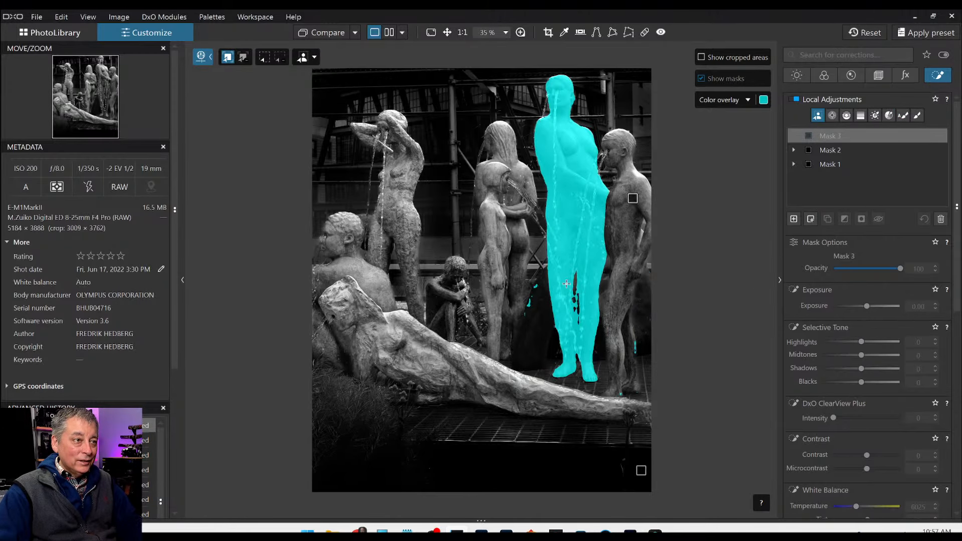
click(523, 193)
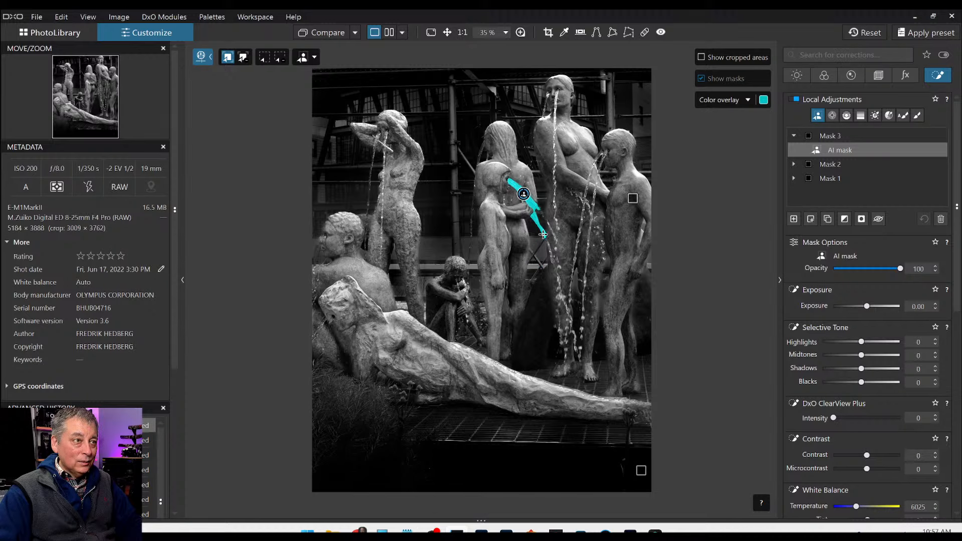
click(544, 234)
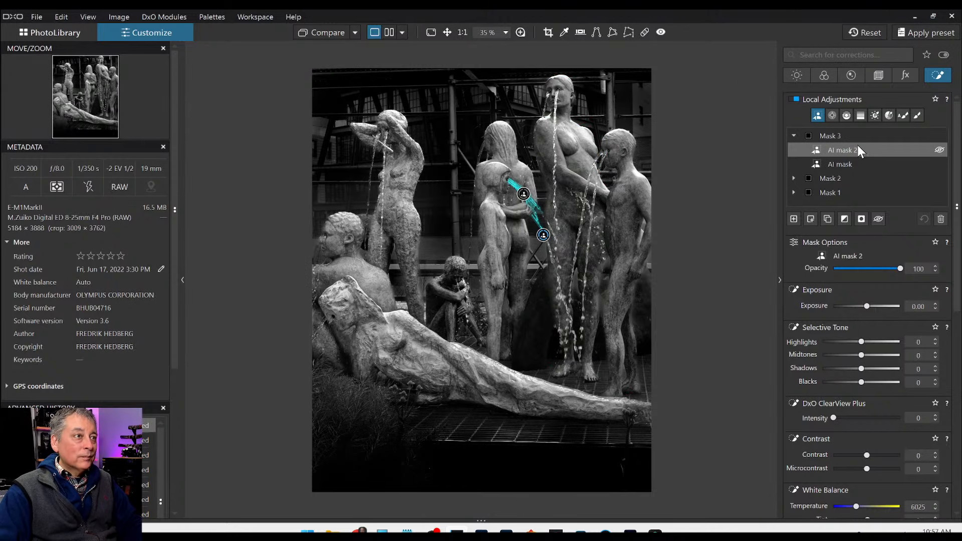
Add a sub mask to Mask 3 and paint it with the auto brush down the falling water to the tall statue's feet.
click(811, 219)
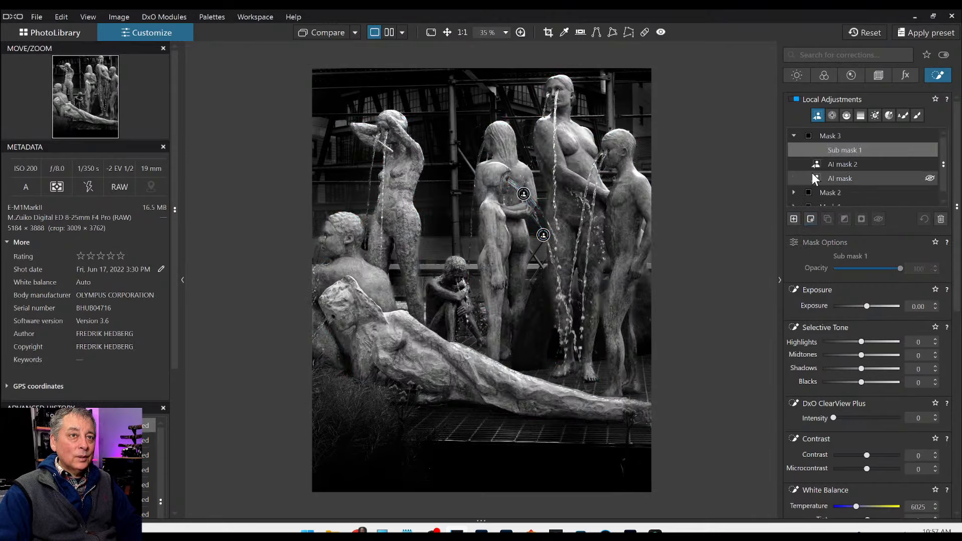
click(902, 116)
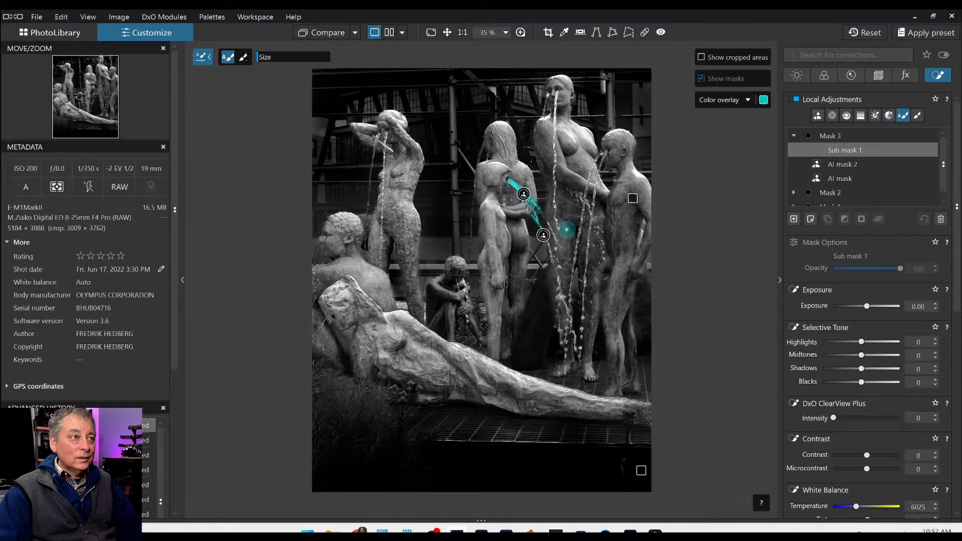
scroll(552, 241, up, 2)
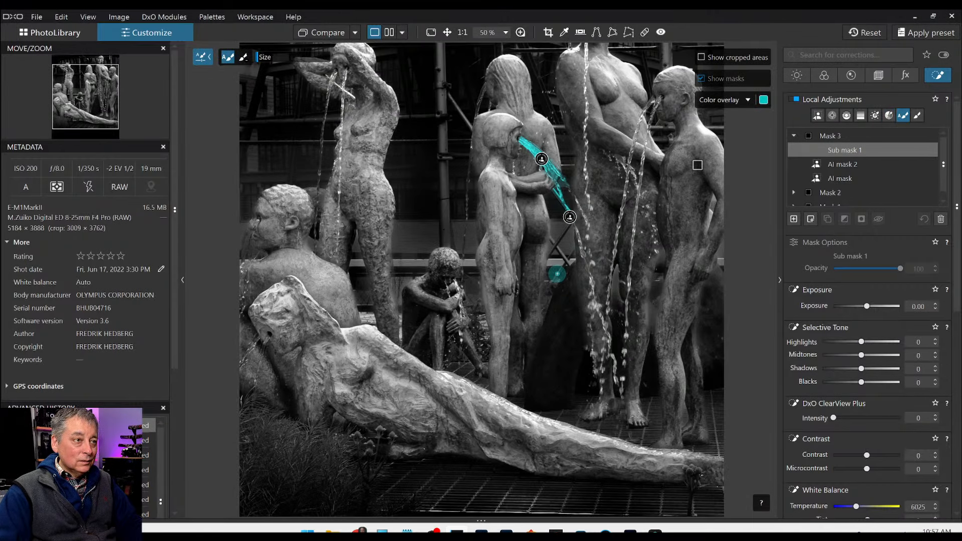
scroll(597, 255, up, 1)
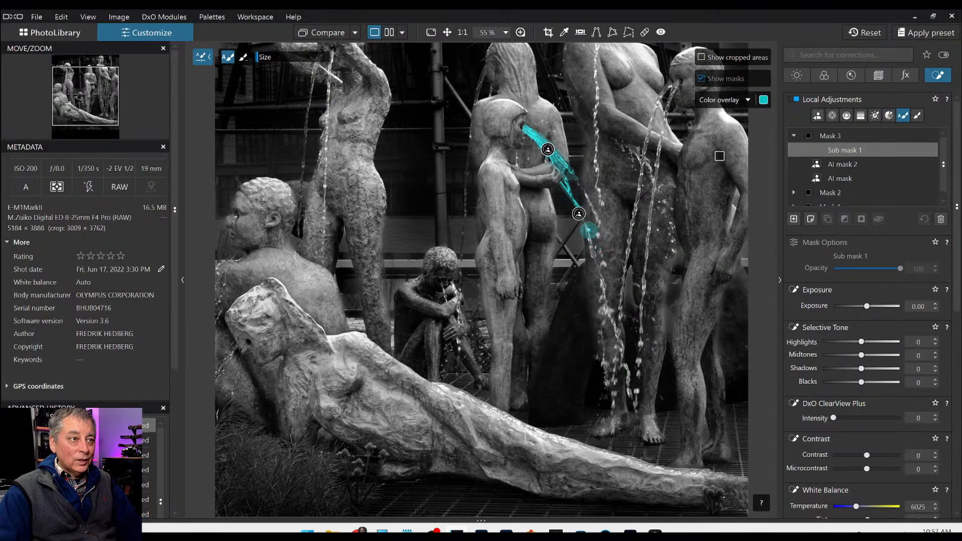
click(589, 230)
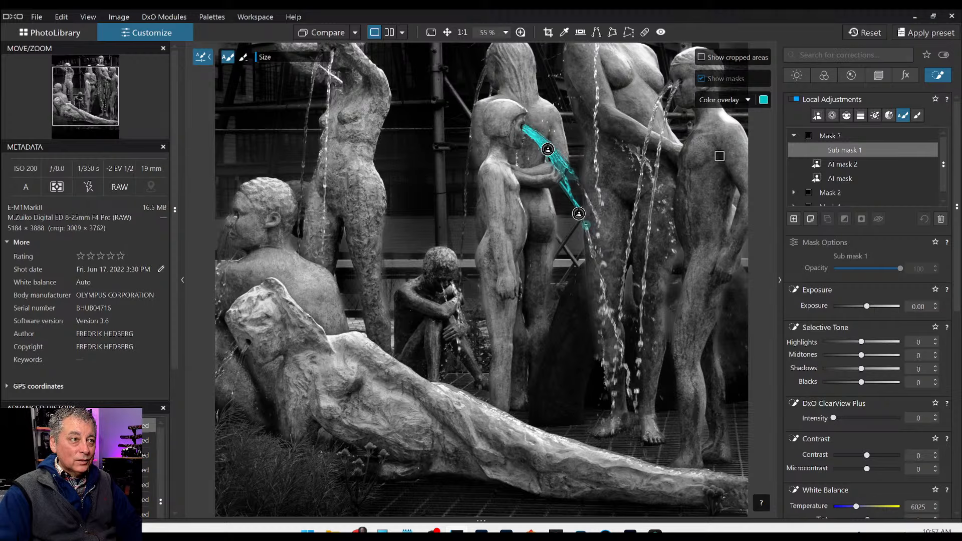
mouse_move(595, 258)
mouse_down()
mouse_move(603, 313)
mouse_move(618, 339)
mouse_up()
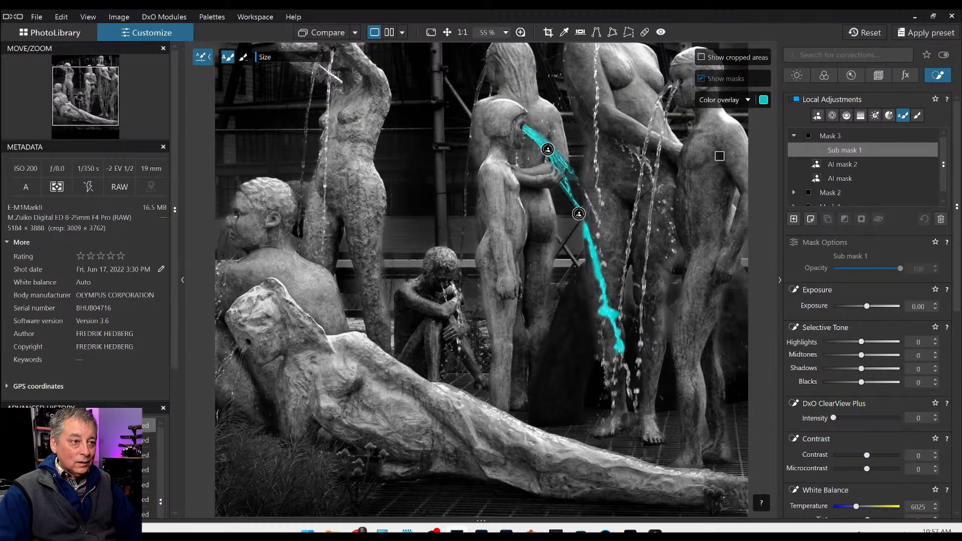
drag(630, 382, 633, 389)
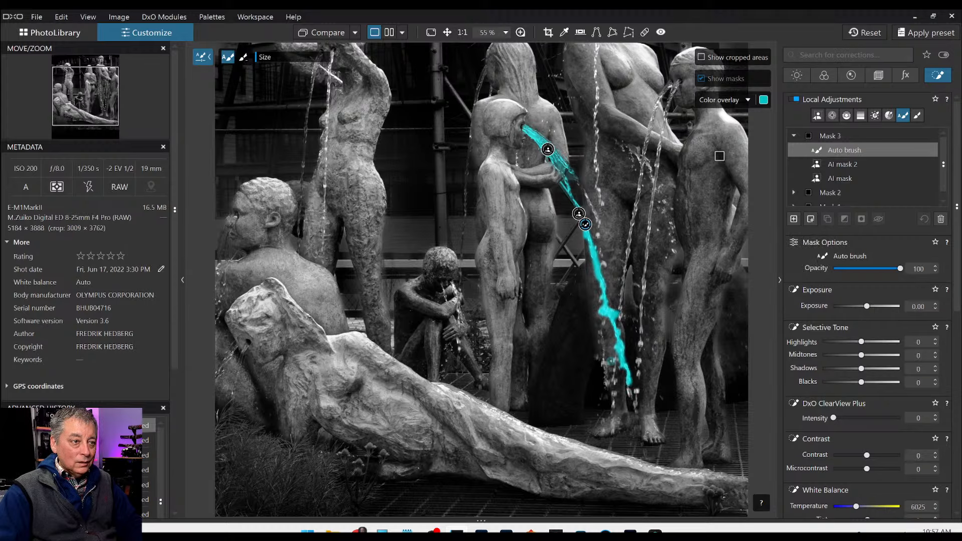
mouse_move(603, 324)
mouse_down()
mouse_move(615, 408)
mouse_move(615, 364)
mouse_up()
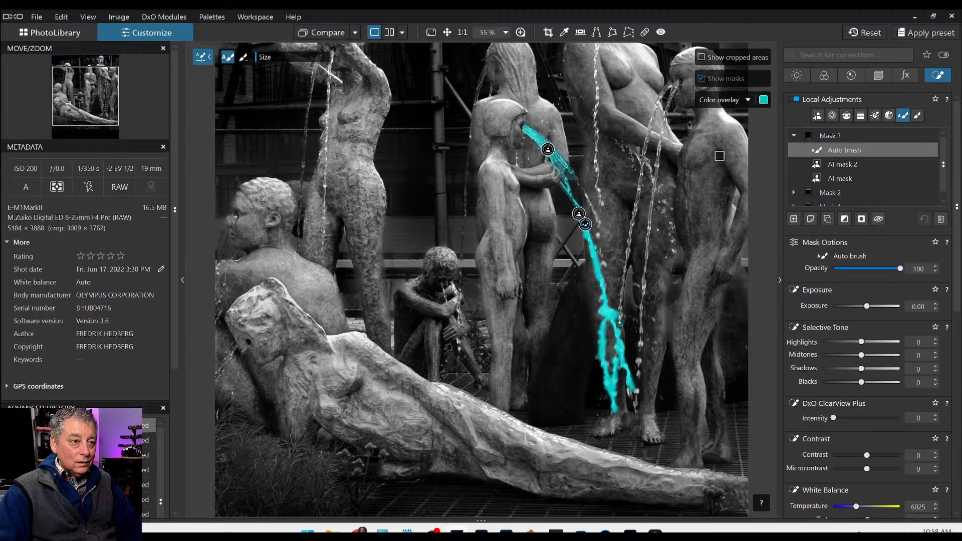
Paint both water jets from the rightmost standing statue's face down to the ground with the auto brush.
mouse_move(619, 322)
mouse_down()
mouse_move(621, 261)
mouse_move(649, 126)
mouse_move(679, 82)
mouse_move(664, 115)
mouse_up()
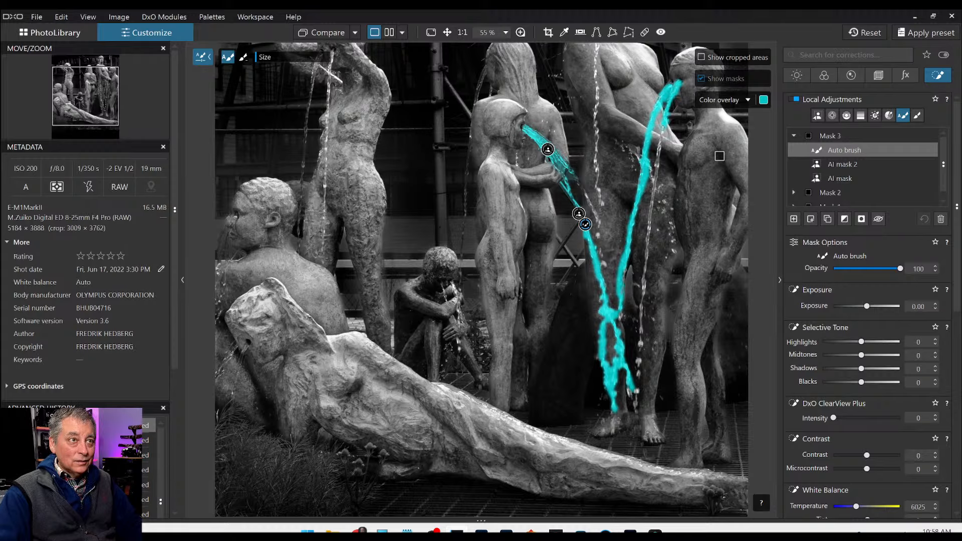
drag(657, 161, 652, 204)
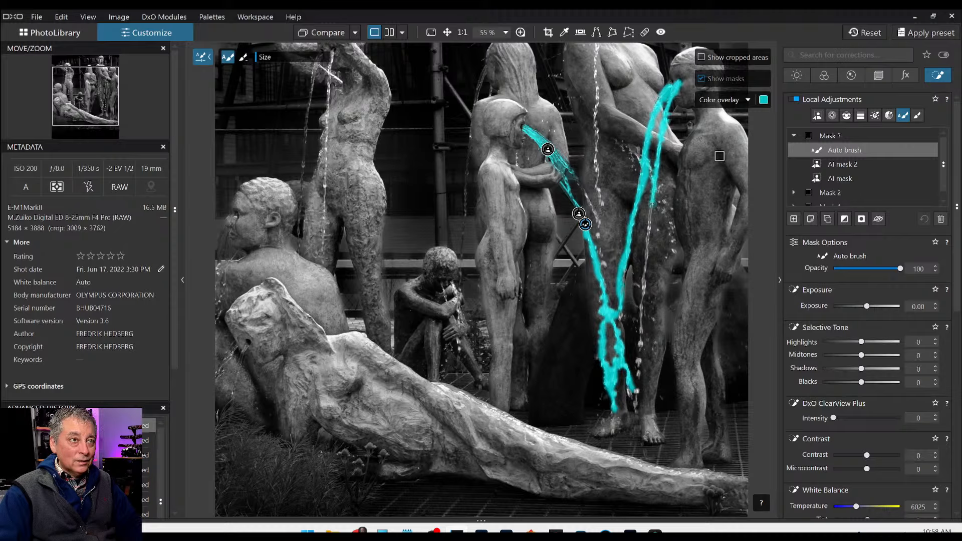
drag(647, 255, 639, 377)
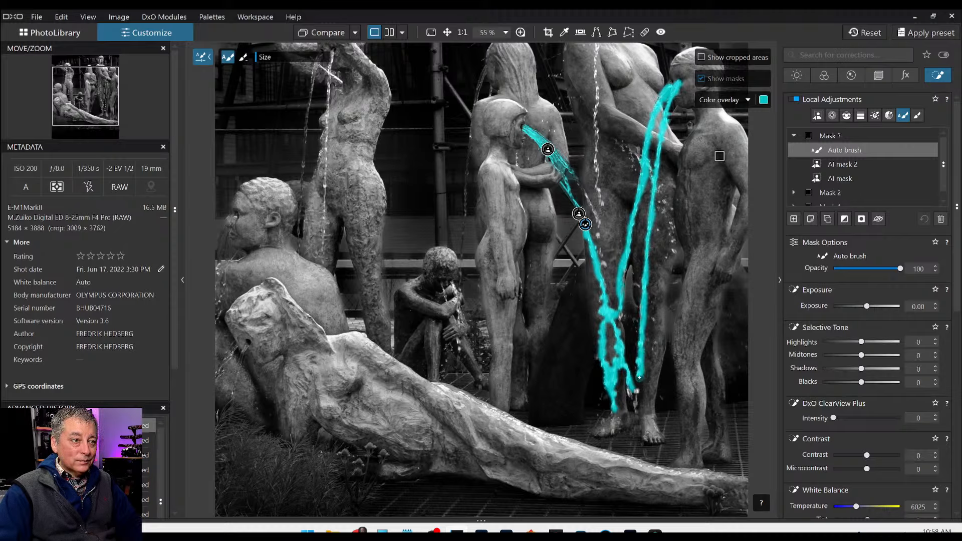
Paint the two water jets below the face of the statue with raised arms, undoing and repainting the jet nearer the photo's edge.
mouse_move(334, 69)
mouse_down()
mouse_move(331, 56)
mouse_move(331, 75)
mouse_up()
mouse_move(330, 113)
mouse_down()
mouse_move(323, 227)
mouse_move(297, 236)
mouse_move(306, 180)
mouse_up()
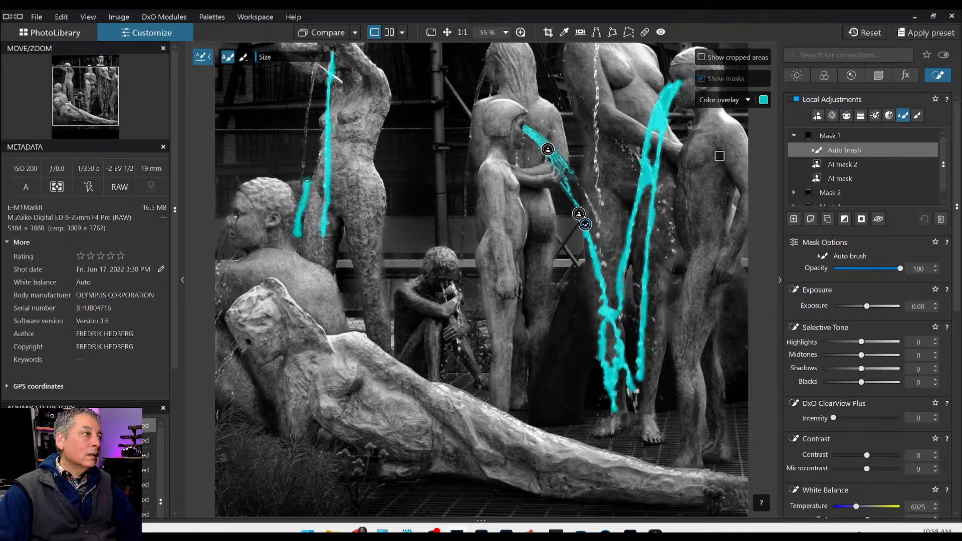
key(ctrl+z)
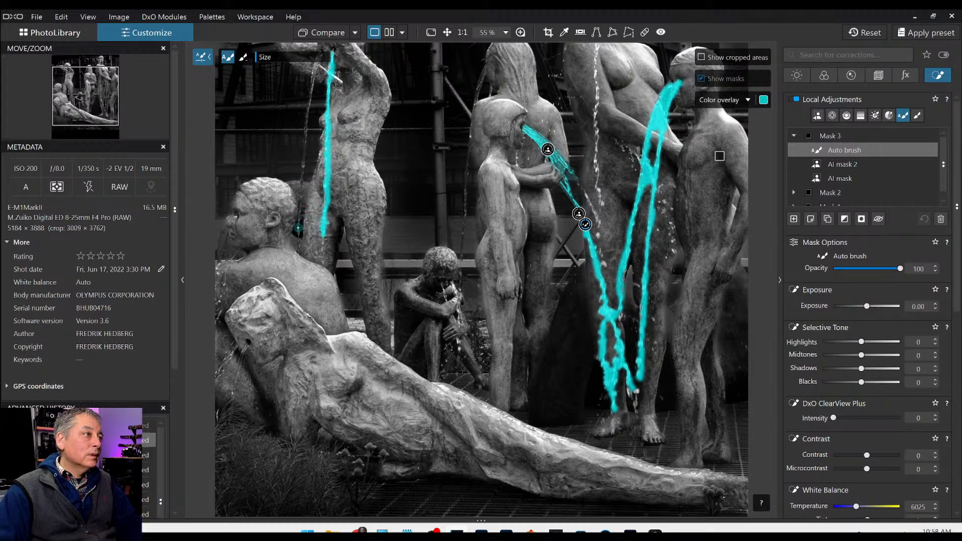
mouse_move(300, 233)
mouse_down()
mouse_move(304, 106)
mouse_move(307, 115)
mouse_move(321, 52)
mouse_up()
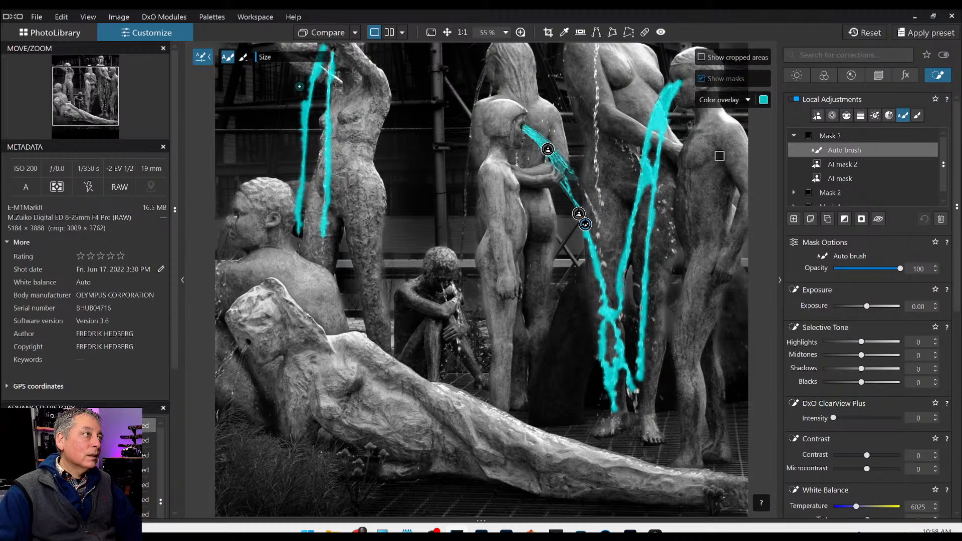
Erase the mask overspill around the outer water jet below the raised-arms statue's face.
key(alt)
scroll(307, 89, up, 1)
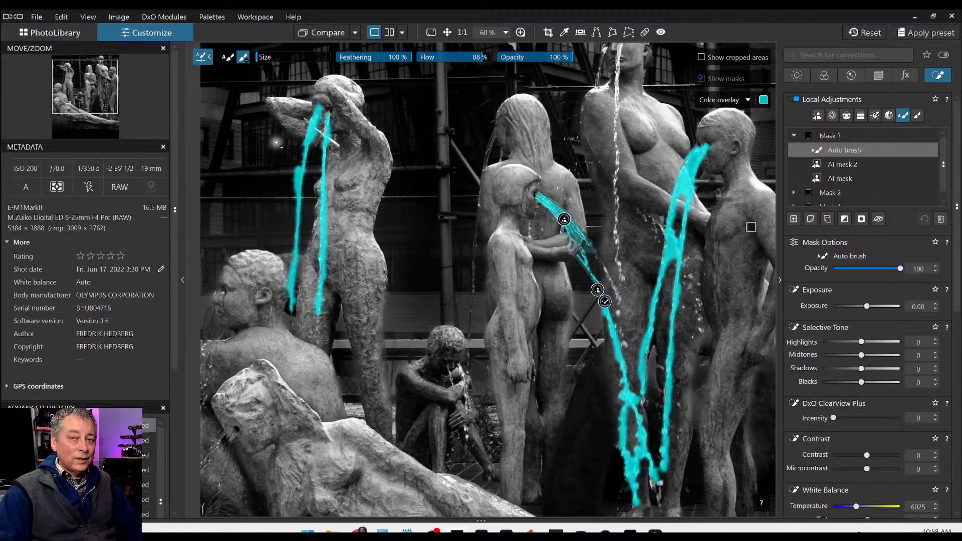
scroll(277, 143, up, 6)
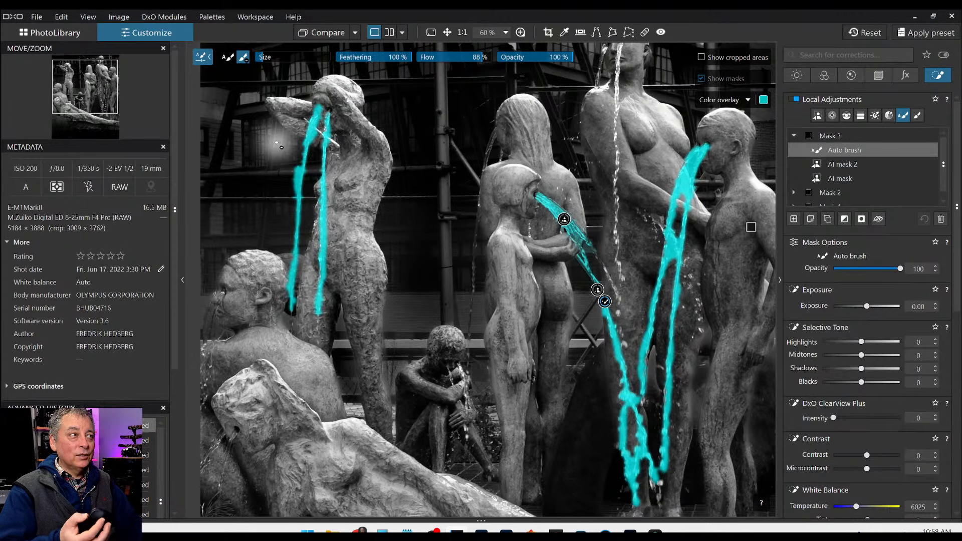
scroll(276, 143, down, 3)
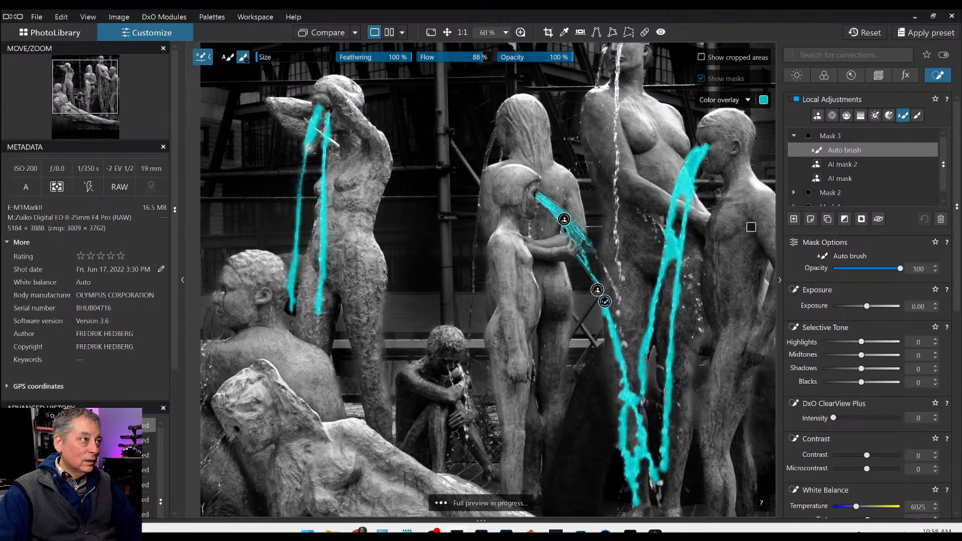
drag(321, 123, 313, 124)
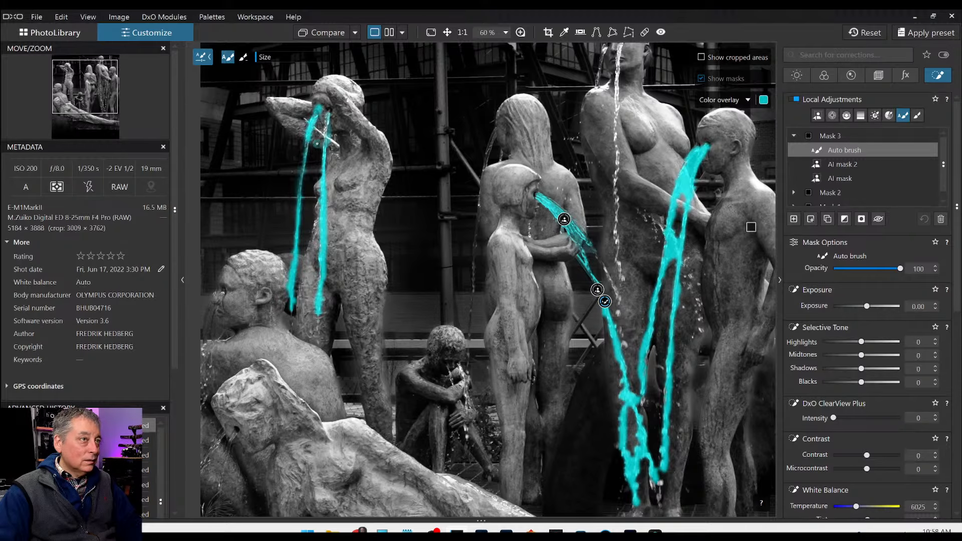
scroll(633, 109, down, 2)
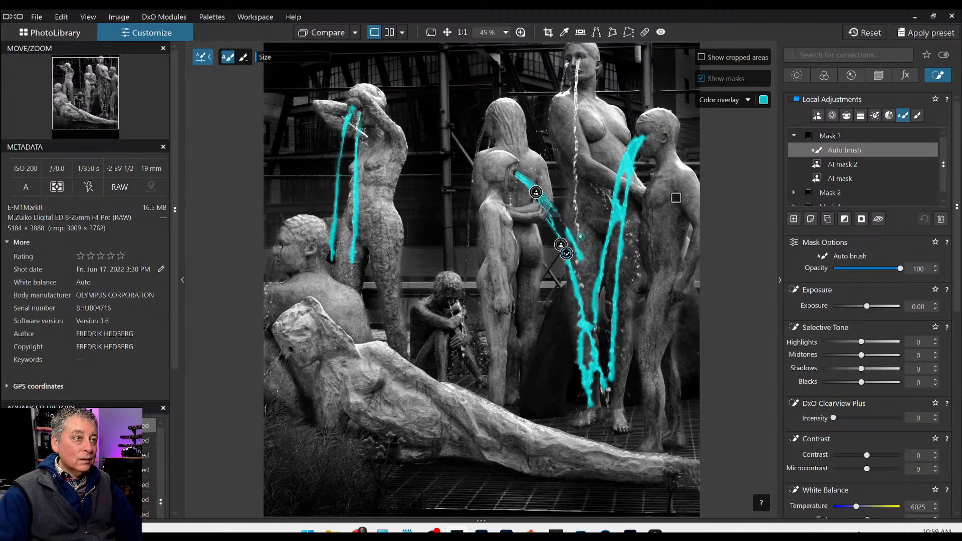
Paint both water jets falling from the tallest statue's face with the auto brush, undoing and repainting the stroke along the longer jet.
drag(579, 227, 578, 156)
key(ctrl+z)
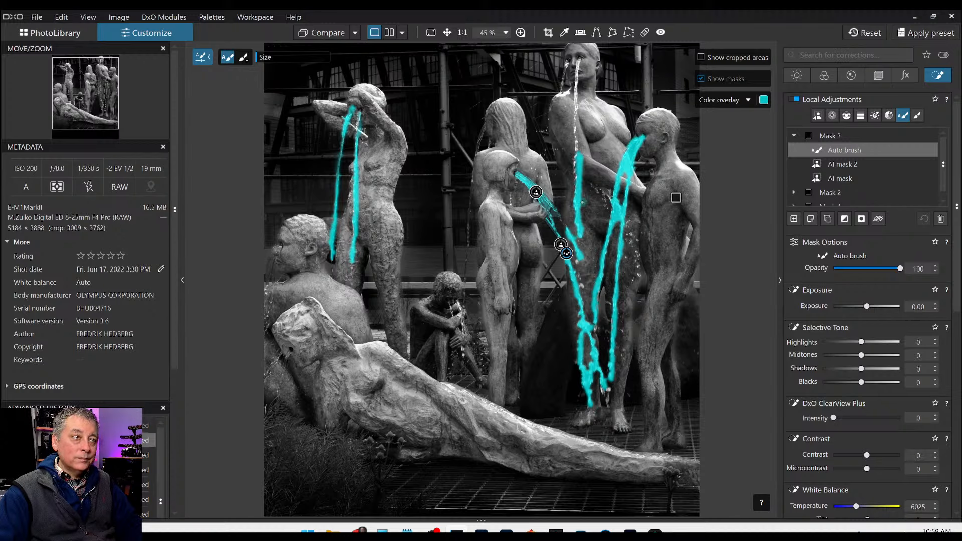
key(alt)
drag(576, 233, 574, 155)
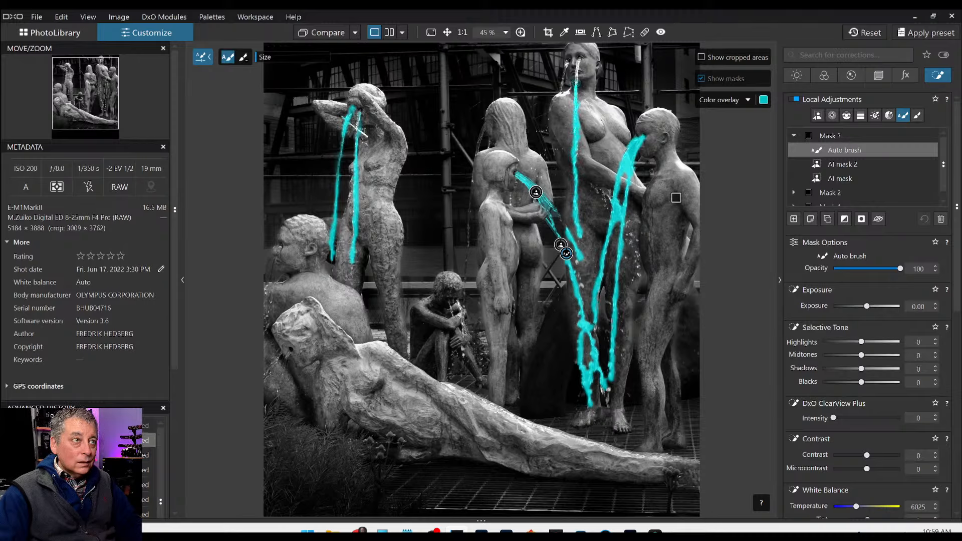
mouse_move(579, 60)
mouse_down()
mouse_move(566, 63)
mouse_move(561, 88)
mouse_up()
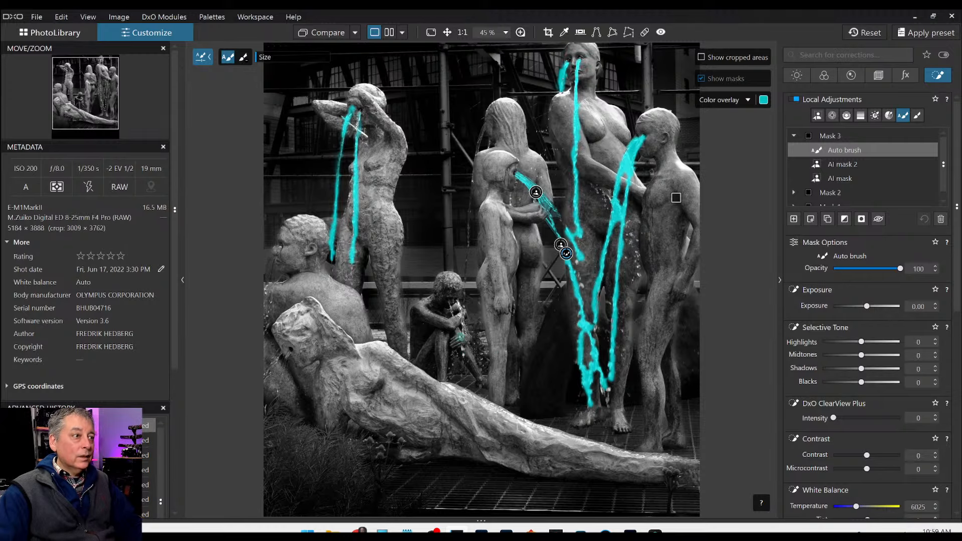
Paint the water jet from the crouching statue's face down past its hands with the auto brush.
drag(461, 305, 464, 350)
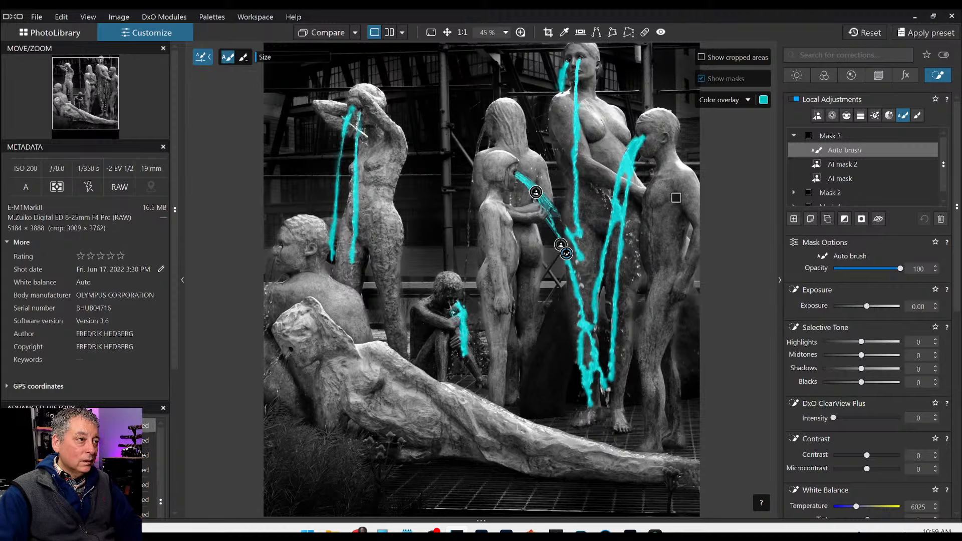
drag(449, 304, 462, 312)
key(alt)
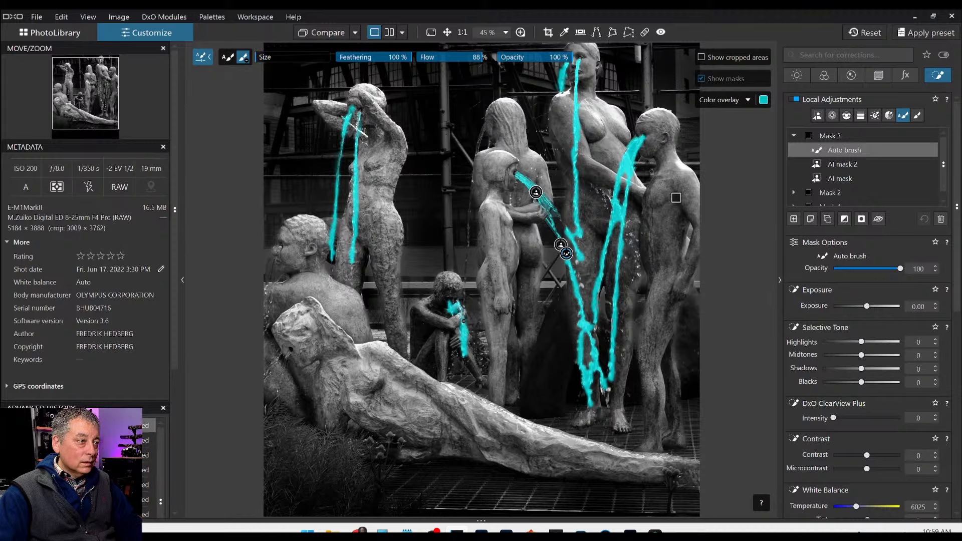
key(alt)
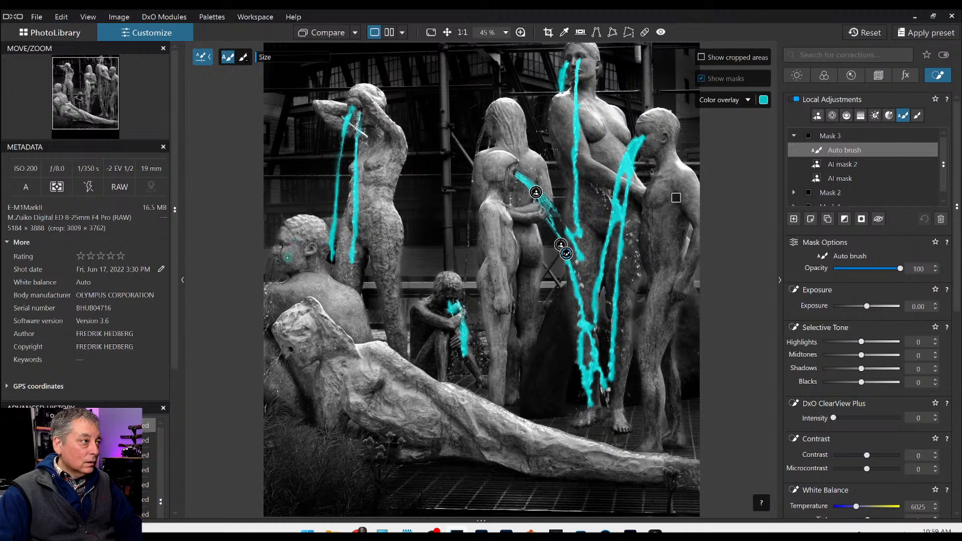
Undo a stroke at the seated statue's face, and paint the water at the tallest statue's feet and beside the long-haired statue.
drag(281, 247, 275, 261)
key(ctrl+z)
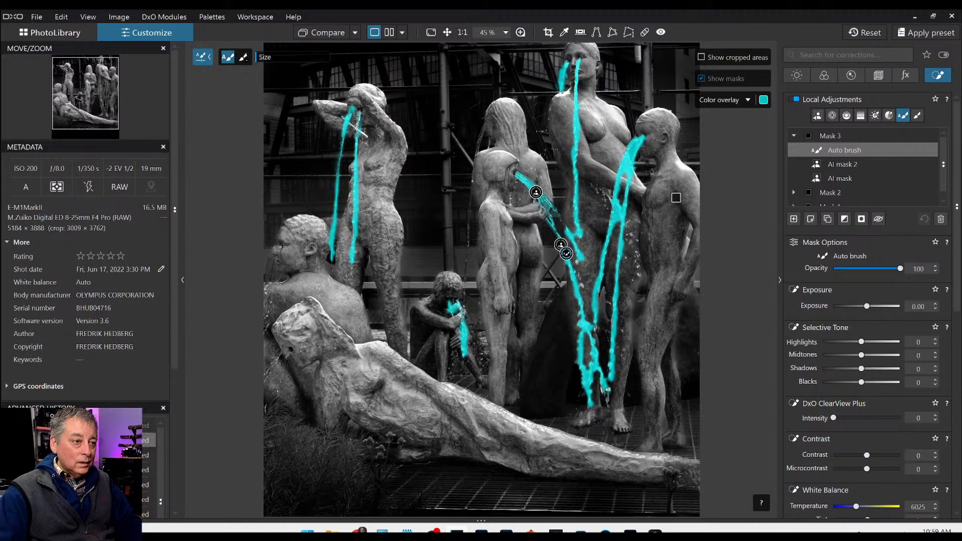
mouse_move(608, 412)
mouse_down()
mouse_move(611, 423)
mouse_move(591, 422)
mouse_up()
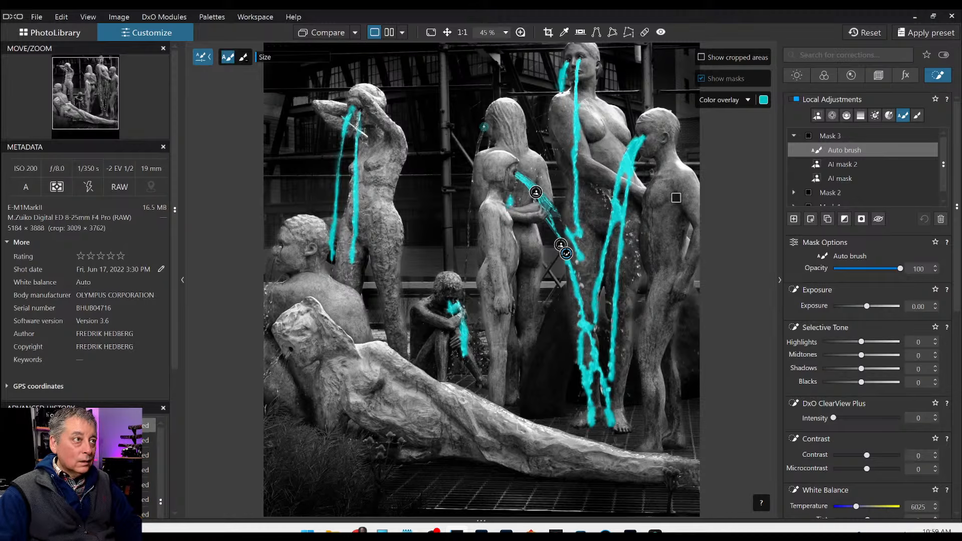
drag(484, 126, 481, 138)
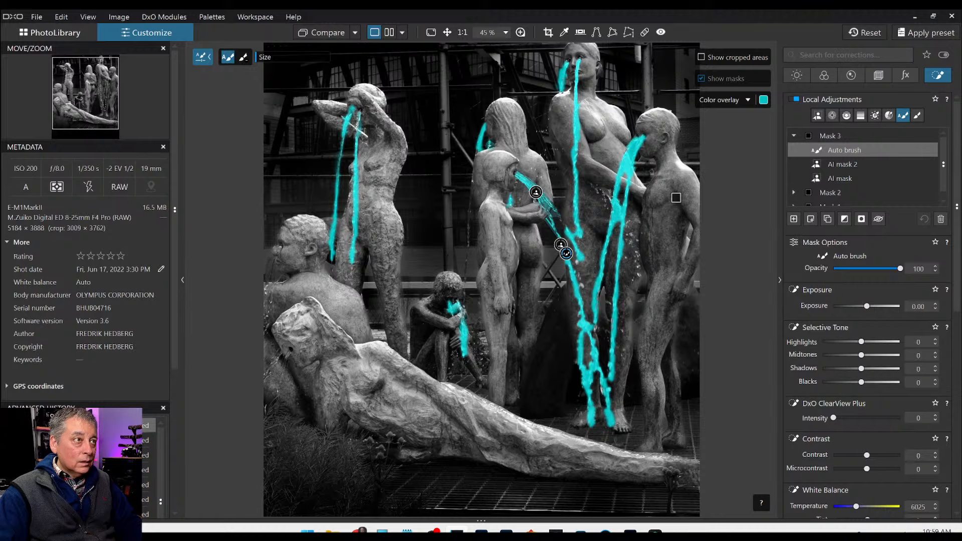
drag(470, 207, 464, 283)
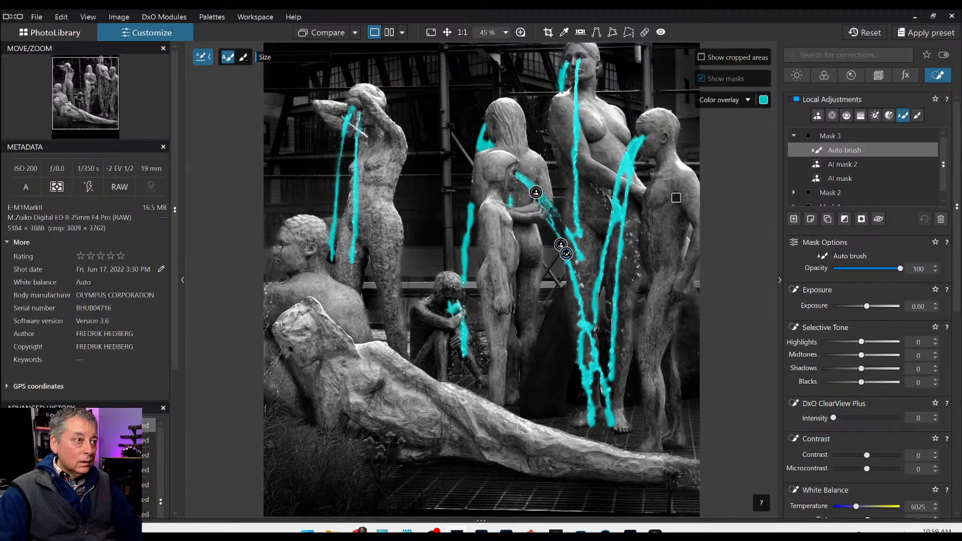
Paint the stray water drops on both sides of the rightmost standing statue's jets with the auto brush.
key(alt)
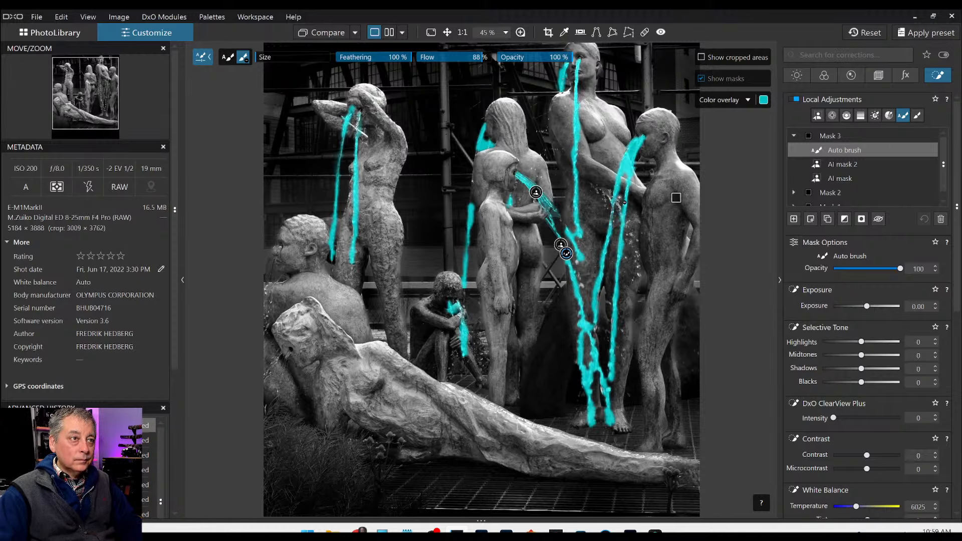
drag(601, 190, 613, 201)
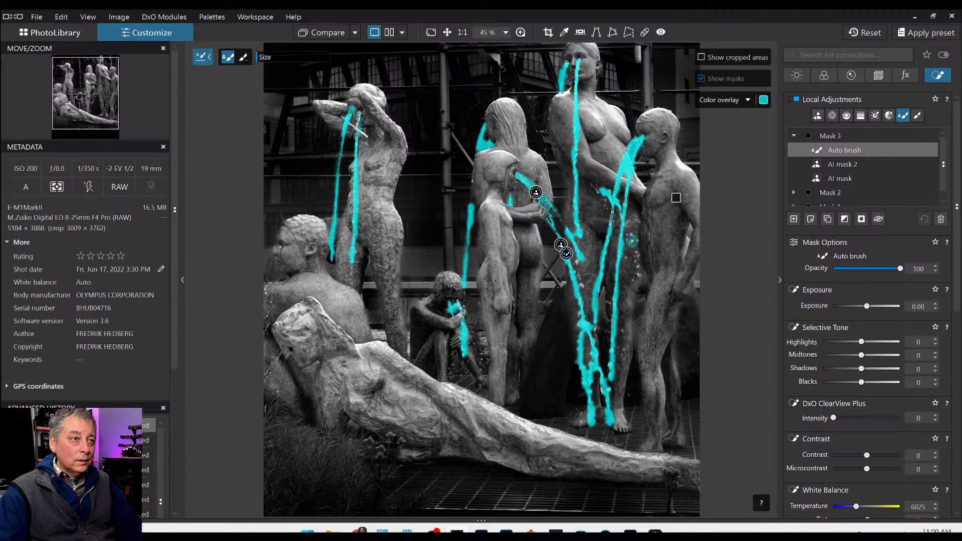
mouse_move(632, 241)
mouse_down()
mouse_move(629, 225)
mouse_move(645, 281)
mouse_up()
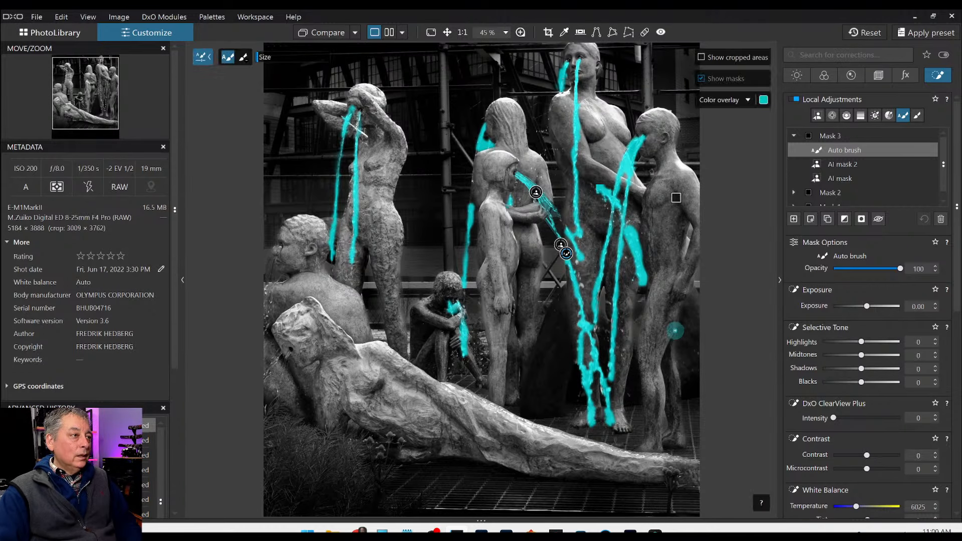
Paint the water jets along the photo's edge beside the reclining and seated statues' heads.
key(ctrl+minus)
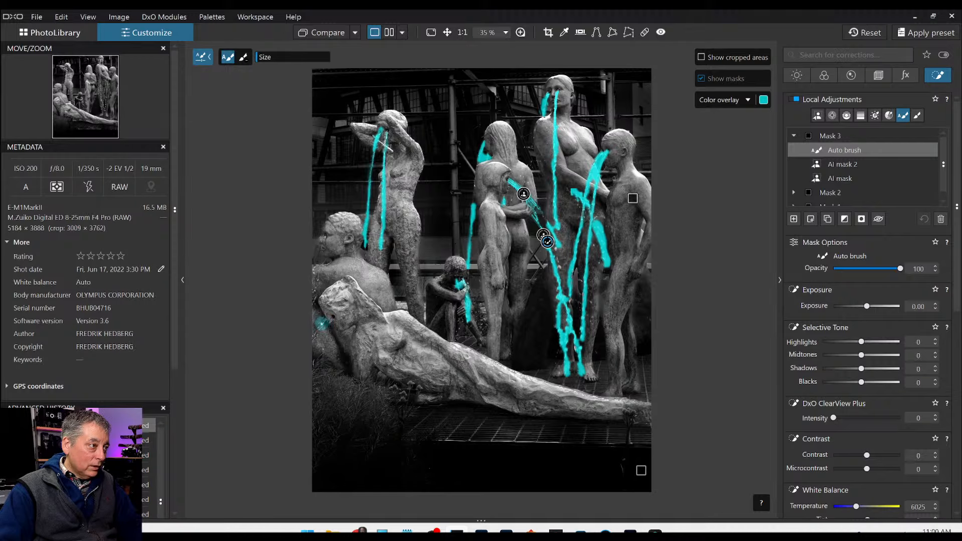
drag(323, 322, 309, 343)
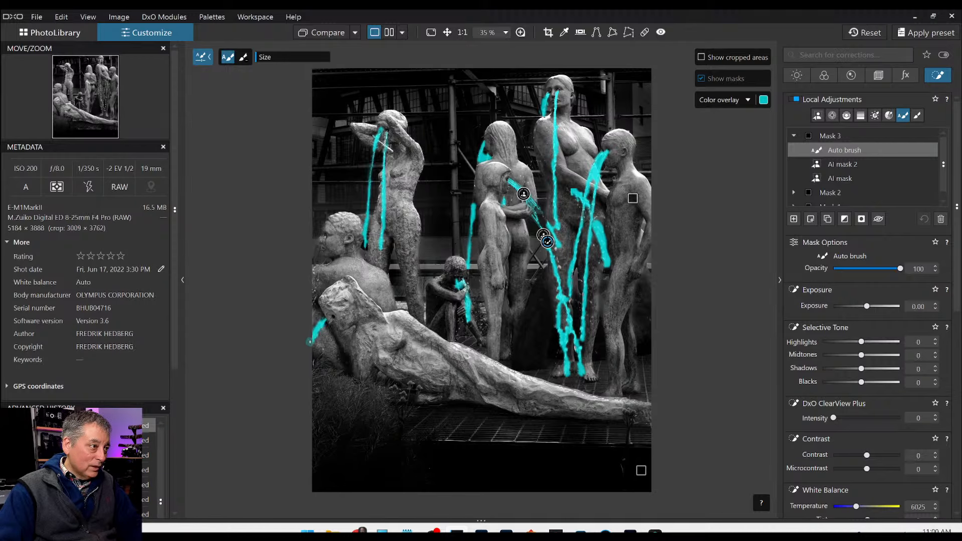
mouse_move(314, 288)
mouse_down()
mouse_move(308, 303)
mouse_move(324, 259)
mouse_up()
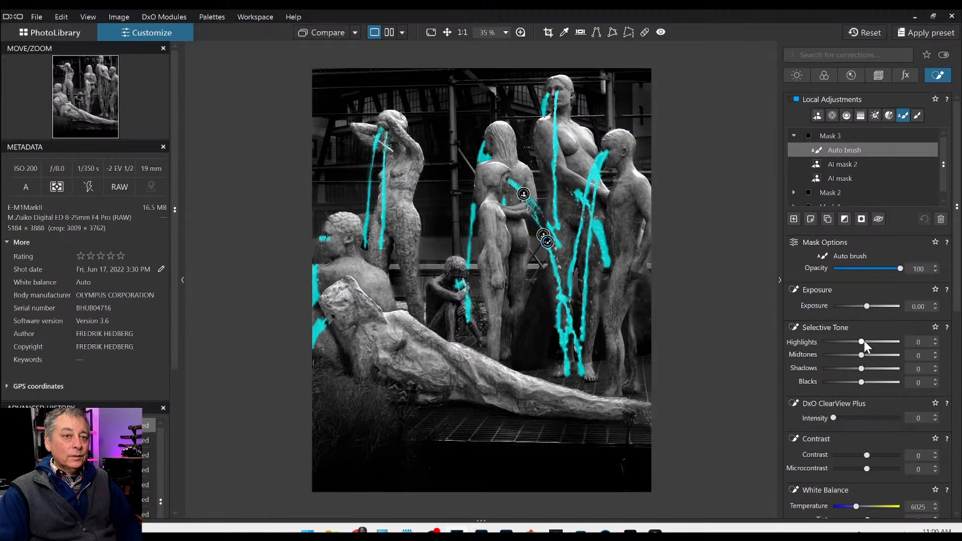
Set Mask 3's Highlights to 72, Microcontrast to 85 and DxO ClearView Plus intensity to 33.
drag(863, 340, 889, 341)
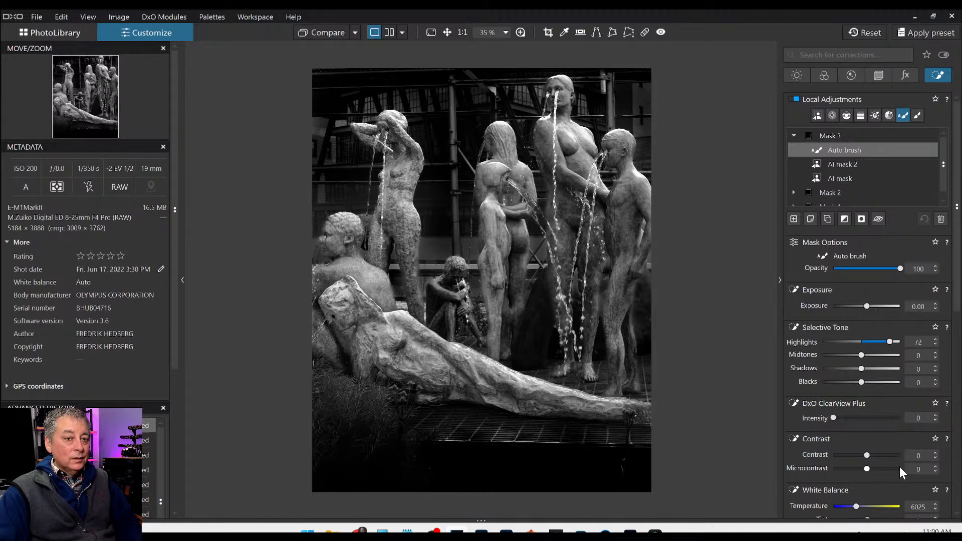
drag(870, 469, 884, 469)
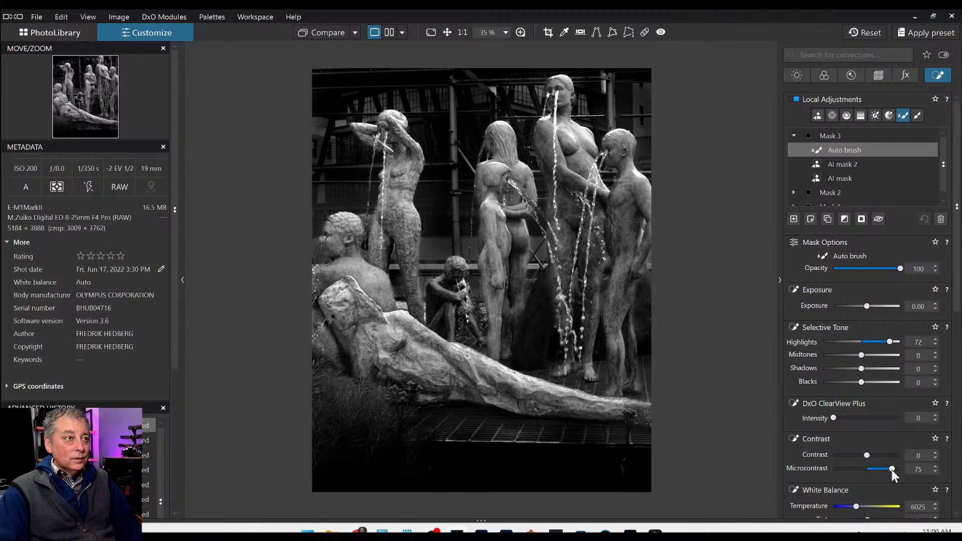
drag(833, 417, 855, 419)
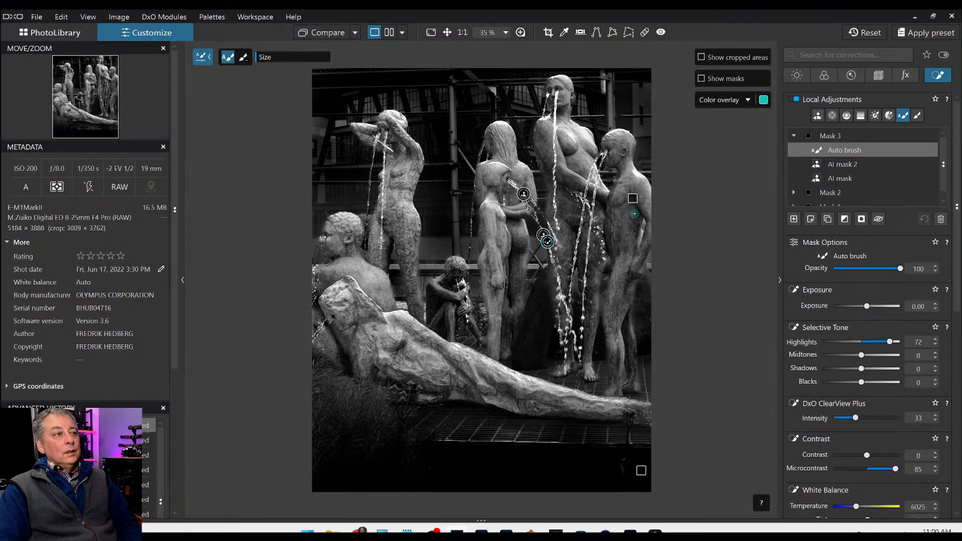
Add a sub mask to Mask 3 and paint again over the faint falling water beside the child statue with the auto brush.
scroll(479, 169, up, 1)
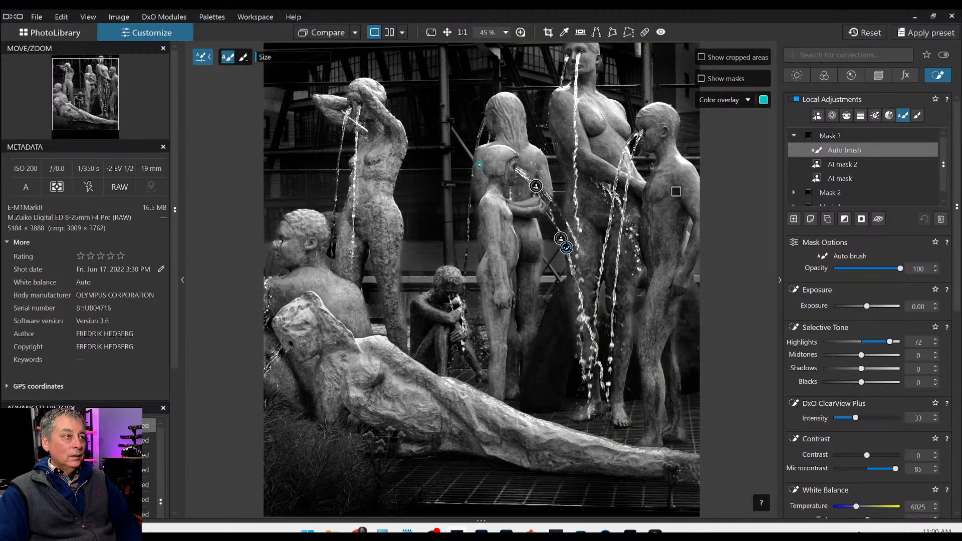
mouse_move(853, 161)
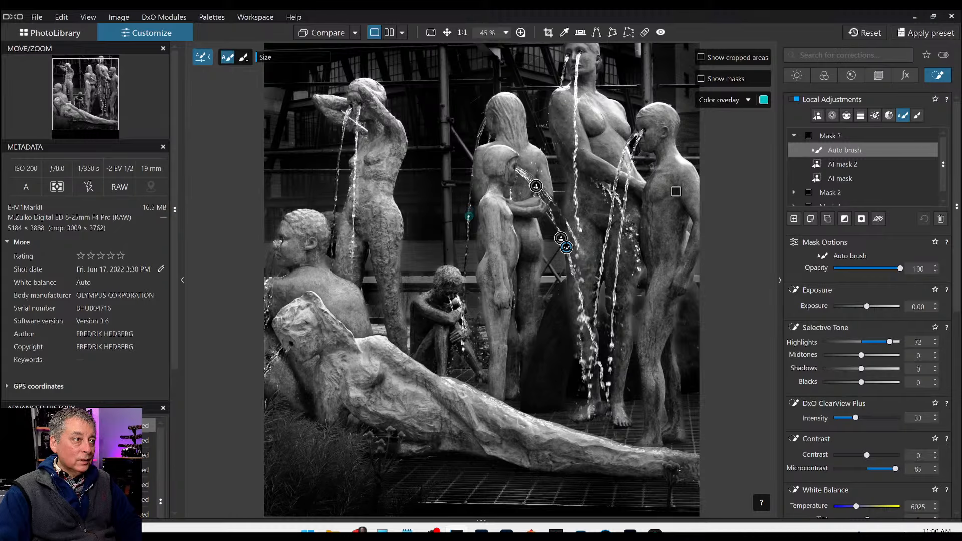
click(810, 219)
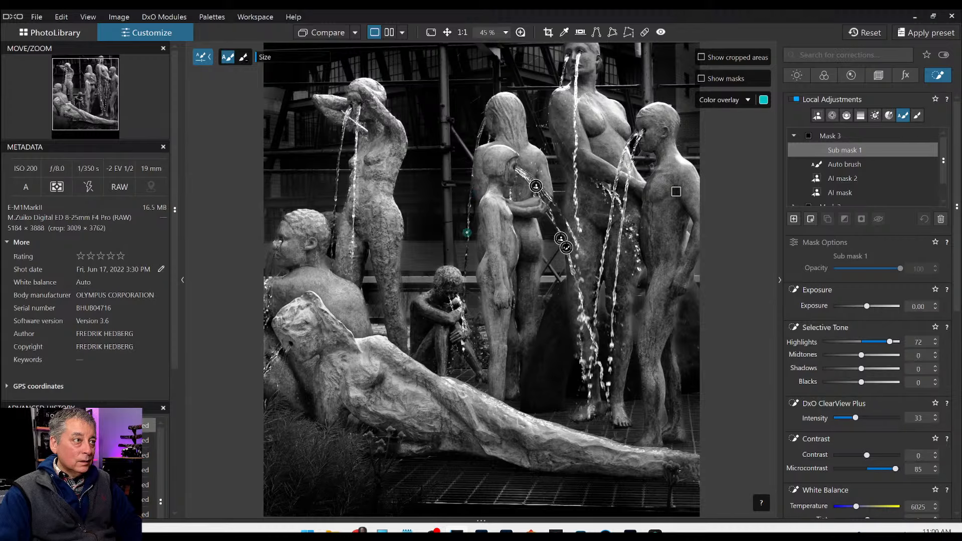
drag(467, 232, 465, 255)
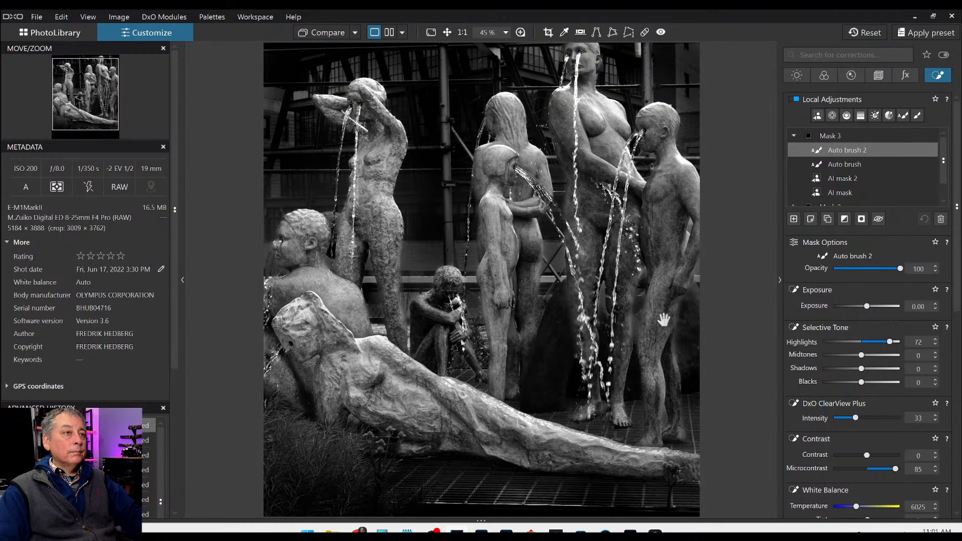
Soften the water jets by setting Mask 3's Highlights to 23, Microcontrast to 47 and DxO ClearView Plus intensity to 27.
scroll(663, 321, down, 2)
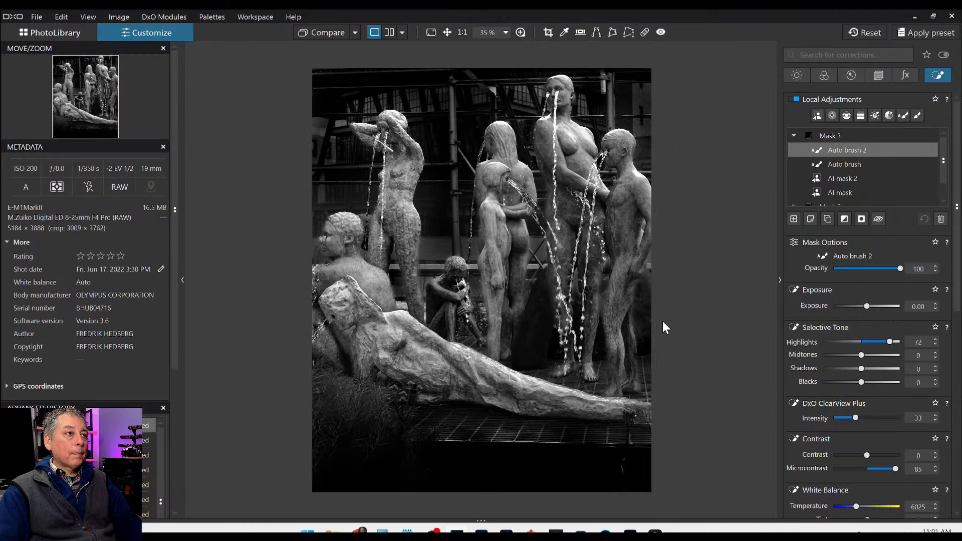
scroll(663, 322, down, 1)
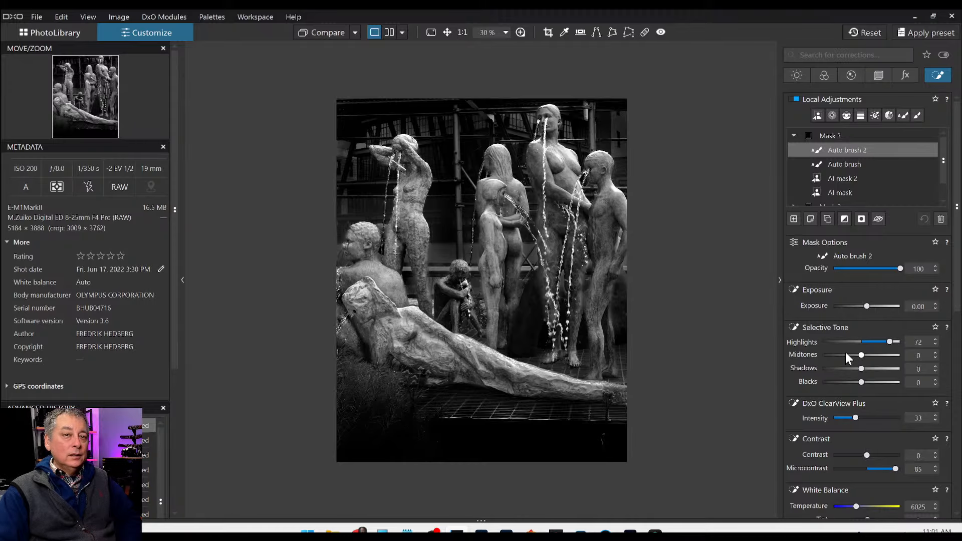
click(873, 341)
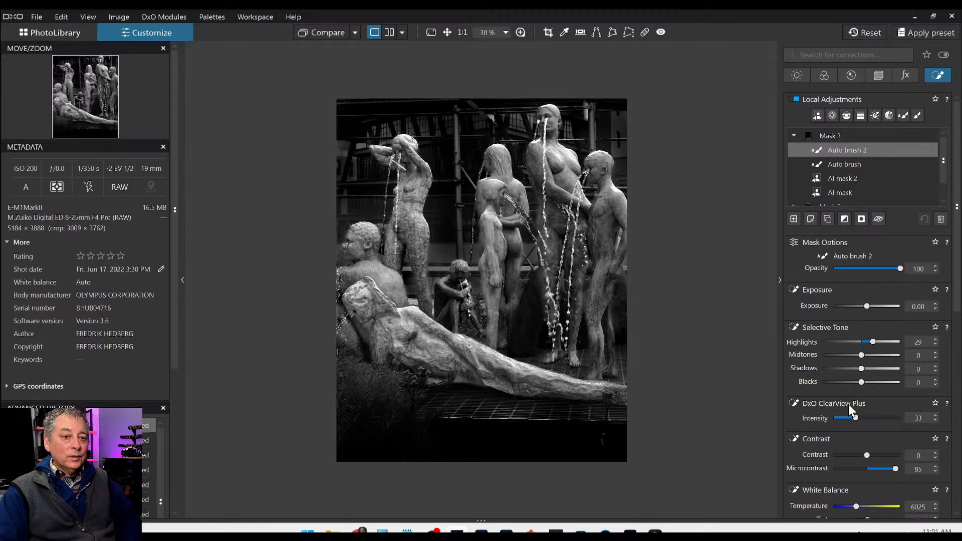
click(883, 469)
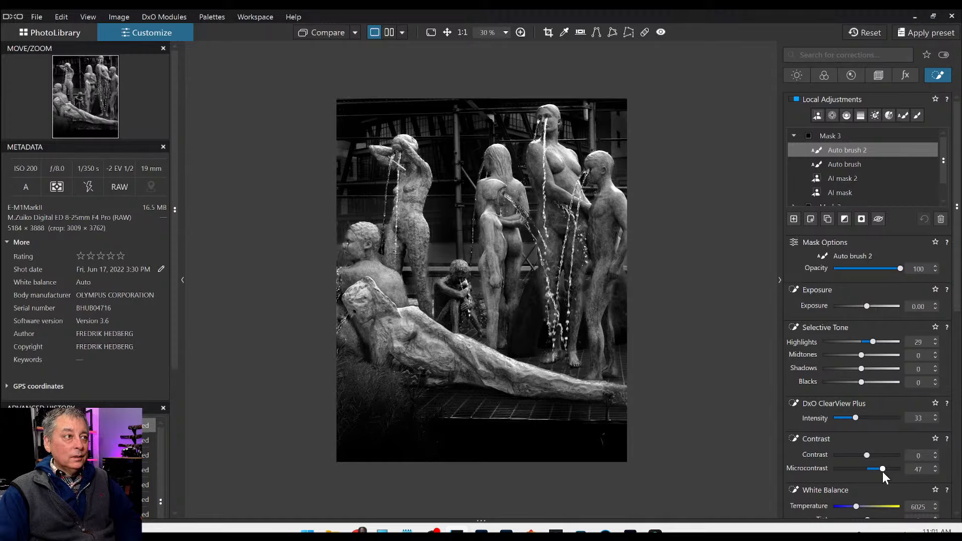
click(850, 419)
drag(850, 418, 852, 418)
click(868, 343)
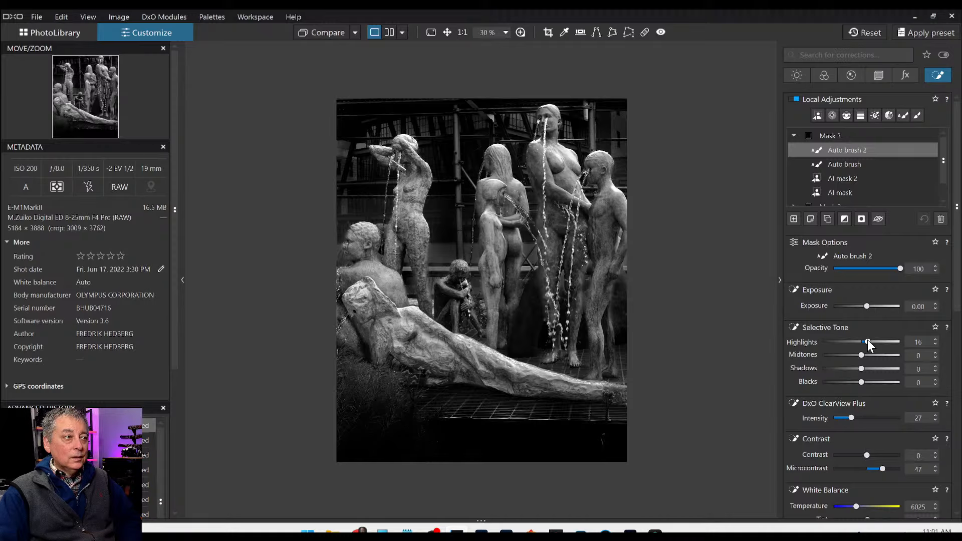
drag(867, 340, 870, 340)
Paint Mask 2's darkening brush over the ground around the reclining statue, the standing statues' feet and the foreground grating.
scroll(857, 179, down, 1)
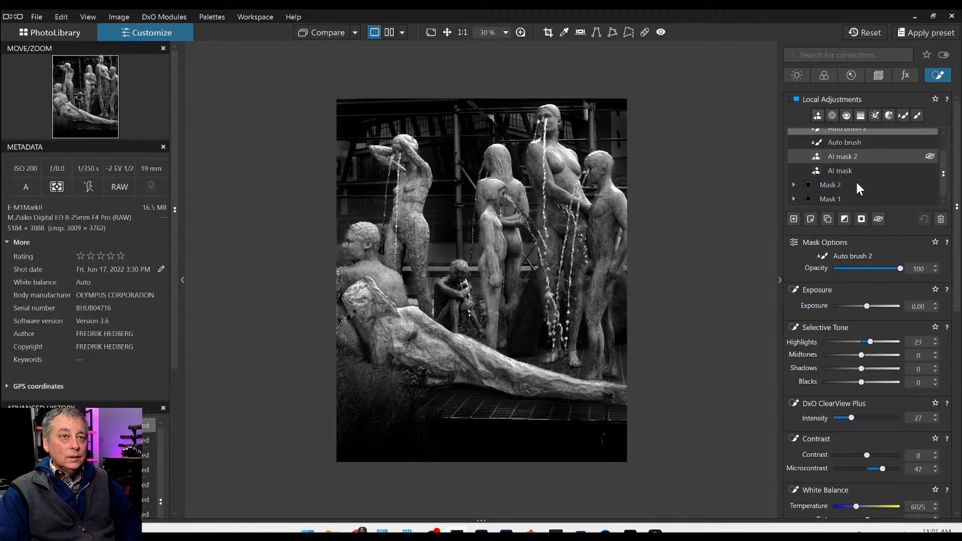
click(856, 182)
click(846, 165)
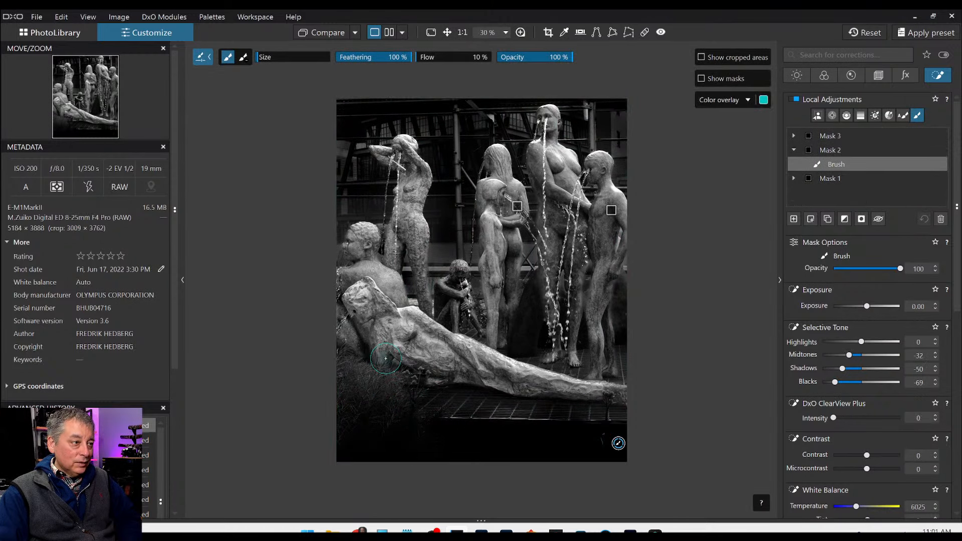
mouse_move(393, 357)
mouse_down()
mouse_move(519, 387)
mouse_move(501, 388)
mouse_move(606, 395)
mouse_move(619, 371)
mouse_up()
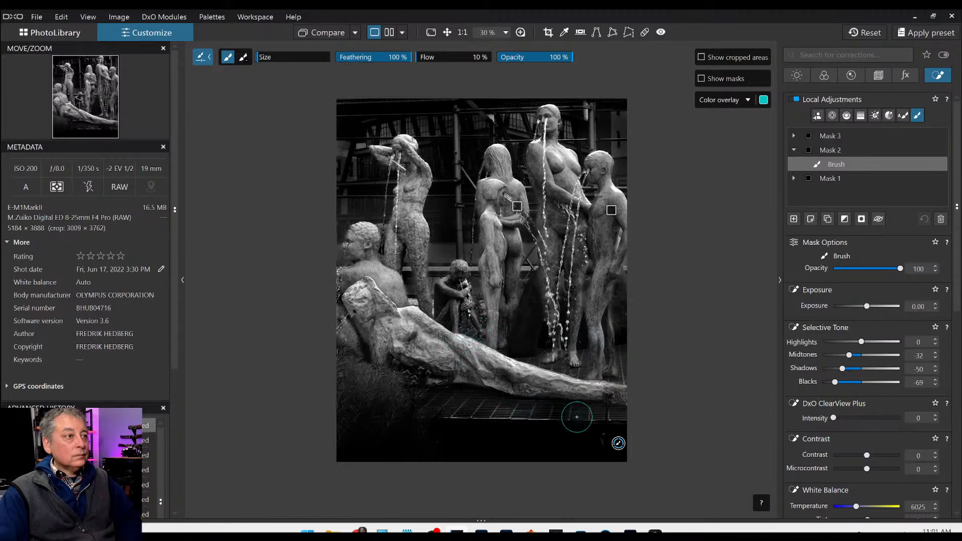
mouse_move(402, 340)
mouse_down()
mouse_move(374, 340)
mouse_move(372, 318)
mouse_move(370, 333)
mouse_move(383, 331)
mouse_move(364, 348)
mouse_up()
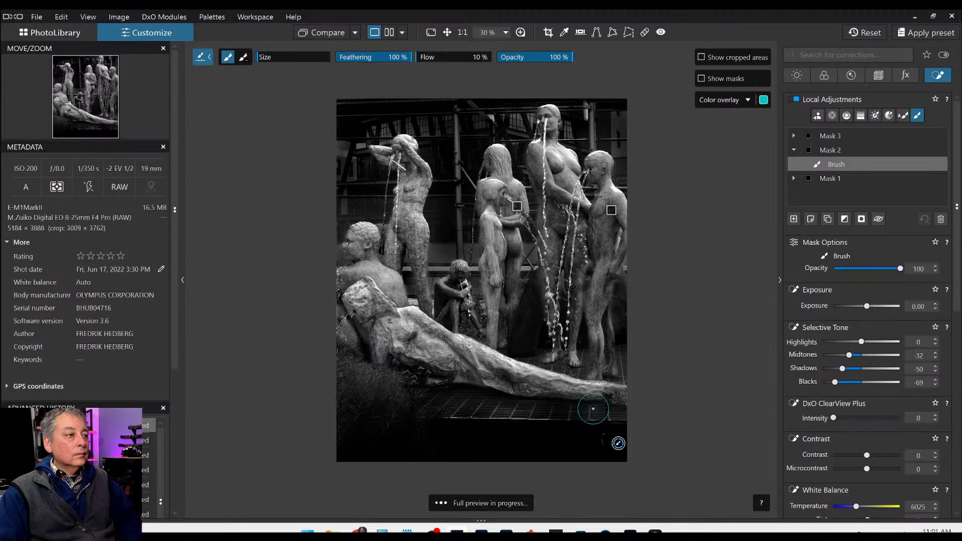
drag(602, 379, 611, 371)
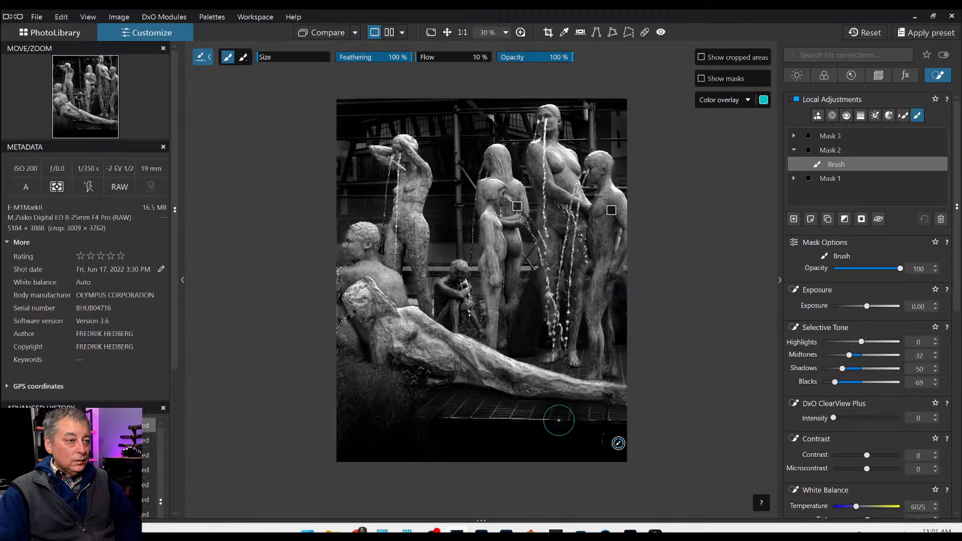
mouse_move(505, 419)
mouse_down()
mouse_move(499, 409)
mouse_move(579, 434)
mouse_move(530, 407)
mouse_up()
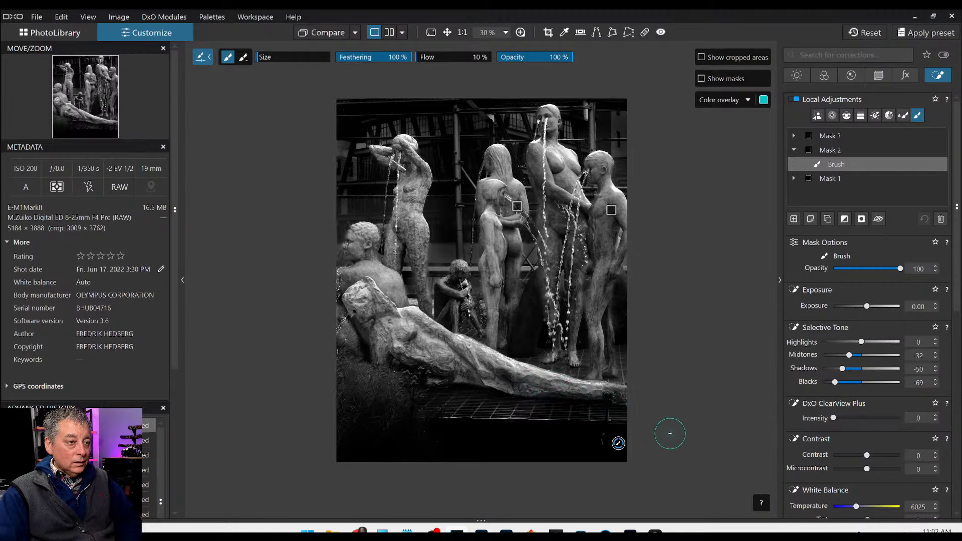
mouse_move(563, 413)
mouse_down()
mouse_move(454, 409)
mouse_move(501, 410)
mouse_up()
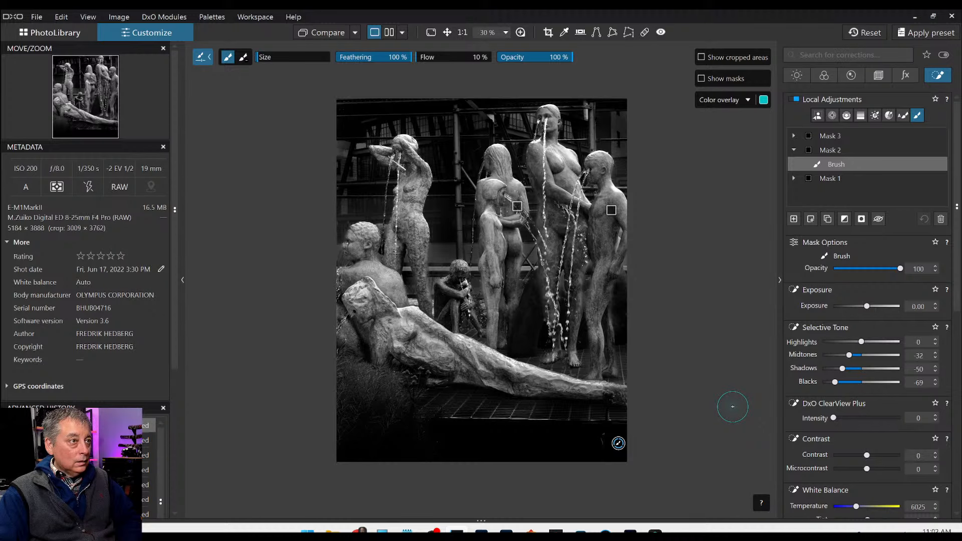
Export the edited statue photo to disk with the Standard output option, a full-size JPEG at quality 100.
right_click(541, 360)
click(579, 12)
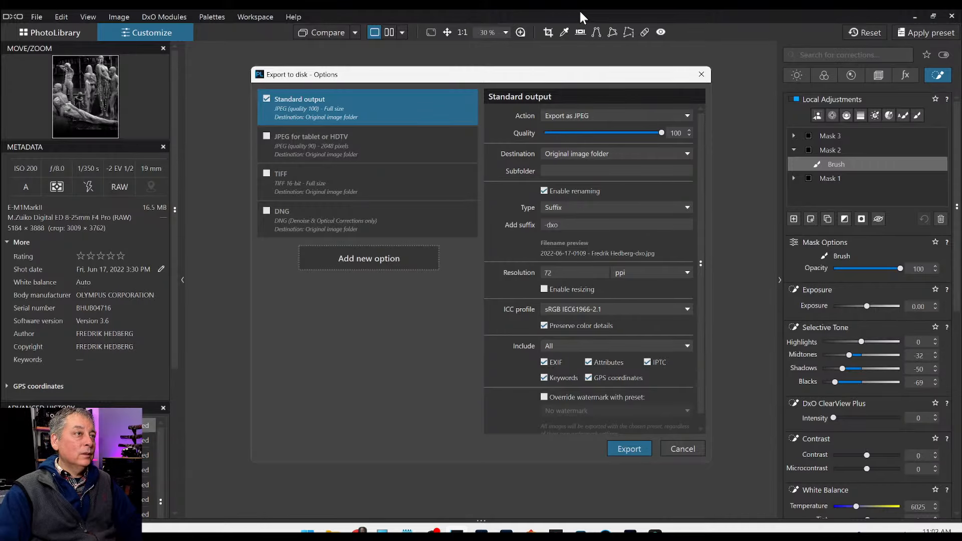
key(Escape)
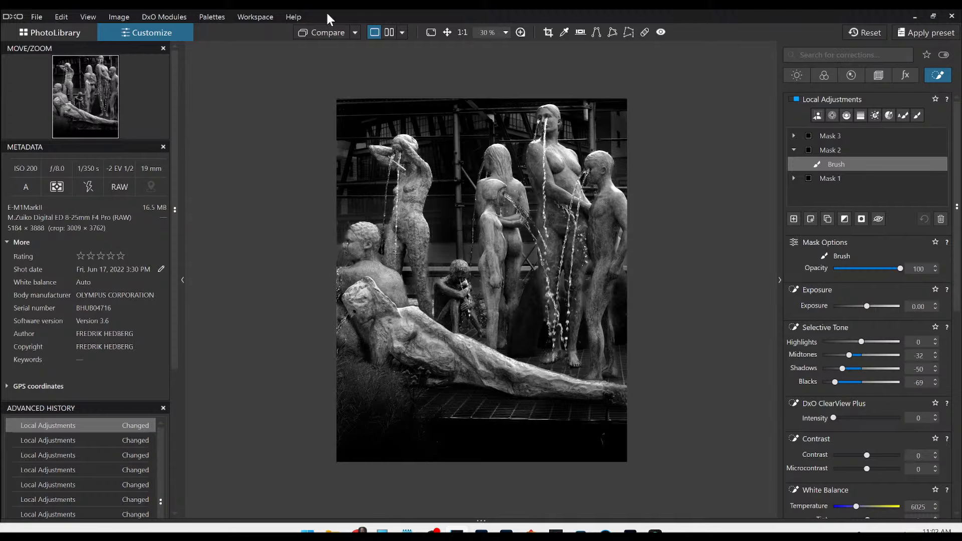
Keep the current edit as comparison reference and reset all corrections to view it beside the unedited photo.
click(356, 33)
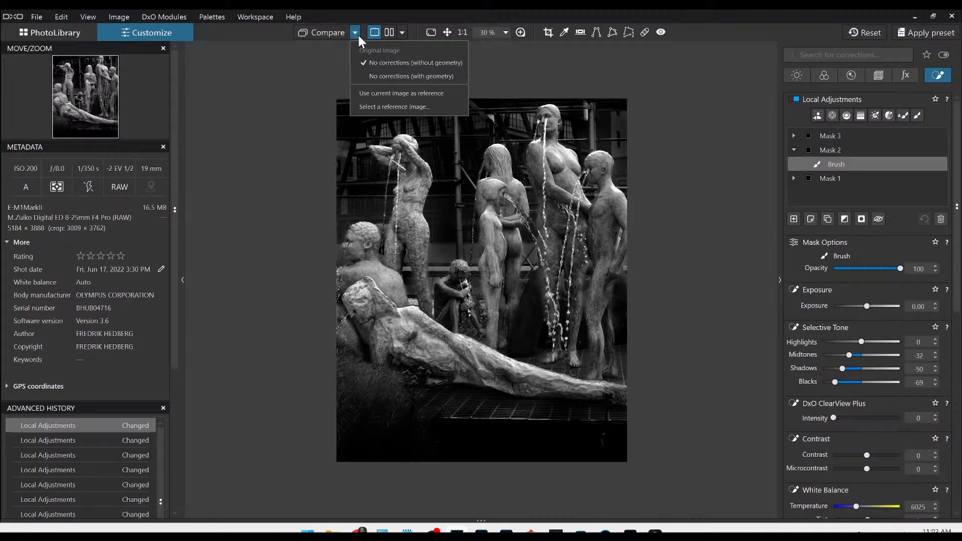
click(357, 33)
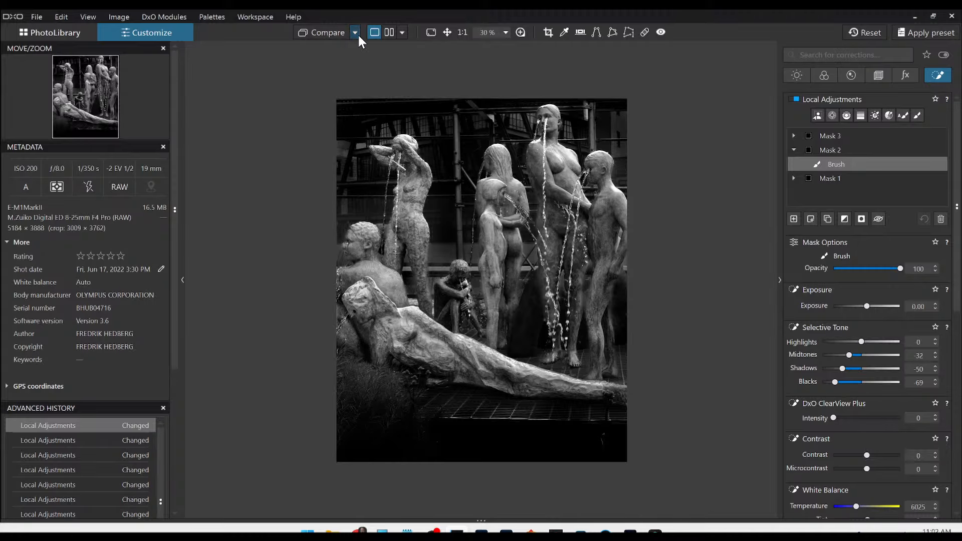
click(358, 34)
click(382, 104)
click(871, 30)
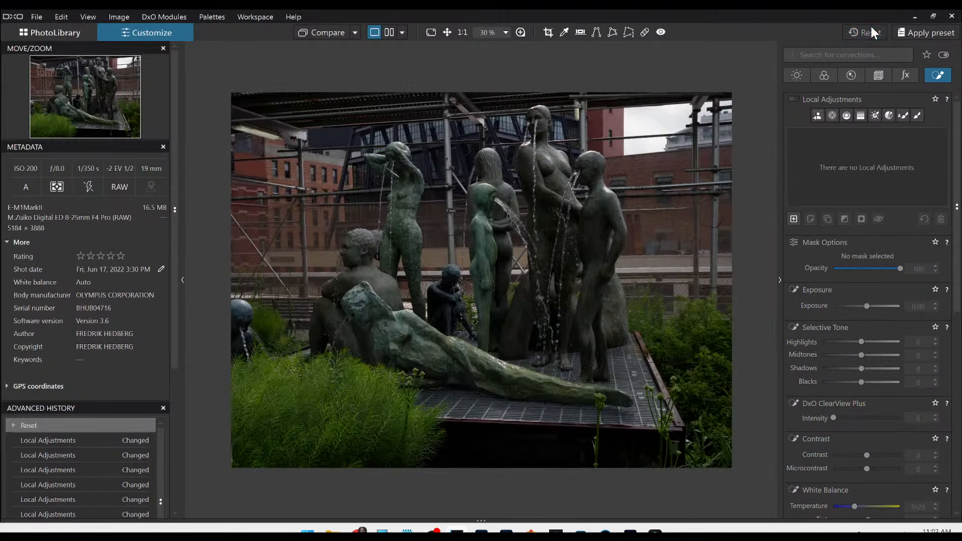
click(390, 33)
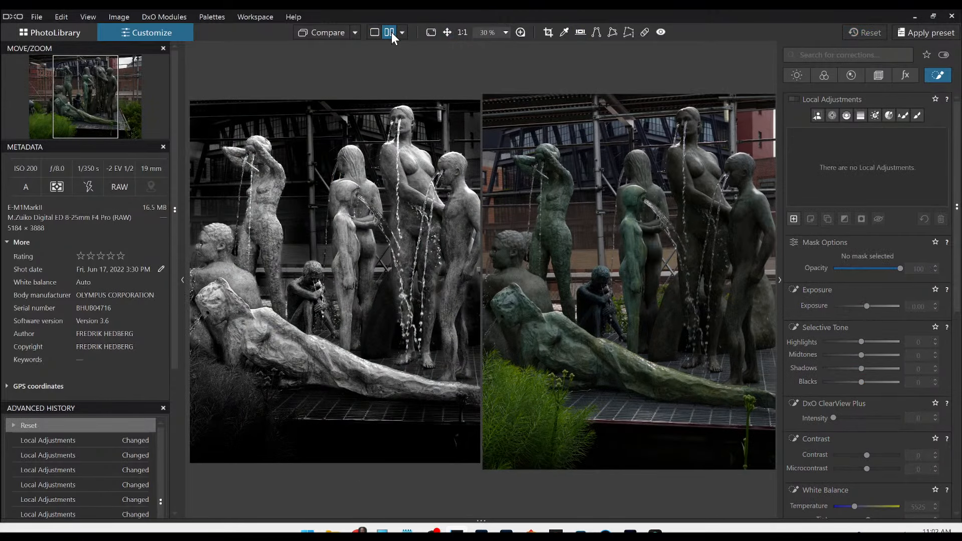
key(F9)
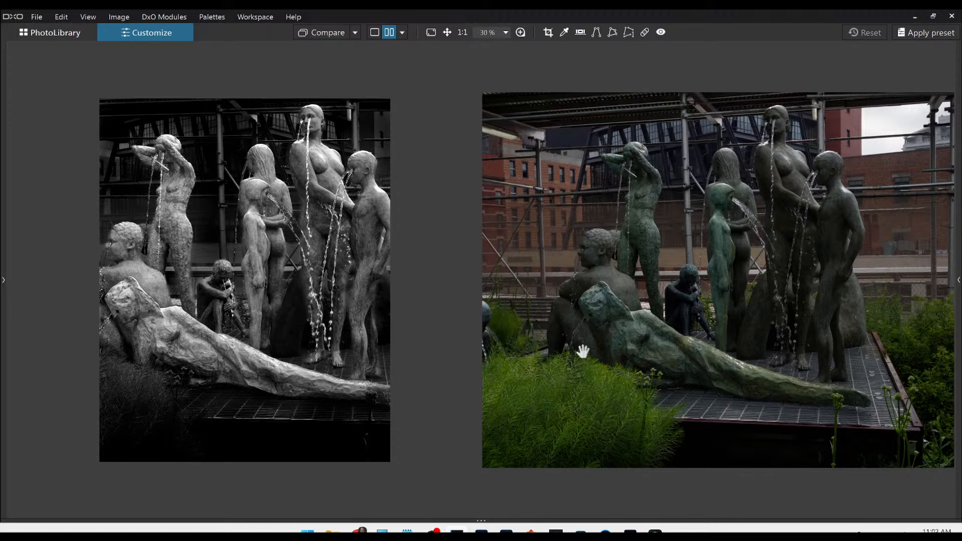
scroll(582, 352, down, 2)
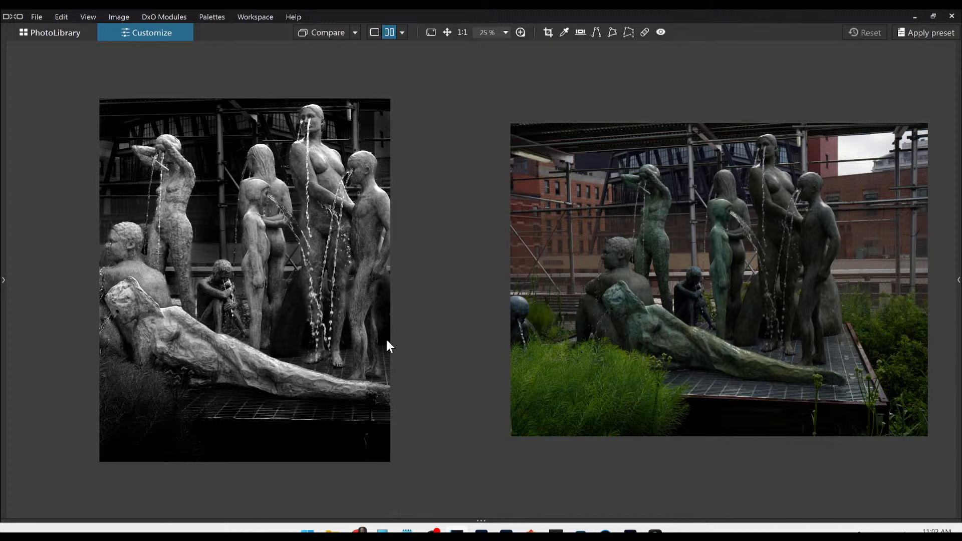
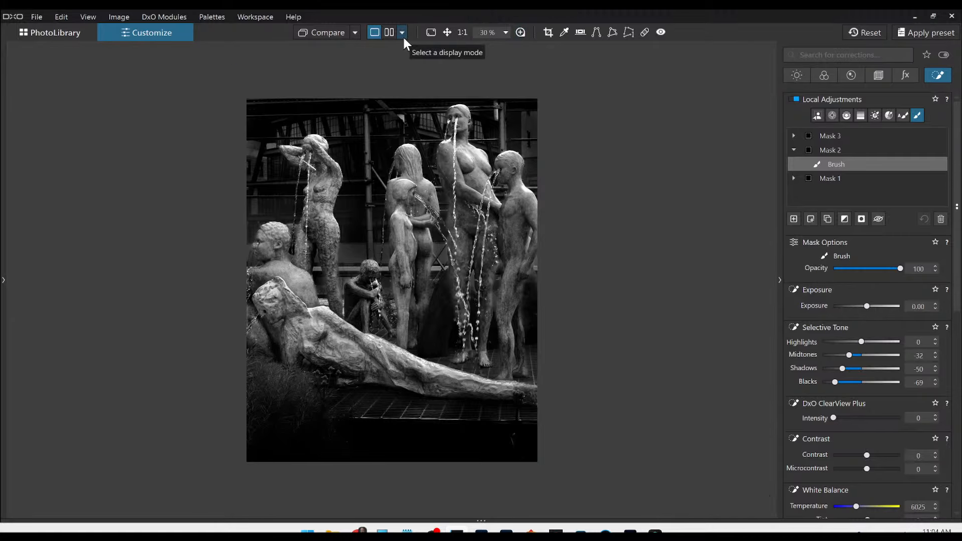
Compare the exported Standard output JPEG side by side with the photo stripped of all corrections.
click(355, 34)
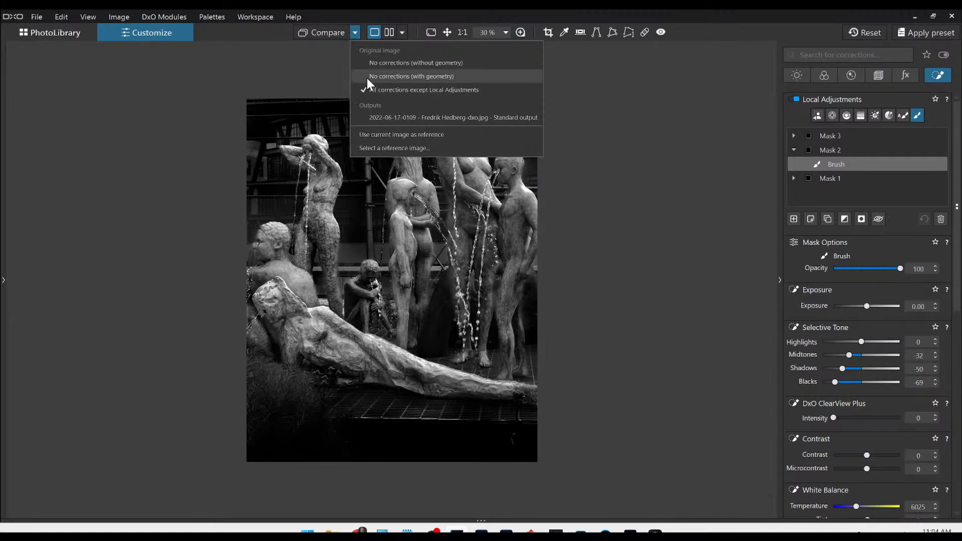
click(386, 116)
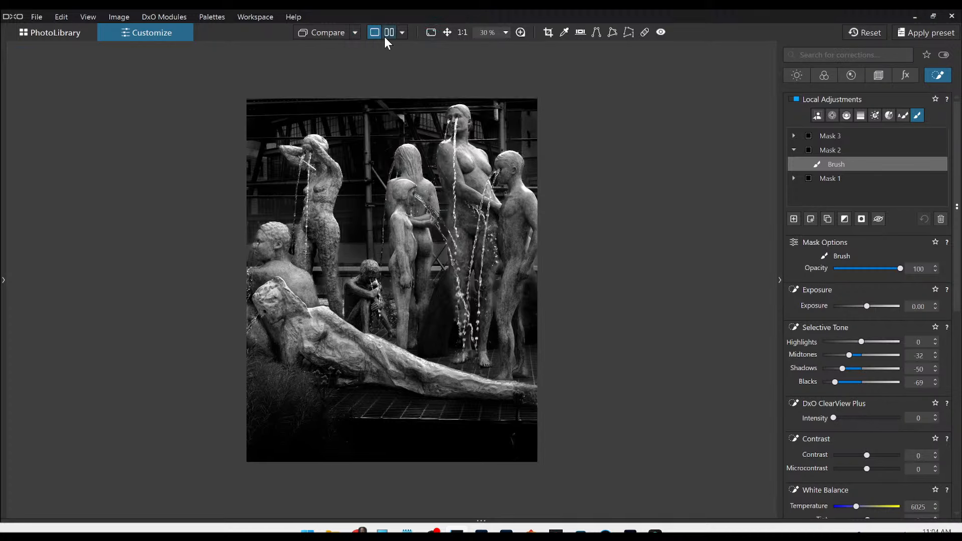
click(850, 34)
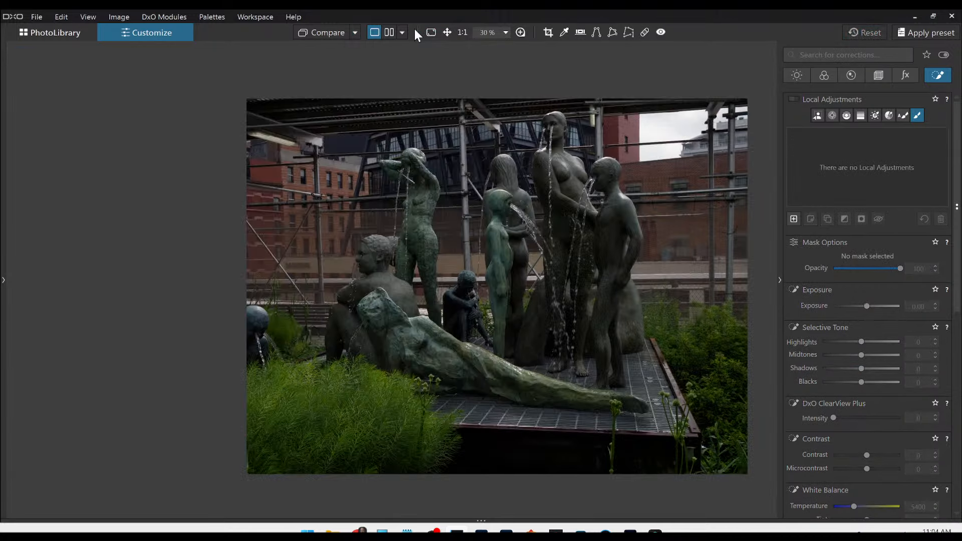
click(389, 32)
key(F9)
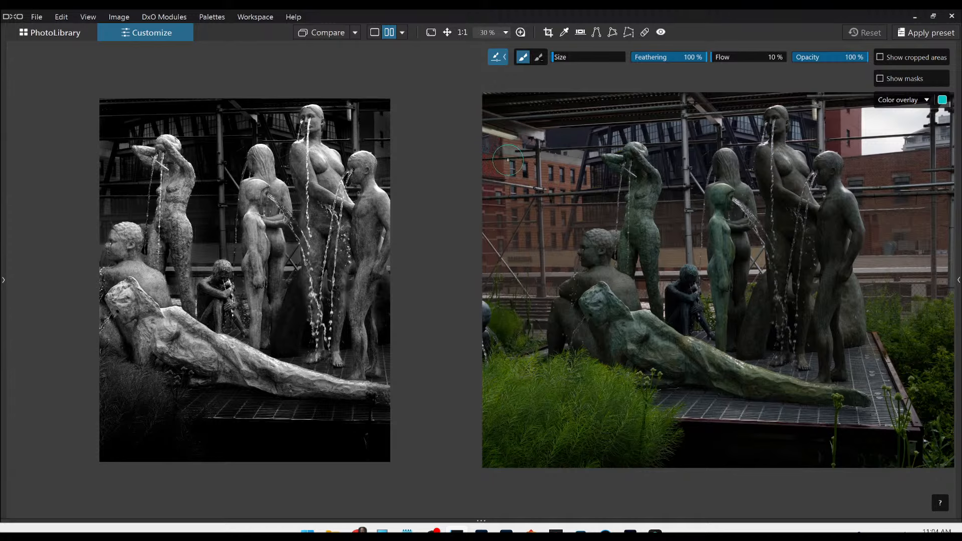
scroll(558, 246, down, 1)
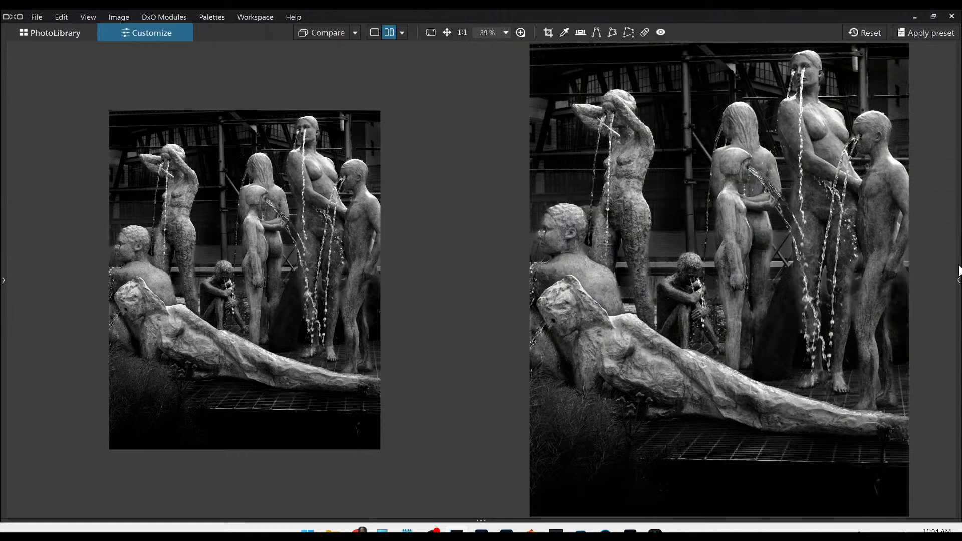
Reduce the statues' brightness by setting Mask 1's Exposure to 1.10.
click(959, 276)
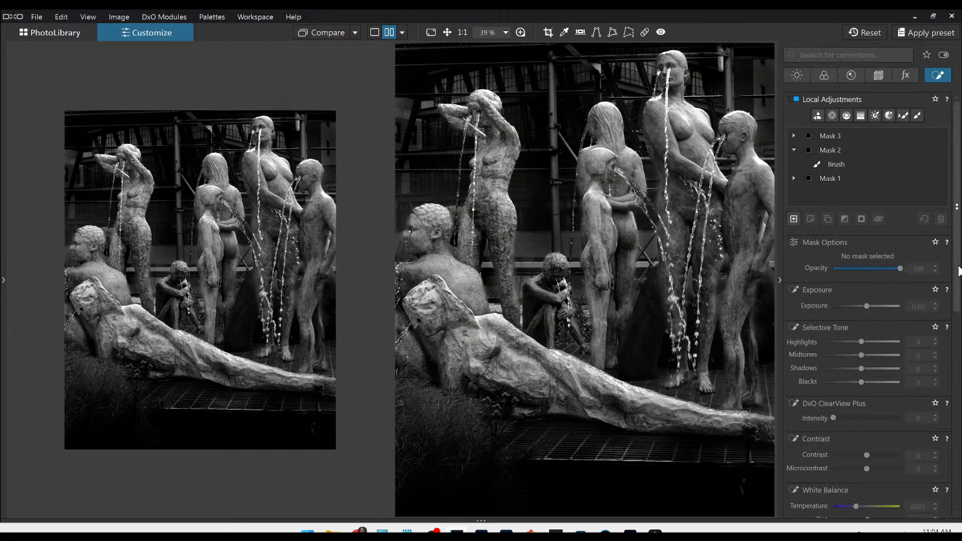
click(851, 136)
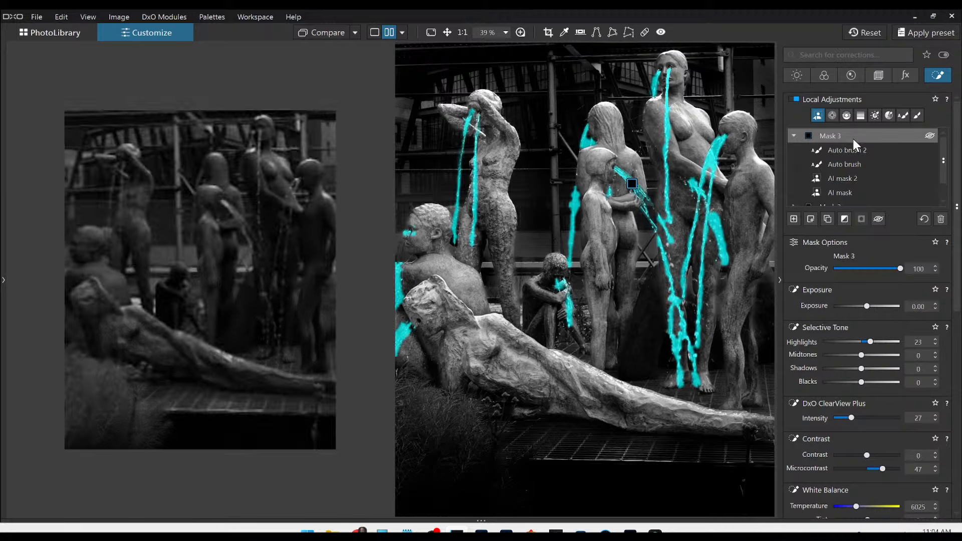
scroll(856, 193, down, 1)
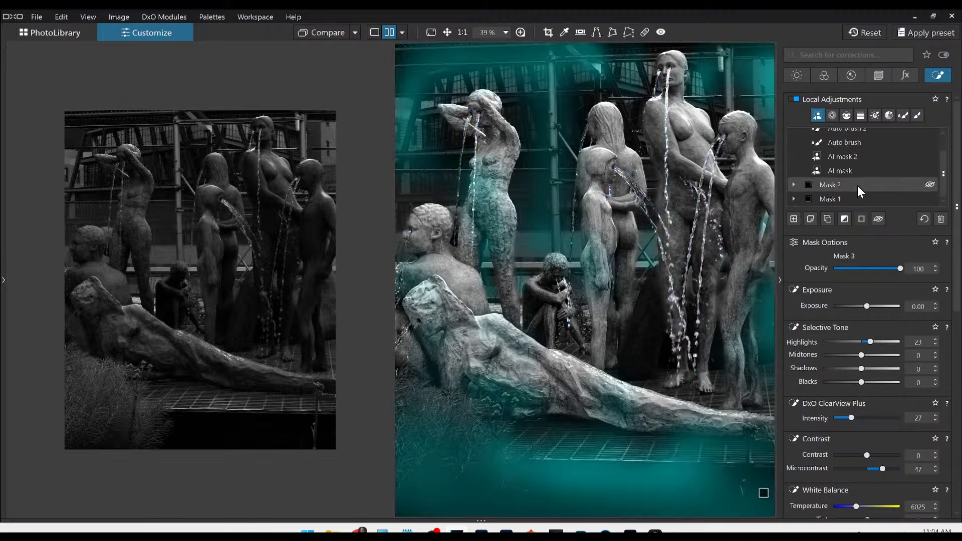
click(856, 198)
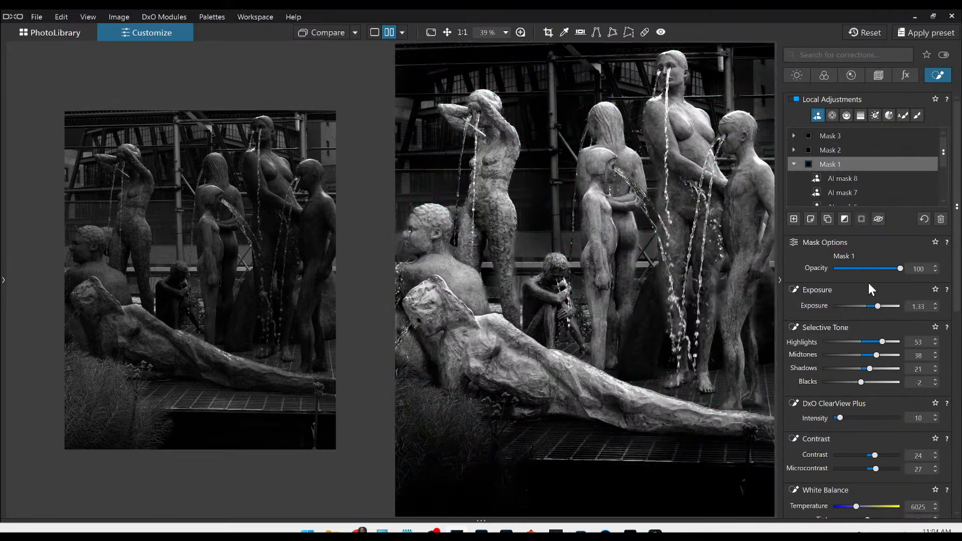
click(874, 305)
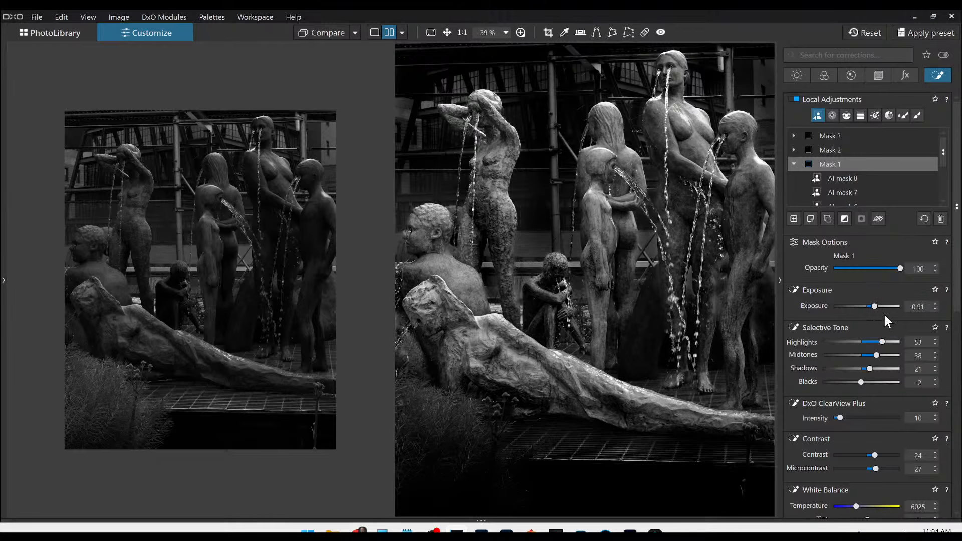
click(876, 305)
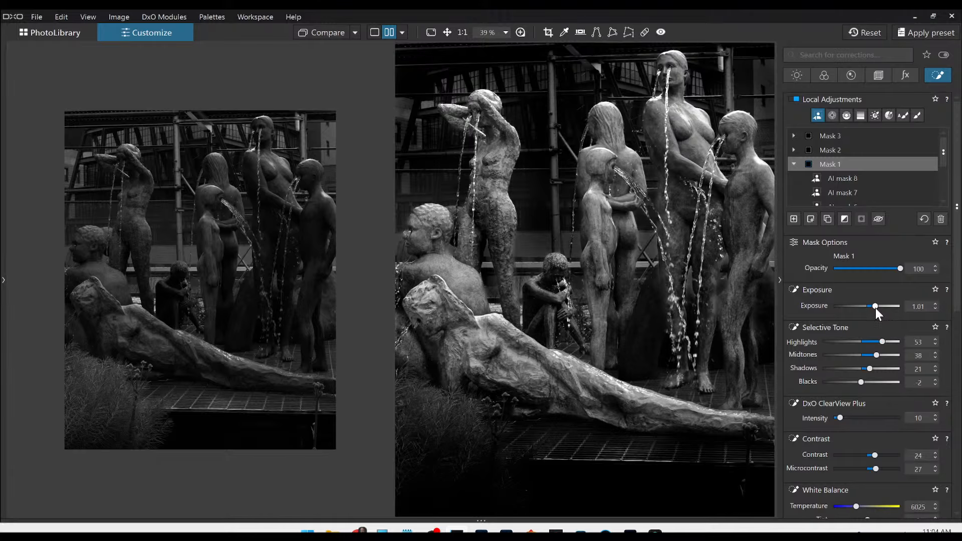
scroll(680, 225, down, 1)
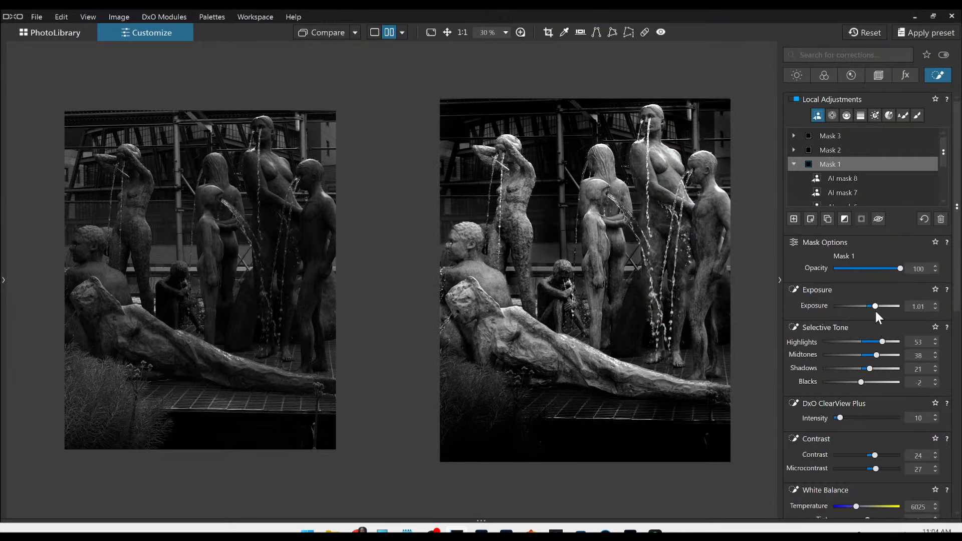
click(876, 306)
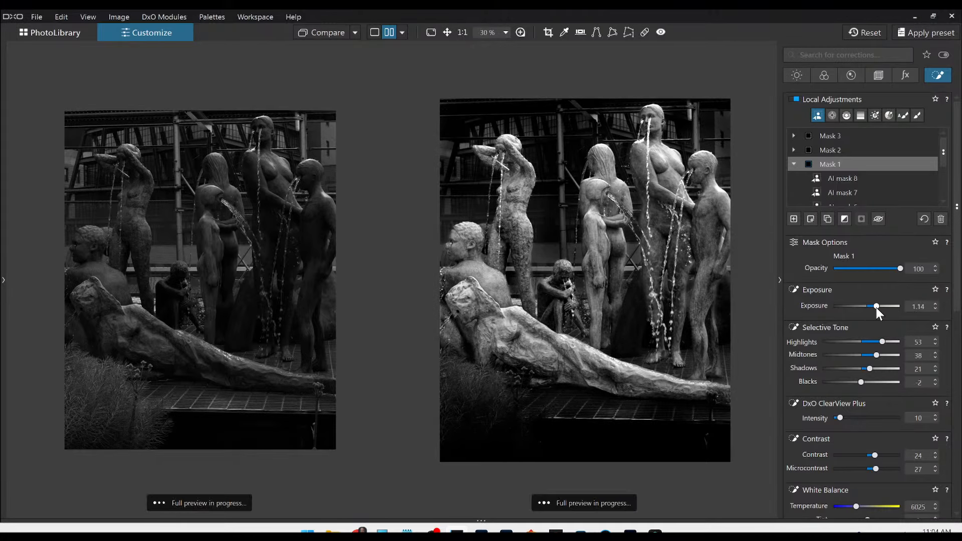
click(876, 306)
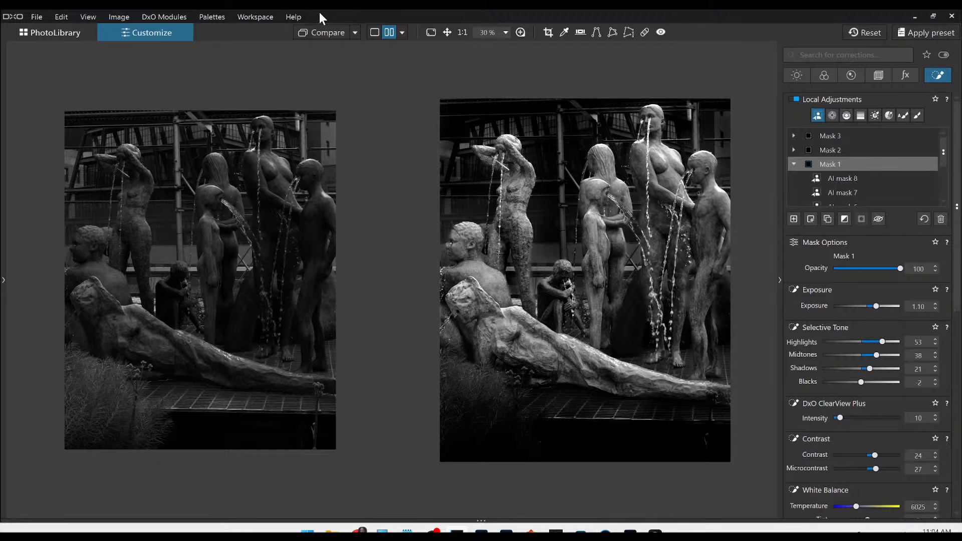
Choose the RAW photo of the tree on the sandy shore from the library and open it for editing in single-image view.
click(47, 26)
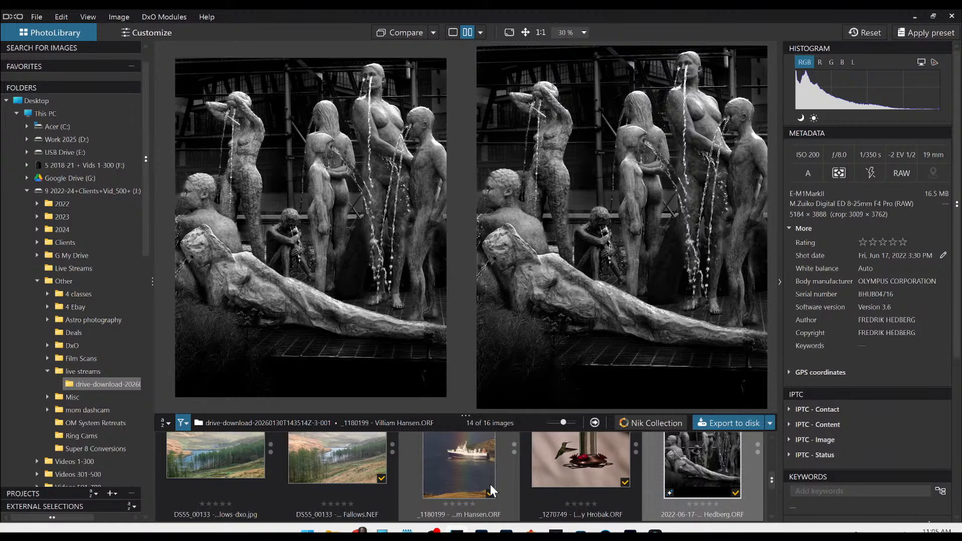
click(223, 467)
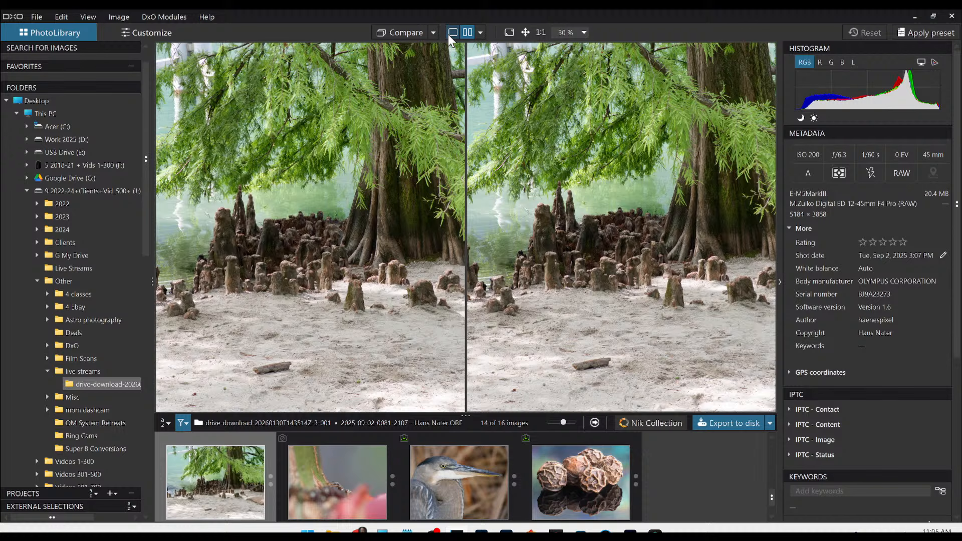
click(452, 33)
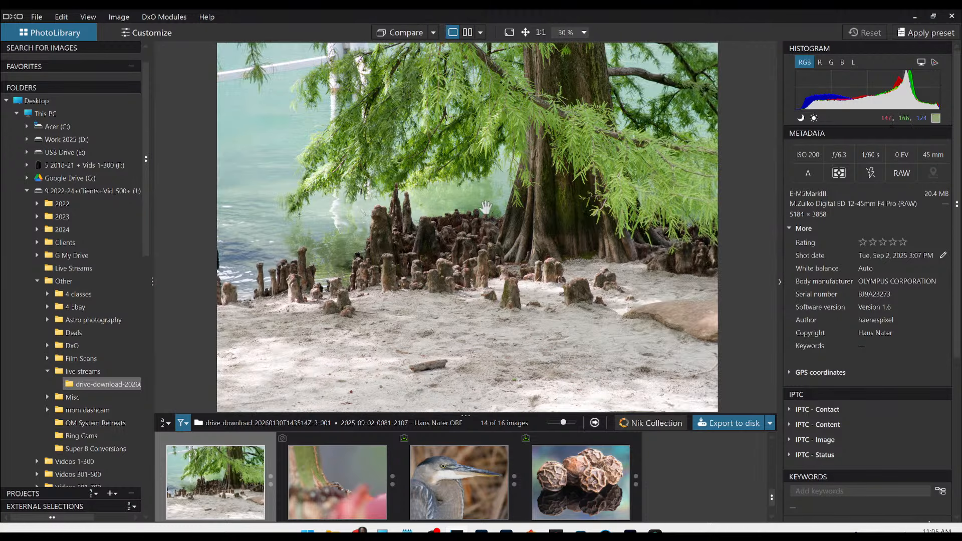
scroll(509, 285, down, 1)
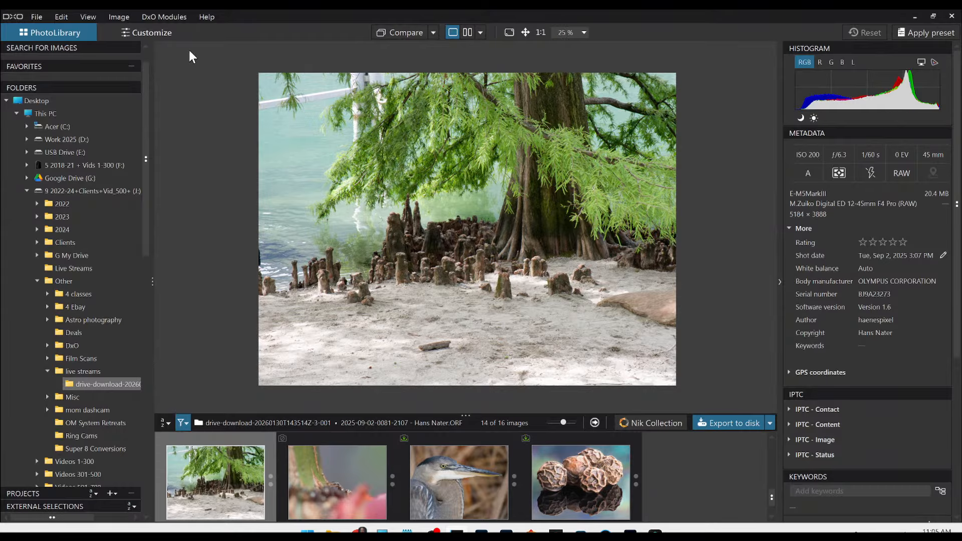
click(167, 37)
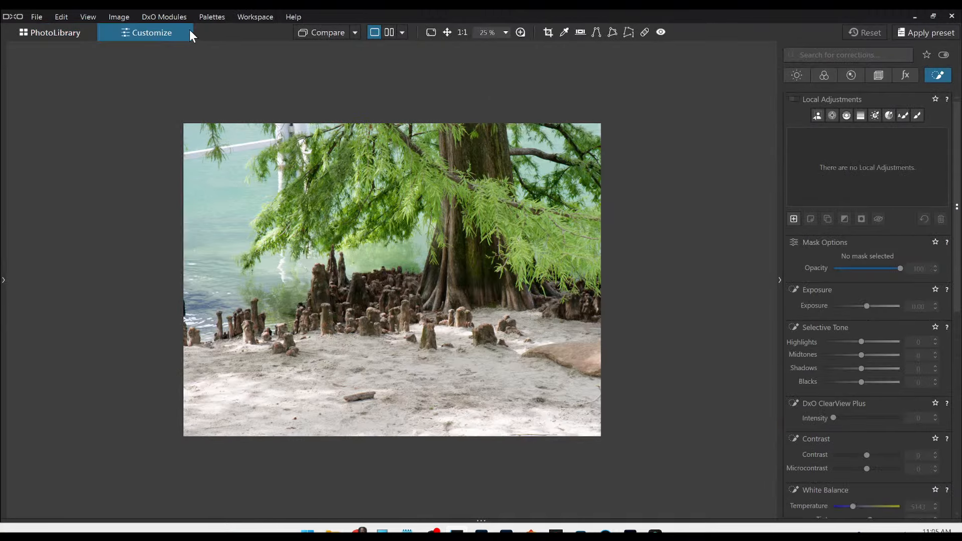
Apply the 00000 demo Rob Default preset to the shoreline tree photo and check its metadata and edit history.
click(69, 31)
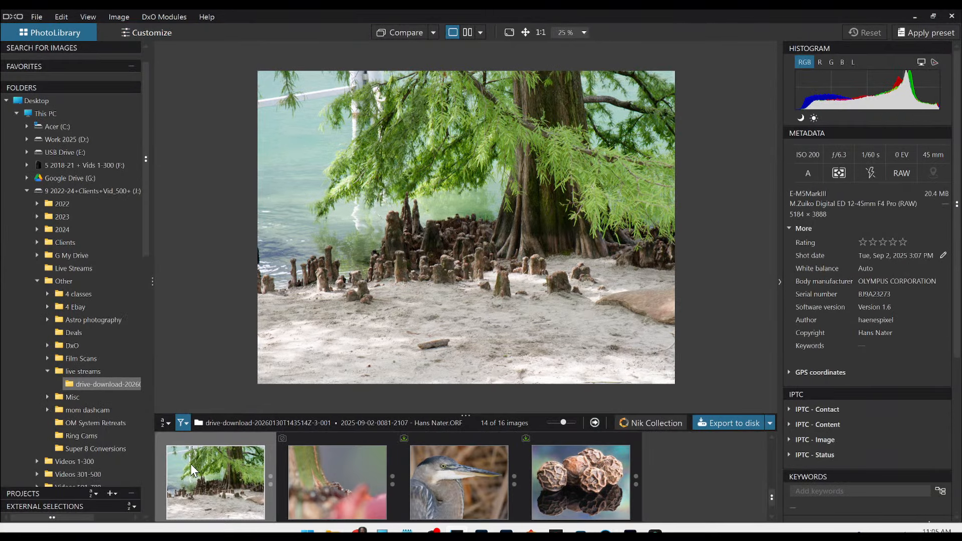
click(147, 35)
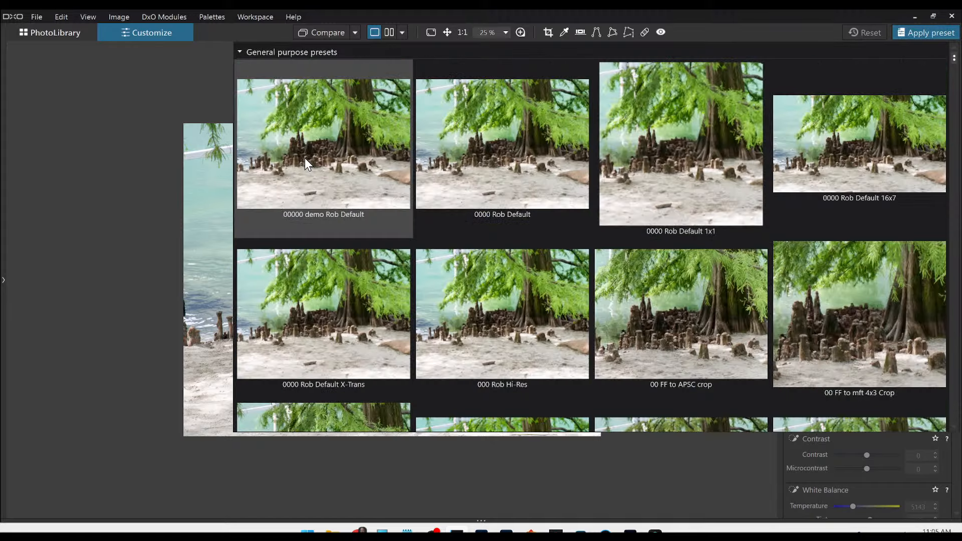
click(304, 158)
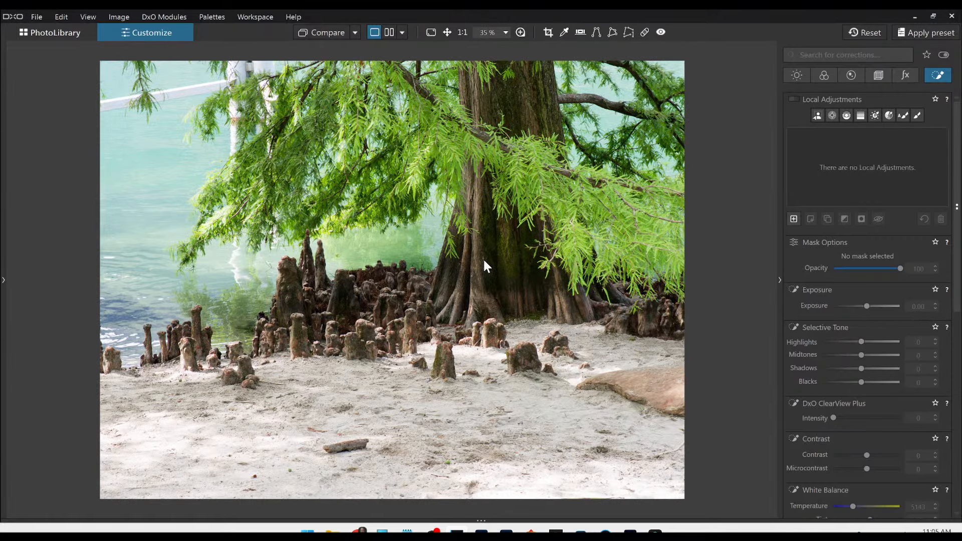
click(4, 281)
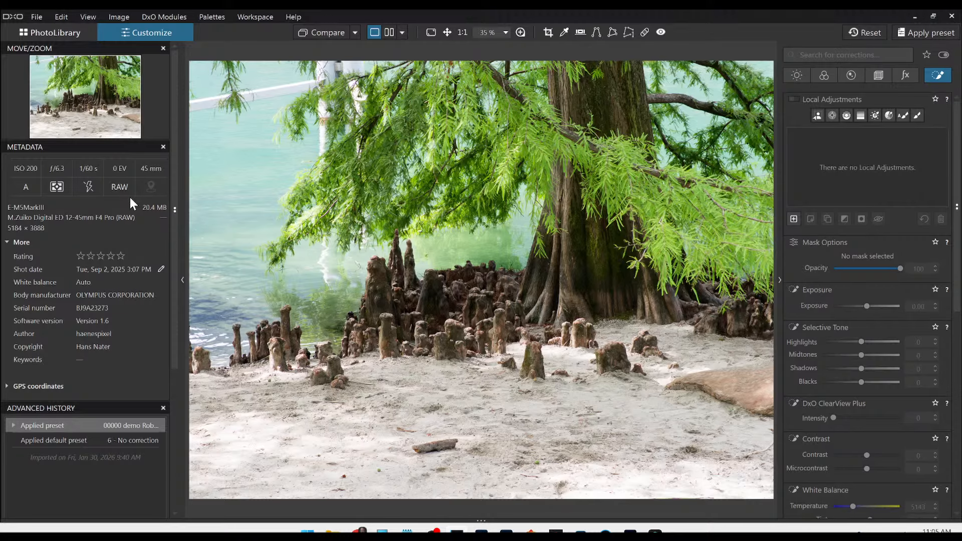
click(183, 281)
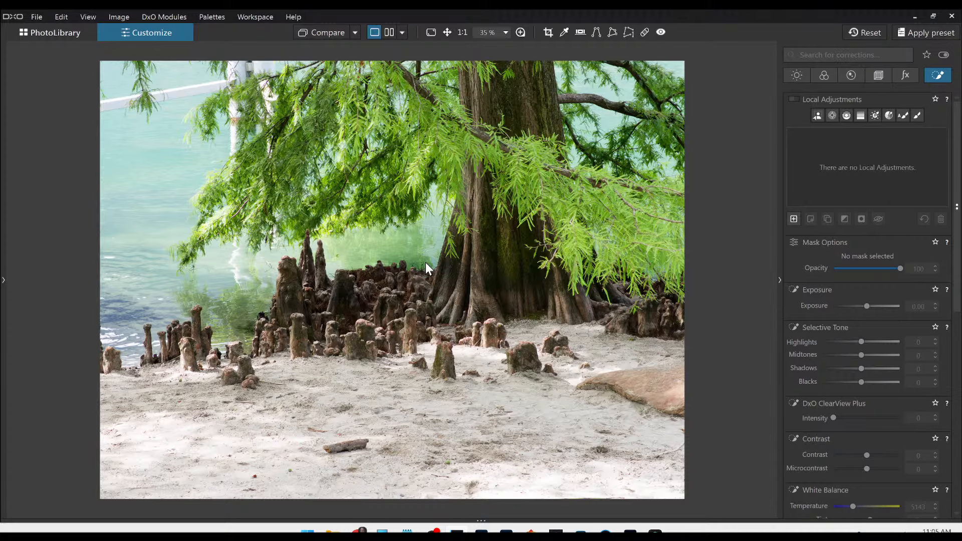
Straighten the tree photo by setting the Horizon correction to 1.90.
click(880, 77)
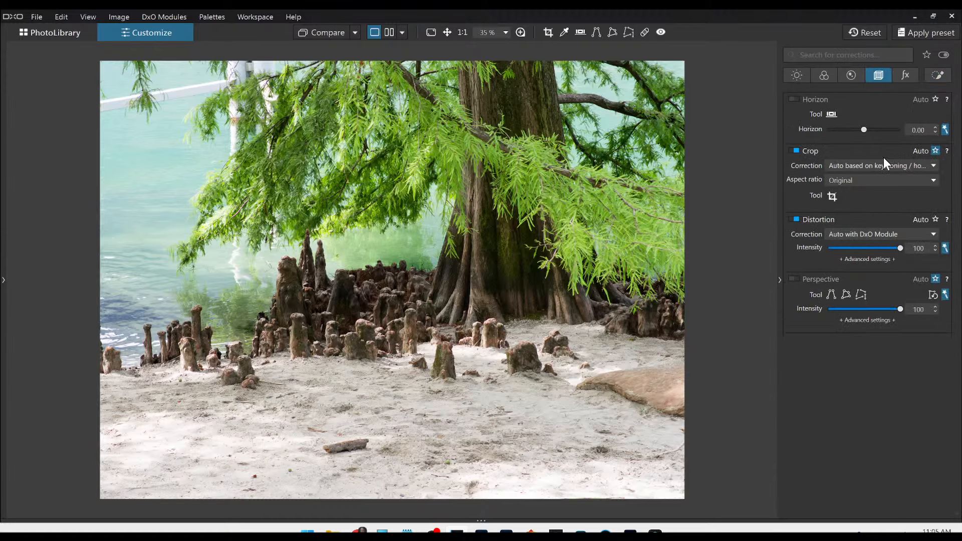
click(865, 130)
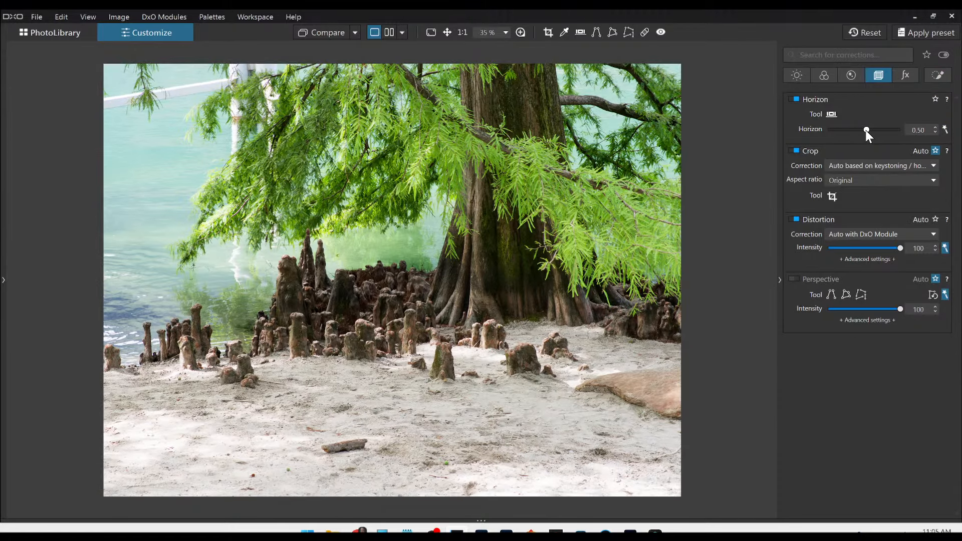
scroll(866, 131, up, 3)
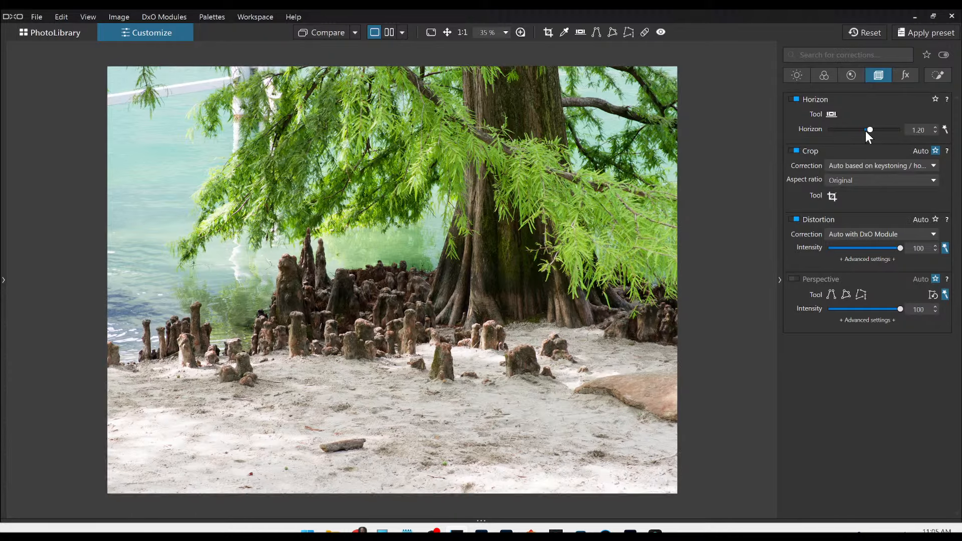
scroll(869, 130, up, 4)
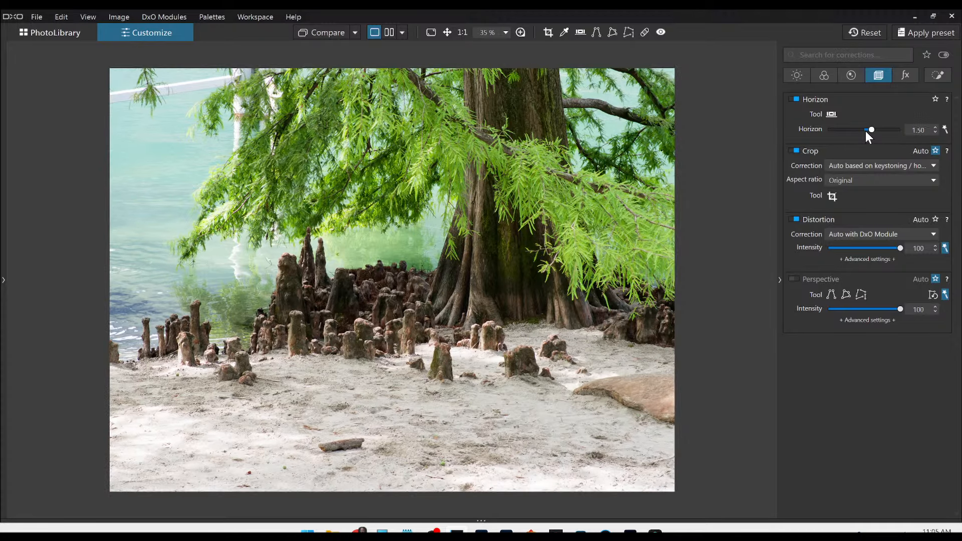
scroll(864, 131, up, 1)
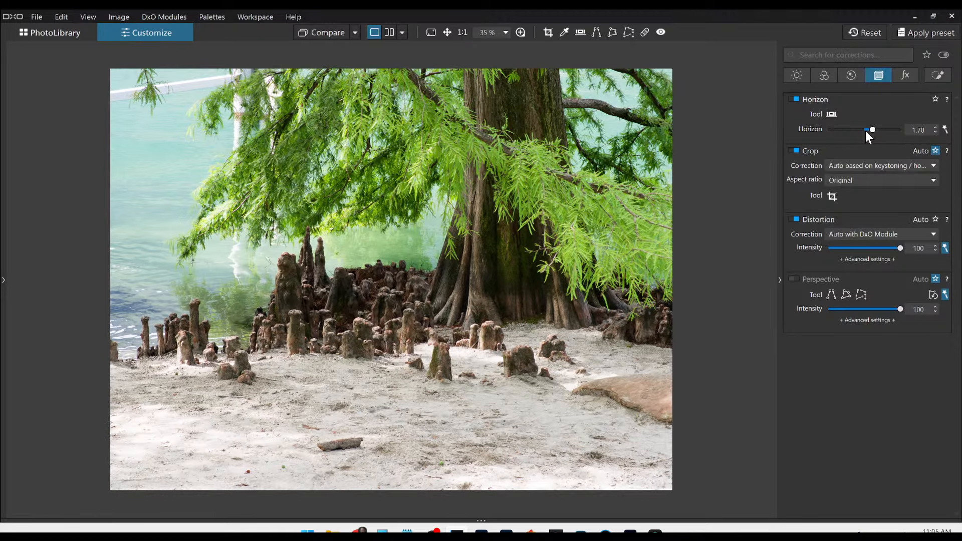
scroll(865, 131, up, 2)
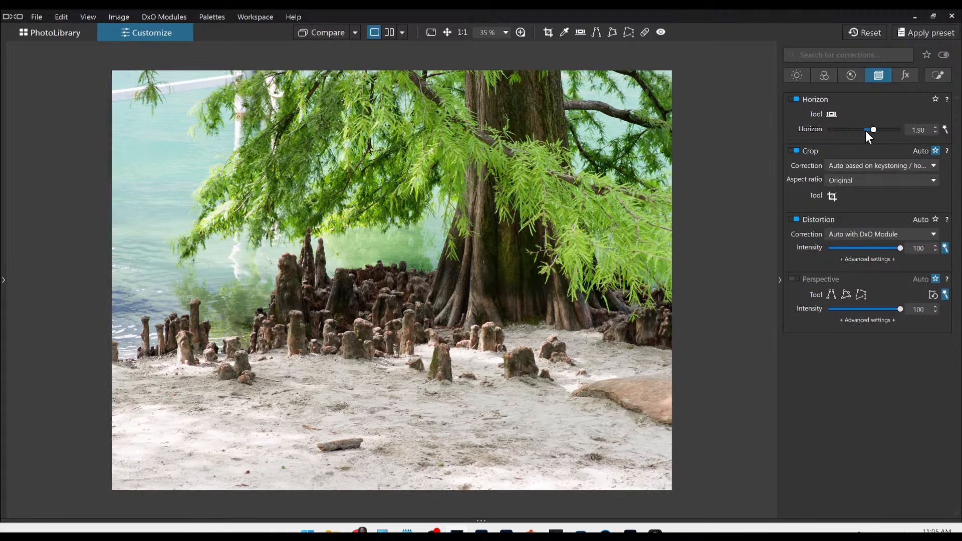
Crop the photo at a 3 × 2 aspect ratio to about 4805 × 3204 px, excluding the piece of driftwood in the foreground.
click(850, 182)
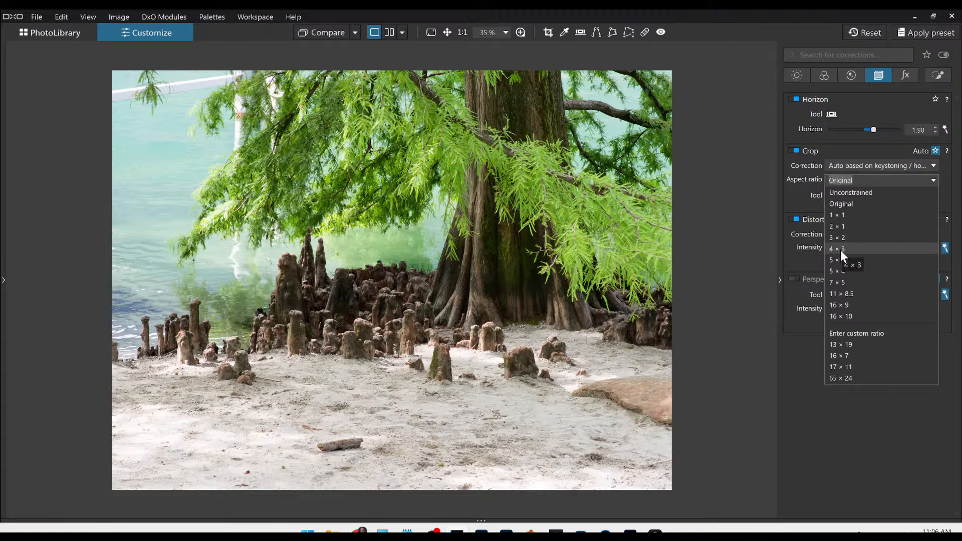
click(840, 239)
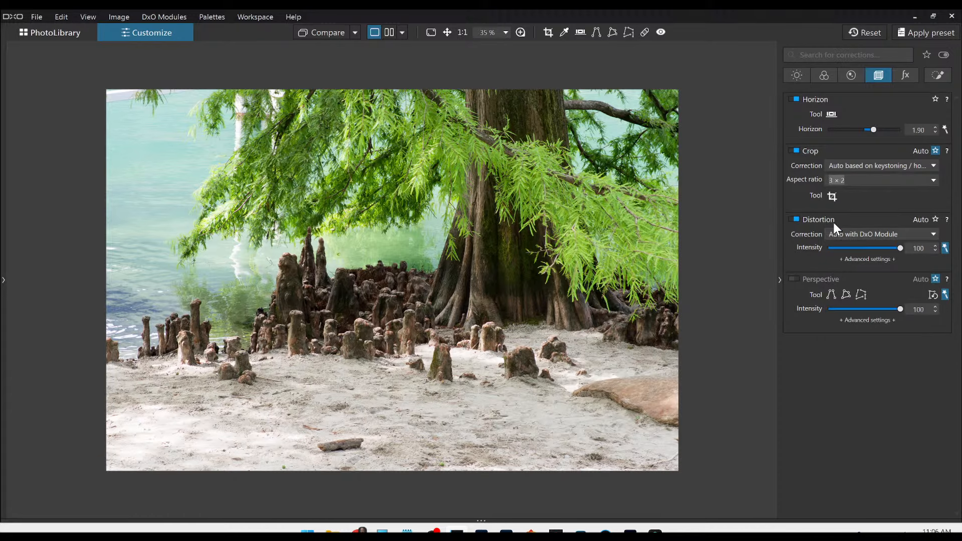
click(832, 197)
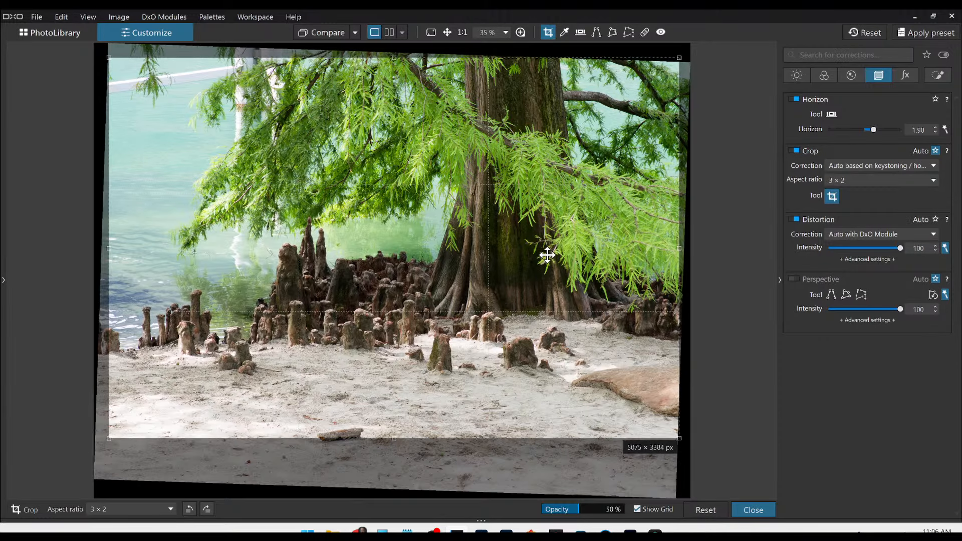
drag(547, 256, 547, 259)
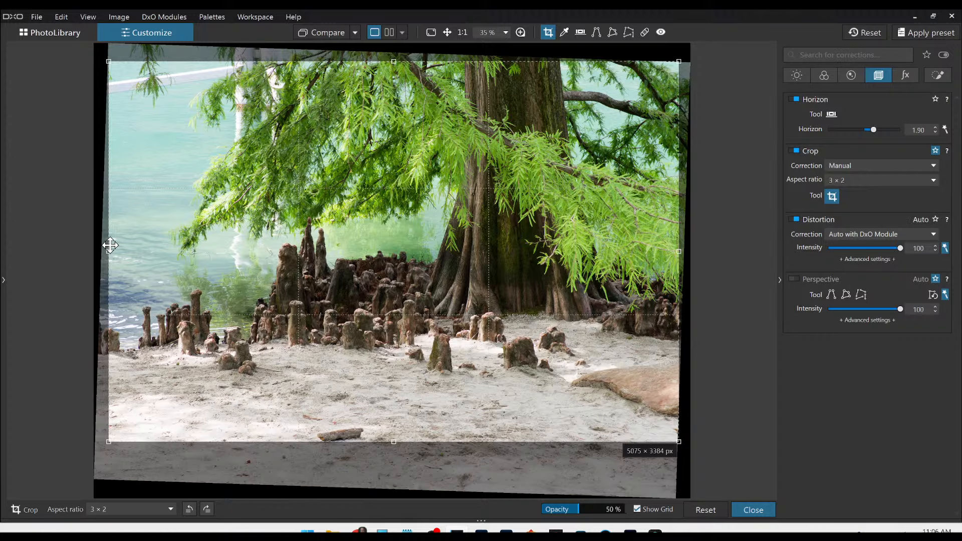
drag(110, 246, 130, 251)
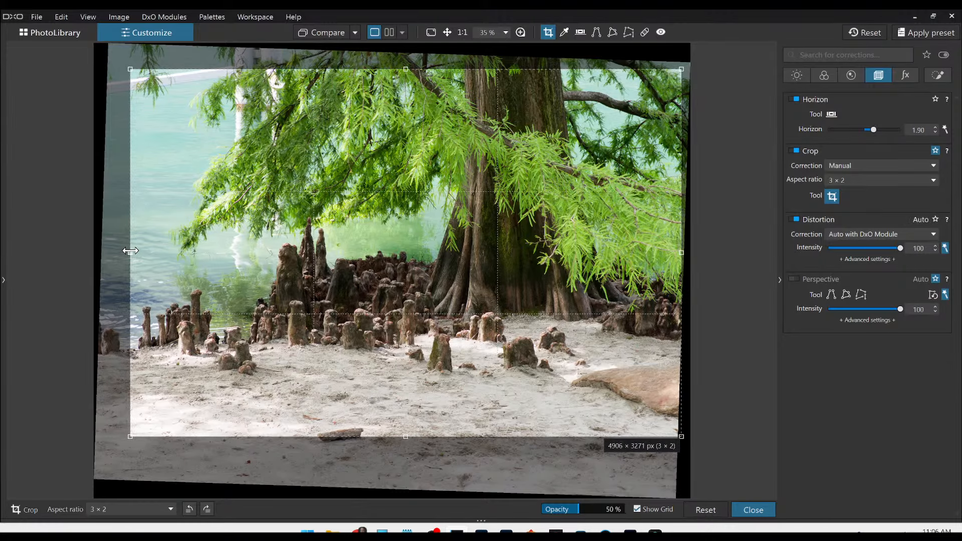
drag(258, 317, 258, 311)
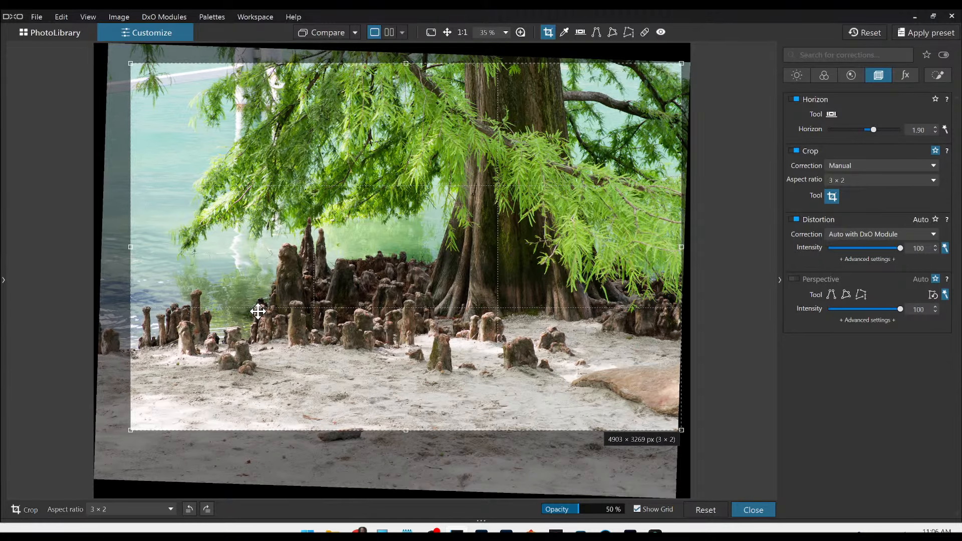
drag(129, 247, 144, 247)
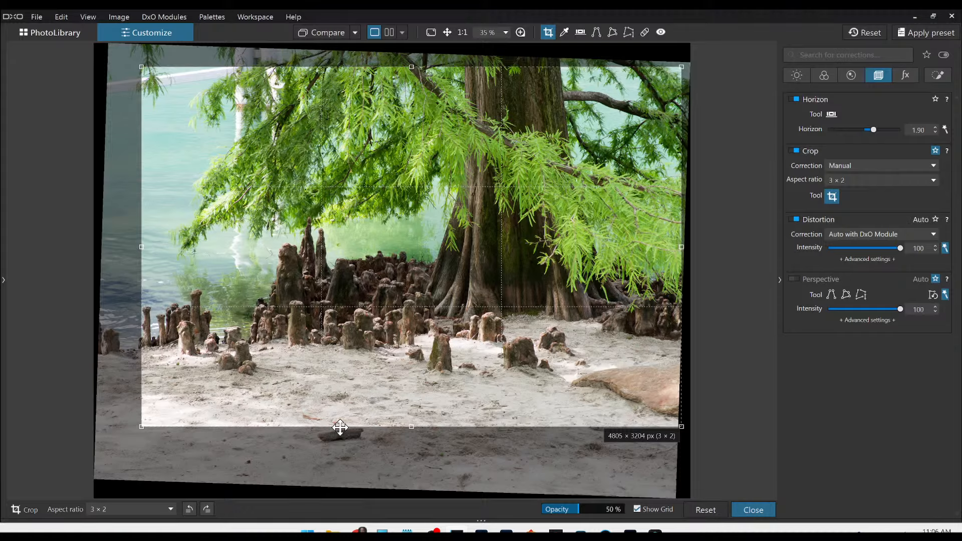
drag(353, 386, 348, 385)
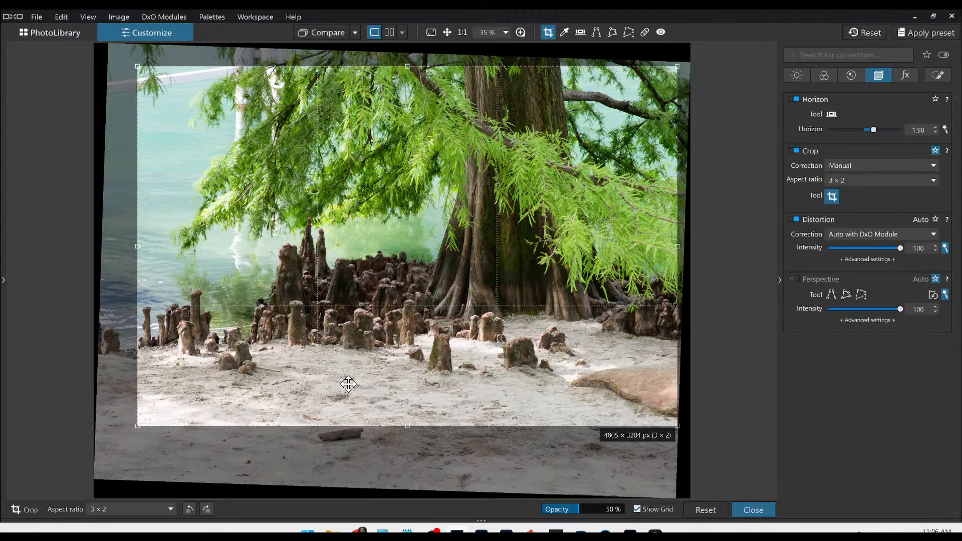
drag(348, 384, 345, 384)
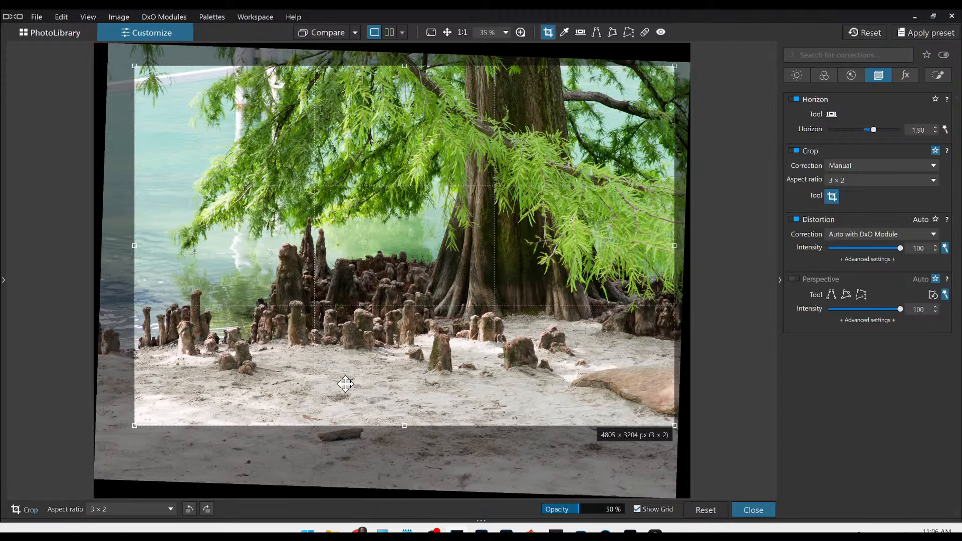
key(Return)
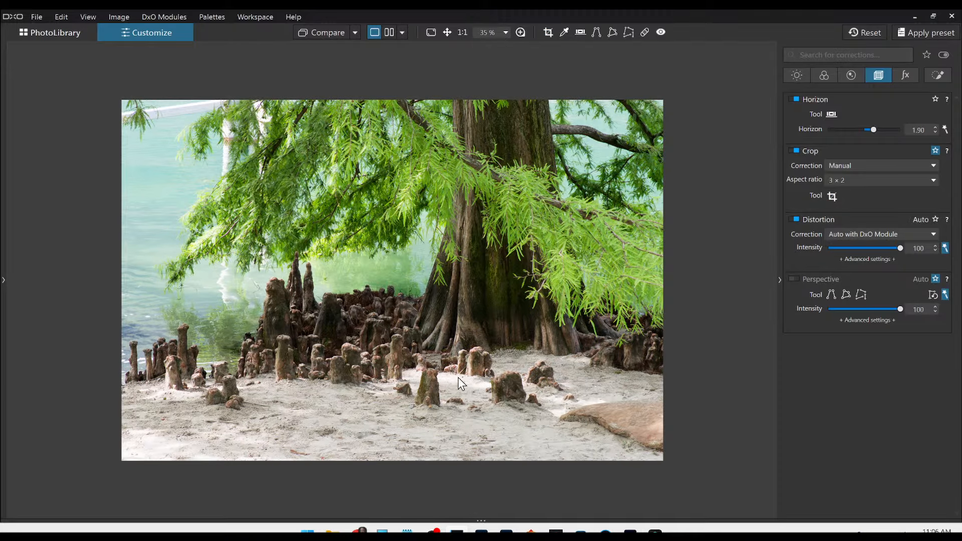
Shift the crop slightly upward and tighten it to about 4728 × 3152 px, keeping the 3 × 2 ratio.
scroll(458, 377, down, 1)
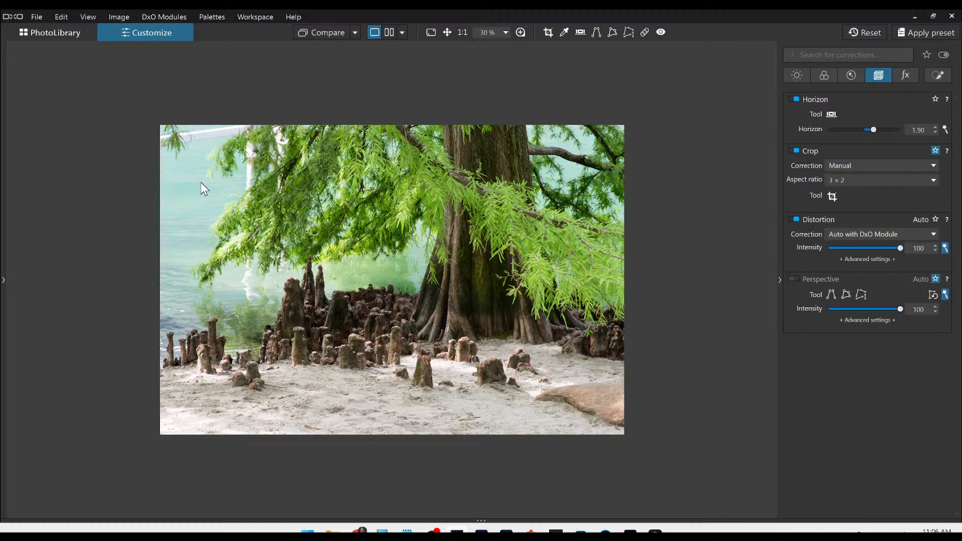
click(825, 198)
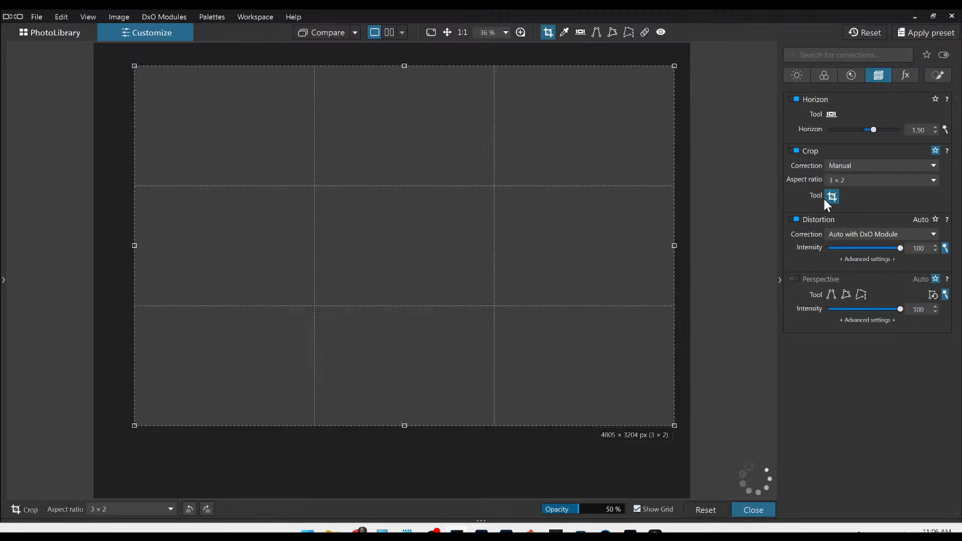
drag(625, 314, 625, 310)
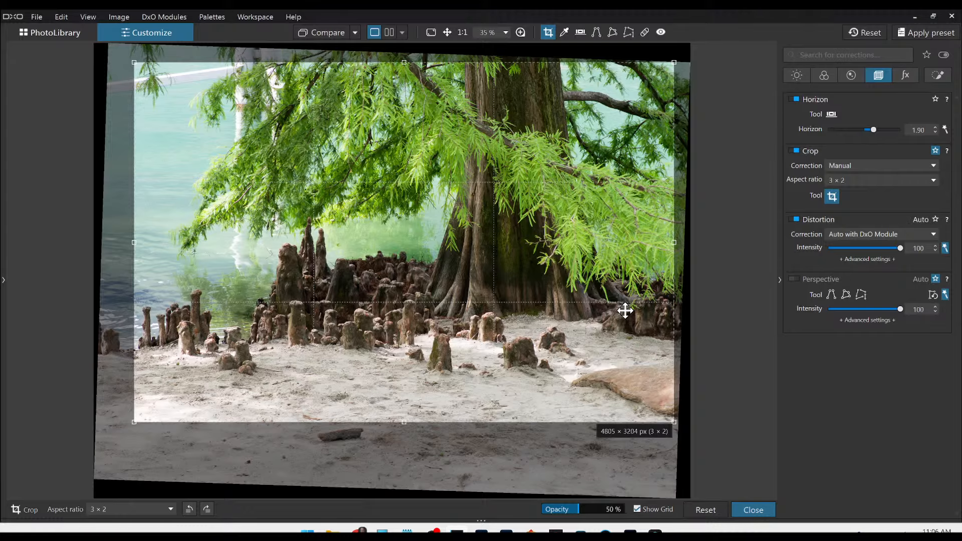
drag(674, 422, 633, 403)
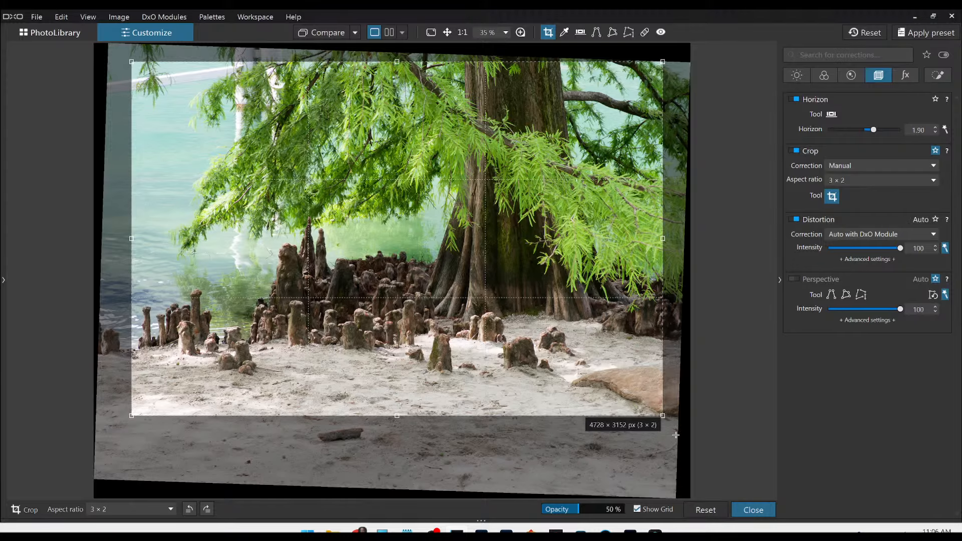
key(Return)
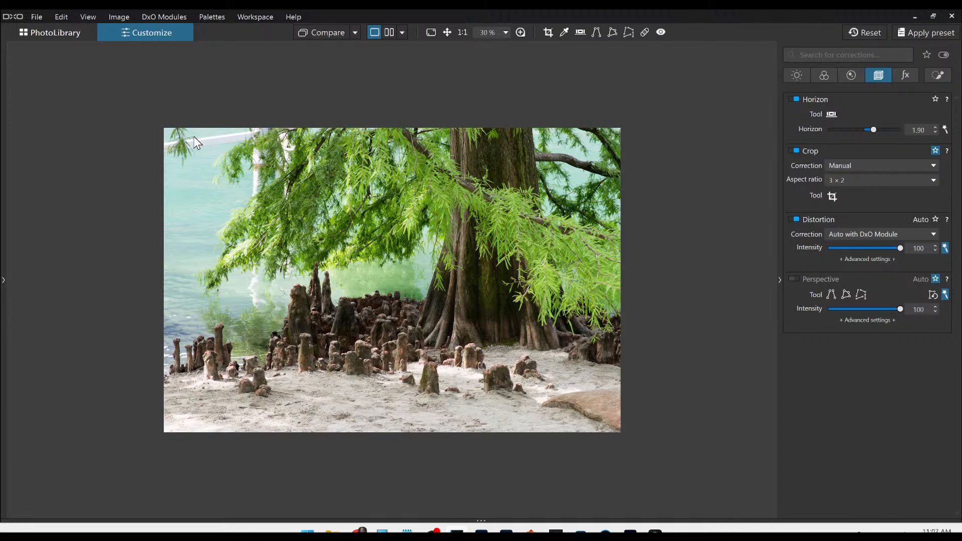
scroll(438, 335, up, 1)
scroll(439, 335, down, 1)
Build an AI mask of the tree trunk by adding its upper part, lower centre and the roots on both sides.
click(927, 75)
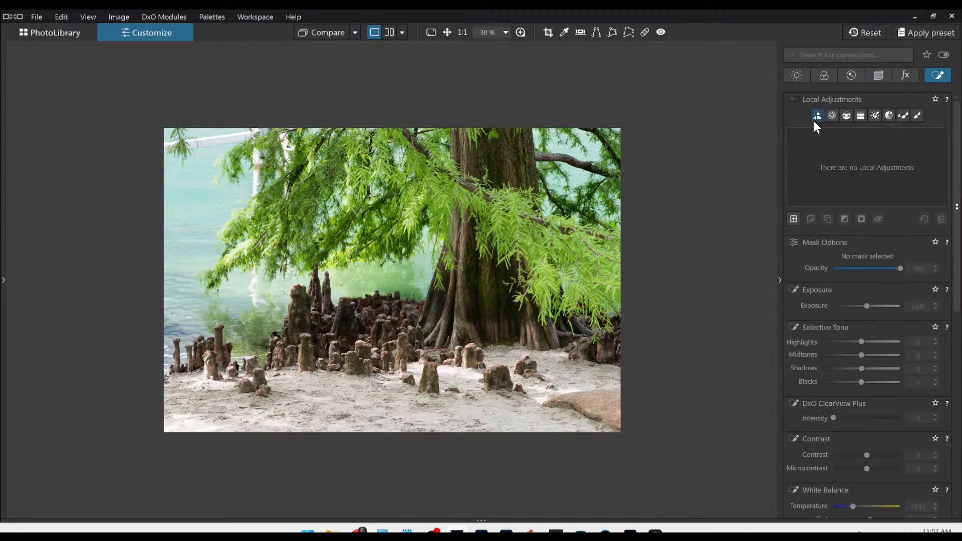
click(814, 119)
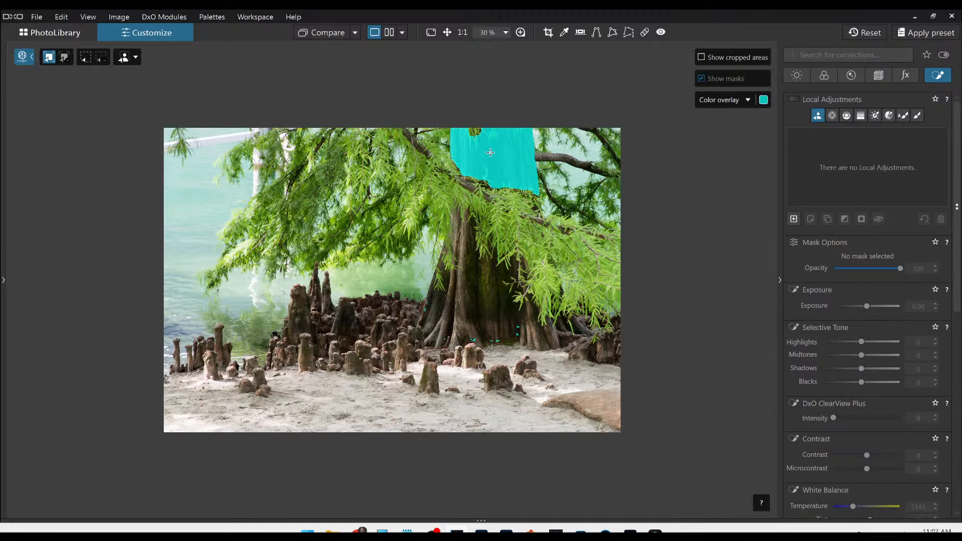
click(490, 152)
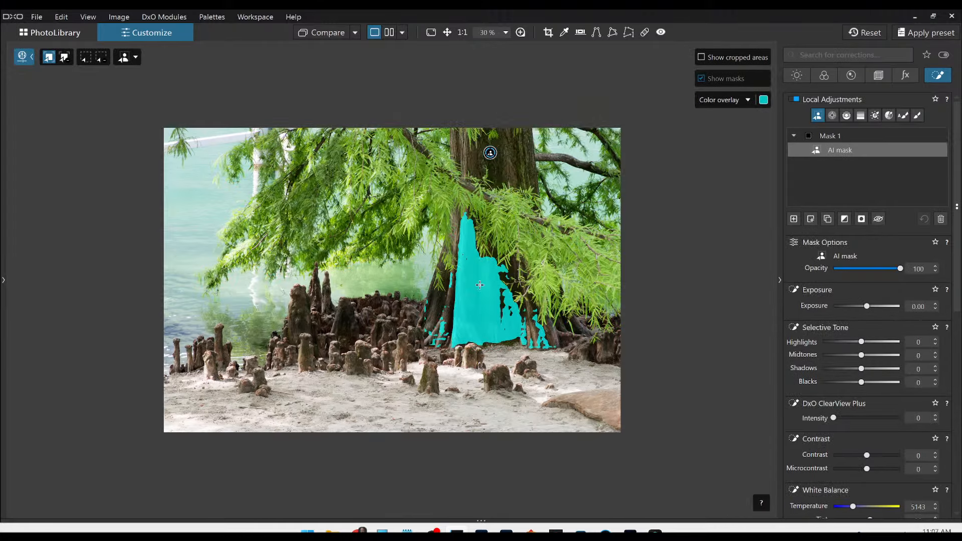
click(477, 320)
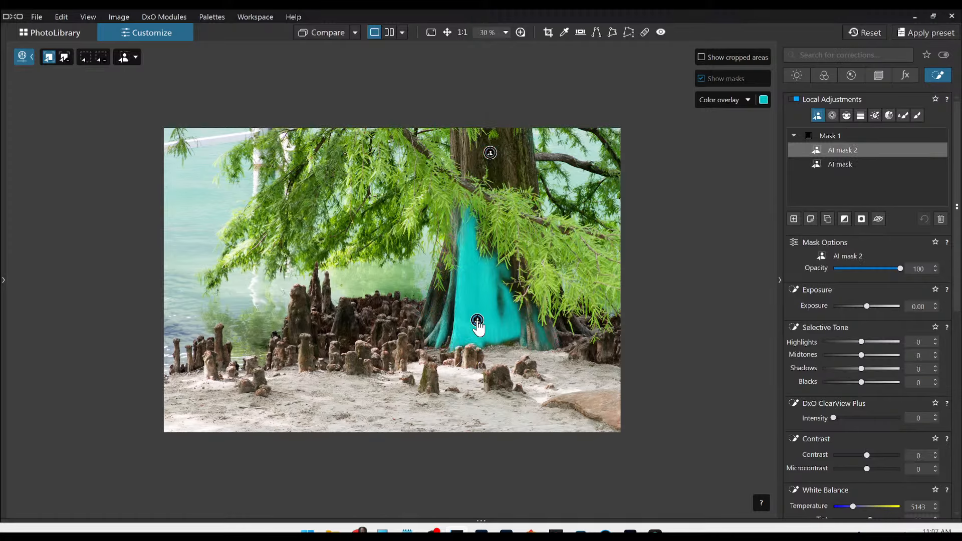
click(442, 314)
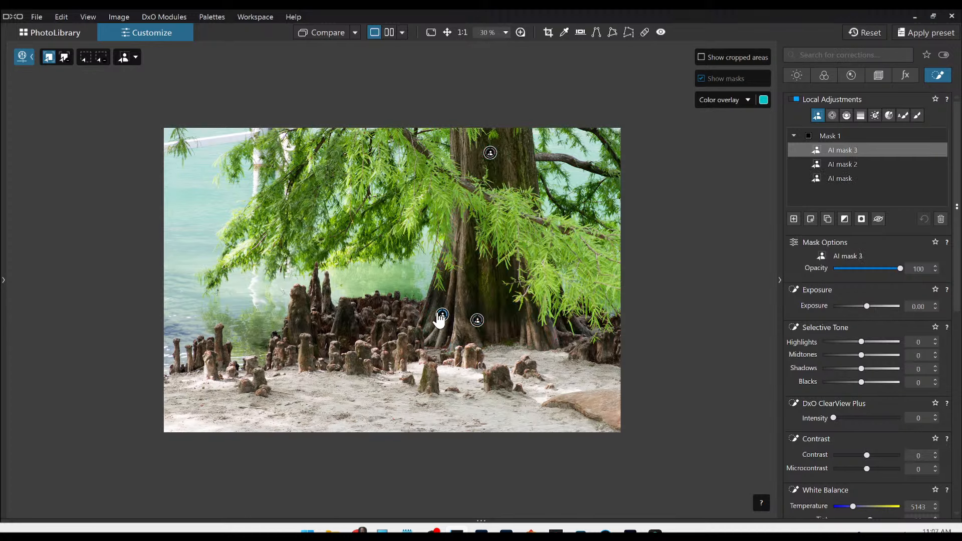
click(433, 309)
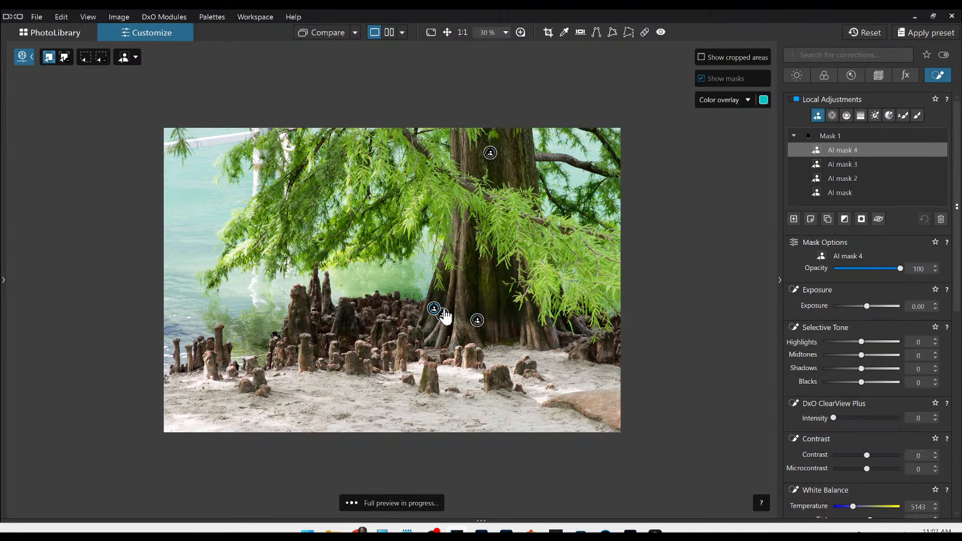
click(554, 336)
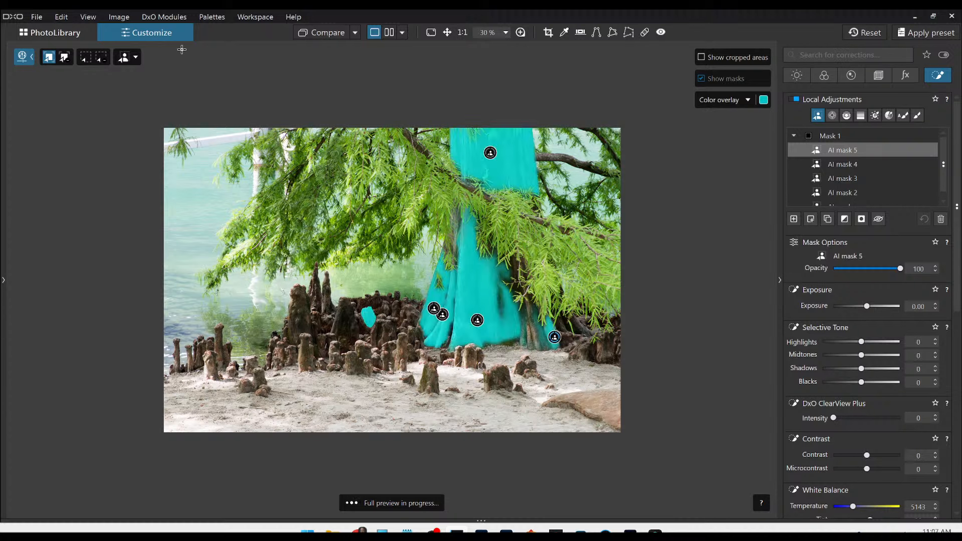
Create a separate AI mask of the woody root stumps beside the trunk with a rectangular AI selection around them.
click(85, 57)
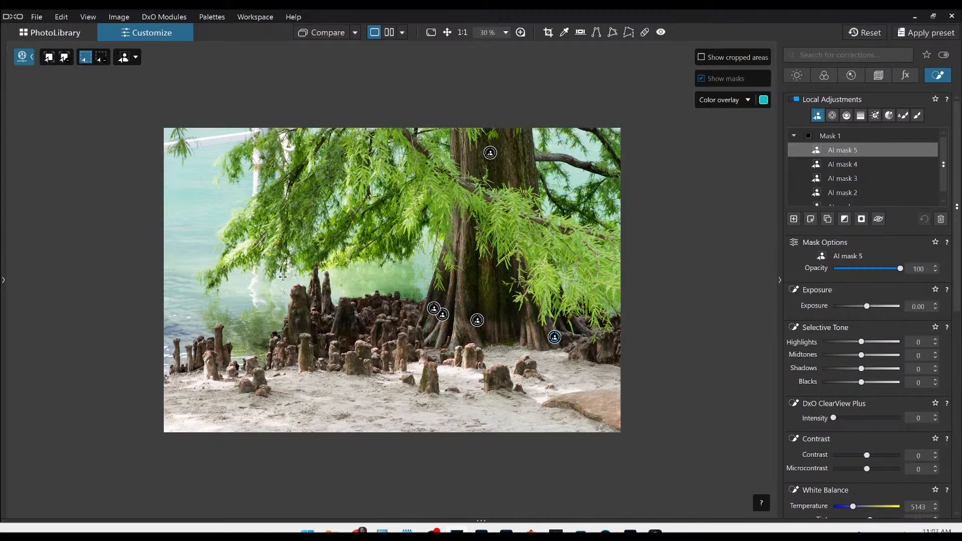
mouse_move(280, 273)
mouse_down()
mouse_move(439, 389)
mouse_move(548, 404)
mouse_move(628, 395)
mouse_move(660, 407)
mouse_move(552, 398)
mouse_up()
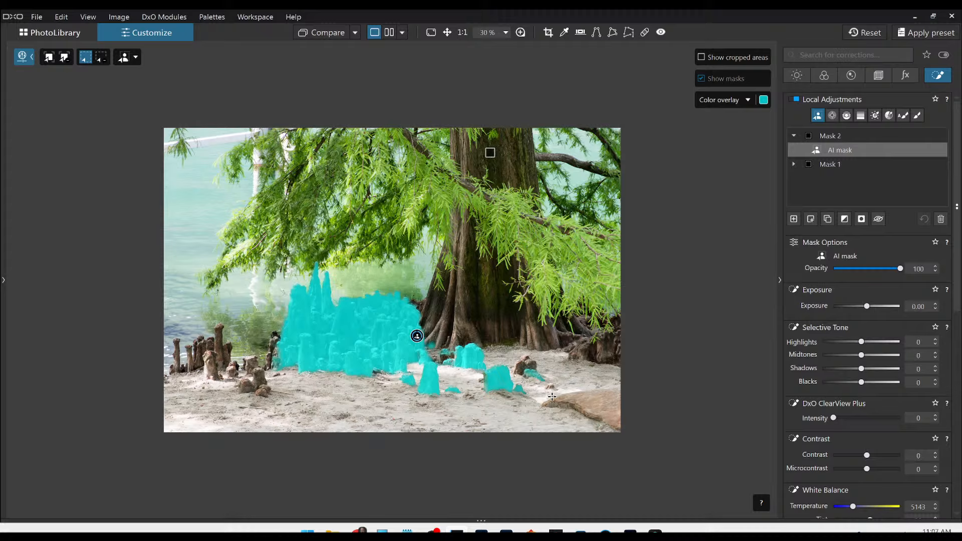
Extend the root stump mask with AI selections of the small foreground stump, the left stump cluster and the roots right of the trunk.
click(525, 368)
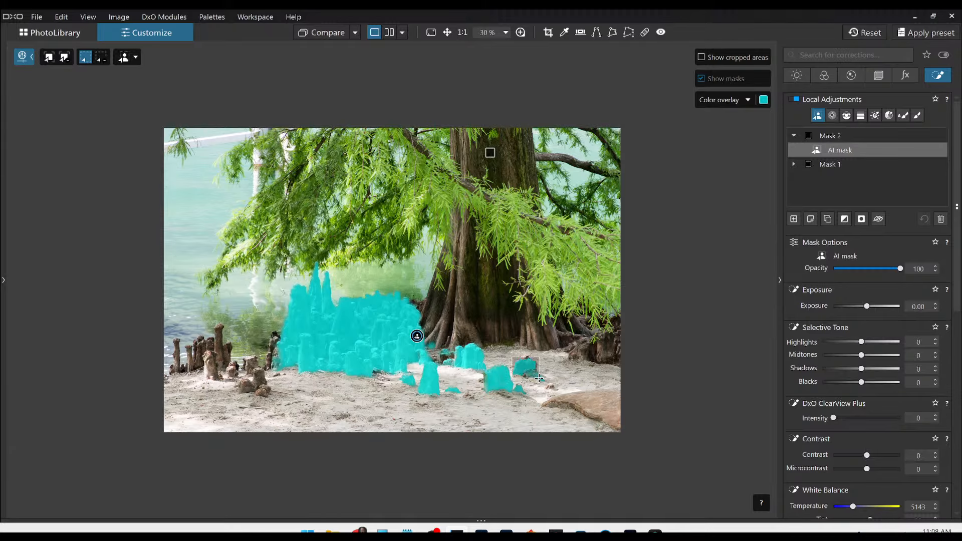
drag(170, 324, 280, 411)
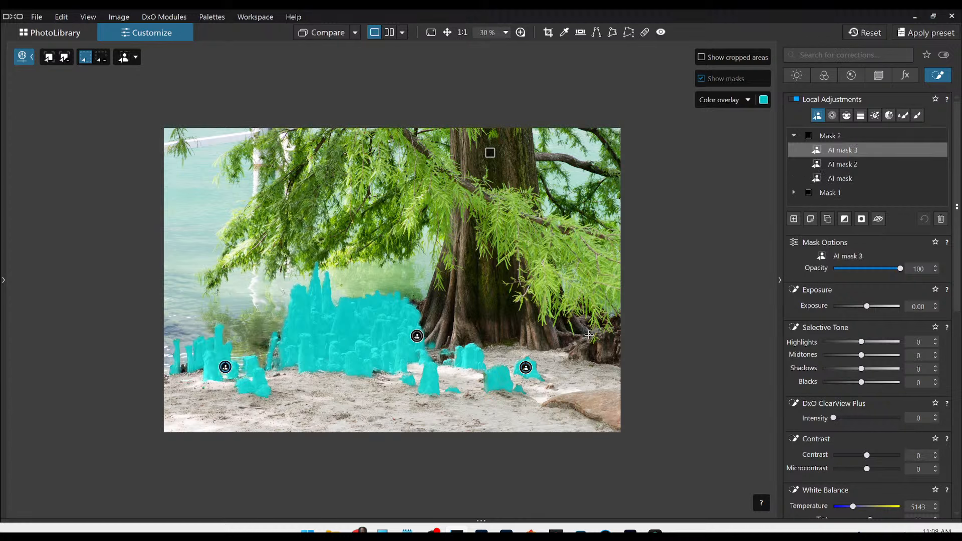
drag(576, 323, 649, 371)
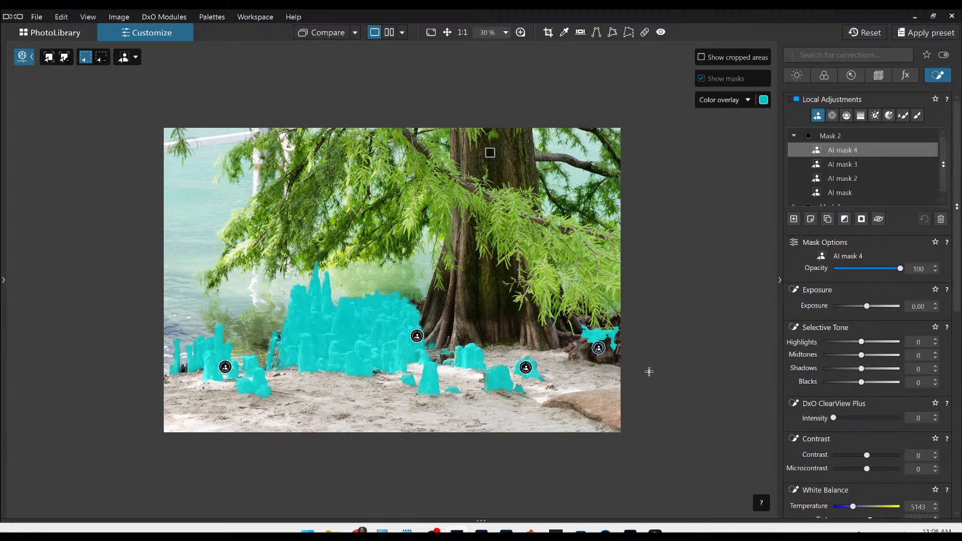
click(575, 349)
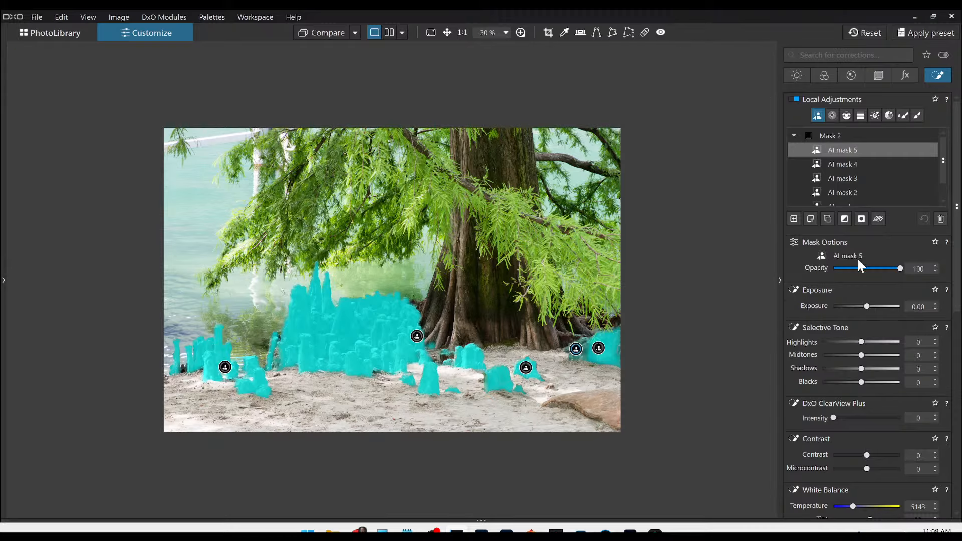
On the tree trunk mask, set DxO ClearView Plus intensity to 39 and microcontrast to 10.
scroll(869, 166, down, 3)
click(861, 182)
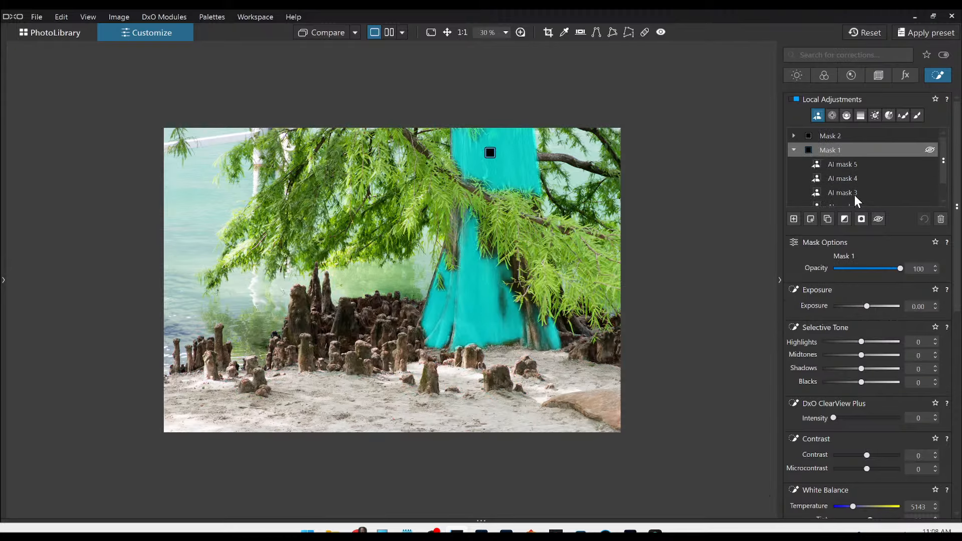
scroll(855, 195, down, 2)
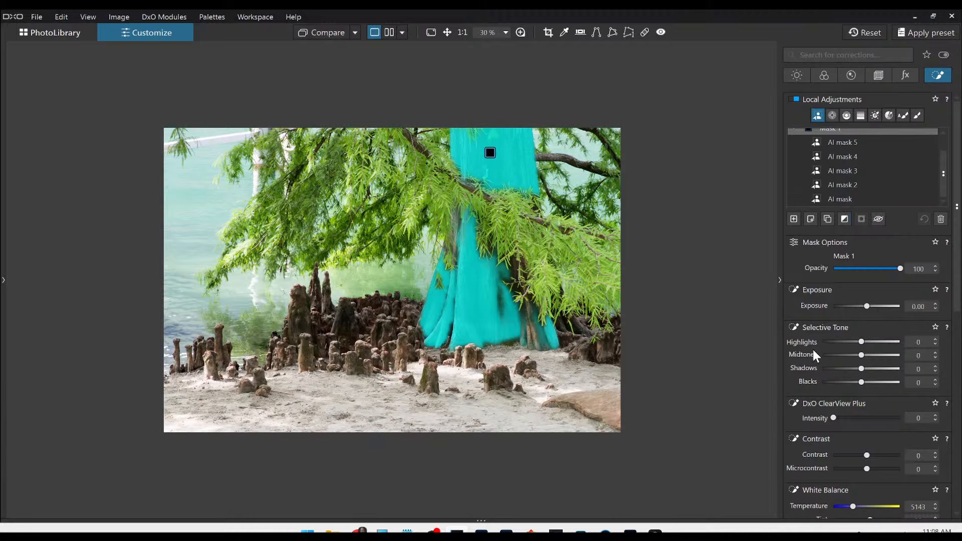
scroll(863, 321, down, 5)
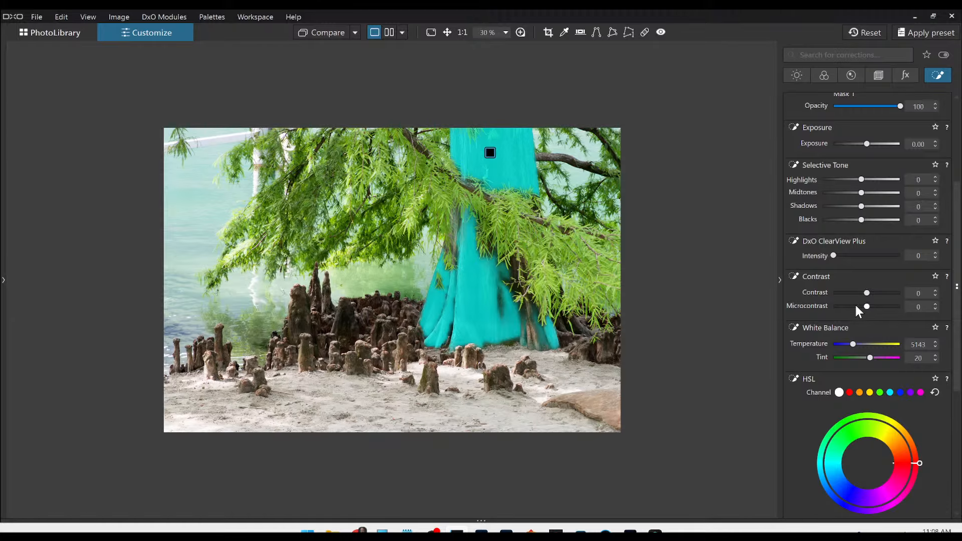
scroll(856, 308, down, 6)
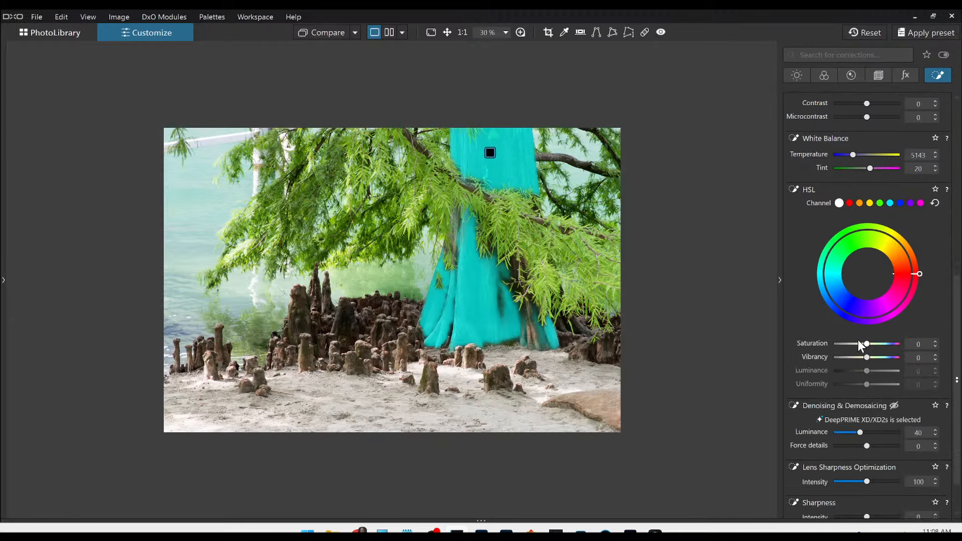
scroll(857, 337, up, 4)
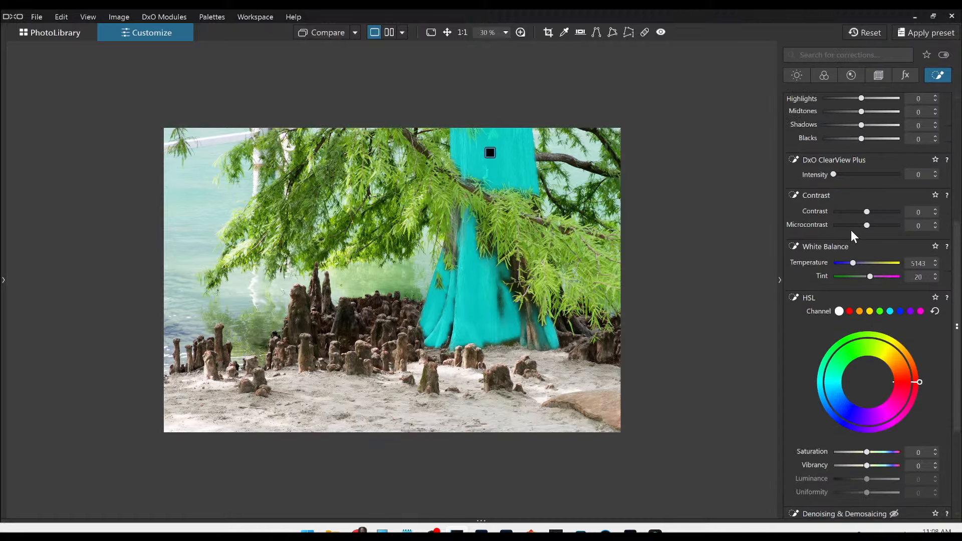
click(859, 174)
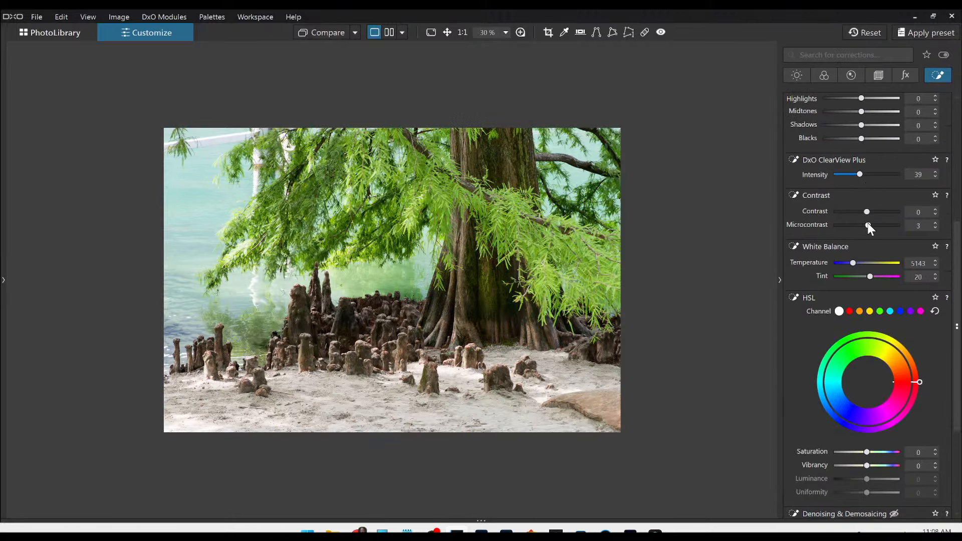
drag(868, 224, 870, 225)
Try raising the red channel's saturation to 100 on the tree trunk mask and reset it.
drag(920, 384, 919, 386)
click(849, 311)
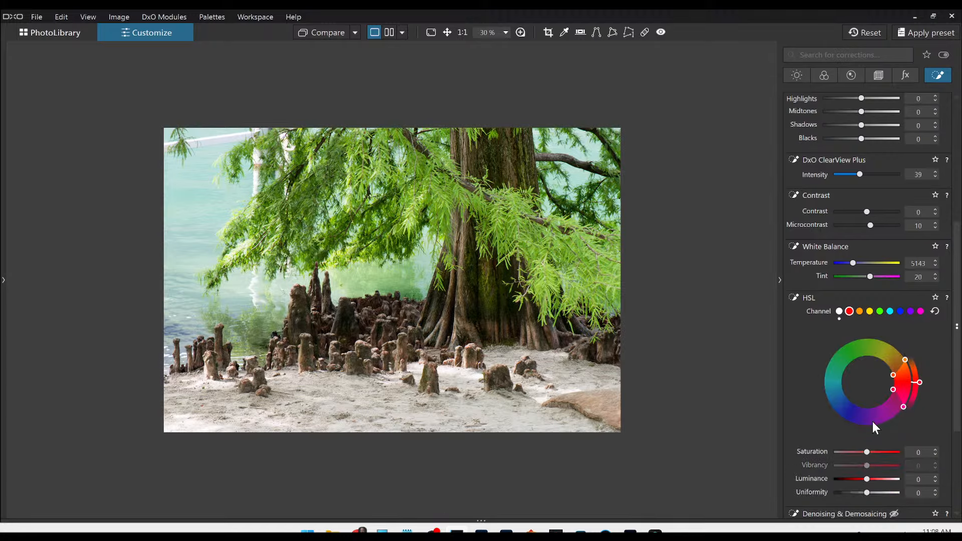
drag(866, 451, 904, 460)
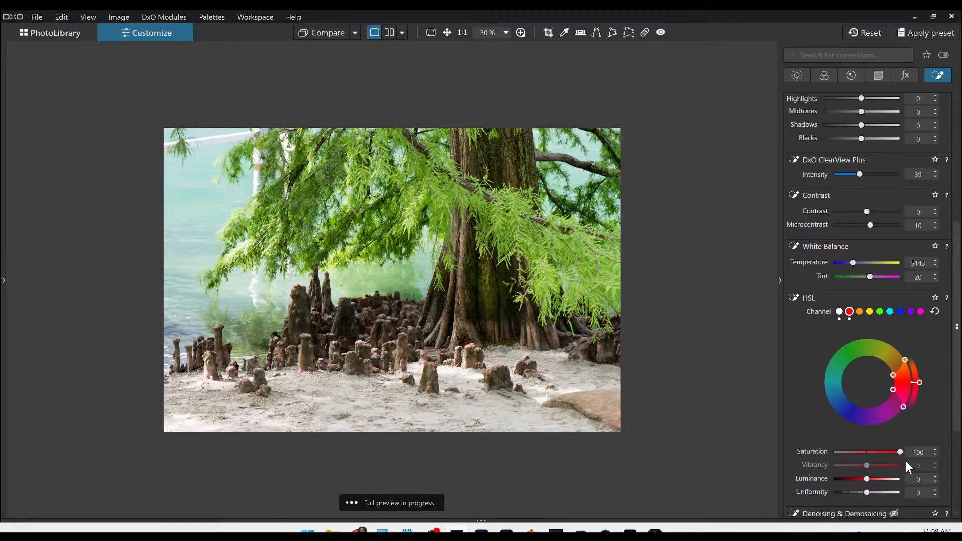
double_click(901, 452)
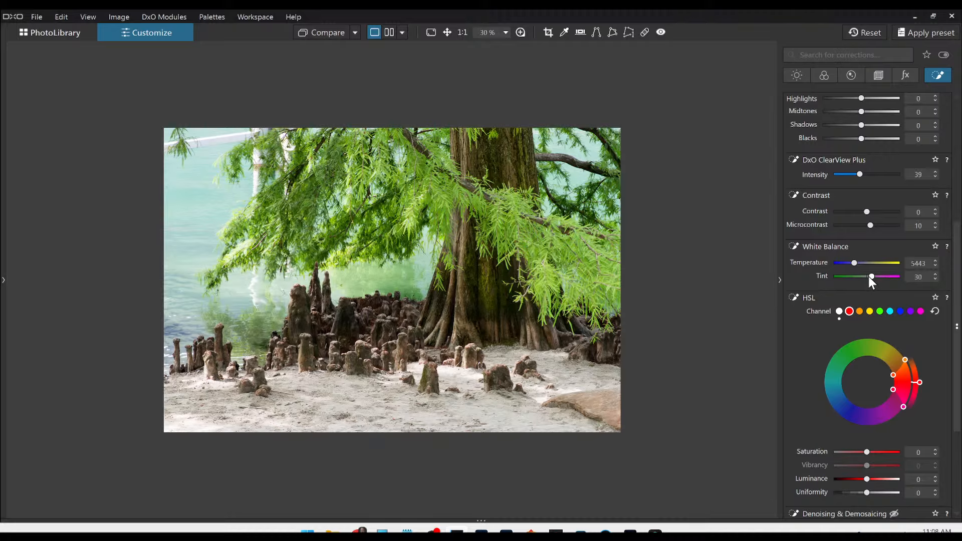
Warm the tree trunk by setting the mask's white balance temperature to 6104 and tint to 45.
scroll(870, 277, up, 1)
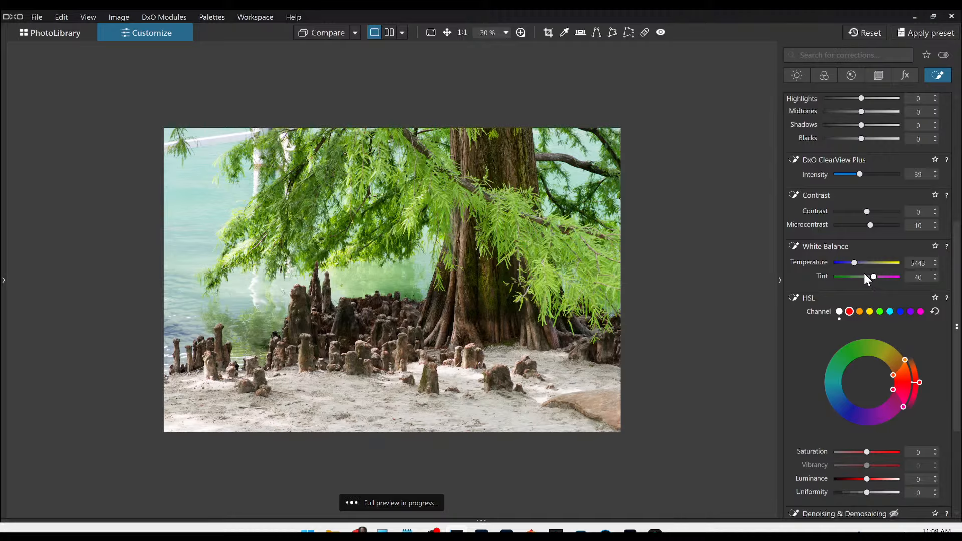
scroll(856, 264, up, 1)
scroll(855, 264, up, 1)
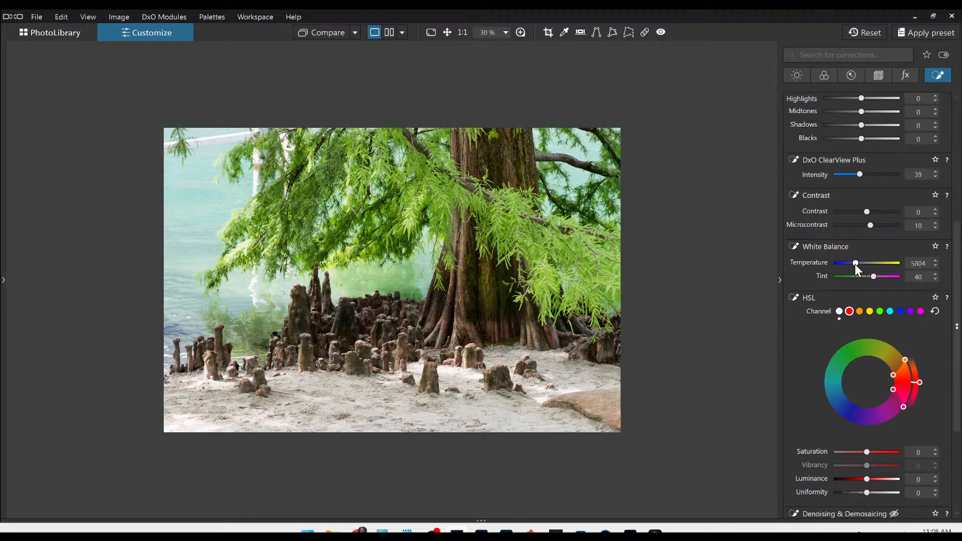
scroll(855, 264, up, 1)
On the root stump mask, set temperature to 6043, tint to 45, DxO ClearView Plus intensity to 44 and microcontrast to 30.
scroll(817, 315, up, 5)
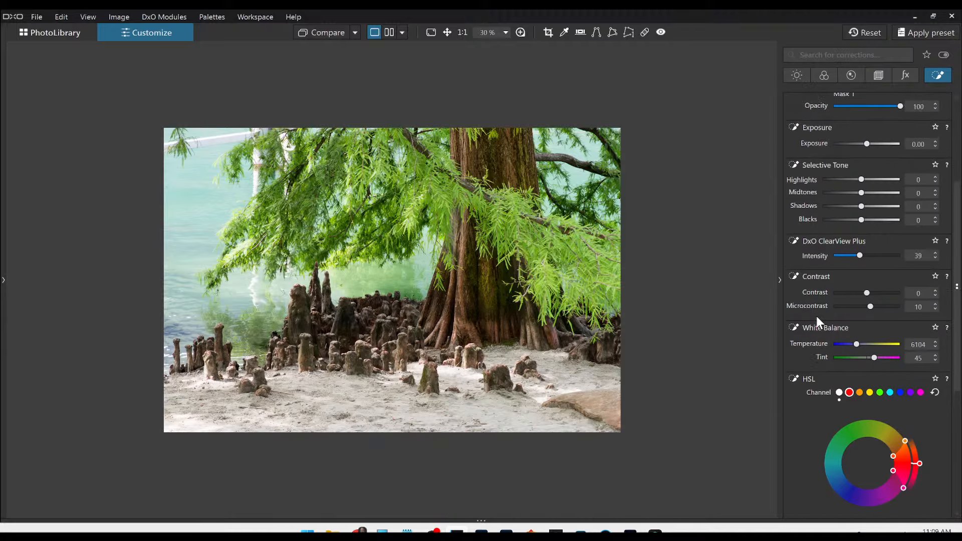
click(826, 147)
click(825, 136)
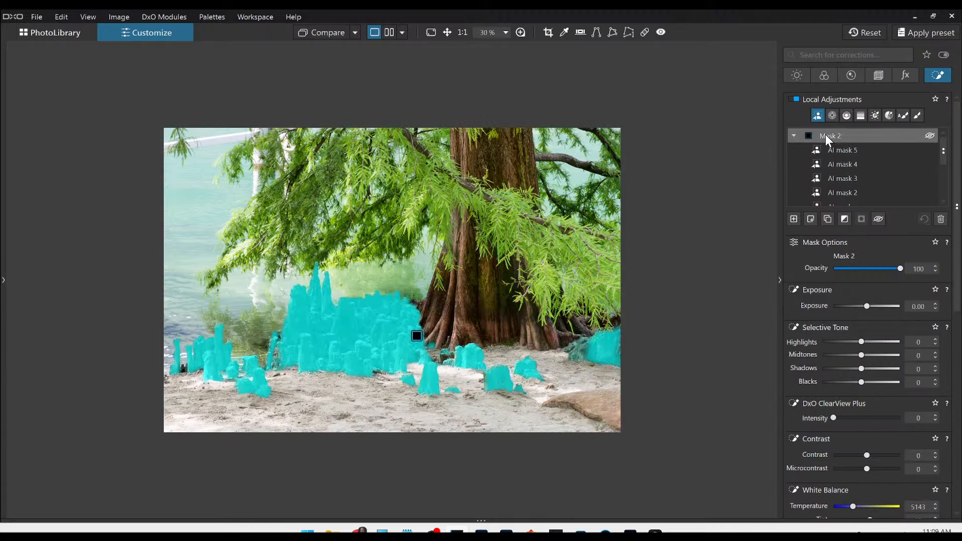
scroll(810, 409, down, 1)
scroll(810, 409, down, 2)
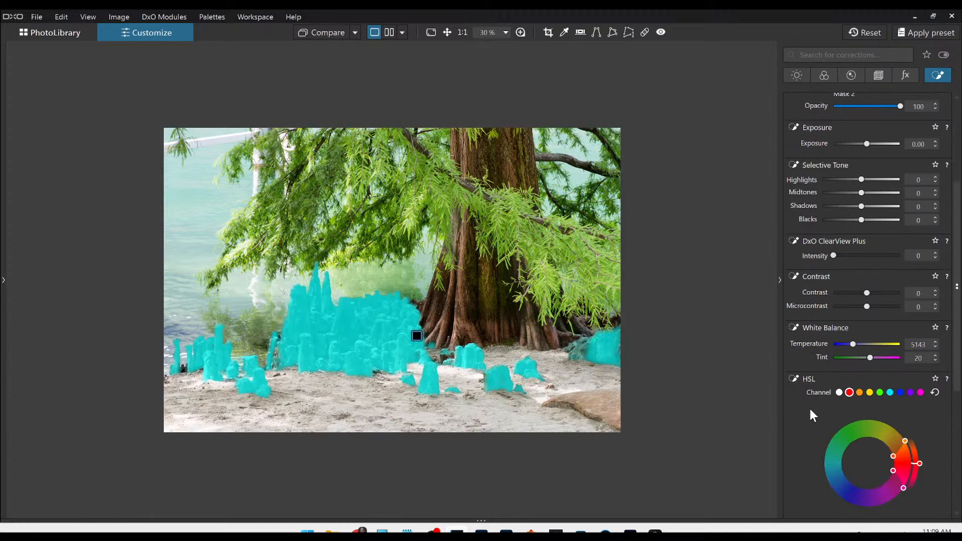
drag(852, 345, 852, 345)
click(852, 343)
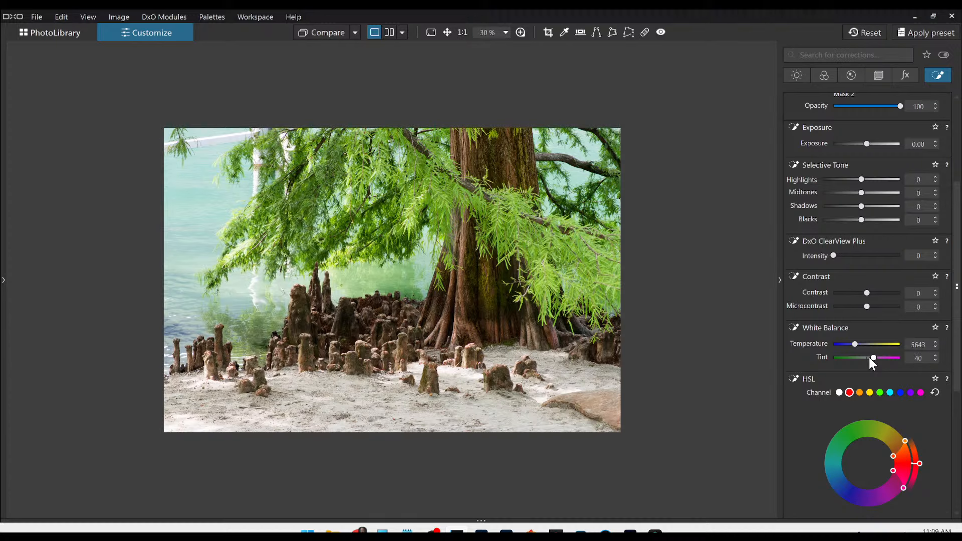
scroll(869, 358, up, 2)
scroll(869, 357, down, 1)
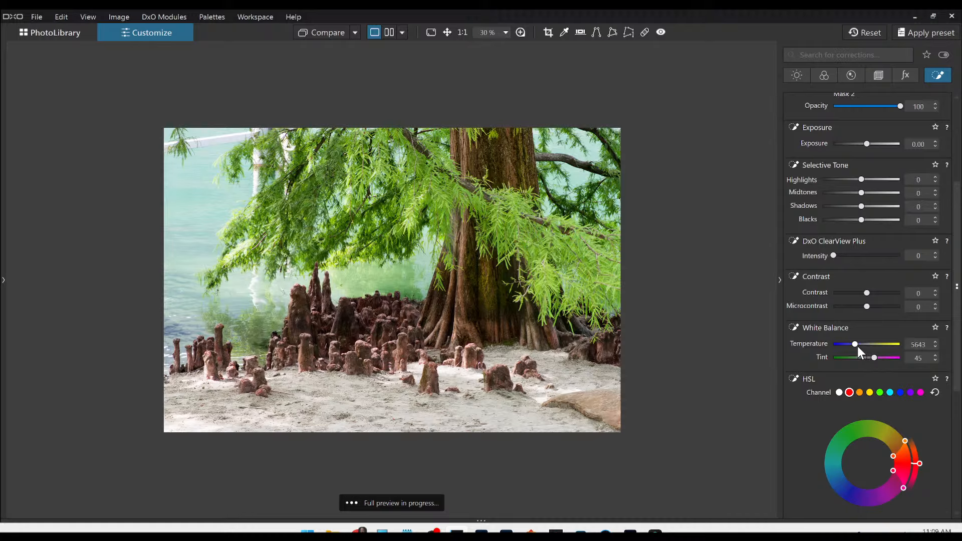
scroll(857, 344, up, 1)
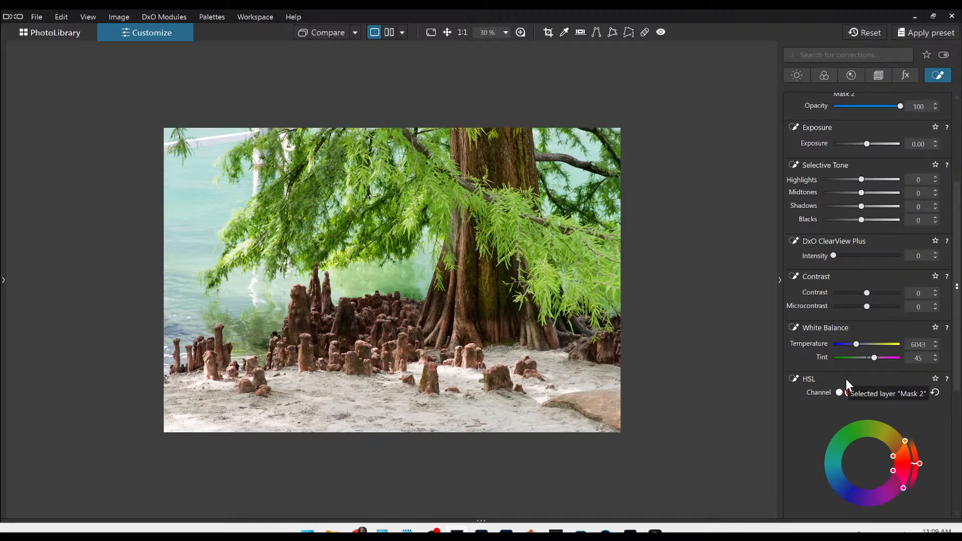
scroll(843, 393, down, 3)
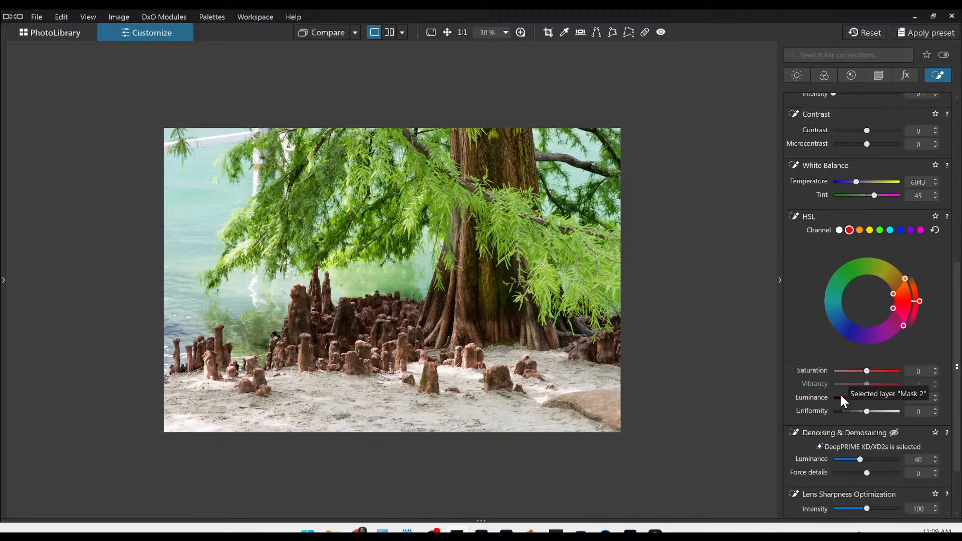
click(862, 175)
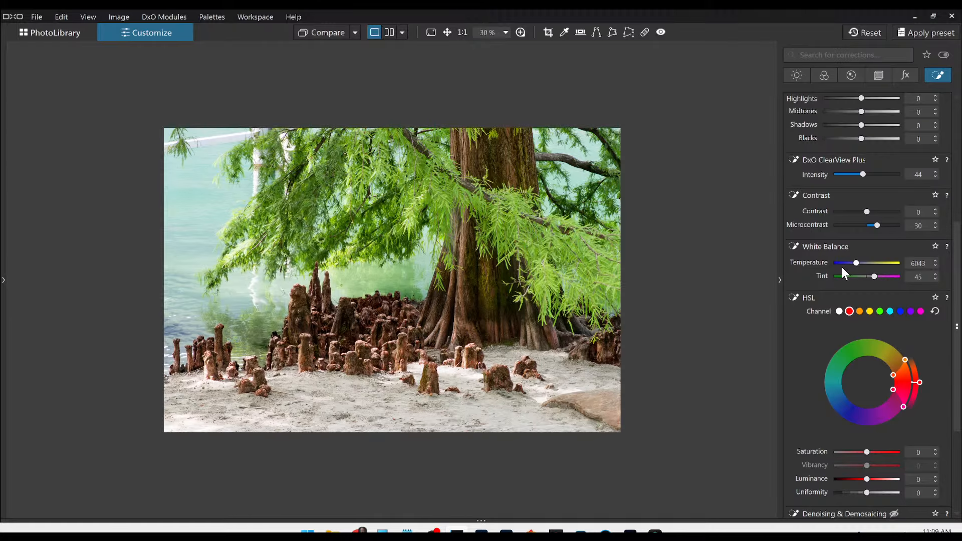
Create a separate AI mask covering the sand in the foreground.
scroll(812, 228, up, 5)
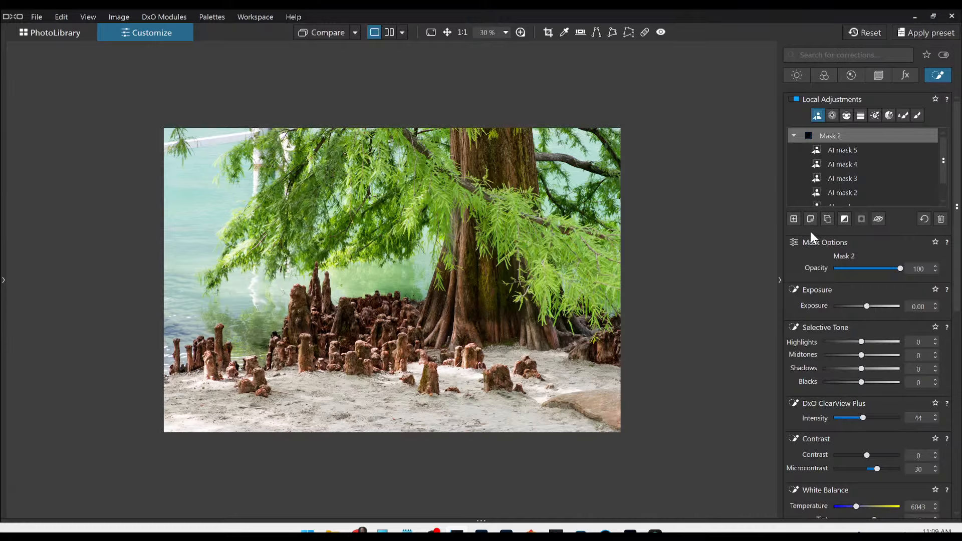
click(796, 219)
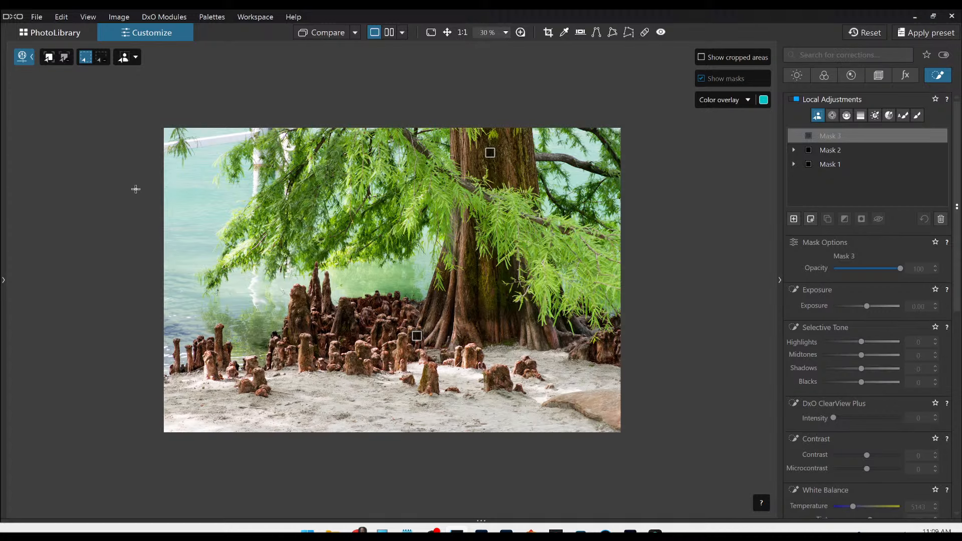
click(48, 58)
click(336, 416)
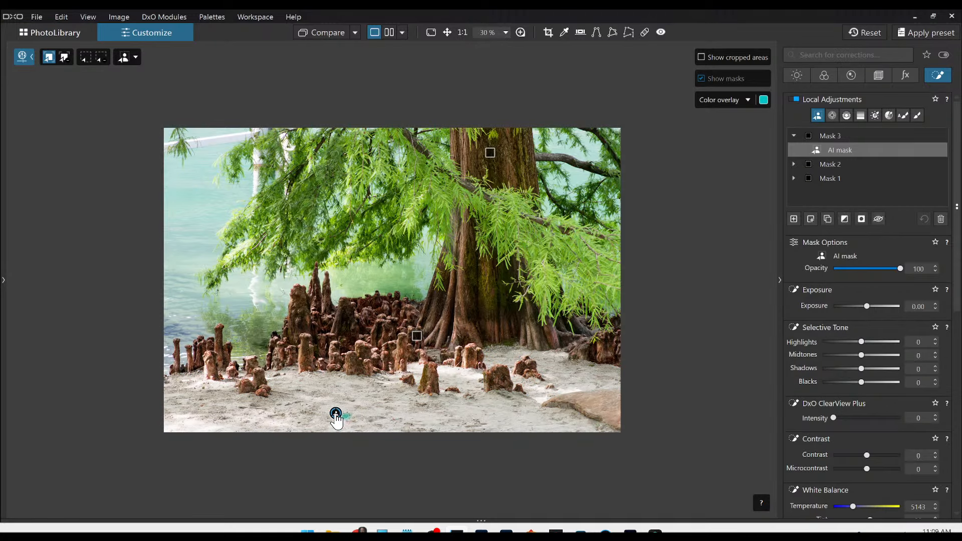
click(335, 409)
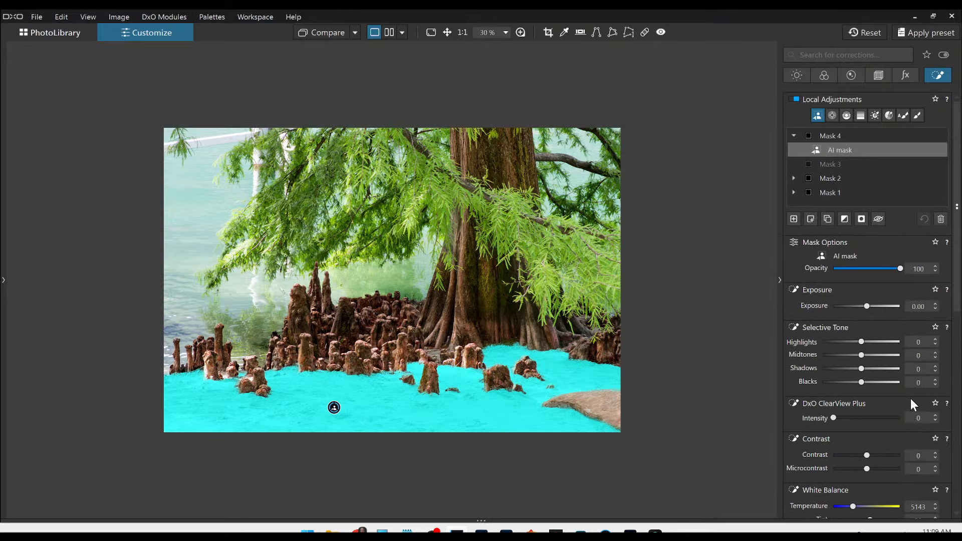
Darken the sand with highlights -11, midtones -19, shadows -44, blacks -77 and exposure -0.44.
scroll(862, 424, down, 1)
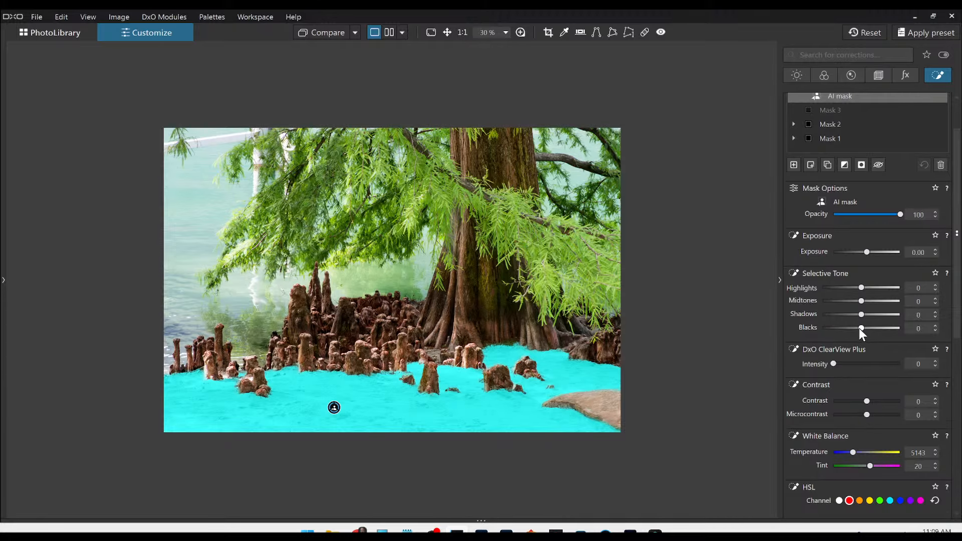
drag(859, 328, 857, 287)
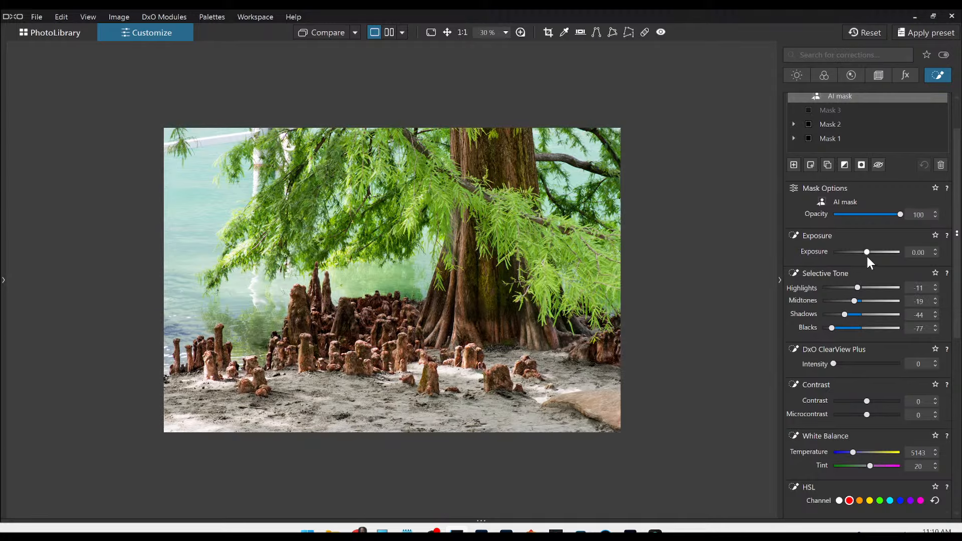
drag(867, 253, 863, 251)
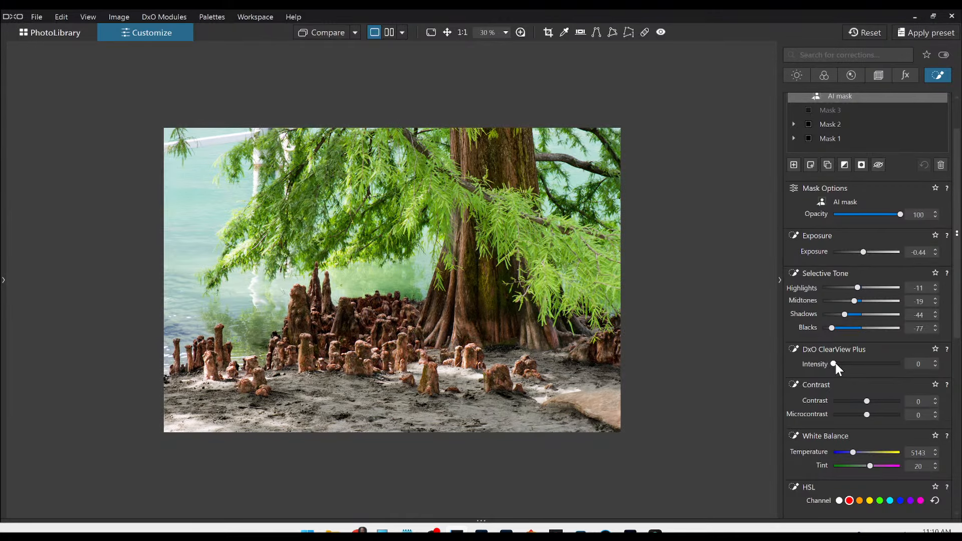
Set the sand's DxO ClearView Plus intensity to 15 and contrast to 53, and deepen midtones to -29, shadows to -59 and blacks to -96.
drag(834, 364, 844, 364)
drag(868, 401, 890, 401)
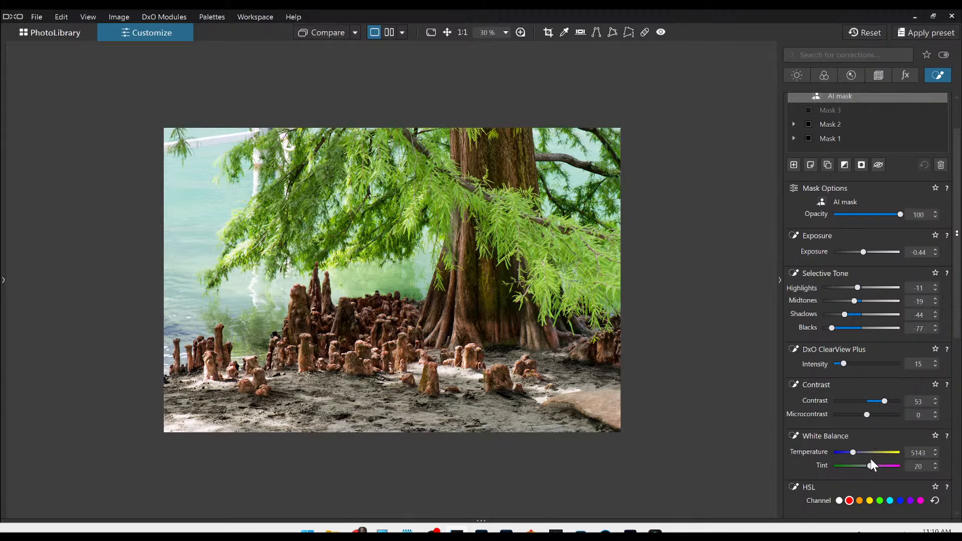
click(824, 328)
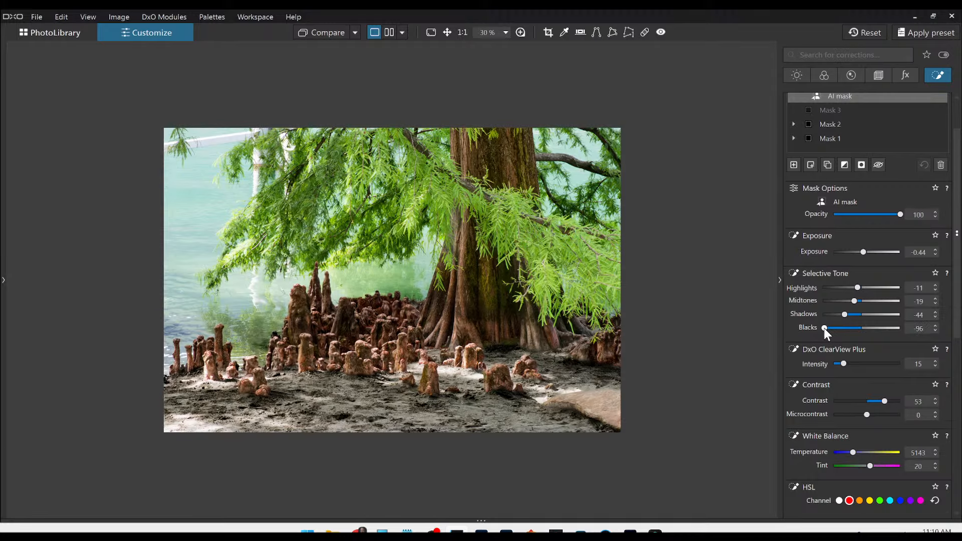
drag(844, 315, 850, 301)
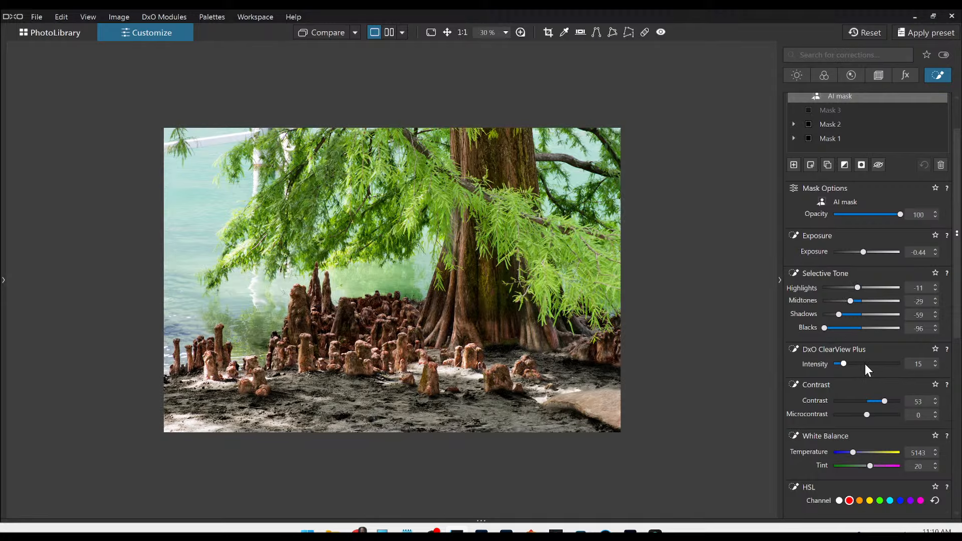
Create a separate AI mask covering the water behind the tree.
scroll(852, 354, up, 2)
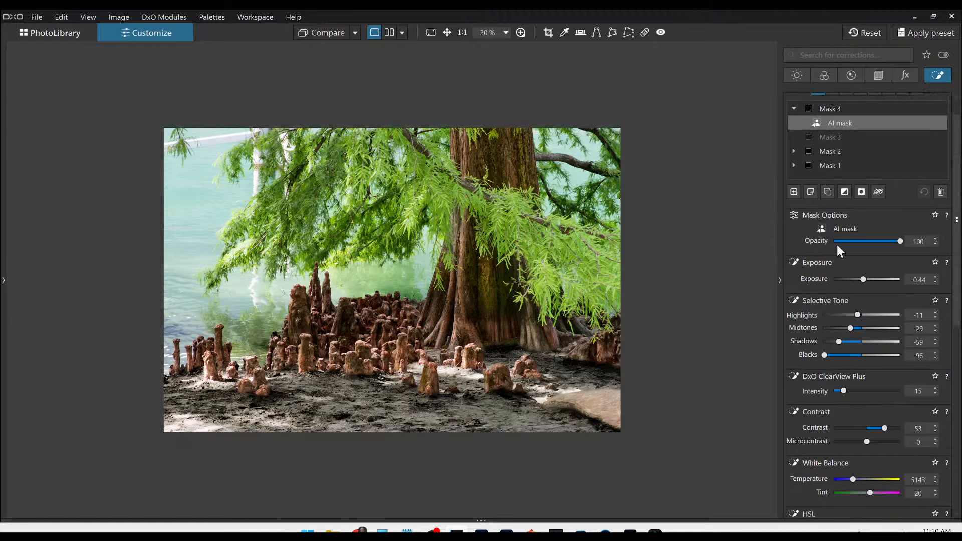
click(794, 219)
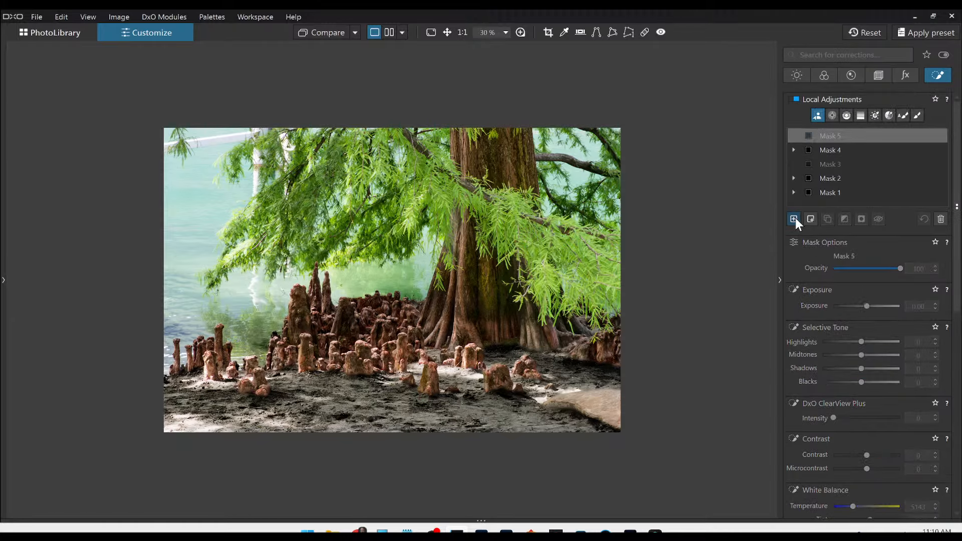
click(180, 237)
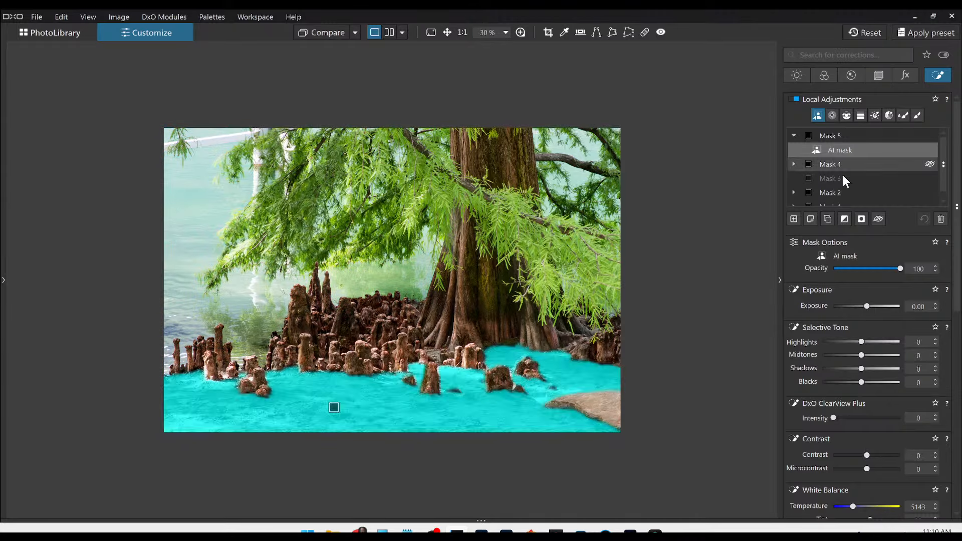
Refine the water mask with control points on the foliage, setting their luma selectivity to 60 and chroma selectivity to 55.
click(811, 218)
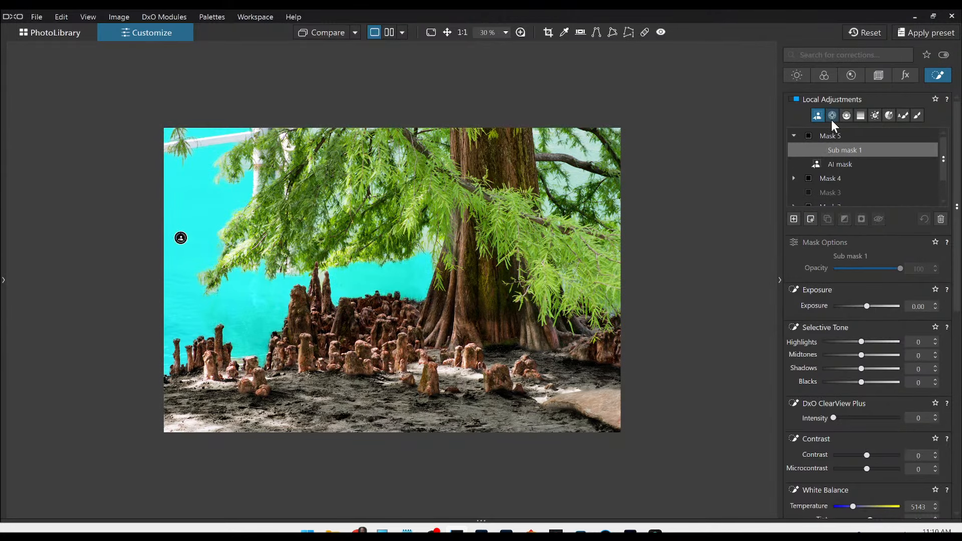
click(832, 116)
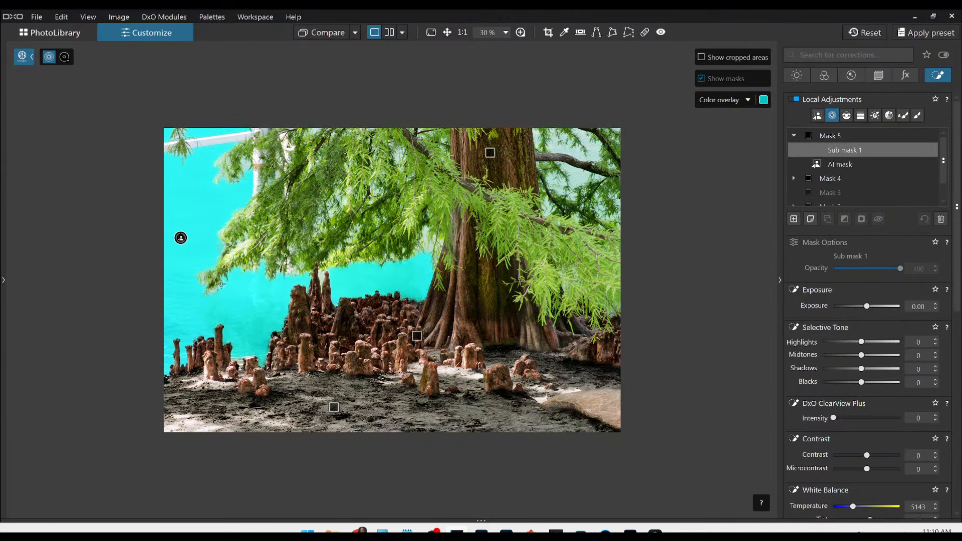
click(239, 247)
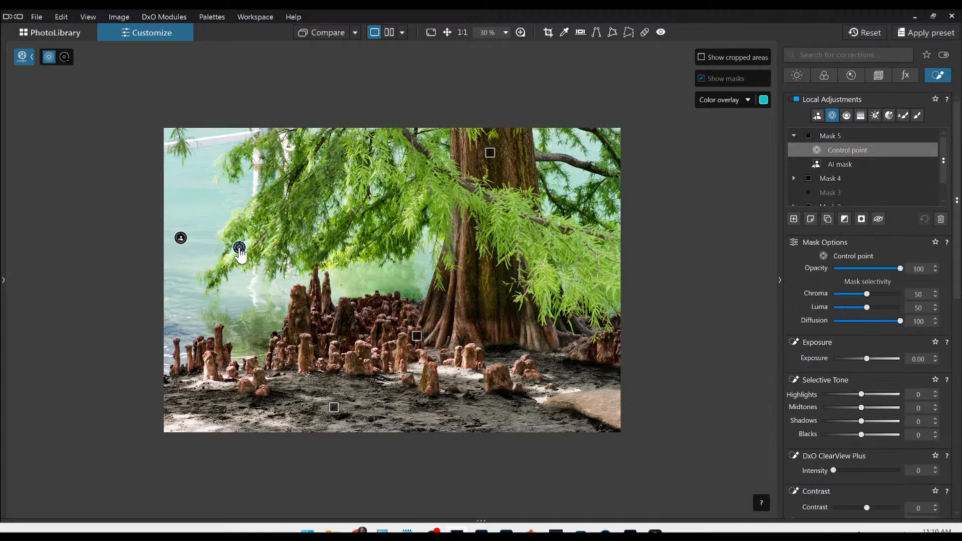
drag(240, 238, 255, 187)
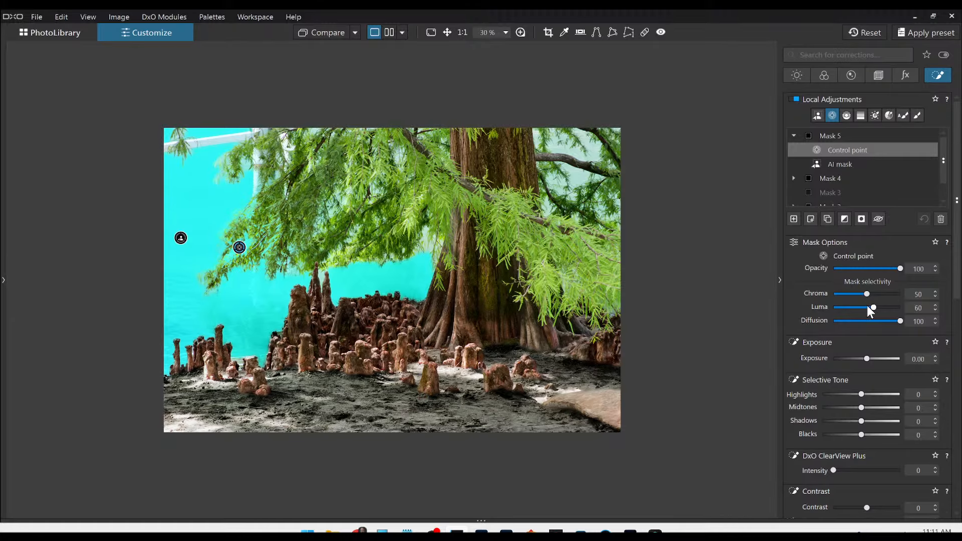
drag(868, 294, 871, 294)
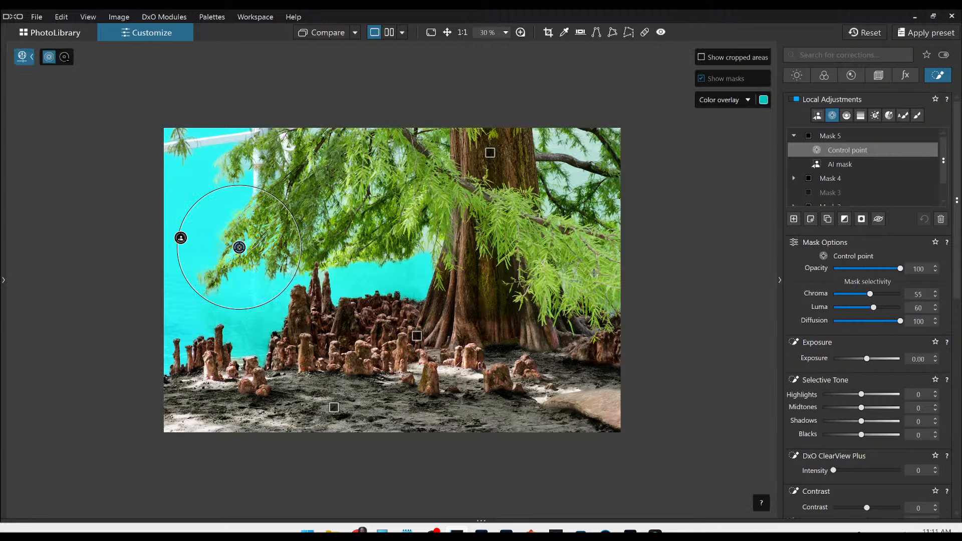
click(581, 180)
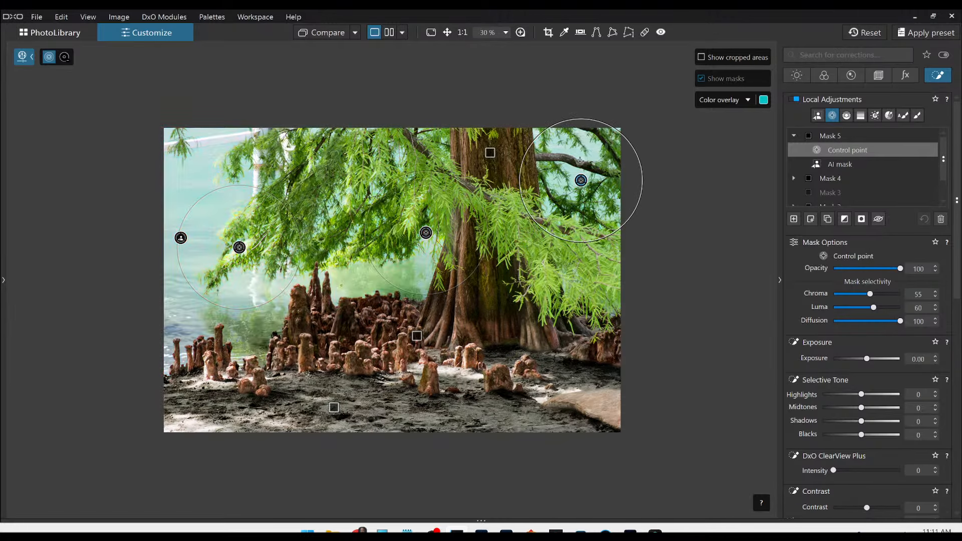
click(400, 156)
click(315, 129)
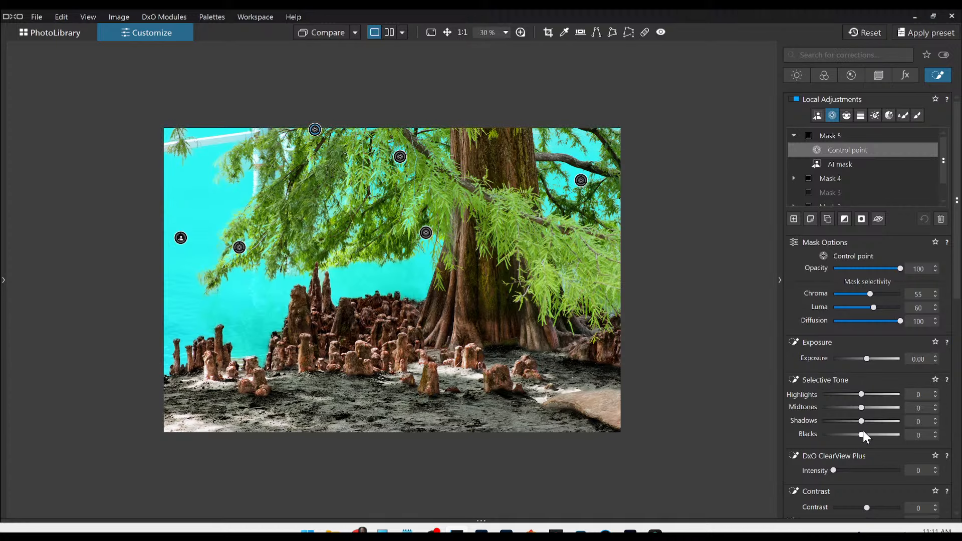
Set the water mask's DxO ClearView Plus intensity to 45, midtones to -16, shadows to -27 and blacks to -47.
click(862, 470)
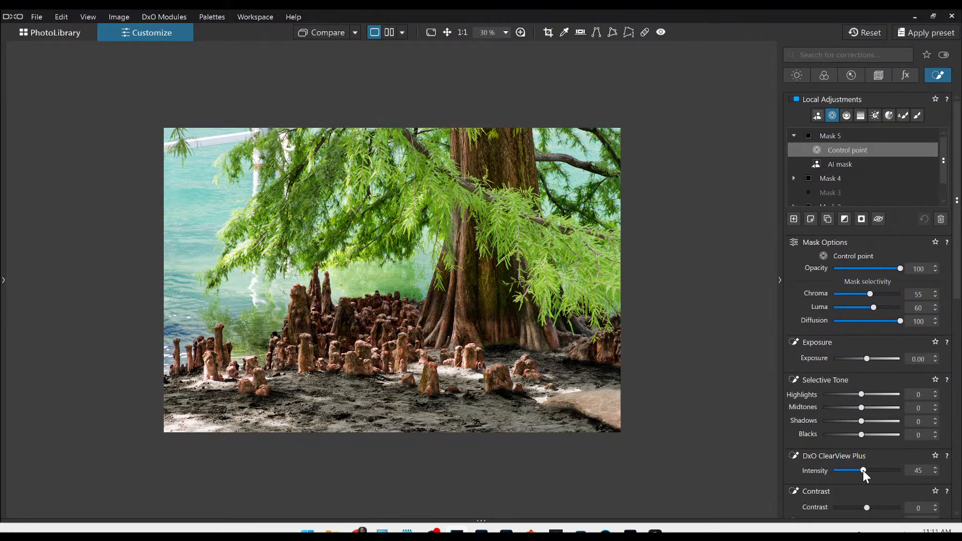
drag(861, 435, 855, 408)
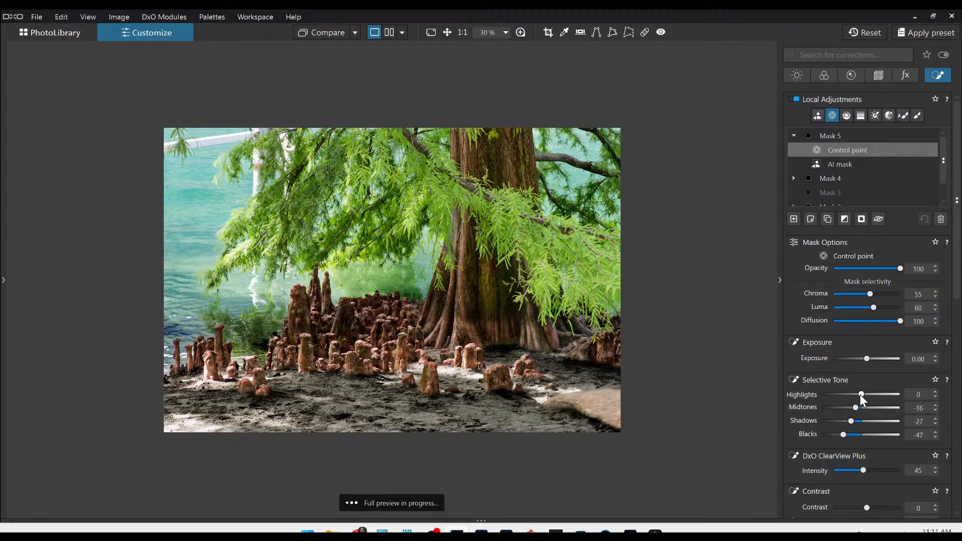
scroll(878, 444, down, 1)
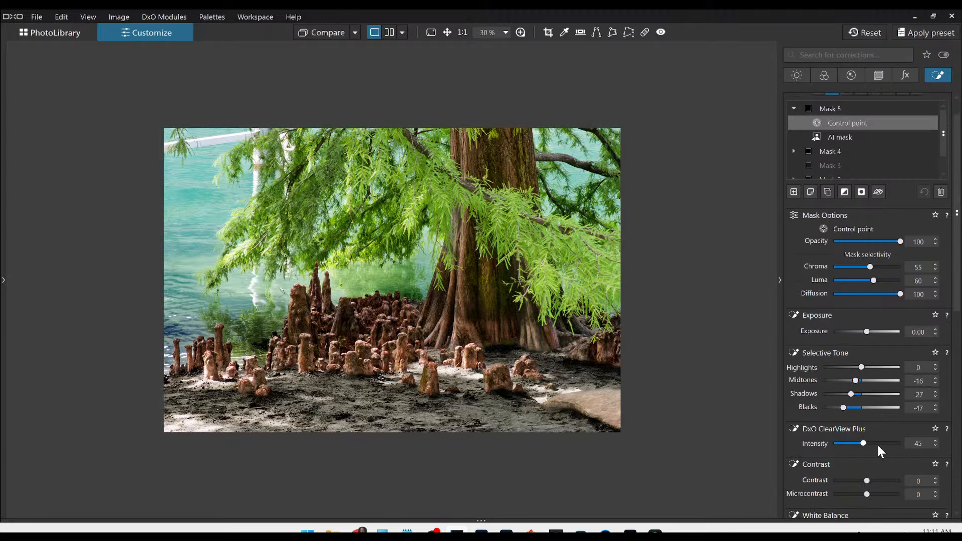
scroll(877, 450, down, 1)
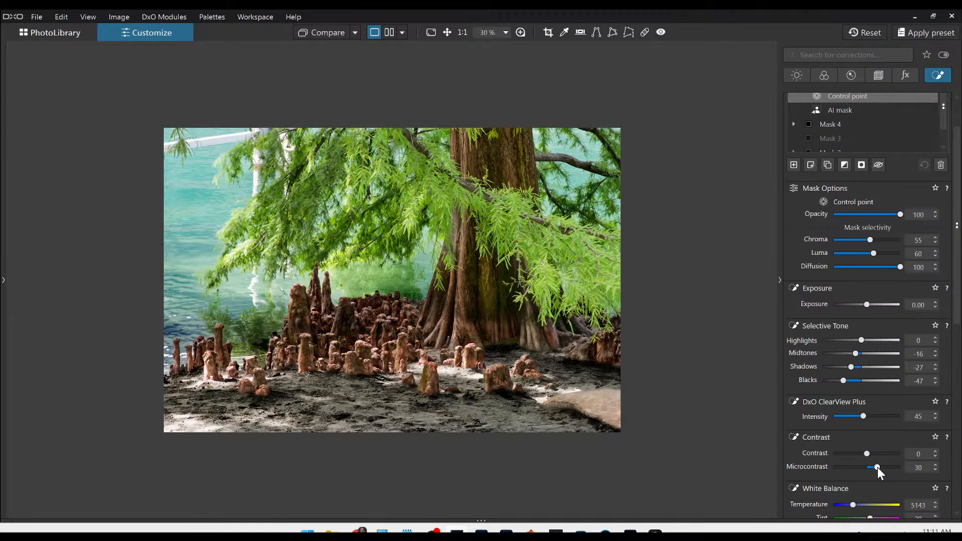
drag(877, 467, 879, 470)
double_click(879, 469)
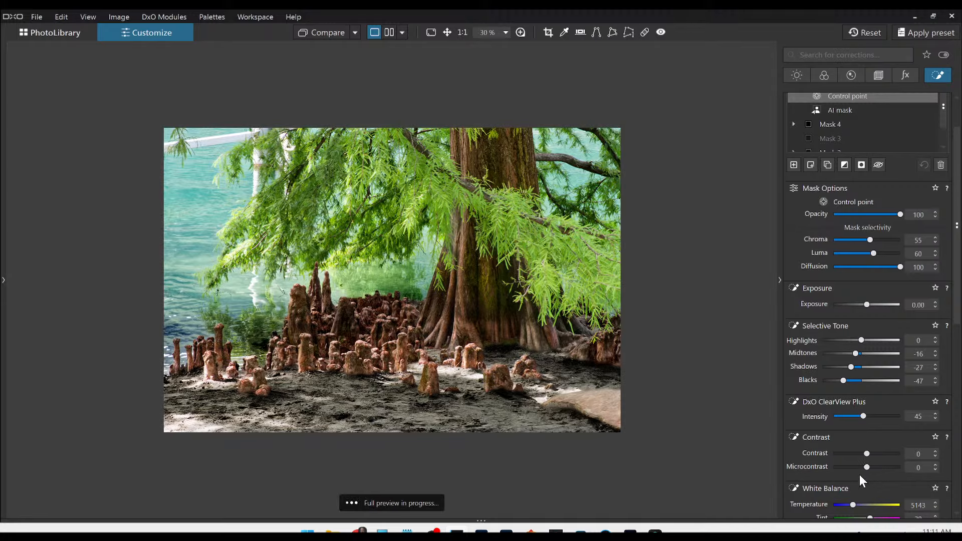
scroll(852, 473, down, 2)
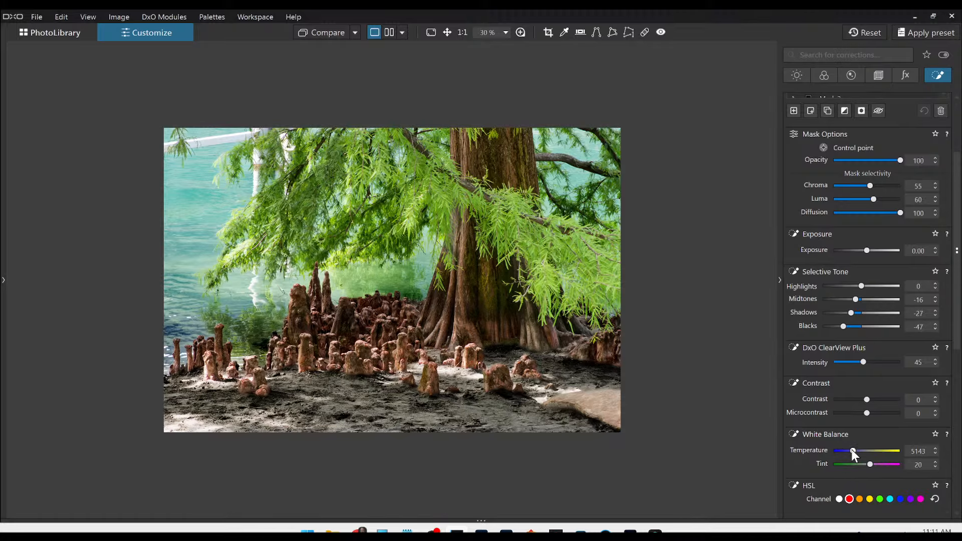
scroll(852, 449, down, 1)
scroll(867, 462, down, 1)
scroll(868, 464, down, 2)
Darken the whole photo by setting the global exposure to -1.02.
click(796, 76)
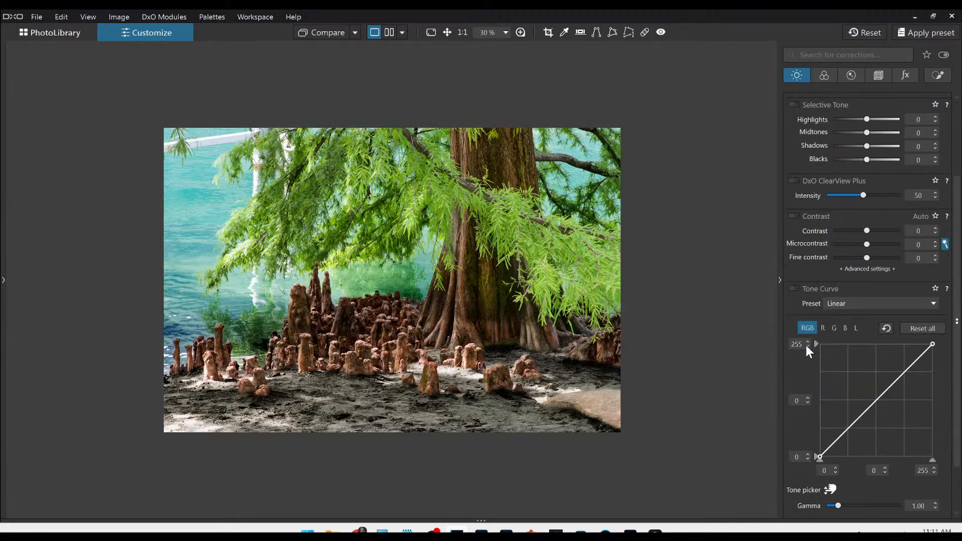
scroll(804, 384, up, 3)
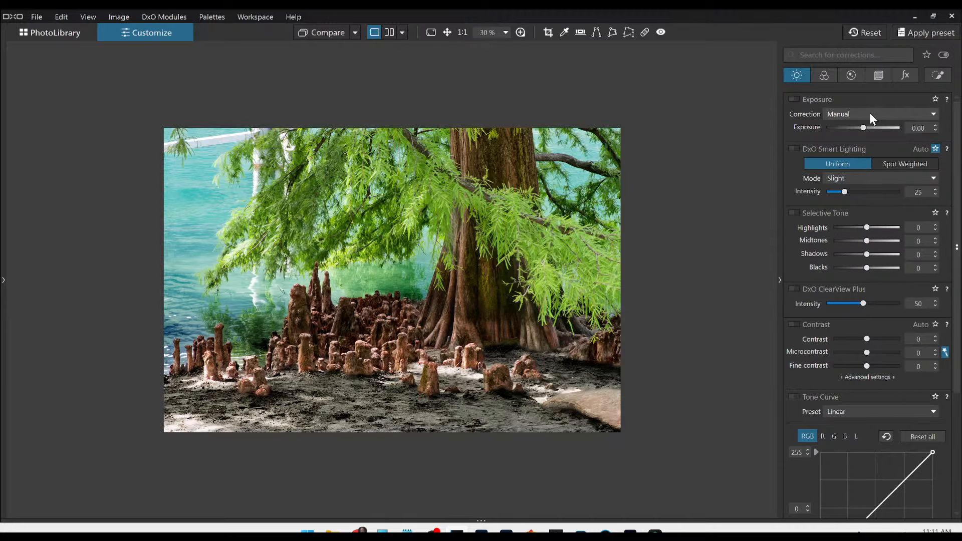
mouse_move(864, 127)
mouse_down()
mouse_move(843, 128)
mouse_move(853, 128)
mouse_up()
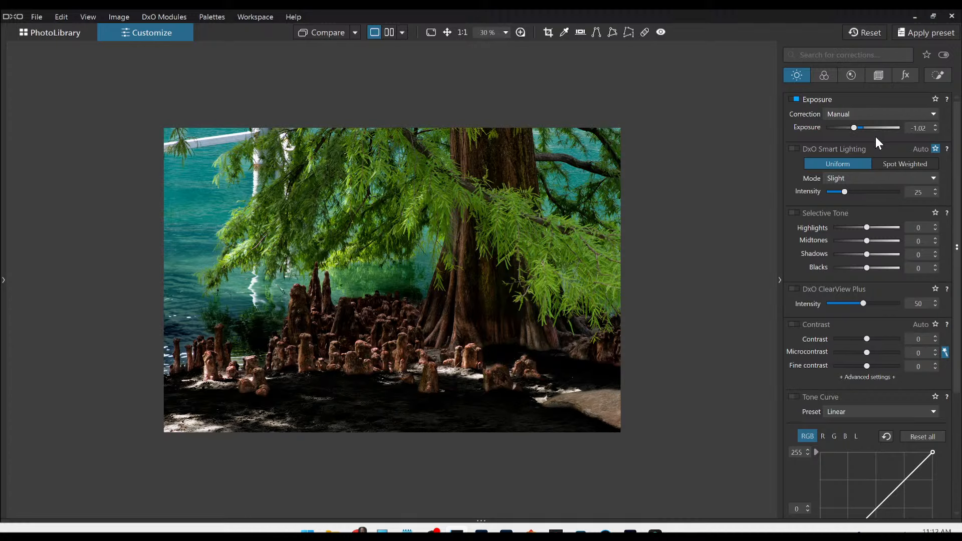
Brighten the tree trunk mask with highlights 44, midtones 27 and shadows 15.
click(934, 78)
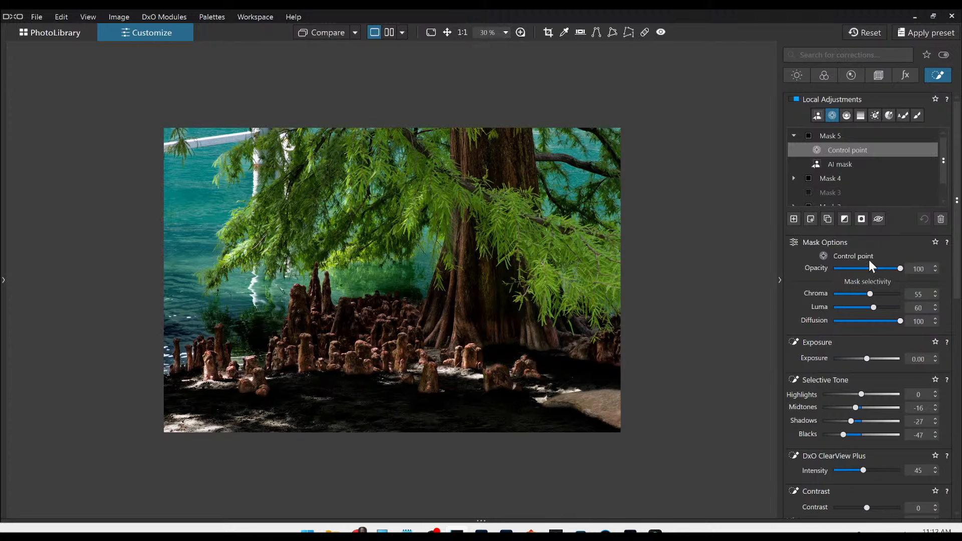
scroll(867, 195, down, 1)
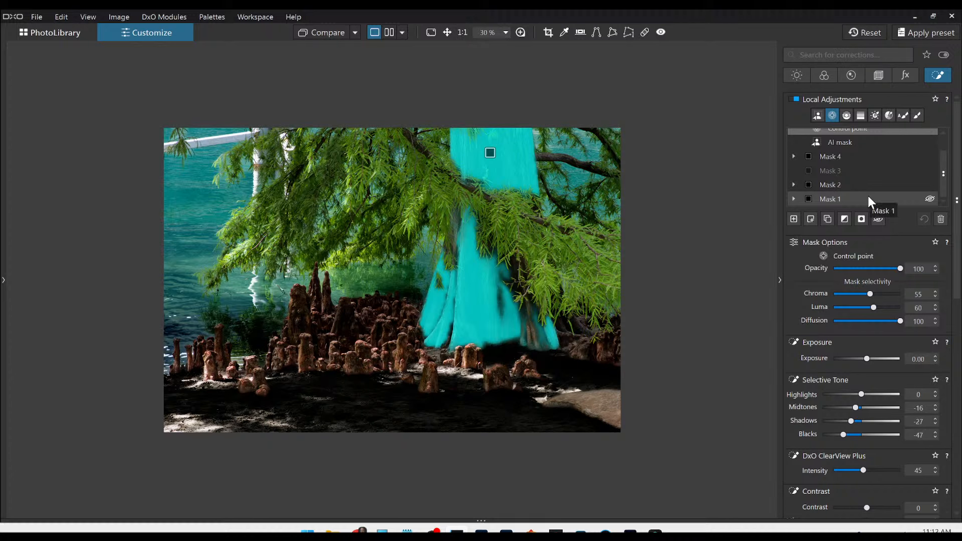
click(867, 196)
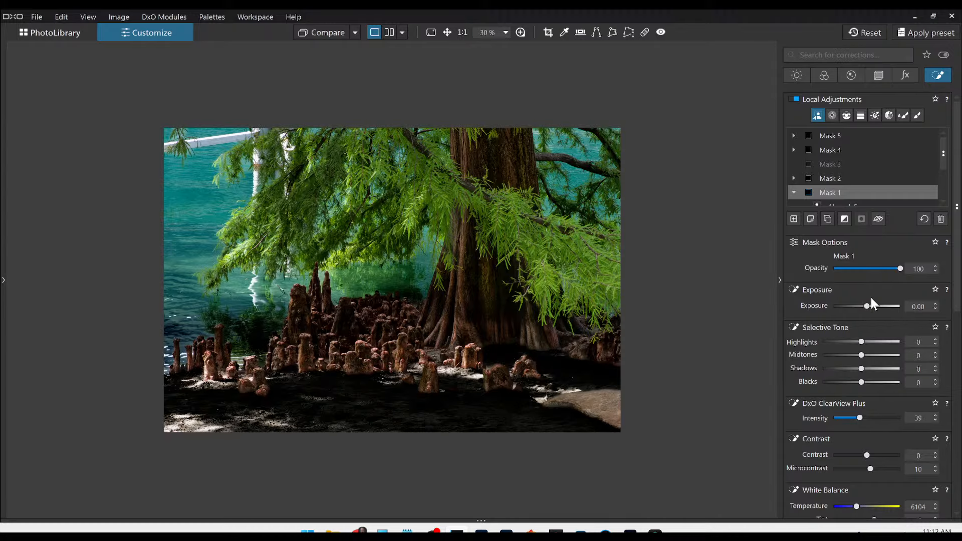
scroll(871, 298, down, 1)
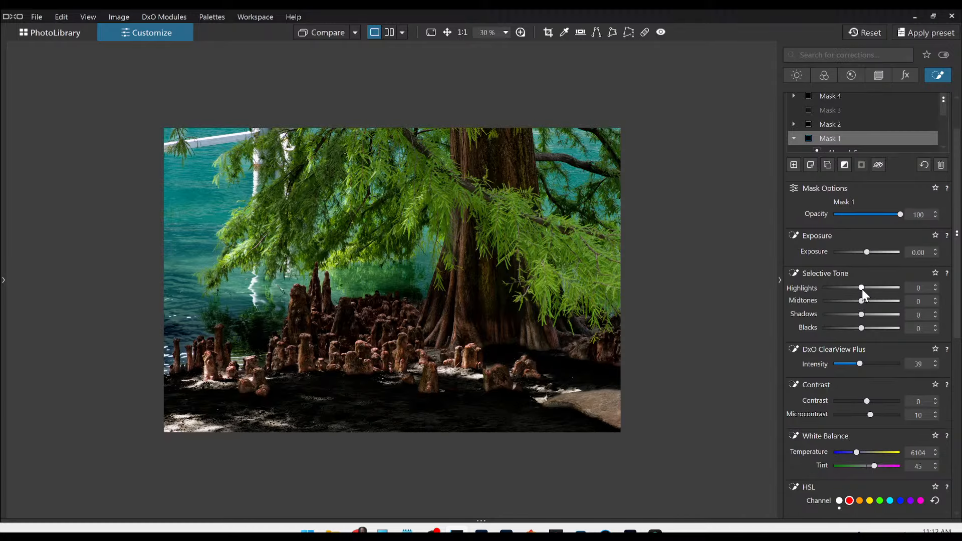
drag(862, 287, 867, 315)
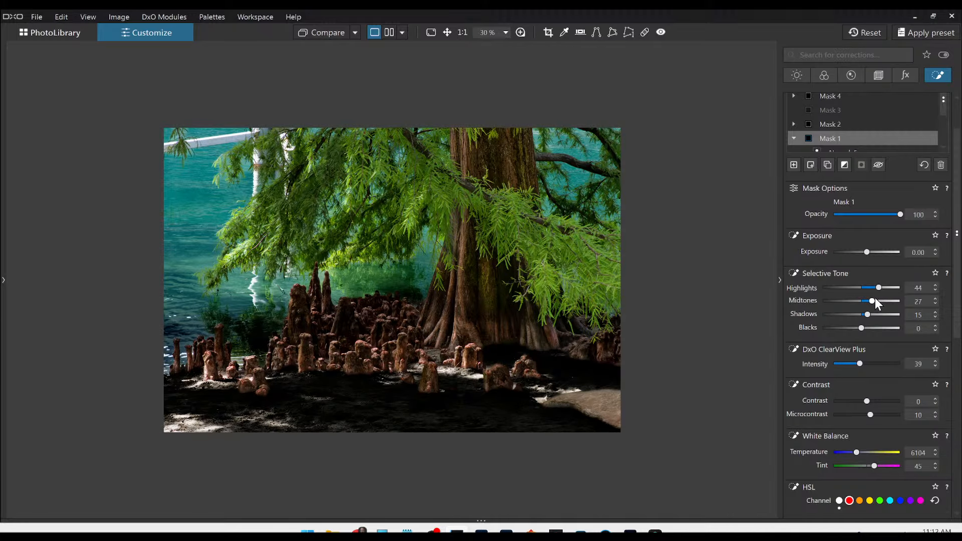
Brighten the root stump mask with highlights 42, midtones 22 and shadows 6.
click(852, 124)
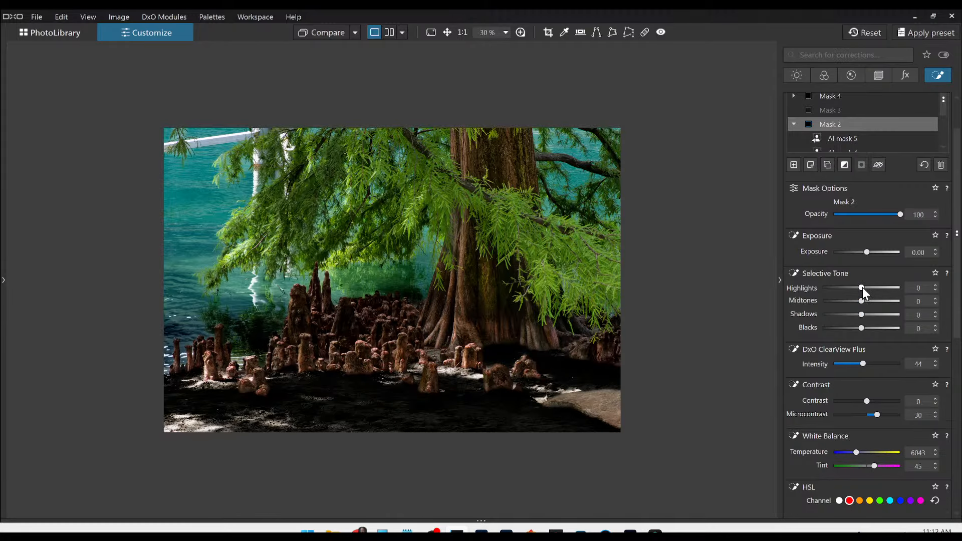
drag(861, 288, 864, 314)
scroll(847, 203, up, 3)
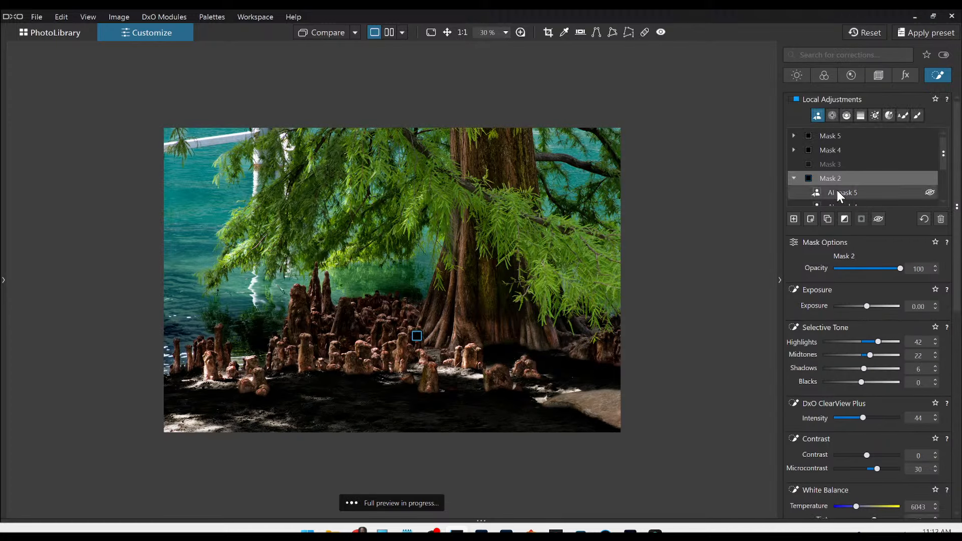
Raise the exposure of the sand mask to 0.18.
click(836, 150)
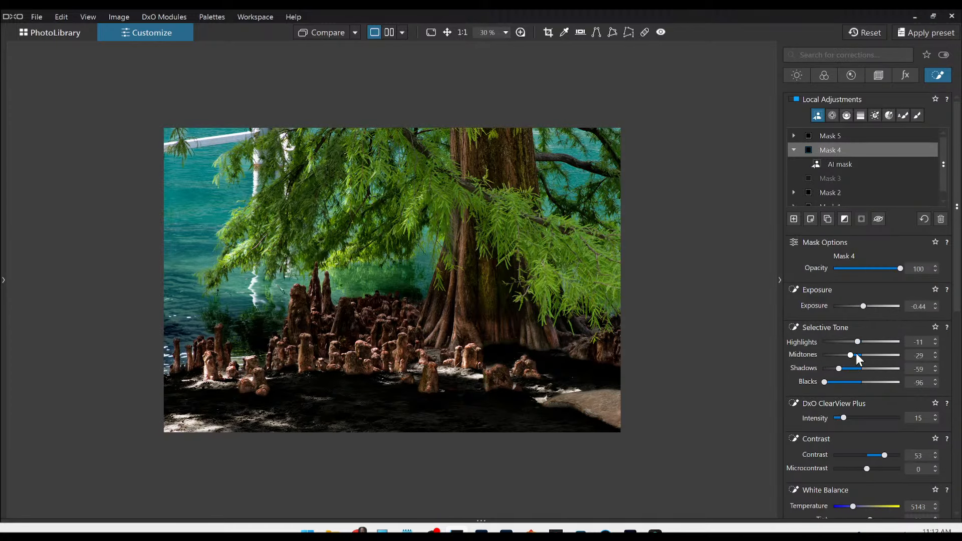
drag(864, 307, 869, 307)
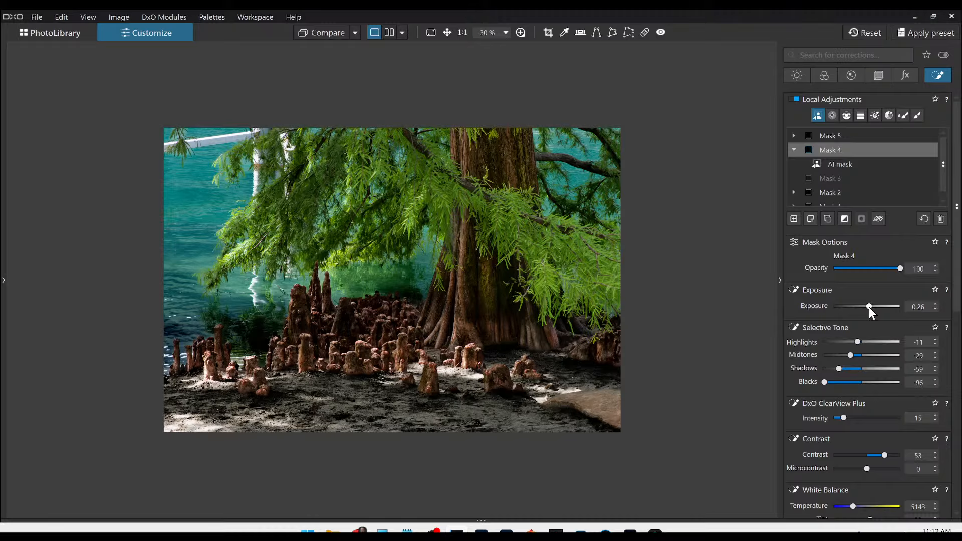
drag(869, 307, 867, 307)
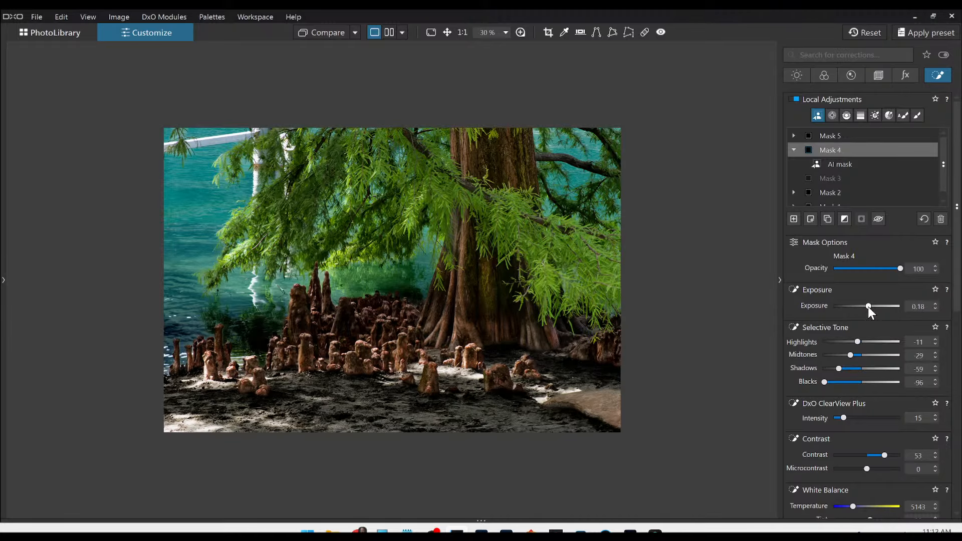
Create a separate AI mask covering the smooth rock in the photo's lower-right corner.
click(794, 219)
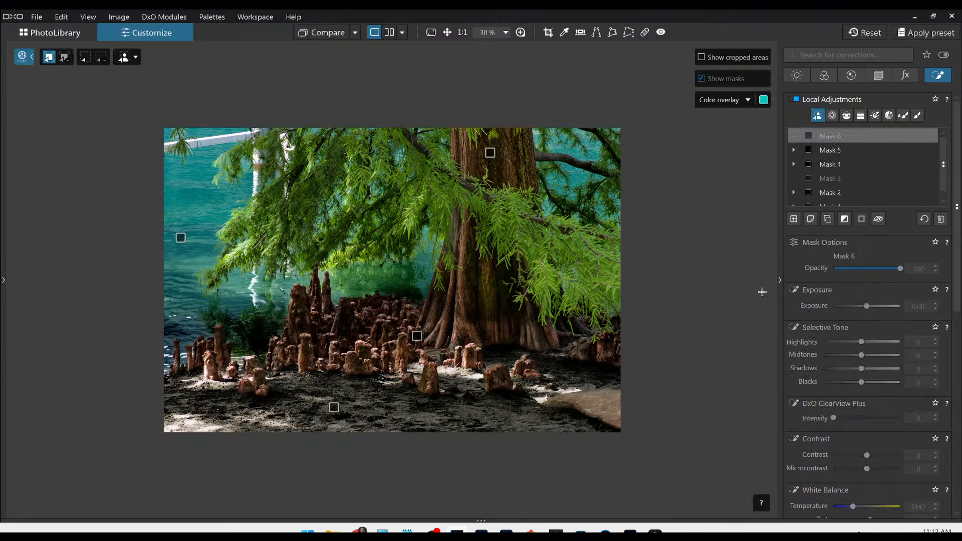
click(602, 407)
scroll(856, 441, down, 1)
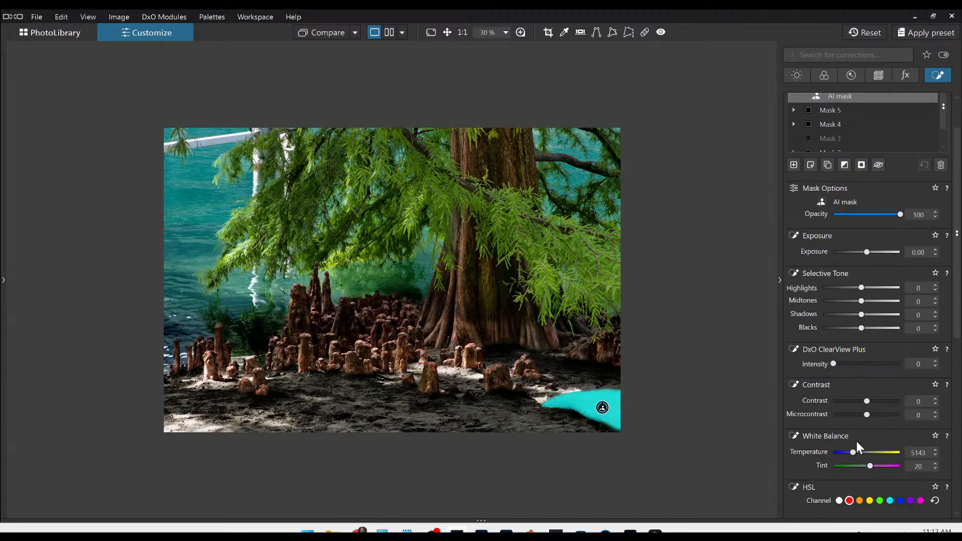
Set the rock mask's microcontrast to 25, temperature to 5780 and blacks to -18.
drag(870, 414, 874, 413)
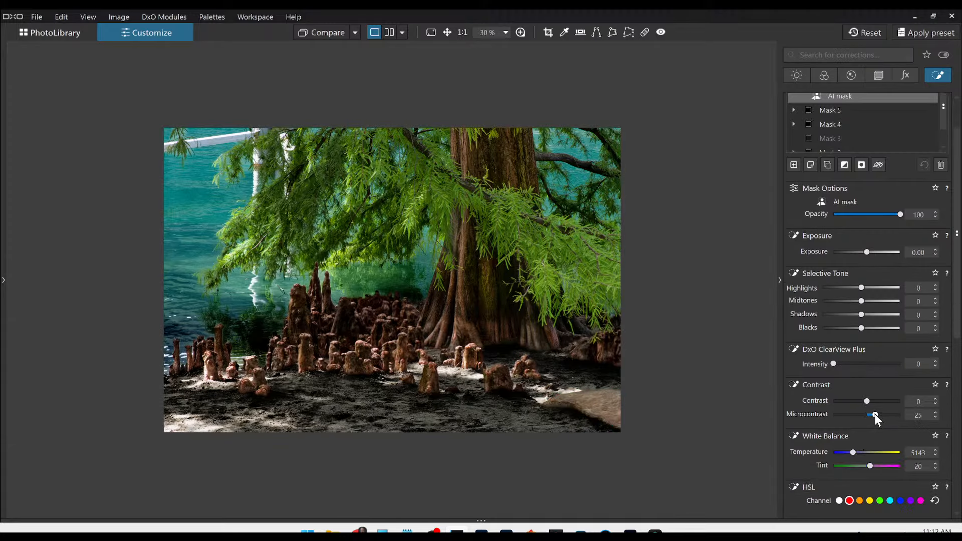
drag(854, 449, 855, 450)
drag(860, 327, 856, 326)
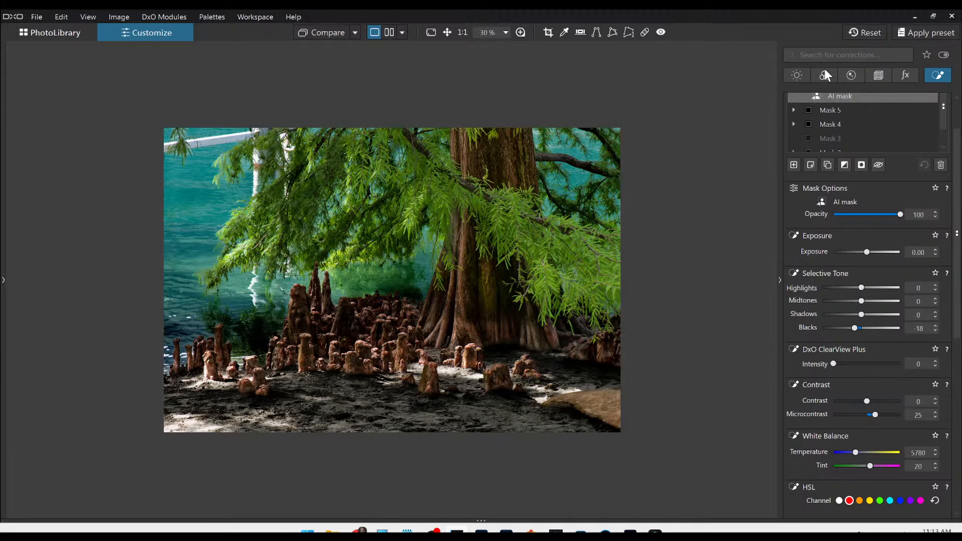
Set the global exposure to -0.82 and raise the RAW white balance temperature to 5543.
click(797, 75)
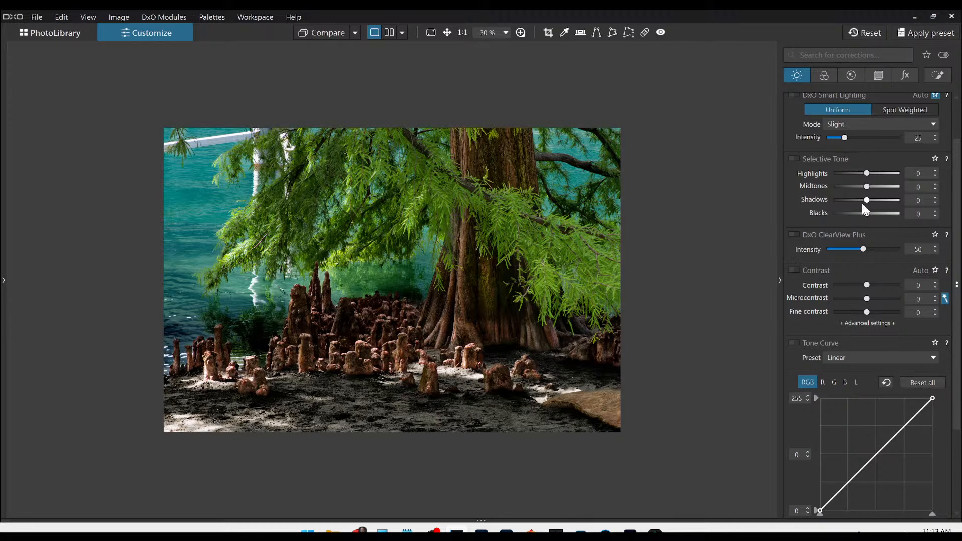
scroll(862, 204, up, 1)
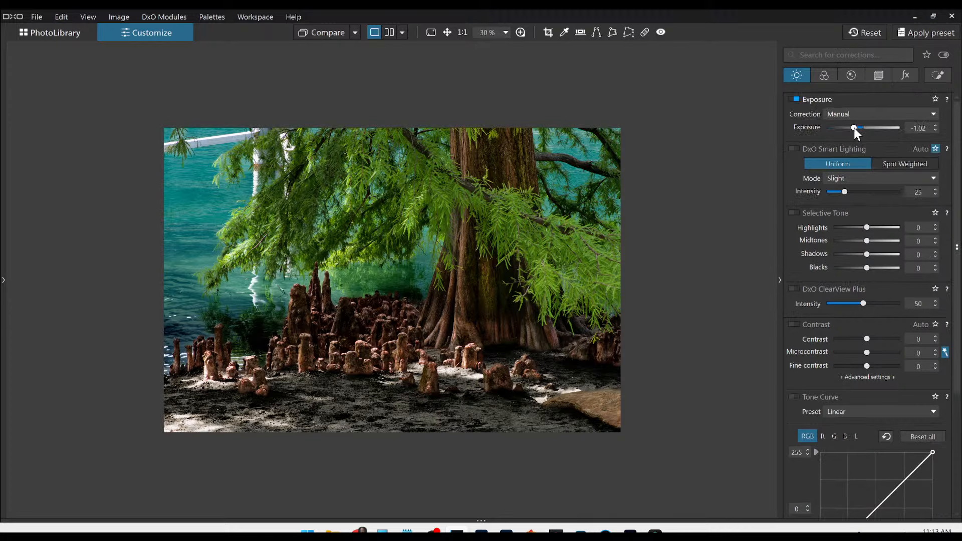
drag(854, 128, 855, 128)
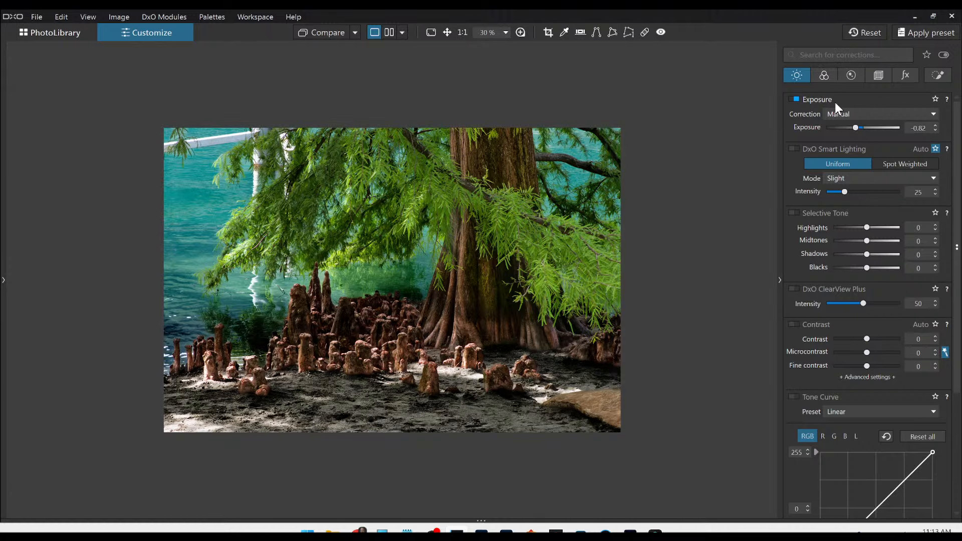
click(824, 75)
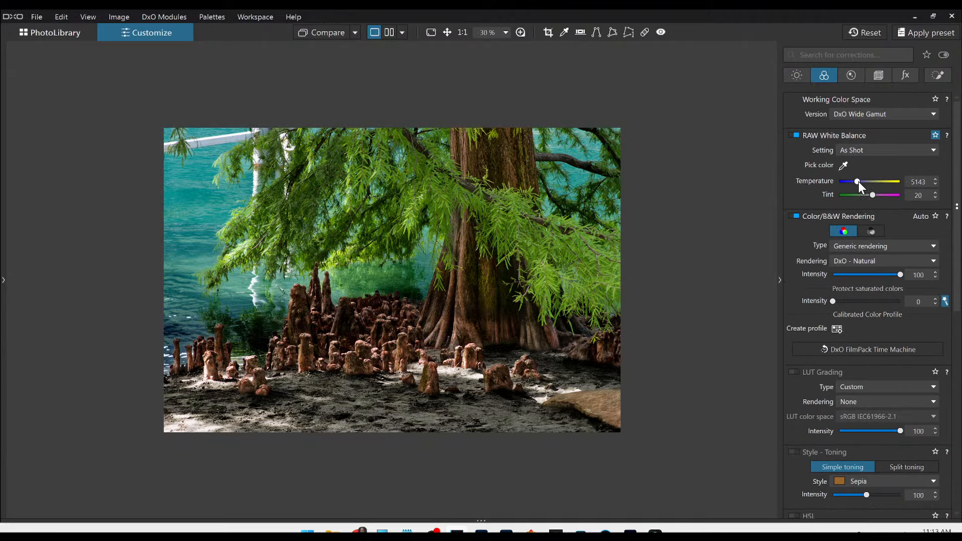
click(859, 182)
Create a new local adjustment mask and brush it over the green foliage hanging across the trunk and to its right.
click(937, 76)
click(795, 219)
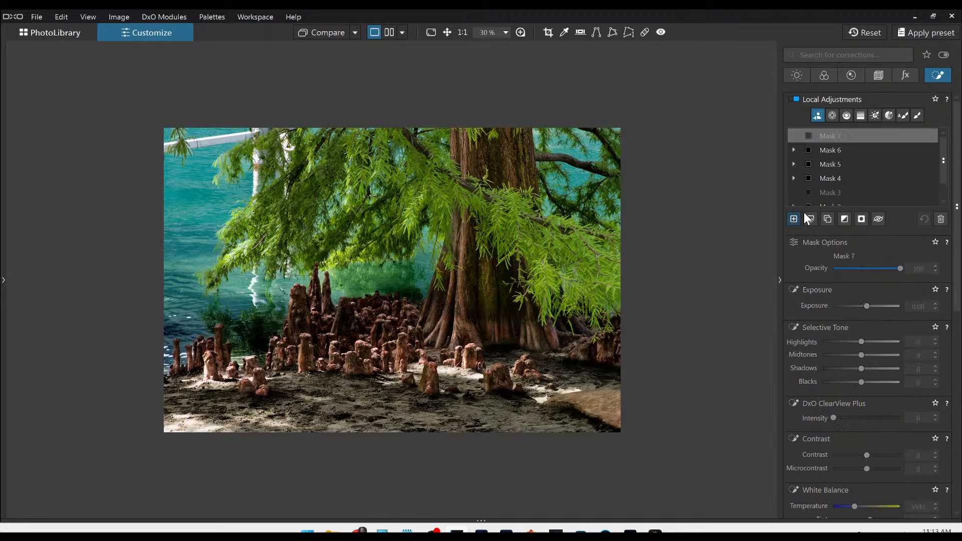
click(917, 116)
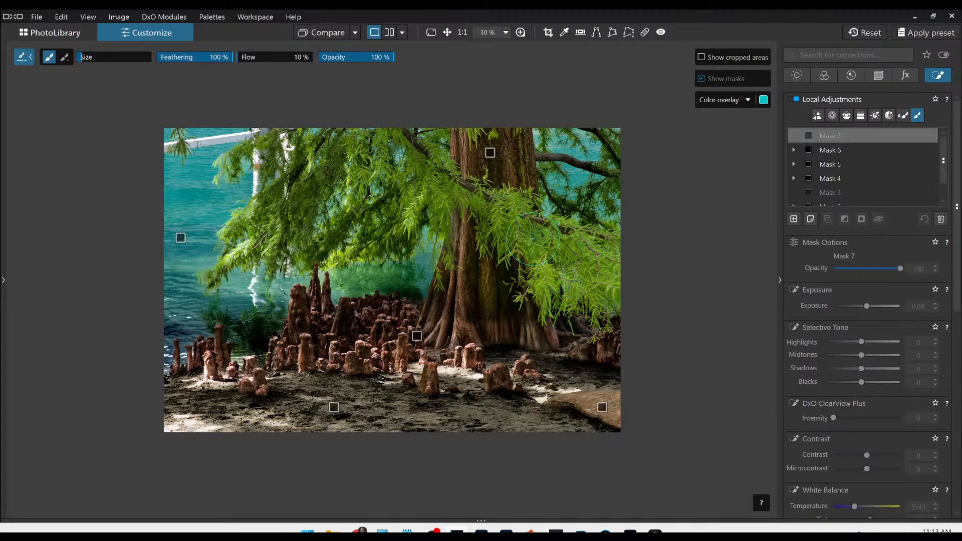
mouse_move(533, 239)
mouse_down()
mouse_move(570, 279)
mouse_move(609, 280)
mouse_up()
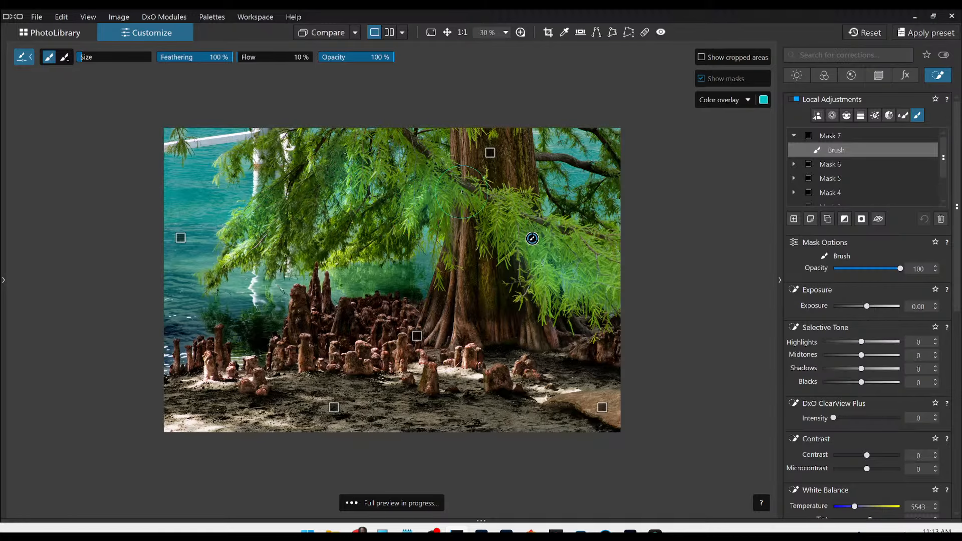
mouse_move(462, 192)
mouse_down()
mouse_move(560, 236)
mouse_move(607, 234)
mouse_up()
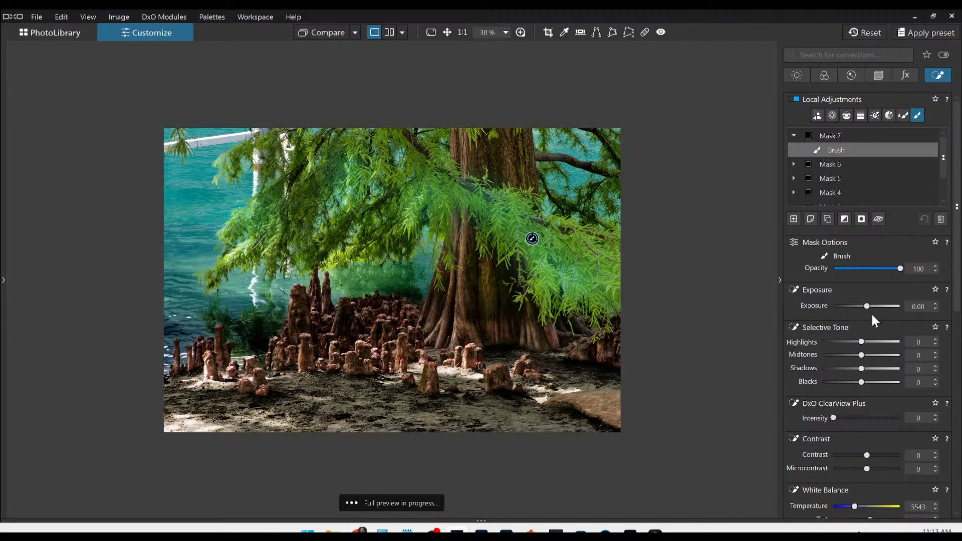
Set the foliage brush mask's exposure to 1.45 and its temperature to 6056.
drag(867, 305, 878, 307)
scroll(802, 371, down, 3)
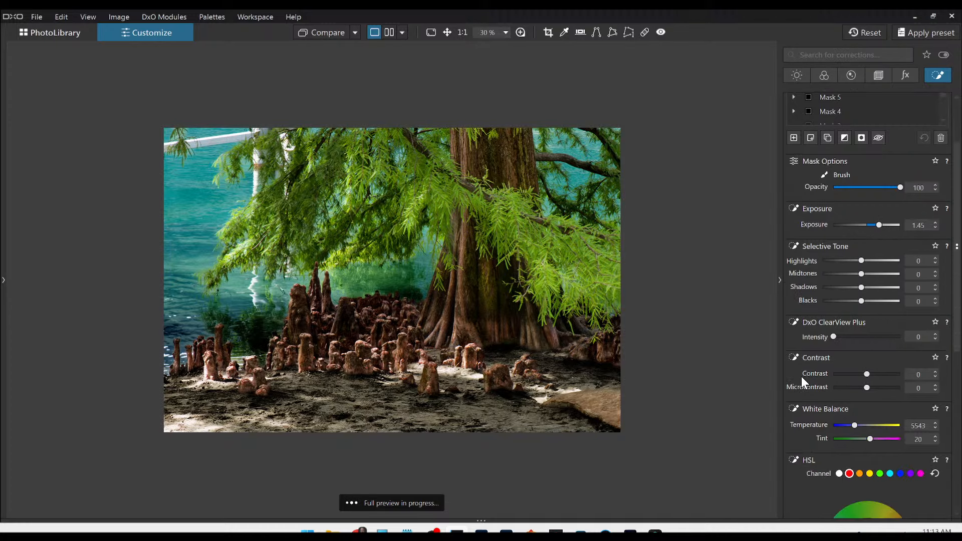
drag(855, 424, 857, 427)
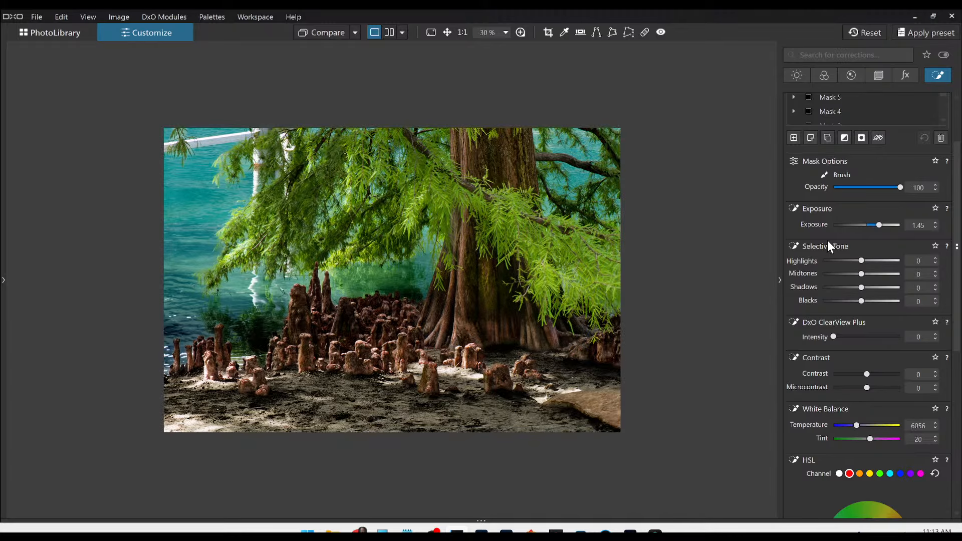
Soften the water mask with ClearView Plus intensity 32, midtones -12, shadows -16 and blacks -27.
scroll(828, 239, up, 3)
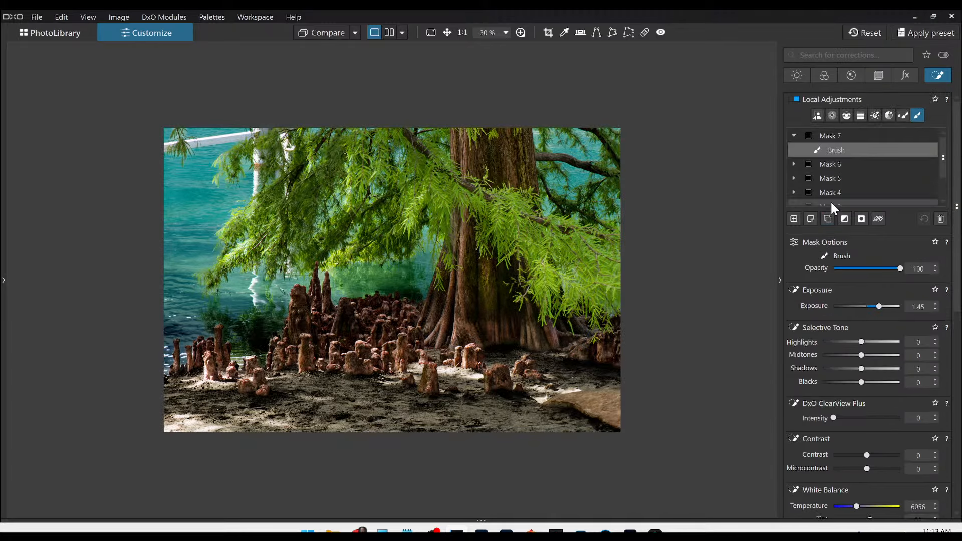
click(831, 178)
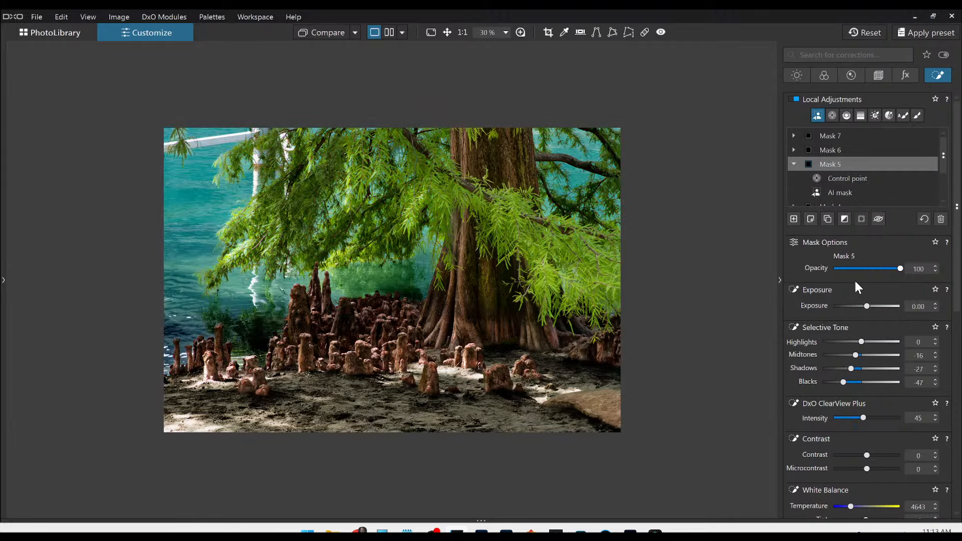
scroll(853, 333, down, 3)
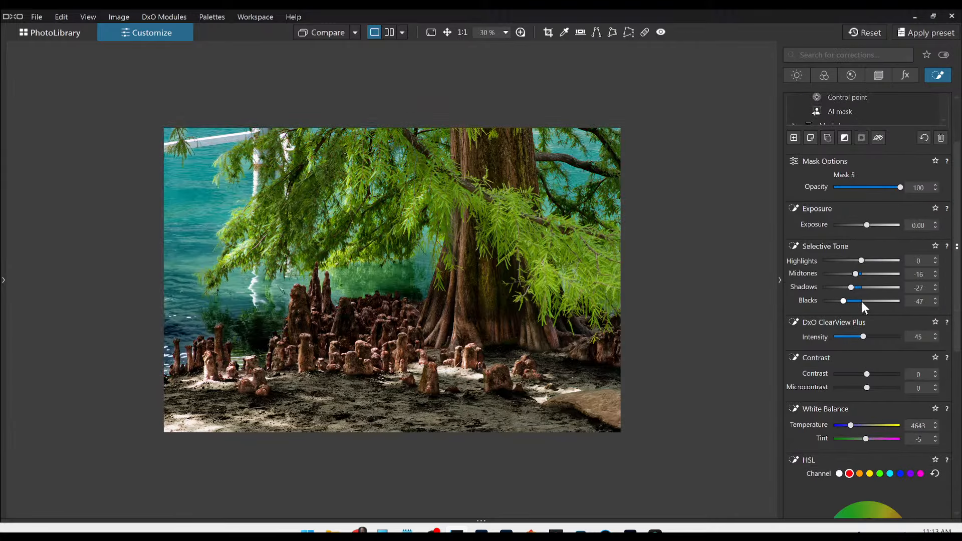
drag(861, 336, 862, 335)
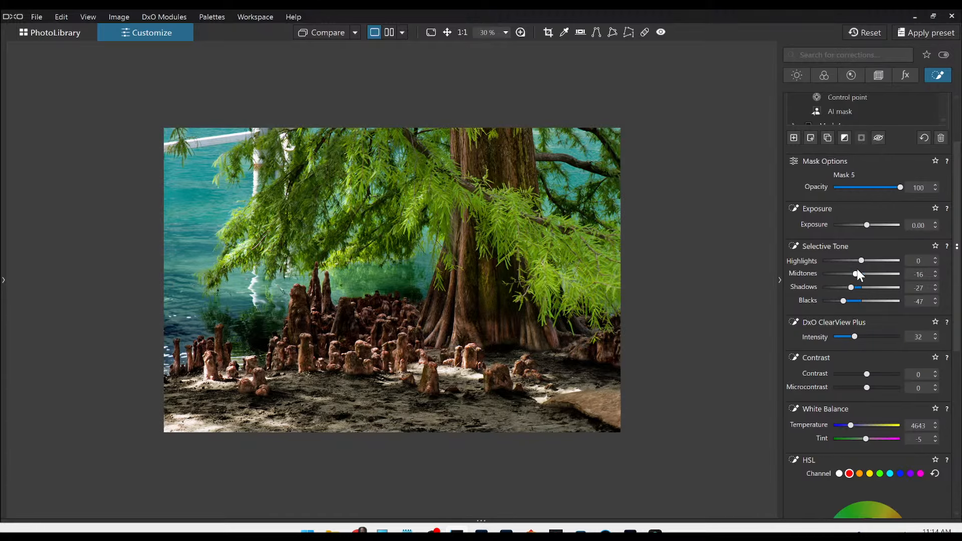
drag(844, 300, 858, 275)
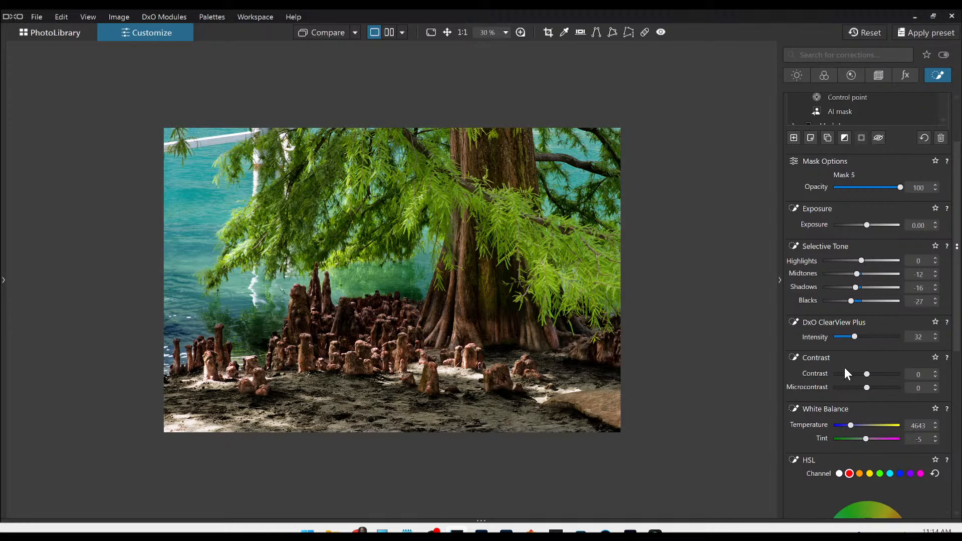
Lighten the sand mask's tones with highlights -2, midtones -17, shadows -43 and blacks -71.
scroll(852, 195, up, 3)
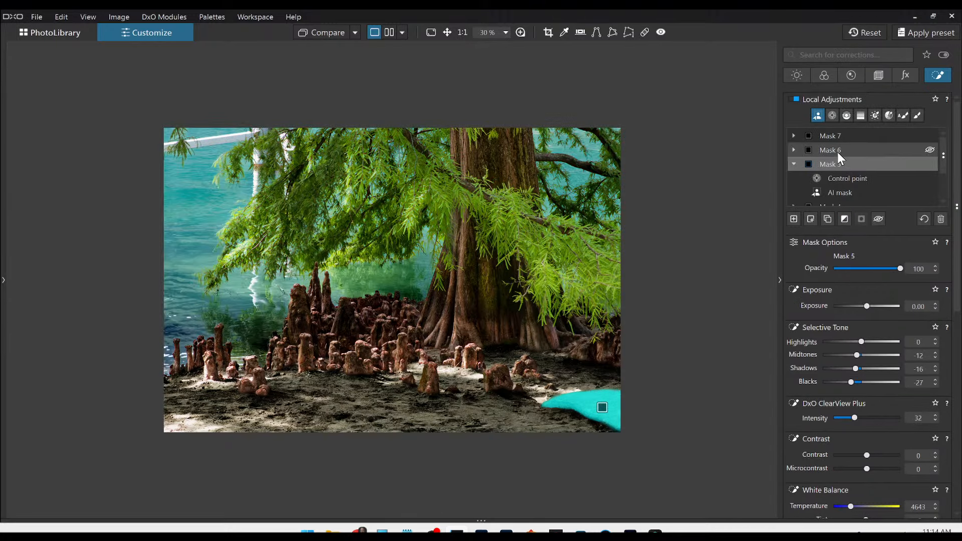
scroll(838, 152, down, 1)
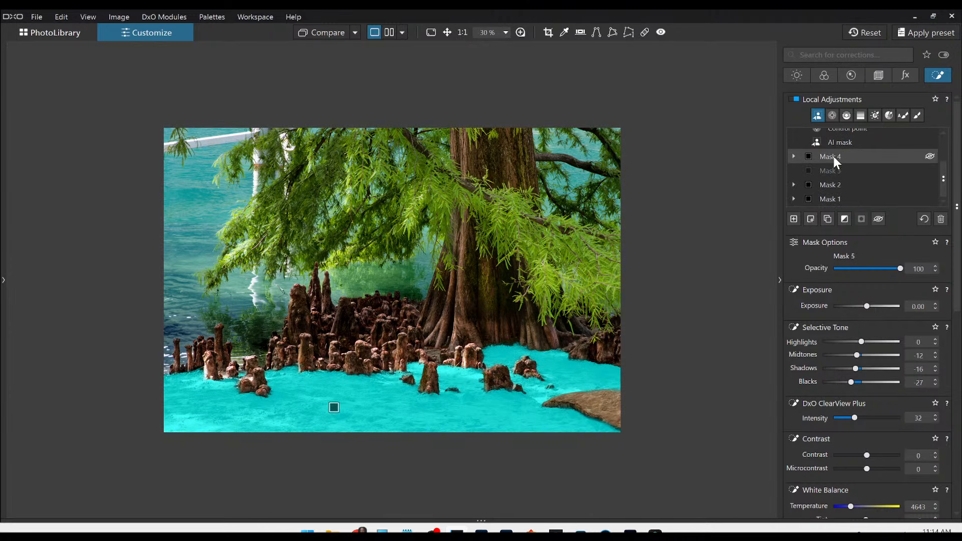
click(834, 155)
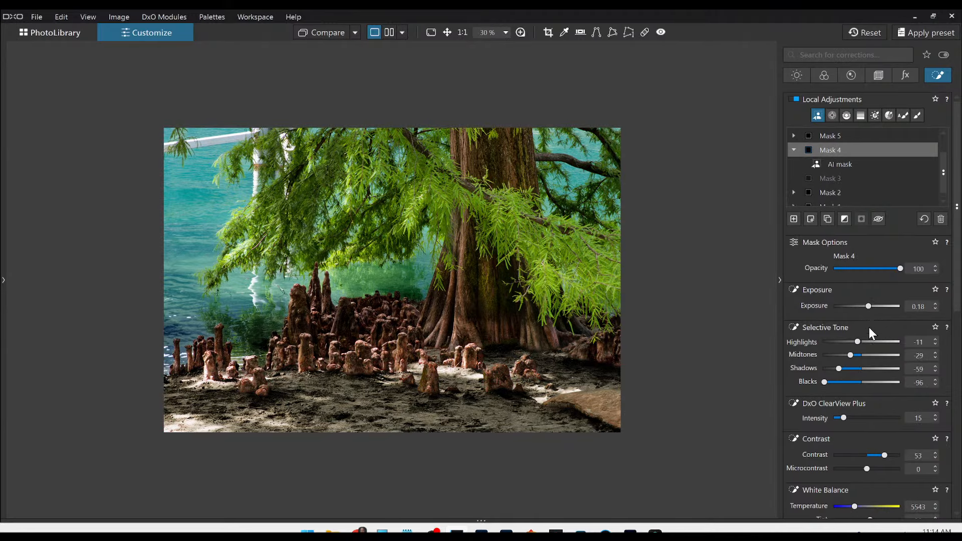
drag(826, 382, 861, 341)
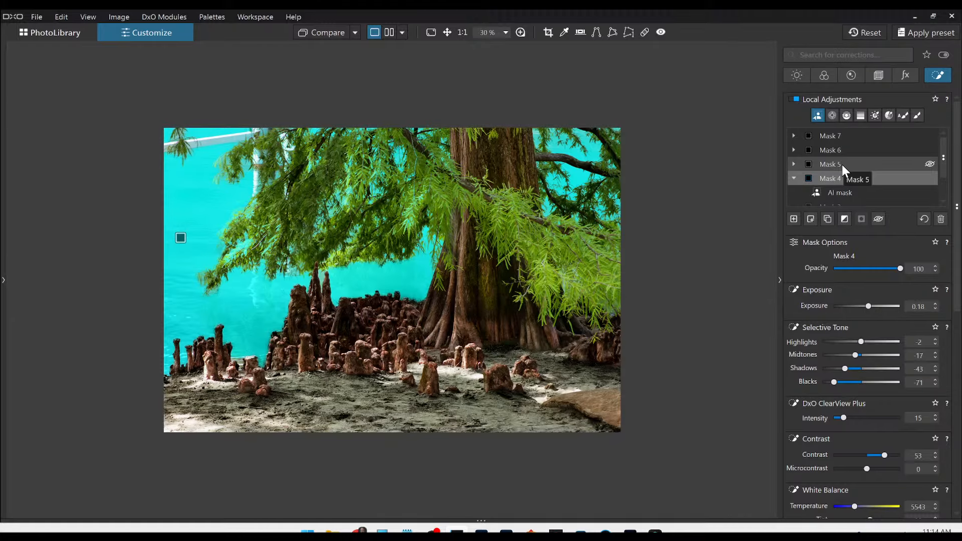
Set the root stump mask's shadows to 10 and ClearView Plus intensity to 25, keeping its exposure at 0.
scroll(842, 146, down, 1)
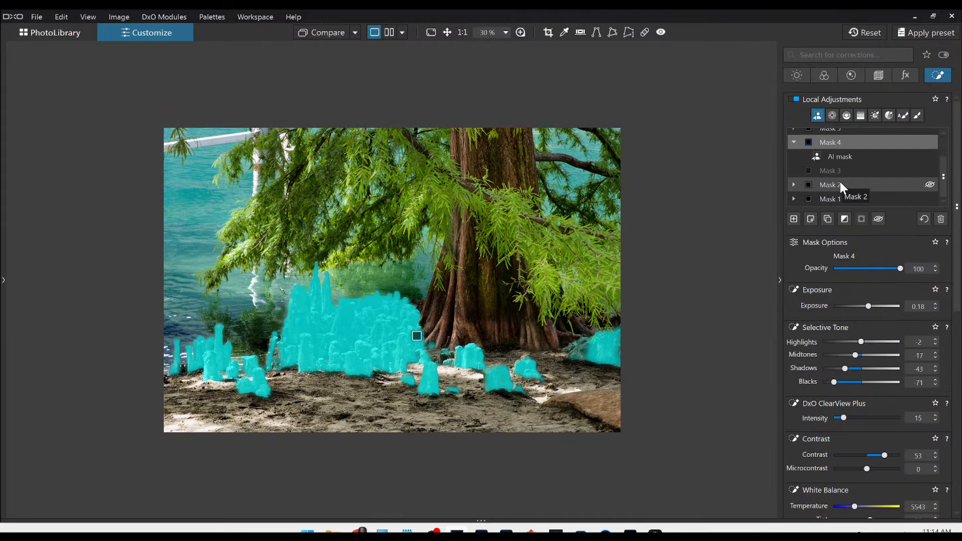
click(840, 183)
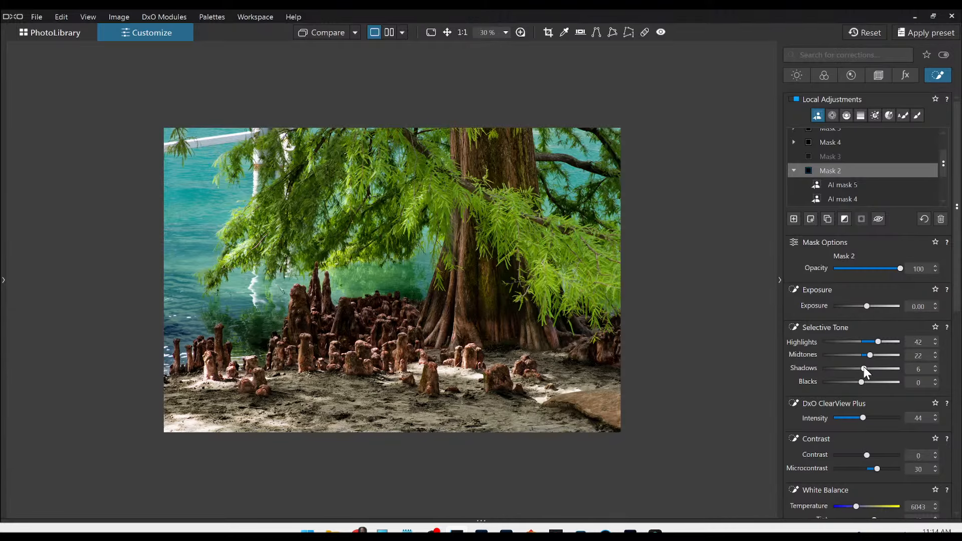
drag(864, 368, 866, 368)
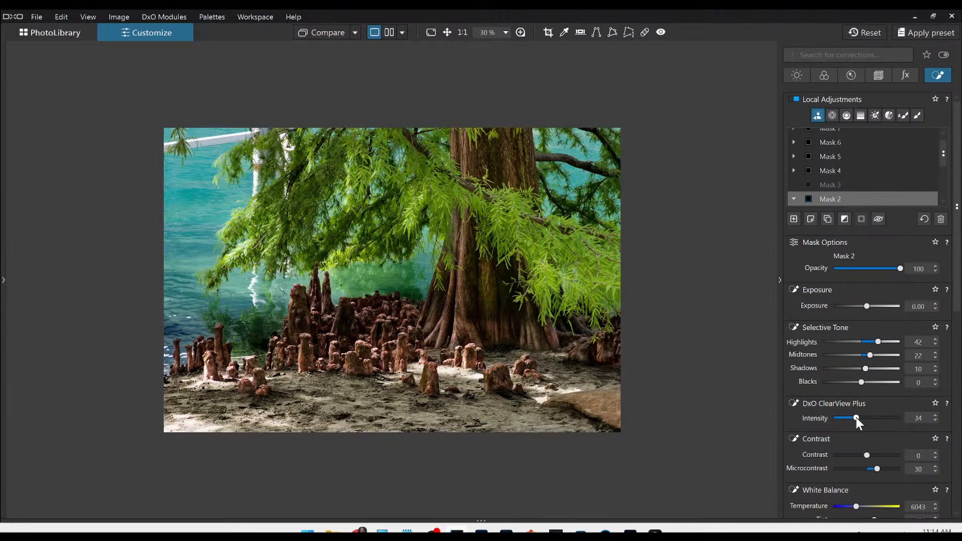
drag(856, 417, 852, 417)
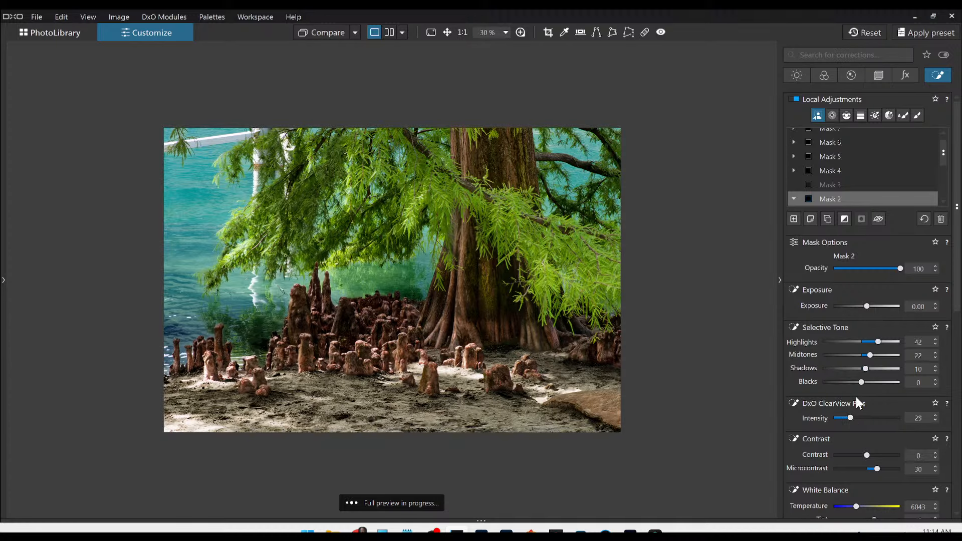
drag(865, 307, 864, 305)
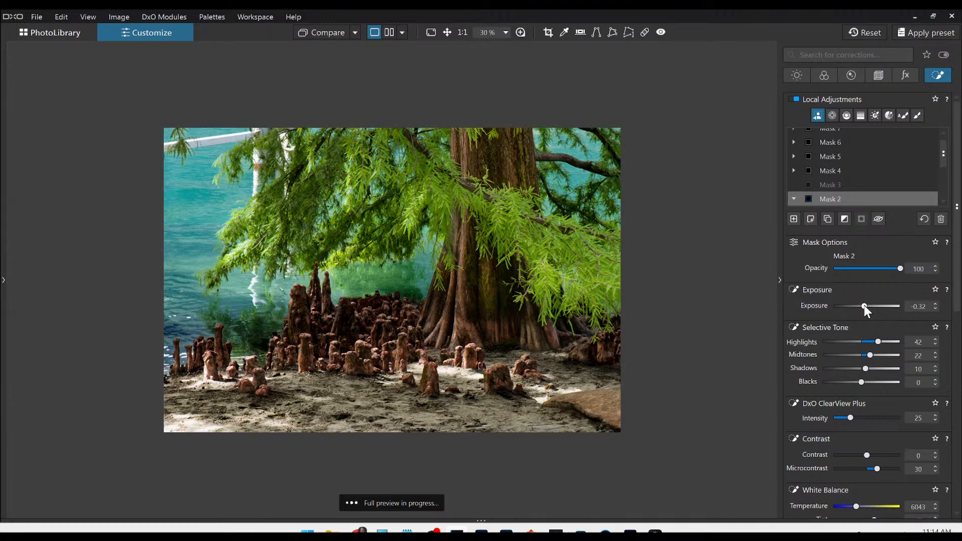
double_click(864, 305)
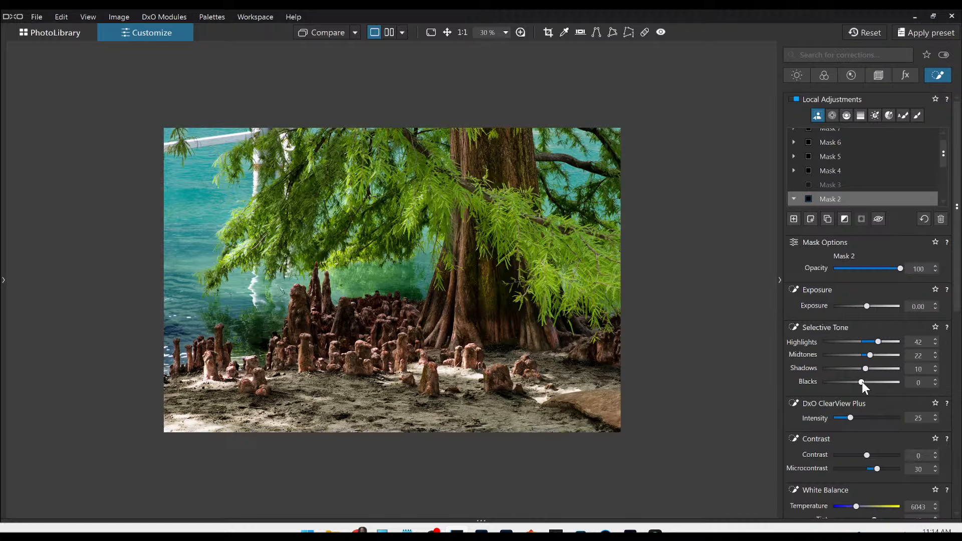
Compare the edited photo with its uncorrected version.
click(306, 33)
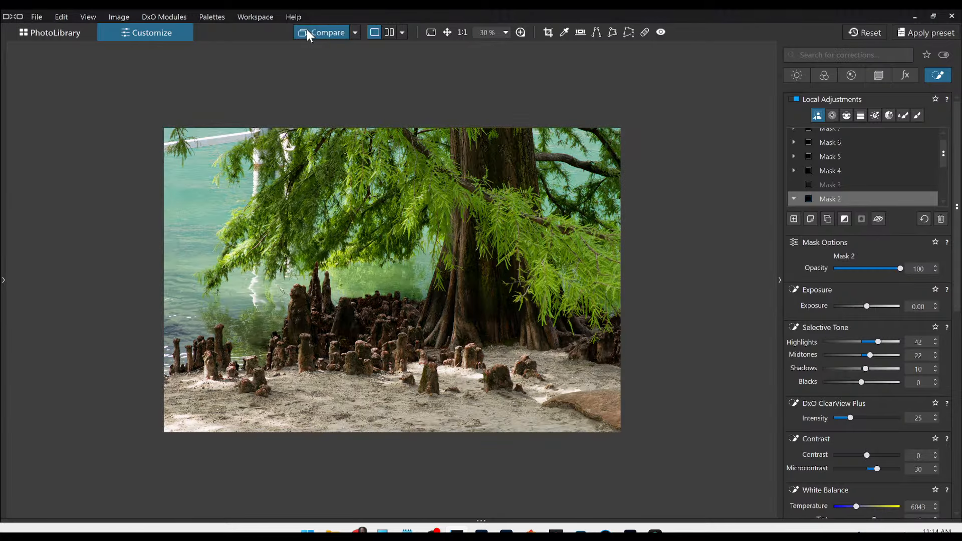
click(306, 33)
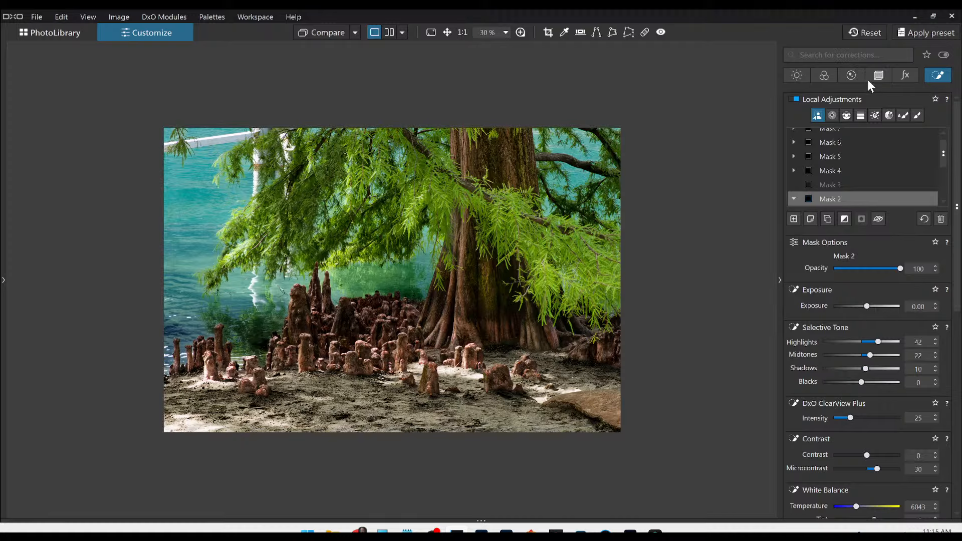
Try Unsharp Mask with intensity -100 and radius 3.55, and switch the correction off.
click(904, 76)
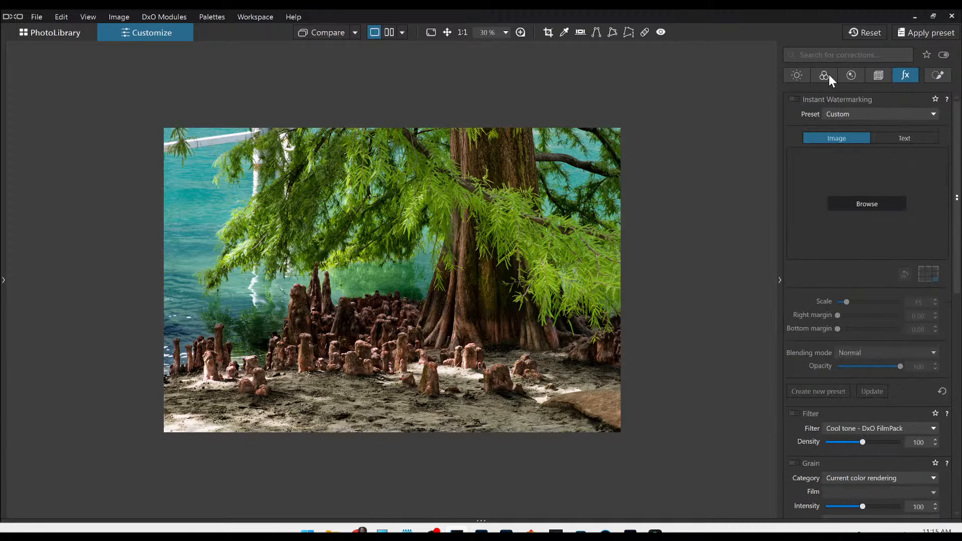
click(847, 75)
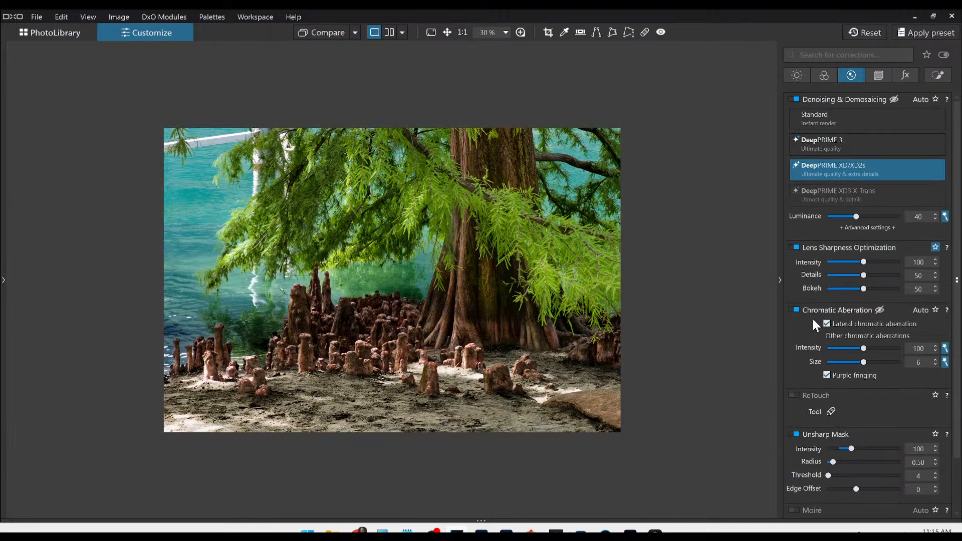
scroll(818, 332, down, 1)
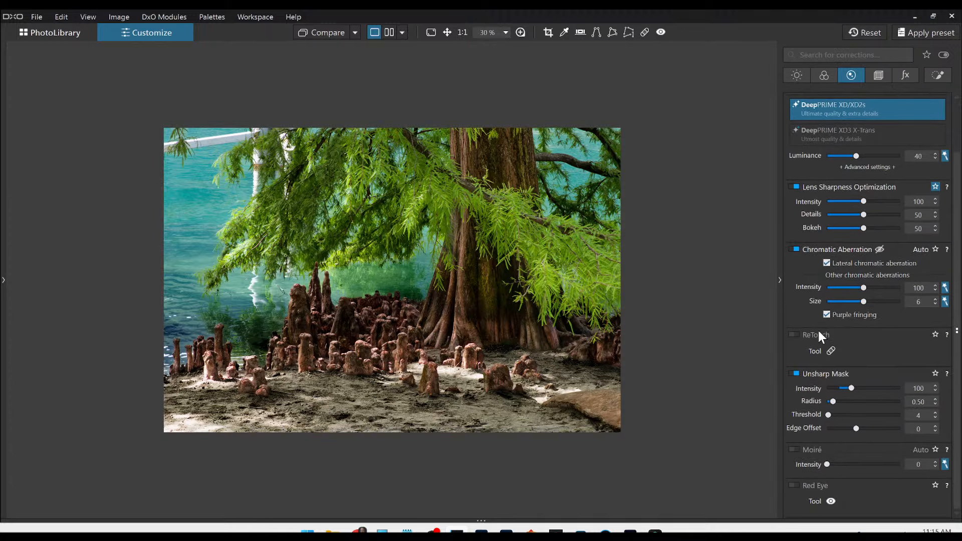
click(797, 374)
mouse_move(851, 388)
mouse_down()
mouse_move(824, 389)
mouse_move(862, 401)
mouse_up()
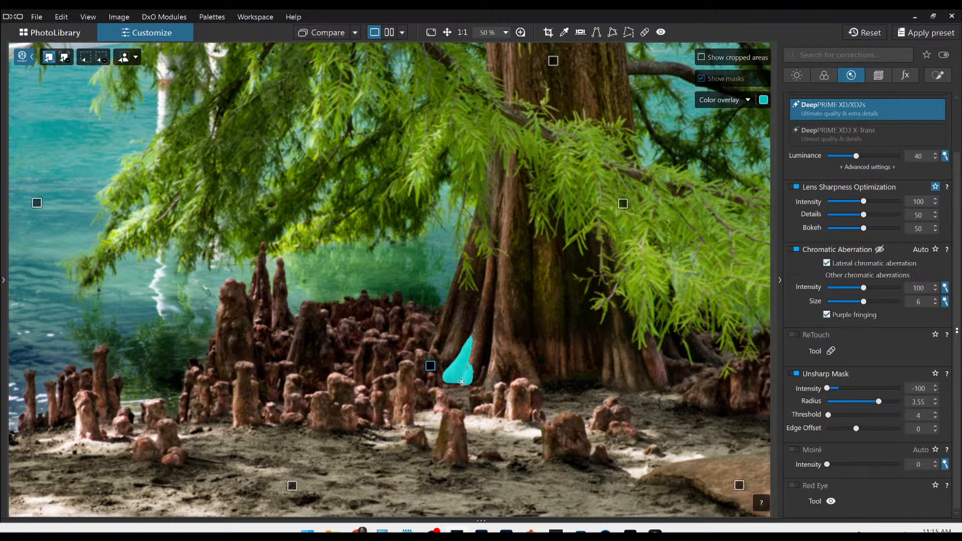
key(Escape)
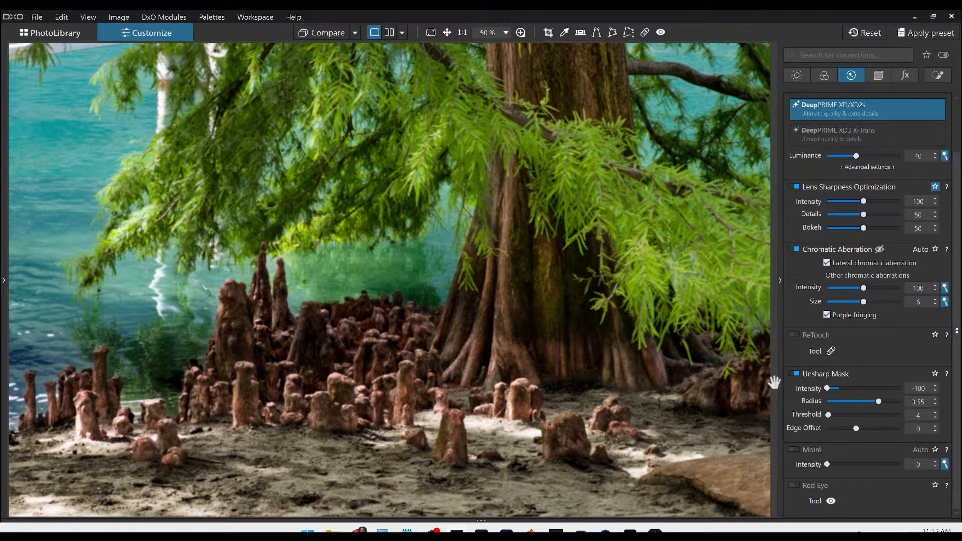
click(795, 375)
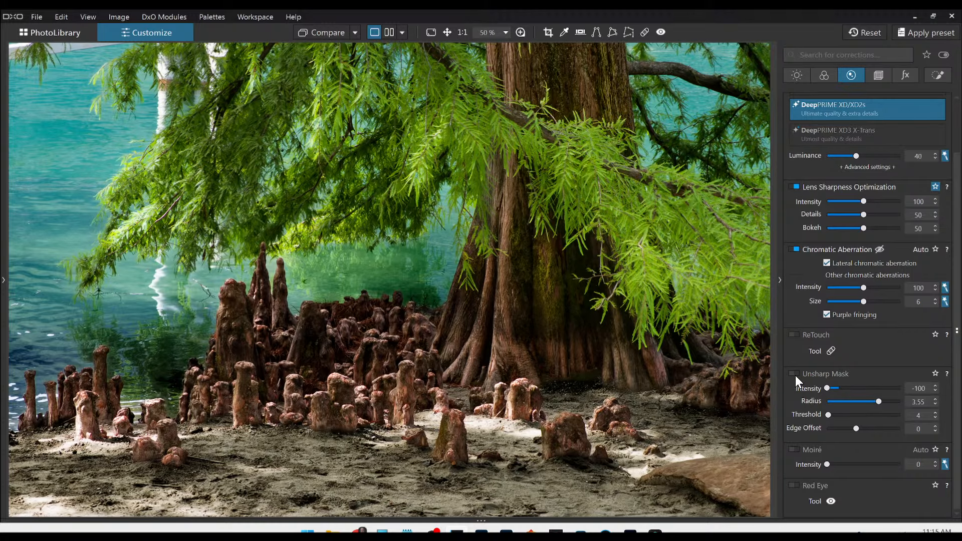
Export the edited tree photo to disk.
scroll(810, 364, up, 1)
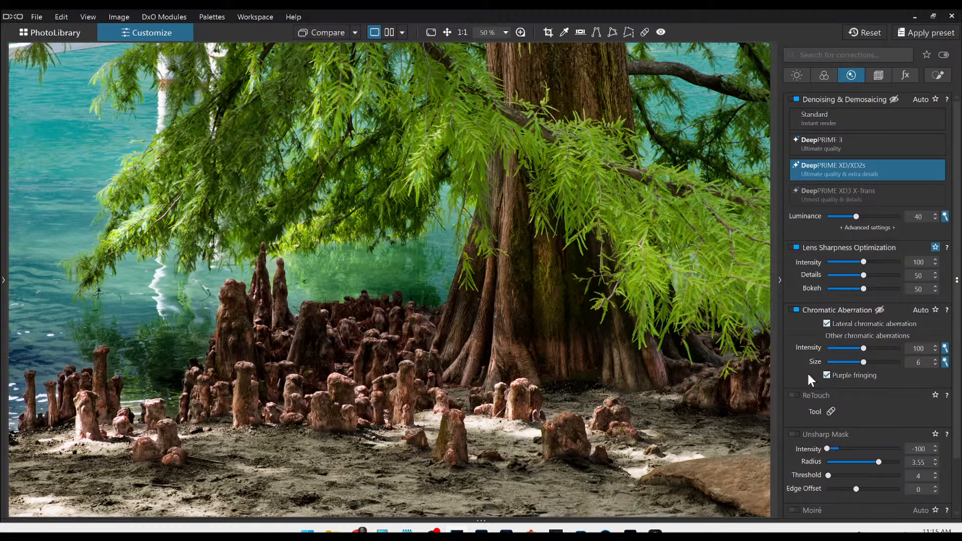
scroll(615, 339, down, 3)
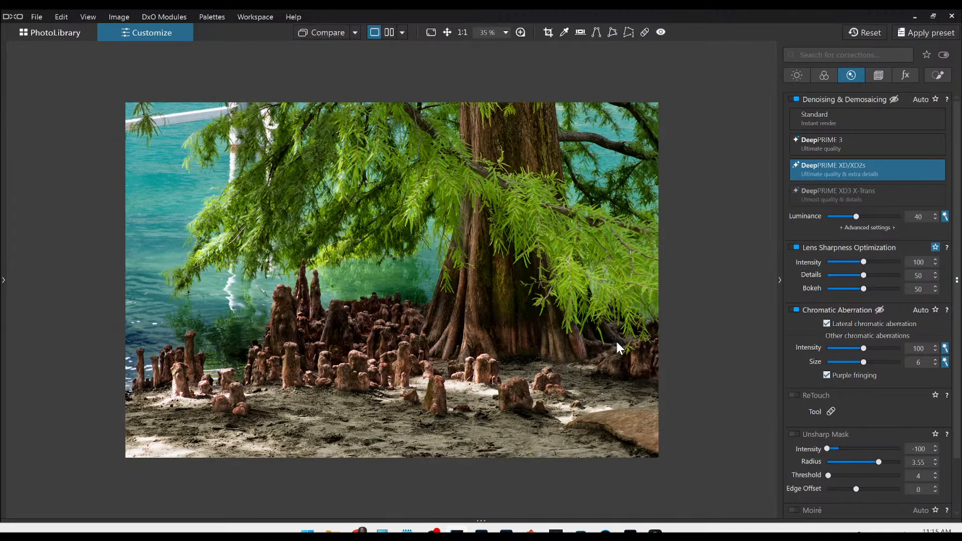
right_click(616, 342)
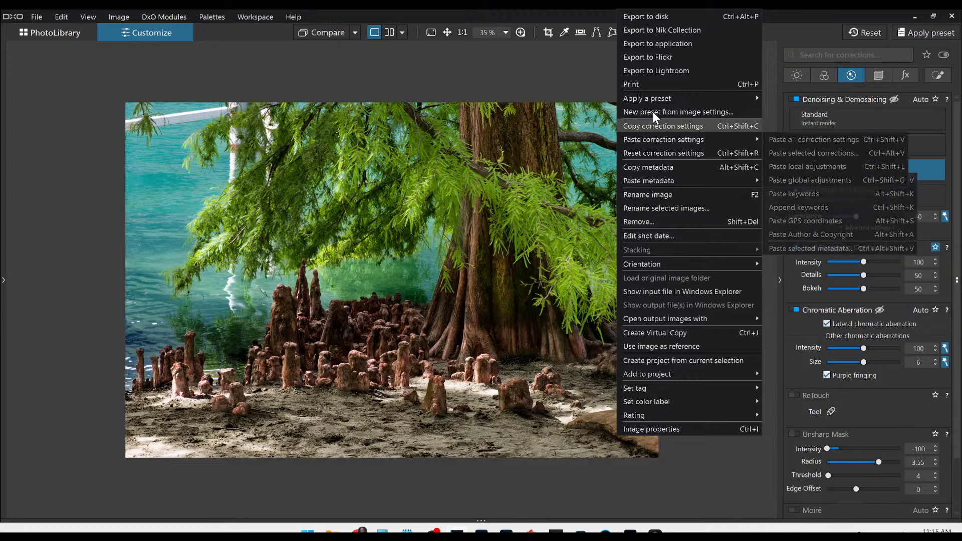
click(653, 18)
key(Escape)
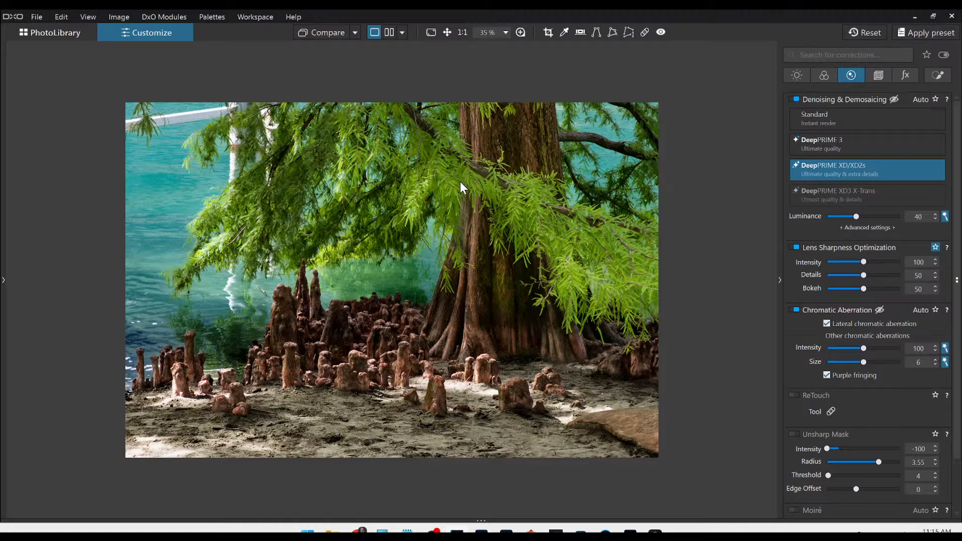
Show the tree photo side by side with its edited version as the comparison reference, and reset the photo's corrections.
click(354, 32)
click(374, 103)
click(389, 32)
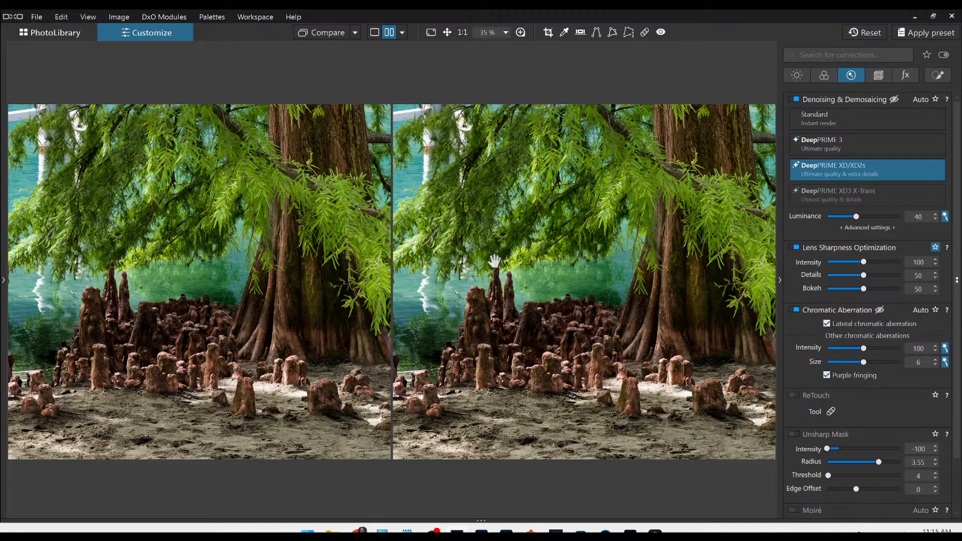
click(858, 32)
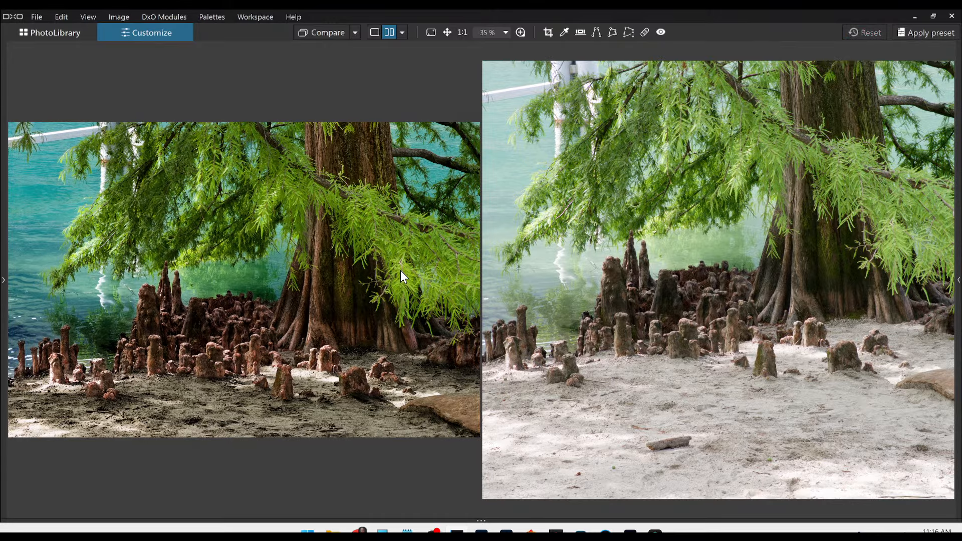
scroll(401, 270, down, 1)
scroll(655, 274, down, 3)
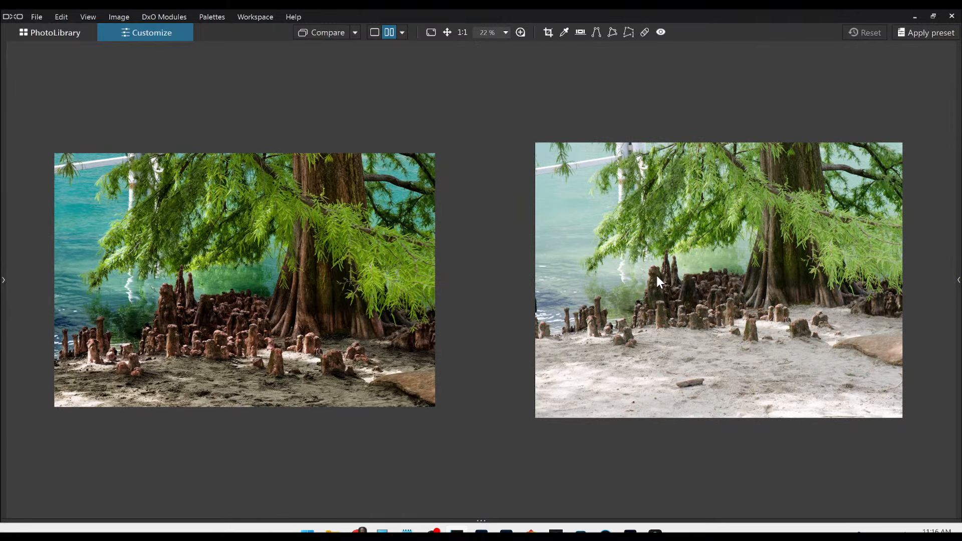
scroll(656, 276, up, 1)
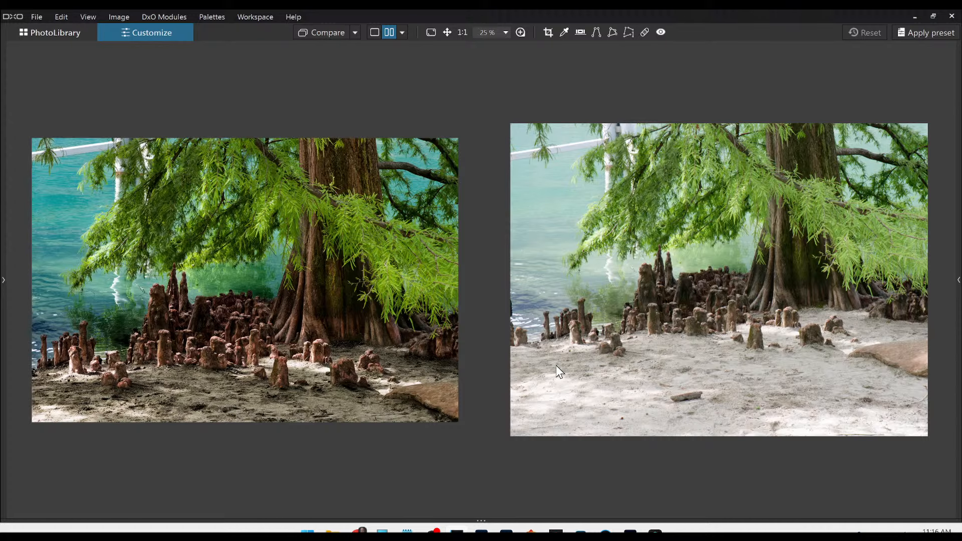
Compare the tree photo's two versions in Split view left / right, moving the divider aside to reveal the whole edited version.
click(380, 33)
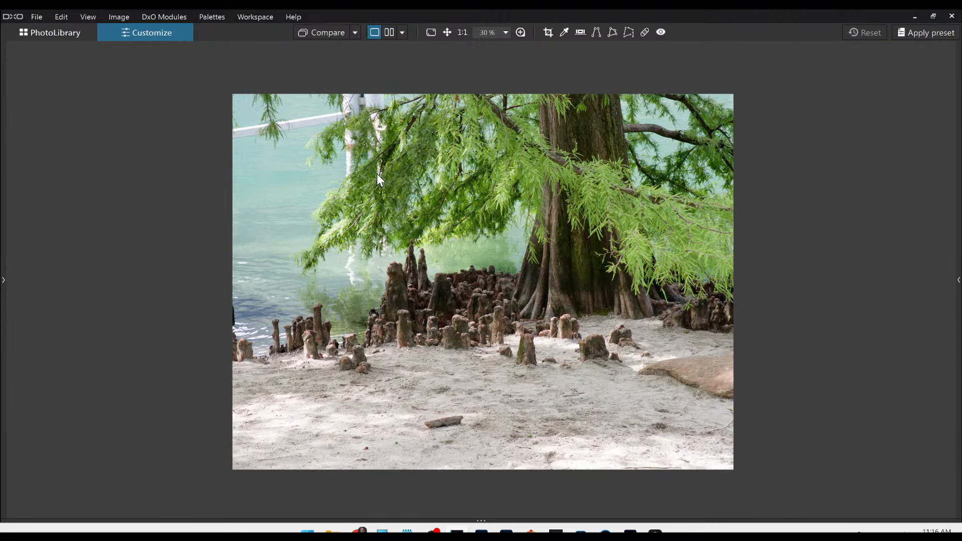
key(Left)
key(Right)
key(Right)
click(403, 33)
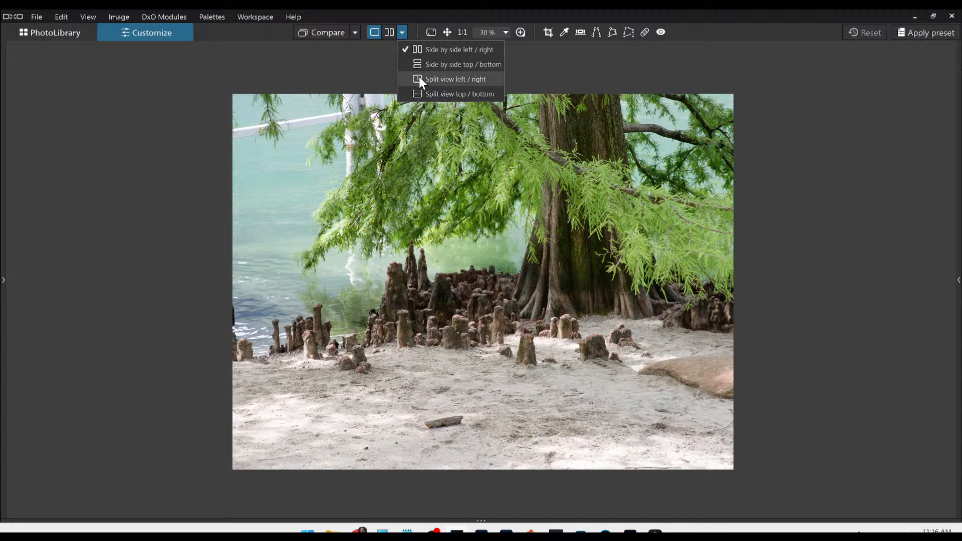
click(419, 79)
scroll(531, 266, up, 1)
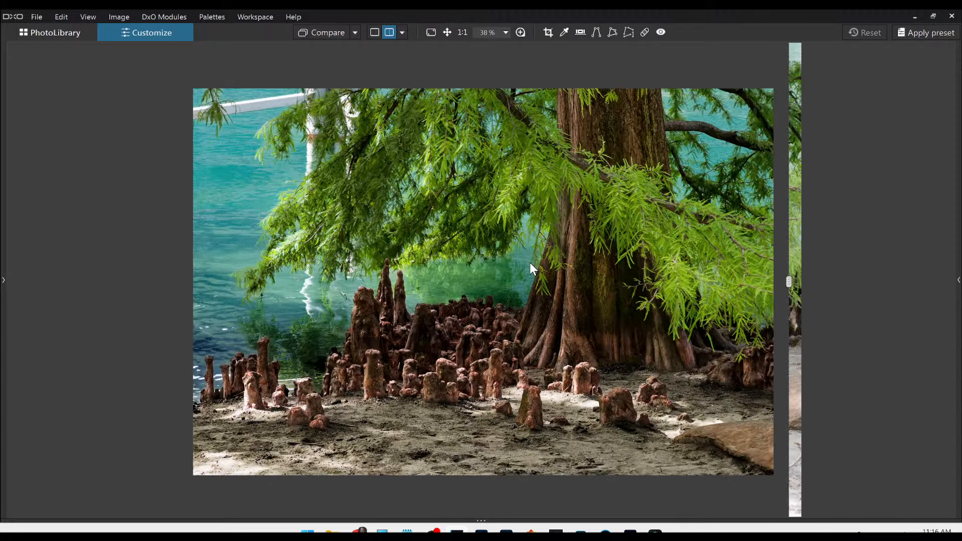
drag(789, 281, 944, 281)
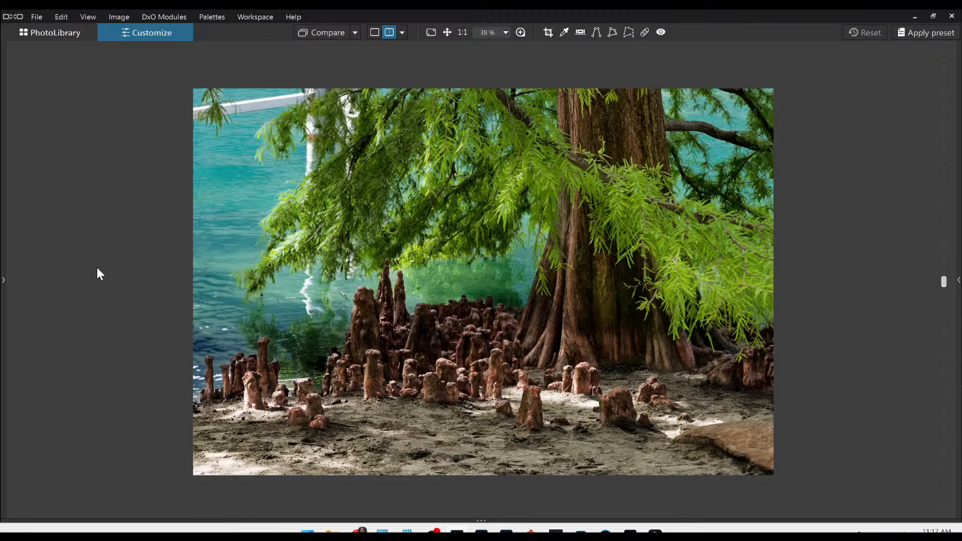
Open the ant macro photo P8240174 from the photo library for editing and show it in single-image view.
click(70, 33)
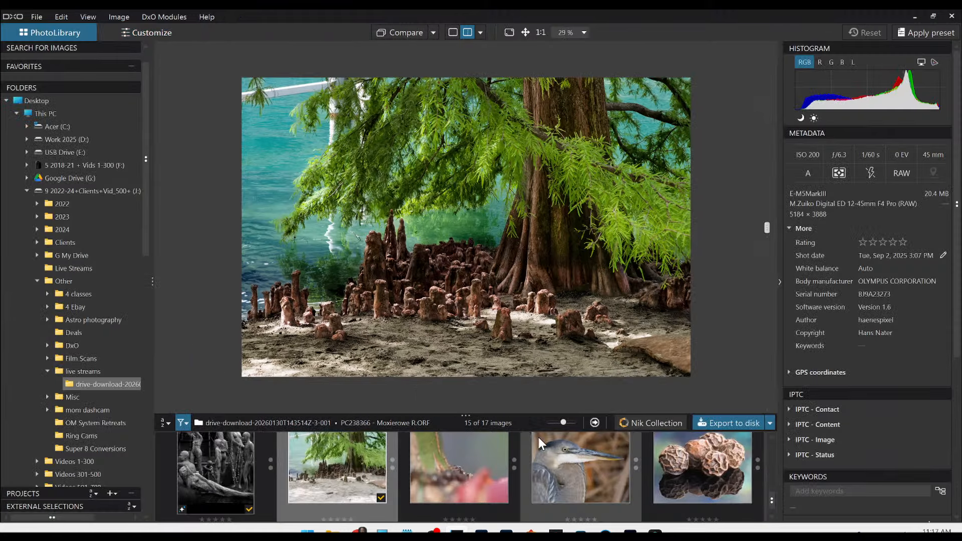
click(462, 462)
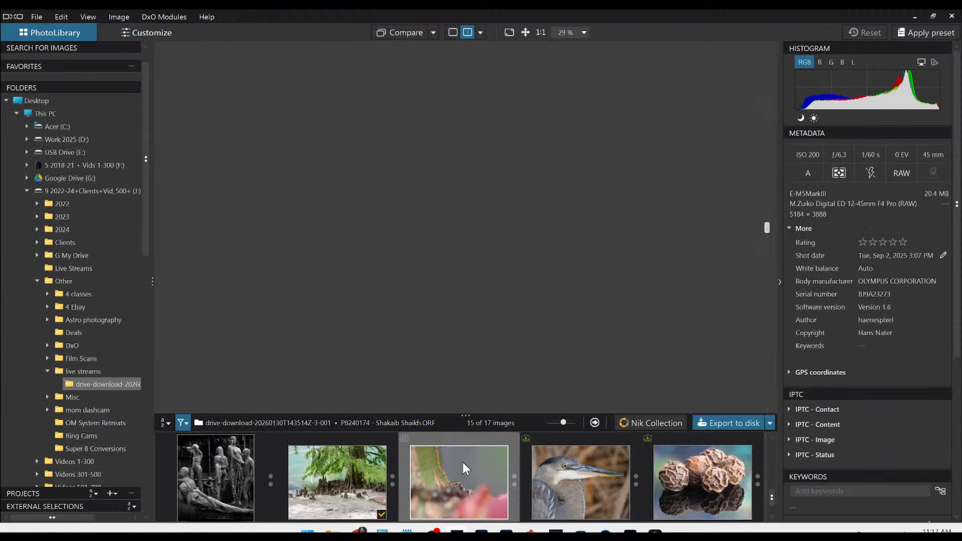
double_click(462, 462)
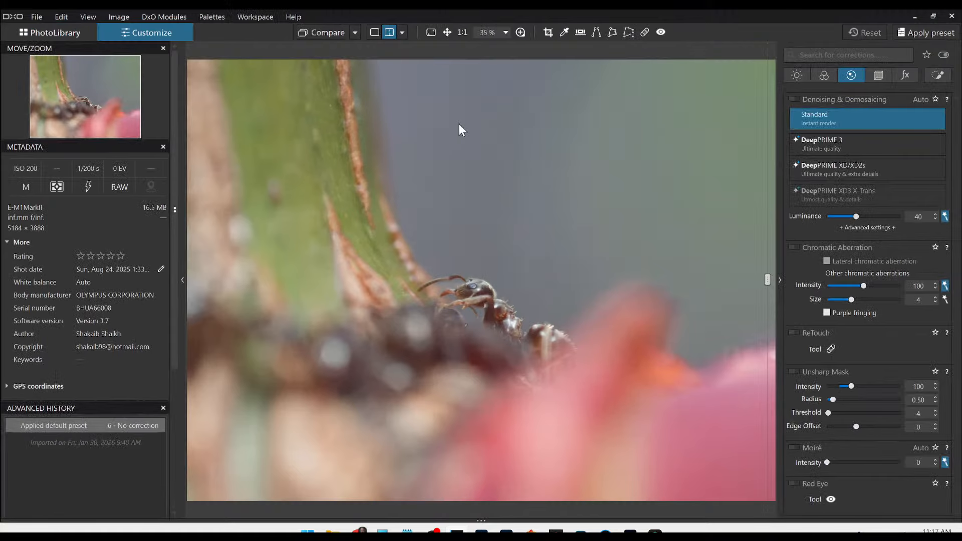
click(374, 32)
scroll(465, 314, down, 2)
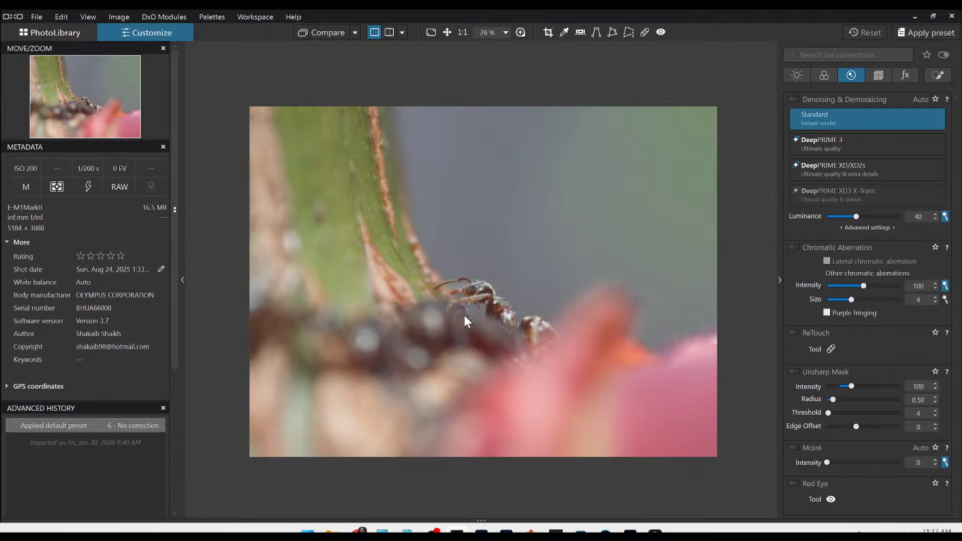
scroll(477, 297, up, 2)
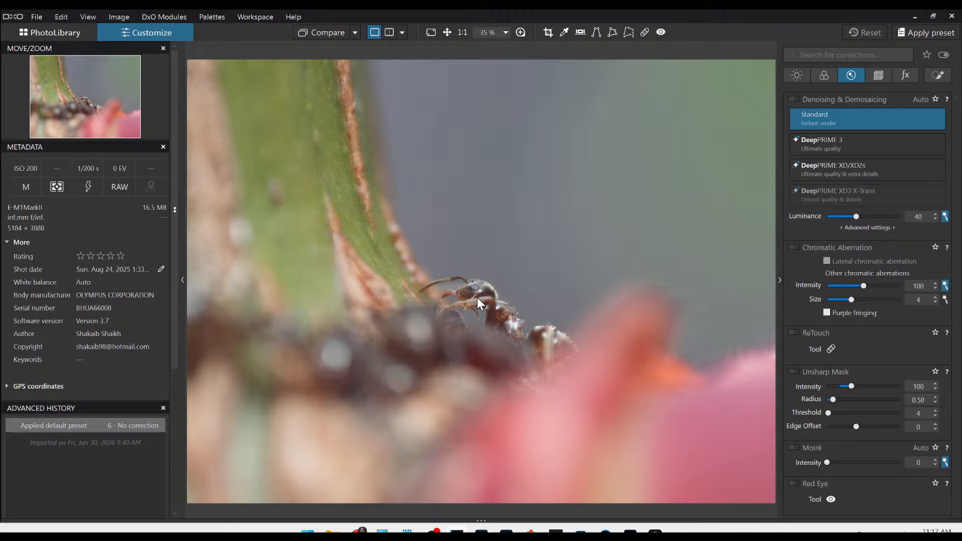
scroll(480, 297, down, 1)
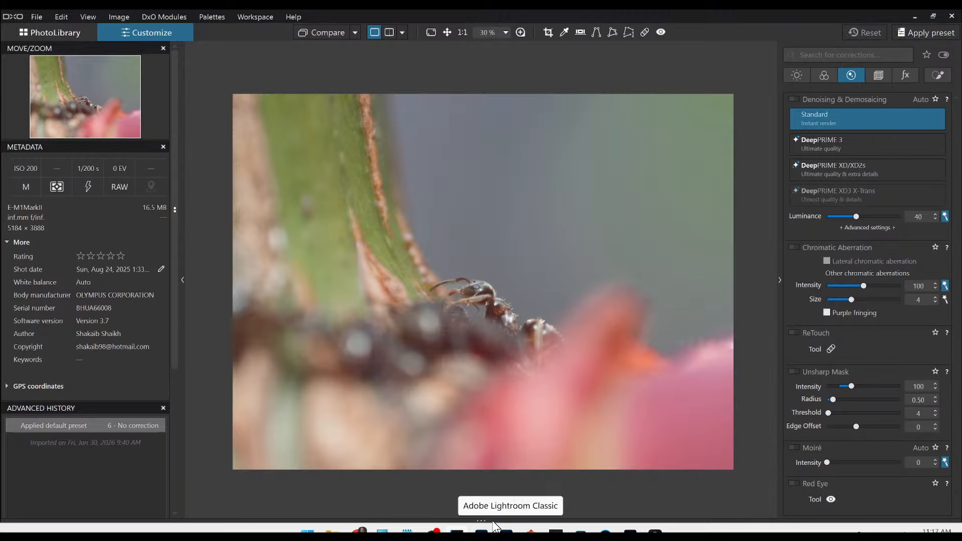
Apply the 00000 demo default preset to the ant photo.
drag(473, 436, 475, 410)
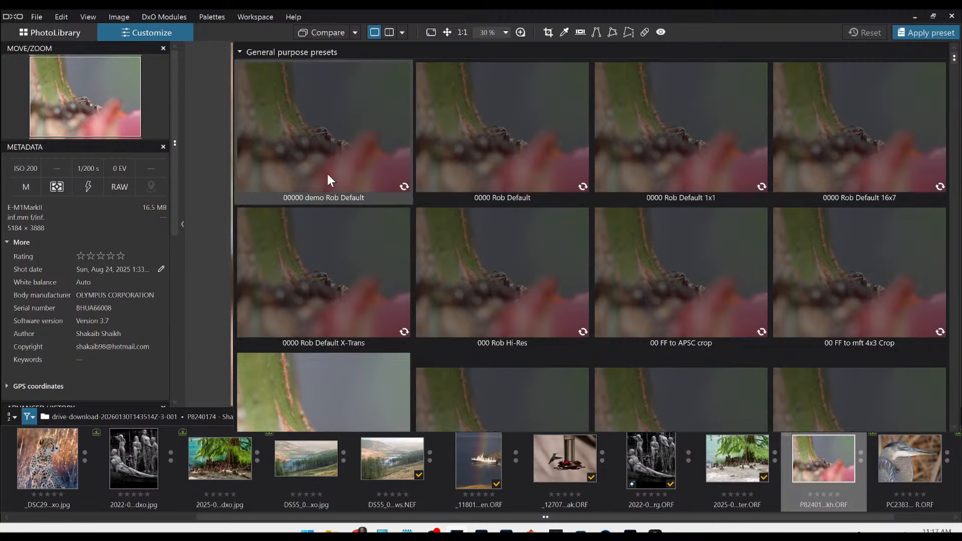
click(327, 172)
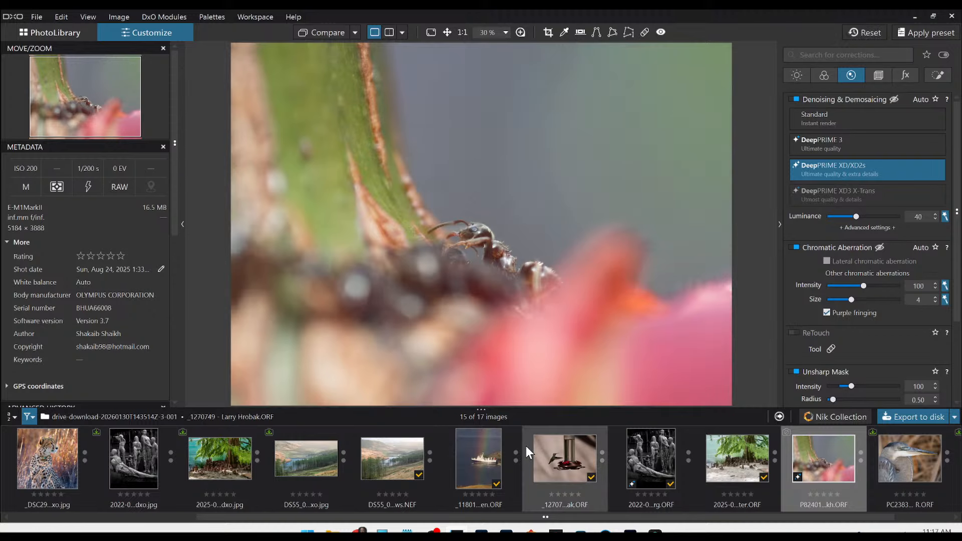
drag(482, 409, 480, 511)
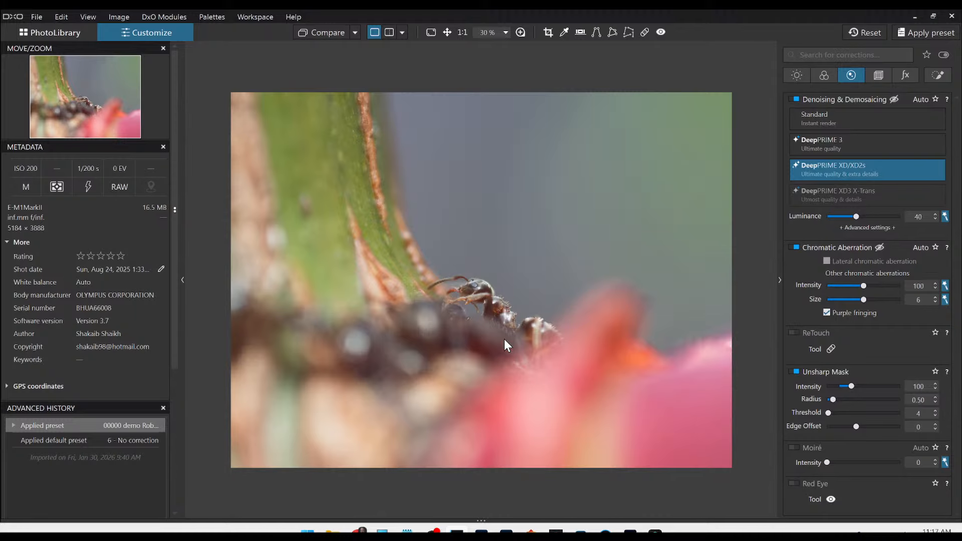
Crop the ant photo to a 1 × 1 square of about 2774 × 2774 px framed around the ant.
click(871, 73)
click(832, 197)
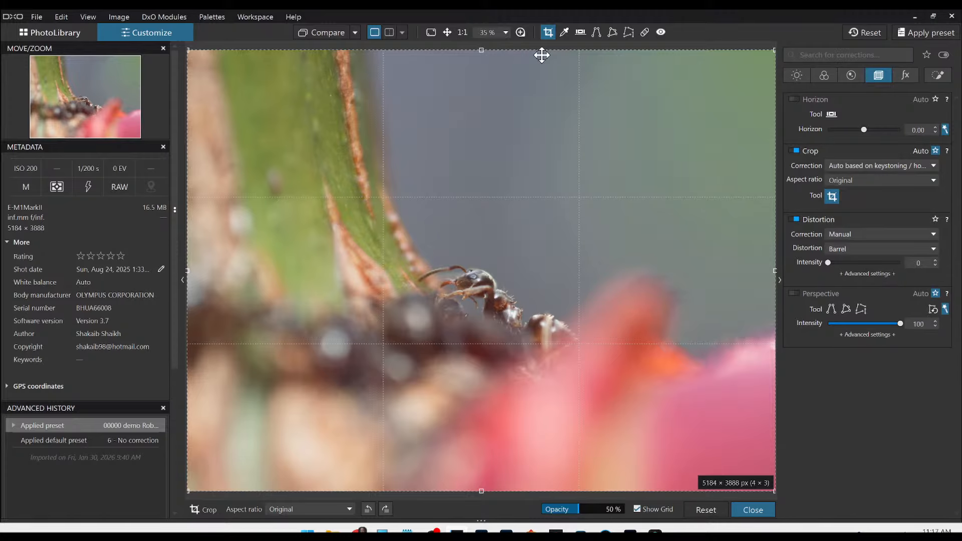
click(877, 181)
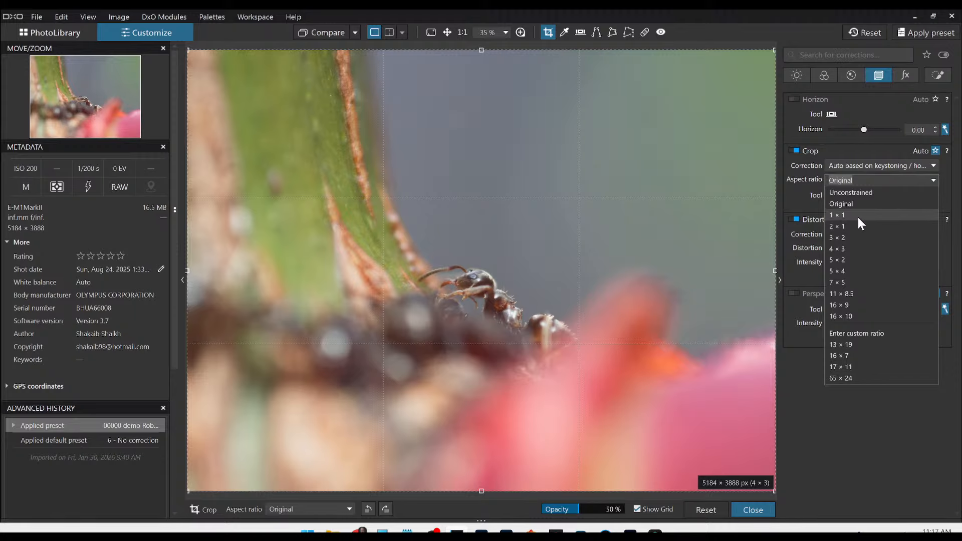
click(858, 216)
drag(482, 49, 495, 176)
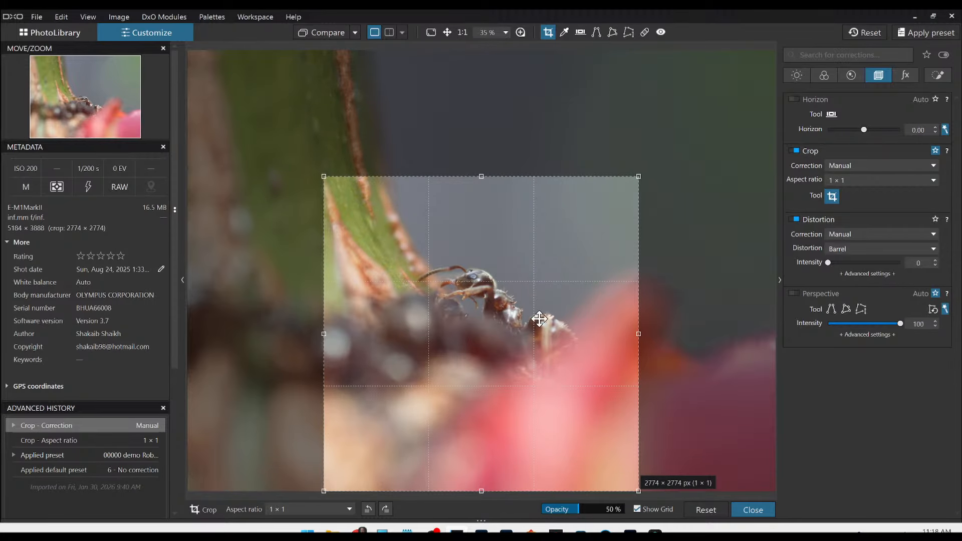
mouse_move(527, 317)
mouse_down()
mouse_move(523, 296)
mouse_move(518, 324)
mouse_move(526, 326)
mouse_move(521, 287)
mouse_move(522, 326)
mouse_up()
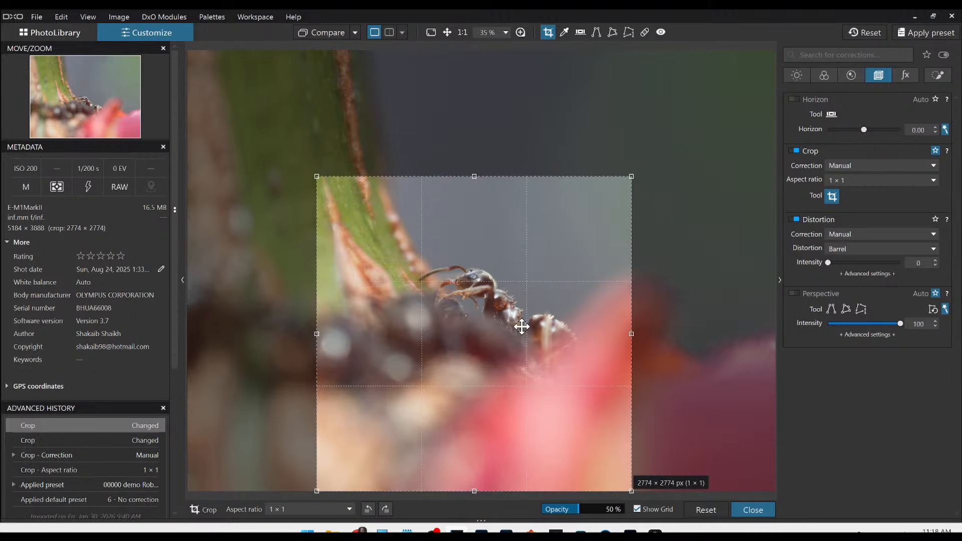
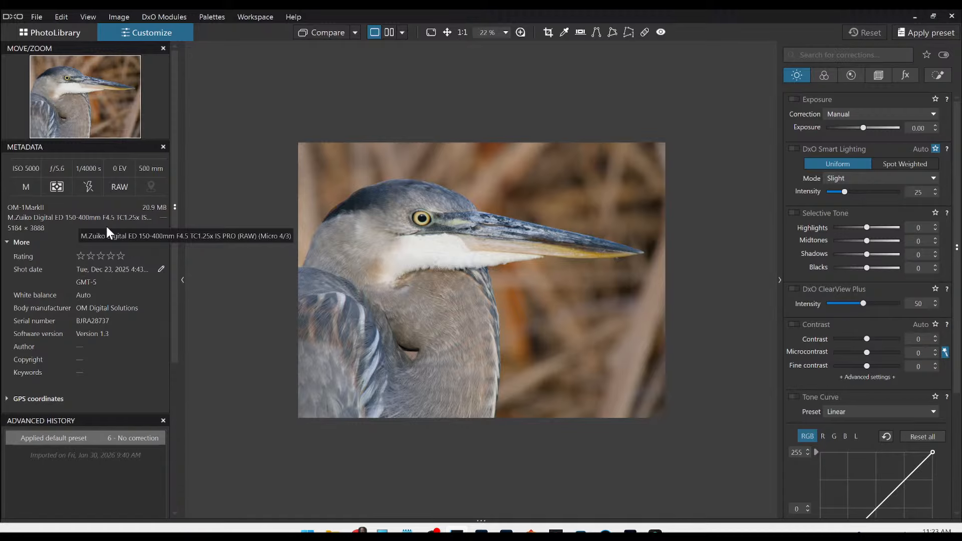
Install the missing DxO module for the heron photo's OM-1 Mark II and M.Zuiko 150-400mm lens combination.
scroll(495, 337, up, 1)
scroll(495, 337, up, 1)
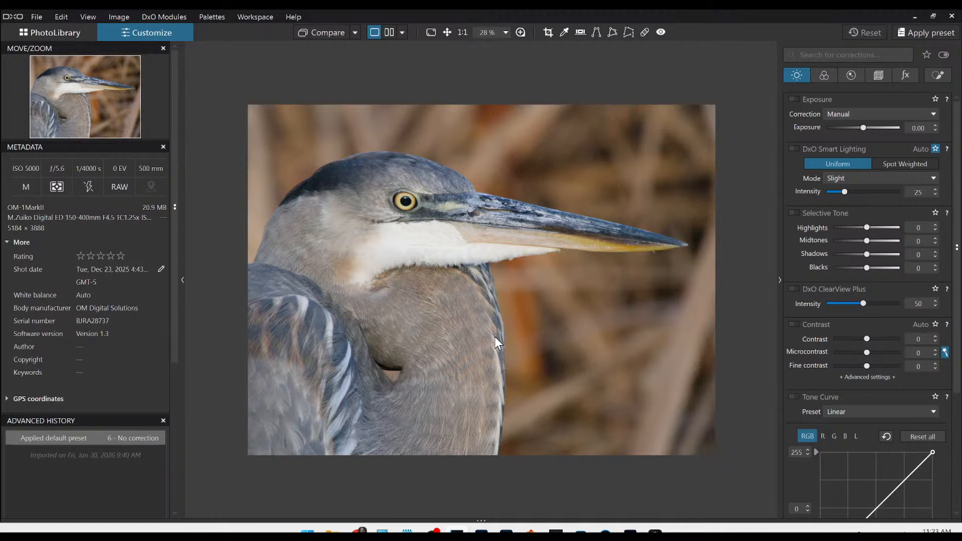
drag(485, 518, 482, 411)
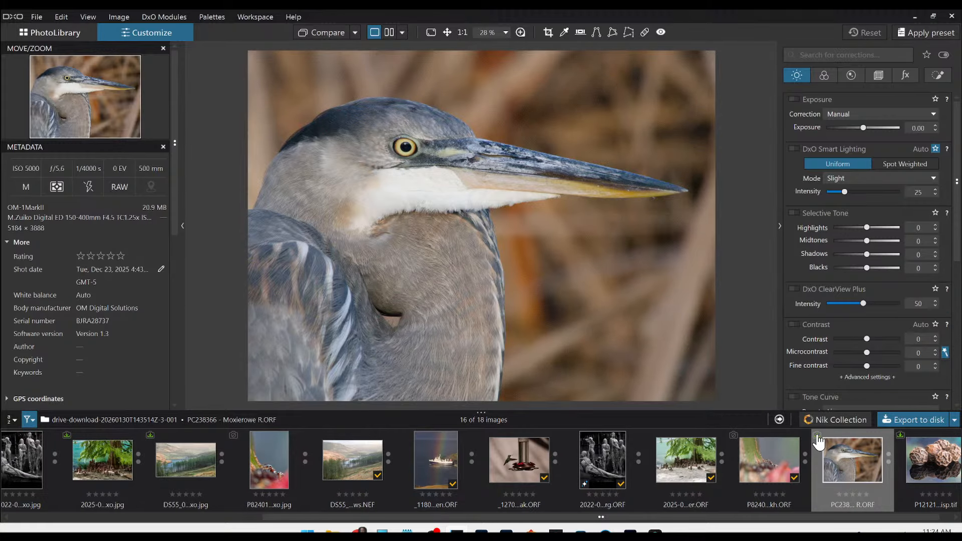
click(817, 436)
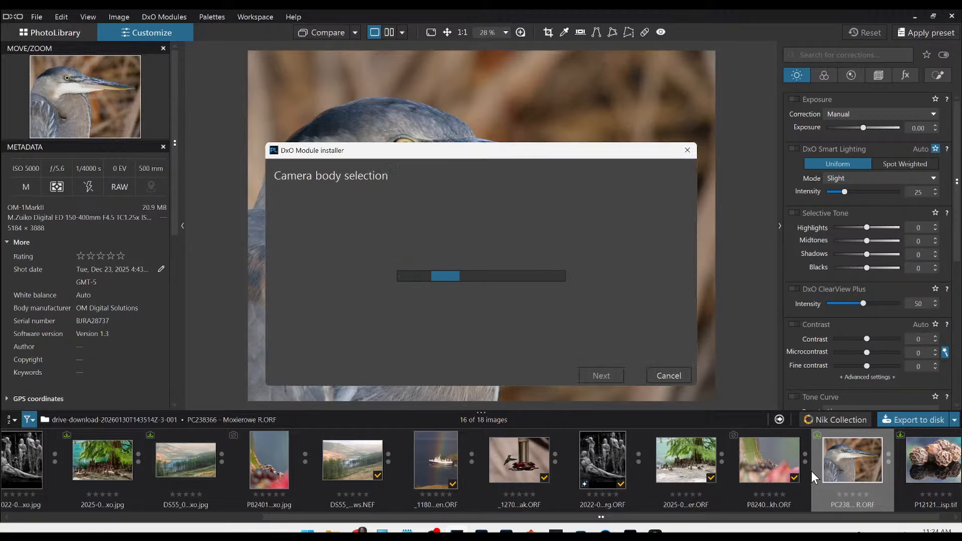
click(608, 375)
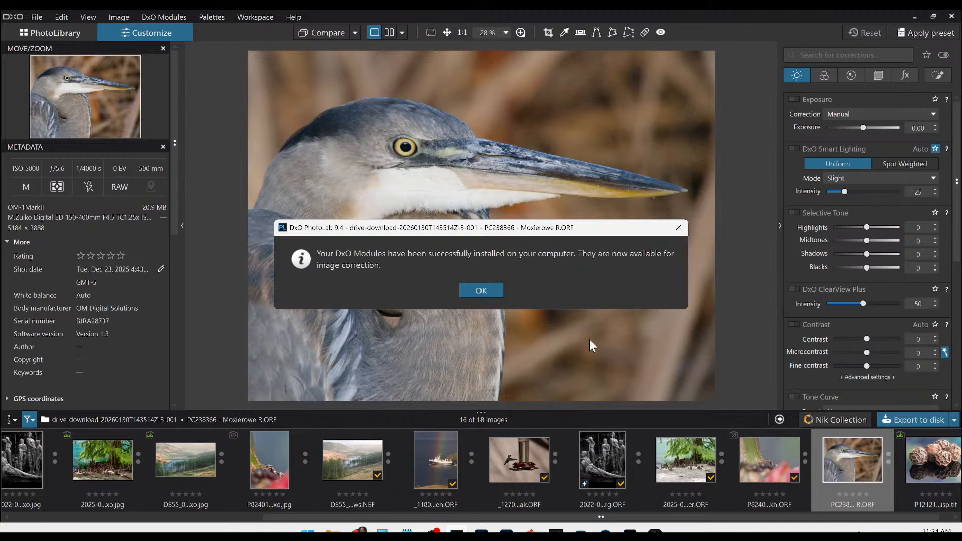
click(490, 291)
Install the OM-1 + 90mm F3.5 MACRO with TC x2 DxO module for the P1212135 stack photo.
click(926, 465)
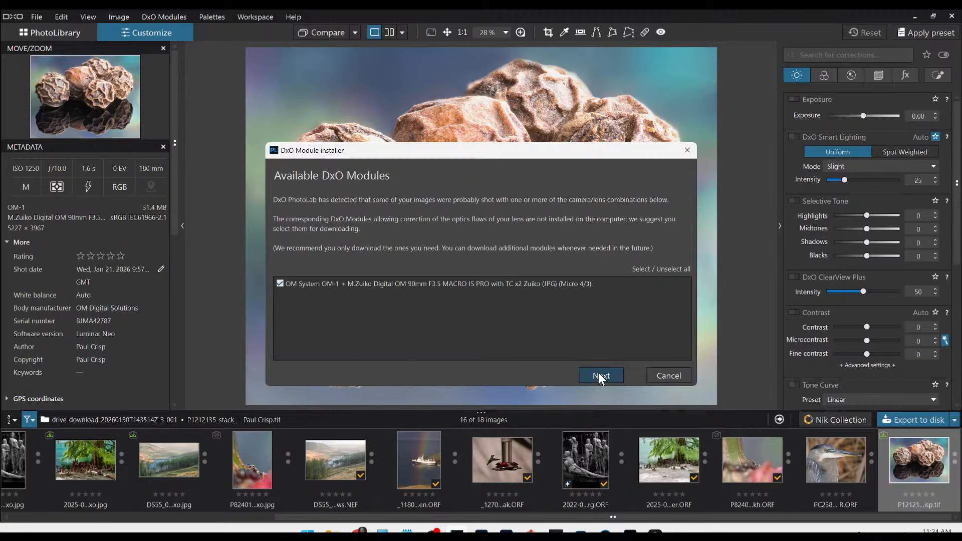
click(600, 376)
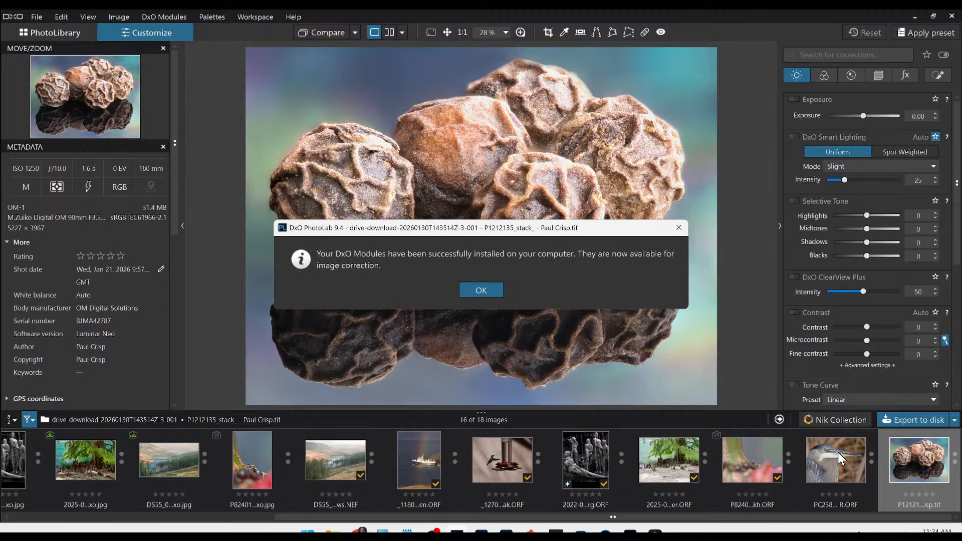
click(498, 293)
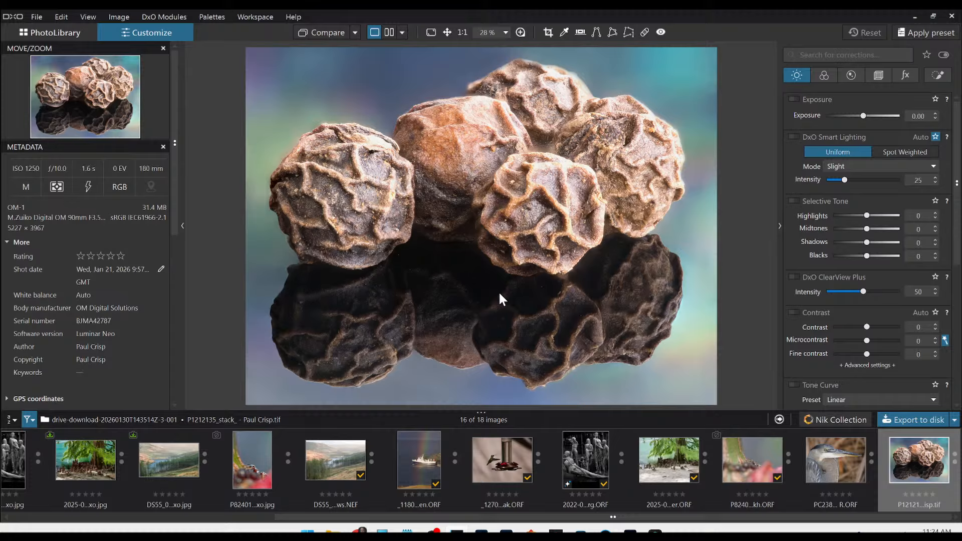
Reopen the heron photo for editing and hide the filmstrip to enlarge its viewing area.
click(831, 470)
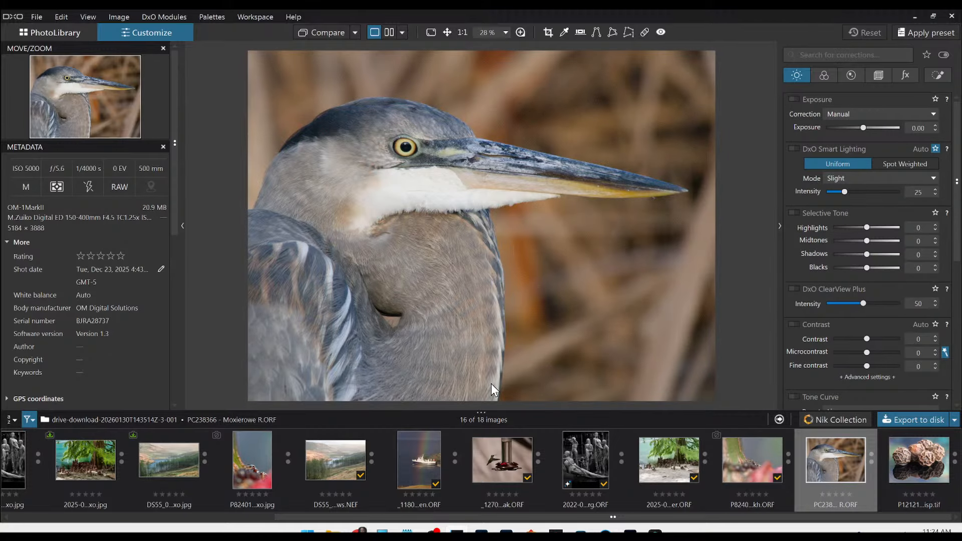
drag(485, 410, 483, 466)
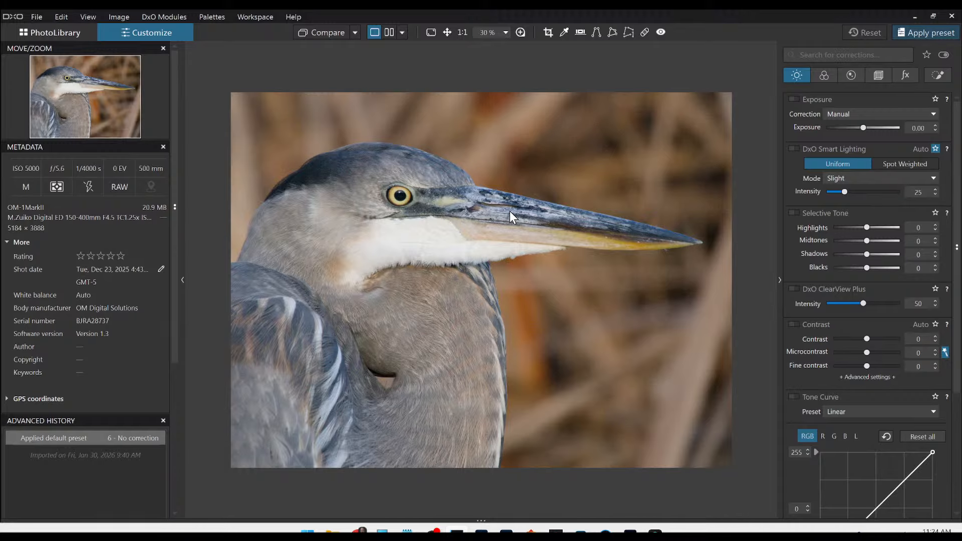
Apply the custom 00000 demo preset to the heron photo and change its color rendering to DxO - Vibrant.
click(926, 32)
click(356, 172)
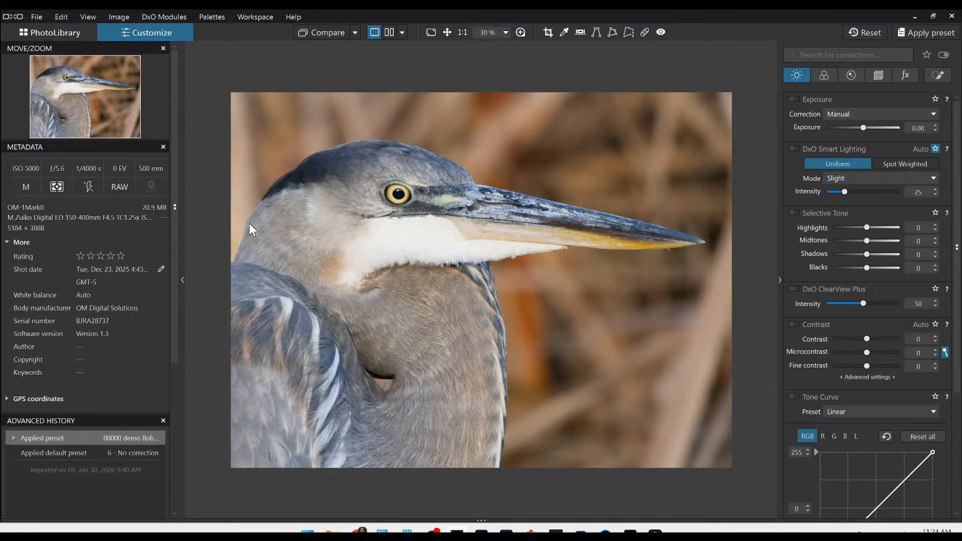
click(824, 75)
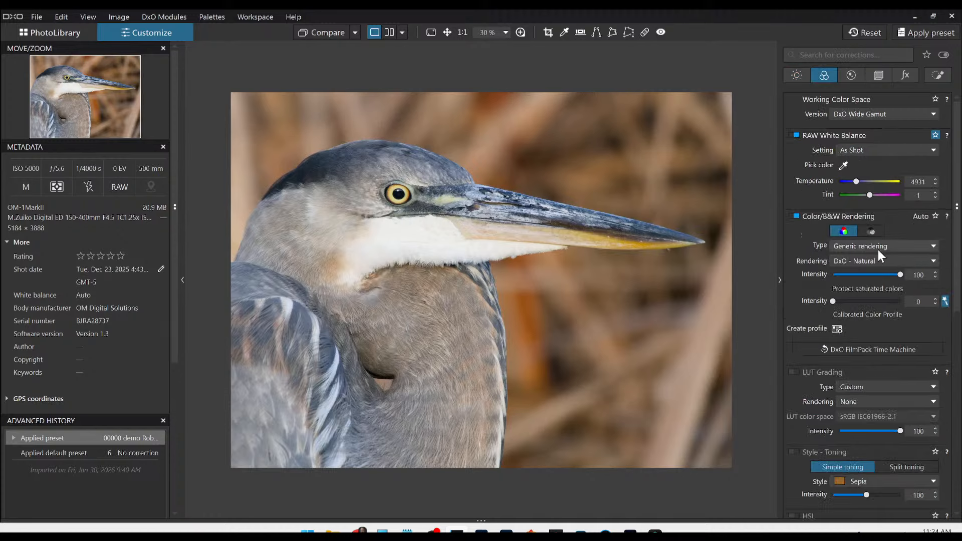
click(872, 256)
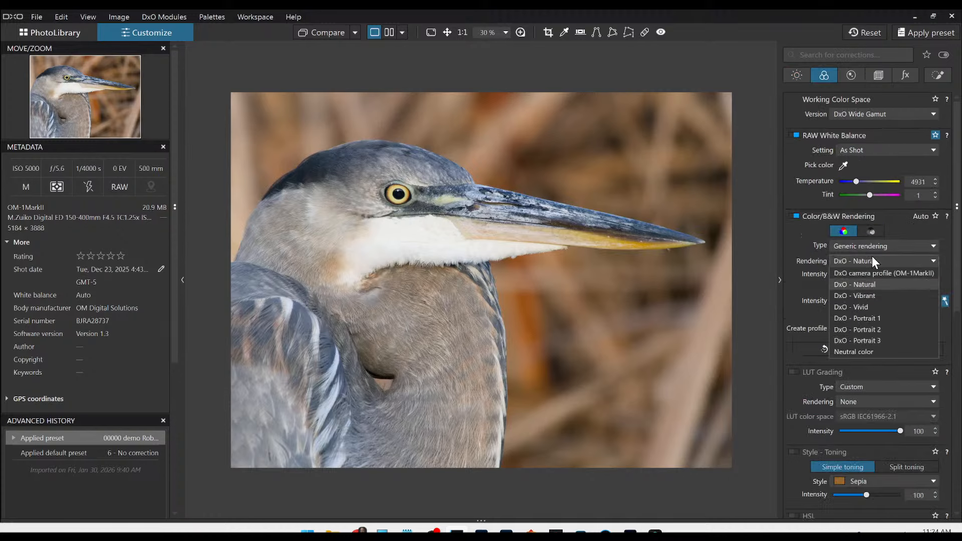
click(875, 296)
Add a wide control point on the heron's white cheek with Luma selectivity 55 and lower its Highlights to -42.
click(938, 75)
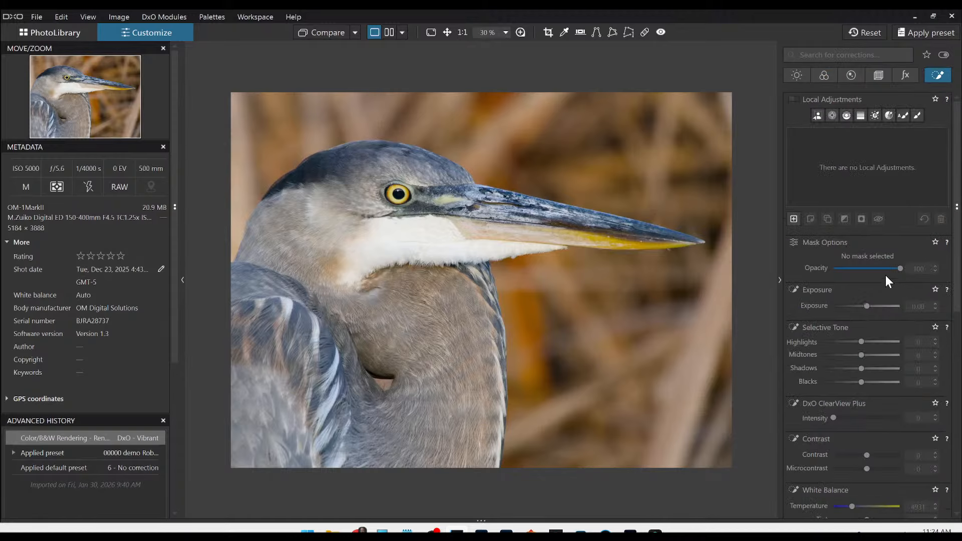
click(831, 117)
click(403, 236)
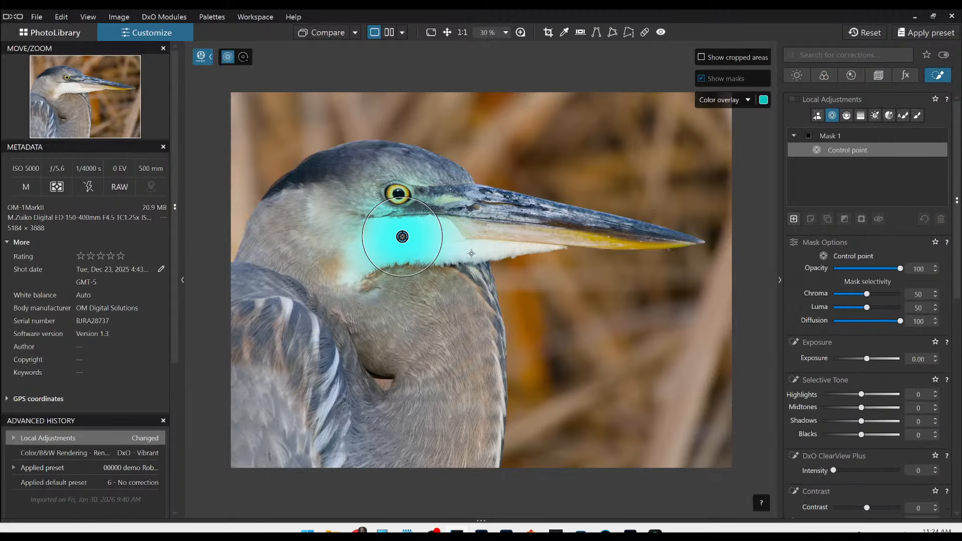
drag(442, 245, 510, 261)
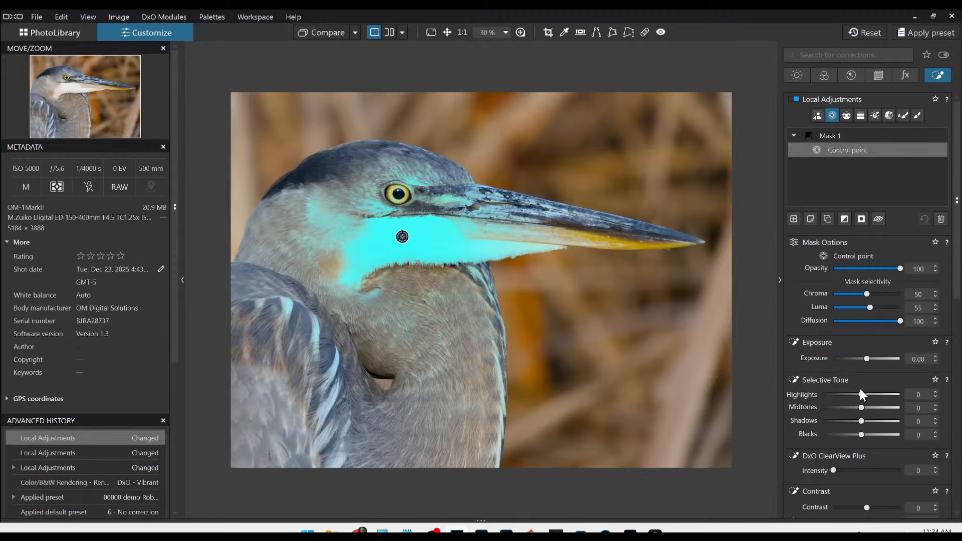
drag(860, 393, 845, 394)
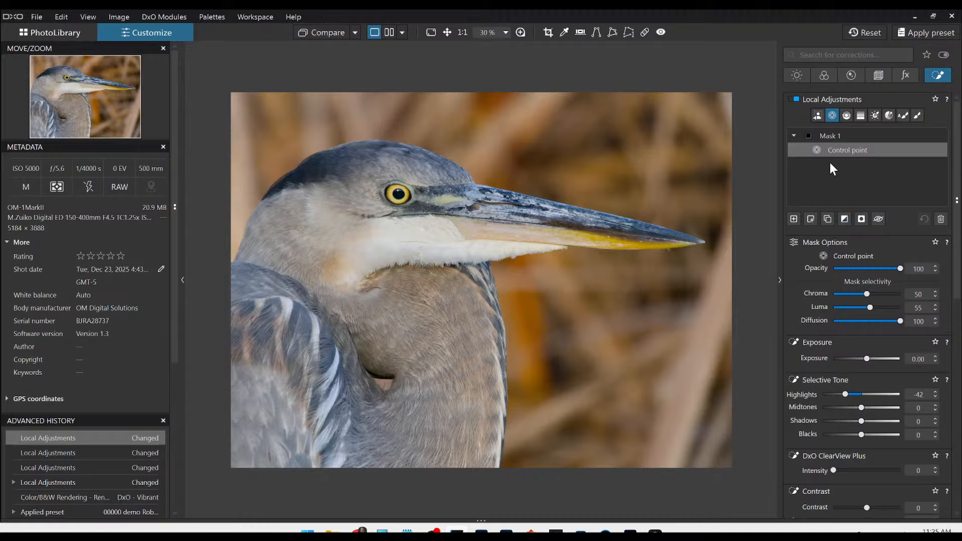
Create a second mask with a small control point on the heron's eye, using DxO ClearView Plus 53 and Microcontrast 90.
click(794, 219)
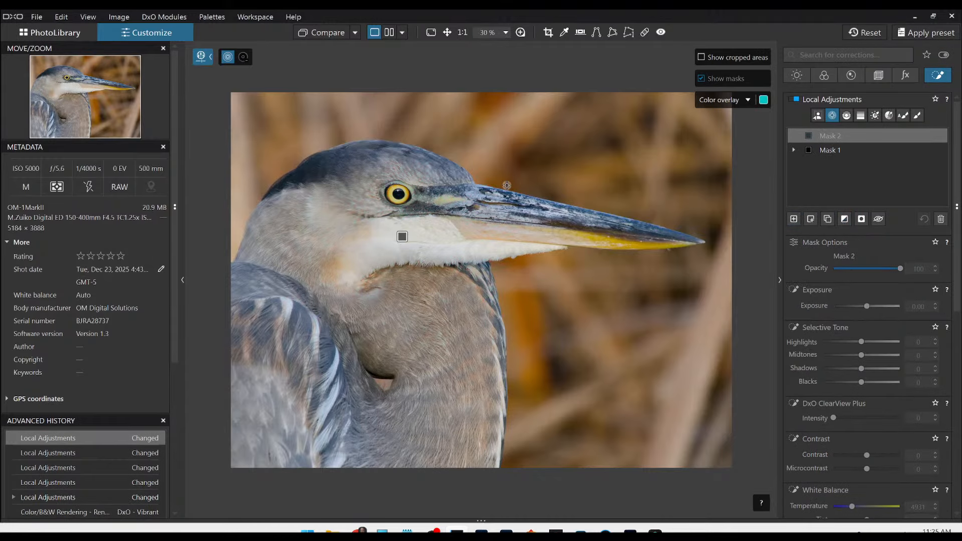
click(392, 195)
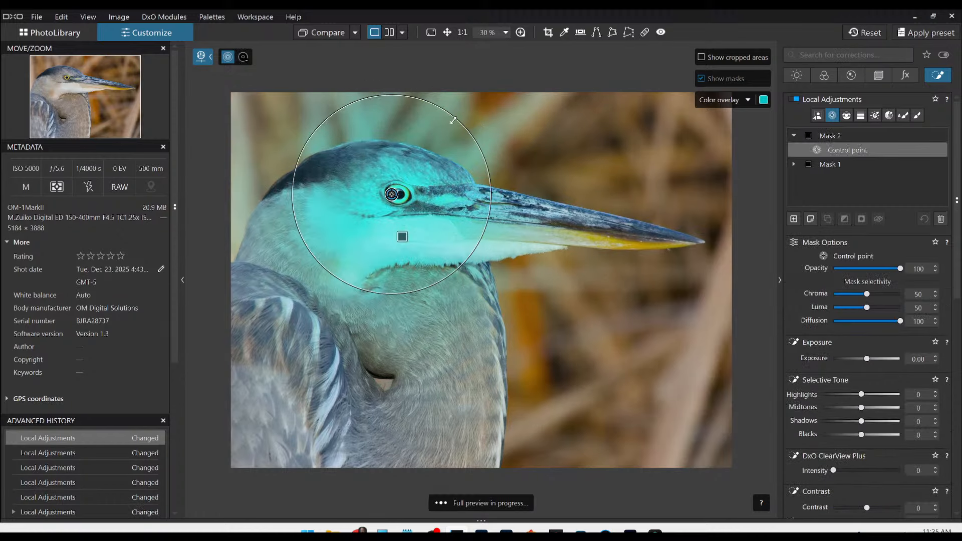
drag(454, 121, 414, 167)
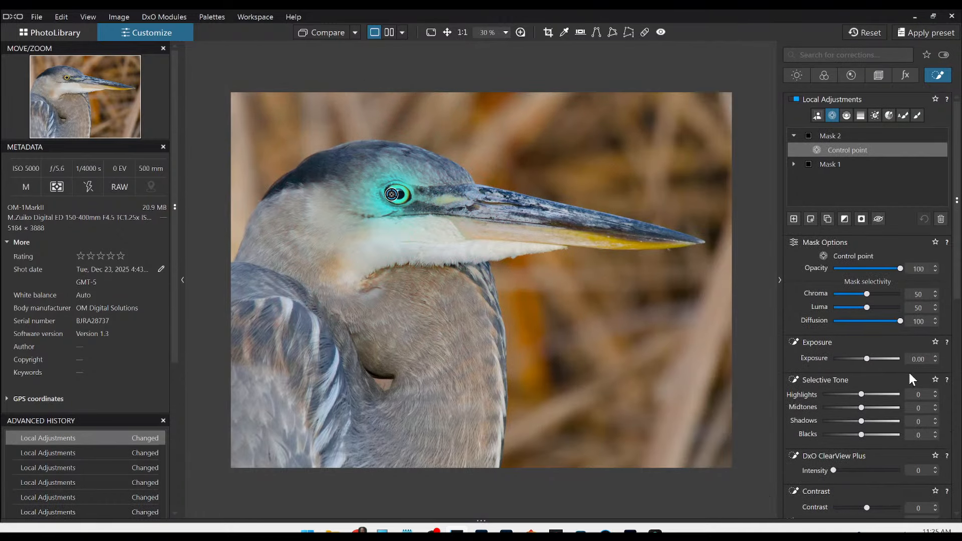
scroll(867, 414, down, 3)
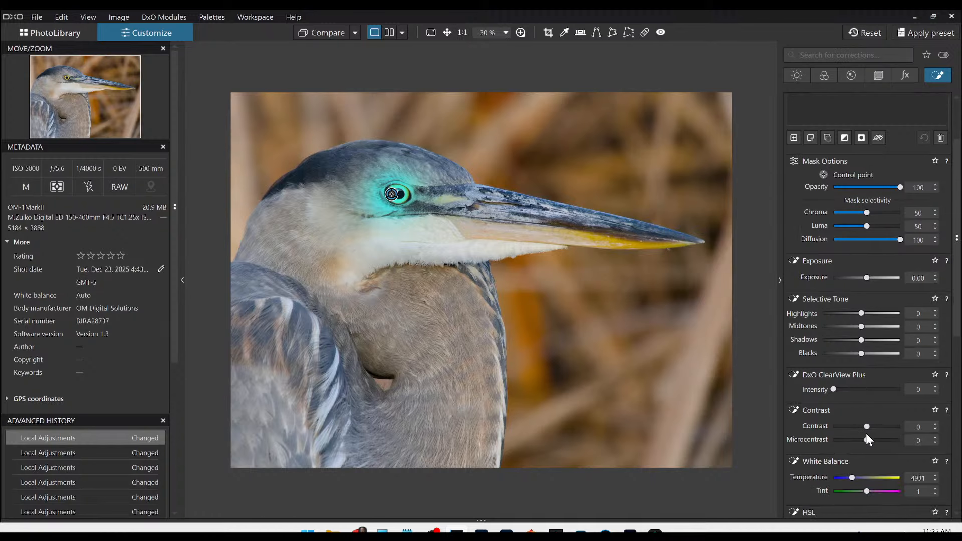
click(868, 390)
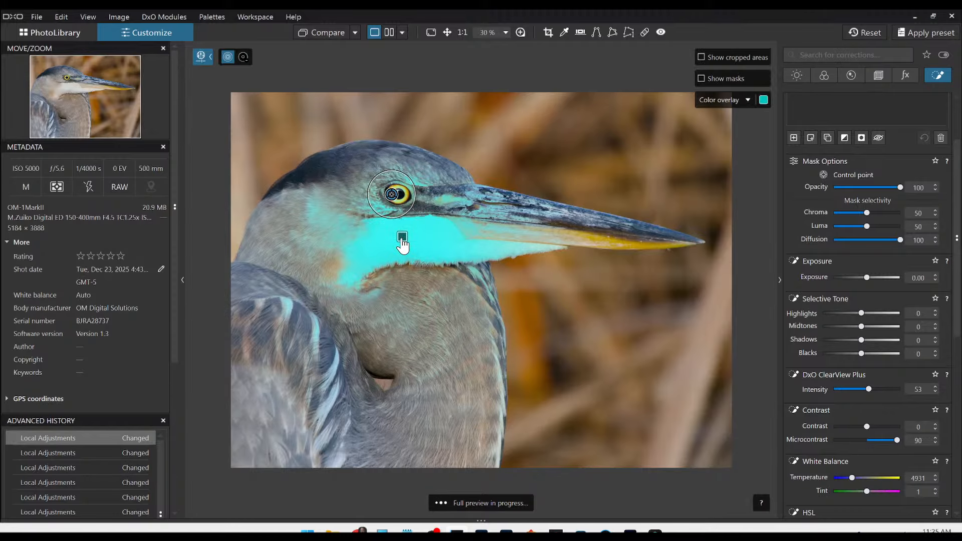
drag(369, 188, 366, 186)
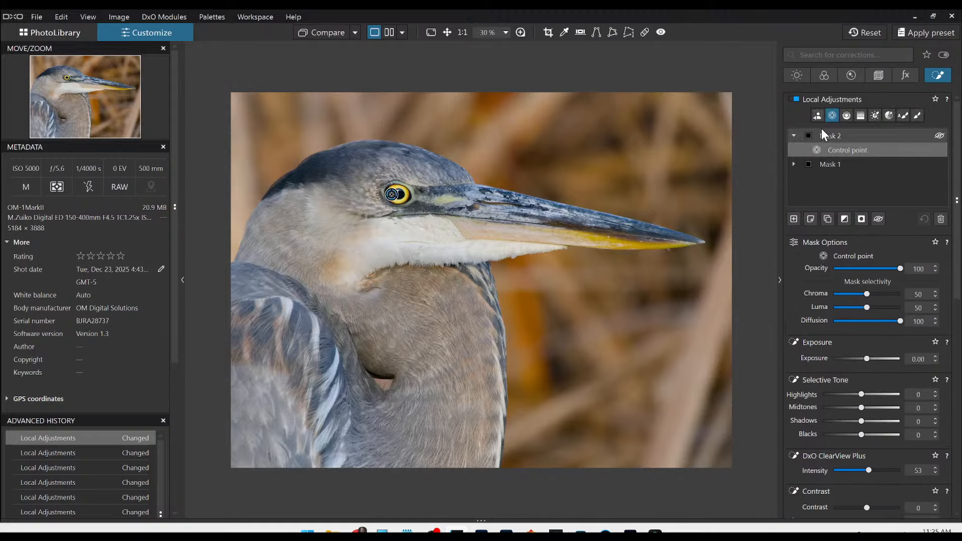
Create a third mask and paint over the heron's whole bill with the Auto brush.
click(903, 115)
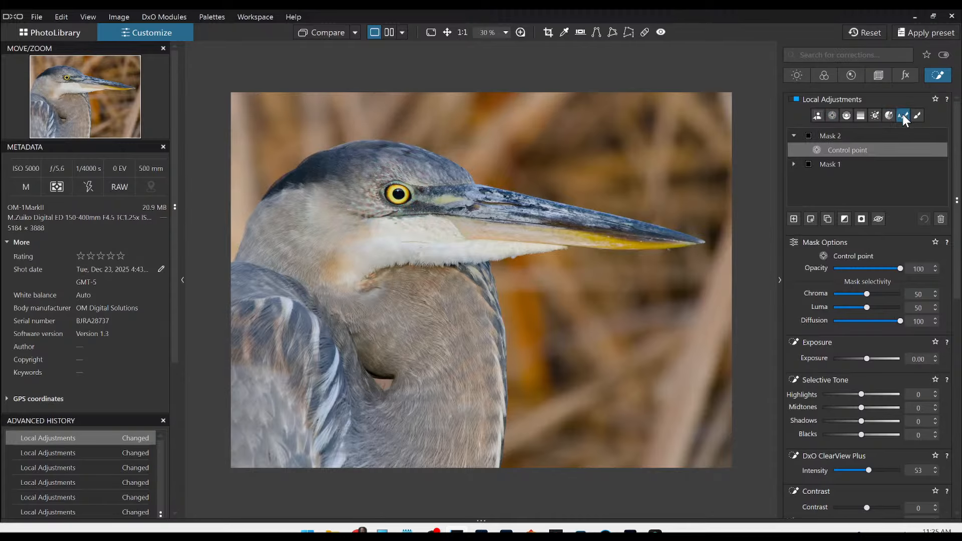
click(794, 218)
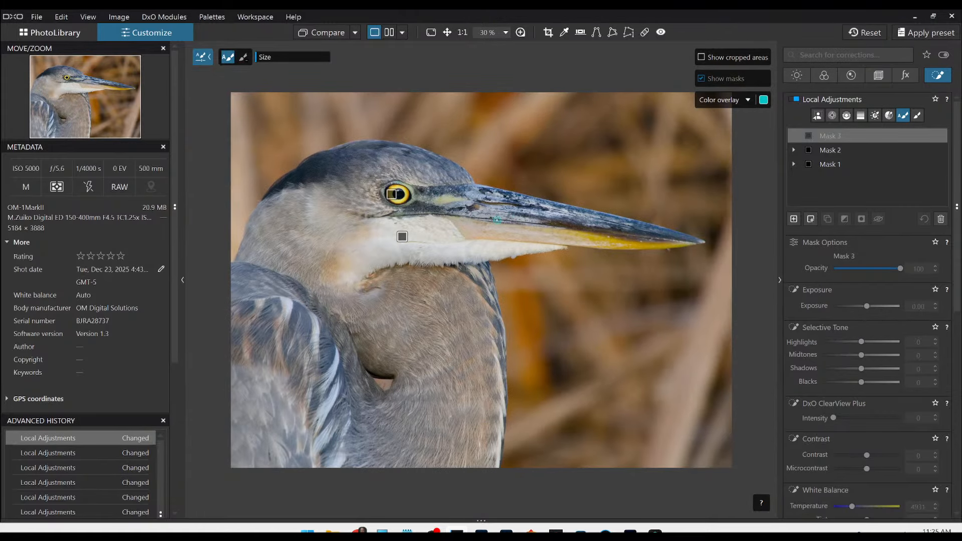
mouse_move(497, 220)
mouse_down()
mouse_move(504, 205)
mouse_move(481, 203)
mouse_move(676, 237)
mouse_move(470, 224)
mouse_up()
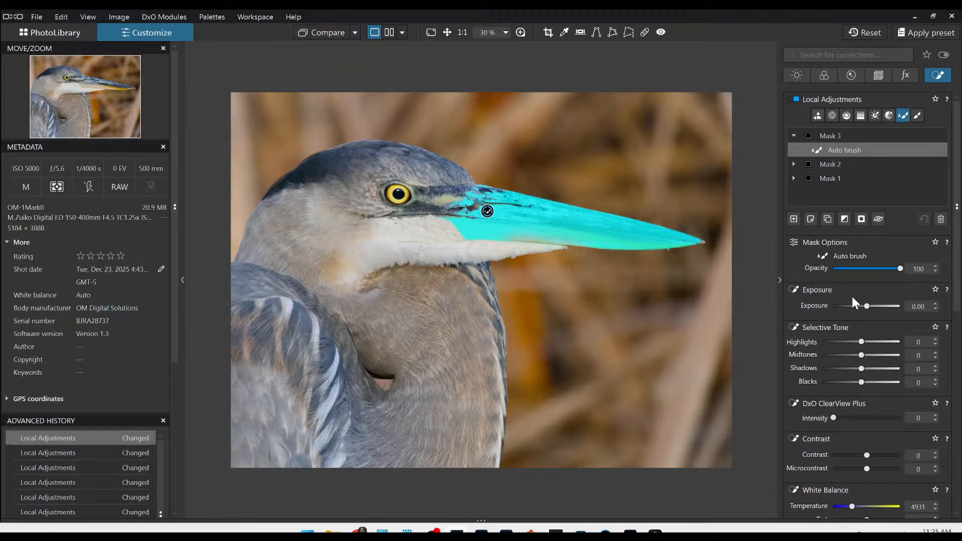
On the bill mask, extend the orange HSL channel range toward yellow and raise its saturation to 55.
scroll(877, 390, down, 3)
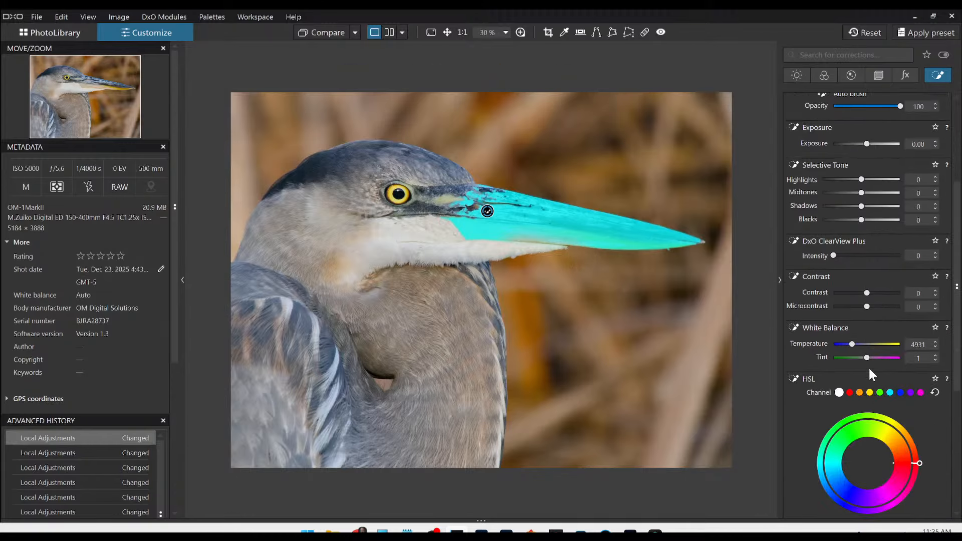
scroll(870, 378, down, 1)
click(870, 339)
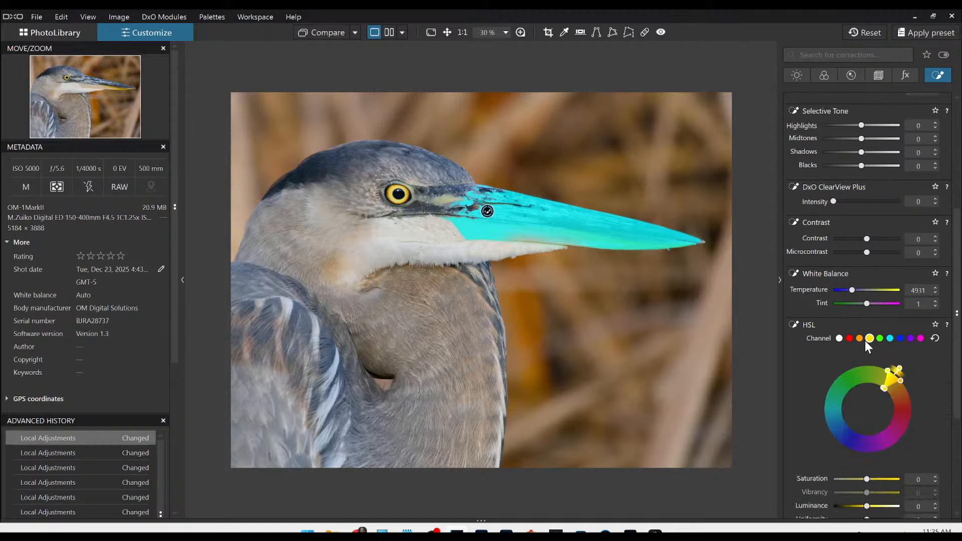
click(861, 339)
drag(888, 389, 880, 382)
drag(867, 478, 883, 477)
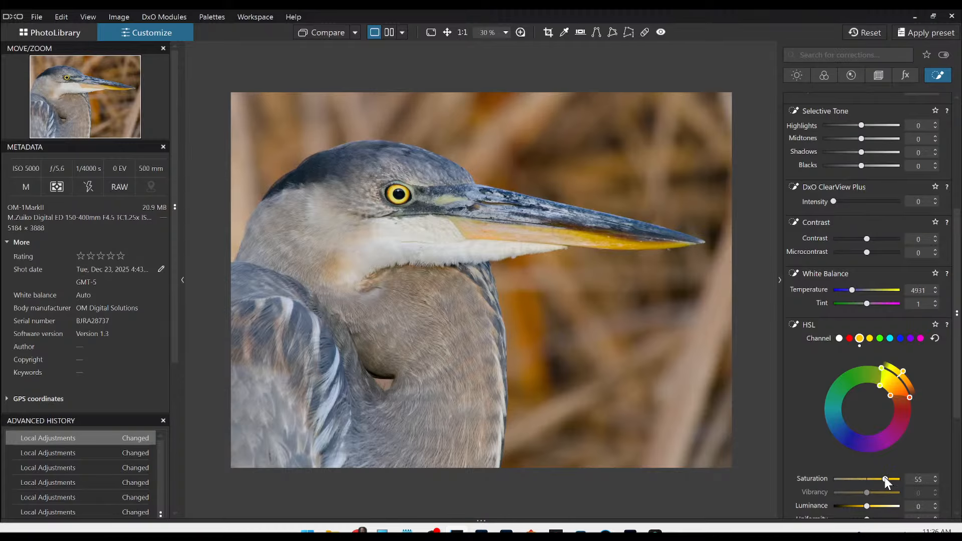
Sharpen the bill mask's detail with Microcontrast 26 and DxO ClearView Plus 34.
scroll(808, 317, up, 3)
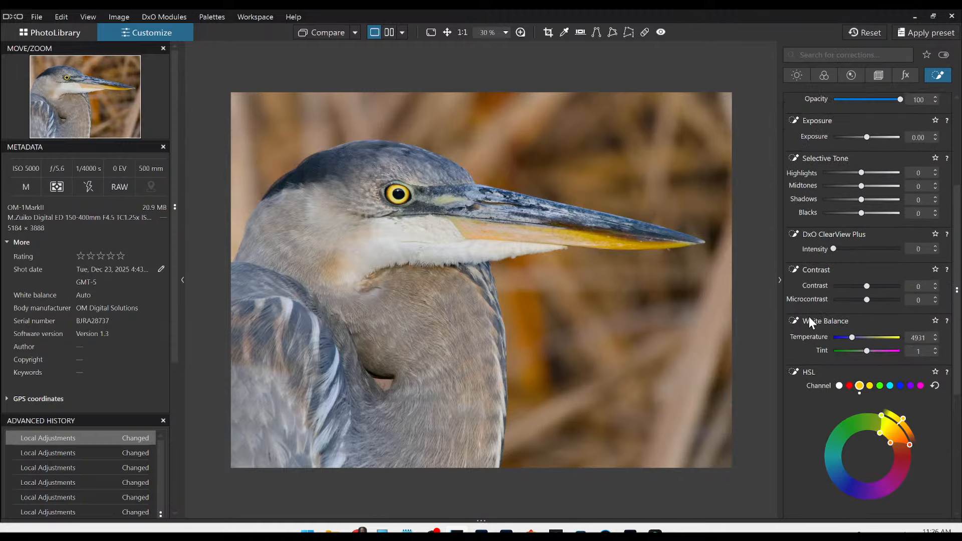
drag(868, 329, 876, 329)
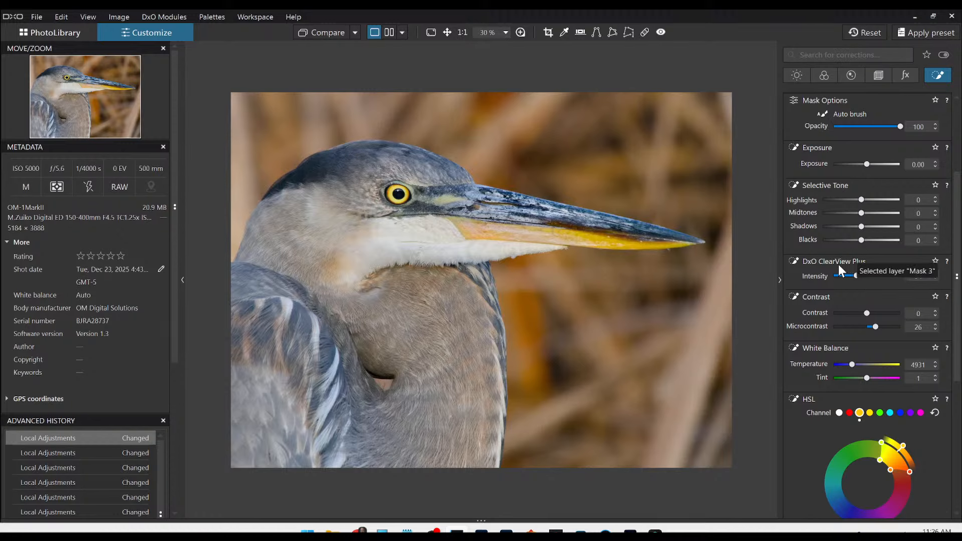
scroll(832, 263, up, 3)
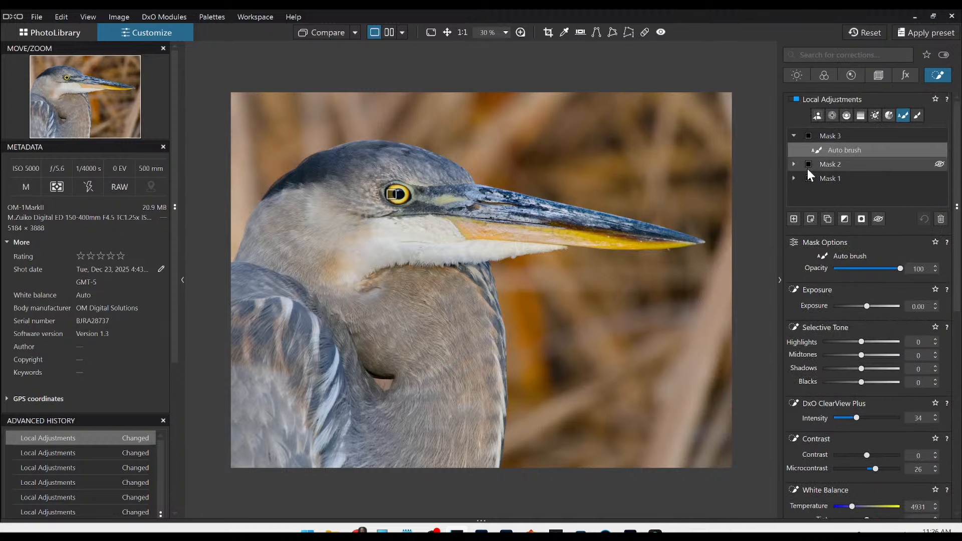
Create a fourth mask that selects the entire heron with the AI mask tool.
click(794, 219)
click(817, 115)
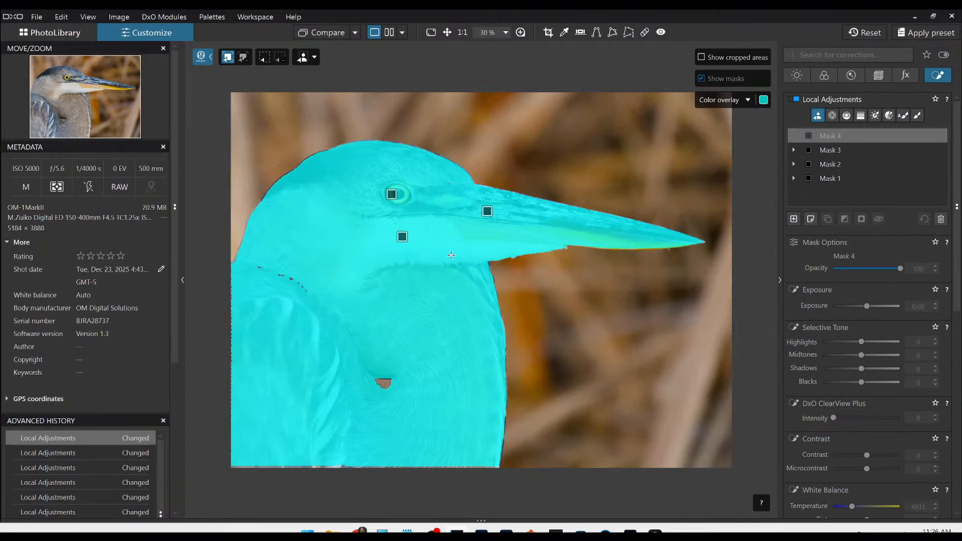
click(451, 255)
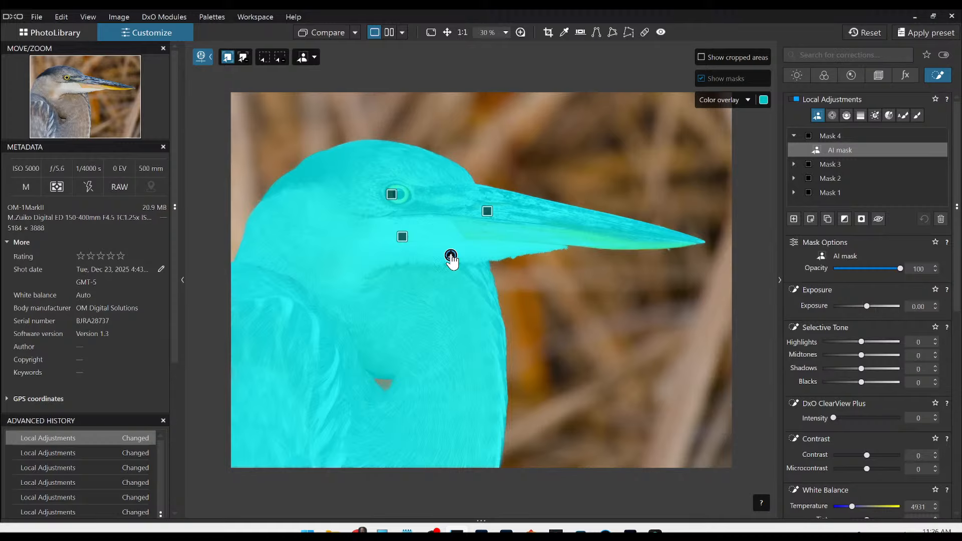
On the heron mask, extend the blue HSL range toward cyan, with saturation about 19 and luminance -10.
scroll(885, 387, down, 5)
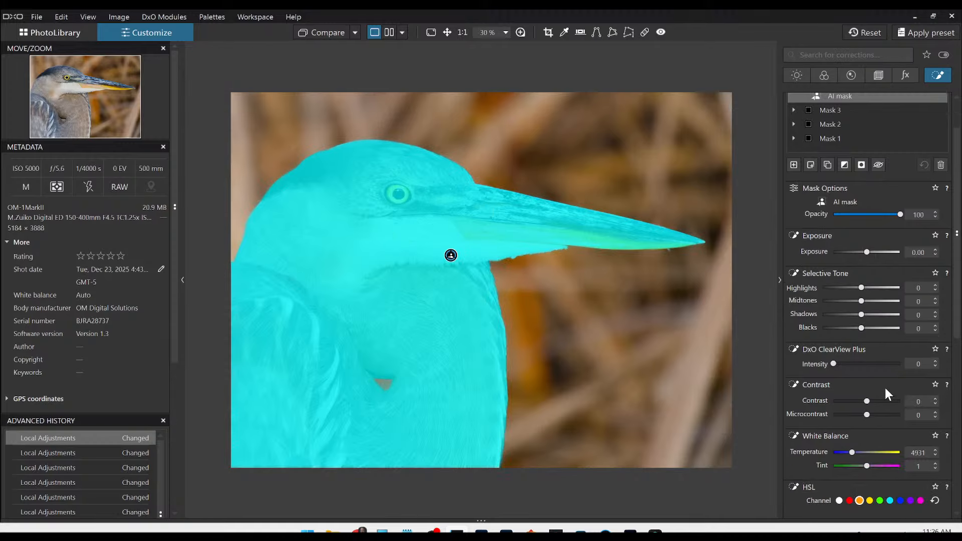
scroll(884, 388, down, 1)
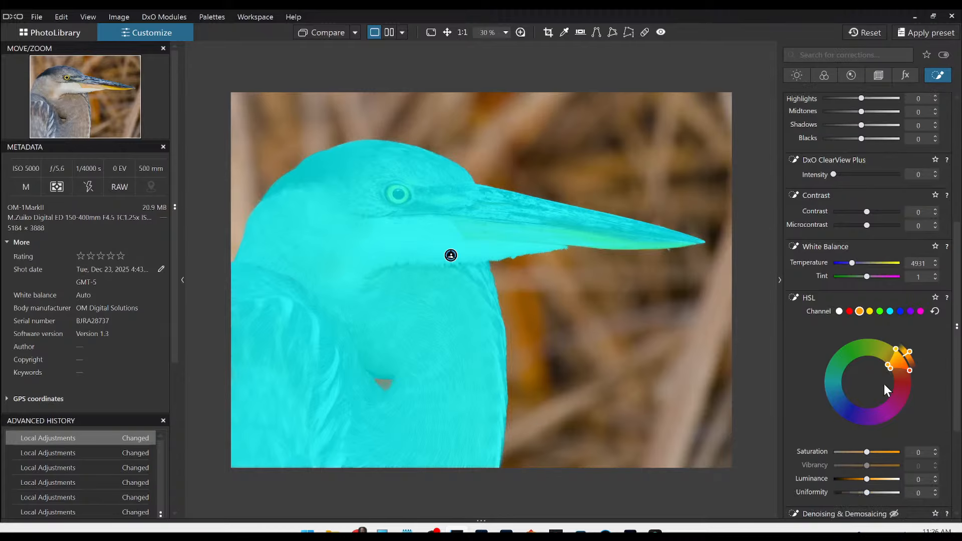
click(900, 312)
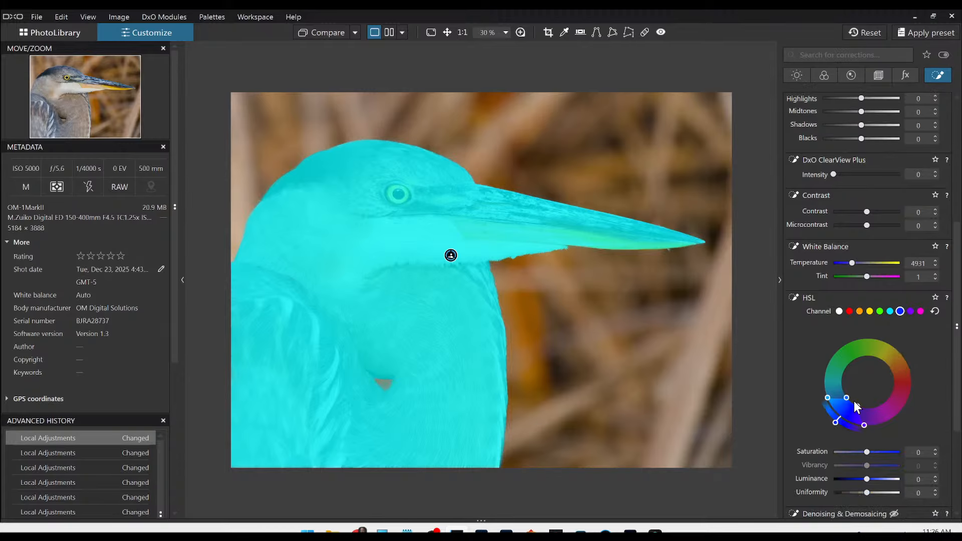
drag(847, 400, 844, 391)
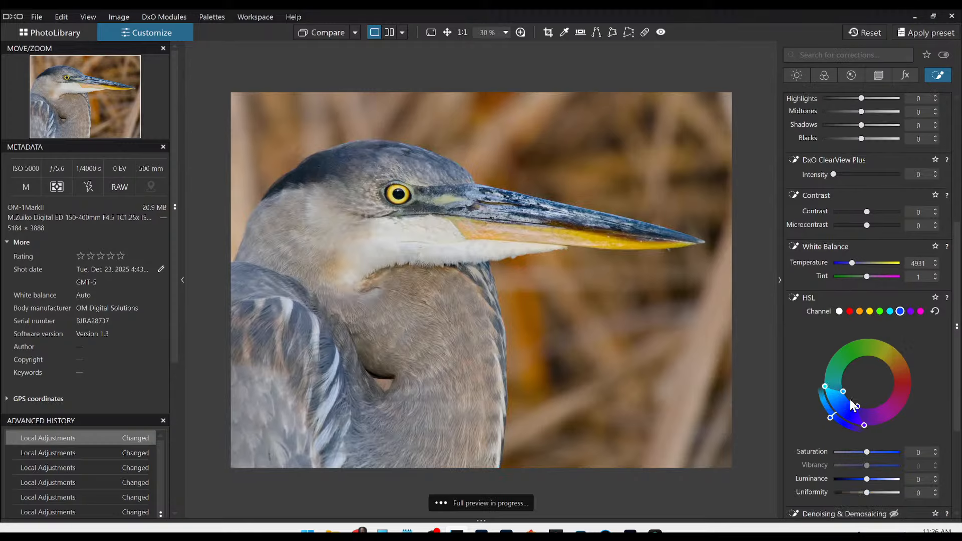
drag(872, 454, 863, 477)
drag(874, 452, 874, 452)
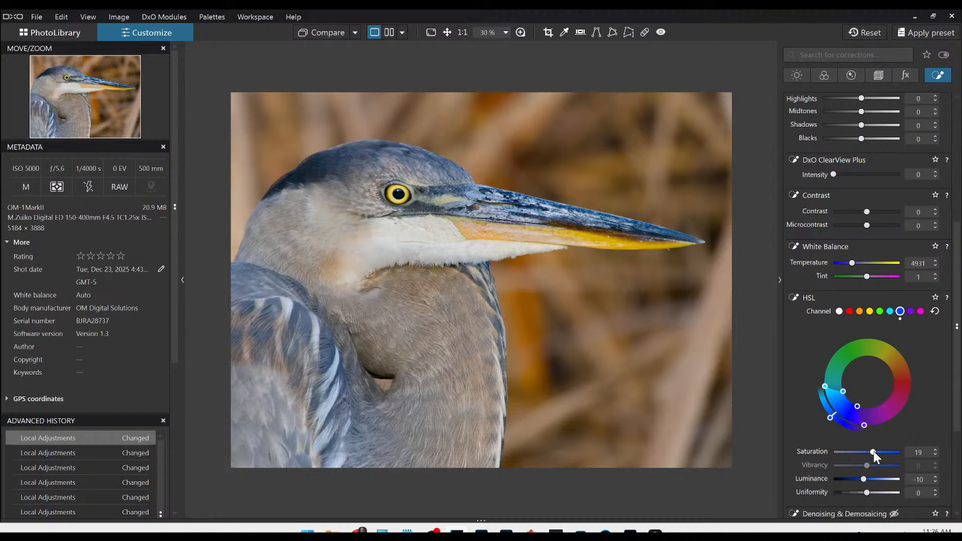
drag(873, 452, 875, 451)
Set the whole photo's white balance temperature to 5331.
click(822, 76)
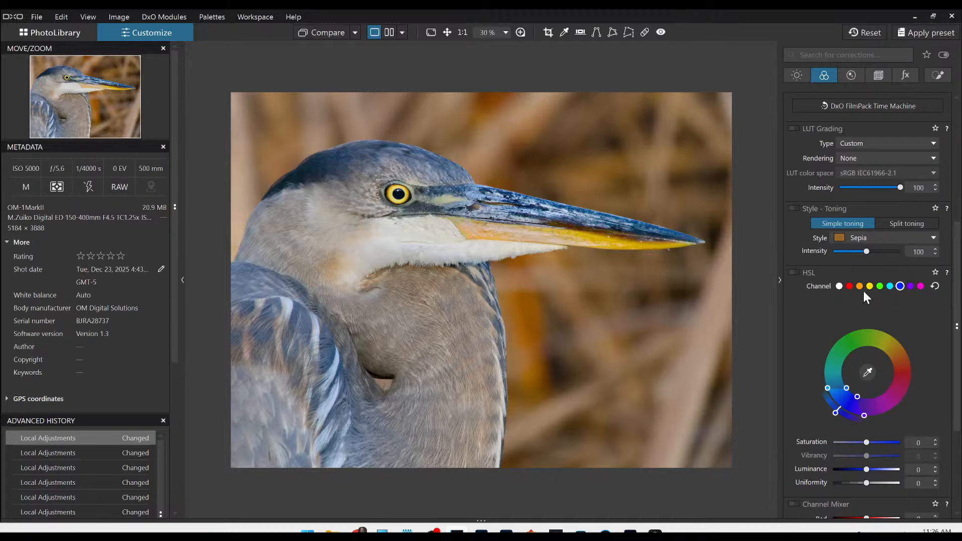
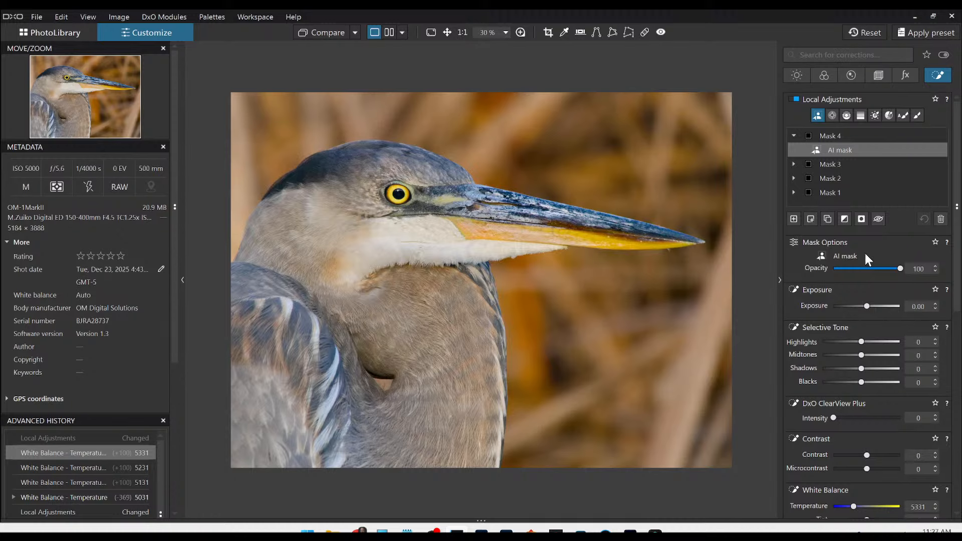
Create a fifth mask, duplicate the heron AI mask from Mask 4, and move the copy into the new mask.
click(795, 219)
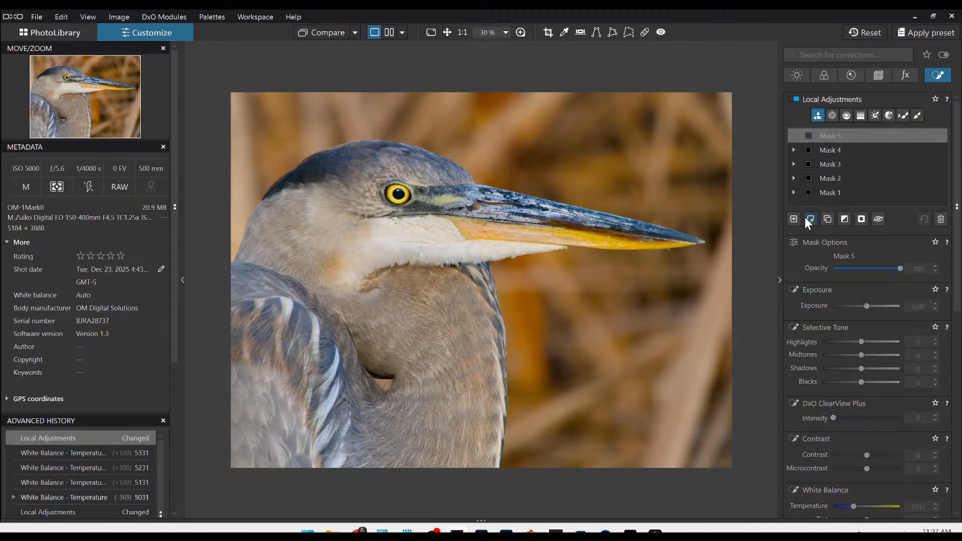
click(840, 147)
right_click(845, 164)
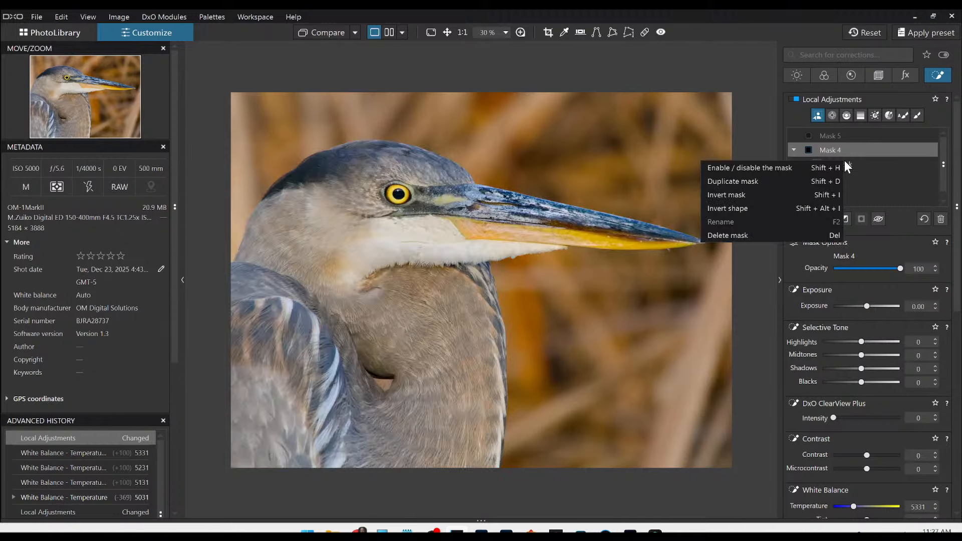
click(816, 180)
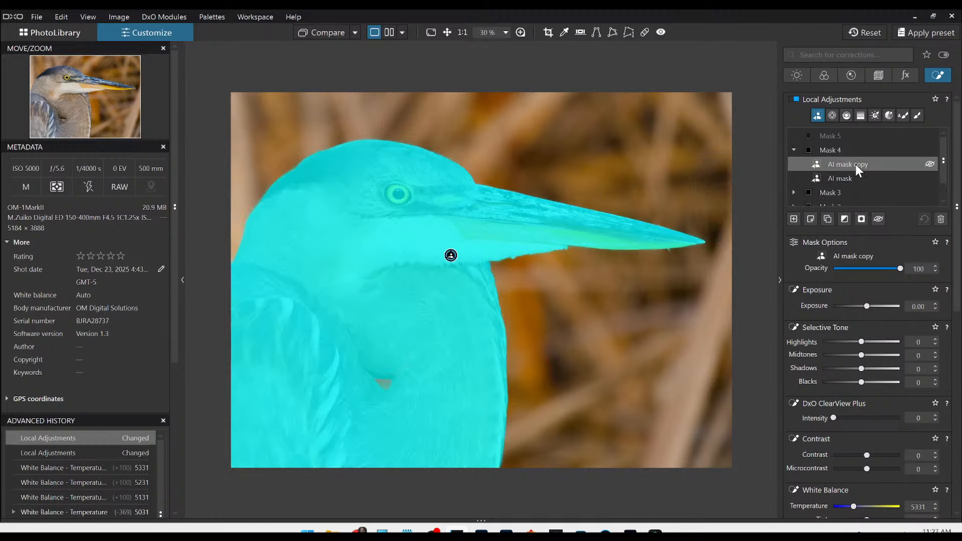
drag(855, 164, 852, 144)
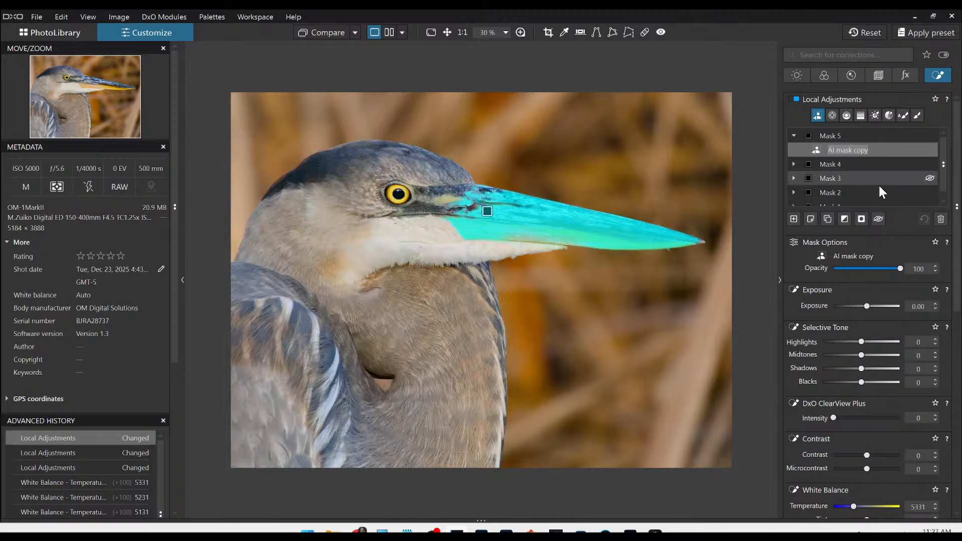
Invert the AI mask copy to cover the background, and set its shadows to -20 and blacks to -36.
click(845, 219)
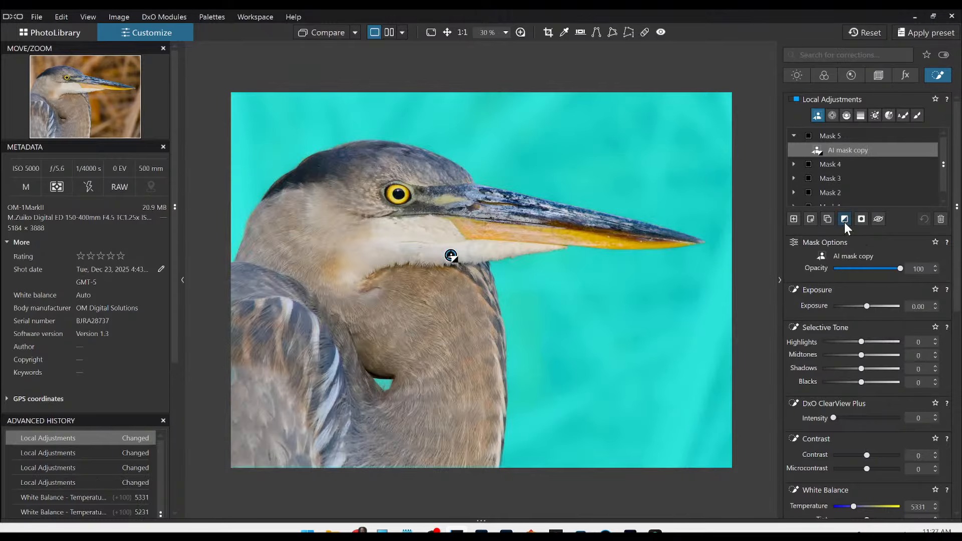
scroll(844, 282, down, 1)
scroll(844, 282, down, 2)
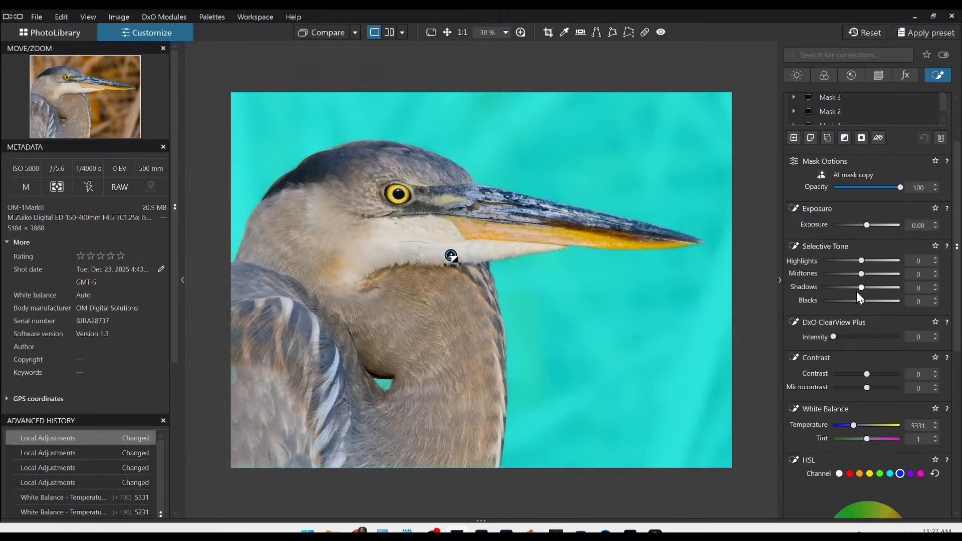
mouse_move(859, 299)
mouse_down()
mouse_move(847, 301)
mouse_move(854, 288)
mouse_up()
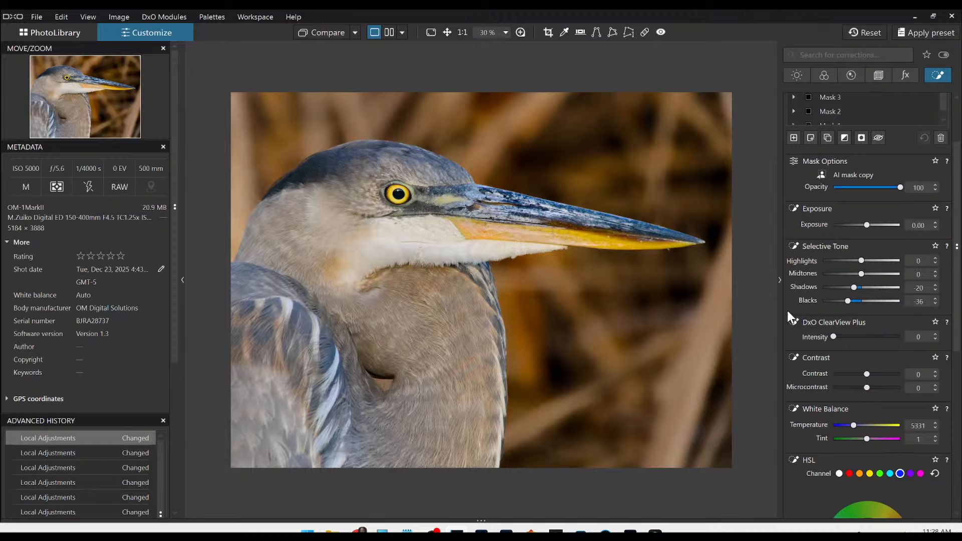
right_click(626, 306)
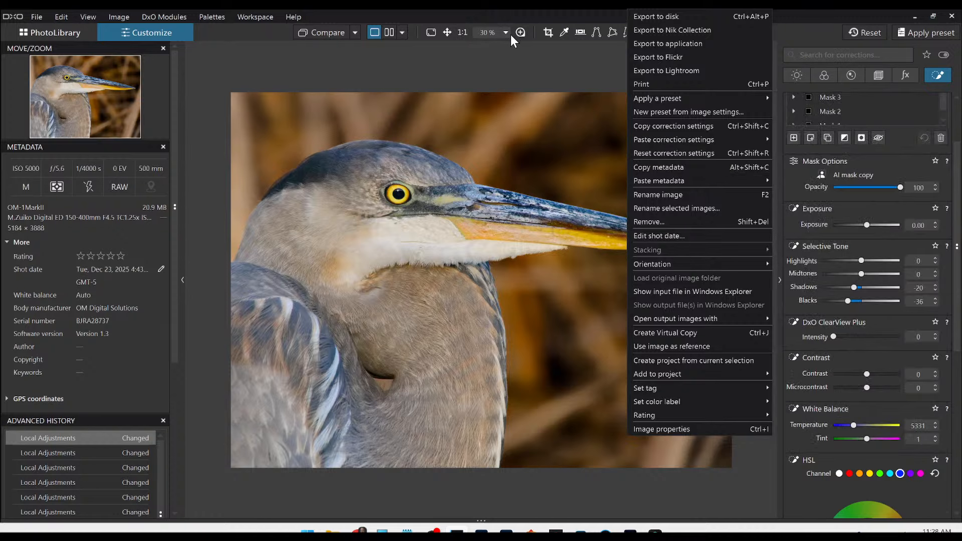
Set Lens Sharpness Optimization intensity to 168 and details to 100, checking the neck feathers and eye with the 200% magnifier.
click(521, 33)
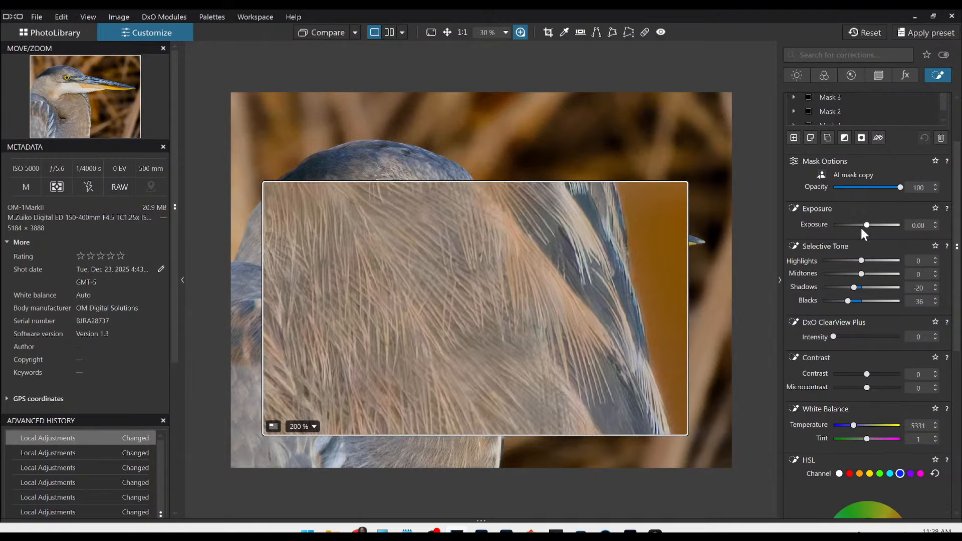
scroll(859, 232, up, 3)
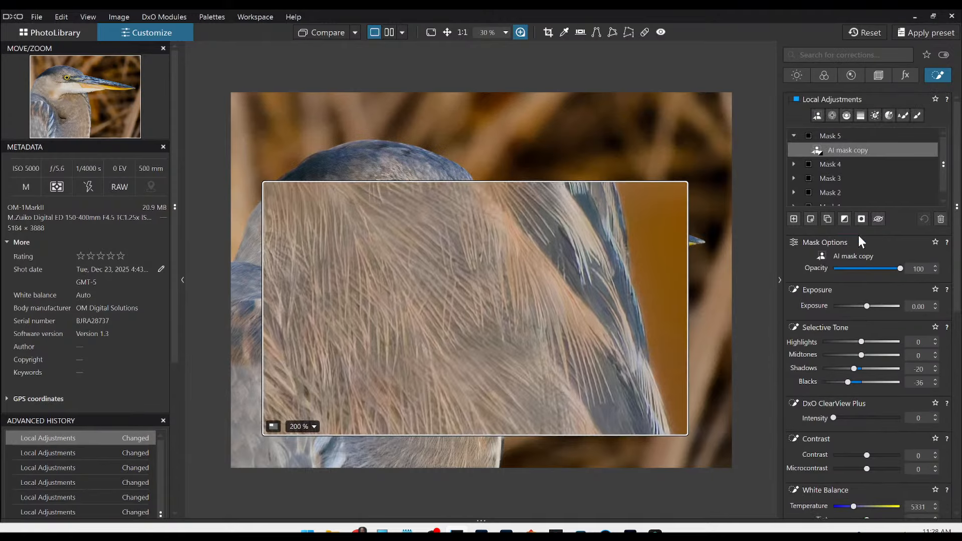
click(830, 78)
click(844, 80)
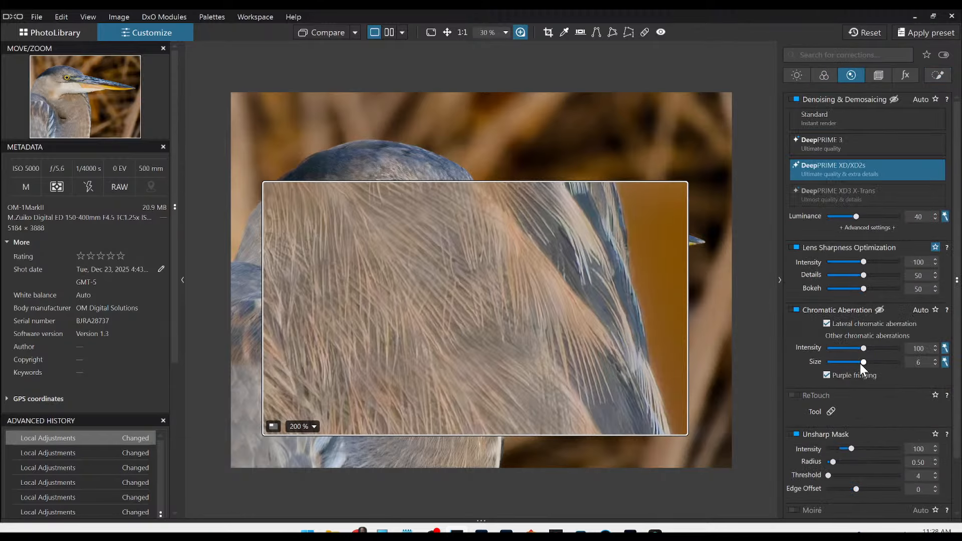
scroll(860, 364, down, 1)
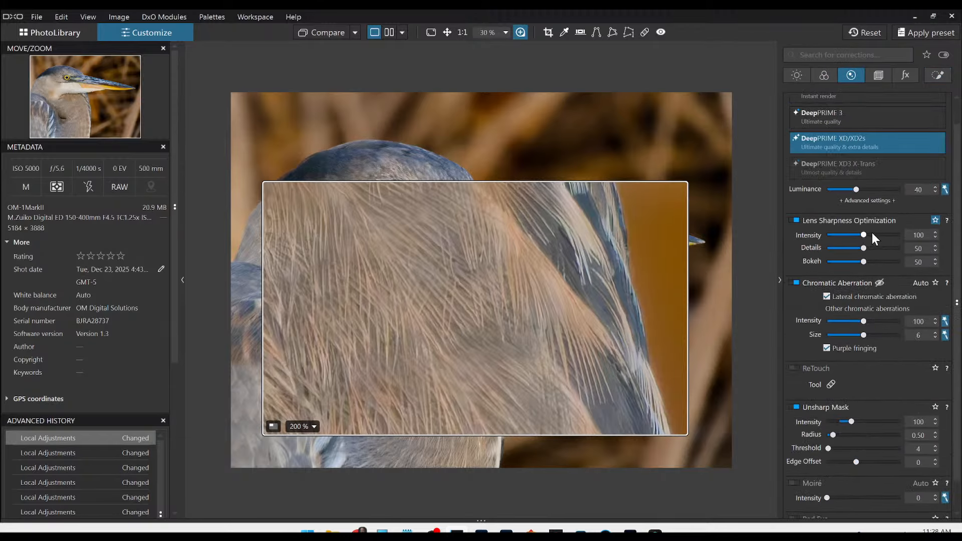
drag(870, 234, 873, 234)
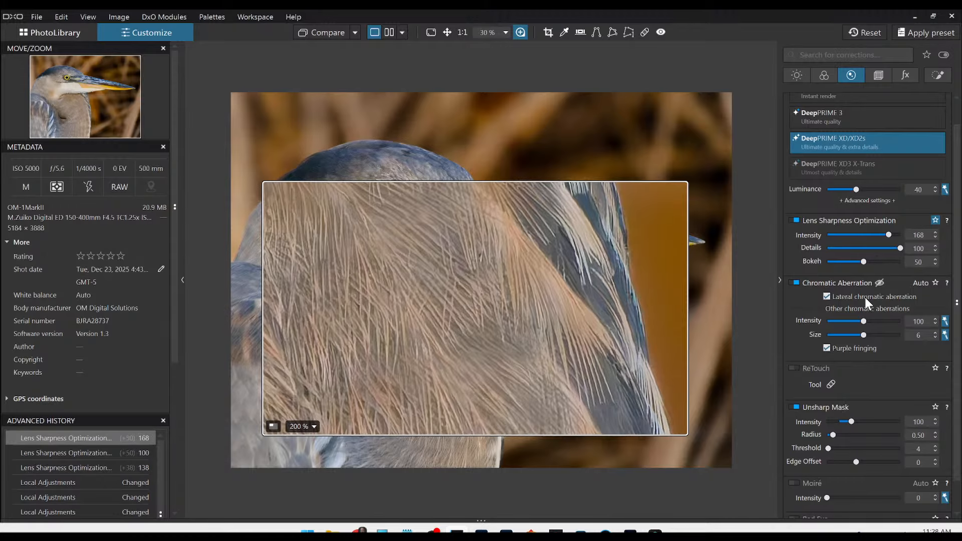
drag(608, 344, 532, 211)
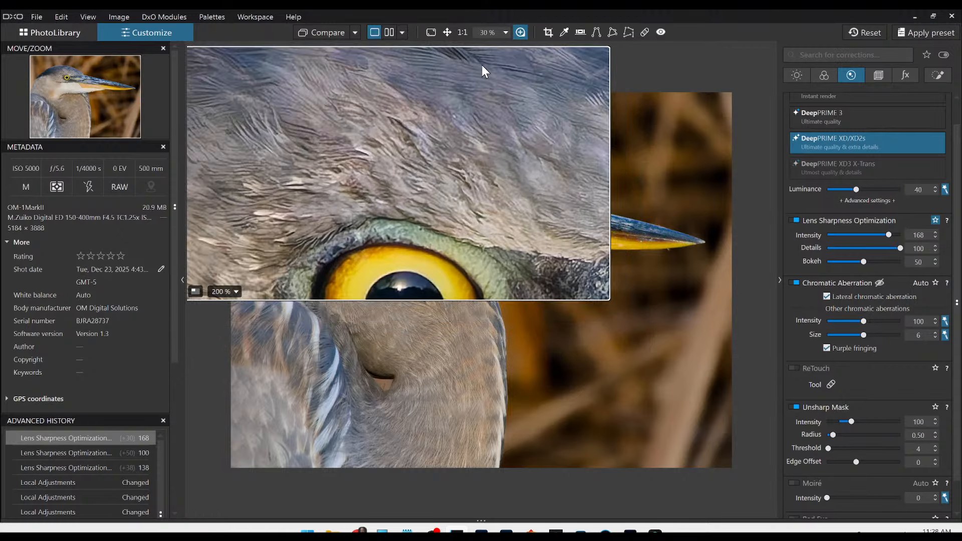
click(522, 33)
Export the heron photo to disk with the Standard output option as a full-size JPEG at quality 100 with the suffix -dxo.
right_click(616, 310)
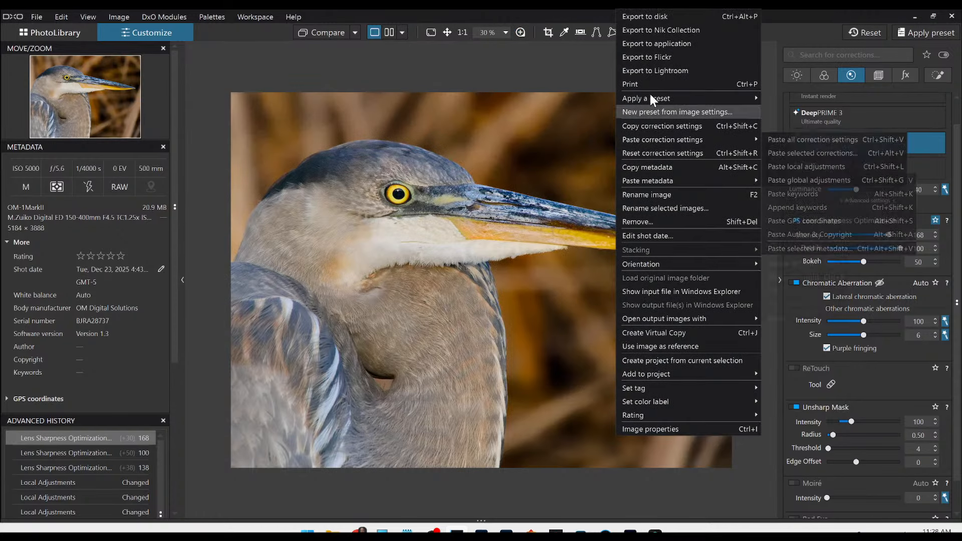
click(672, 16)
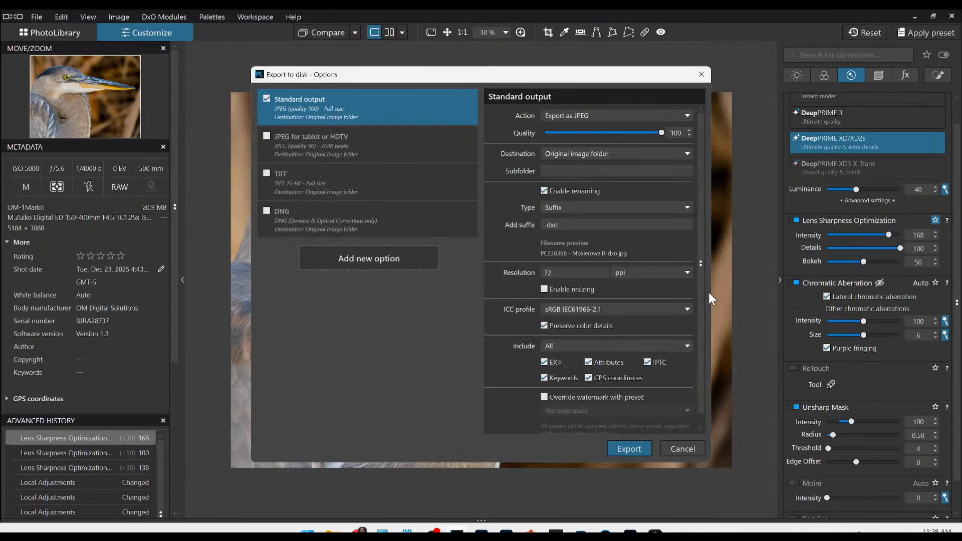
click(623, 450)
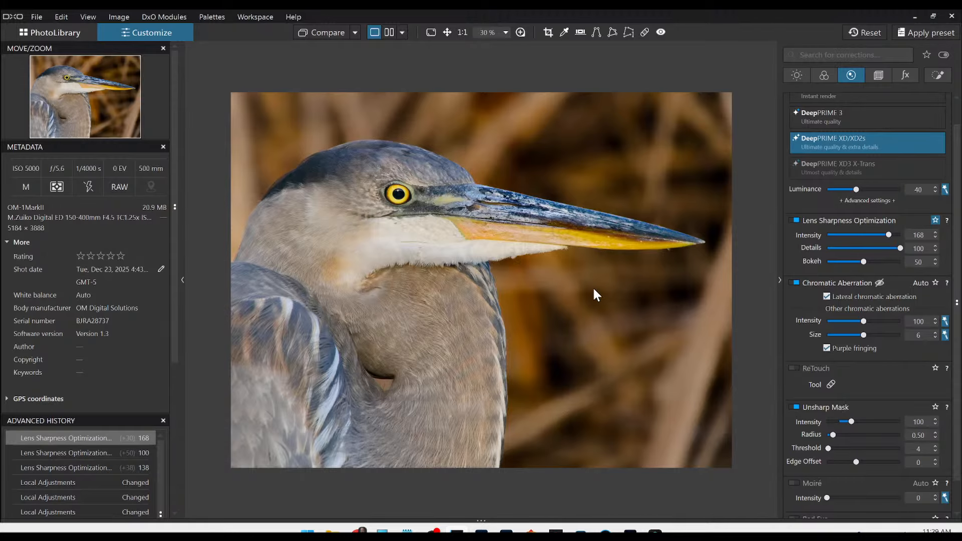
Reset all of the heron photo's corrections and compare it side by side with the finished edit, with the palettes hidden.
click(353, 29)
click(373, 100)
click(390, 33)
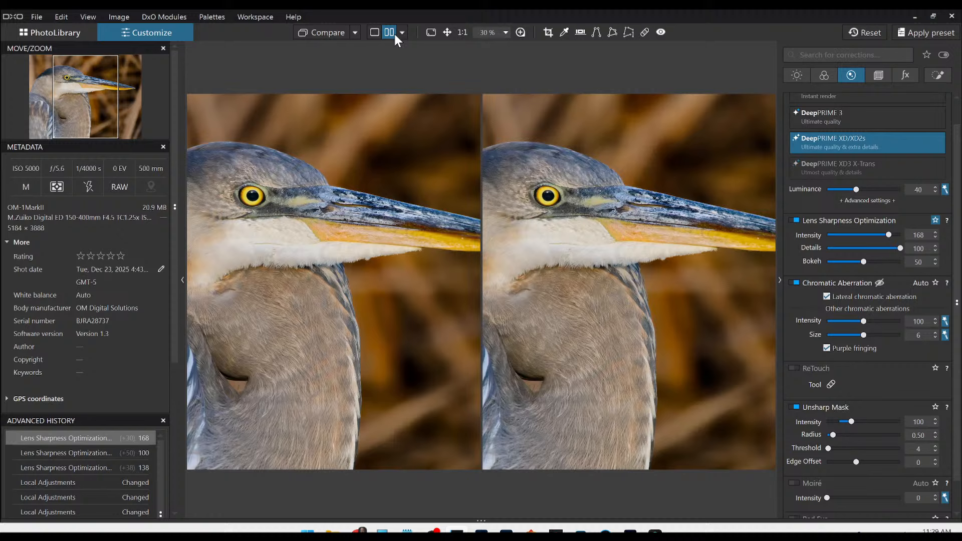
click(866, 32)
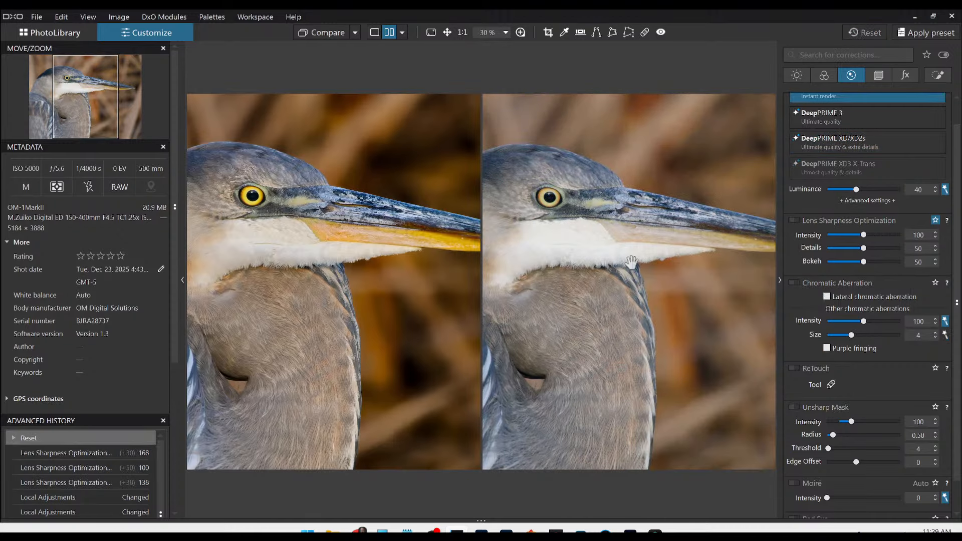
key(F9)
scroll(390, 315, down, 1)
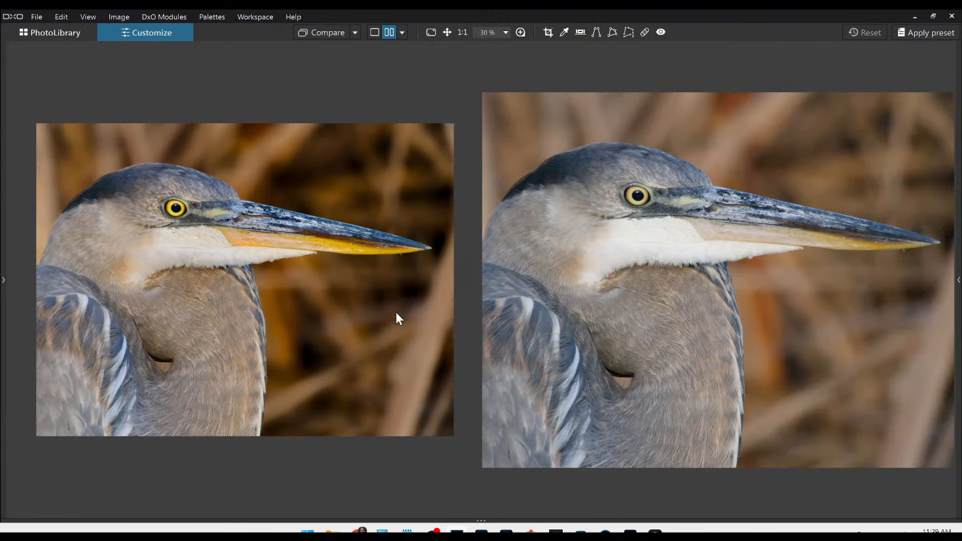
scroll(621, 313, up, 1)
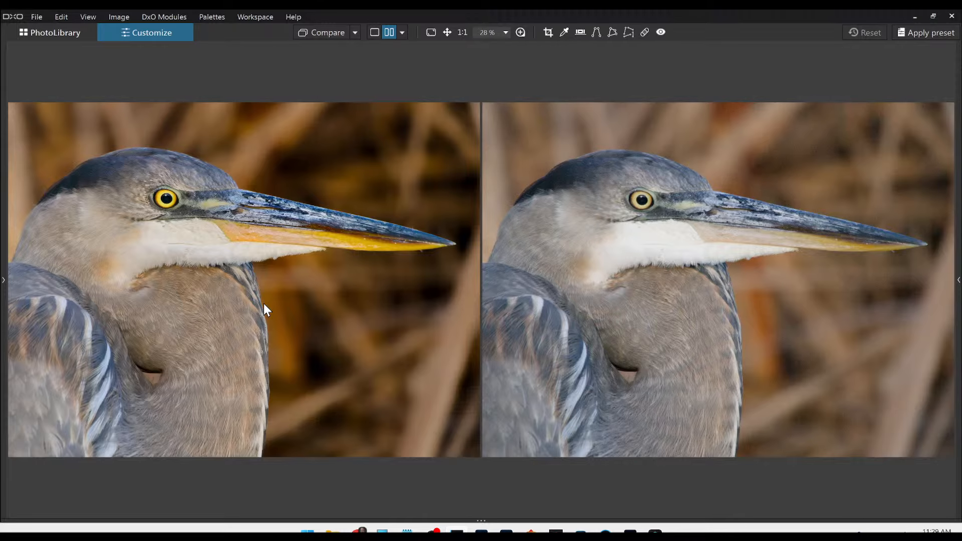
Compare the chin and neck feathers before and after in the left/right split view at 160% zoom, moving the divider across them.
click(403, 33)
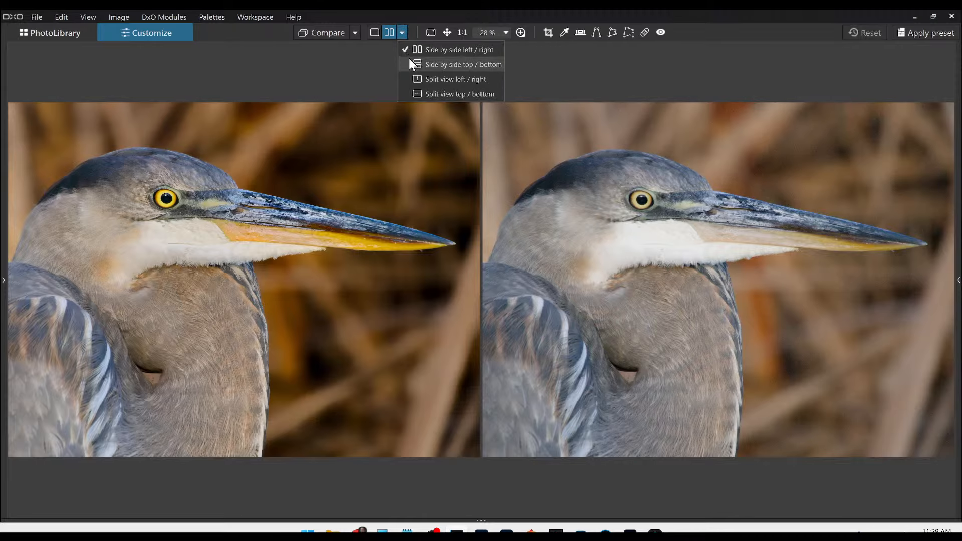
click(422, 79)
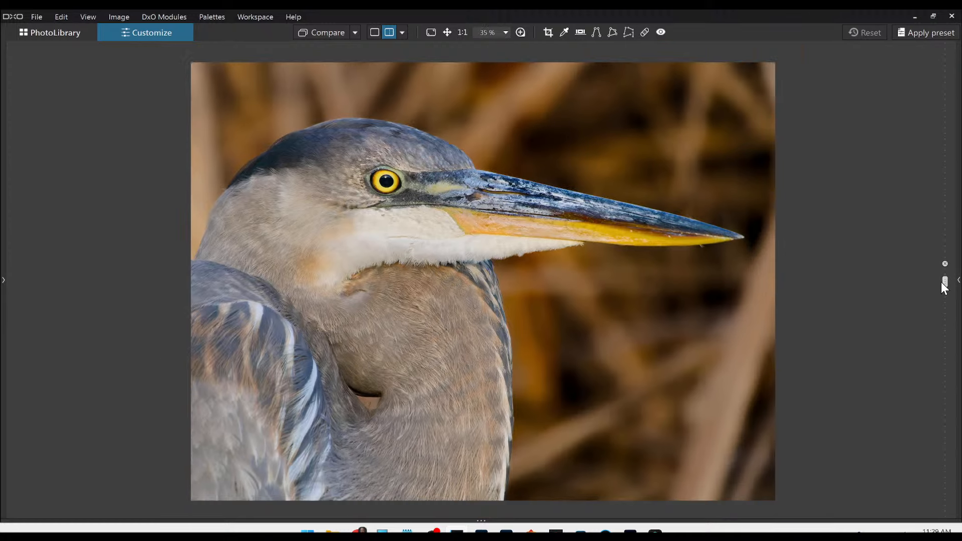
drag(945, 282, 412, 278)
scroll(400, 257, up, 1)
scroll(399, 257, up, 5)
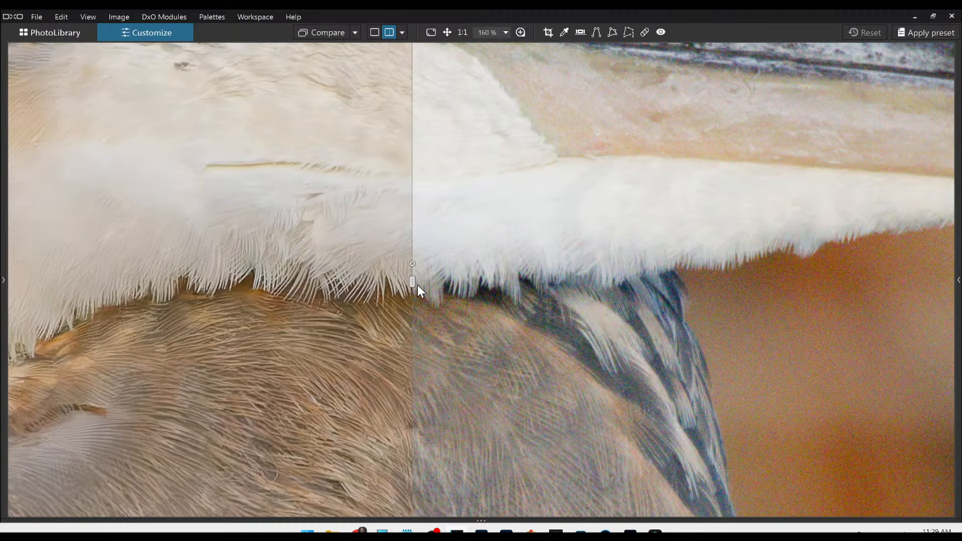
drag(417, 283, 782, 285)
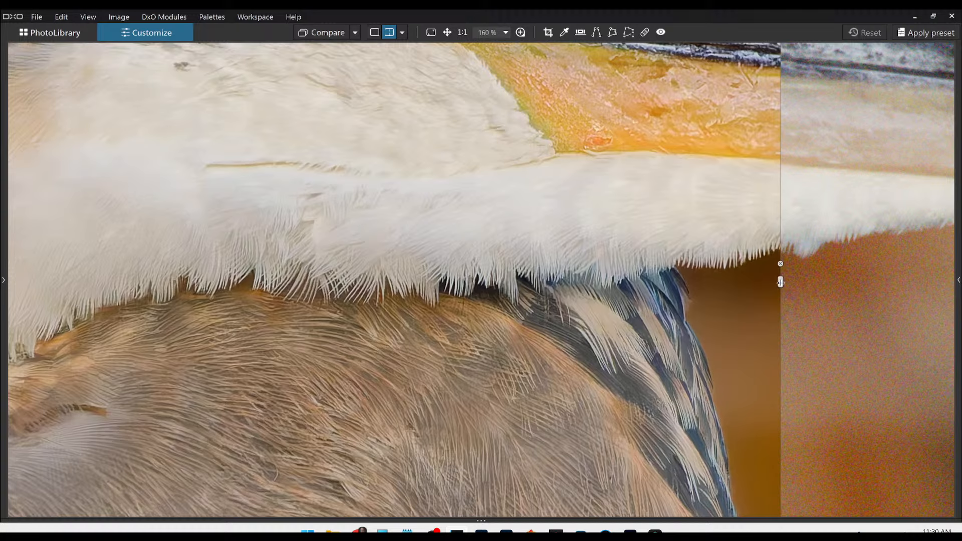
Examine the cheek, eye and beak base on both sides of the split divider, and return to the single-image view.
drag(404, 353, 498, 356)
drag(398, 239, 436, 309)
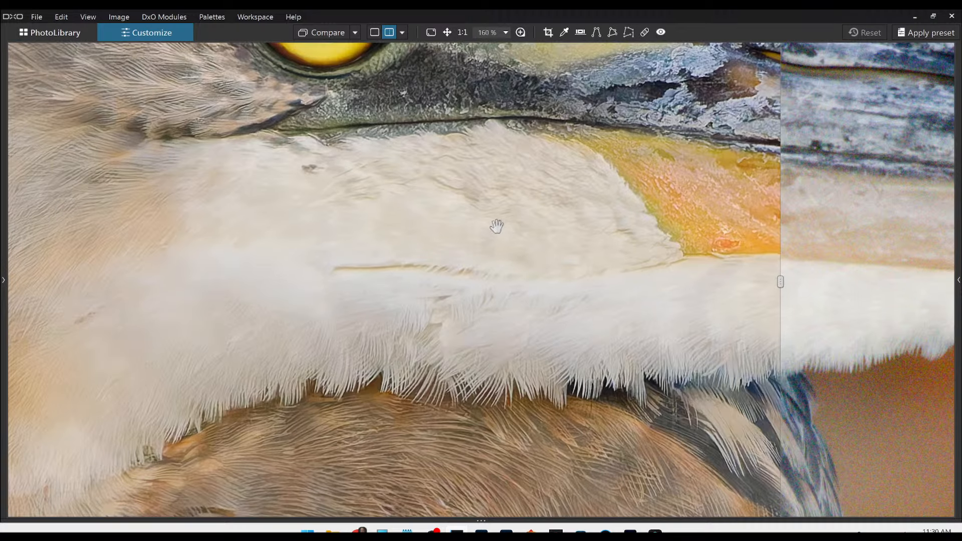
drag(496, 223, 561, 378)
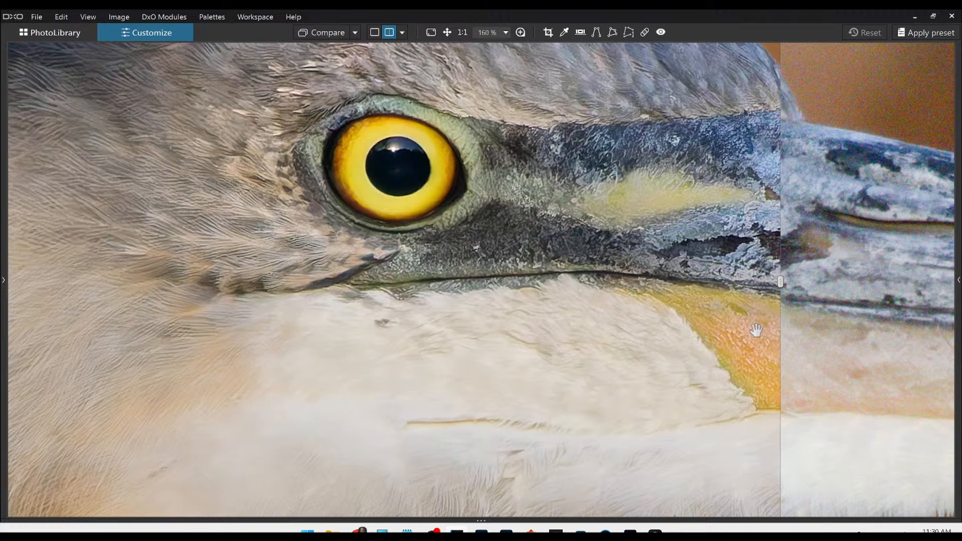
drag(781, 282, 608, 346)
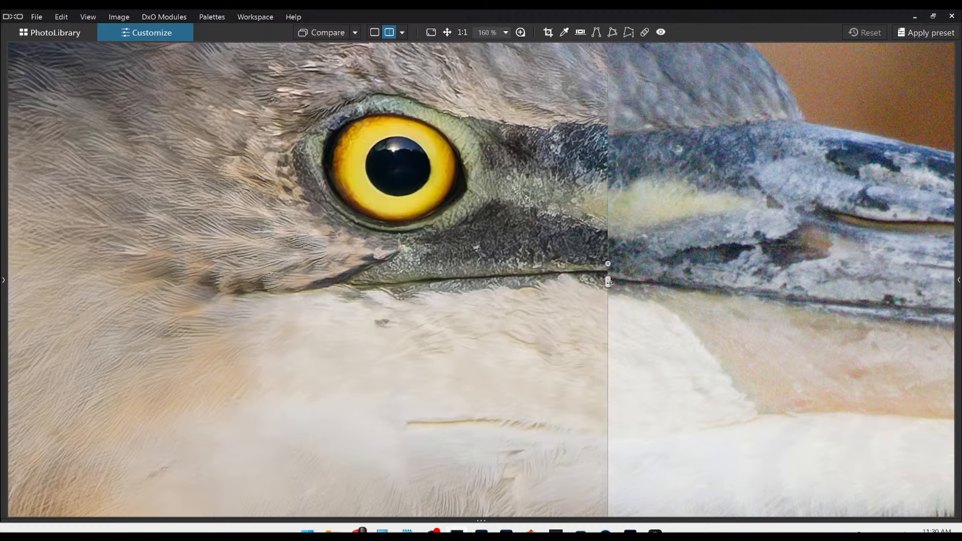
drag(607, 282, 503, 281)
scroll(493, 357, down, 6)
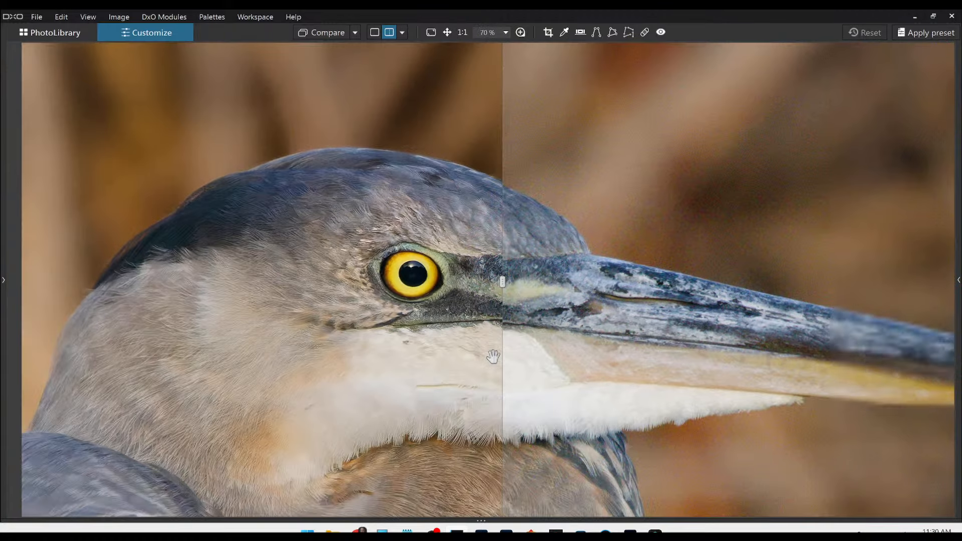
scroll(493, 357, down, 2)
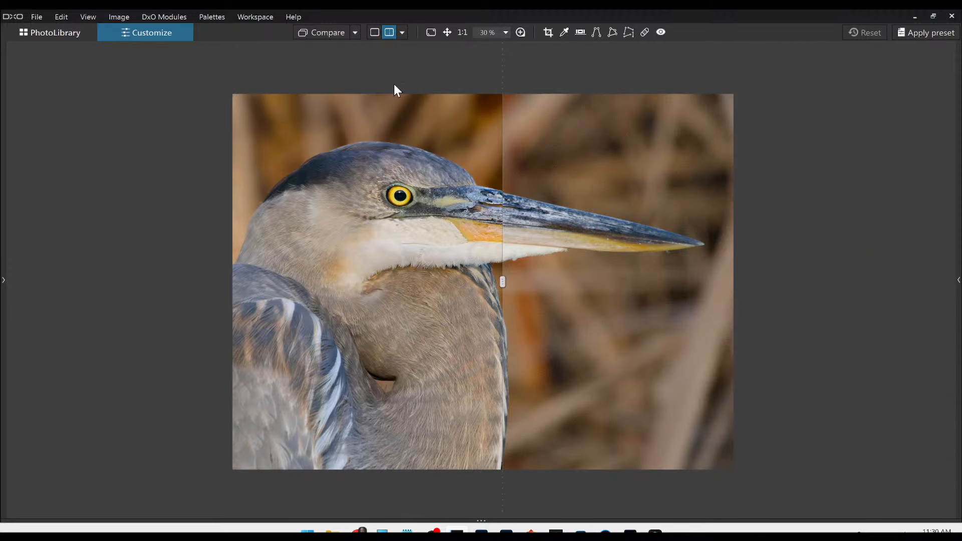
click(375, 32)
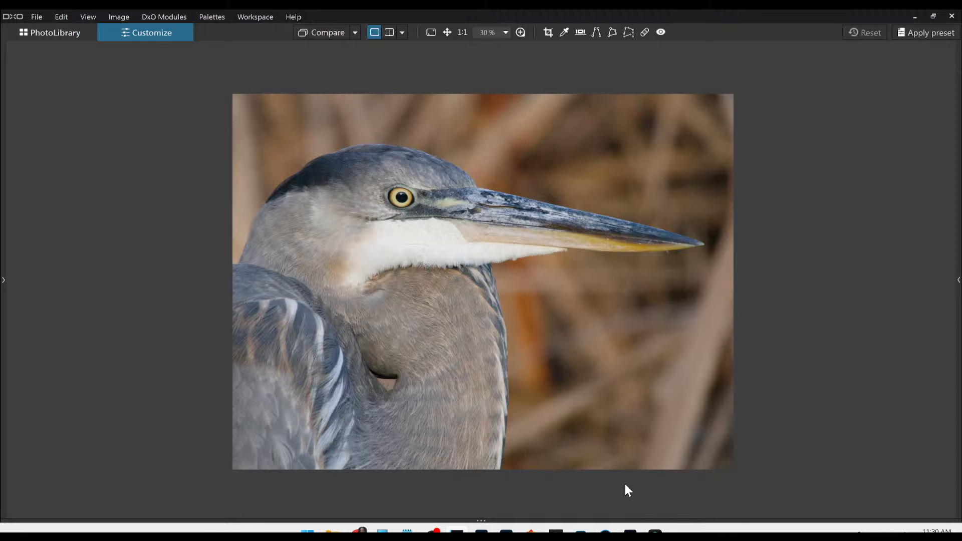
Open the next photo, the peppercorns, bring back the palettes and apply the preset 00000 demo Rob Default.
key(Right)
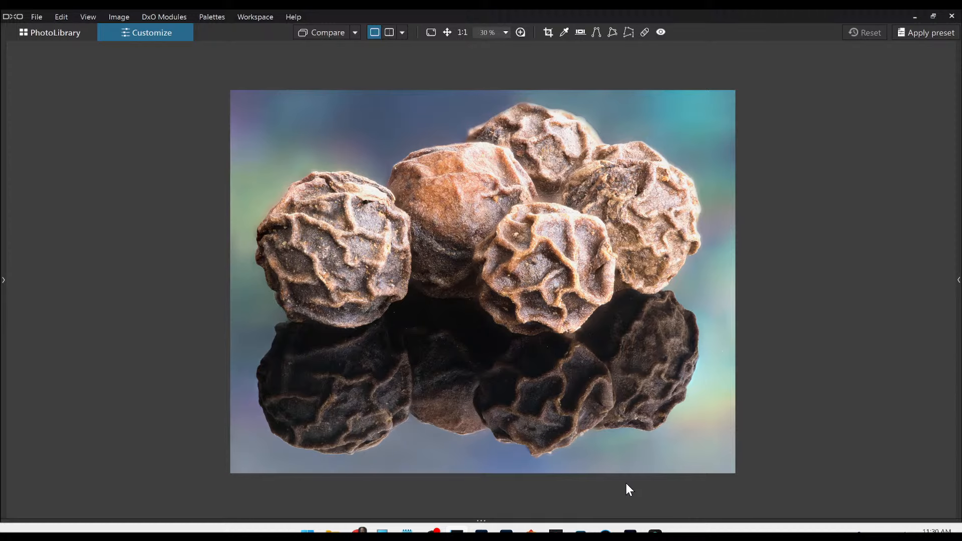
key(F9)
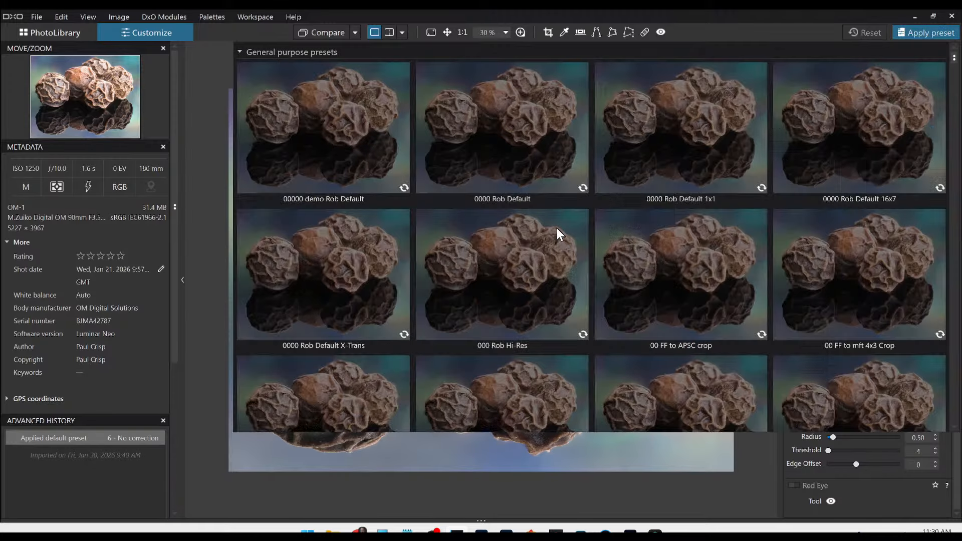
click(318, 158)
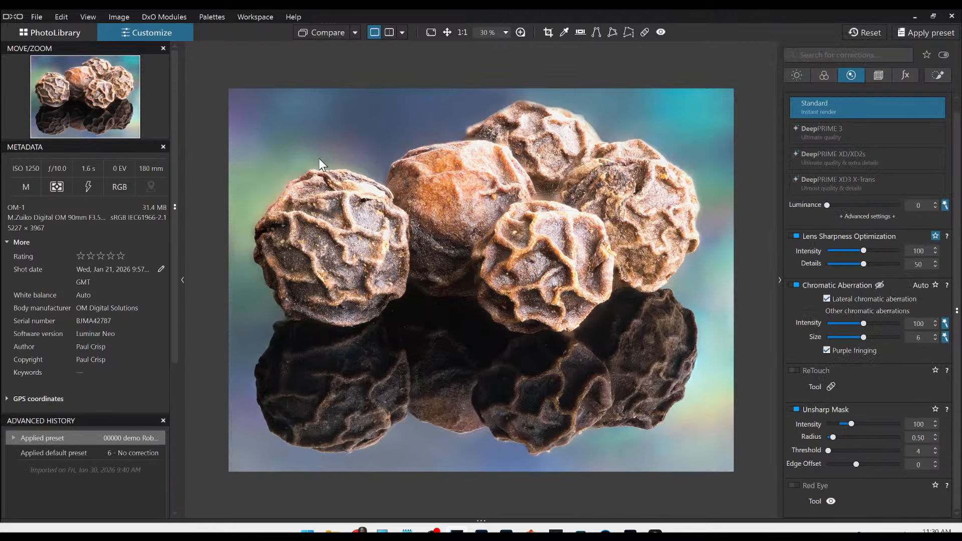
scroll(491, 230, up, 1)
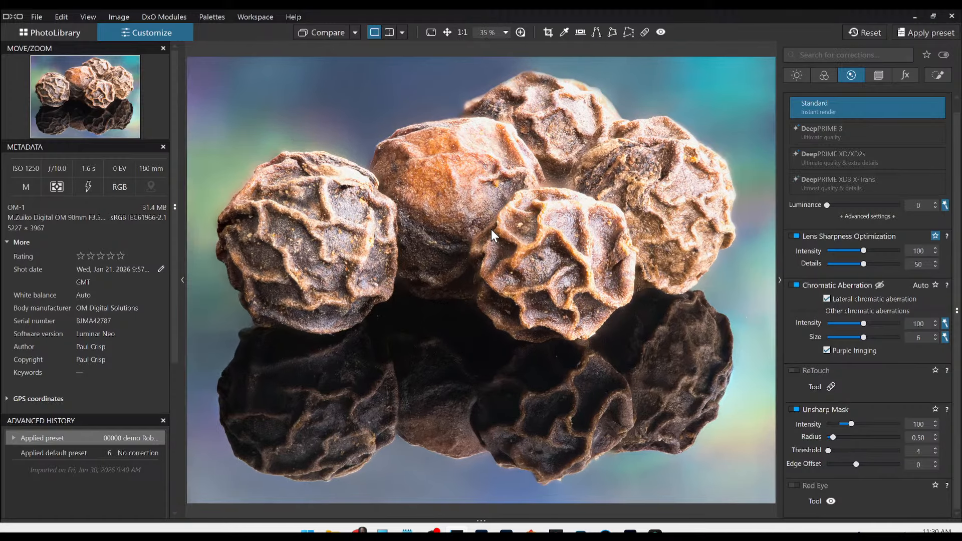
scroll(535, 245, down, 1)
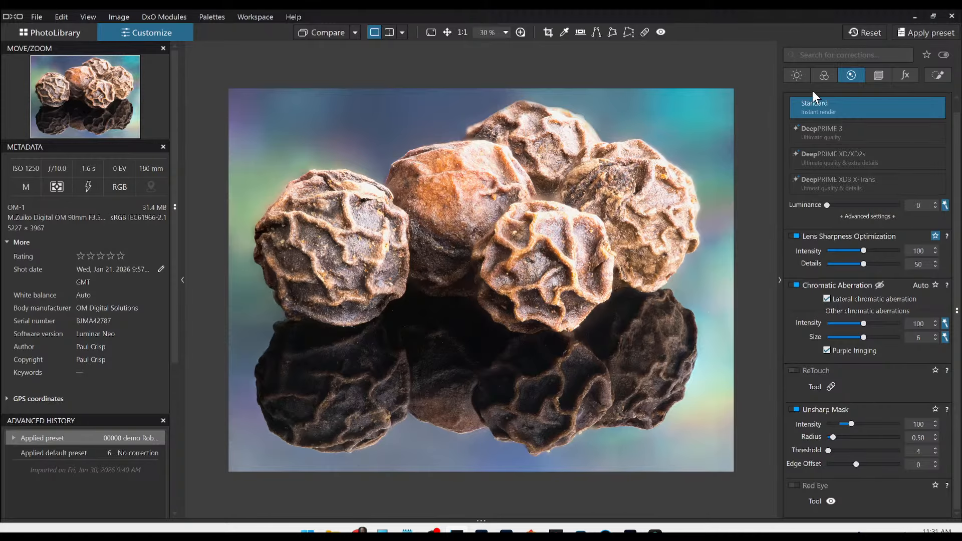
Set the peppercorn photo's Selective Tone highlights to -23, midtones to 17 and blacks to -23.
click(823, 77)
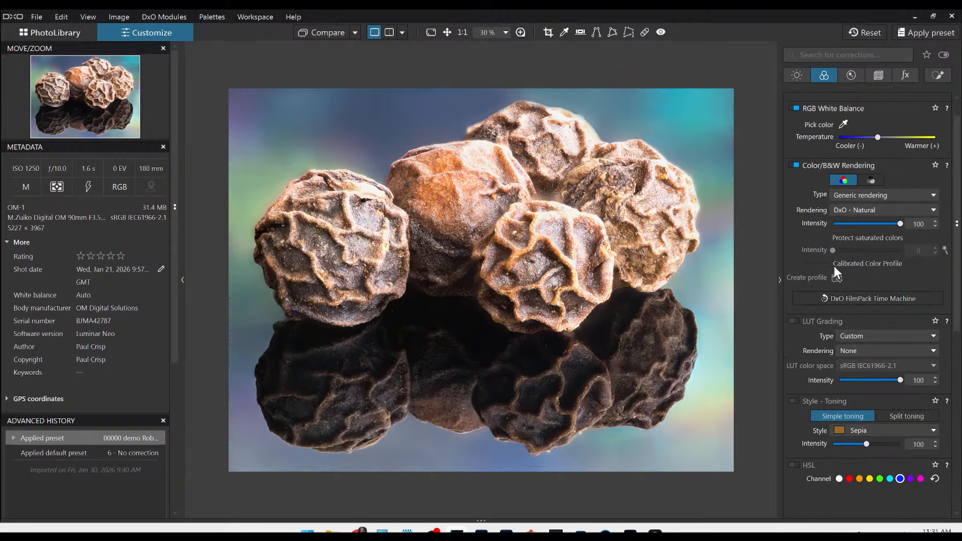
click(801, 76)
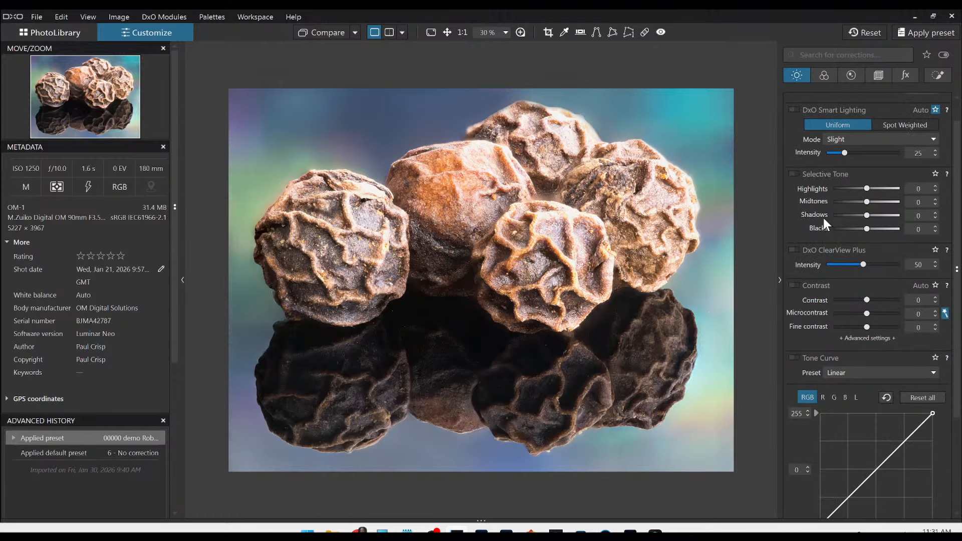
drag(865, 230, 859, 189)
click(835, 264)
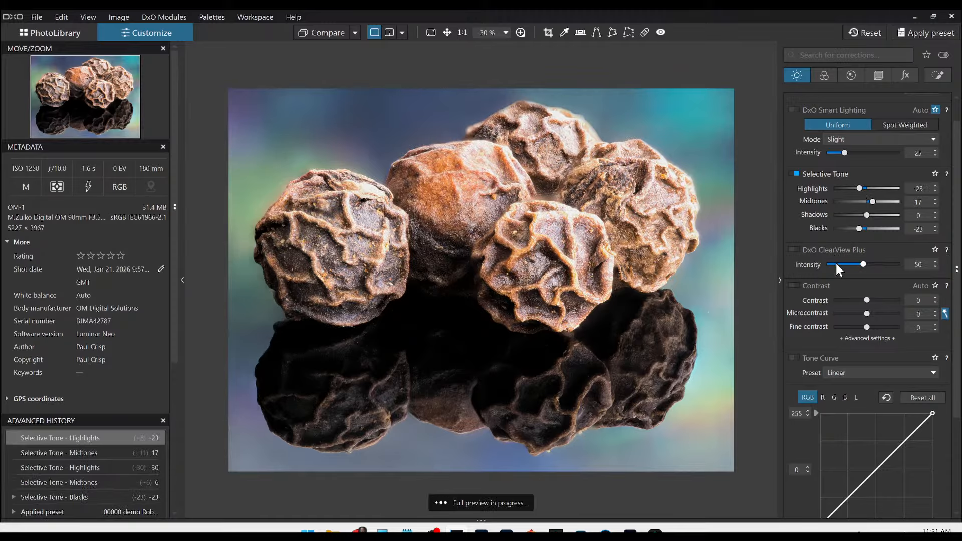
Set the peppercorn photo's DxO ClearView Plus intensity to 30 and enable Contrast with microcontrast at 5.
drag(838, 264, 849, 265)
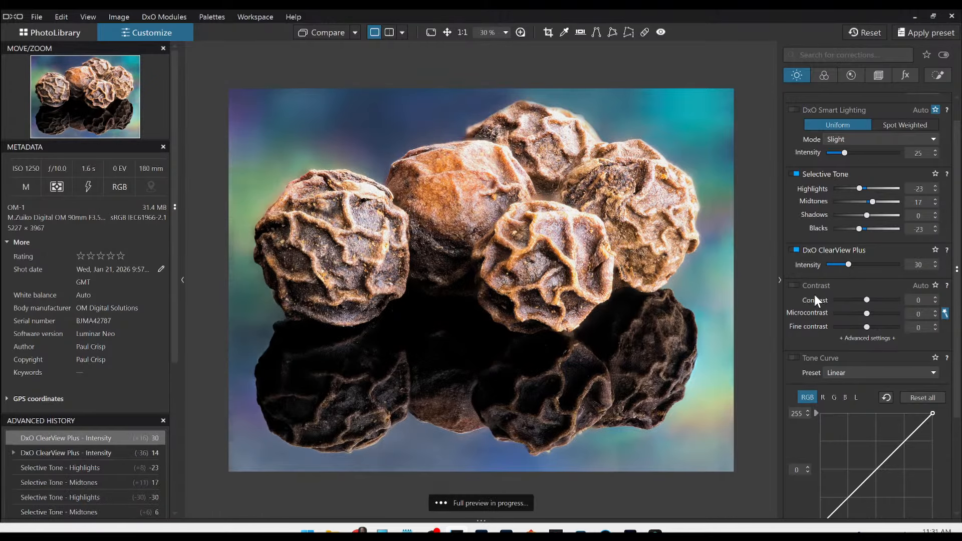
click(800, 286)
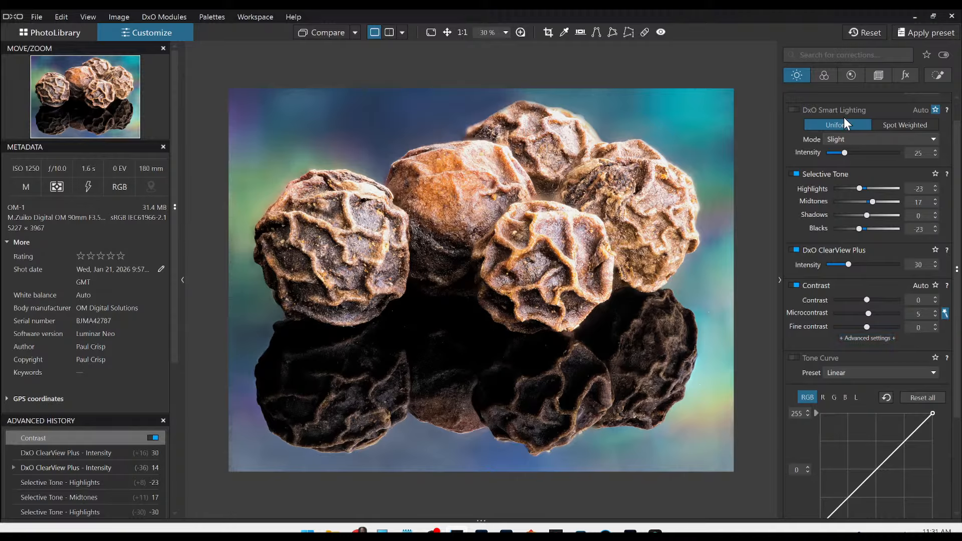
Change the photo's generic color rendering to DxO - Vibrant.
click(824, 80)
click(858, 213)
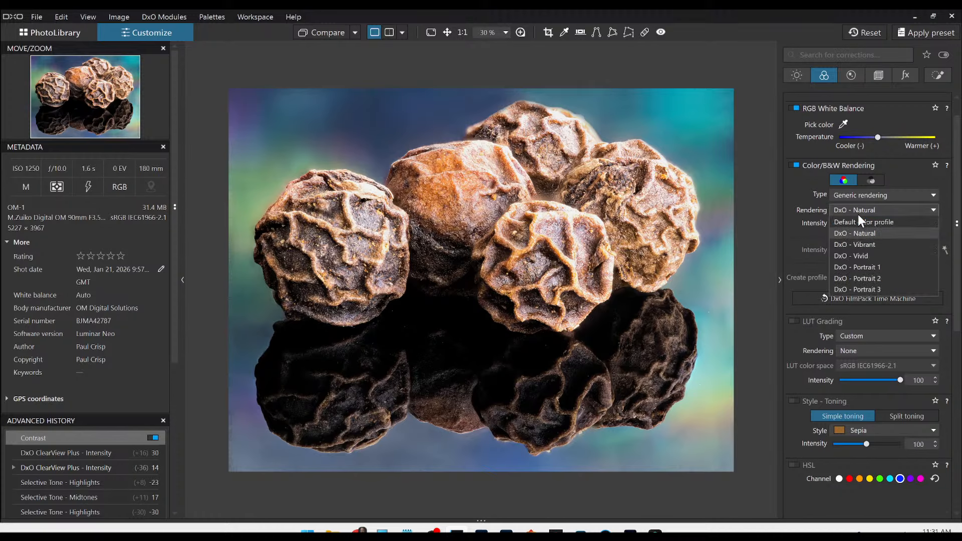
click(858, 245)
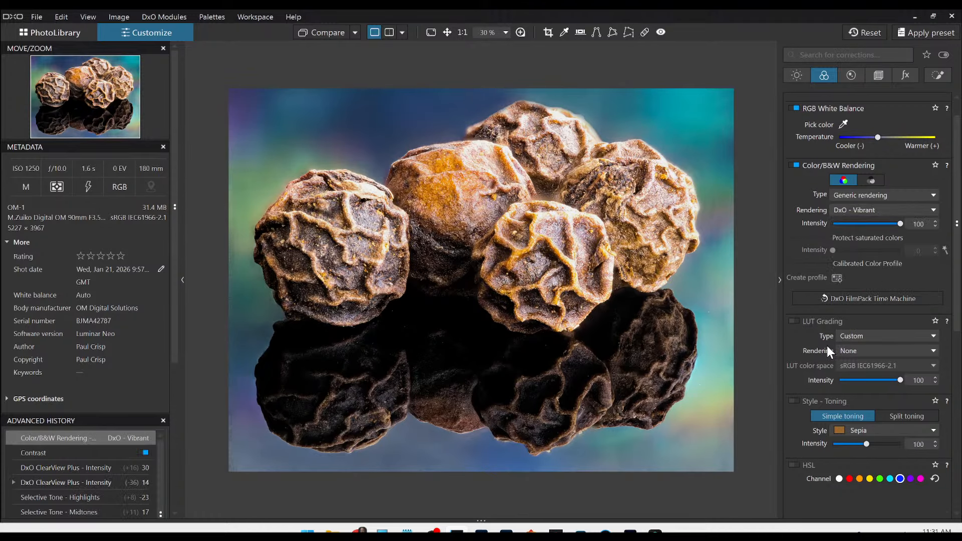
Set the Standard denoising luminance to 31 while checking the noise in the 200% loupe, and close the loupe.
right_click(634, 300)
click(676, 16)
click(672, 448)
click(521, 32)
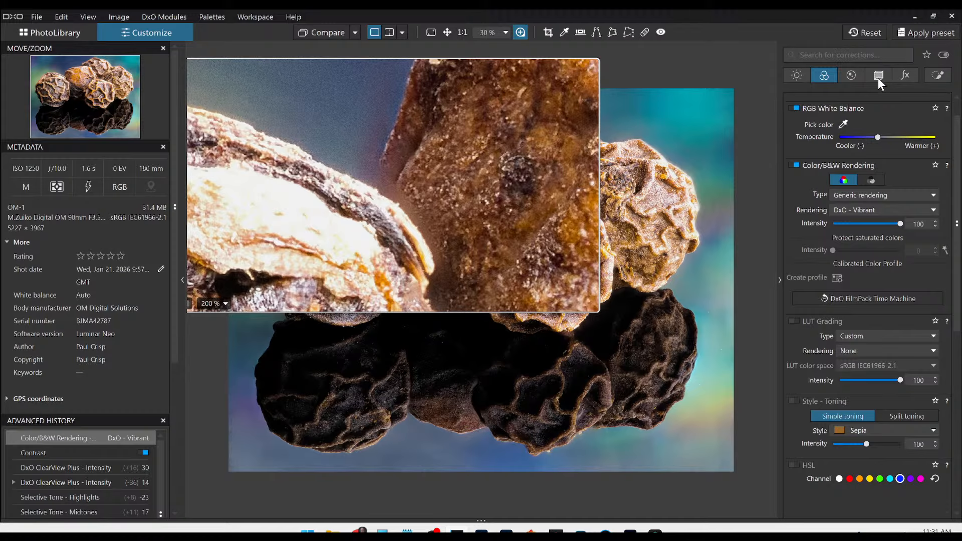
click(854, 76)
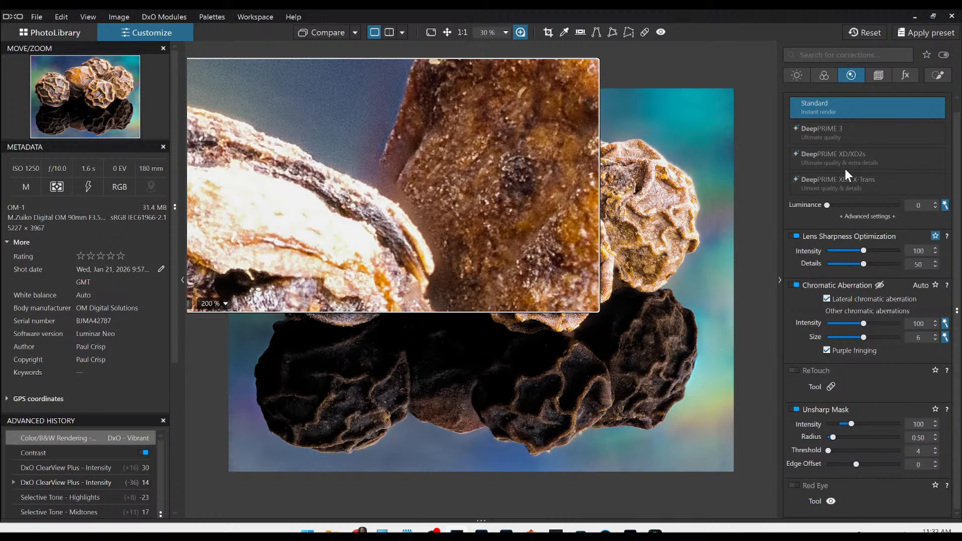
drag(840, 206, 849, 205)
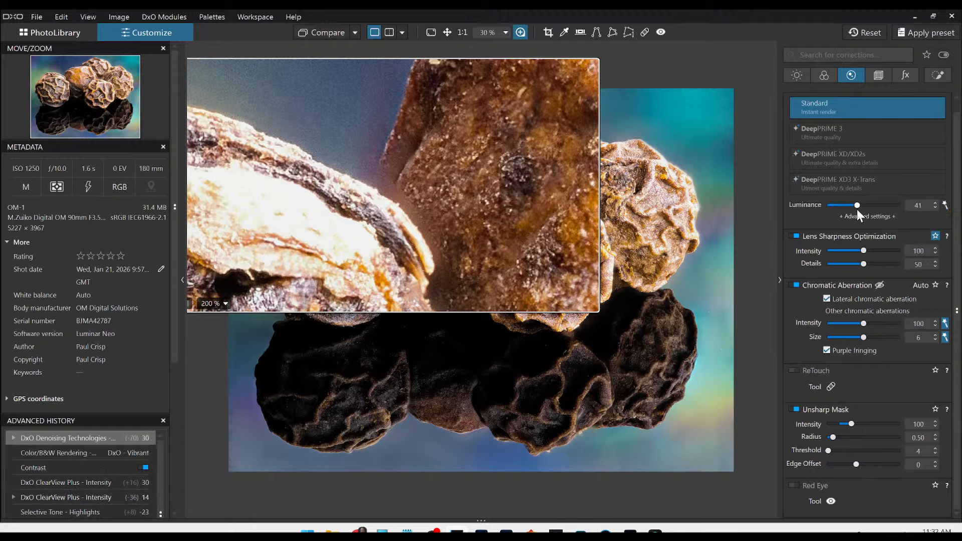
drag(857, 210, 850, 210)
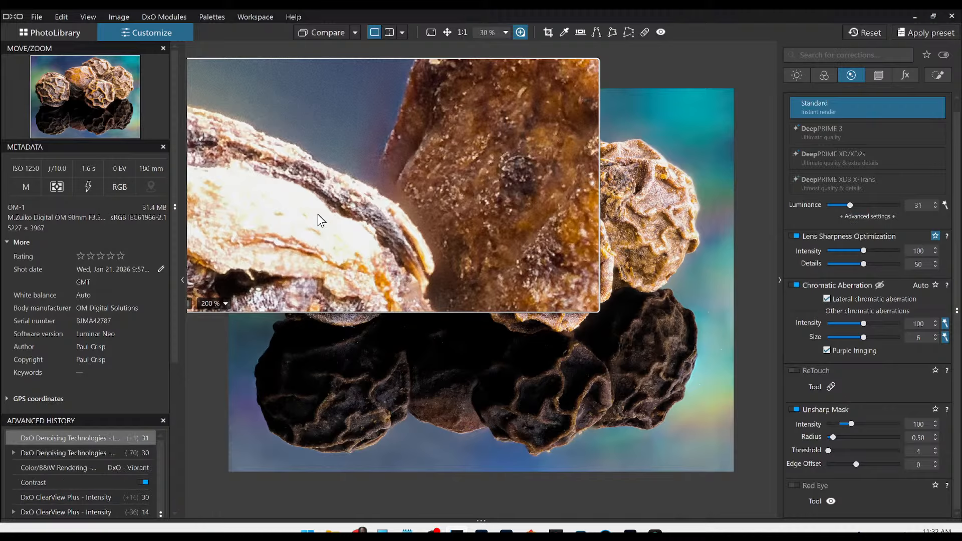
click(521, 33)
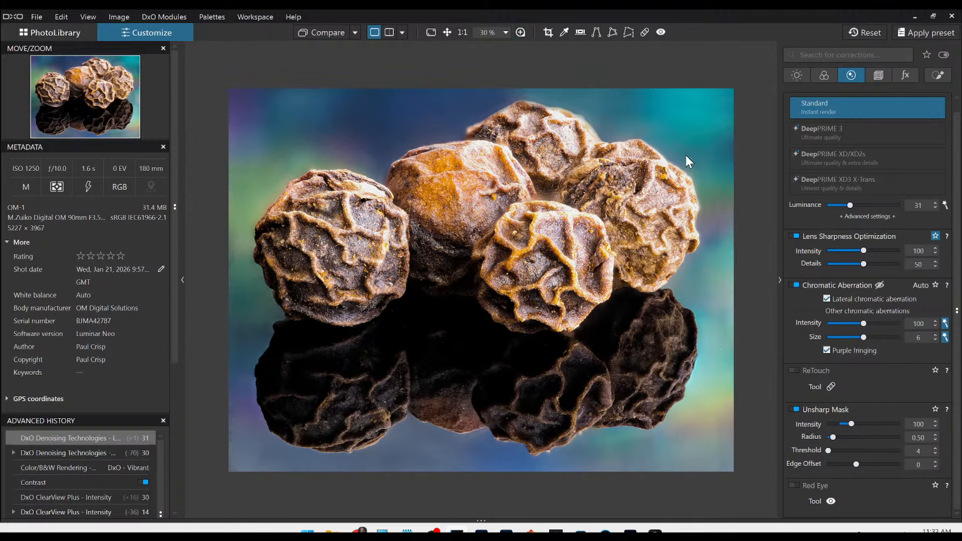
Add a local control line fading from the middle peppercorn into the reflections, sampling the bright upper surface of the leftmost peppercorn.
click(930, 73)
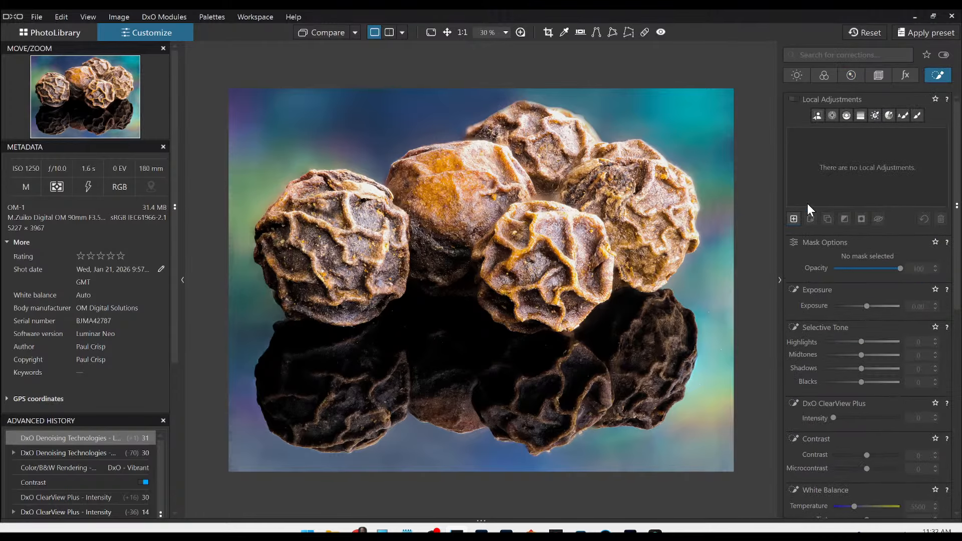
click(847, 116)
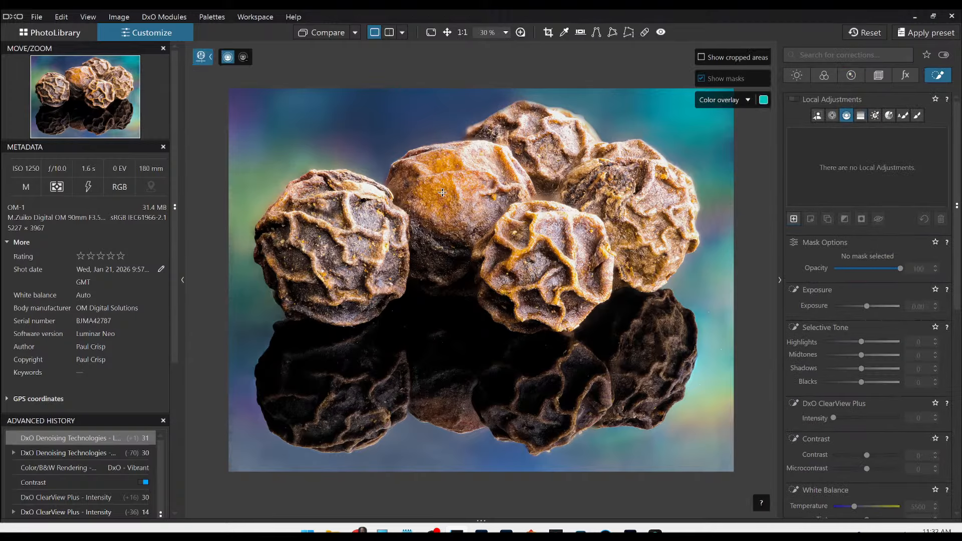
drag(471, 218, 471, 360)
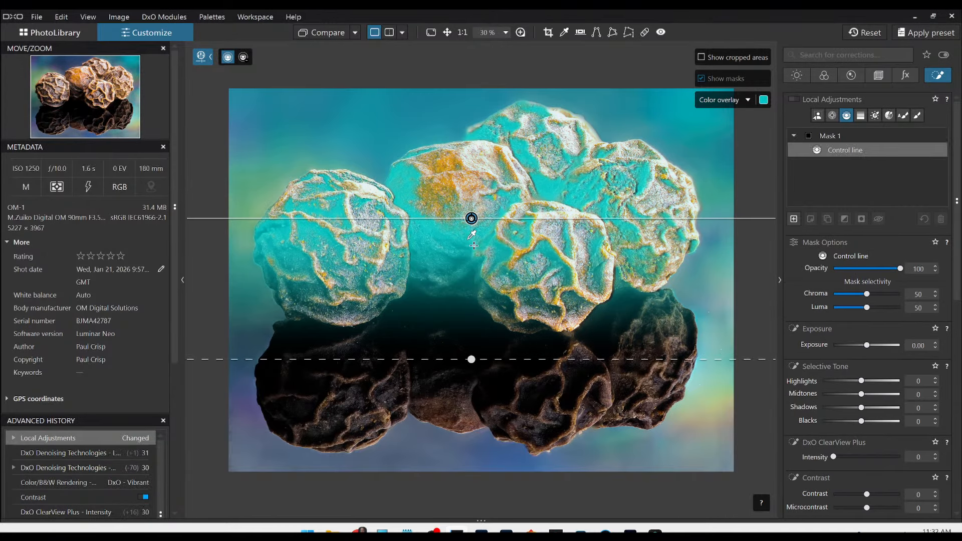
click(380, 189)
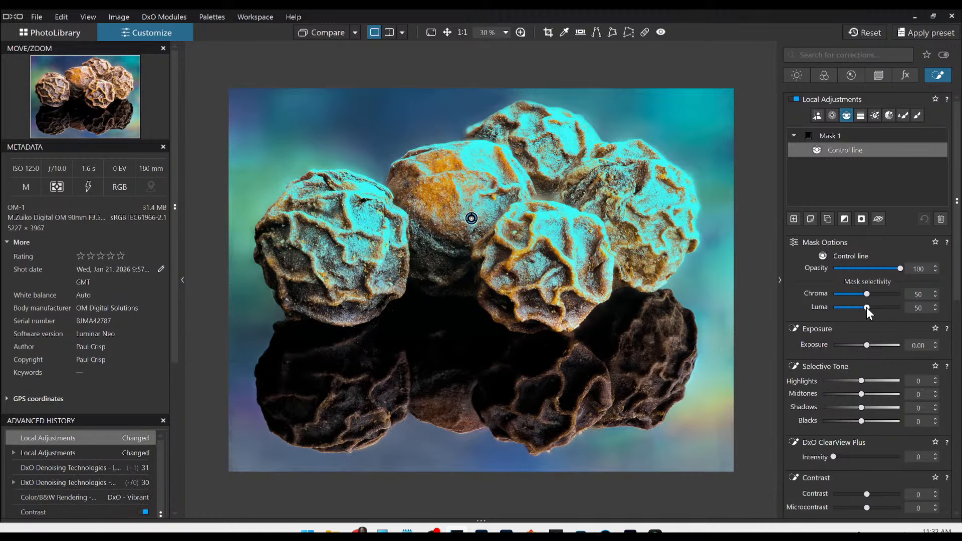
Set the control line's Luma selectivity to 65 and lower its Selective Tone highlights to -27.
scroll(866, 308, up, 1)
scroll(867, 307, up, 1)
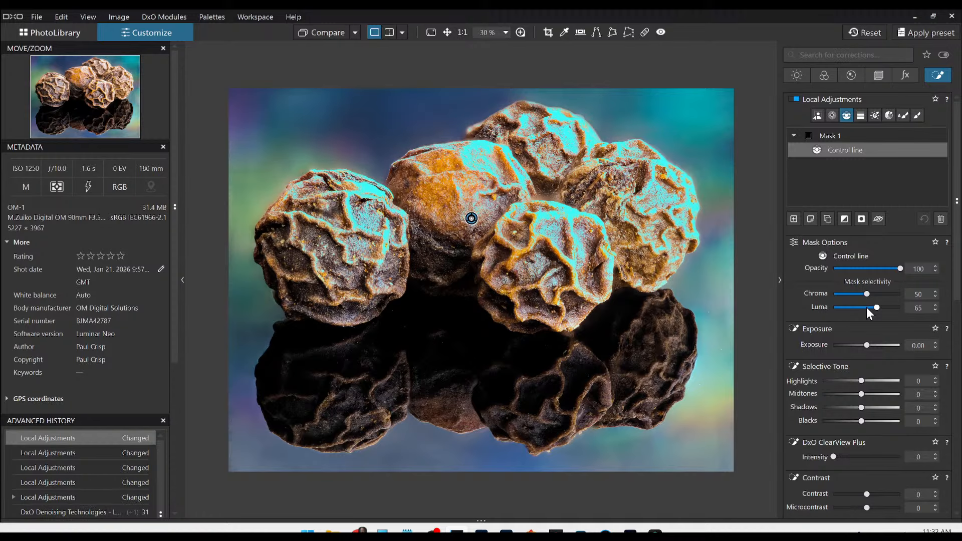
drag(861, 380, 853, 380)
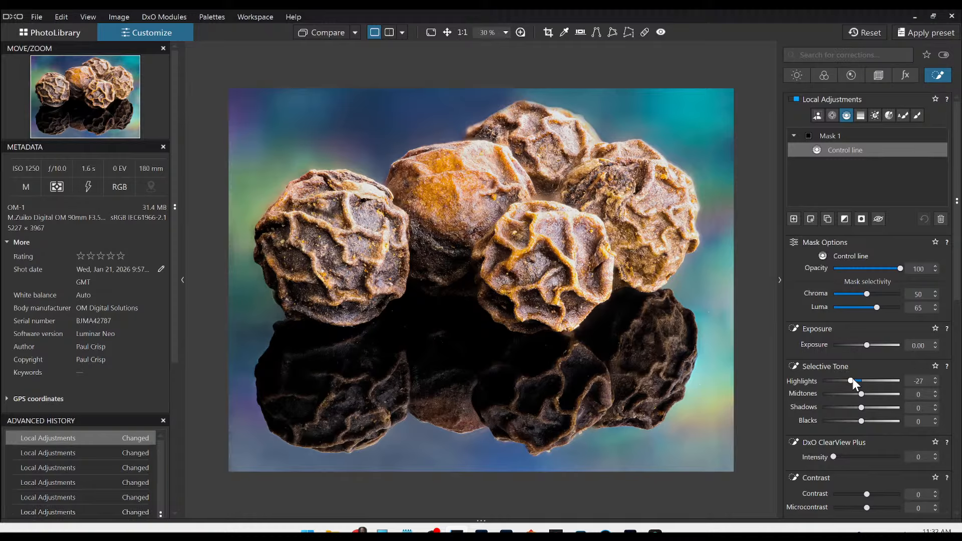
Set the Unsharp Mask intensity to 394 with a radius of 0.50, judging the peppercorn texture in the 200% loupe.
click(522, 33)
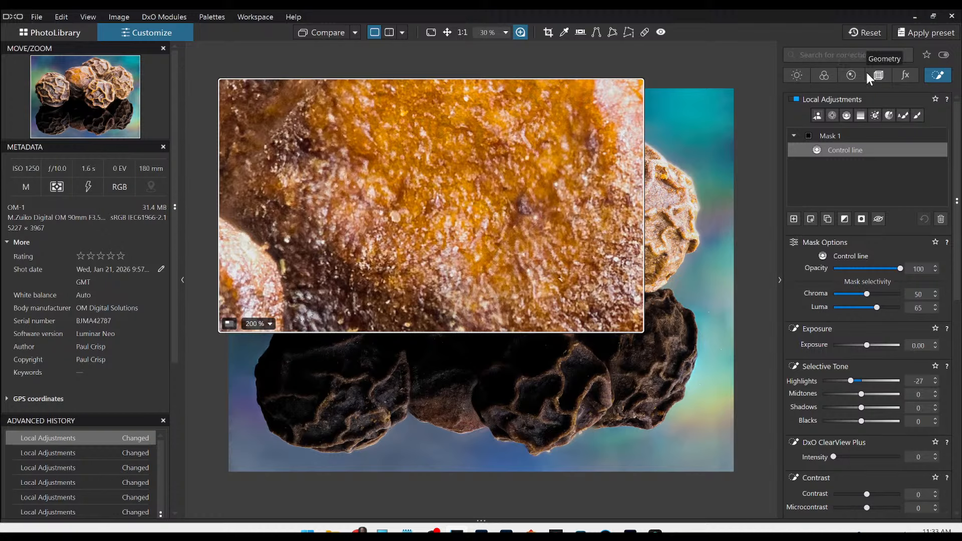
click(851, 75)
scroll(824, 348, down, 1)
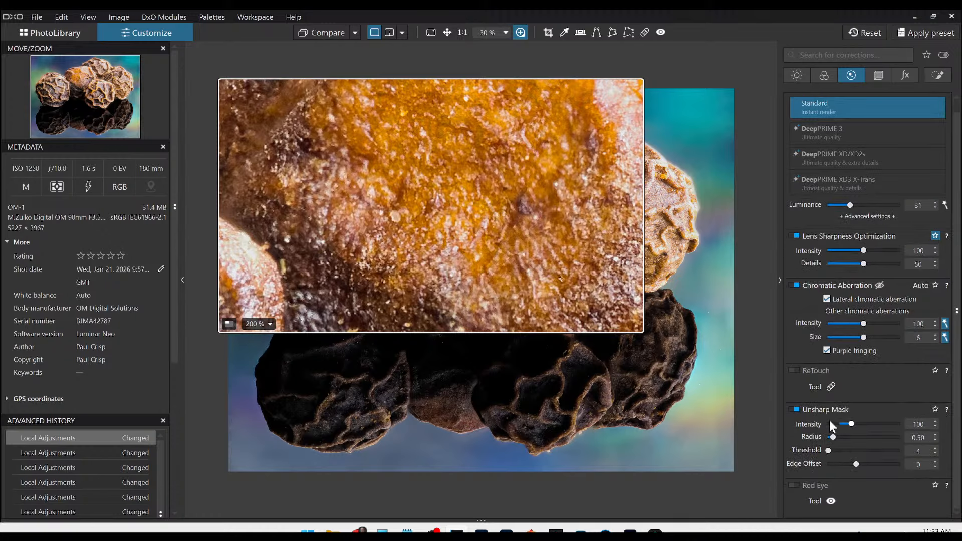
drag(852, 425, 877, 426)
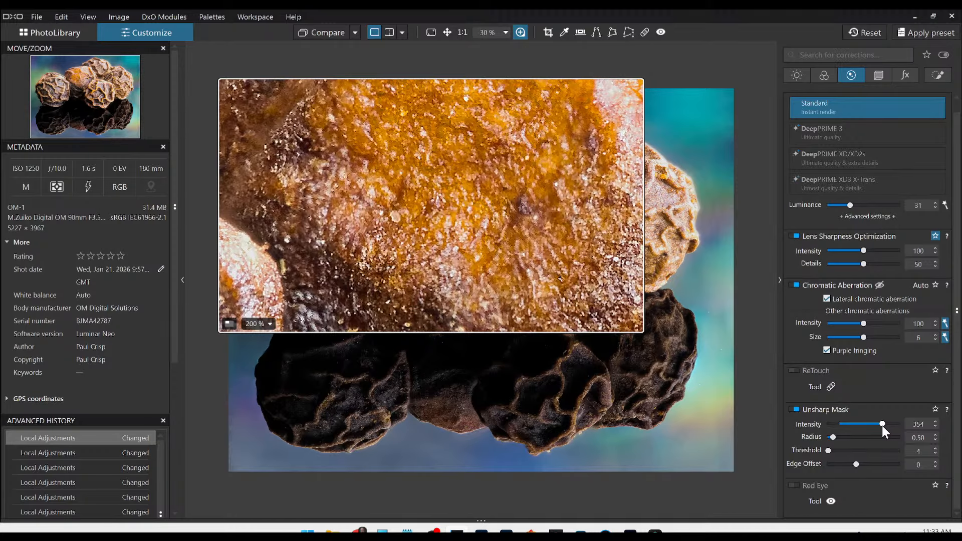
drag(882, 426, 888, 425)
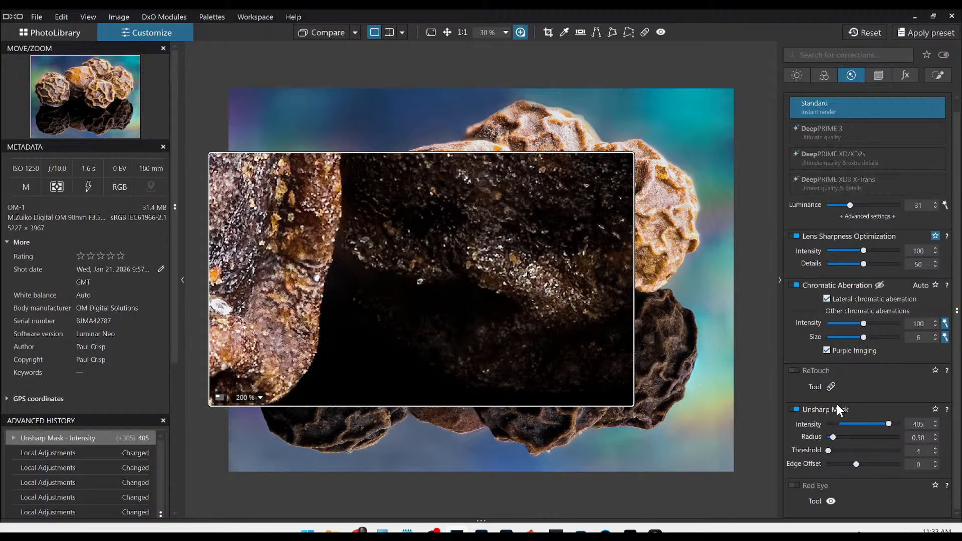
click(832, 437)
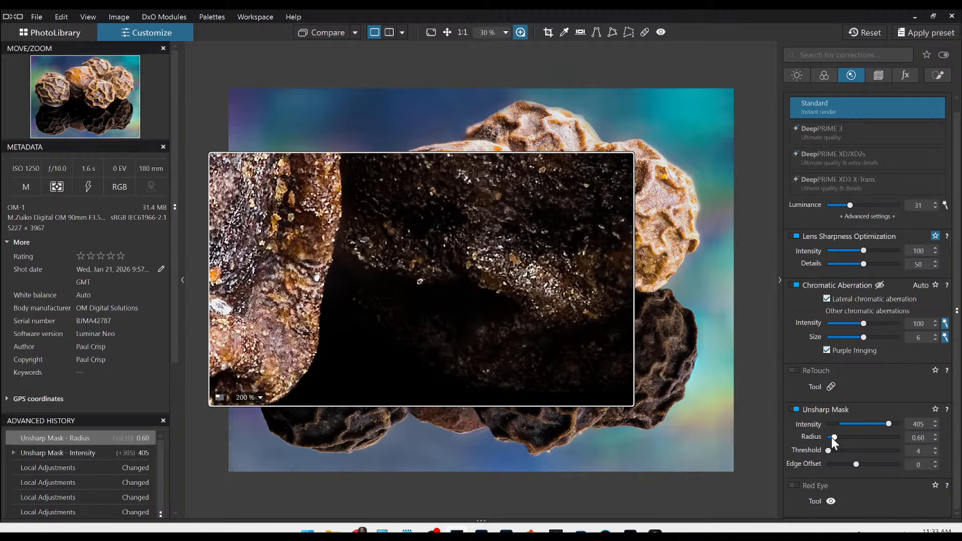
scroll(831, 437, down, 1)
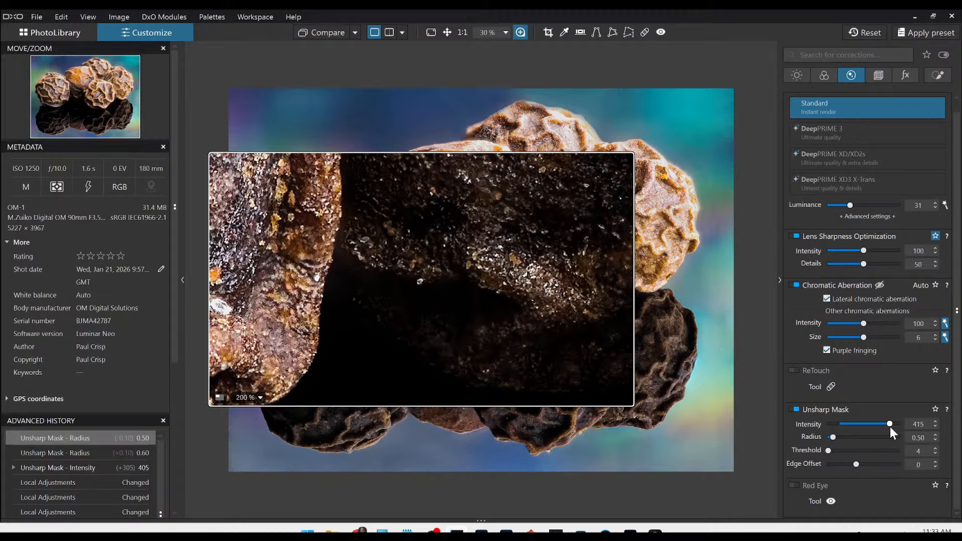
drag(889, 426, 887, 426)
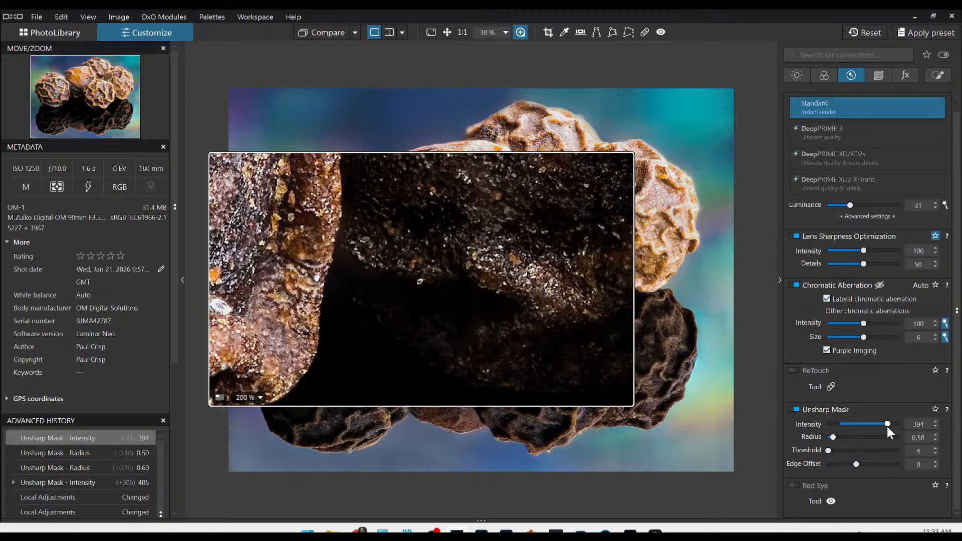
Raise the Unsharp Mask threshold to 7 and check the background noise with the sharpening switched off and on.
click(828, 452)
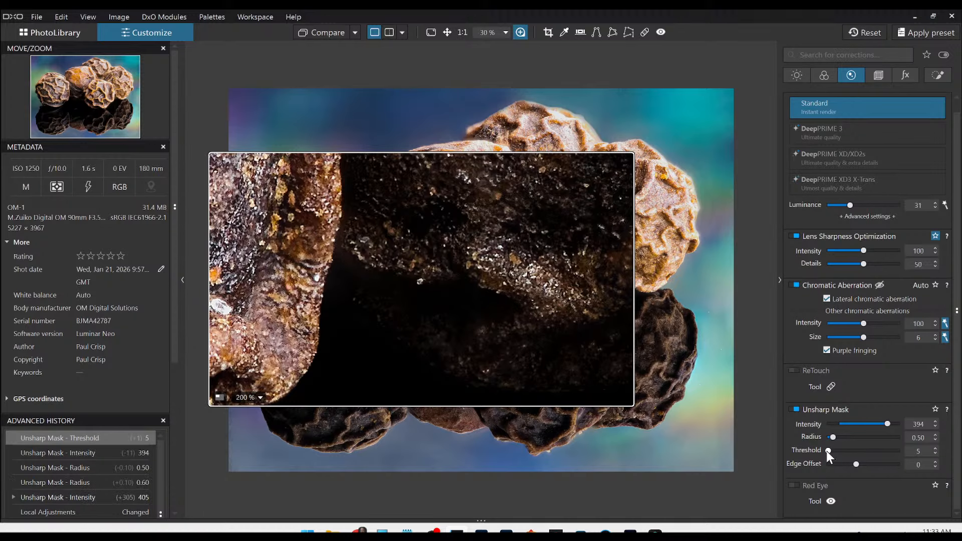
click(827, 451)
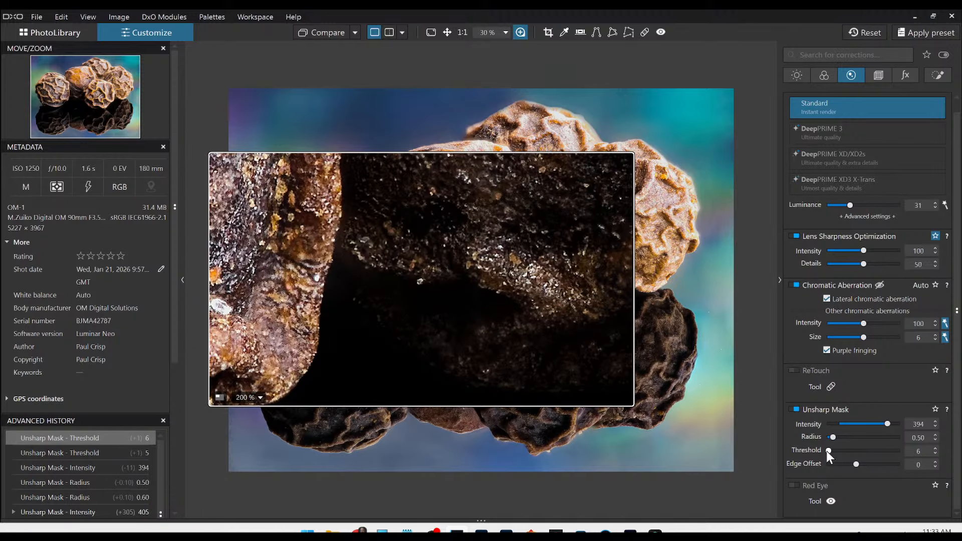
click(826, 451)
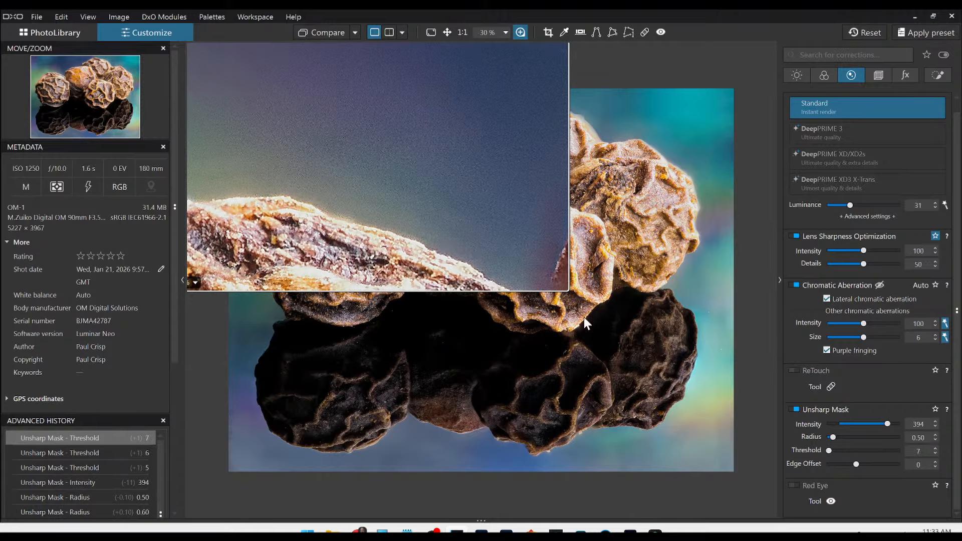
click(796, 408)
click(795, 408)
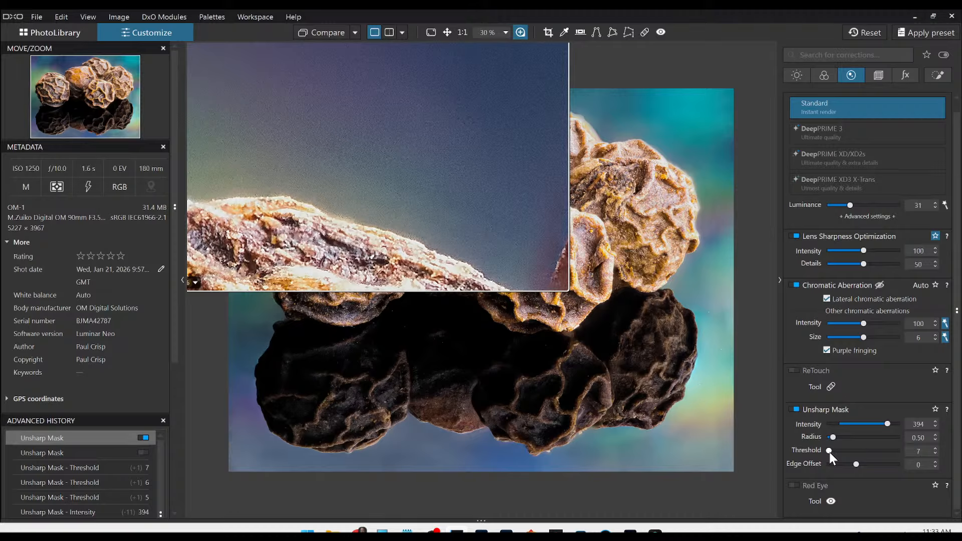
Raise the Unsharp Mask threshold further to 10.
scroll(829, 452, up, 1)
scroll(828, 452, up, 1)
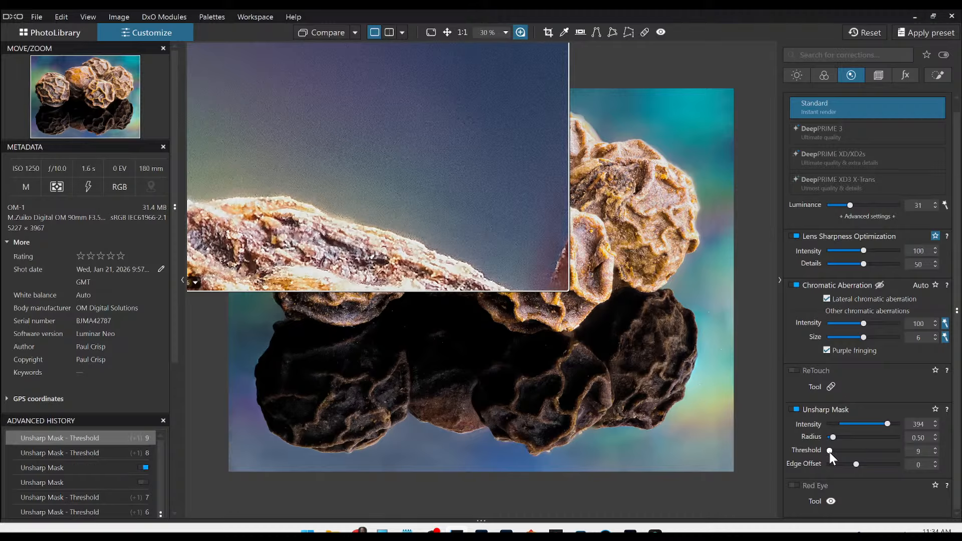
mouse_move(830, 452)
mouse_down()
mouse_move(885, 453)
mouse_move(829, 452)
mouse_up()
key(Right)
key(Right)
key(Right)
key(Right)
key(Right)
Compare the magnified background and peppercorn edge with Unsharp Mask off and on, leave it enabled, and close the loupe.
click(793, 409)
click(792, 409)
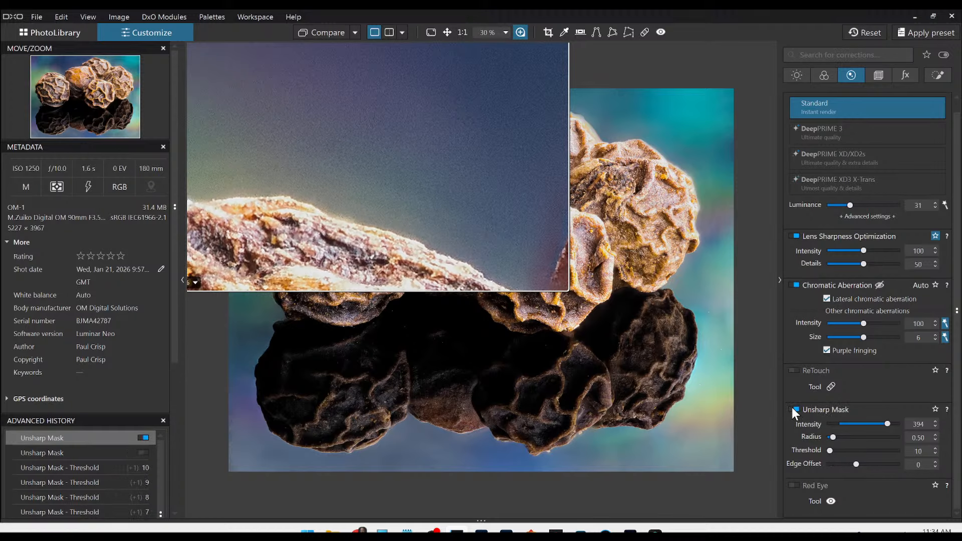
click(792, 408)
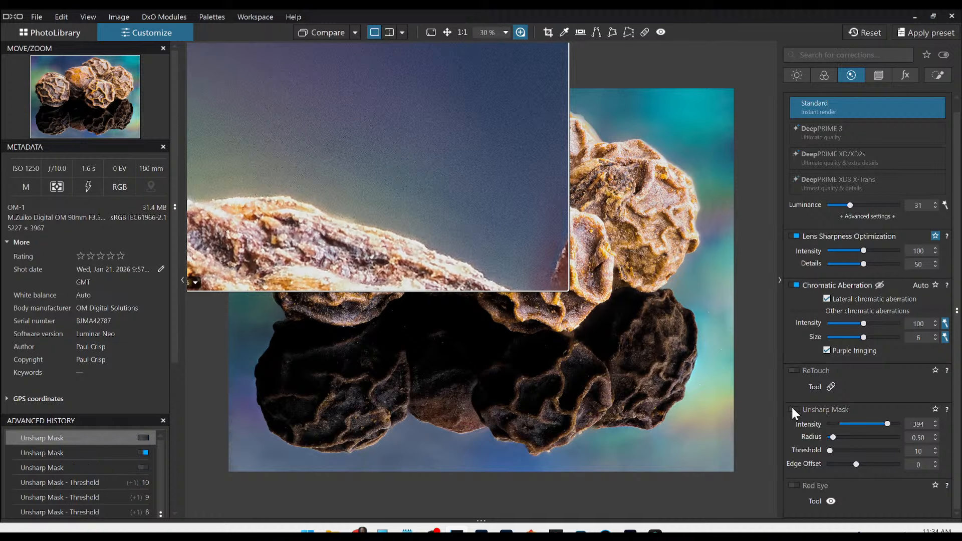
click(792, 408)
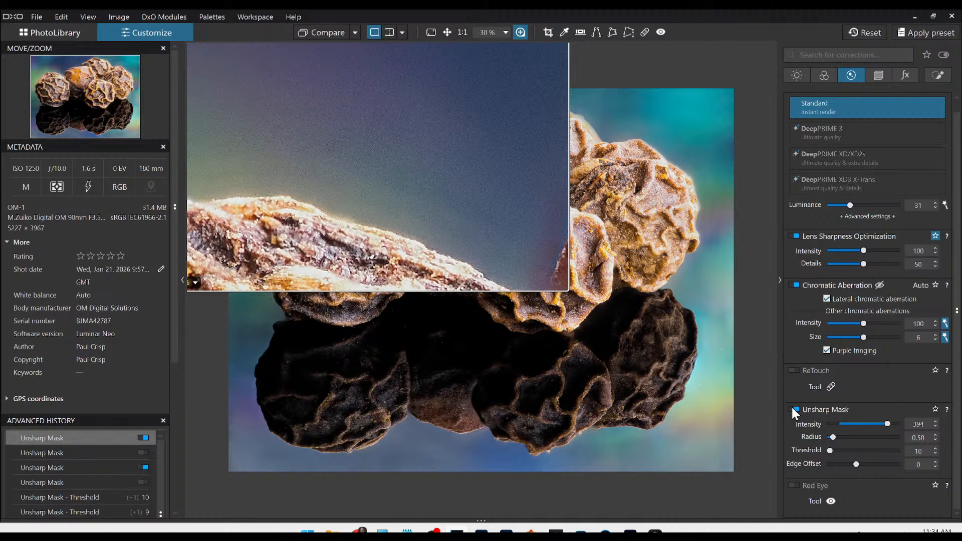
click(519, 30)
Export the peppercorn photo to disk as a quality 100 full-size JPEG in the original image folder with the suffix -dxo.
right_click(500, 264)
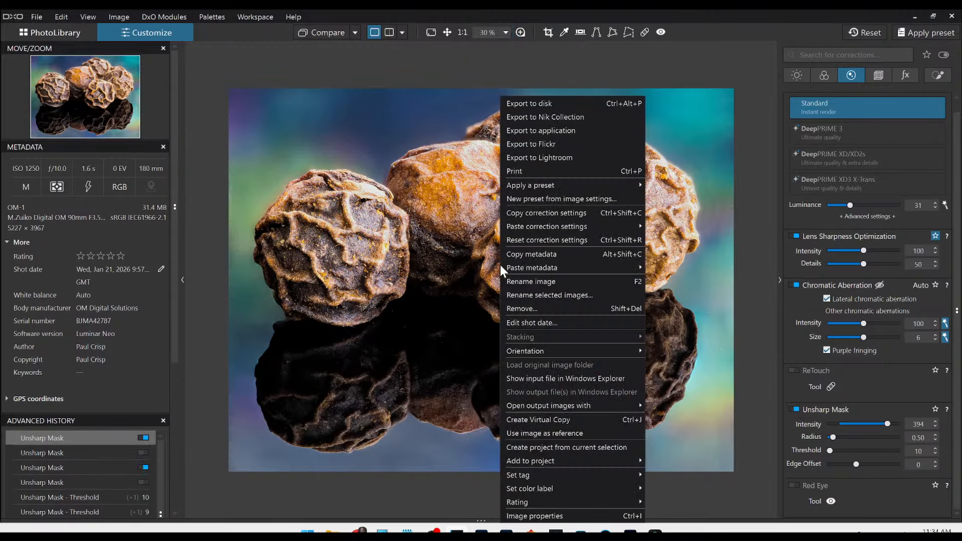
click(545, 103)
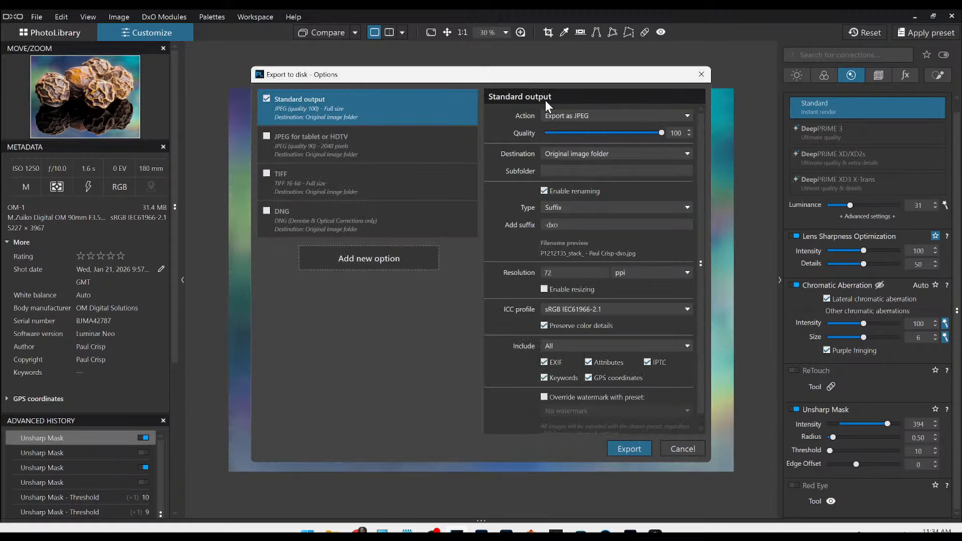
click(633, 444)
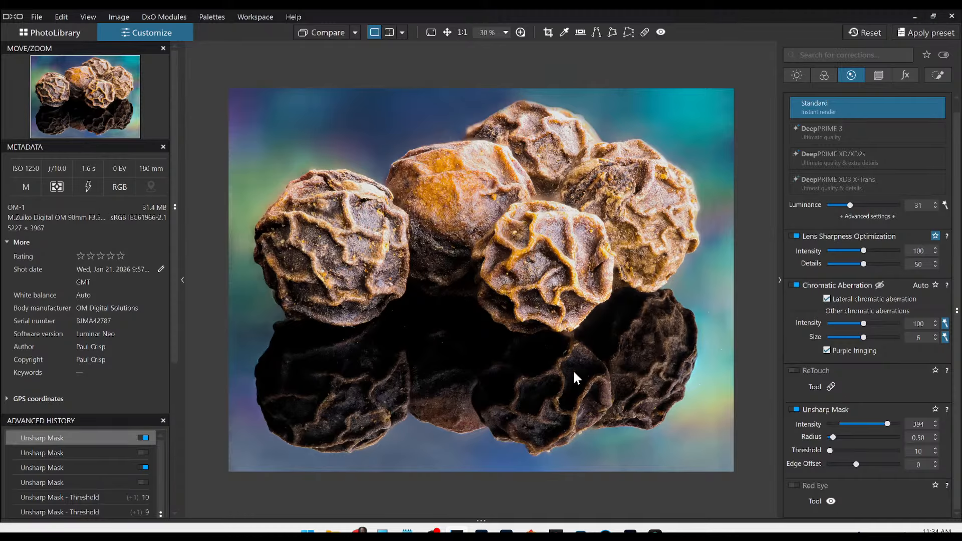
Choose the exported Standard output JPEG as the reference image for comparison.
click(357, 32)
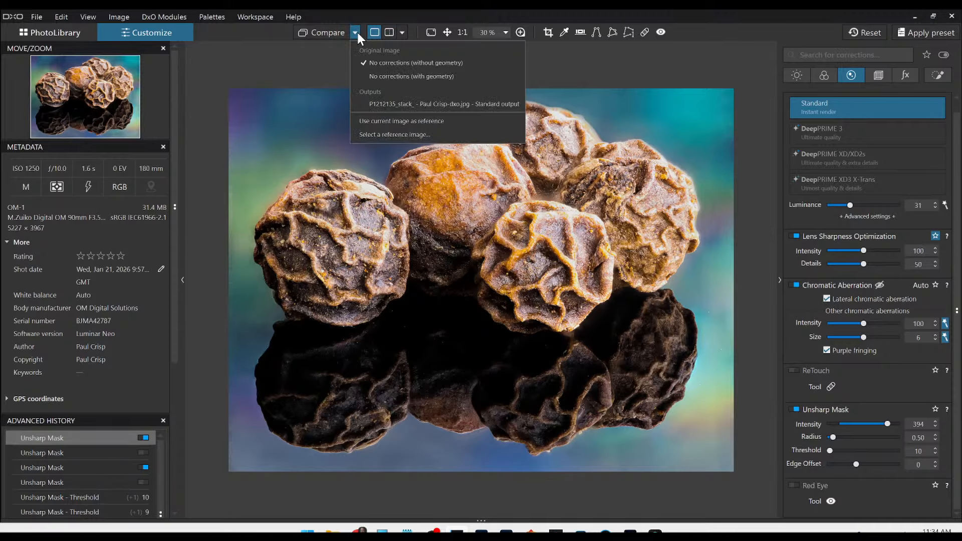
click(382, 104)
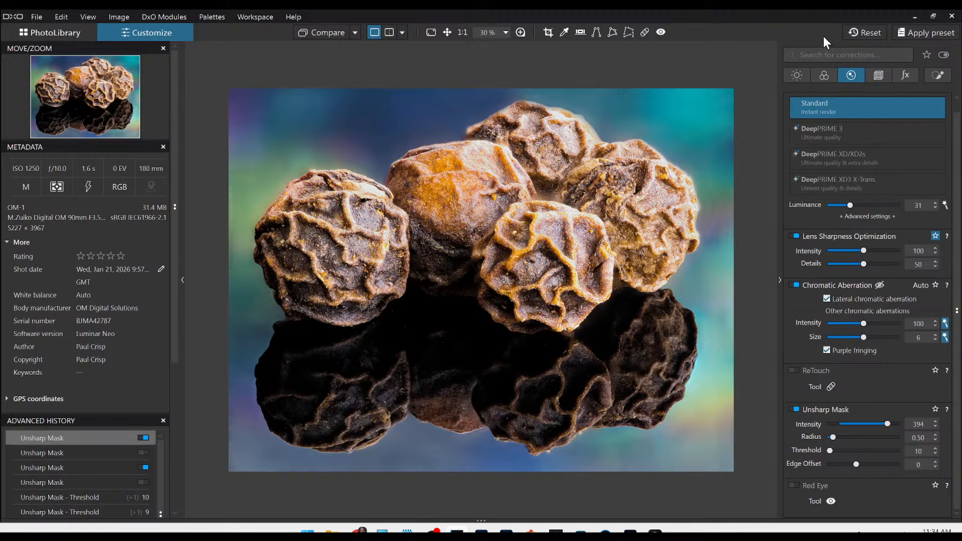
Reset all corrections on the peppercorn photo, hide the side palettes and compare it side by side, left / right, with the exported reference.
click(865, 31)
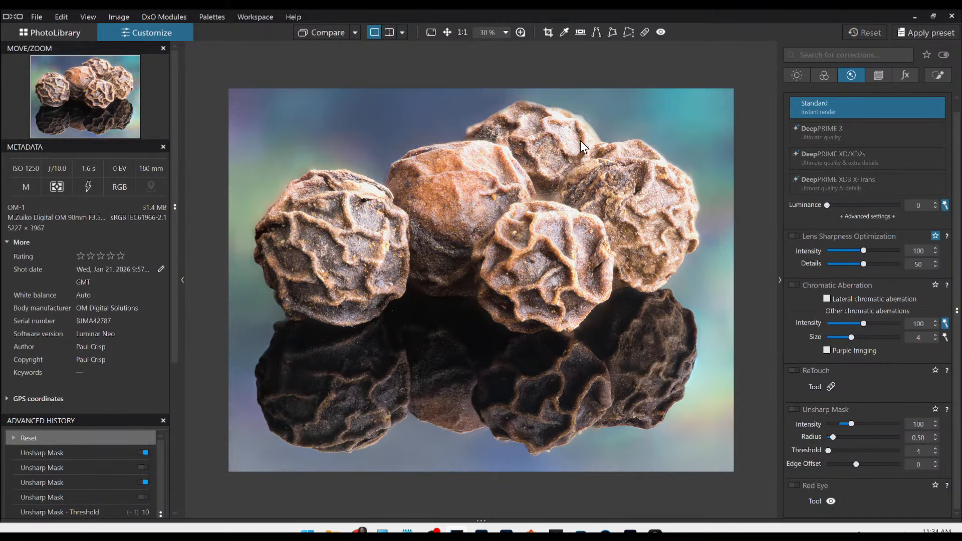
key(Tab)
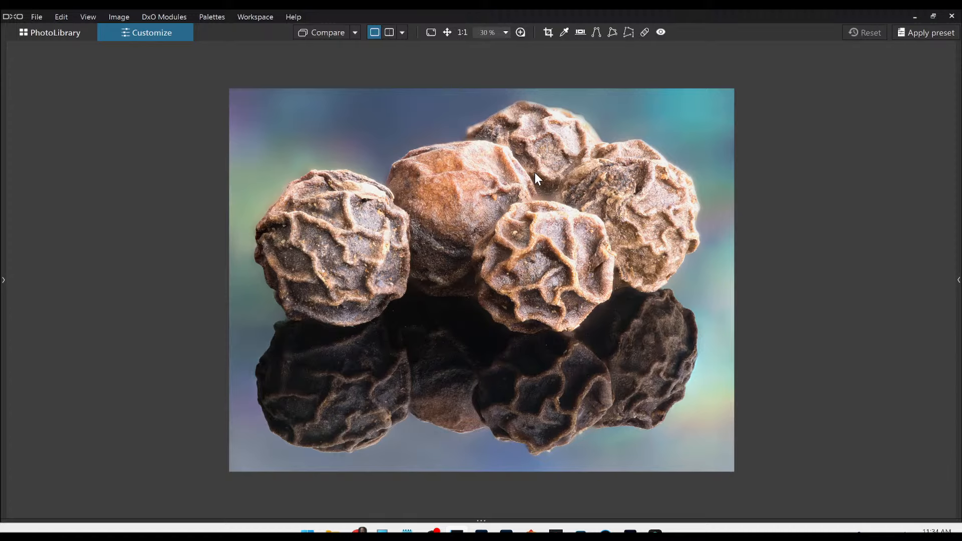
click(400, 32)
click(409, 45)
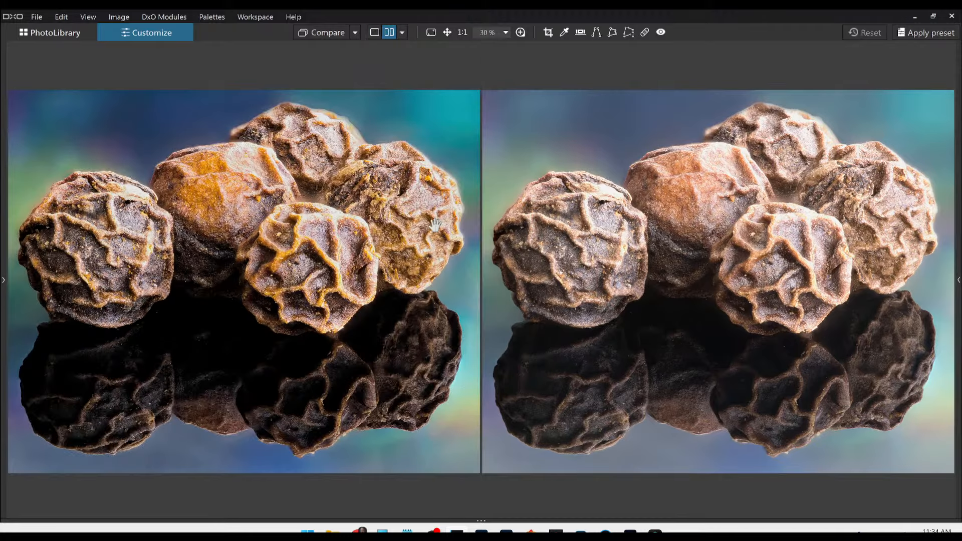
scroll(679, 269, down, 1)
scroll(395, 210, down, 2)
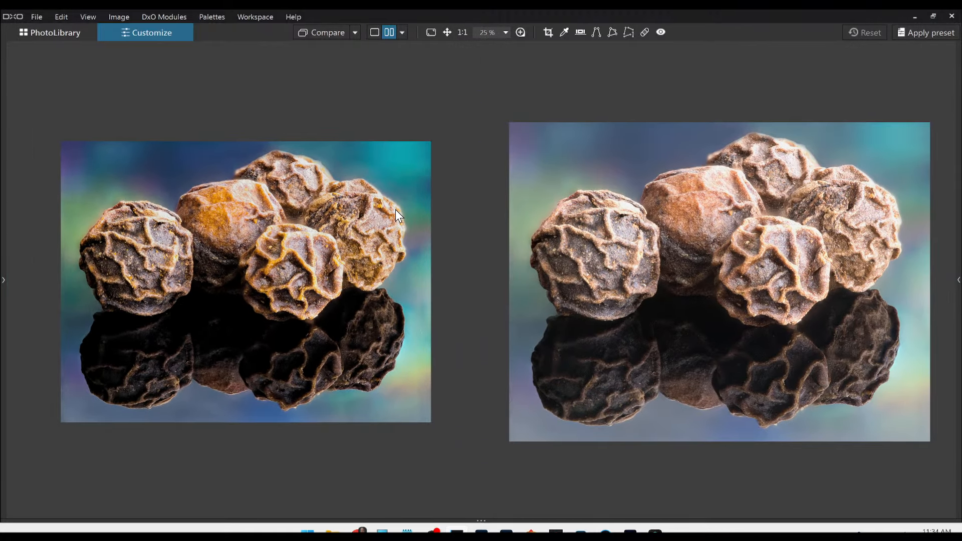
scroll(611, 277, down, 1)
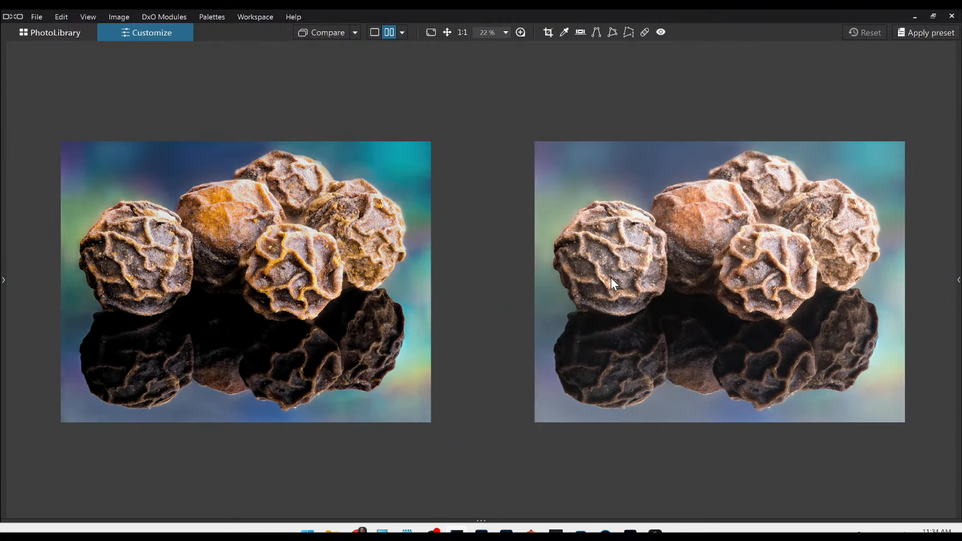
scroll(606, 275, up, 1)
scroll(298, 217, up, 1)
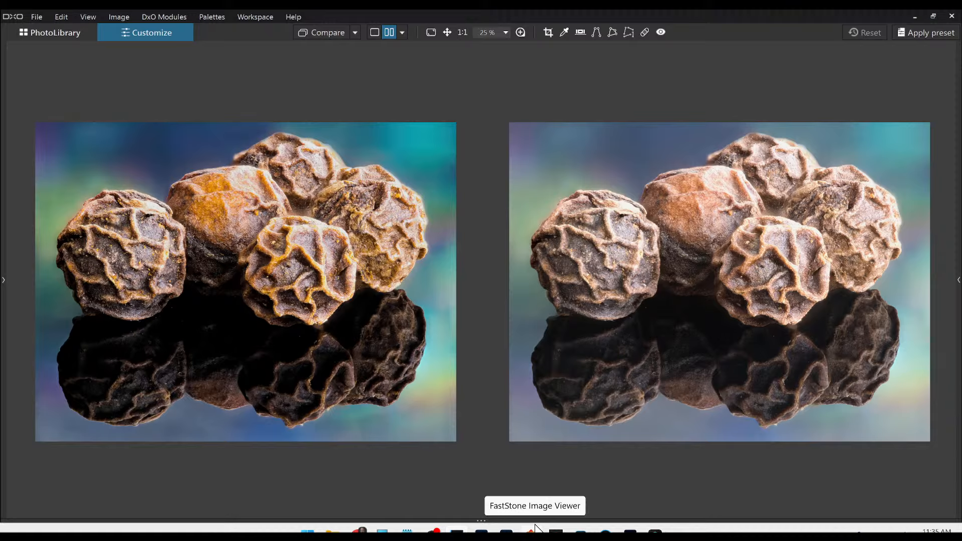
Compare the reset peppercorn photo with the reference in left / right split view, examining magnified detail on both sides of the divider.
click(403, 32)
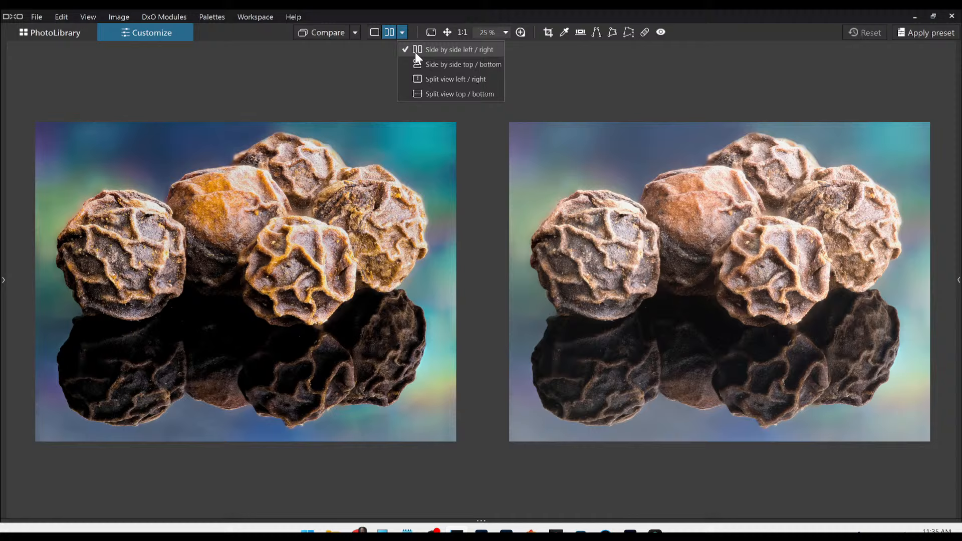
click(427, 79)
scroll(447, 259, up, 5)
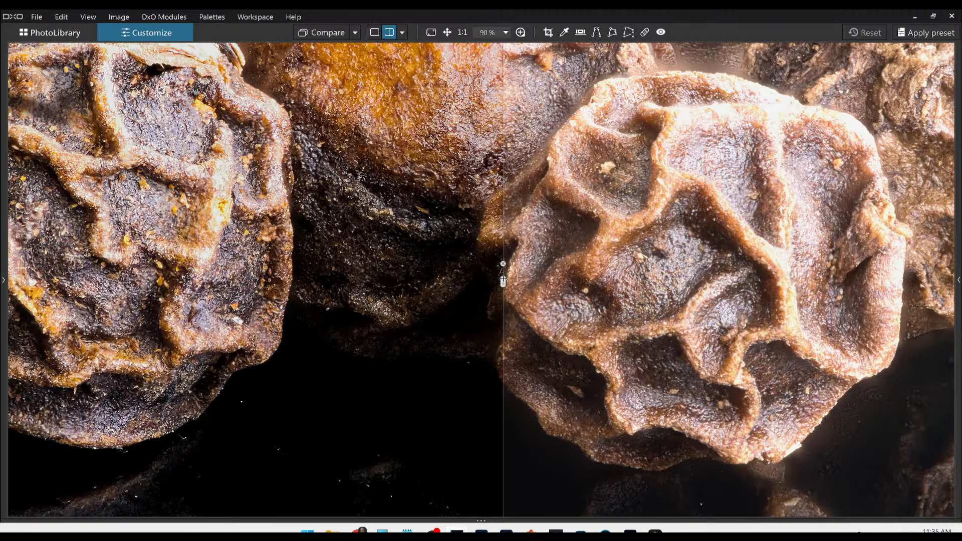
drag(503, 281, 197, 259)
scroll(197, 260, up, 3)
scroll(203, 260, up, 1)
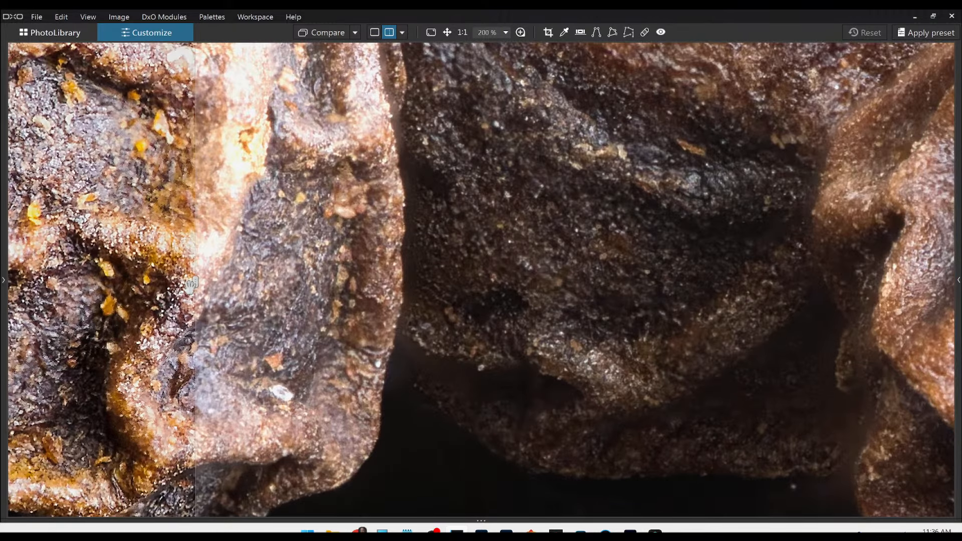
drag(192, 284, 561, 353)
key(ctrl+0)
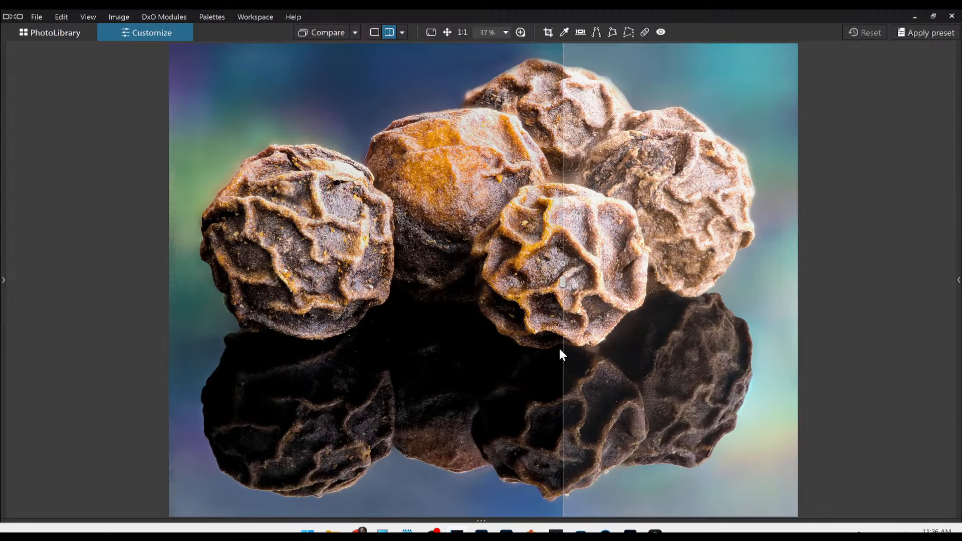
scroll(607, 351, down, 1)
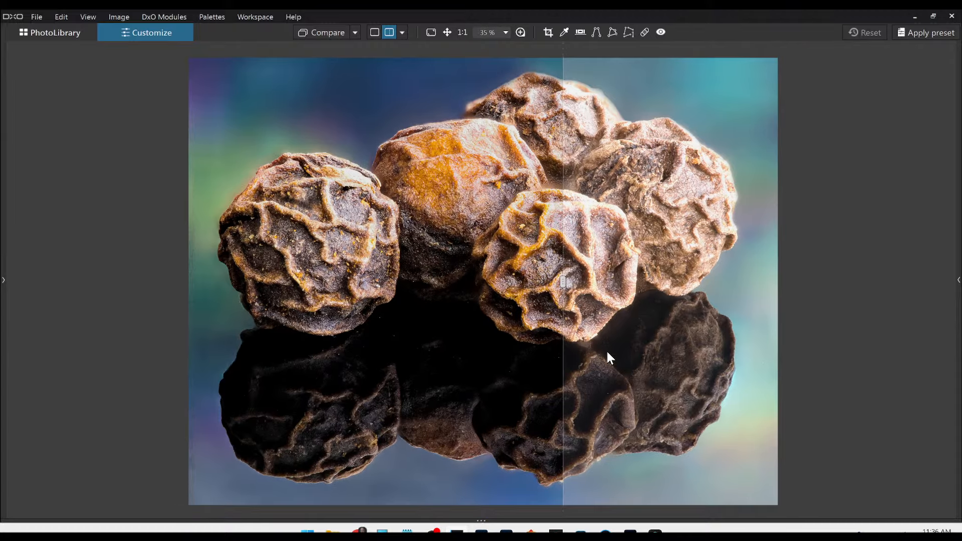
In the PhotoLibrary, set the exported P1212135 -dxo JPEG as the reference image and select the photographer's own P1212135 JPEG for comparison.
click(53, 33)
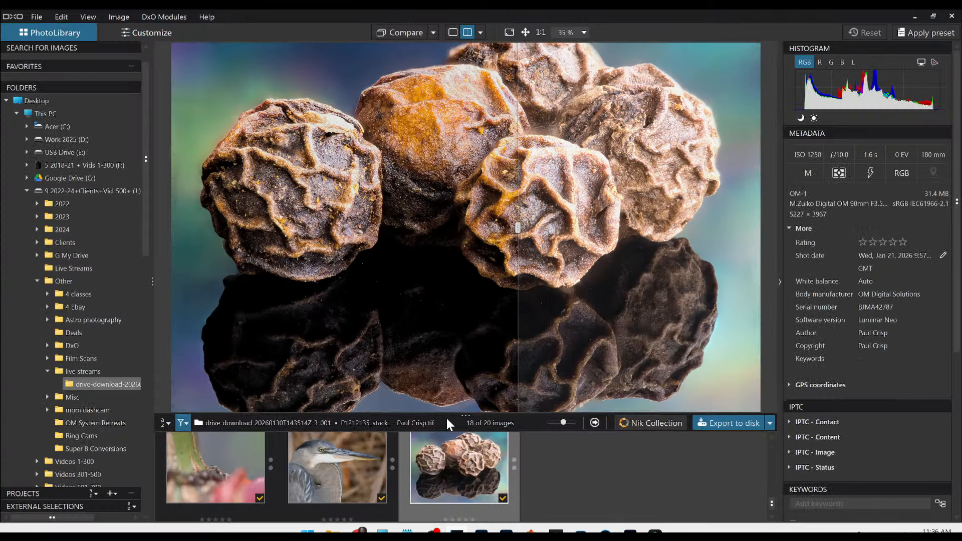
scroll(467, 491, up, 1)
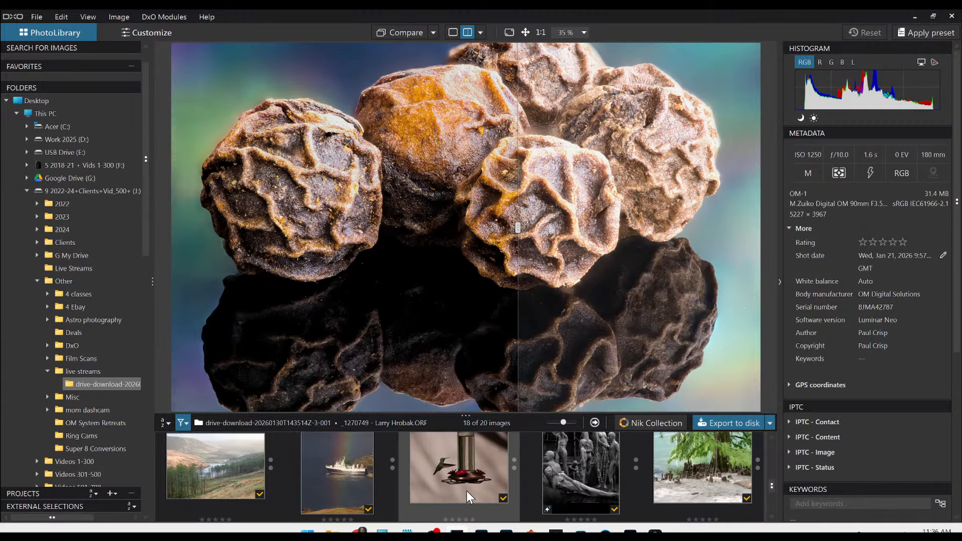
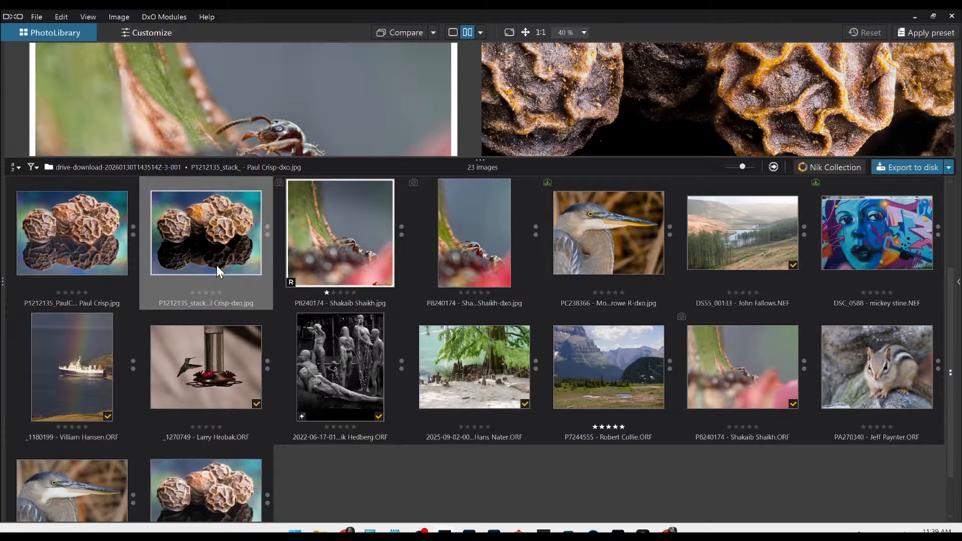
right_click(216, 266)
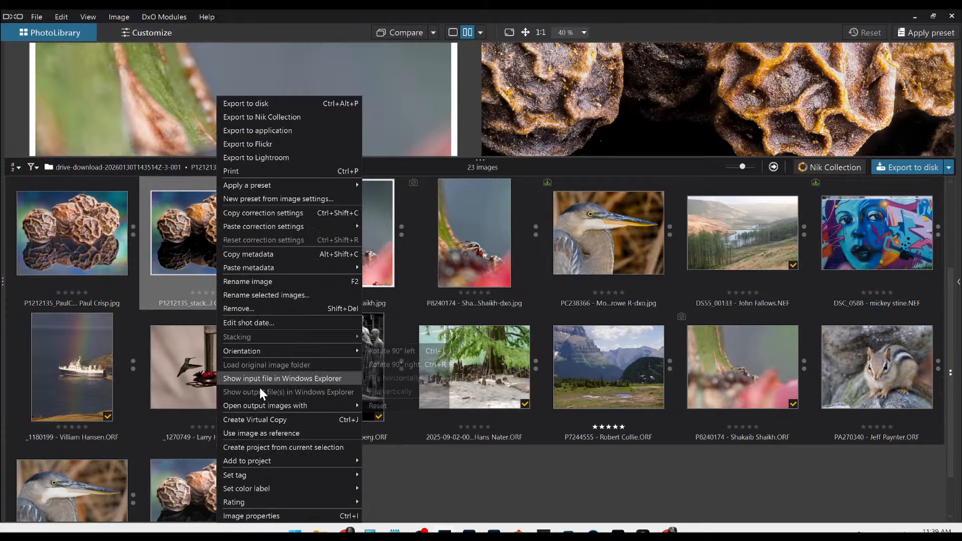
click(262, 431)
click(82, 239)
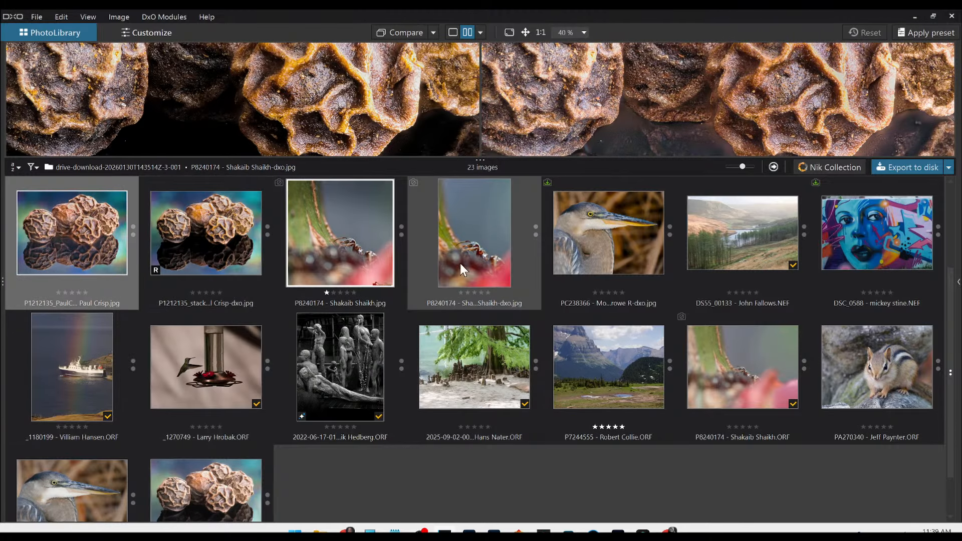
Enlarge the viewer over the thumbnails and compare the two complete peppercorn edits side by side.
click(484, 159)
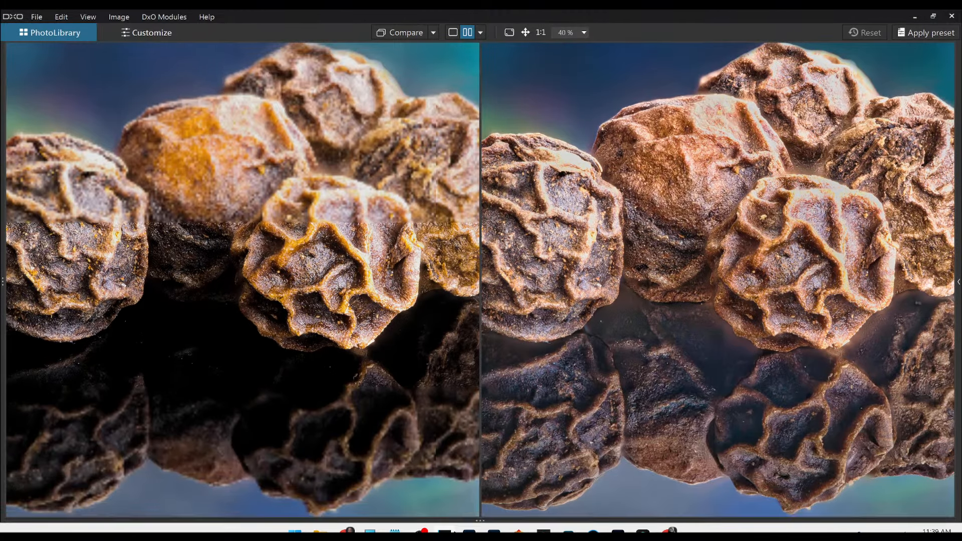
scroll(604, 324, down, 3)
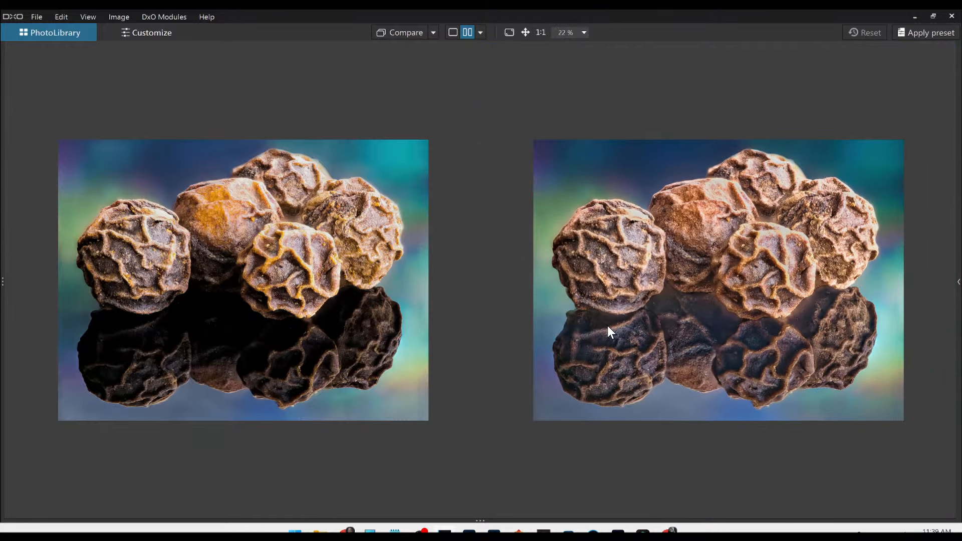
scroll(326, 318, up, 1)
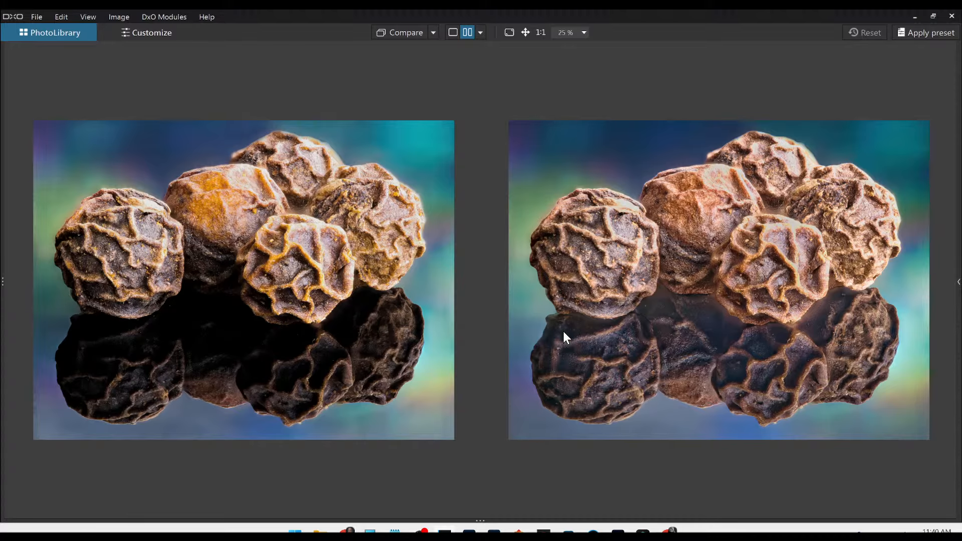
scroll(564, 332, up, 1)
scroll(563, 331, down, 1)
Compare shadow detail and texture of both peppercorn edits in left / right split view, then view the photographer's version alone.
click(480, 33)
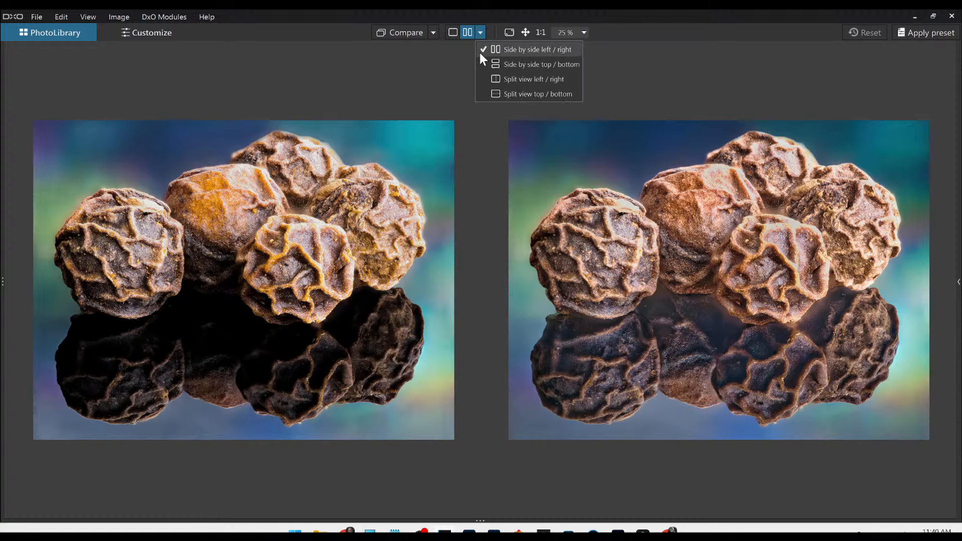
click(490, 76)
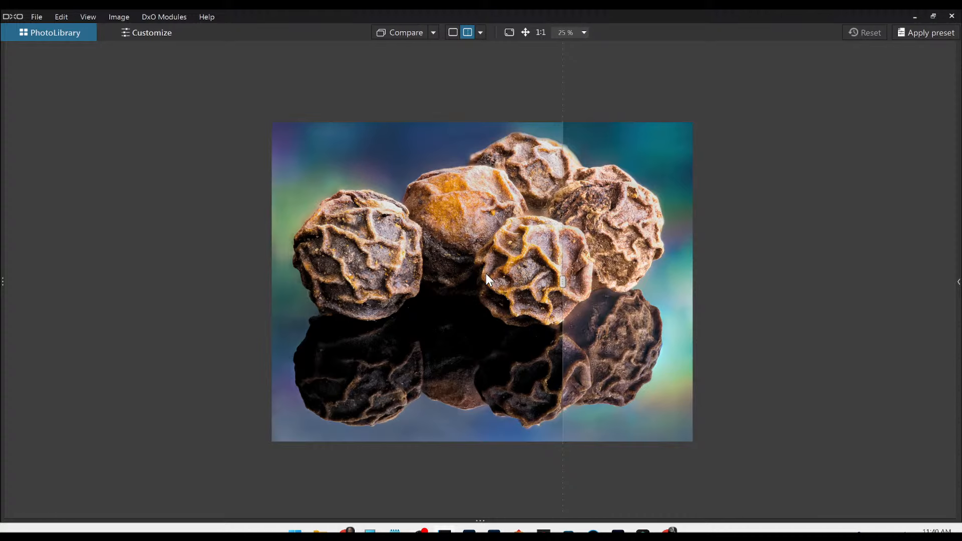
scroll(486, 273, up, 6)
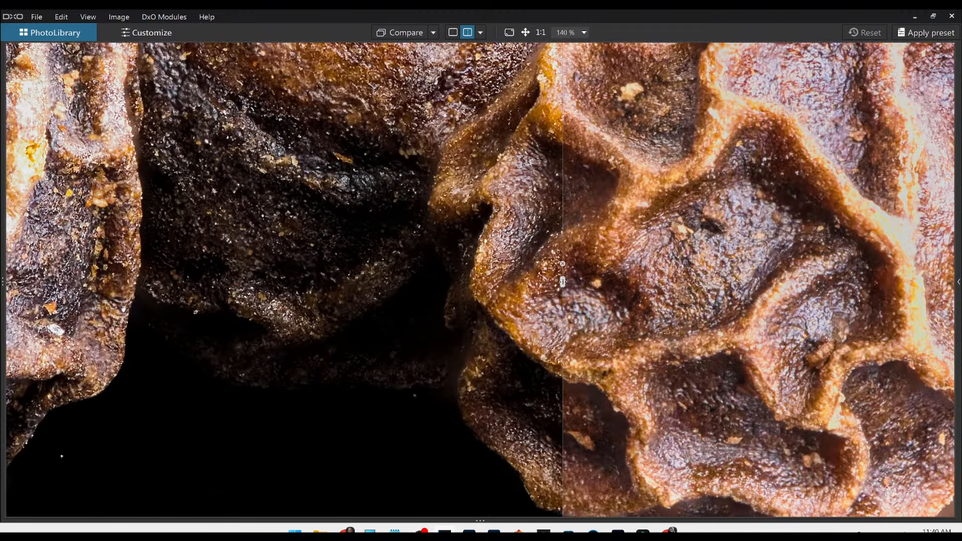
drag(562, 281, 482, 268)
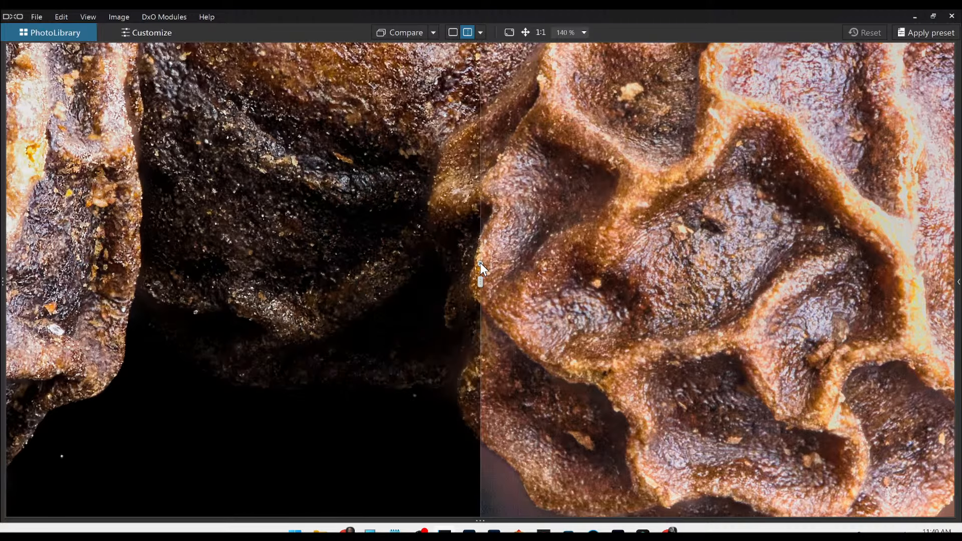
scroll(381, 245, down, 10)
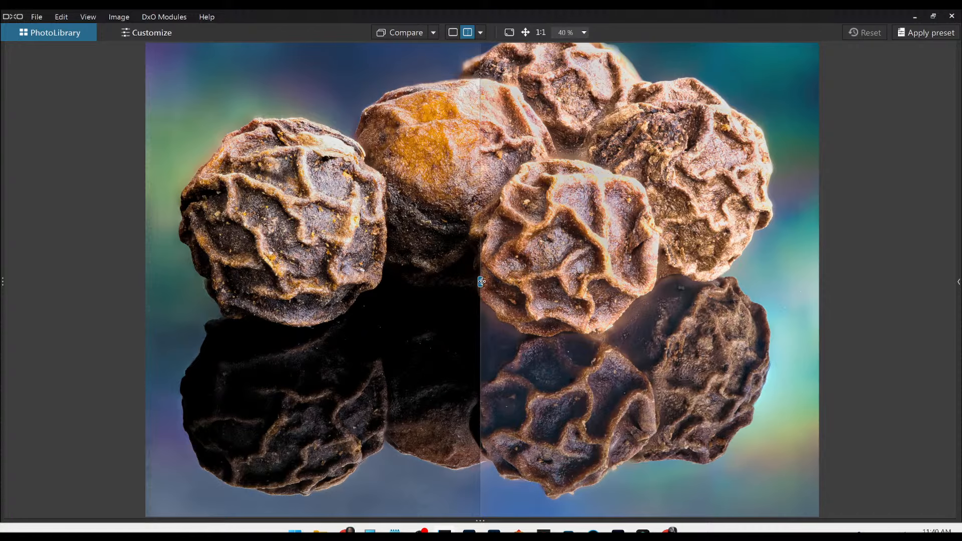
drag(481, 282, 677, 293)
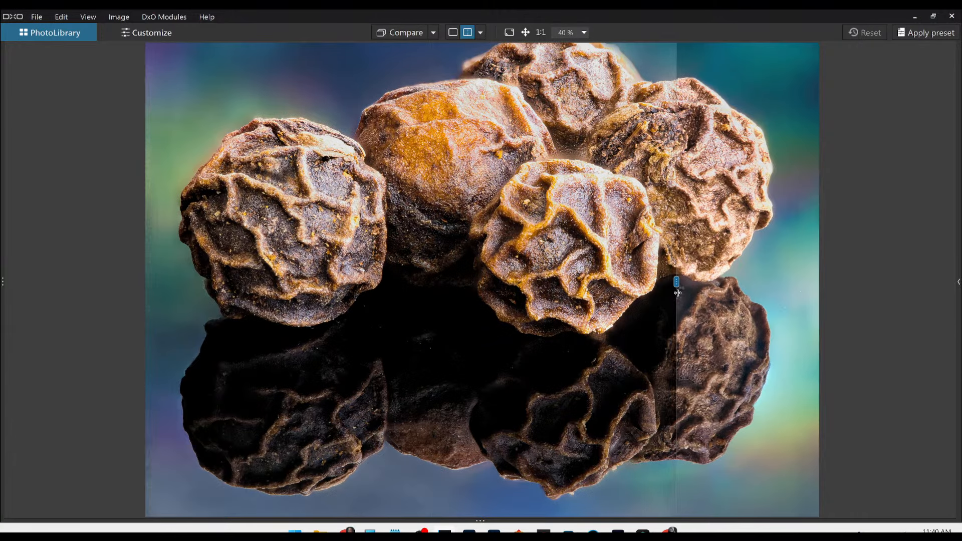
scroll(461, 247, down, 2)
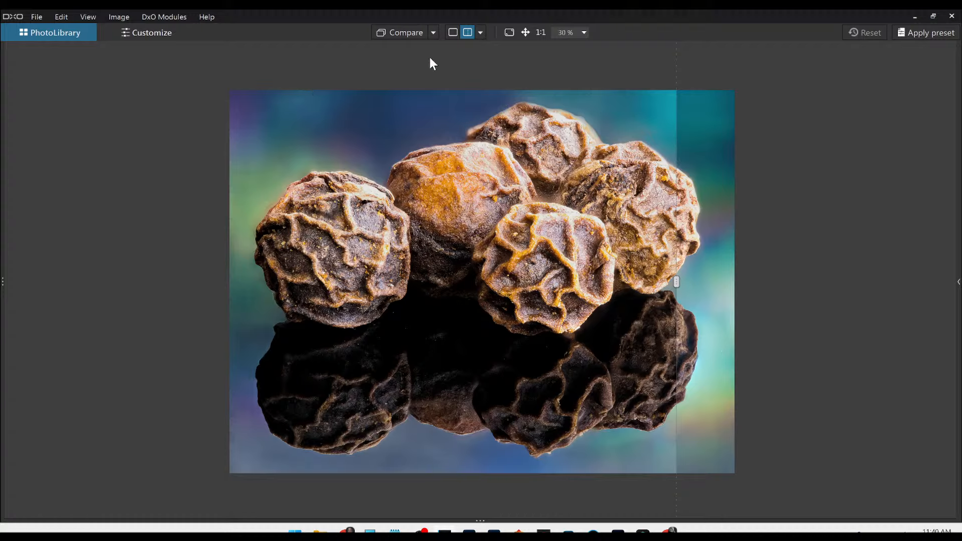
click(452, 32)
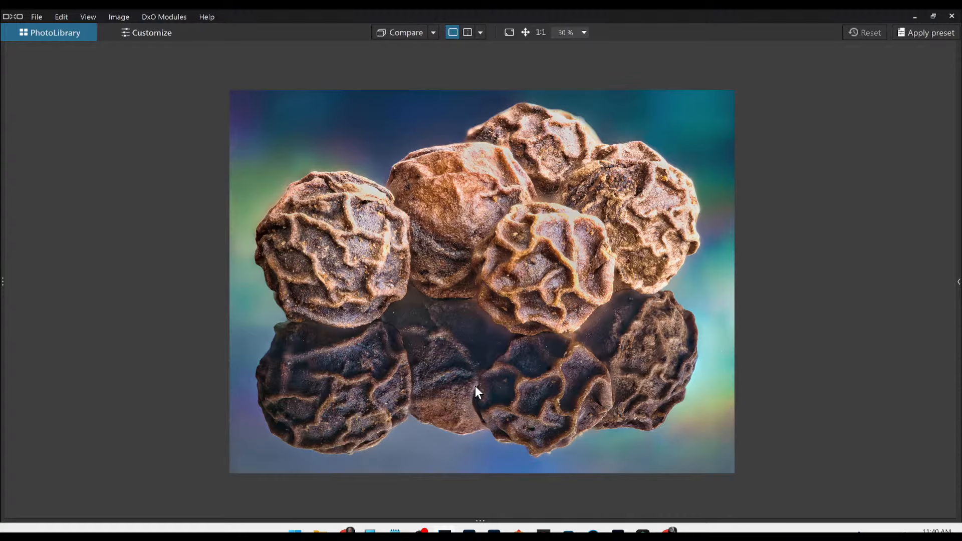
scroll(475, 391, down, 1)
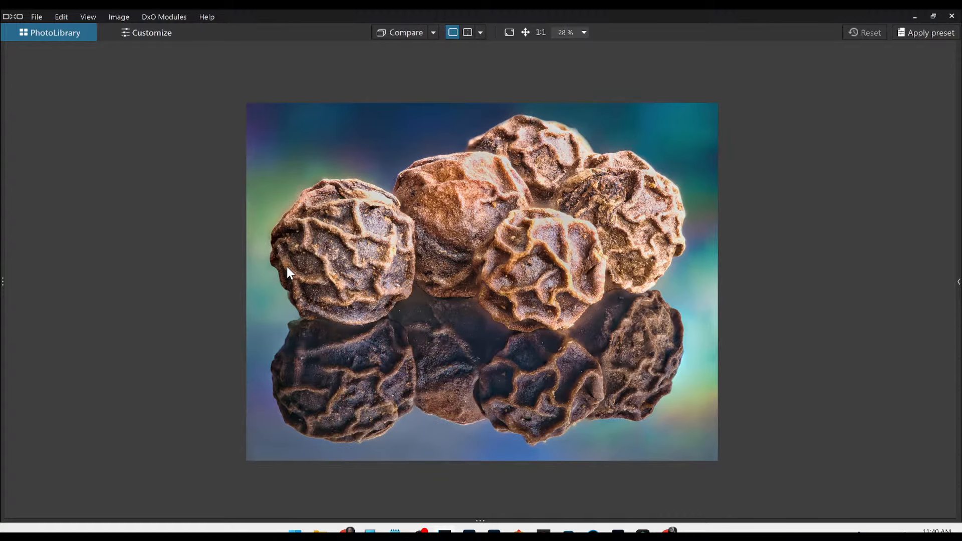
Restore the side palettes and thumbnail browser, and open the painted face mural photo DSC_0588 NEF for customizing.
key(F9)
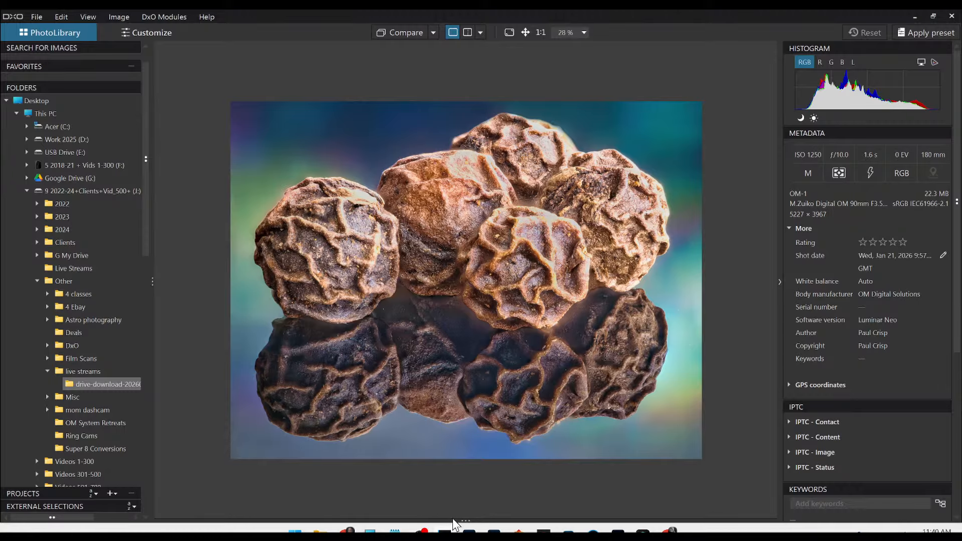
drag(453, 523, 441, 283)
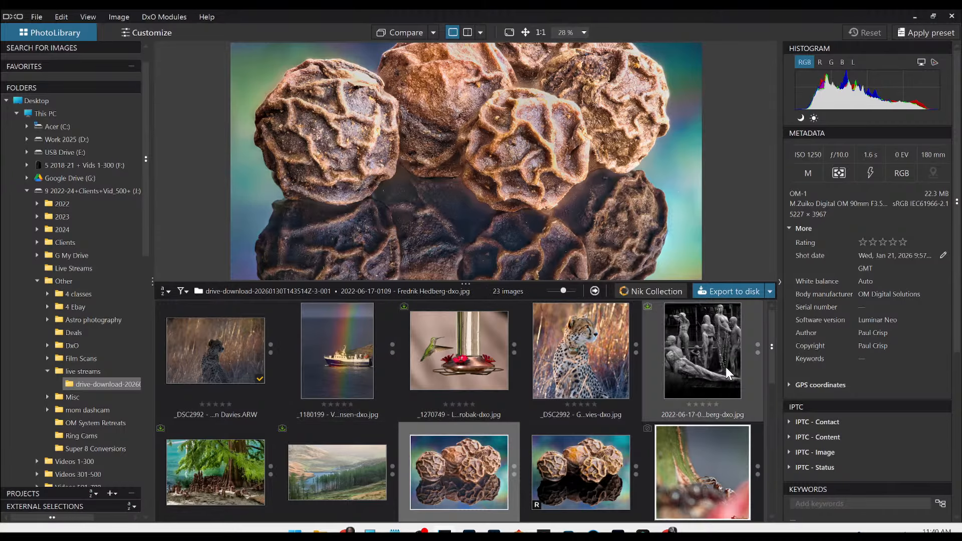
scroll(610, 473, down, 2)
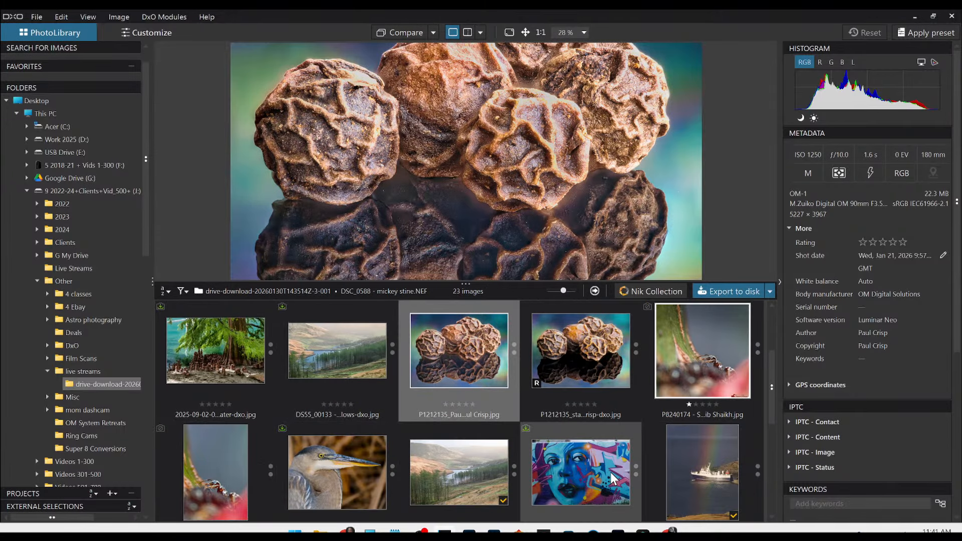
scroll(610, 472, down, 2)
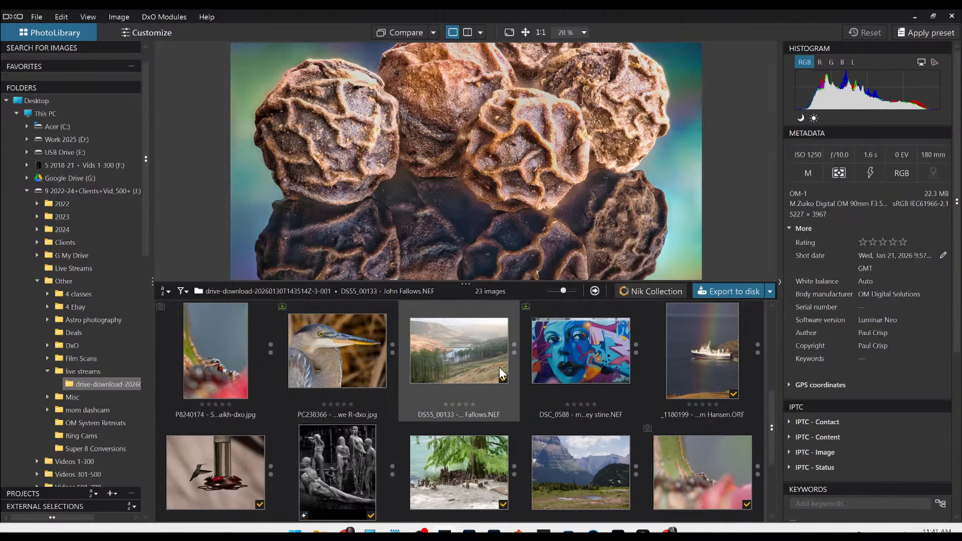
click(547, 365)
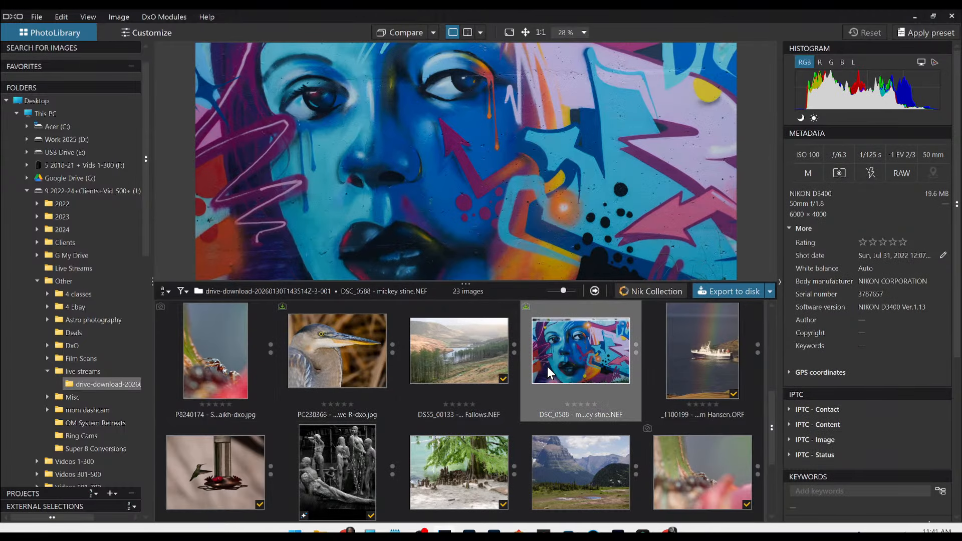
double_click(548, 366)
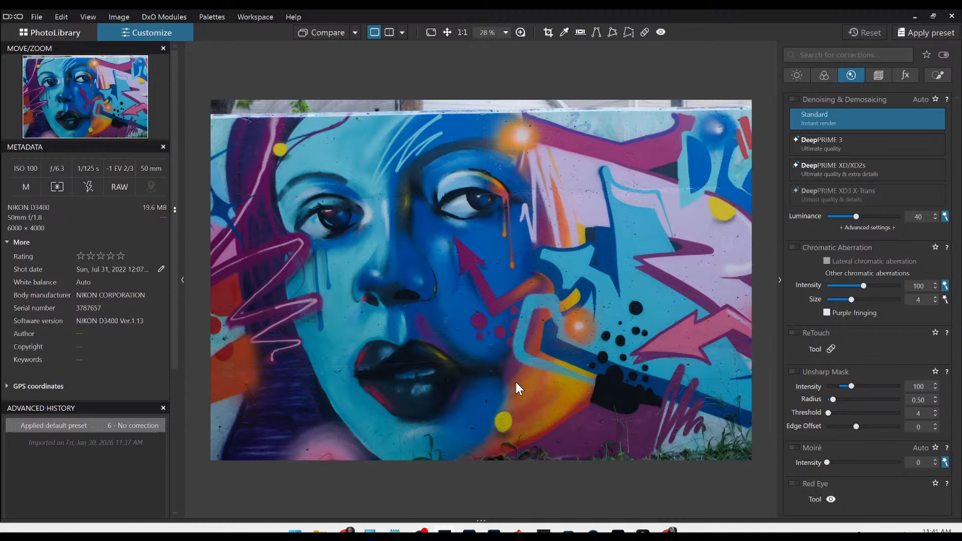
scroll(546, 388, down, 1)
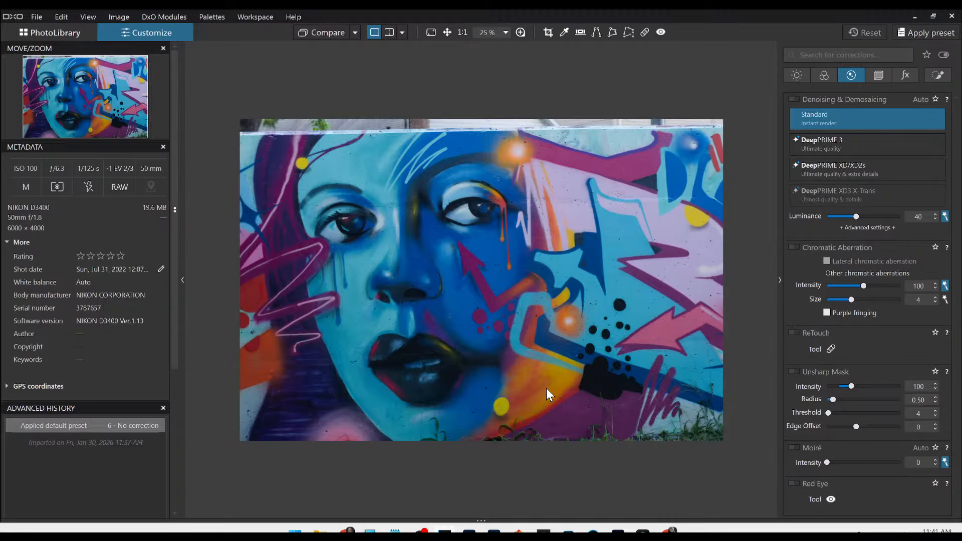
Apply the saved demo preset to the mural photo and bring up its geometry corrections.
scroll(546, 388, up, 1)
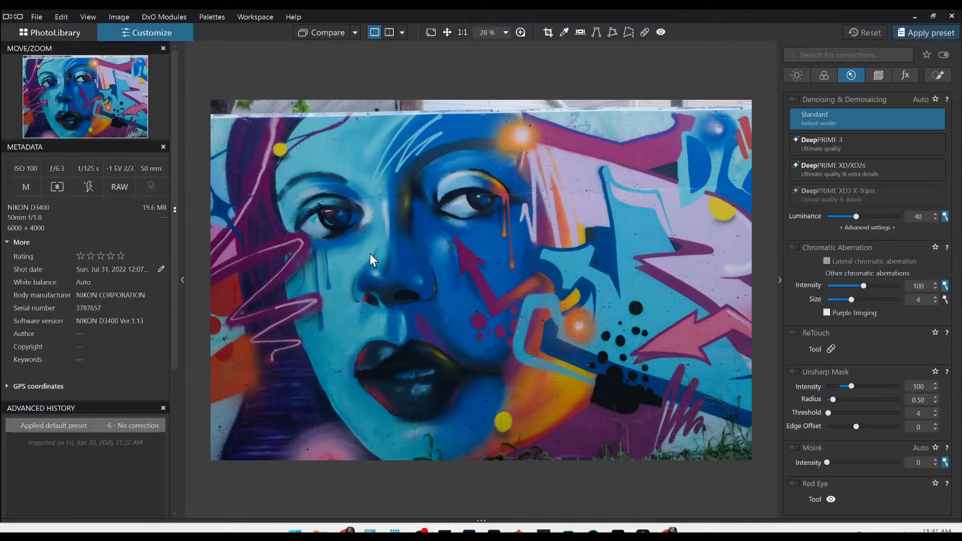
key(p)
click(314, 191)
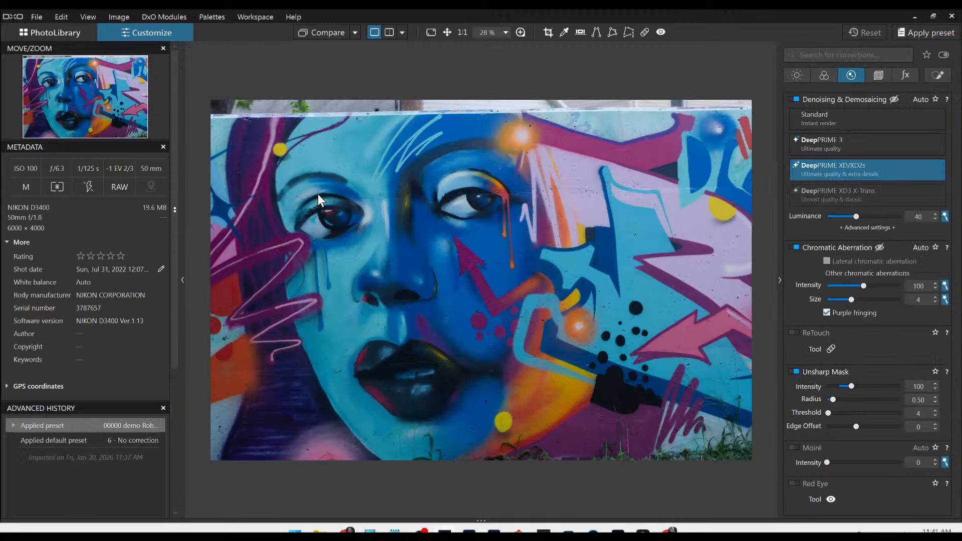
click(882, 77)
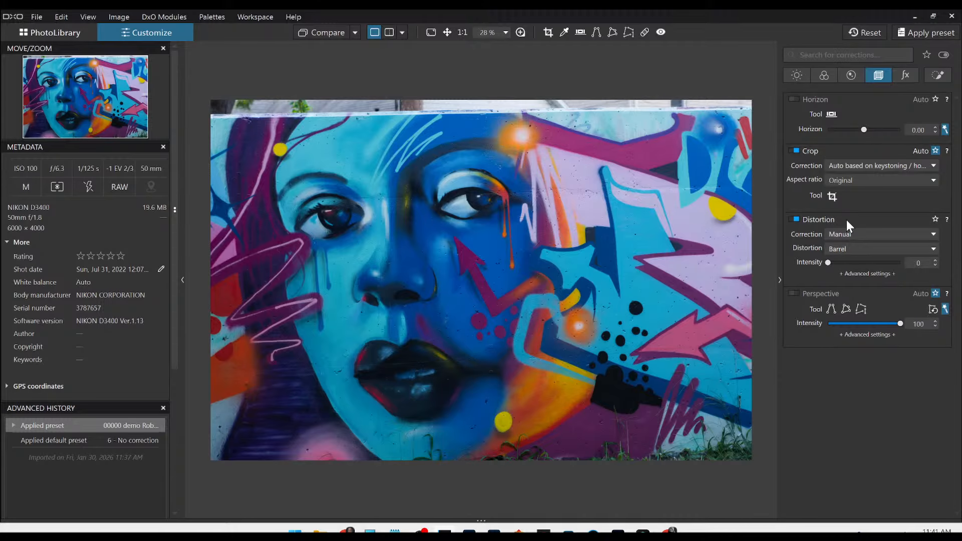
click(794, 294)
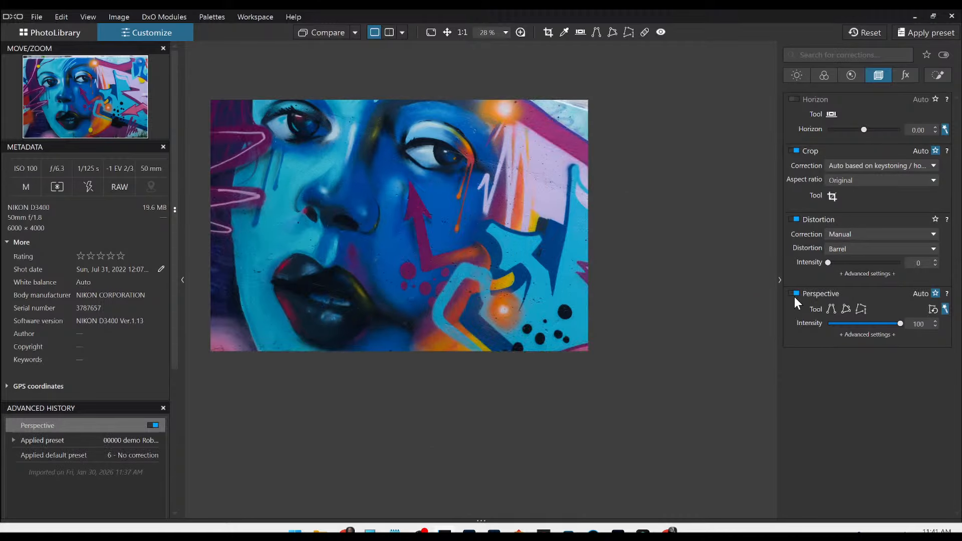
click(795, 297)
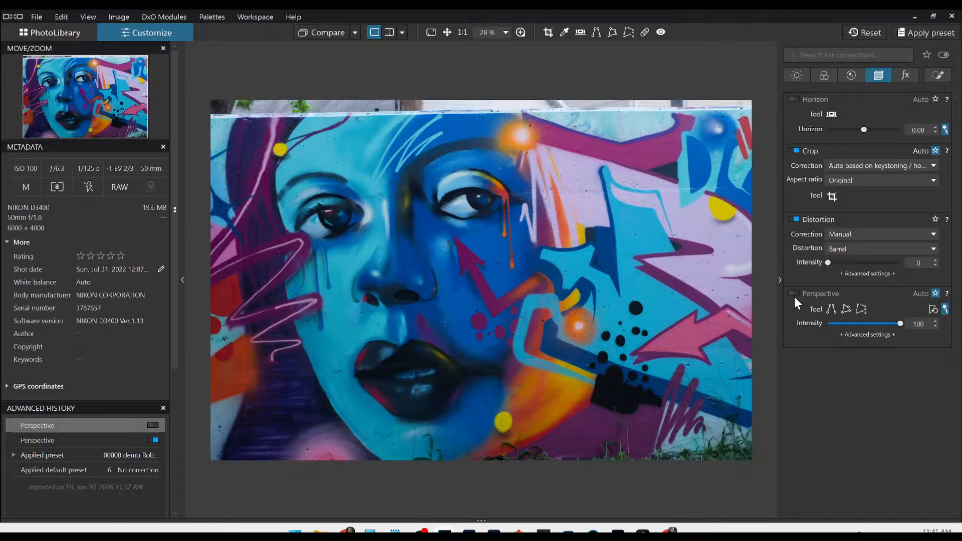
click(795, 296)
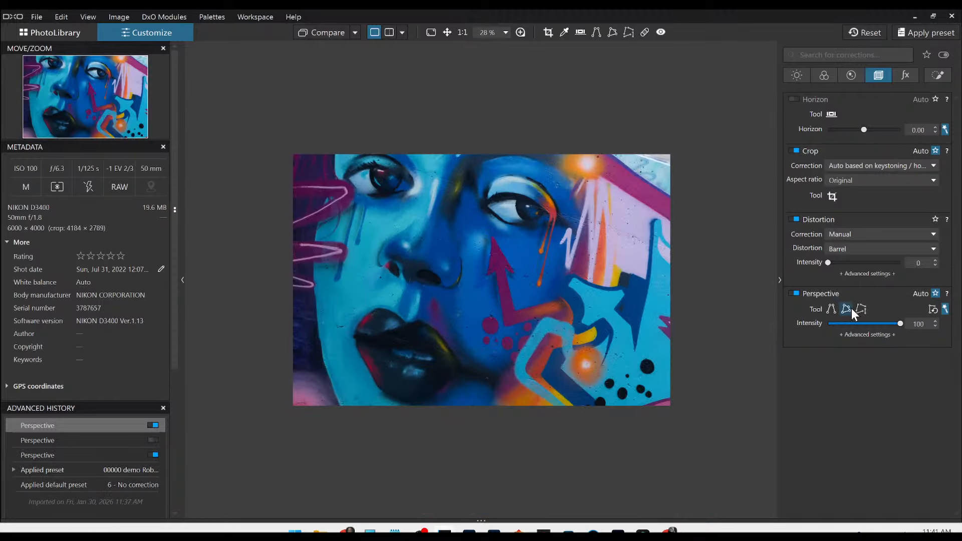
click(795, 295)
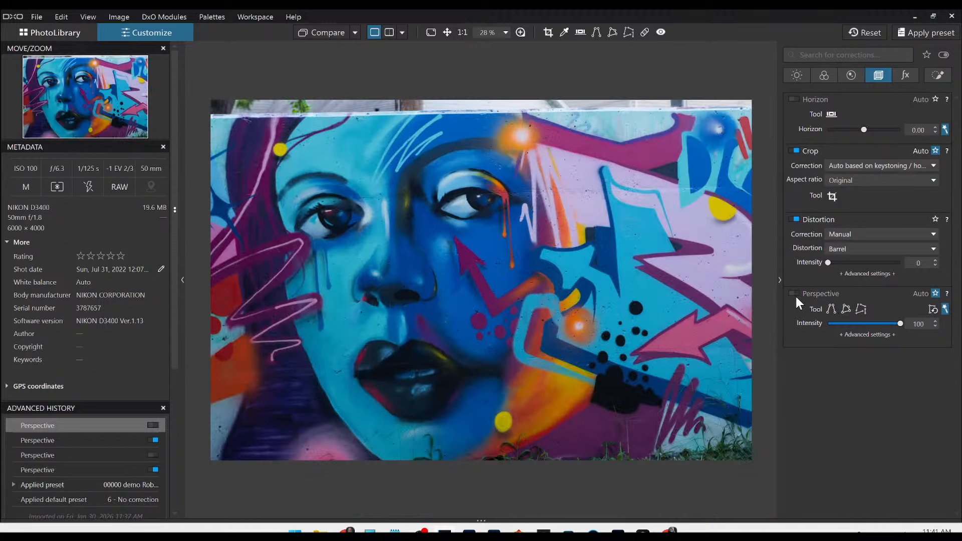
Rotate the mural to a horizon of 20.97 and frame the face with a manual crop of about 3896 × 2597 px.
drag(864, 129, 894, 128)
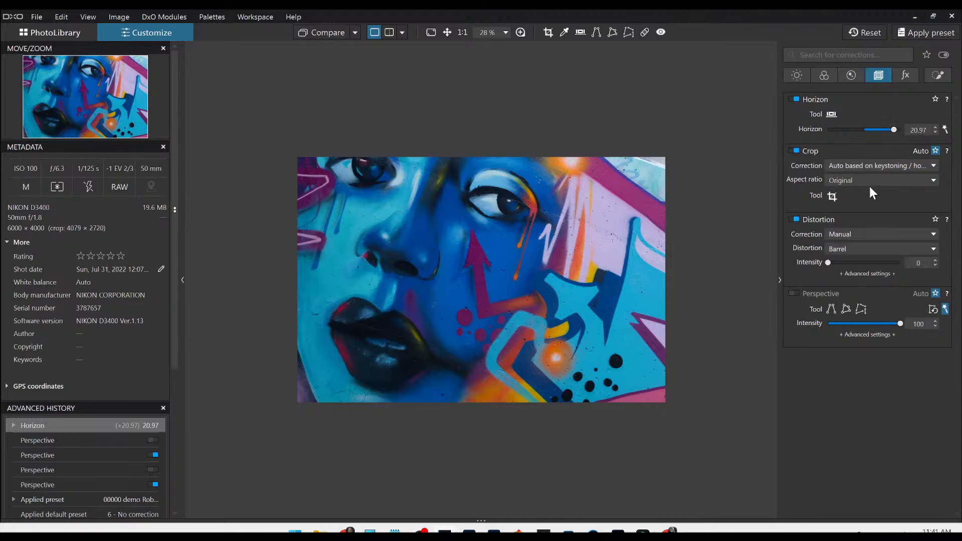
click(832, 197)
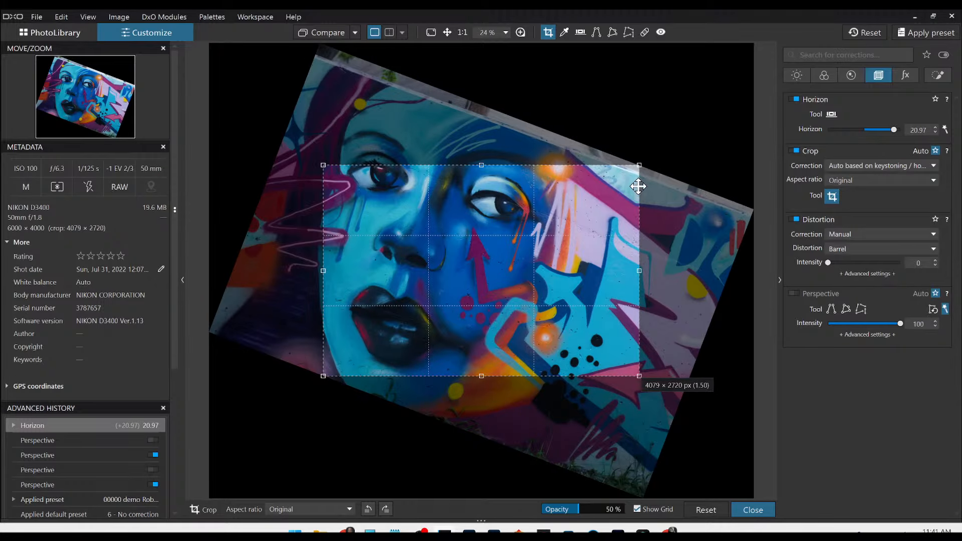
drag(609, 235, 581, 224)
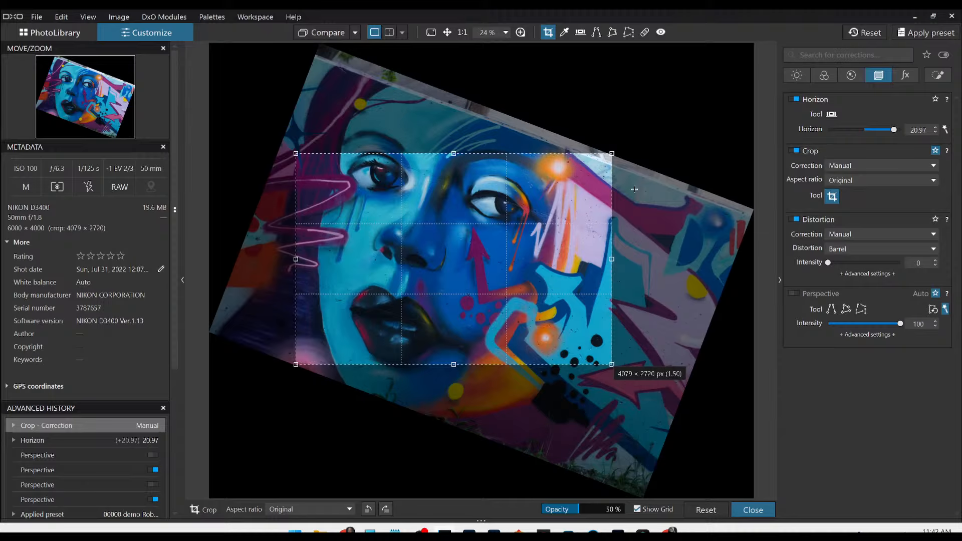
drag(613, 155, 602, 164)
drag(554, 212, 540, 204)
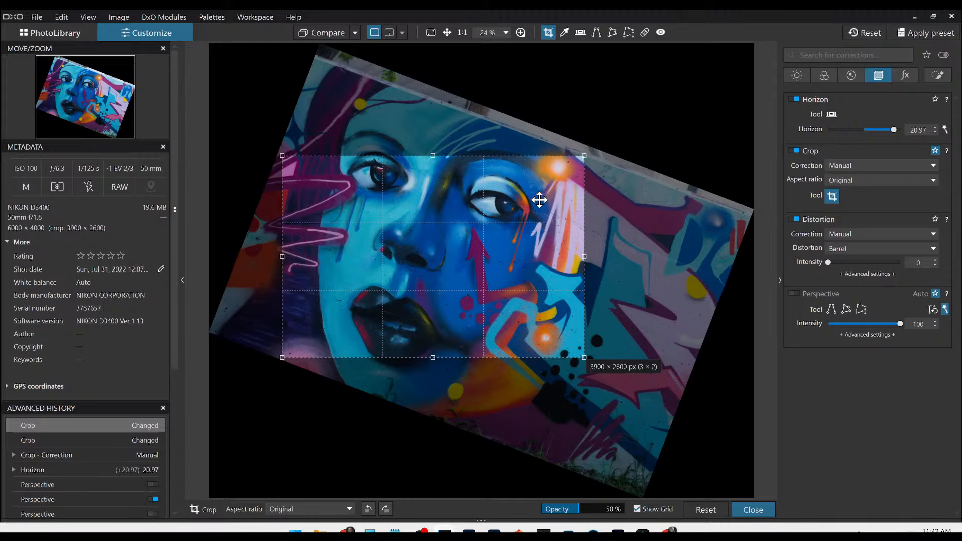
drag(538, 200, 529, 200)
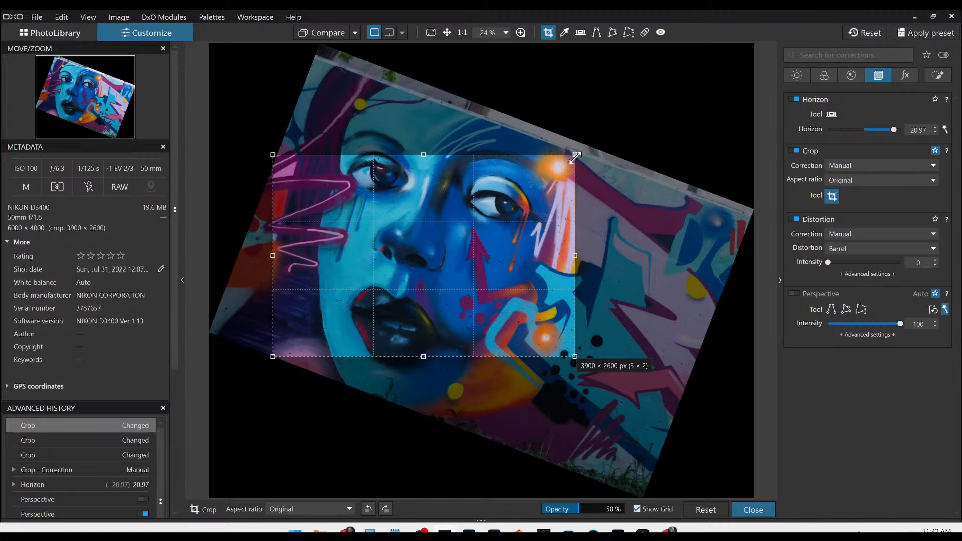
drag(575, 155, 576, 156)
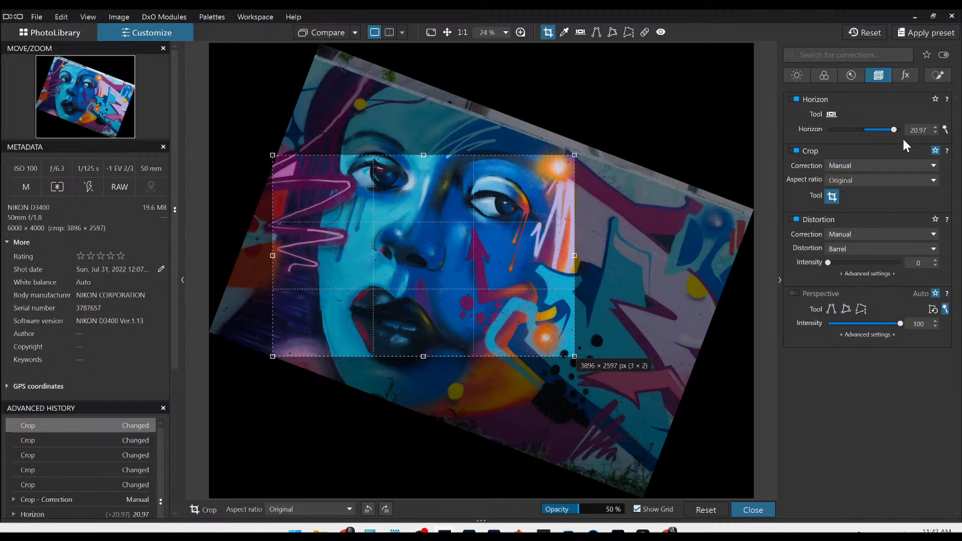
Refine the horizon to 19.79, nudge the crop frame slightly, and apply the crop of about 3877 × 2584 px.
drag(895, 131, 893, 131)
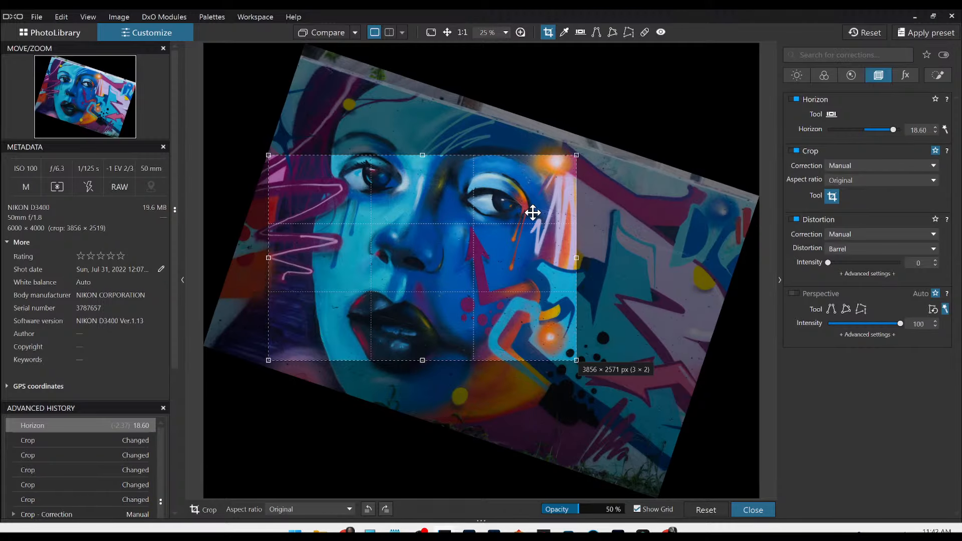
drag(891, 130, 894, 130)
scroll(889, 130, up, 14)
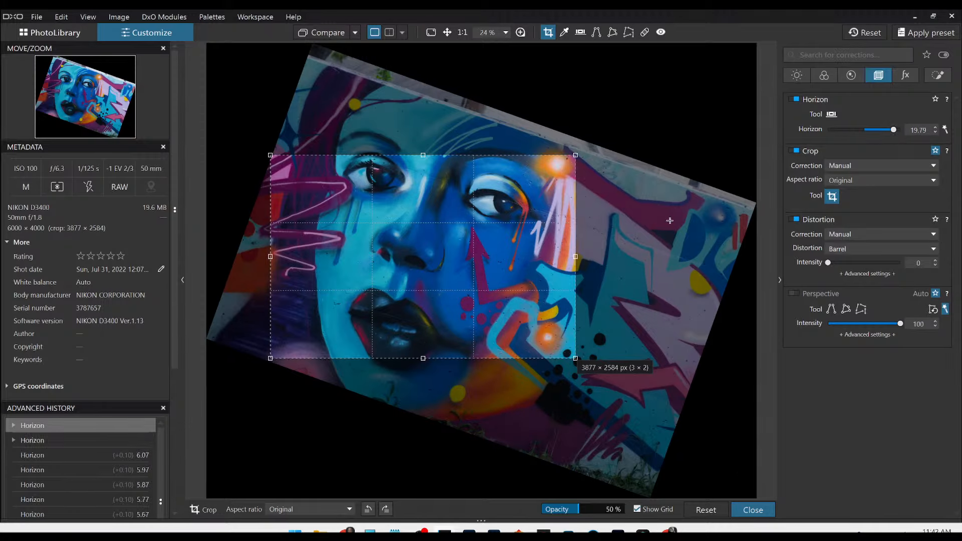
drag(497, 282, 498, 281)
key(Return)
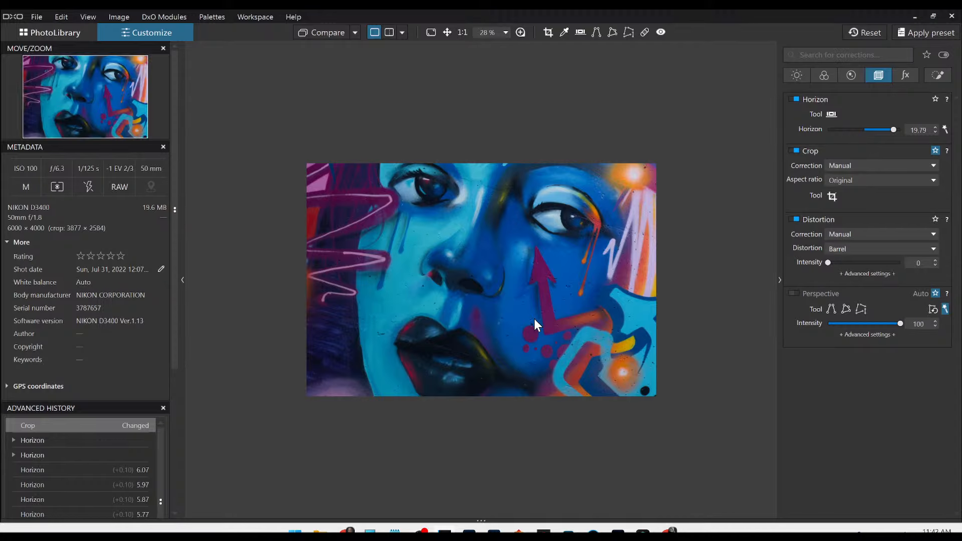
Change the colour rendering of the cropped mural to DxO - Vibrant.
scroll(559, 350, up, 4)
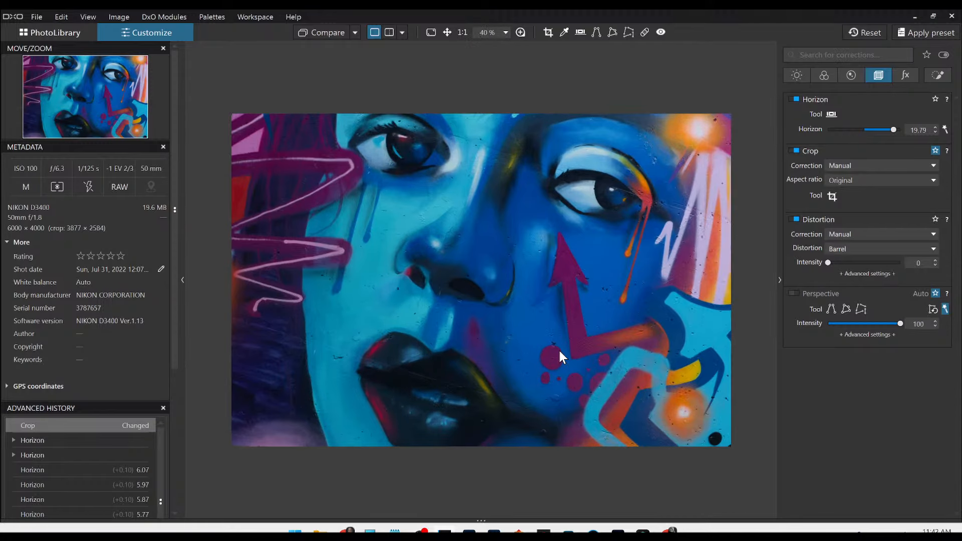
click(801, 74)
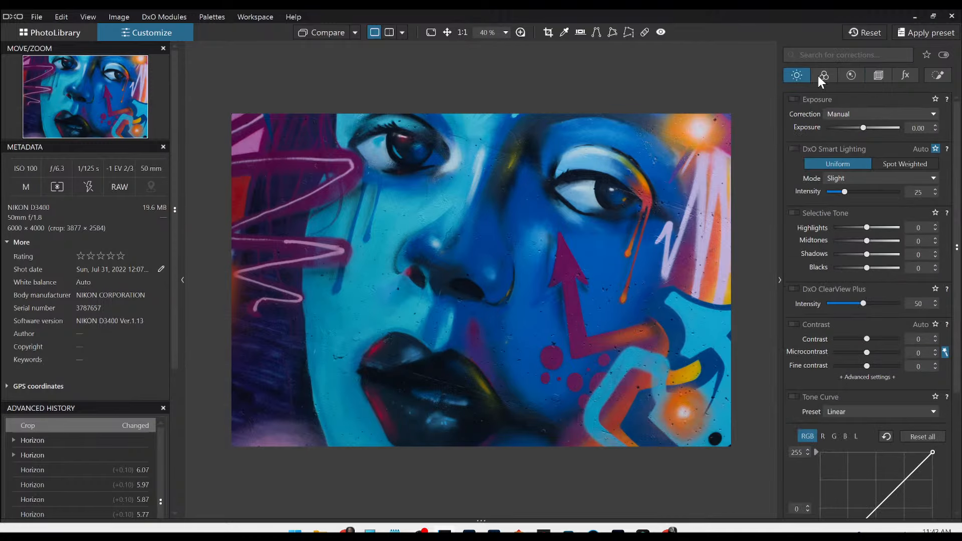
click(822, 75)
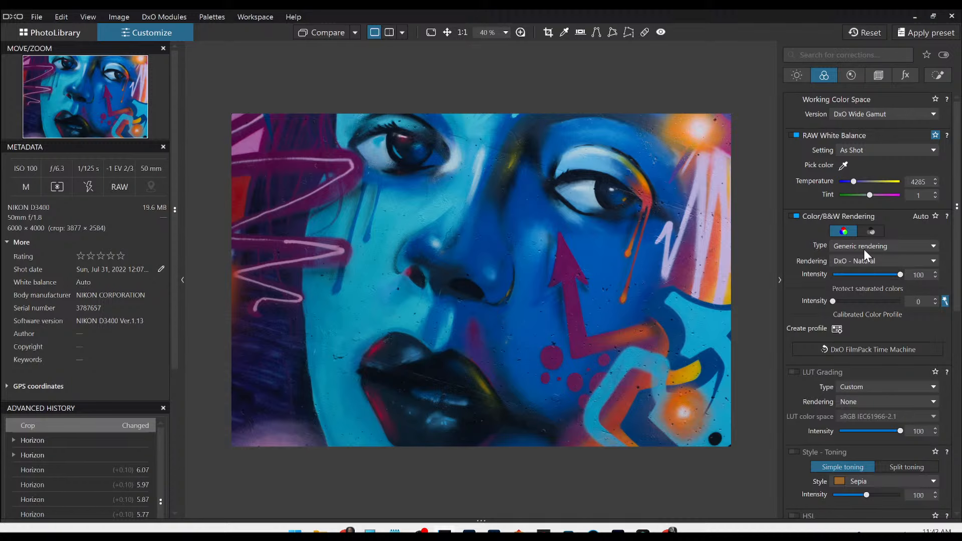
click(864, 257)
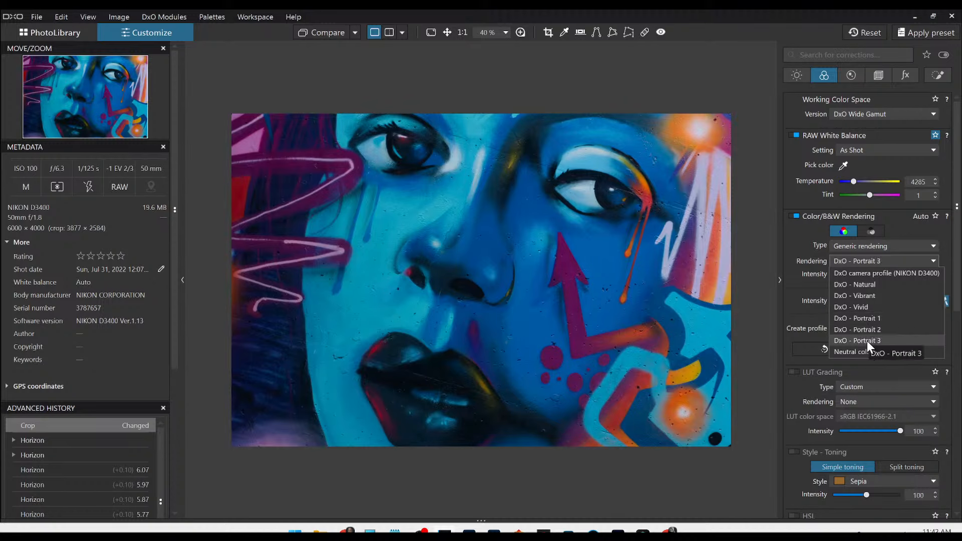
click(867, 299)
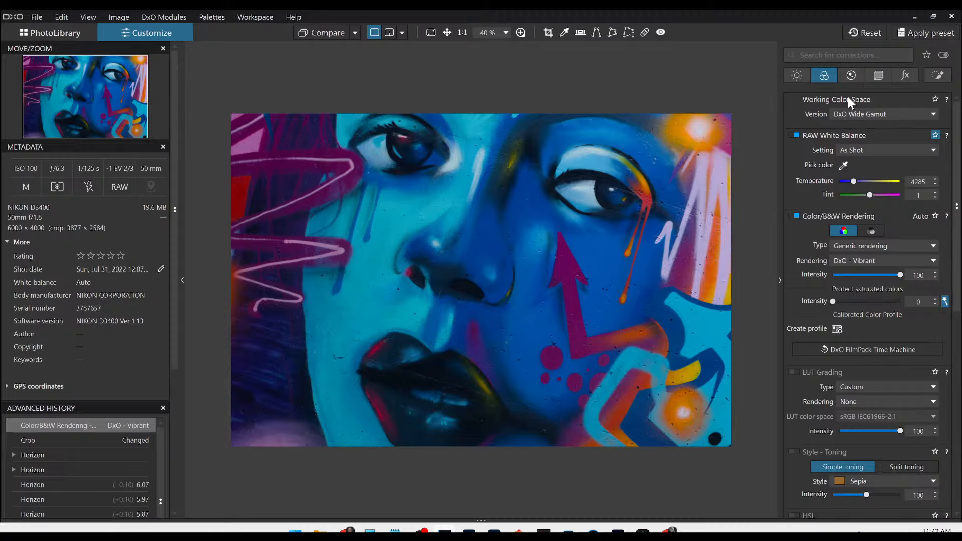
Sharpen the mural texture with Unsharp Mask at intensity 386 and radius 3.42.
click(850, 75)
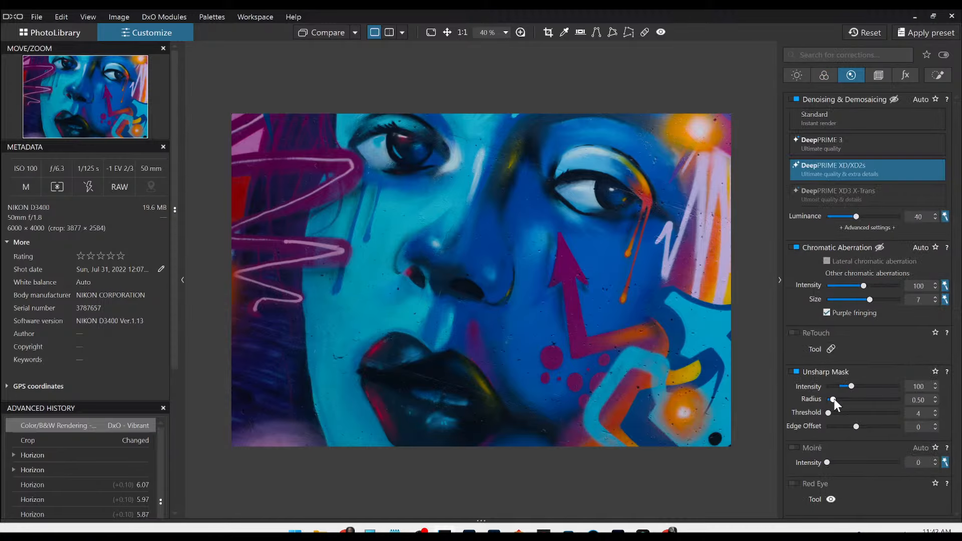
drag(844, 399, 867, 385)
drag(876, 383, 877, 406)
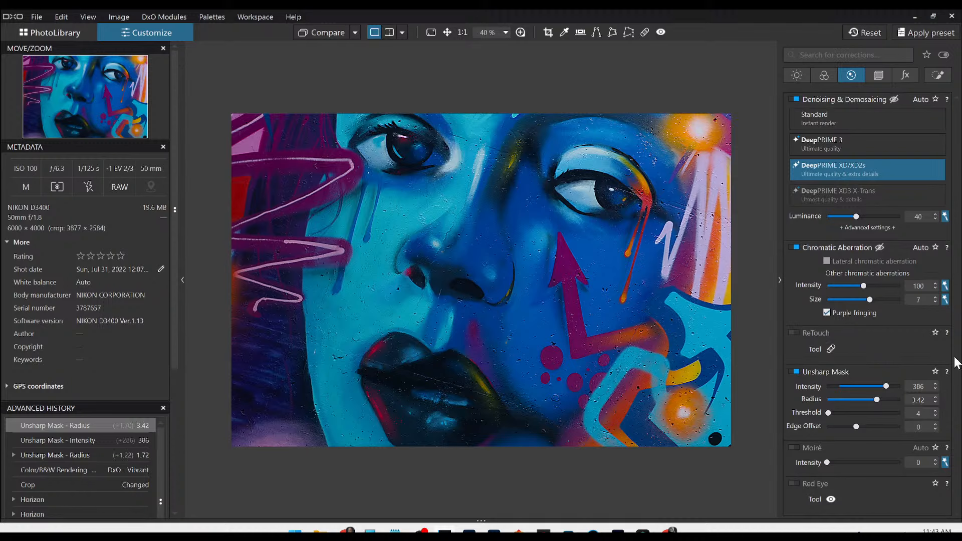
Raise the microcontrast to 23 and apply DxO ClearView Plus at intensity 45.
click(798, 75)
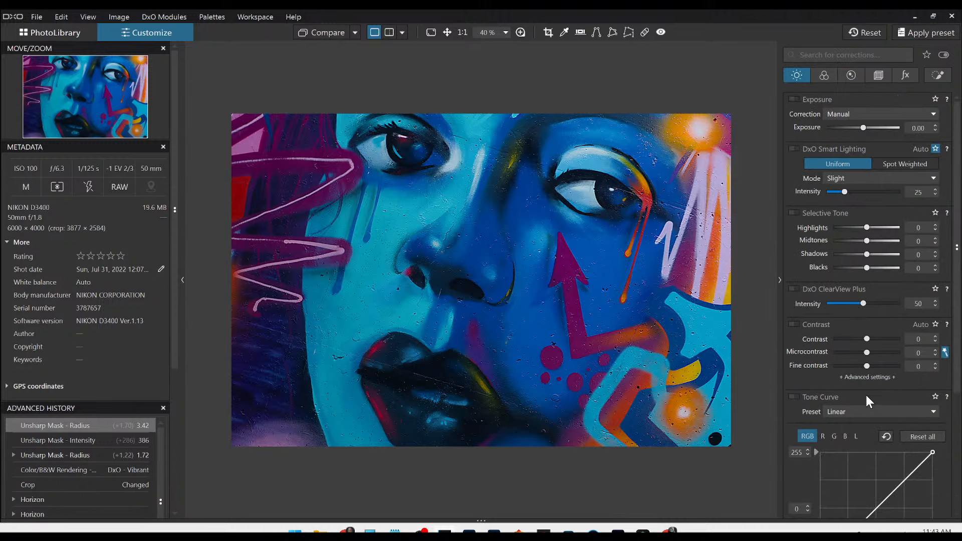
scroll(867, 397, down, 3)
drag(868, 271, 876, 271)
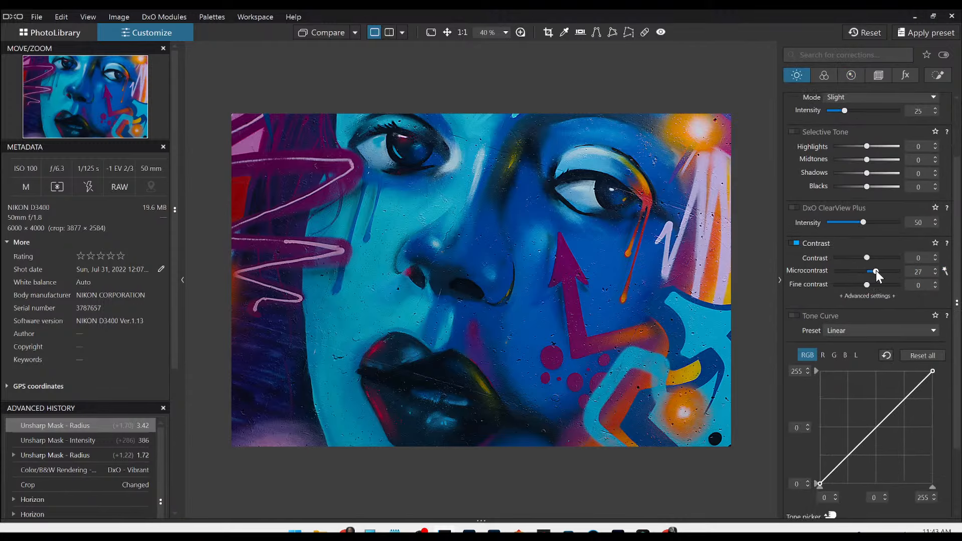
click(844, 224)
drag(843, 224, 859, 215)
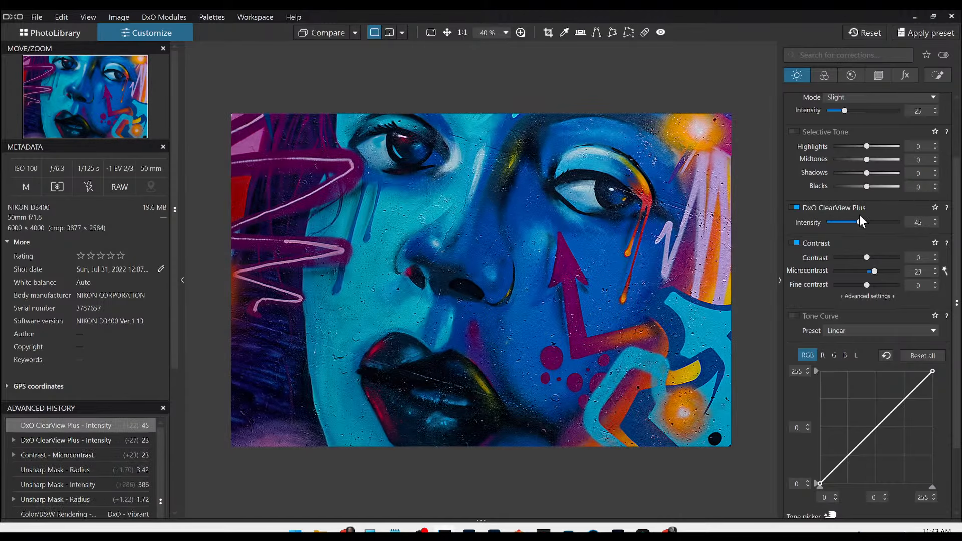
Set the global selective tone to highlights 66, midtones 32, shadows 7 and blacks -23.
click(883, 146)
click(875, 160)
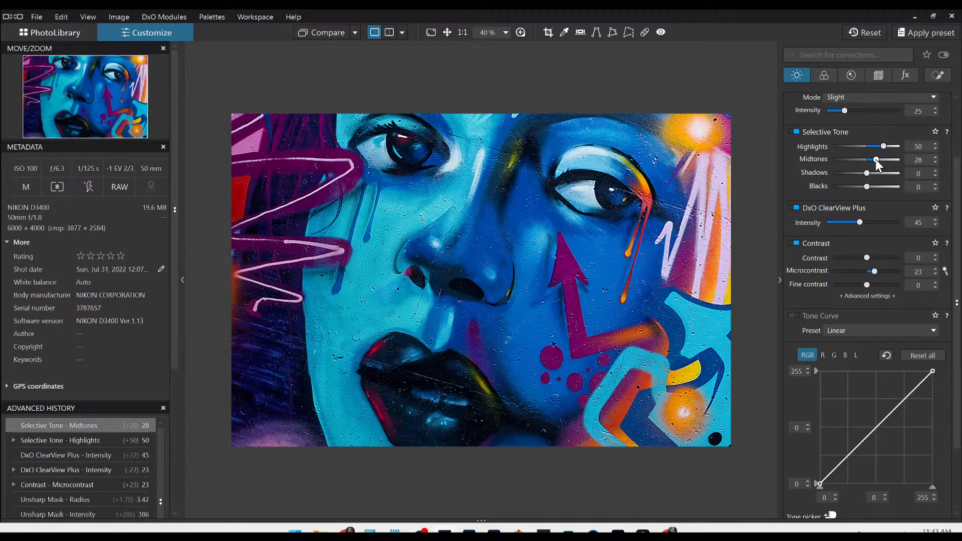
drag(864, 186, 889, 146)
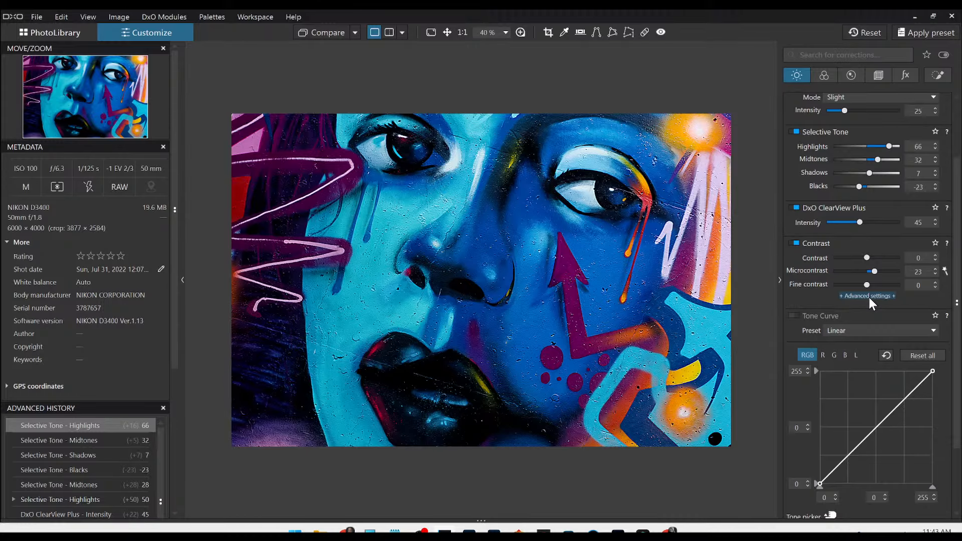
Place a local control point on the glowing orange spot beside the face's right eye and enlarge its area of effect.
click(937, 76)
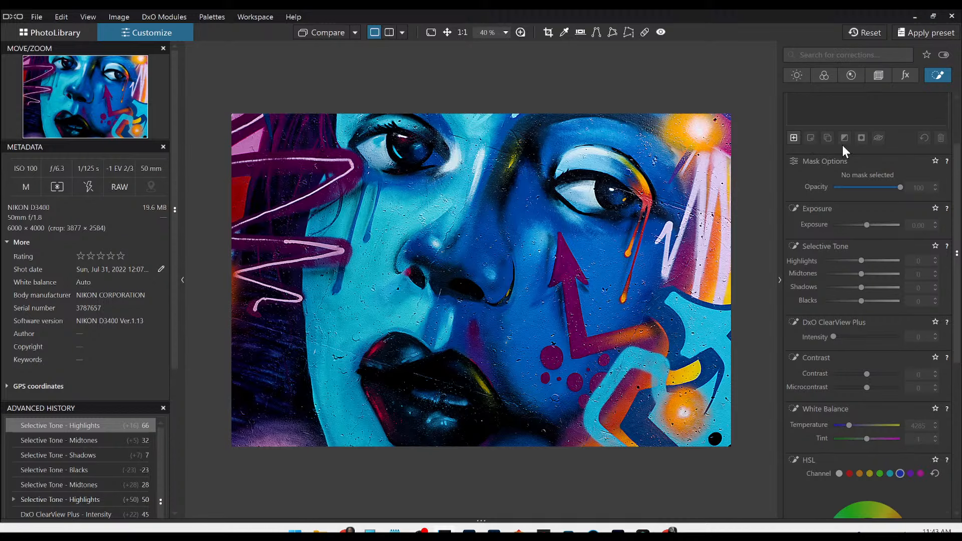
scroll(831, 295, up, 3)
click(833, 116)
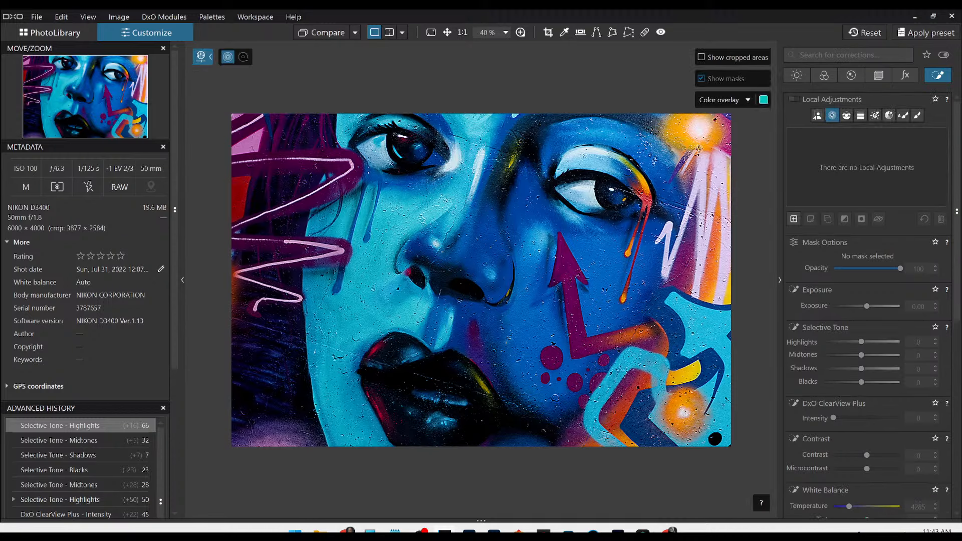
click(695, 138)
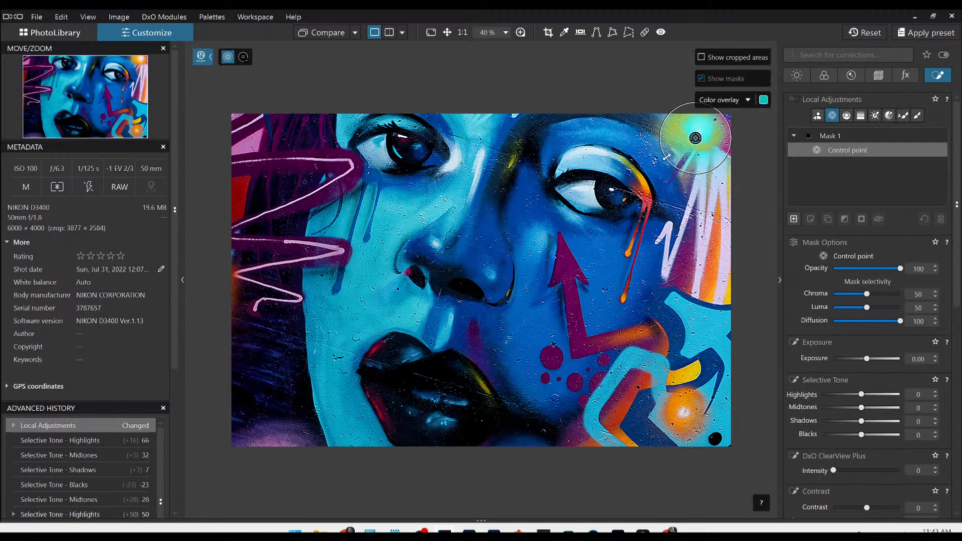
drag(636, 160, 620, 159)
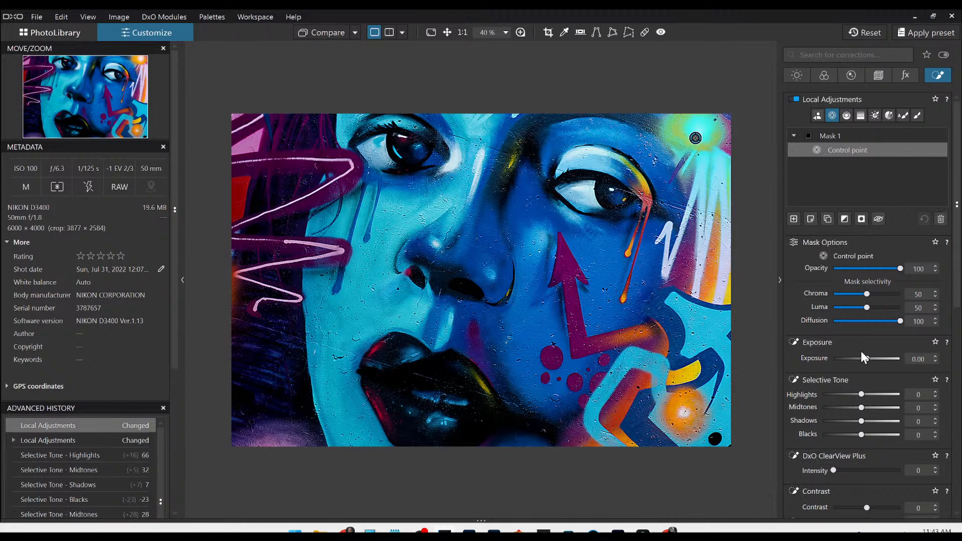
Brighten the control point area with highlights 66, midtones 62, shadows 52 and blacks 30, and set its selectivity to chroma 32 and luma 30.
drag(861, 395, 887, 395)
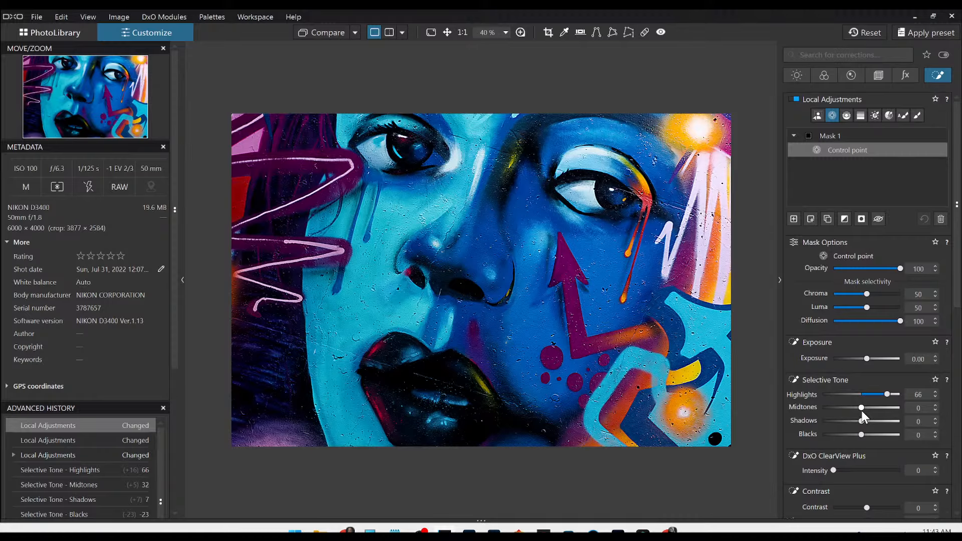
drag(862, 409, 872, 434)
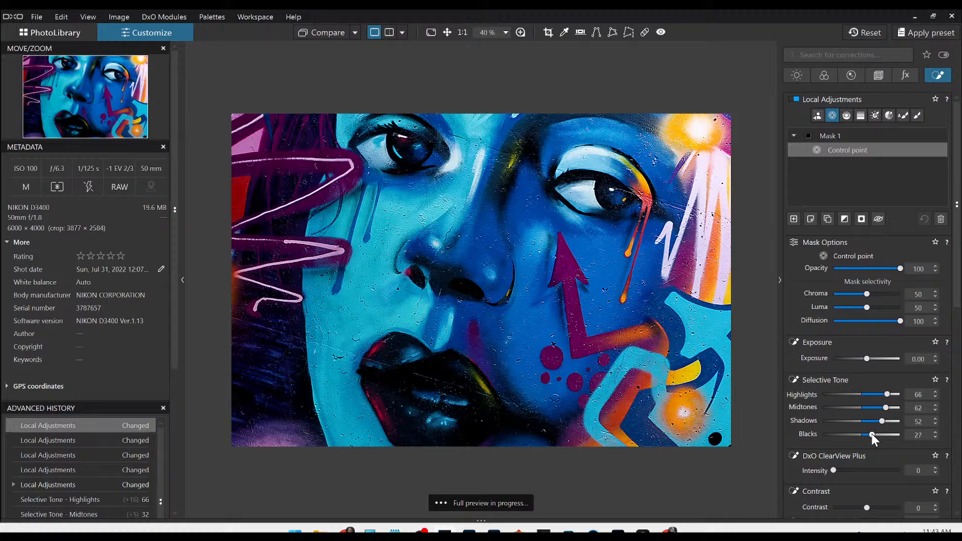
click(855, 295)
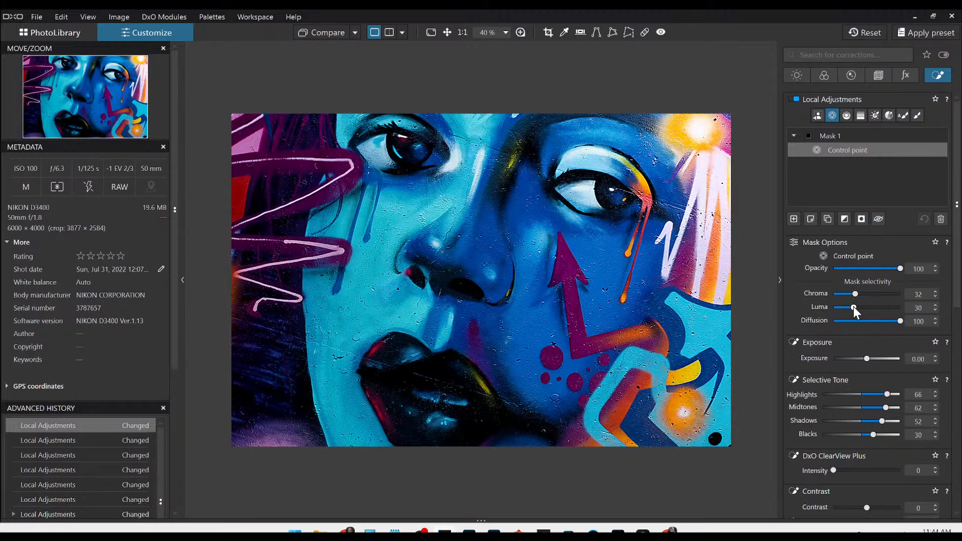
Set the orange-spot control point's selectivity to chroma 24 and luma 26 and warm its white balance temperature to 8515.
click(854, 307)
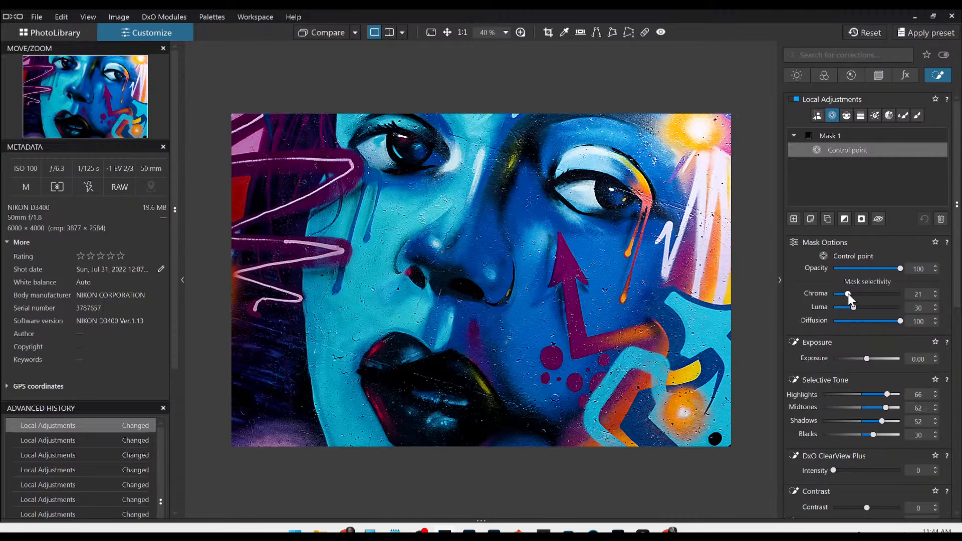
drag(848, 294, 850, 308)
scroll(827, 351, down, 3)
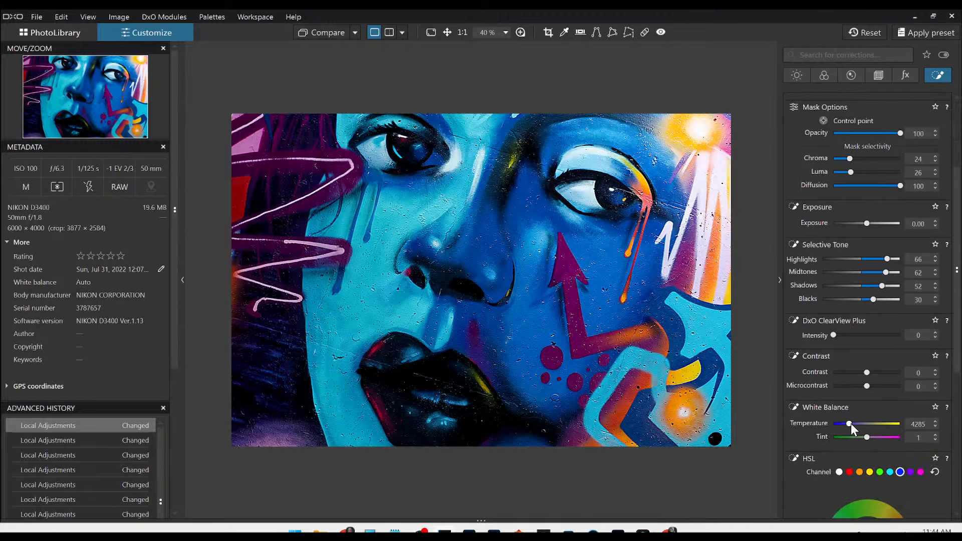
drag(851, 423, 864, 422)
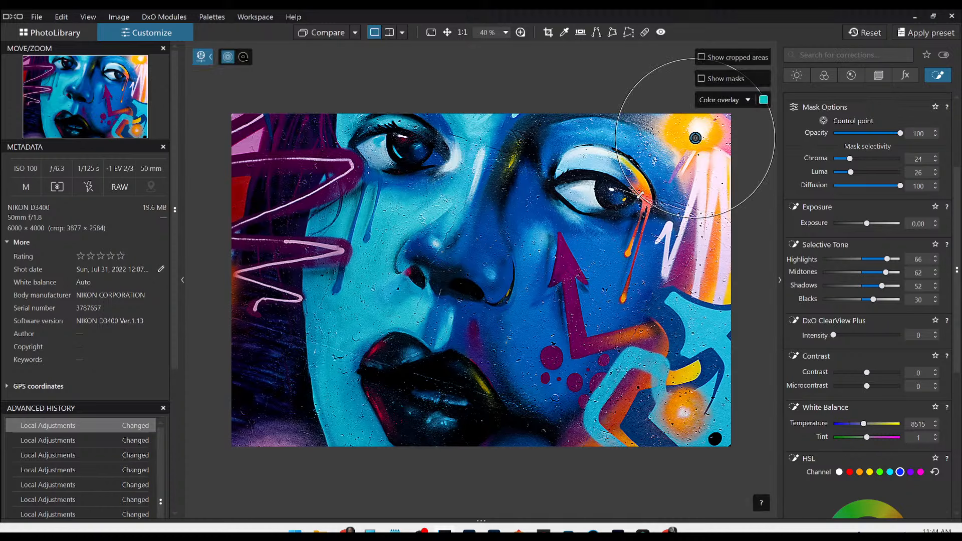
Enlarge the orange-spot control point's area of effect and set its exposure to 0.41, shadows to 45 and blacks to 18.
drag(640, 196, 577, 208)
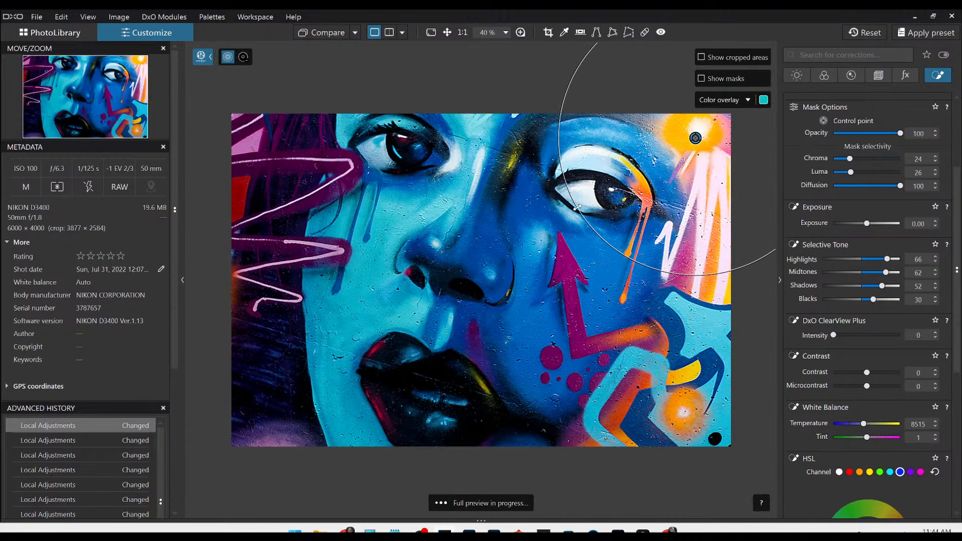
drag(873, 299, 879, 285)
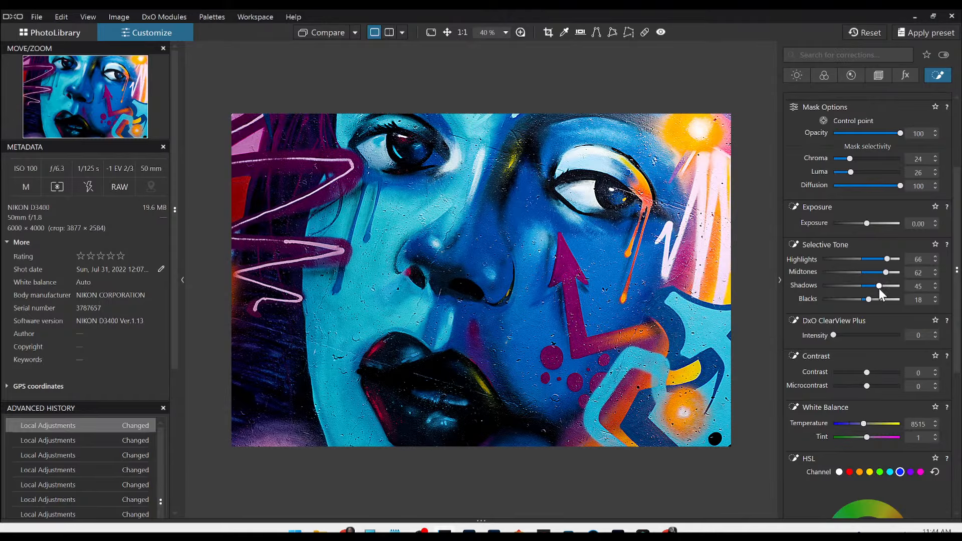
drag(870, 221, 873, 224)
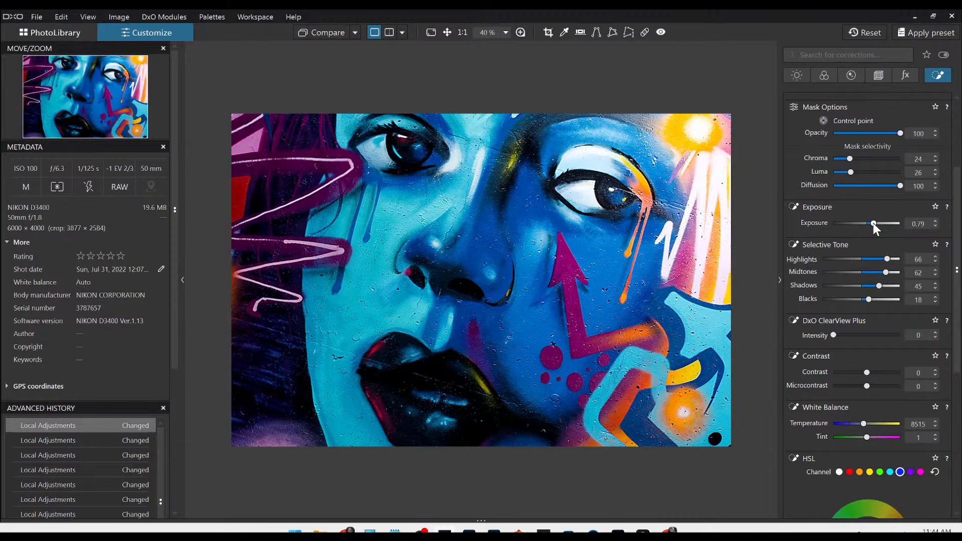
Set both the chroma and luma selectivity of the orange-spot control point to 0.
click(835, 173)
click(835, 161)
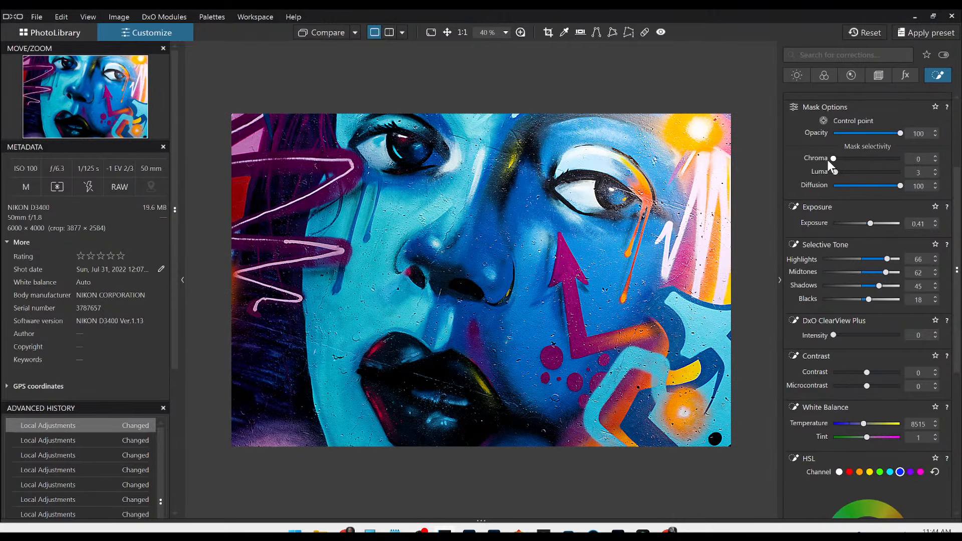
drag(837, 173, 828, 170)
Set the control point's selective tone to highlights 49, midtones 31, shadows 13 and blacks -13.
click(871, 285)
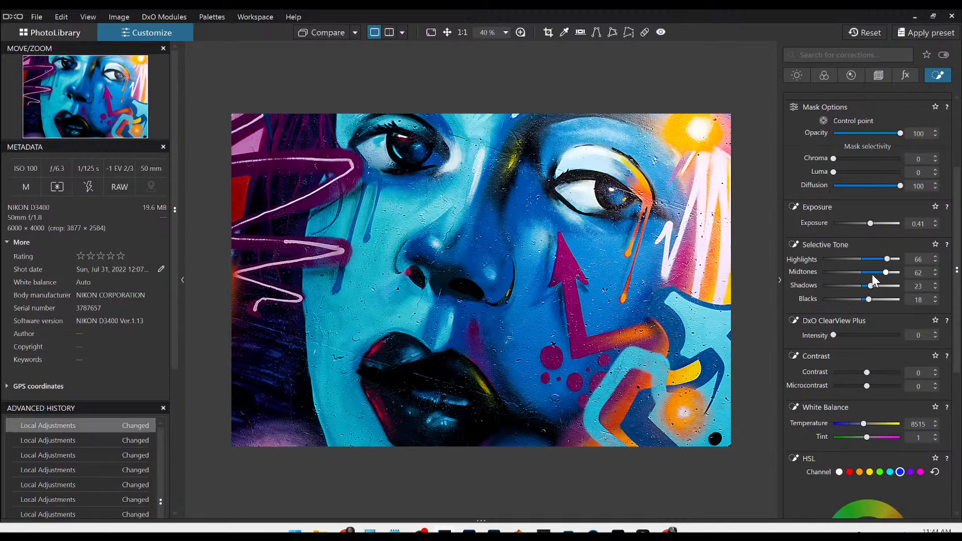
click(872, 272)
click(876, 259)
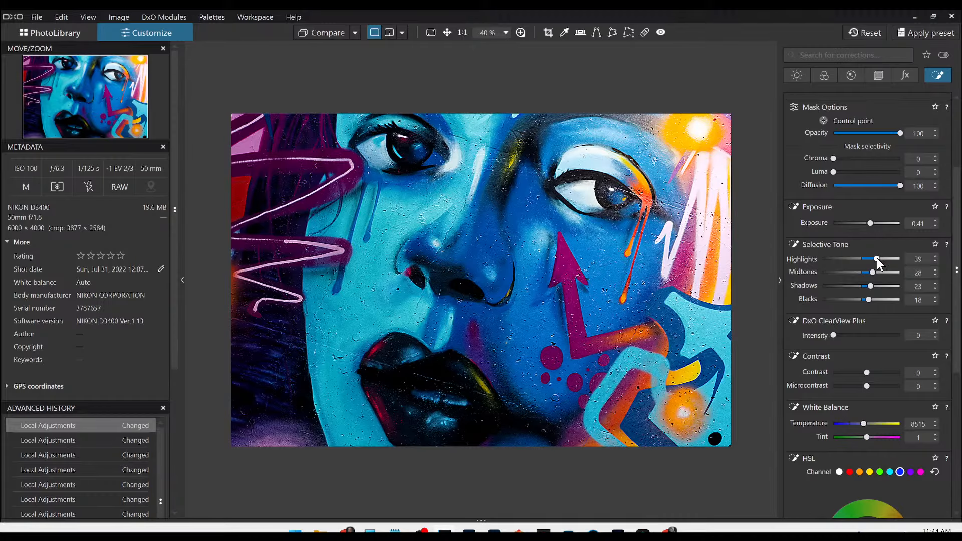
drag(877, 258, 880, 257)
drag(869, 296, 874, 272)
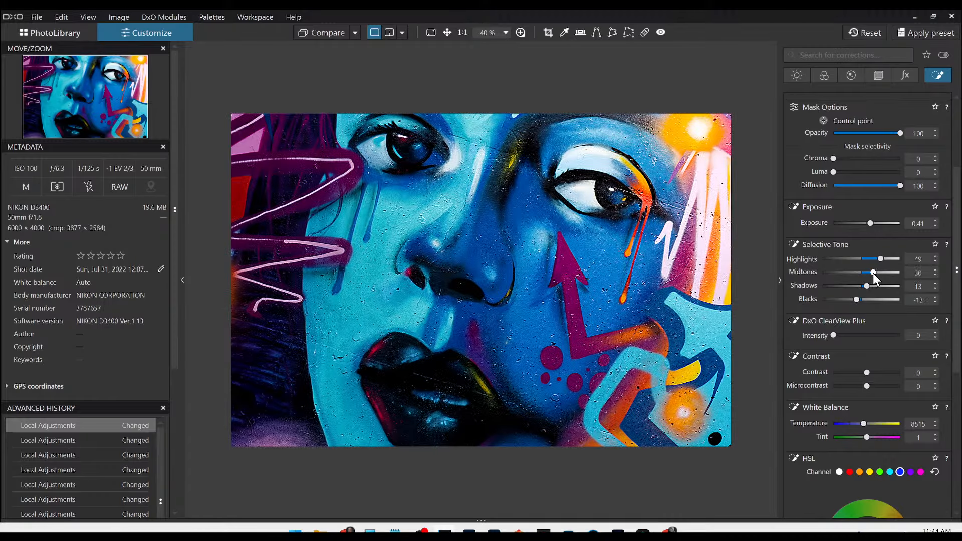
Warm the area around the glowing orange spot by setting the control point's white balance temperature to 17367.
scroll(857, 359, down, 3)
drag(867, 343, 878, 341)
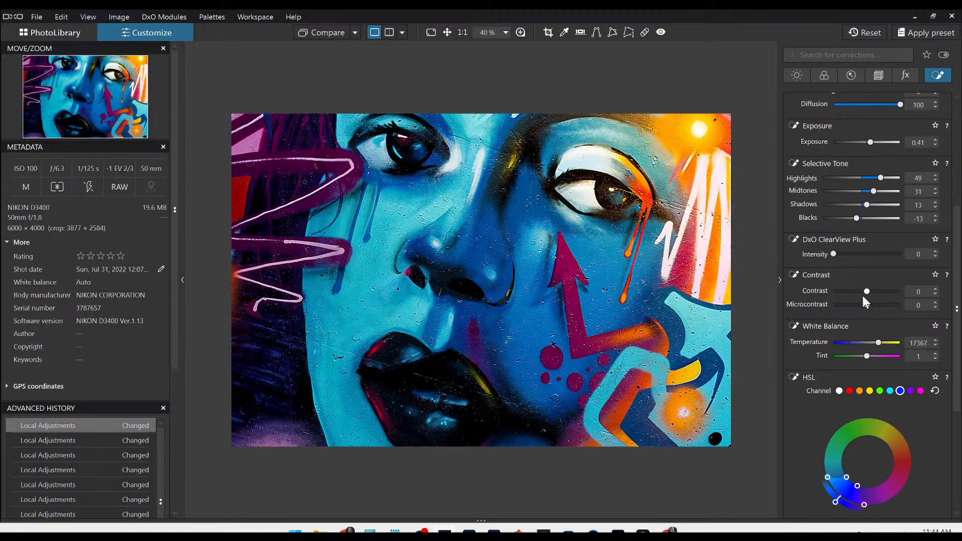
key(l)
scroll(844, 230, up, 5)
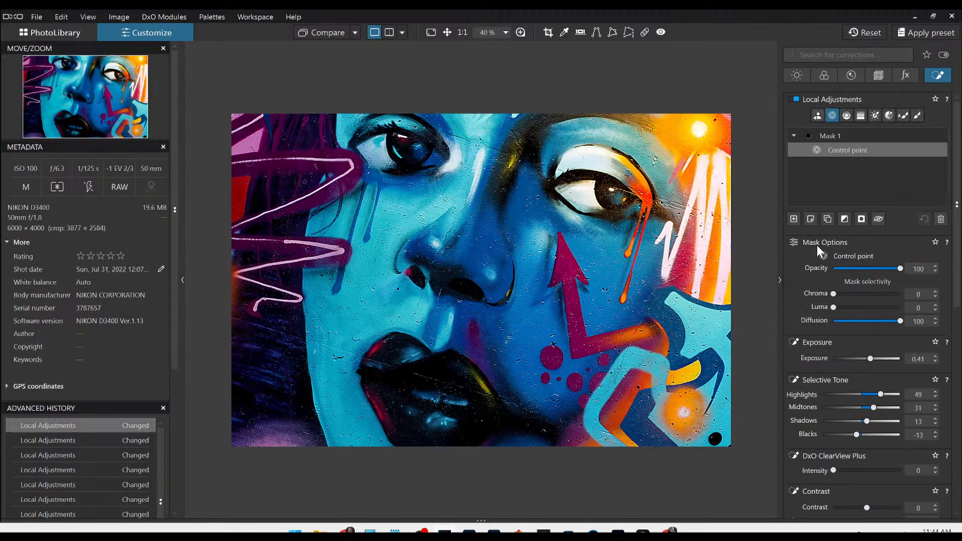
click(811, 219)
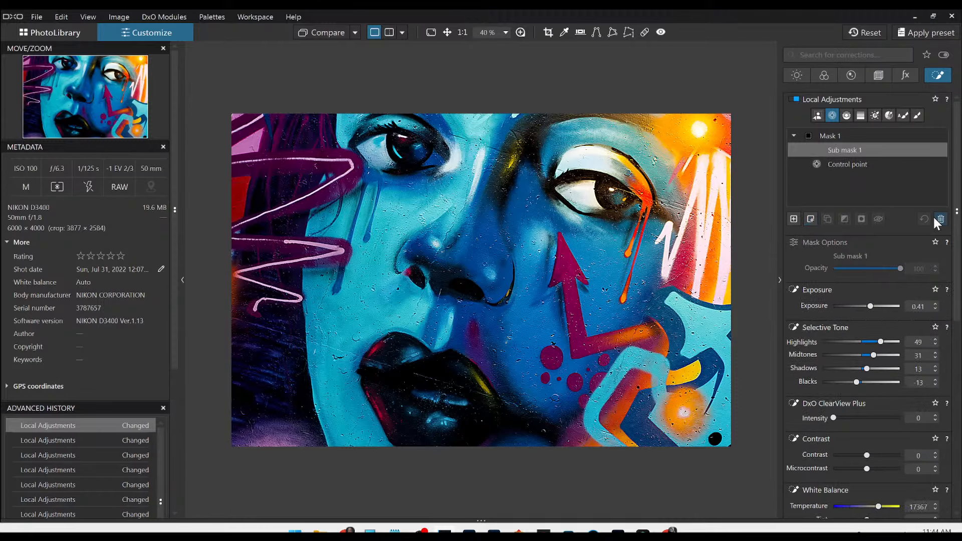
click(934, 220)
Create a second mask with a control point in the mural's dark lower-left corner and enlarge its area to reach the lips.
click(792, 219)
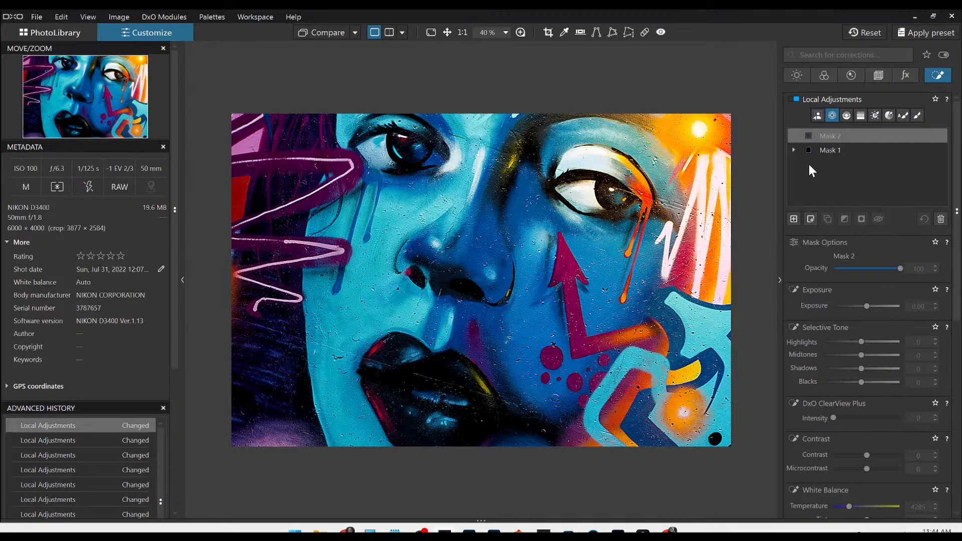
click(253, 436)
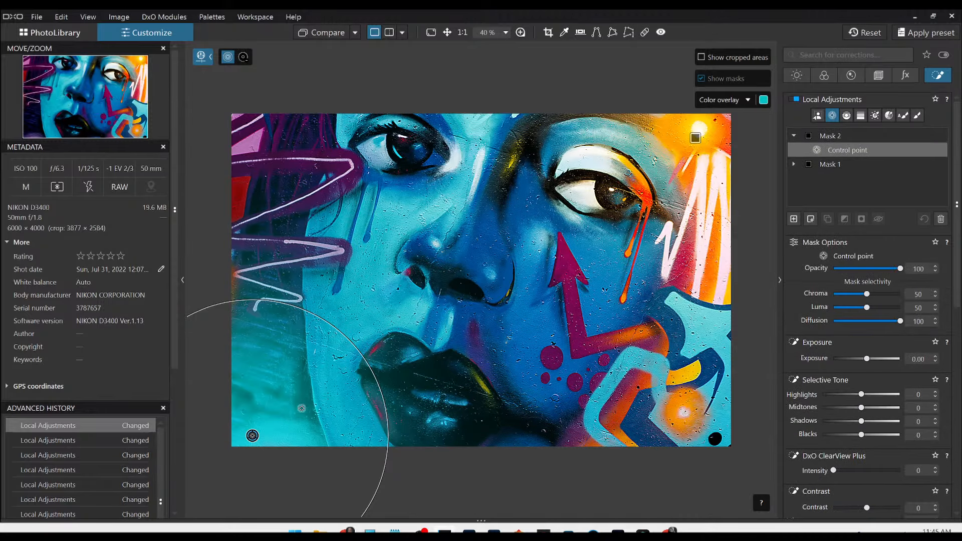
drag(353, 362, 428, 317)
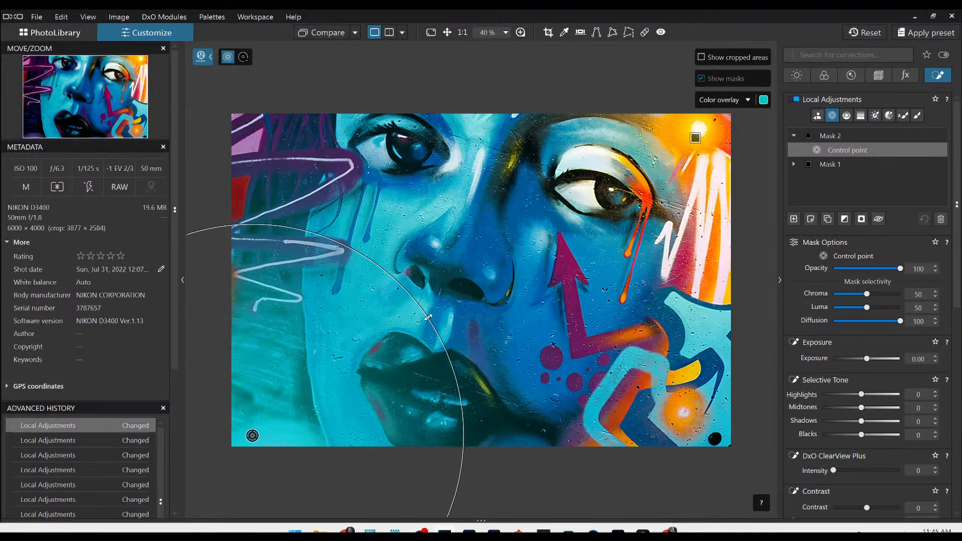
Brighten the second mask with highlights 88, midtones 58 and shadows 37, and apply DxO ClearView Plus at intensity 15.
scroll(851, 366, down, 3)
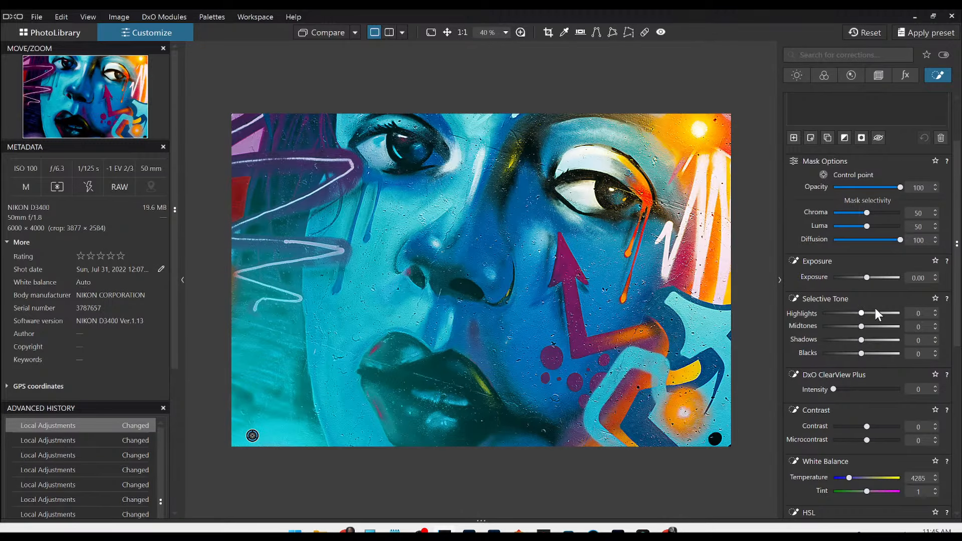
drag(876, 312, 896, 313)
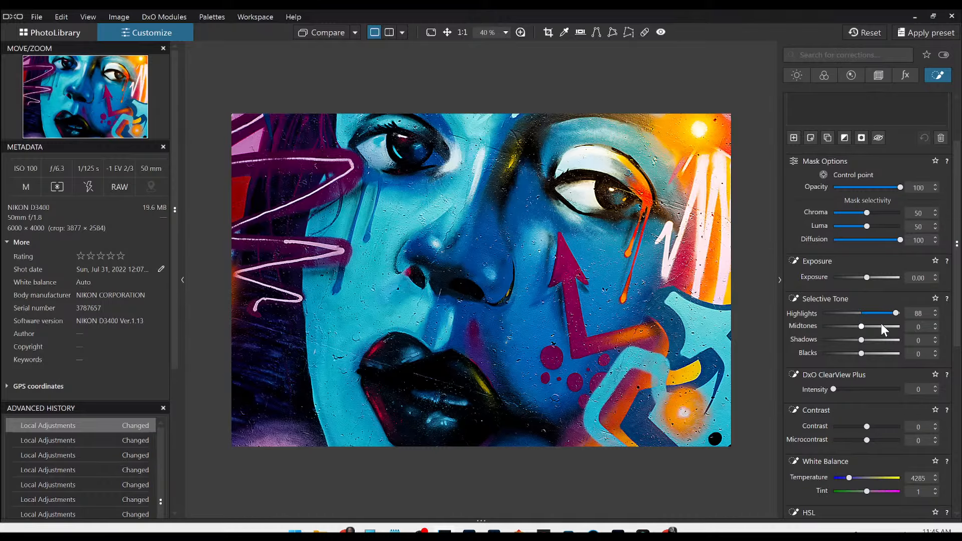
click(884, 326)
click(876, 341)
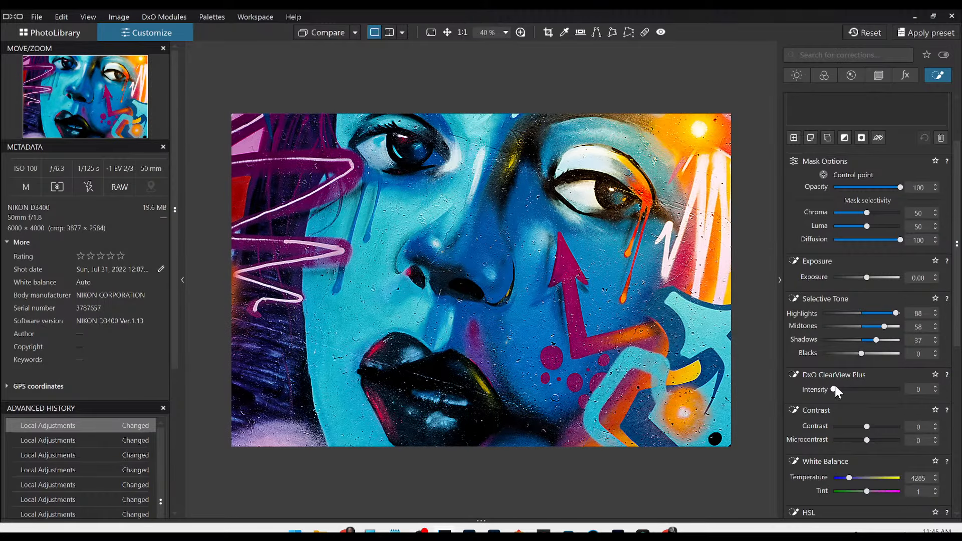
drag(835, 390, 844, 390)
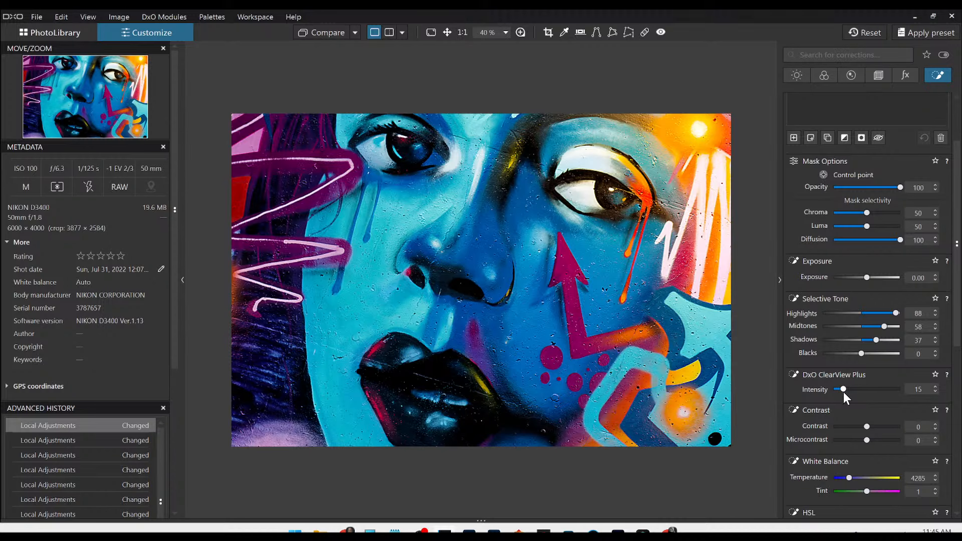
Set the second mask's white balance to temperature 5962 and tint 67, and its chroma and luma selectivity to 0.
scroll(859, 461, down, 3)
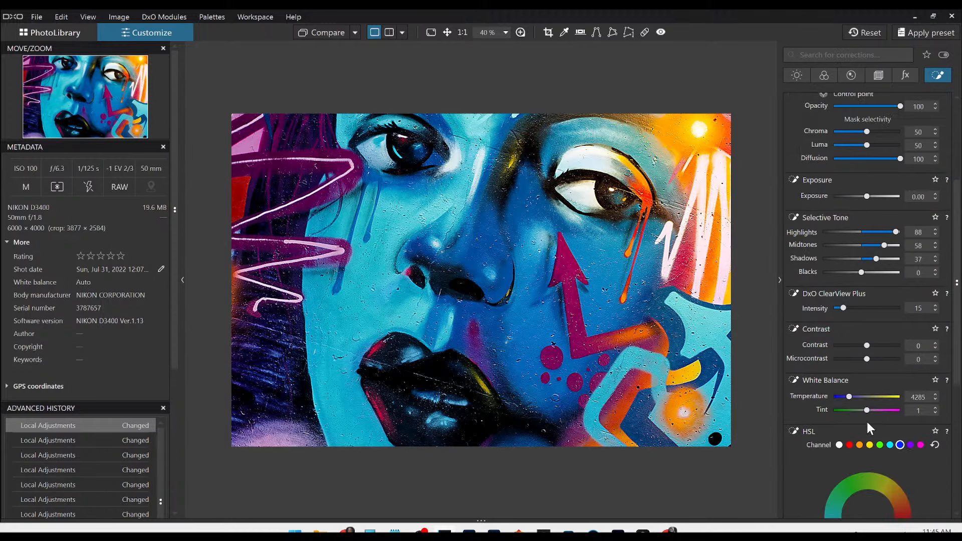
mouse_move(866, 410)
mouse_down()
mouse_move(877, 411)
mouse_move(856, 396)
mouse_up()
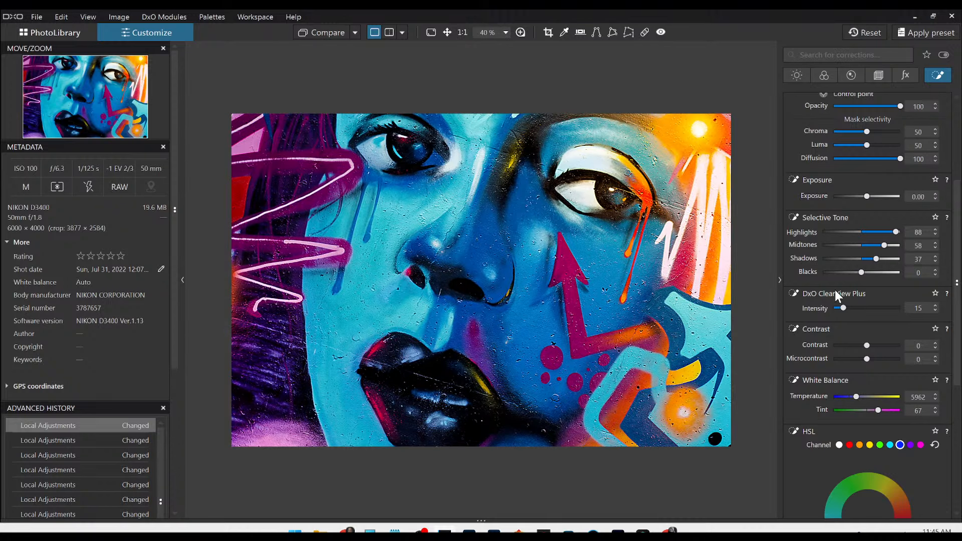
scroll(832, 270, up, 2)
click(832, 185)
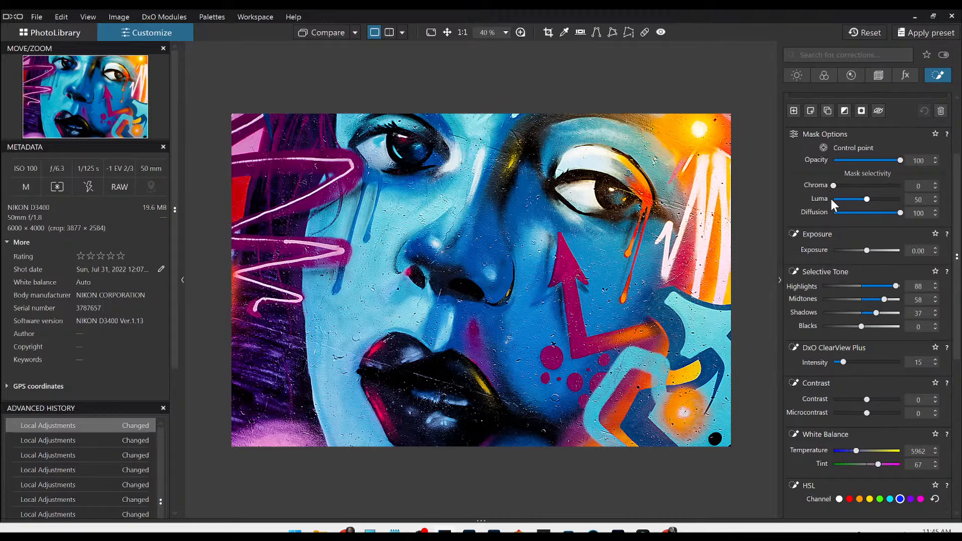
click(831, 198)
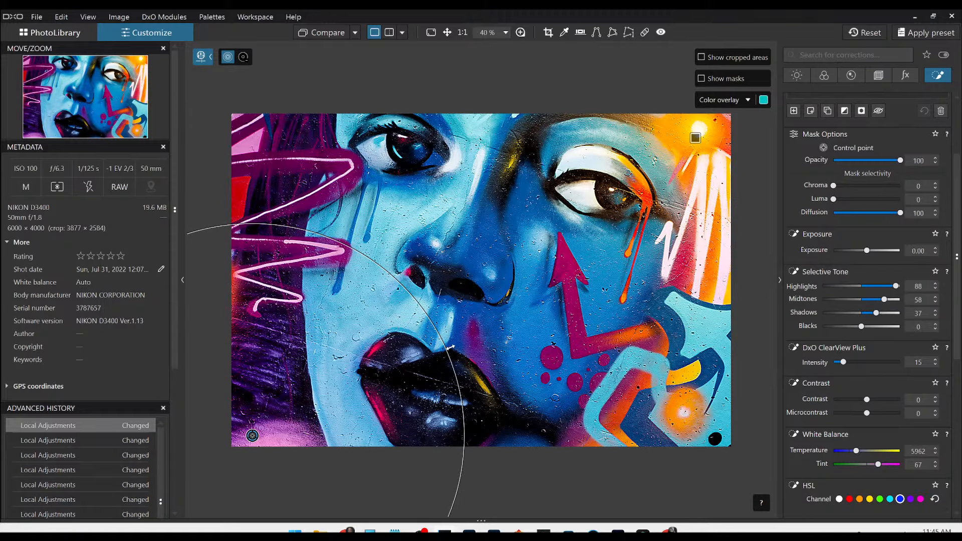
Enlarge the lower-left control point's area further and set its highlights to 100, shadows to 40 and blacks to 3.
drag(448, 347, 537, 330)
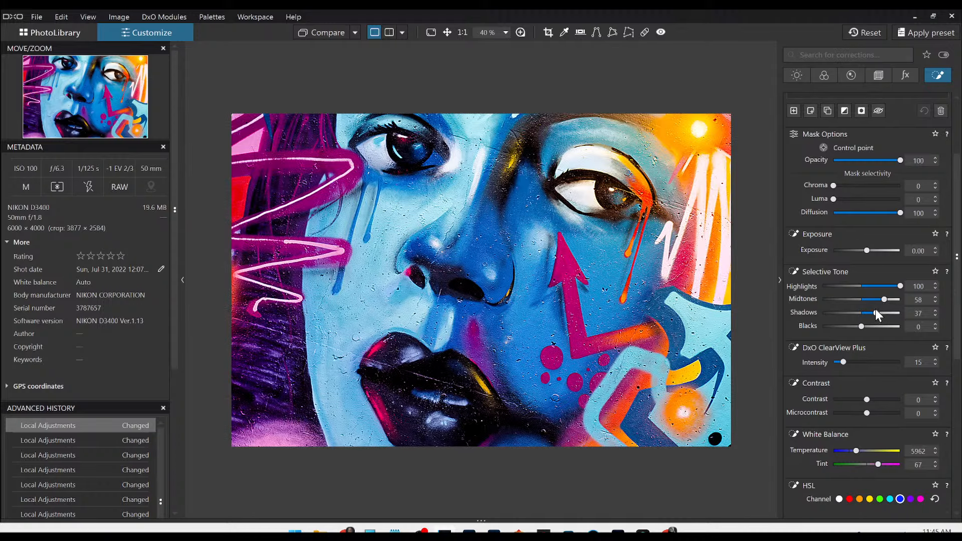
drag(876, 312, 863, 327)
scroll(674, 349, down, 2)
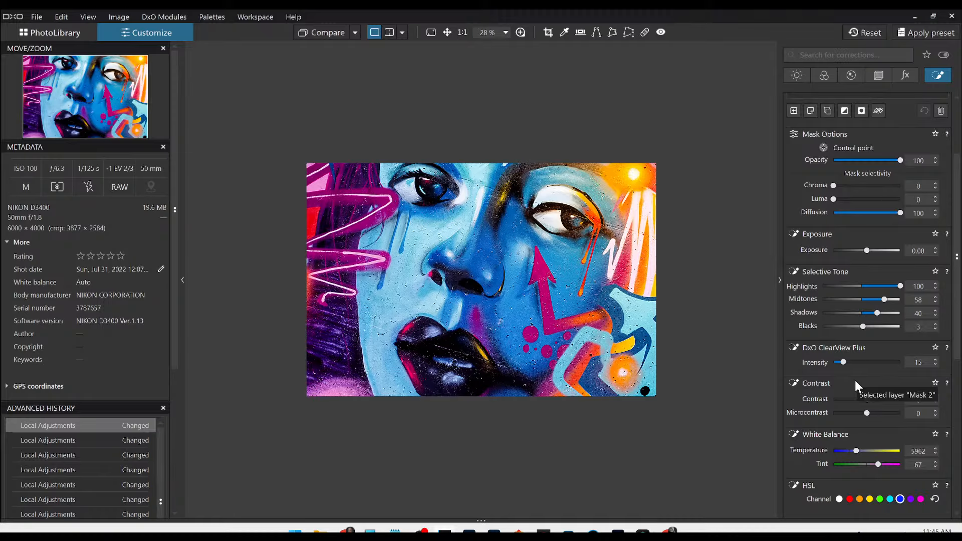
Create a third mask that selects the magenta arrow on the cheek with the AI mask tool.
scroll(819, 236, up, 2)
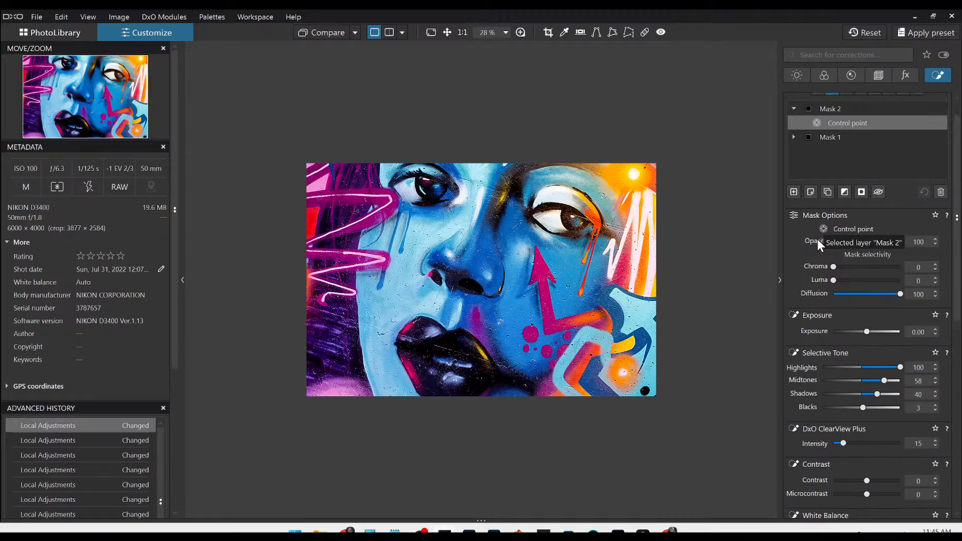
click(793, 219)
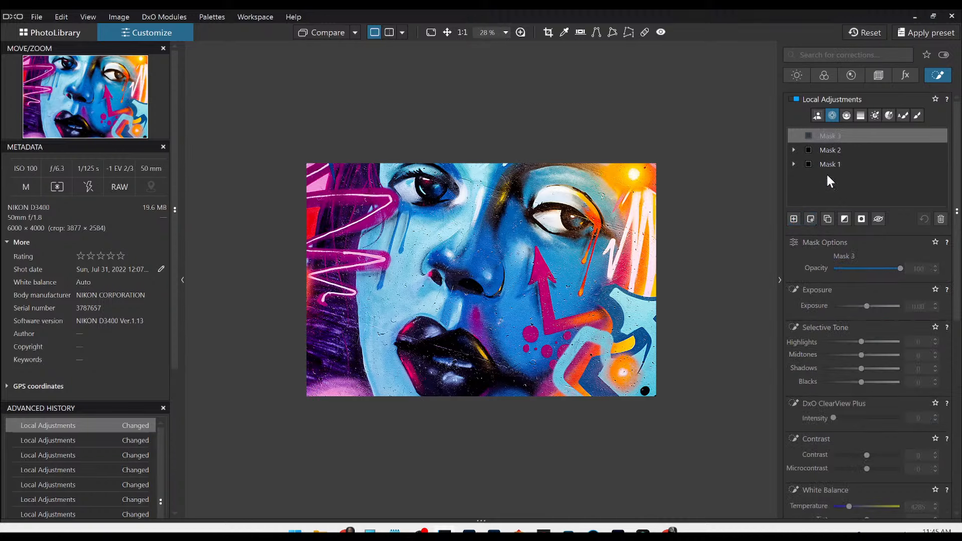
click(818, 115)
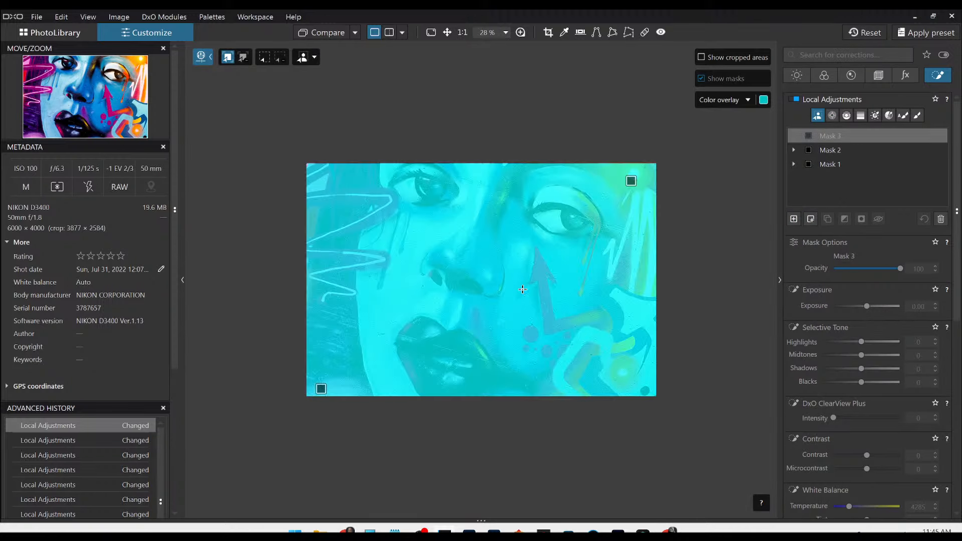
click(549, 299)
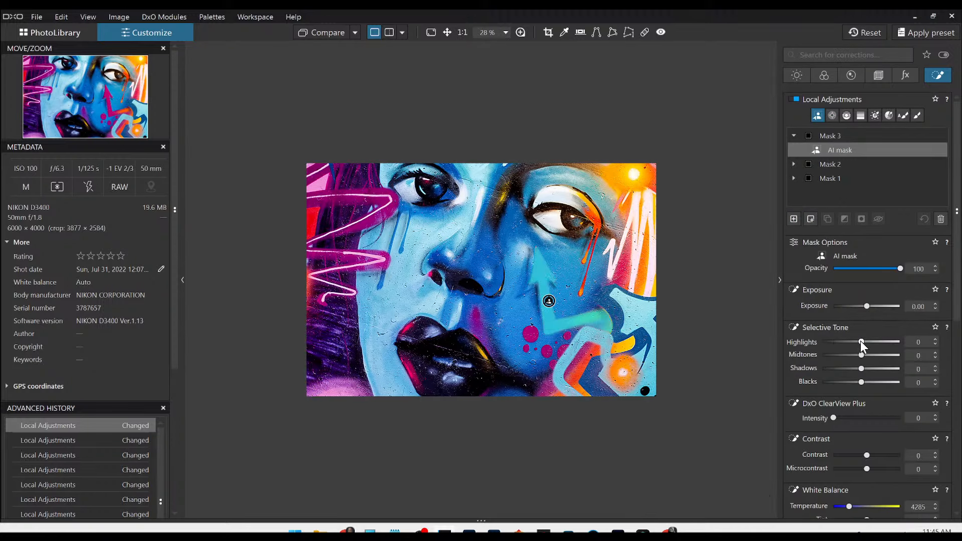
Brighten the arrow's AI mask with highlights 96, midtones 47 and shadows 23, and apply DxO ClearView Plus at intensity 34.
mouse_move(862, 341)
mouse_down()
mouse_move(884, 343)
mouse_move(874, 354)
mouse_up()
drag(867, 306, 872, 307)
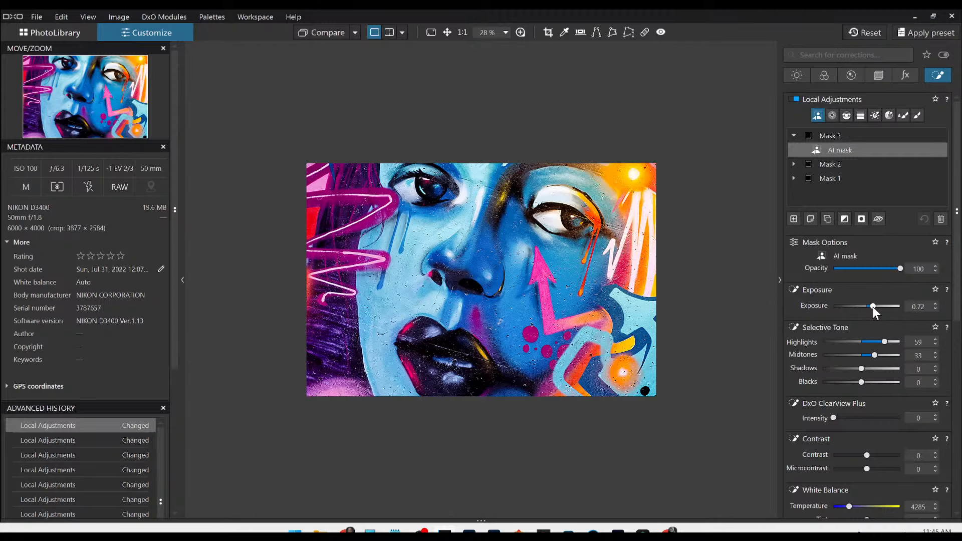
double_click(873, 307)
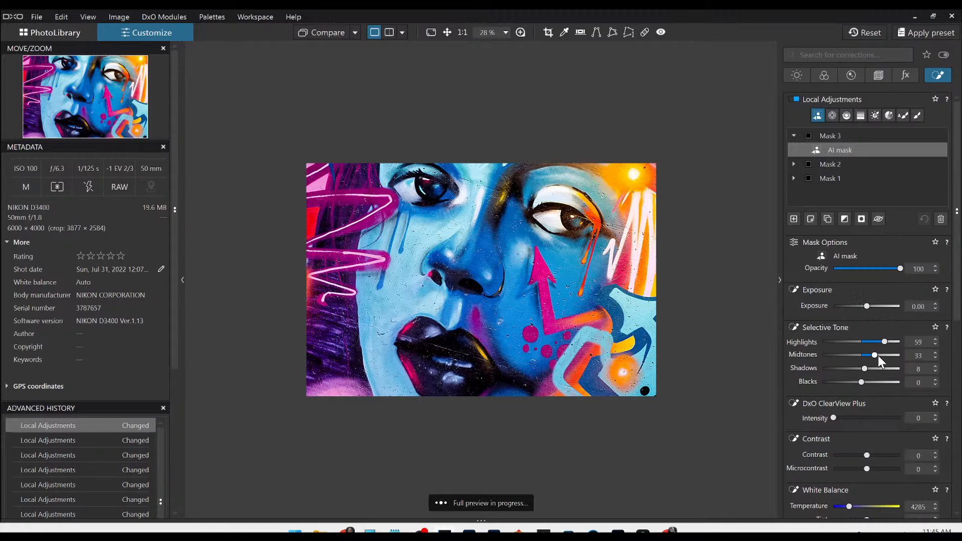
drag(834, 418, 857, 418)
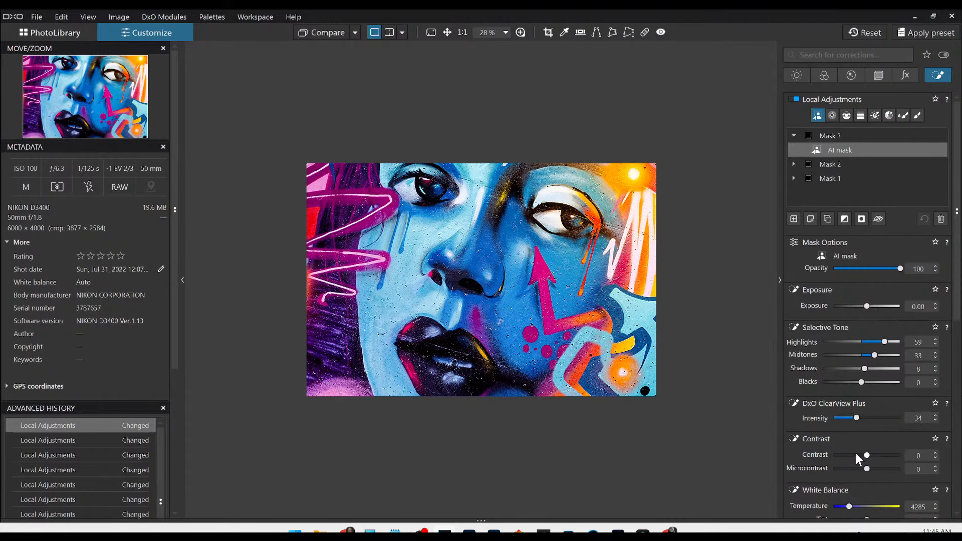
drag(864, 369, 898, 341)
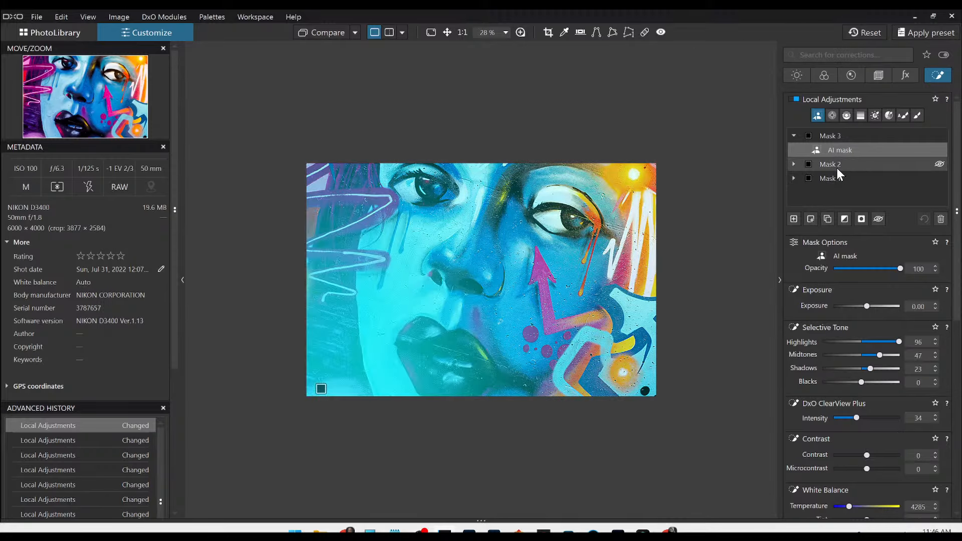
Enlarge the area of Mask 1's control point on the glowing orb to reach further across the mural, and delete the empty sub mask.
click(837, 161)
click(837, 178)
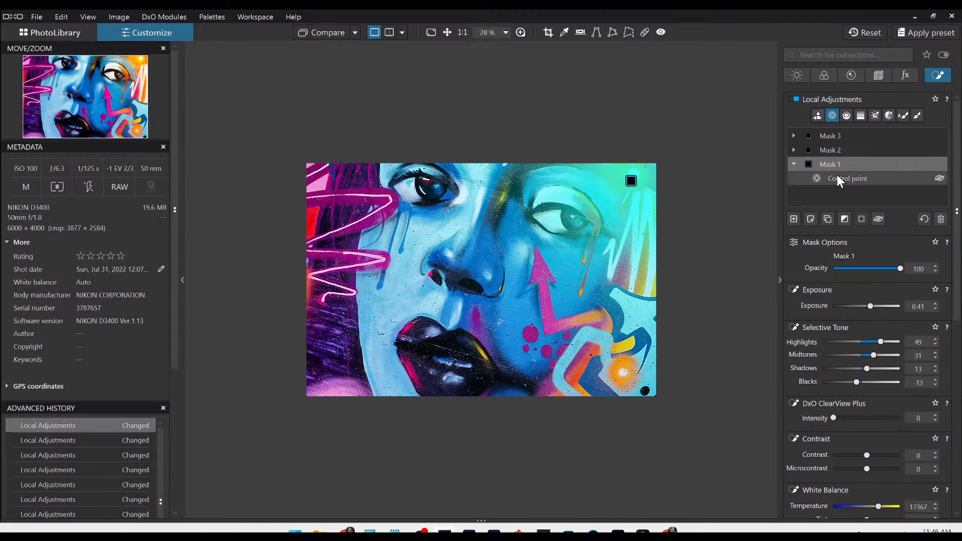
click(836, 179)
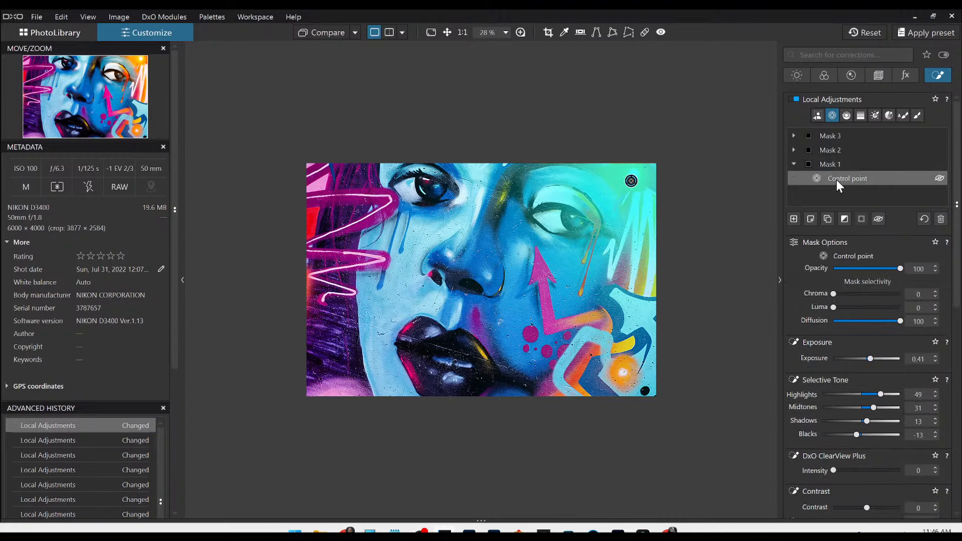
click(810, 219)
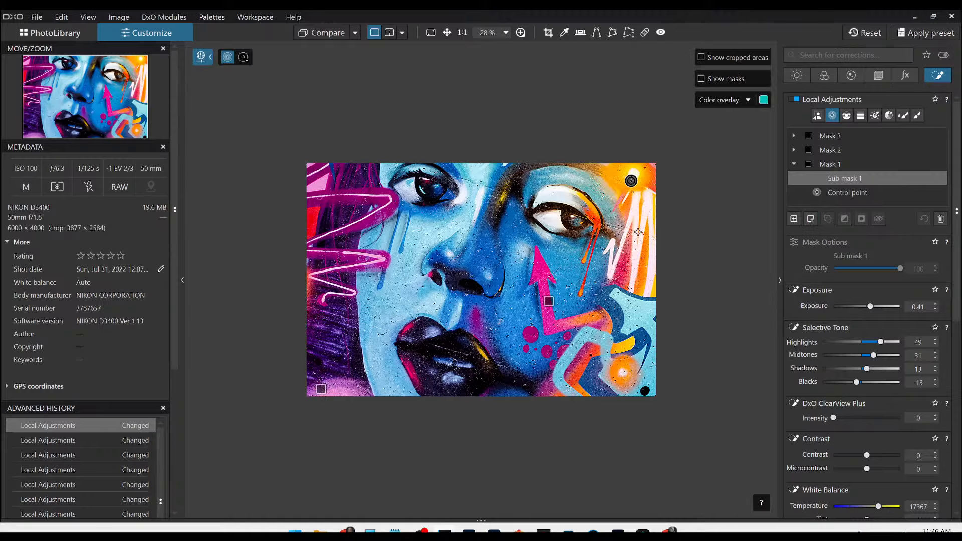
click(631, 183)
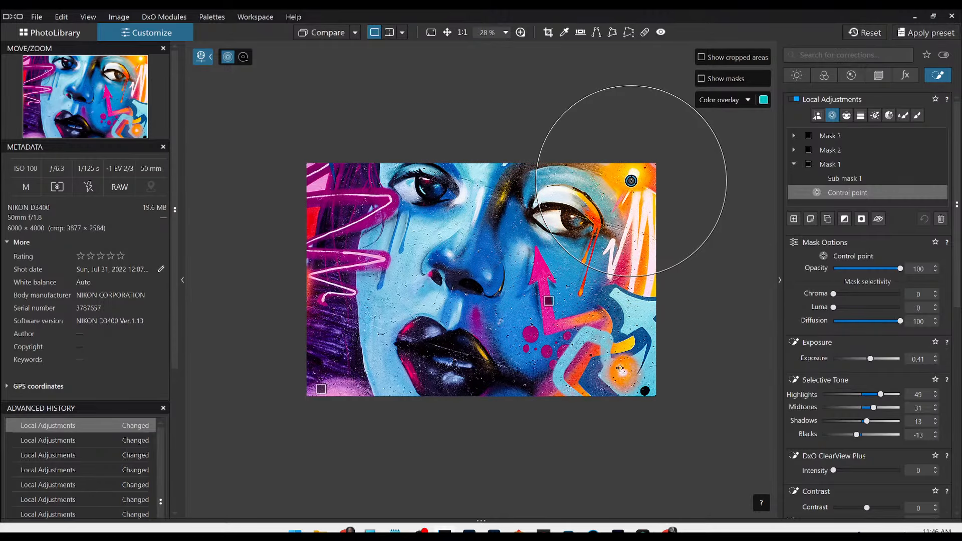
drag(620, 368, 545, 257)
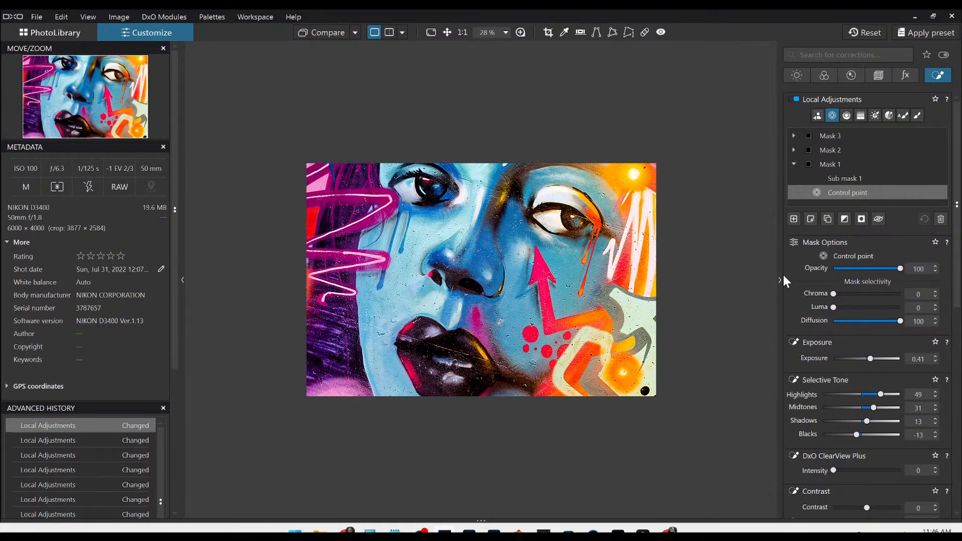
click(876, 181)
click(941, 219)
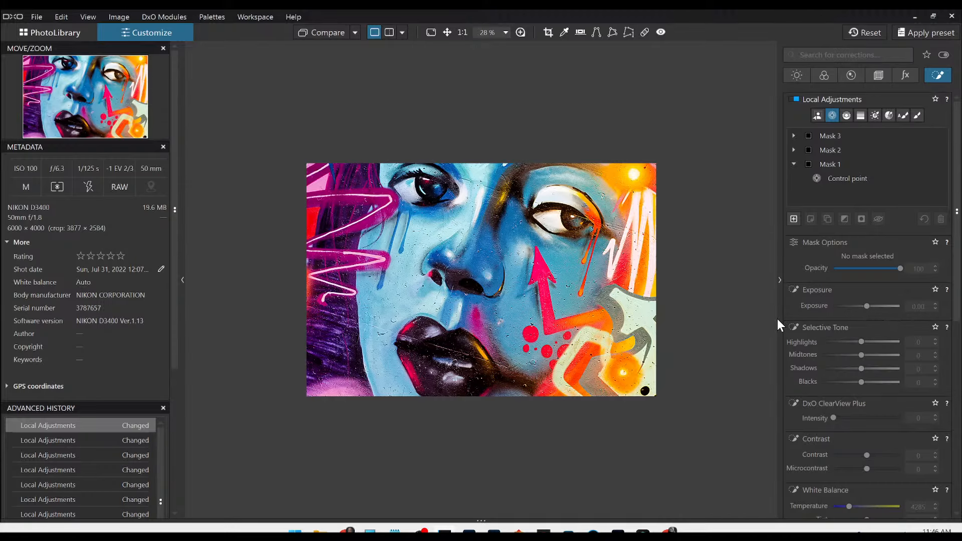
Export the edited mural photo to disk and reset all its corrections.
right_click(720, 306)
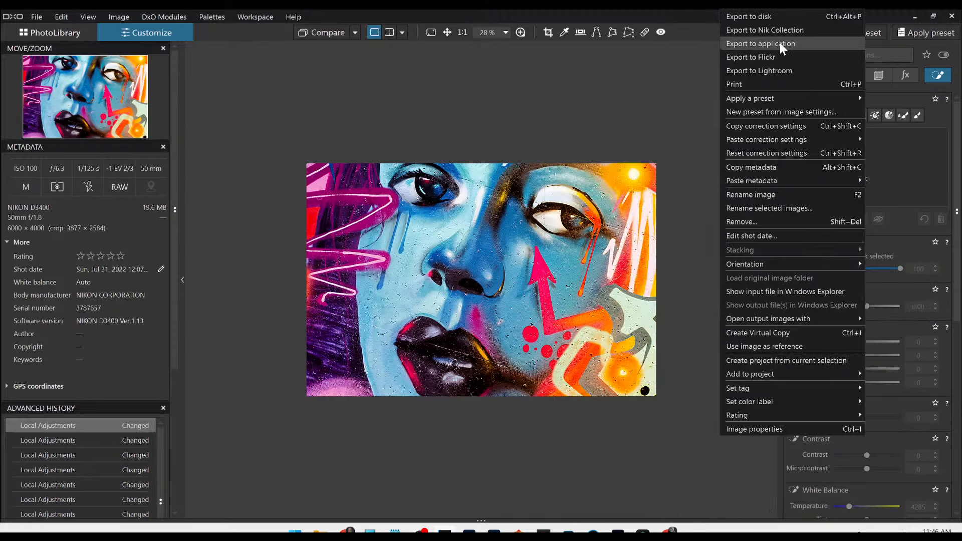
click(780, 19)
key(Escape)
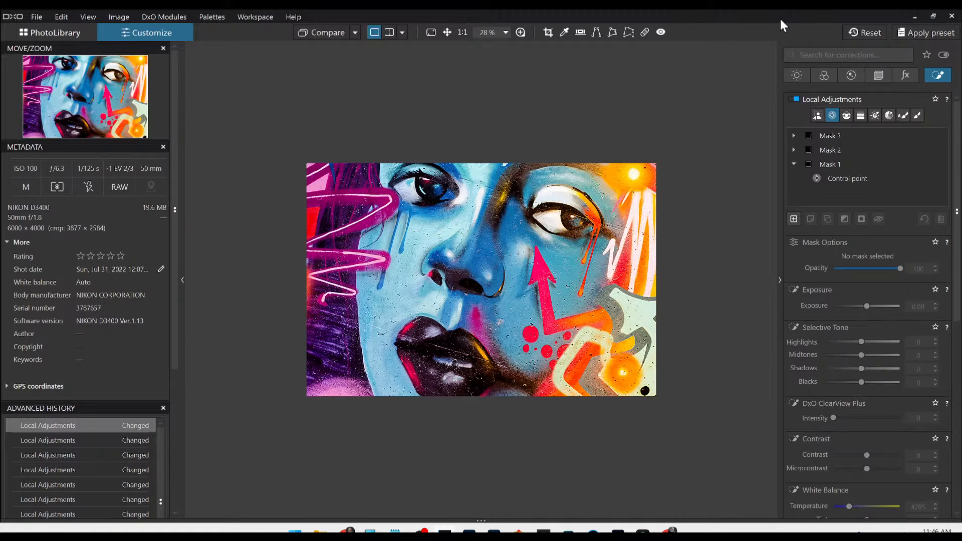
click(871, 34)
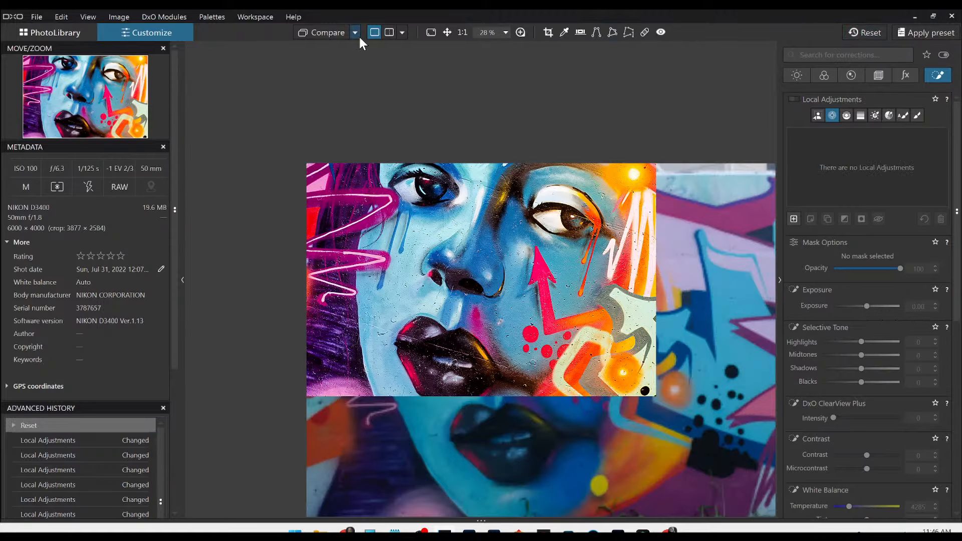
Compare the edited mural version with the uncorrected photo side by side left / right, with the palettes hidden.
click(355, 32)
click(381, 116)
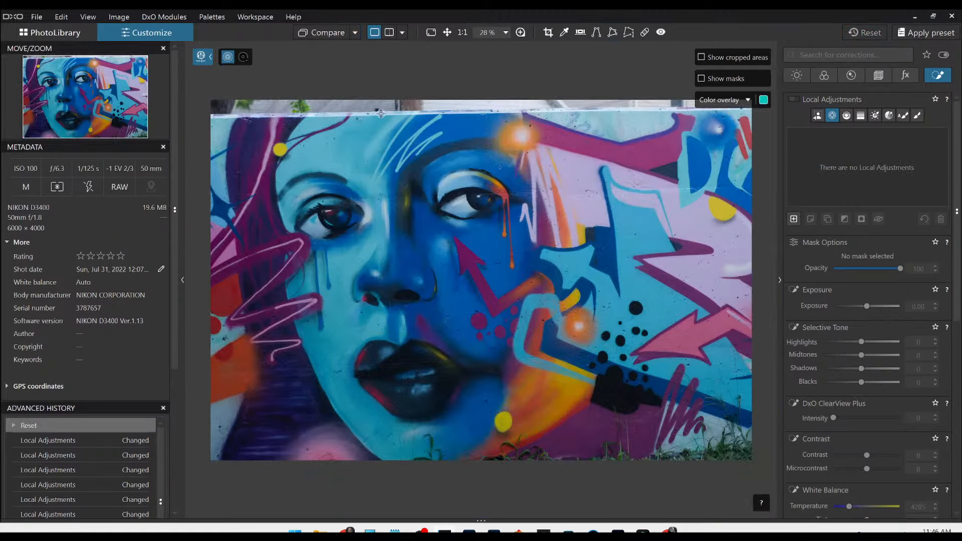
key(Tab)
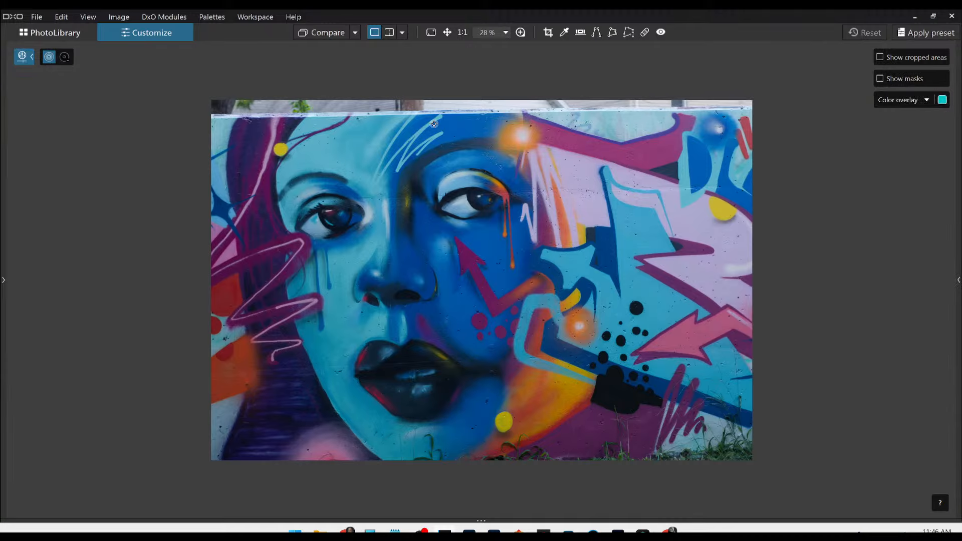
click(404, 35)
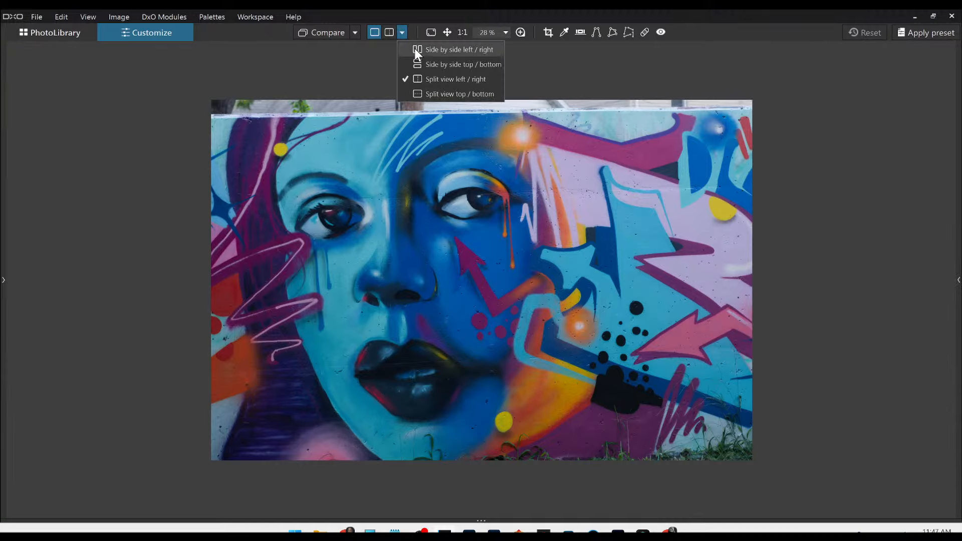
click(419, 54)
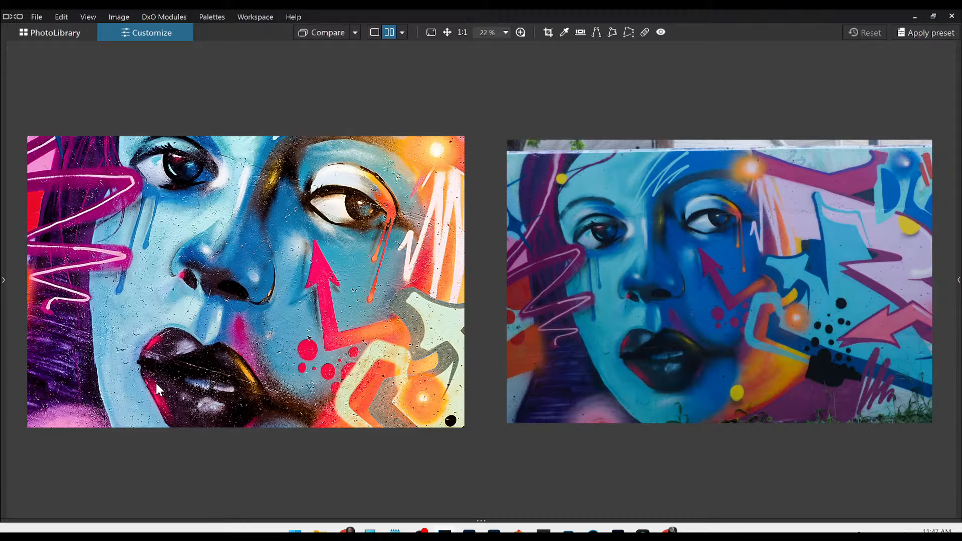
key(l)
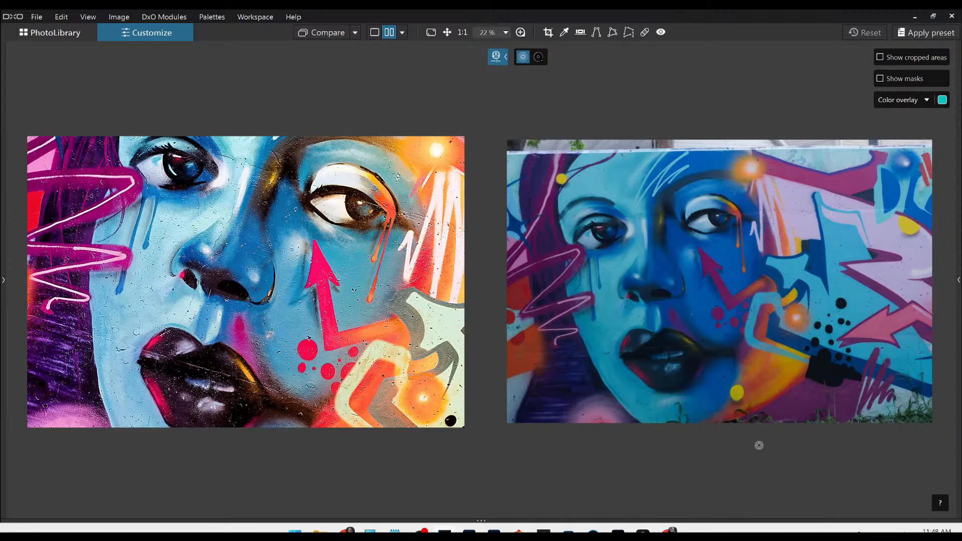
key(l)
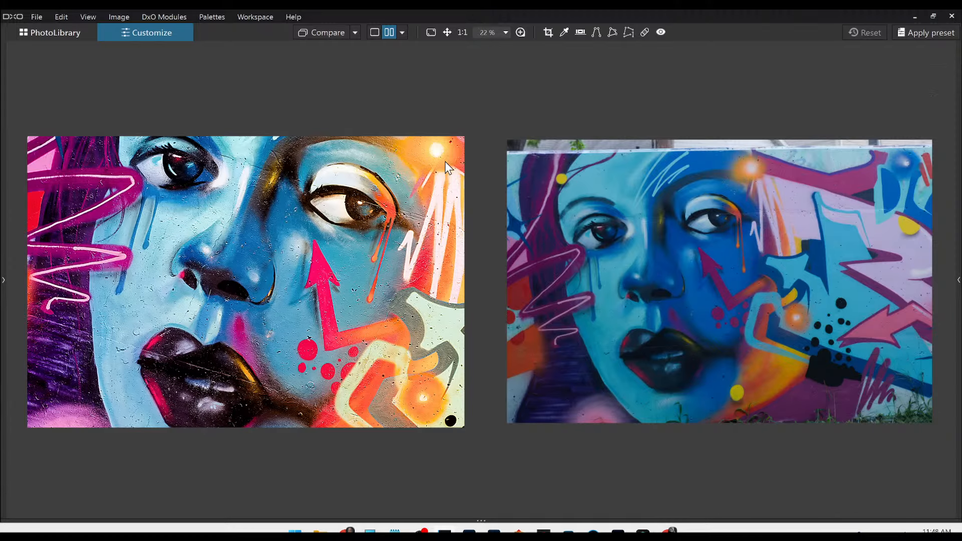
Open the chipmunk photo PA270340 from the library for editing, in single-image view with the palettes shown.
click(78, 28)
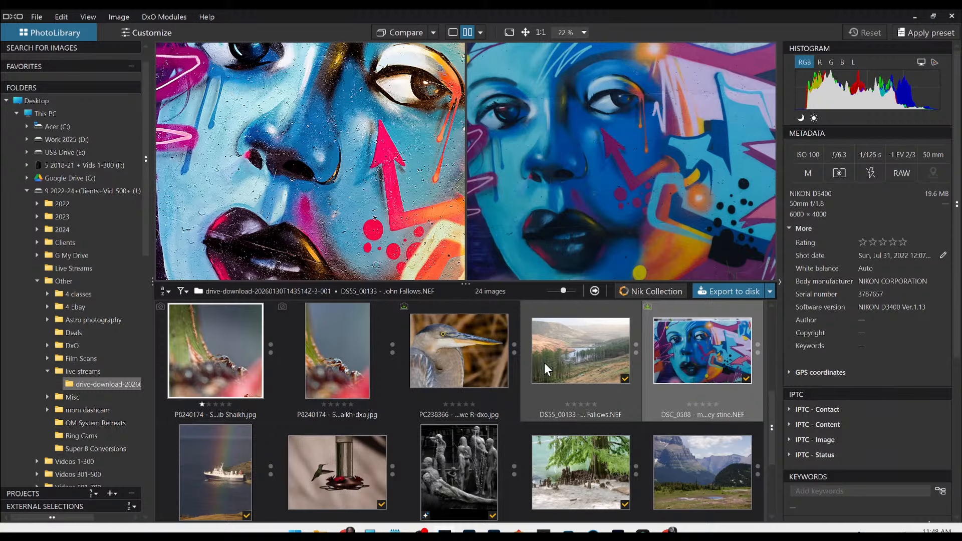
scroll(544, 363, down, 1)
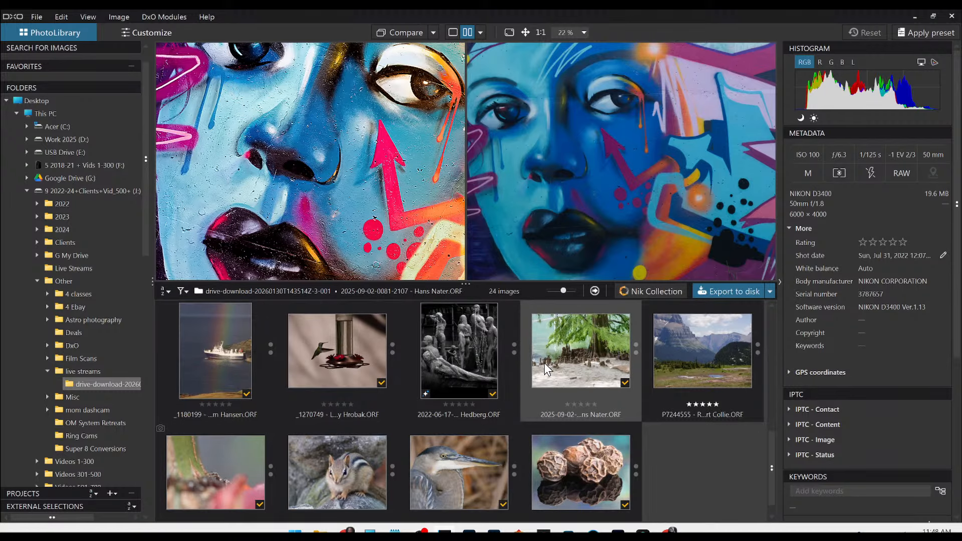
scroll(341, 483, down, 1)
click(342, 483)
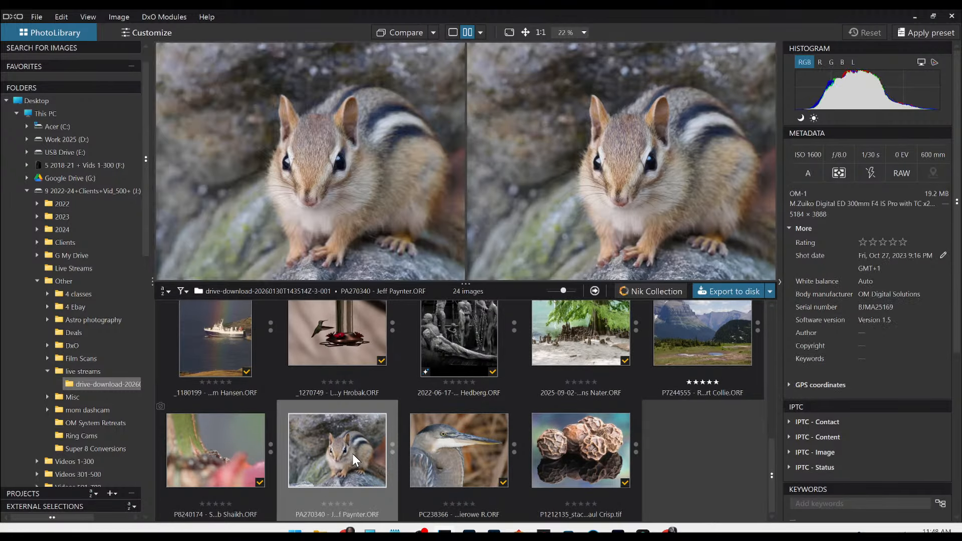
double_click(353, 453)
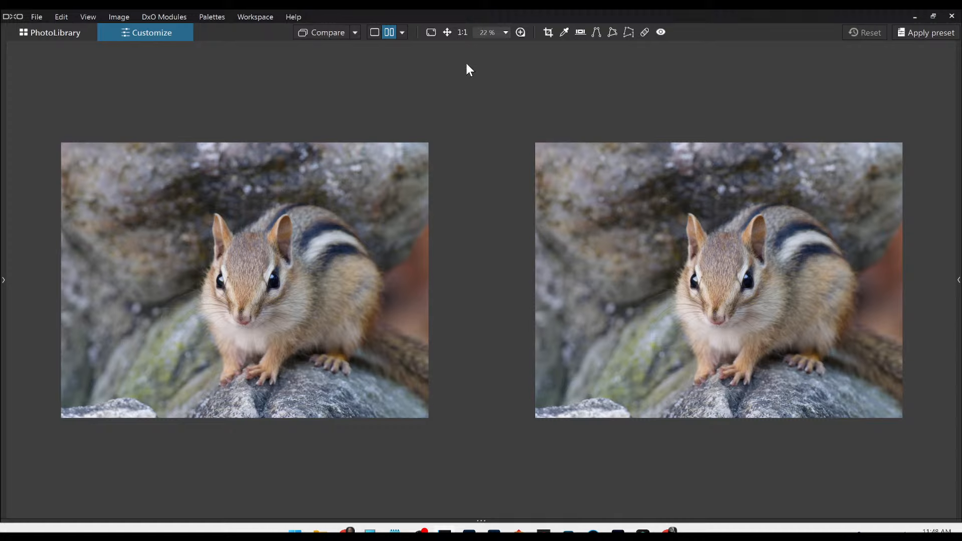
click(380, 31)
scroll(537, 345, up, 1)
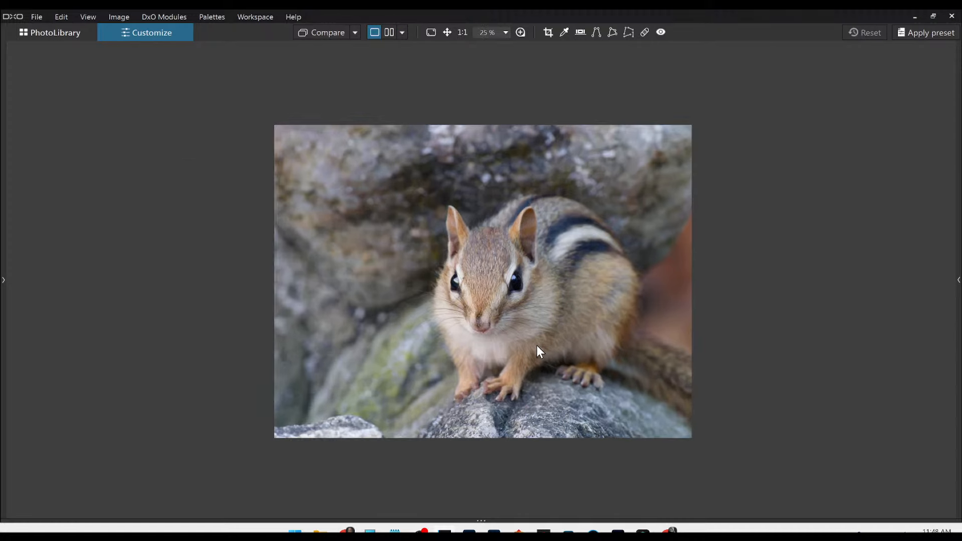
key(F9)
scroll(525, 344, up, 2)
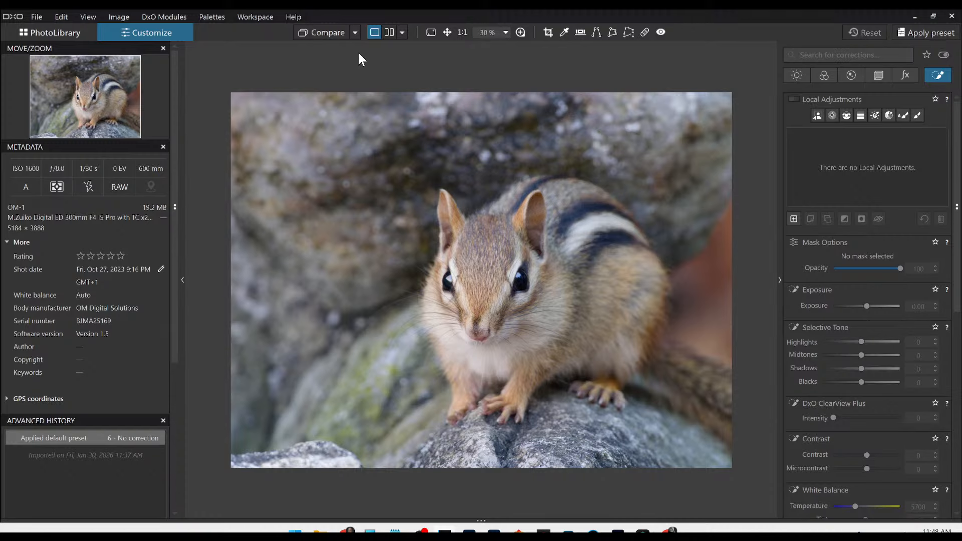
Reselect the chipmunk photo in the library and apply the demo default preset from the general purpose presets.
click(74, 32)
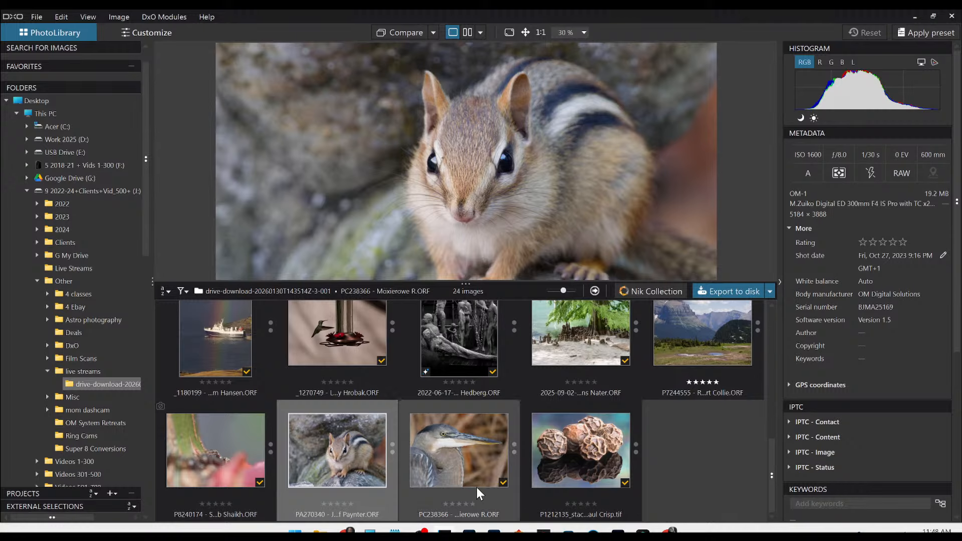
click(353, 464)
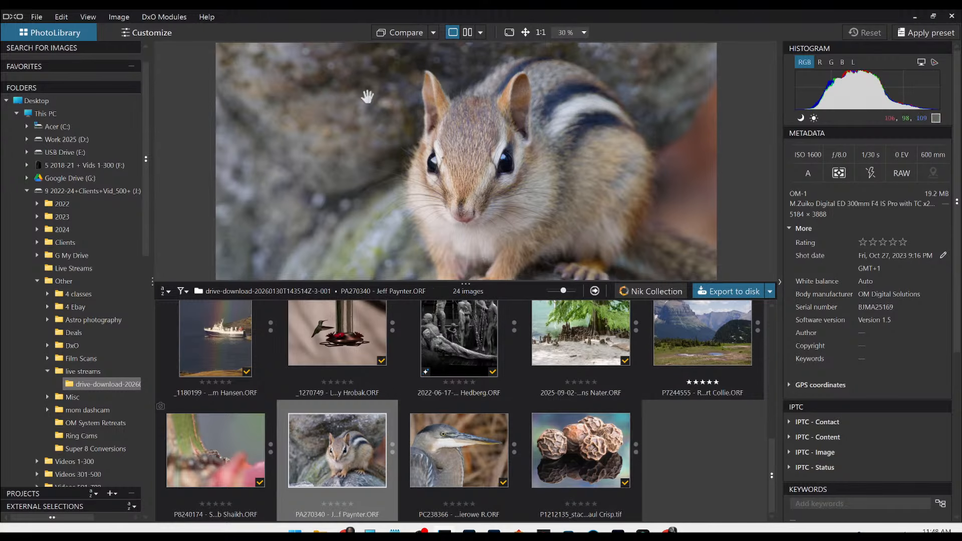
click(167, 32)
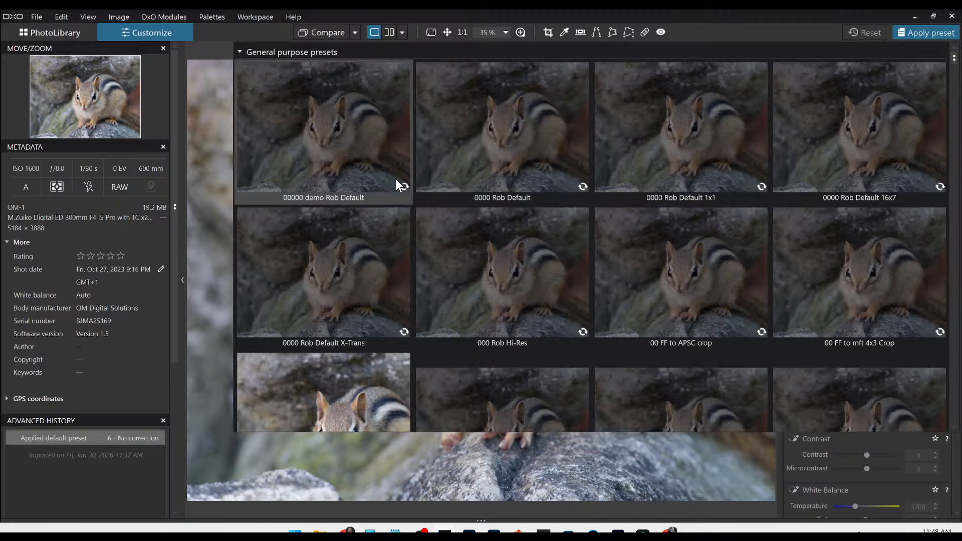
click(376, 166)
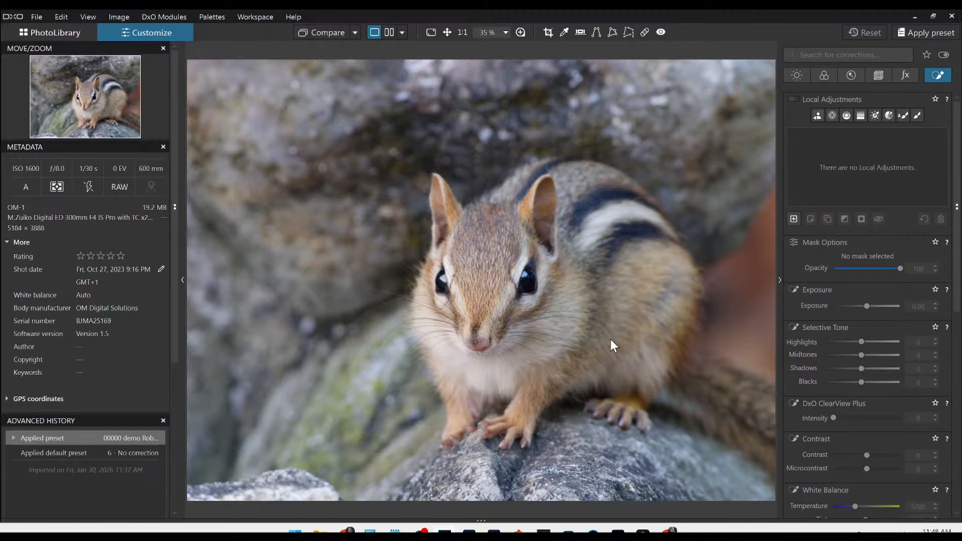
Create a local adjustment that selects the whole chipmunk with the AI mask tool.
scroll(602, 326, down, 5)
scroll(602, 323, up, 2)
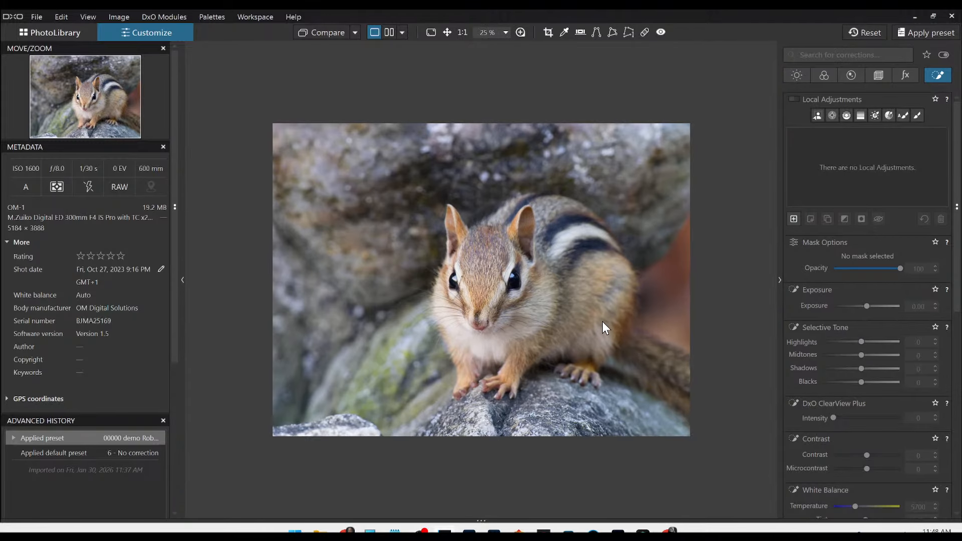
scroll(602, 325, up, 1)
click(818, 117)
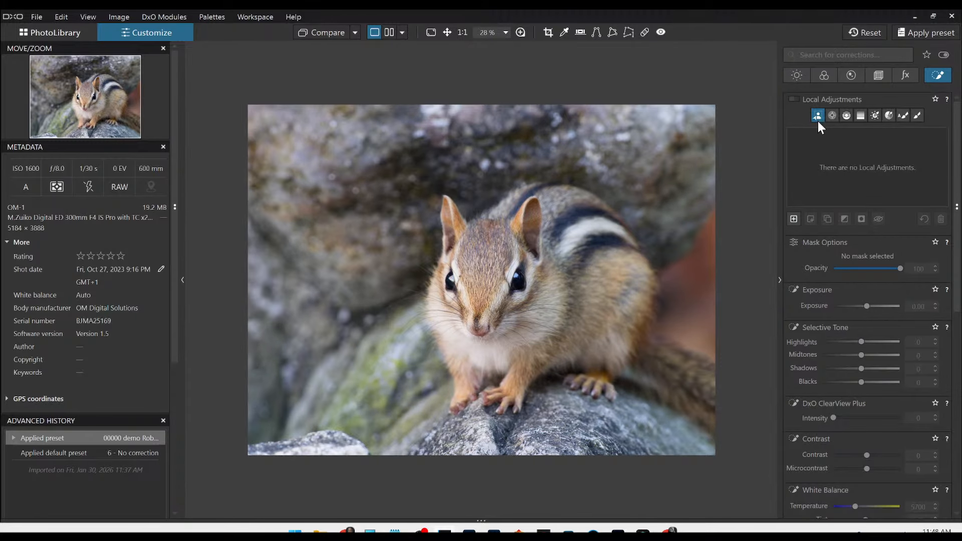
click(575, 243)
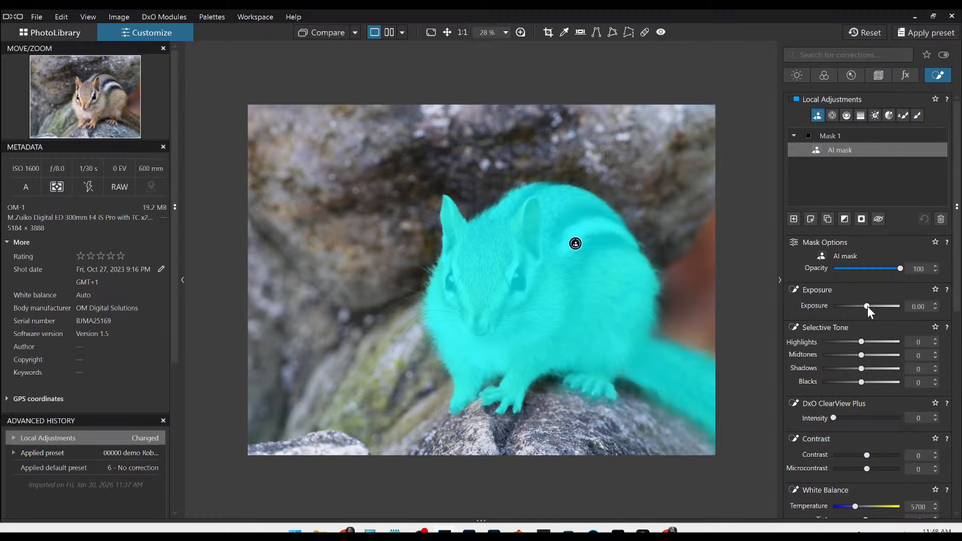
Set the chipmunk mask's exposure to 1.18 and the photo's overall exposure to -1.23.
drag(868, 305, 876, 307)
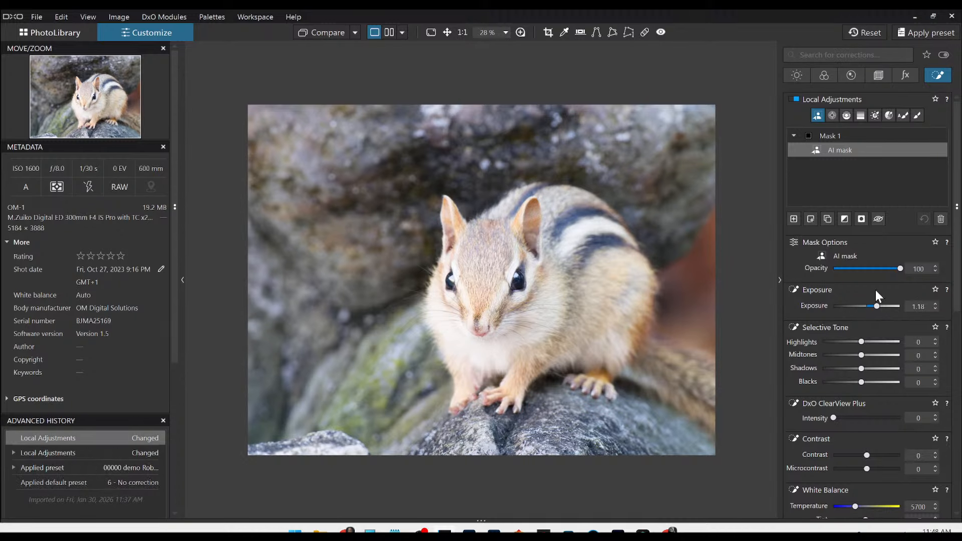
click(795, 75)
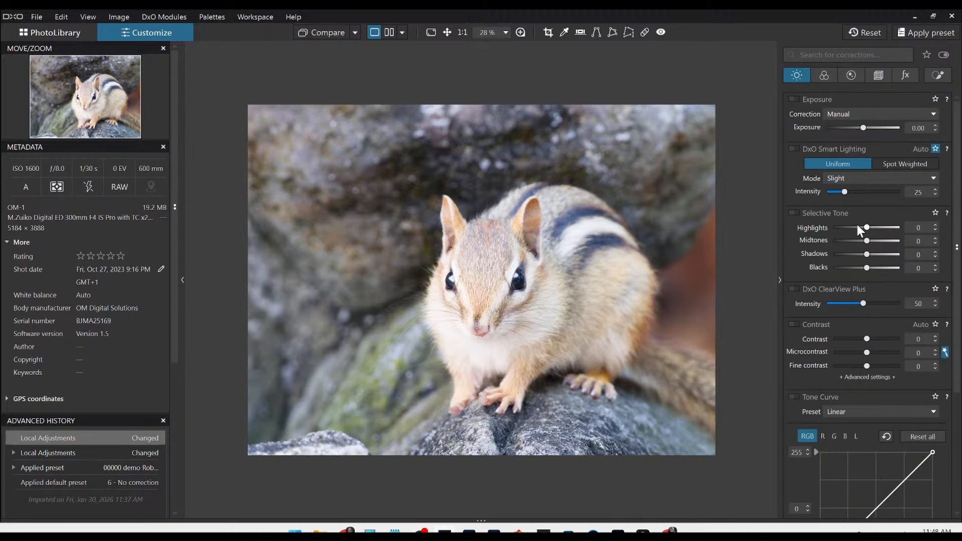
drag(862, 127, 852, 126)
Raise the vibrancy of the chipmunk's AI mask to 55 on the HSL white (all colors) channel.
click(935, 75)
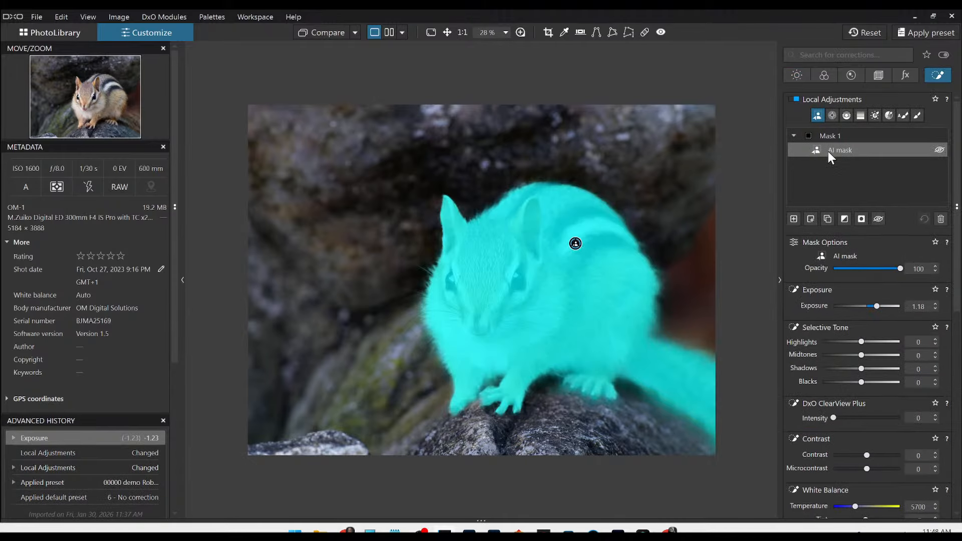
scroll(879, 348, down, 10)
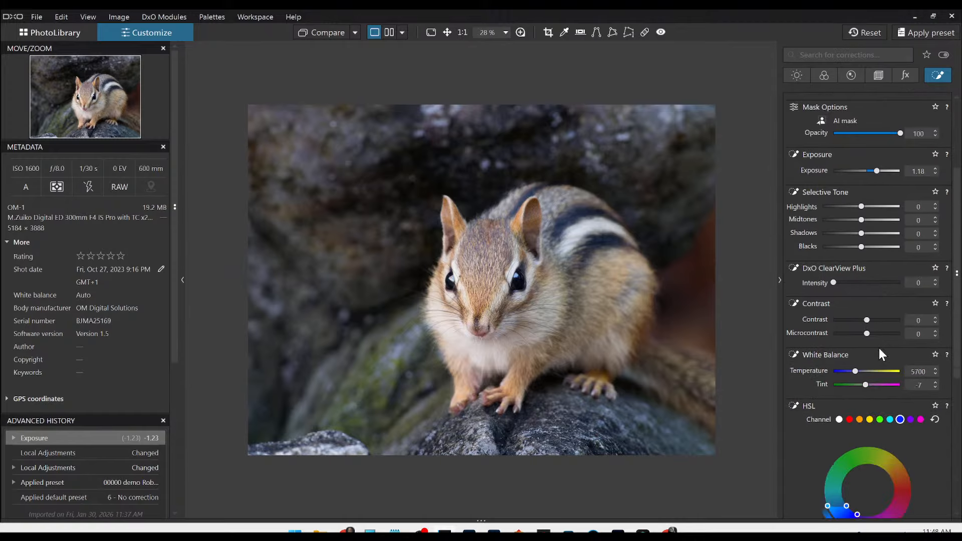
scroll(879, 352, down, 3)
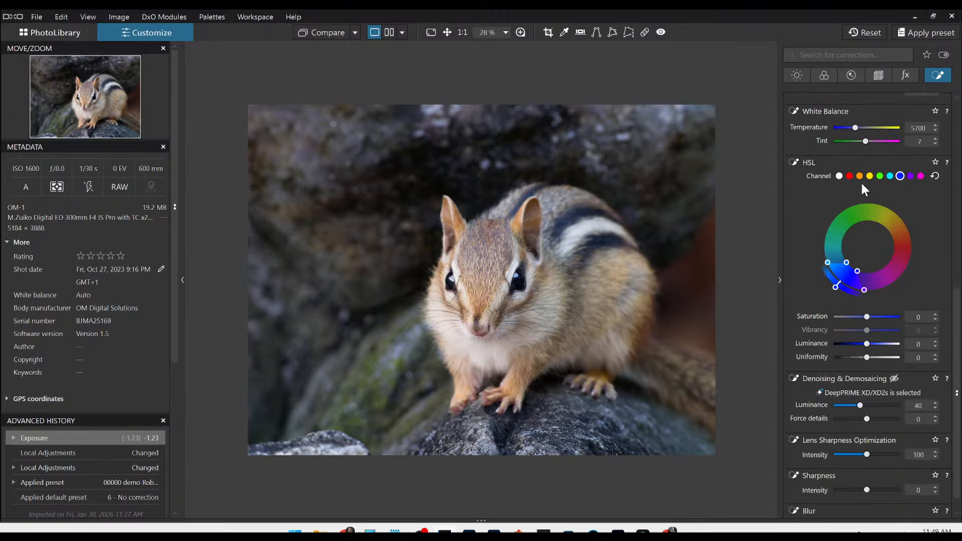
click(839, 176)
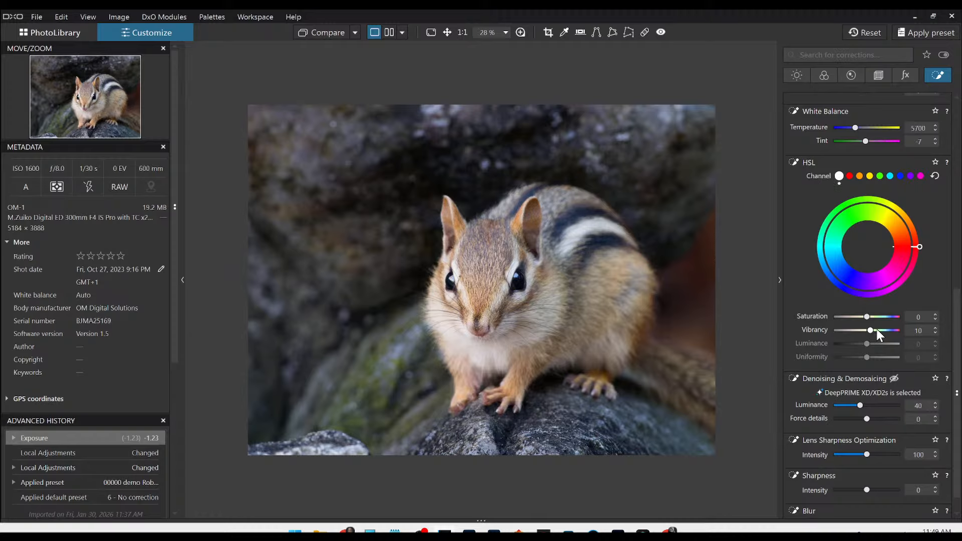
drag(878, 332, 885, 329)
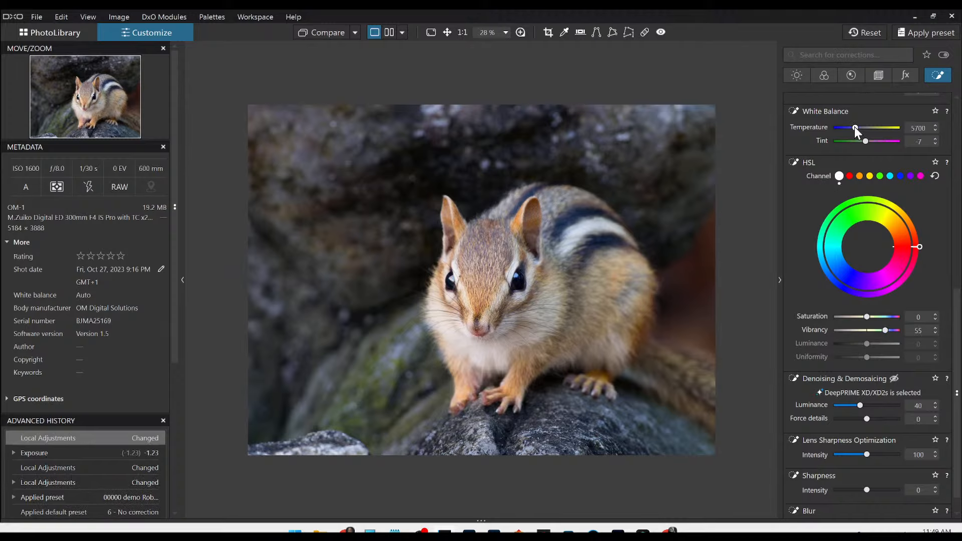
Warm the chipmunk's AI mask slightly by setting its white balance temperature to 5900.
drag(854, 127, 856, 127)
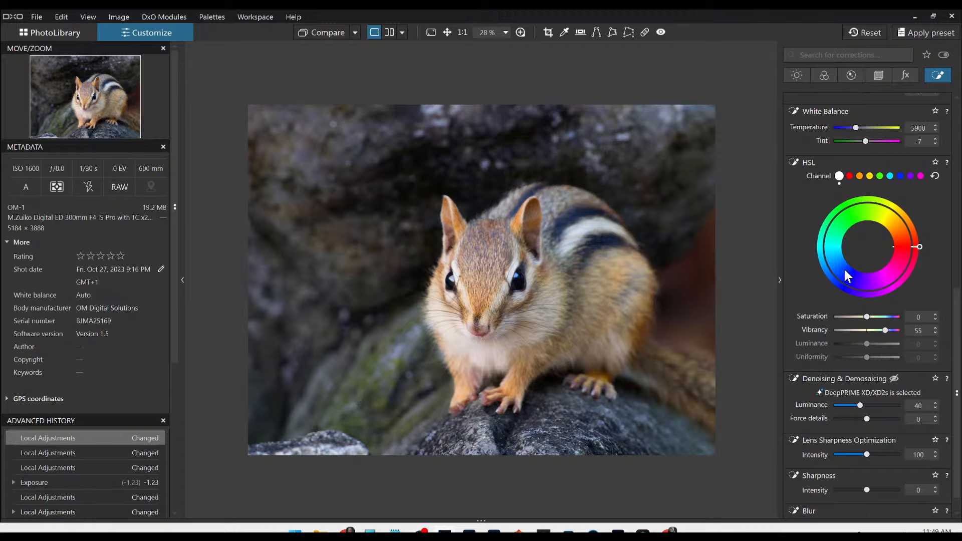
scroll(843, 267, up, 7)
scroll(825, 281, up, 1)
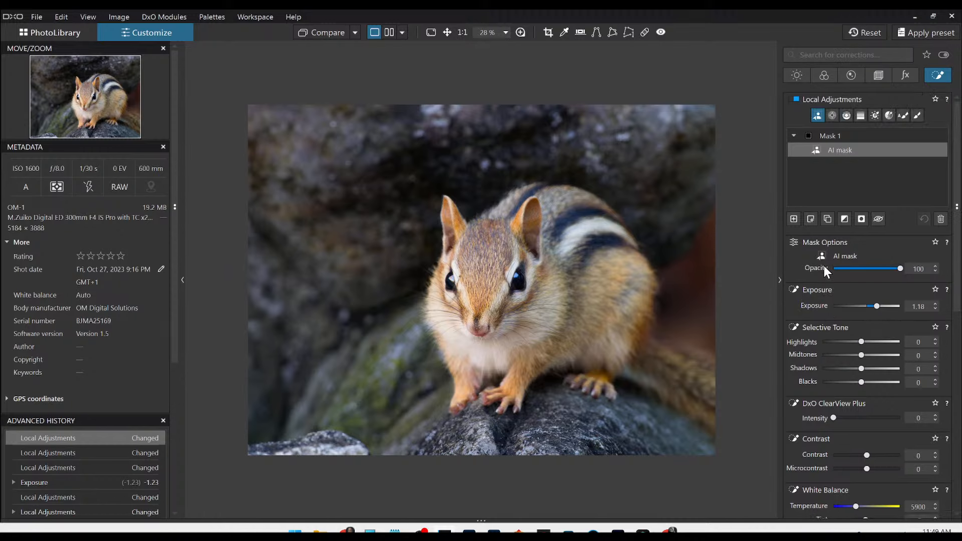
Try brightening the eye nearer the chipmunk's striped back with a control point mask at exposure 2.91, and delete that mask.
click(832, 115)
click(794, 219)
click(516, 282)
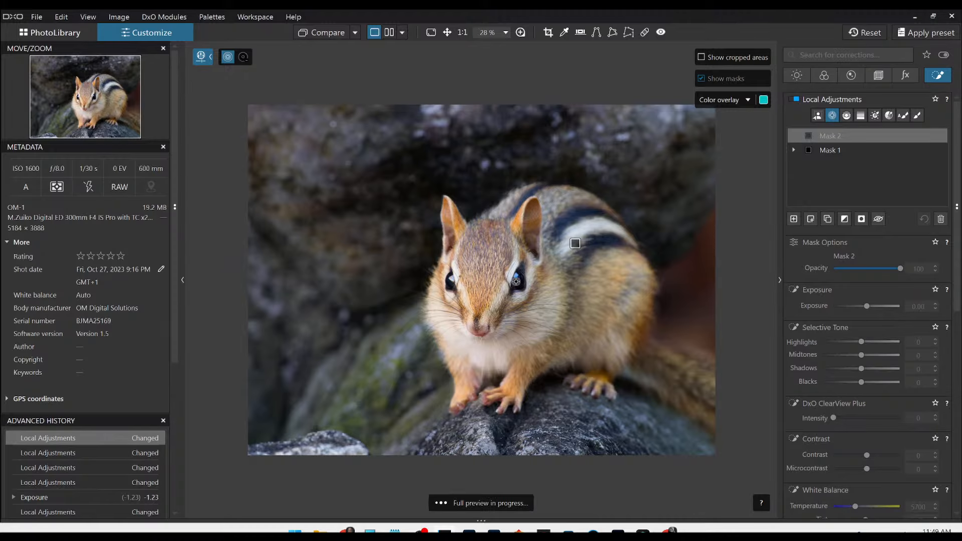
drag(524, 151, 522, 263)
drag(873, 360, 891, 362)
scroll(539, 309, up, 3)
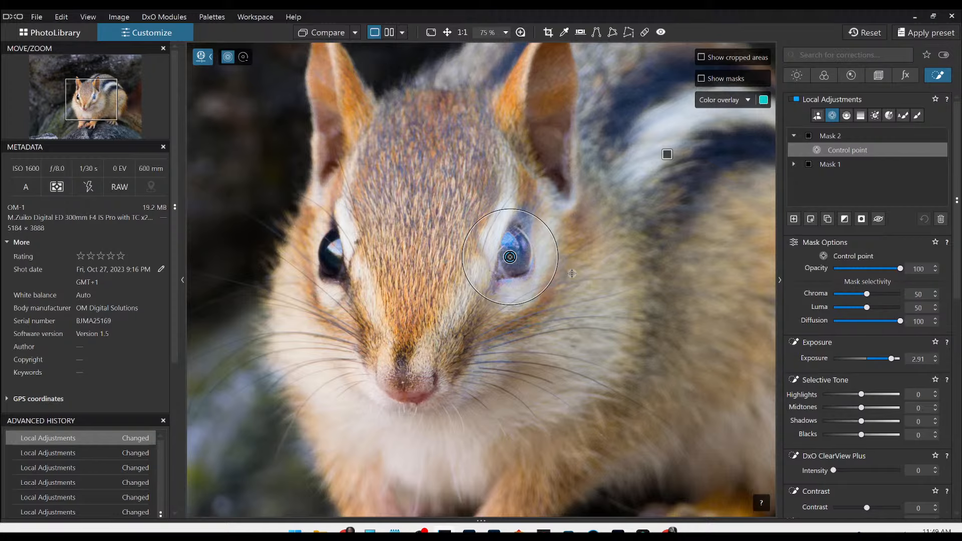
key(Delete)
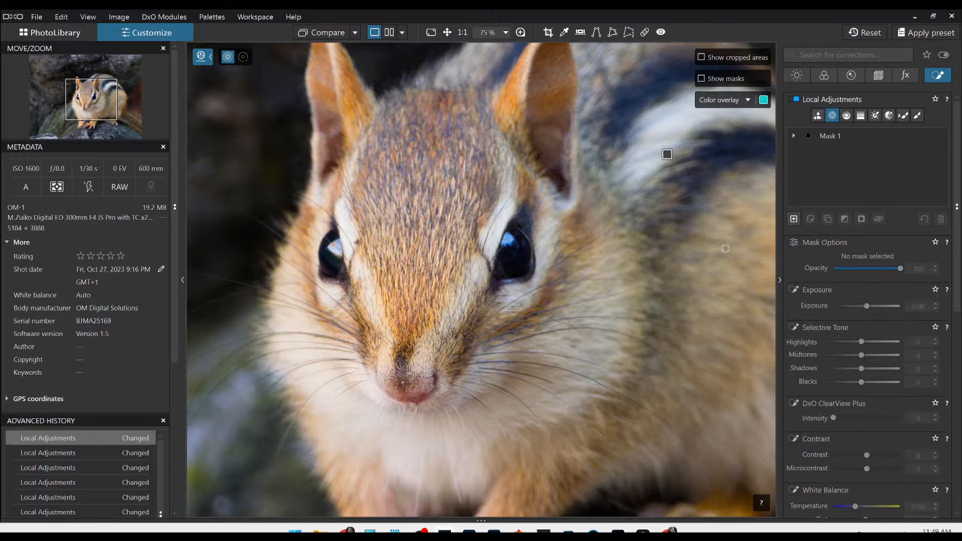
Create a new control point mask on the eye nearer the striped back, with highlights 89 and midtones 56.
click(790, 219)
click(513, 269)
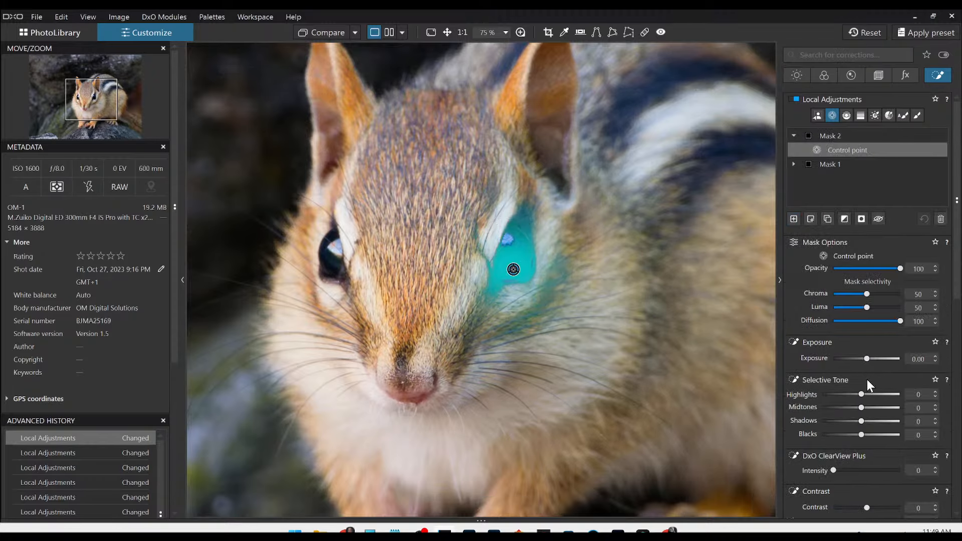
drag(861, 395, 876, 395)
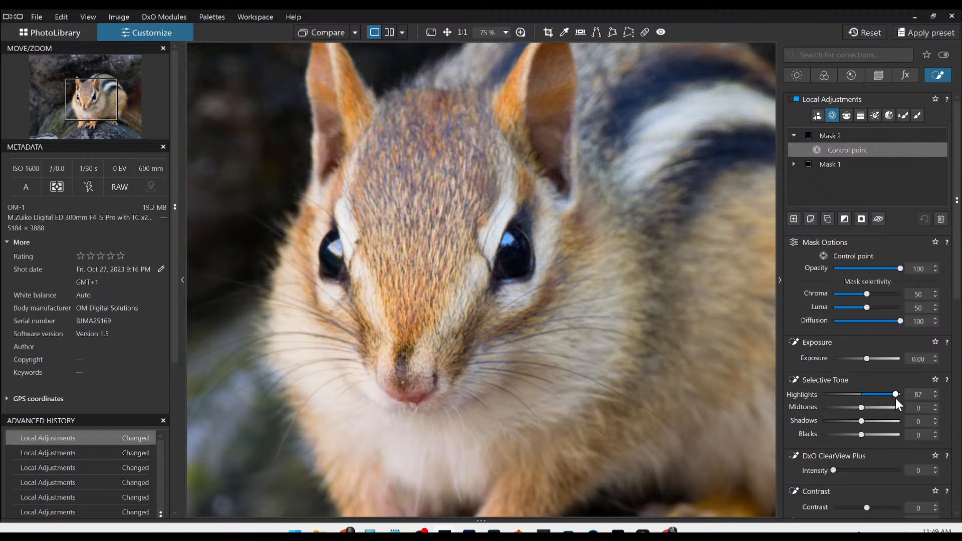
drag(863, 407, 882, 408)
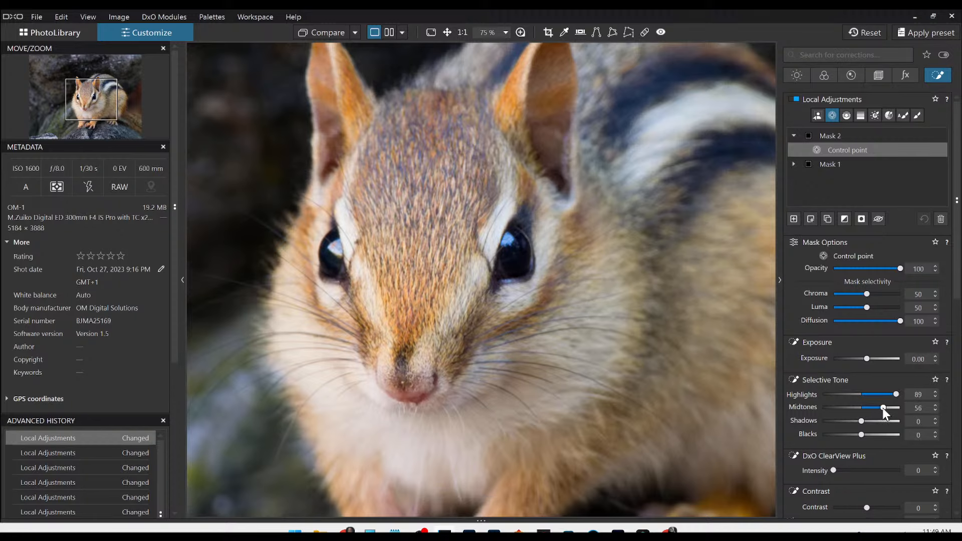
Add a control point on the other eye to the same mask, remove the surplus point, and set luma selectivity to 45.
click(328, 257)
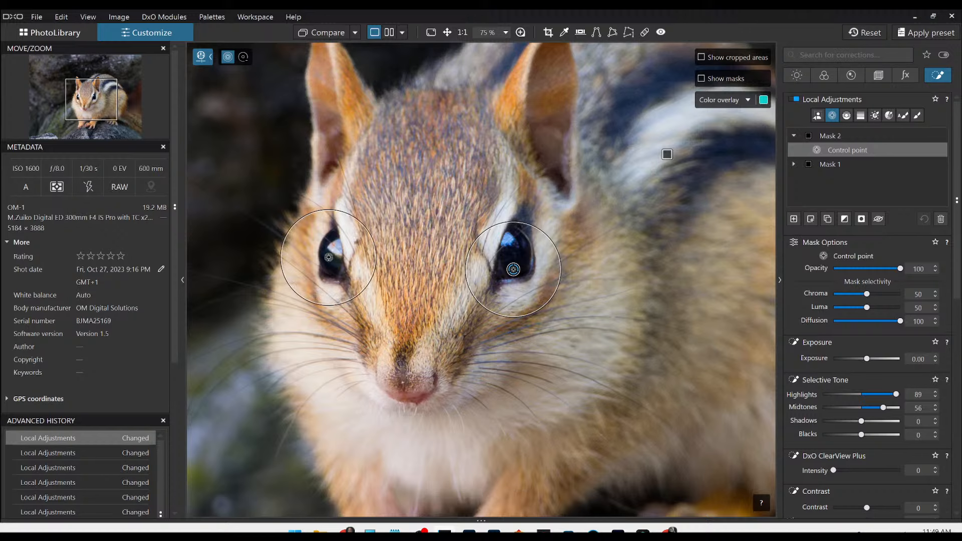
click(338, 253)
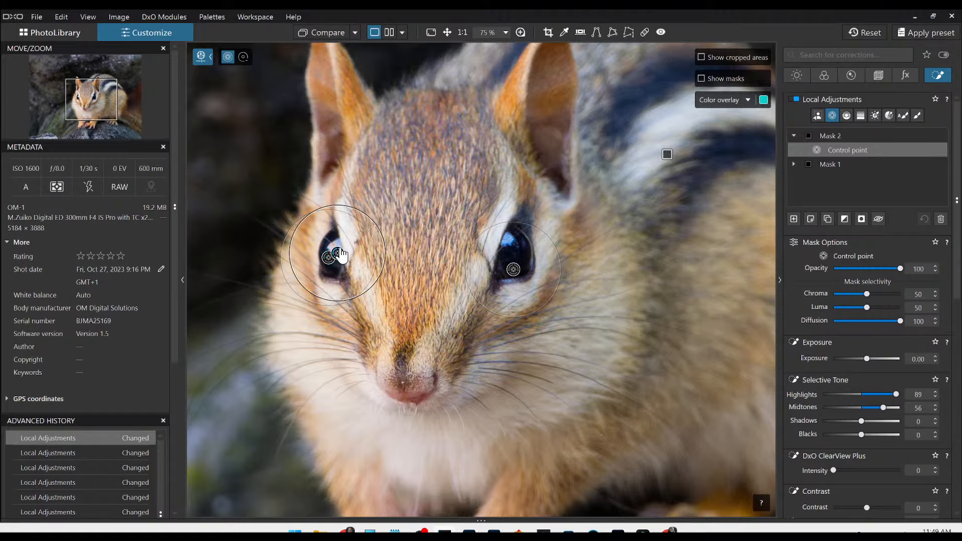
key(Delete)
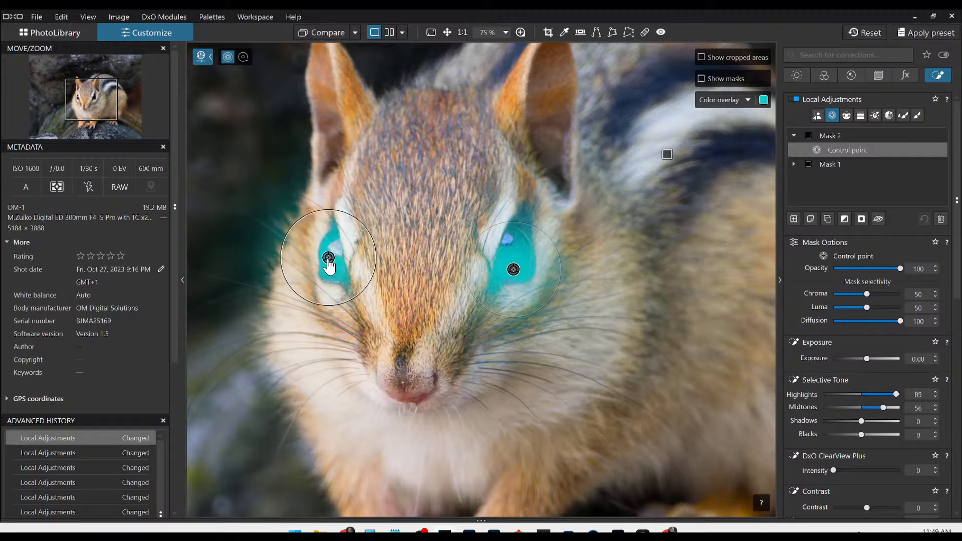
mouse_move(328, 257)
mouse_down()
mouse_move(335, 249)
mouse_move(327, 260)
mouse_up()
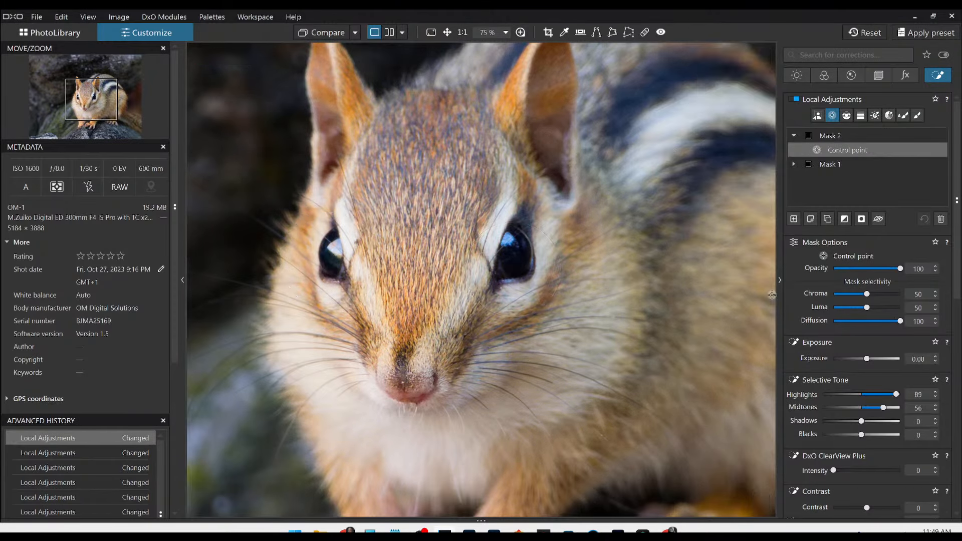
drag(867, 307, 866, 307)
scroll(615, 352, down, 6)
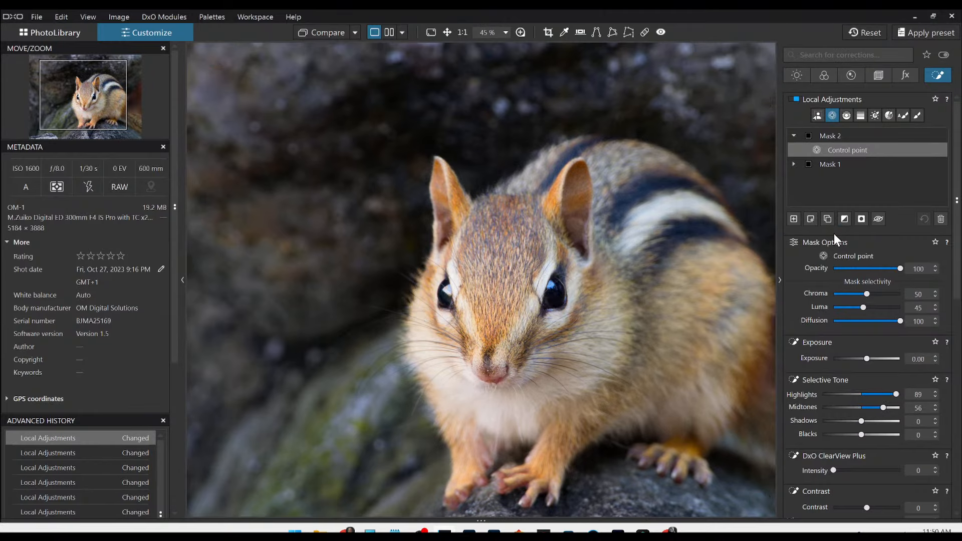
Create a new control point mask on the chipmunk's nose with HSL saturation 25 and vibrancy 95 on the white channel.
click(794, 221)
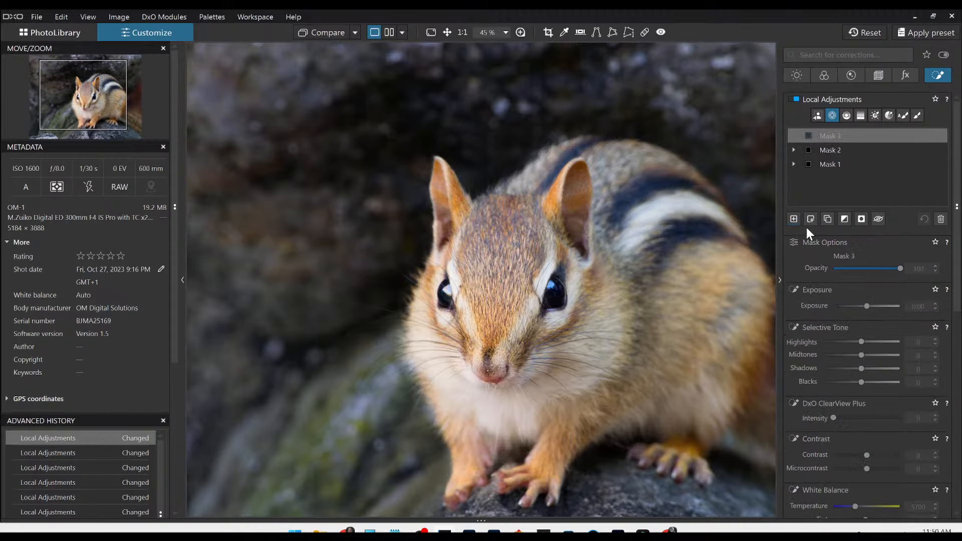
click(494, 378)
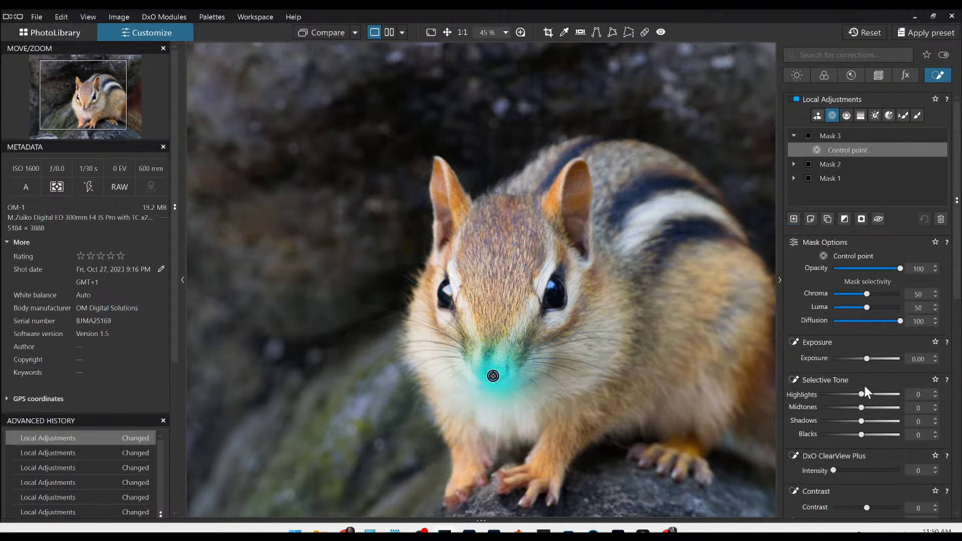
scroll(880, 422, down, 1)
scroll(880, 422, down, 5)
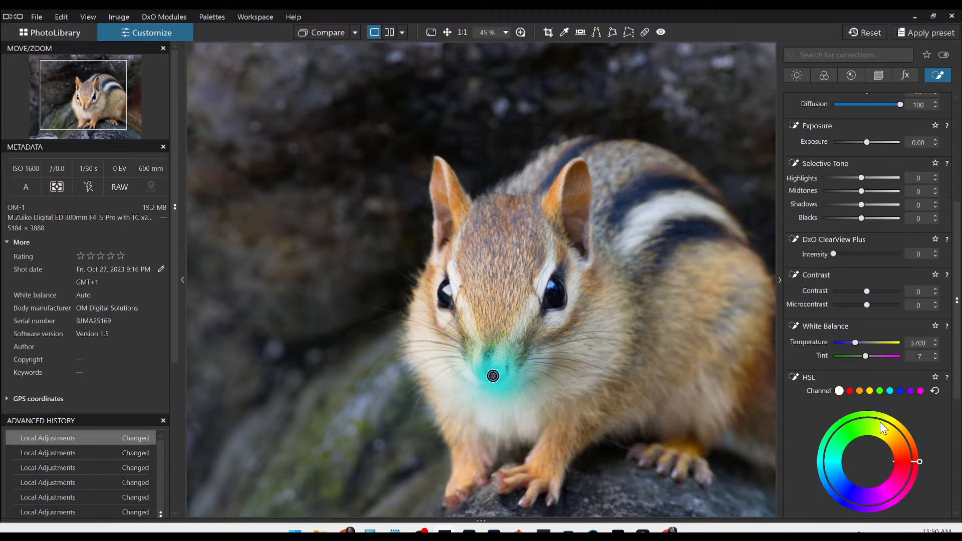
scroll(880, 423, down, 1)
mouse_move(868, 436)
mouse_down()
mouse_move(898, 440)
mouse_move(873, 425)
mouse_up()
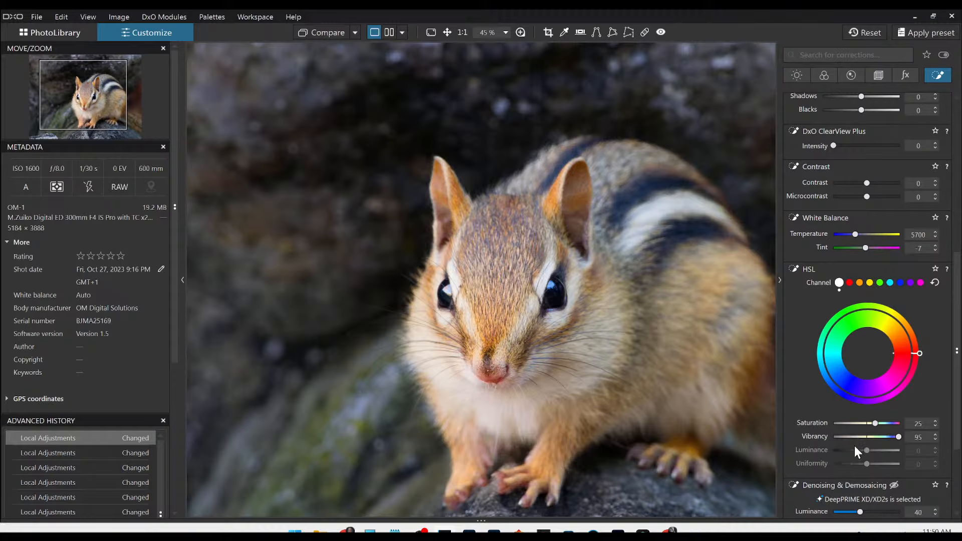
Raise the microcontrast of the nose mask slightly.
scroll(836, 441, down, 2)
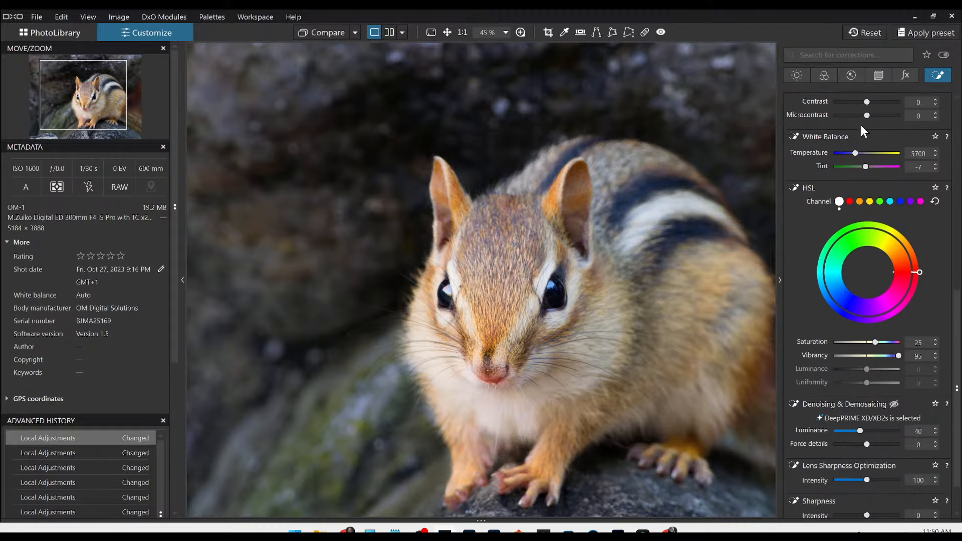
drag(867, 115, 873, 116)
scroll(798, 353, up, 10)
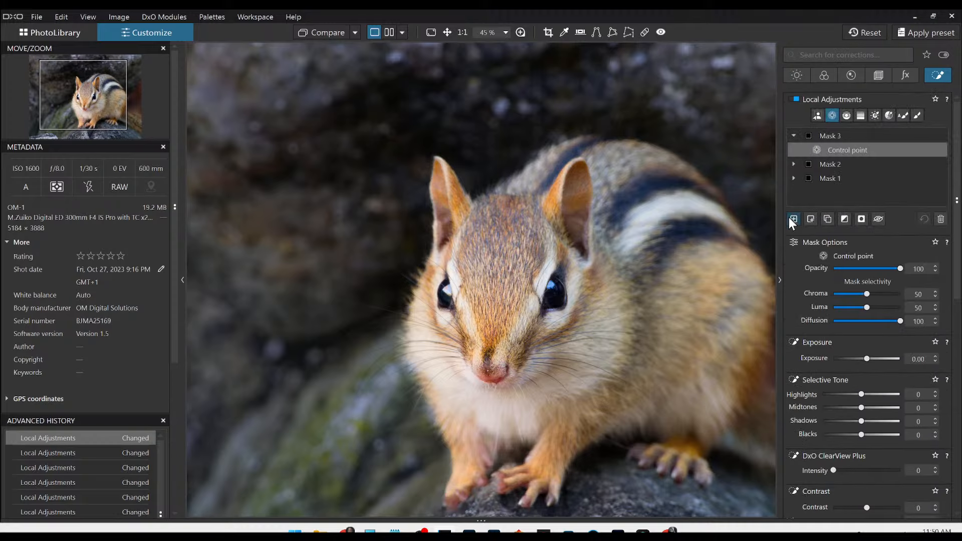
Create a new mask with control points on both of the chipmunk's ears and set its chroma selectivity to 60.
click(793, 219)
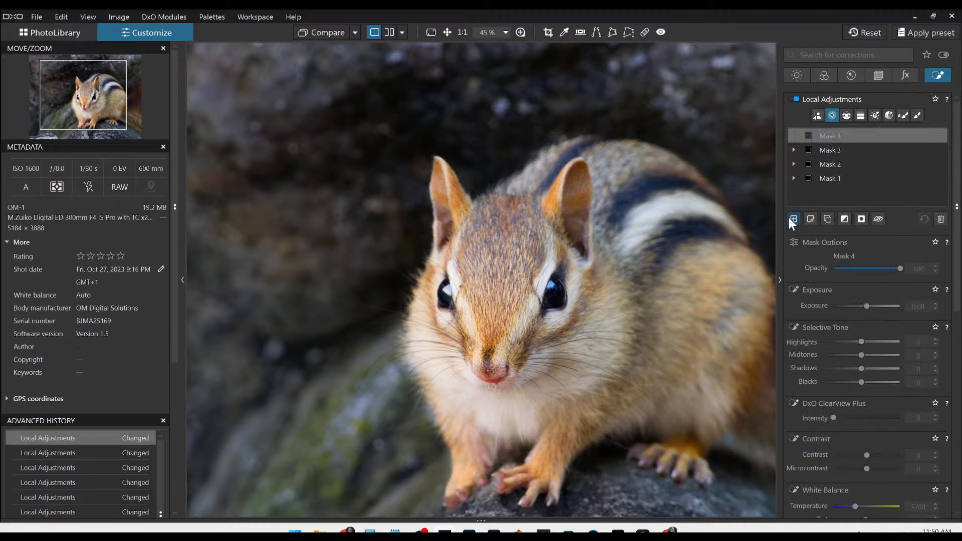
click(572, 207)
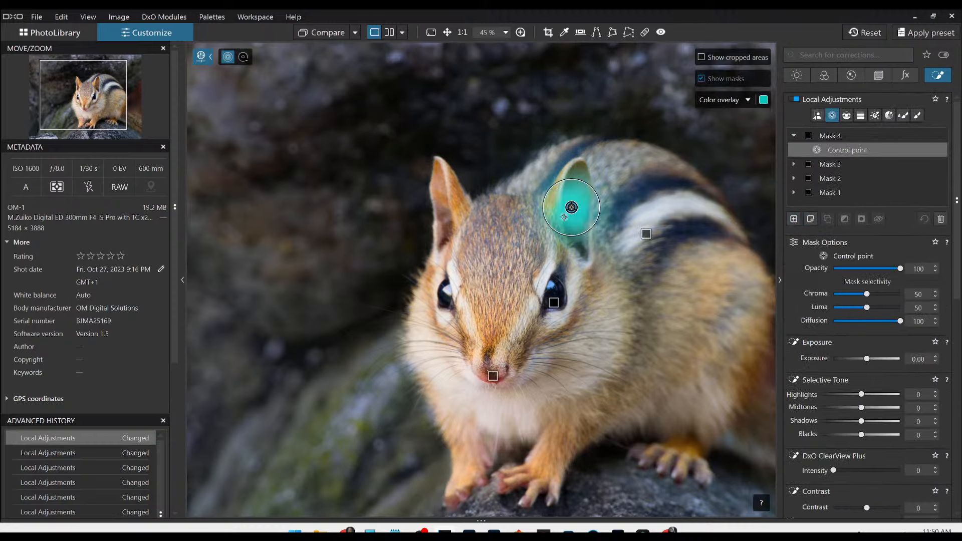
click(442, 209)
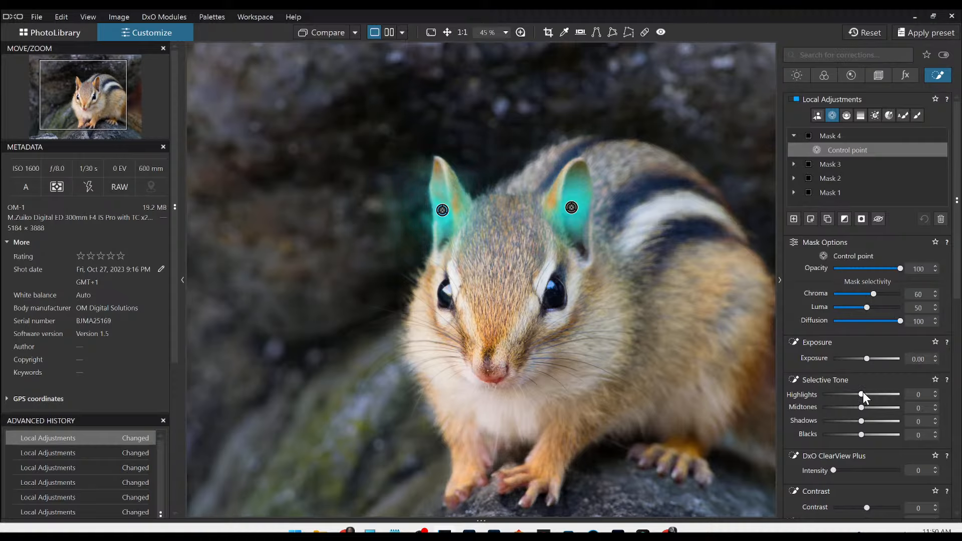
Set the ear mask's highlights to 61, midtones to 41, shadows to 24 and microcontrast to 46.
drag(863, 392, 871, 421)
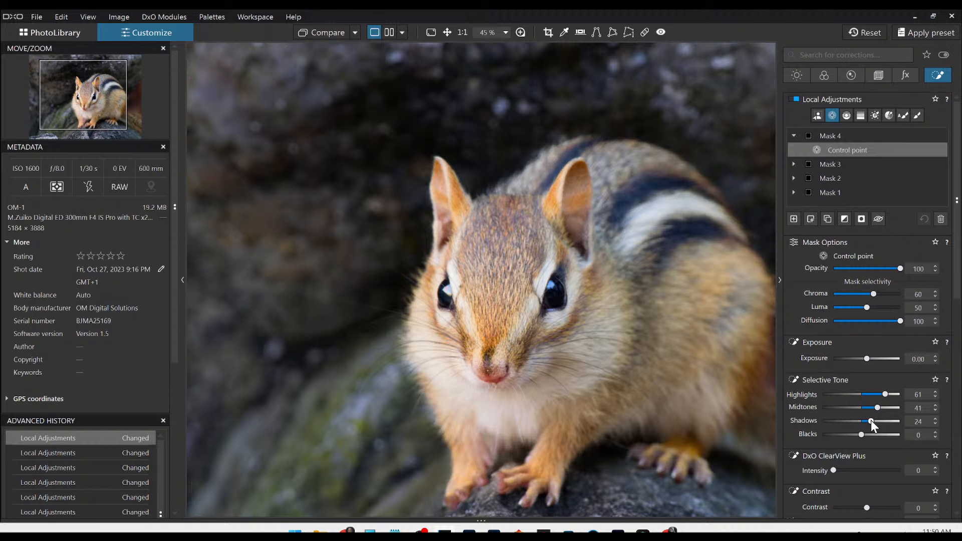
scroll(834, 471, down, 1)
scroll(841, 473, down, 2)
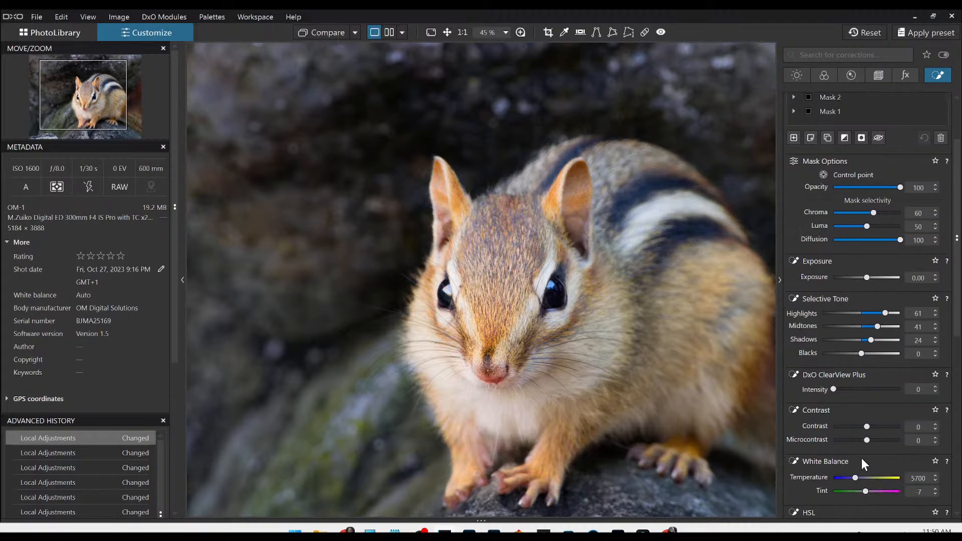
drag(867, 441, 882, 440)
scroll(635, 437, down, 4)
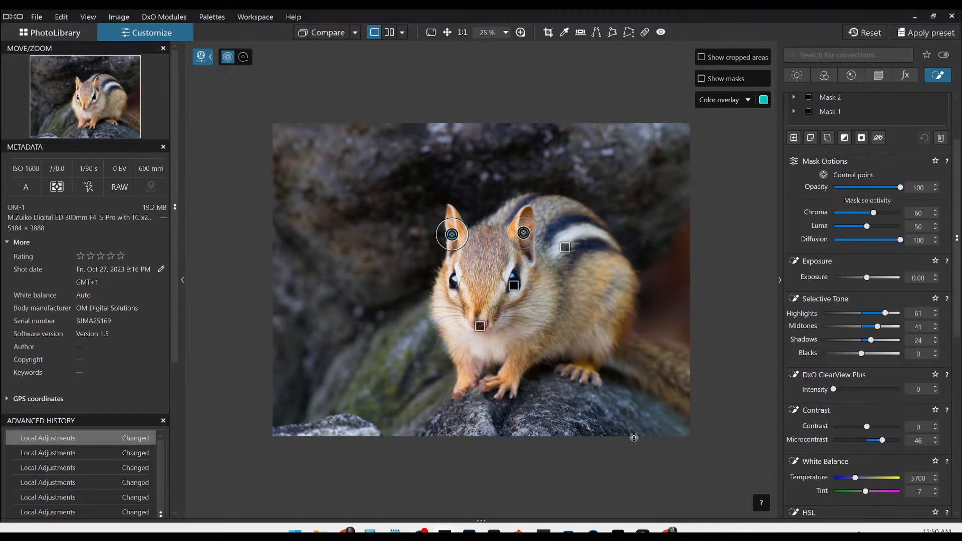
Create a new mask with a large control point centred on the face, chroma and luma selectivity 0, inverted to cover the surroundings.
scroll(840, 222, up, 3)
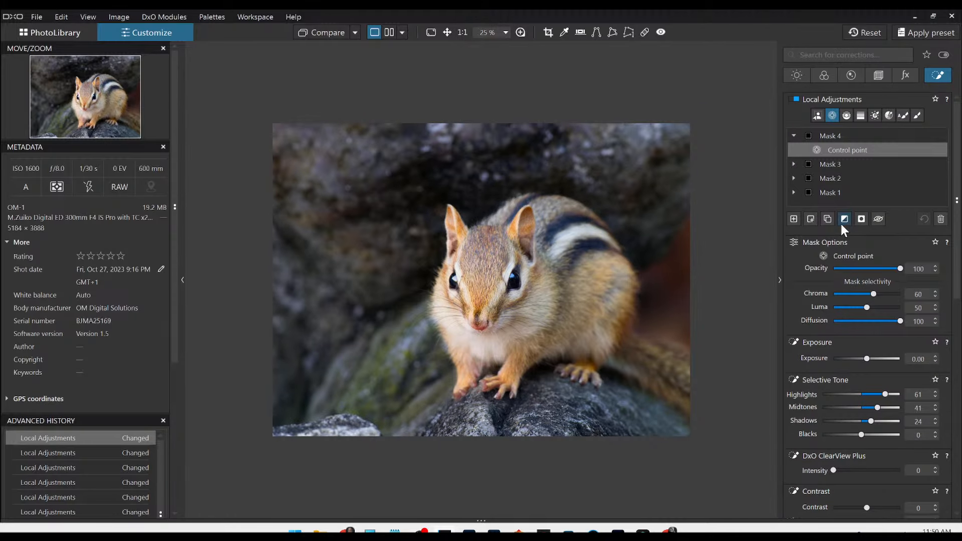
click(794, 219)
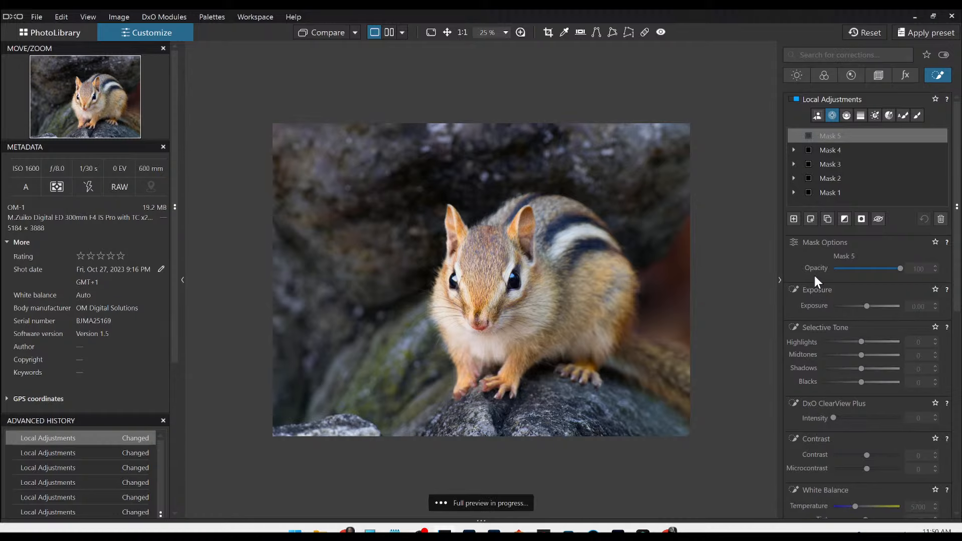
click(481, 294)
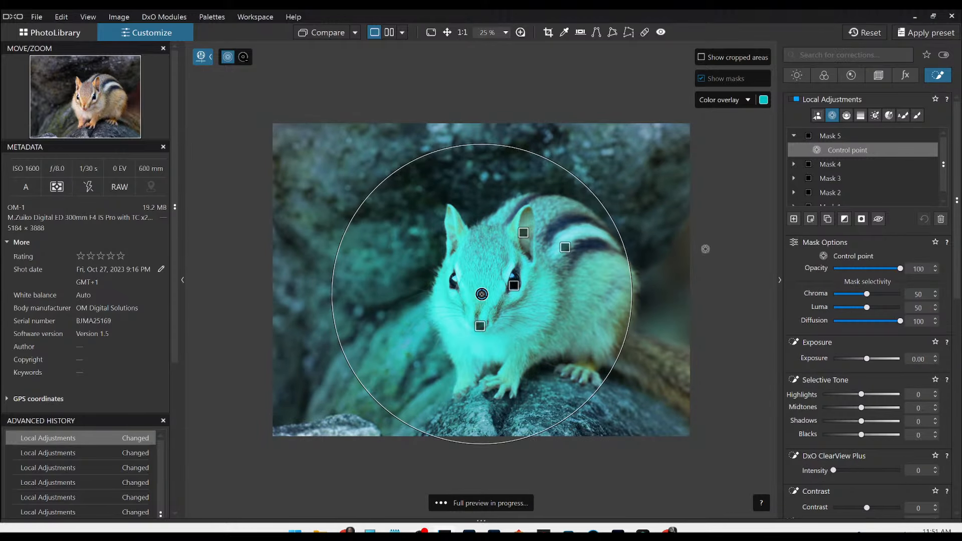
drag(867, 293, 828, 293)
click(835, 306)
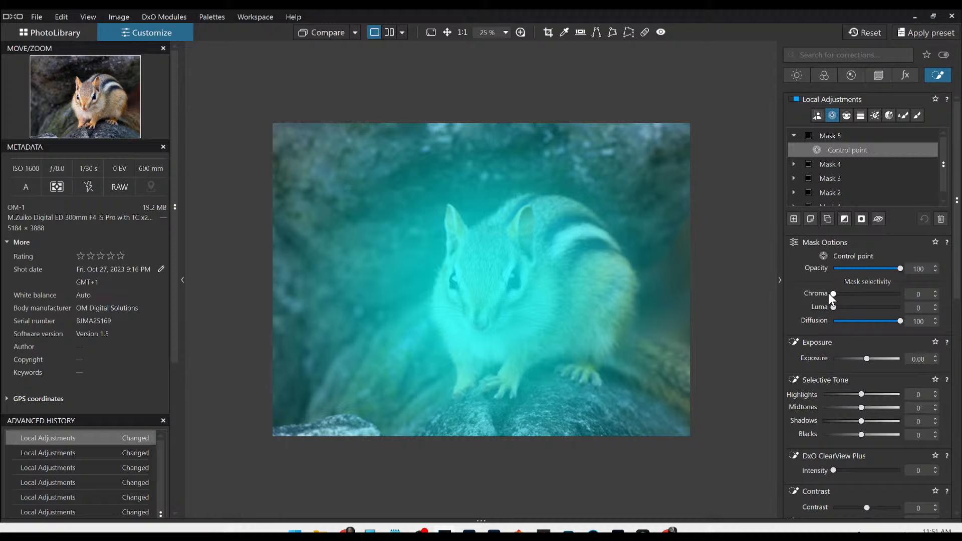
click(843, 219)
Set the inverted background mask's highlights to 42, midtones to 9, shadows to -17, blacks to -38 and white balance temperature to 5100.
scroll(851, 371, down, 1)
scroll(850, 379, down, 1)
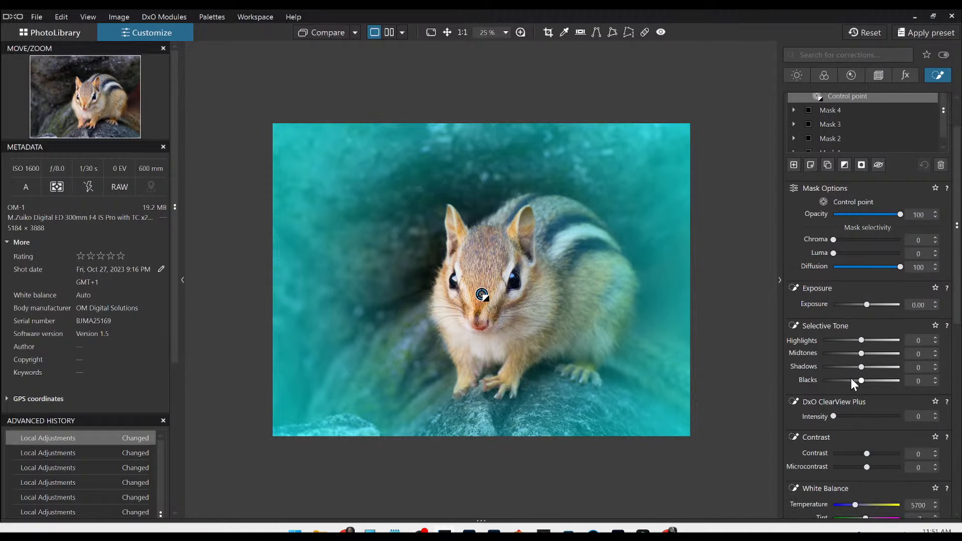
mouse_move(851, 380)
mouse_down()
mouse_move(835, 379)
mouse_move(847, 380)
mouse_move(867, 338)
mouse_move(878, 339)
mouse_move(855, 366)
mouse_up()
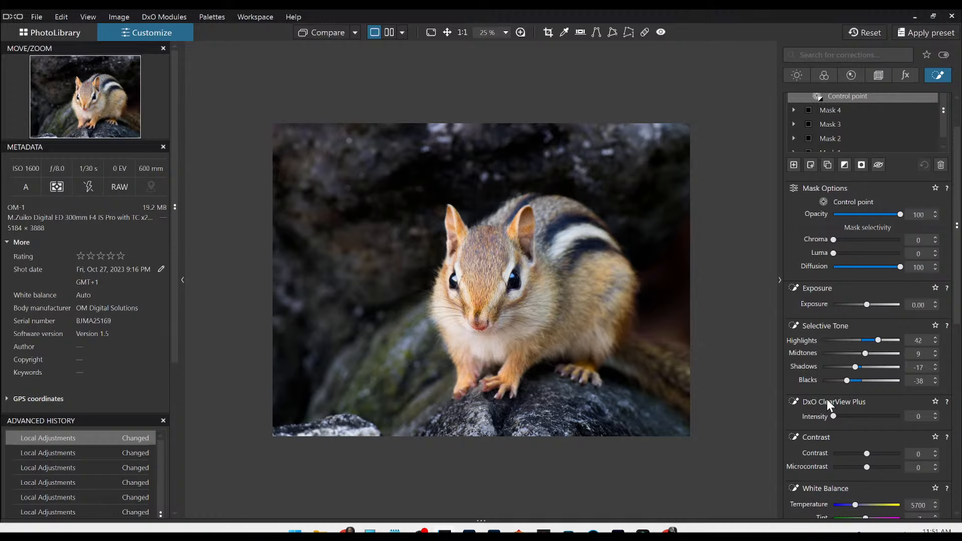
scroll(826, 398, down, 5)
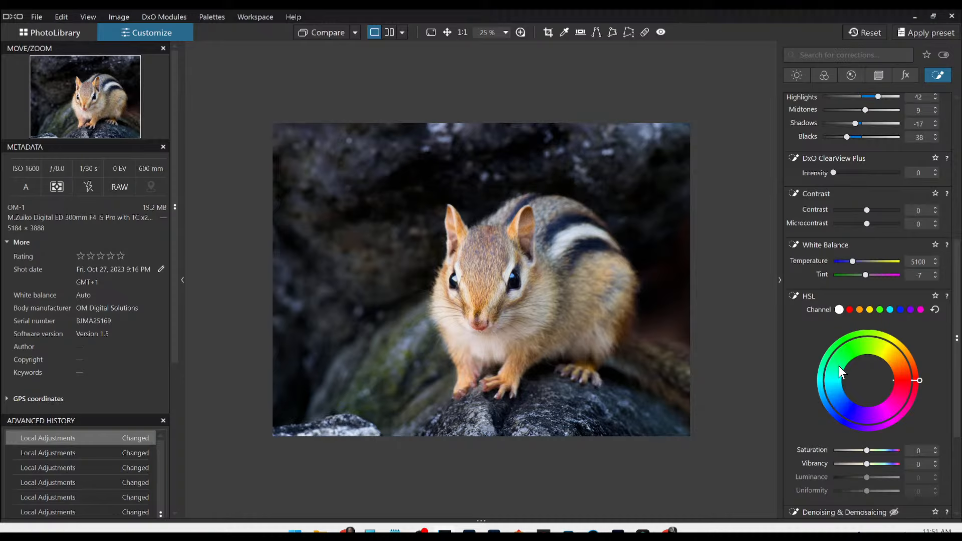
Crop the chipmunk photo in from the top edge to about 5017 × 3763 px, keeping the original aspect ratio.
scroll(788, 281, up, 5)
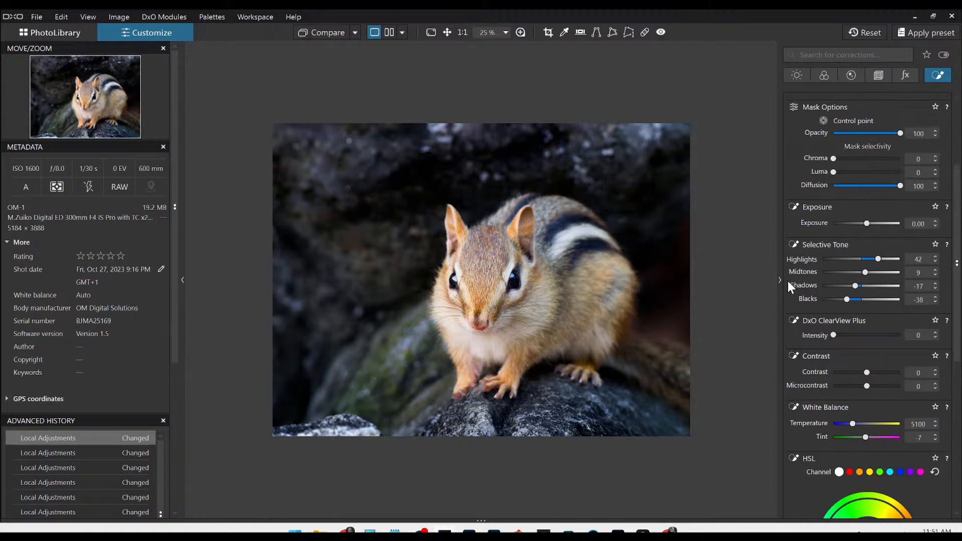
scroll(788, 281, up, 2)
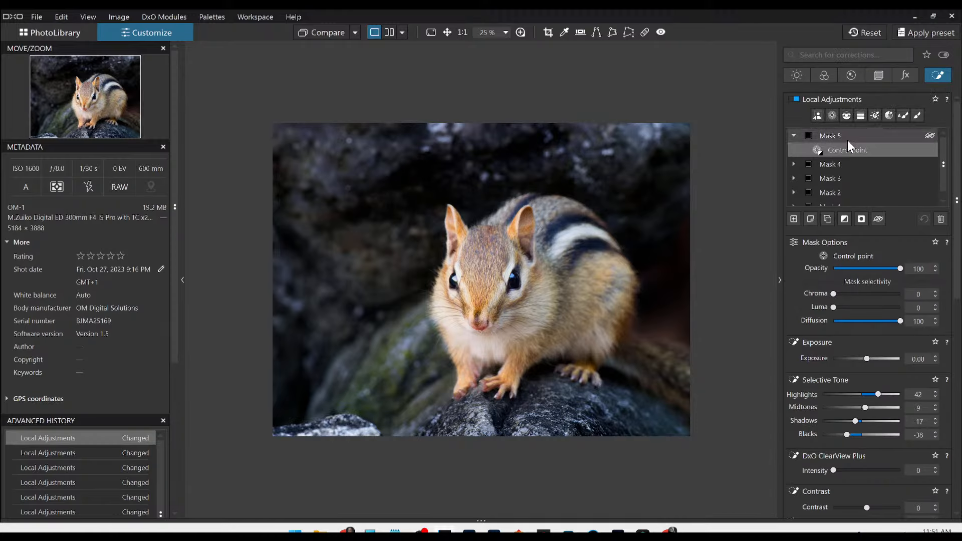
click(878, 75)
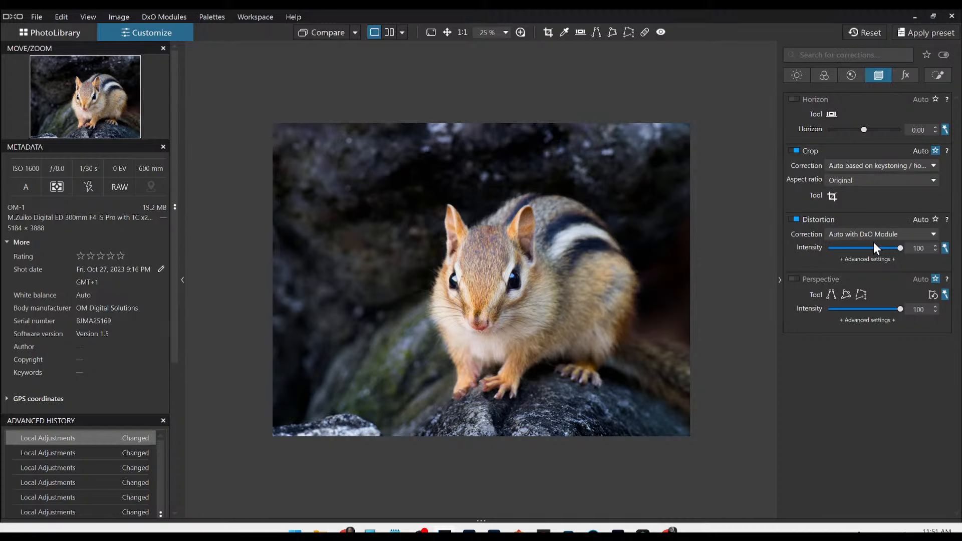
click(833, 196)
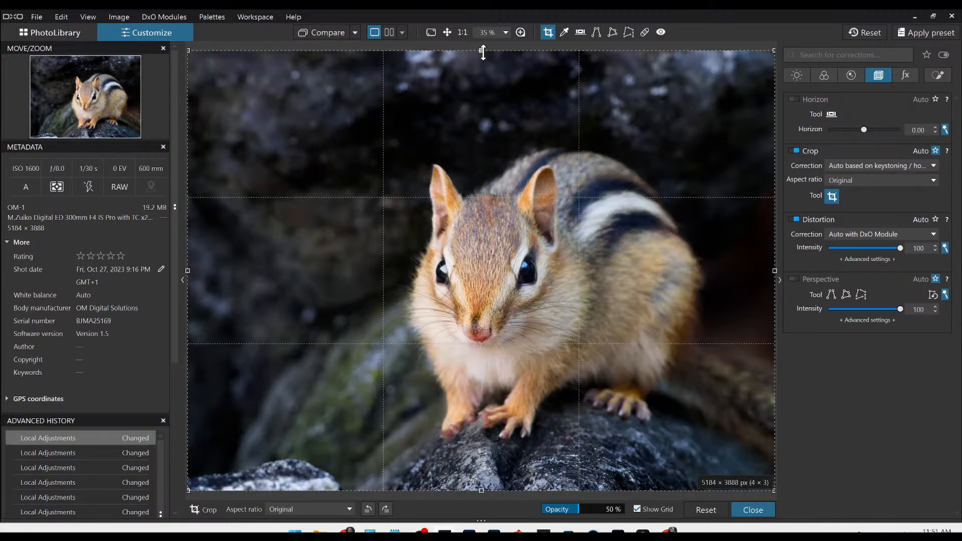
drag(482, 52, 481, 66)
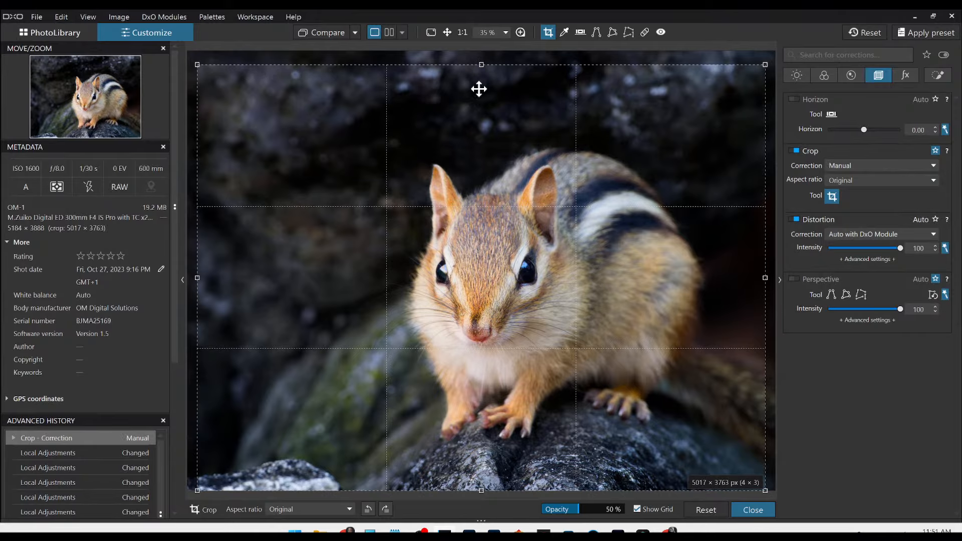
key(Return)
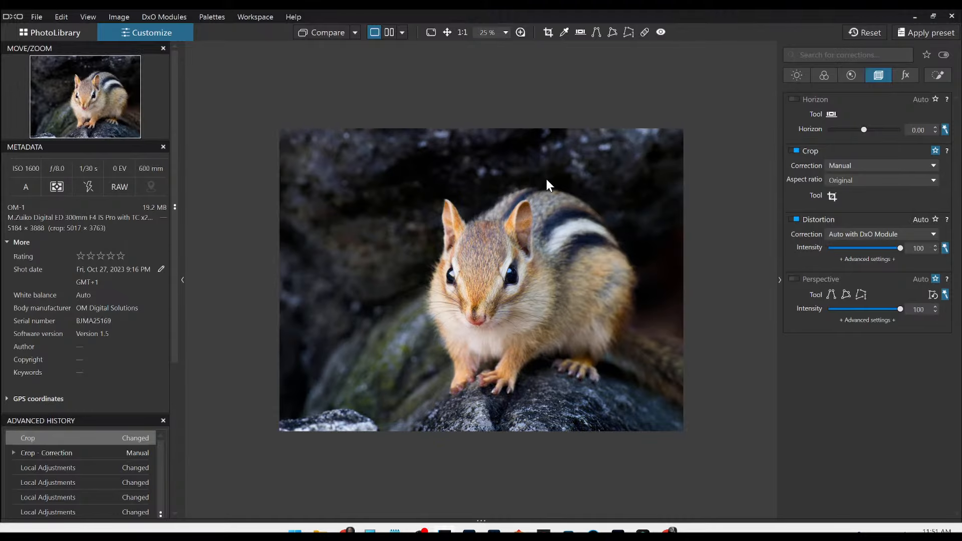
scroll(647, 400, up, 1)
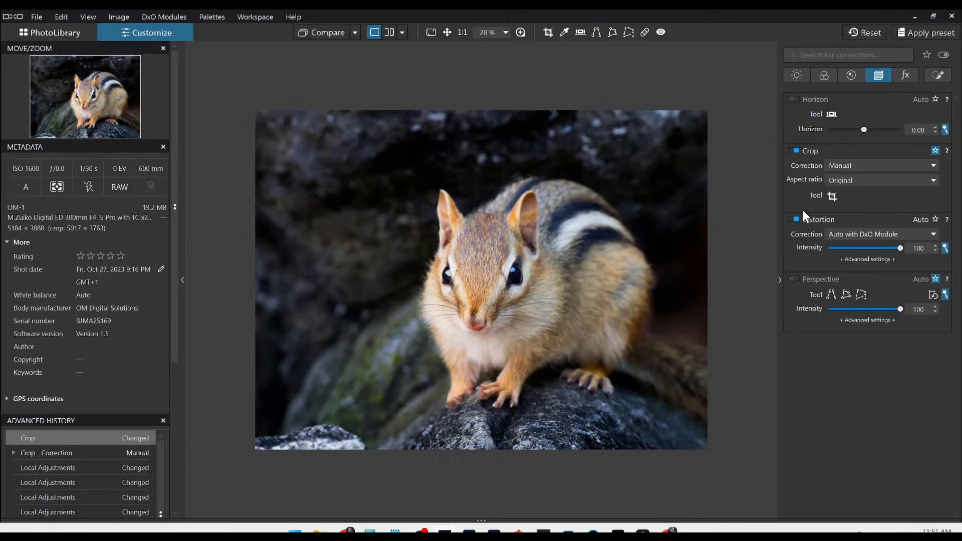
Shift the crop to the photo's left edge and tighten it from the upper right corner to about 4883 × 3663 px.
click(832, 196)
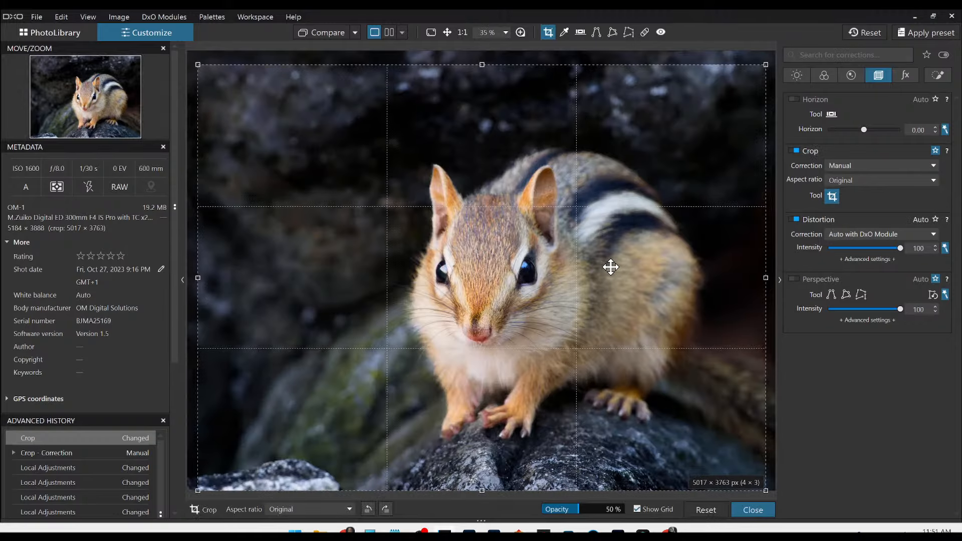
drag(607, 266, 618, 270)
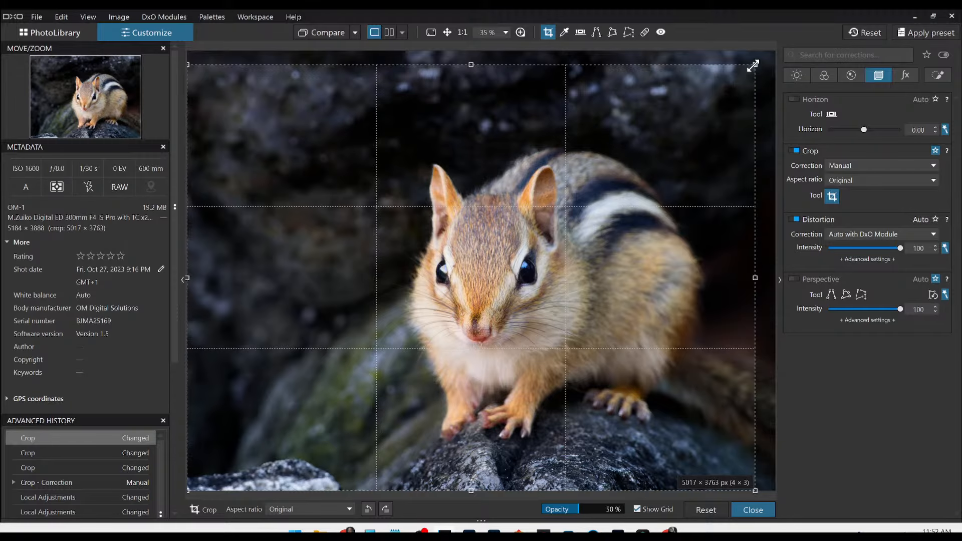
drag(753, 66, 735, 78)
key(Return)
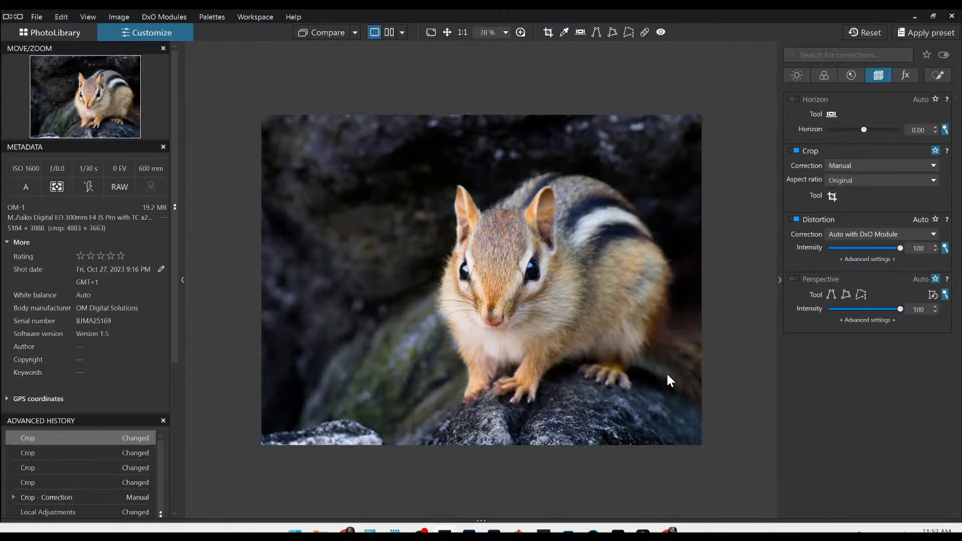
right_click(635, 399)
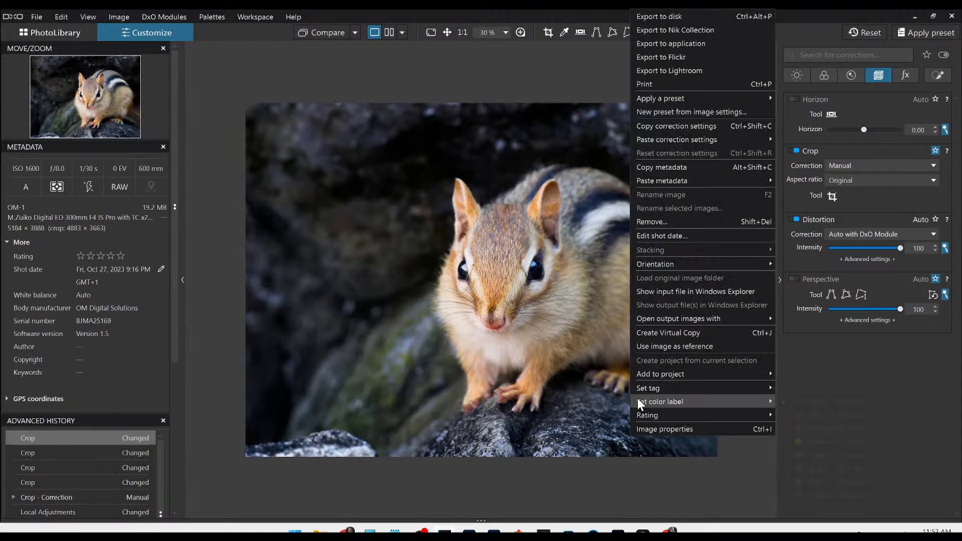
click(725, 11)
key(Escape)
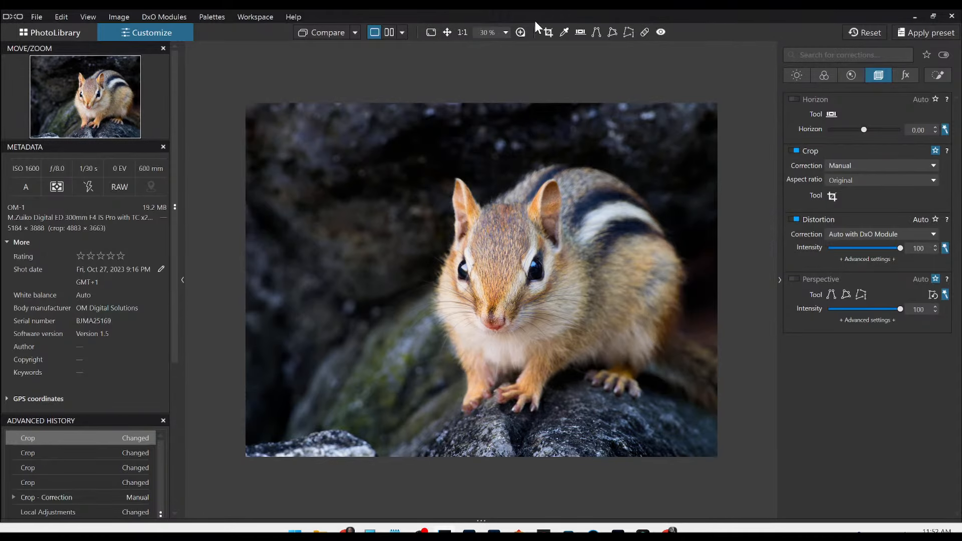
Magnify the fur at 200% and set Lens Sharpness Optimization to intensity 160 and details 97.
click(524, 31)
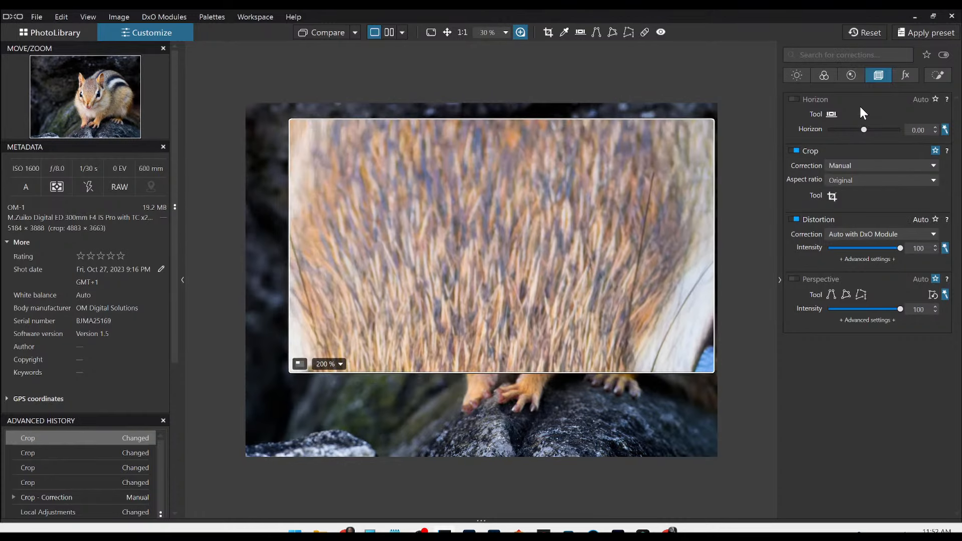
click(827, 76)
click(845, 76)
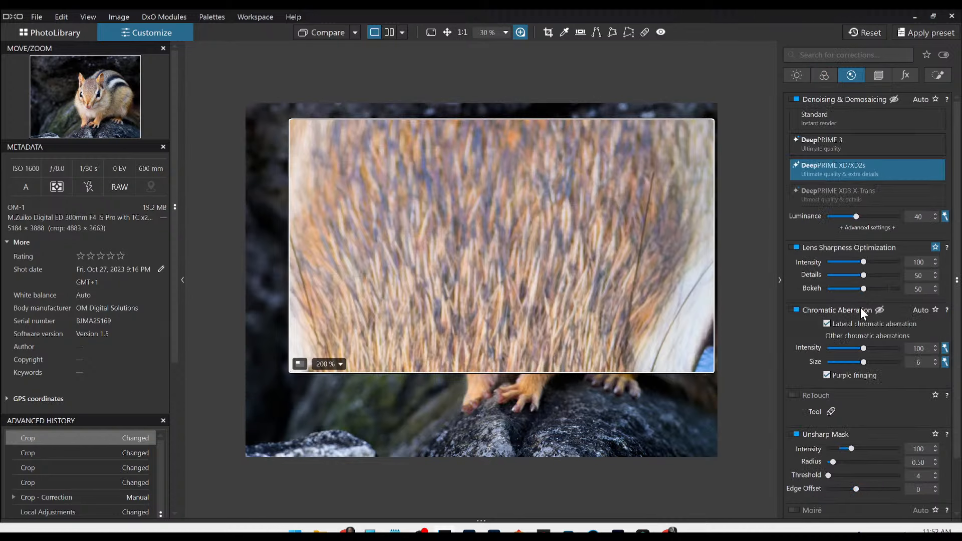
scroll(861, 308, down, 2)
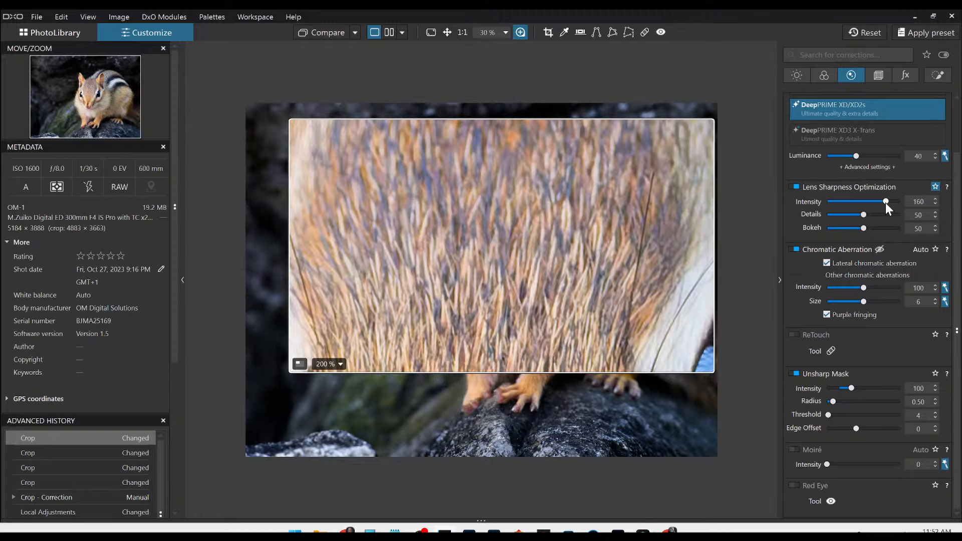
drag(864, 215, 898, 218)
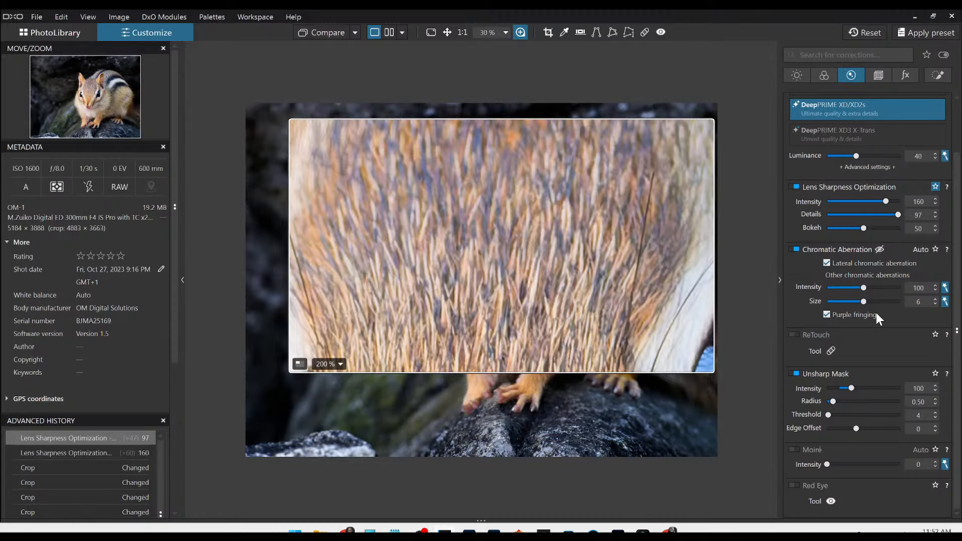
Set the Unsharp Mask intensity to 107 while checking the face and fur with the magnifier, and close the magnifier.
drag(543, 272, 562, 298)
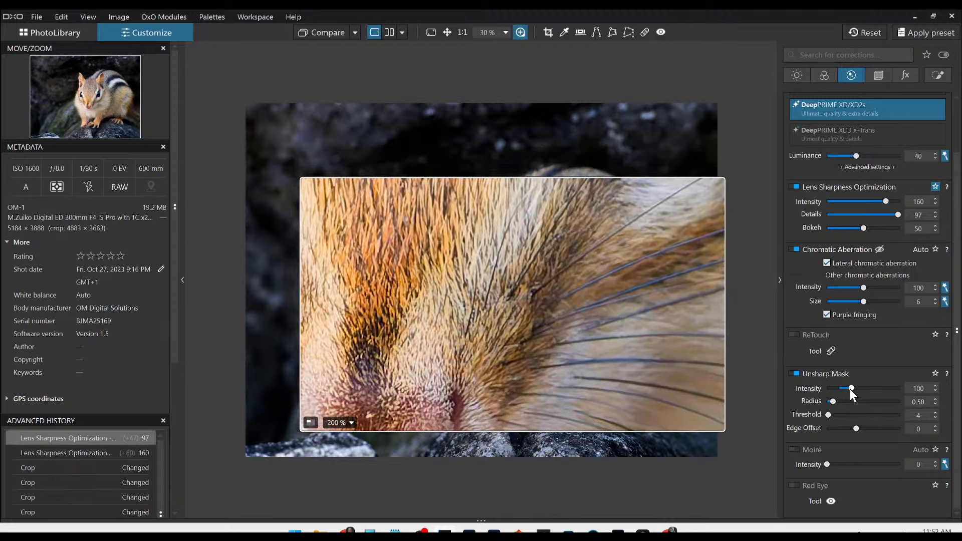
drag(850, 389, 858, 390)
drag(870, 388, 853, 388)
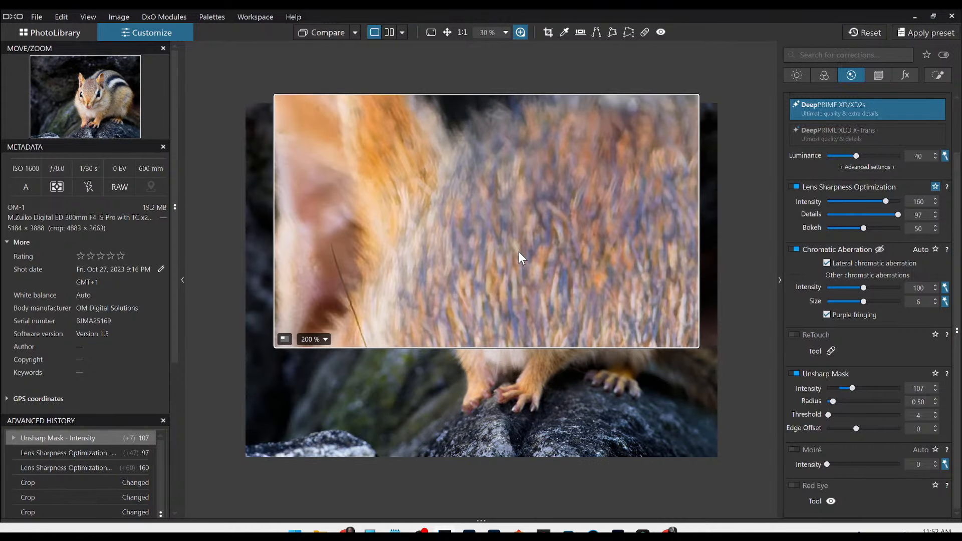
click(520, 32)
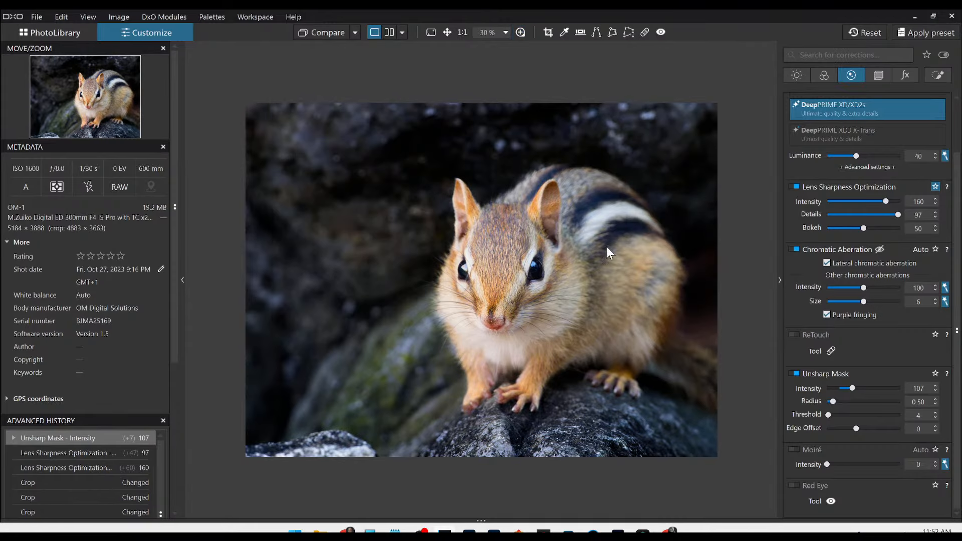
Export the finished chipmunk photo to disk.
right_click(636, 326)
click(721, 12)
key(Escape)
Choose the exported standard output as comparison image, reset all corrections, and compare both versions side by side without the palettes.
click(355, 33)
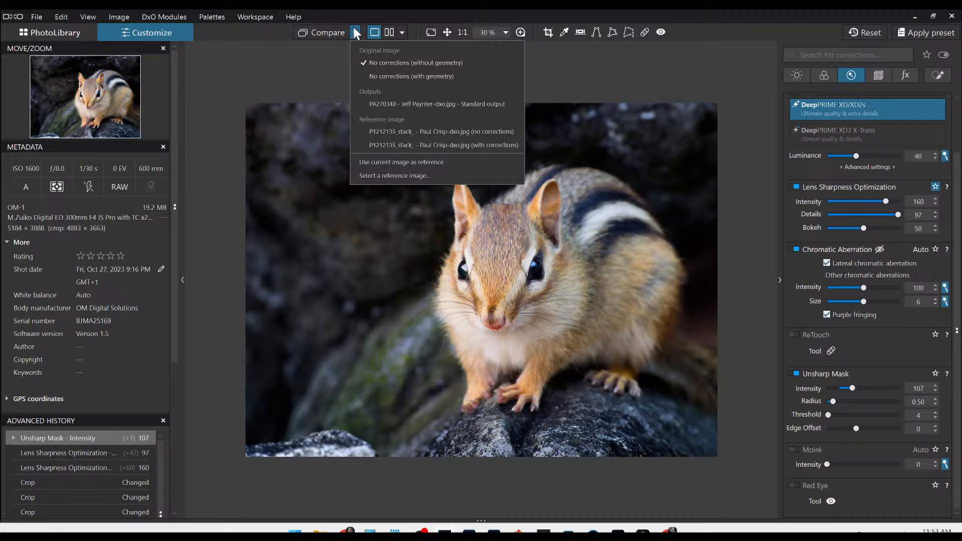
click(403, 104)
click(850, 32)
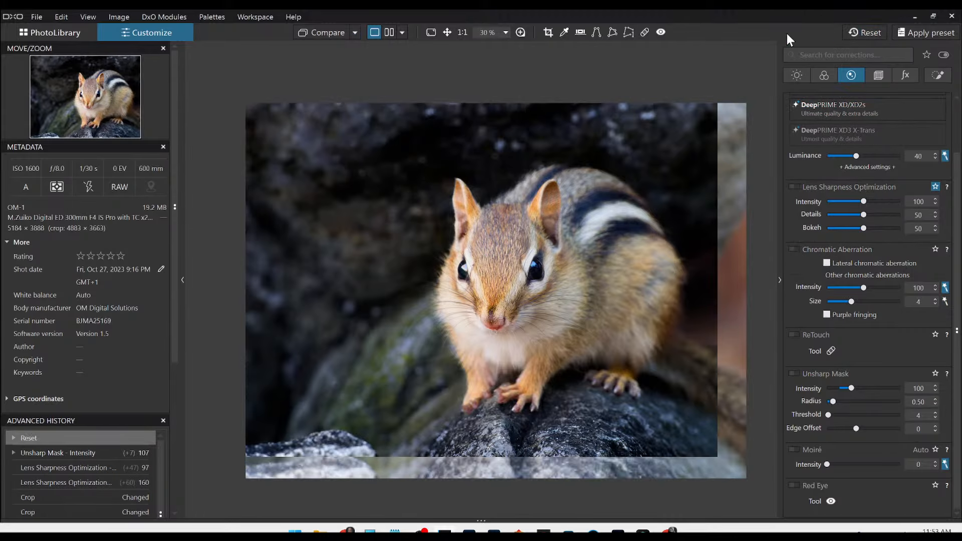
click(389, 32)
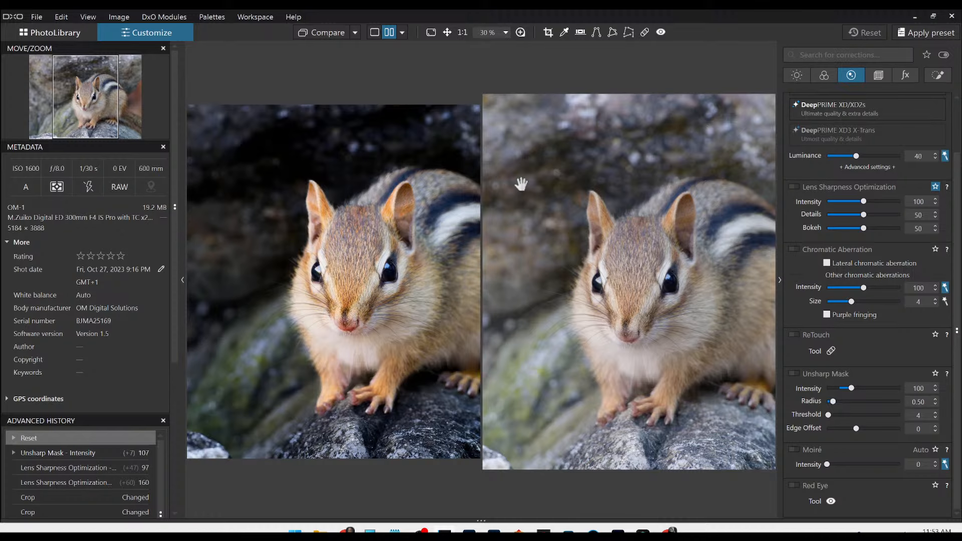
key(Tab)
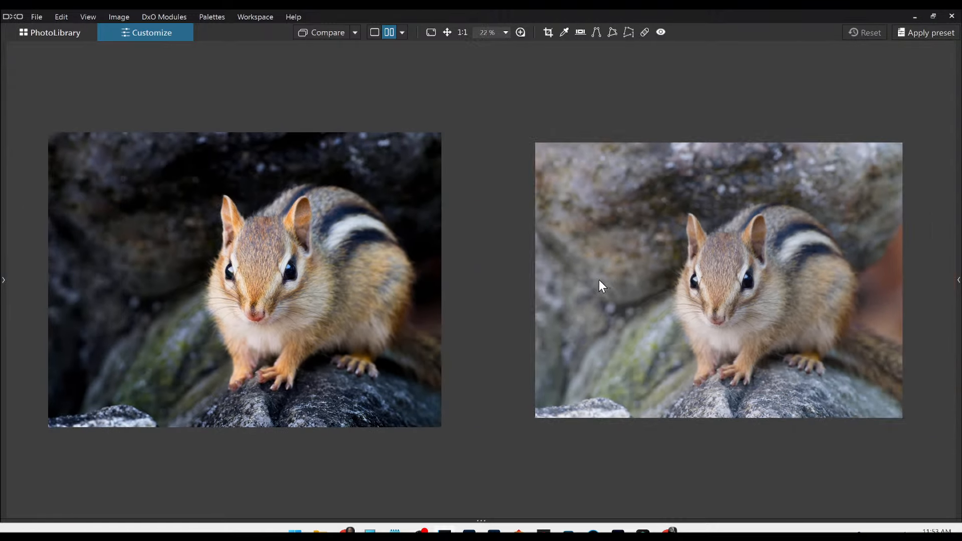
scroll(597, 279, up, 1)
scroll(368, 293, up, 1)
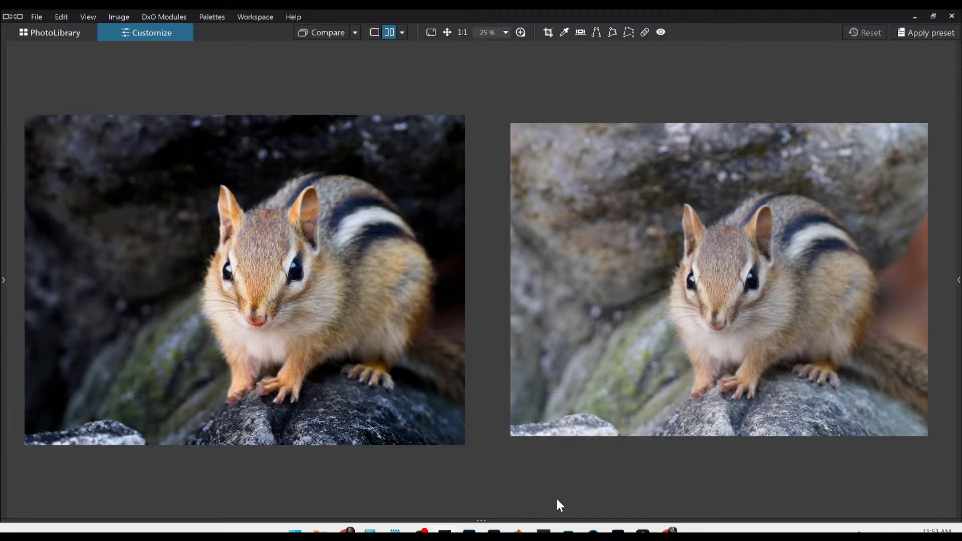
Compare the exported and unedited chipmunk in a left/right split view, sweeping the divider across the face in close-up.
click(402, 32)
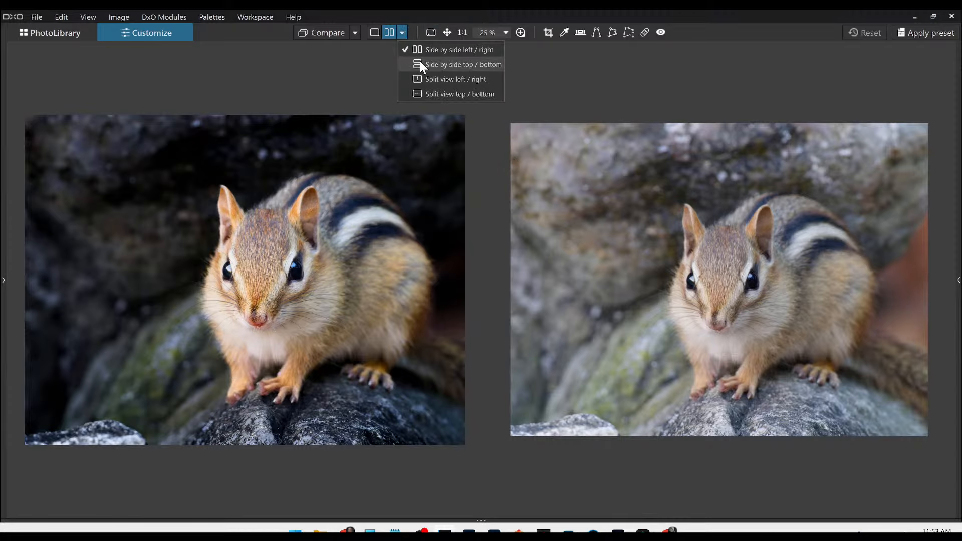
click(423, 76)
scroll(507, 248, up, 5)
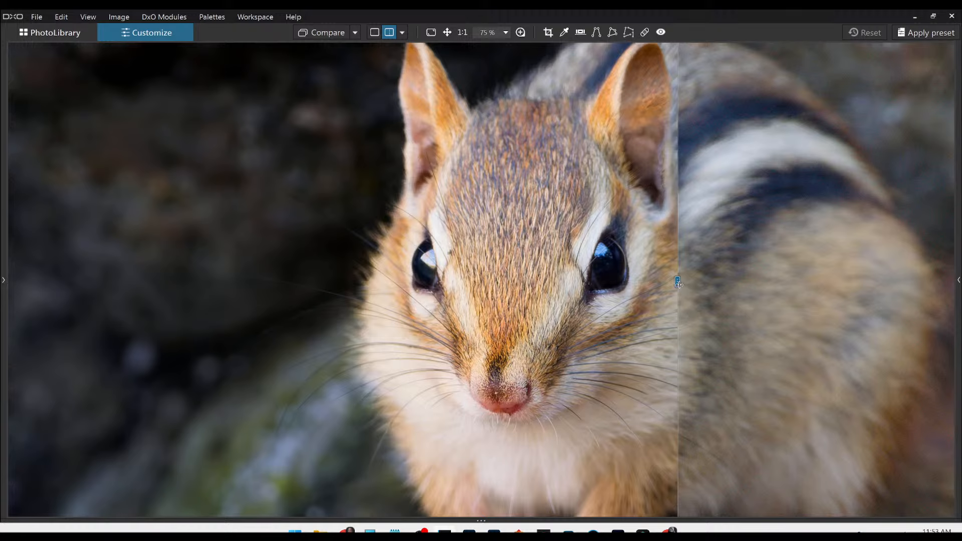
drag(677, 281, 490, 280)
scroll(490, 274, up, 4)
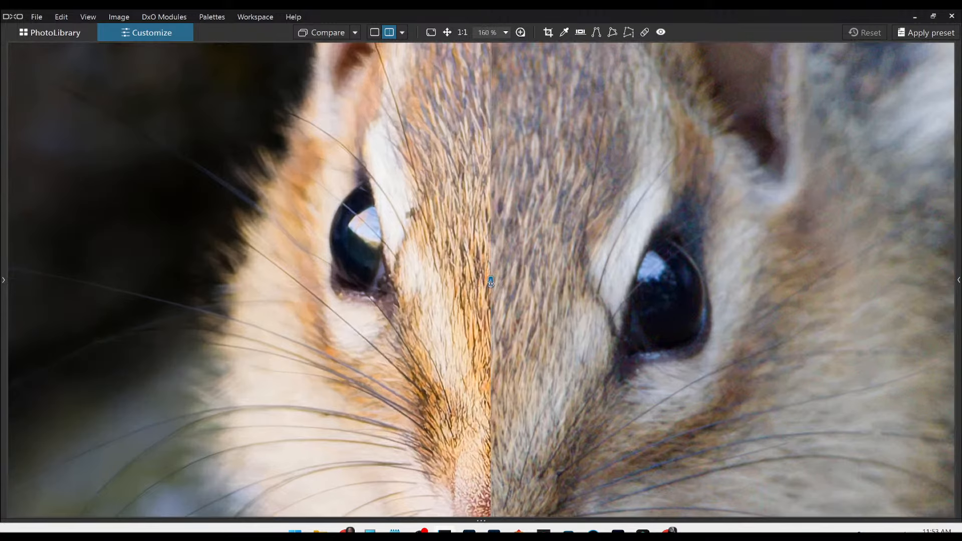
drag(530, 339, 32, 281)
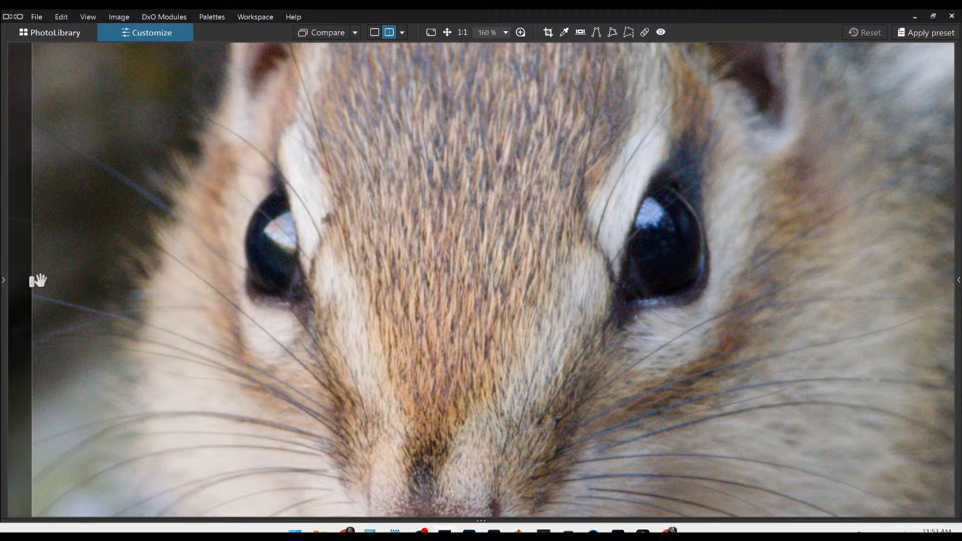
drag(38, 280, 839, 348)
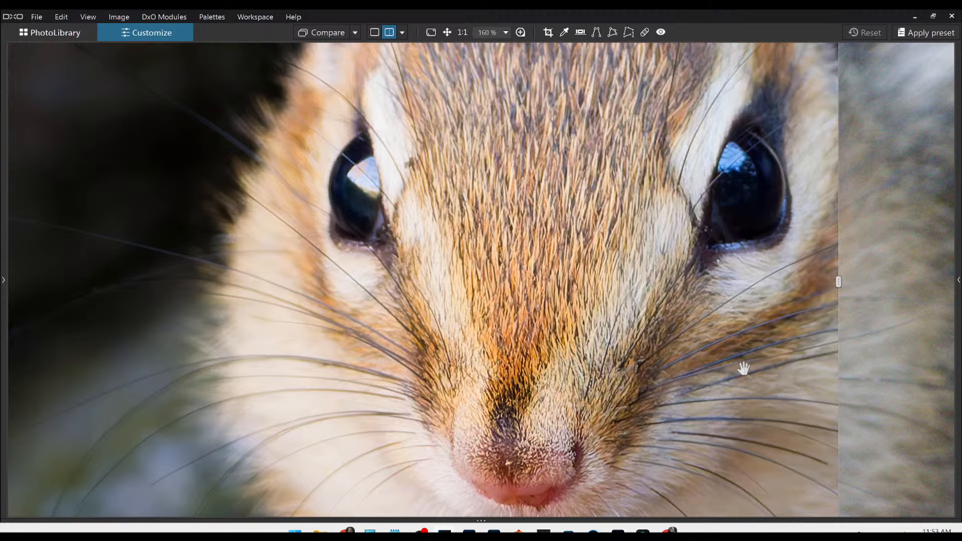
scroll(580, 338, down, 8)
scroll(579, 338, down, 5)
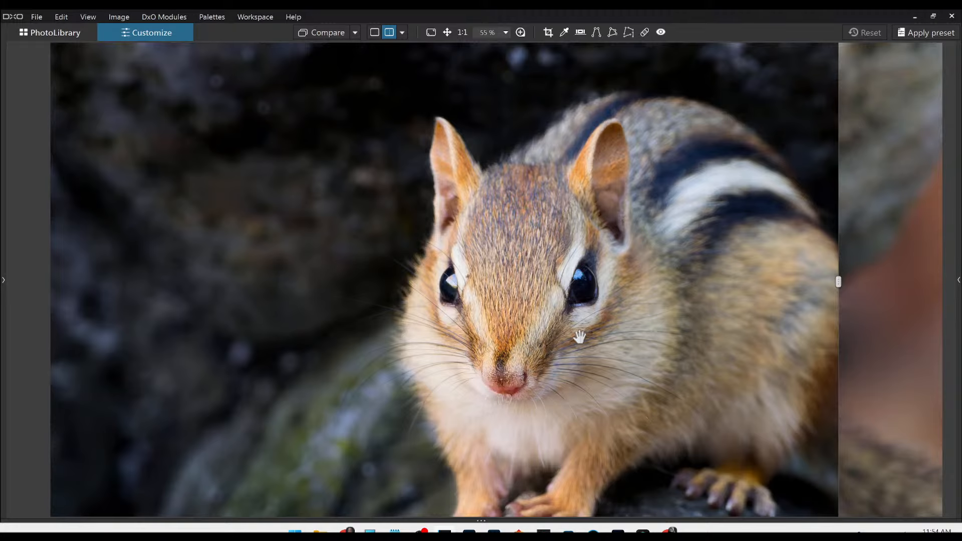